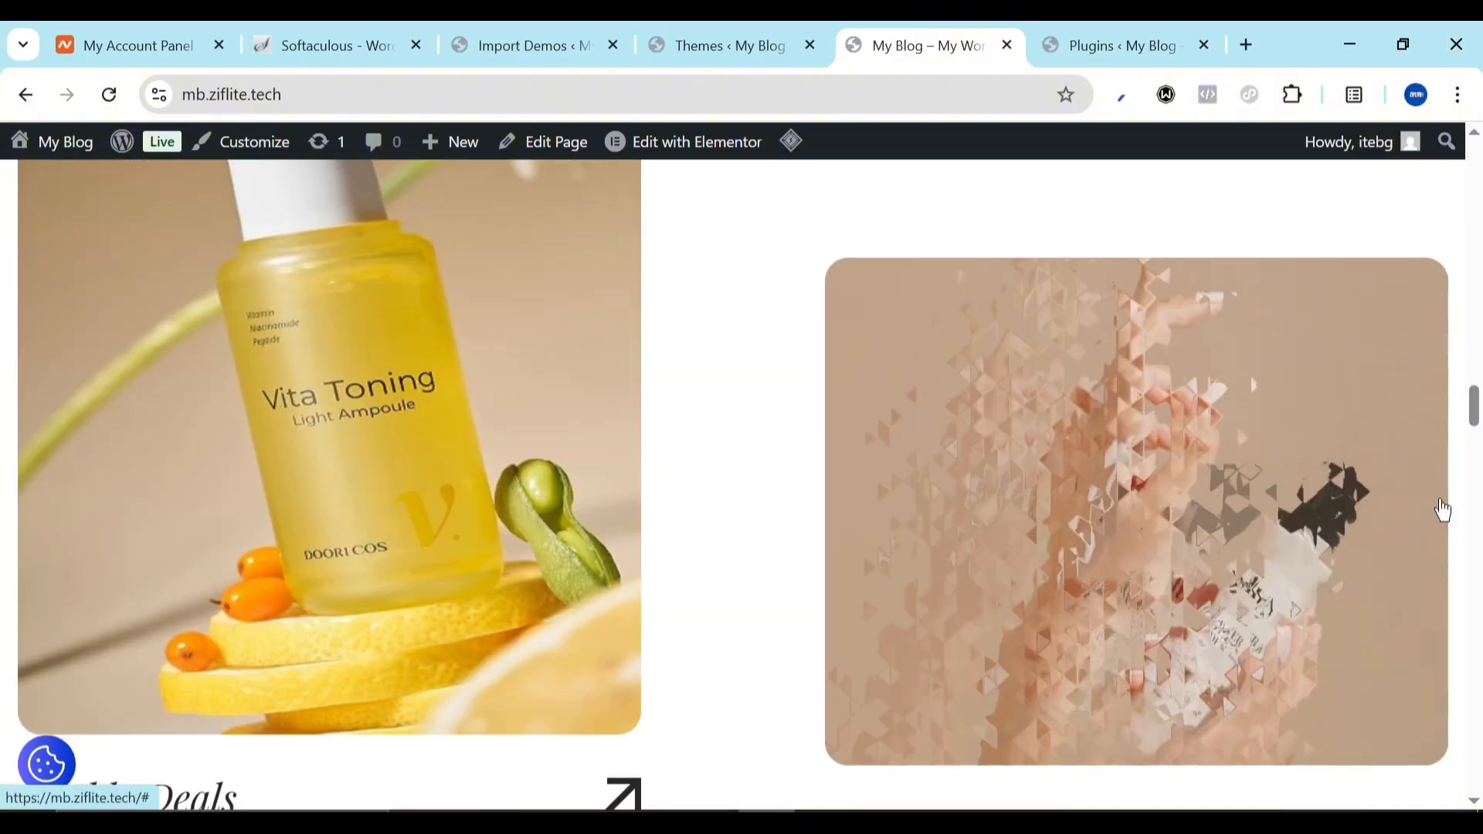
# Look through the home page's promotional offers, skincare benefits, customer reviews and recent blog posts
pyautogui.scroll(-5, 1447, 512)
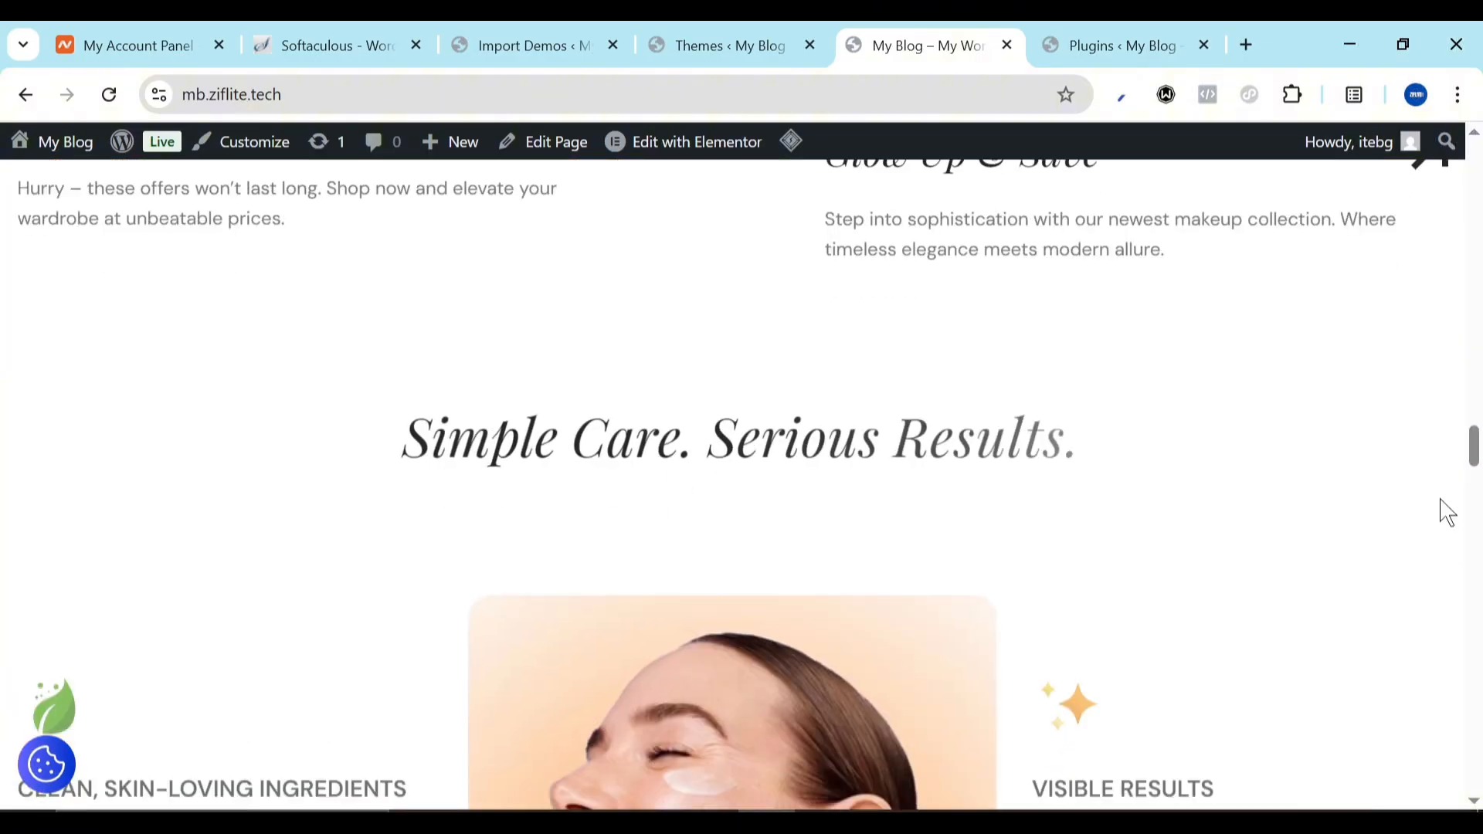
pyautogui.scroll(5, 686, 394)
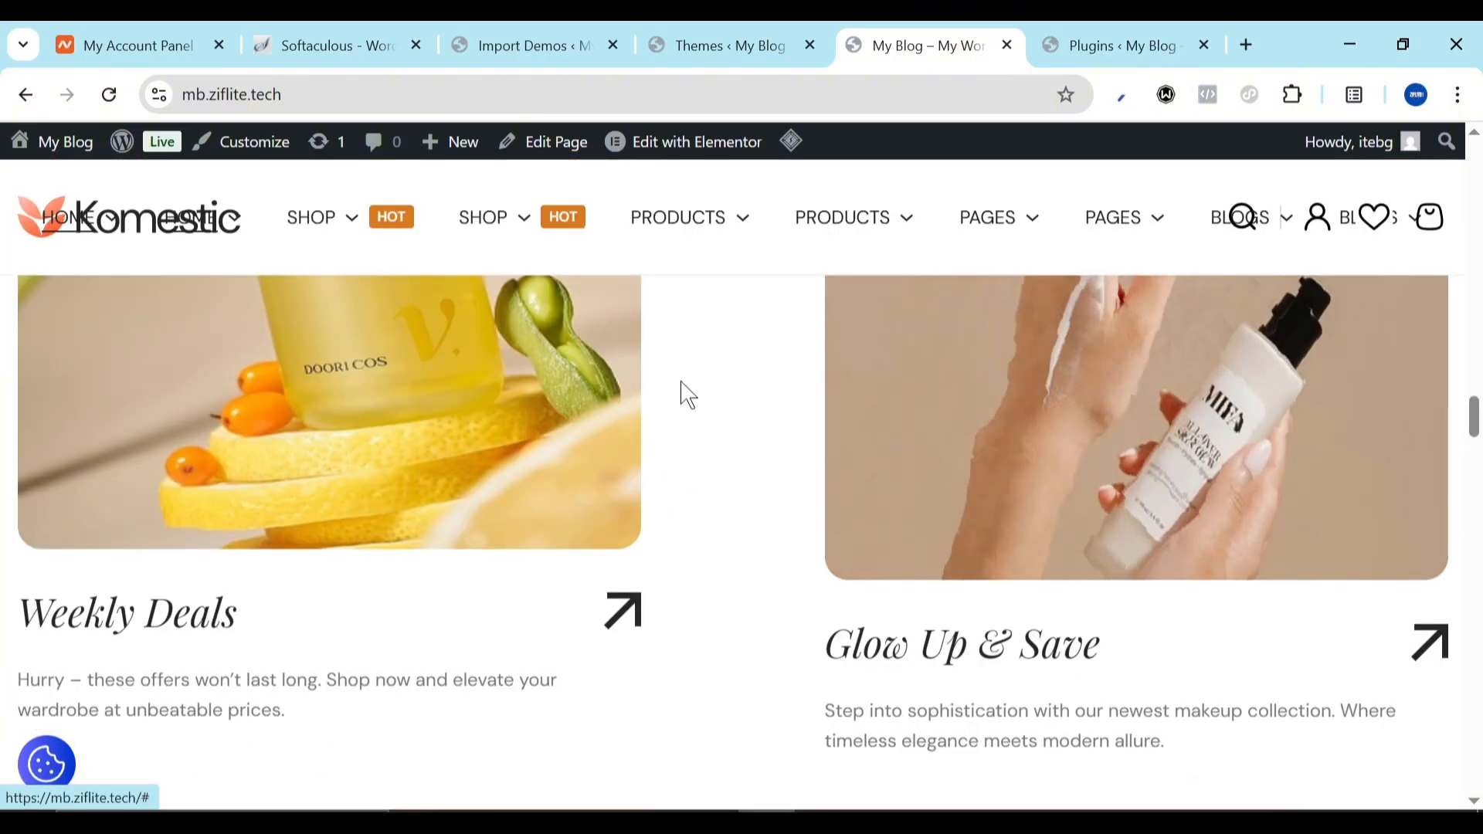
pyautogui.scroll(-5, 687, 394)
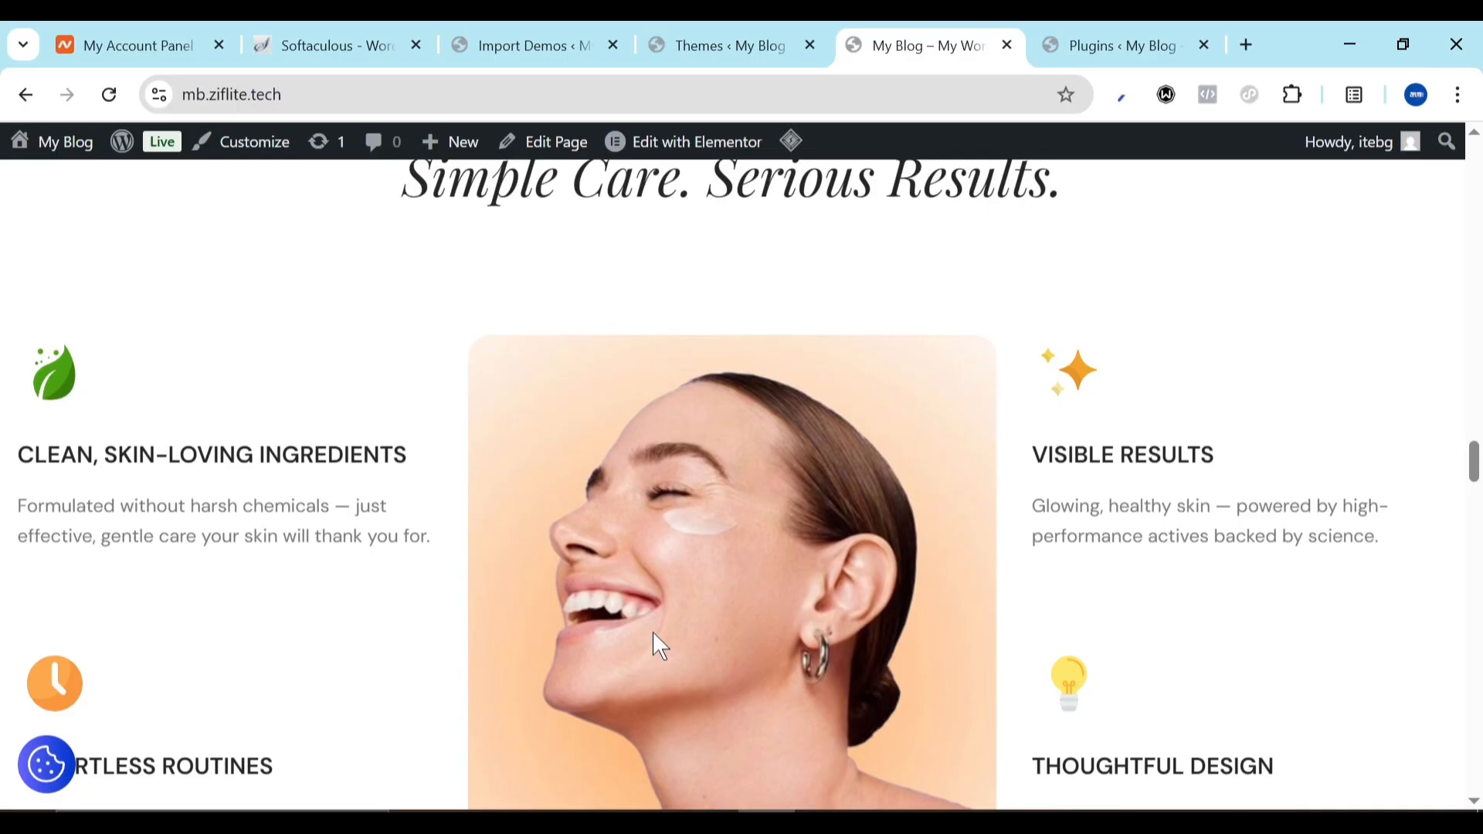
pyautogui.scroll(-10, 653, 633)
pyautogui.scroll(-5, 653, 641)
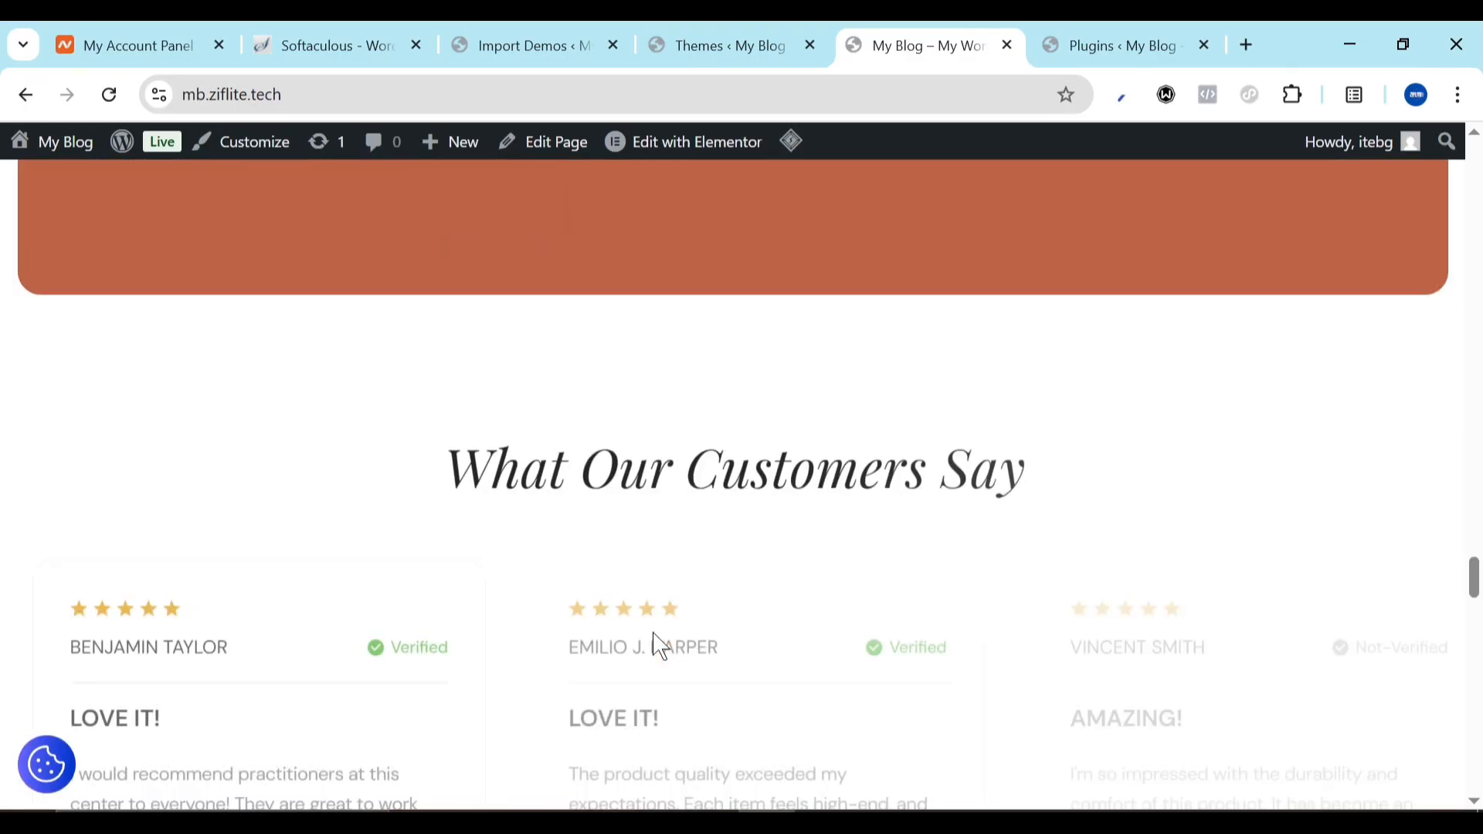
pyautogui.scroll(-3, 618, 587)
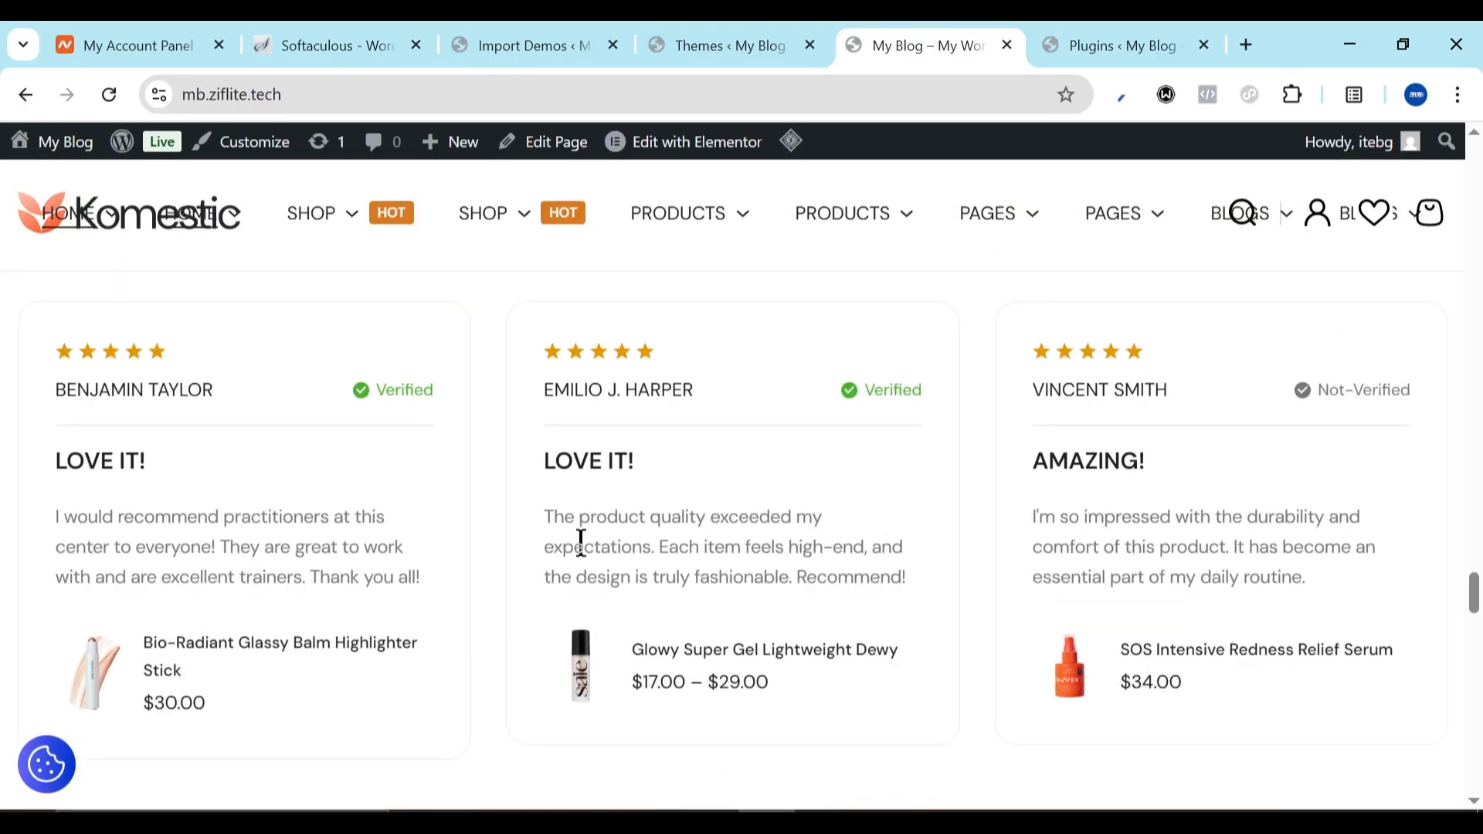
pyautogui.scroll(-5, 581, 540)
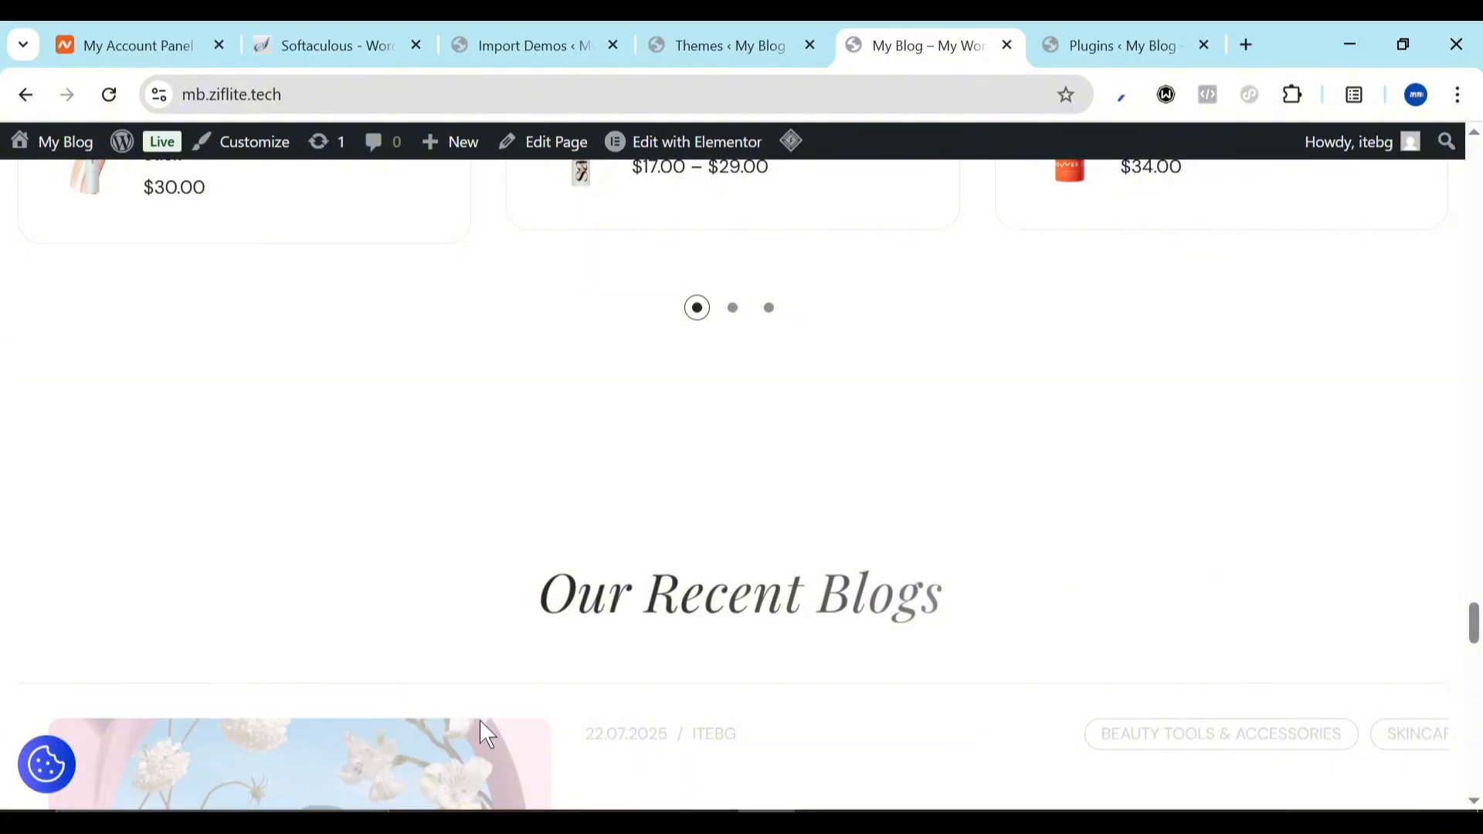
pyautogui.scroll(-10, 486, 733)
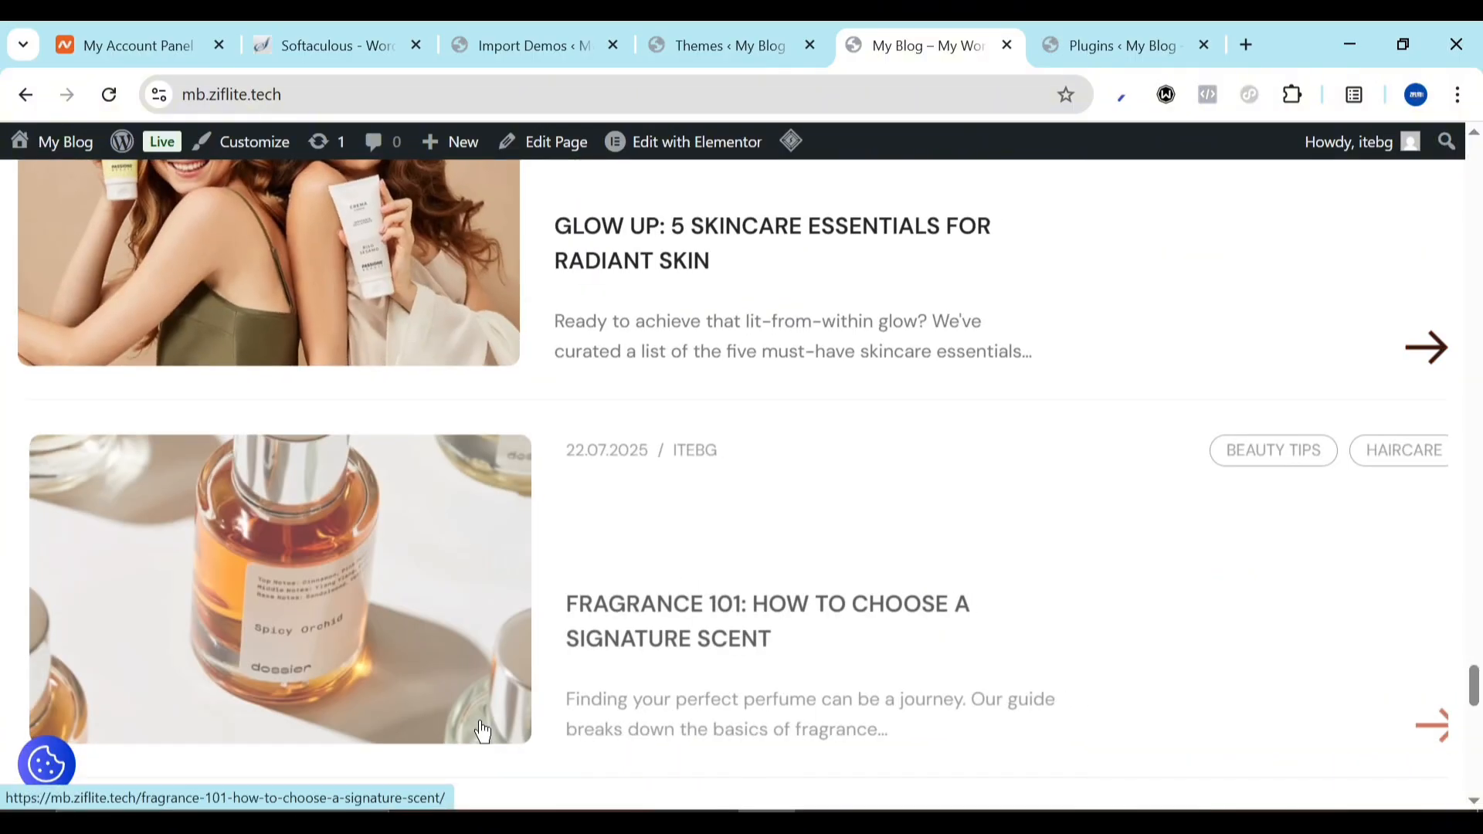
pyautogui.scroll(-6, 483, 731)
# Review the home page from its header and hero banner through the brand introduction to the product carousel
pyautogui.scroll(15, 483, 730)
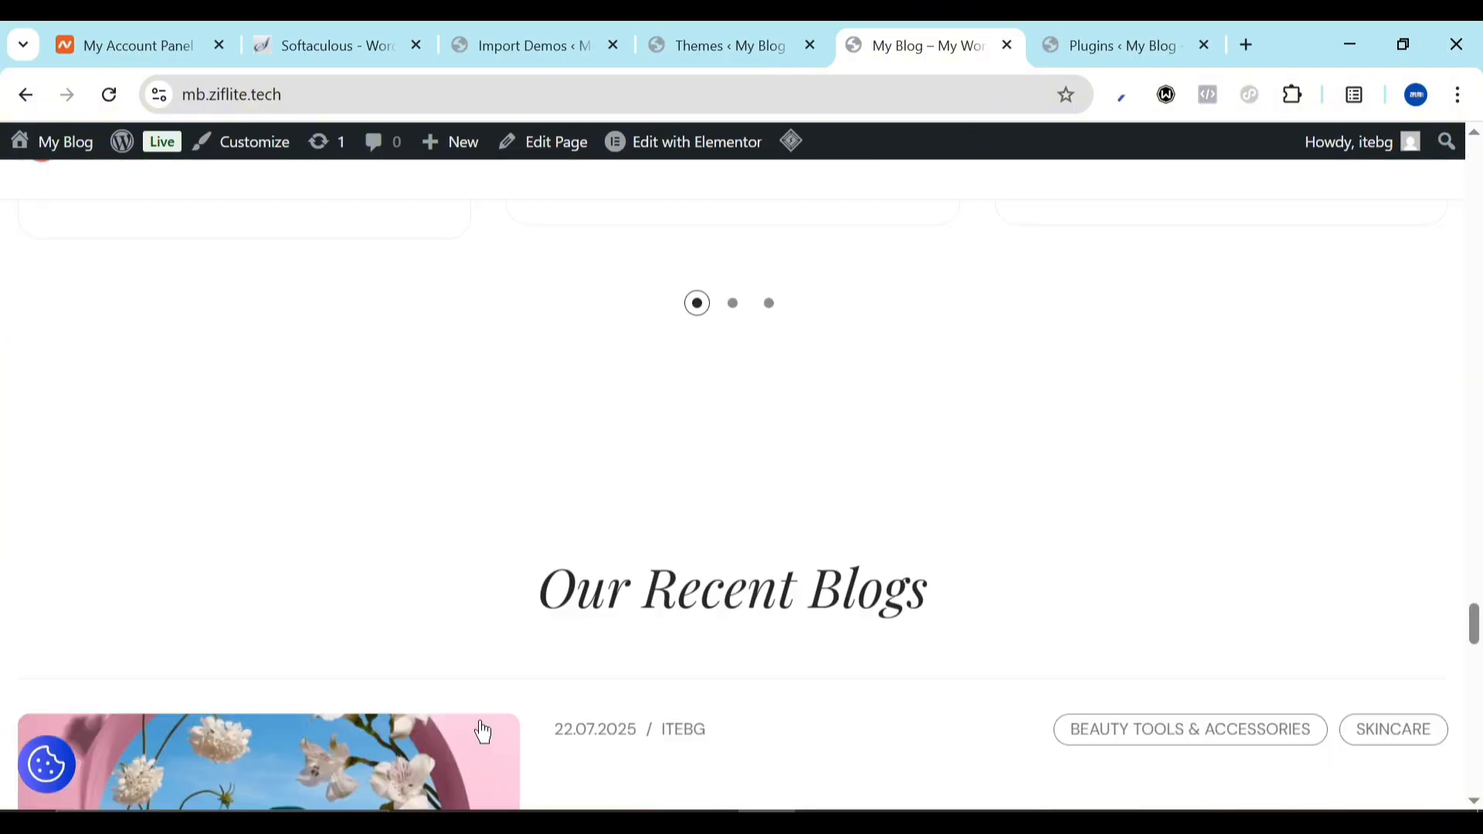
pyautogui.scroll(20, 482, 732)
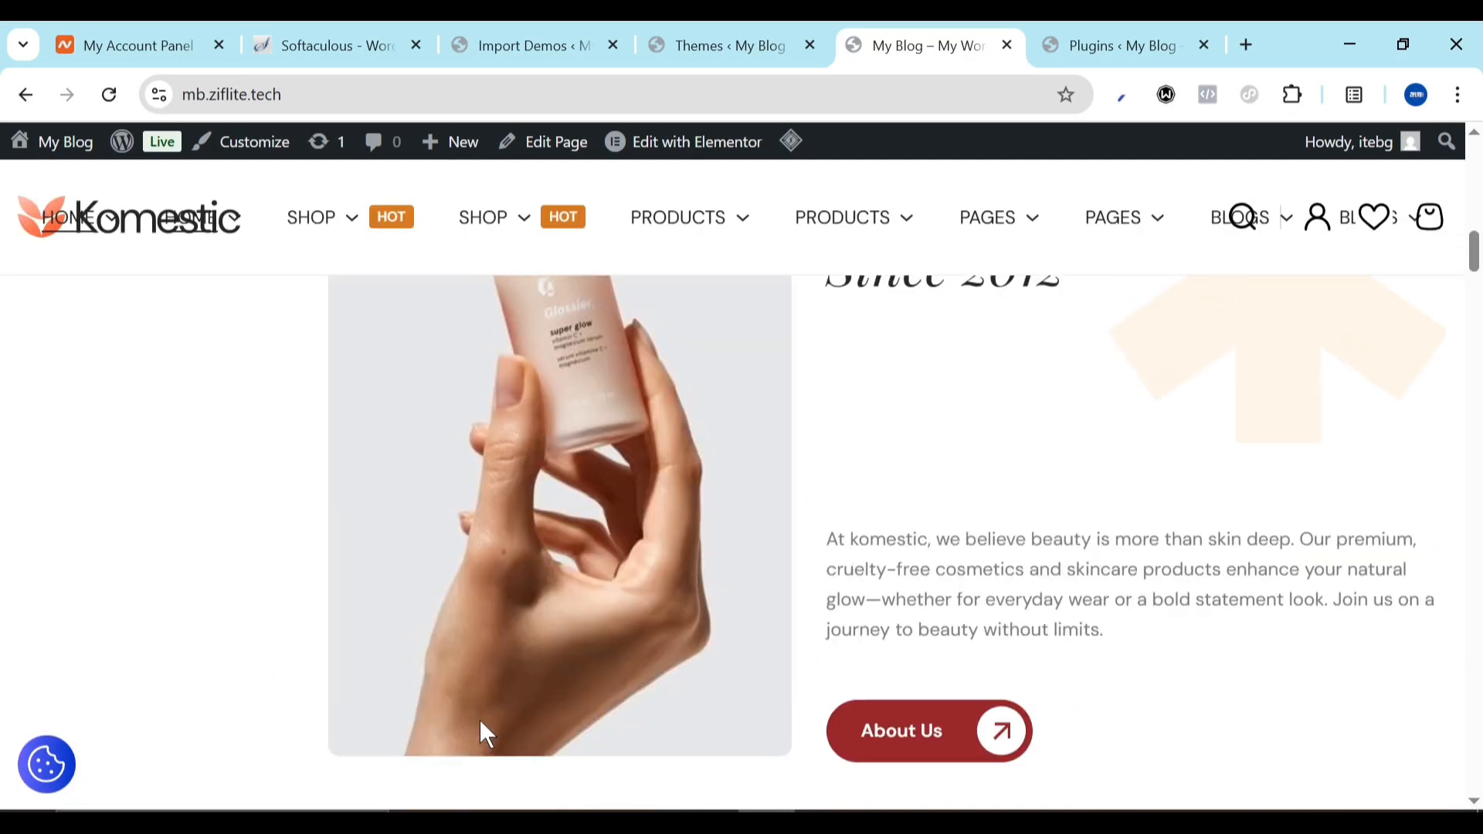
pyautogui.scroll(5, 481, 730)
pyautogui.scroll(6, 480, 730)
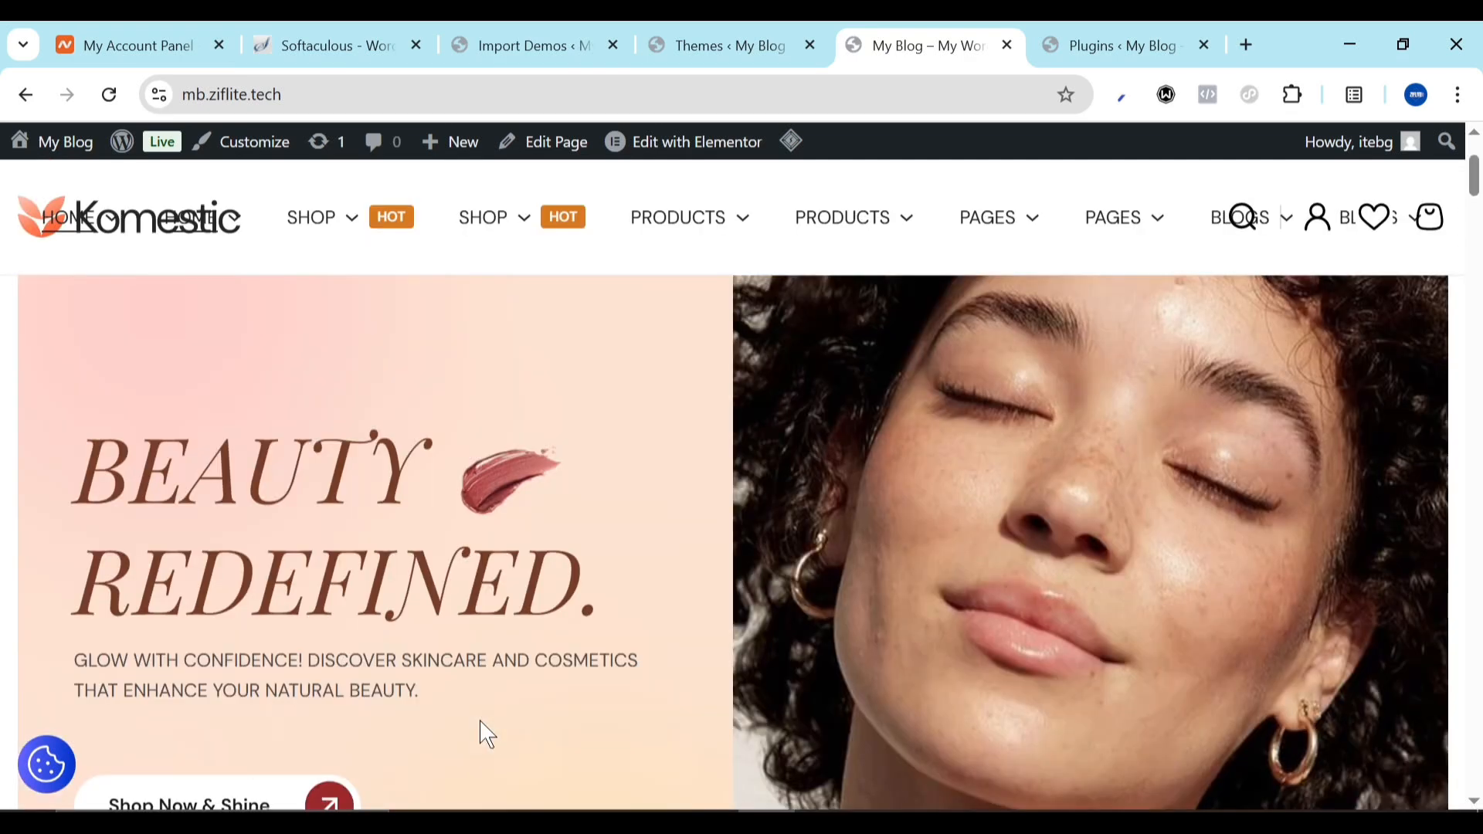
pyautogui.scroll(2, 487, 732)
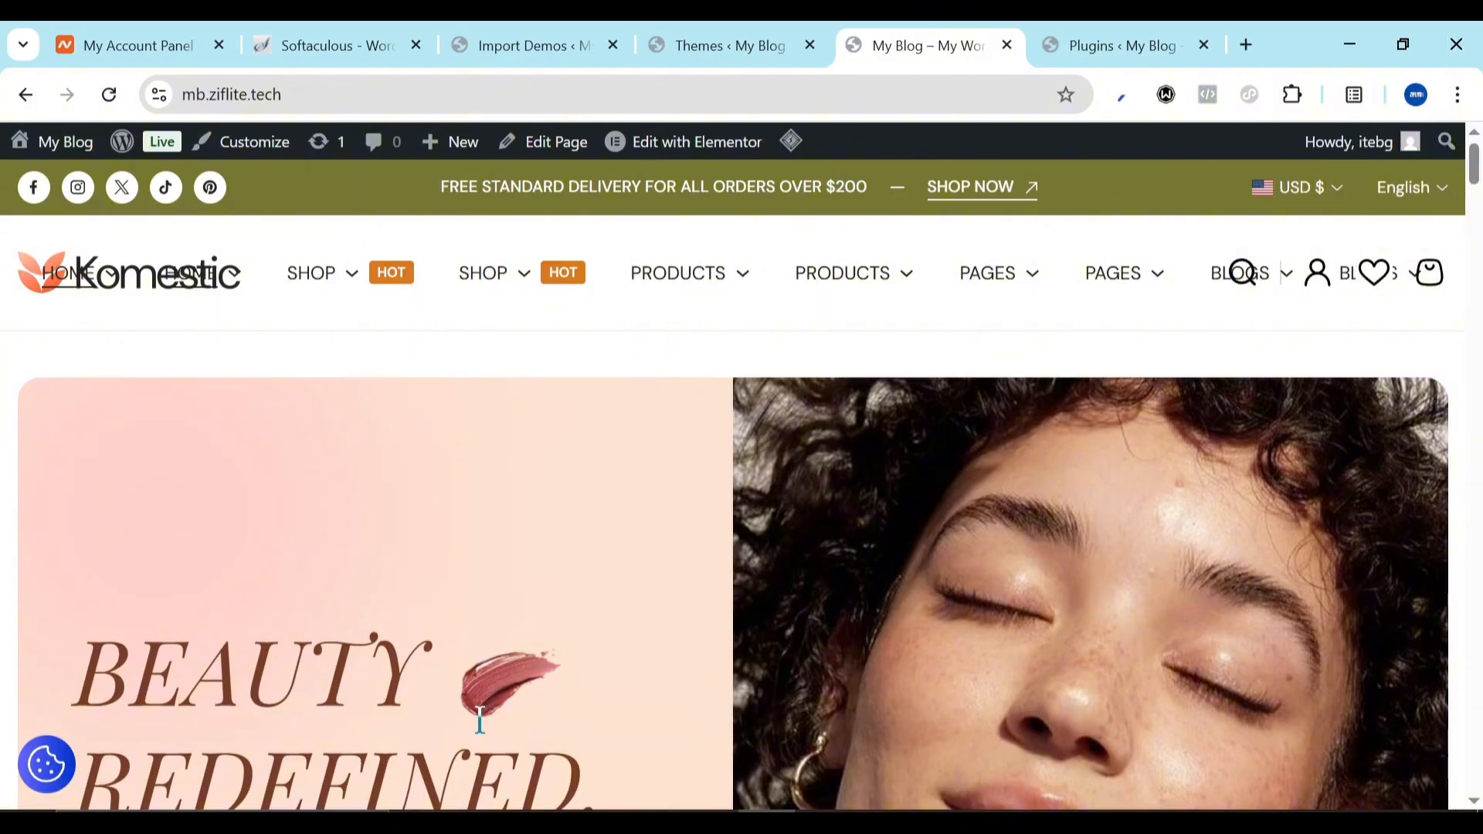
pyautogui.scroll(-8, 479, 722)
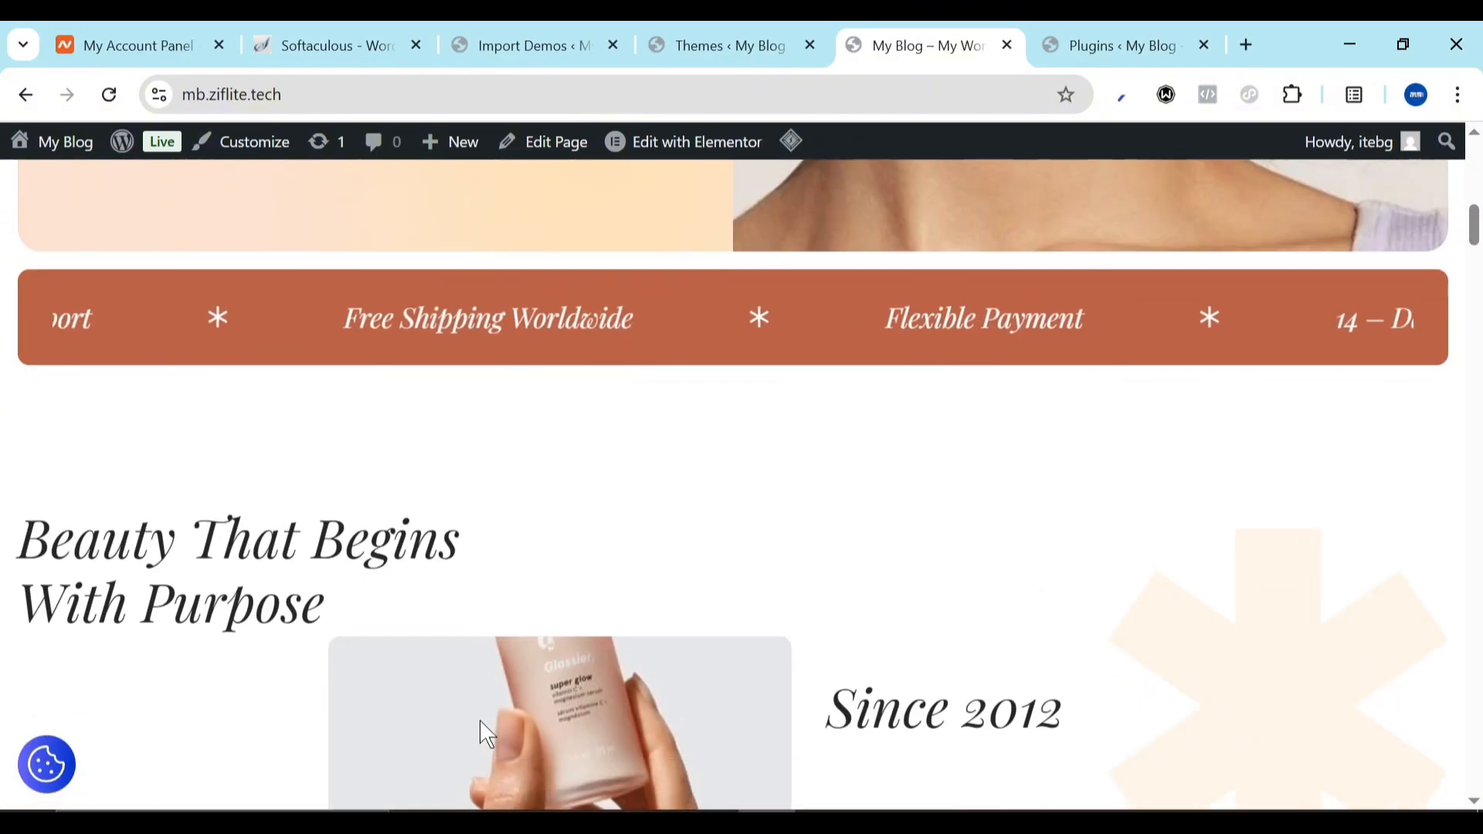
pyautogui.scroll(-4, 480, 732)
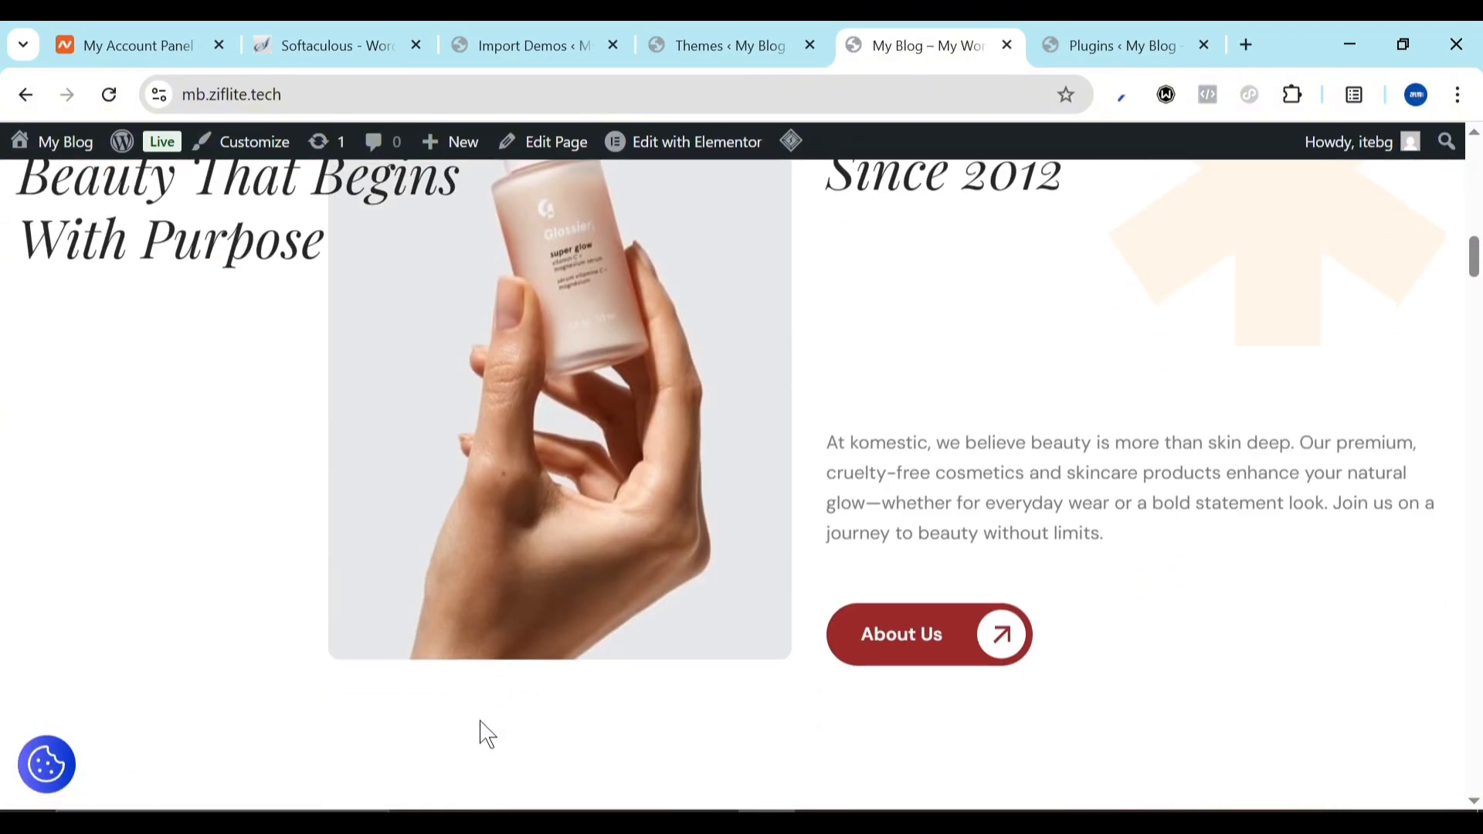
pyautogui.scroll(-16, 486, 732)
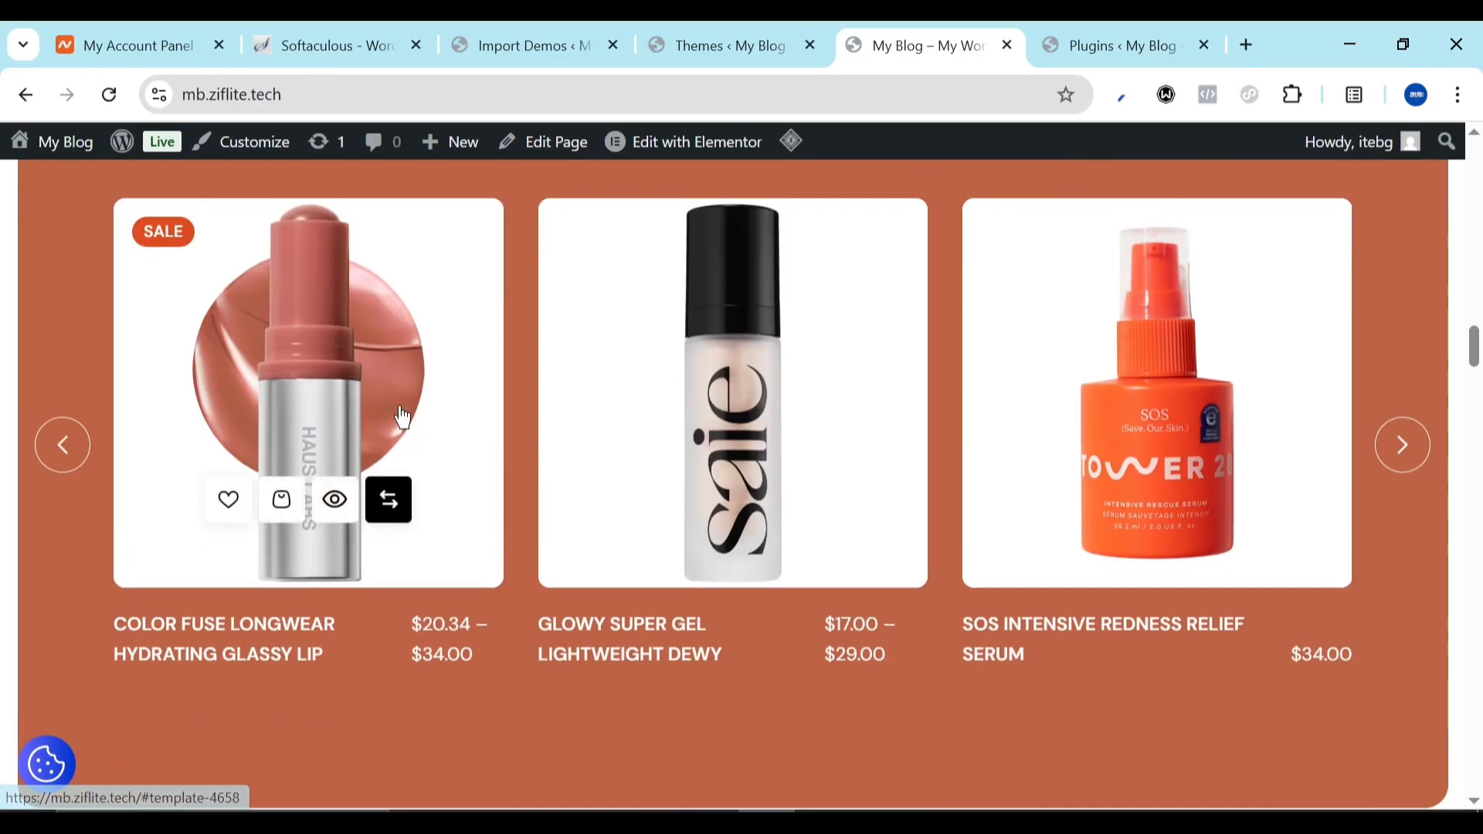
# Open the Color Fuse Longwear Hydrating Glassy Lip product page and check its price, stock status and color options
pyautogui.click(224, 627)
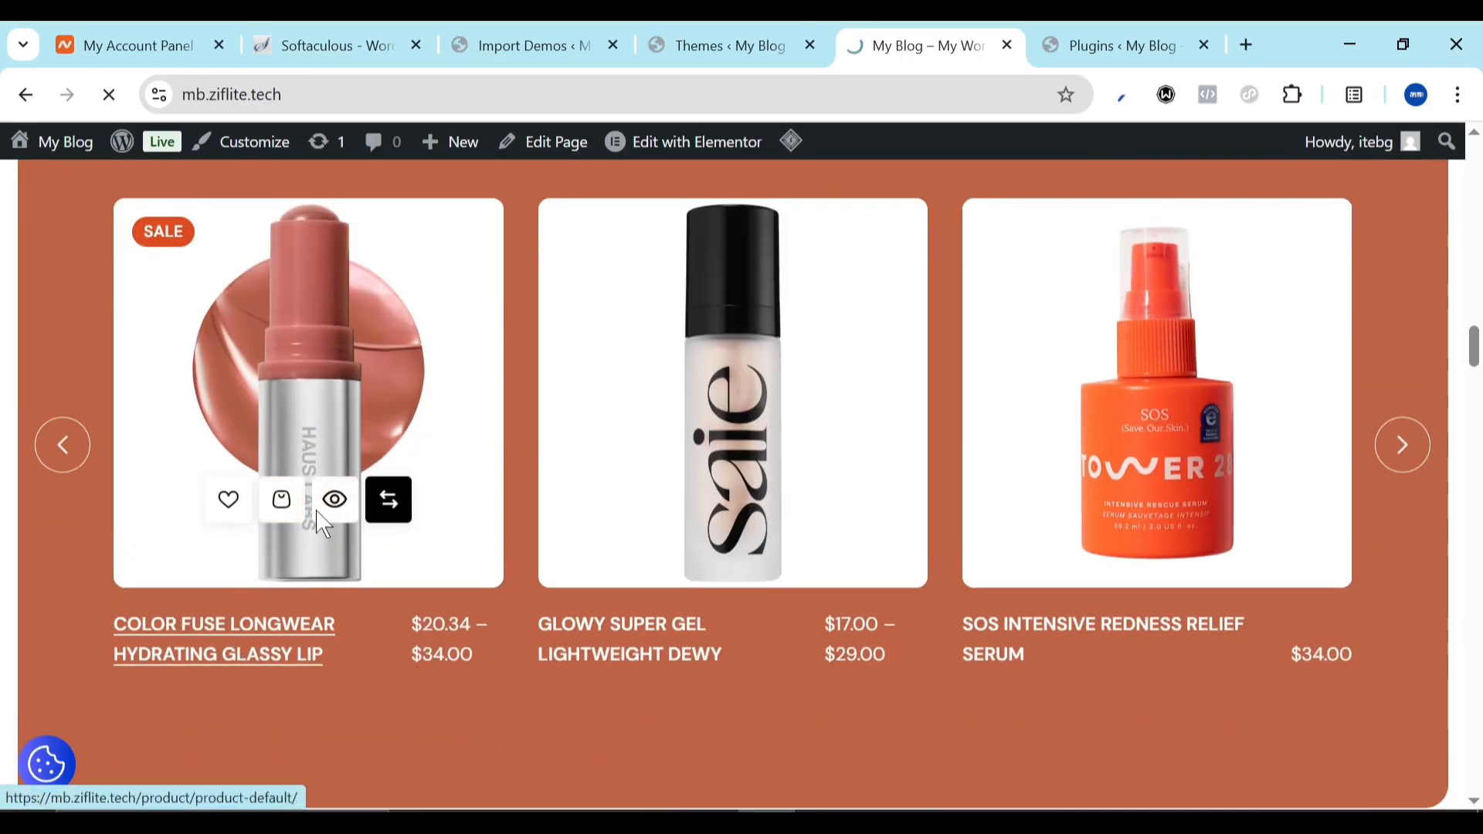
pyautogui.scroll(-6, 729, 593)
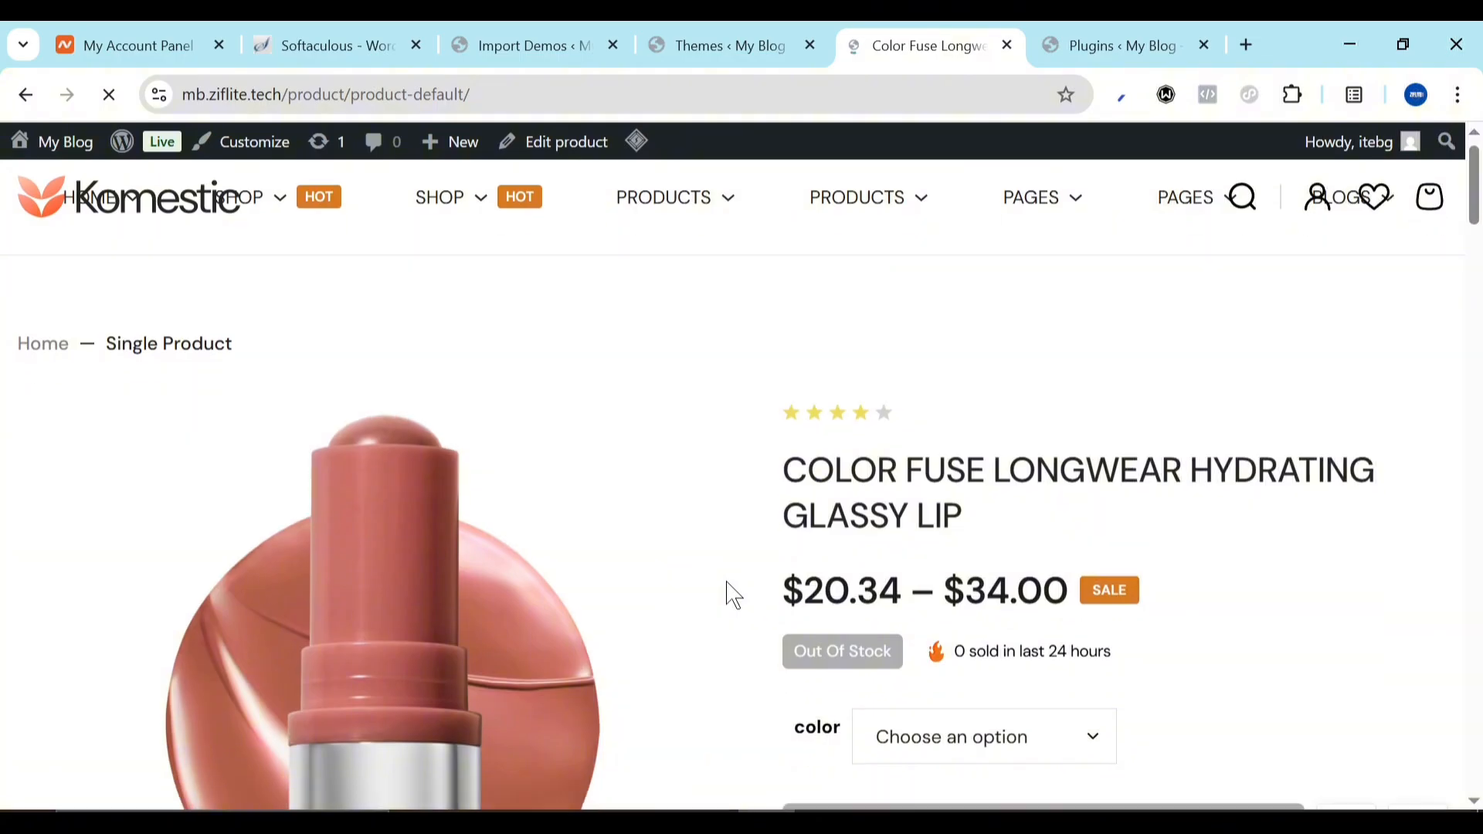
pyautogui.scroll(2, 729, 593)
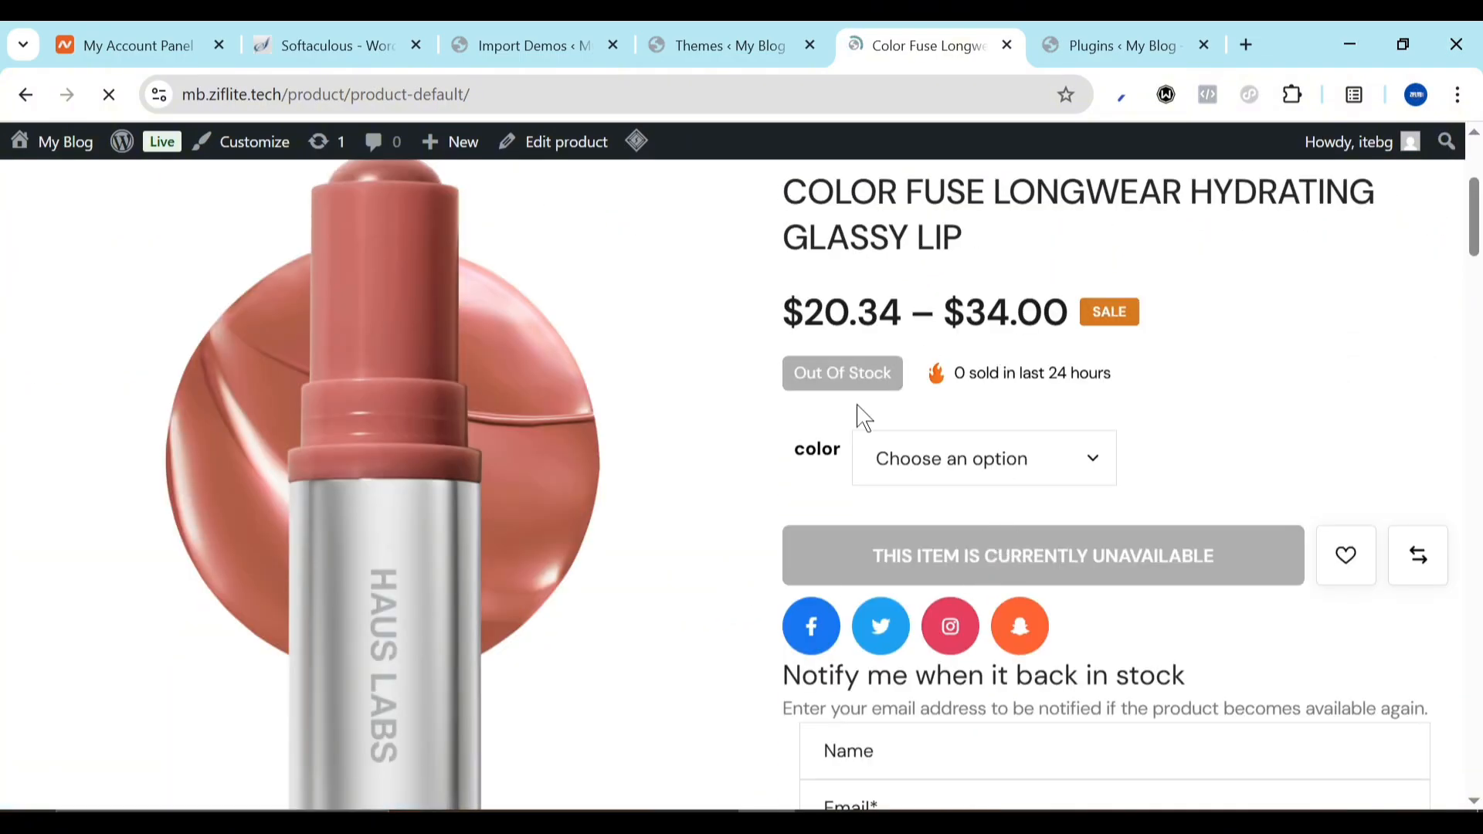
pyautogui.scroll(2, 858, 421)
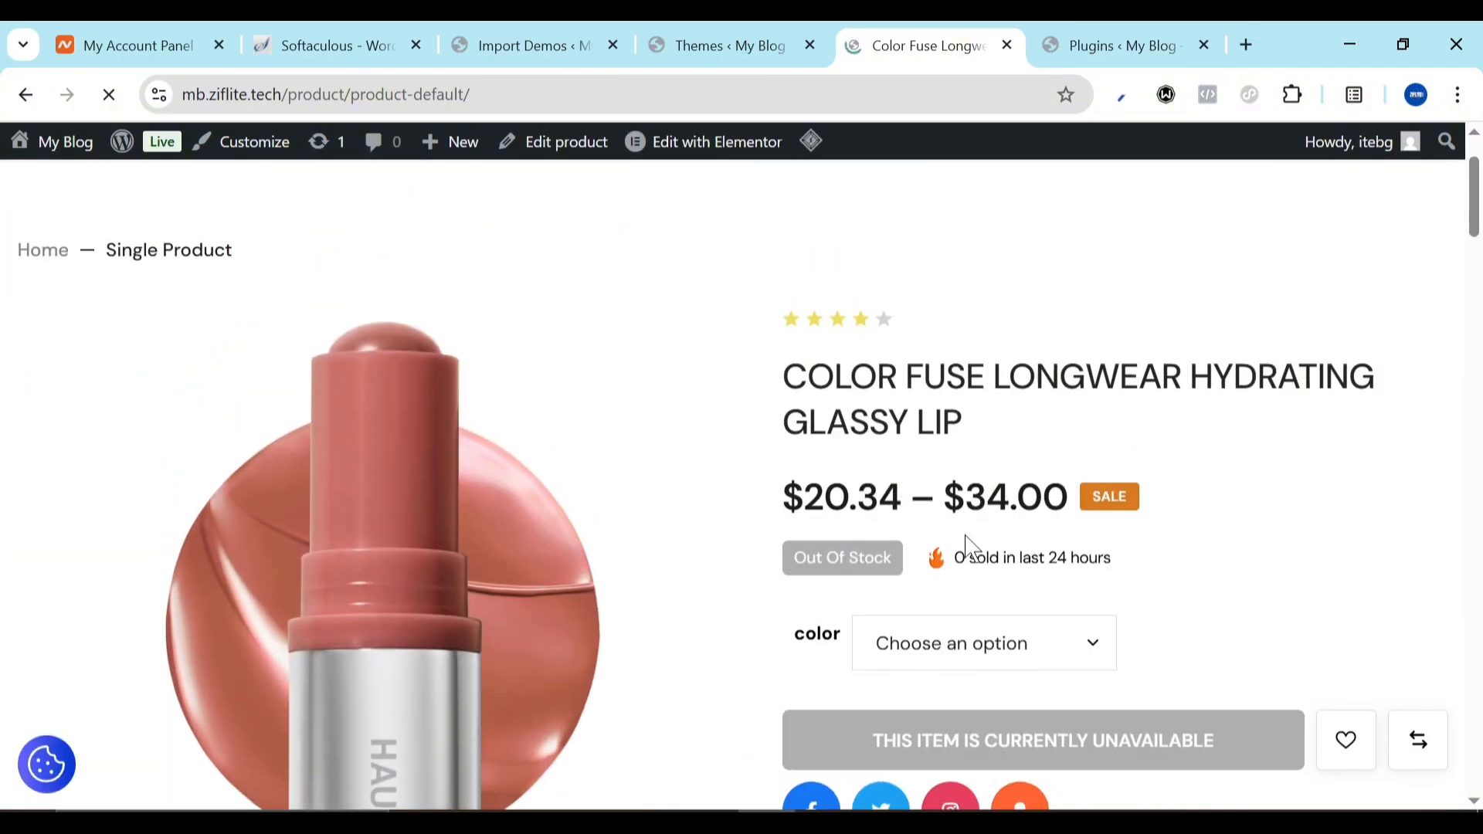
pyautogui.scroll(-3, 869, 458)
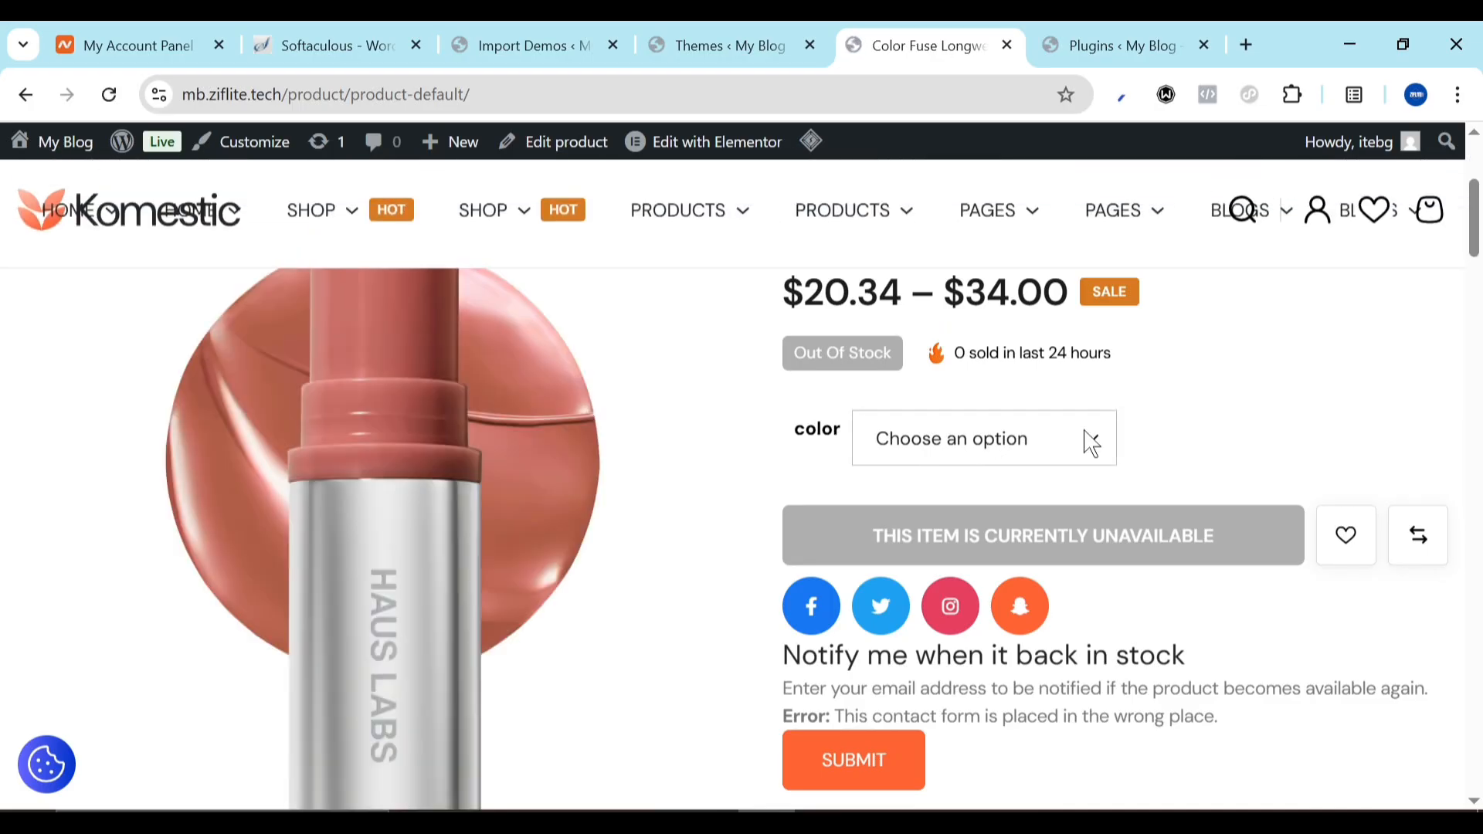
pyautogui.click(1090, 442)
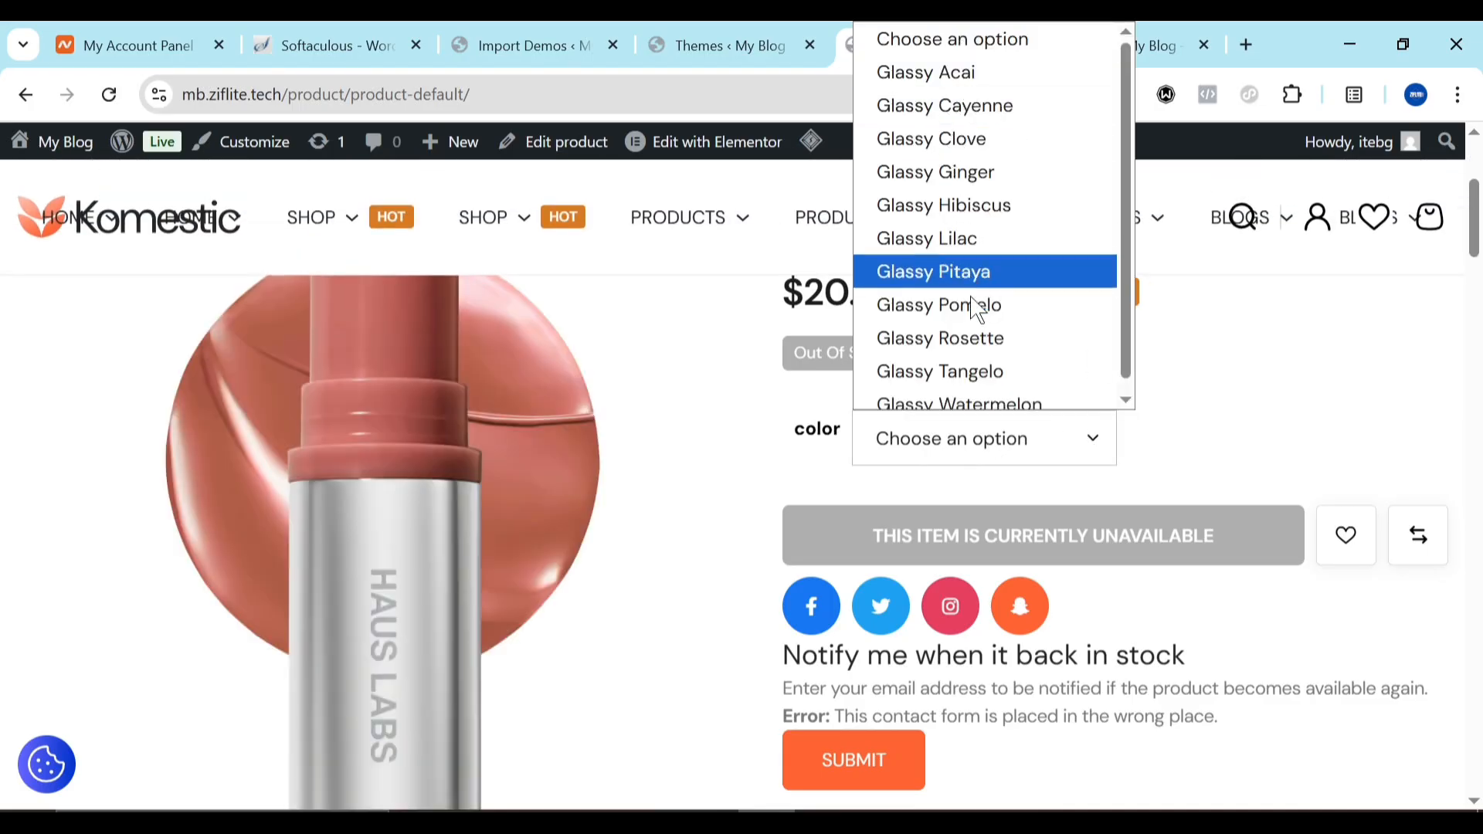
pyautogui.click(1193, 411)
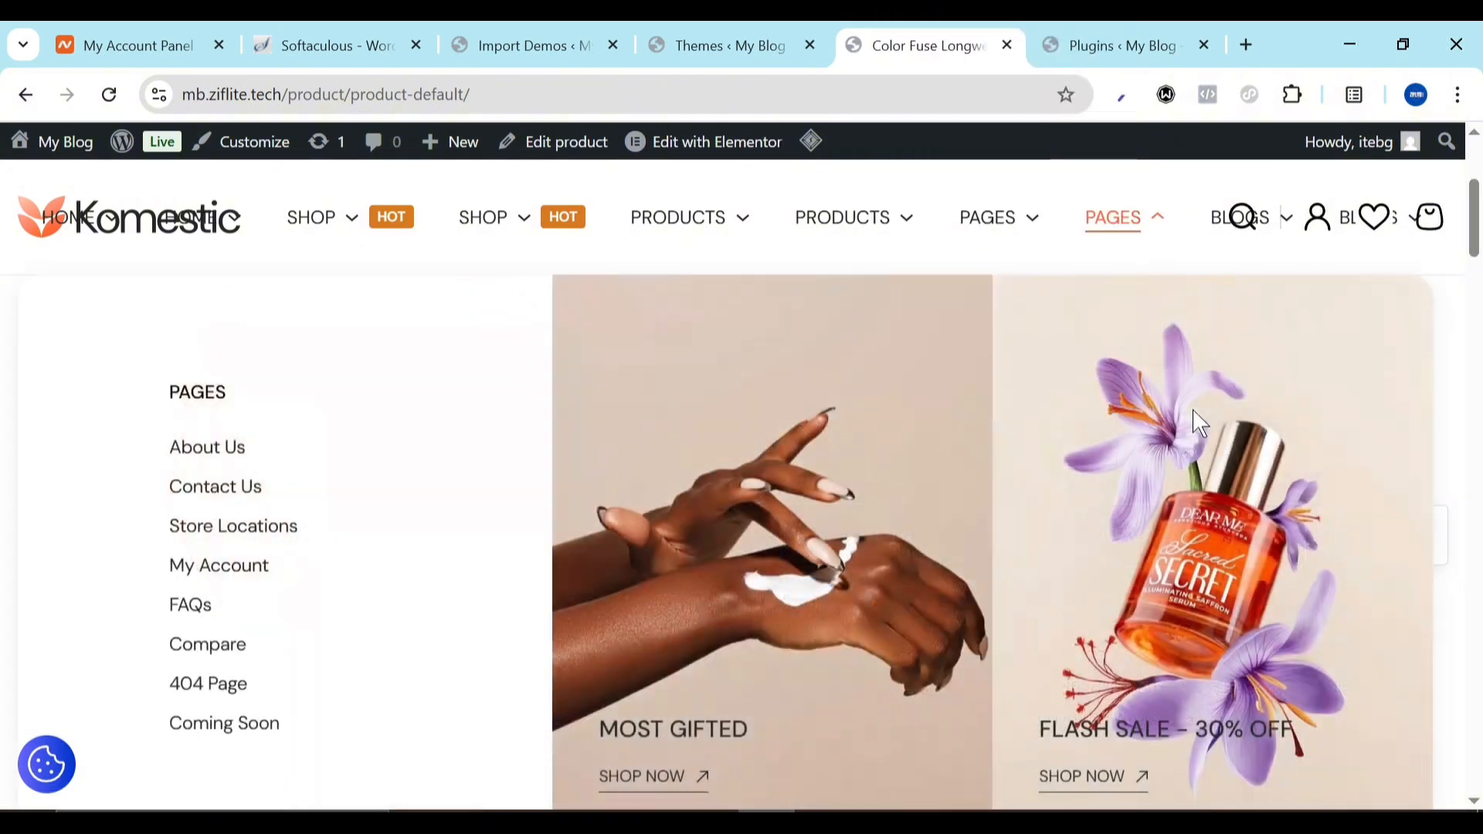
# Examine the product's pickup, payment and Frequently Bought Together sections, including the Triclone foundation's option list
pyautogui.scroll(-6, 1447, 589)
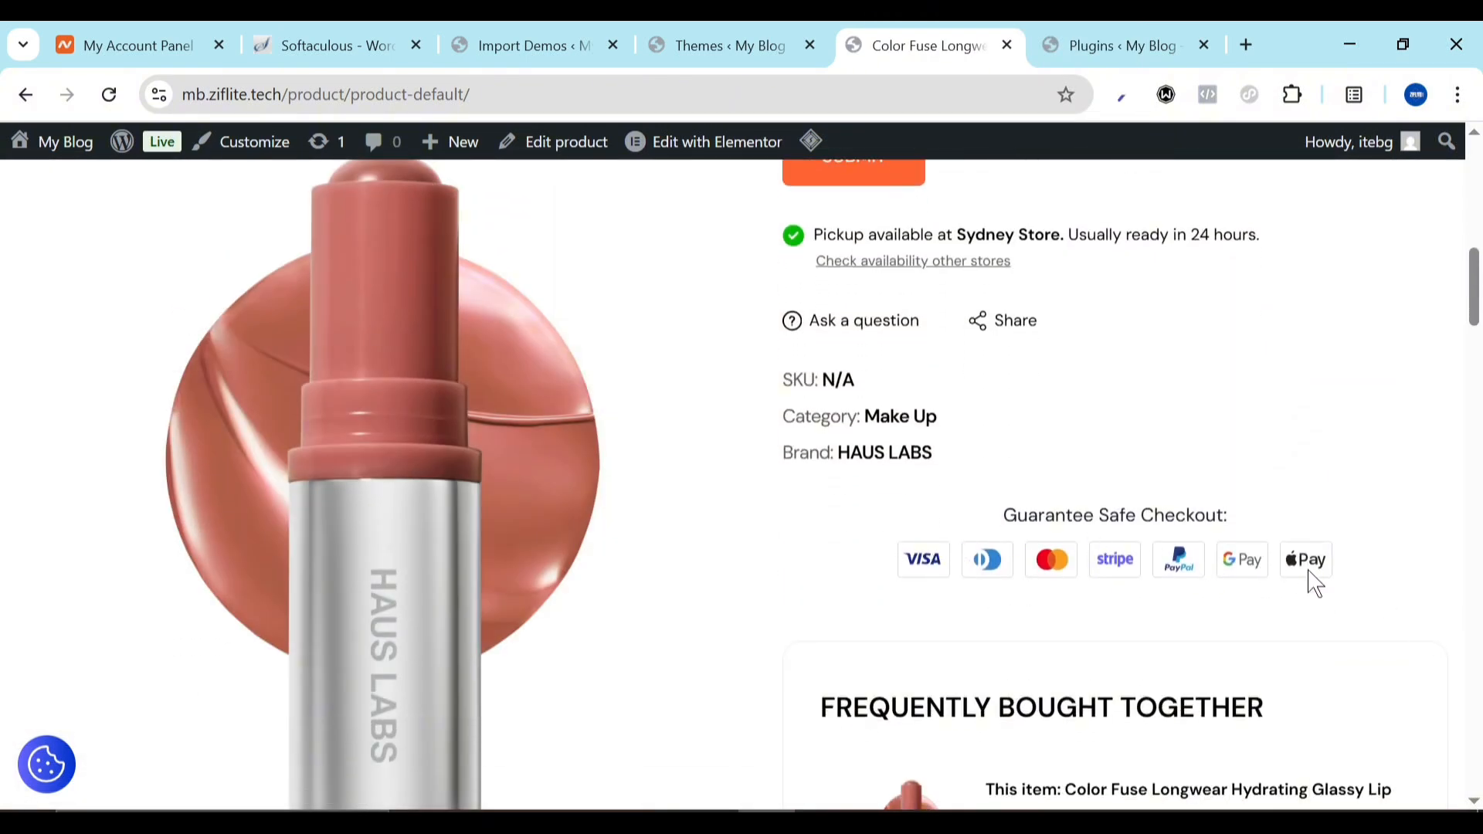
pyautogui.scroll(-4, 1315, 584)
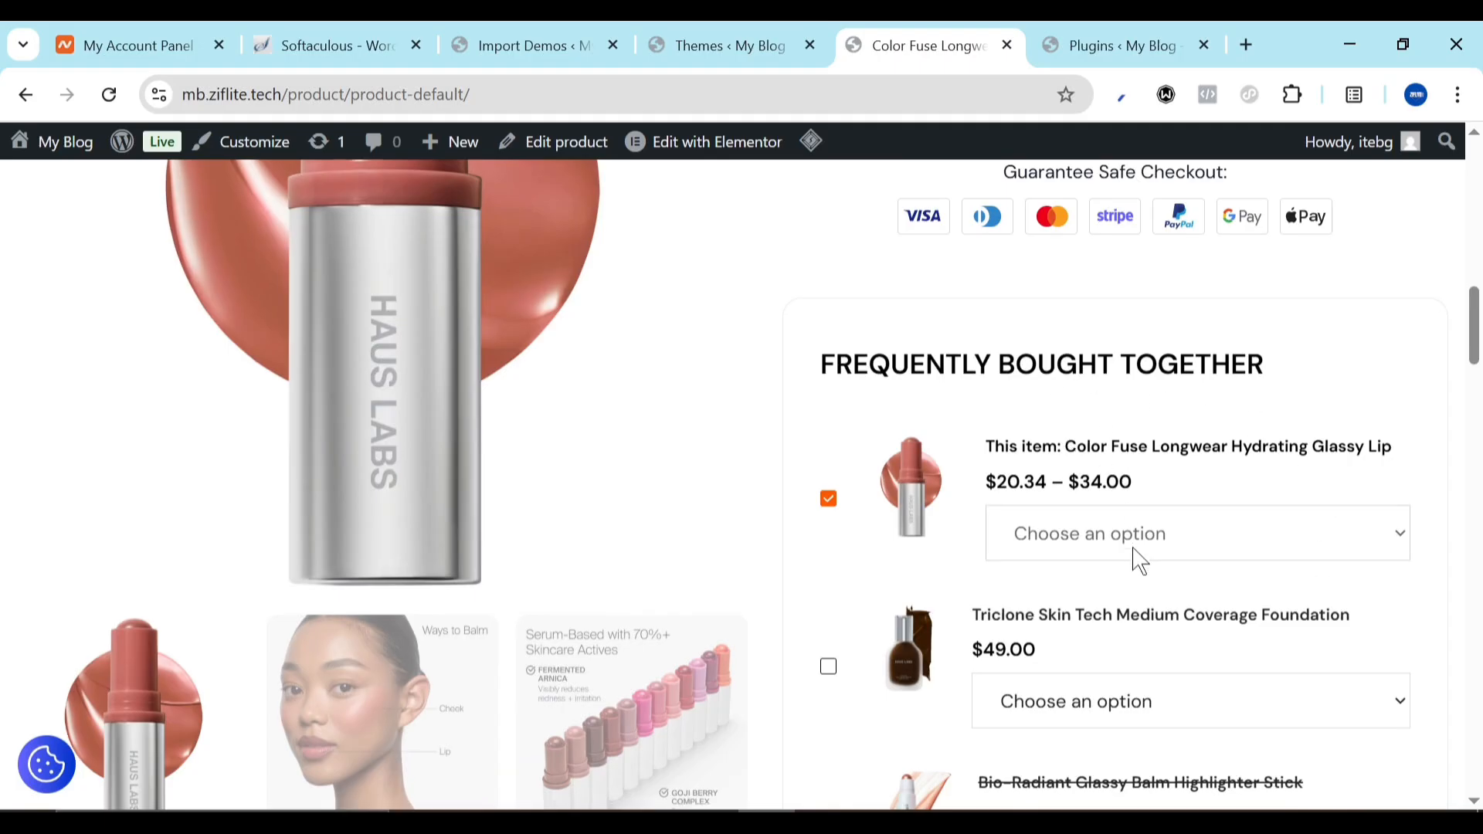
pyautogui.scroll(-1, 1140, 562)
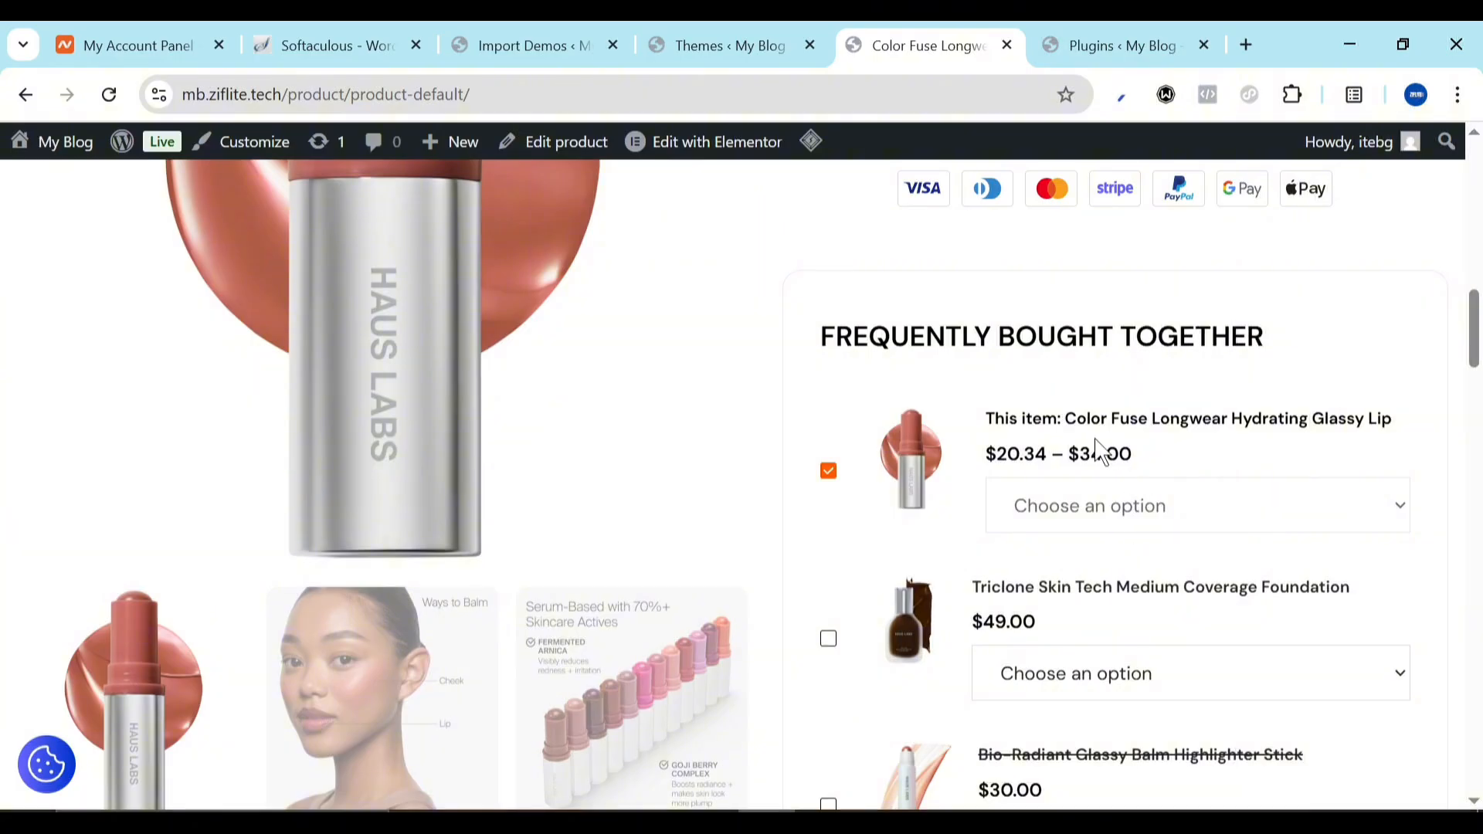
pyautogui.scroll(-1, 1070, 547)
pyautogui.scroll(-3, 1075, 549)
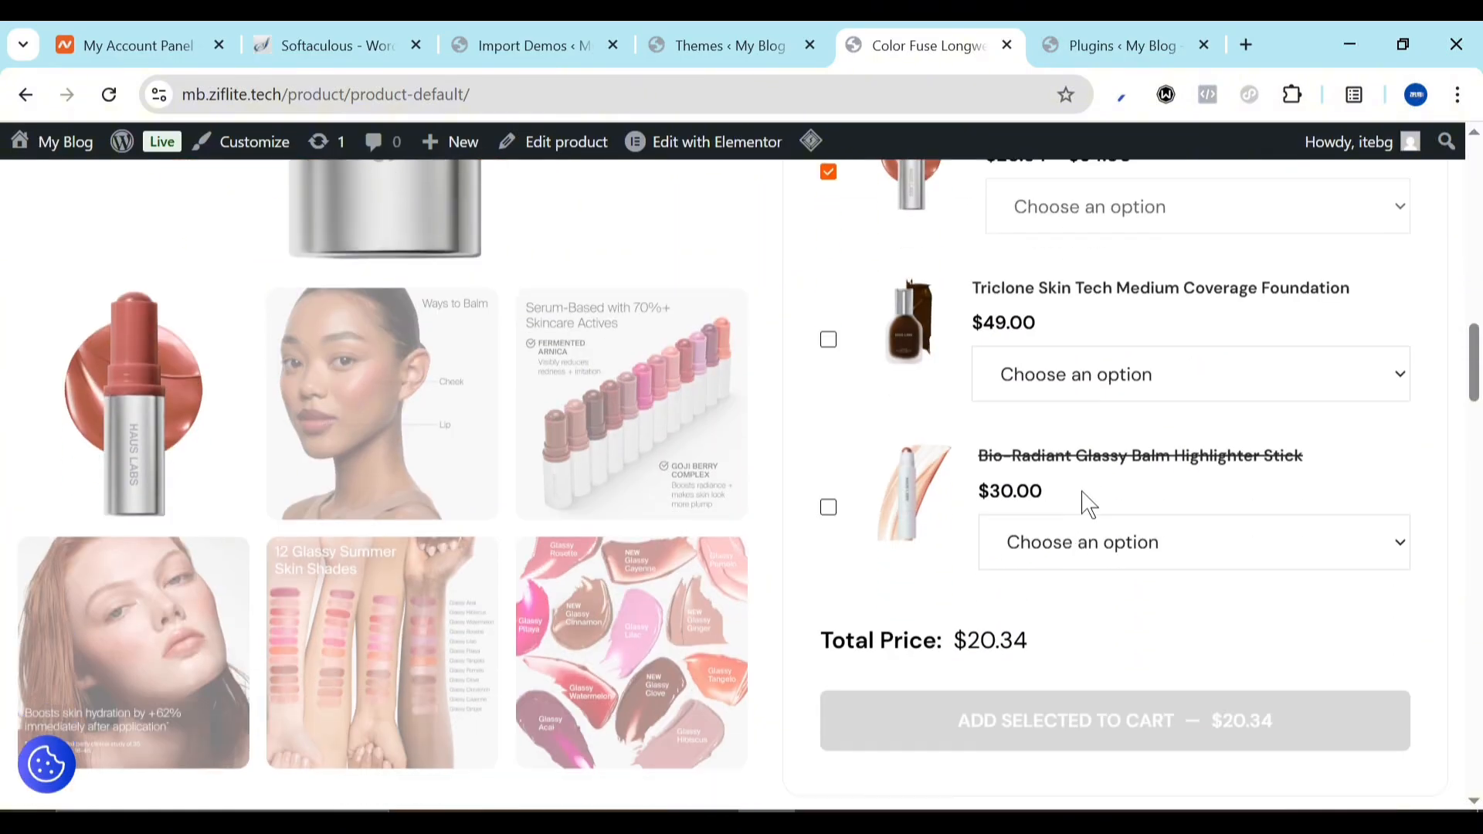
pyautogui.click(1074, 398)
pyautogui.click(969, 379)
pyautogui.scroll(-4, 1046, 509)
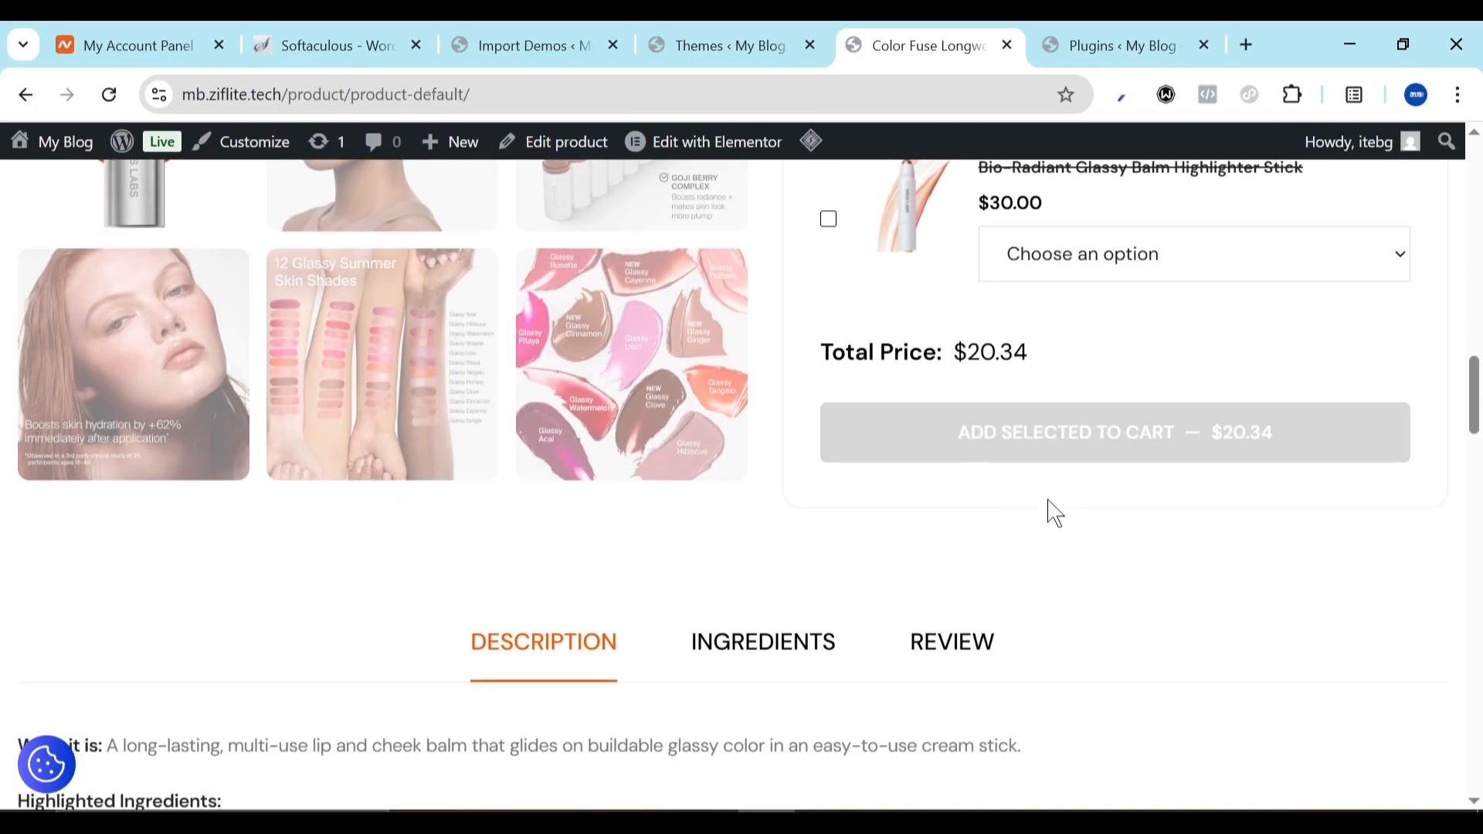
# Read through the product description and the remaining sections down to the newsletter footer, ending back at the product title
pyautogui.scroll(-2, 1006, 553)
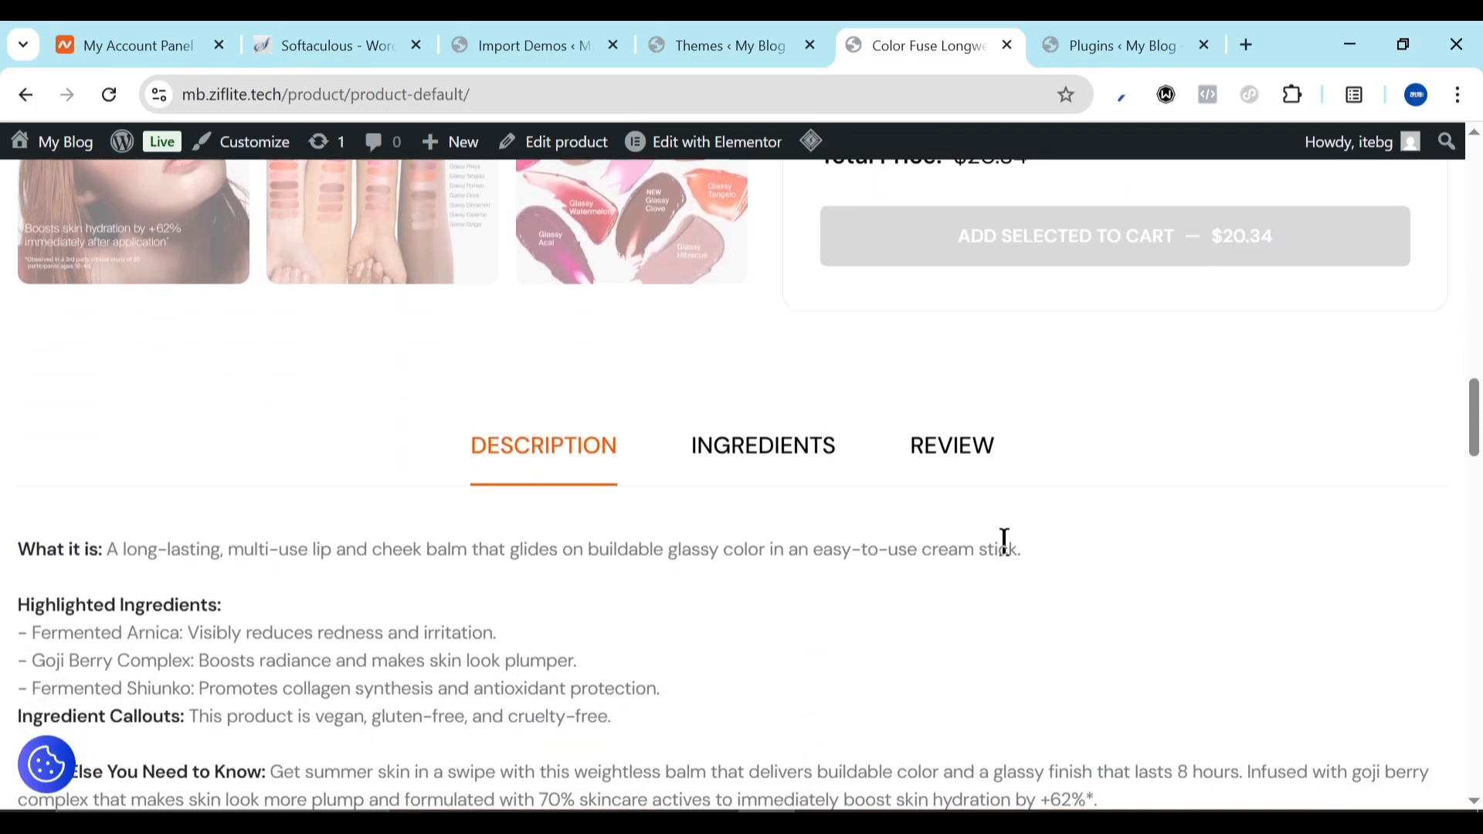
pyautogui.scroll(-5, 1010, 554)
pyautogui.scroll(-4, 1010, 554)
pyautogui.scroll(-12, 1012, 556)
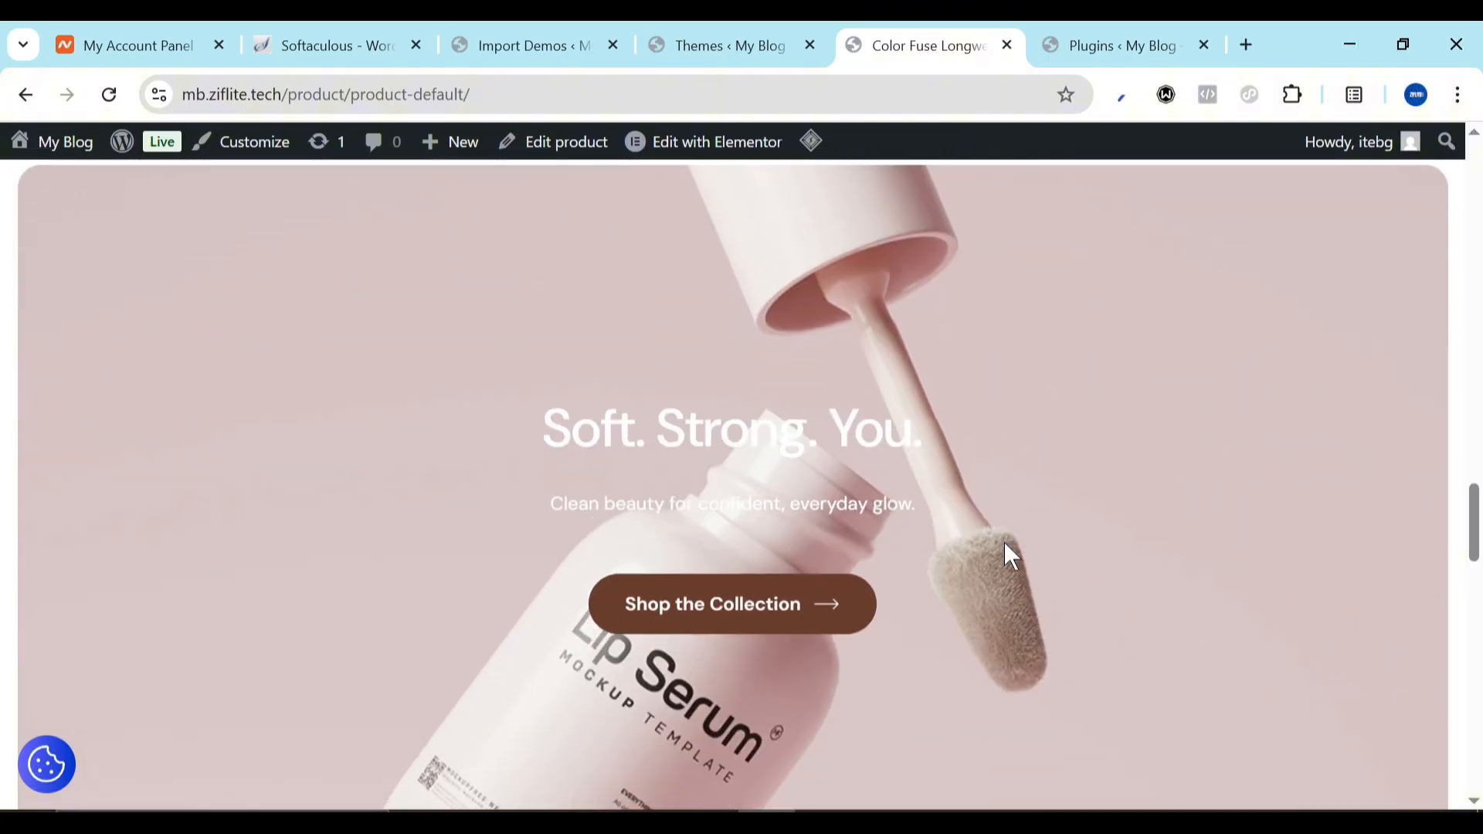
pyautogui.scroll(-6, 1011, 556)
pyautogui.scroll(-5, 1011, 556)
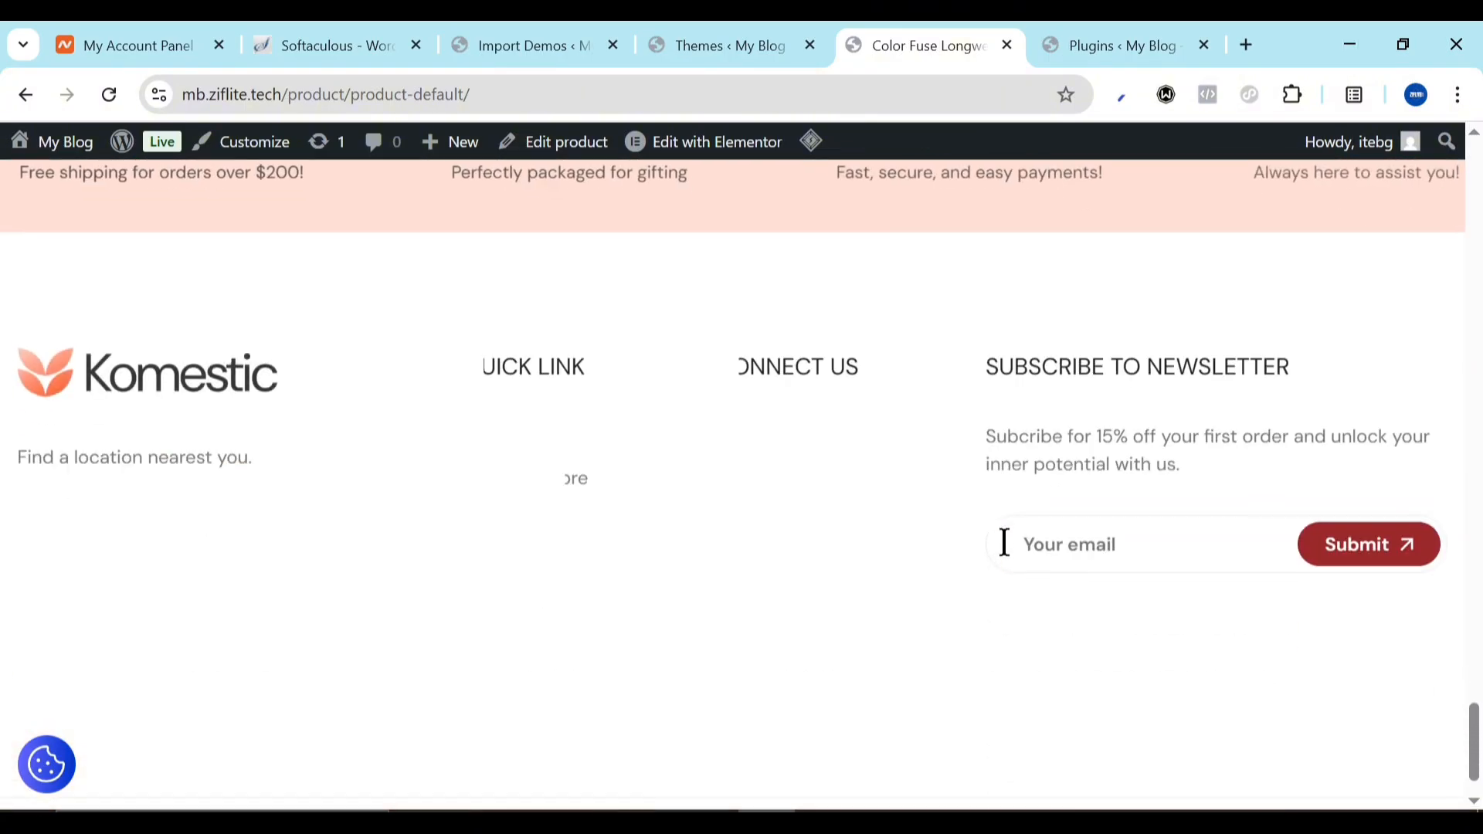
pyautogui.scroll(20, 1007, 552)
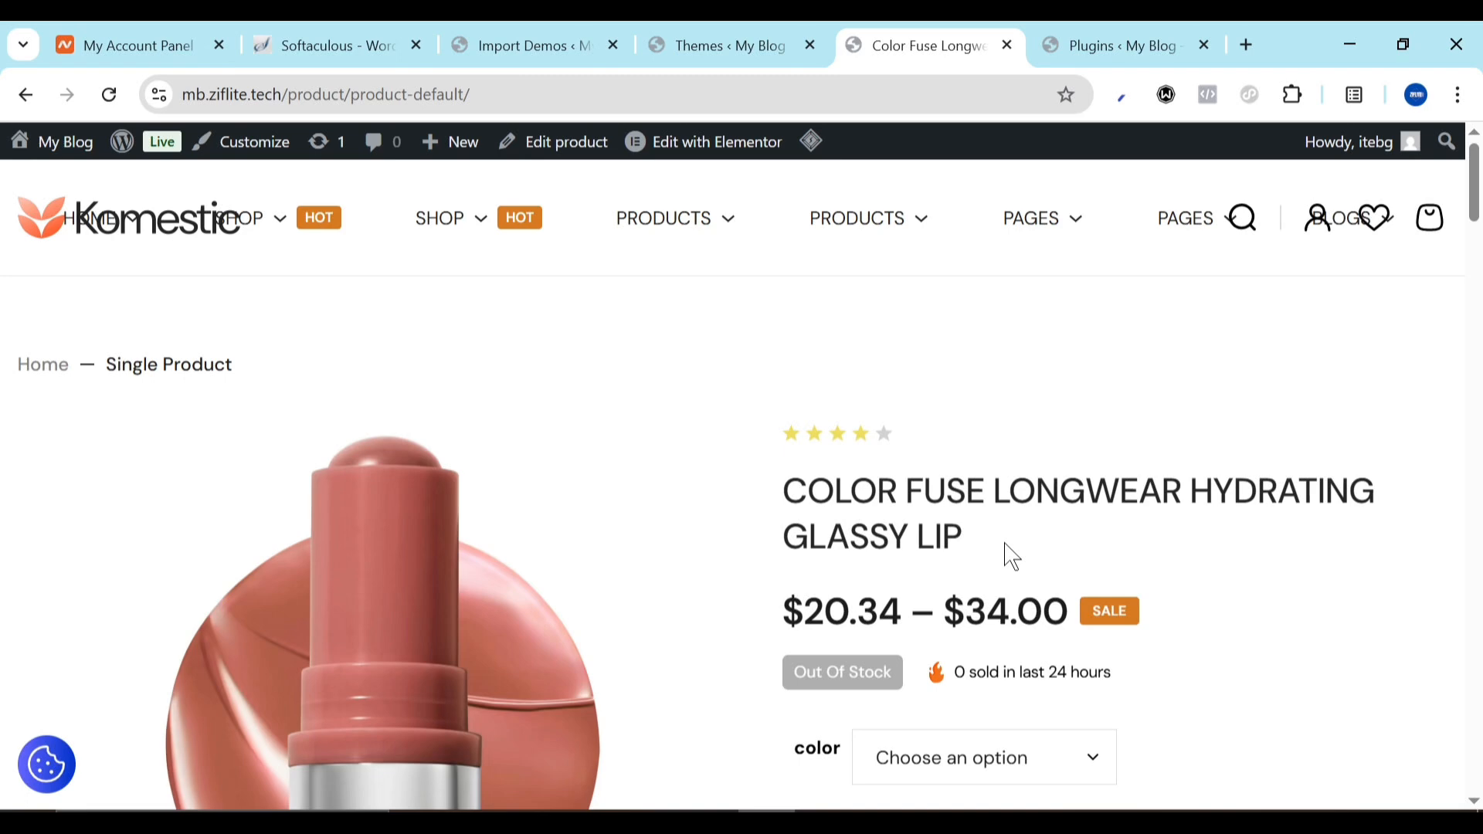
# Switch to the Import Demos admin page and review the Komestic theme's notices, plugin and demo import options
pyautogui.click(540, 35)
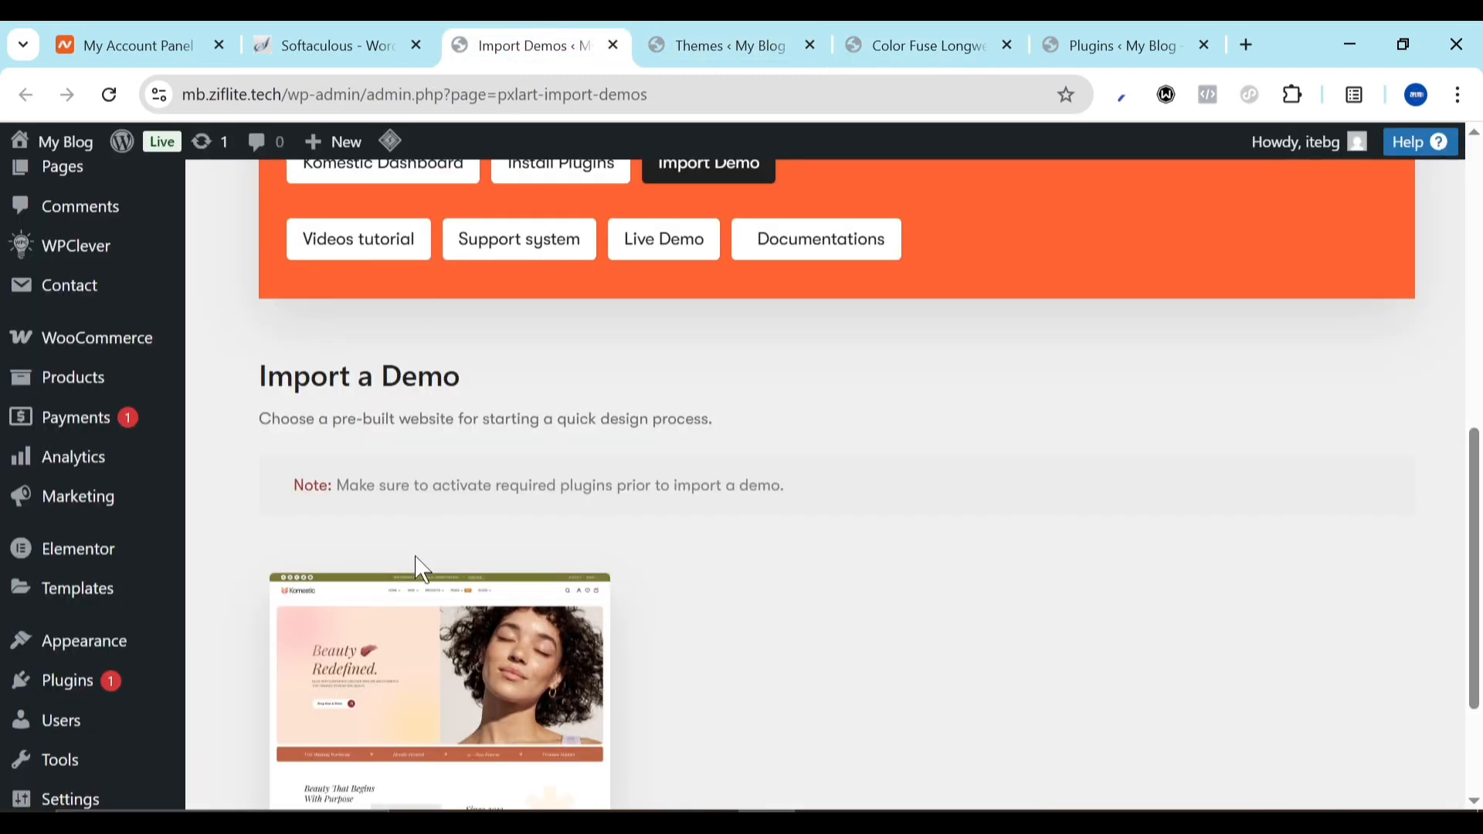
pyautogui.scroll(3, 535, 517)
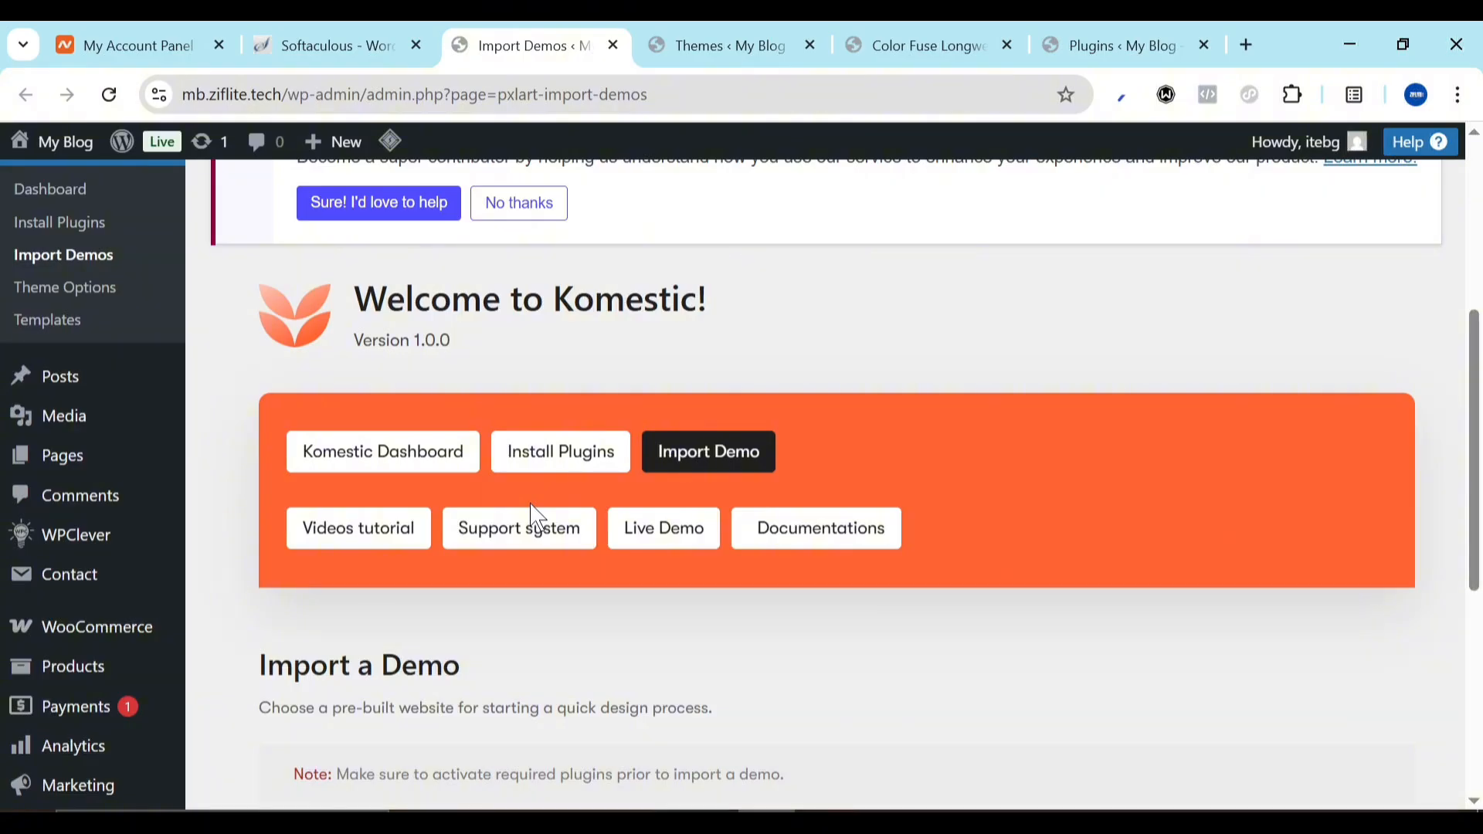
pyautogui.scroll(4, 536, 517)
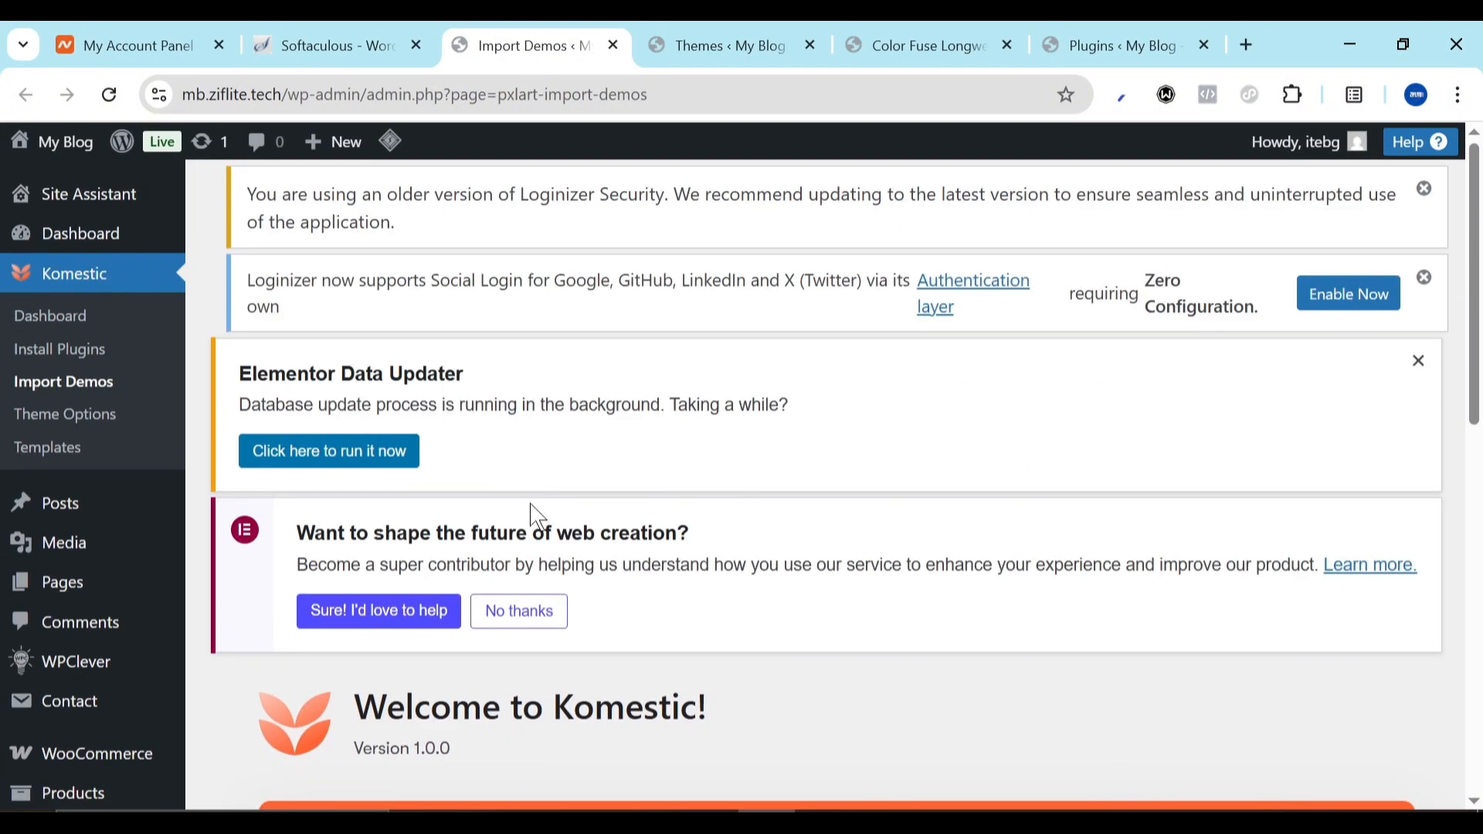
pyautogui.scroll(-4, 529, 519)
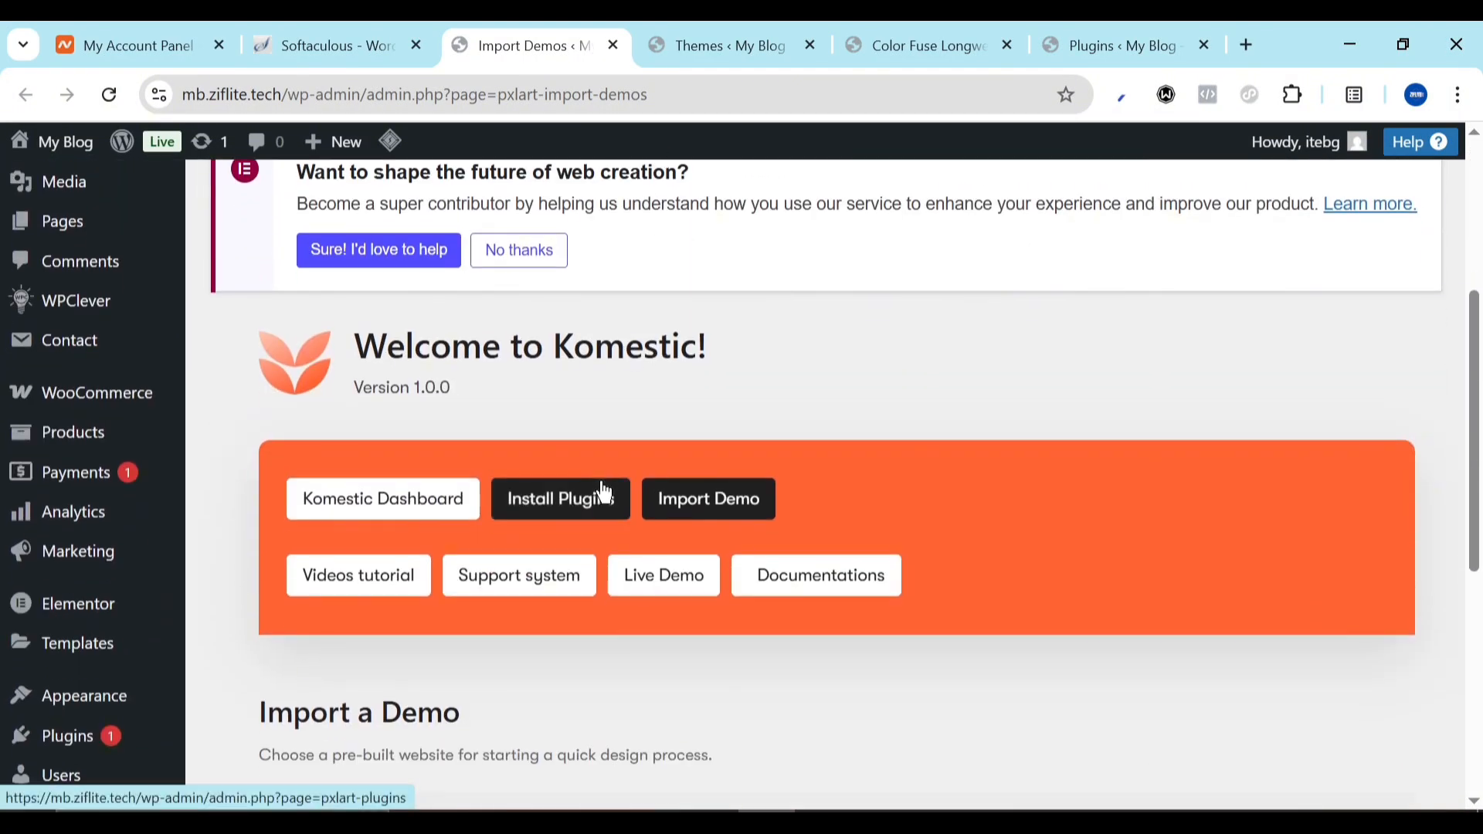
pyautogui.scroll(5, 600, 490)
# Switch to the Themes admin page and look over the installed themes
pyautogui.click(720, 35)
pyautogui.scroll(-8, 622, 540)
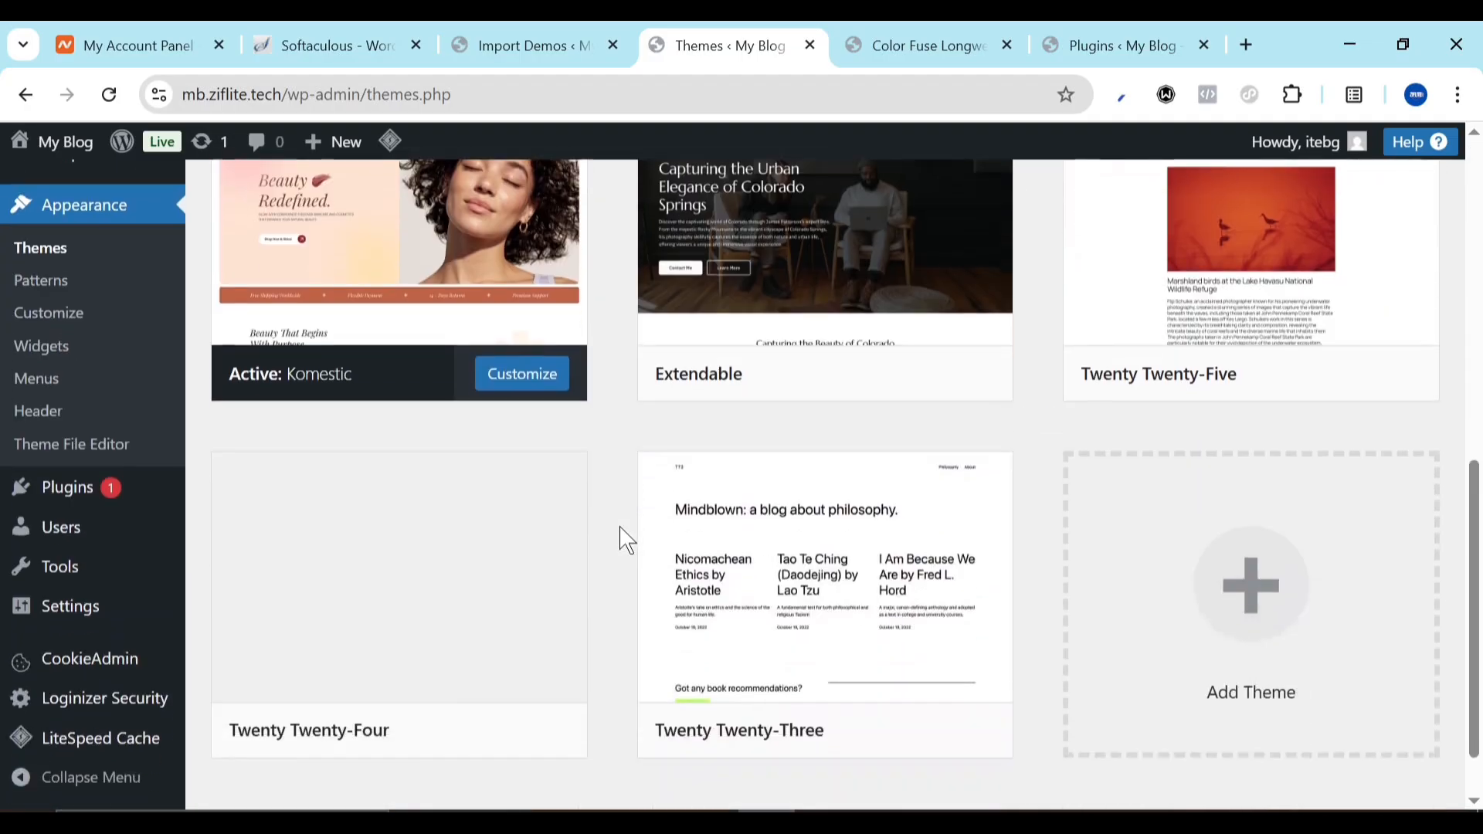
# Finish viewing the installed themes and look through the top sections of the Hostinger home page
pyautogui.scroll(8, 652, 361)
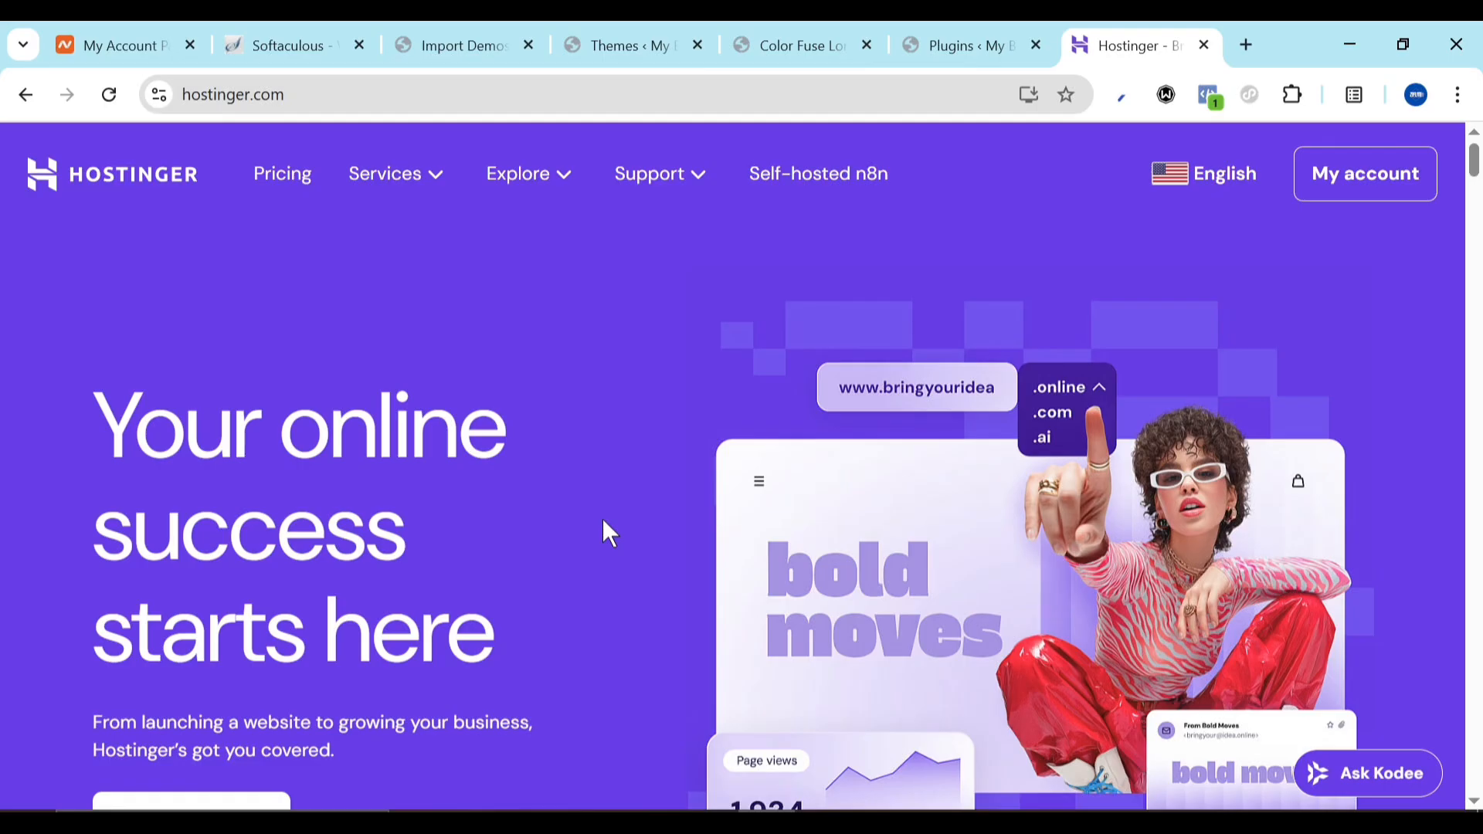
pyautogui.scroll(-4, 603, 522)
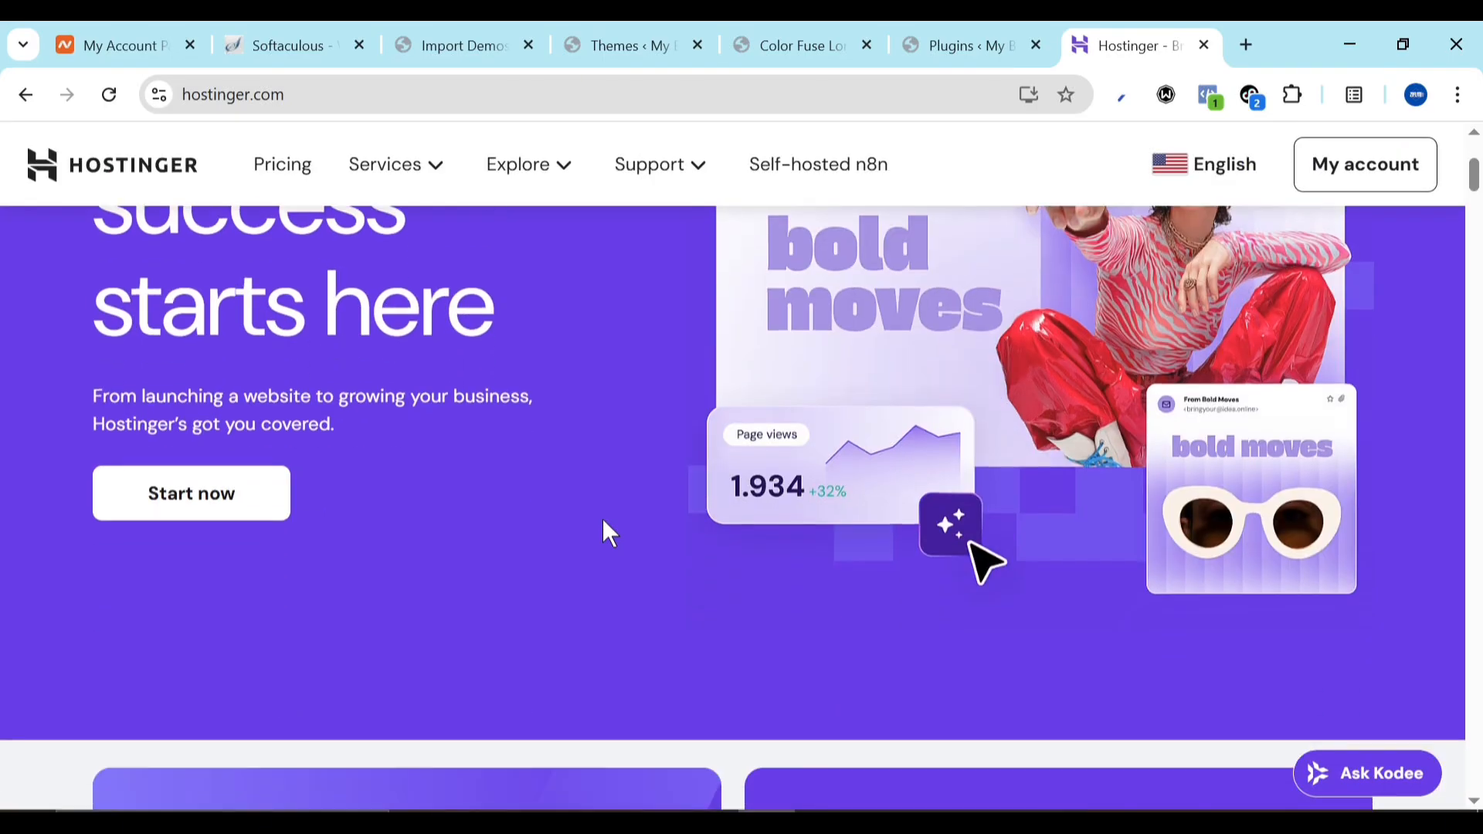
pyautogui.scroll(-5, 603, 521)
pyautogui.scroll(10, 603, 521)
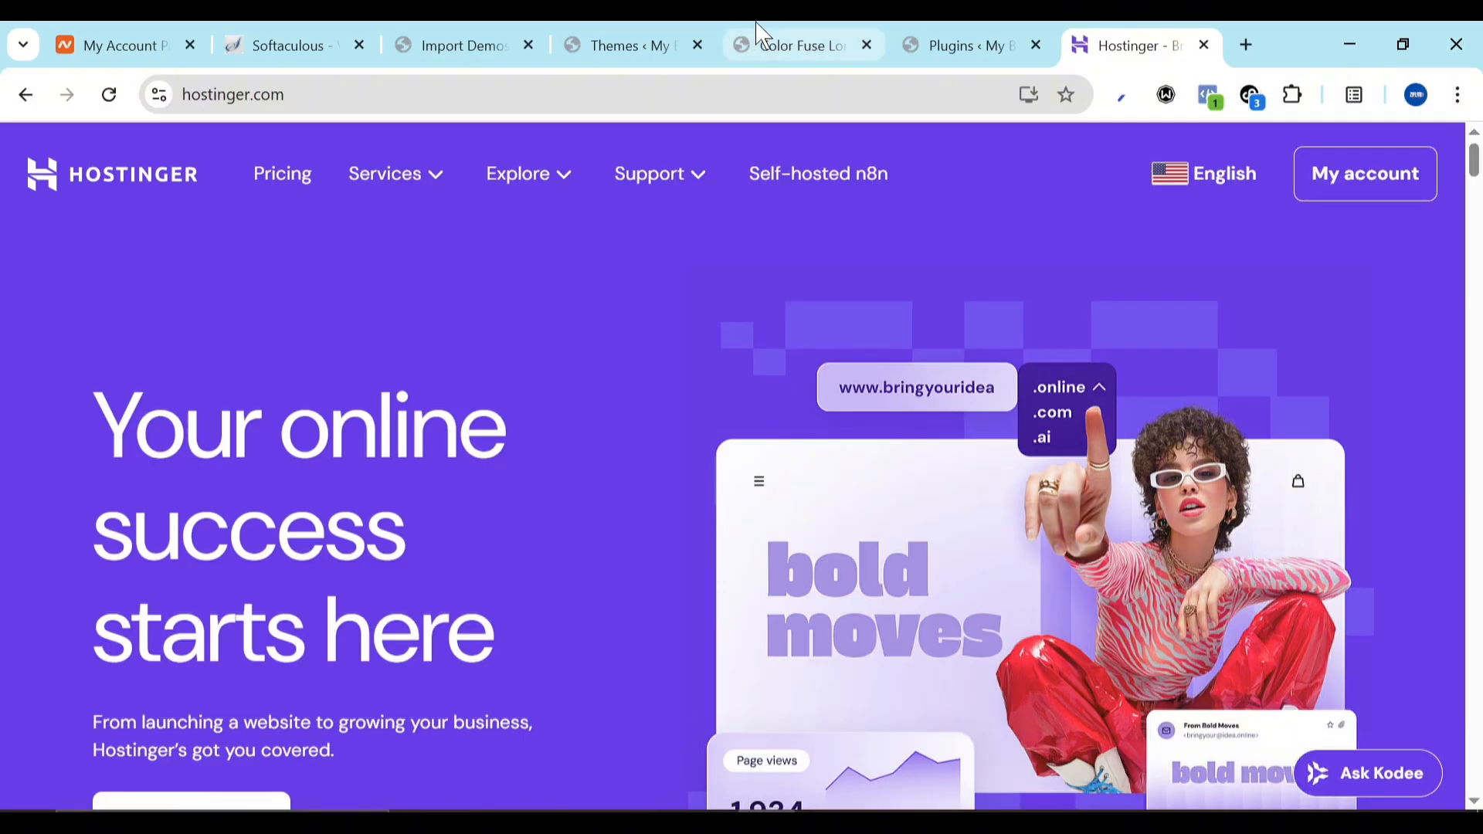
# Close the browser tabs holding the Color Fuse product page, the Themes page and the Import Demos page
pyautogui.click(759, 43)
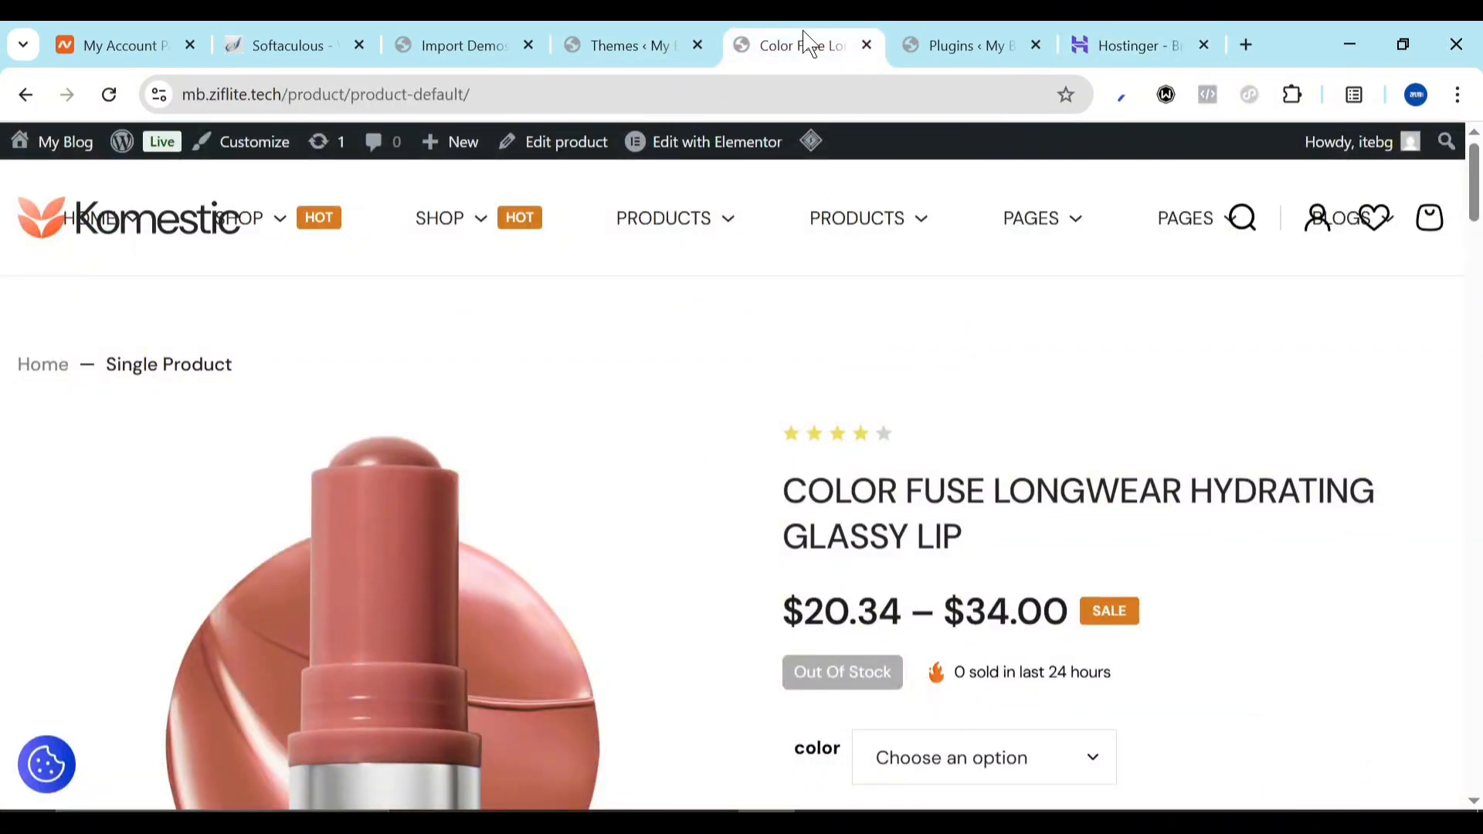
pyautogui.click(867, 45)
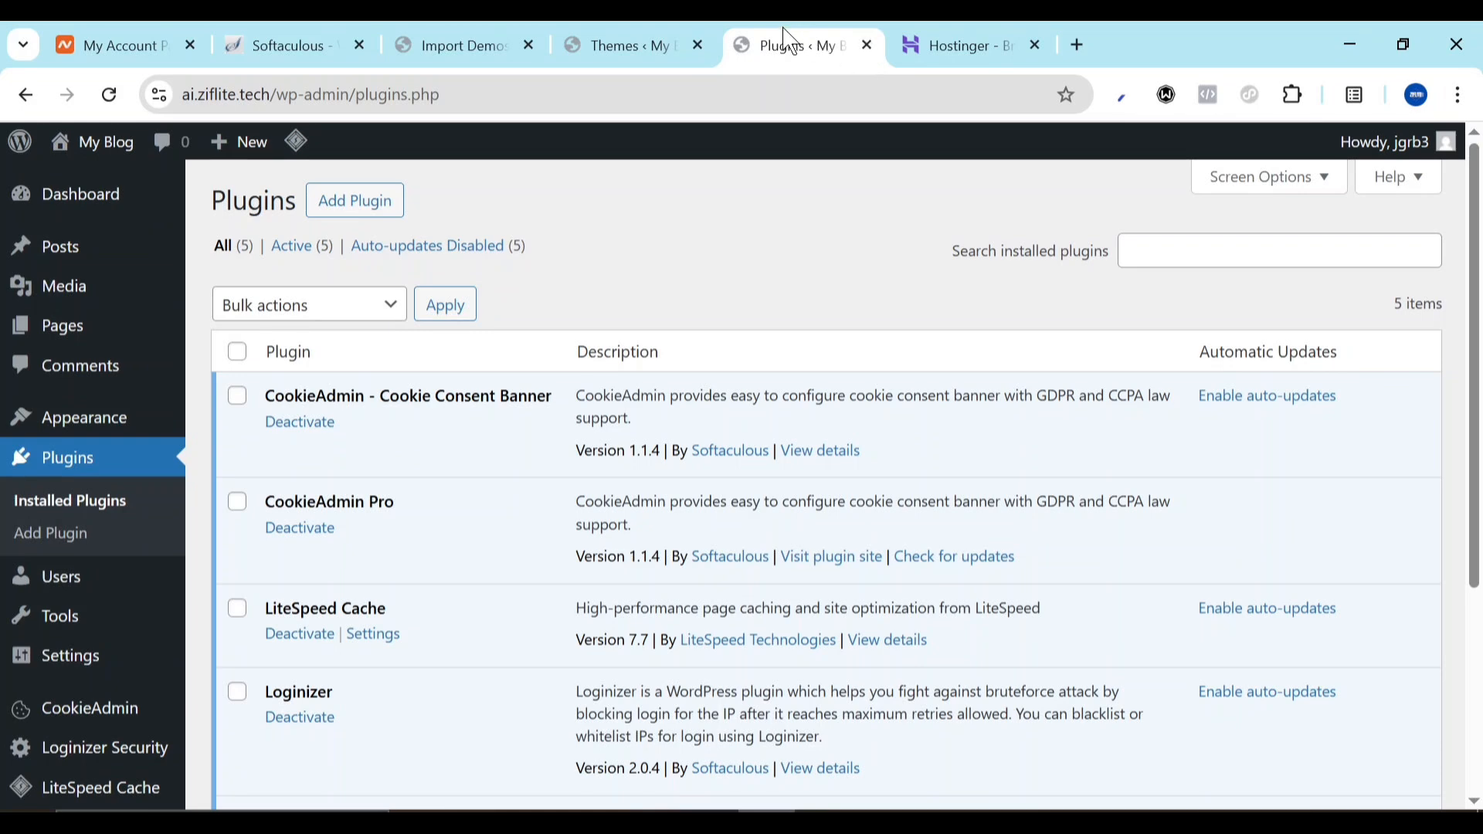
pyautogui.click(698, 46)
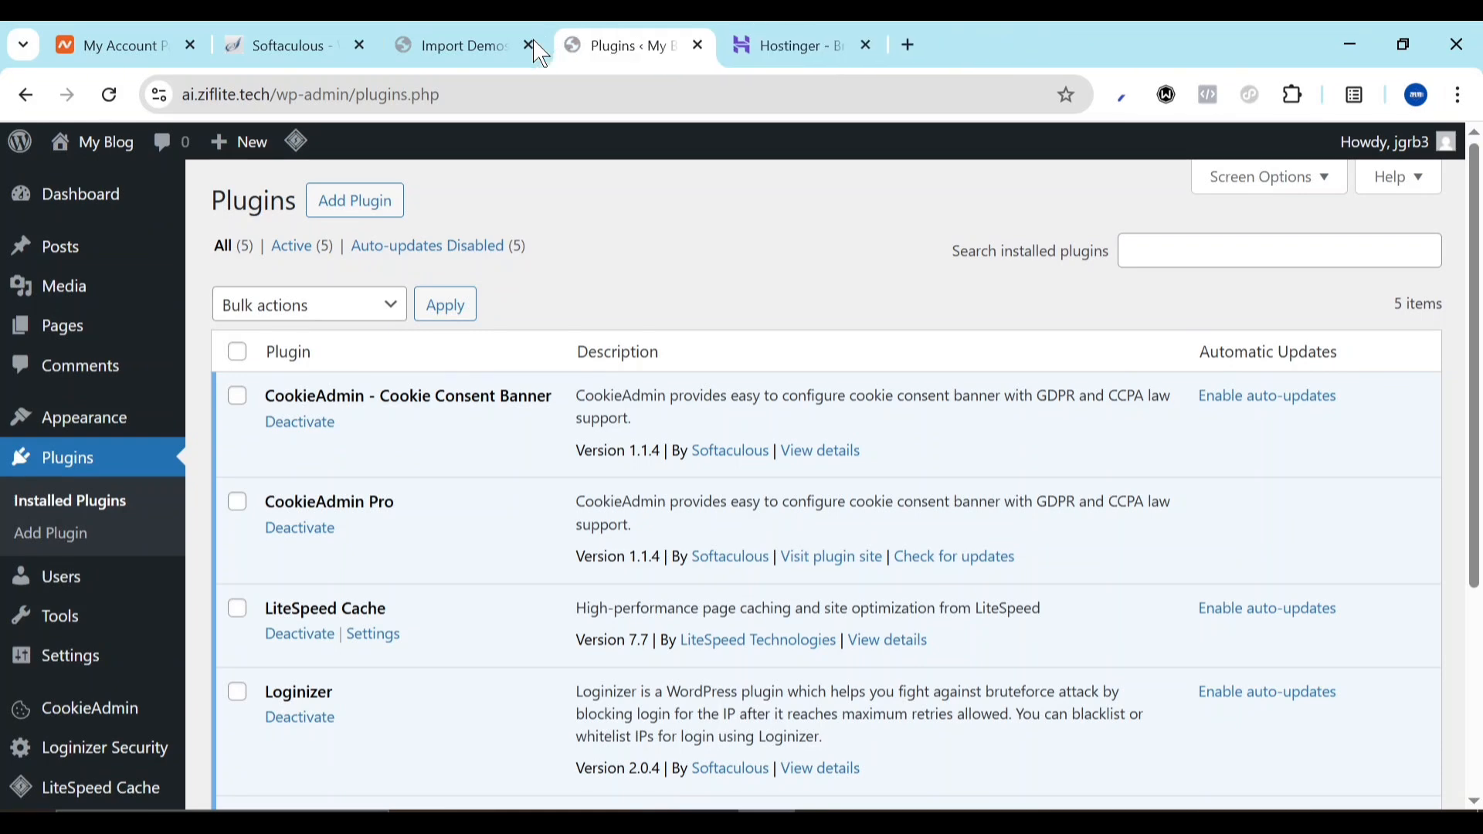
pyautogui.click(527, 46)
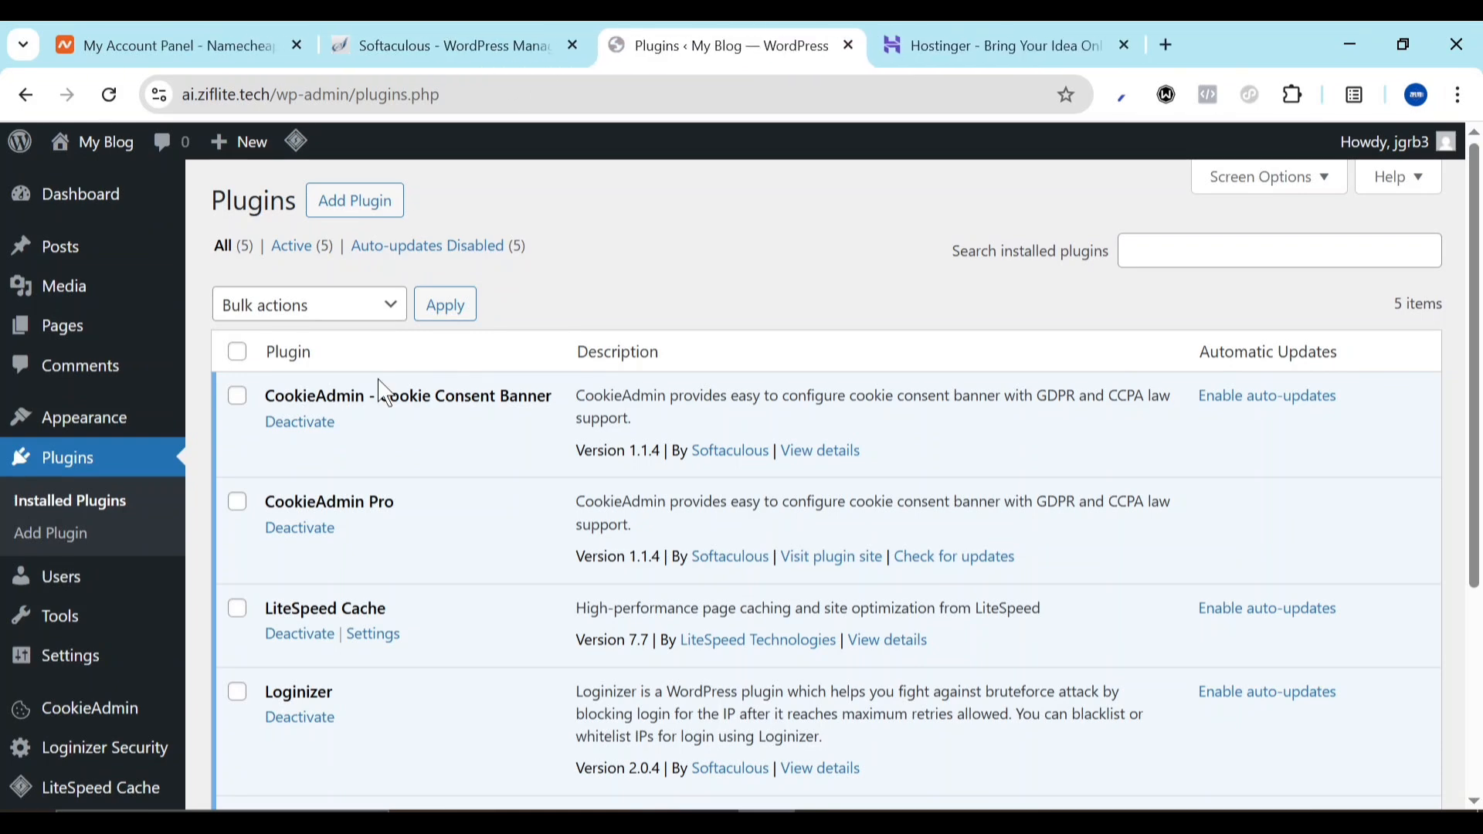
# Open the ai.ziflite.tech dashboard and view the site's front end in a new tab
pyautogui.click(91, 201)
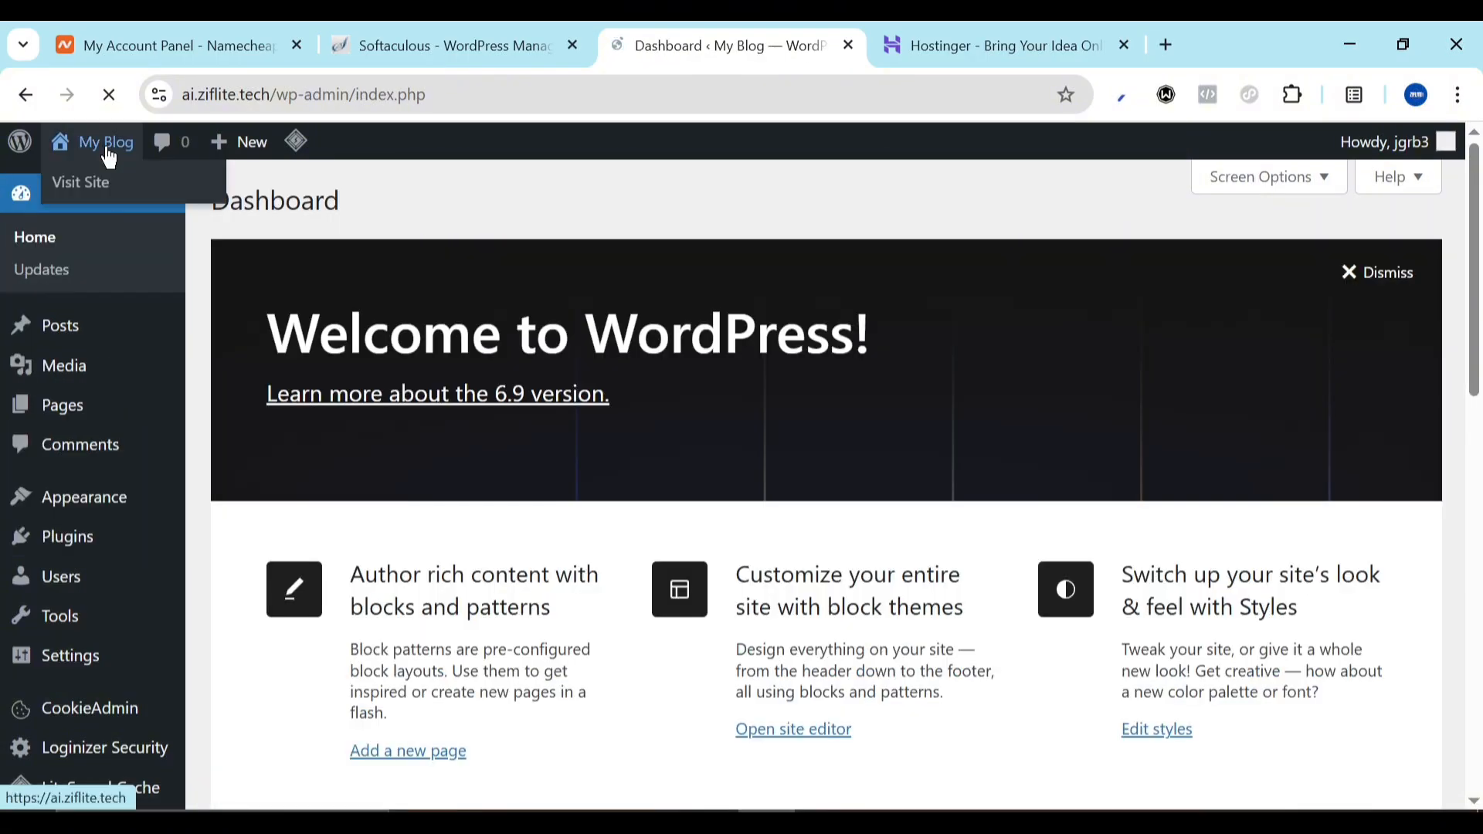
pyautogui.rightClick(107, 157)
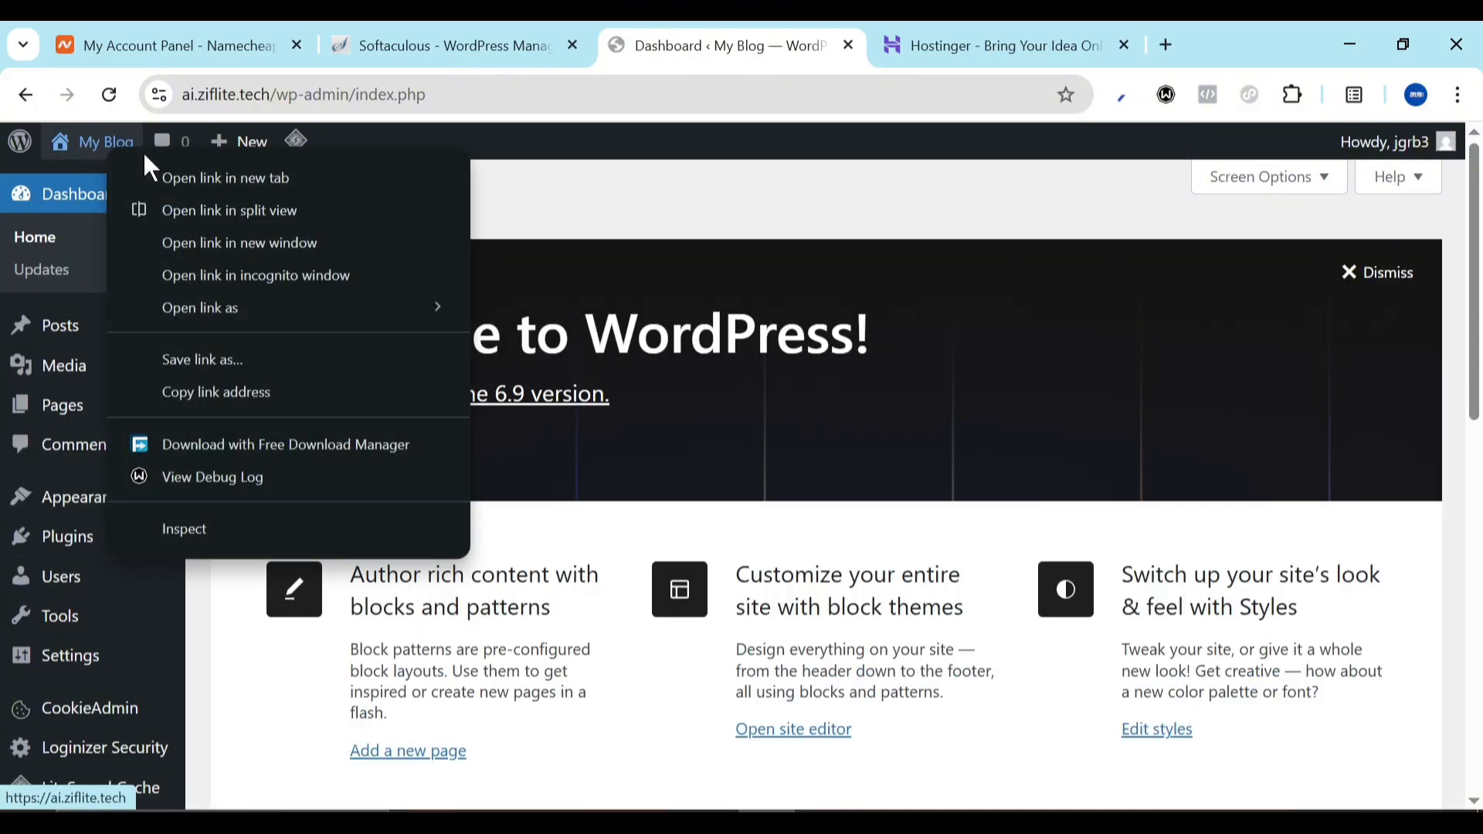
pyautogui.click(193, 177)
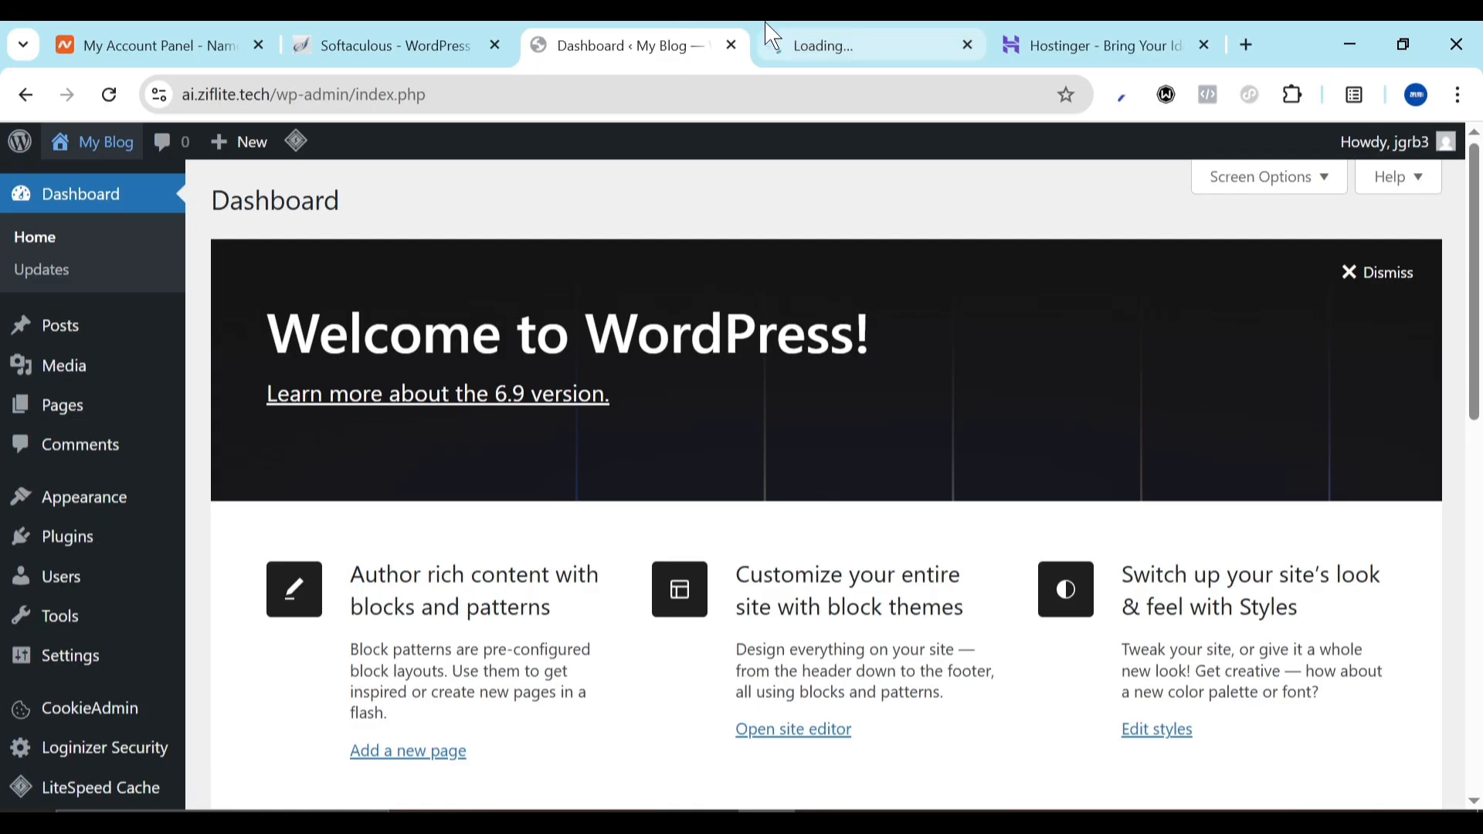
pyautogui.click(818, 34)
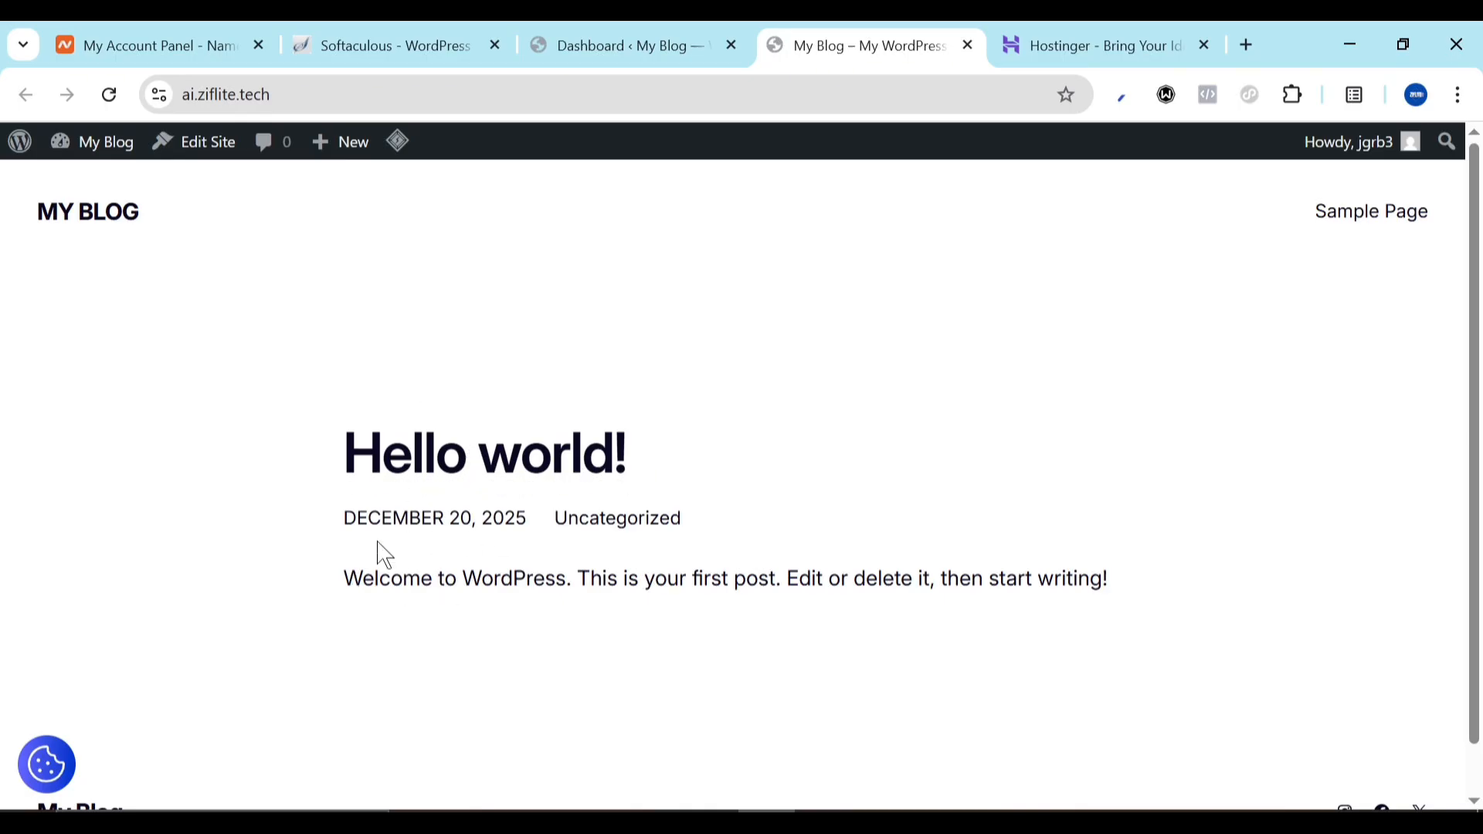
pyautogui.scroll(-1, 381, 555)
pyautogui.scroll(1, 381, 553)
# Return to the WordPress dashboard and review its widgets and the Settings and Appearance submenu entries
pyautogui.click(652, 39)
pyautogui.scroll(-10, 334, 683)
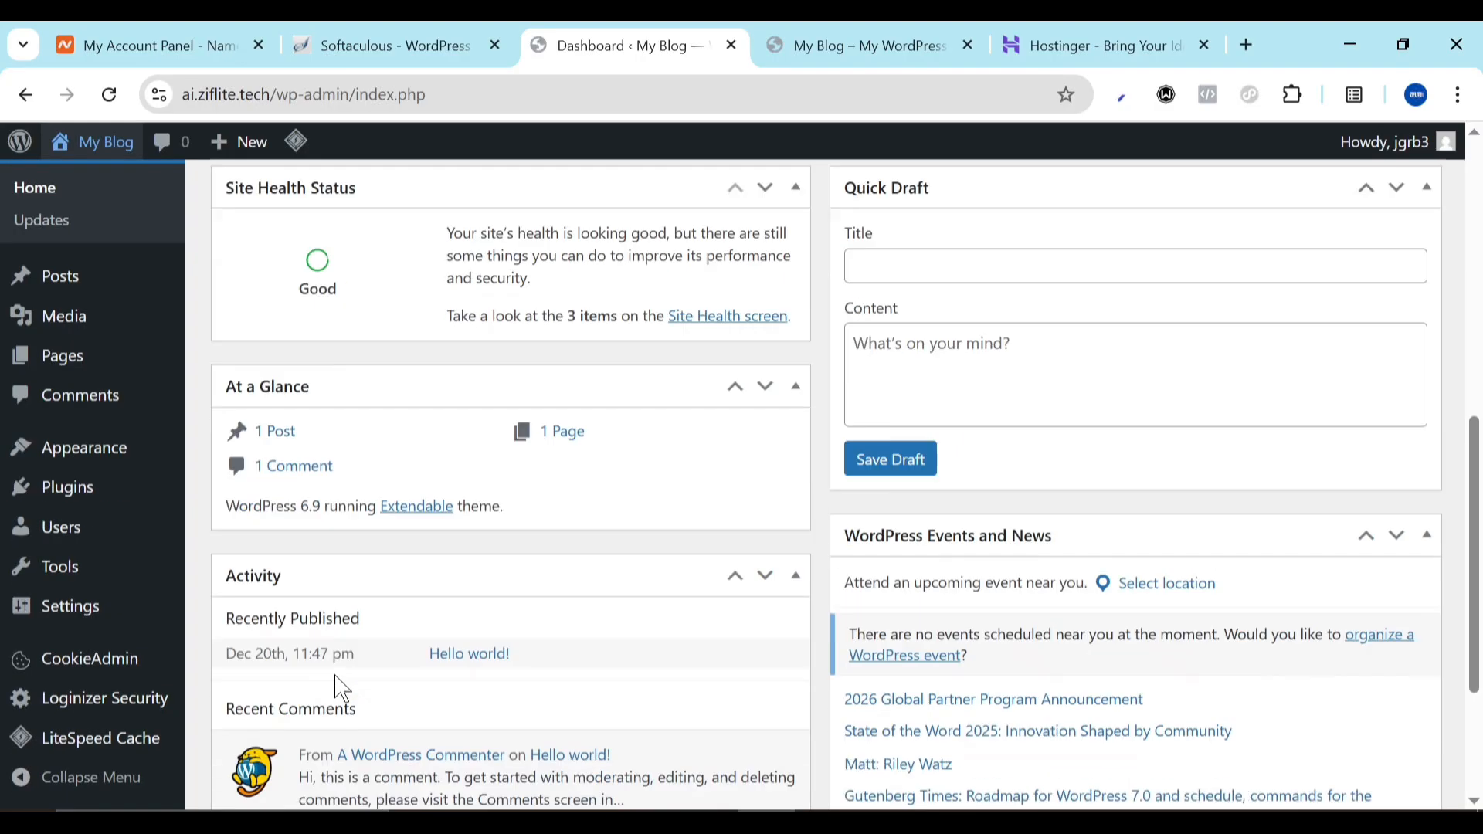
pyautogui.scroll(10, 335, 679)
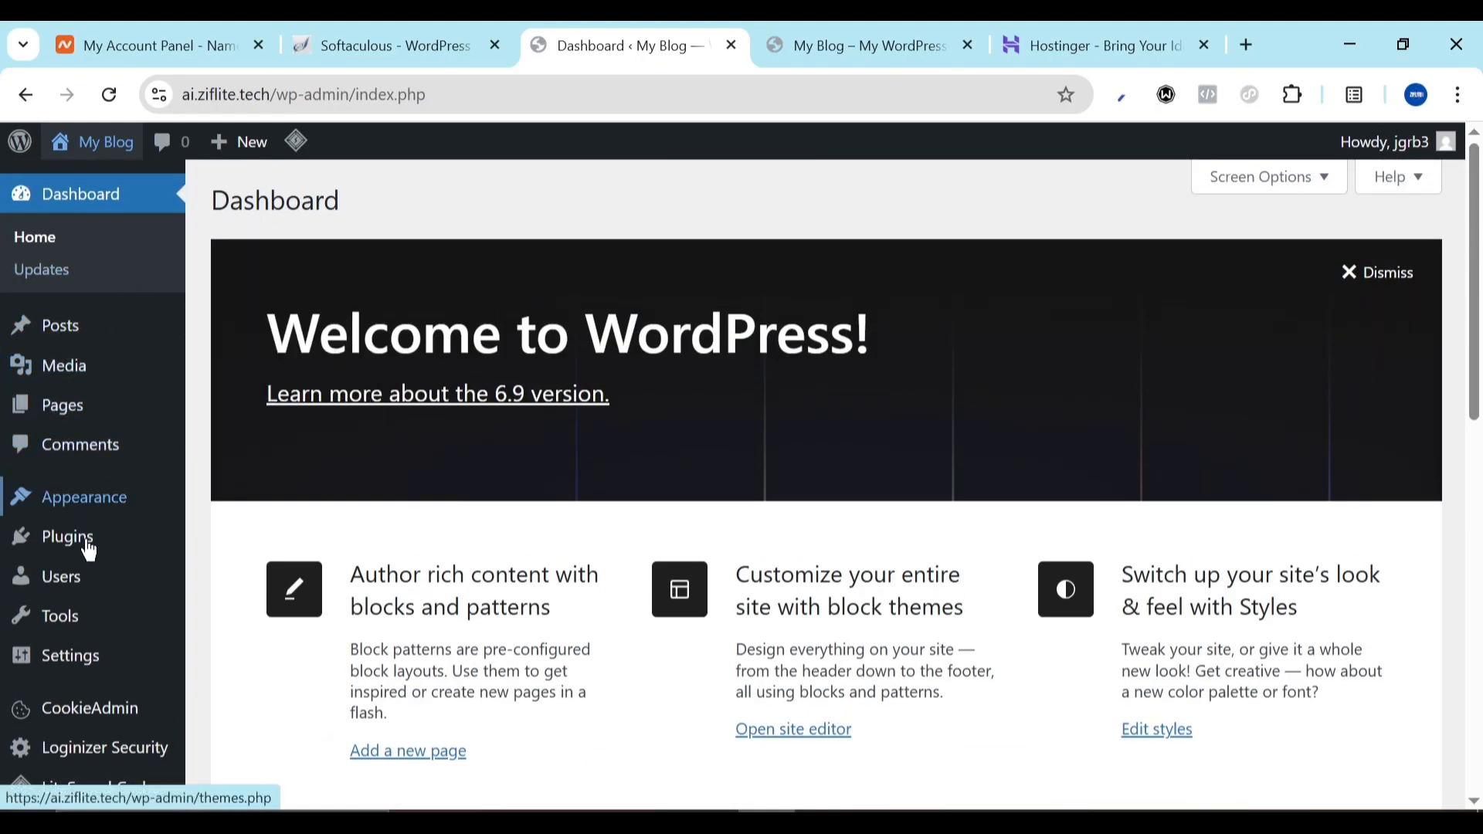
pyautogui.moveTo(93, 681)
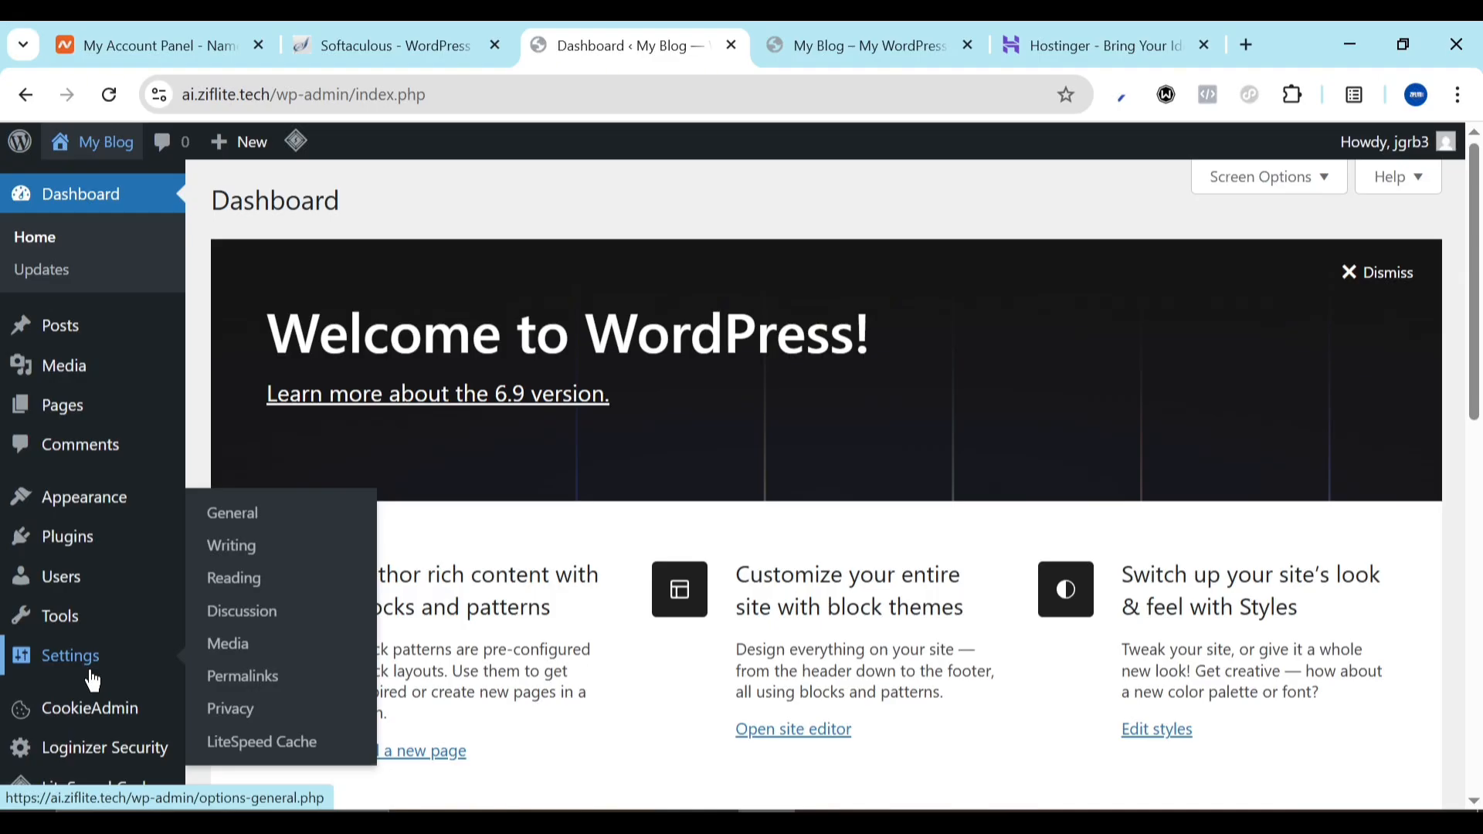
pyautogui.moveTo(55, 512)
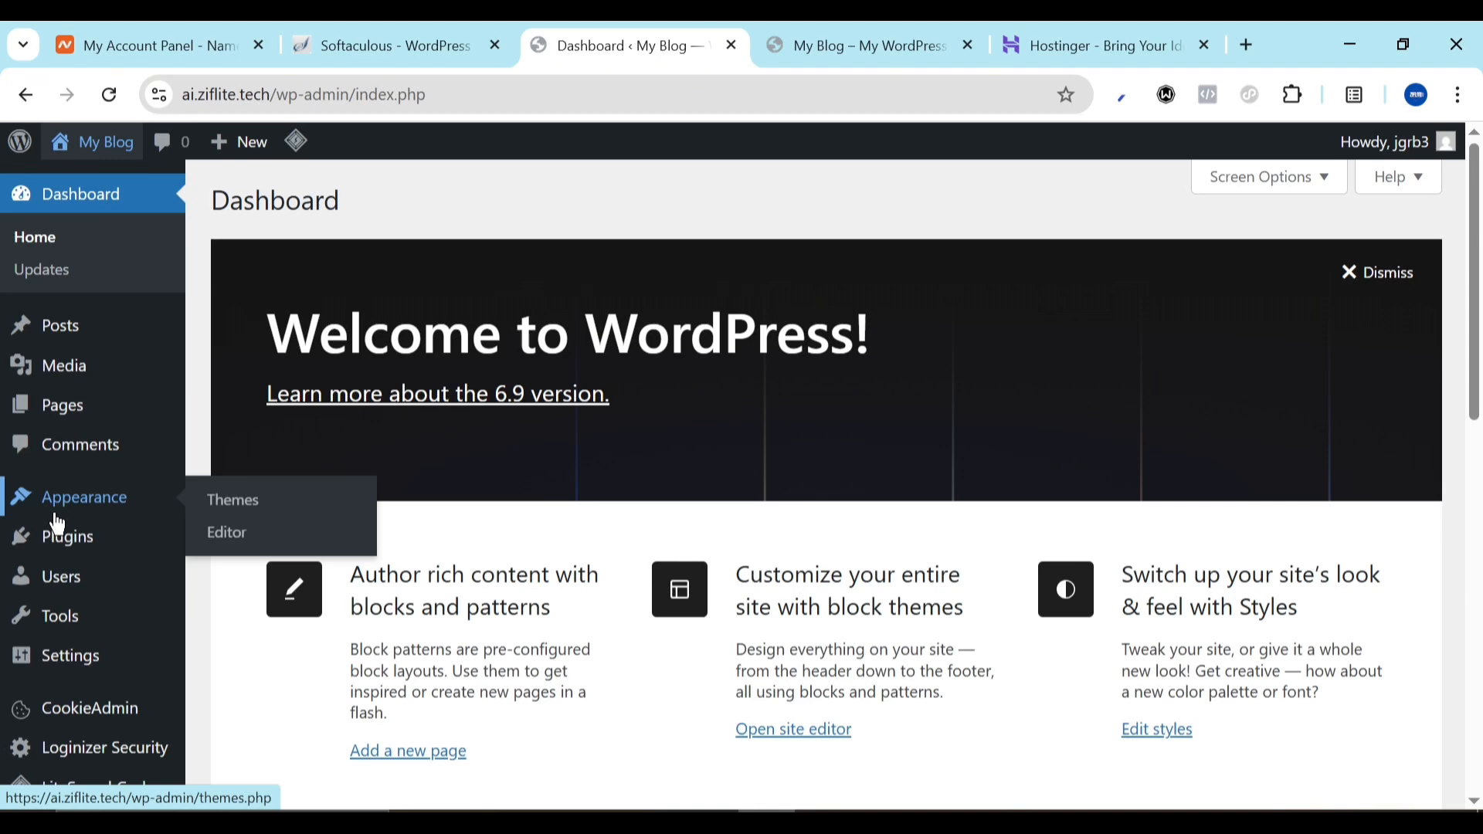
pyautogui.moveTo(83, 540)
# Open the Themes admin page of ai.ziflite.tech and look over the installed themes
pyautogui.click(80, 506)
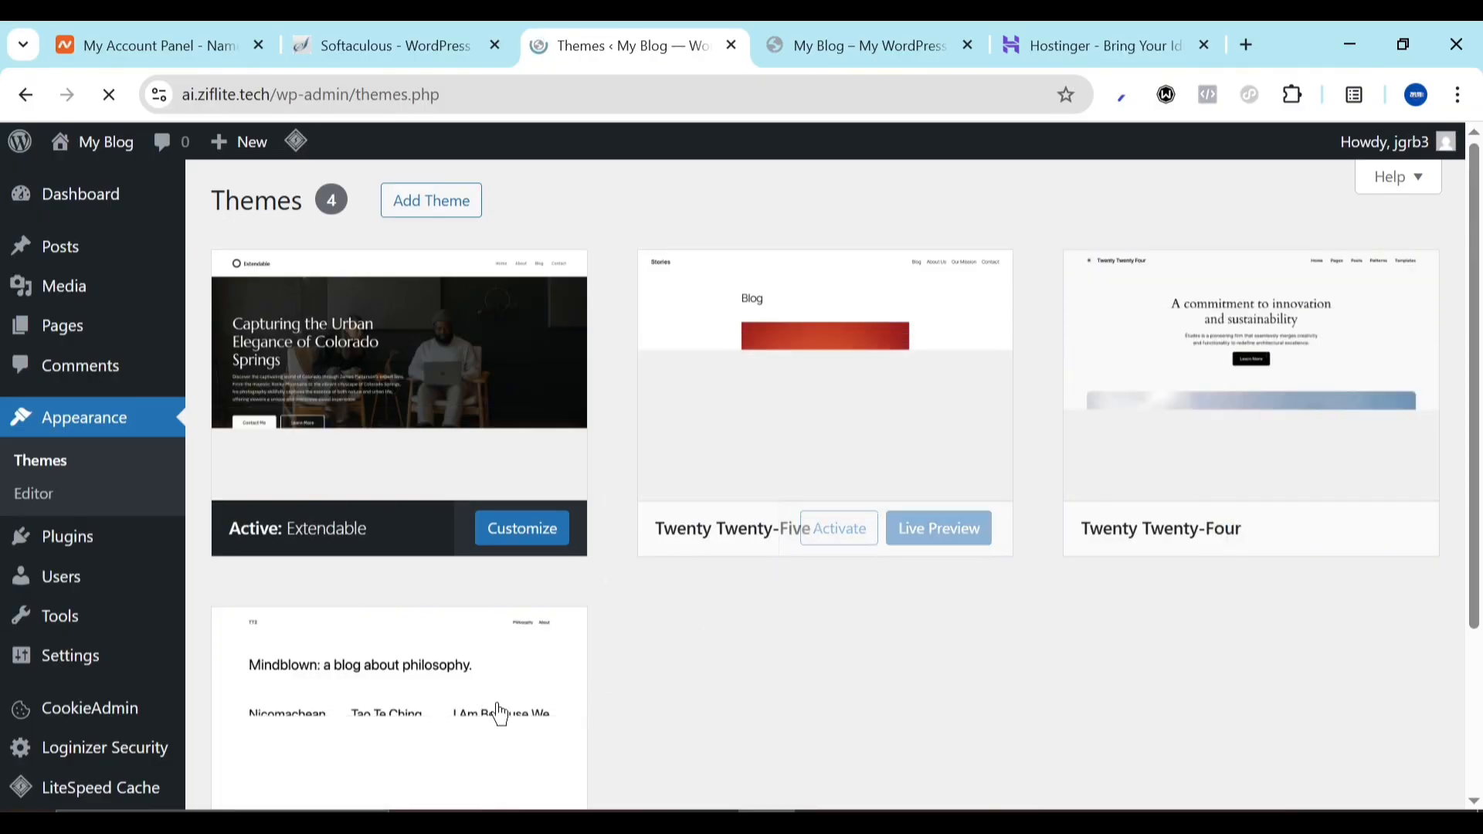
pyautogui.scroll(-3, 618, 648)
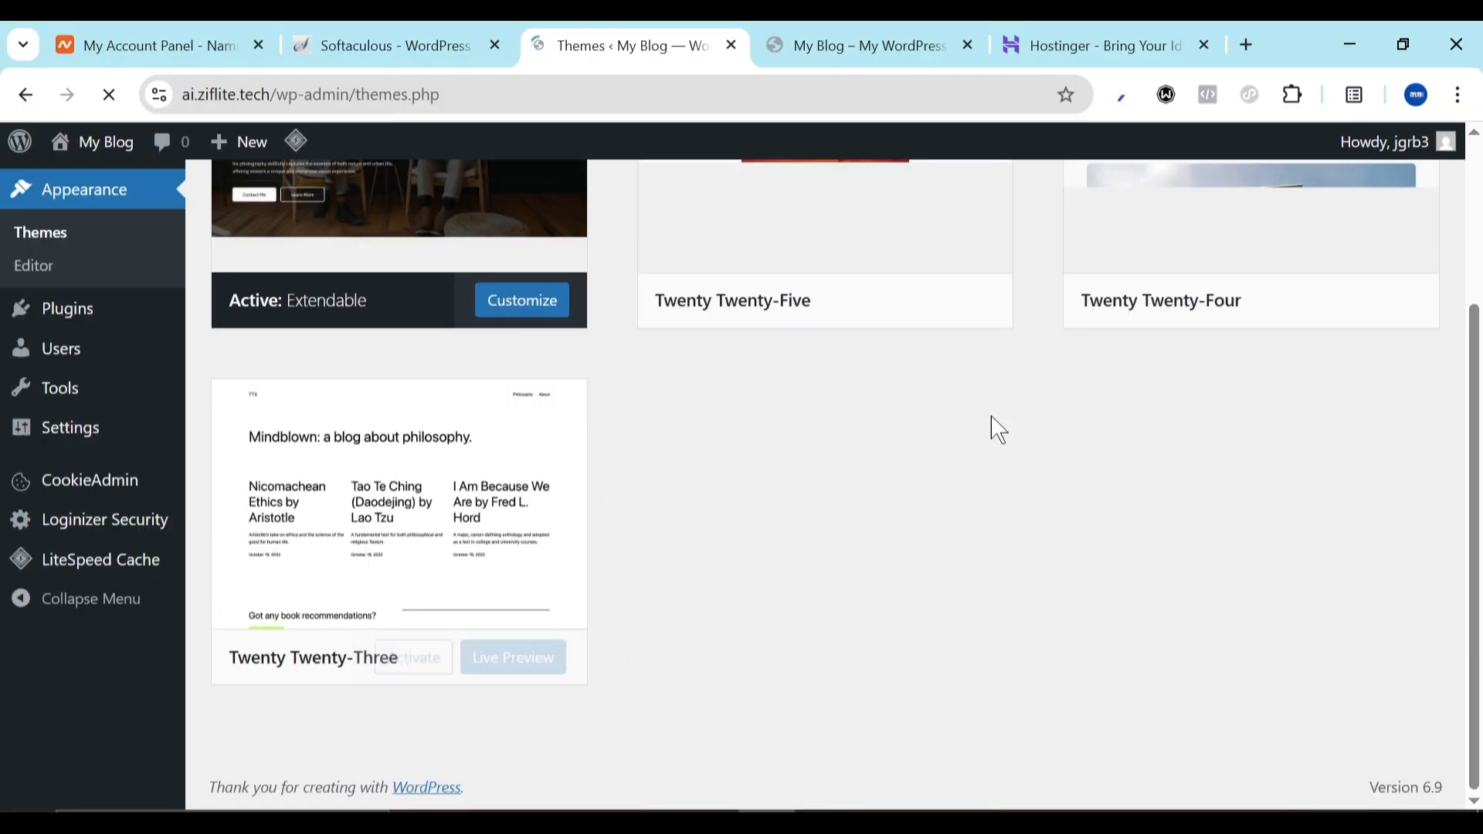
pyautogui.scroll(3, 1143, 333)
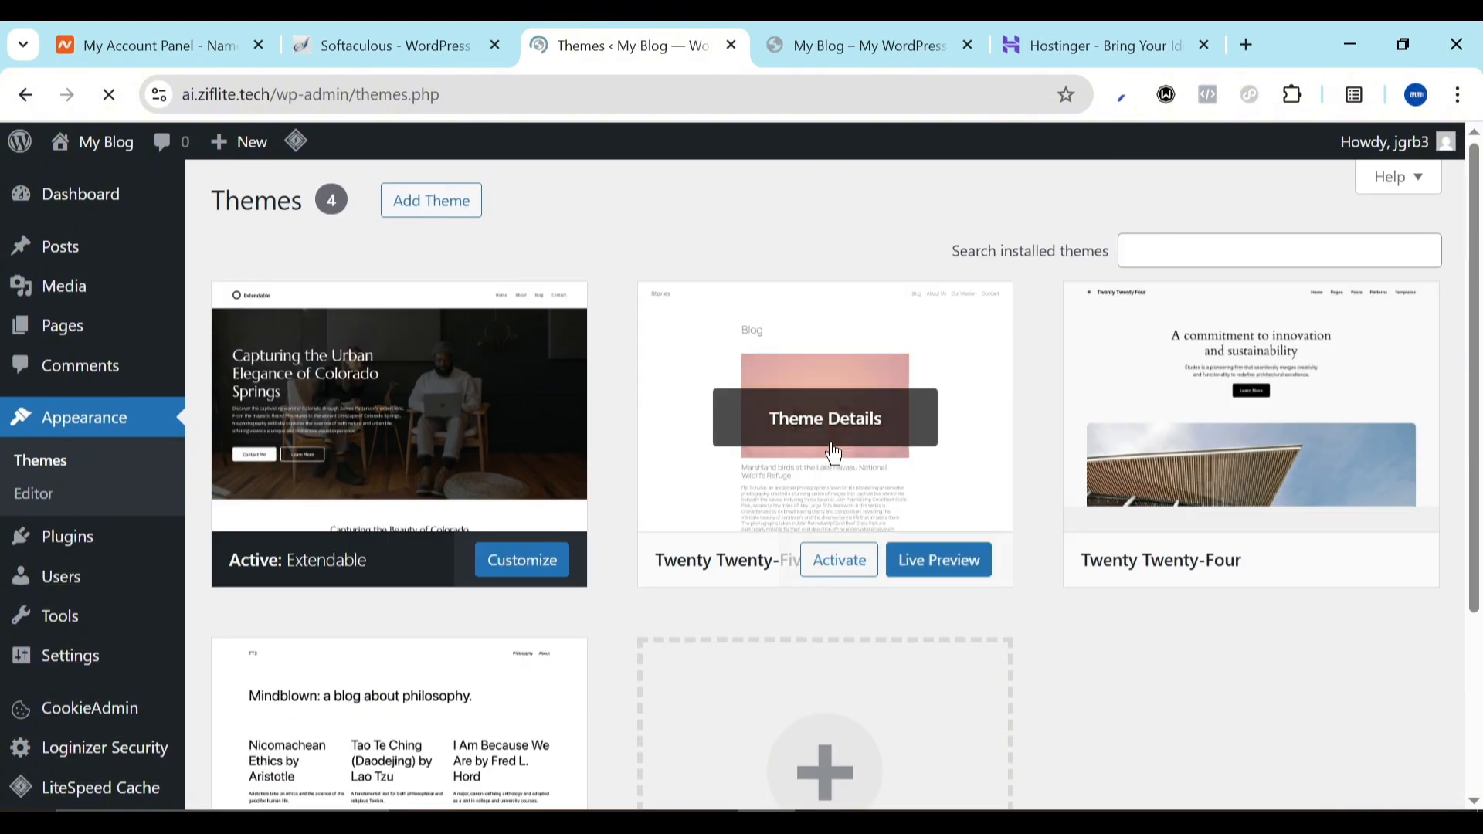
pyautogui.scroll(-3, 772, 513)
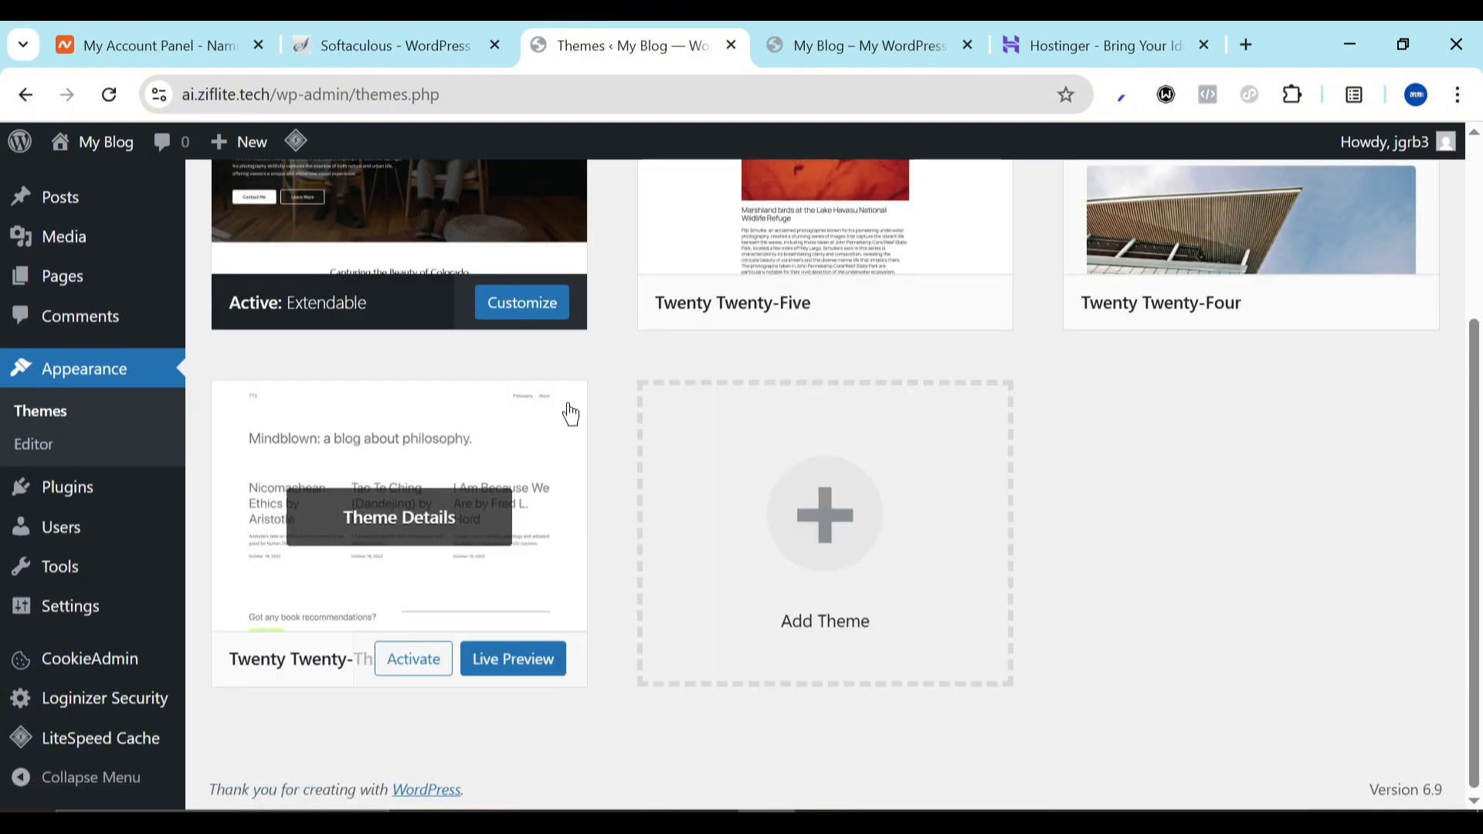
pyautogui.scroll(3, 493, 590)
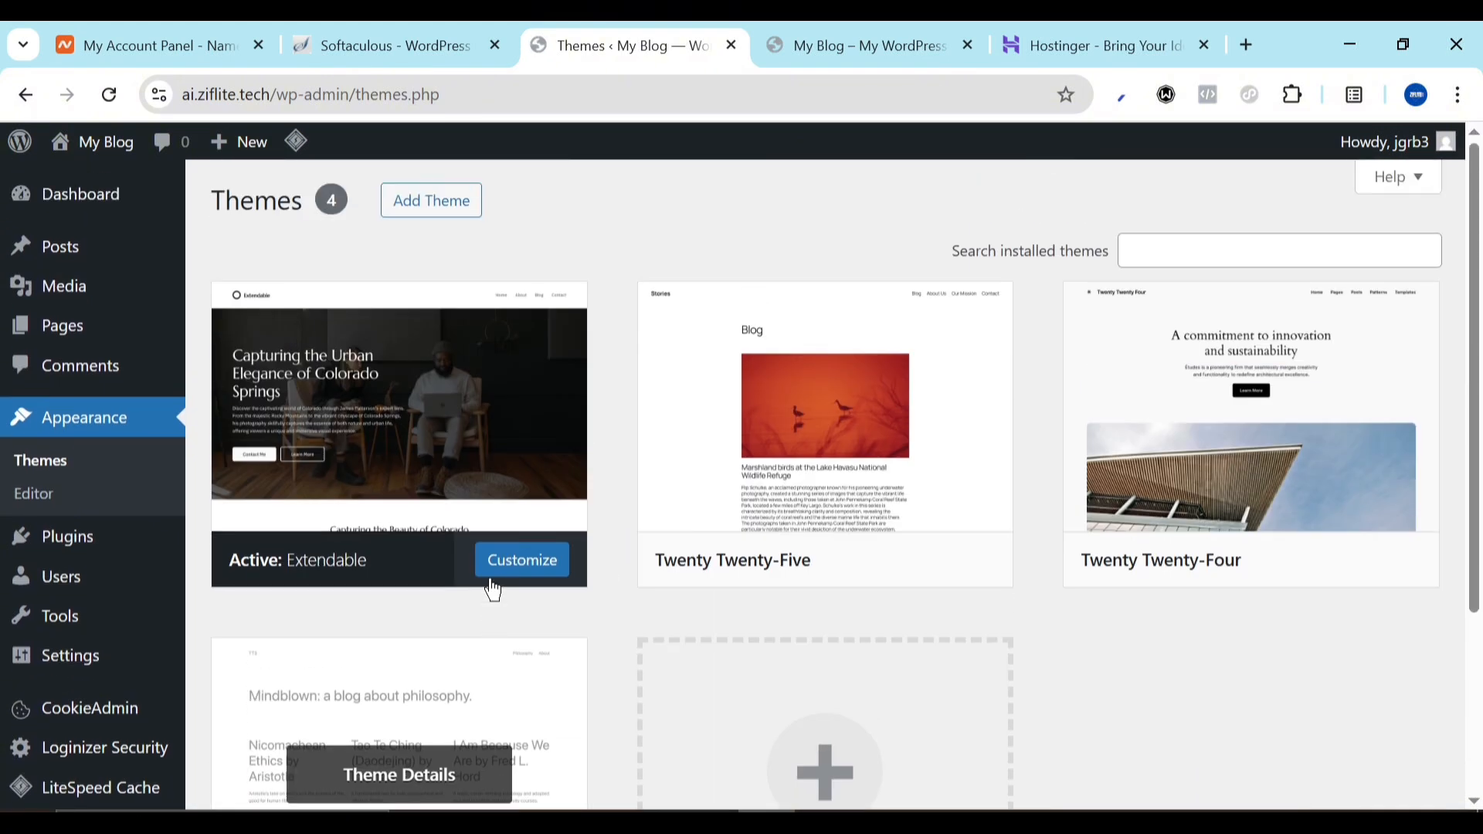
# Go to the Add Themes page, browse the popular themes and bring up the zip upload form
pyautogui.click(446, 207)
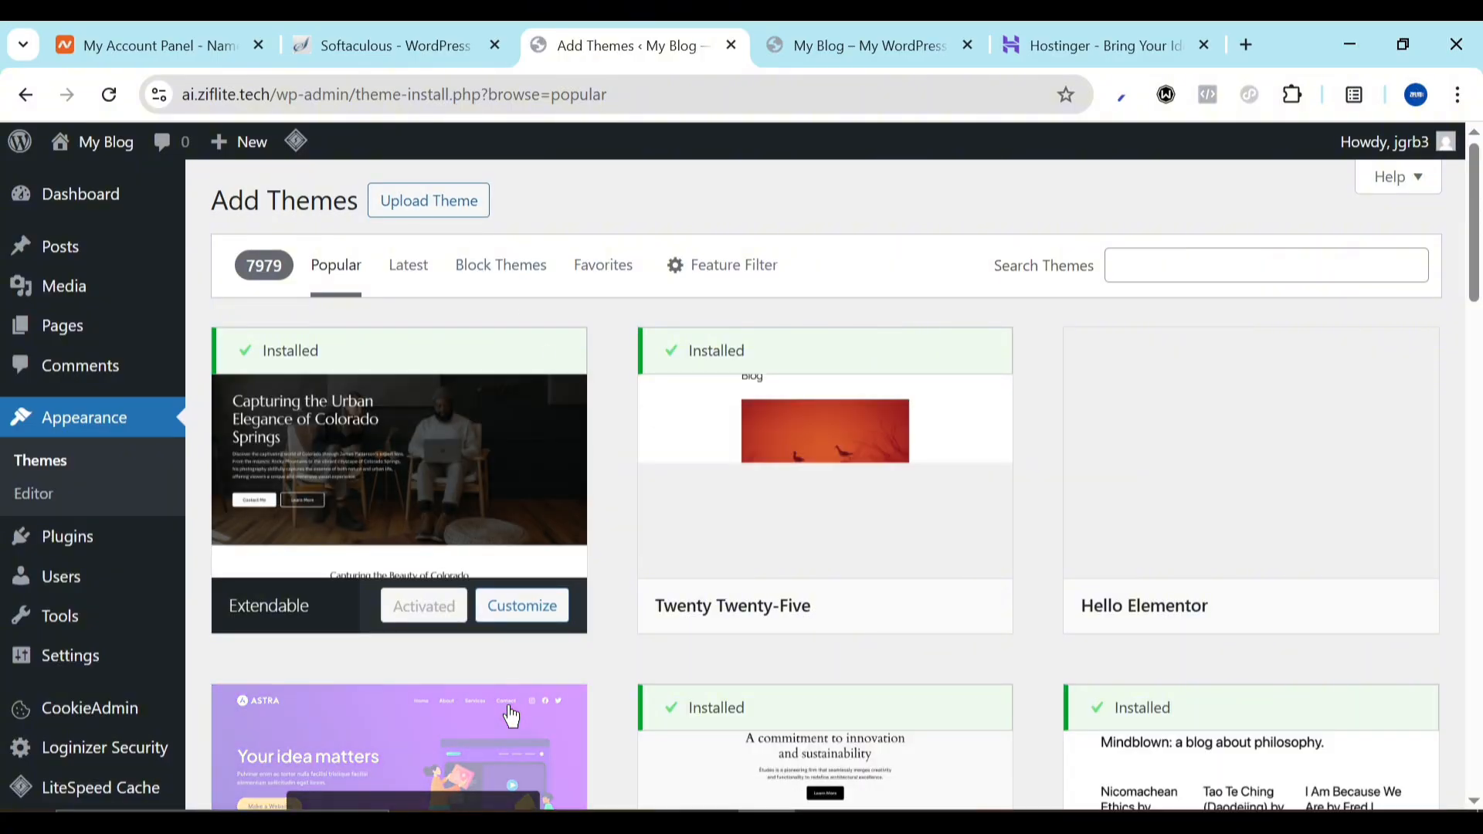
pyautogui.scroll(-2, 512, 714)
pyautogui.scroll(-3, 512, 714)
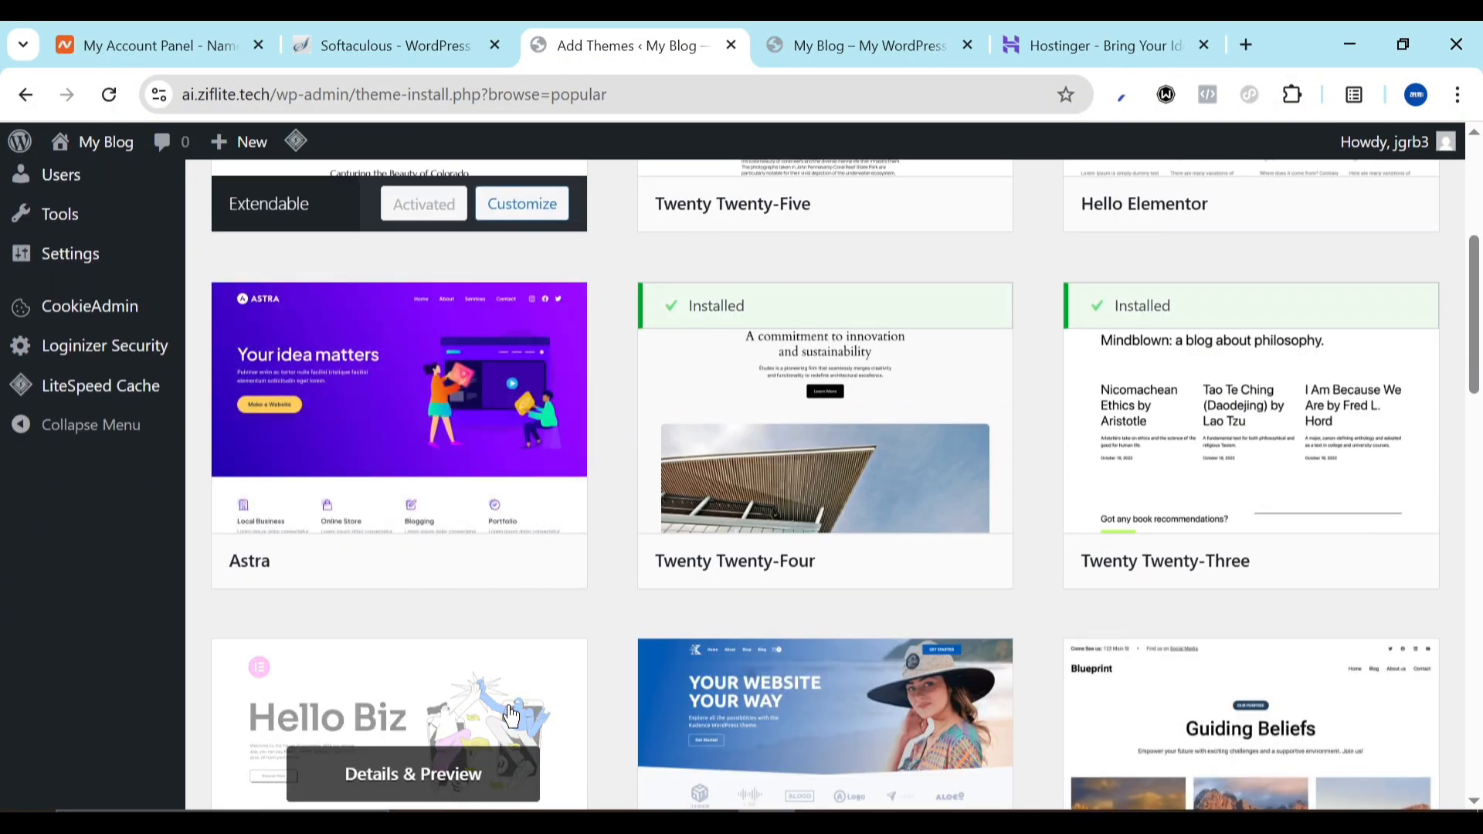
pyautogui.scroll(5, 632, 616)
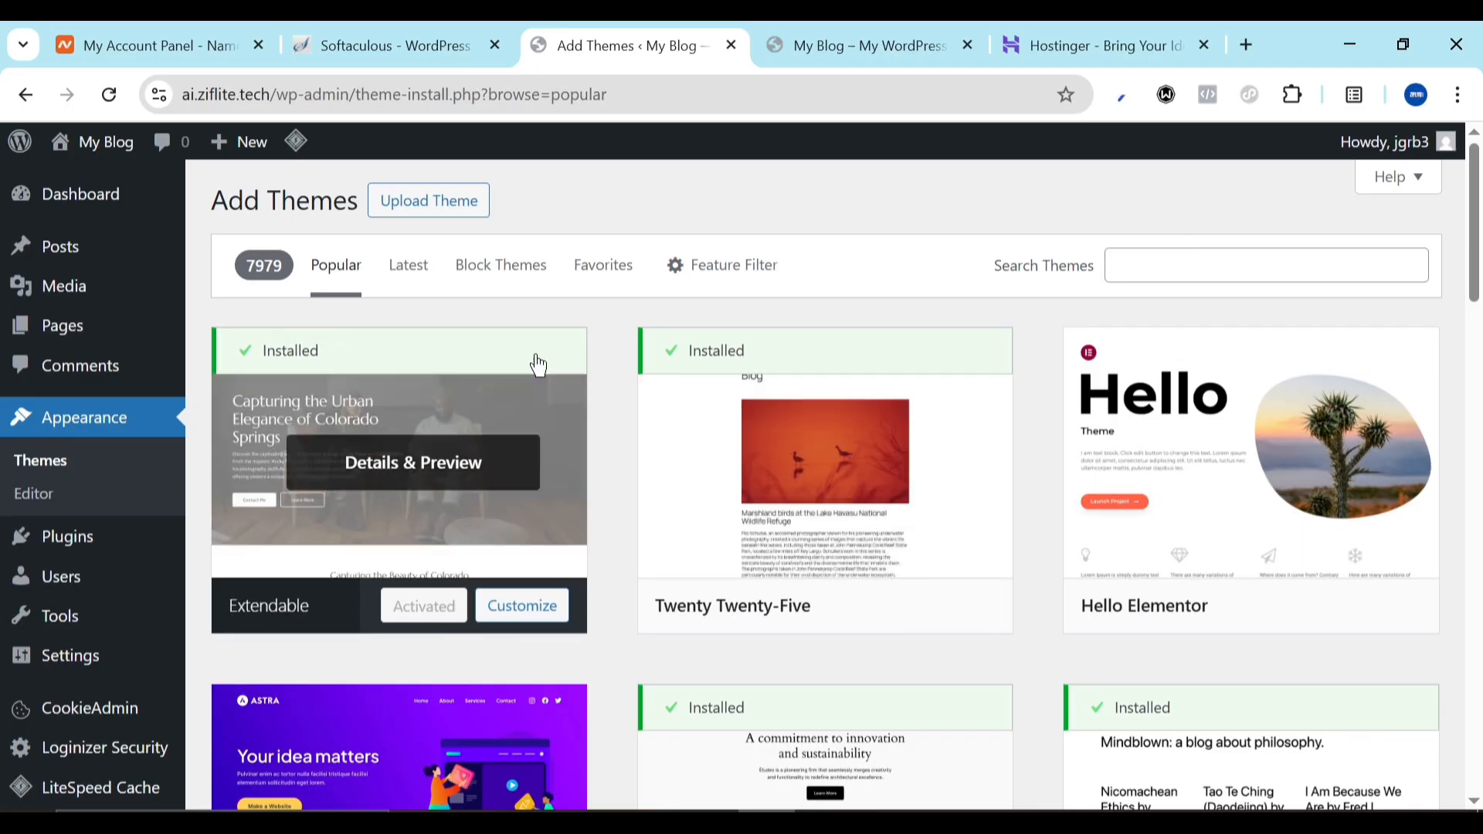
pyautogui.click(423, 202)
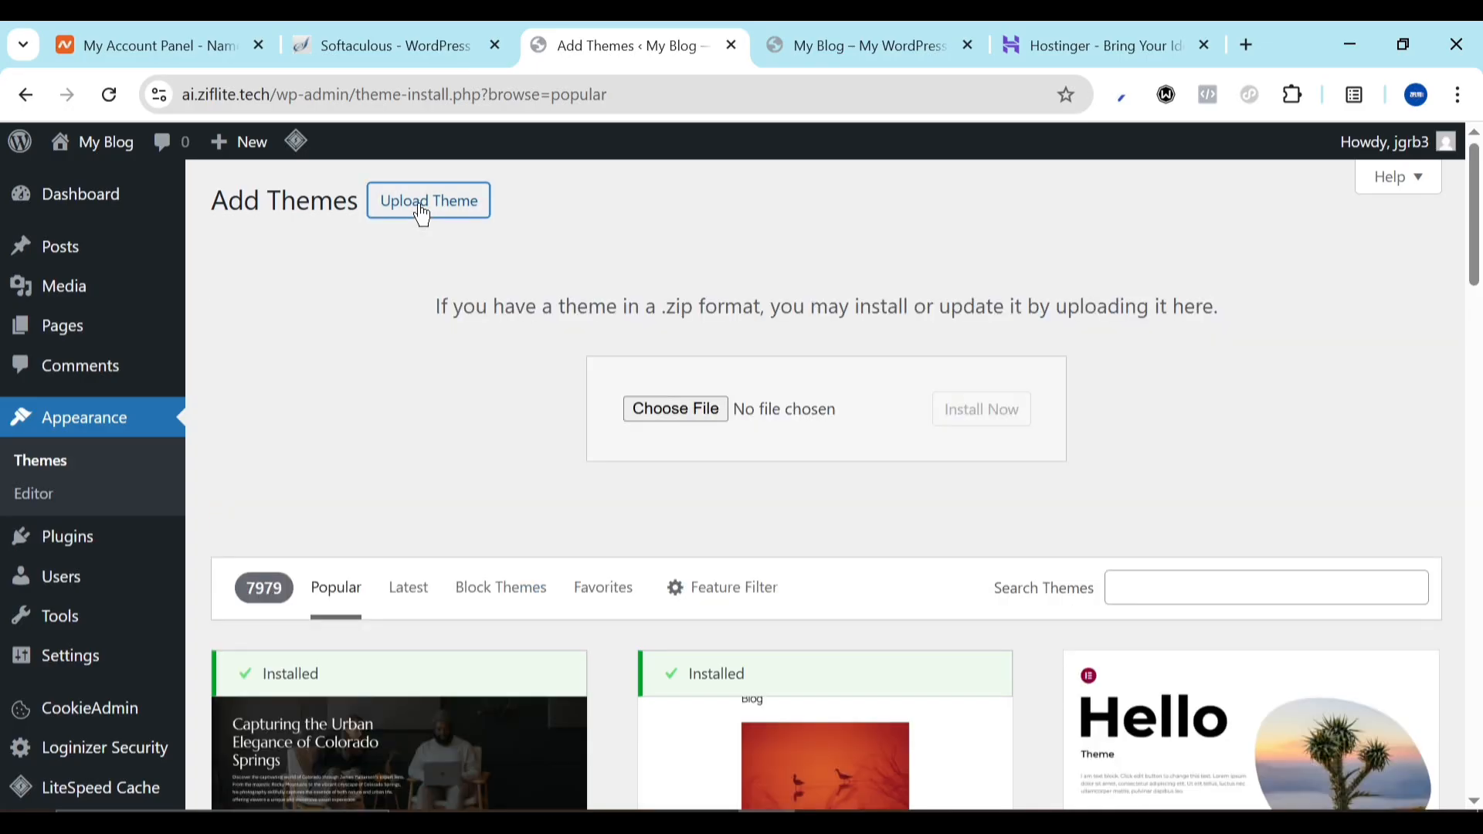
# Upload and install komestic.zip from the Theme Install folder inside cosmestic > komestic-100 > Komestic_FullPackage
pyautogui.click(651, 402)
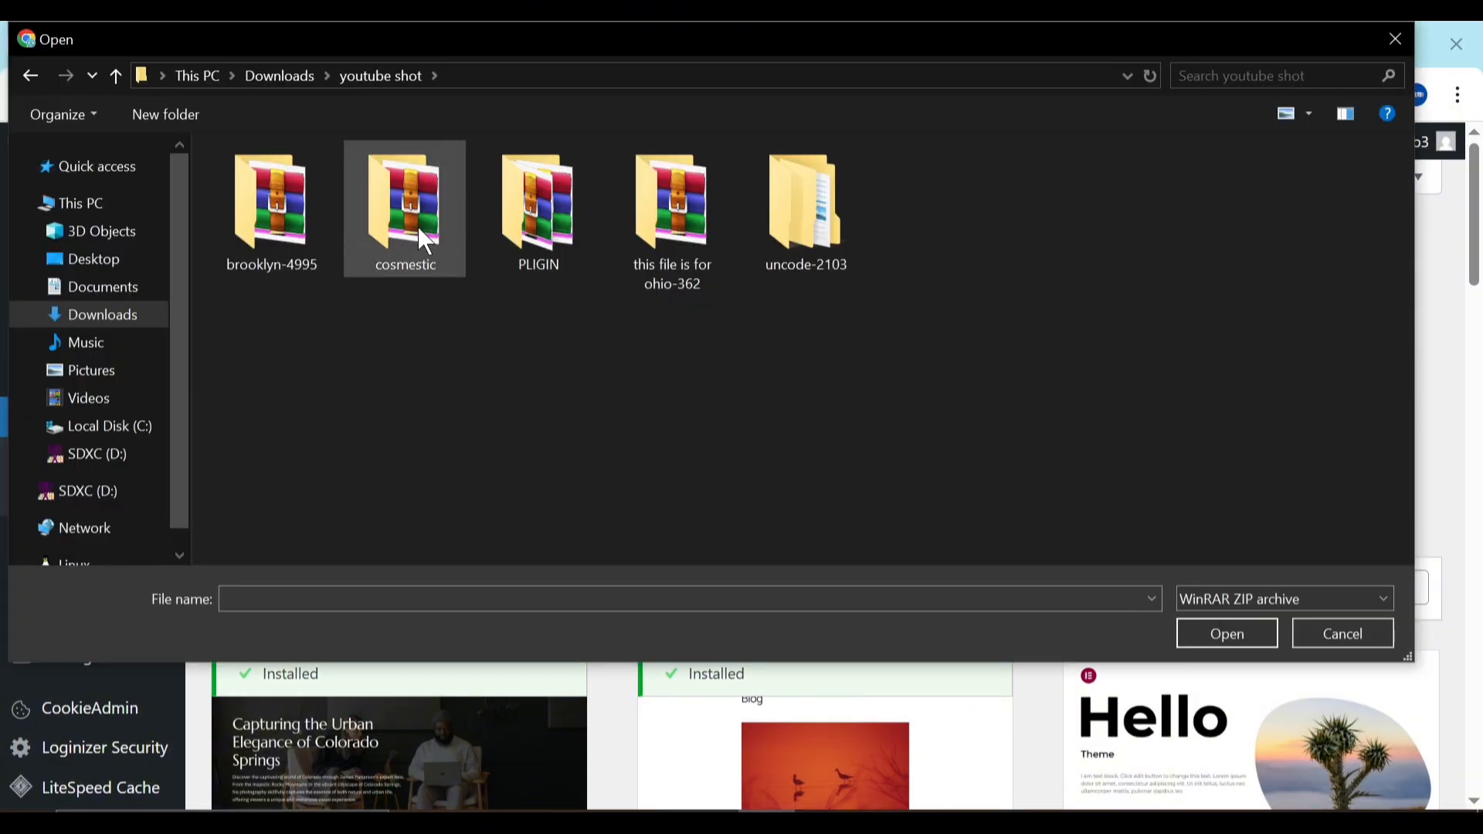
pyautogui.doubleClick(418, 222)
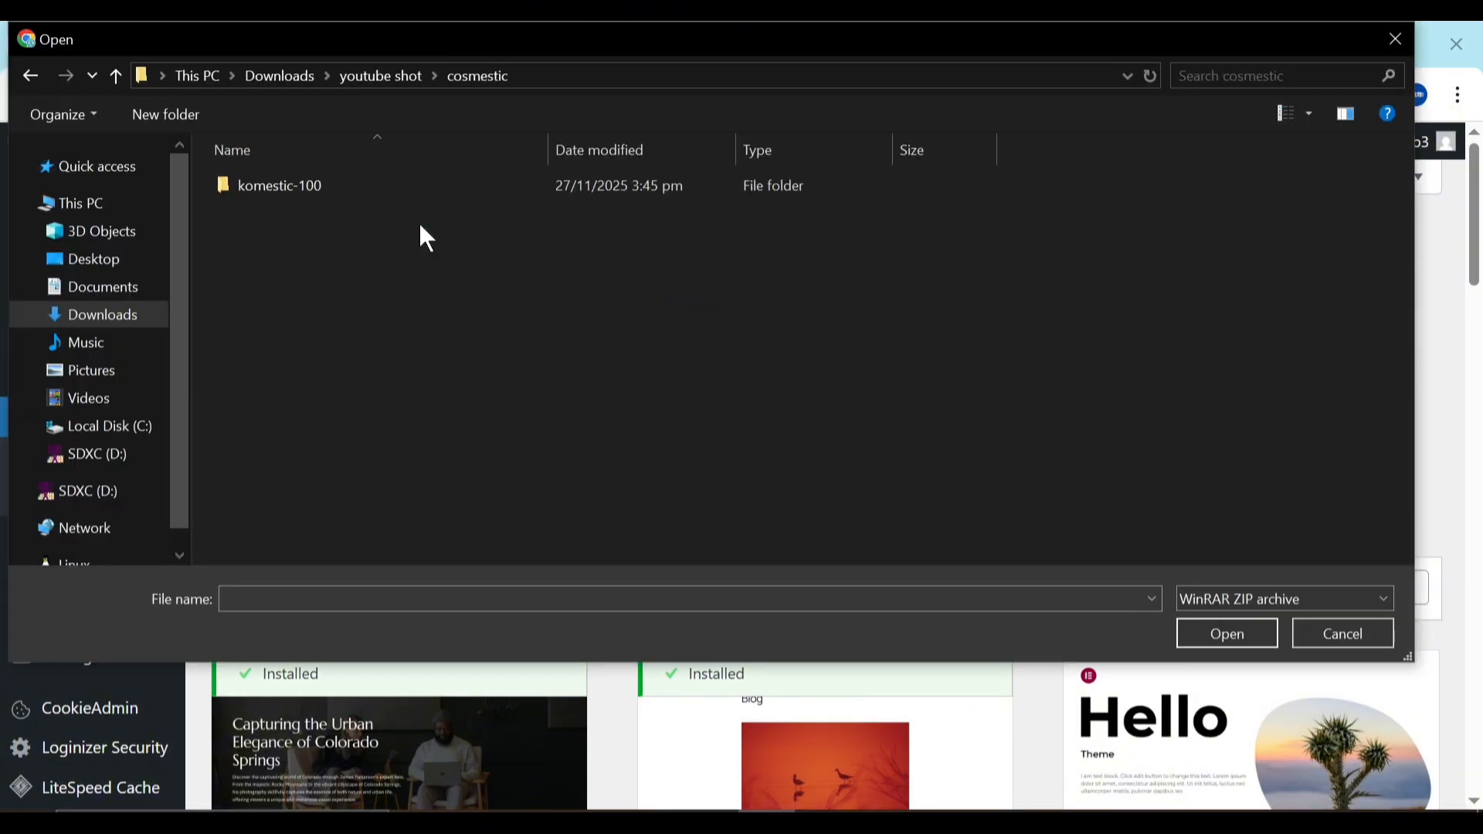
pyautogui.doubleClick(337, 185)
pyautogui.doubleClick(337, 187)
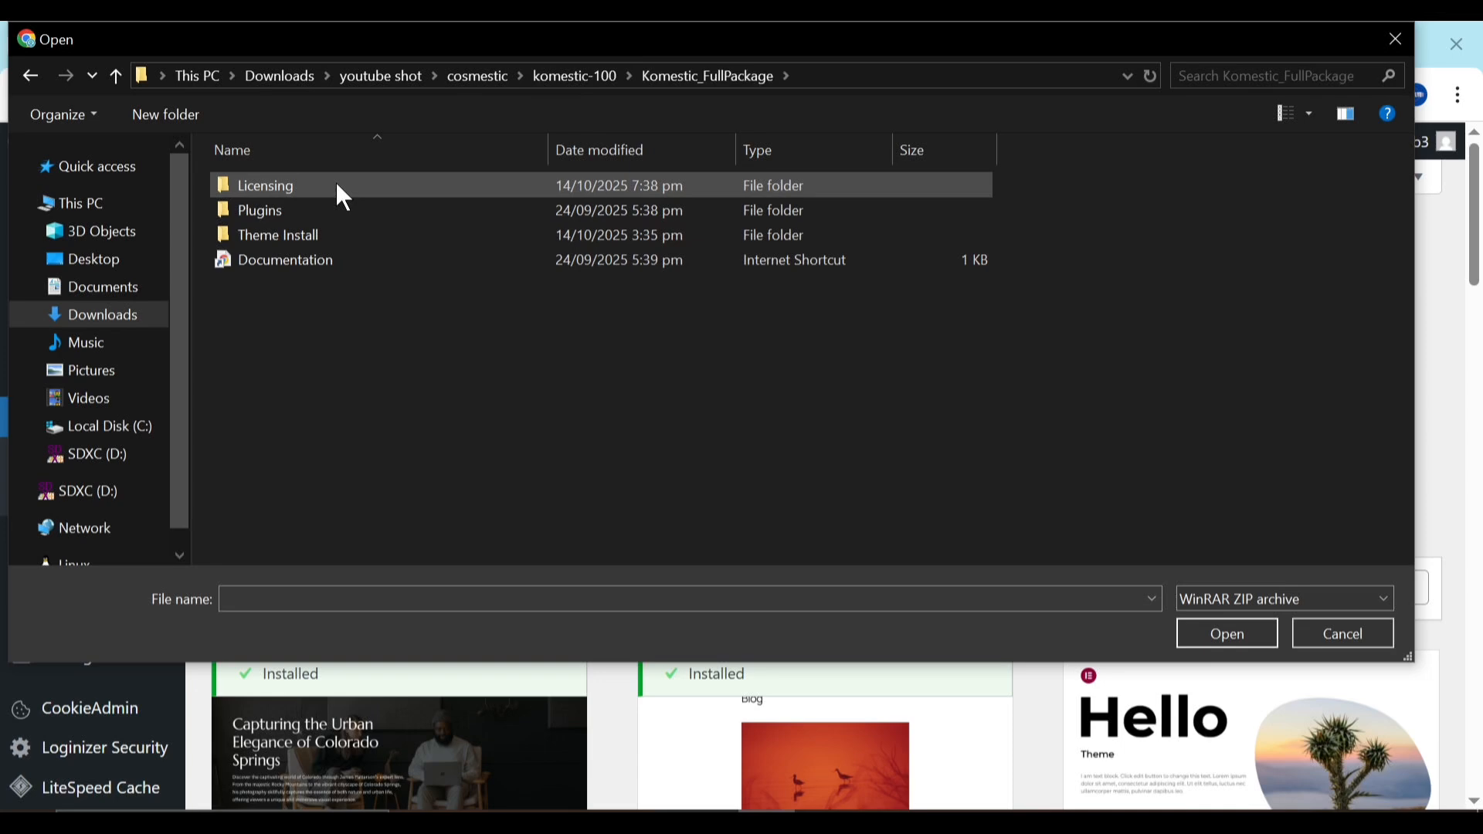
pyautogui.doubleClick(318, 228)
pyautogui.doubleClick(265, 193)
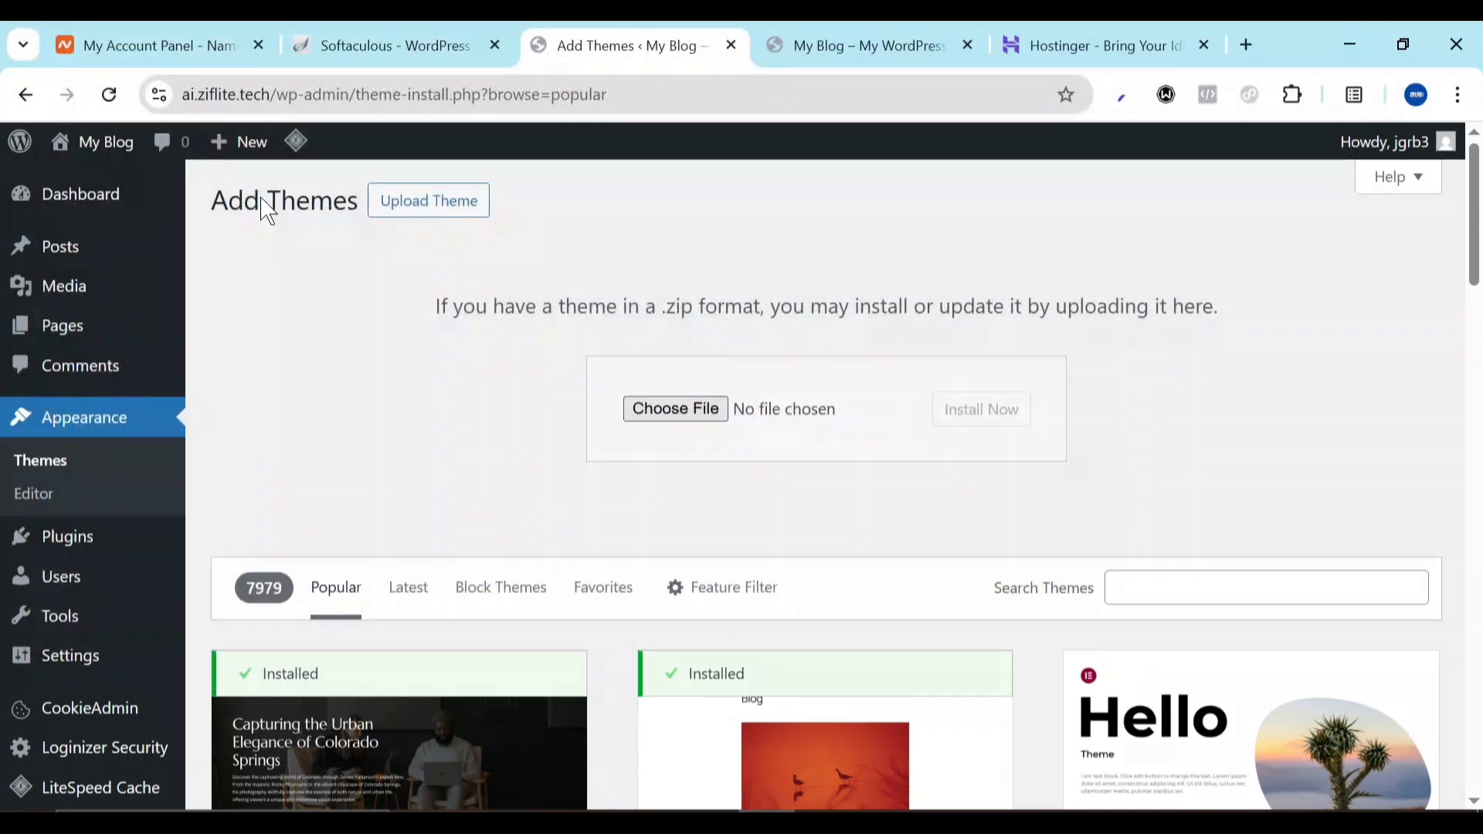
pyautogui.click(1000, 431)
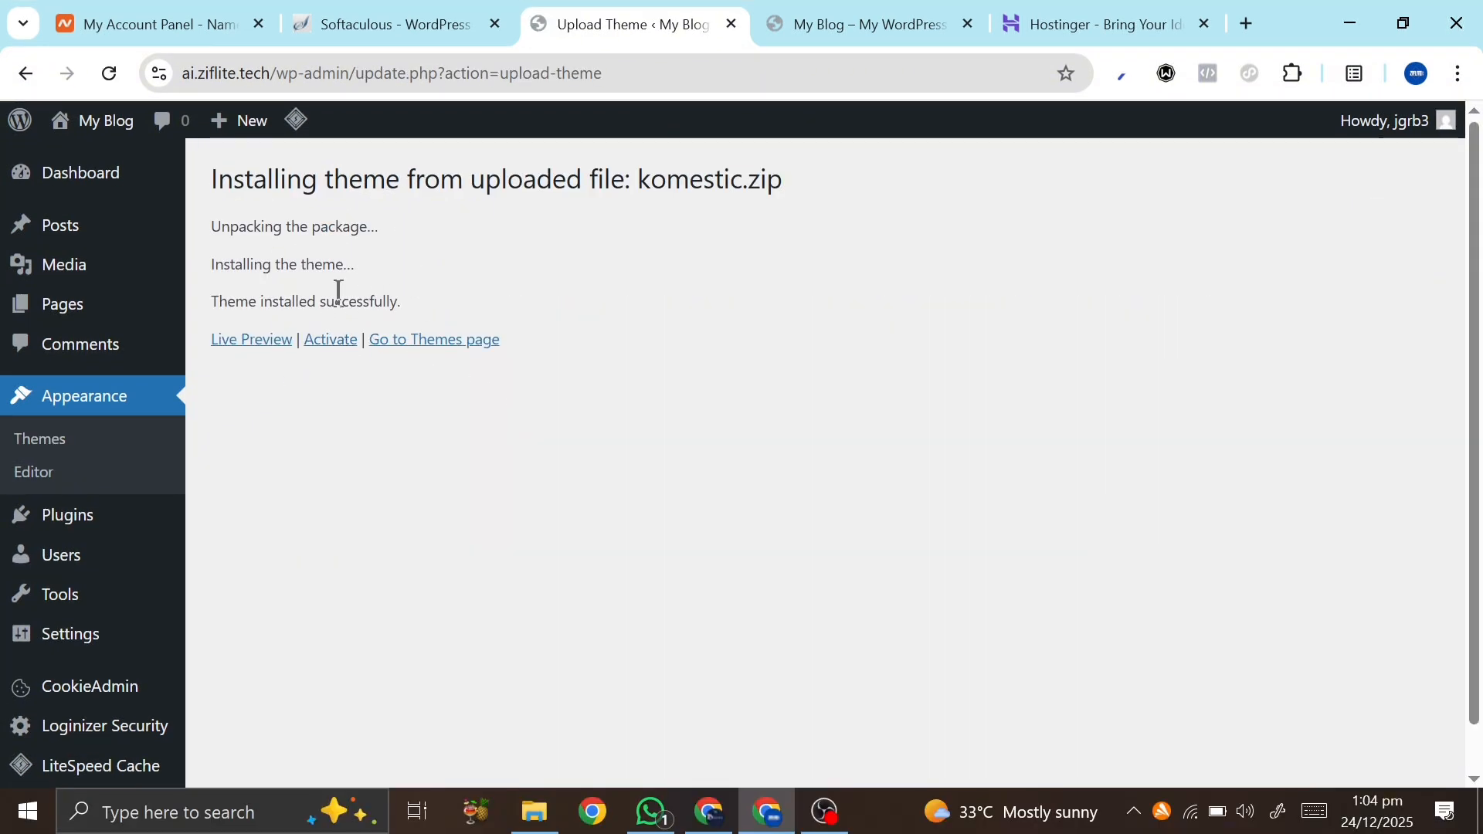
# Activate the Komestic theme and advance its setup wizard to the Install Plugins stage
pyautogui.click(342, 339)
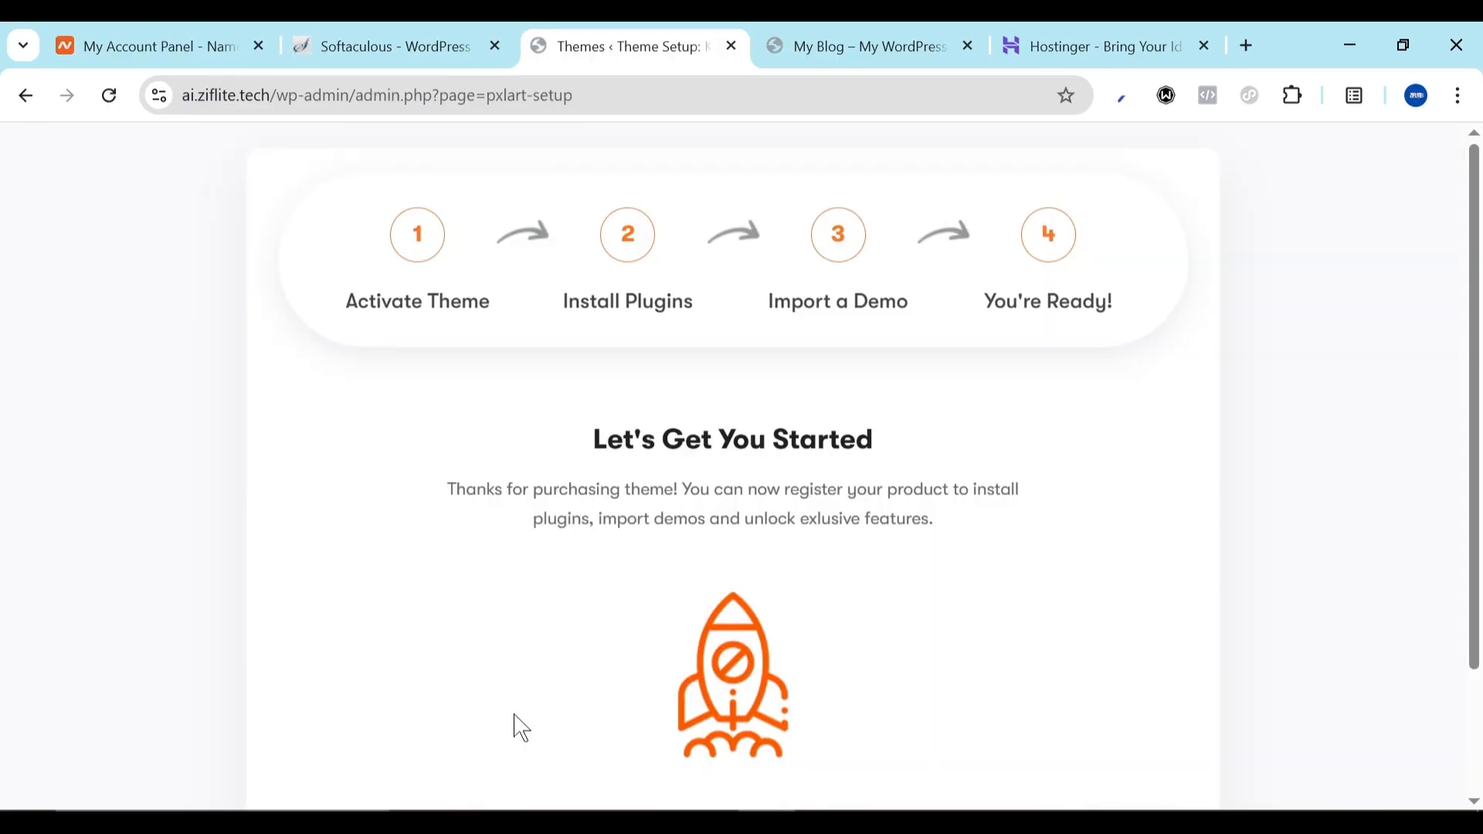
pyautogui.scroll(-2, 522, 727)
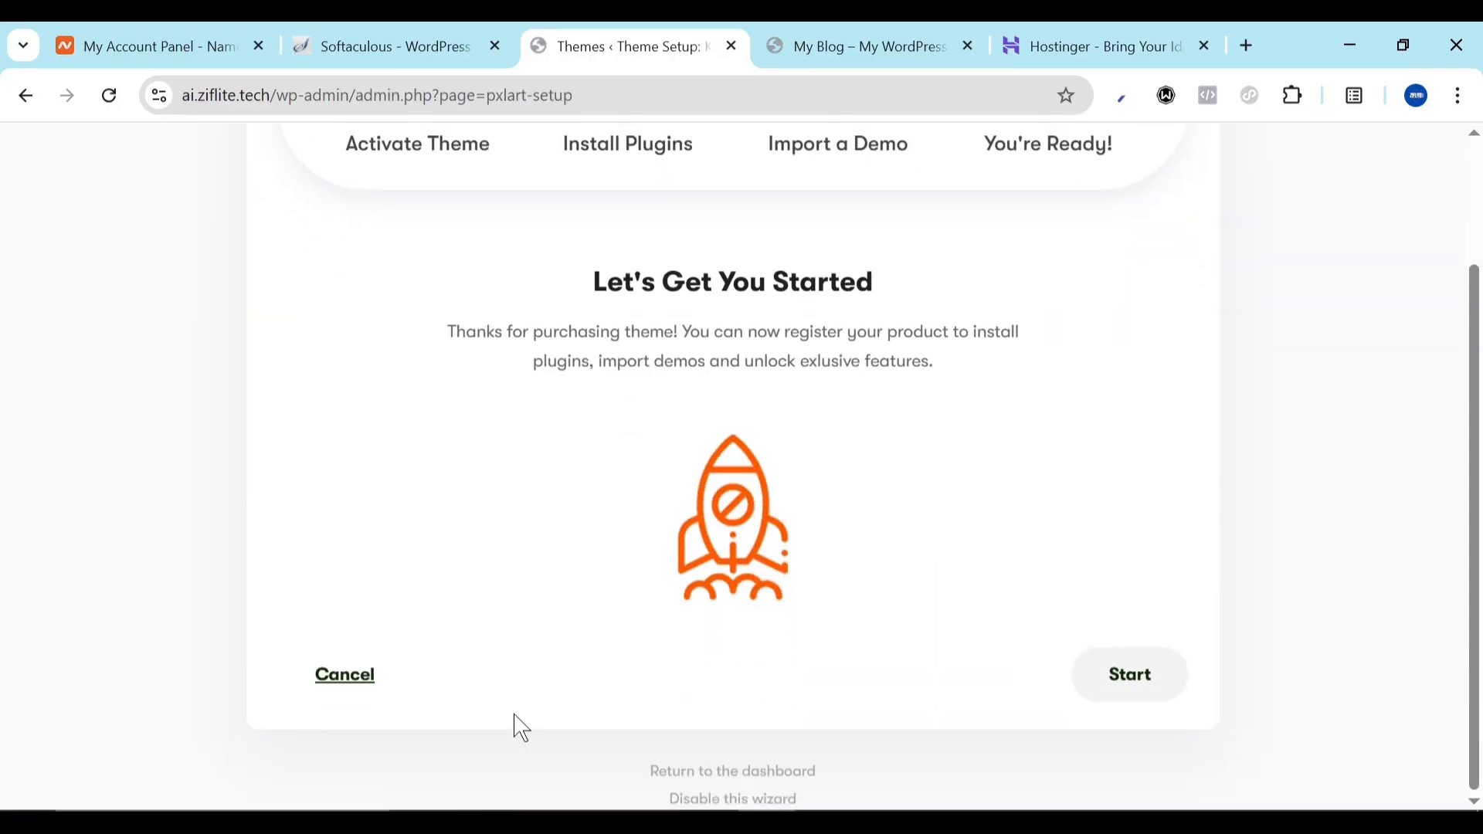
pyautogui.click(1135, 679)
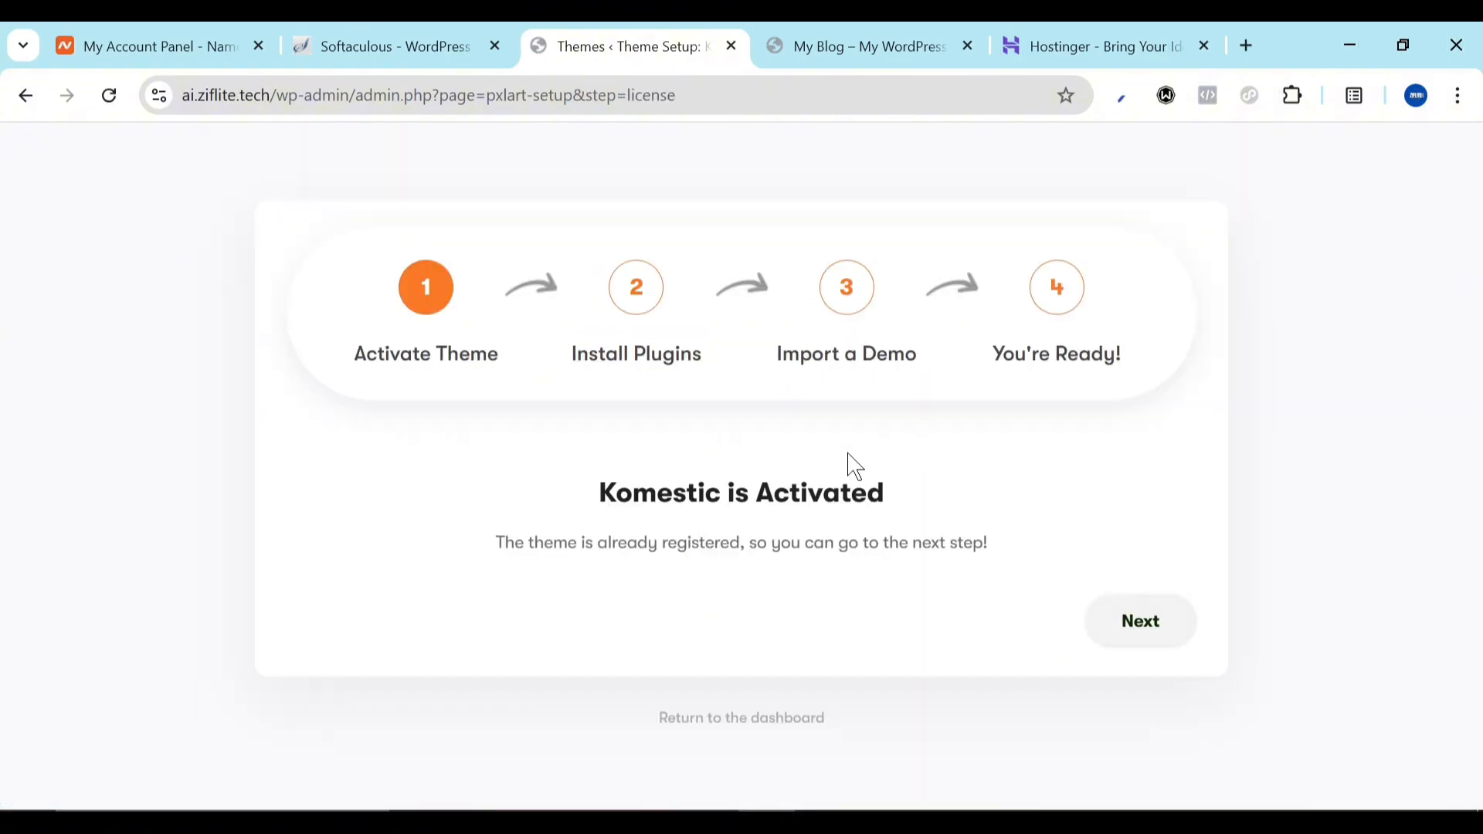
pyautogui.click(1115, 638)
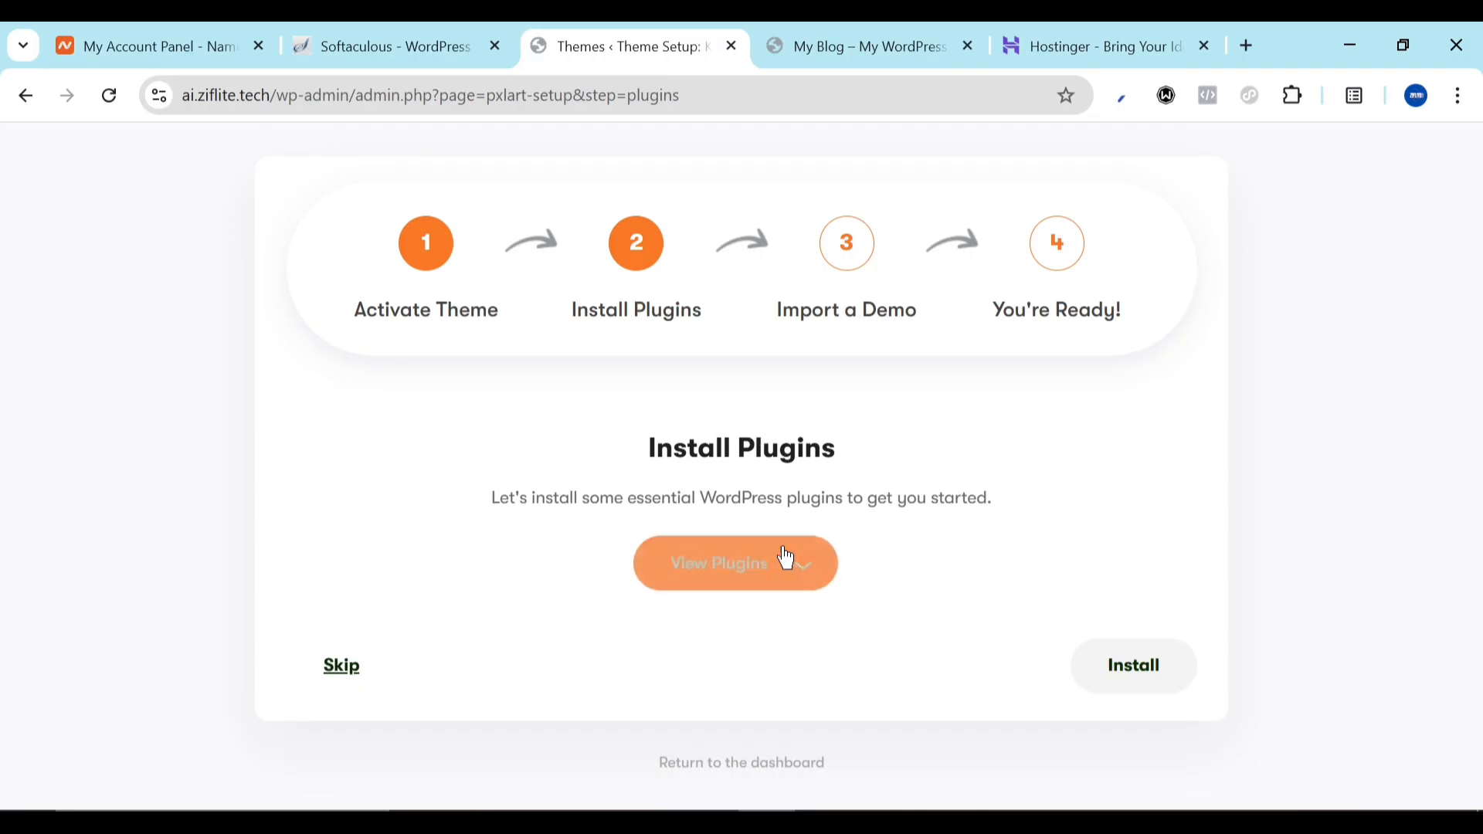
# Expand the wizard's list of required plugins and install all of them, including Elementor, Contact Form 7 and WooCommerce
pyautogui.click(799, 578)
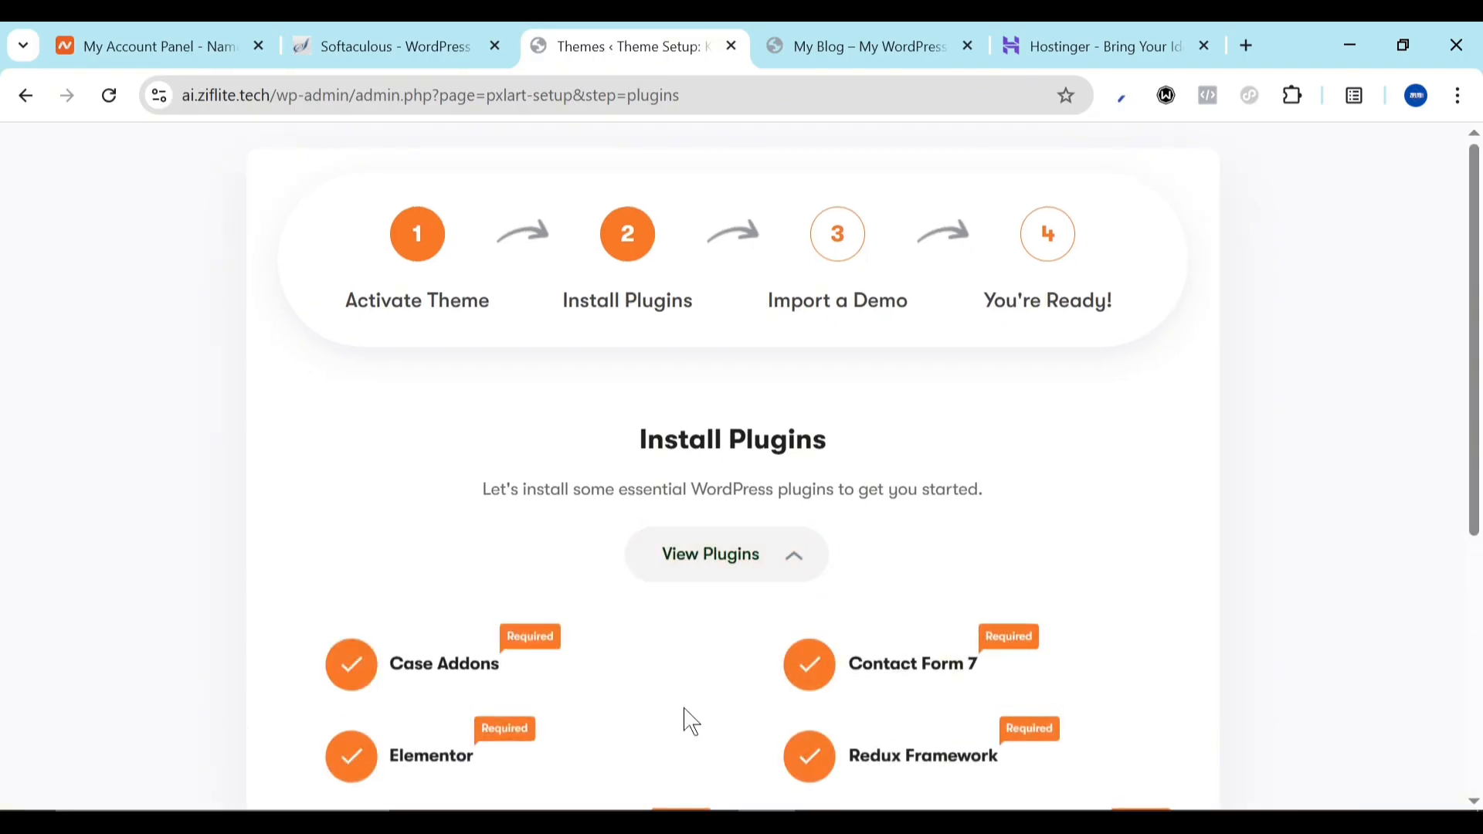
pyautogui.scroll(-5, 682, 721)
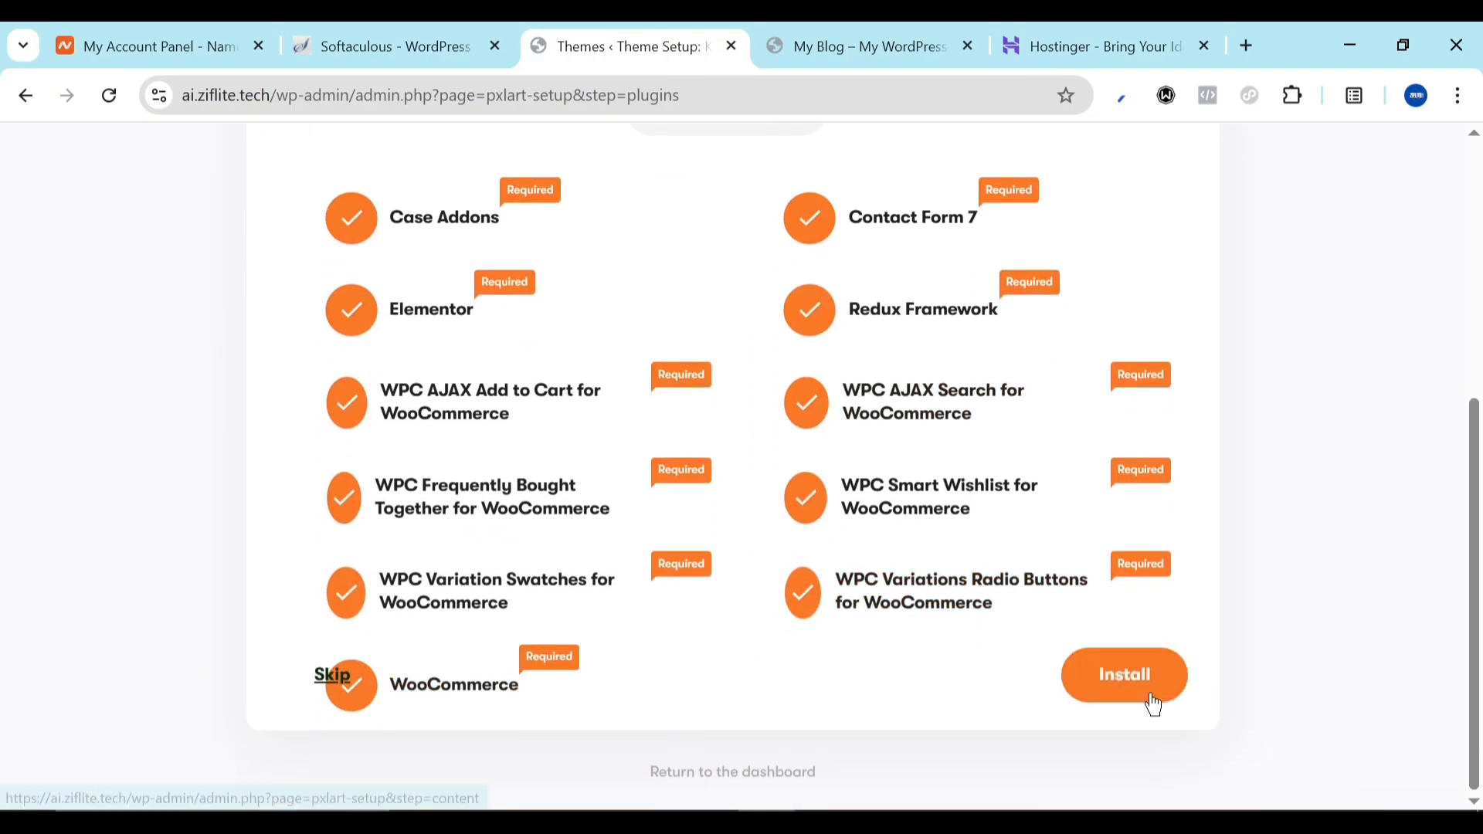
pyautogui.click(1112, 669)
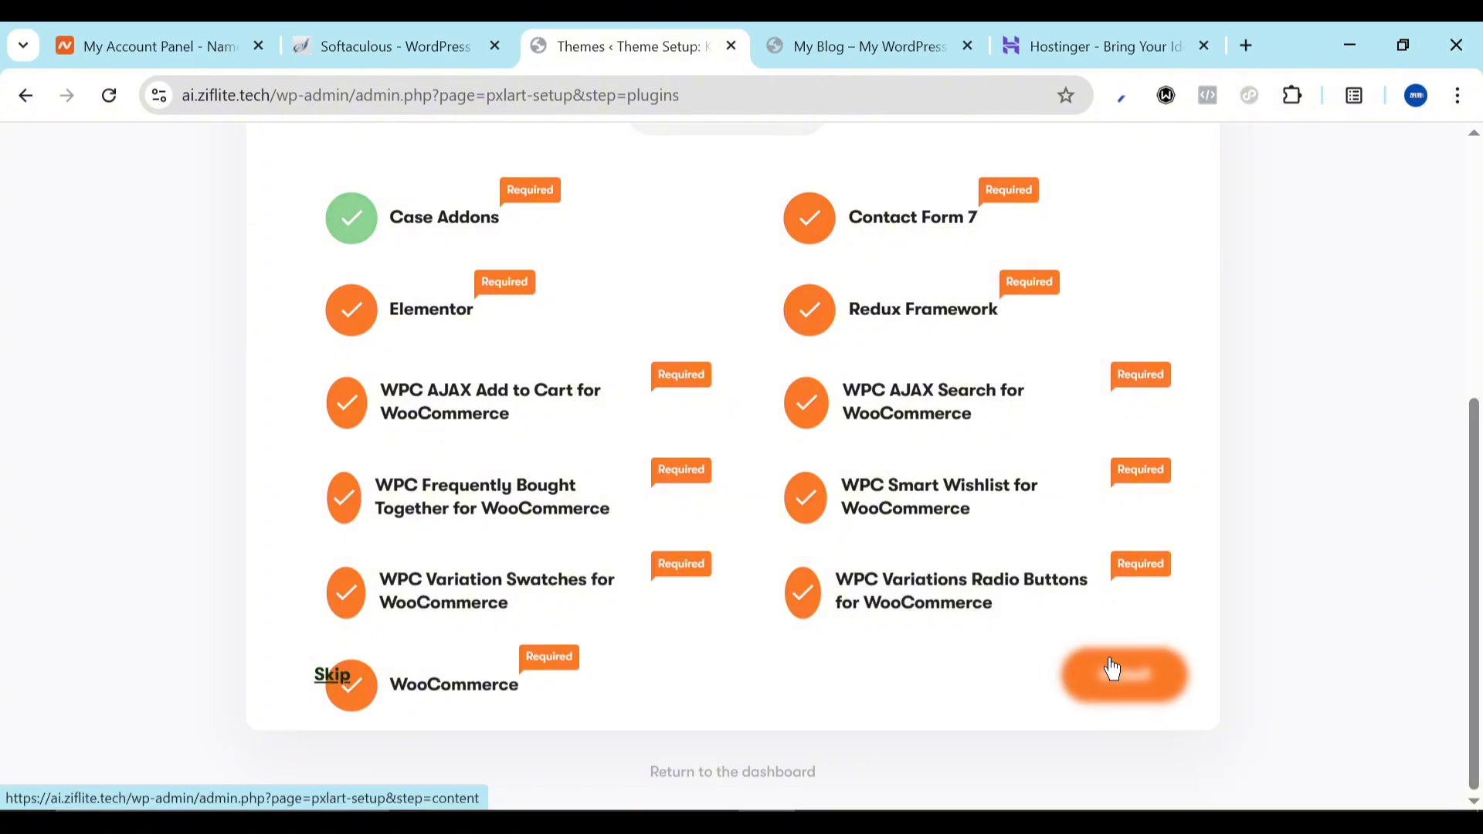
pyautogui.scroll(2, 1112, 669)
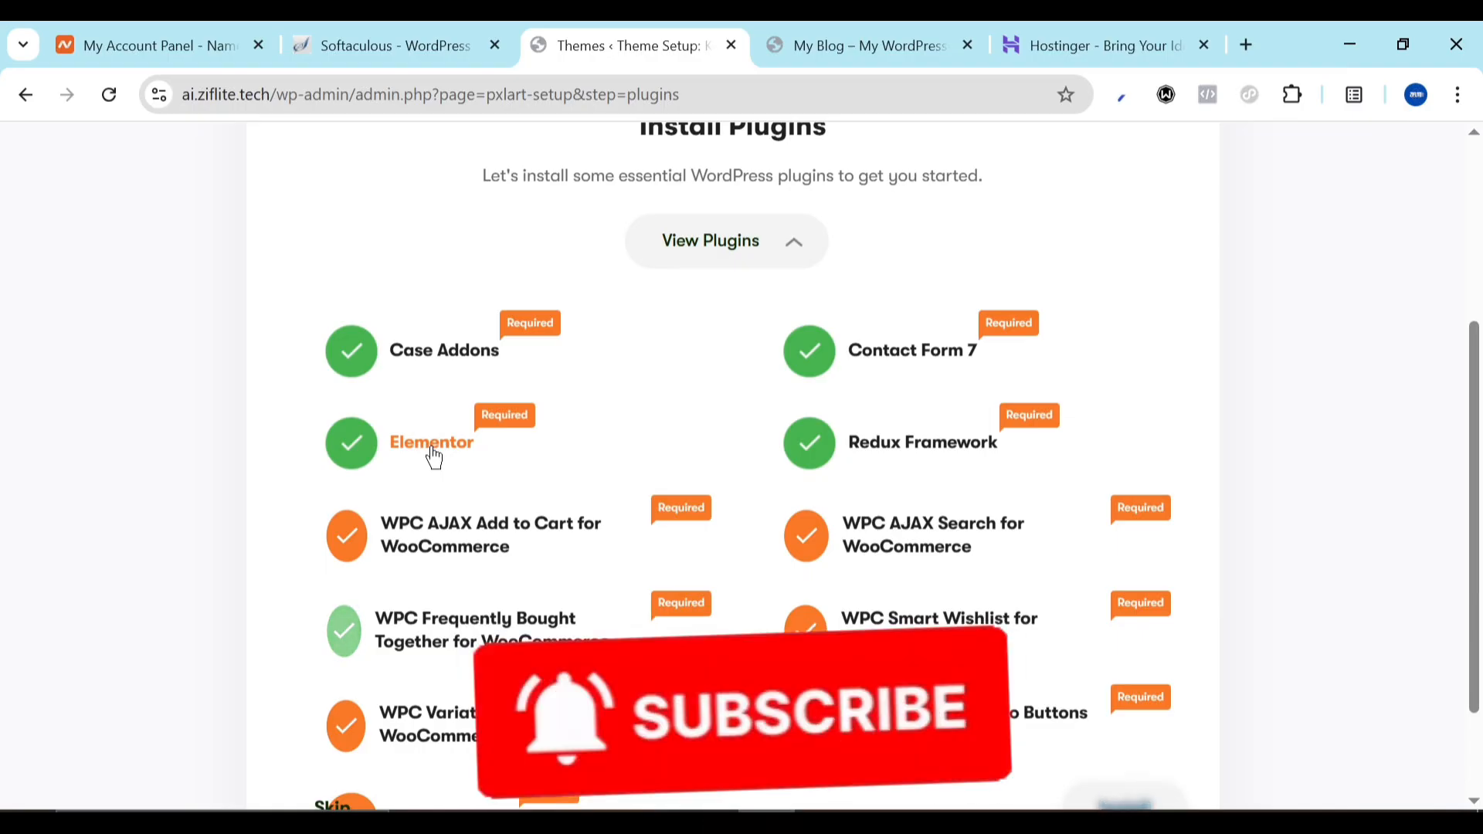
pyautogui.scroll(-2, 436, 457)
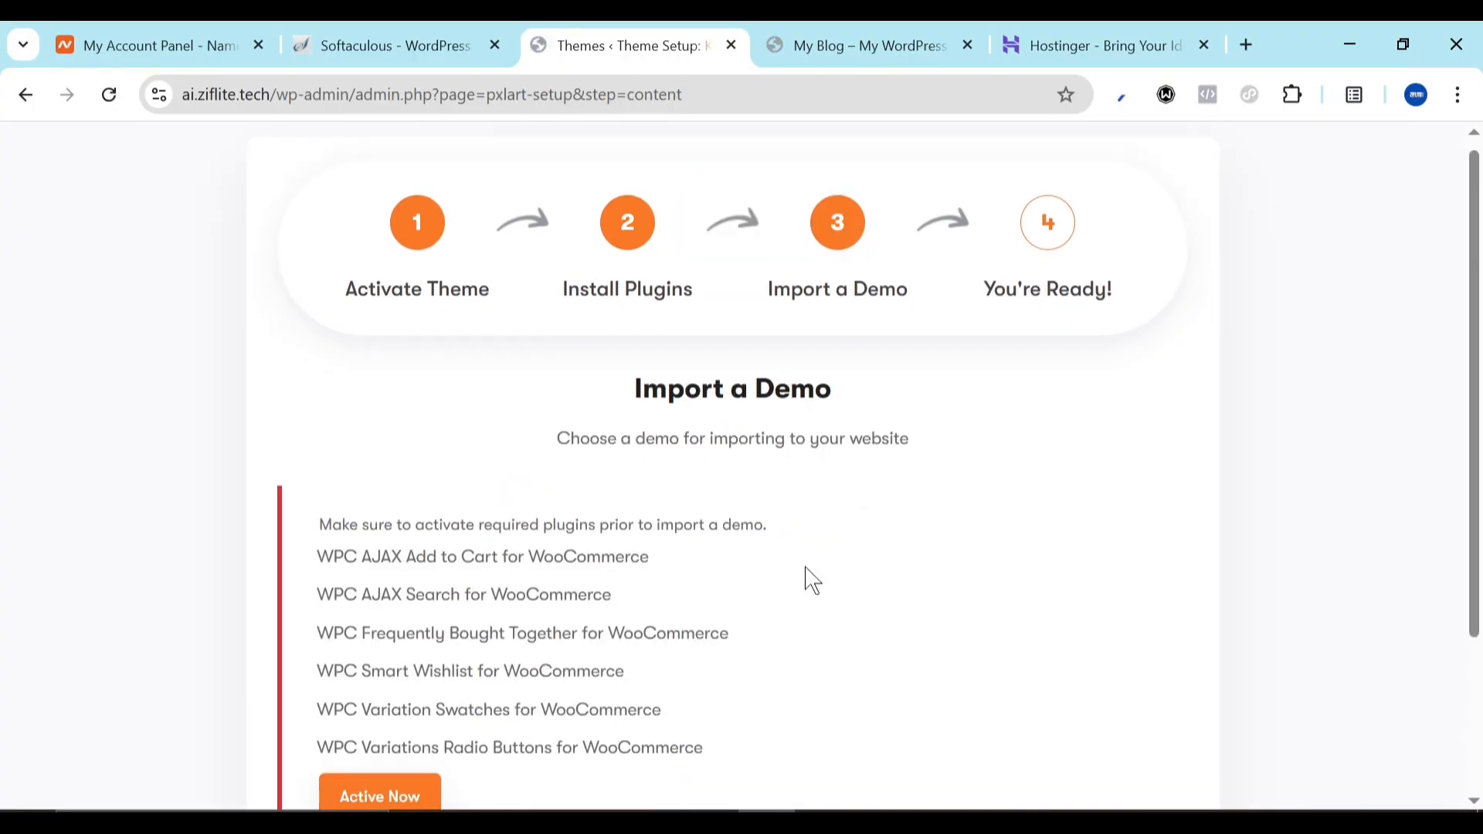
# Go from the Import a Demo stage to the theme's Install Plugins page and activate WPC Variations Radio Buttons for WooCommerce
pyautogui.scroll(-3, 811, 579)
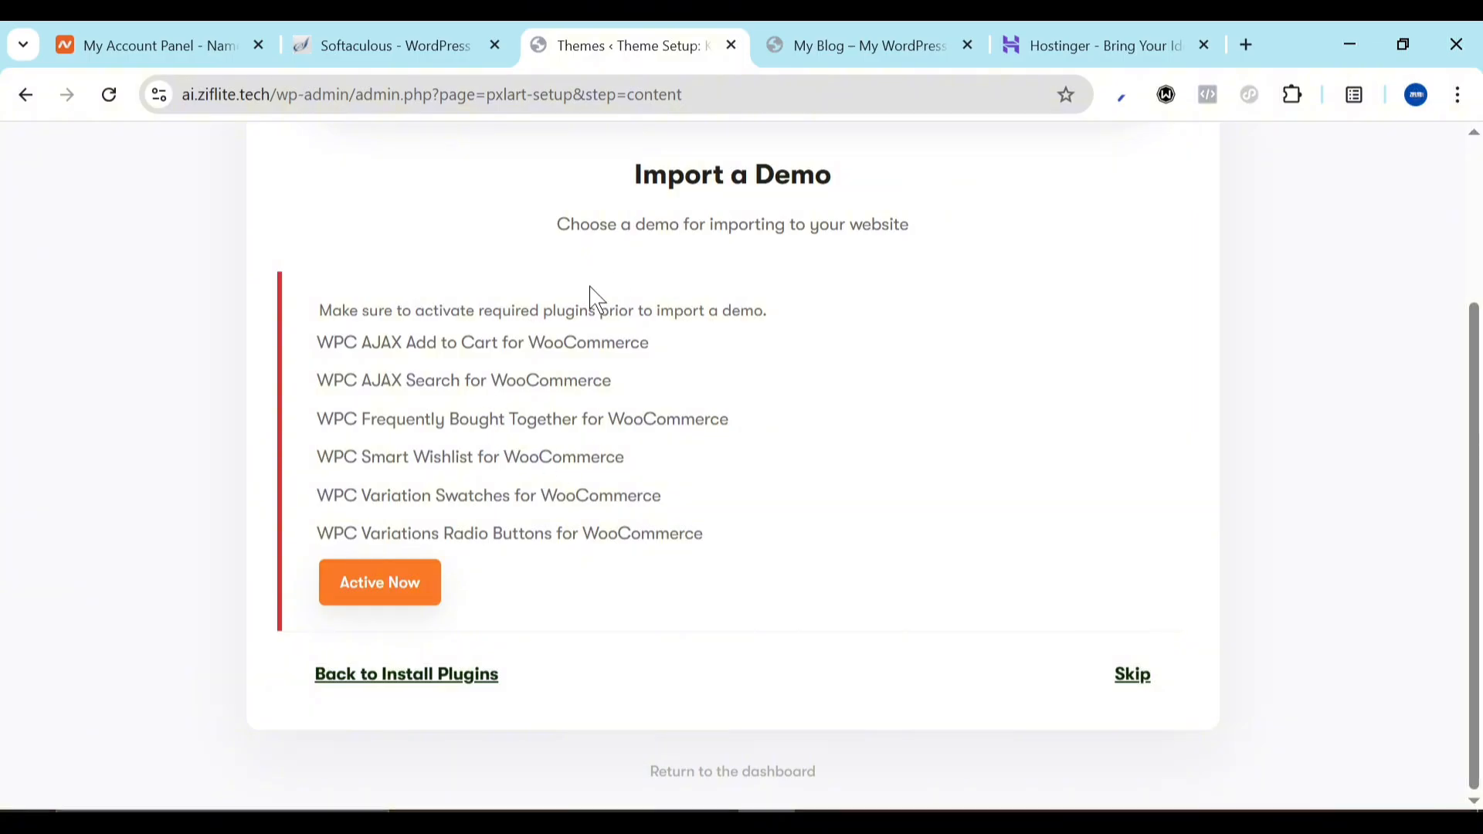
pyautogui.click(399, 587)
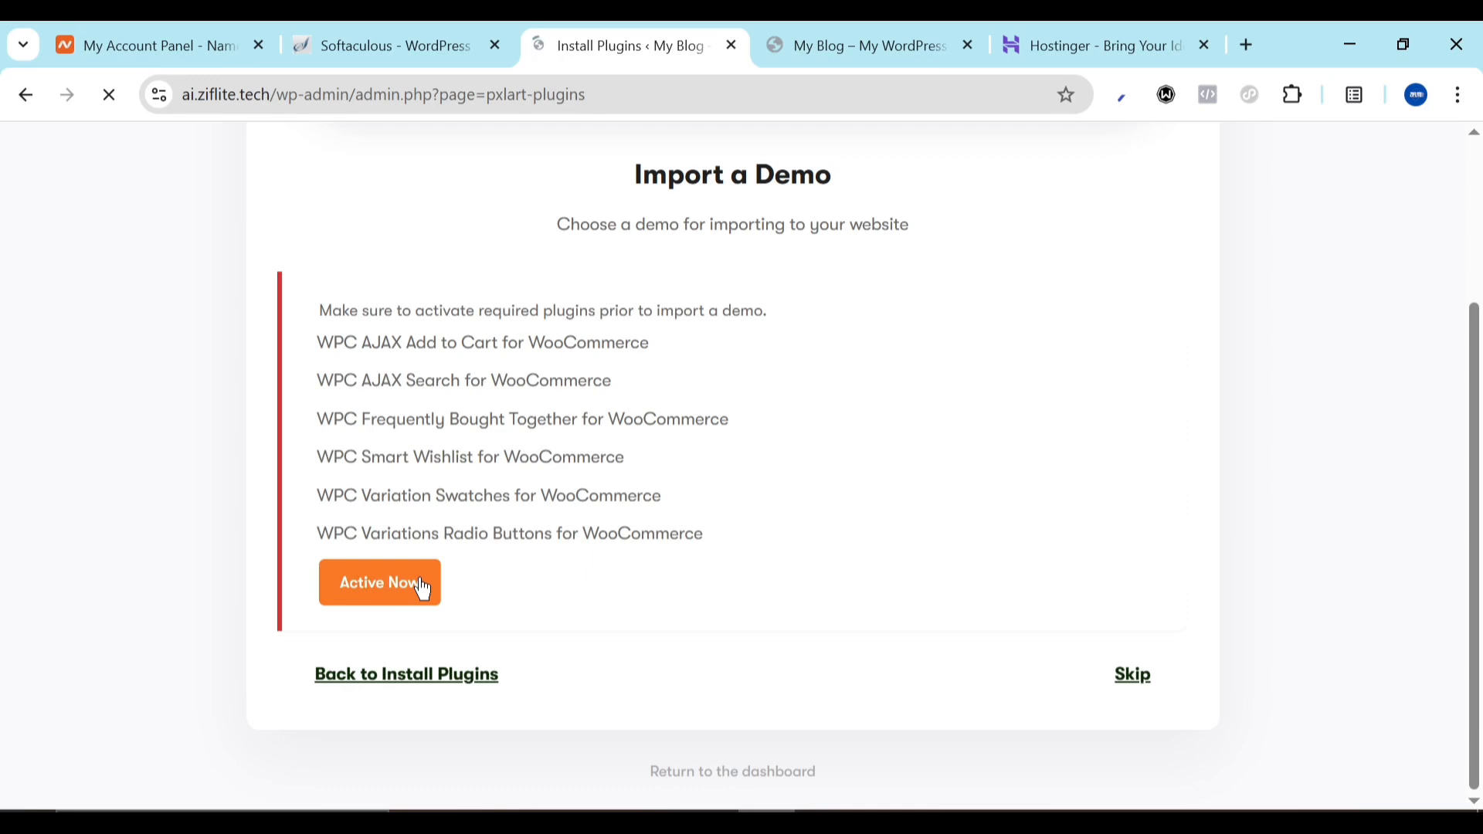
pyautogui.scroll(-6, 428, 591)
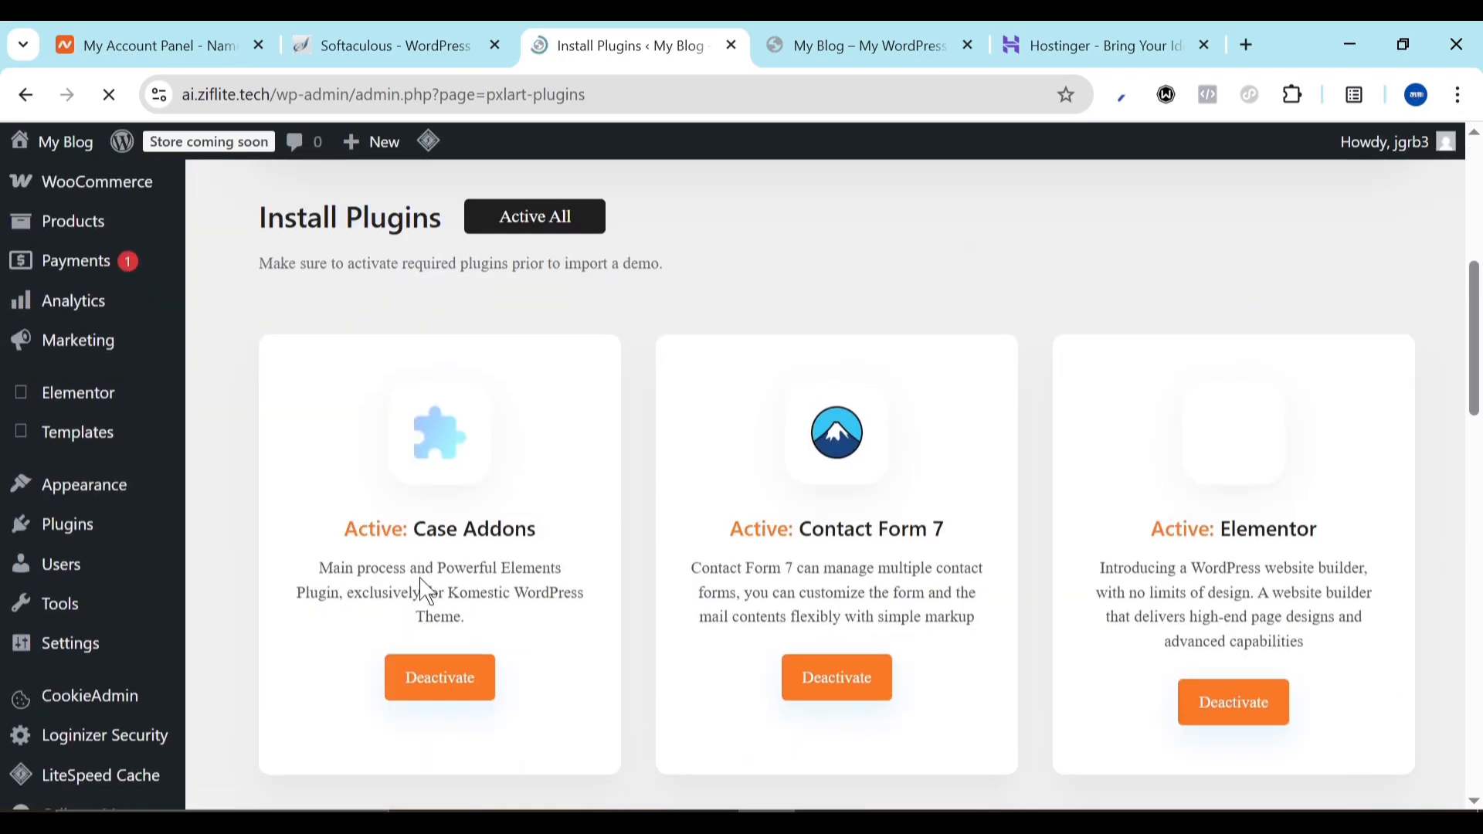
pyautogui.scroll(-3, 427, 592)
pyautogui.scroll(-5, 820, 670)
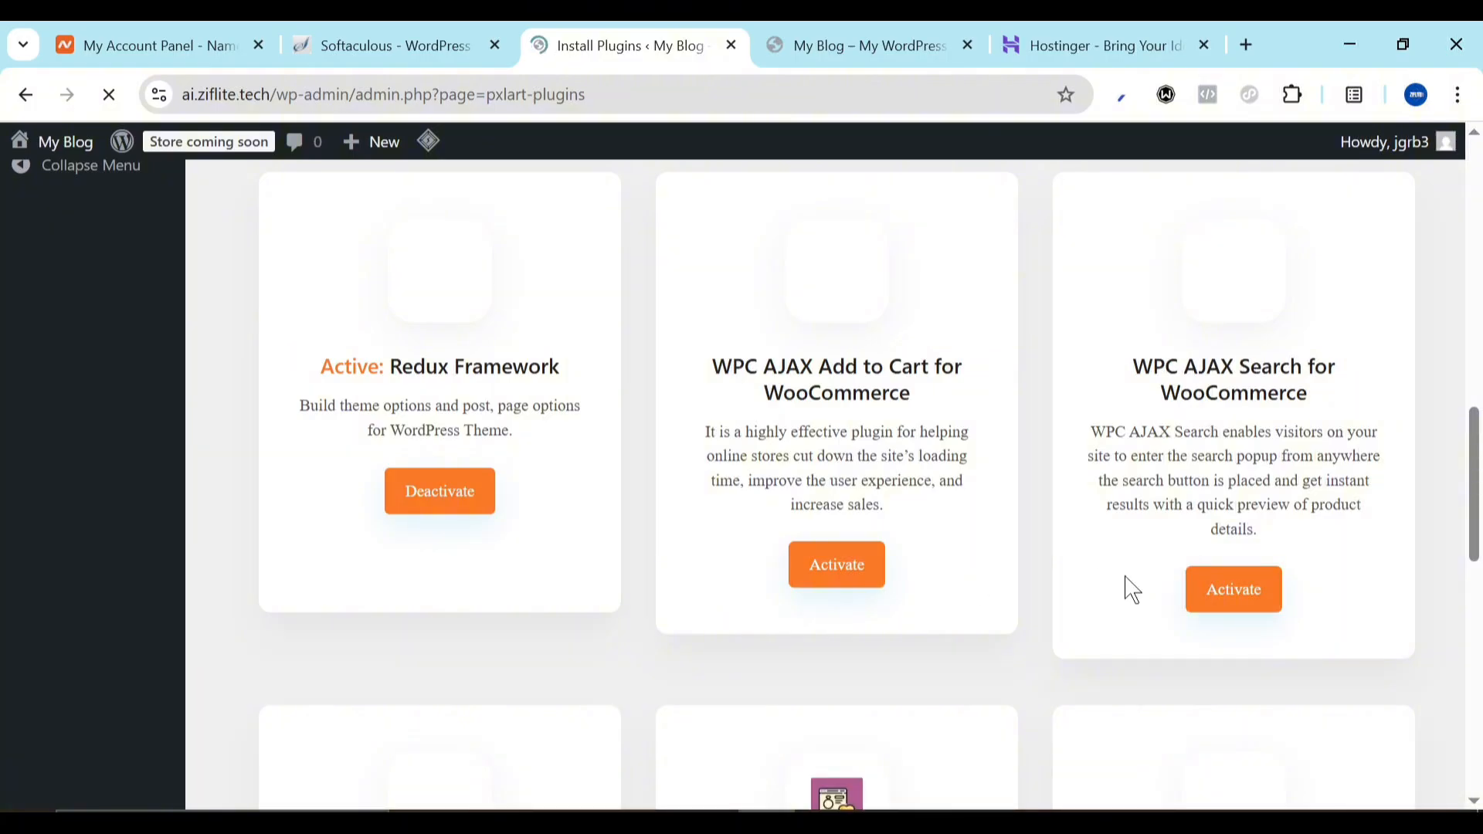
pyautogui.scroll(-10, 1099, 677)
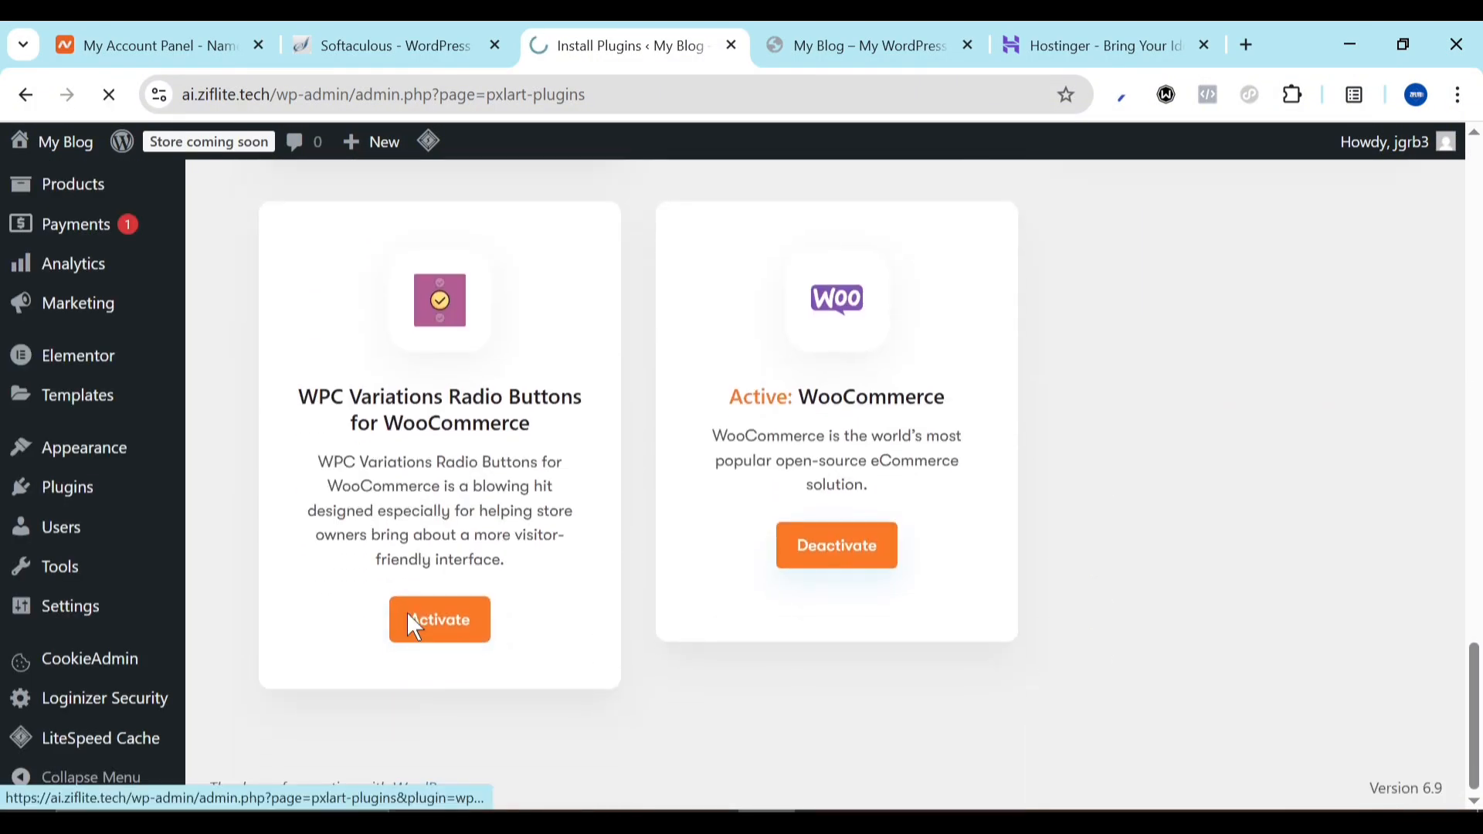
pyautogui.click(407, 613)
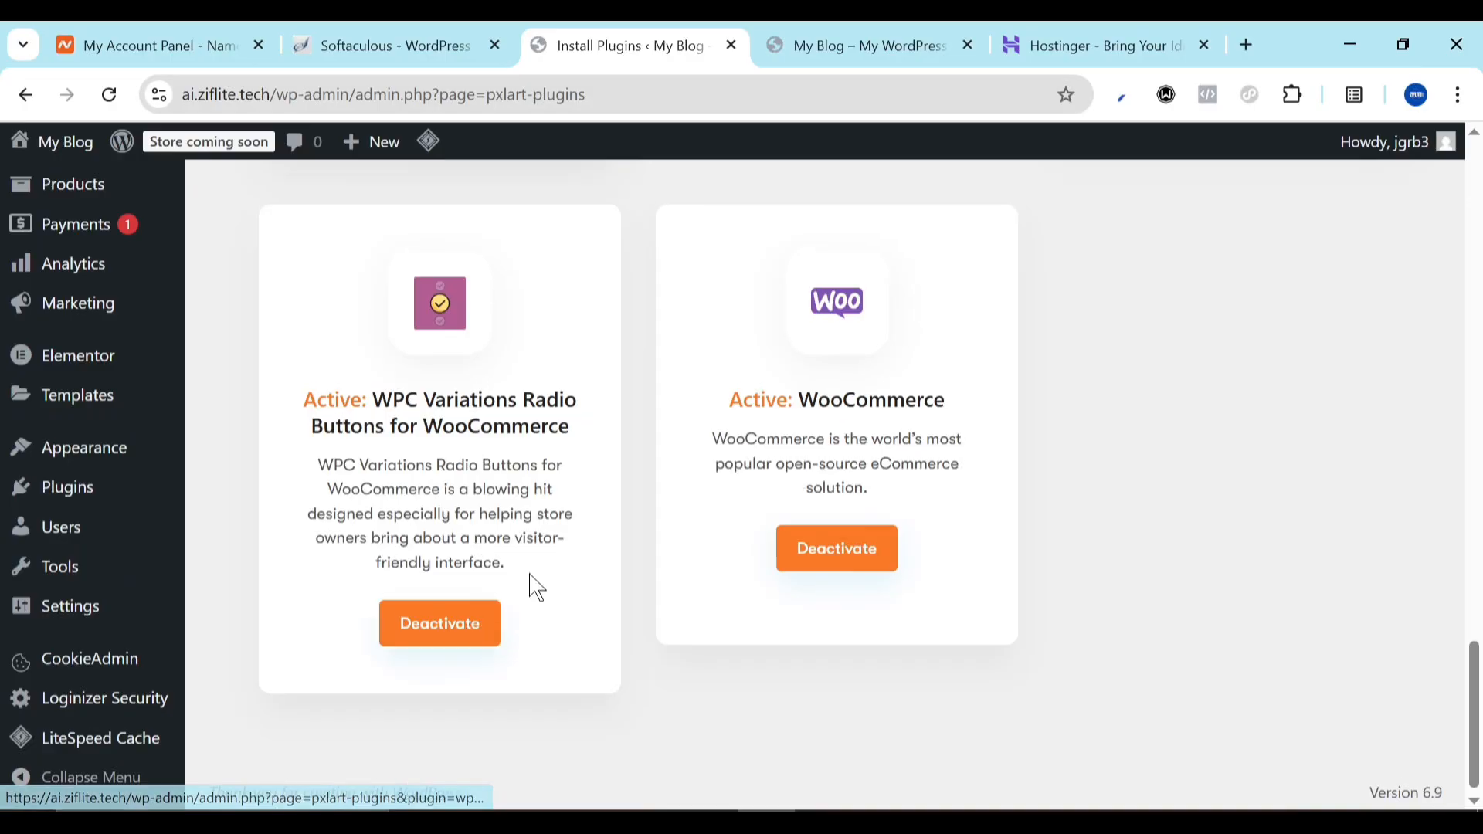
pyautogui.scroll(5, 557, 562)
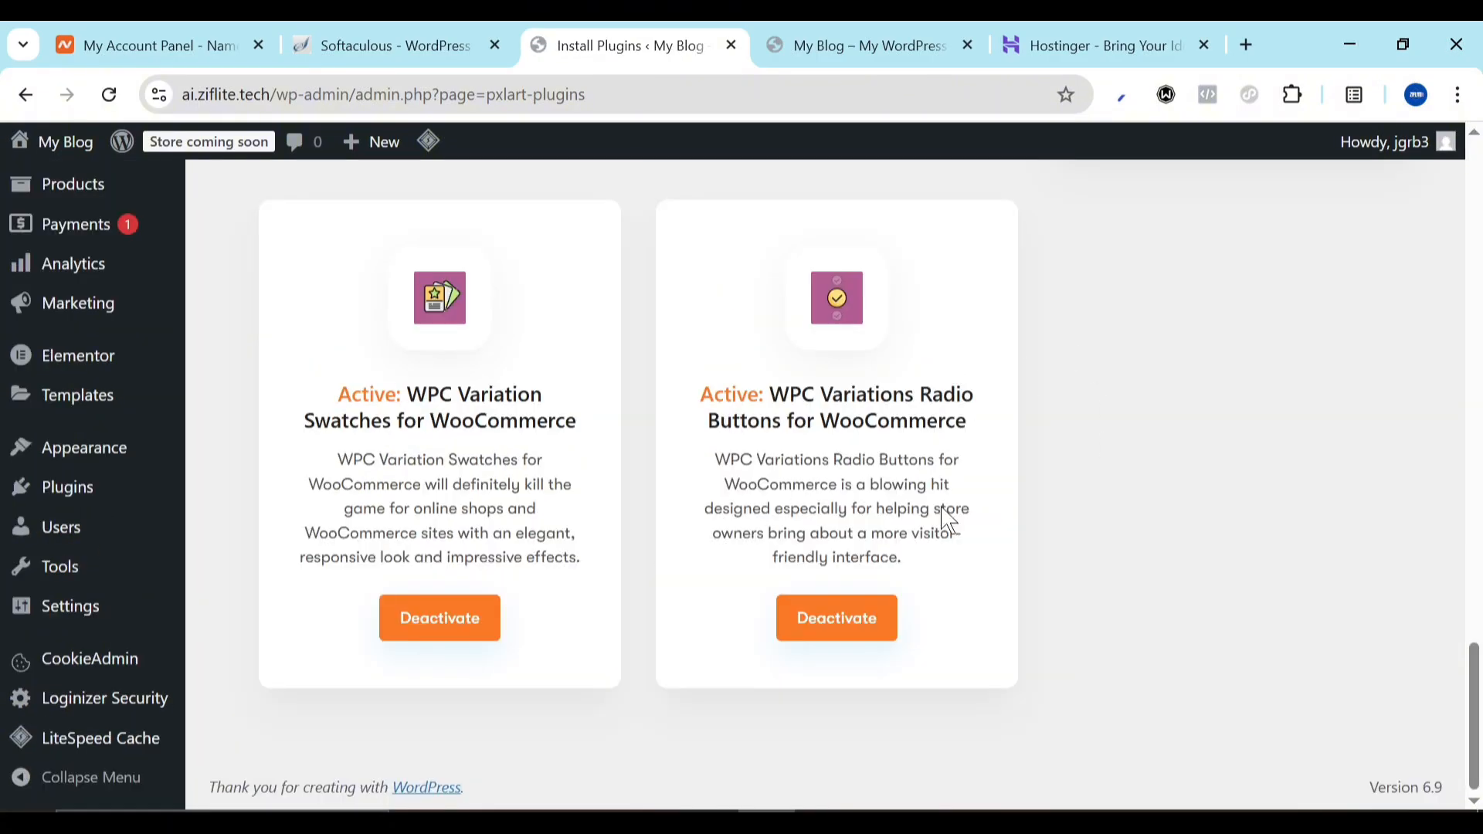
pyautogui.scroll(9, 940, 533)
pyautogui.scroll(10, 939, 538)
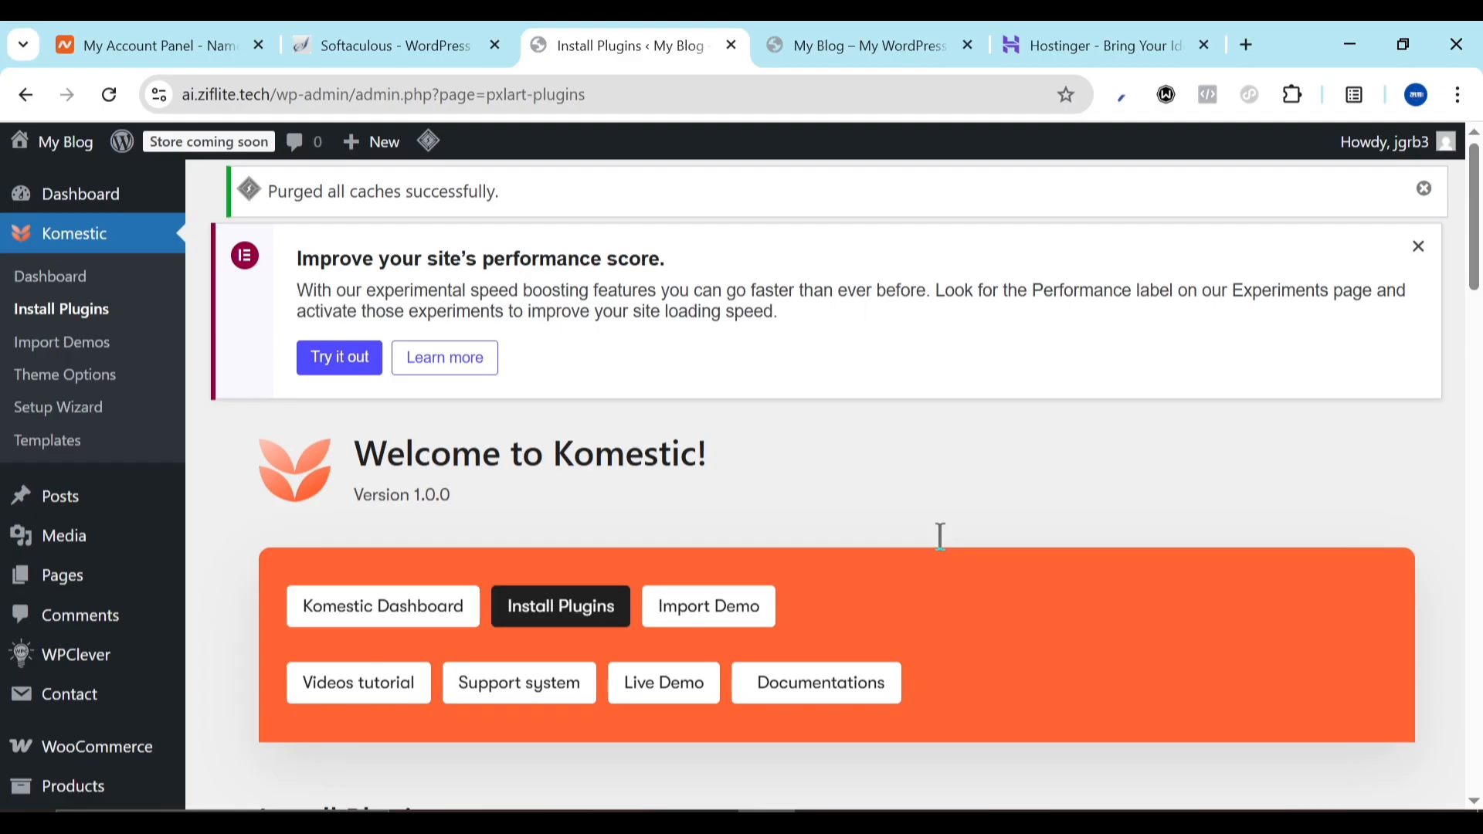
# Import the Kosmetic demo with media attachments, content, theme options, widgets and settings, keeping image cropping after import enabled
pyautogui.click(686, 619)
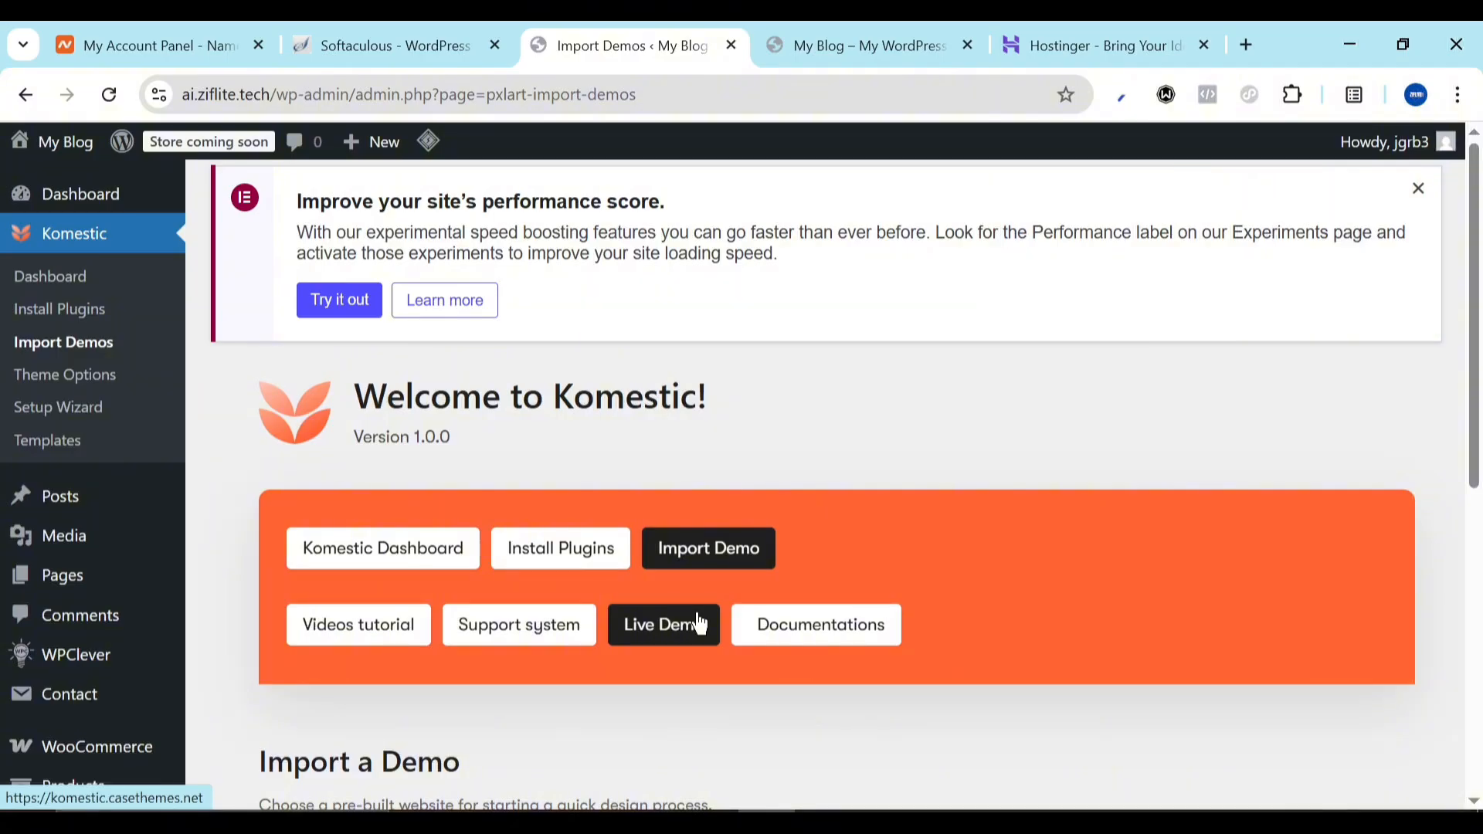
pyautogui.scroll(-5, 700, 624)
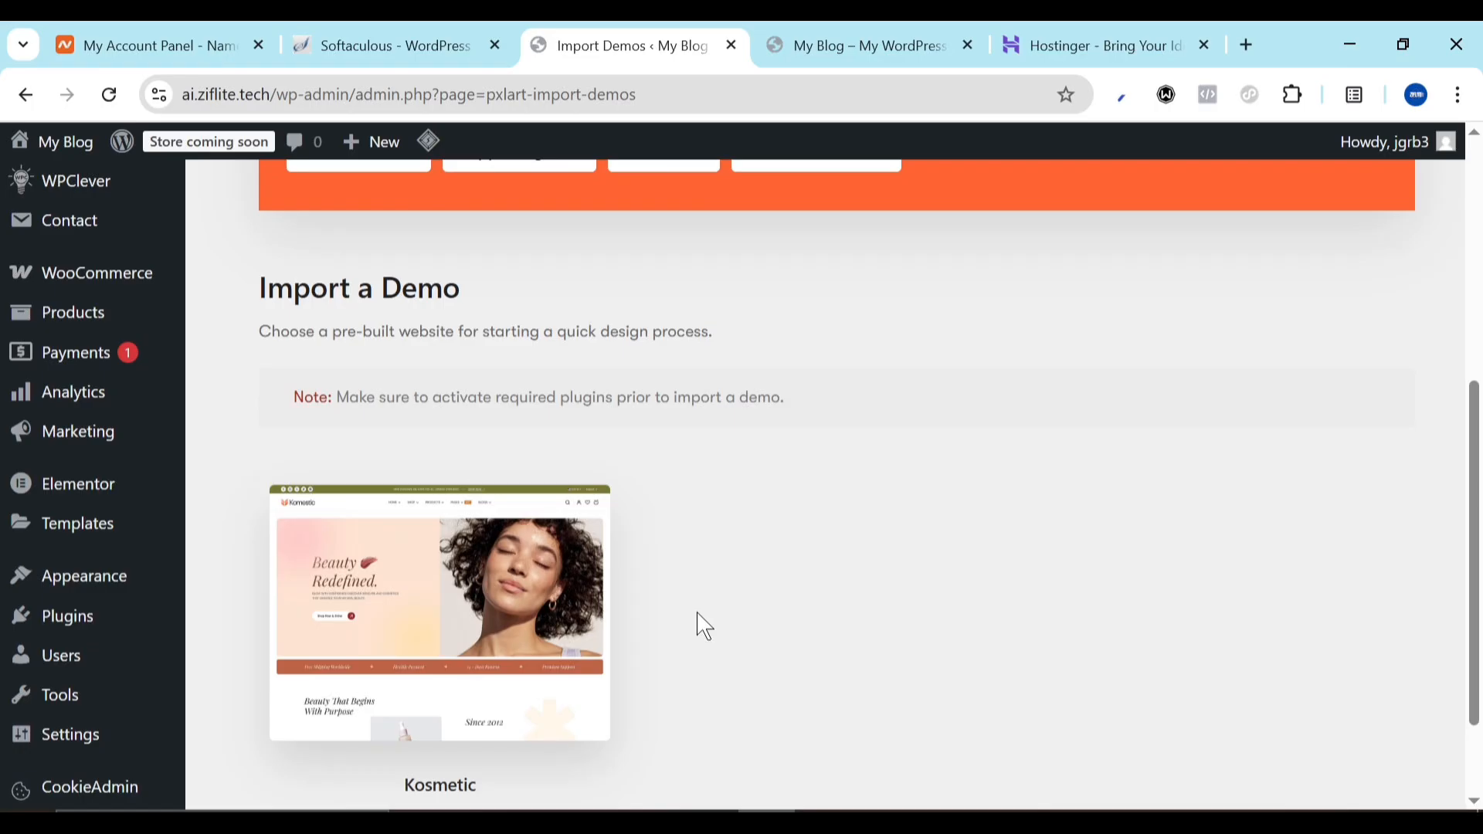
pyautogui.scroll(-2, 703, 625)
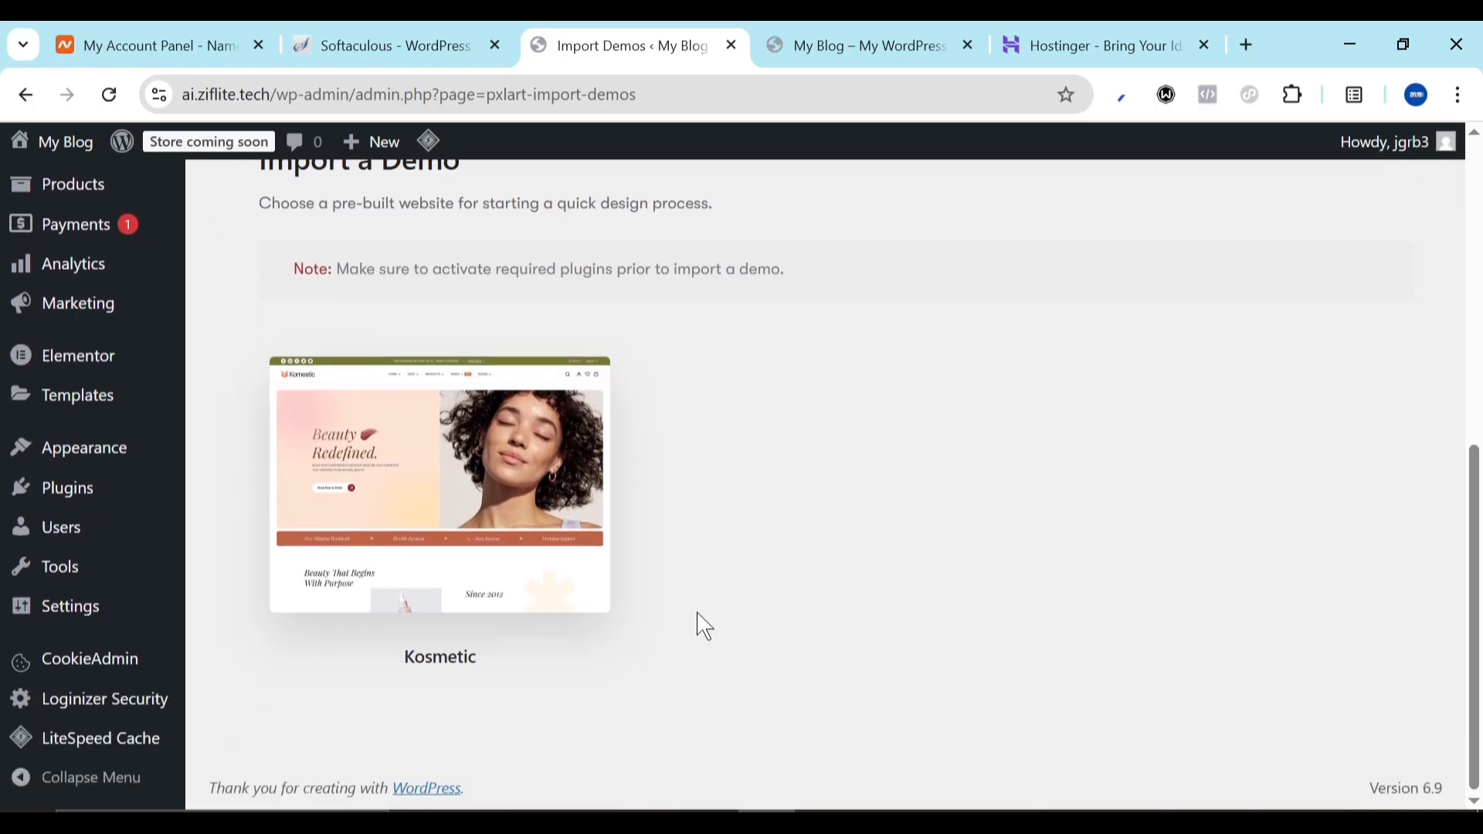
pyautogui.moveTo(440, 563)
pyautogui.click(440, 477)
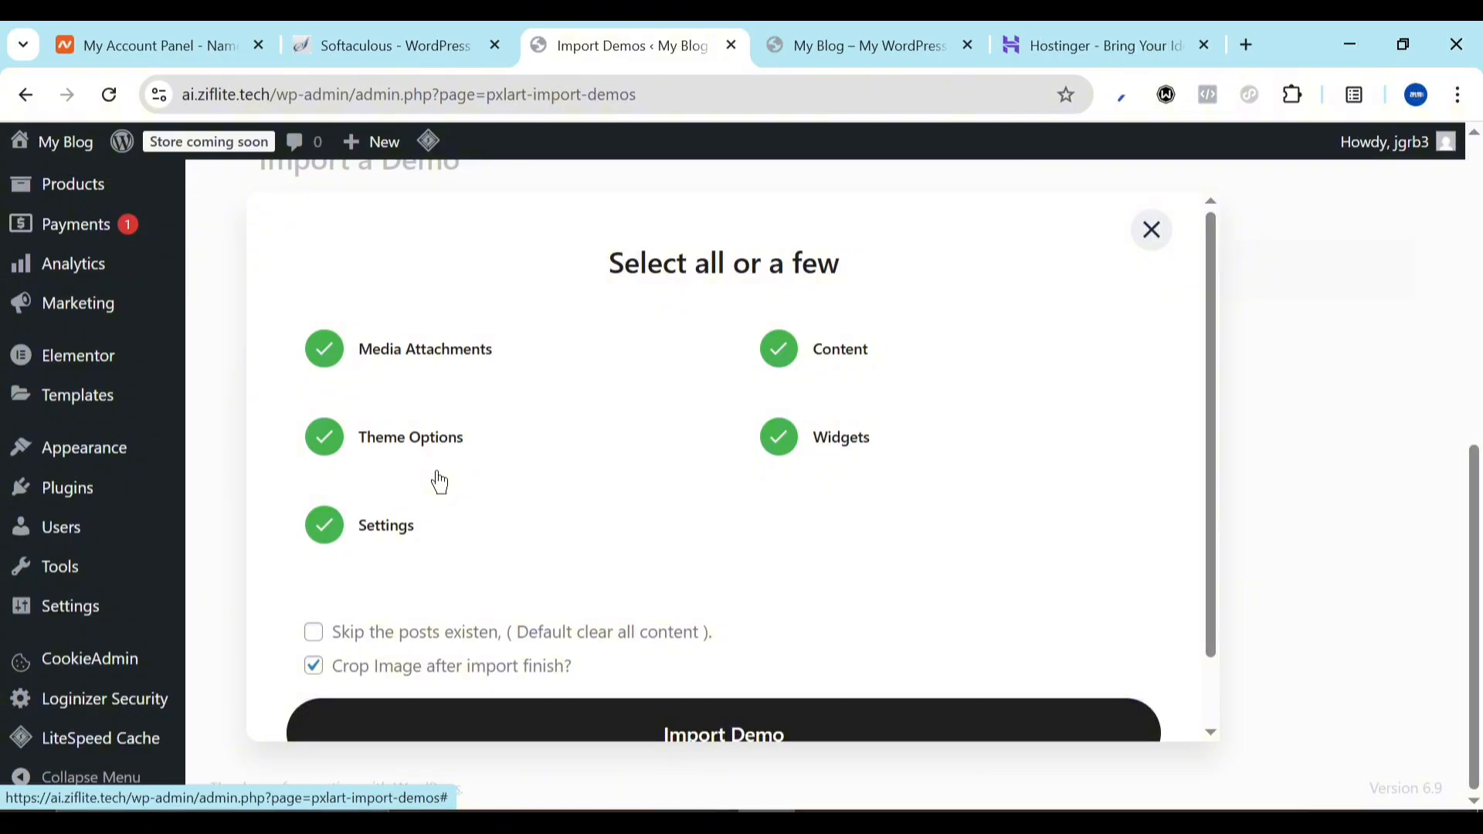
pyautogui.scroll(-1, 488, 599)
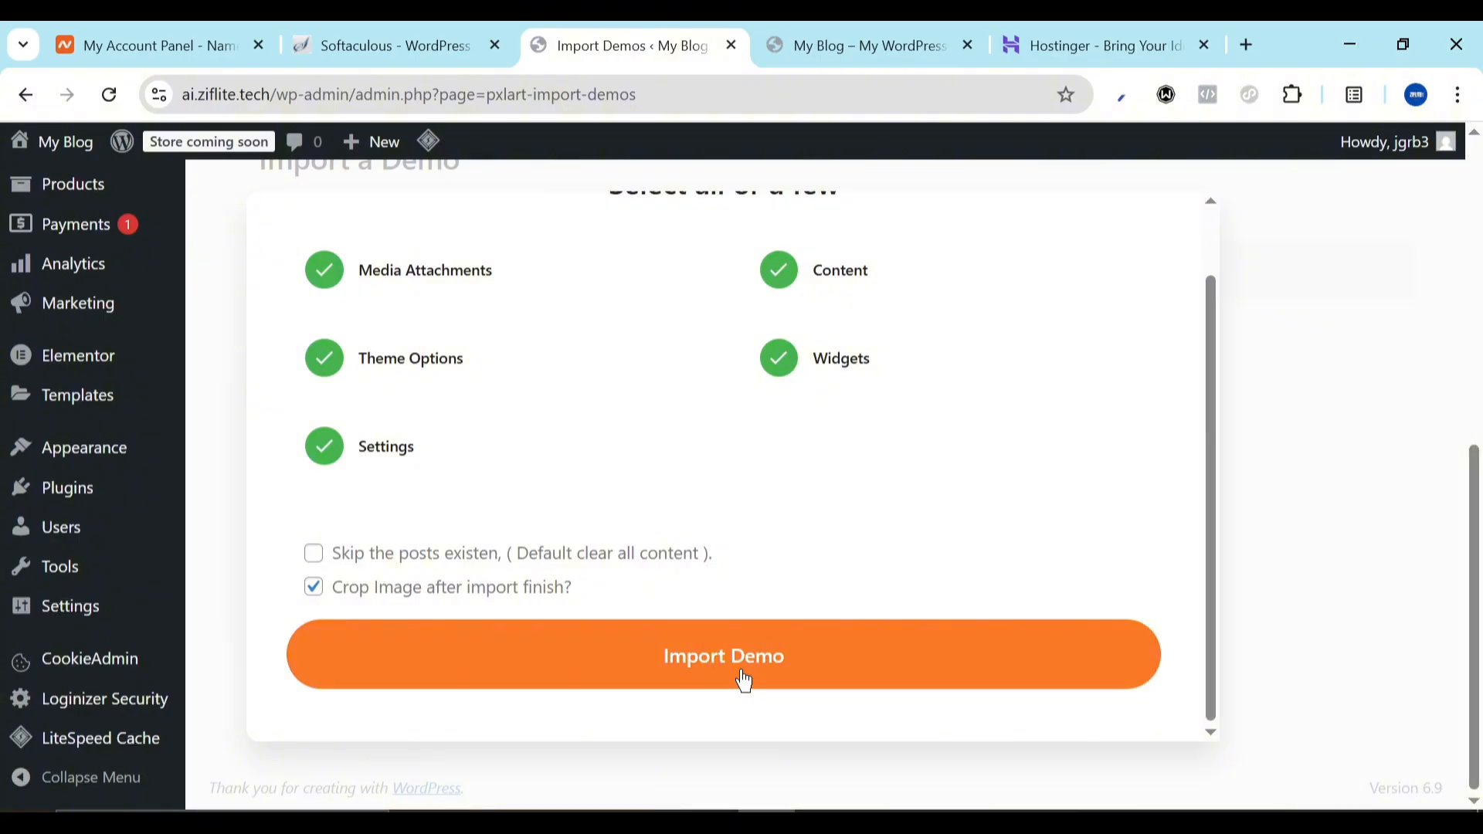
pyautogui.click(744, 682)
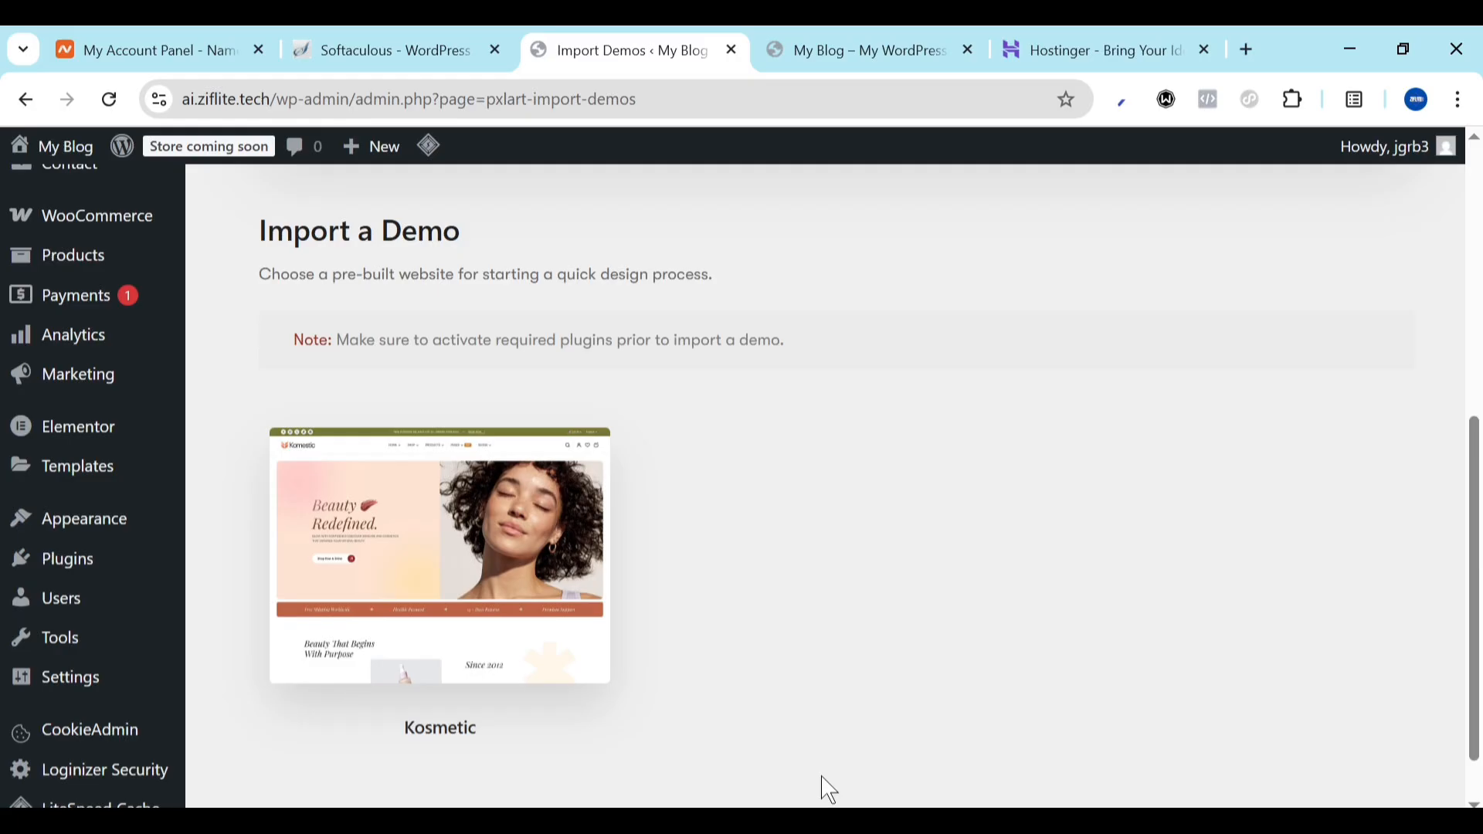
pyautogui.scroll(-1, 807, 594)
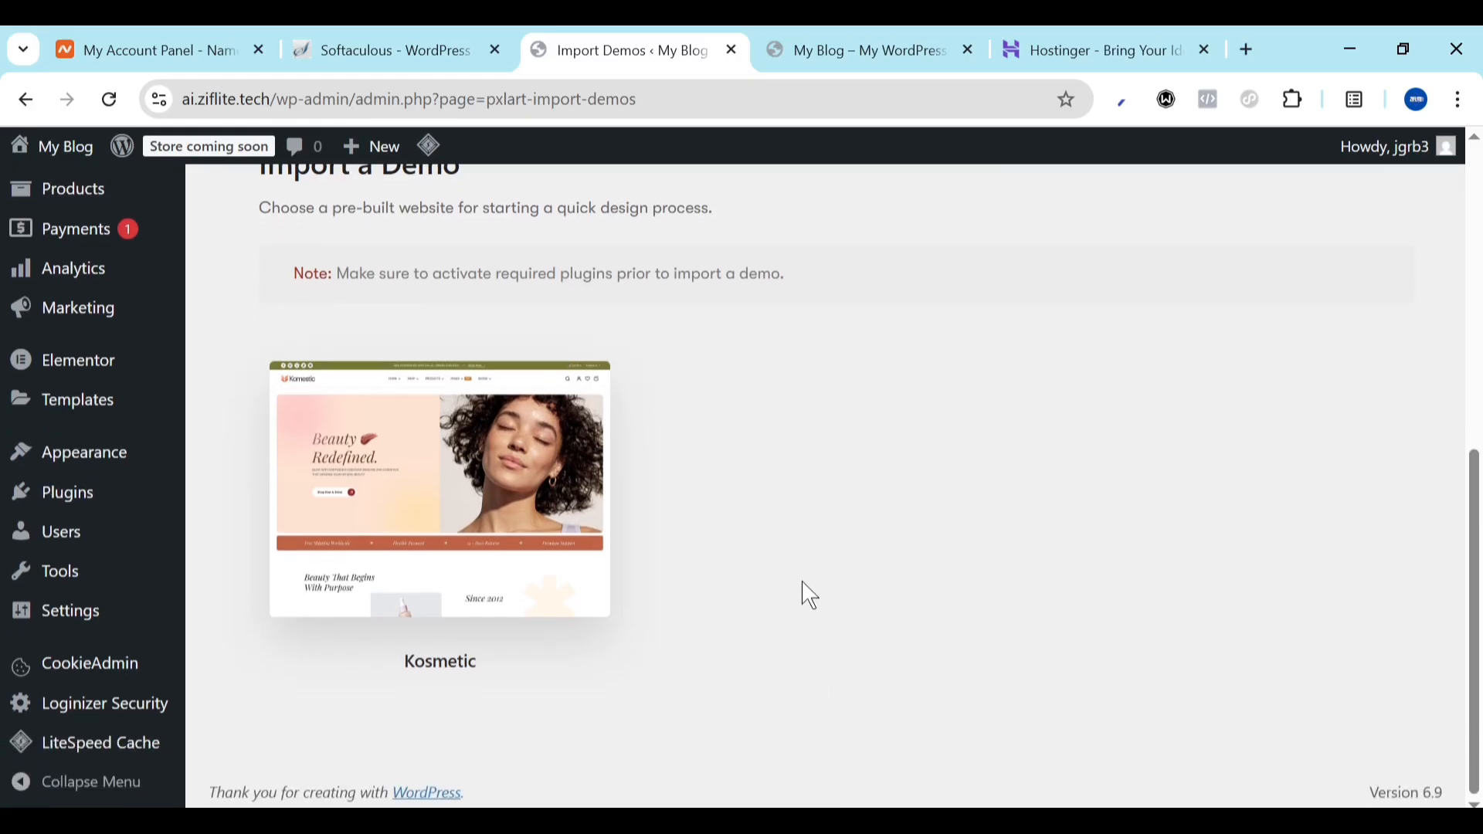
pyautogui.scroll(8, 810, 595)
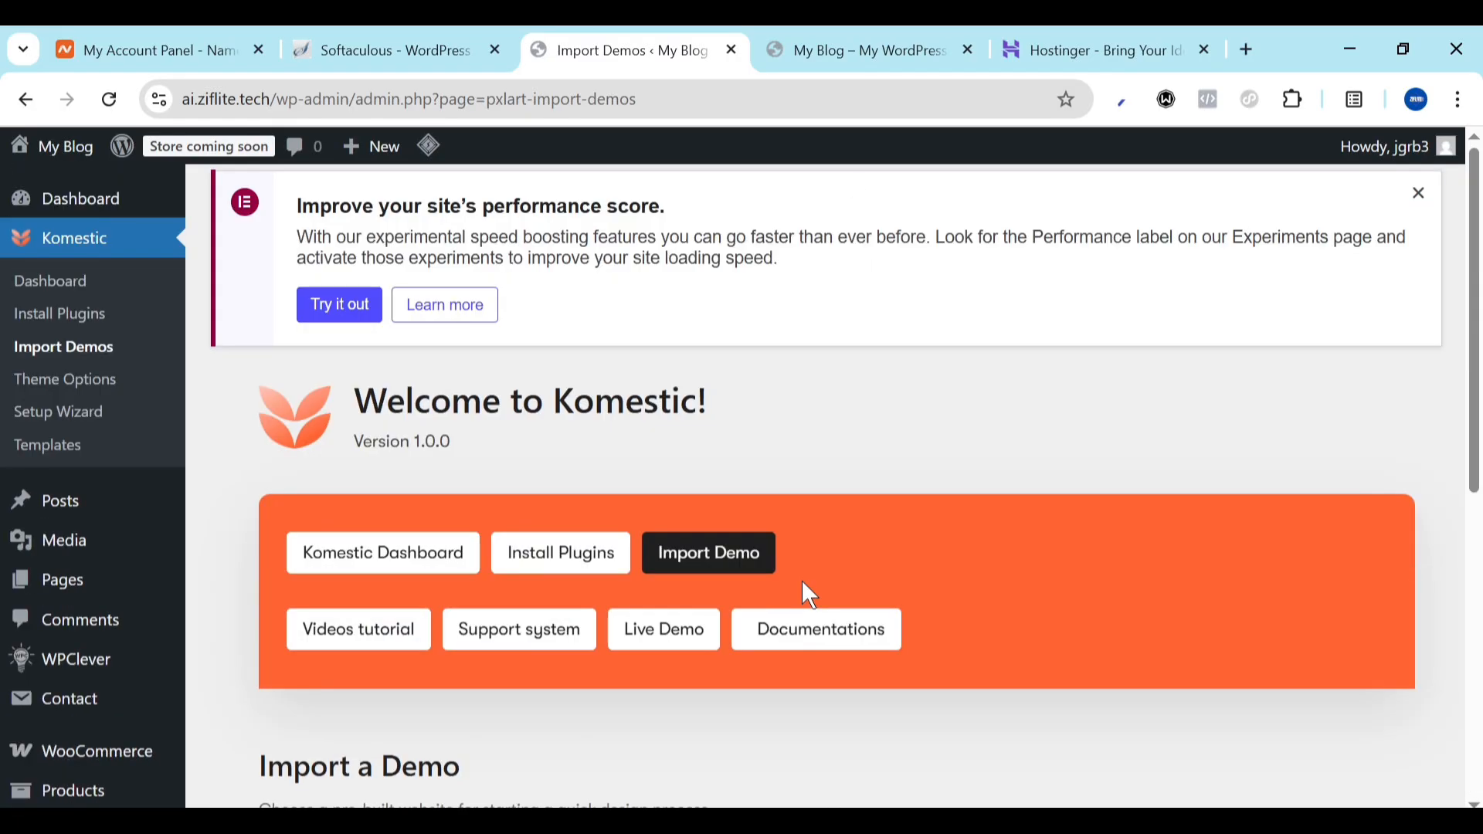
# Reload the ai.ziflite.tech front page and check the imported Komestic header and hero banner
pyautogui.click(841, 48)
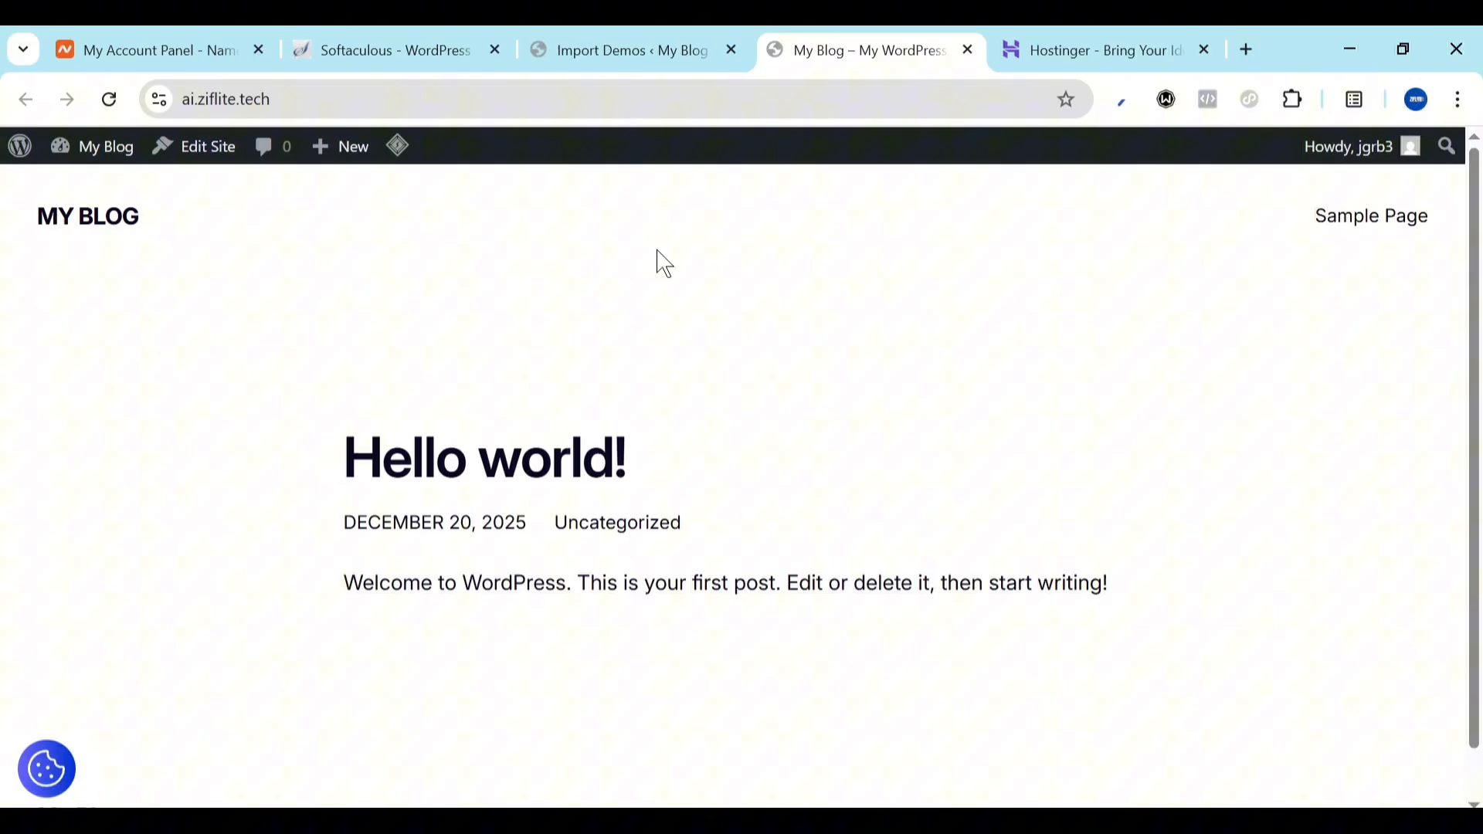
pyautogui.click(117, 99)
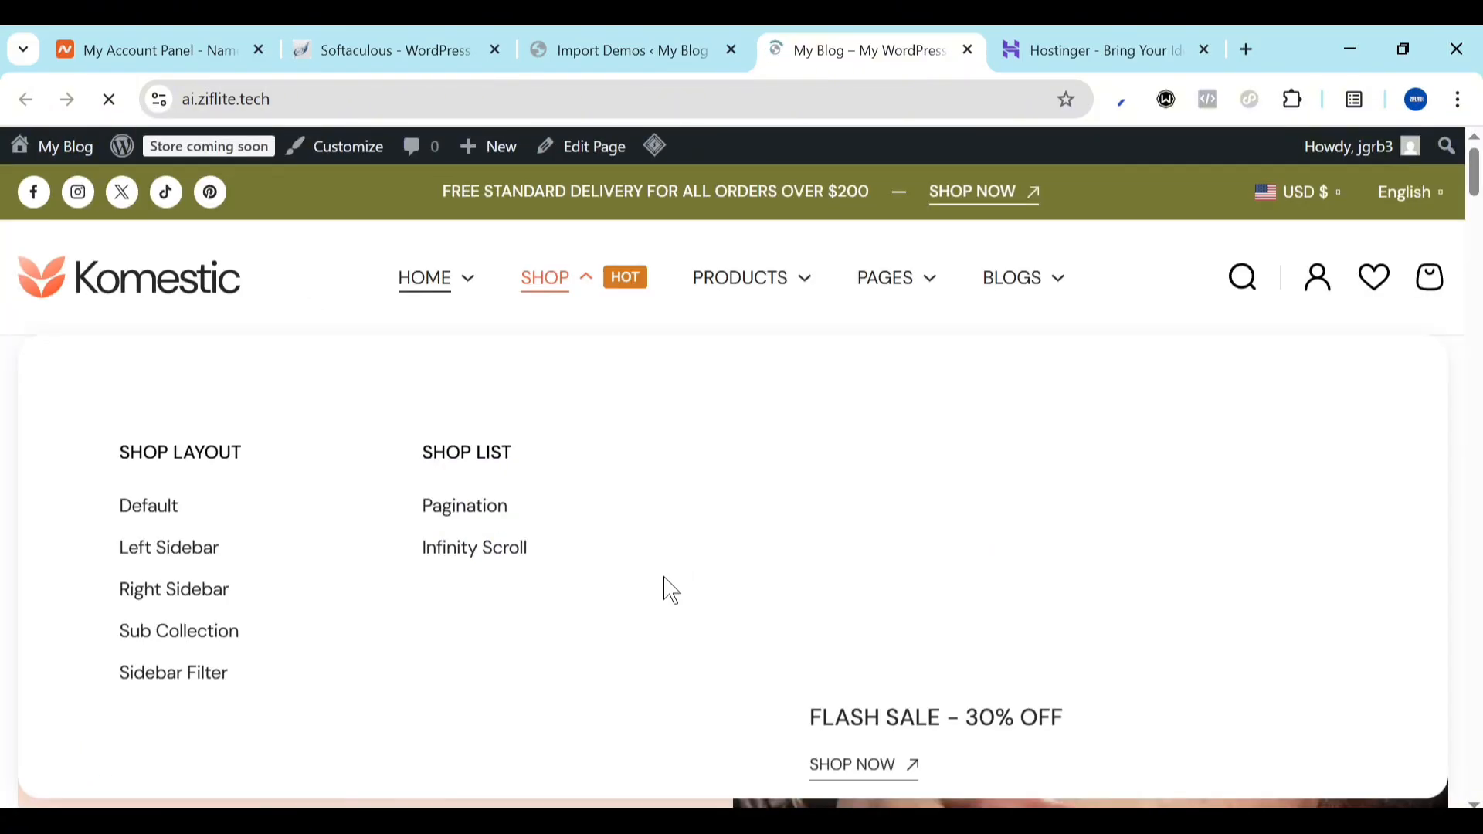
pyautogui.scroll(-5, 893, 645)
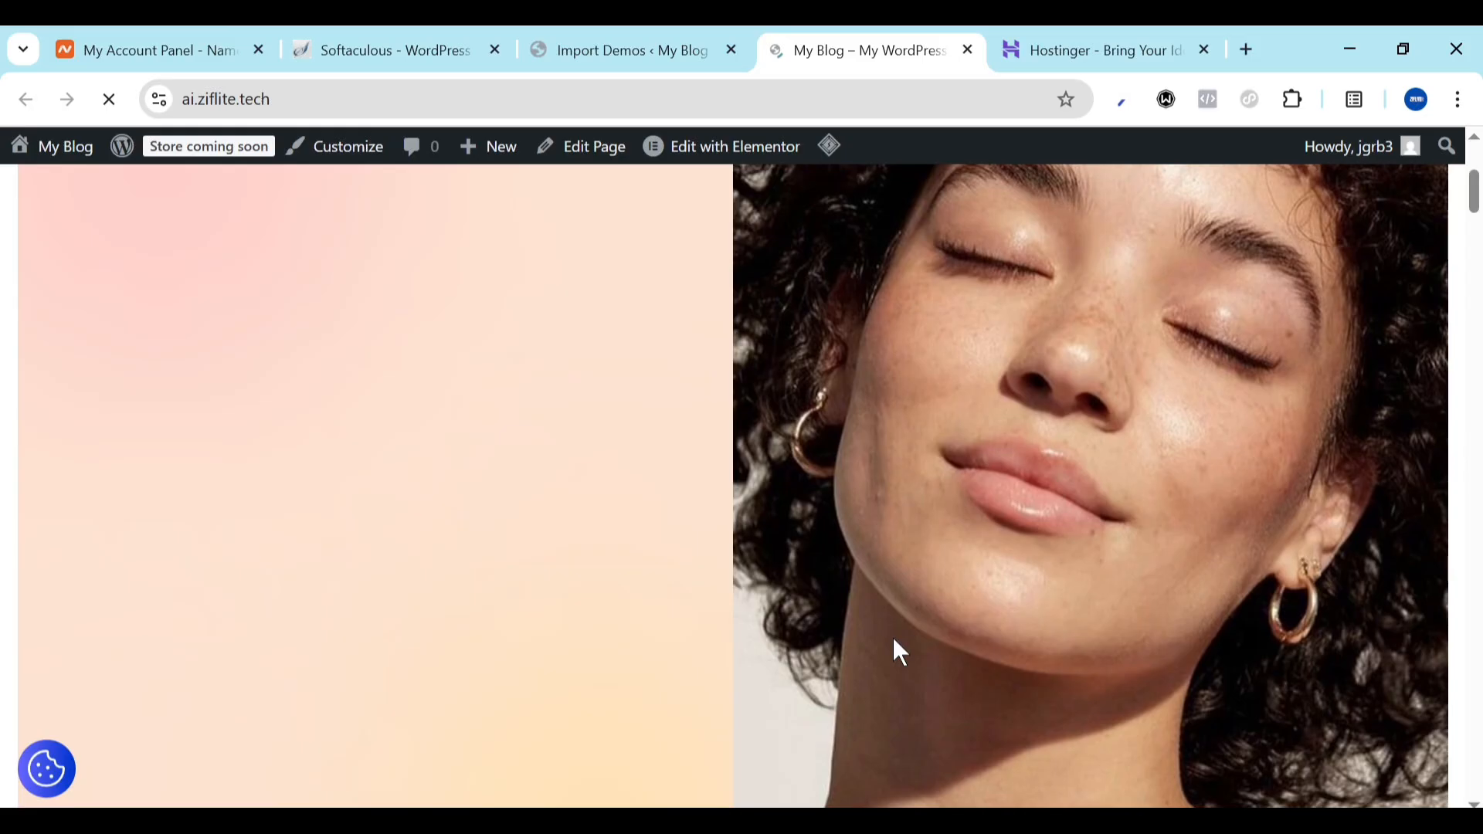
pyautogui.scroll(-5, 893, 640)
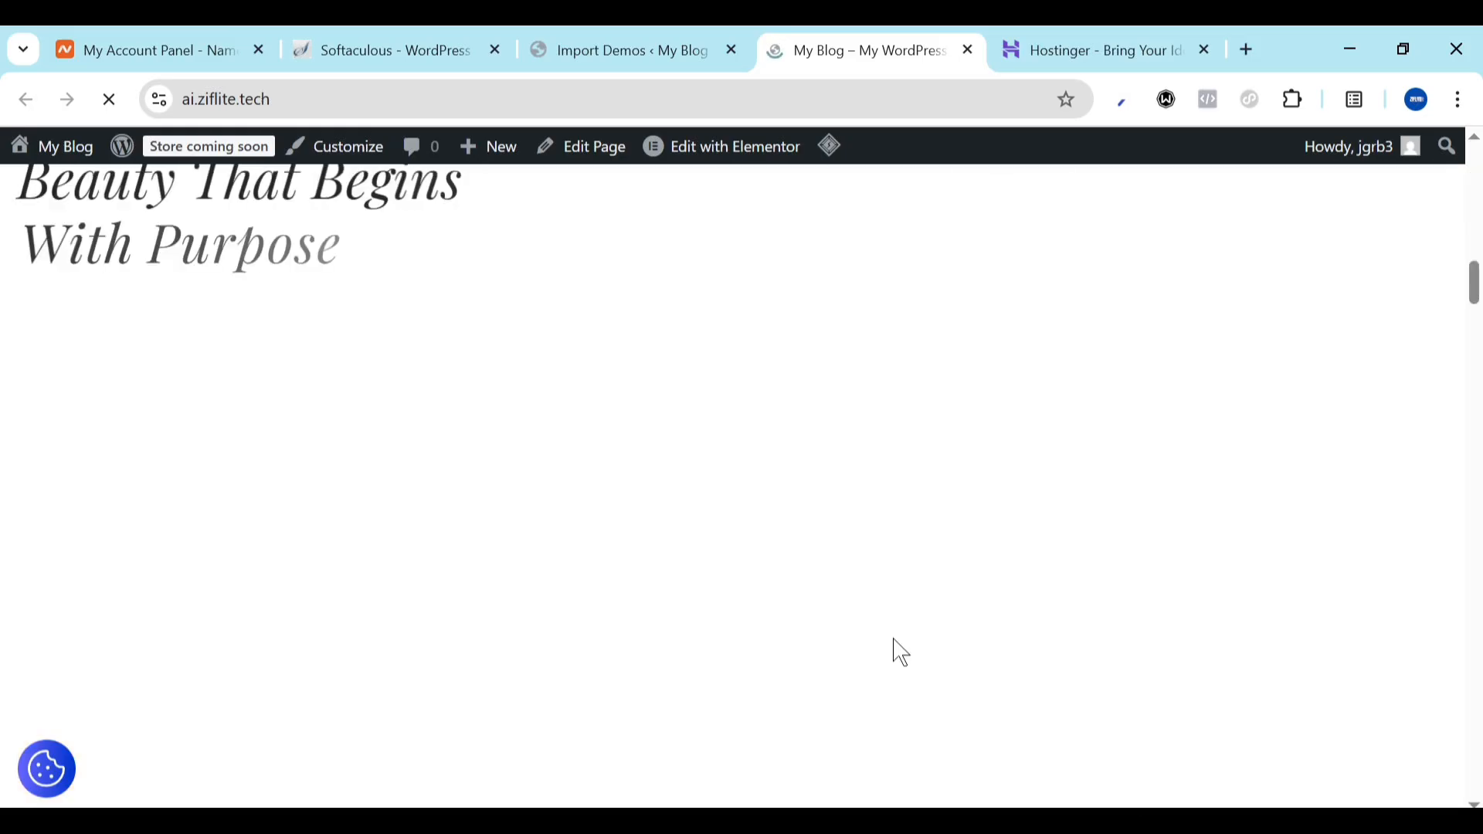
pyautogui.scroll(10, 900, 652)
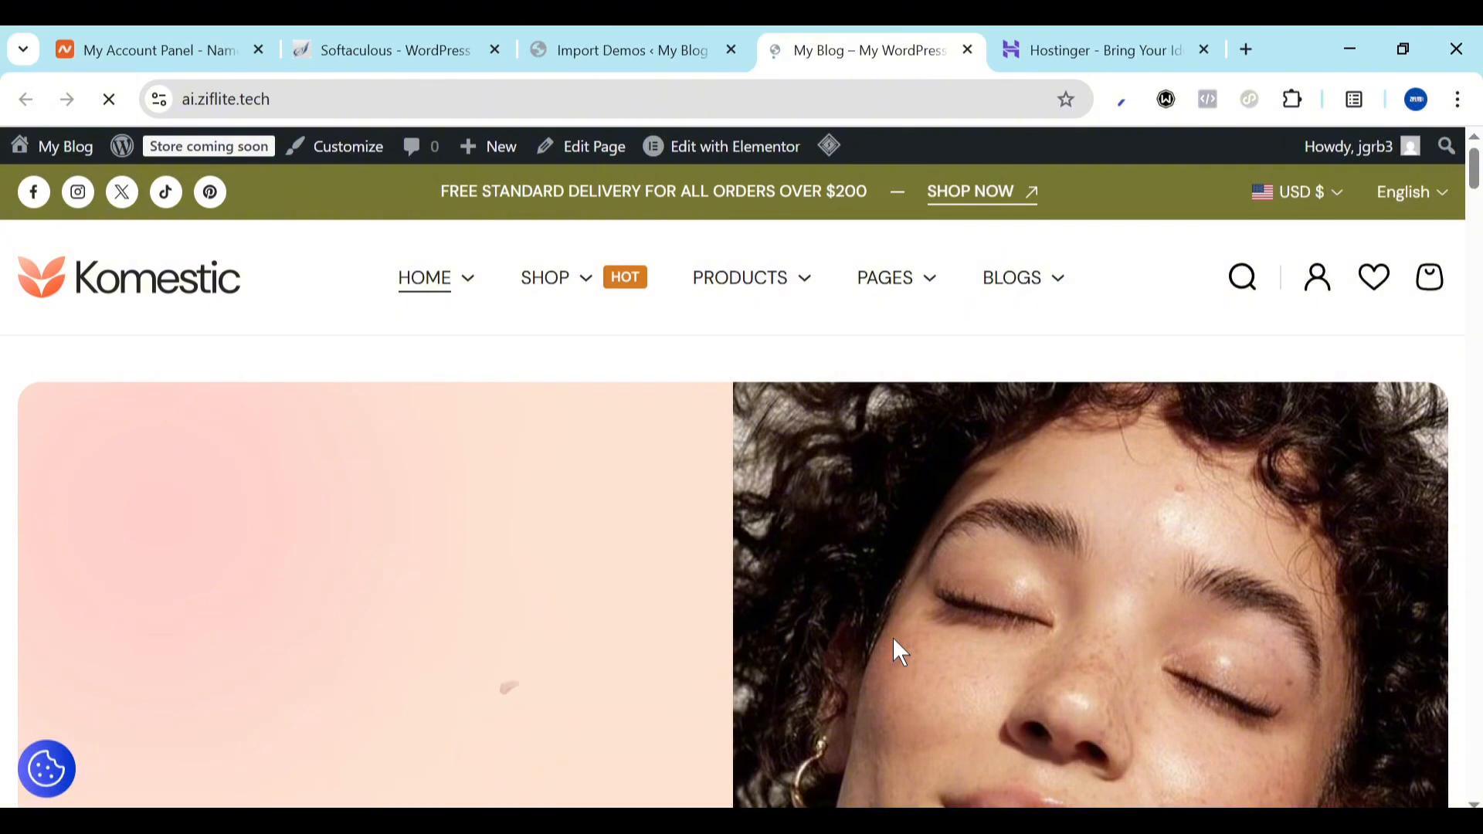
# Examine the imported home page sections from the hero banner through the featured collections and products to the customer reviews
pyautogui.scroll(-3, 916, 560)
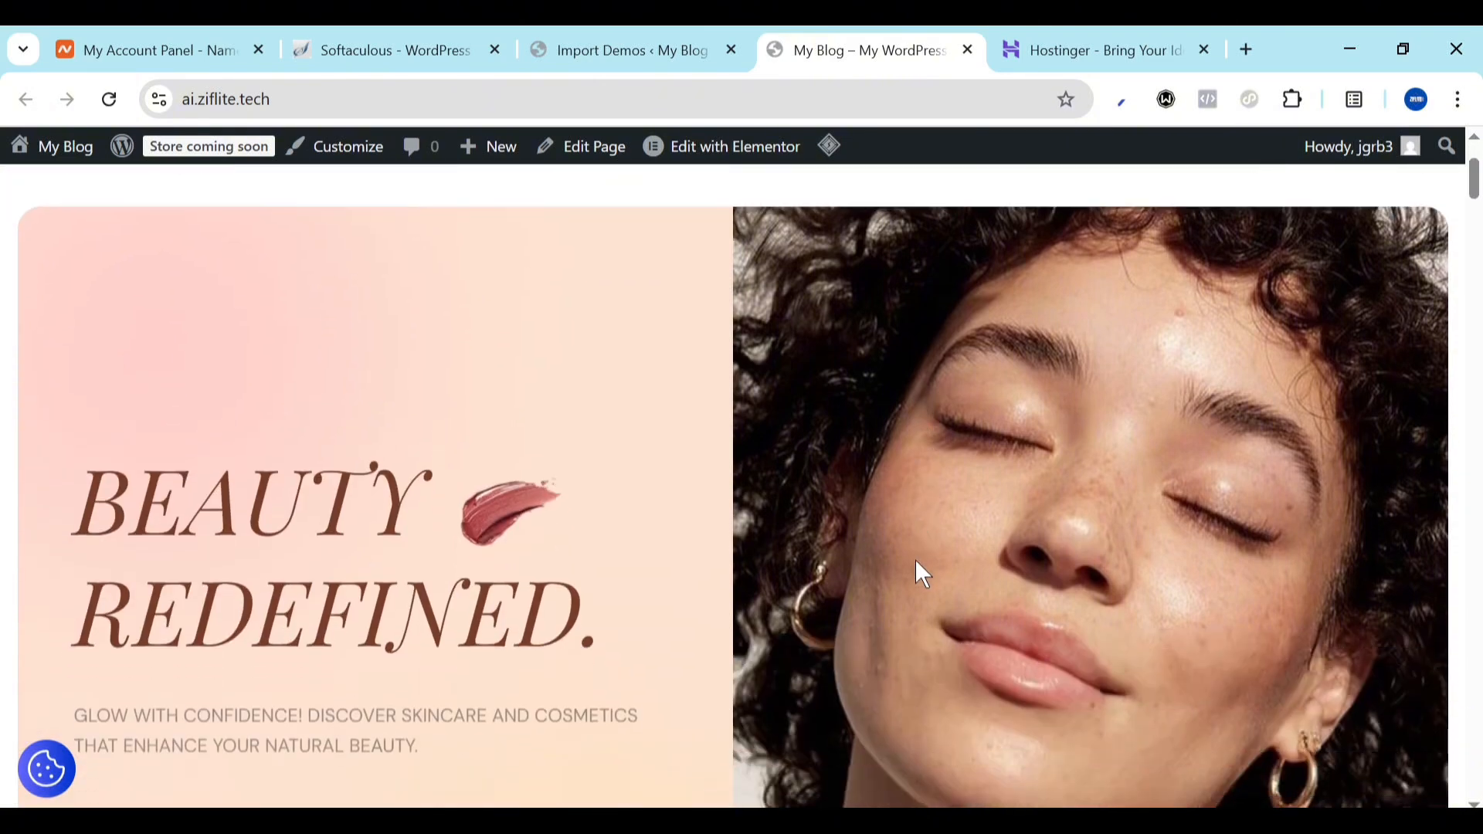
pyautogui.scroll(-6, 916, 561)
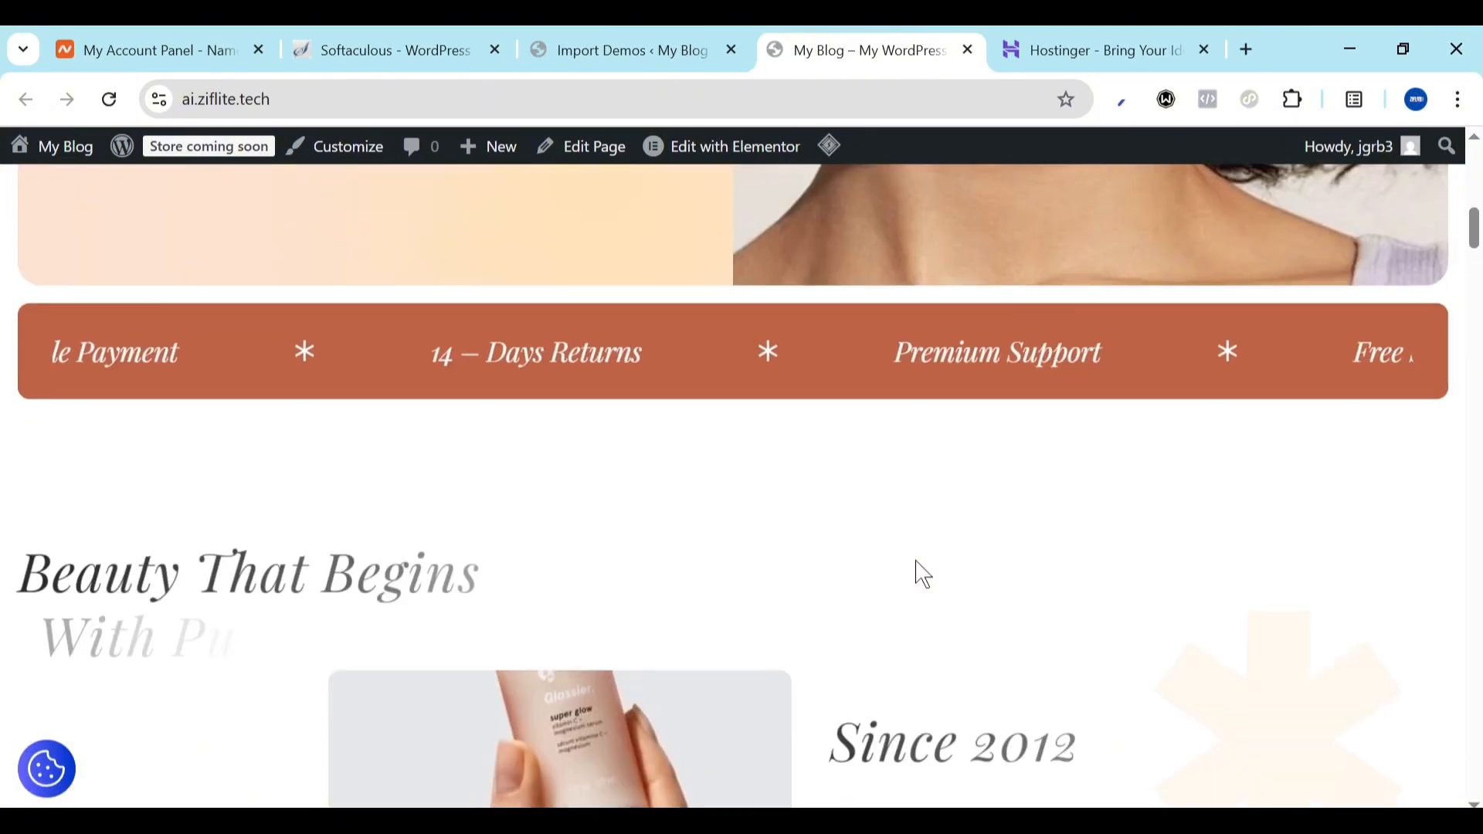
pyautogui.scroll(-10, 923, 574)
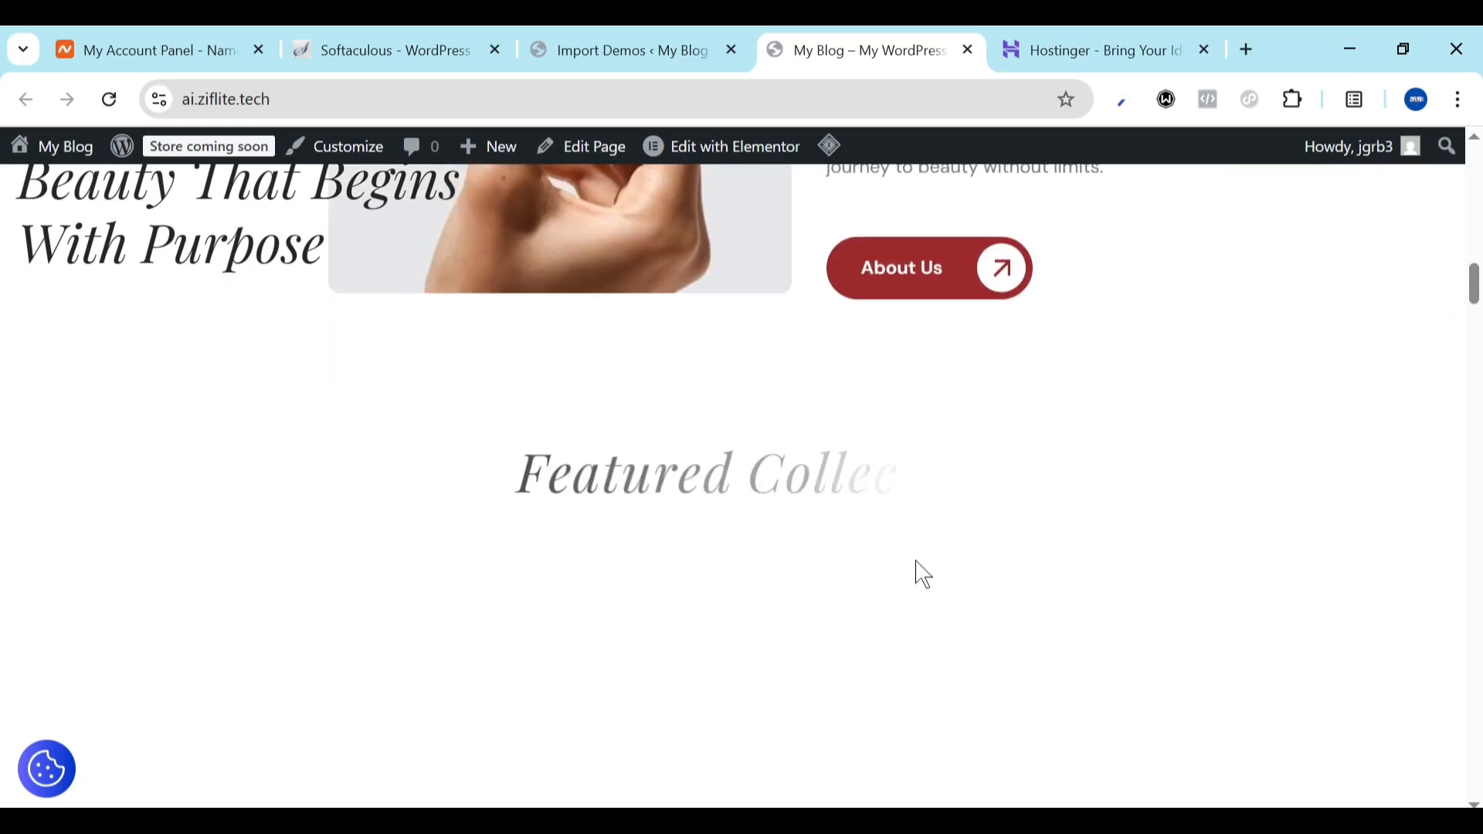
pyautogui.scroll(-12, 922, 574)
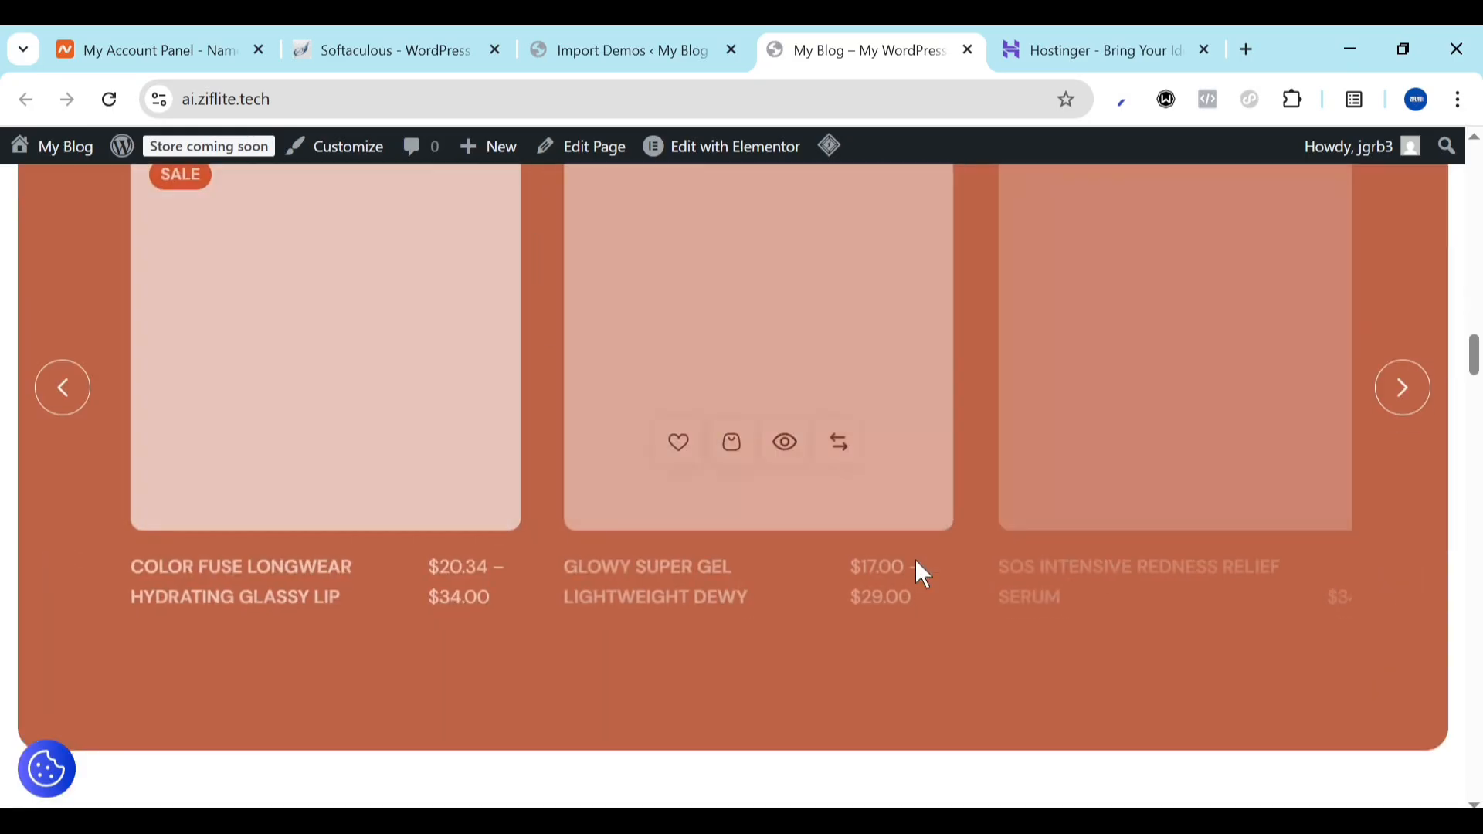
pyautogui.scroll(-5, 923, 574)
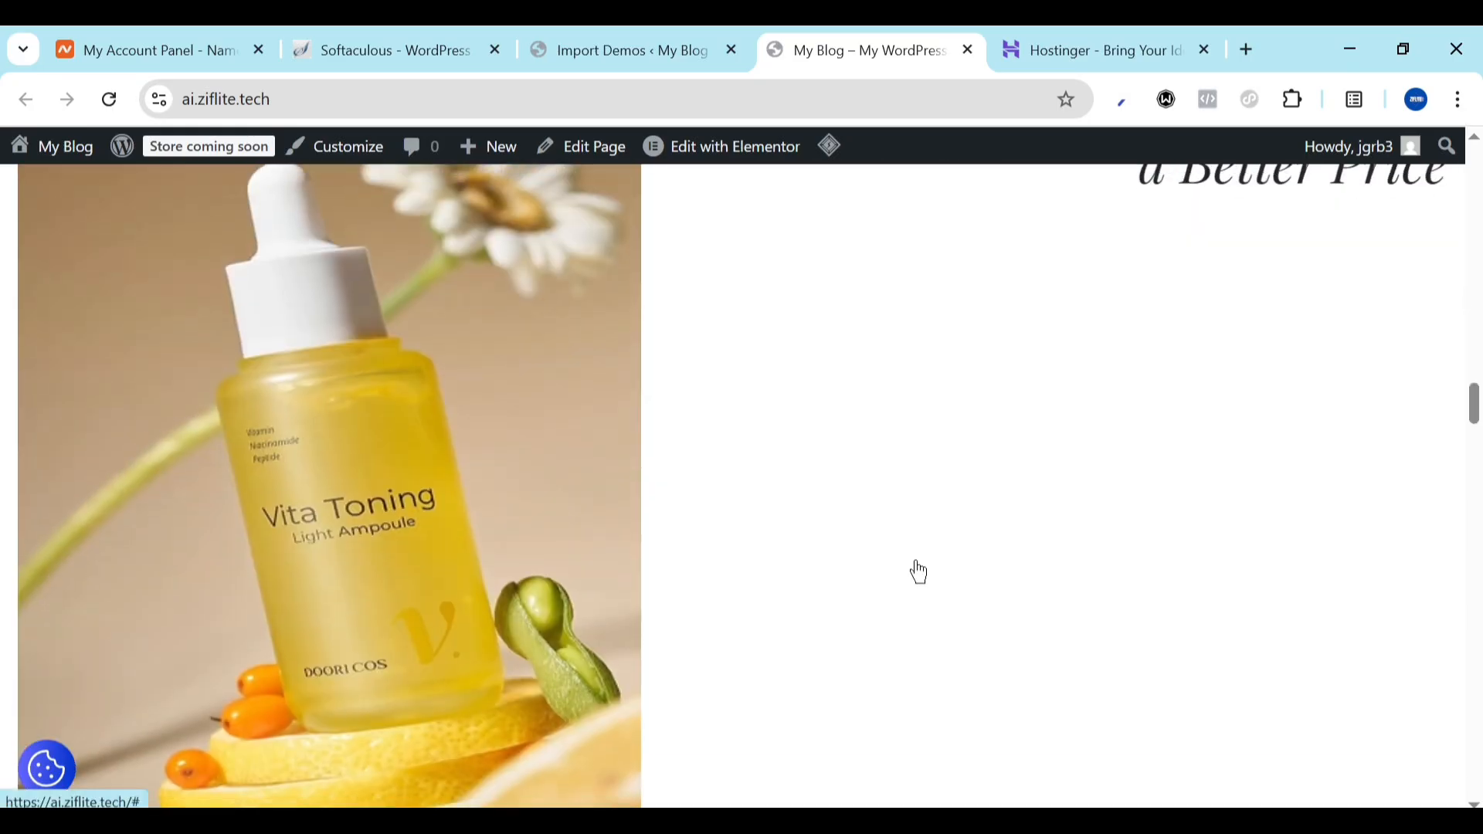
pyautogui.scroll(3, 918, 572)
pyautogui.scroll(-8, 918, 572)
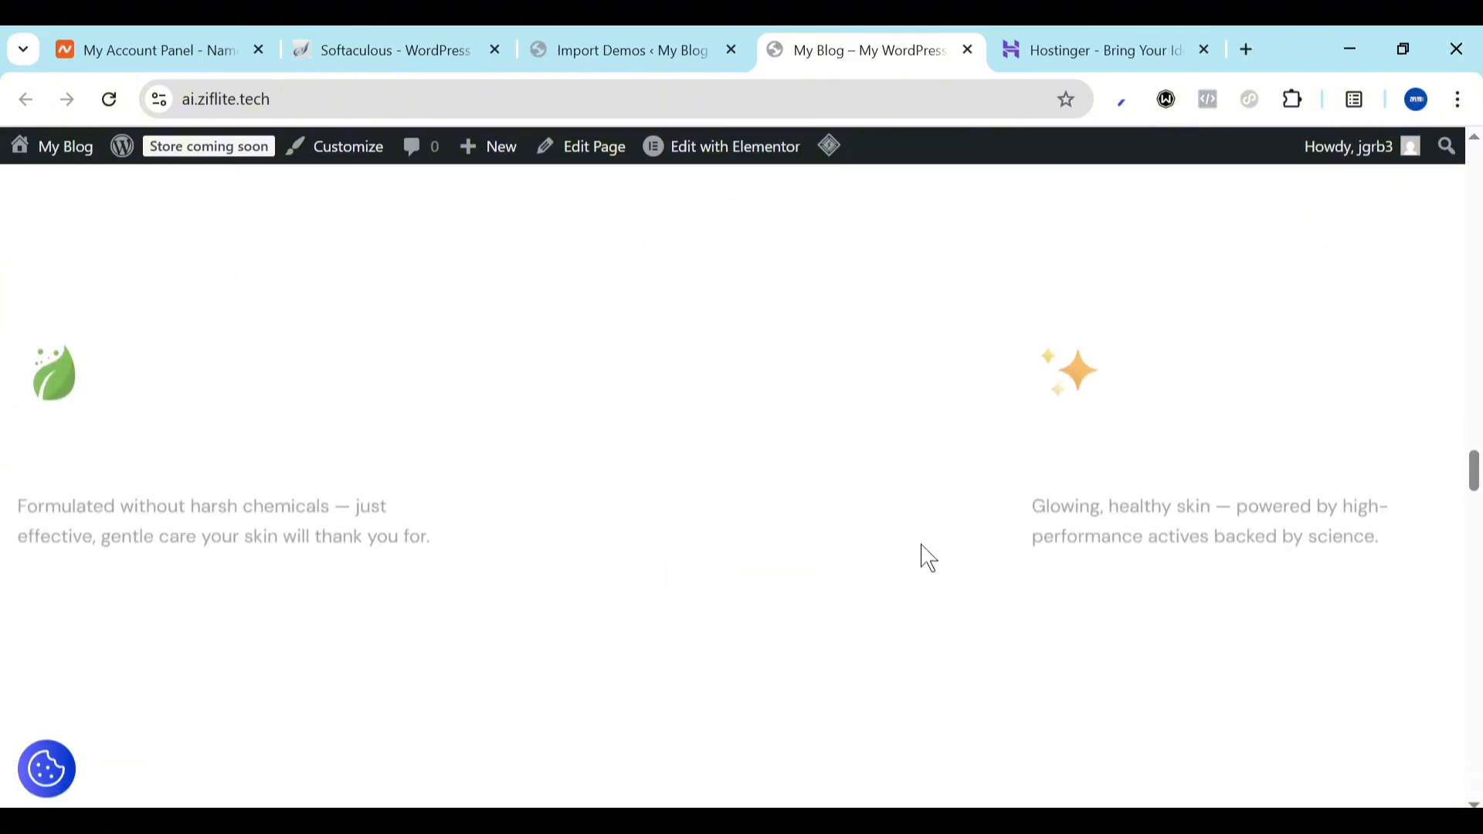
pyautogui.scroll(-6, 929, 557)
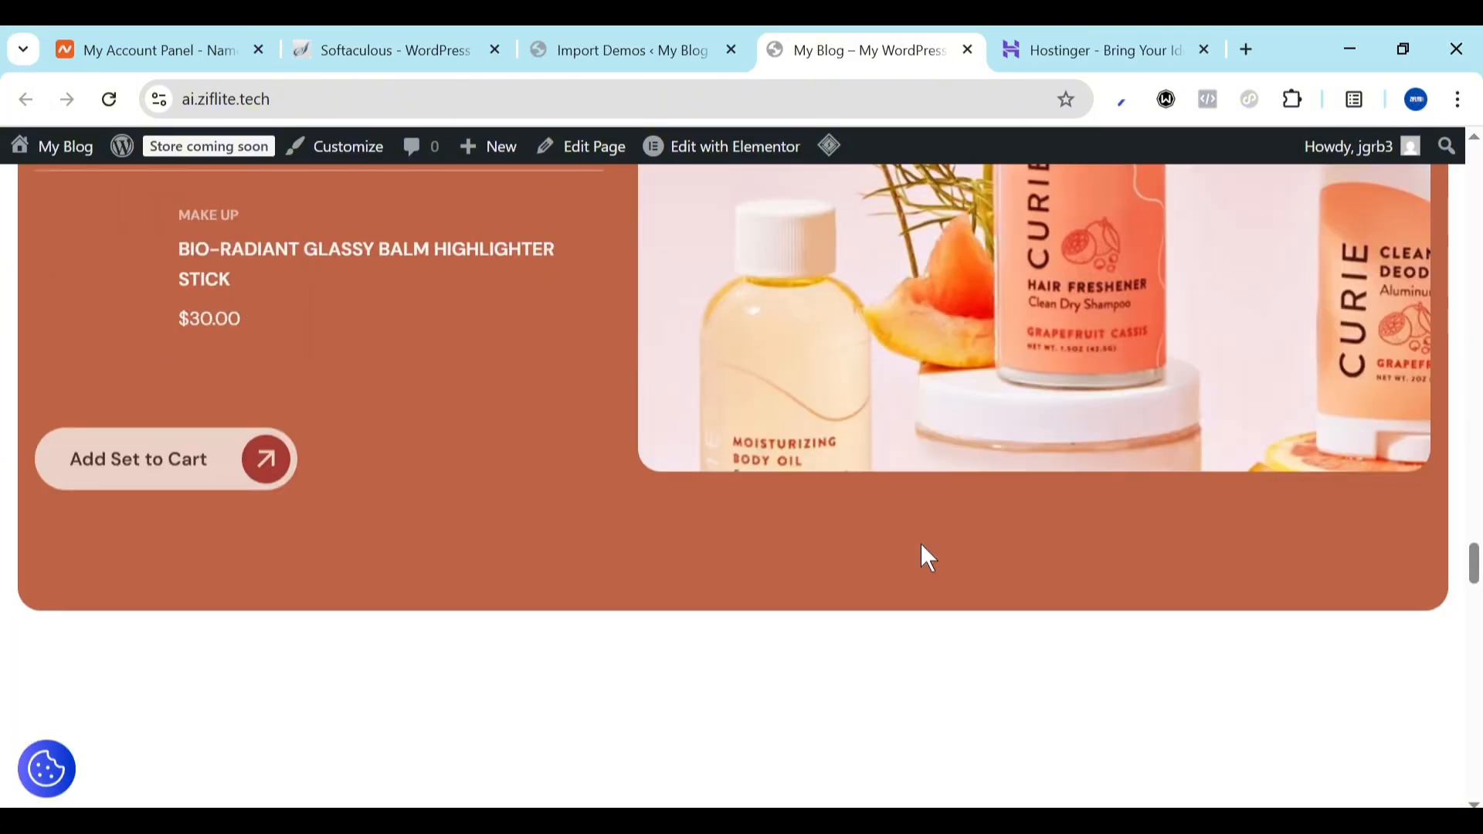
pyautogui.scroll(-5, 927, 558)
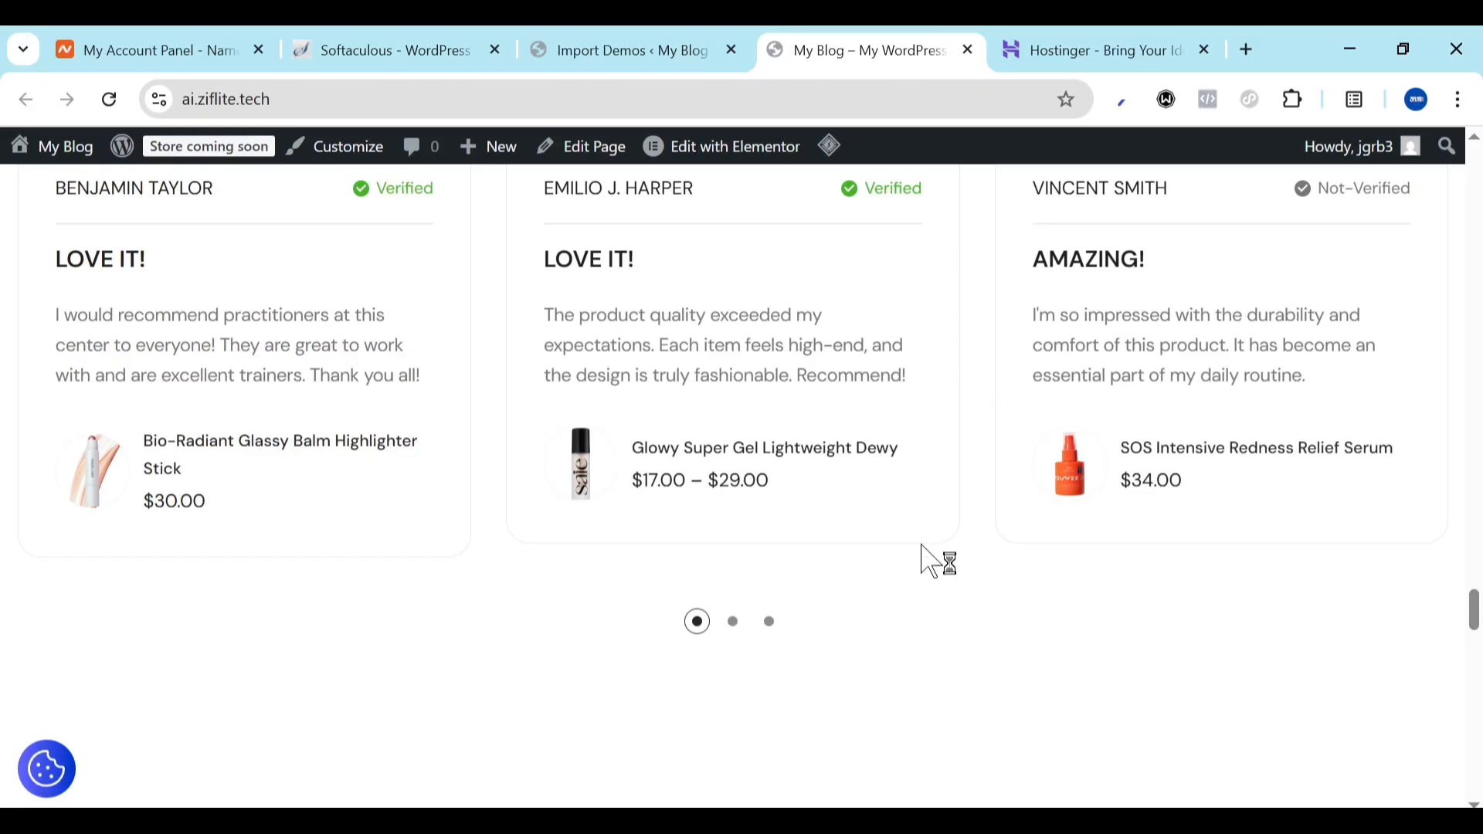
pyautogui.scroll(8, 921, 545)
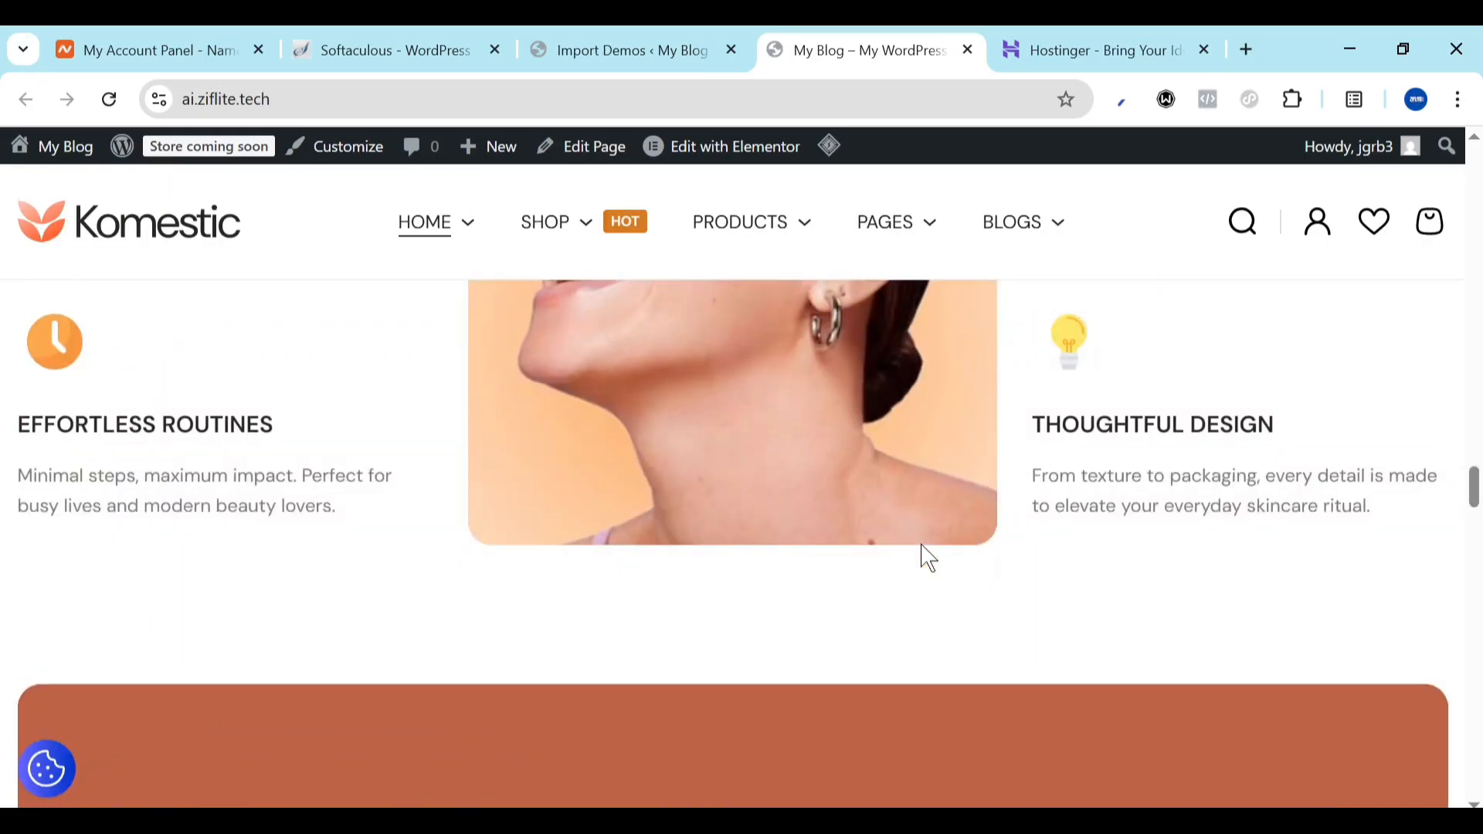
# Review the home page from the hero banner through Glow Favorites of the Month and Weekly Deals to Best Selling Packed
pyautogui.scroll(10, 928, 558)
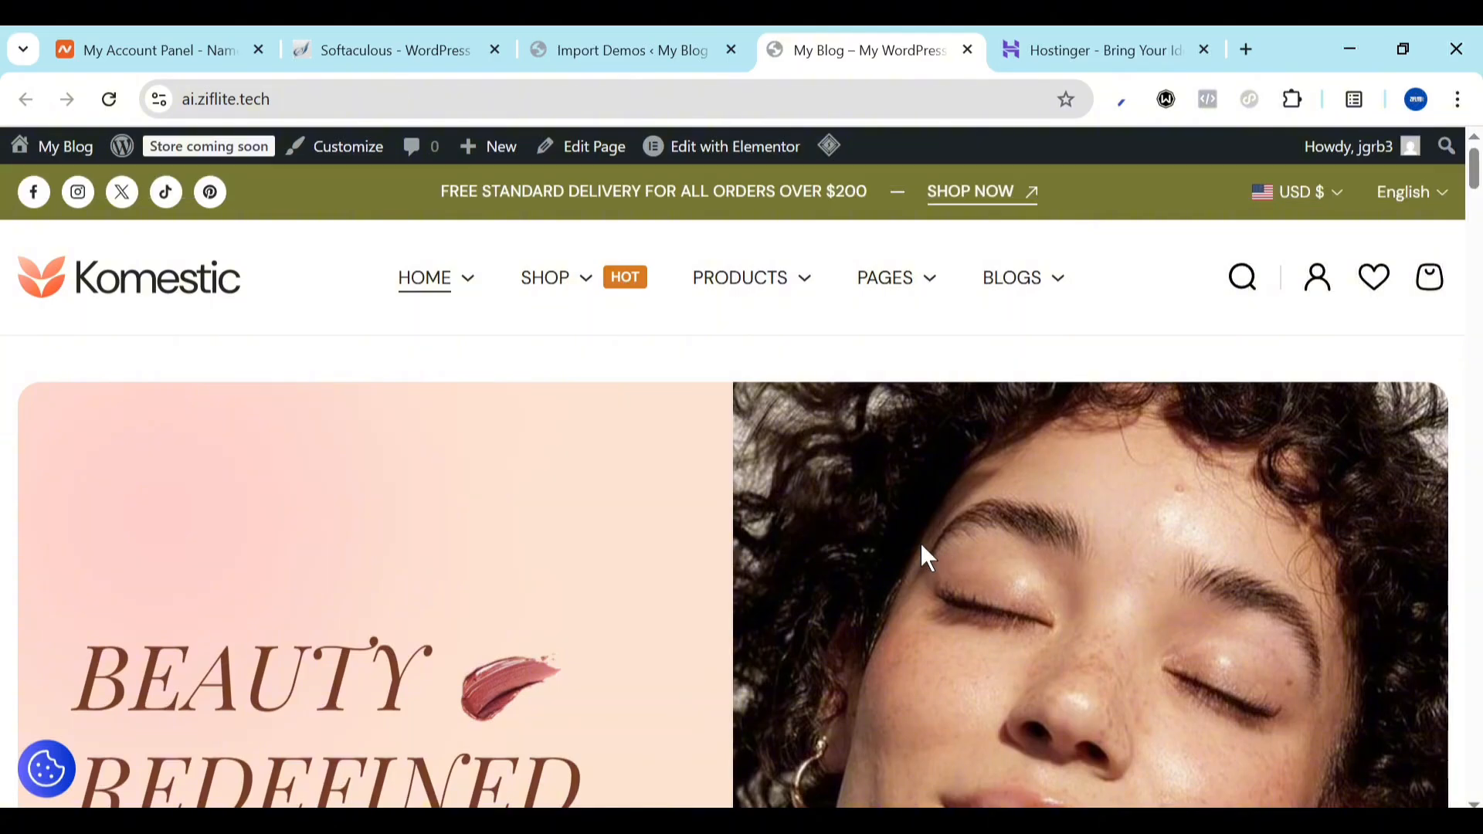
pyautogui.scroll(-8, 921, 546)
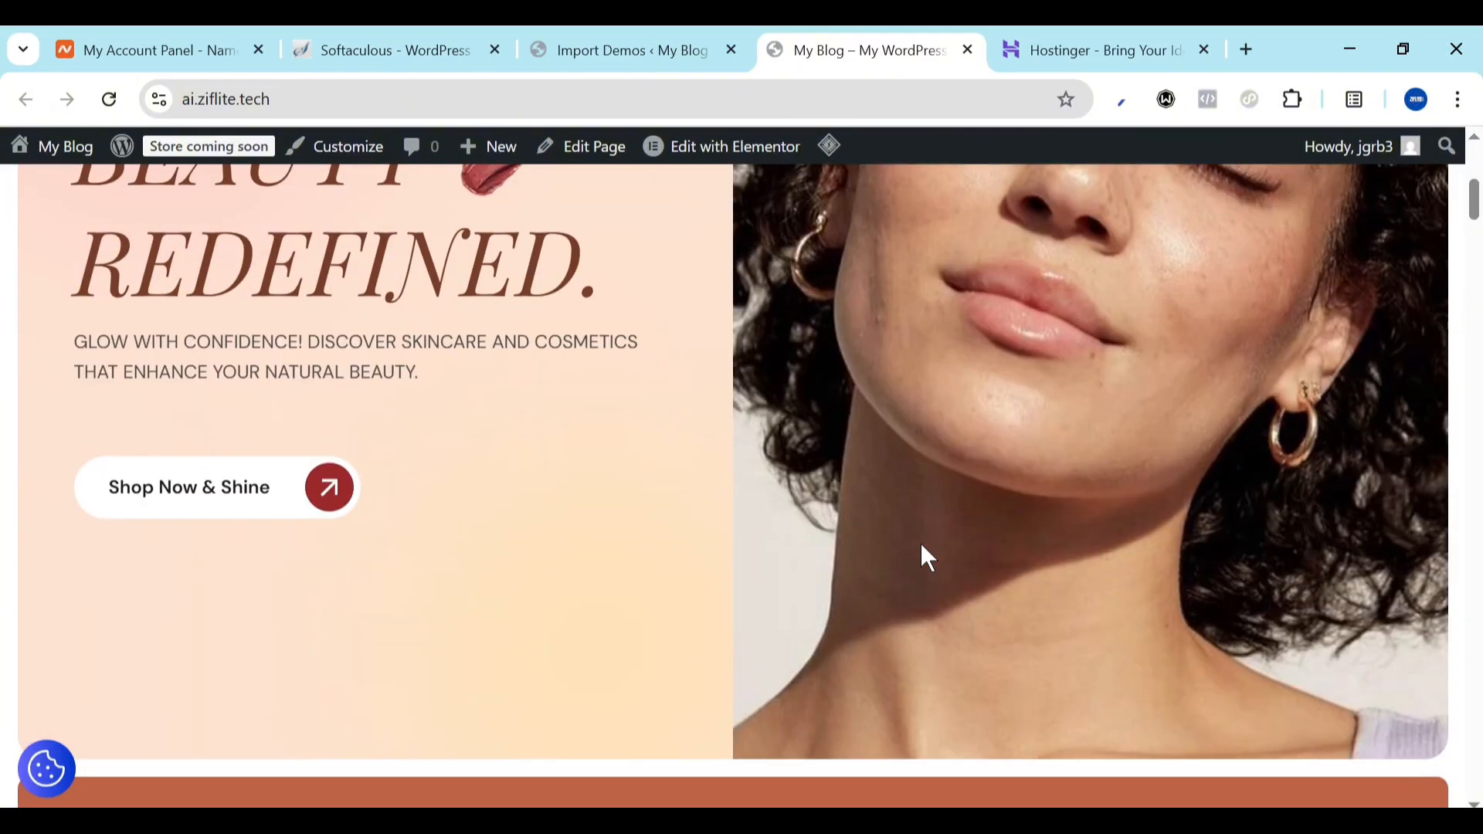
pyautogui.scroll(-10, 928, 558)
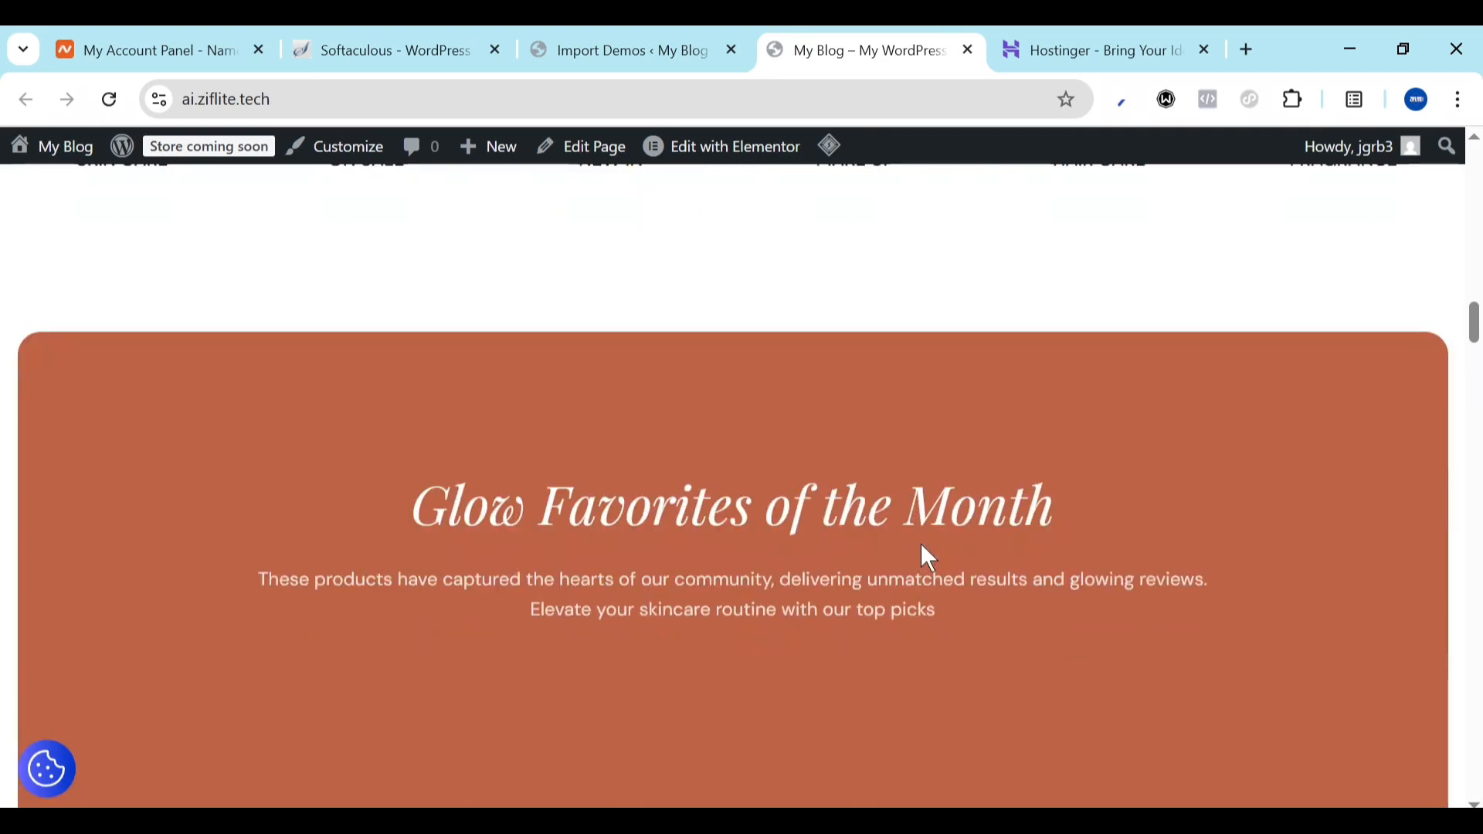
pyautogui.scroll(-8, 922, 546)
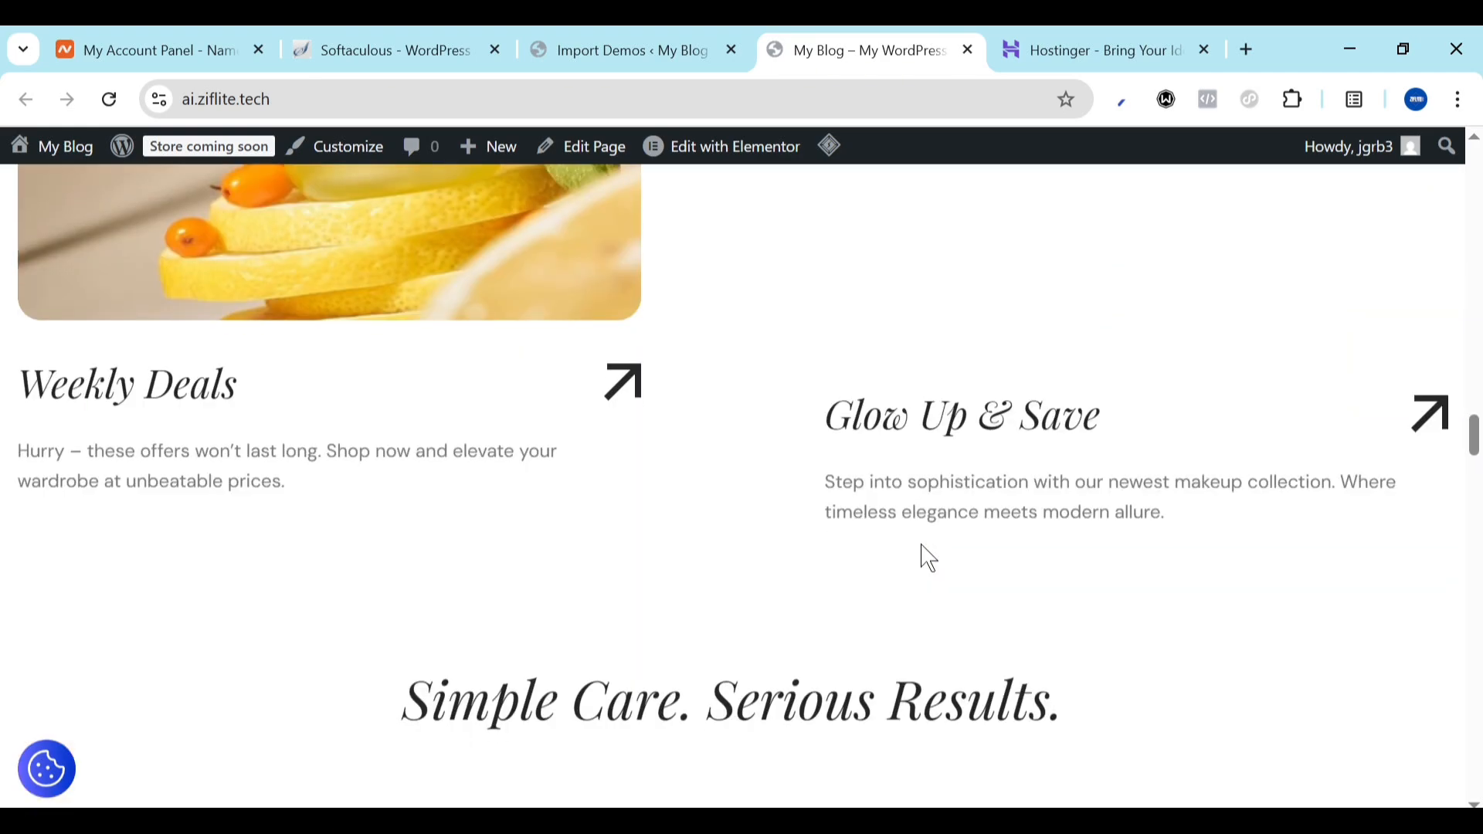
pyautogui.scroll(-6, 927, 557)
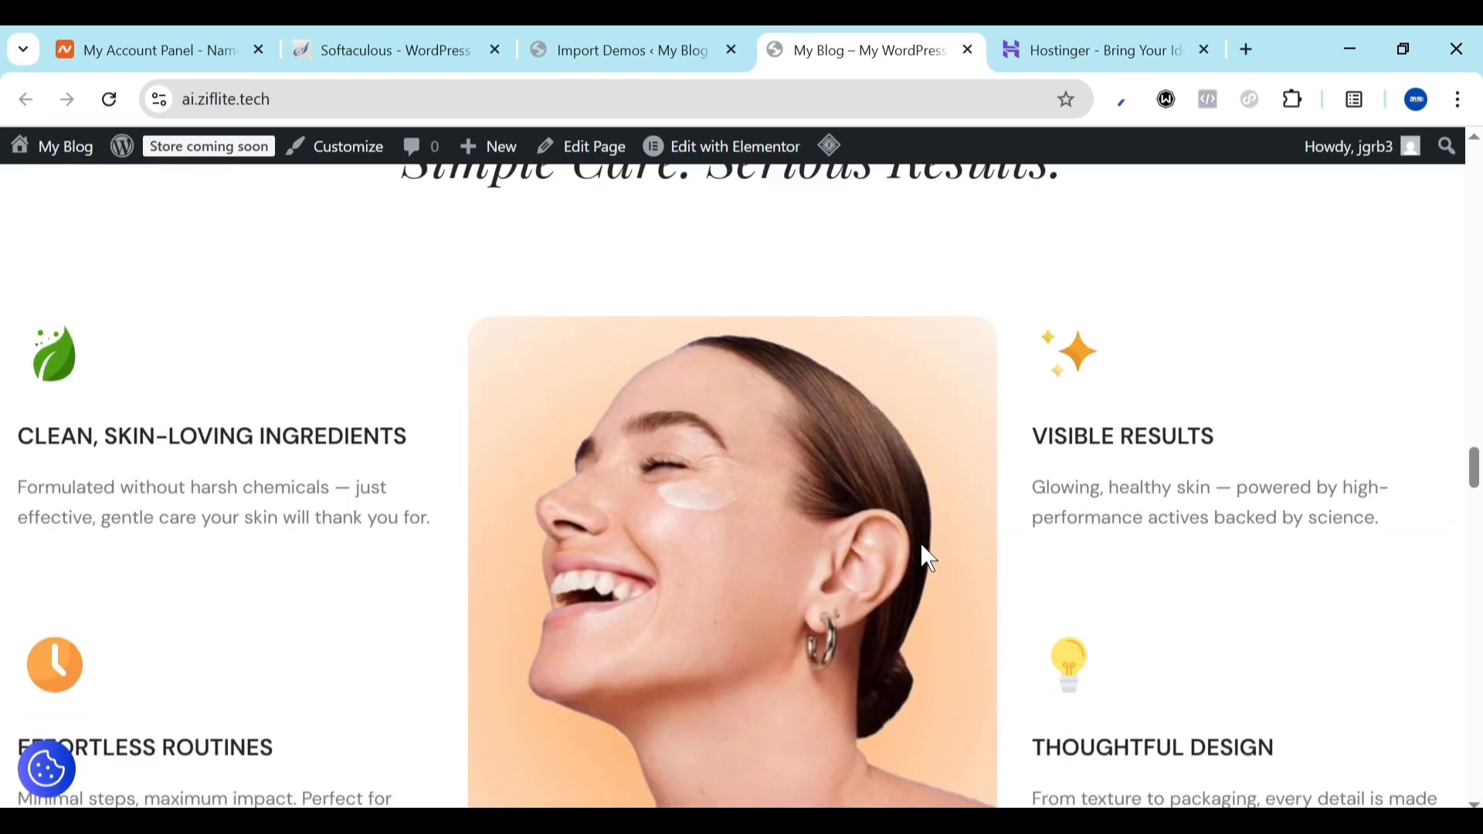
pyautogui.scroll(-8, 921, 546)
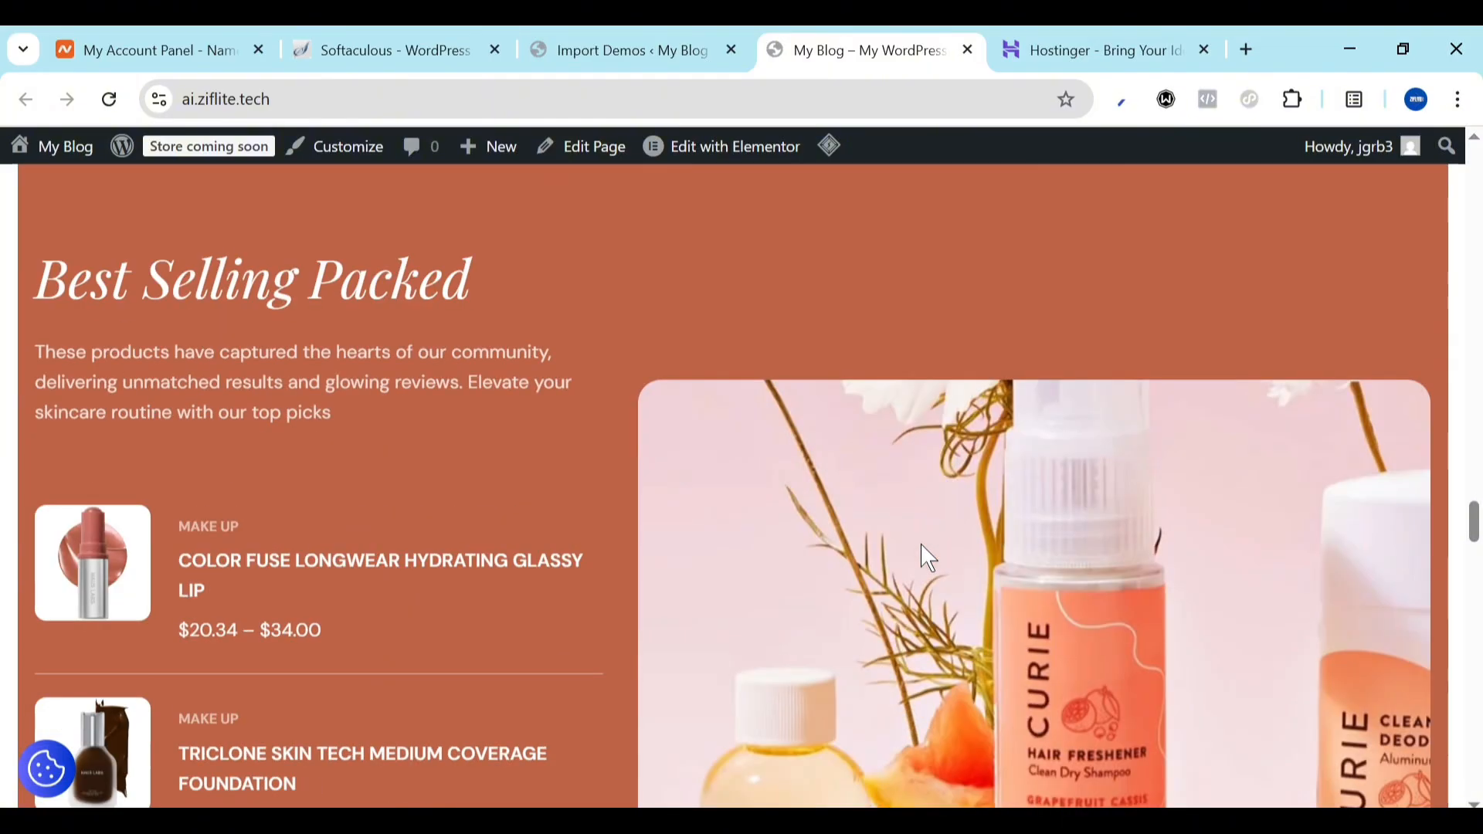
pyautogui.scroll(15, 922, 547)
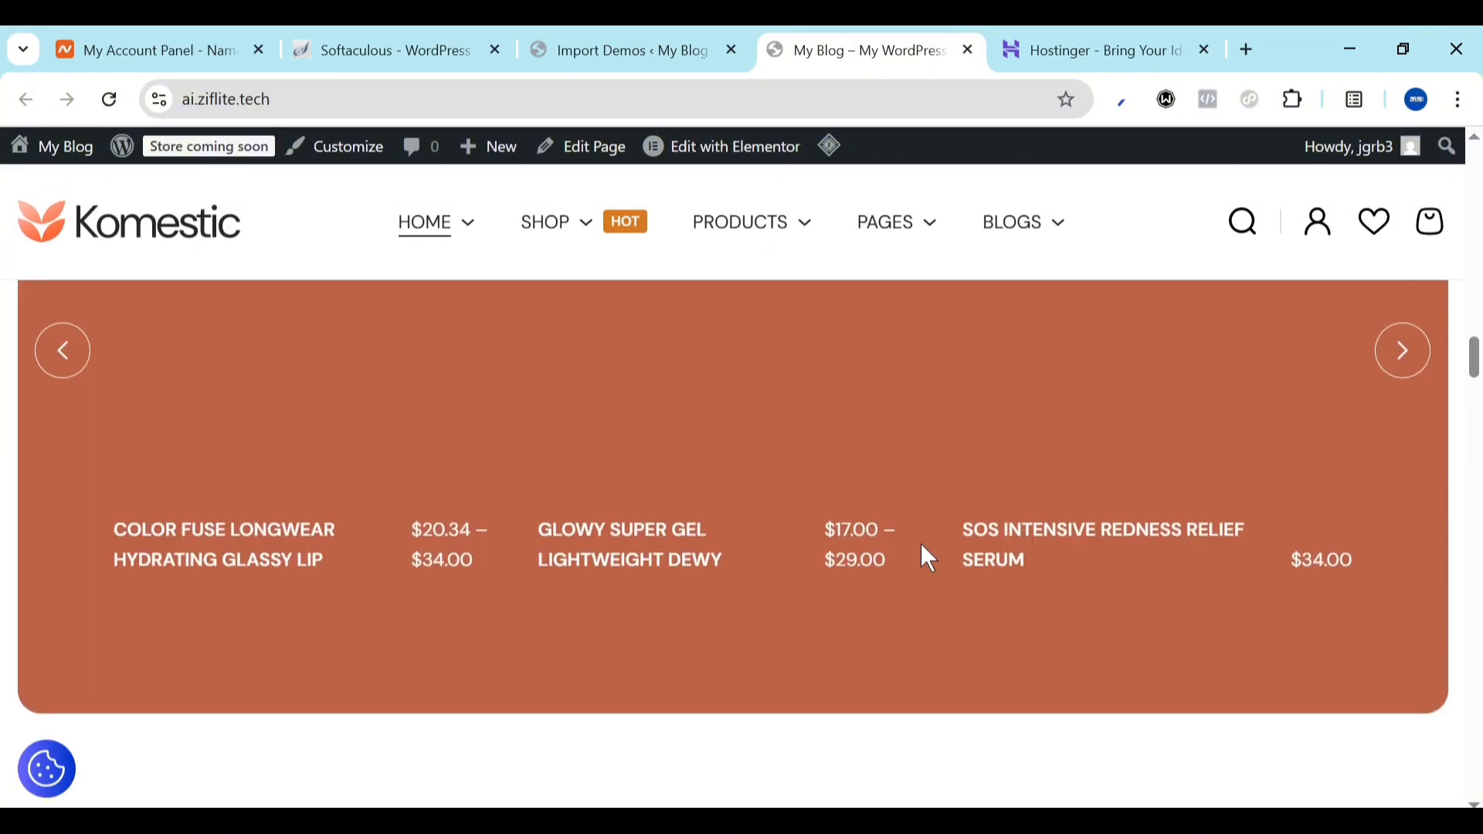
pyautogui.scroll(-10, 682, 523)
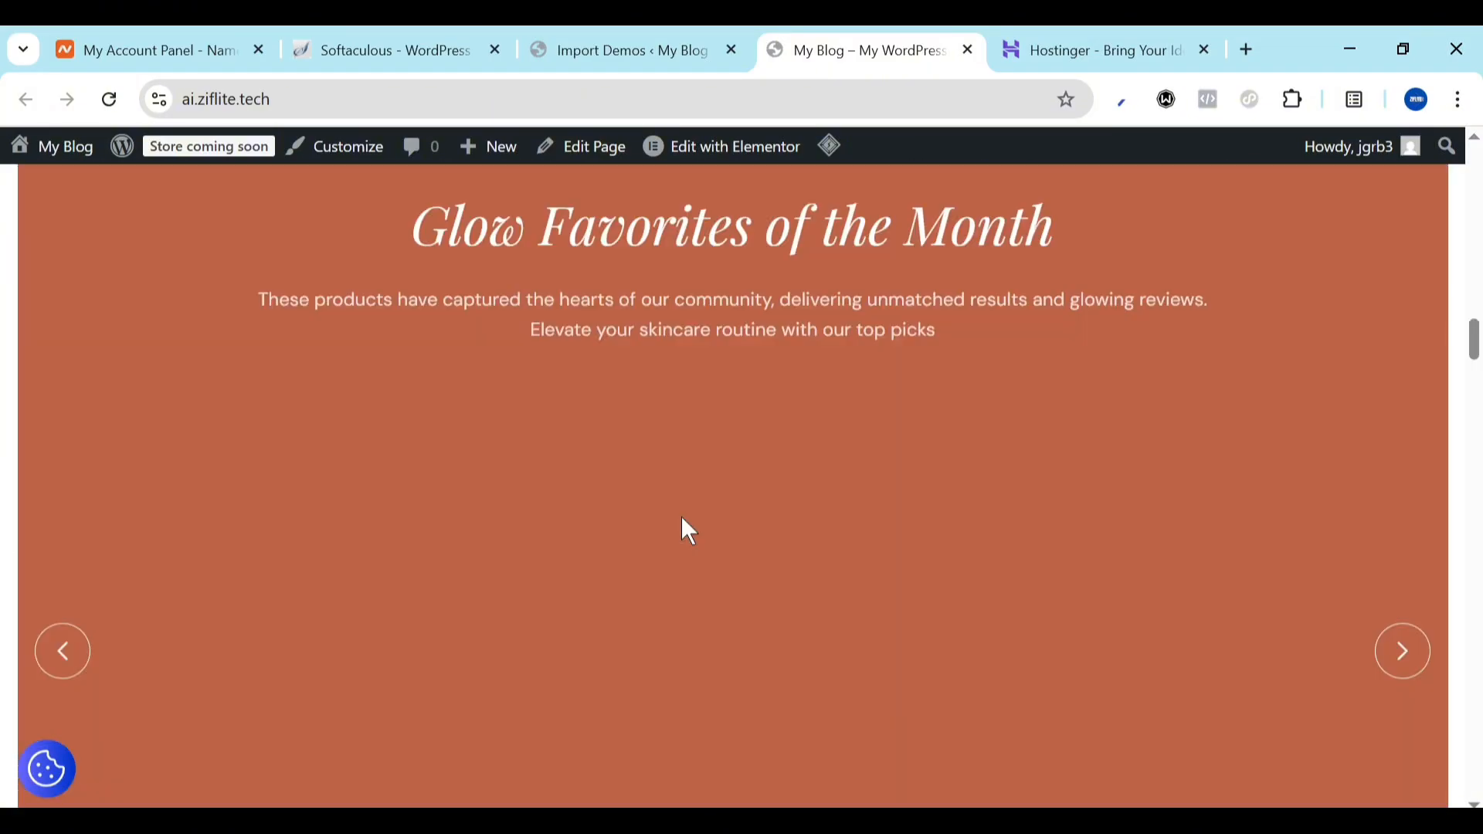
pyautogui.scroll(-6, 690, 531)
pyautogui.scroll(6, 689, 531)
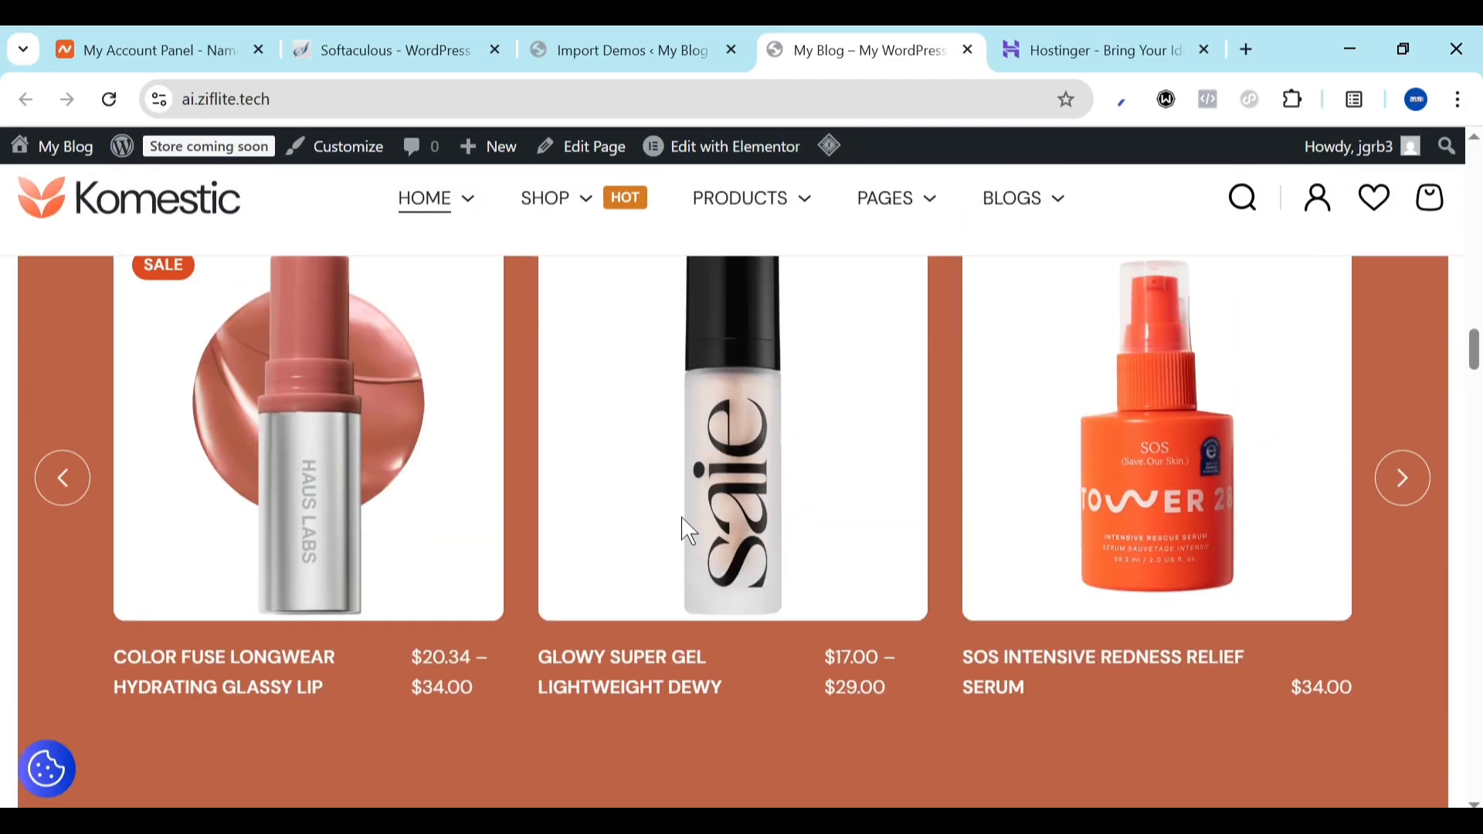
pyautogui.scroll(-8, 689, 531)
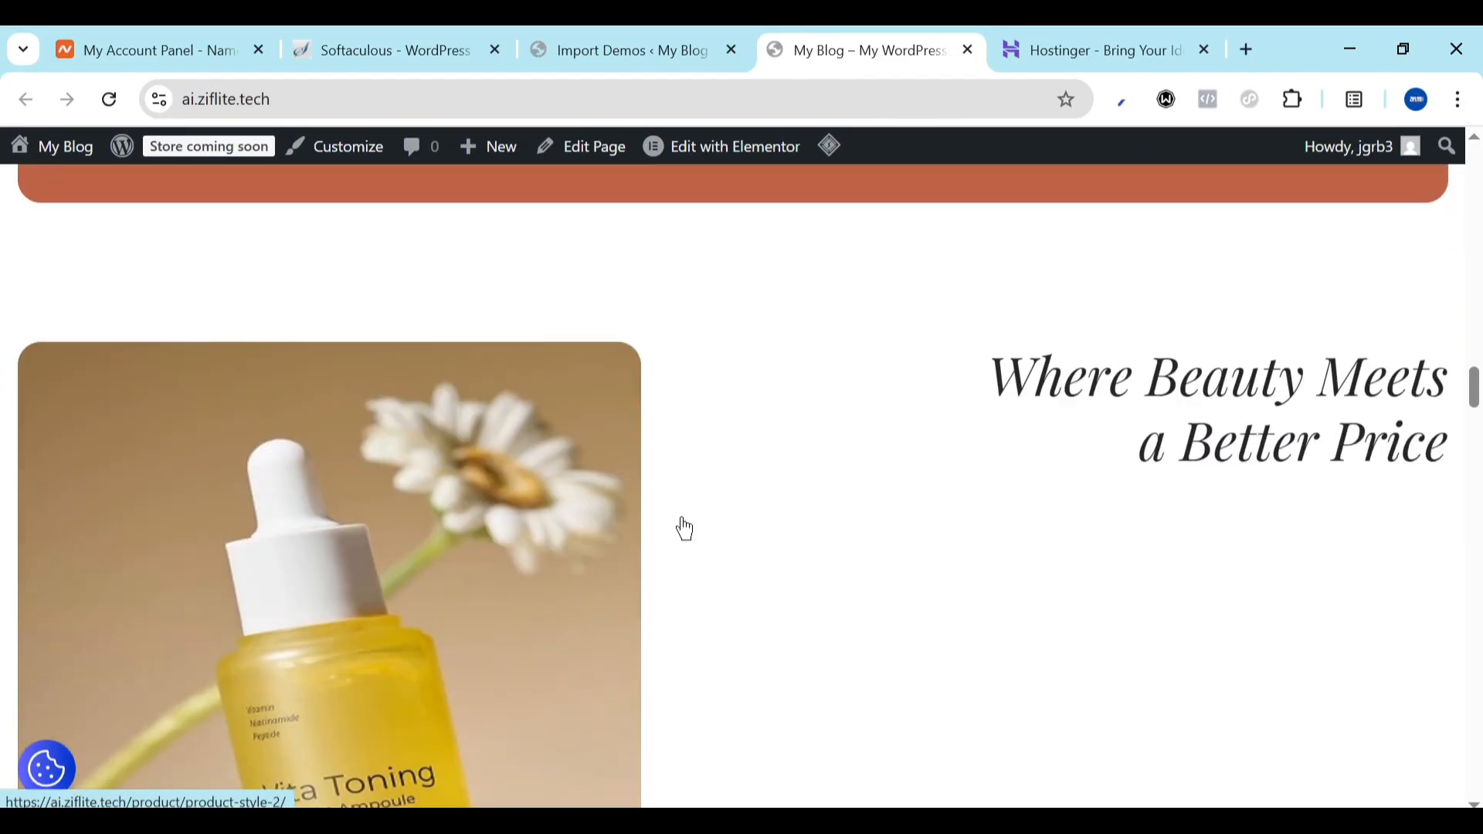
pyautogui.scroll(-10, 685, 529)
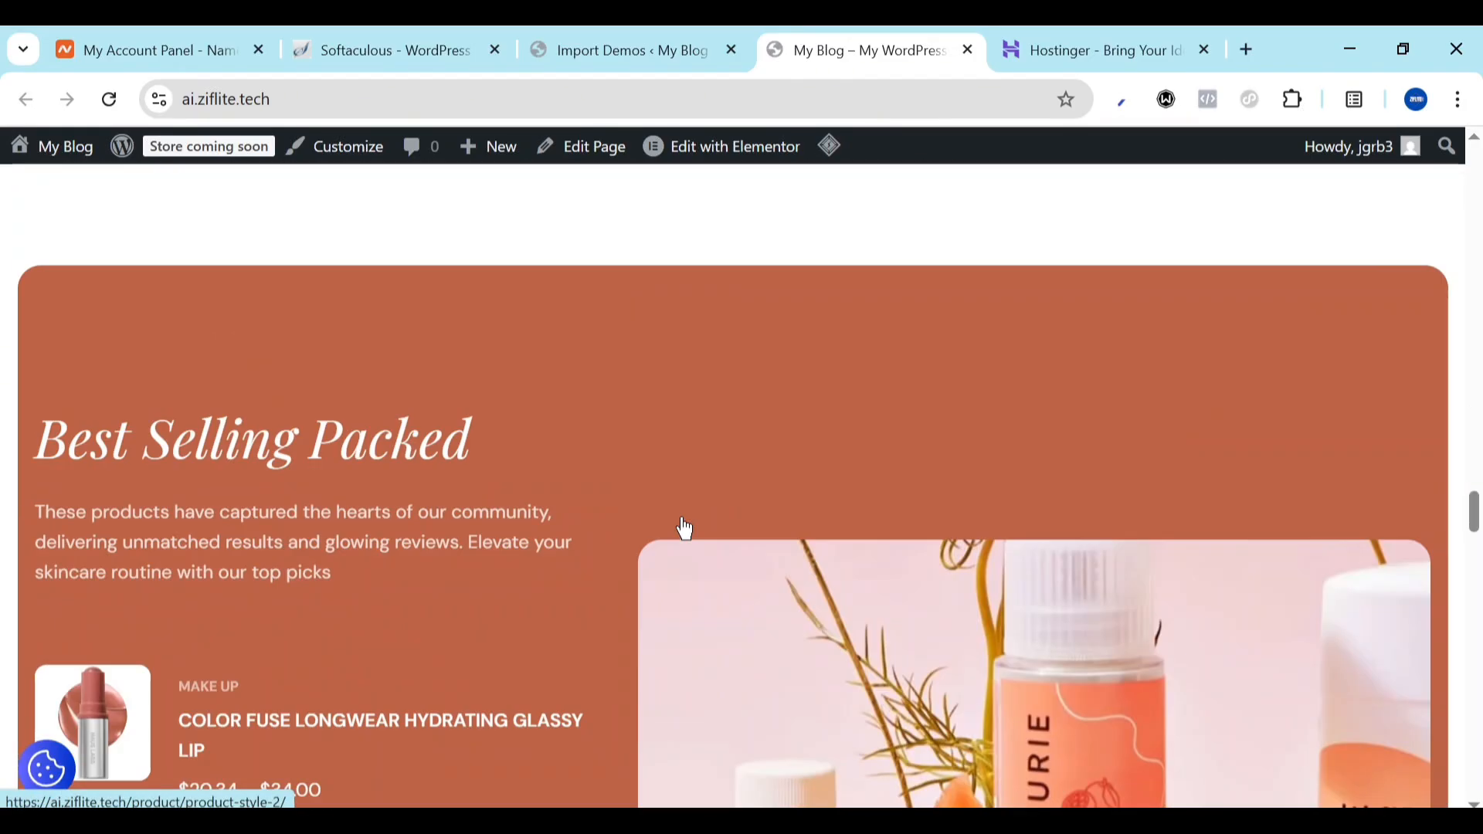
pyautogui.scroll(20, 683, 530)
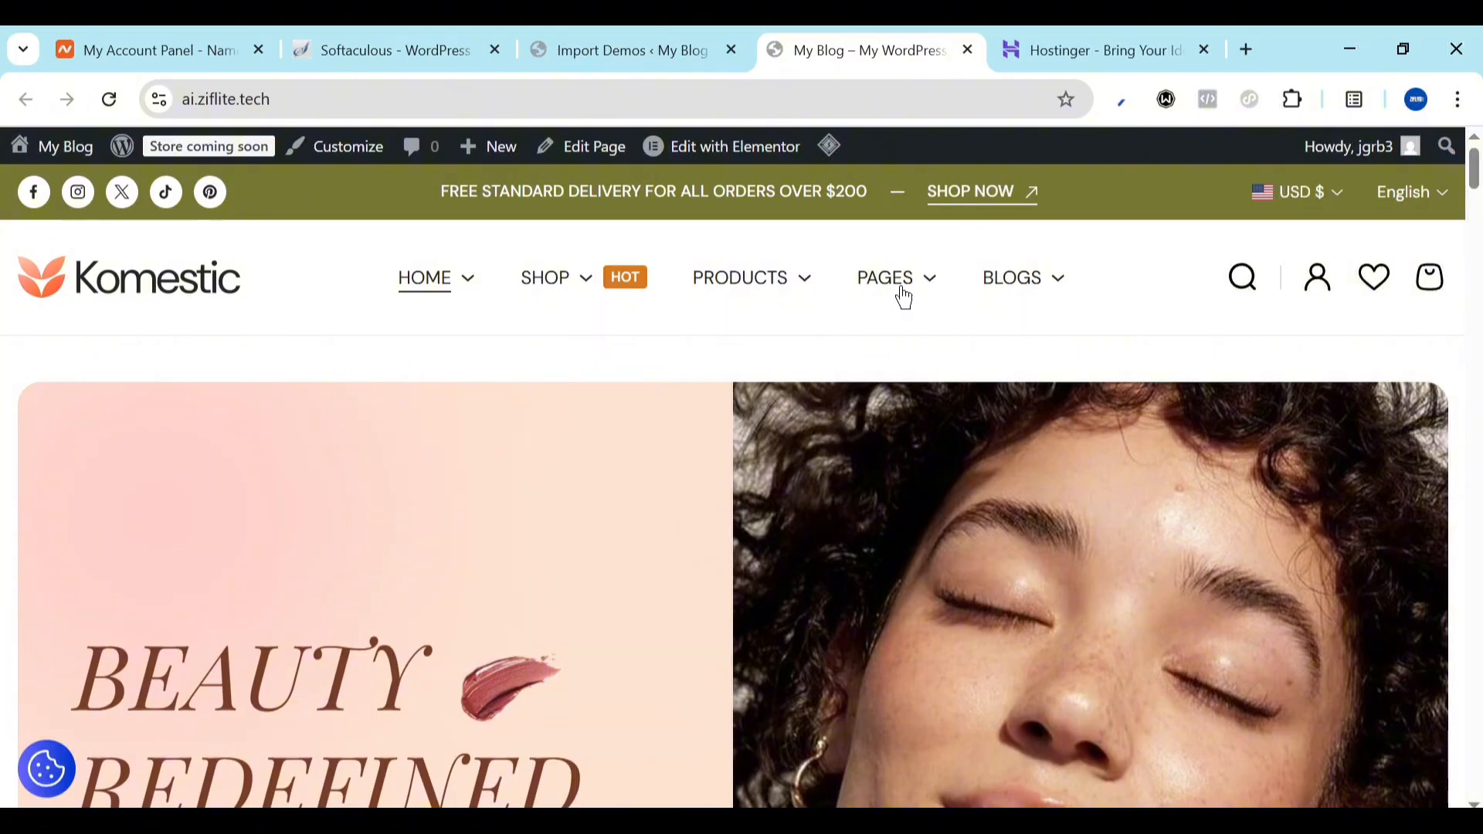
# Check the header navigation and the home page sections from the hero banner to Glow Favorites of the Month
pyautogui.moveTo(904, 291)
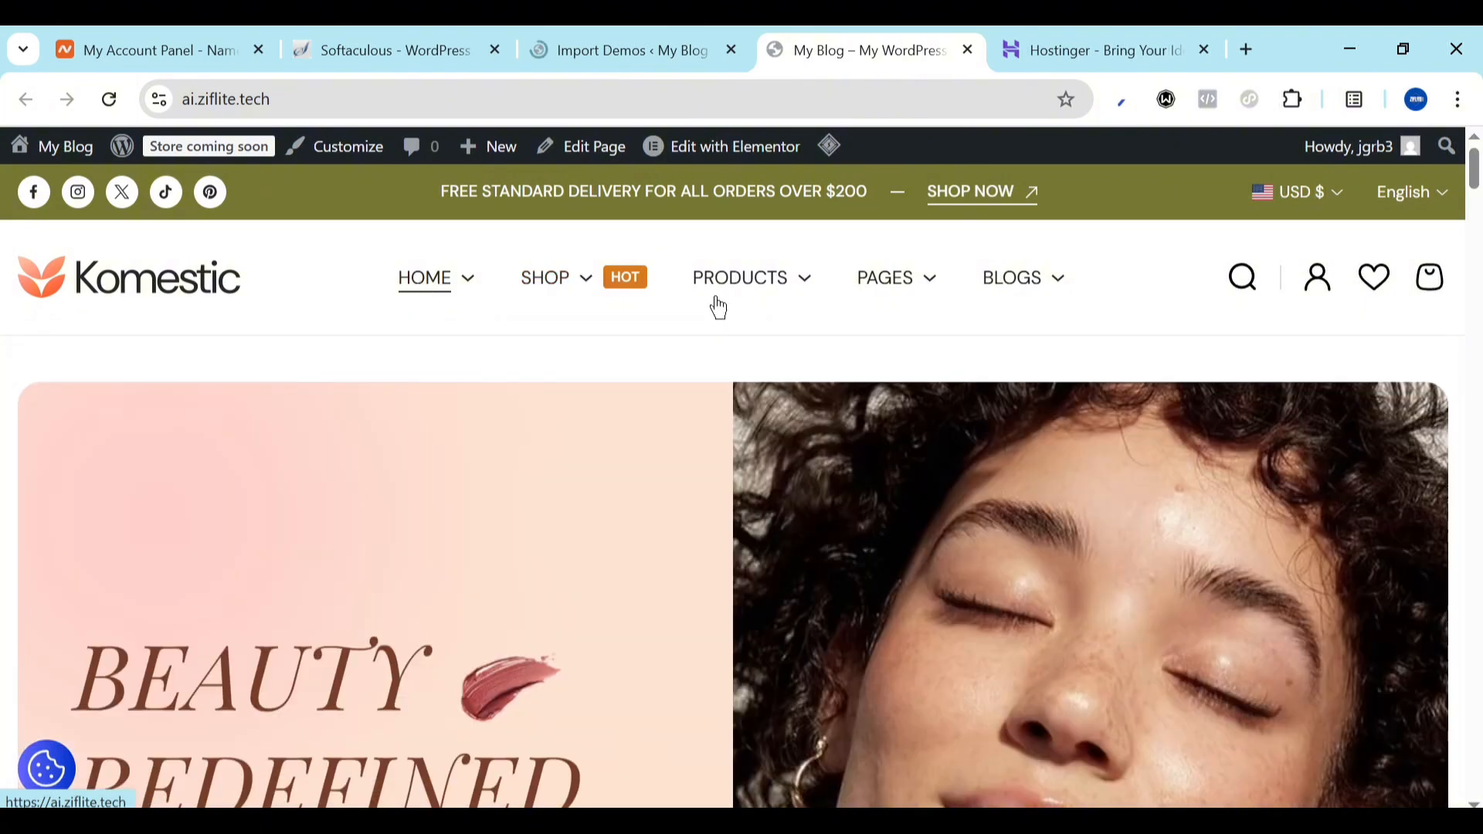
pyautogui.moveTo(718, 308)
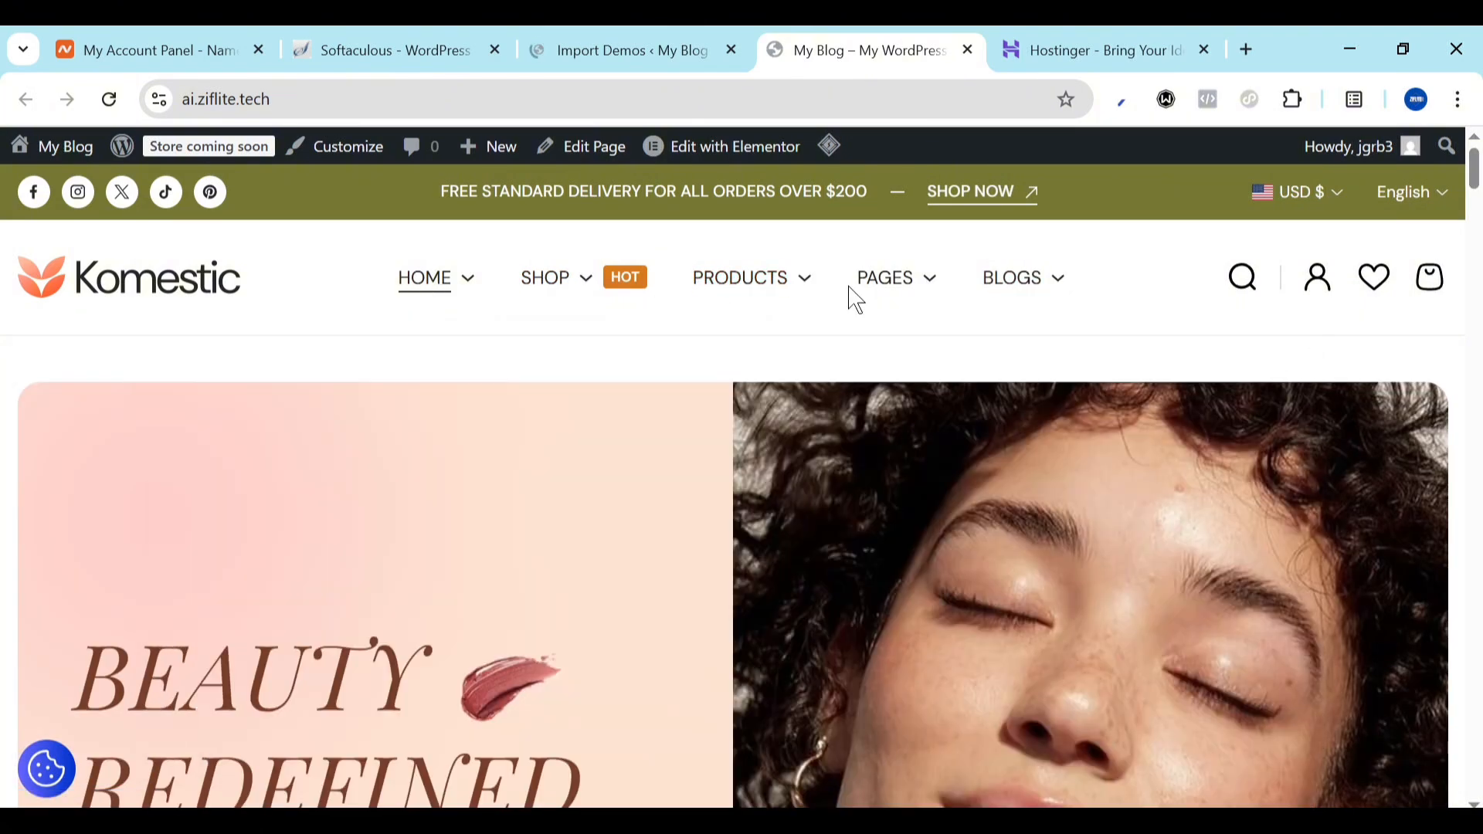
pyautogui.scroll(-8, 642, 636)
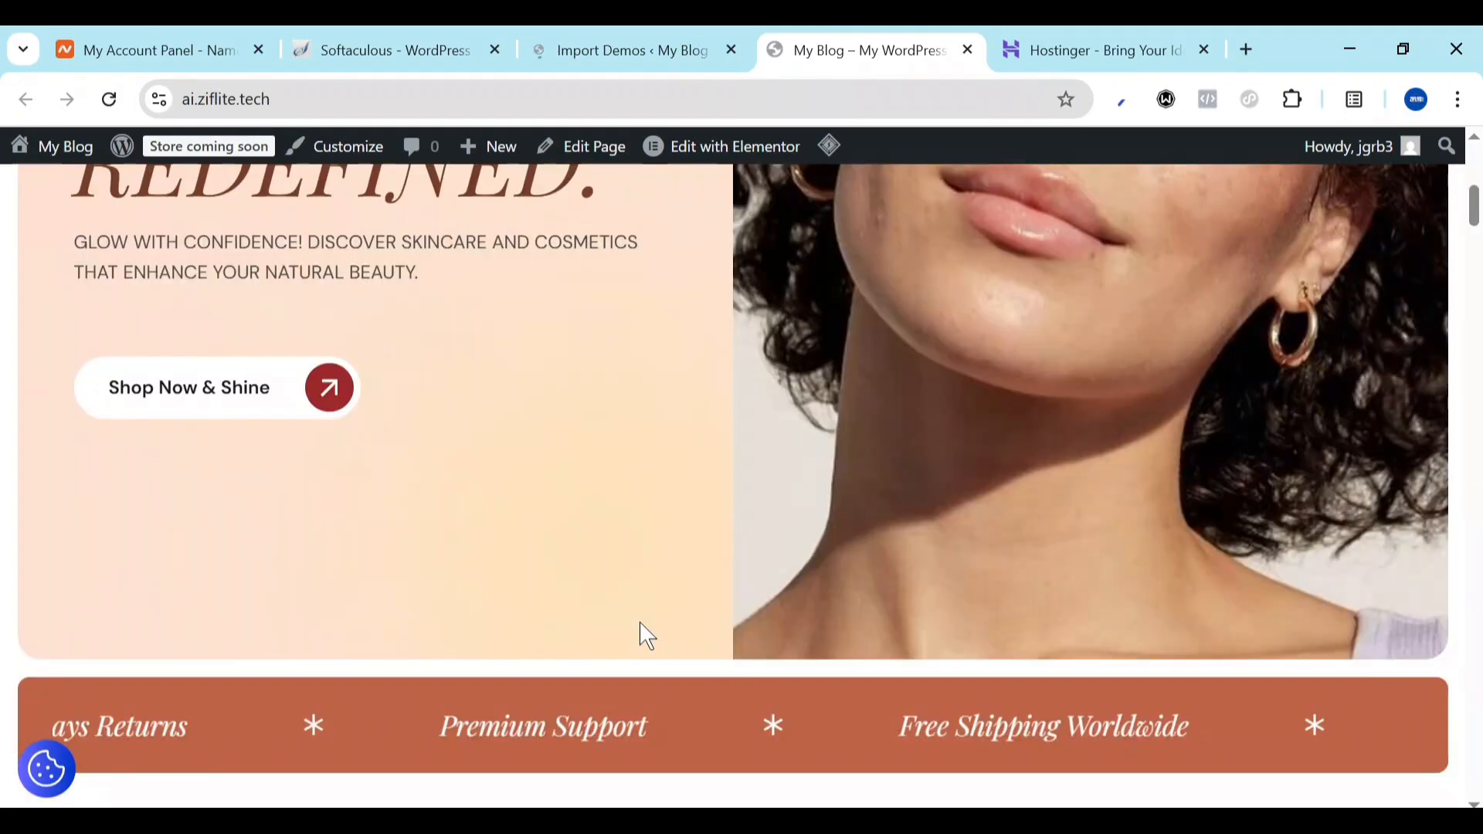
pyautogui.scroll(-5, 647, 635)
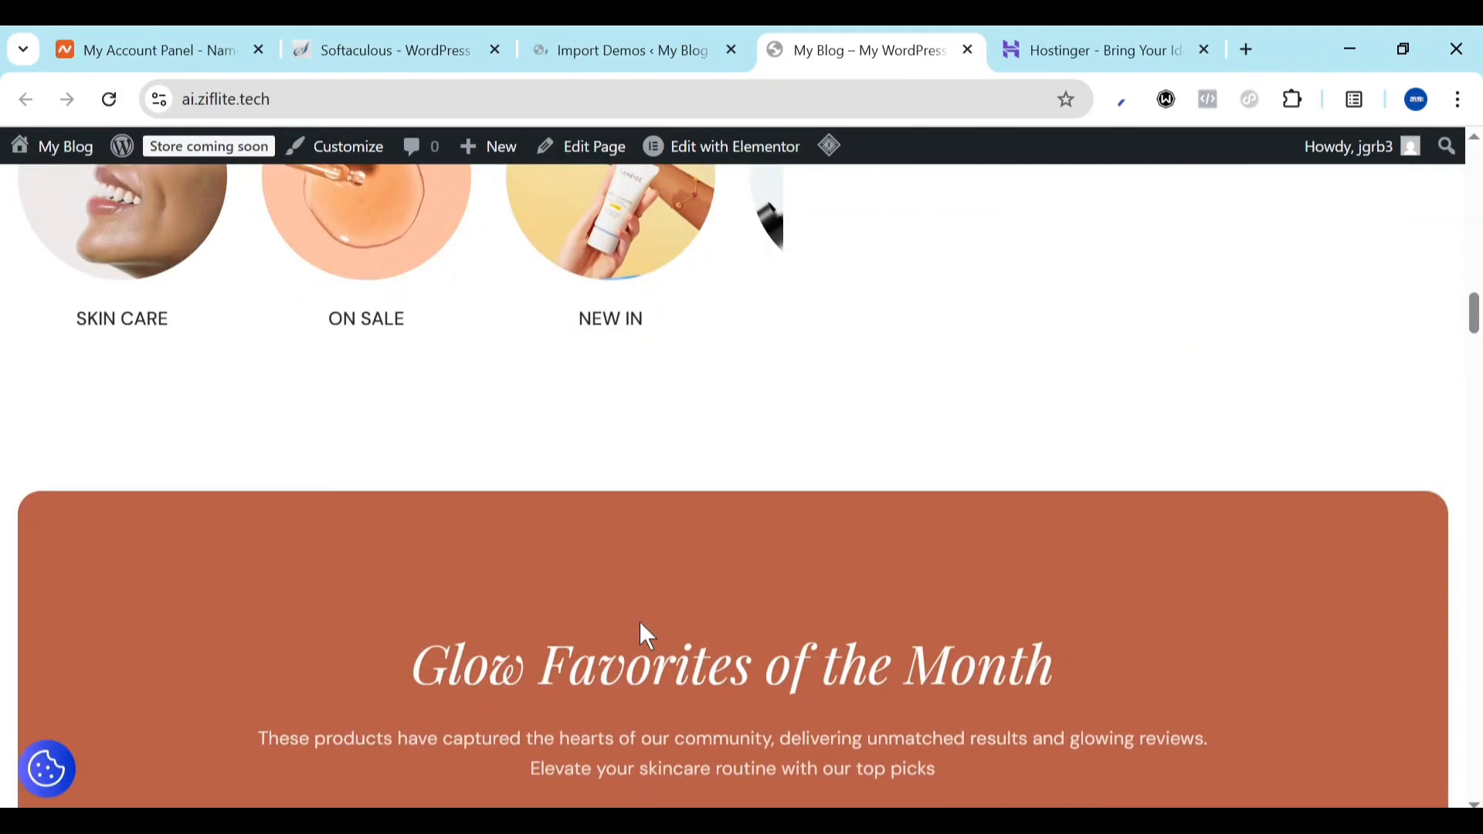
pyautogui.scroll(-6, 647, 635)
pyautogui.press('Home')
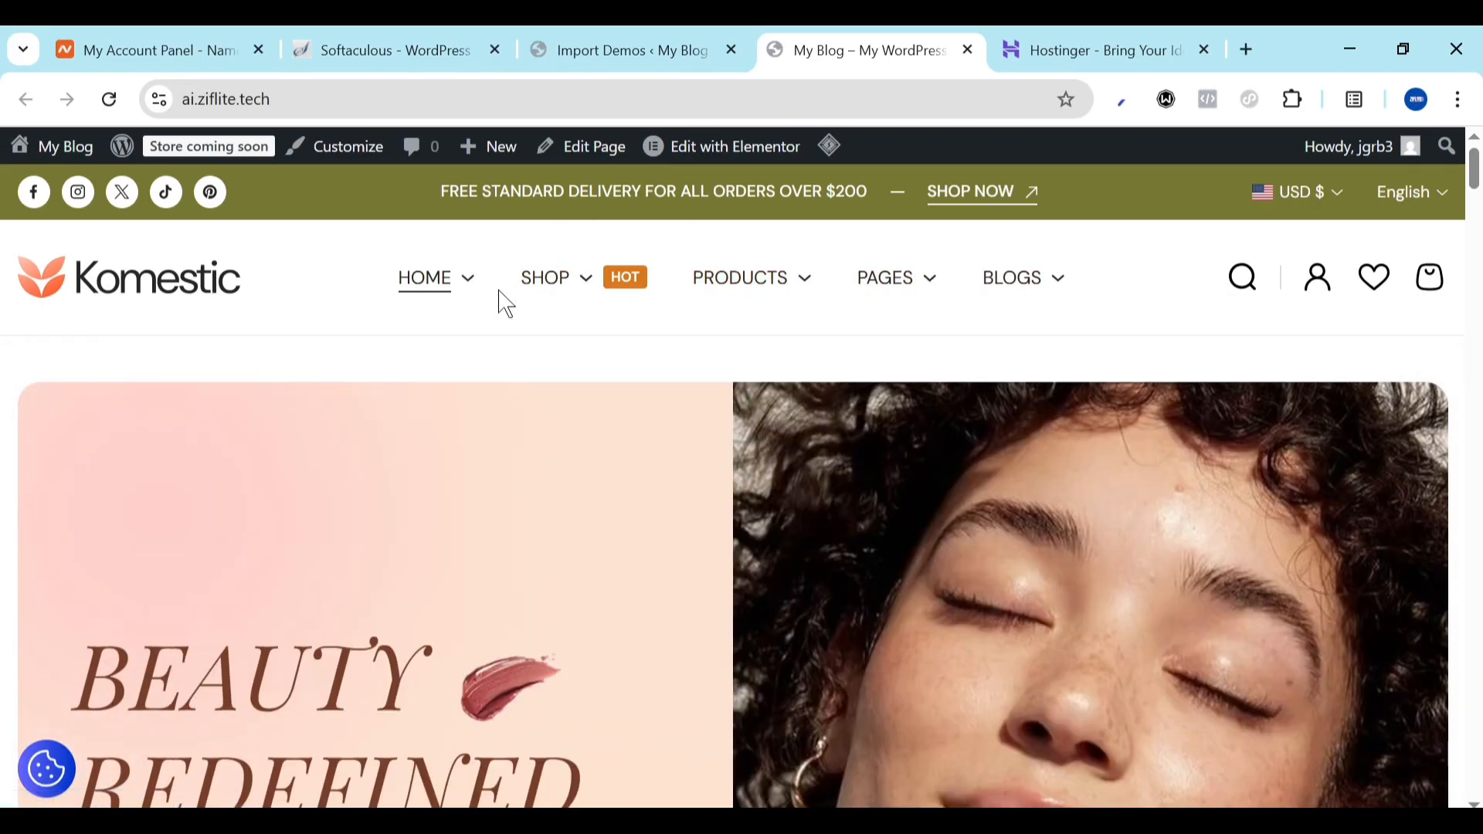
# Return to the WordPress admin, go to the Menus page under Appearance and inspect the structure of Blogs Sub Menu
pyautogui.click(628, 40)
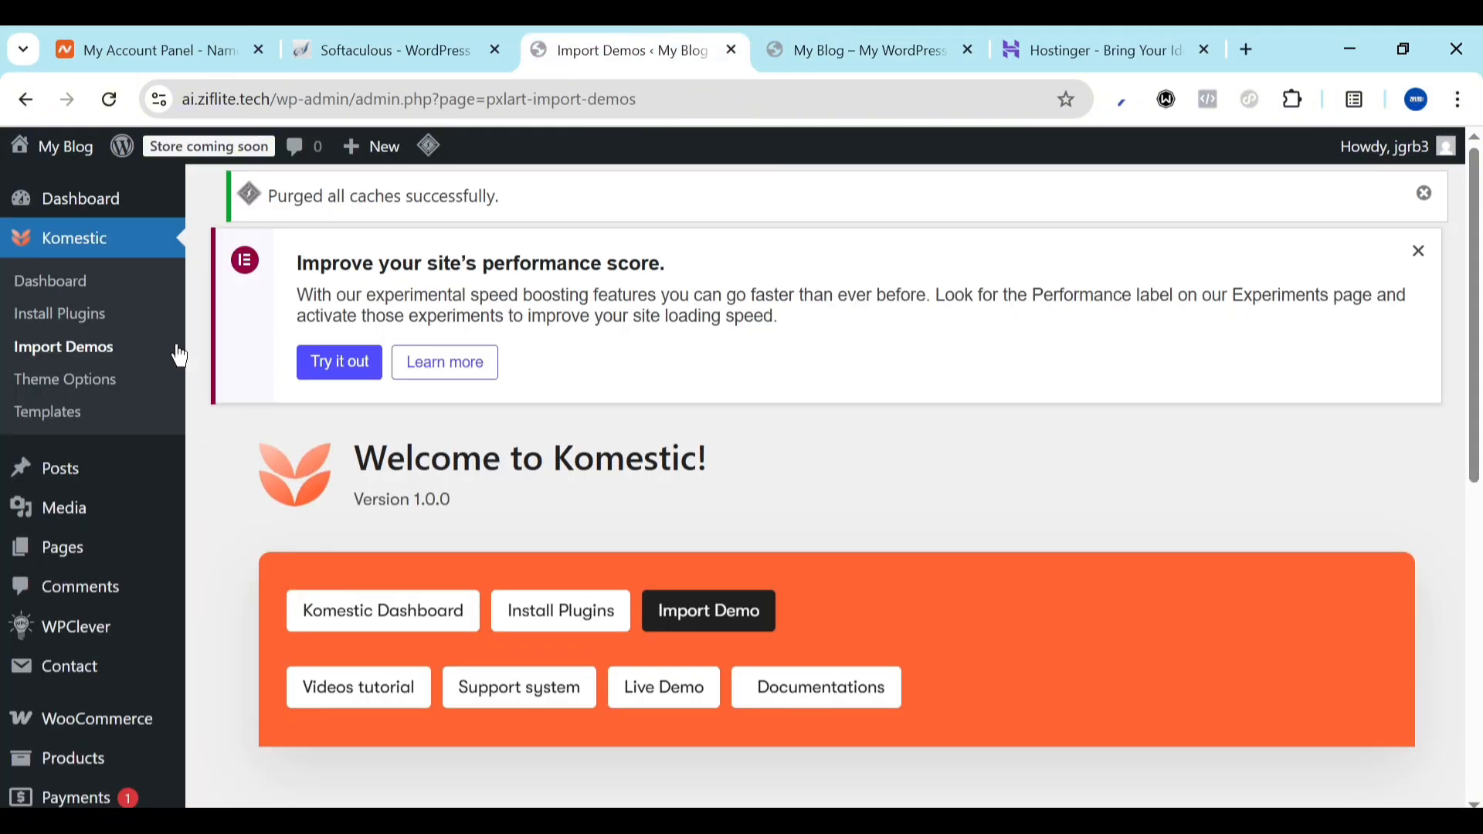
pyautogui.scroll(-8, 20, 642)
pyautogui.moveTo(111, 412)
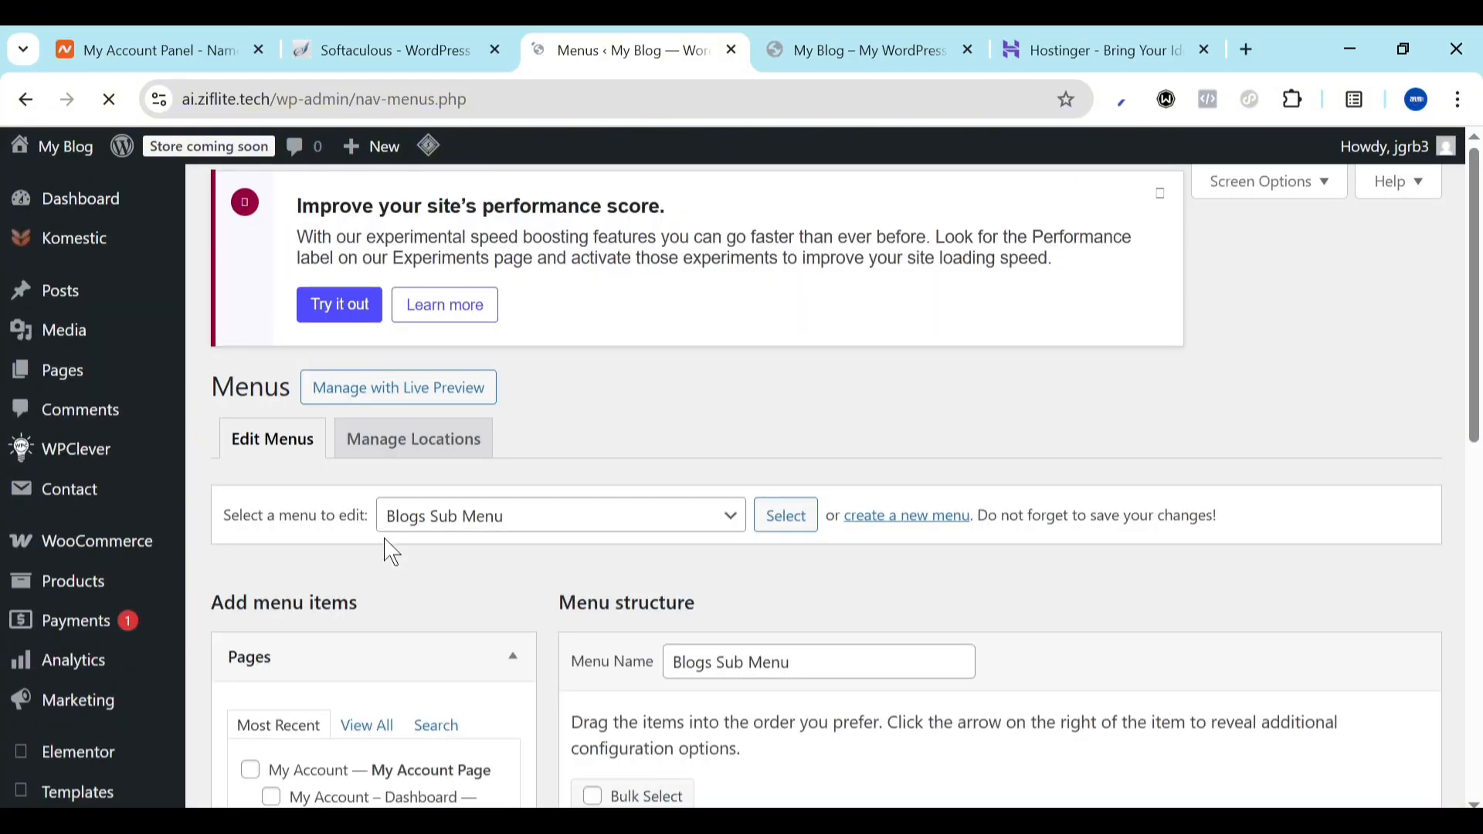
pyautogui.scroll(-6, 390, 549)
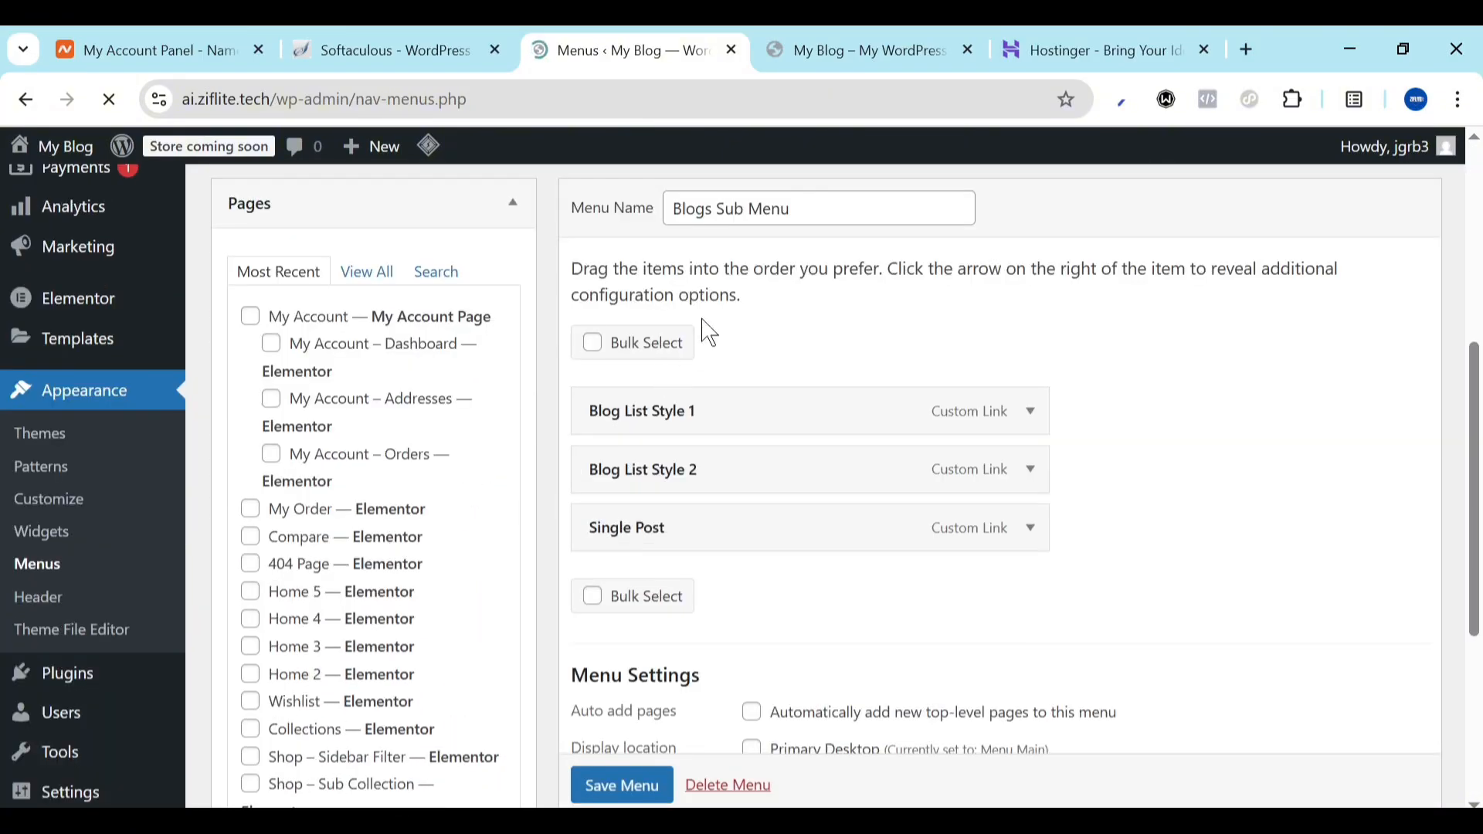
pyautogui.scroll(3, 652, 394)
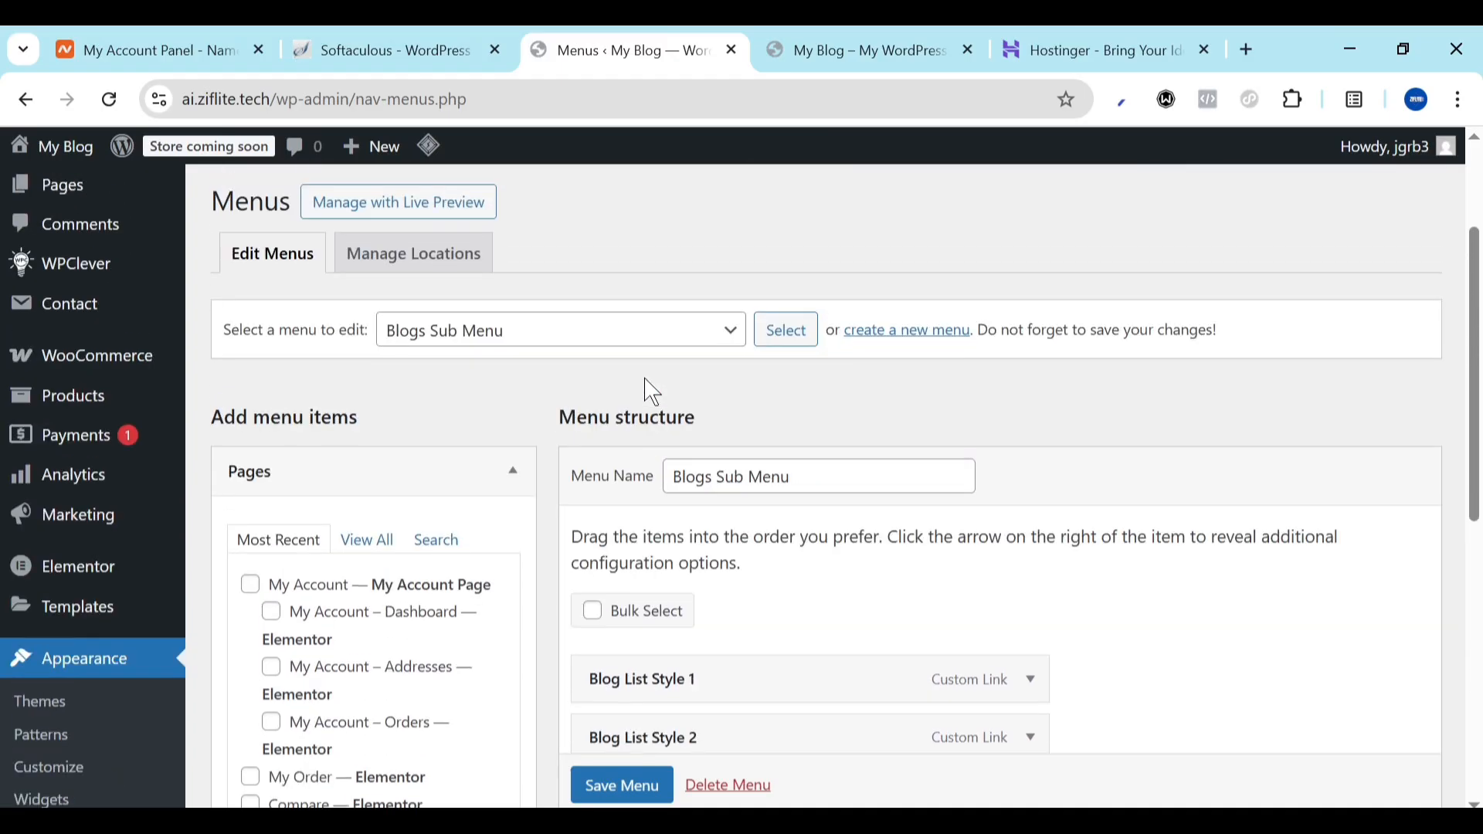
# Go back to the store's front page and check the Products mega menu and the sections down to Featured Collection
pyautogui.click(819, 40)
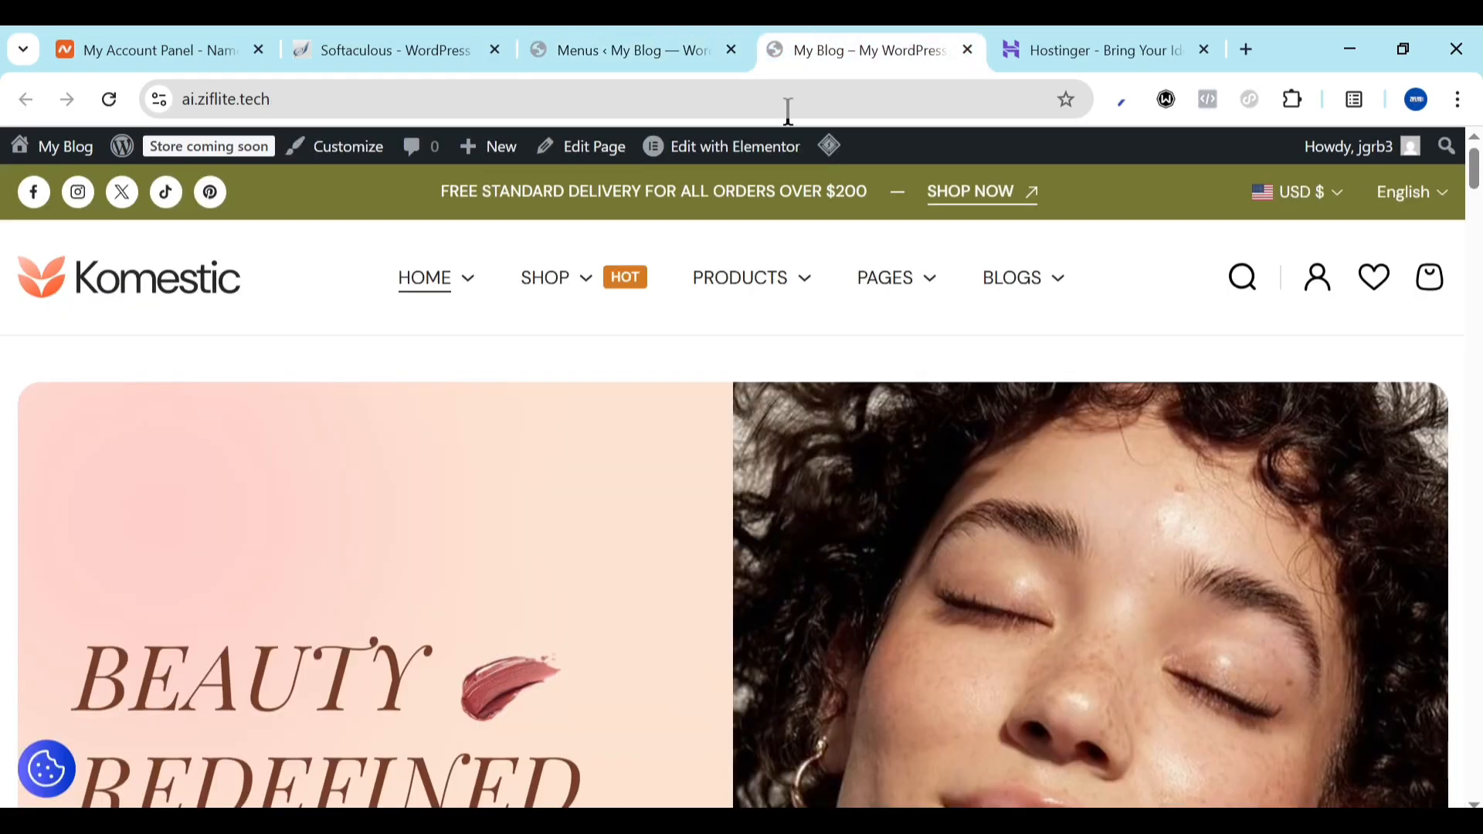
pyautogui.moveTo(762, 299)
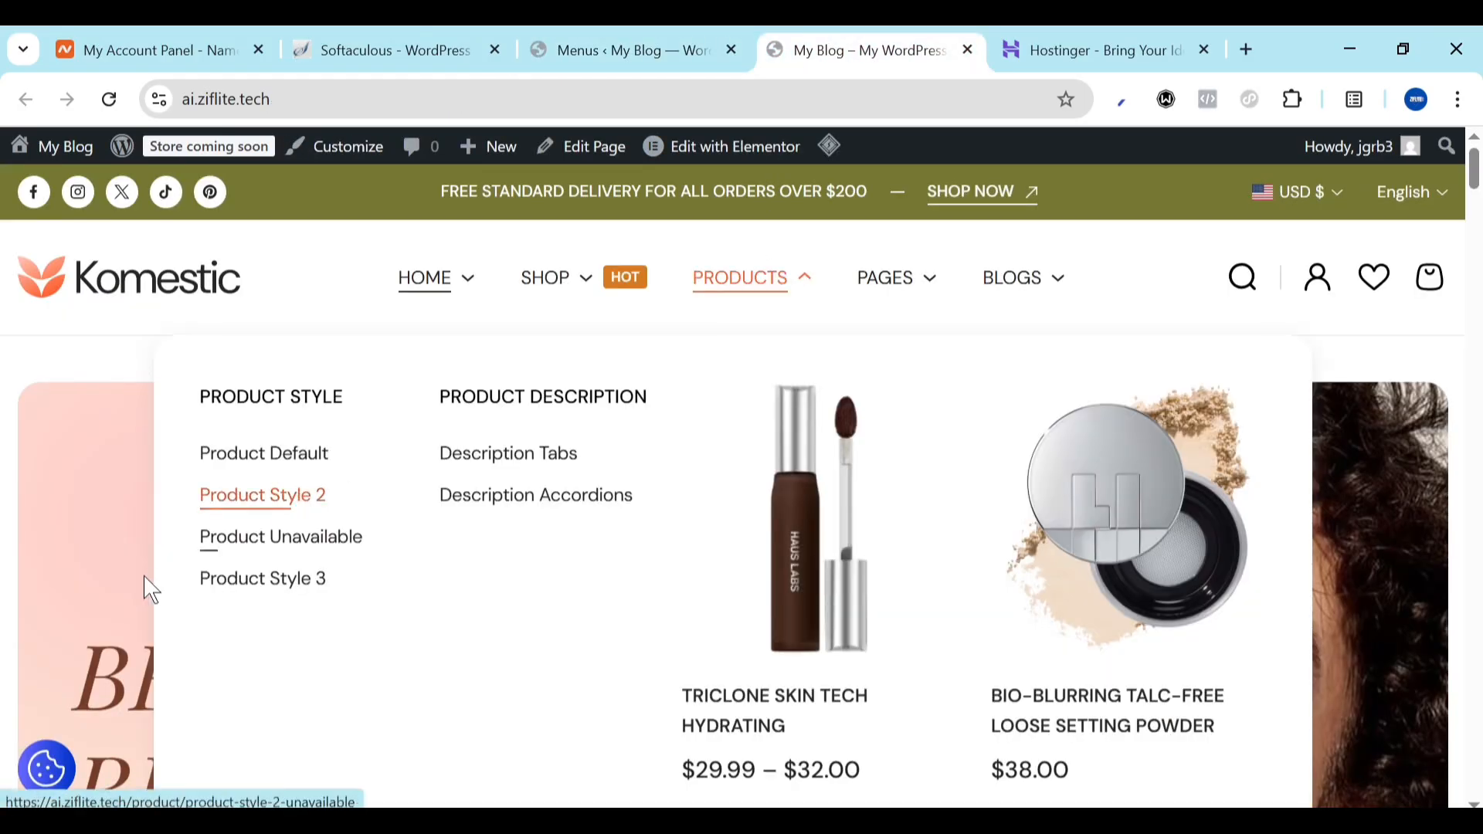
pyautogui.scroll(-6, 147, 589)
pyautogui.scroll(-8, 151, 590)
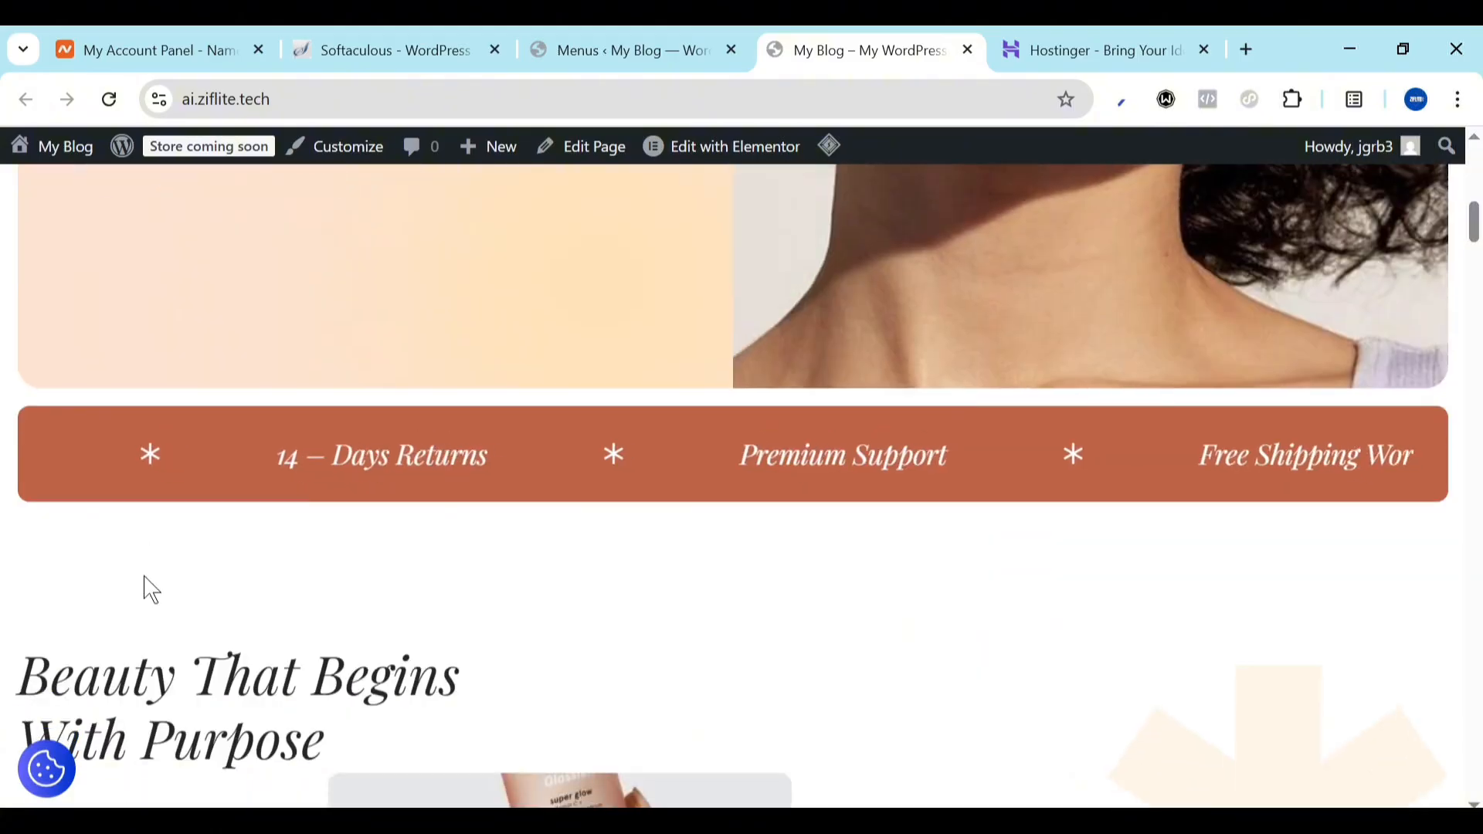
pyautogui.scroll(-2, 151, 589)
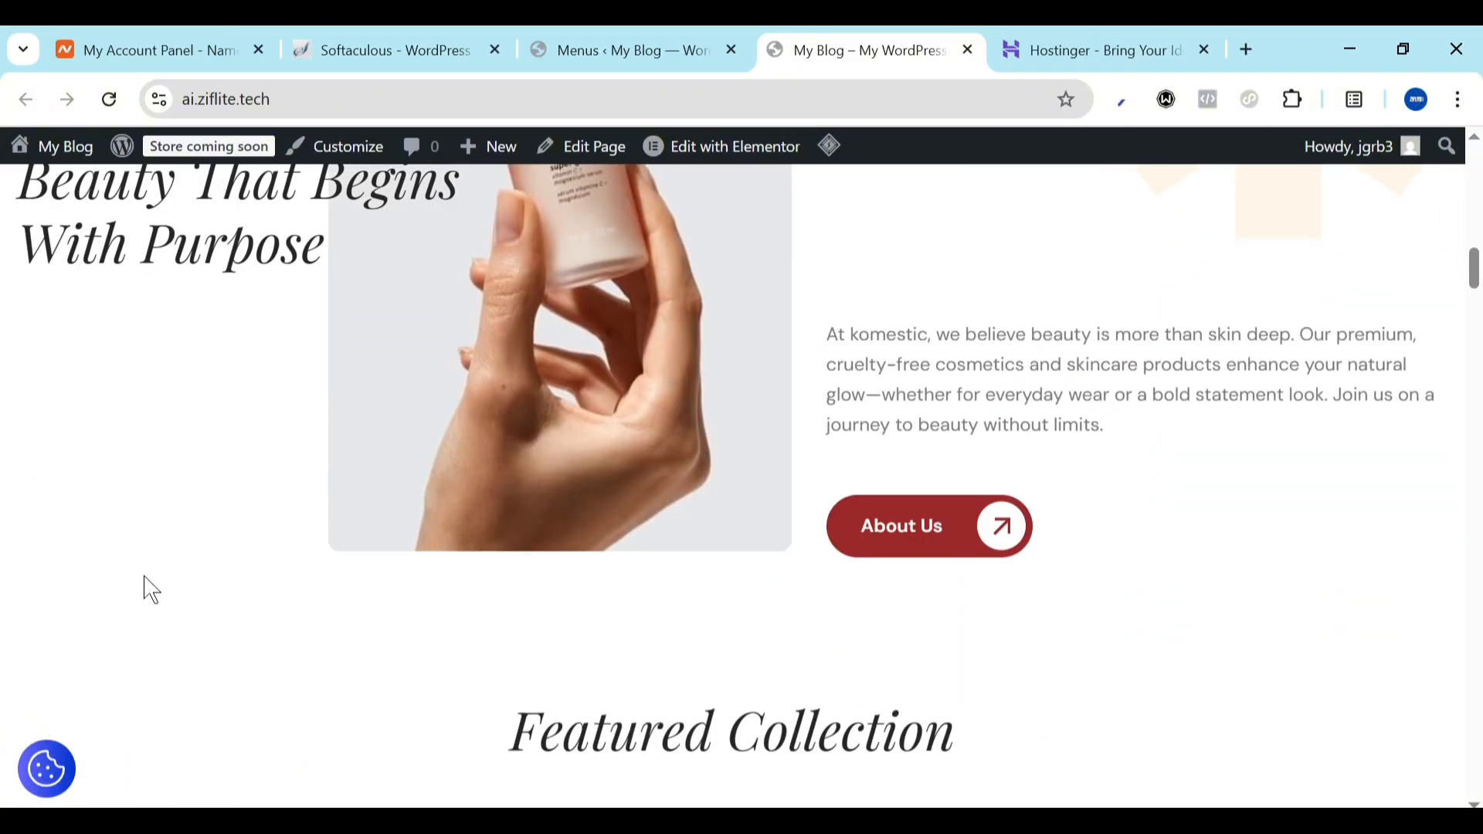
pyautogui.scroll(16, 150, 589)
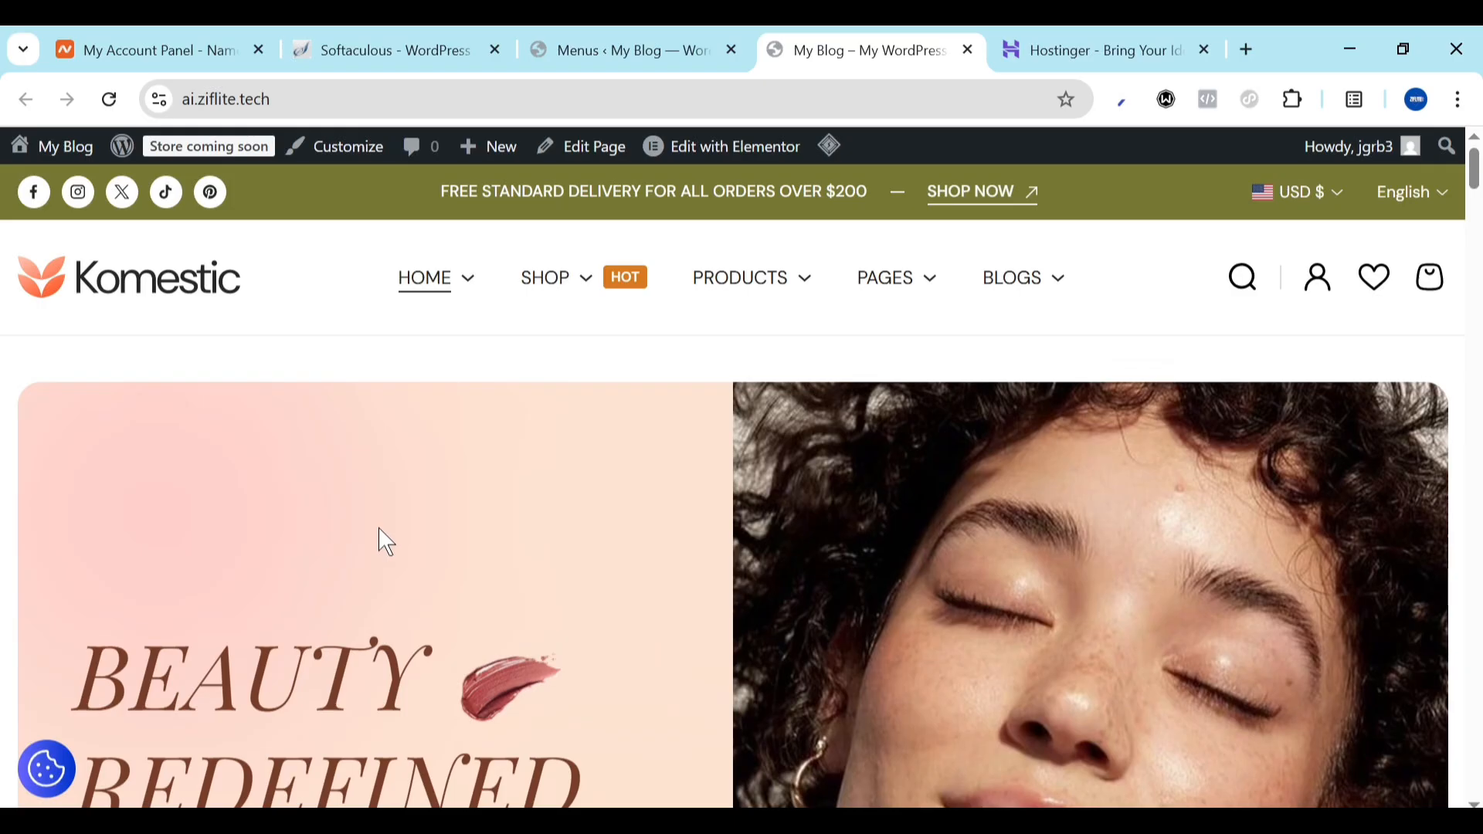
# View the five homepage layouts offered under Home and open the preview of Homepage 3
pyautogui.moveTo(440, 292)
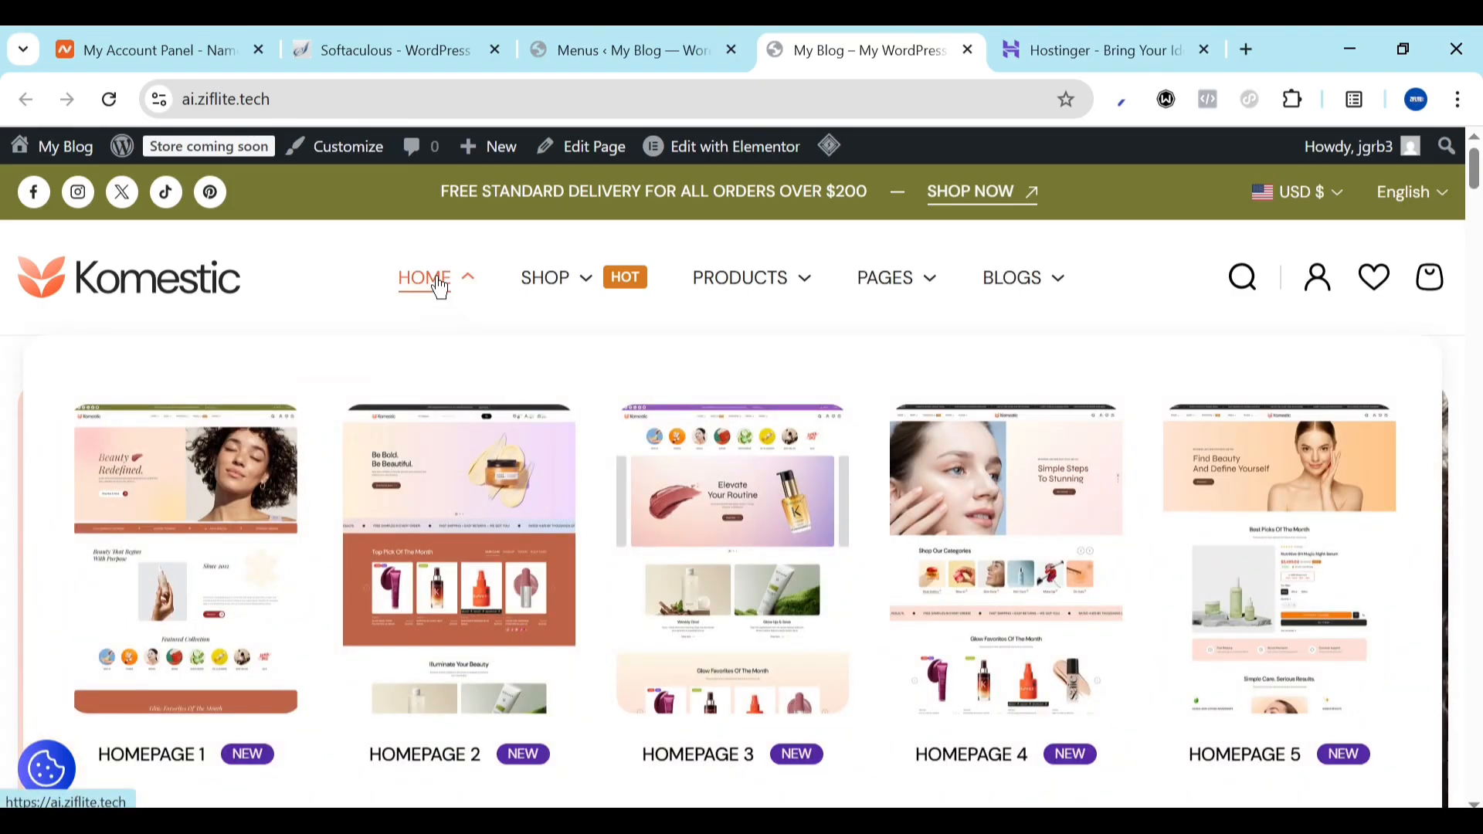
pyautogui.scroll(-3, 497, 582)
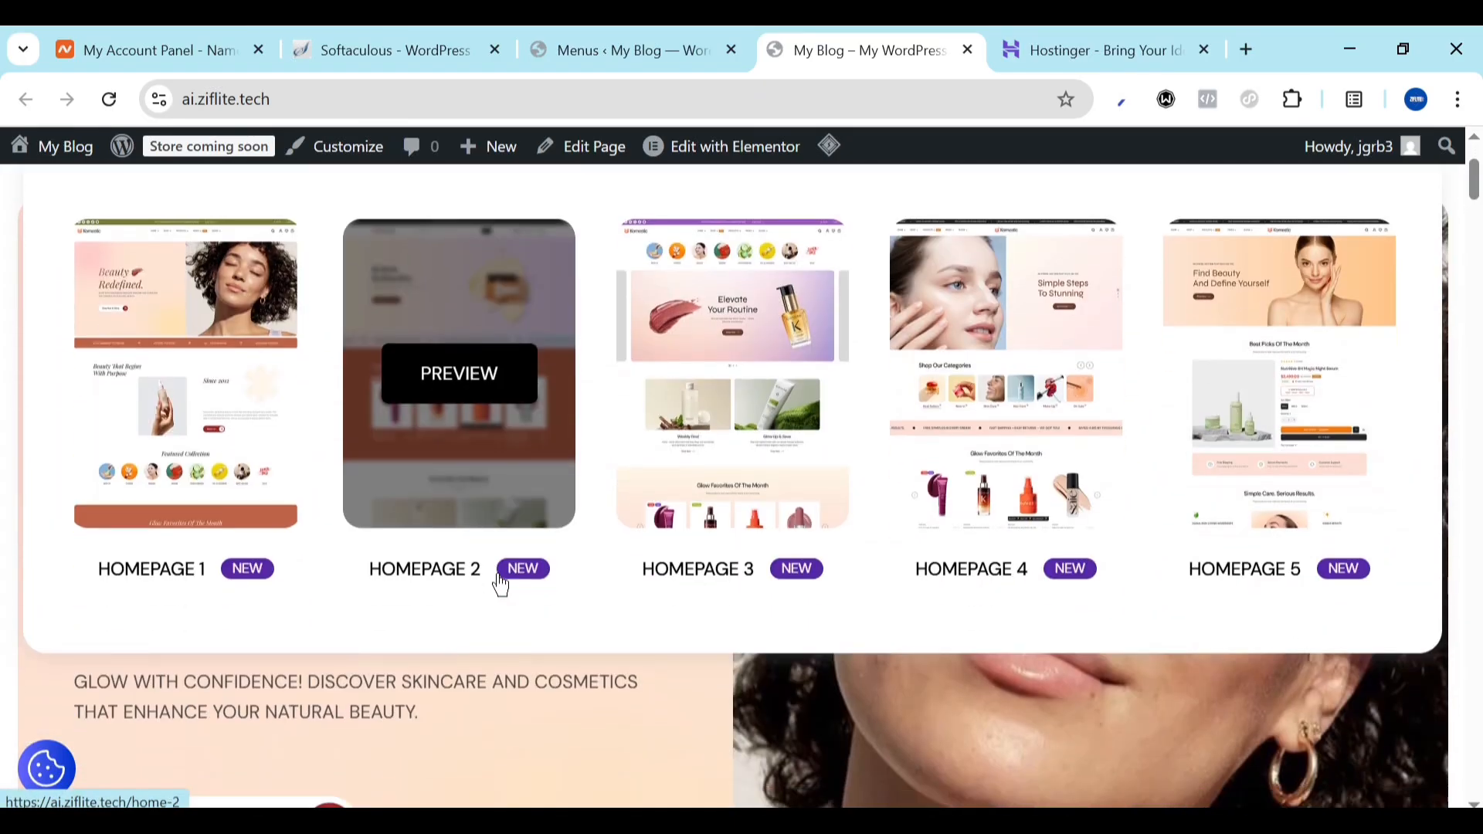
pyautogui.scroll(3, 498, 595)
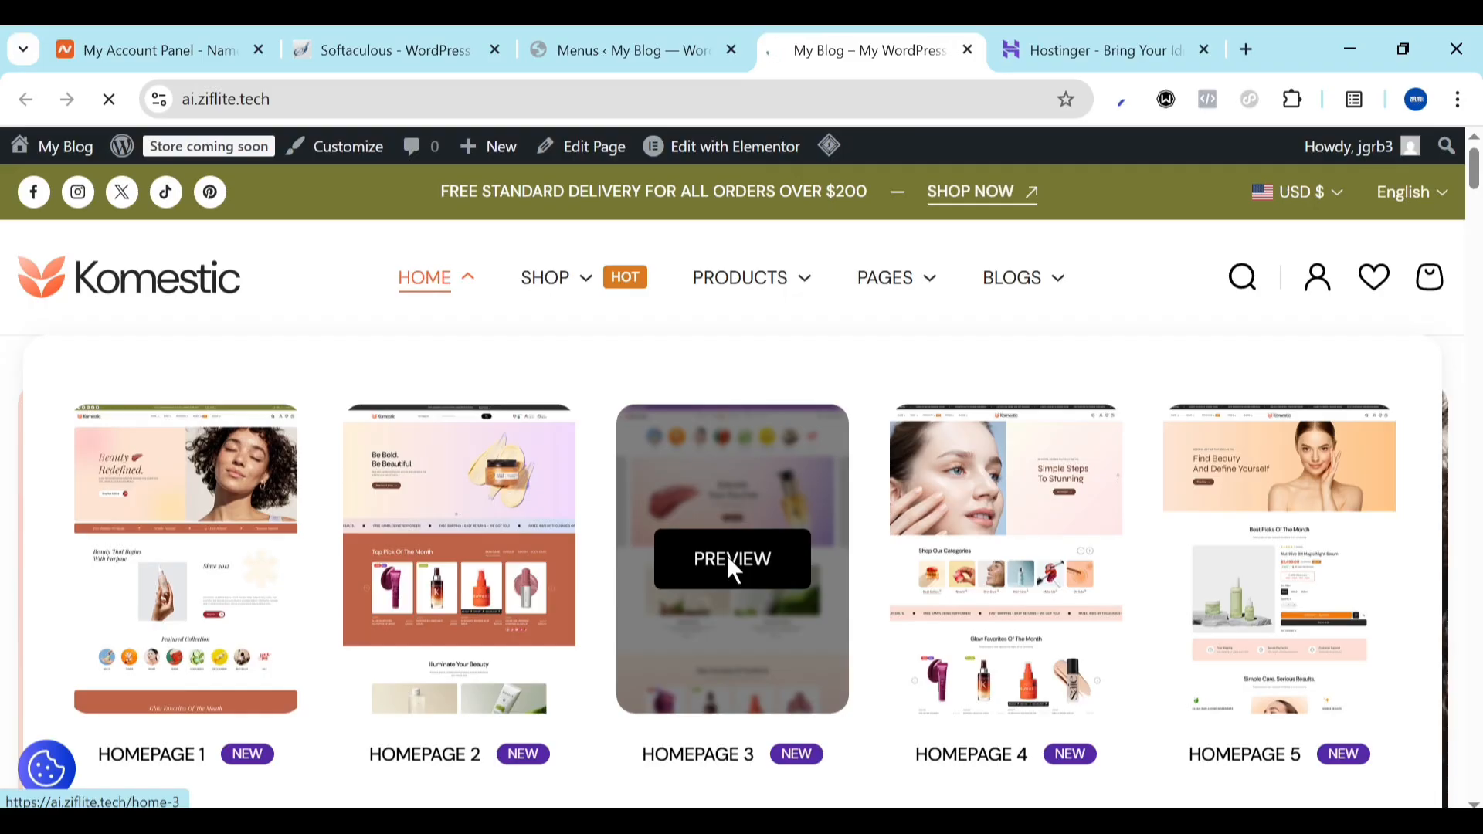
# Examine the Home 3 page from the category circles through the deals and product carousel to Results In 1 Week!
pyautogui.scroll(-5, 734, 658)
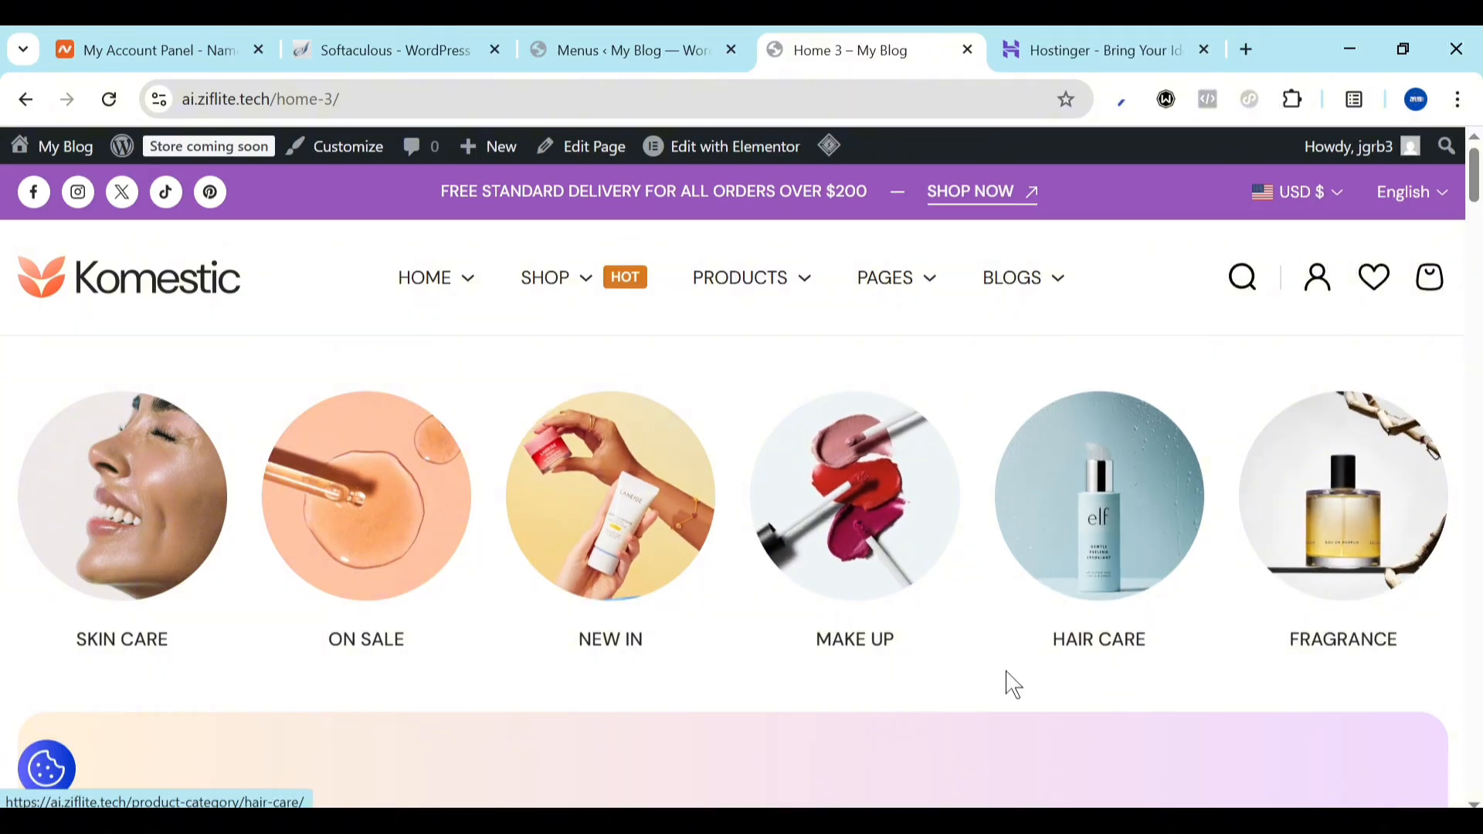
pyautogui.scroll(-10, 1012, 683)
pyautogui.scroll(-15, 1013, 685)
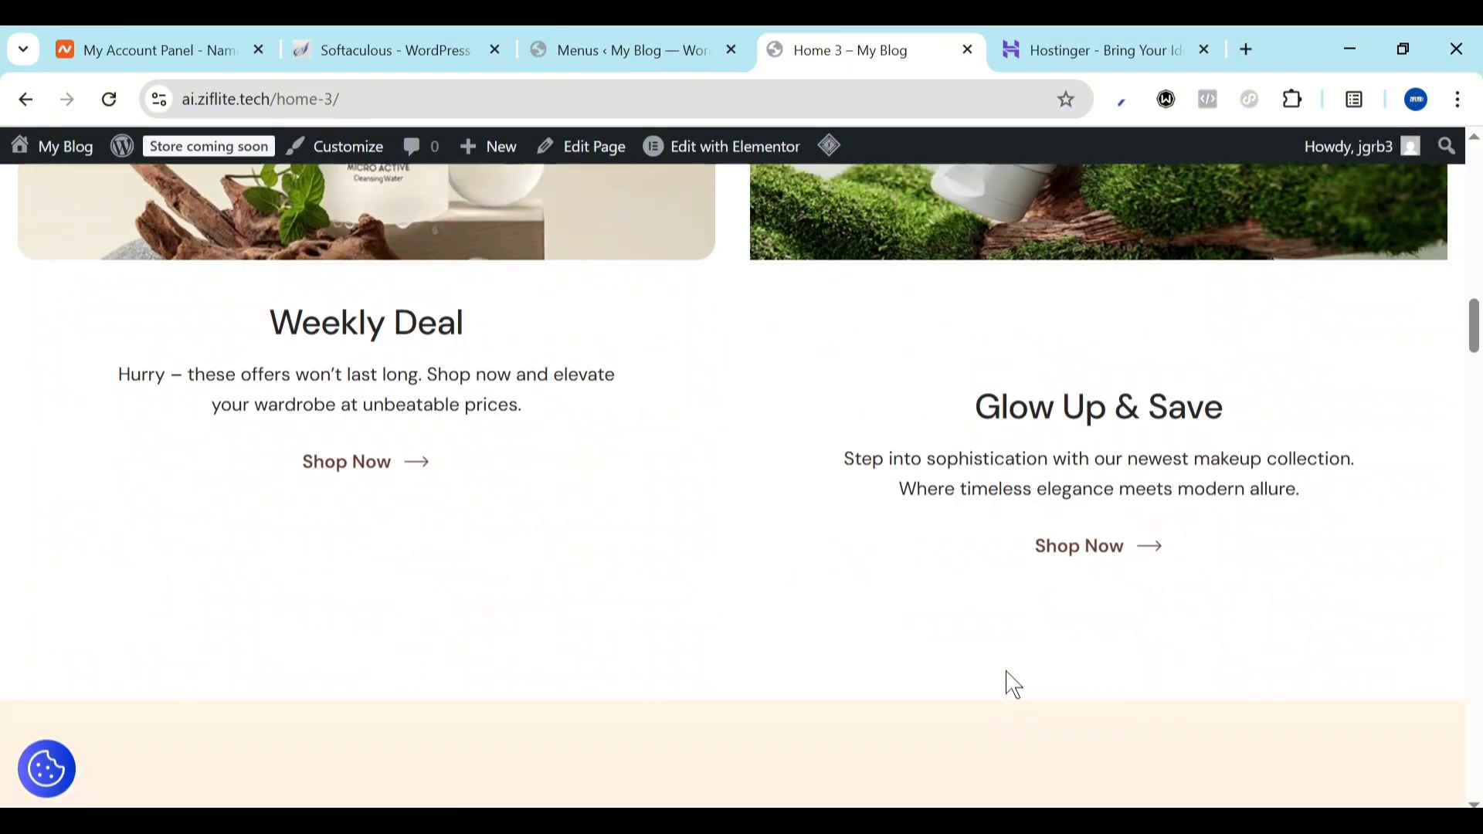
pyautogui.scroll(-8, 1013, 685)
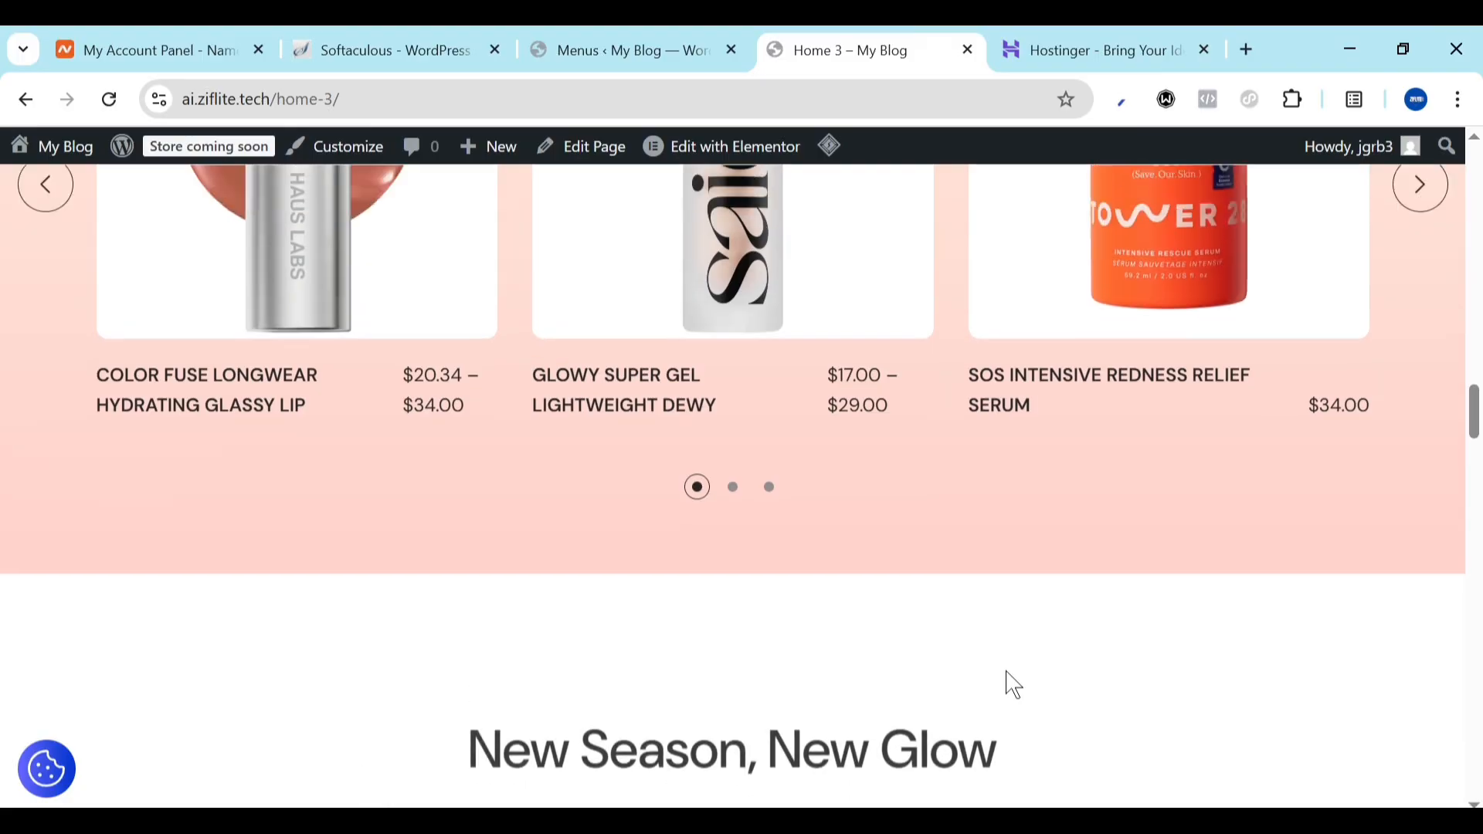
pyautogui.scroll(5, 1013, 685)
pyautogui.scroll(-7, 1013, 685)
pyautogui.scroll(-10, 1013, 685)
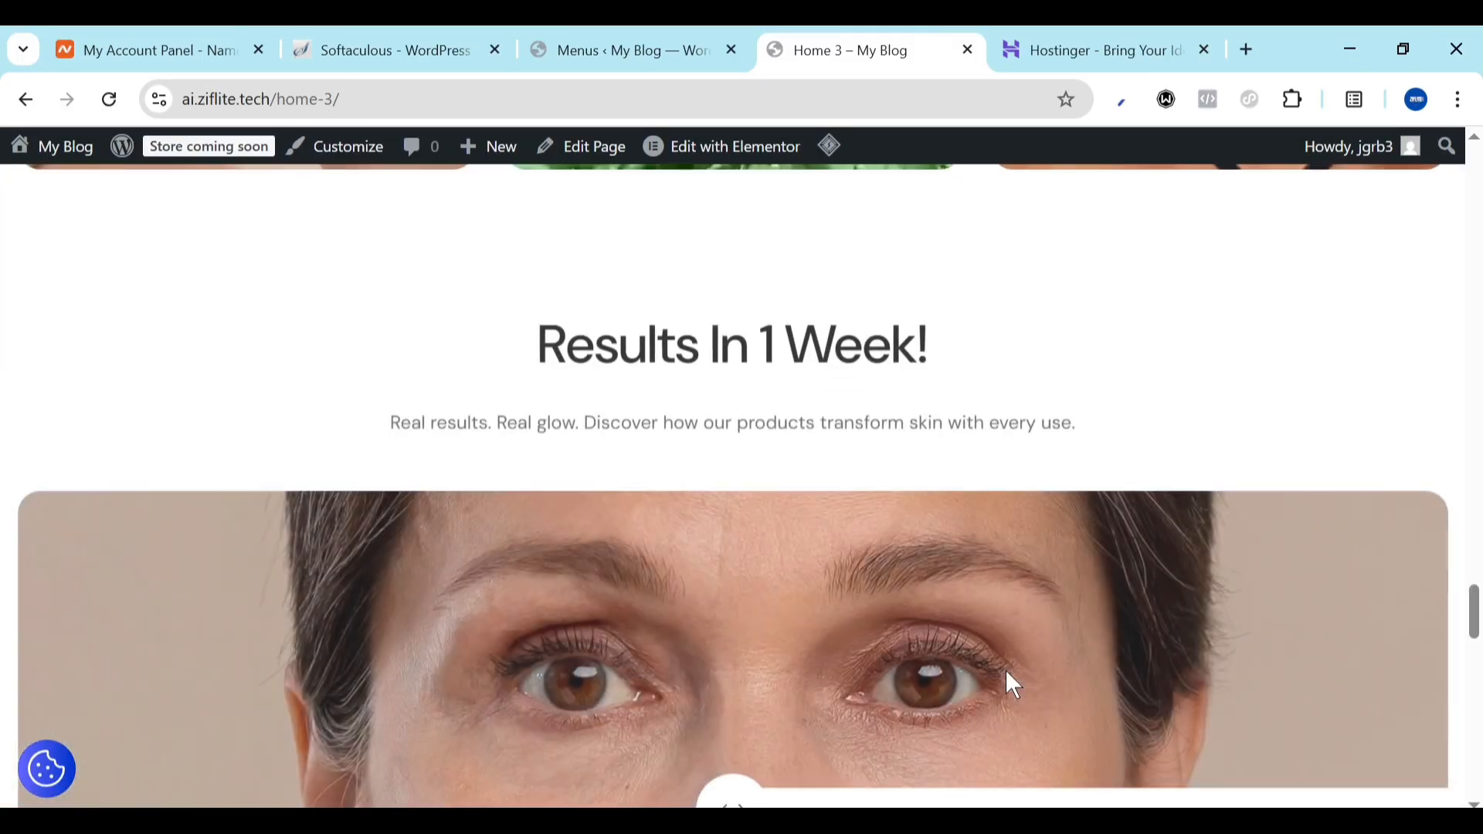
# Close the Home 3 page and return to the Menus page in the WordPress admin
pyautogui.scroll(15, 1013, 685)
pyautogui.click(967, 50)
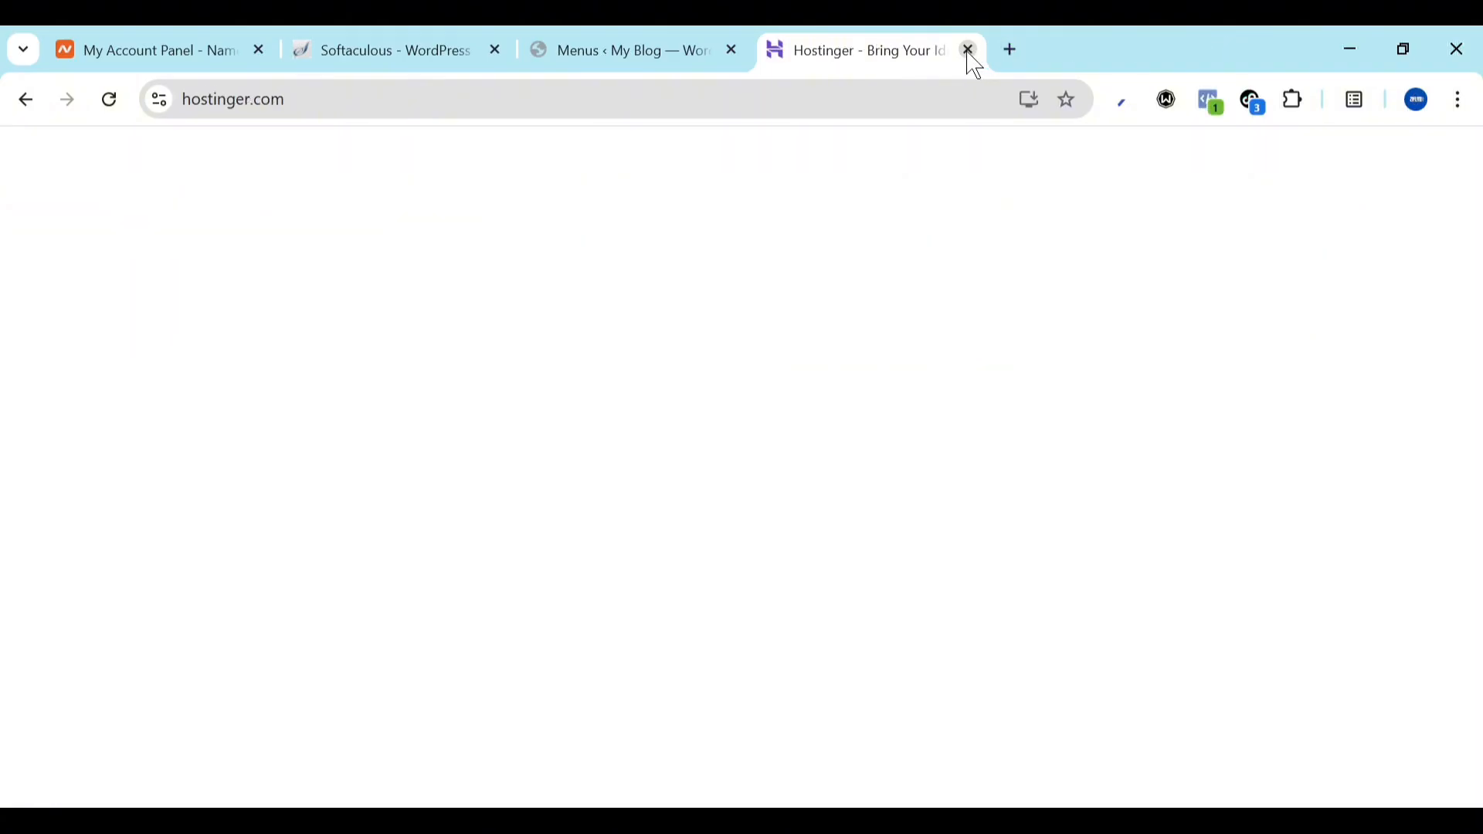
pyautogui.click(683, 38)
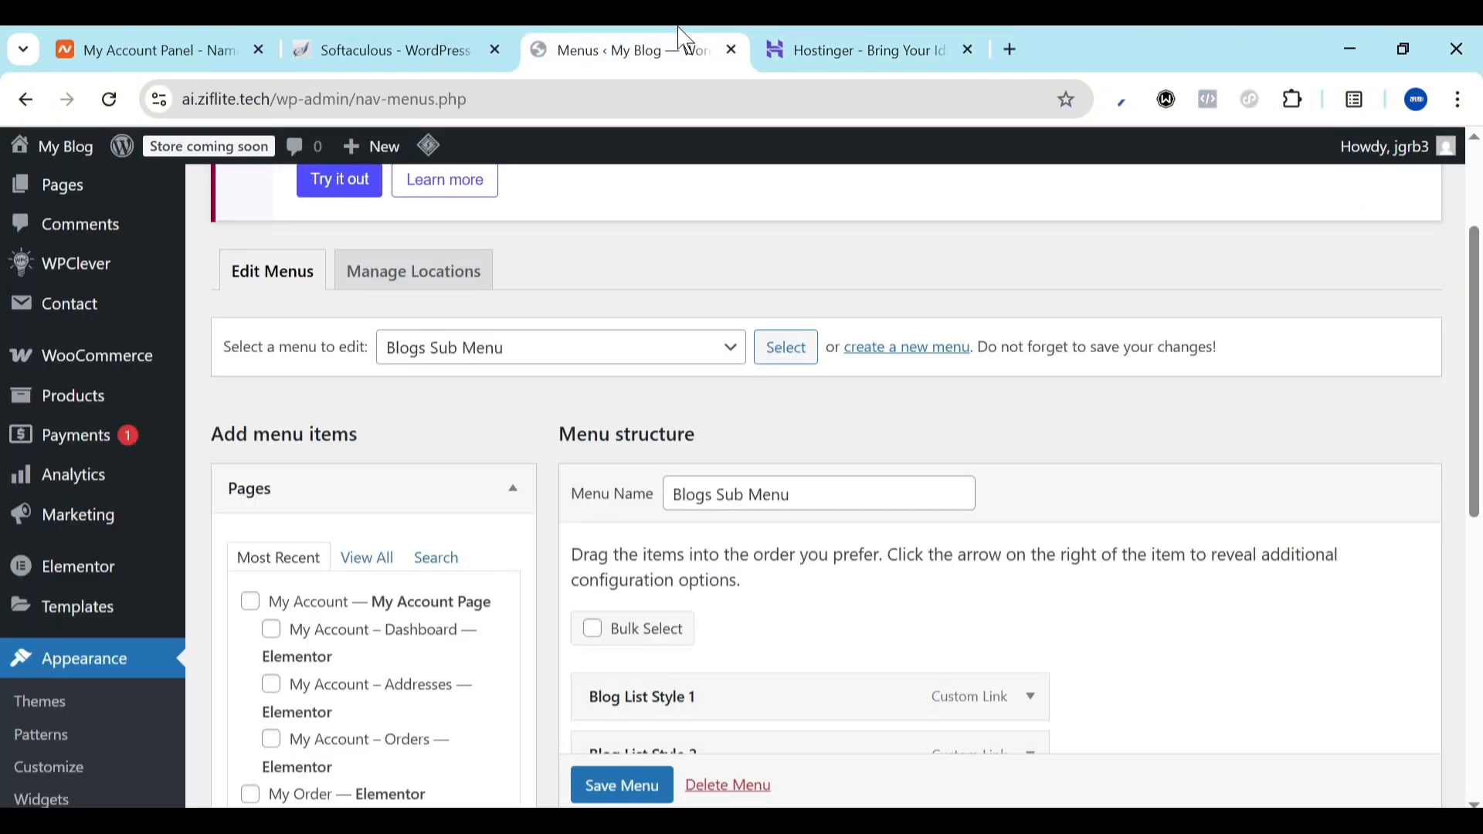
# Load Menu Main (Primary Desktop, Primary Mobile) for editing and view its menu structure
pyautogui.scroll(-7, 636, 605)
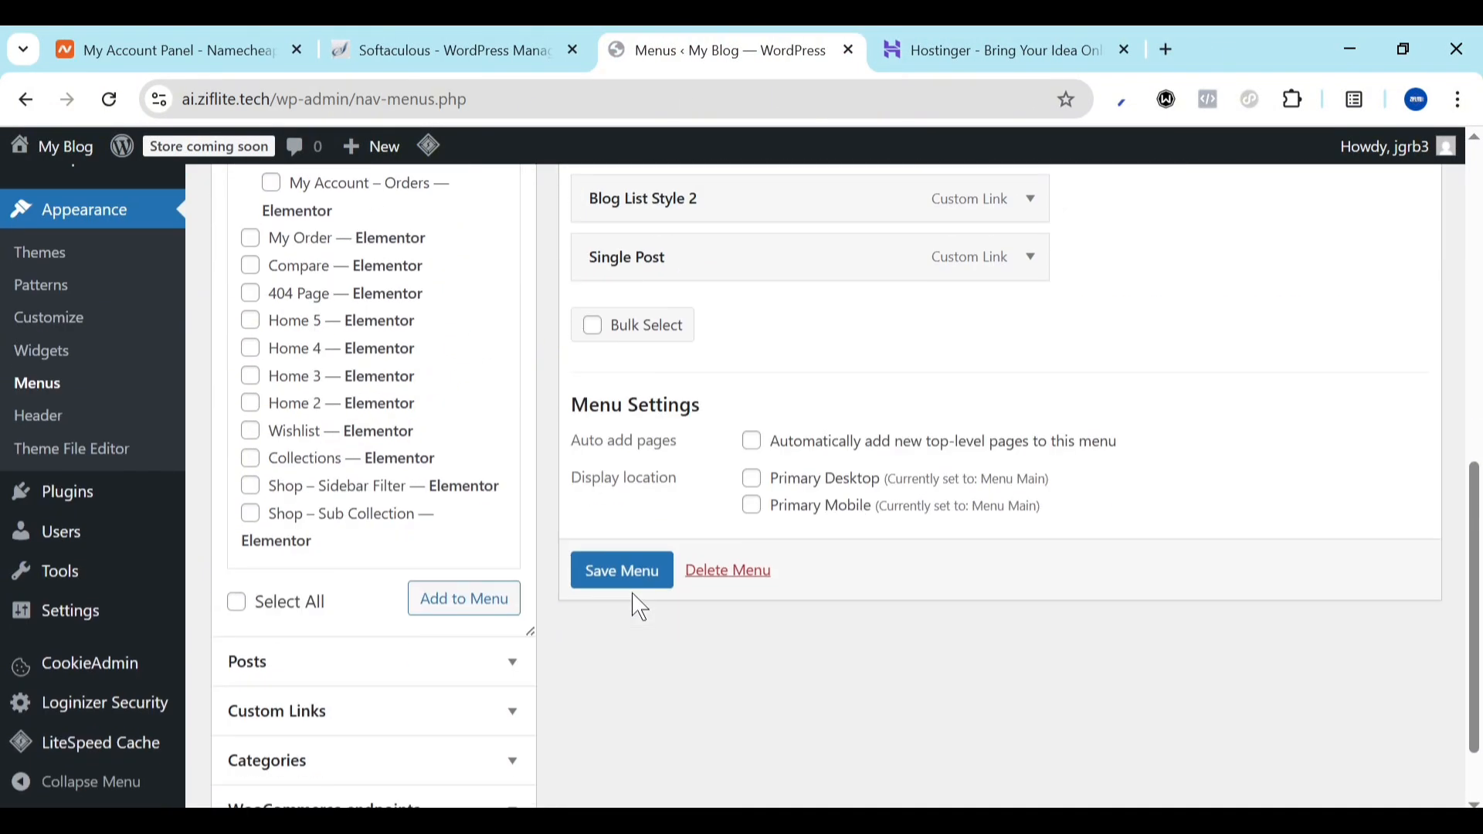
pyautogui.scroll(3, 635, 606)
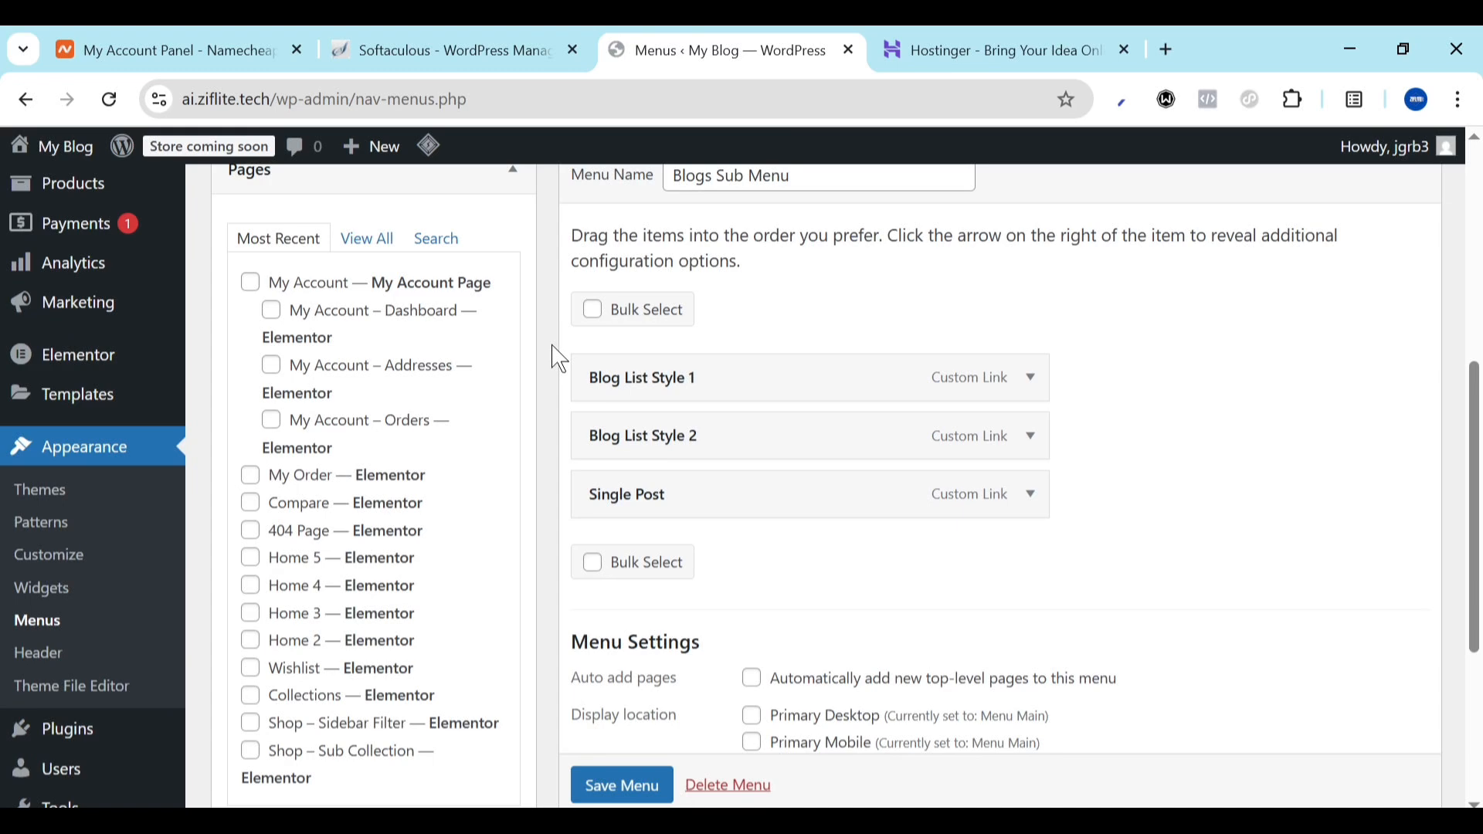
pyautogui.scroll(5, 575, 346)
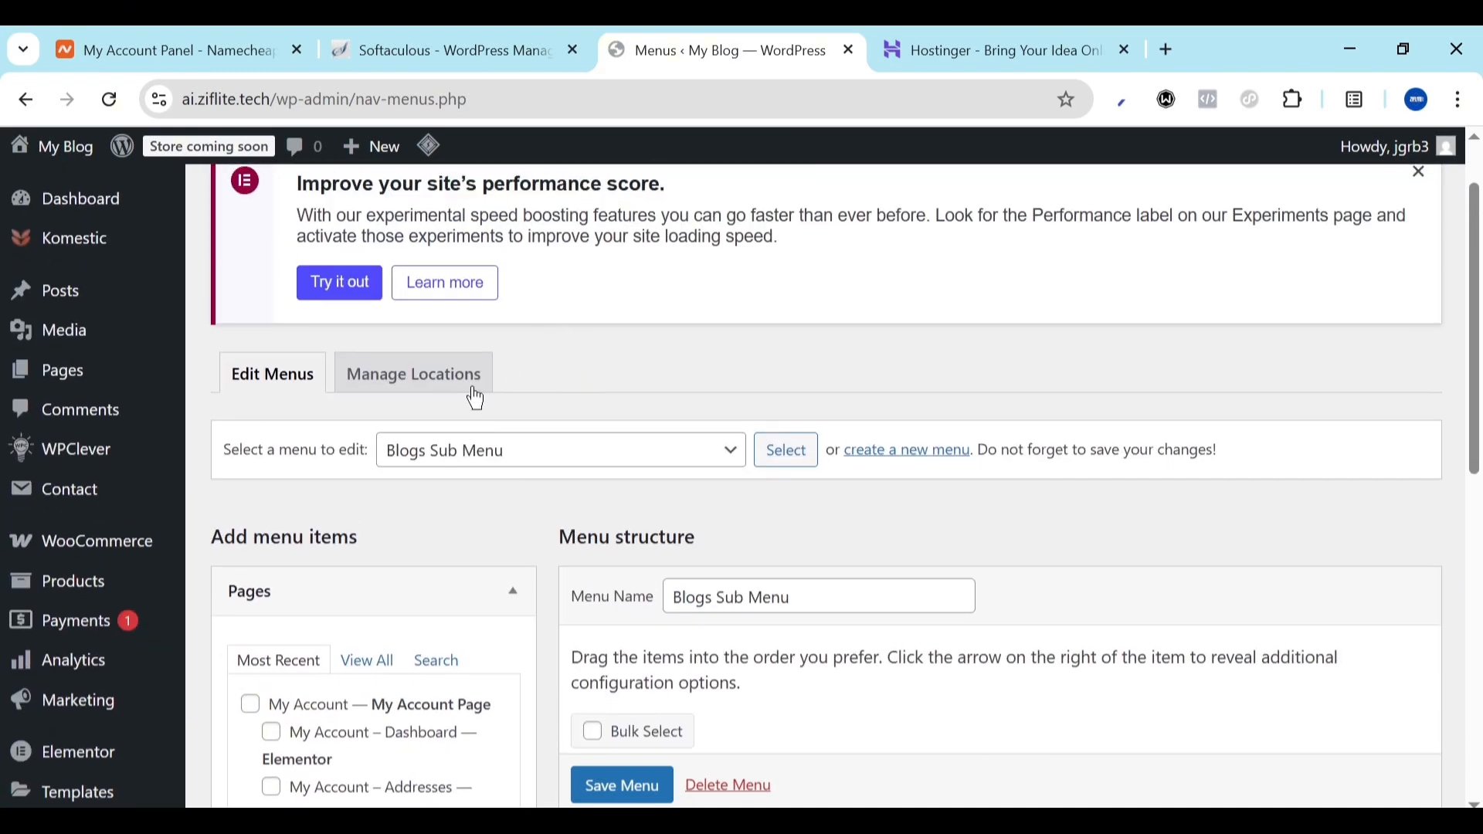
pyautogui.click(537, 454)
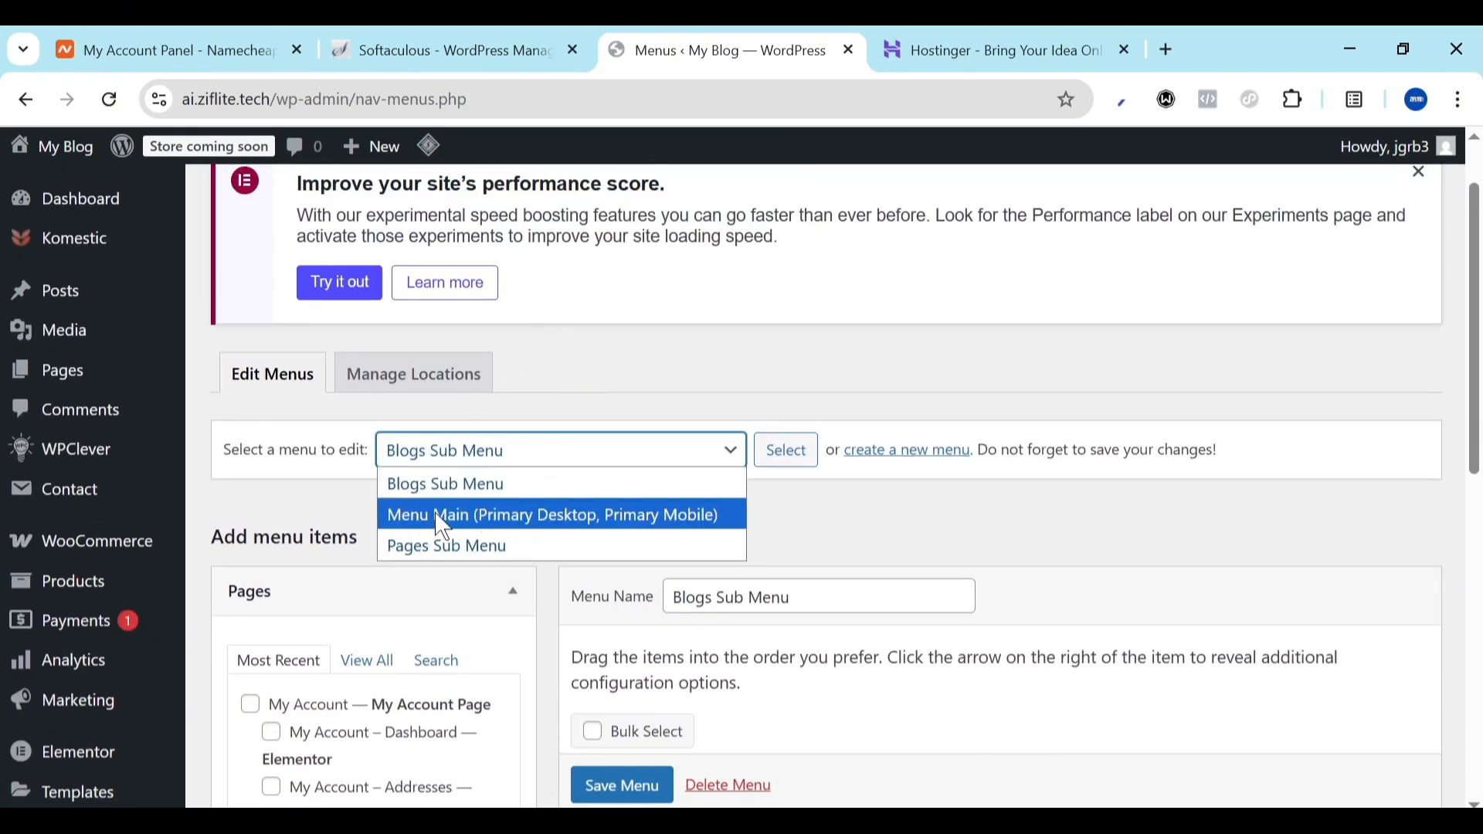
pyautogui.click(474, 515)
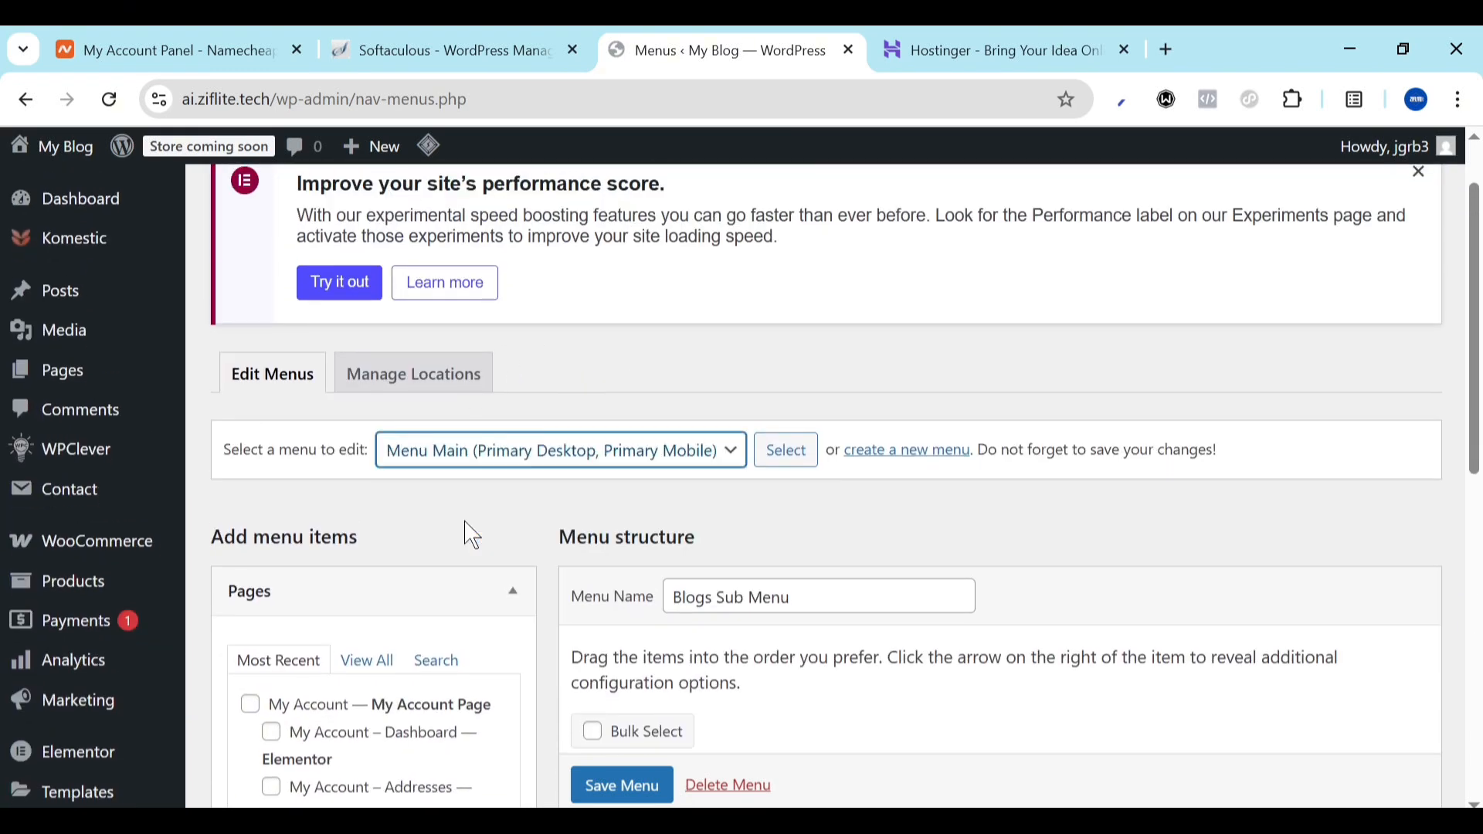
pyautogui.click(788, 459)
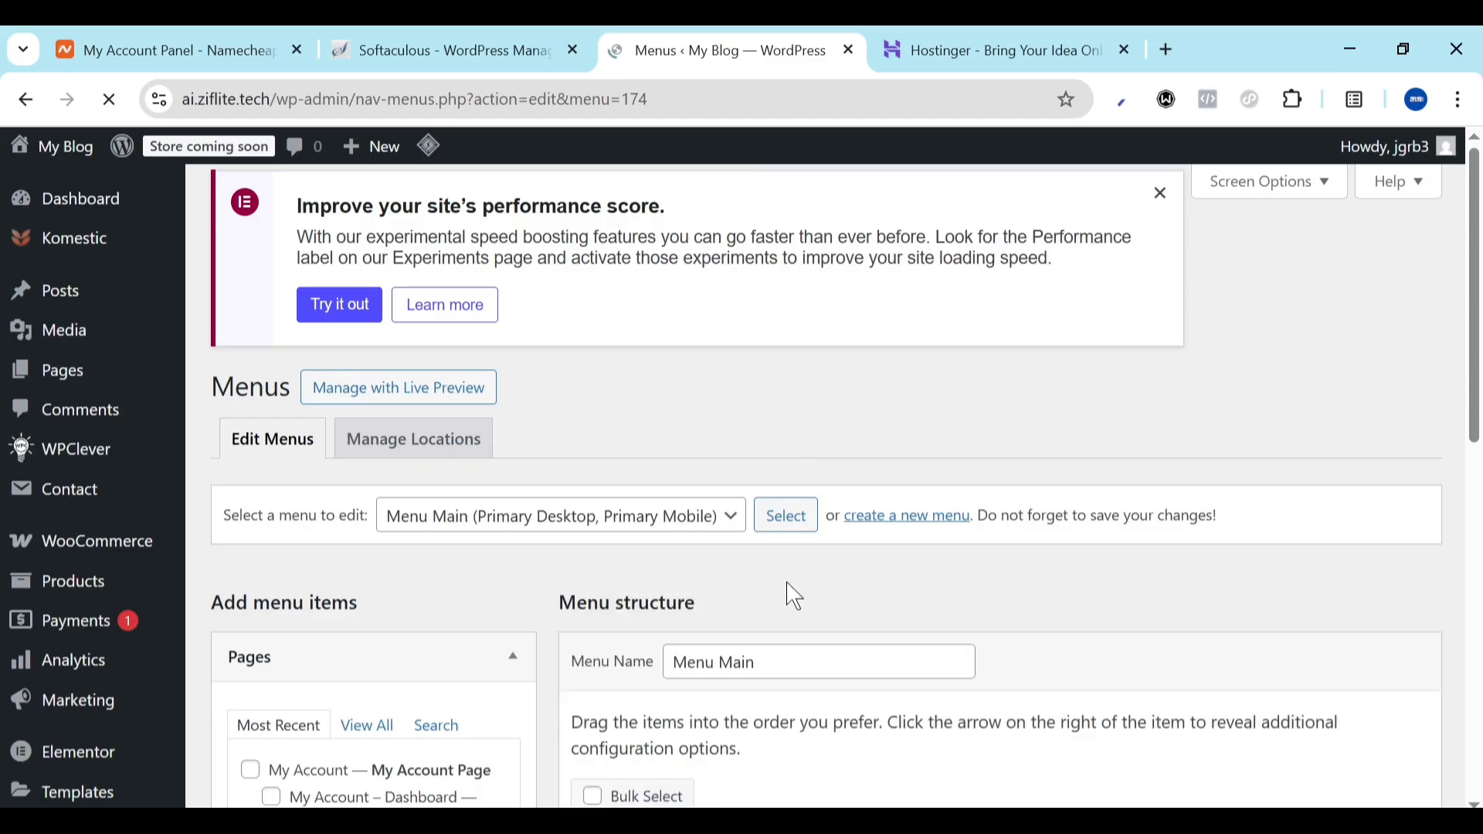
pyautogui.scroll(-4, 795, 596)
pyautogui.scroll(-2, 796, 596)
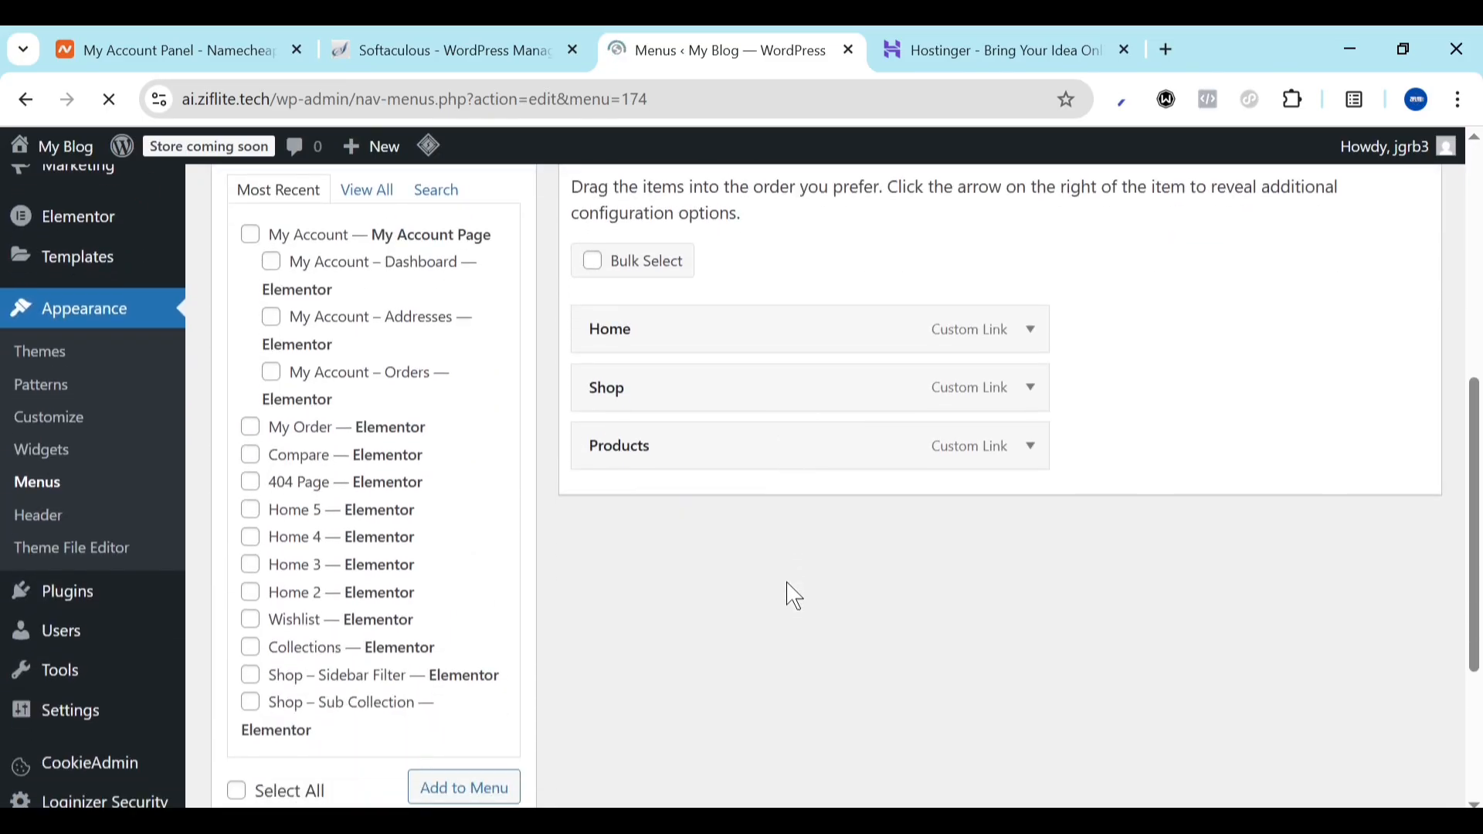
pyautogui.scroll(2, 786, 583)
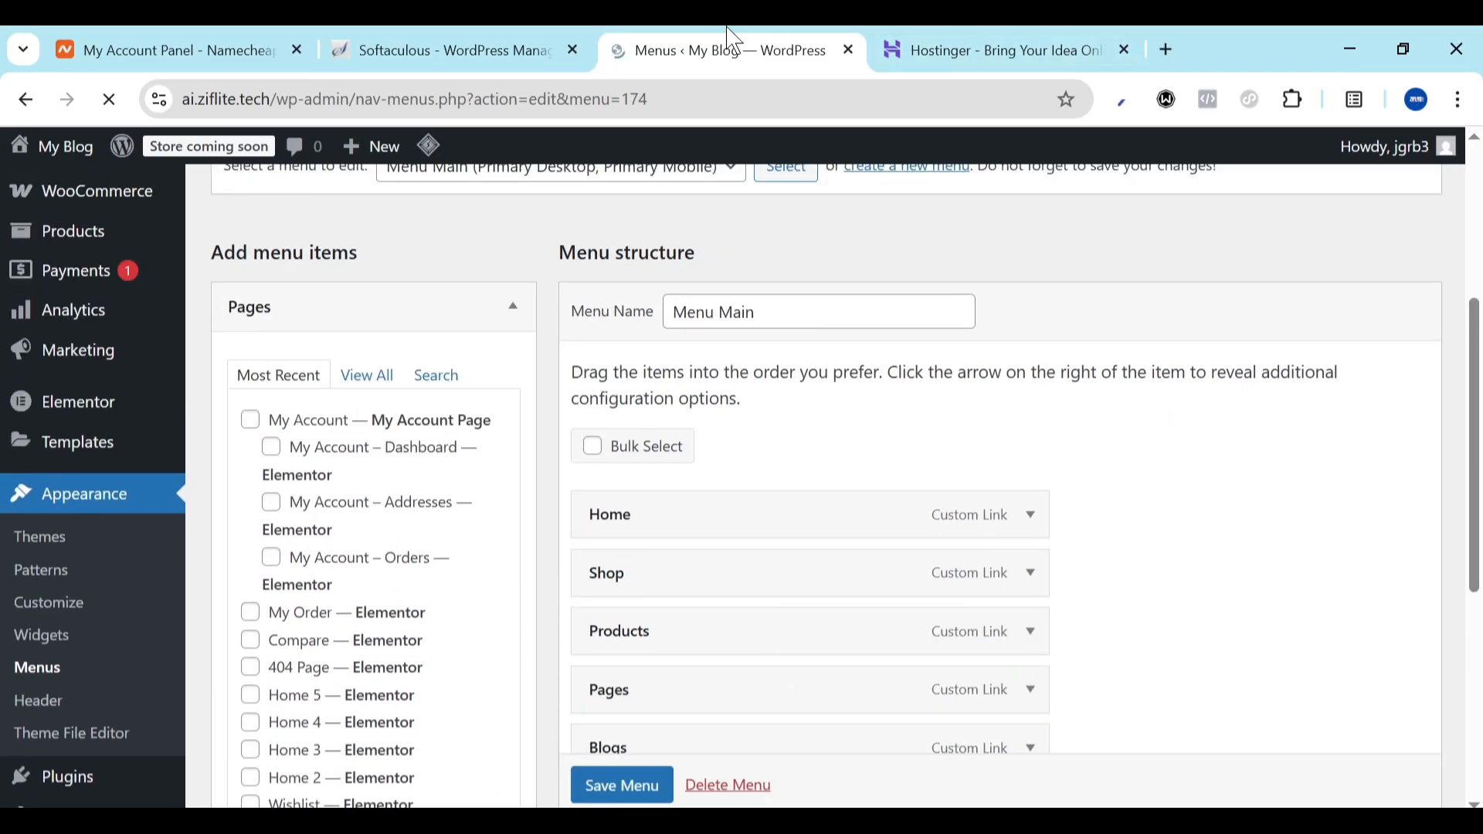
# Open the store's front page in a separate browser tab and check its header navigation
pyautogui.click(996, 39)
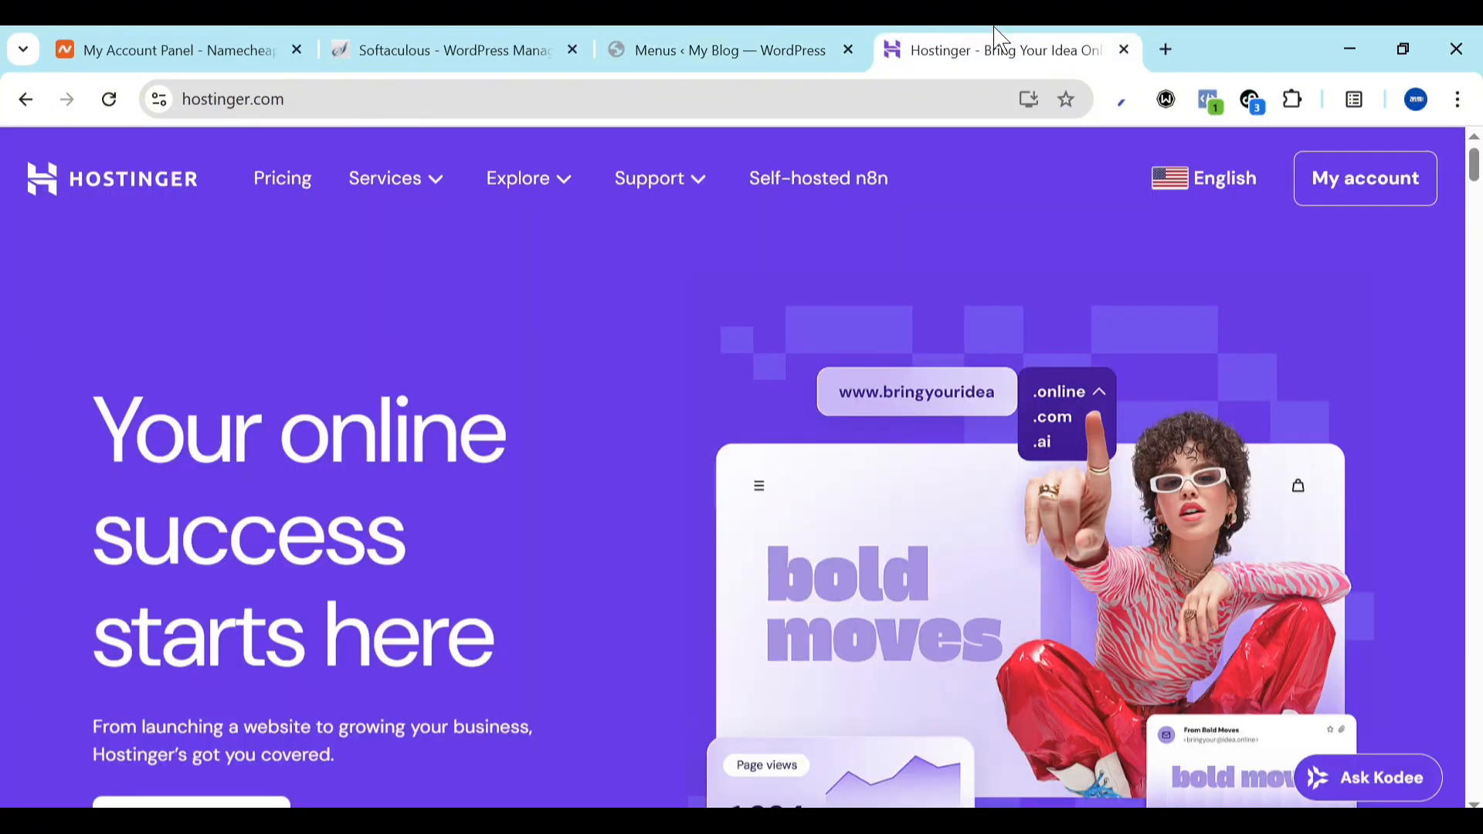
pyautogui.click(818, 38)
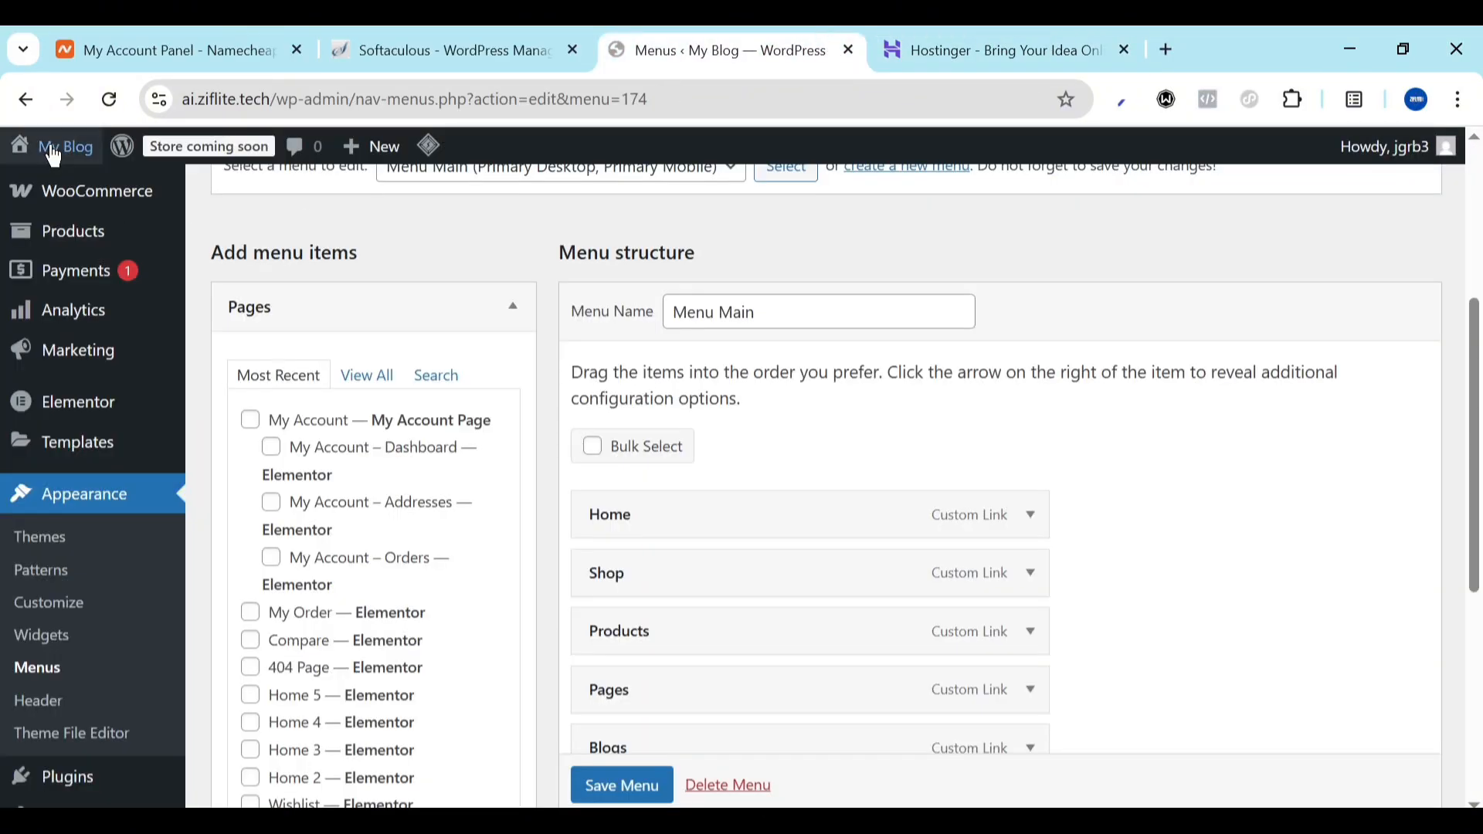
pyautogui.moveTo(54, 157)
pyautogui.rightClick(62, 185)
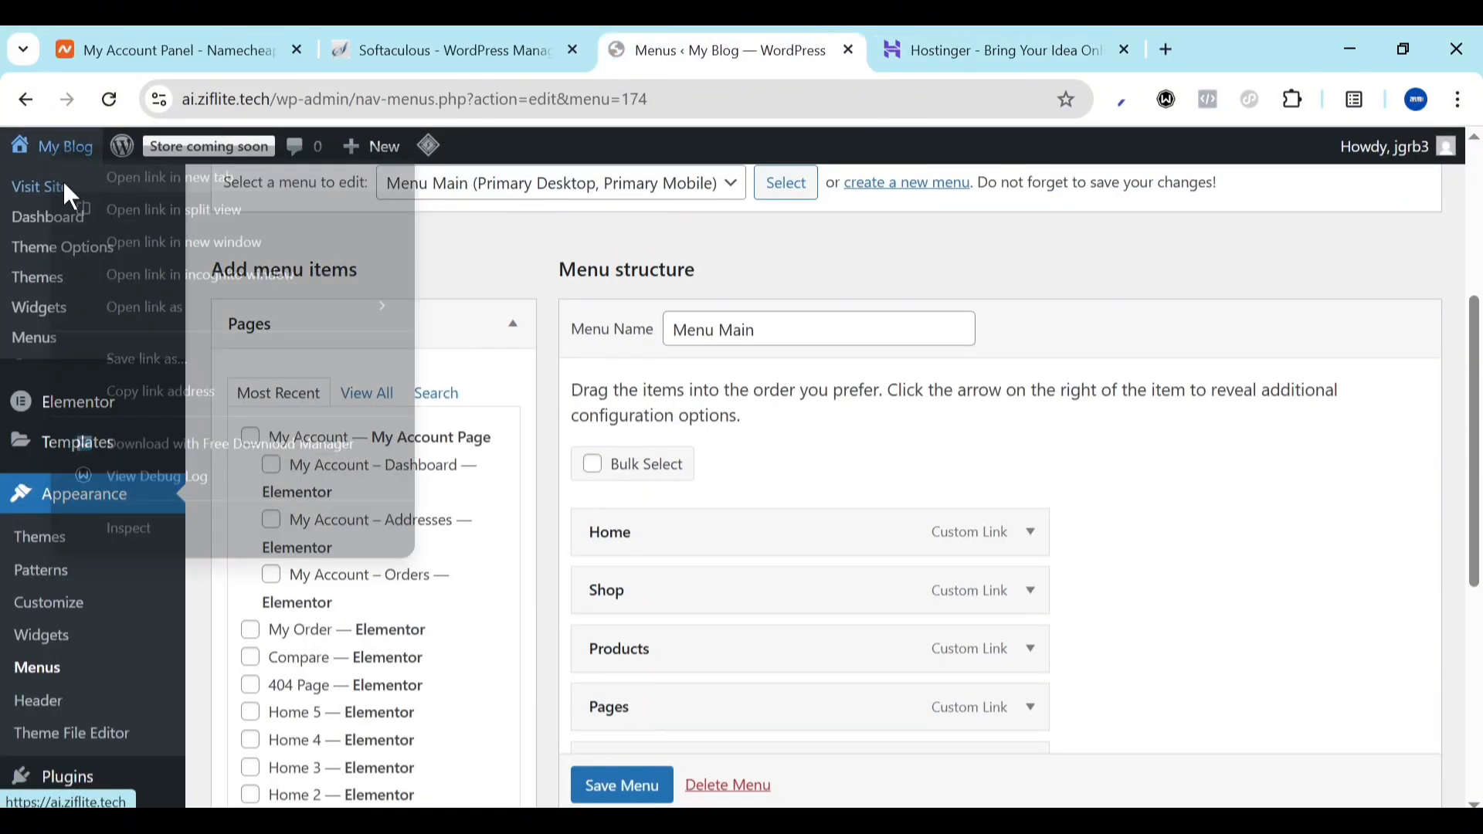
pyautogui.click(153, 179)
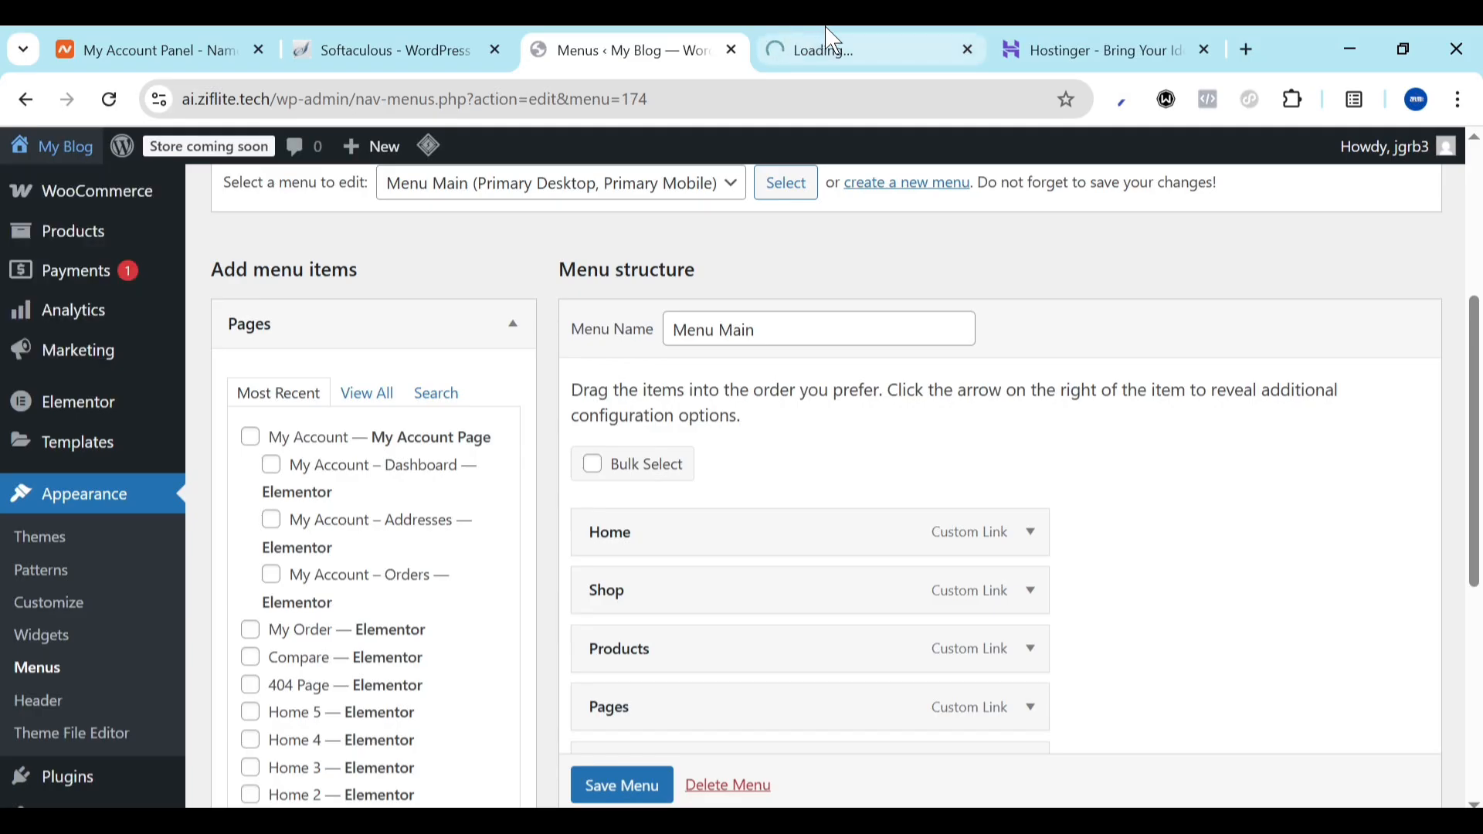
pyautogui.scroll(-3, 817, 479)
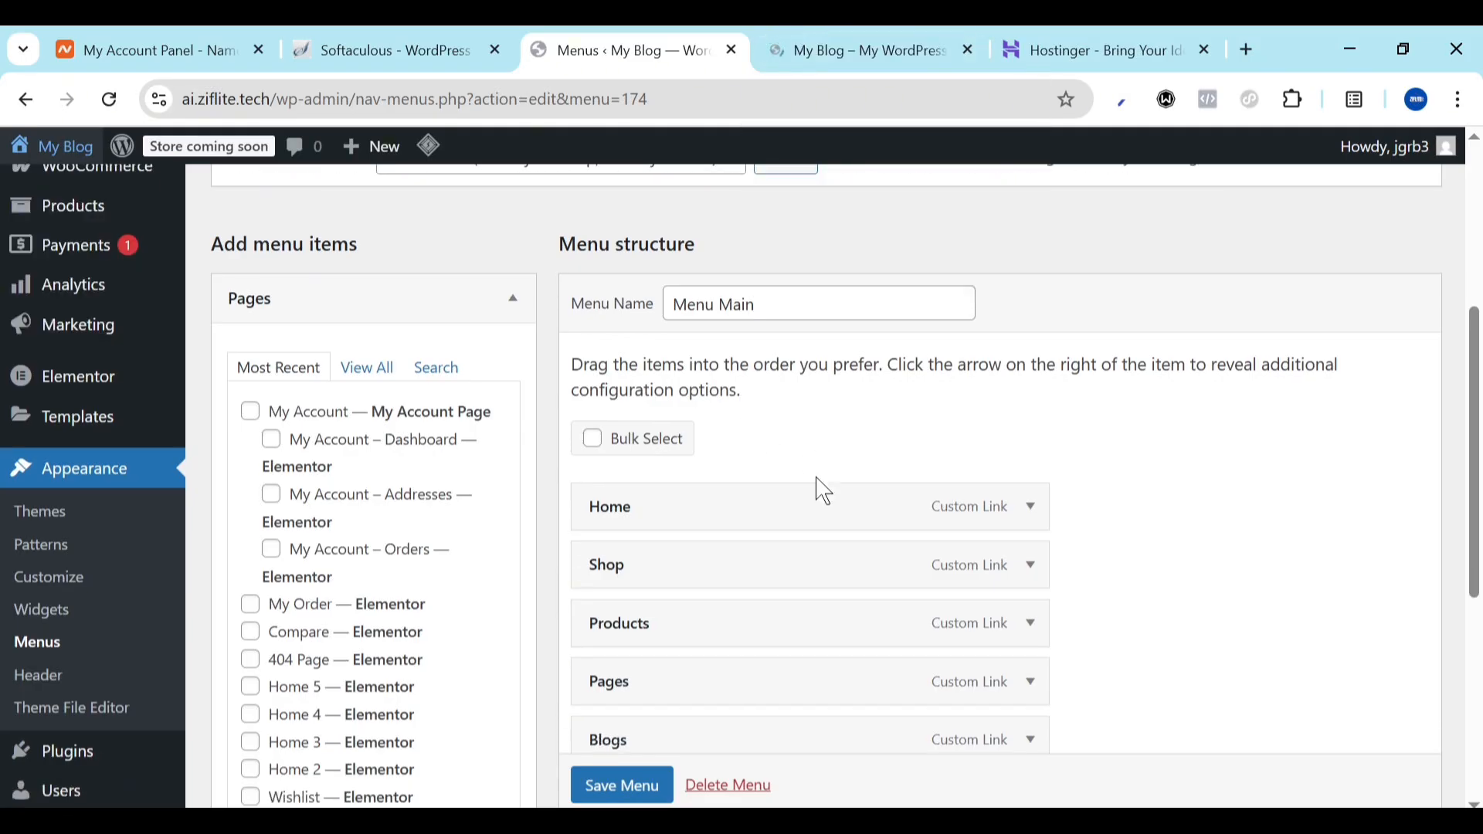
pyautogui.scroll(1, 817, 478)
pyautogui.click(868, 51)
pyautogui.moveTo(441, 291)
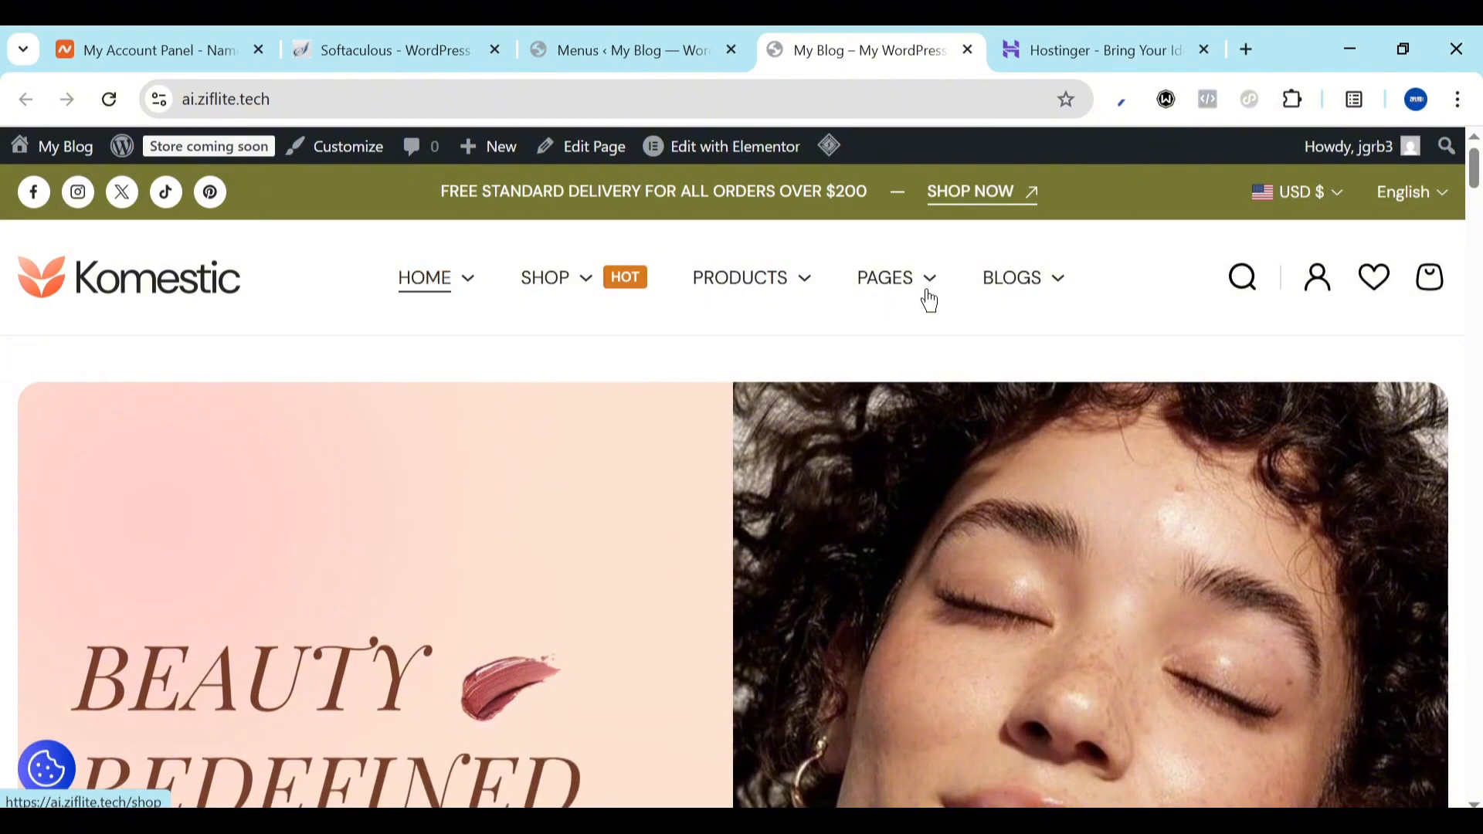
# Return to the Menus page and inspect the settings of the Home and Pages items in Menu Main
pyautogui.click(558, 35)
pyautogui.scroll(-3, 695, 629)
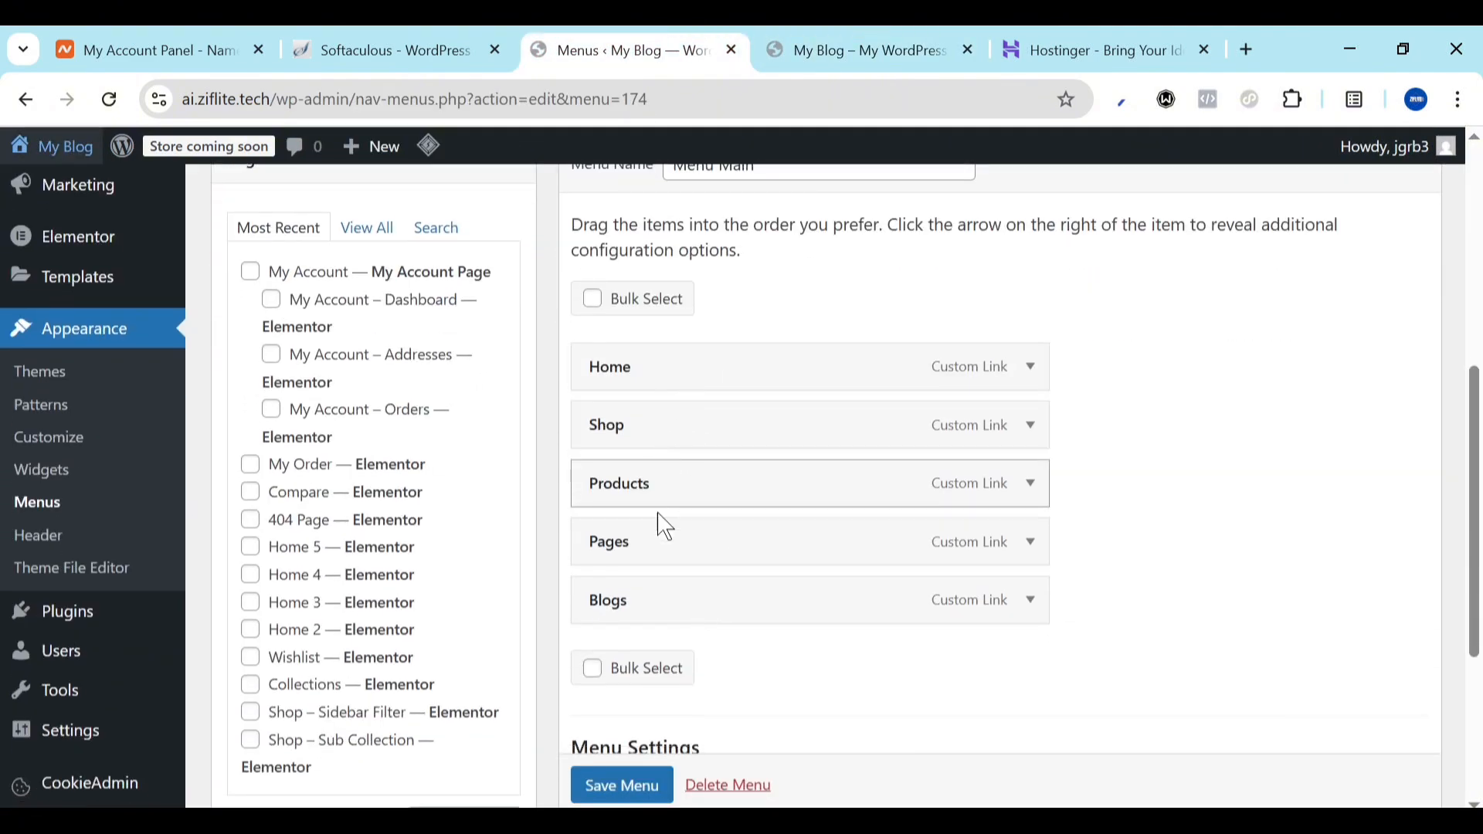
pyautogui.click(1030, 383)
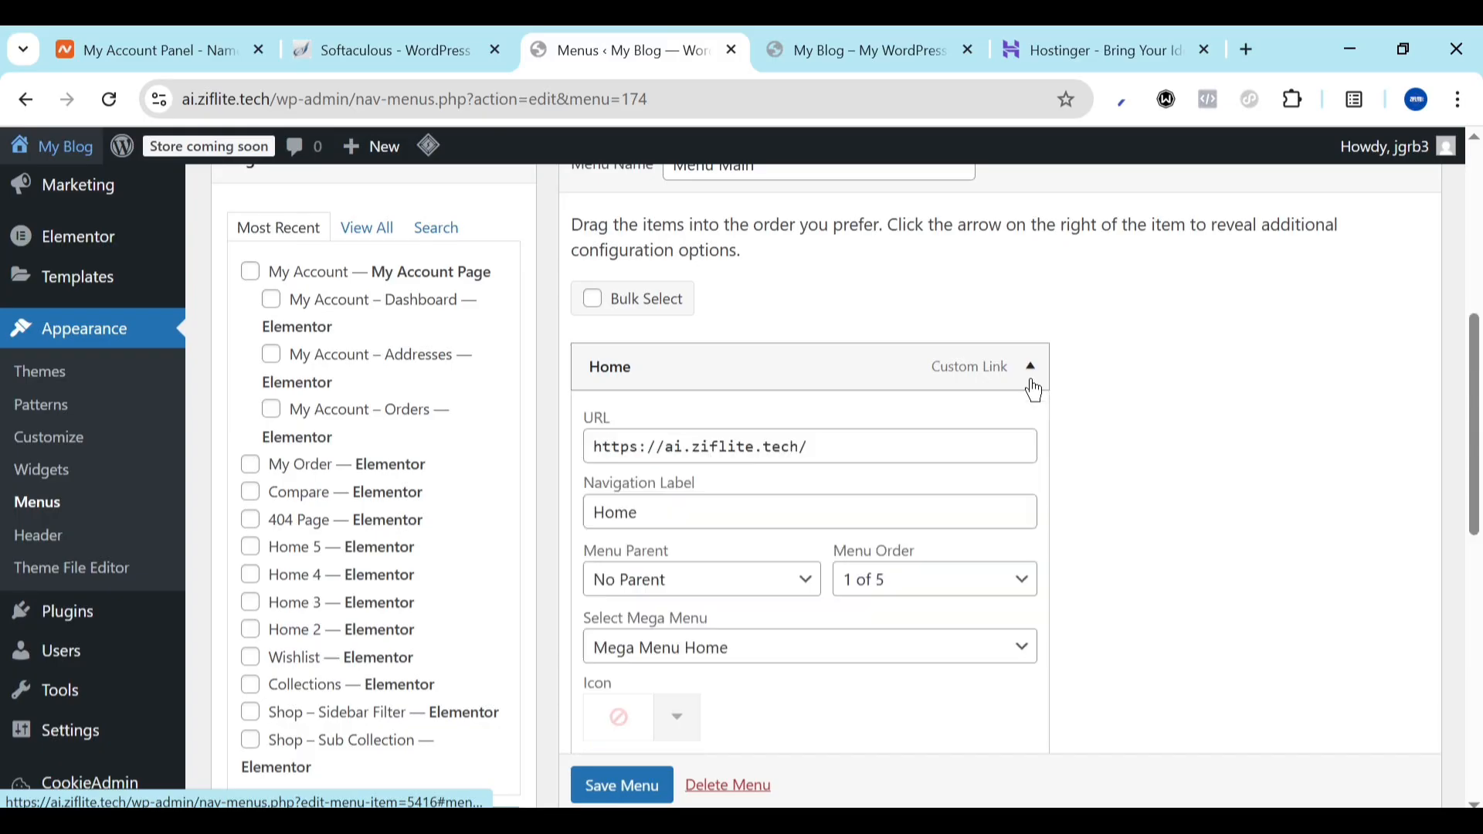
pyautogui.scroll(-4, 772, 625)
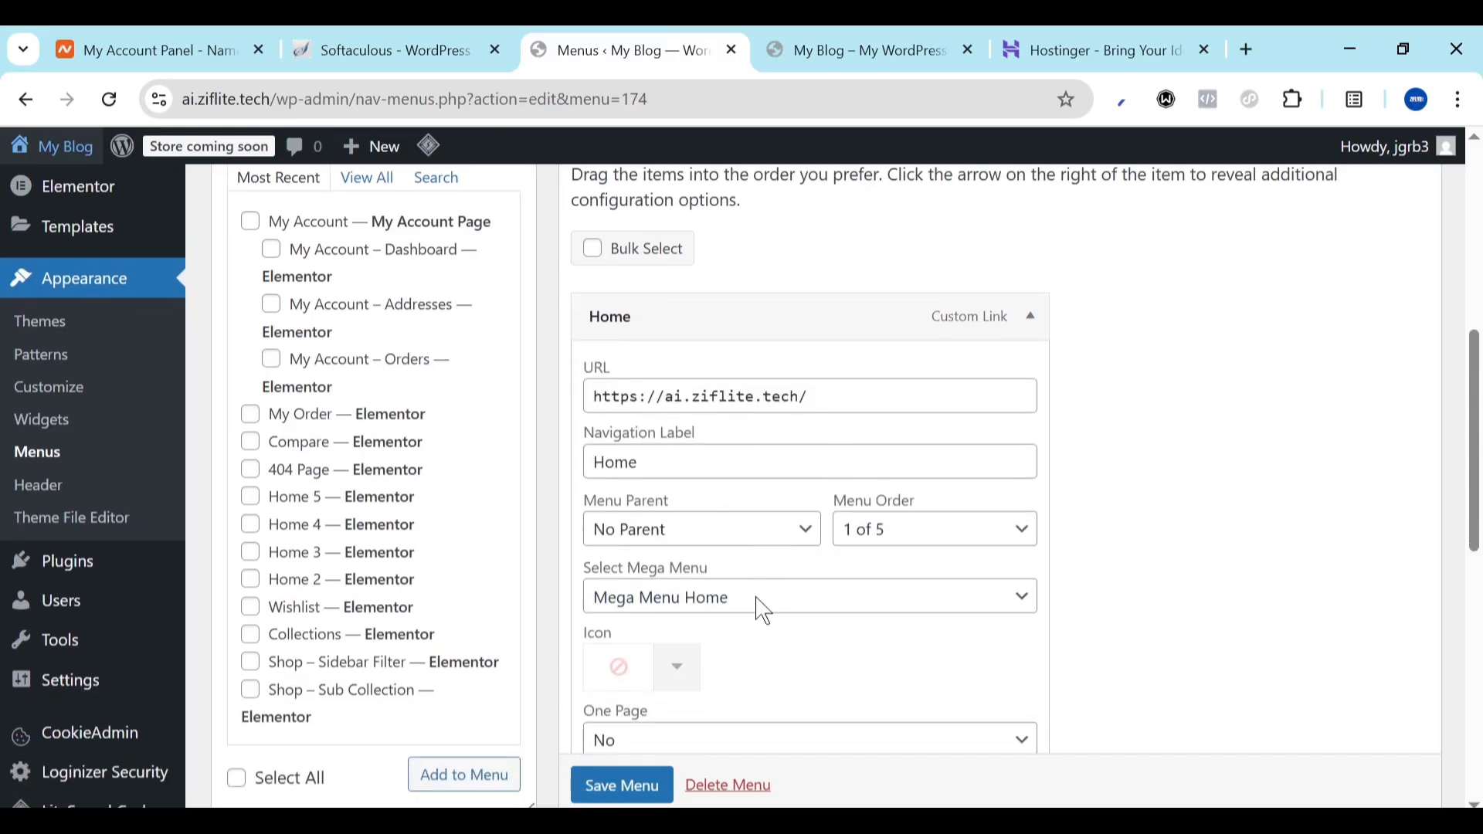
pyautogui.scroll(4, 761, 610)
pyautogui.scroll(1, 1030, 387)
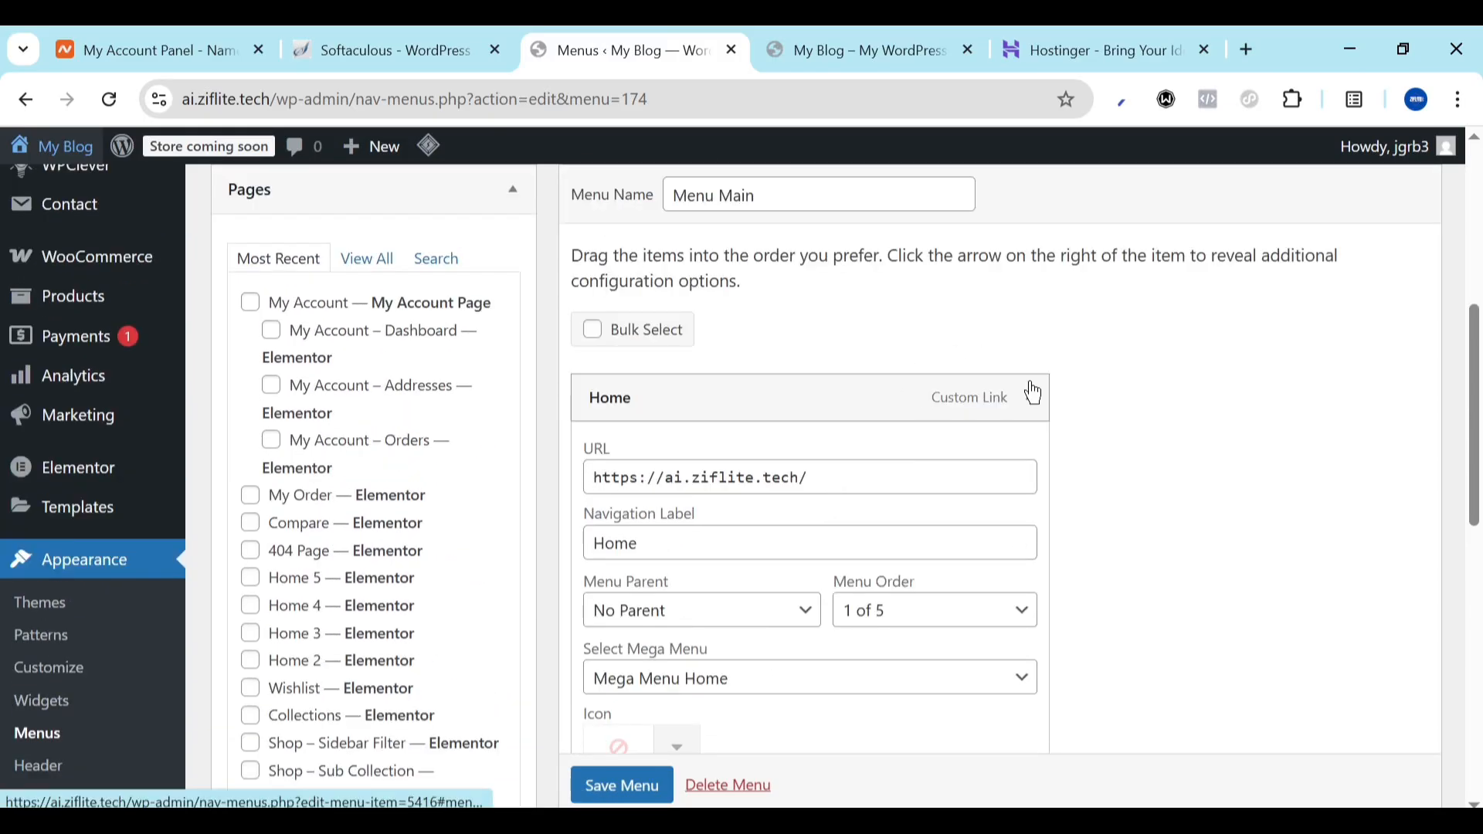
pyautogui.click(1030, 394)
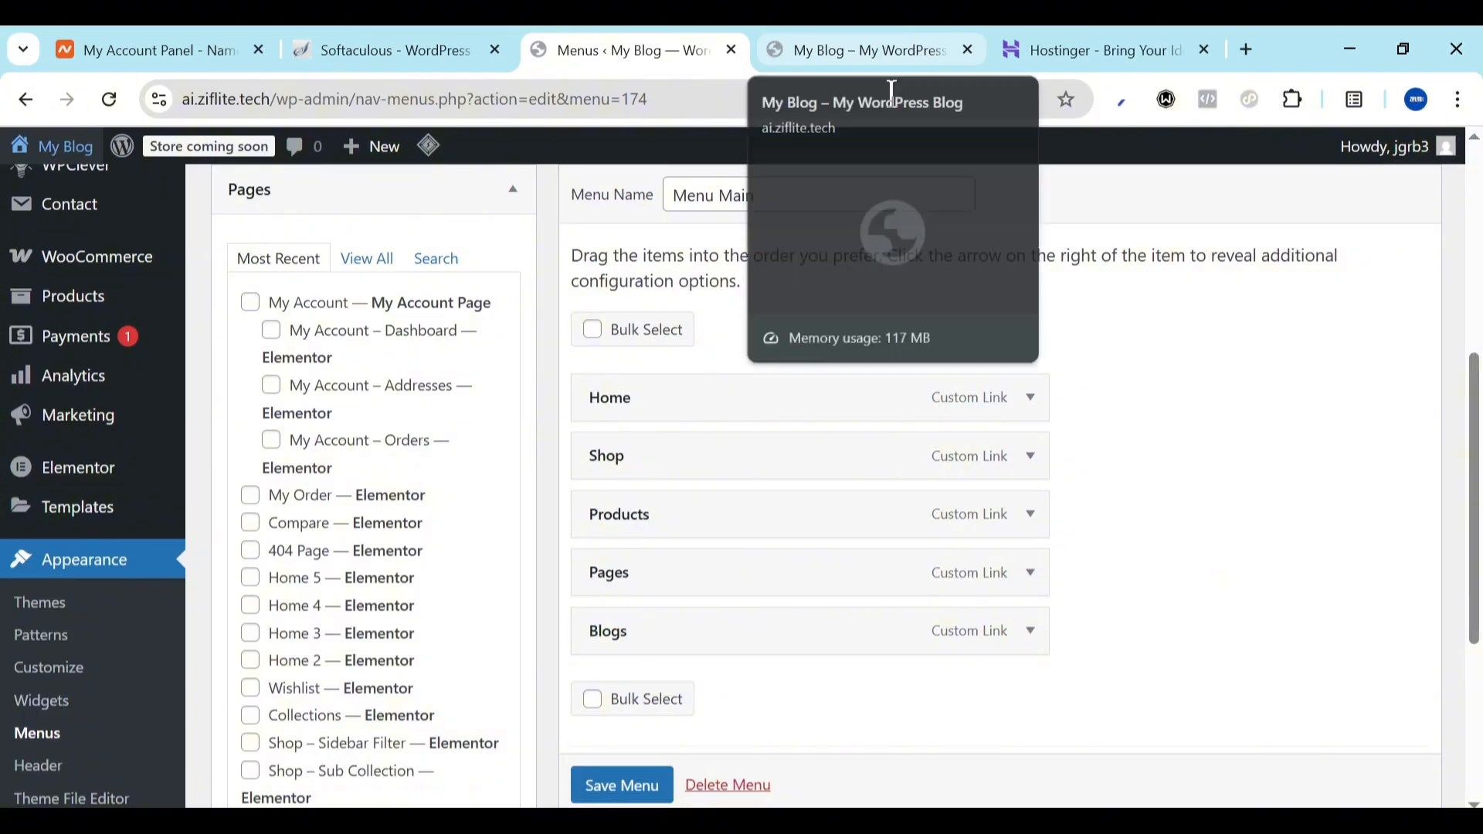
pyautogui.click(1035, 573)
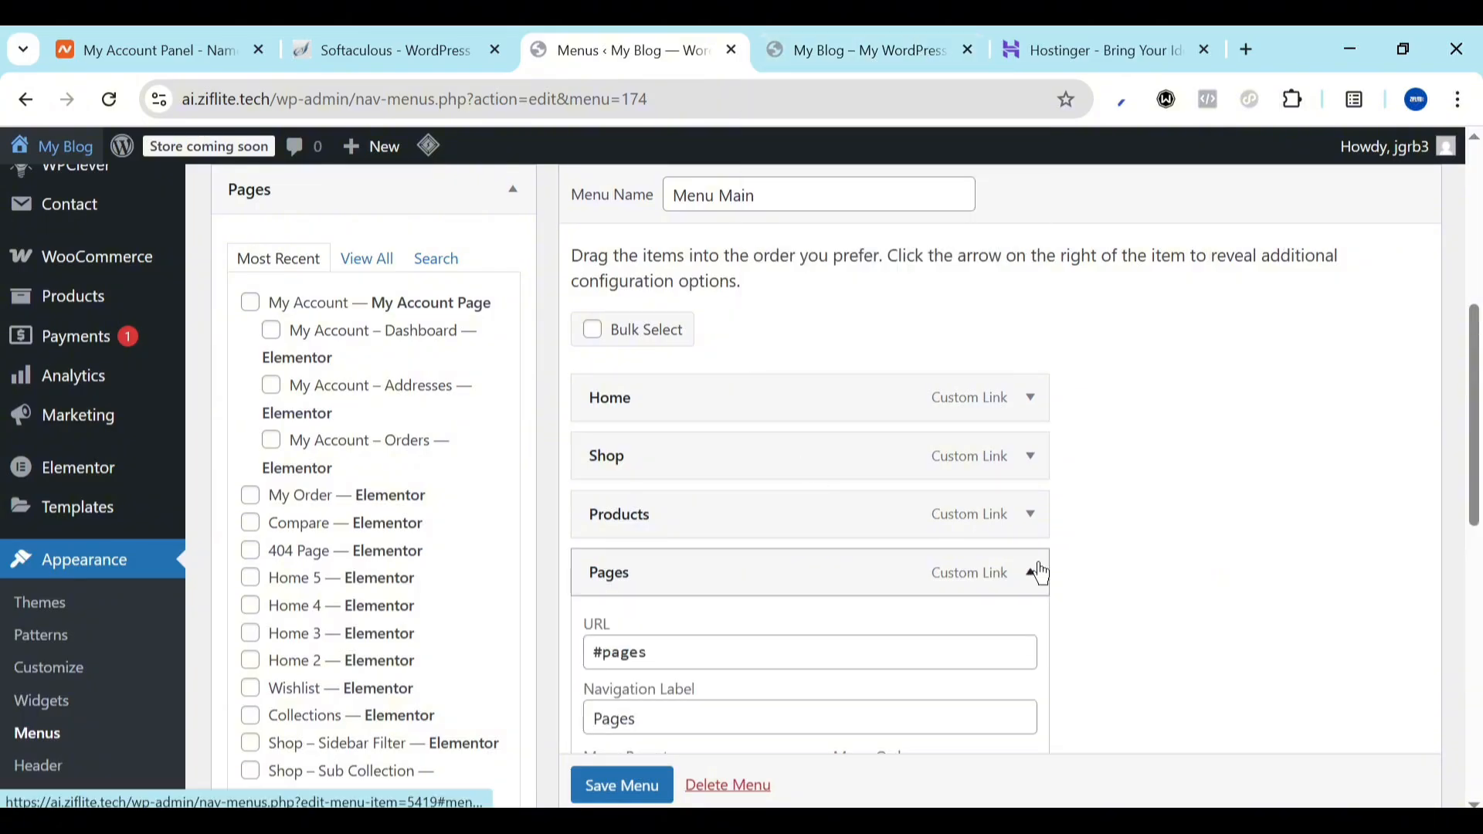
pyautogui.click(1039, 573)
pyautogui.scroll(-1, 1027, 540)
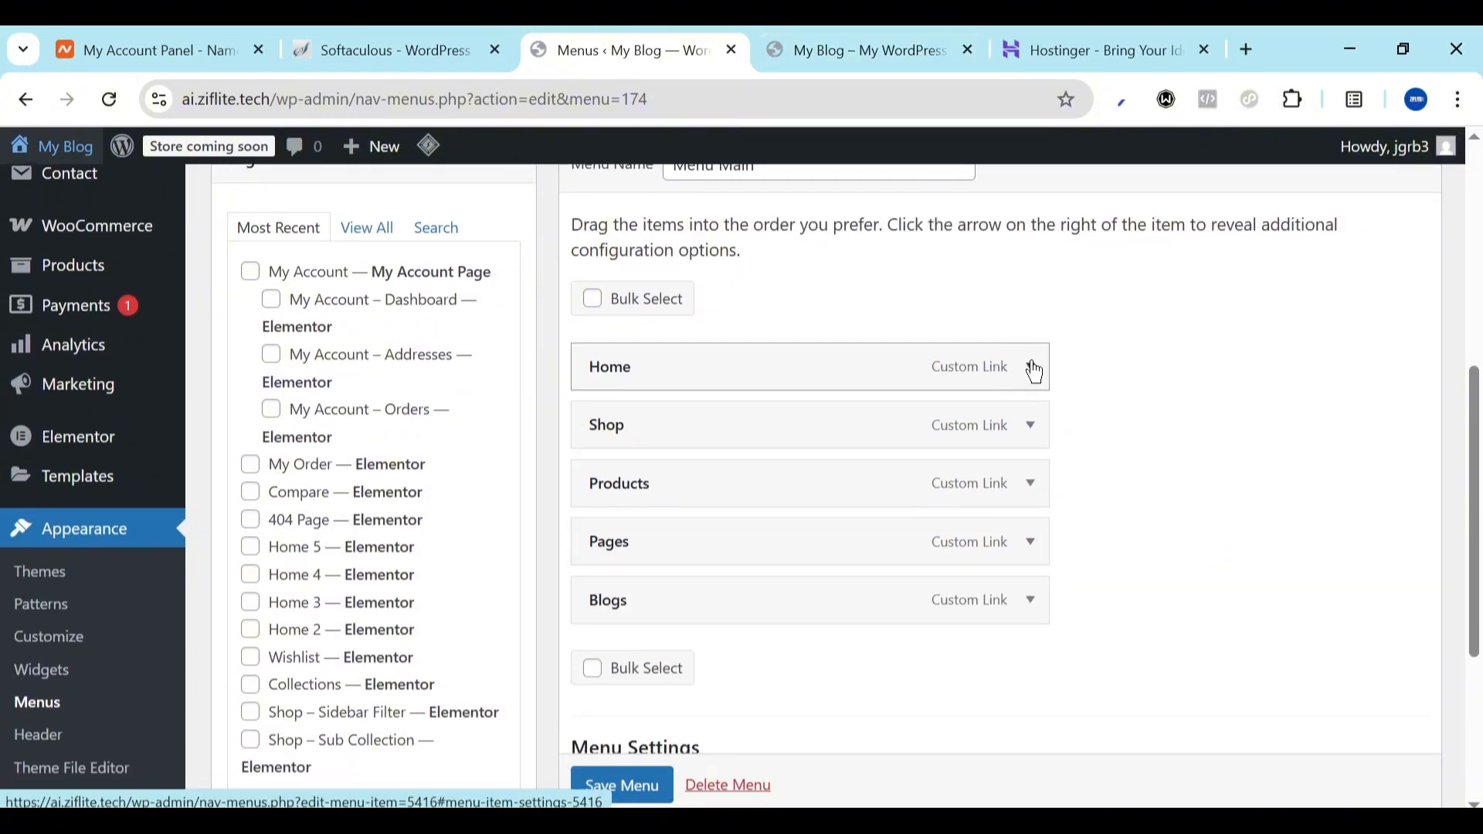
# Bulk-remove the Home, Shop, Products, Pages and Blogs items from Menu Main and save the menu
pyautogui.click(590, 301)
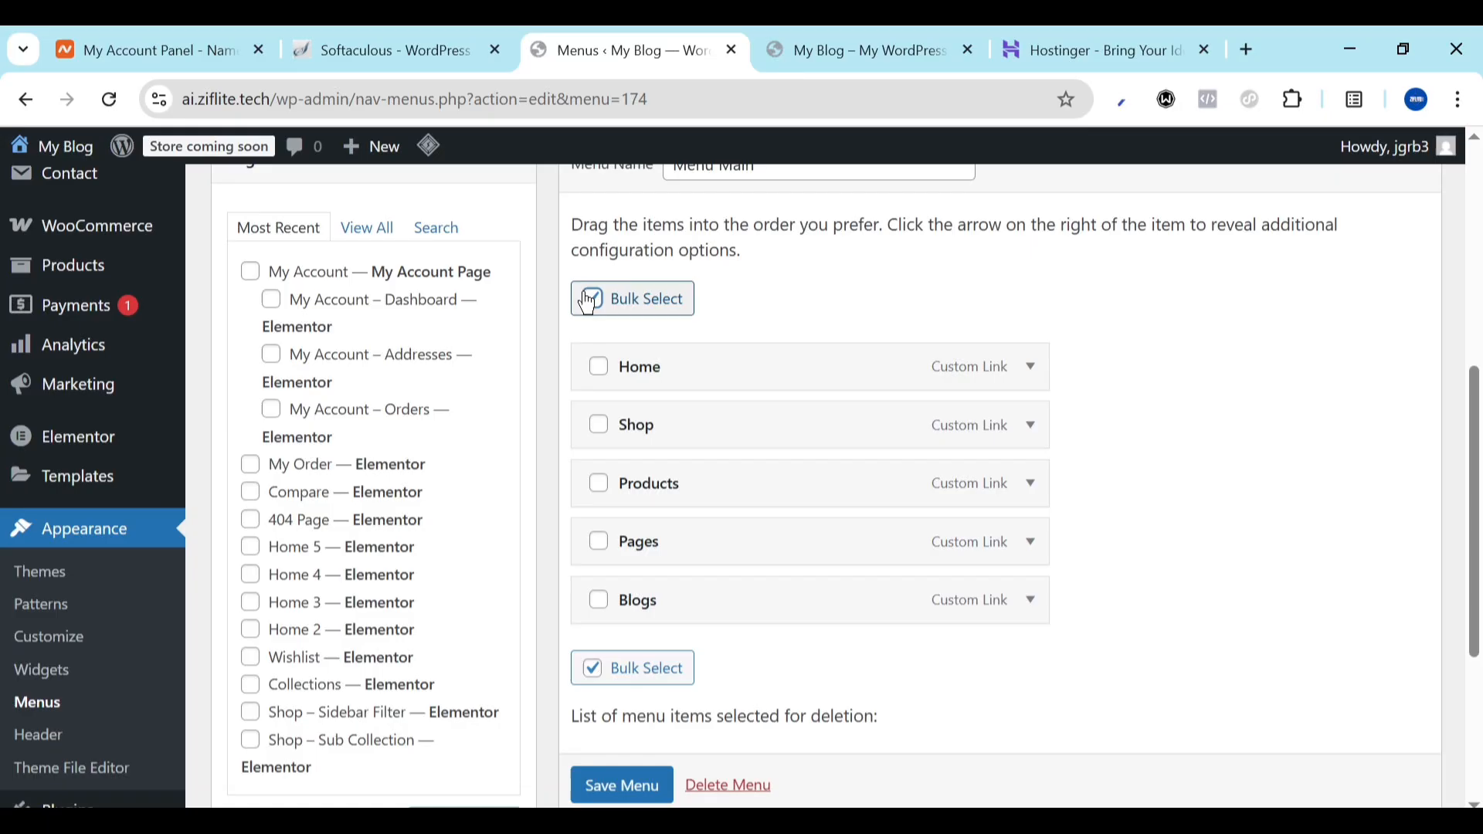
pyautogui.click(599, 366)
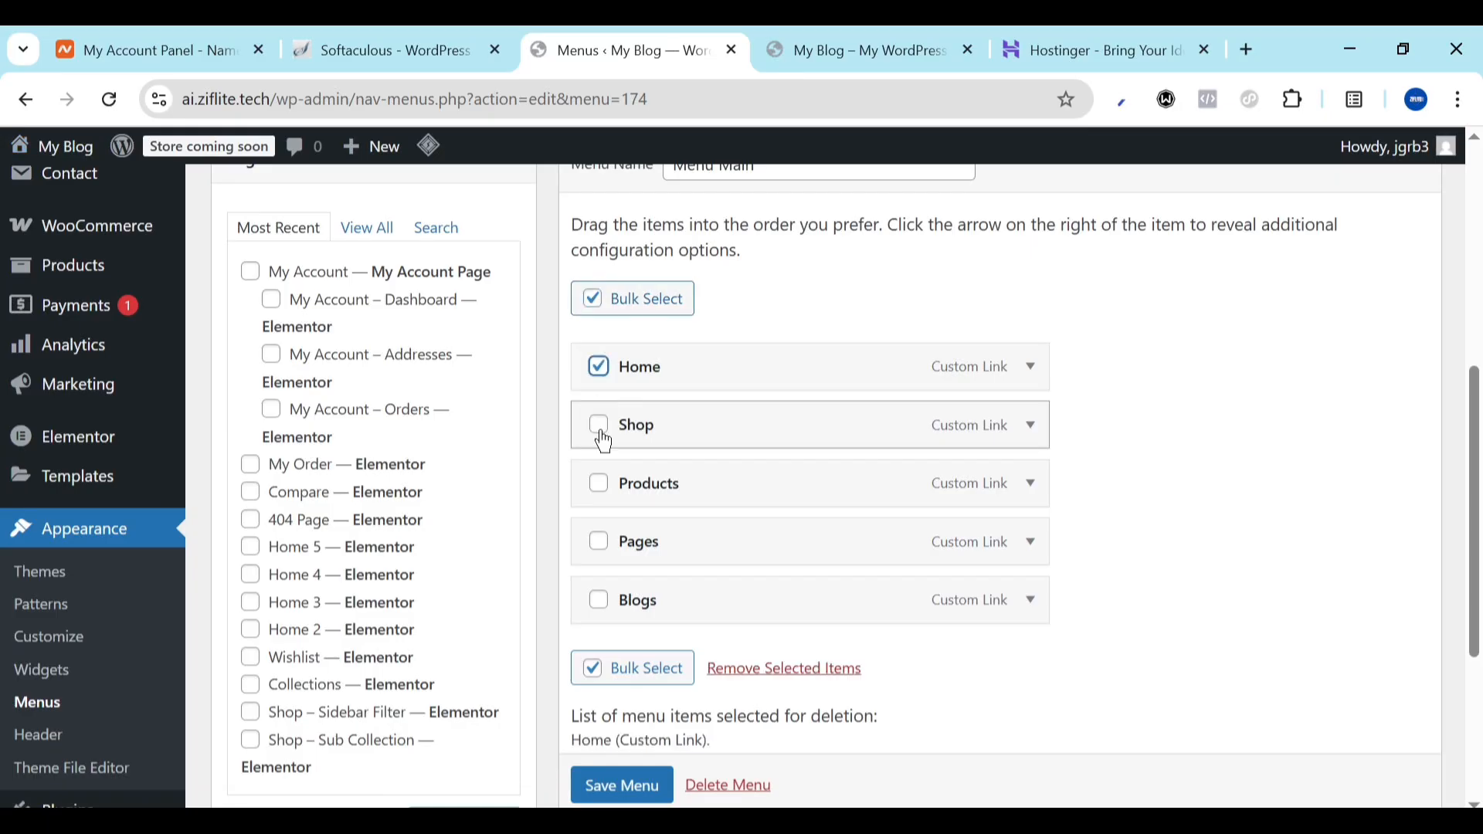
pyautogui.click(600, 425)
pyautogui.click(599, 484)
pyautogui.click(599, 541)
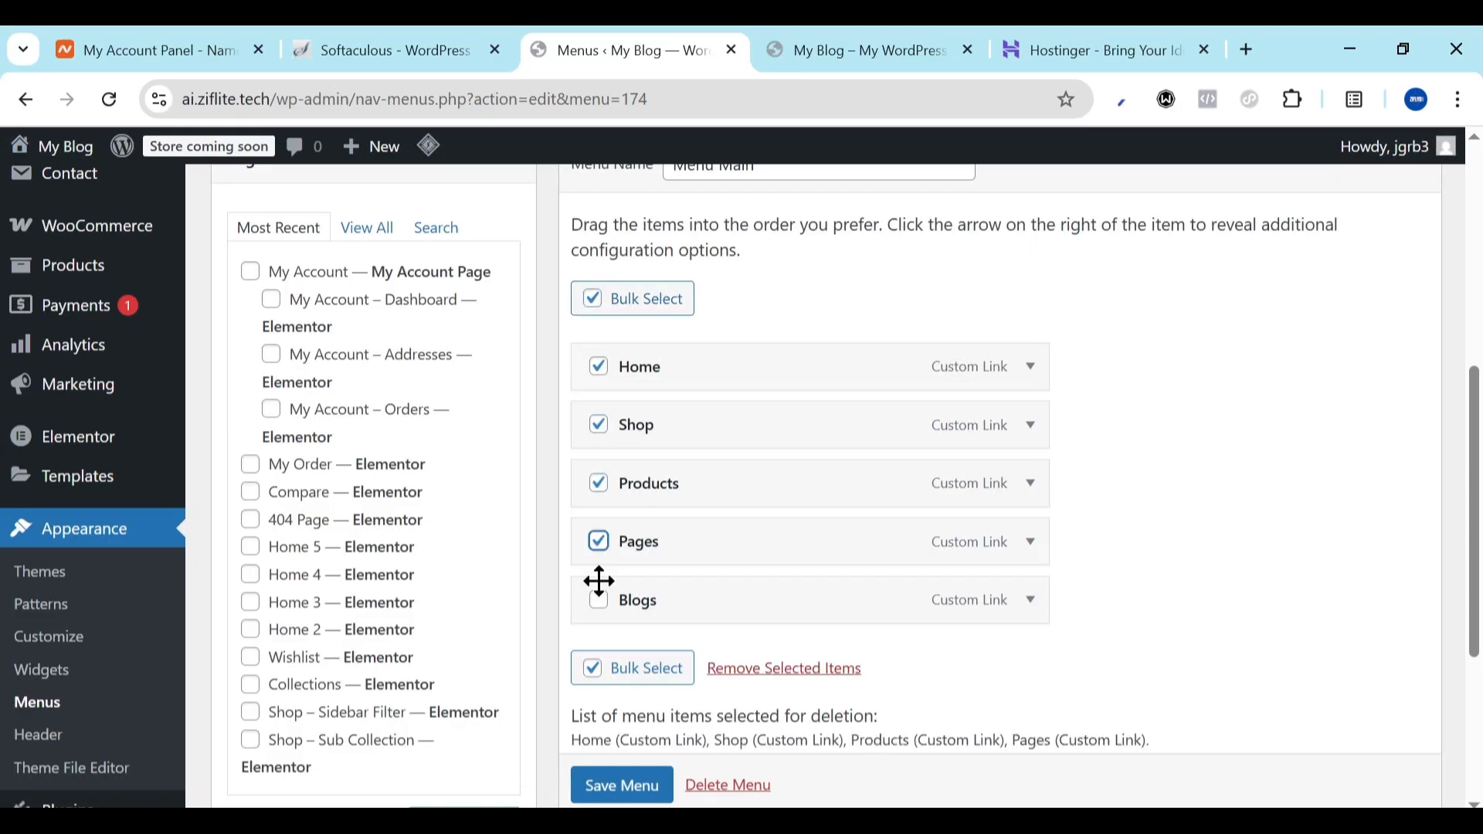
pyautogui.click(599, 600)
pyautogui.scroll(-4, 599, 610)
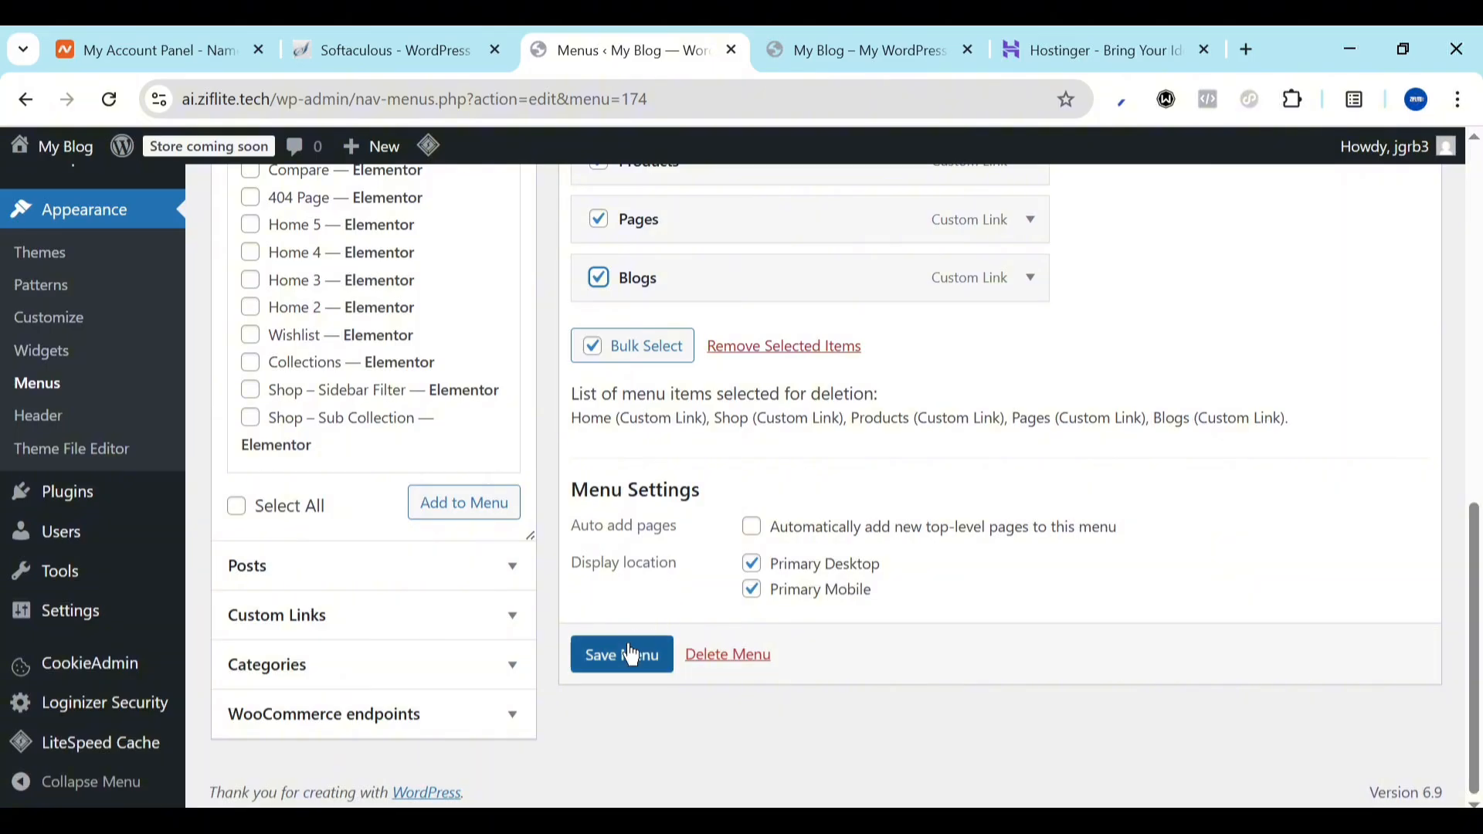
pyautogui.click(772, 348)
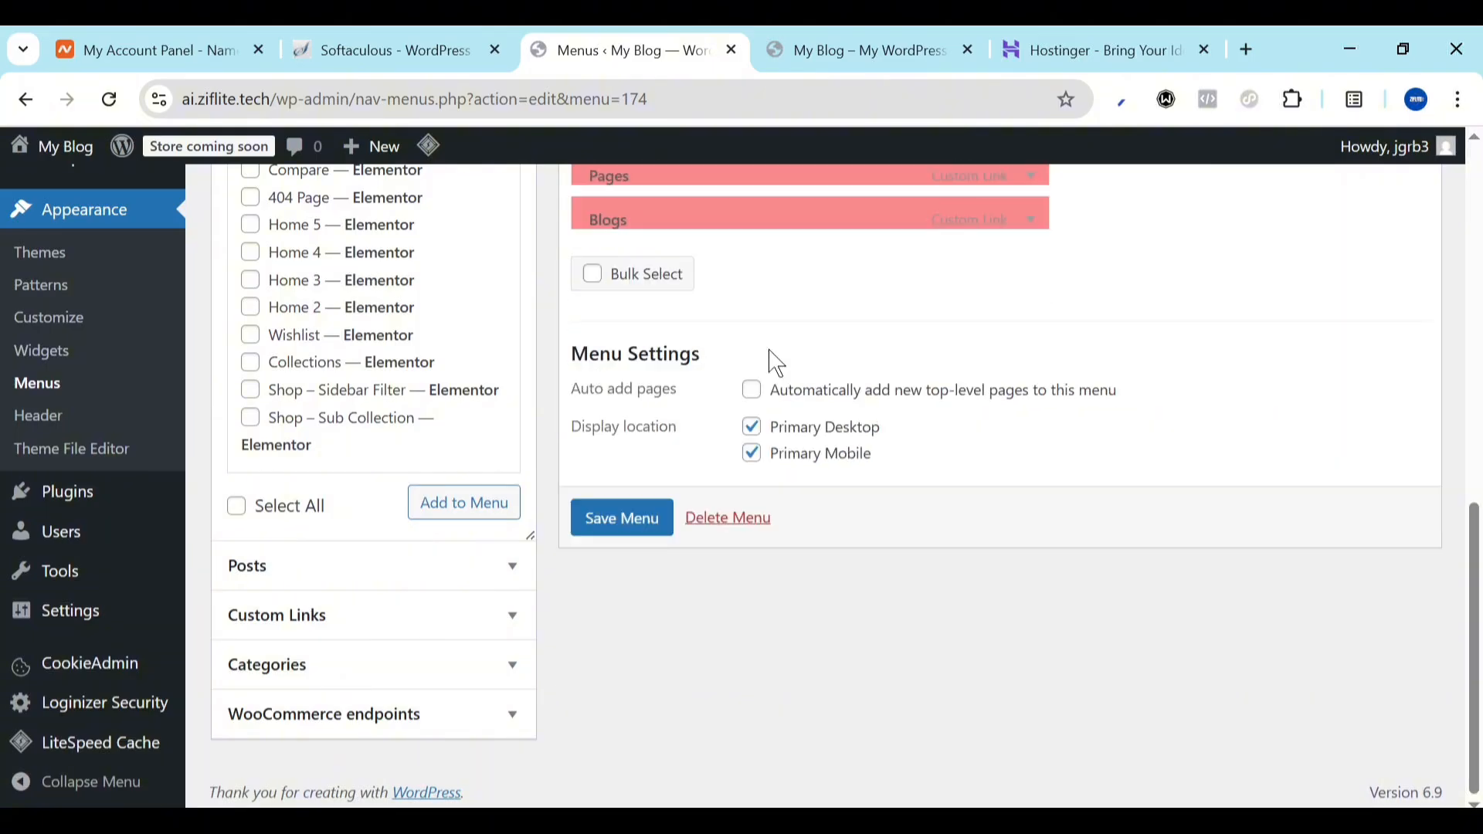
pyautogui.scroll(1, 771, 357)
pyautogui.click(647, 415)
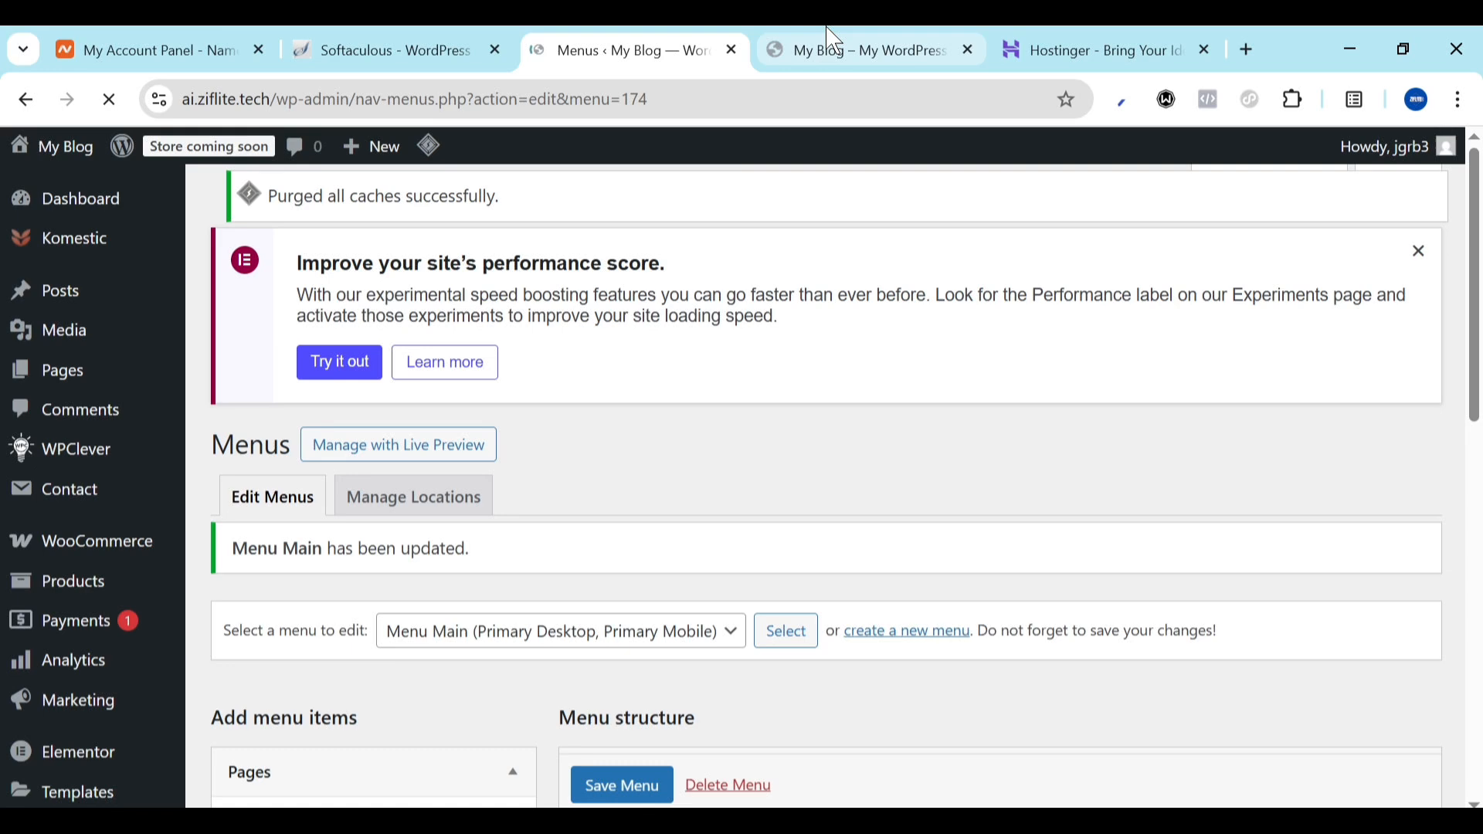
# Reload the store's front page to check its header navigation, and return to the Menus page
pyautogui.click(834, 39)
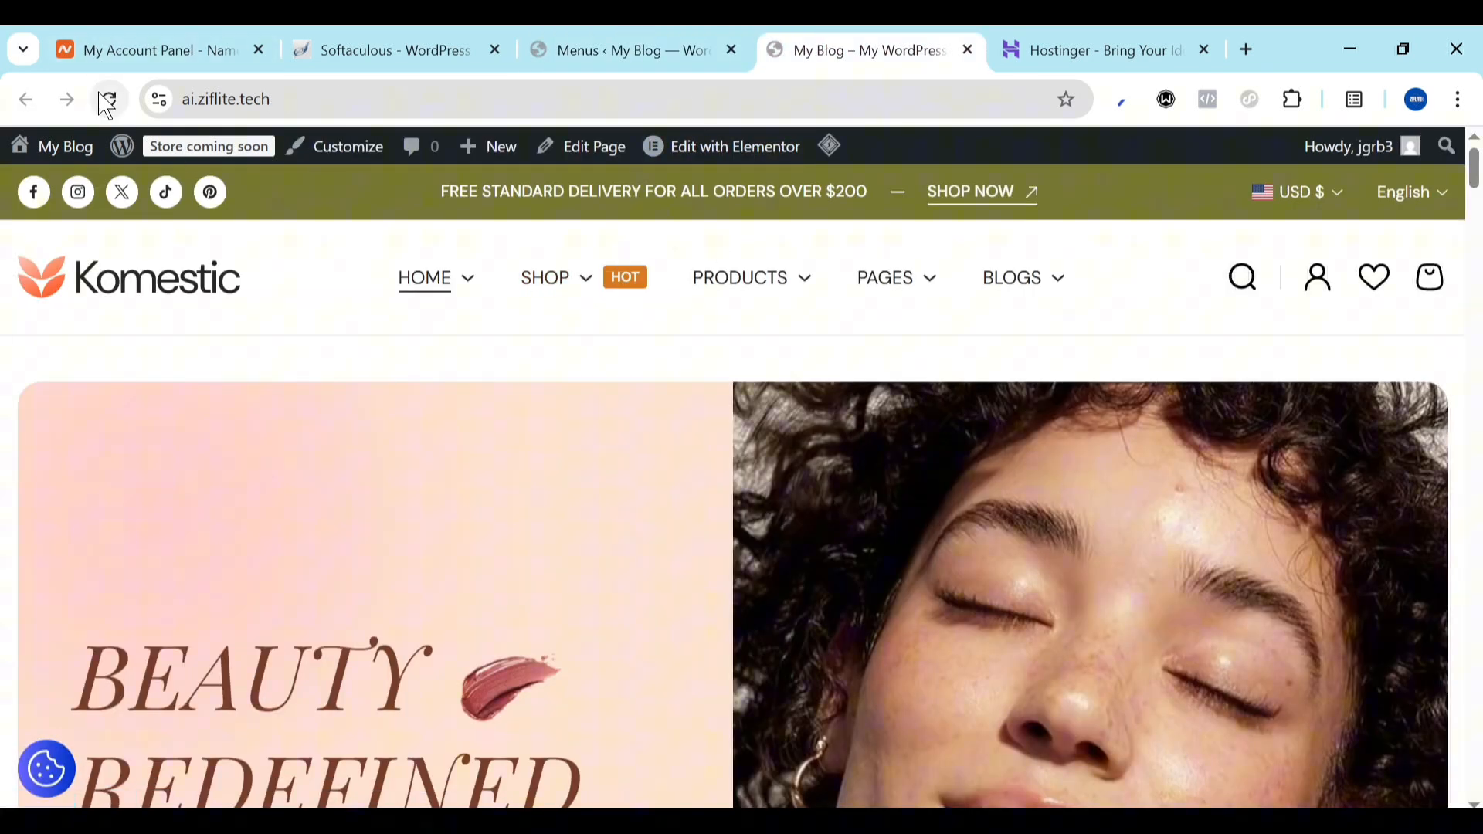
pyautogui.click(108, 100)
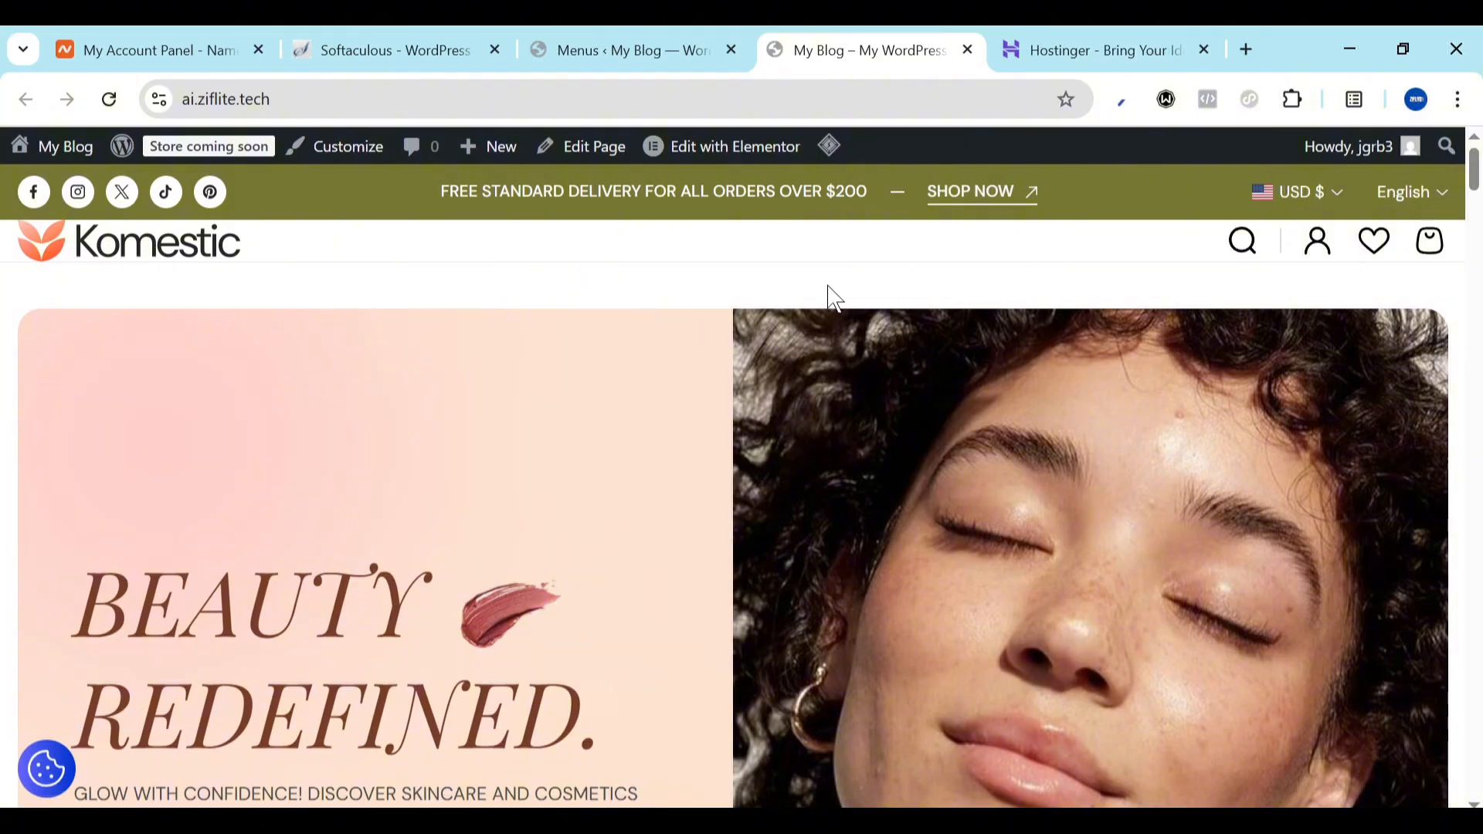
pyautogui.click(615, 48)
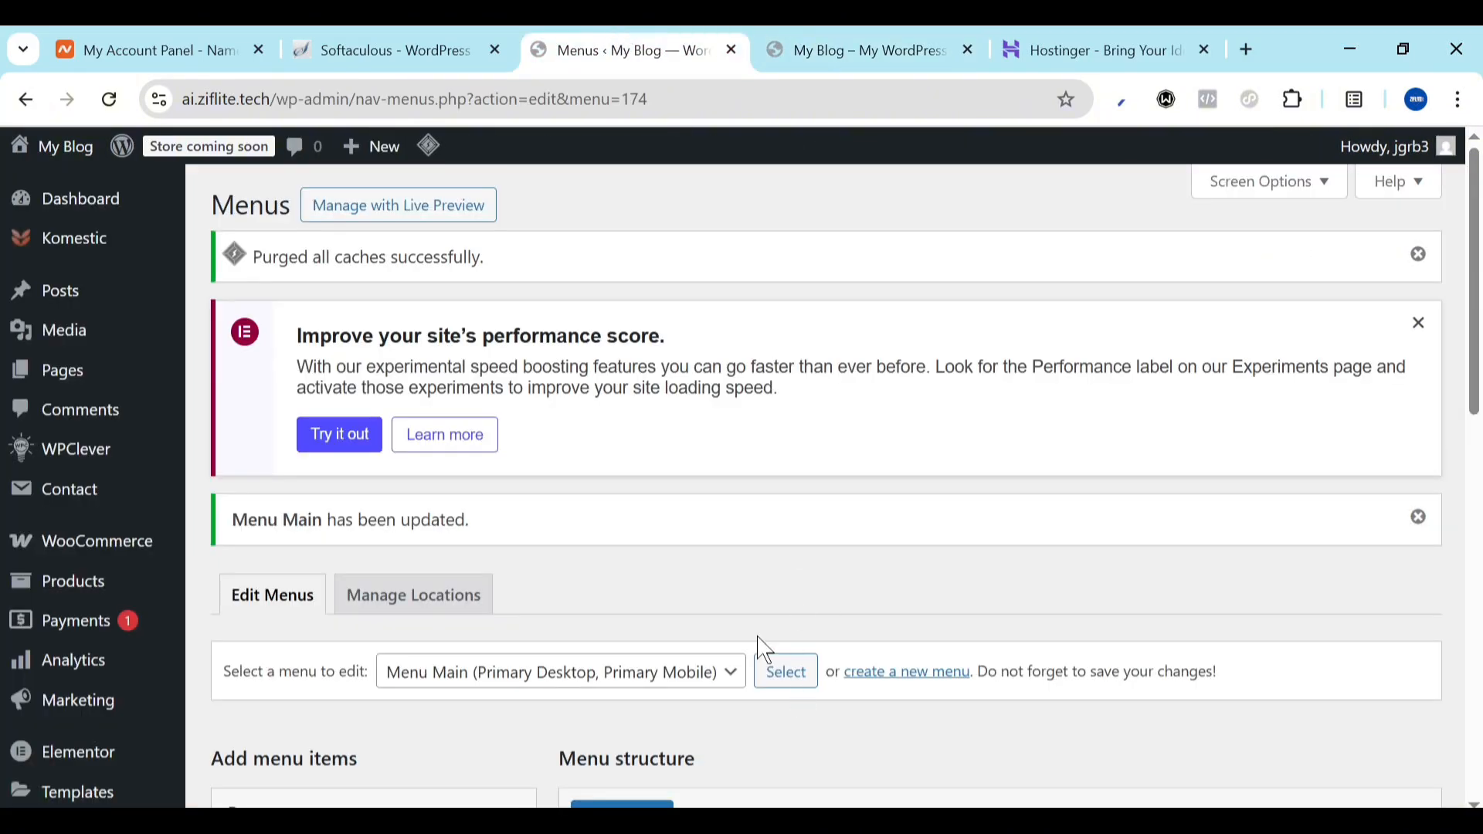
# Open the full list of site pages in a new browser tab and place that tab beside the Menus tab
pyautogui.scroll(-5, 864, 448)
pyautogui.scroll(-4, 472, 587)
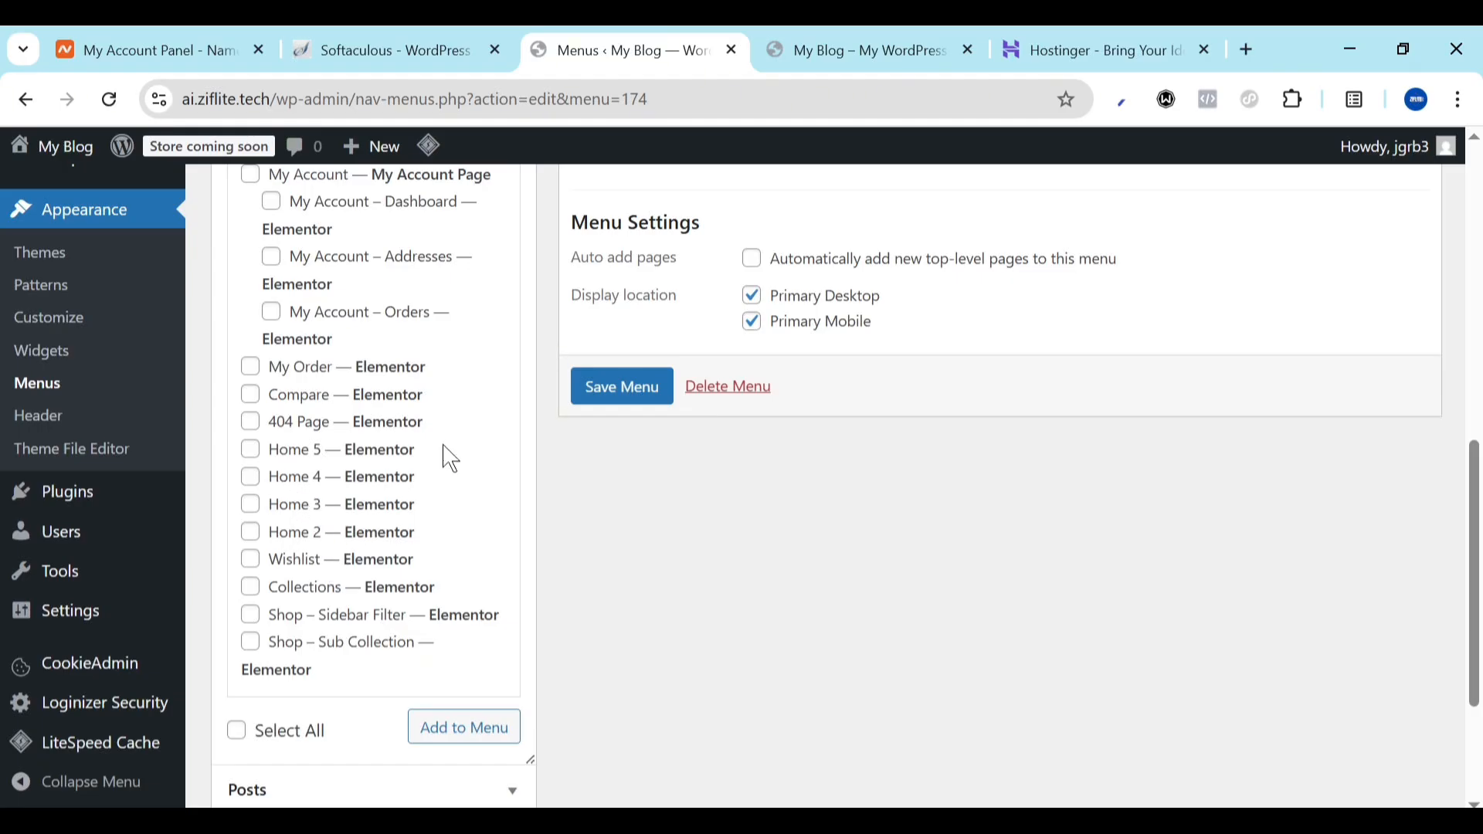
pyautogui.scroll(7, 246, 454)
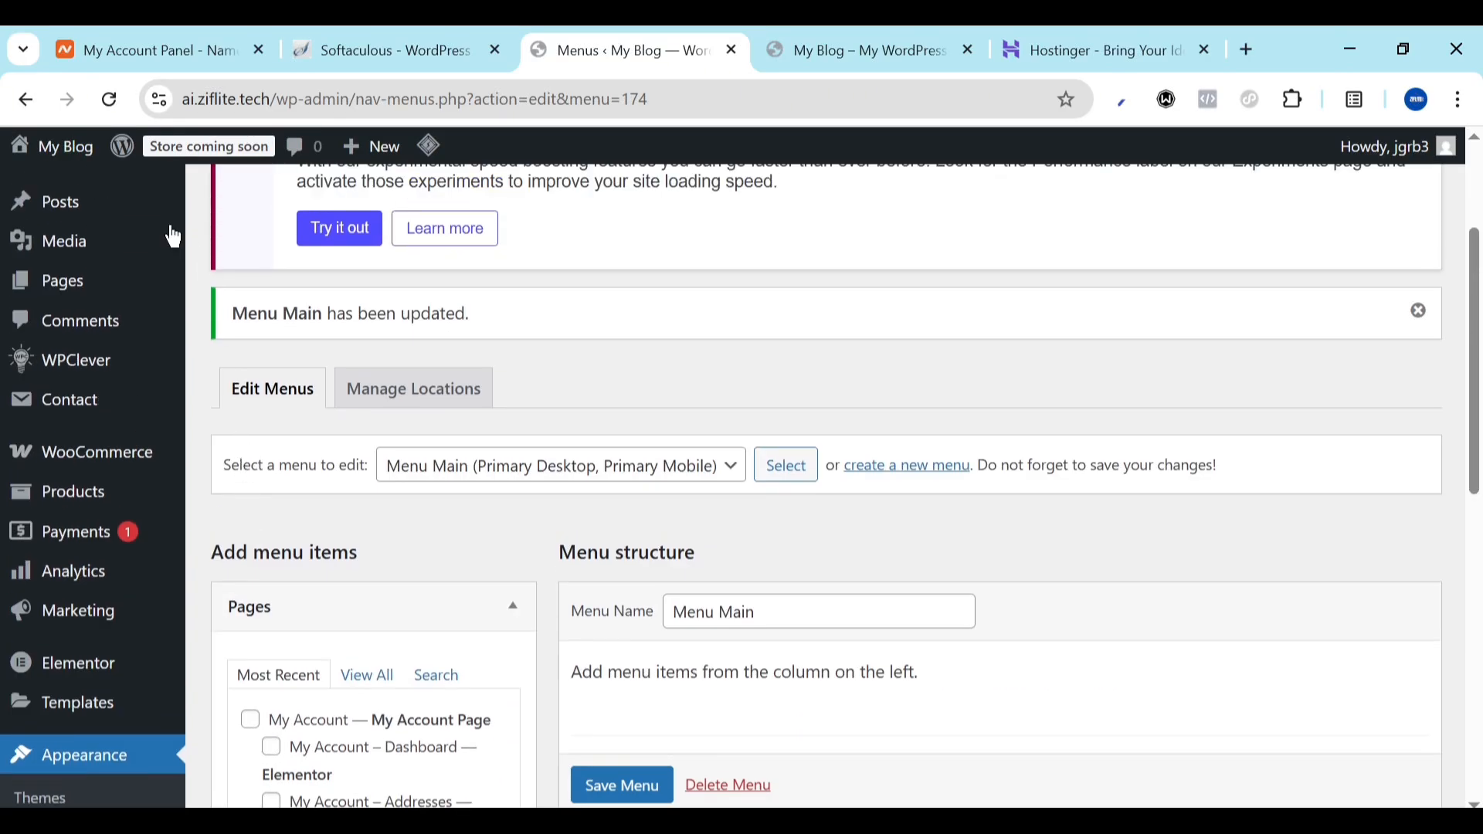
pyautogui.scroll(-5, 397, 614)
pyautogui.scroll(4, 400, 616)
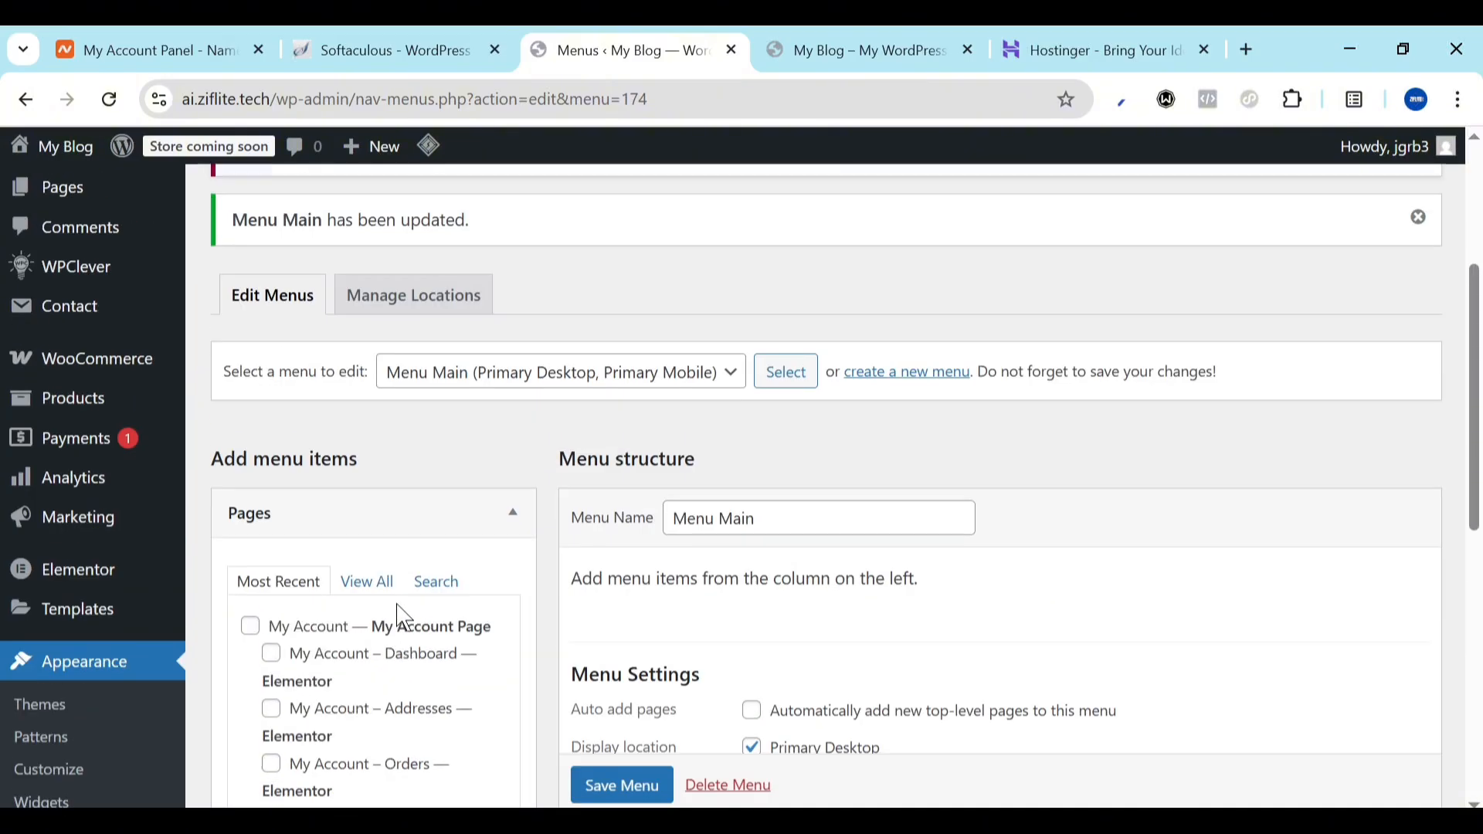
pyautogui.scroll(3, 403, 618)
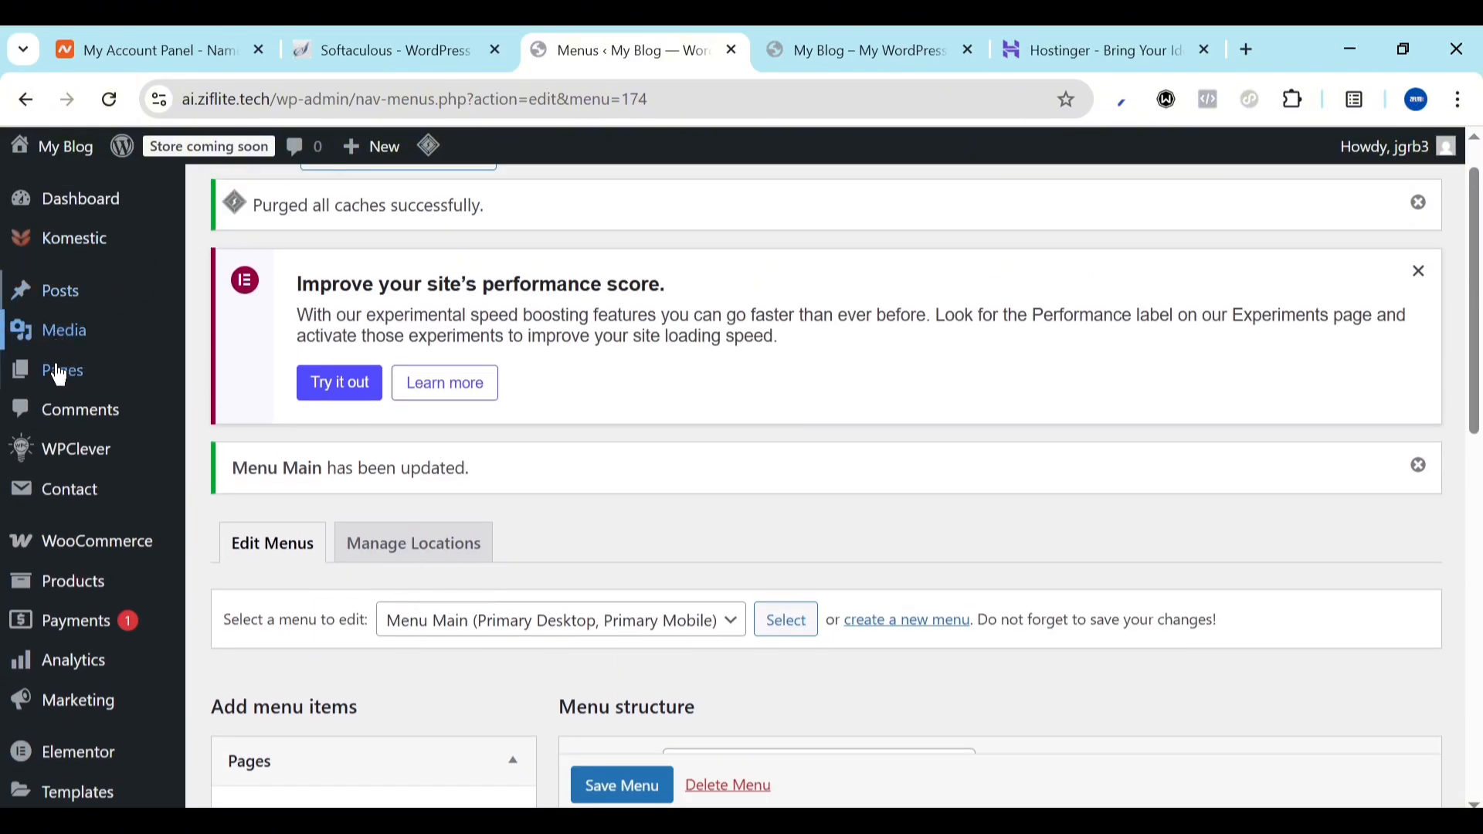
pyautogui.moveTo(65, 391)
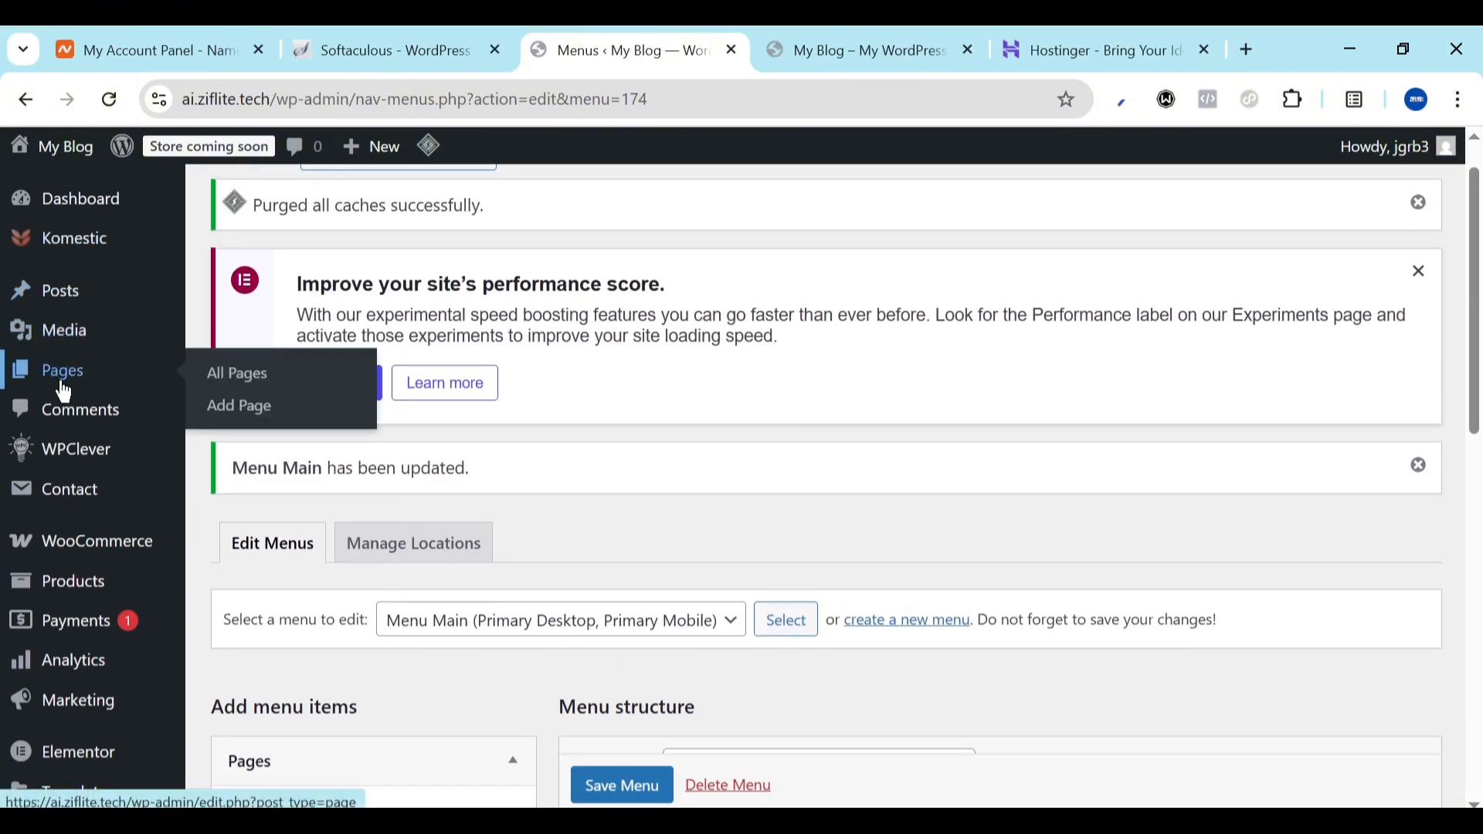
pyautogui.rightClick(211, 374)
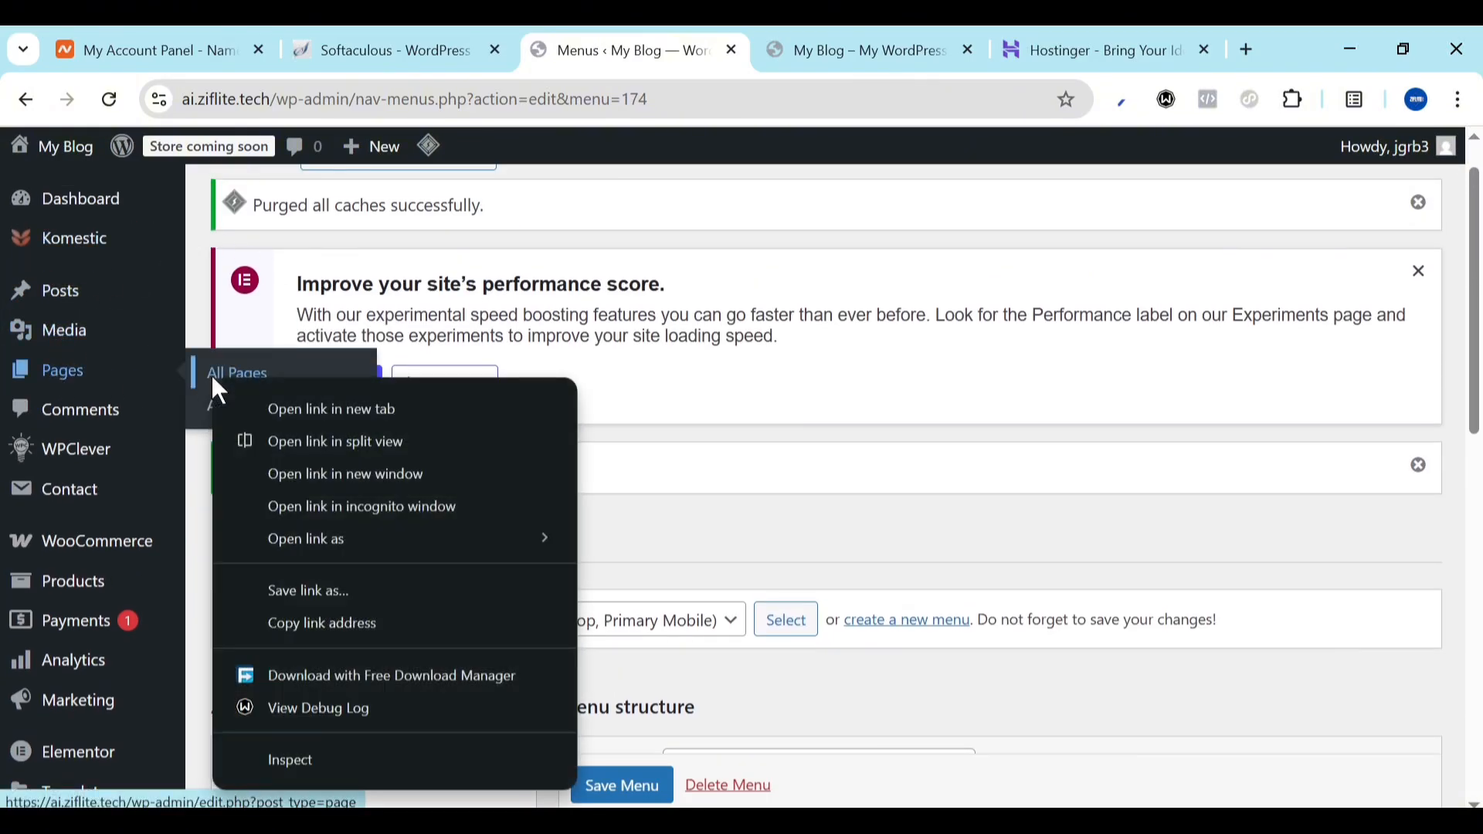
pyautogui.click(305, 405)
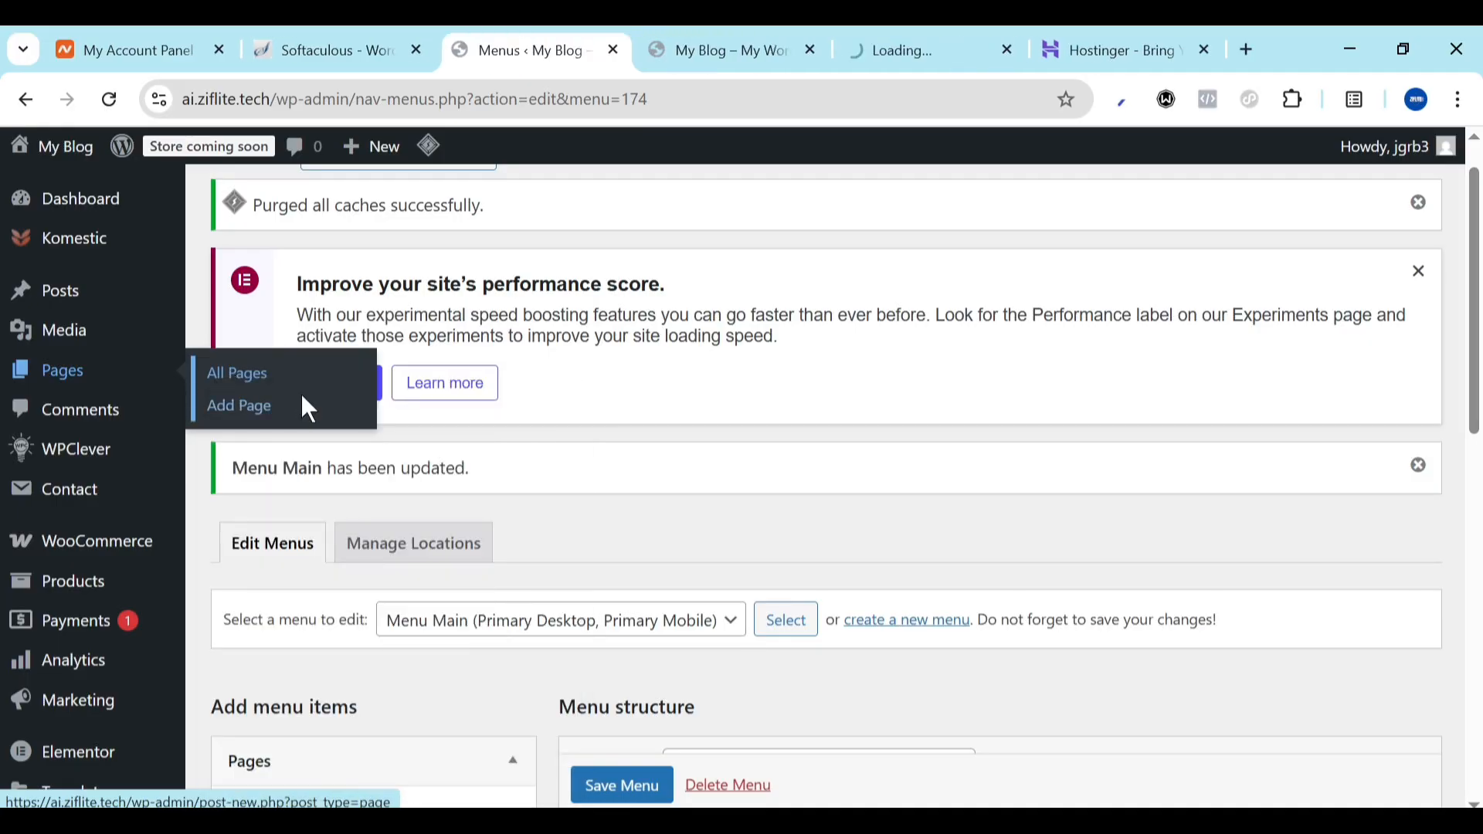
pyautogui.click(889, 40)
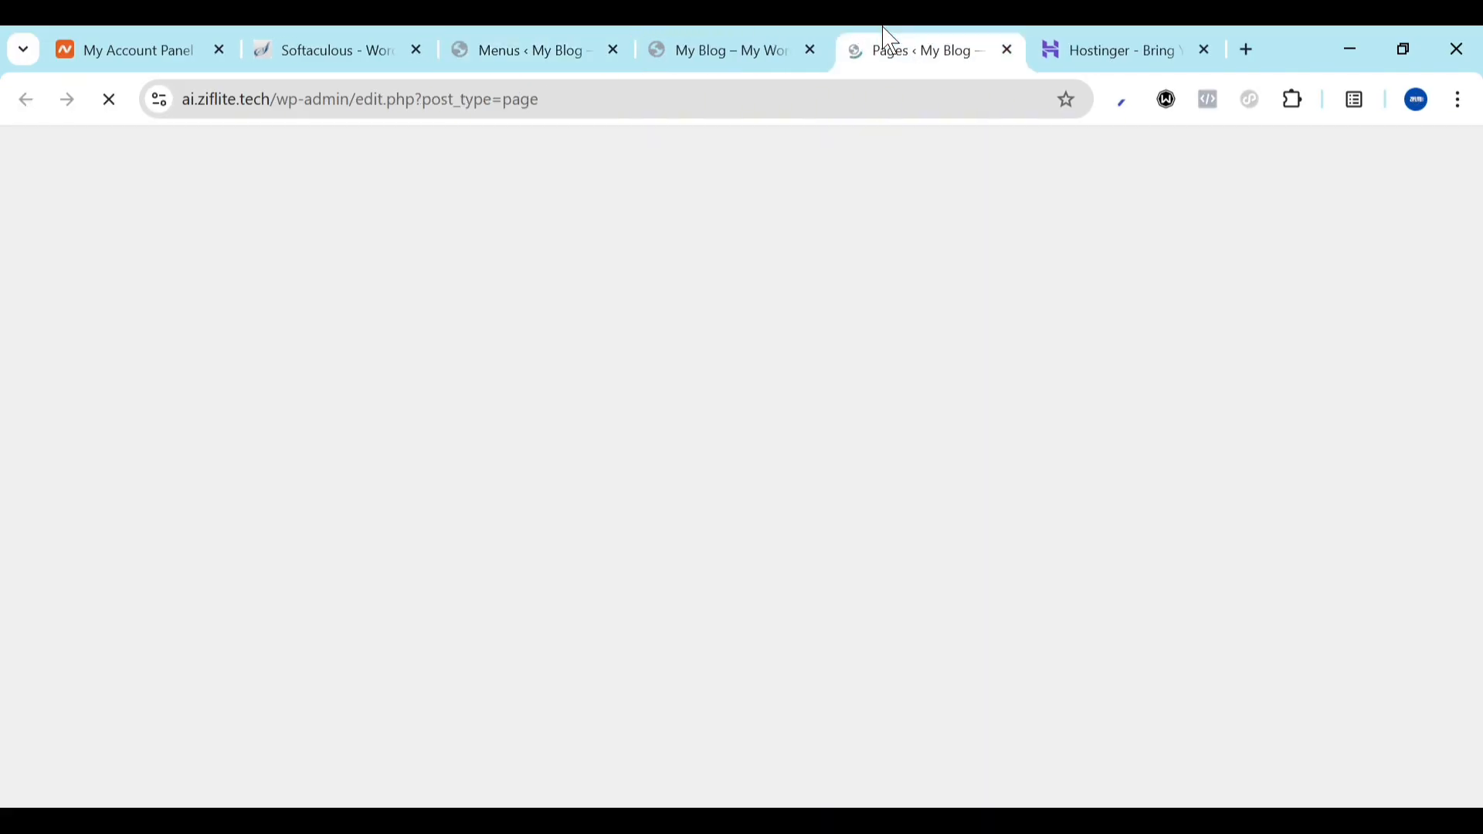
pyautogui.moveTo(889, 40); pyautogui.dragTo(662, 40)
# Compare the pages offered under Add menu items with the entries in the site's full page list
pyautogui.click(554, 42)
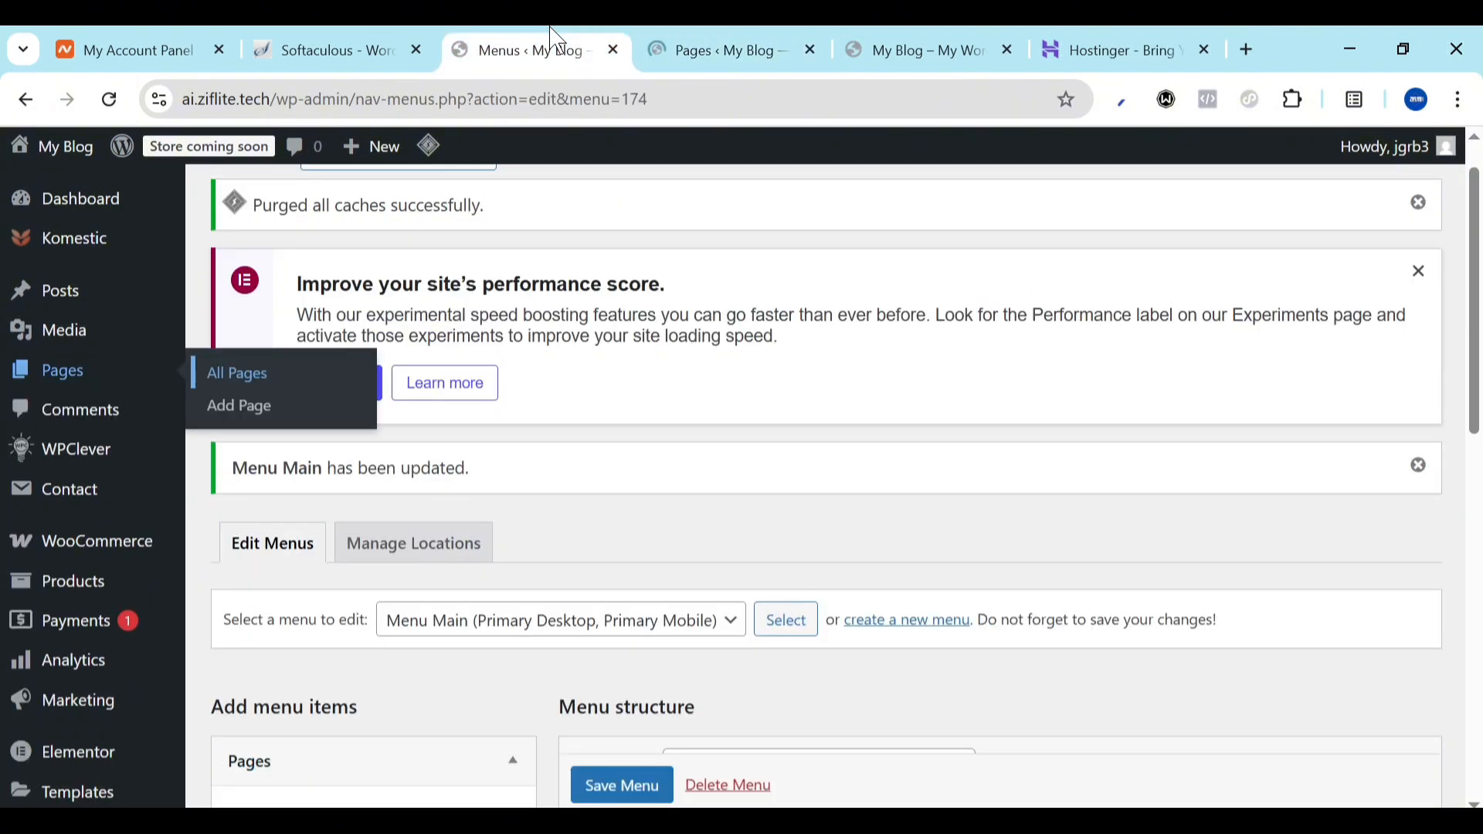
pyautogui.scroll(-8, 476, 525)
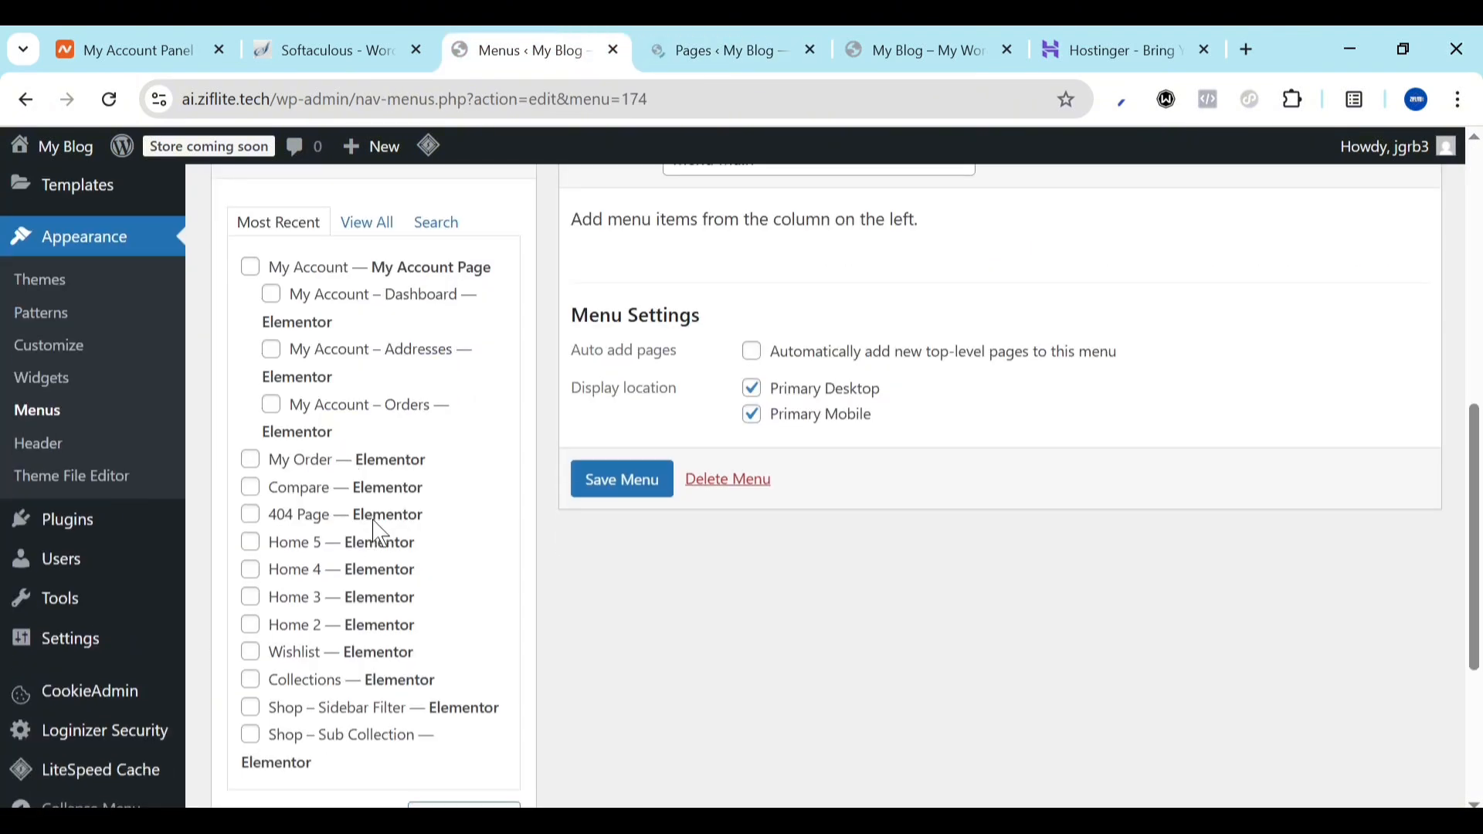
pyautogui.click(698, 43)
pyautogui.scroll(-7, 577, 536)
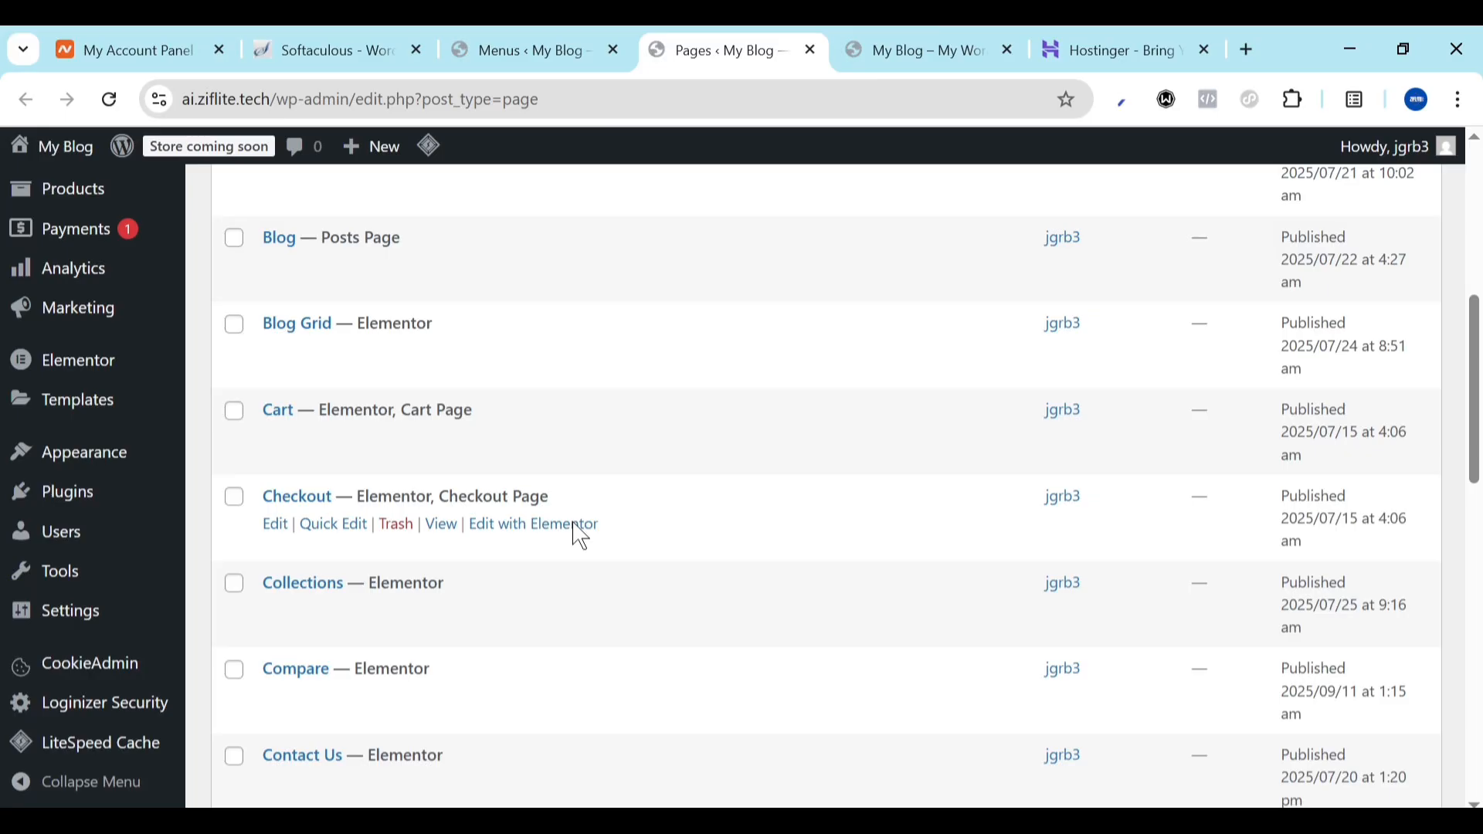
pyautogui.scroll(-9, 580, 536)
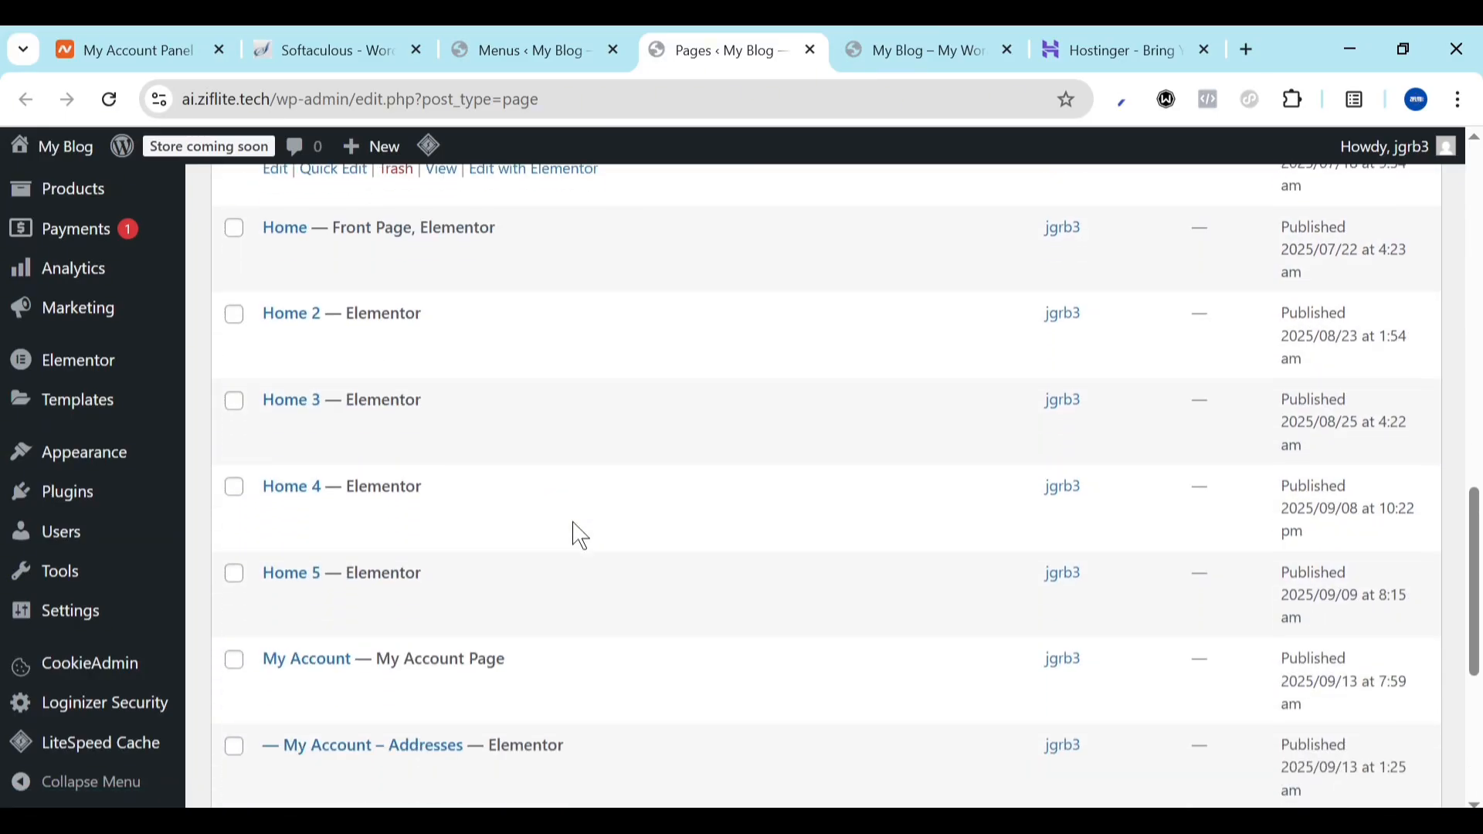
pyautogui.scroll(-1, 579, 533)
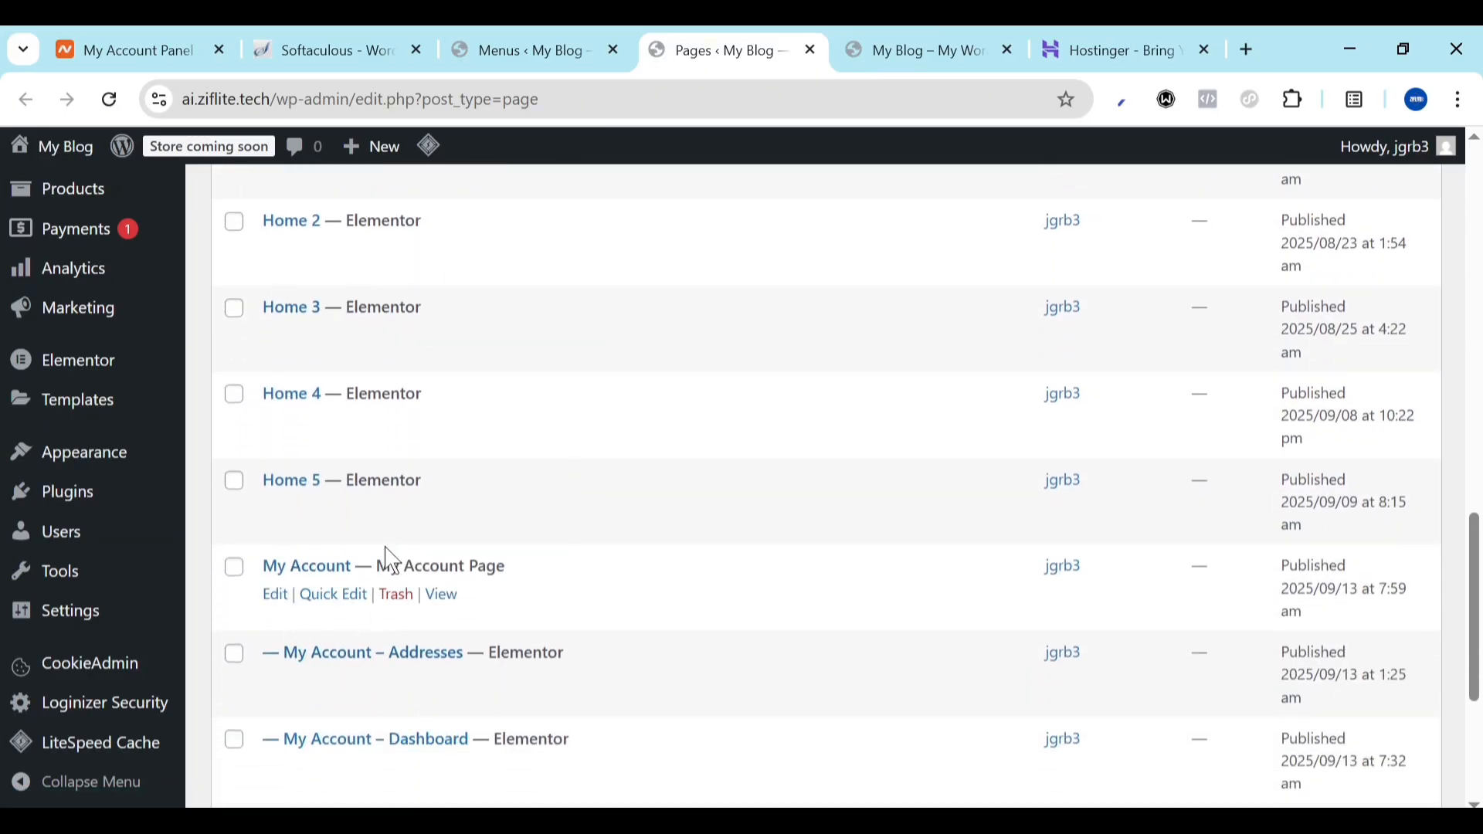
# Open the Home, Home 2, Home 3, Home 4 and Home 5 pages for viewing in separate browser tabs
pyautogui.scroll(2, 347, 448)
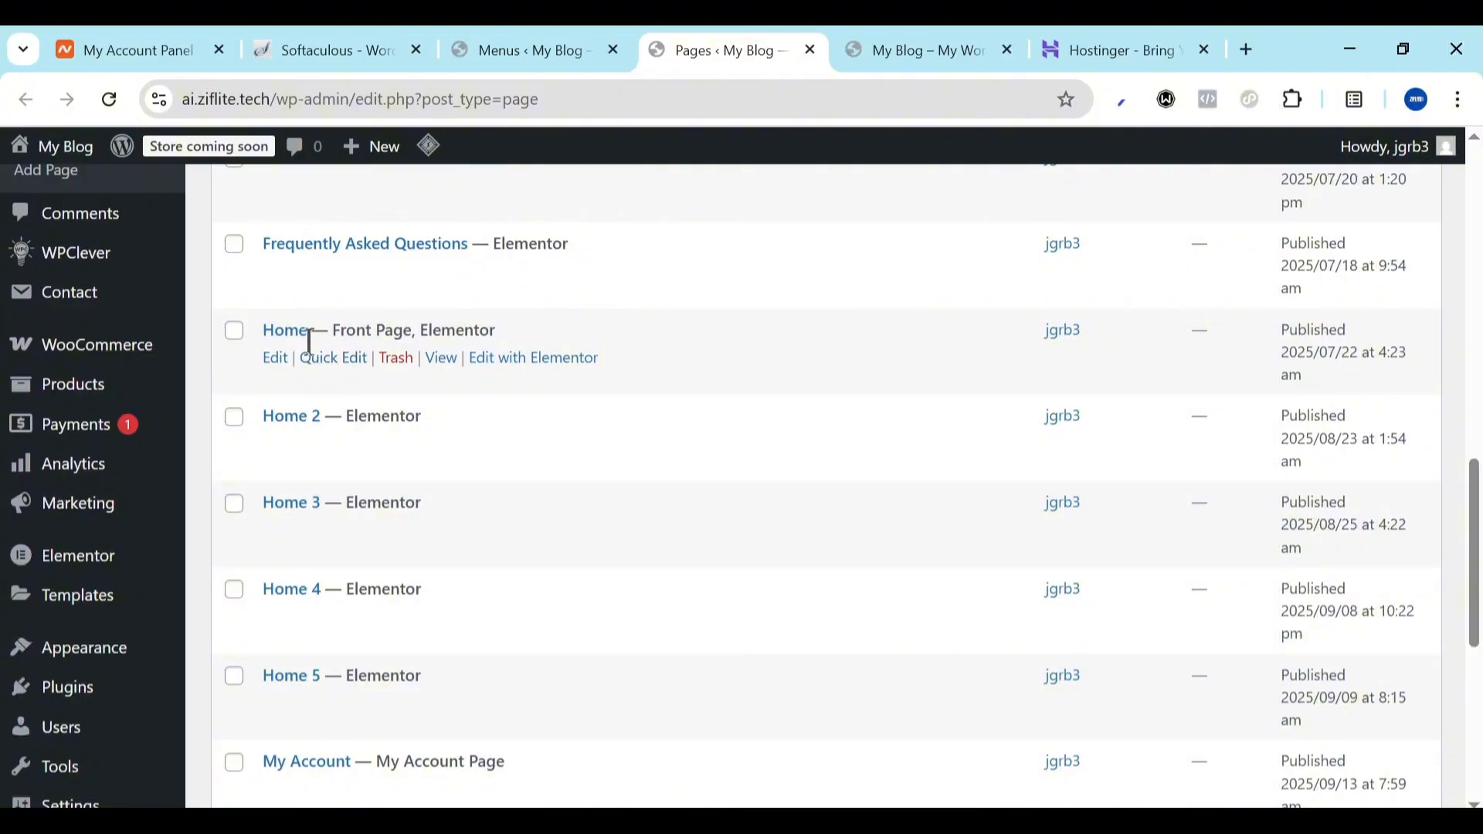
pyautogui.rightClick(440, 359)
pyautogui.click(544, 393)
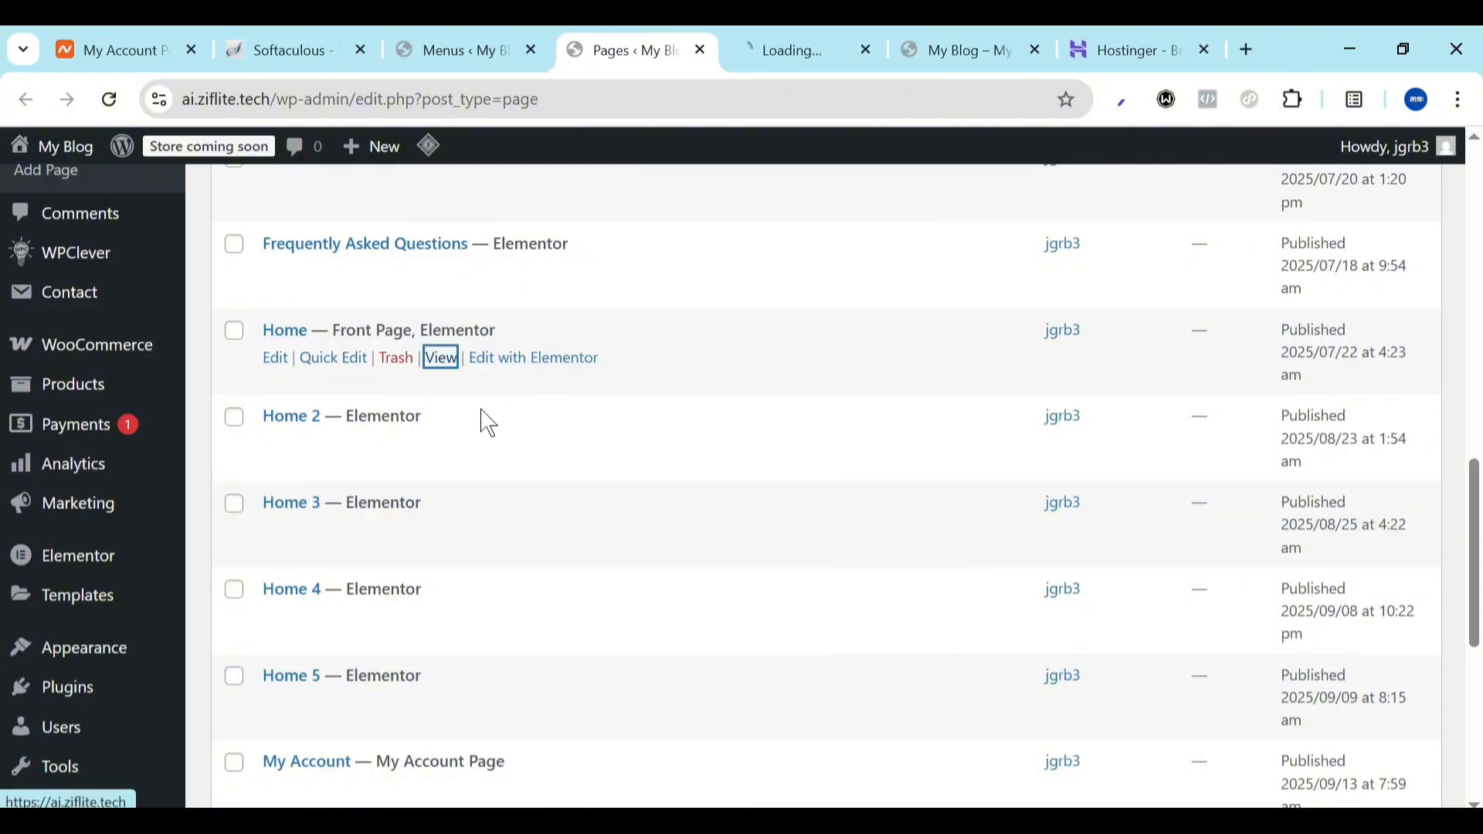
pyautogui.rightClick(458, 449)
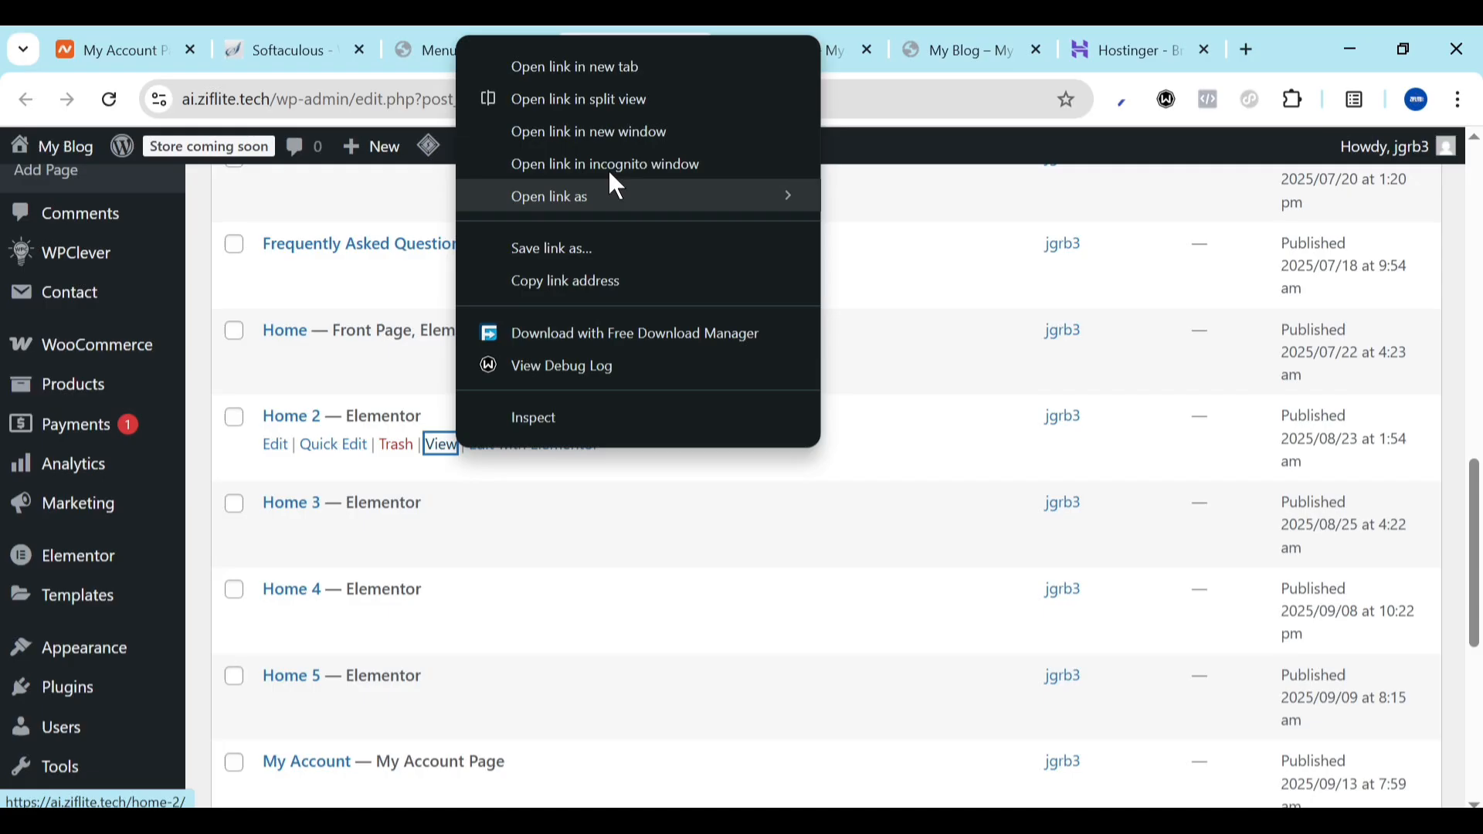
pyautogui.click(586, 68)
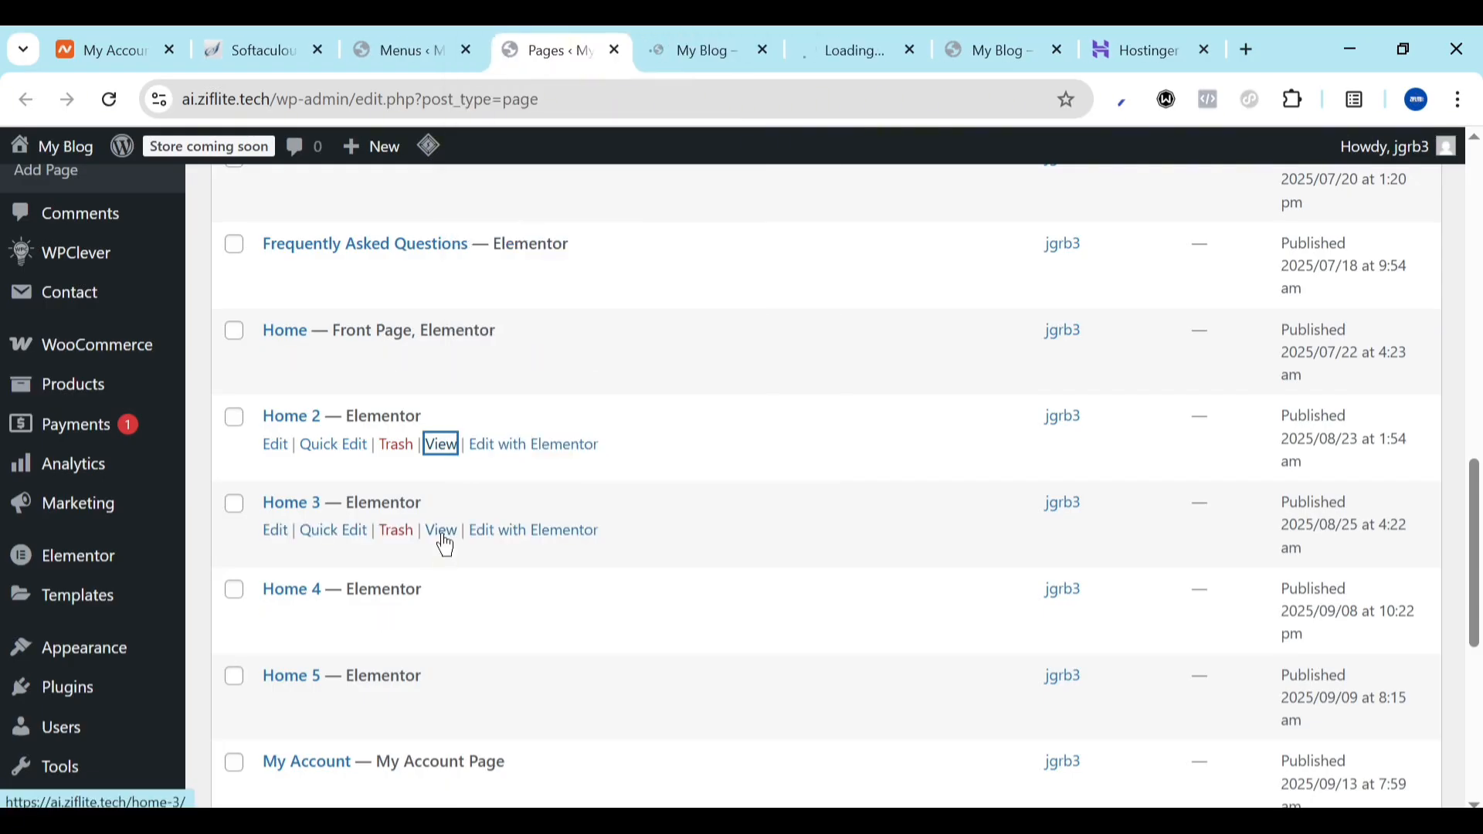
pyautogui.rightClick(442, 534)
pyautogui.click(587, 158)
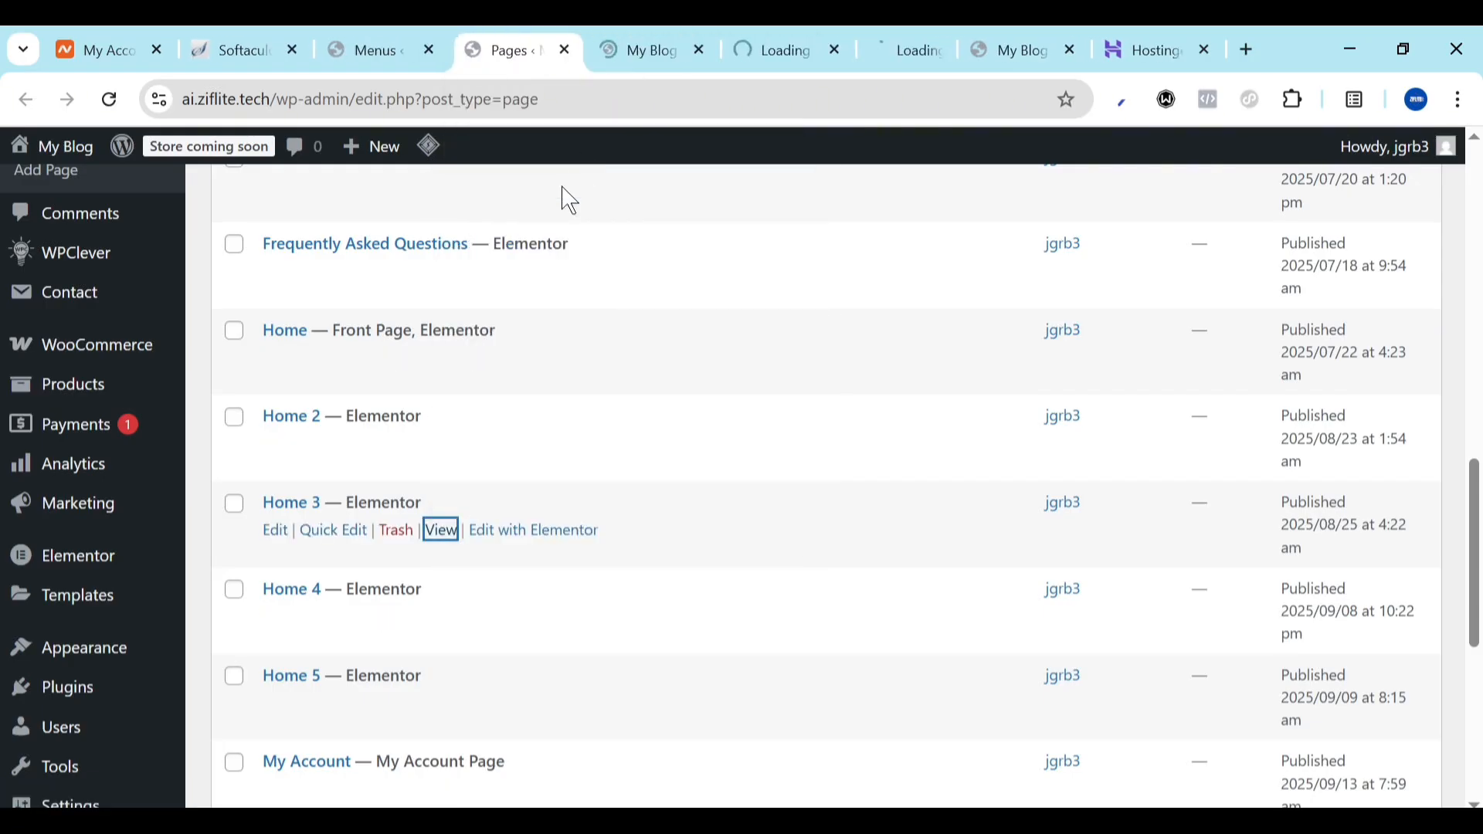
pyautogui.rightClick(453, 623)
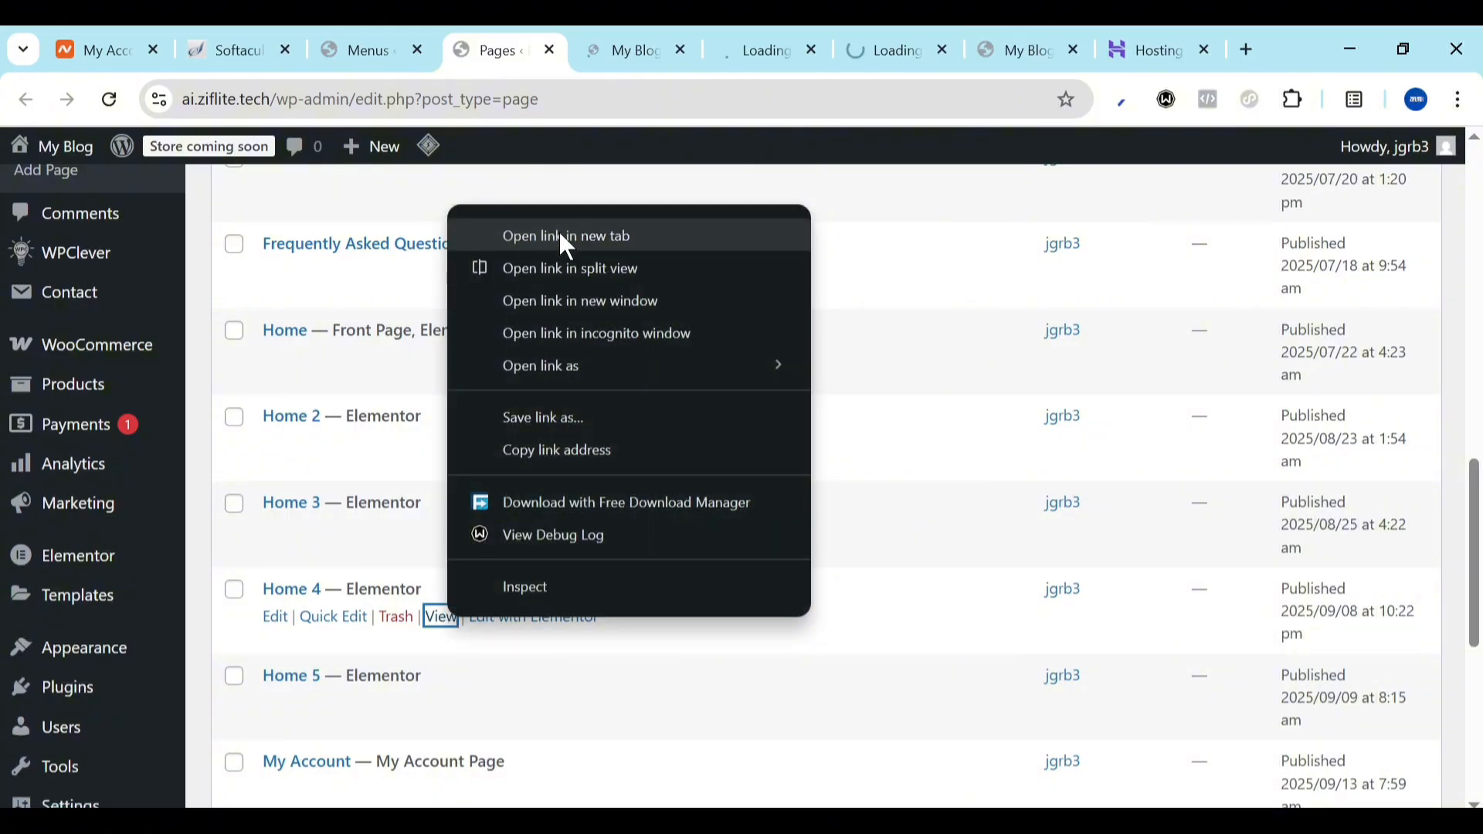
pyautogui.click(566, 235)
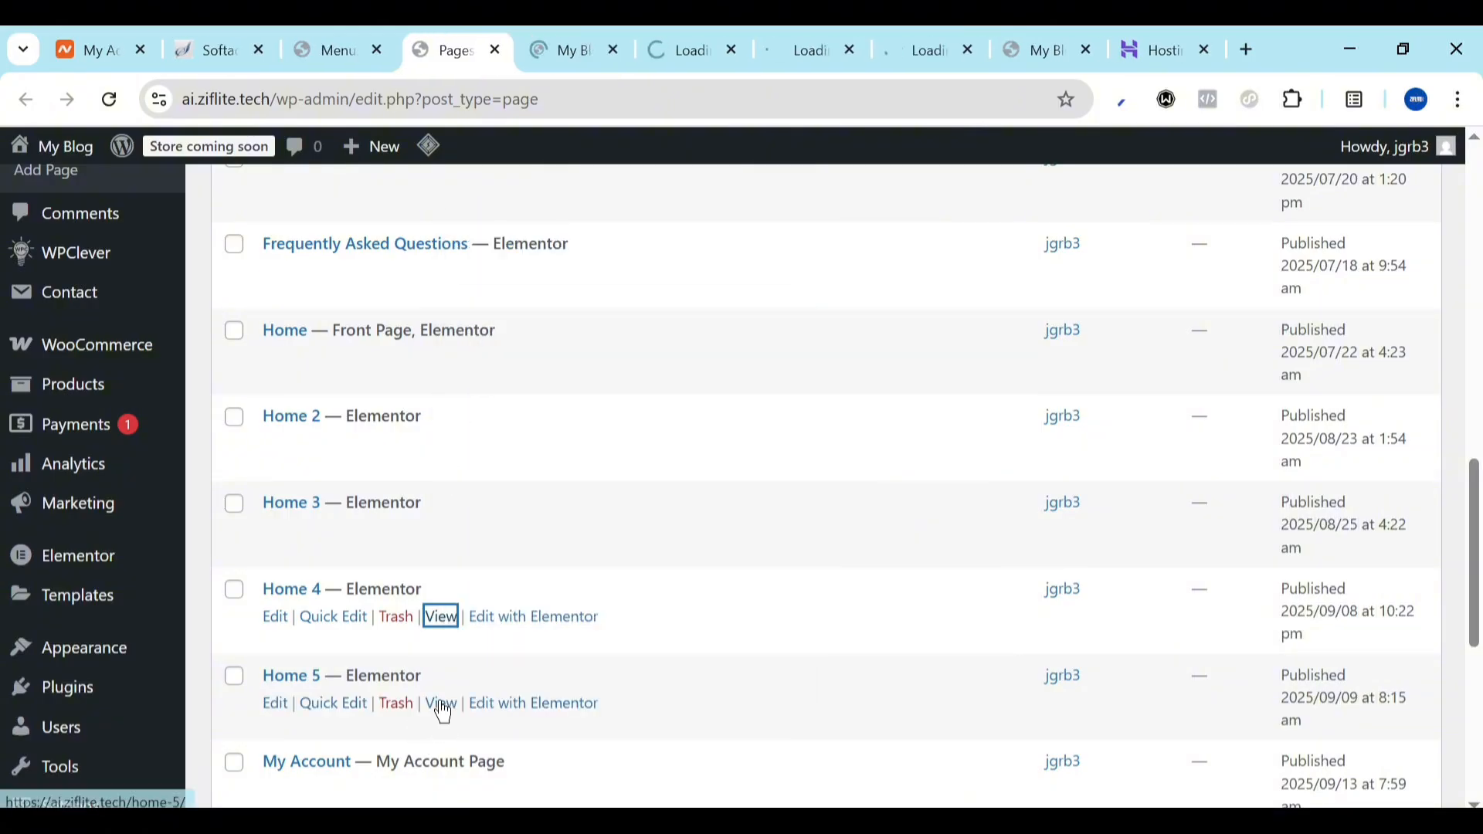
pyautogui.rightClick(442, 705)
pyautogui.click(591, 336)
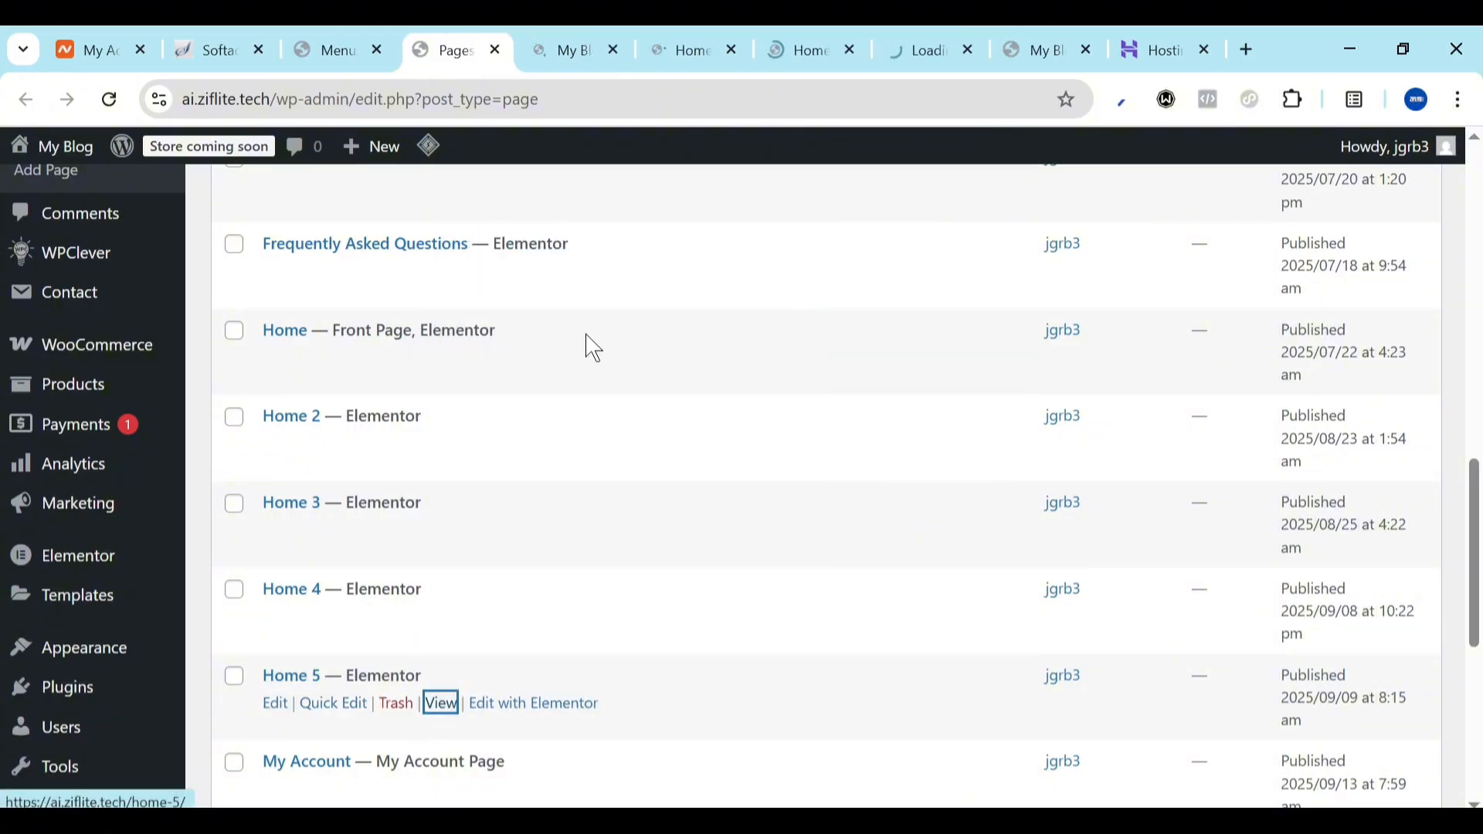
# Examine the layouts of the front page, Home 2 and Home 3 in their browser tabs
pyautogui.click(564, 51)
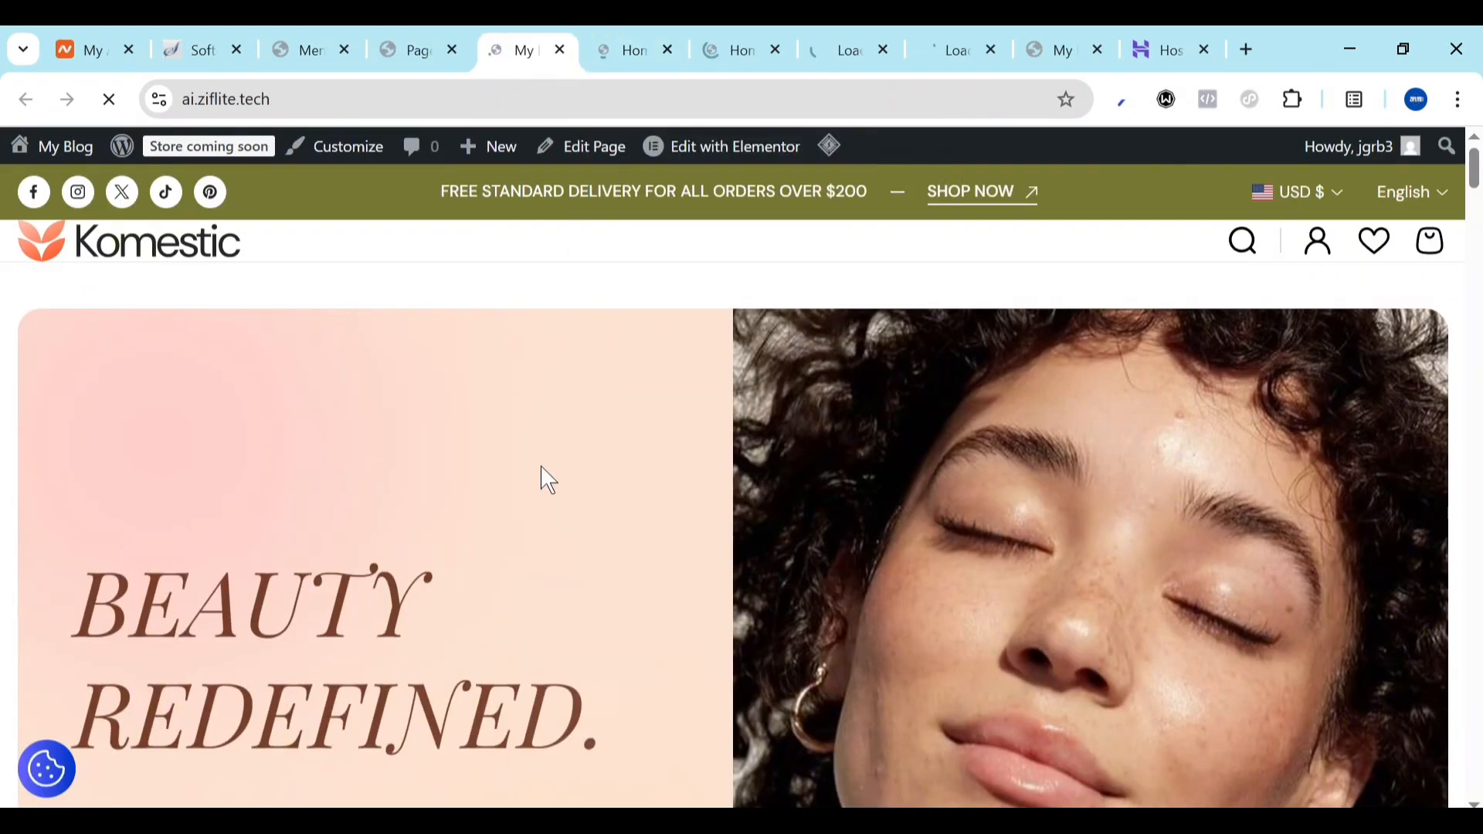
pyautogui.scroll(-4, 548, 479)
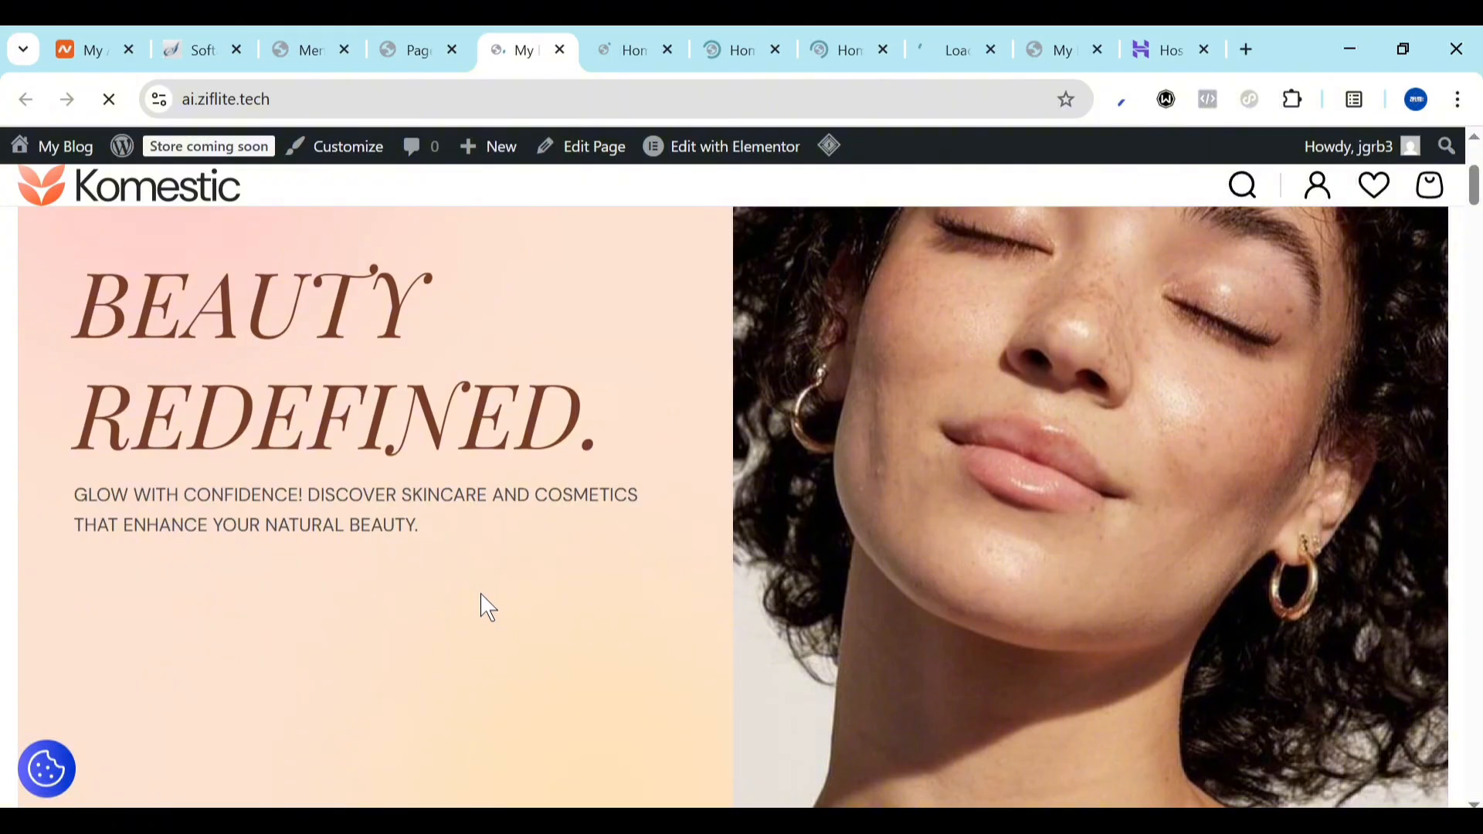
pyautogui.click(587, 43)
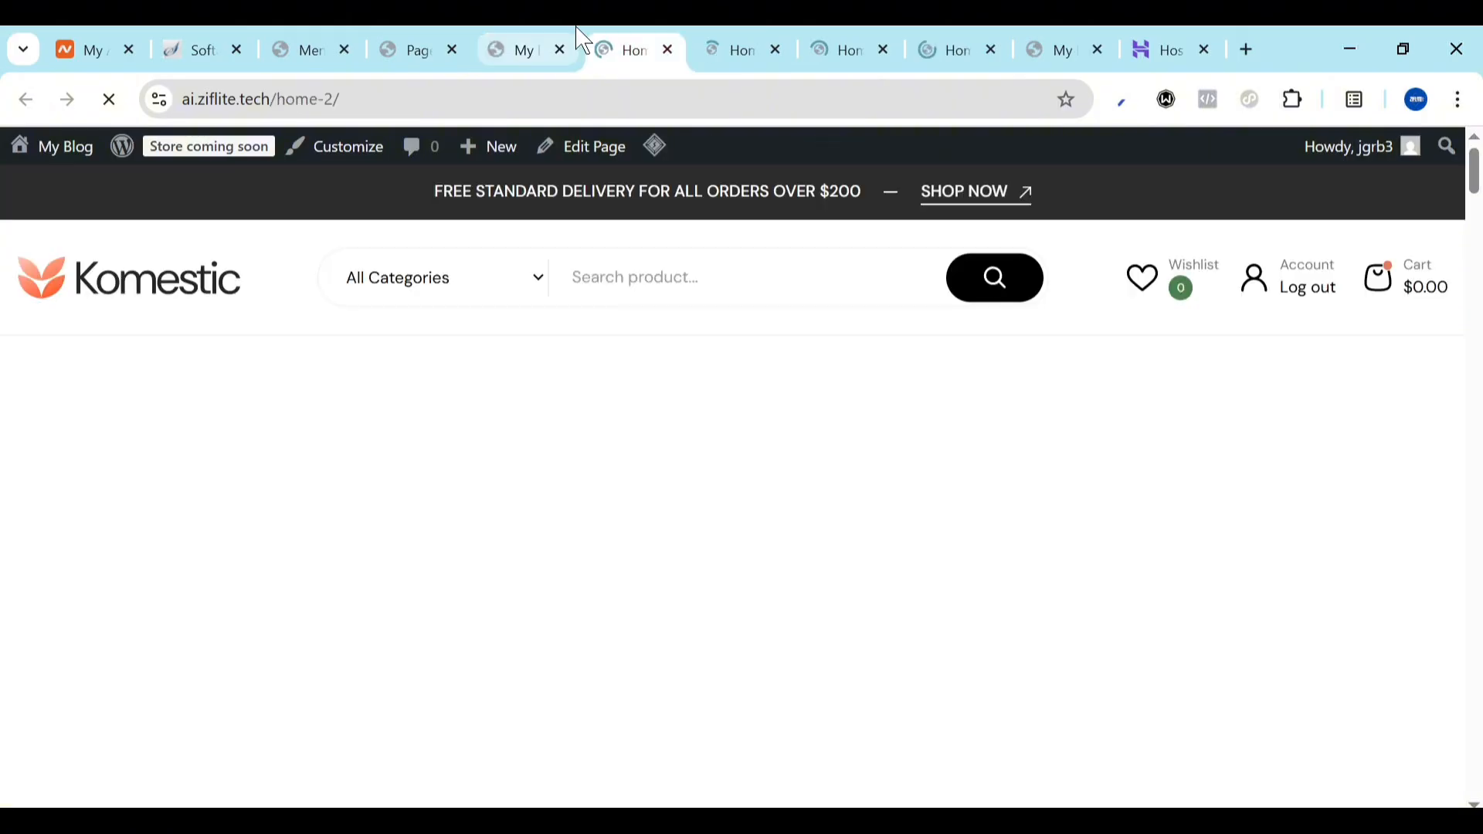
pyautogui.click(760, 41)
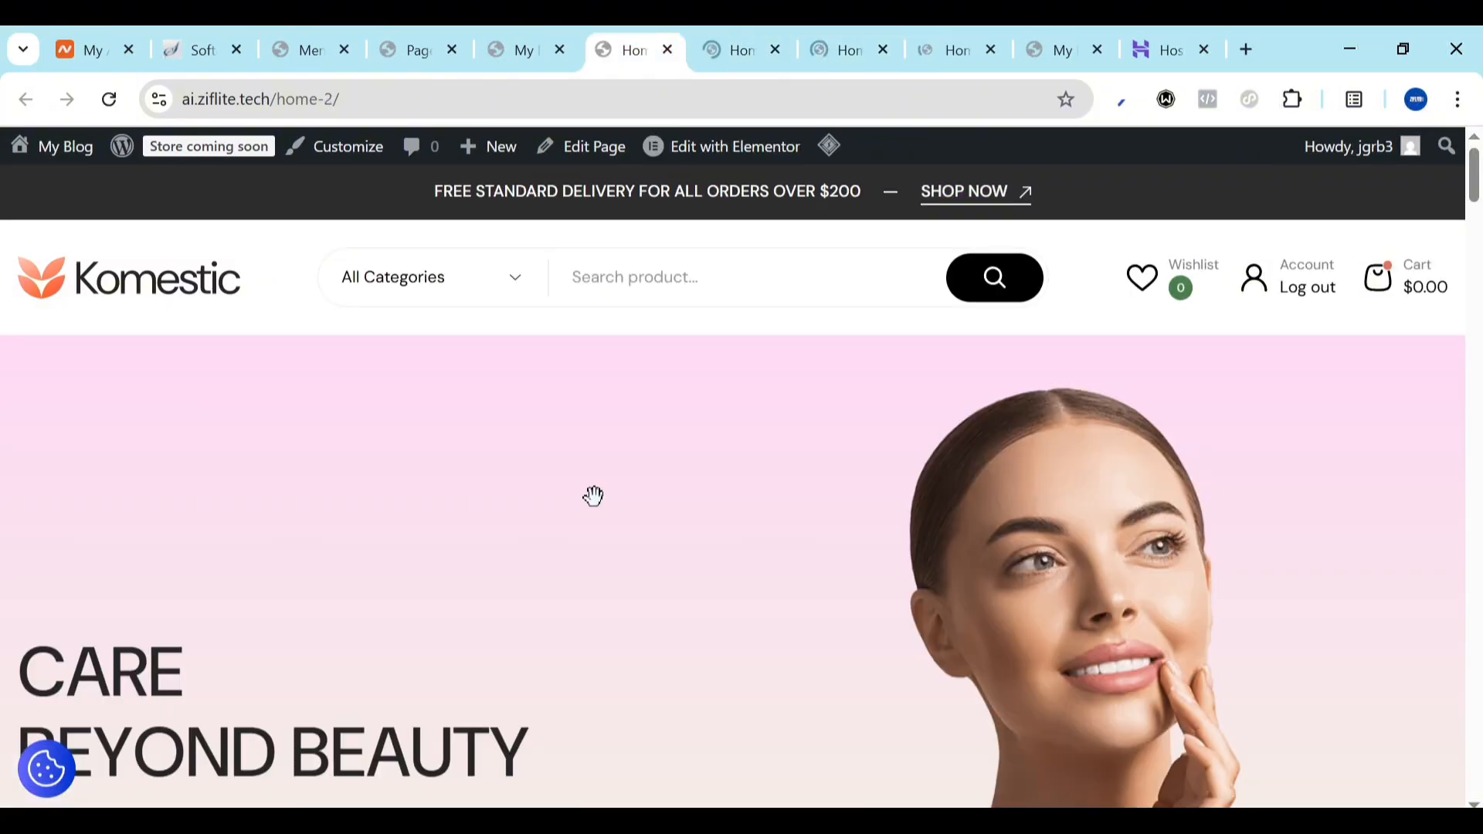
pyautogui.scroll(-15, 593, 496)
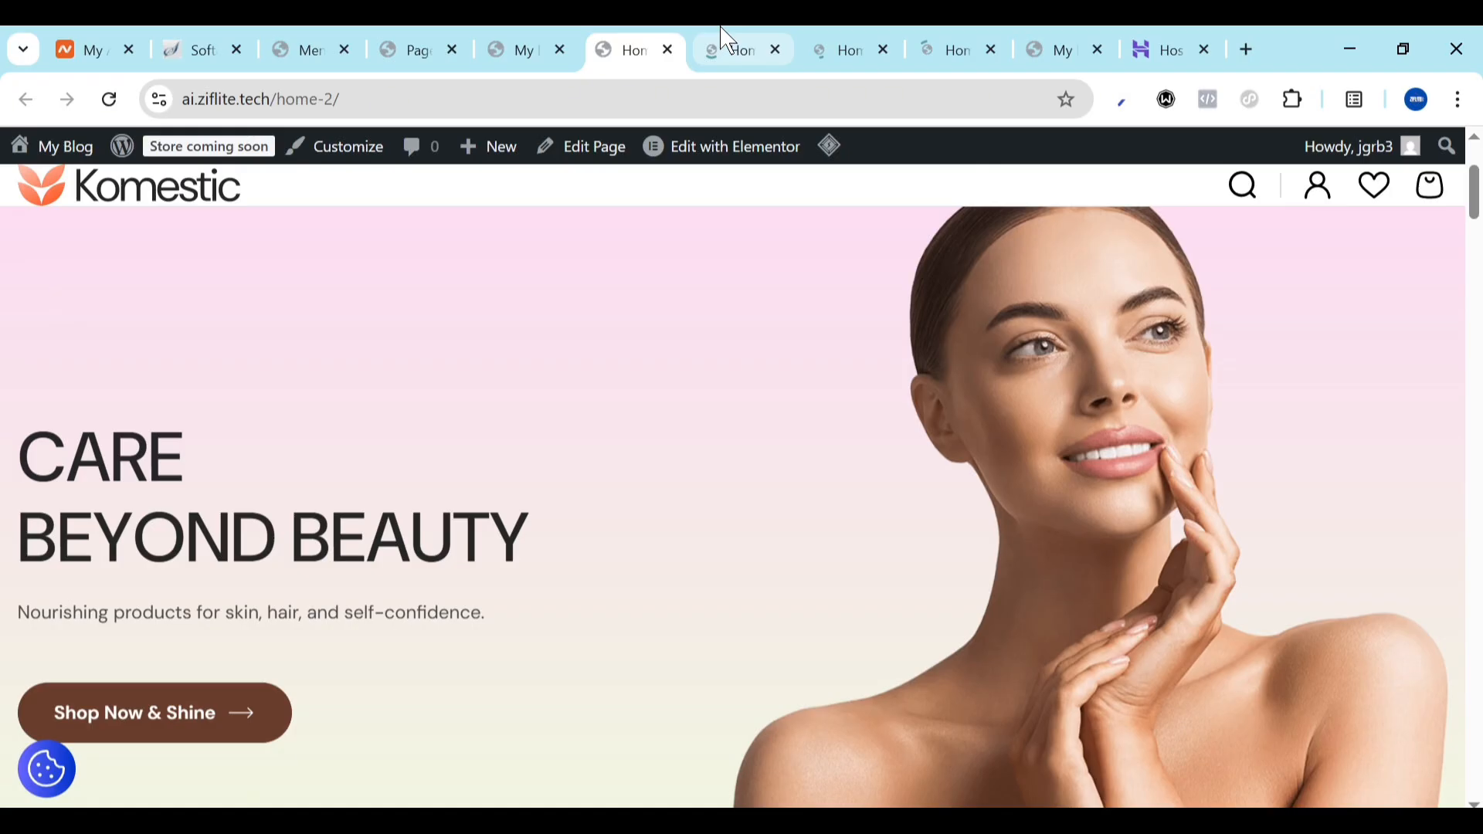
pyautogui.scroll(-5, 741, 577)
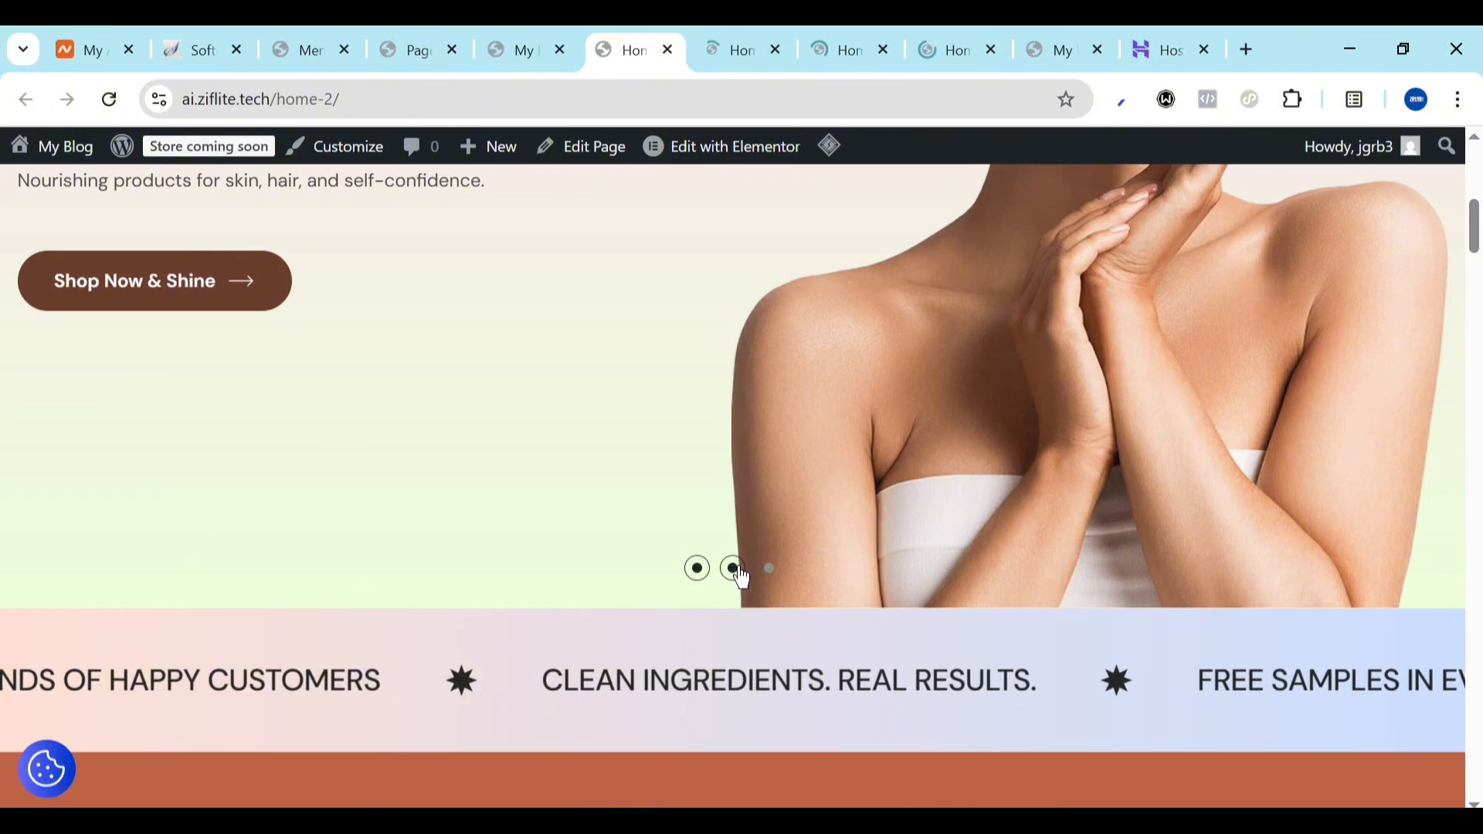
pyautogui.scroll(-20, 895, 446)
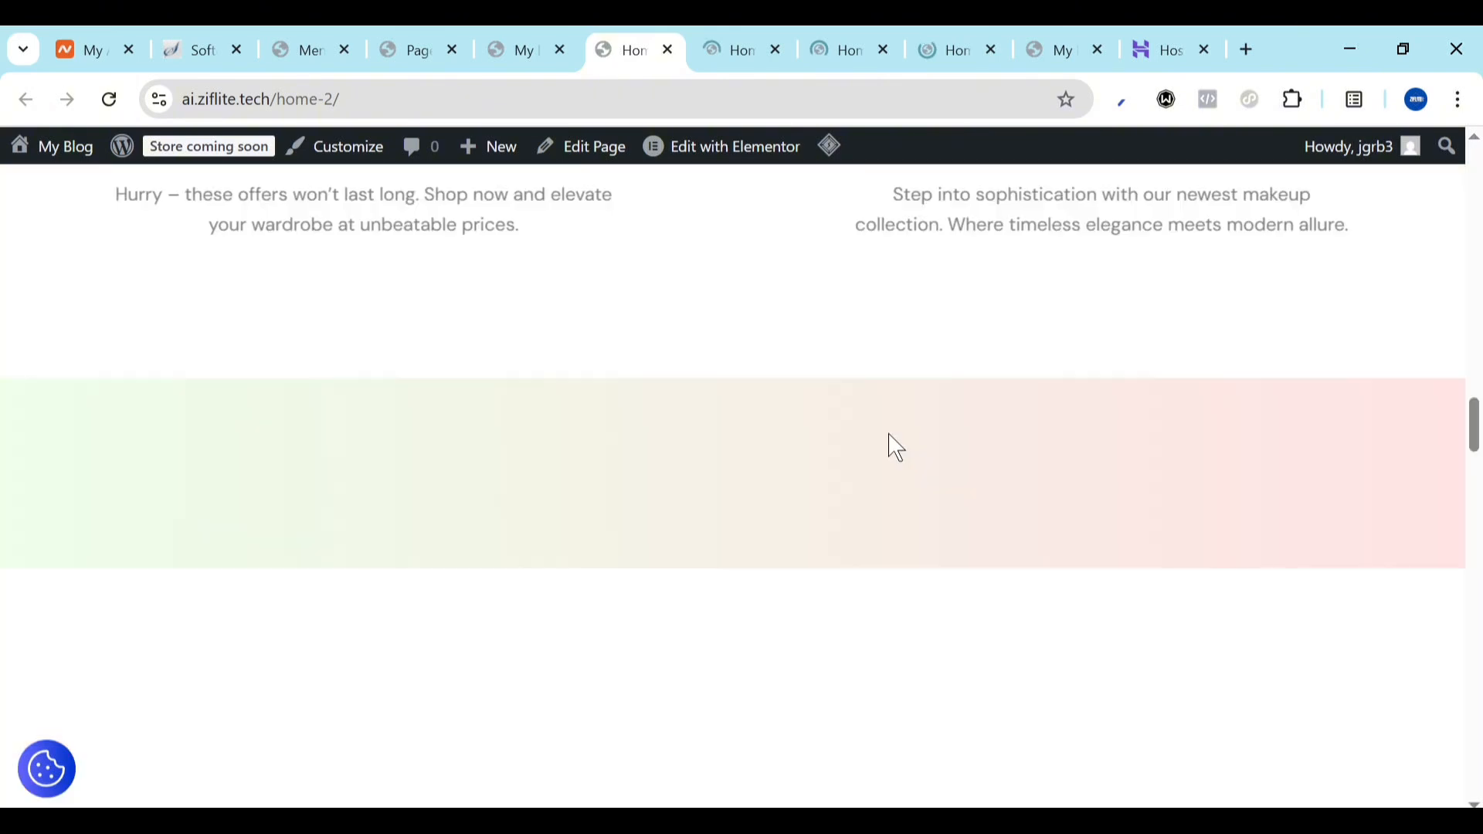
pyautogui.click(781, 34)
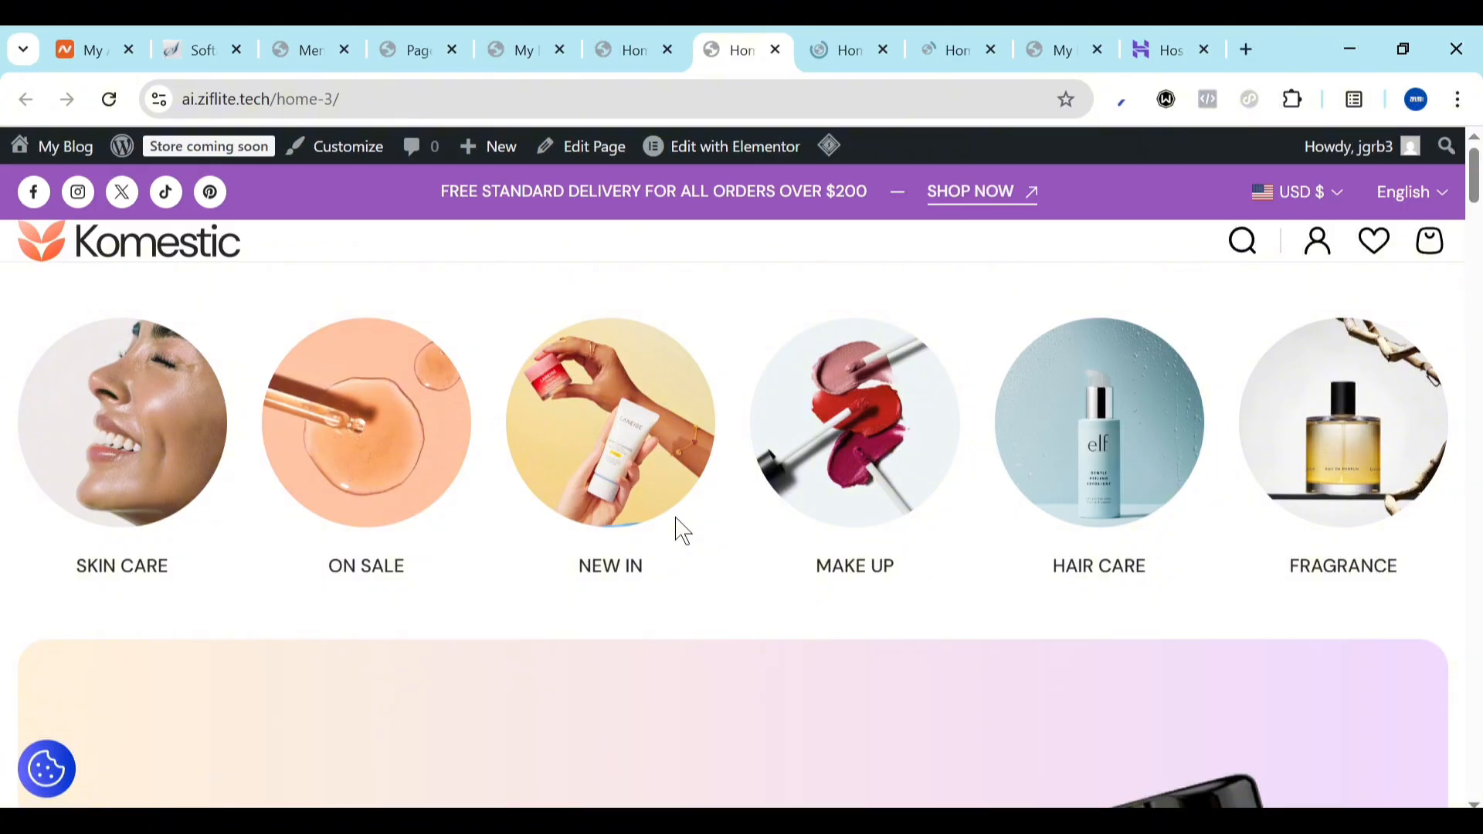
# Close the browser tabs of Home 2, Home 3, Home 4 and Home 5, and return to the Menus page
pyautogui.click(669, 51)
pyautogui.click(669, 50)
pyautogui.click(669, 50)
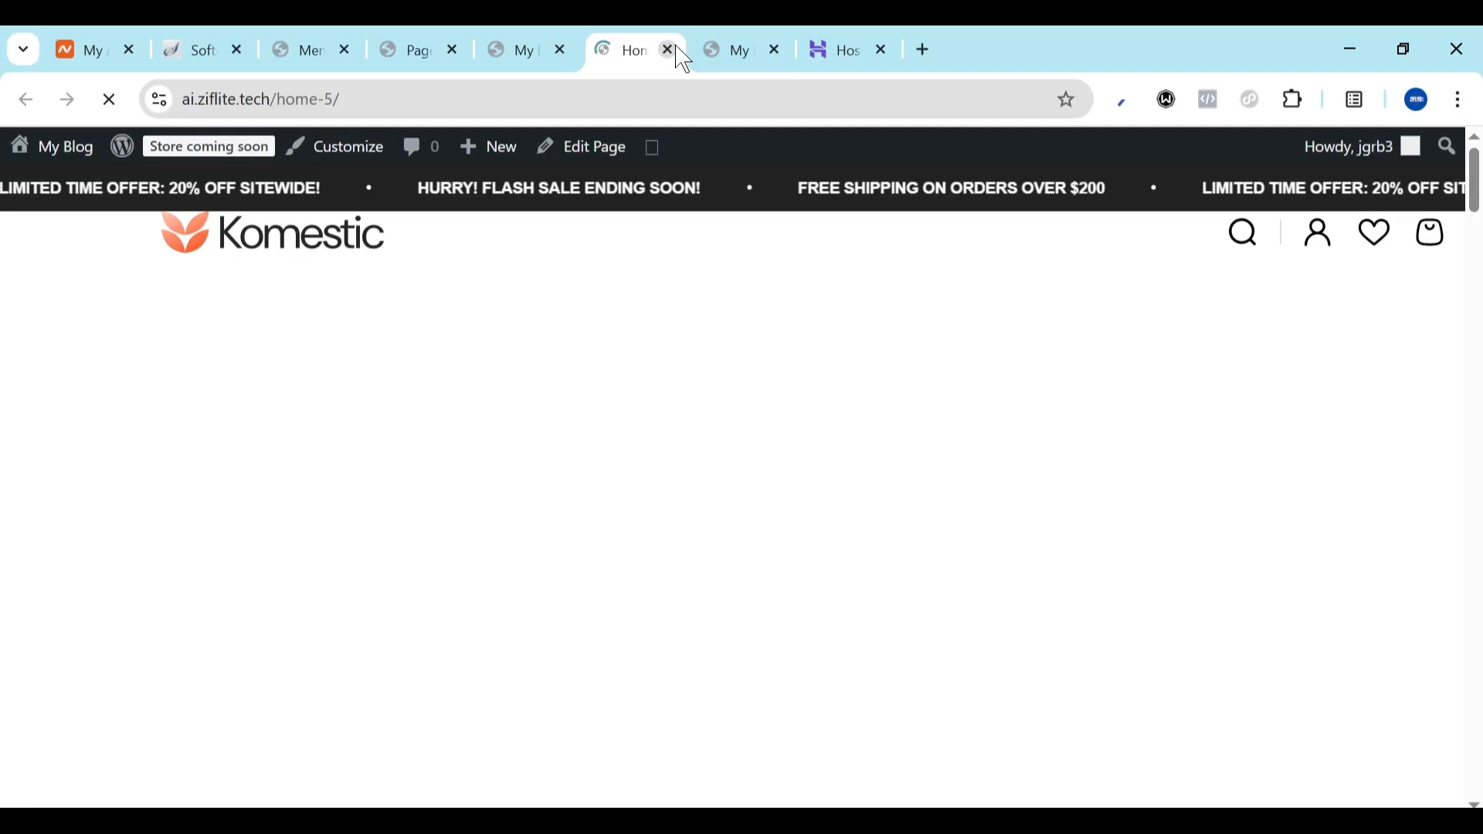
pyautogui.click(669, 51)
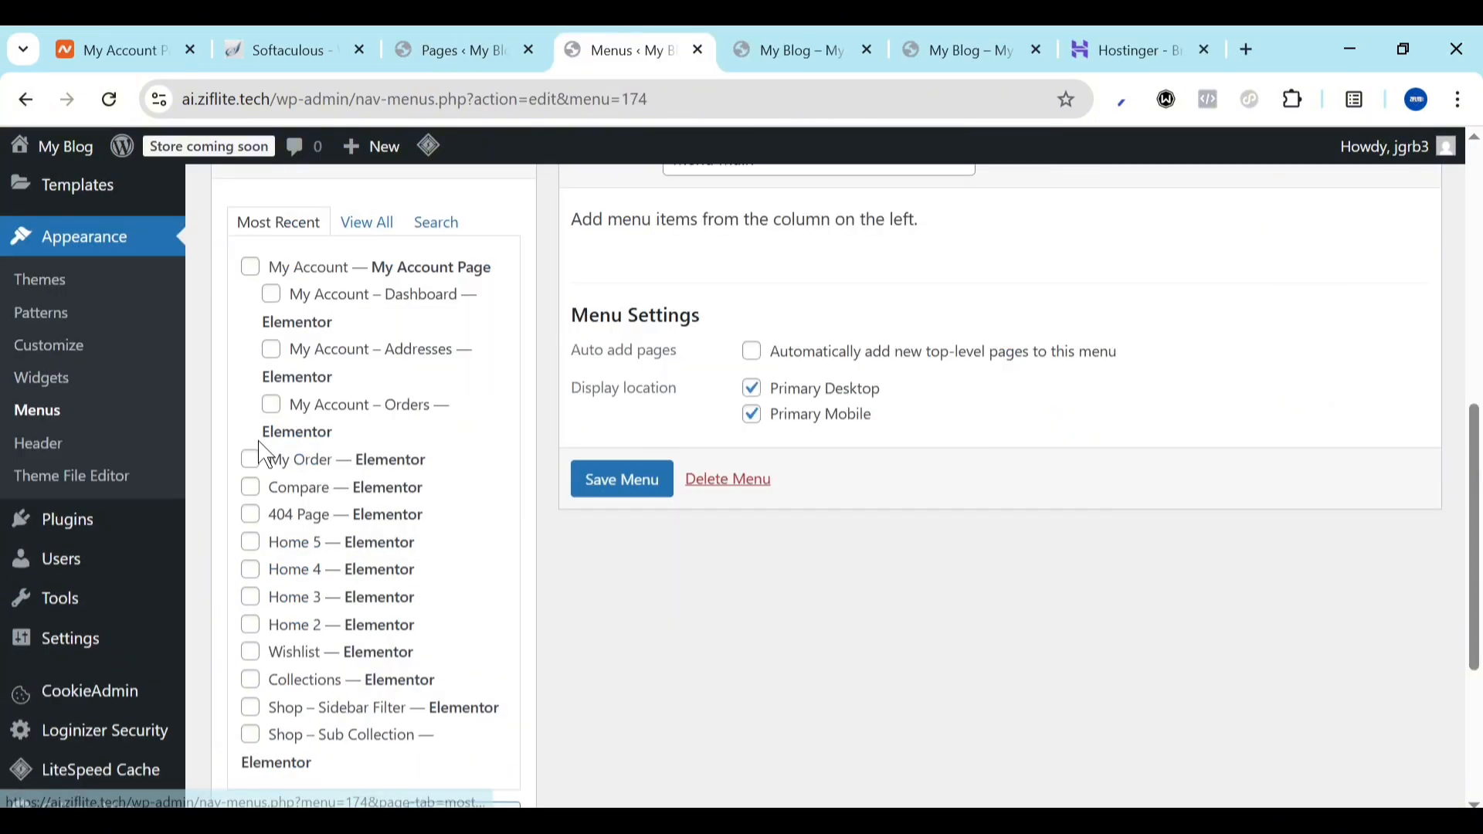
# Select the Home, Blog, About Us and Contact Us pages from the complete page list under Add menu items
pyautogui.click(368, 223)
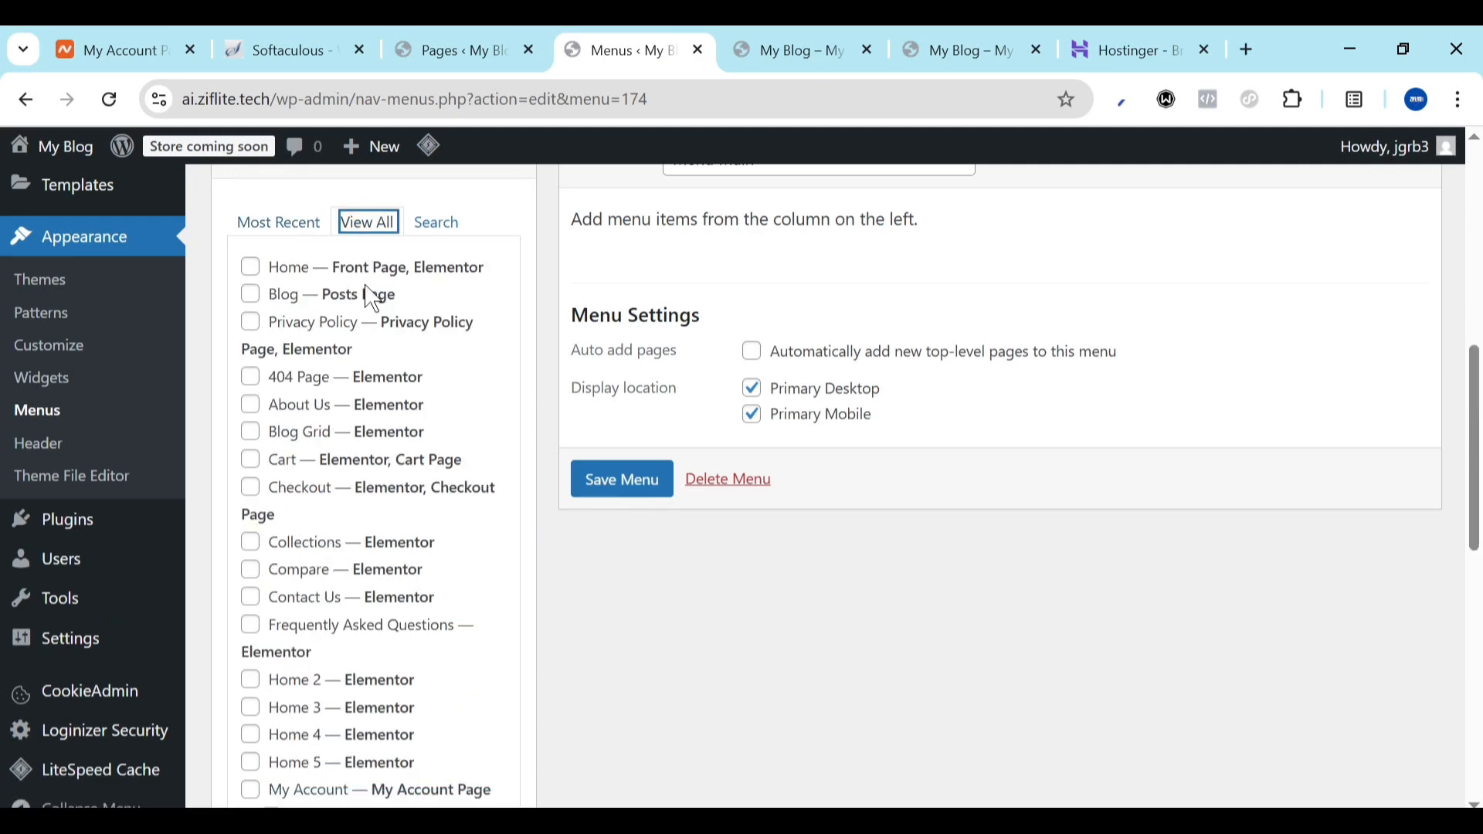
pyautogui.click(393, 278)
pyautogui.scroll(1, 437, 321)
pyautogui.scroll(3, 322, 348)
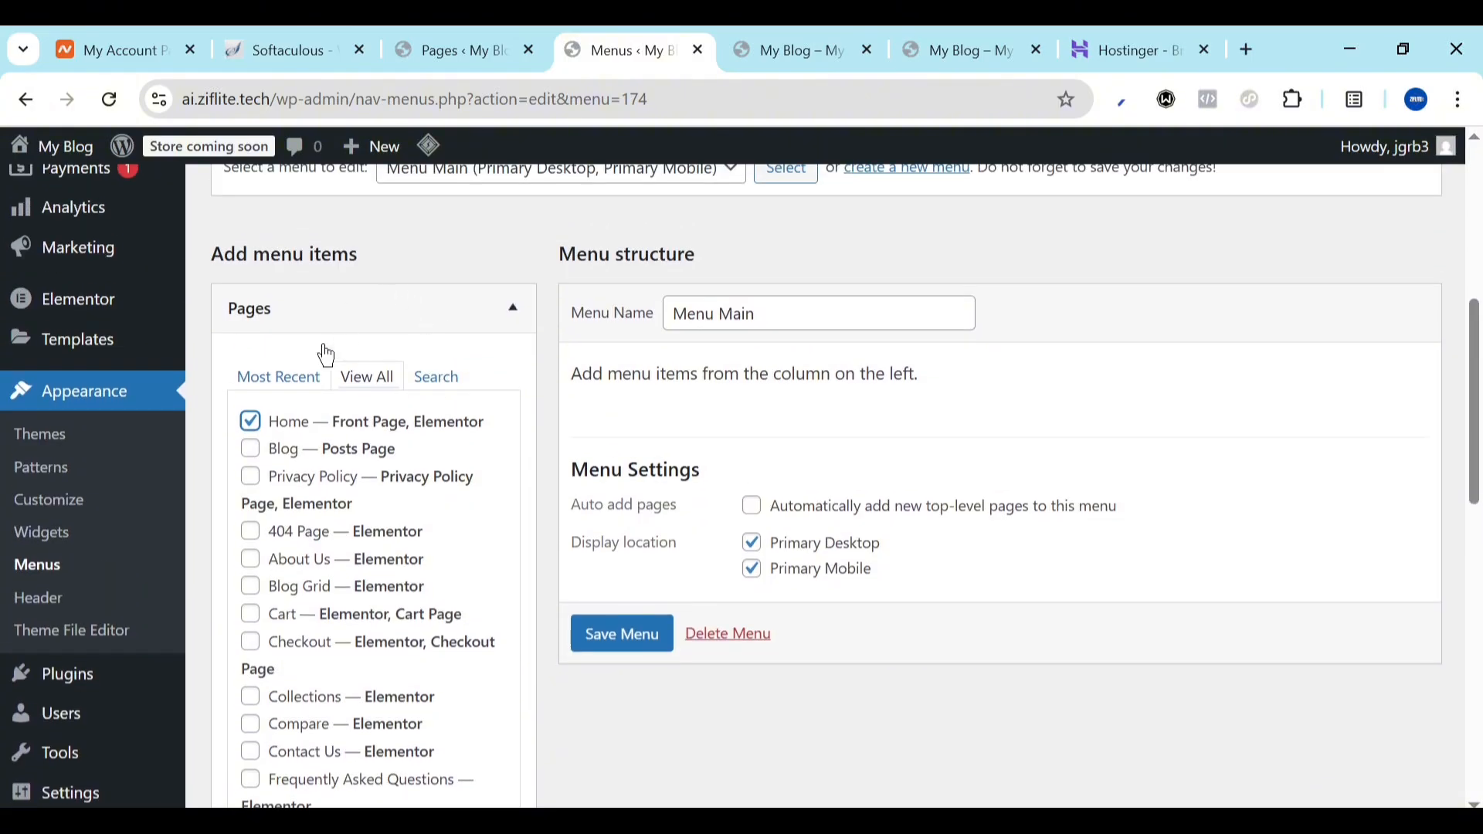
pyautogui.scroll(-4, 325, 468)
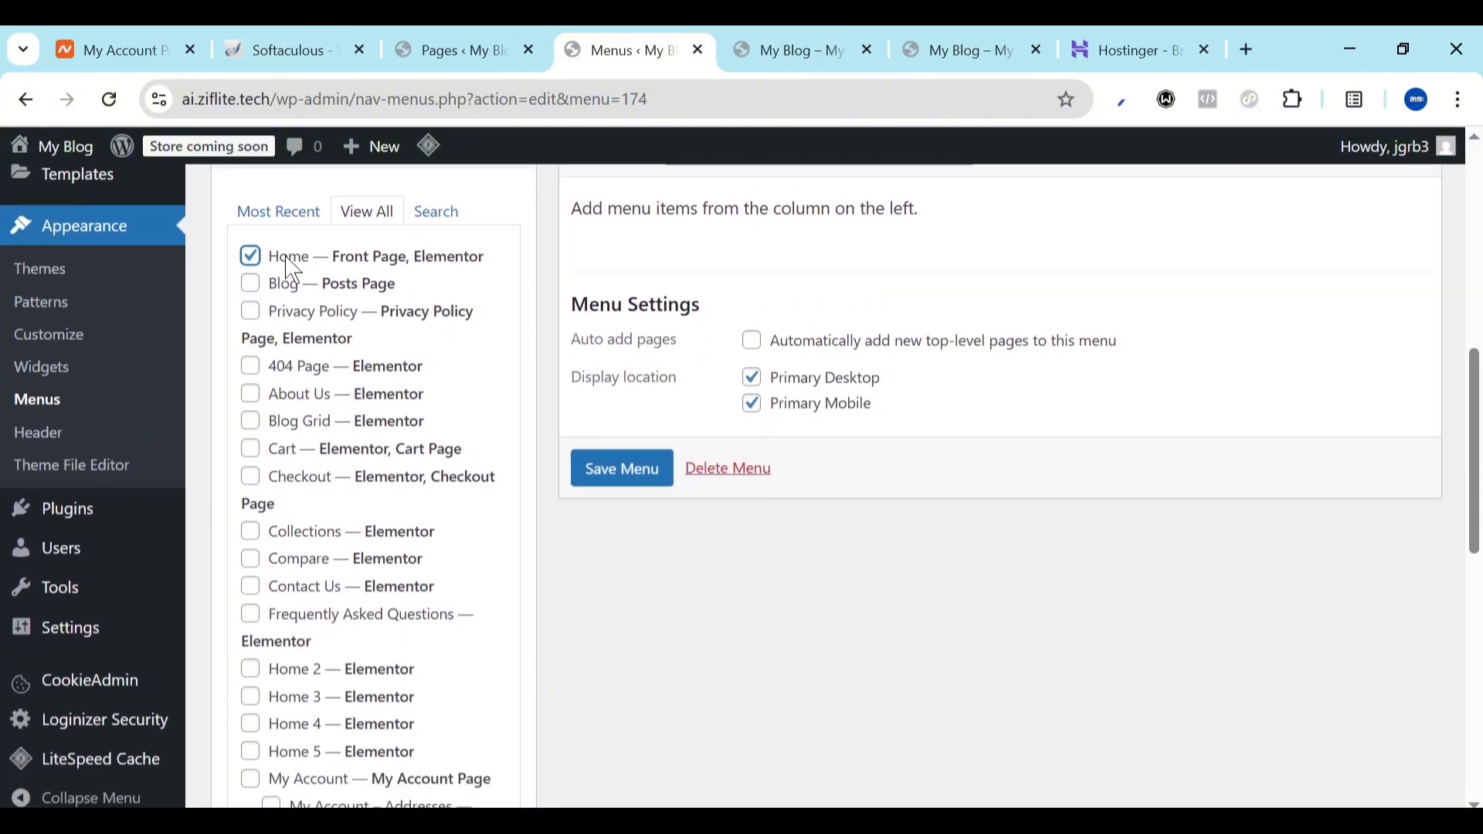
pyautogui.click(251, 284)
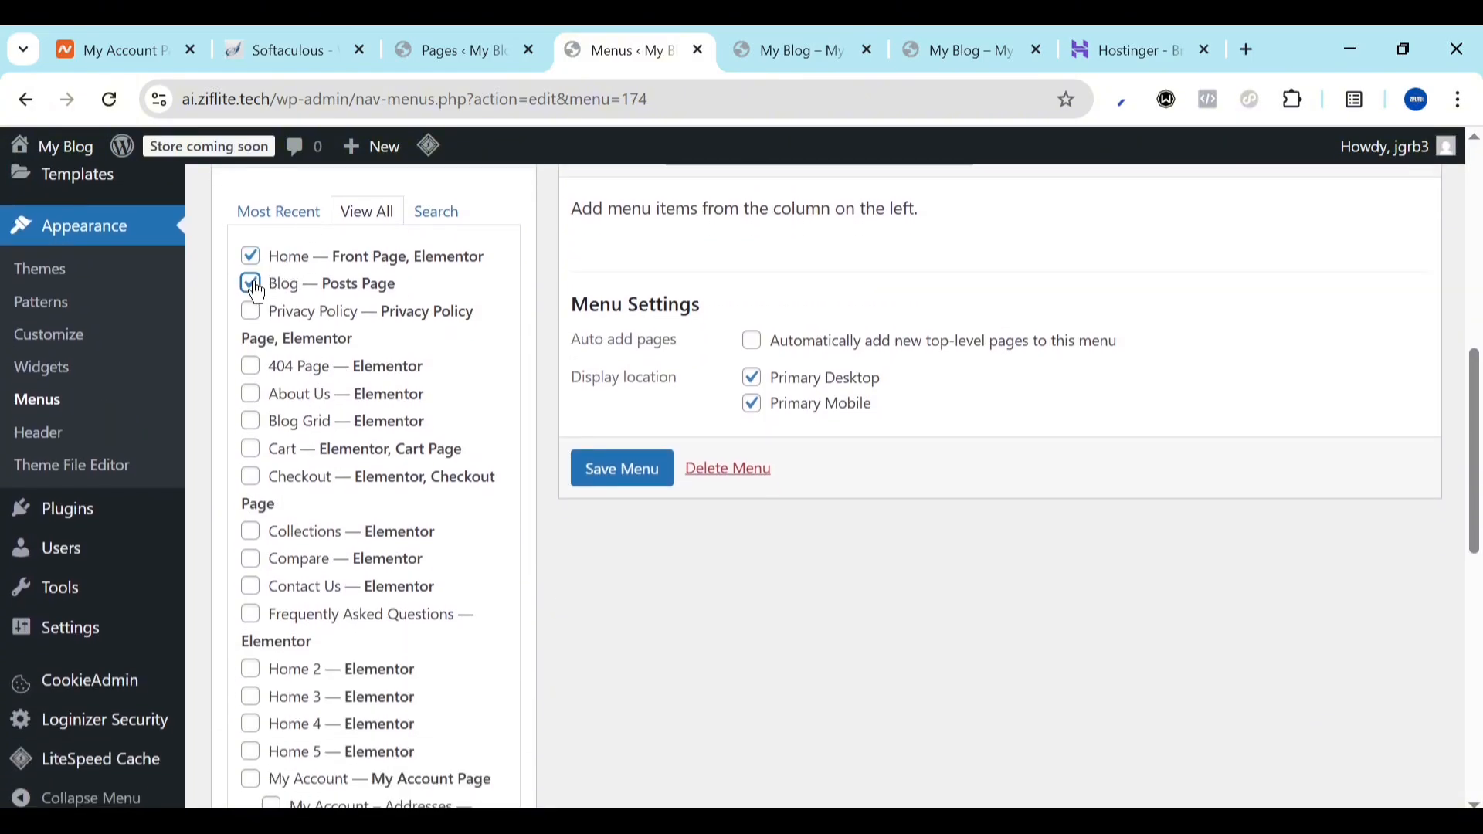
pyautogui.click(249, 393)
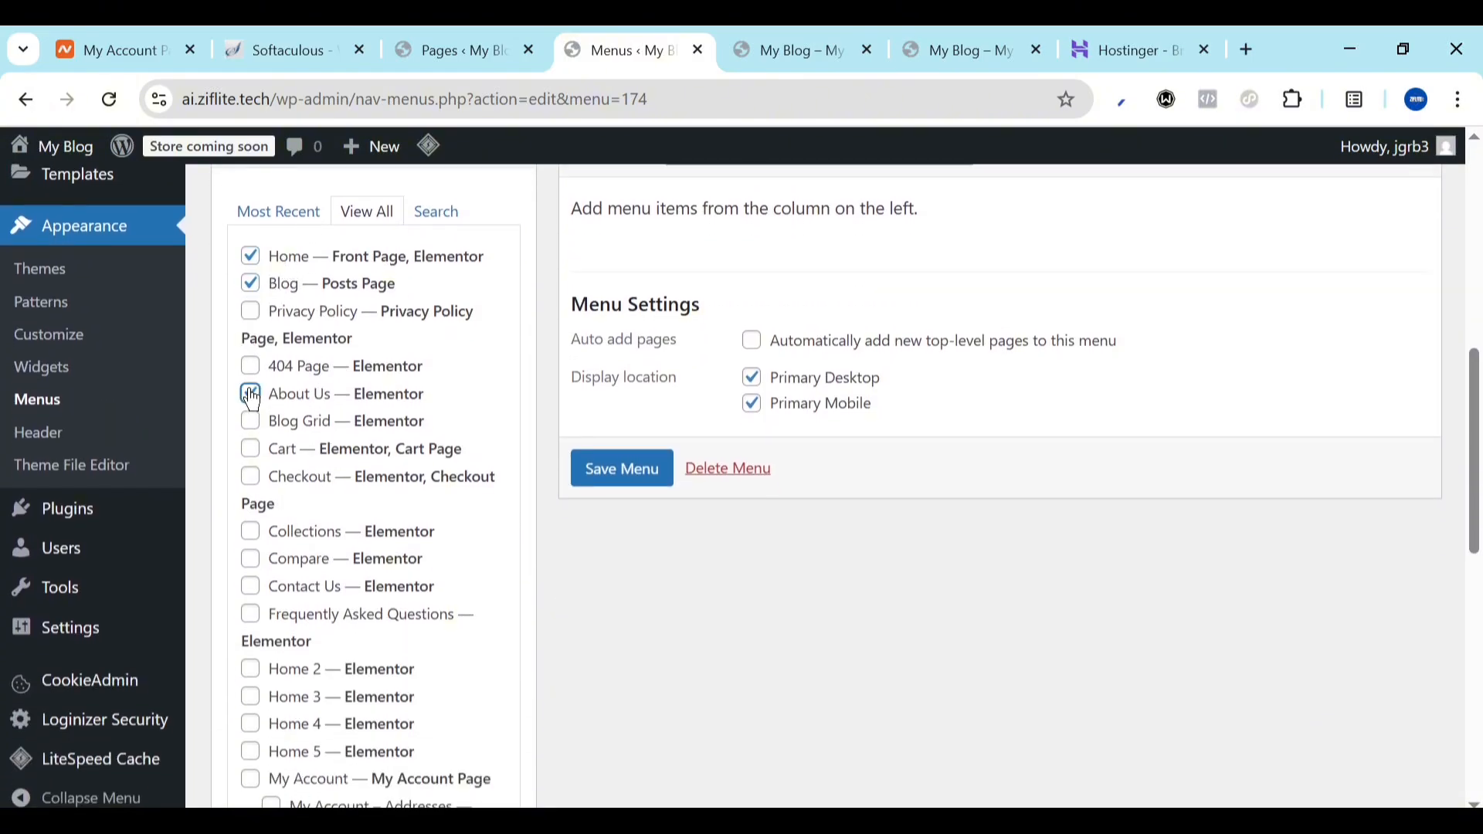
pyautogui.click(250, 588)
# Also select Shop, Shop – Sidebar Filter and Shop – Sub Collection, and add all the selected pages to Menu Main
pyautogui.scroll(-7, 282, 614)
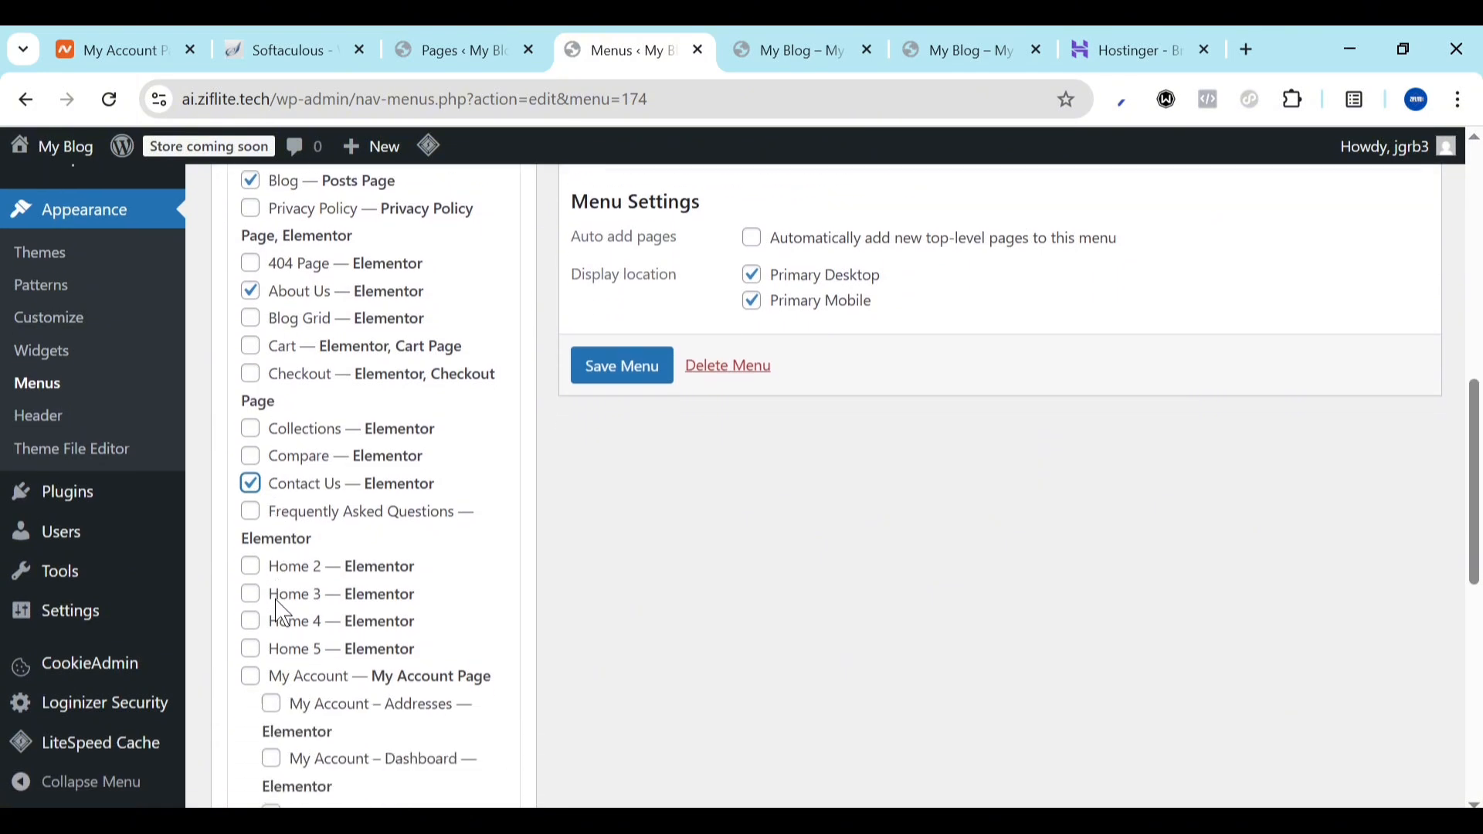
pyautogui.scroll(-1, 280, 610)
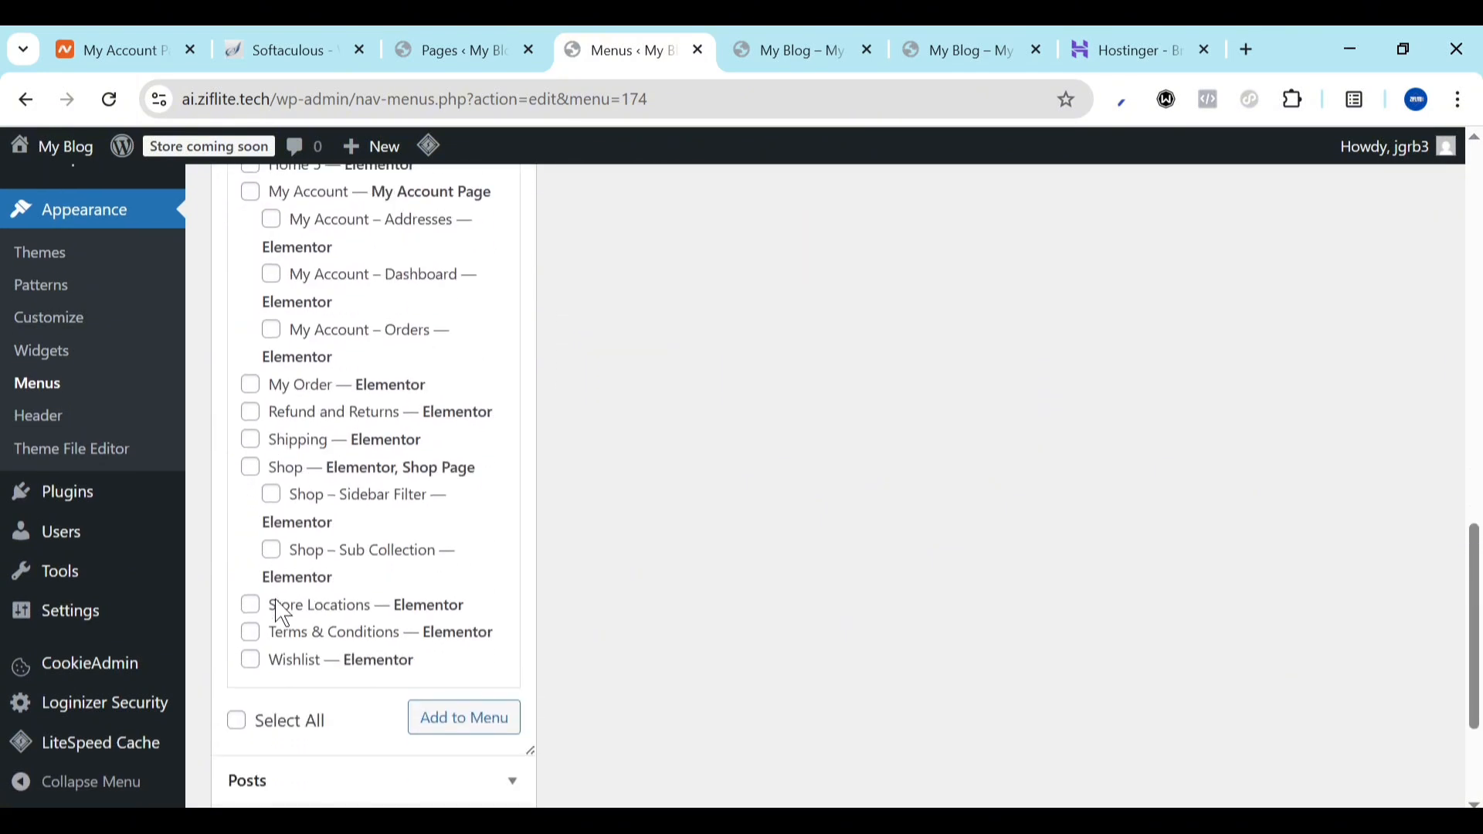
pyautogui.scroll(1, 355, 498)
pyautogui.scroll(2, 355, 509)
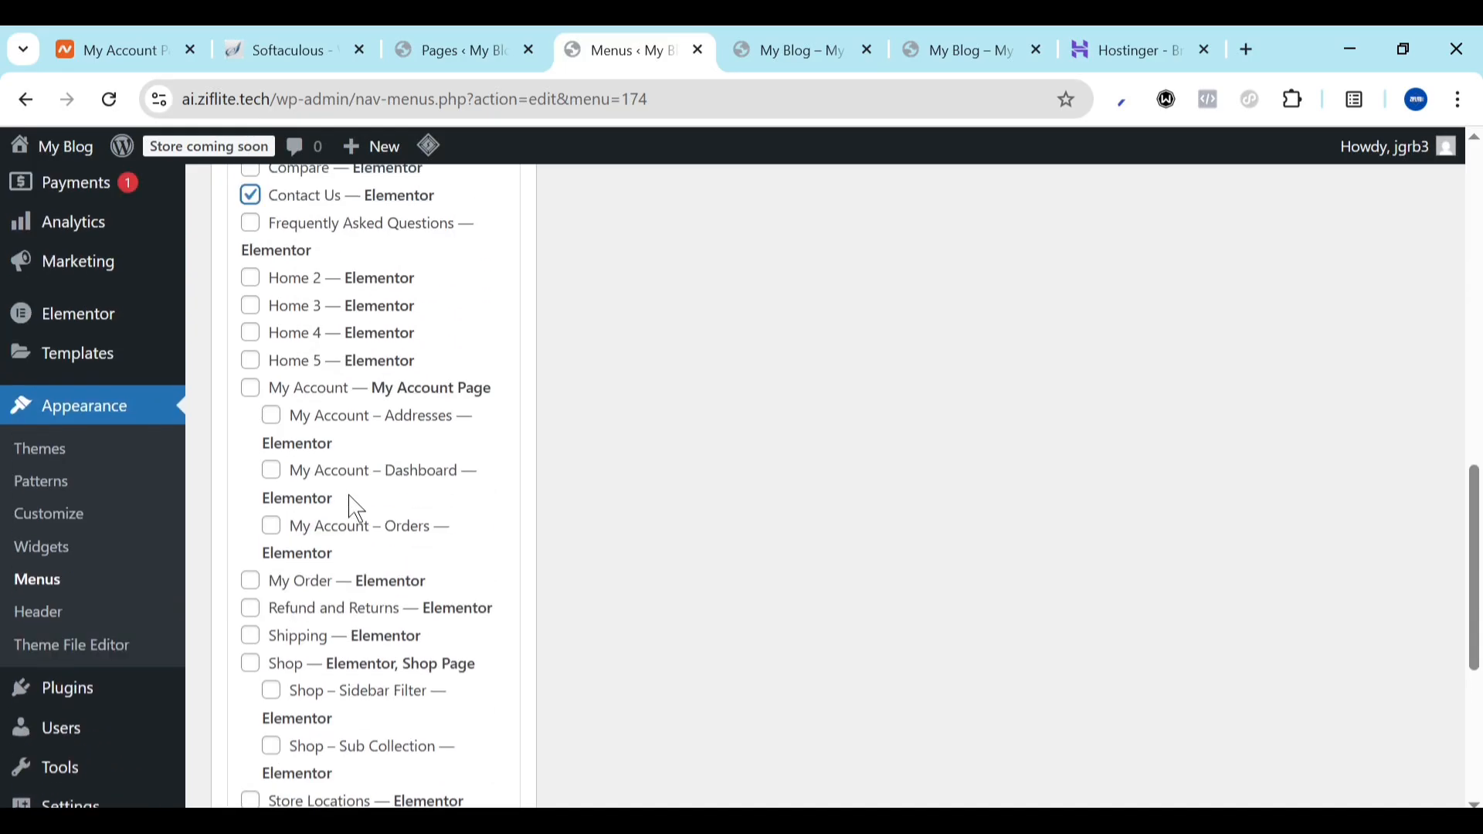
pyautogui.click(250, 667)
pyautogui.scroll(-2, 318, 664)
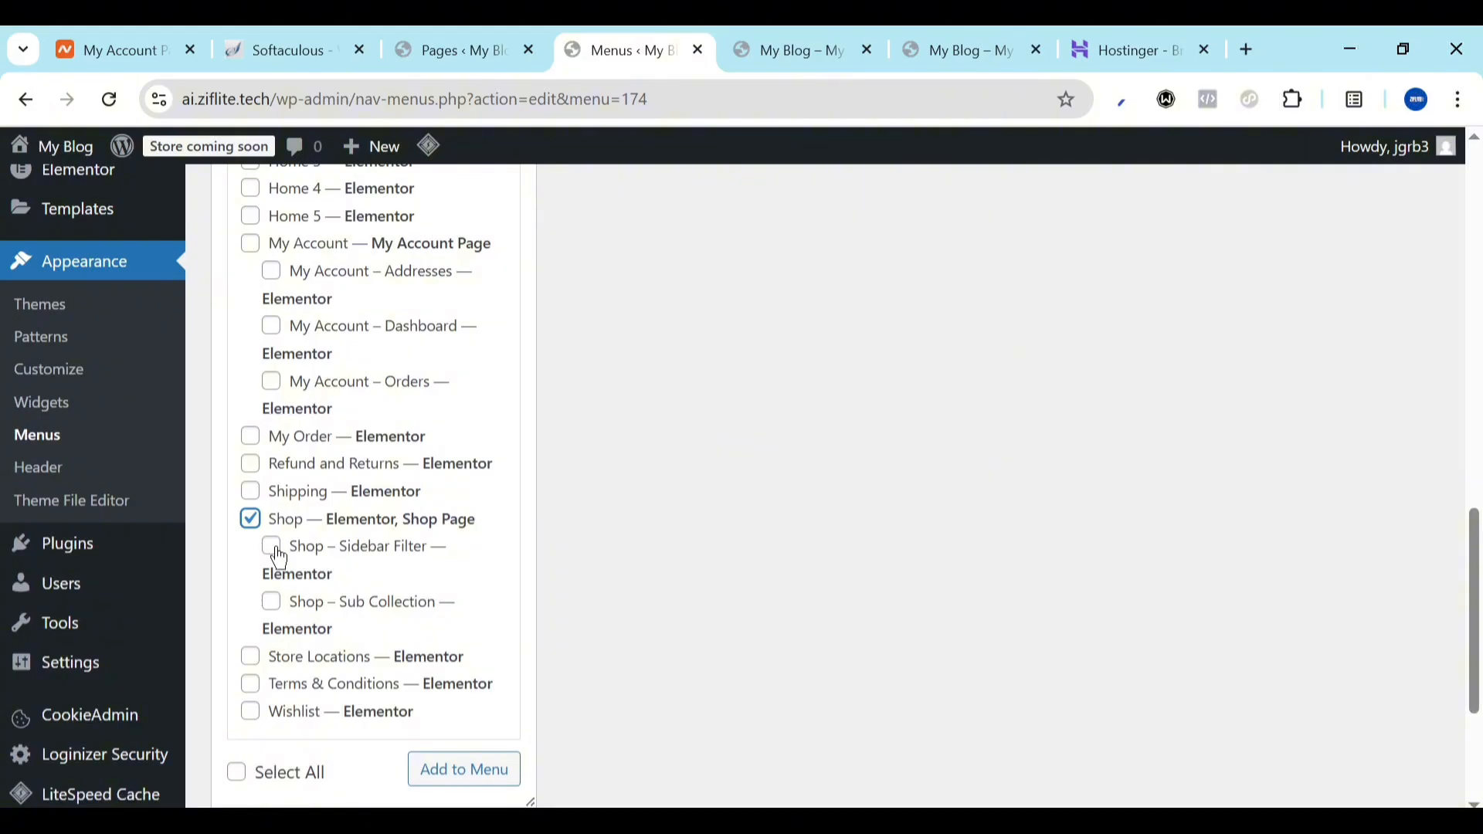
pyautogui.click(272, 548)
pyautogui.click(271, 603)
pyautogui.scroll(-1, 376, 568)
pyautogui.scroll(-1, 376, 568)
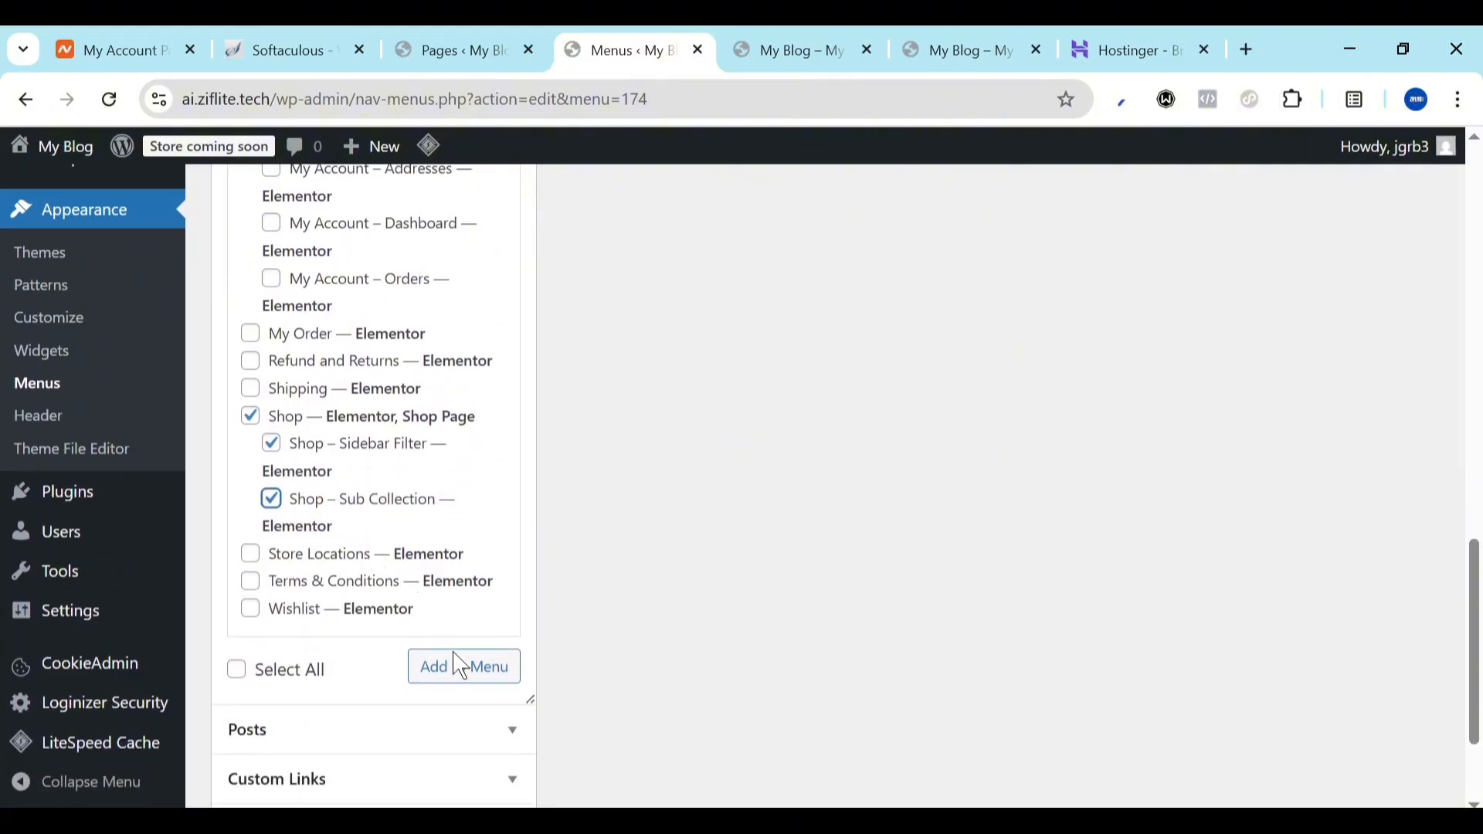
pyautogui.click(463, 668)
# Nest Shop – Sidebar Filter and Shop – Sub Collection as sub items under Shop, and save the menu
pyautogui.scroll(10, 729, 456)
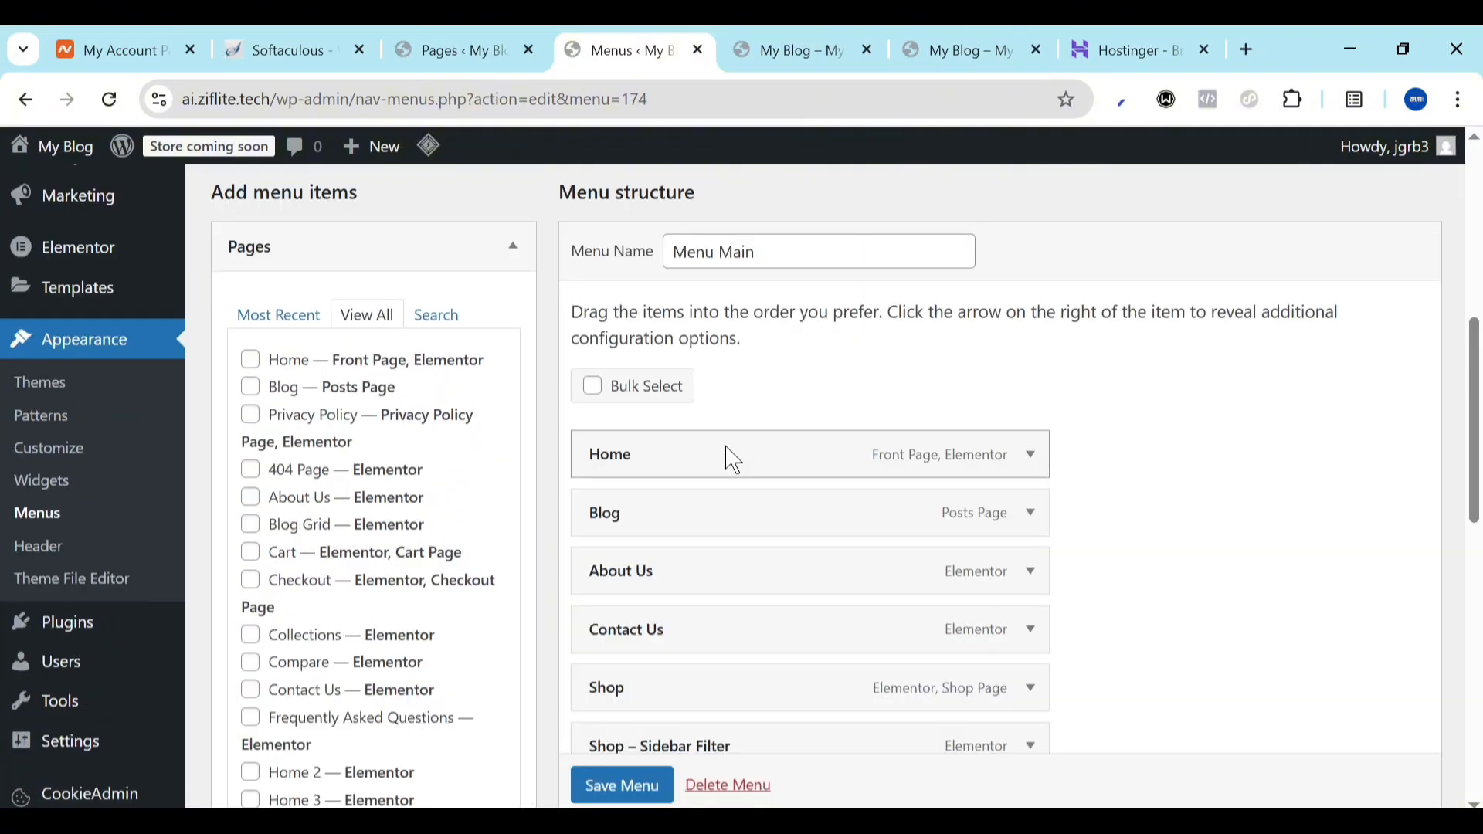
pyautogui.scroll(-2, 719, 672)
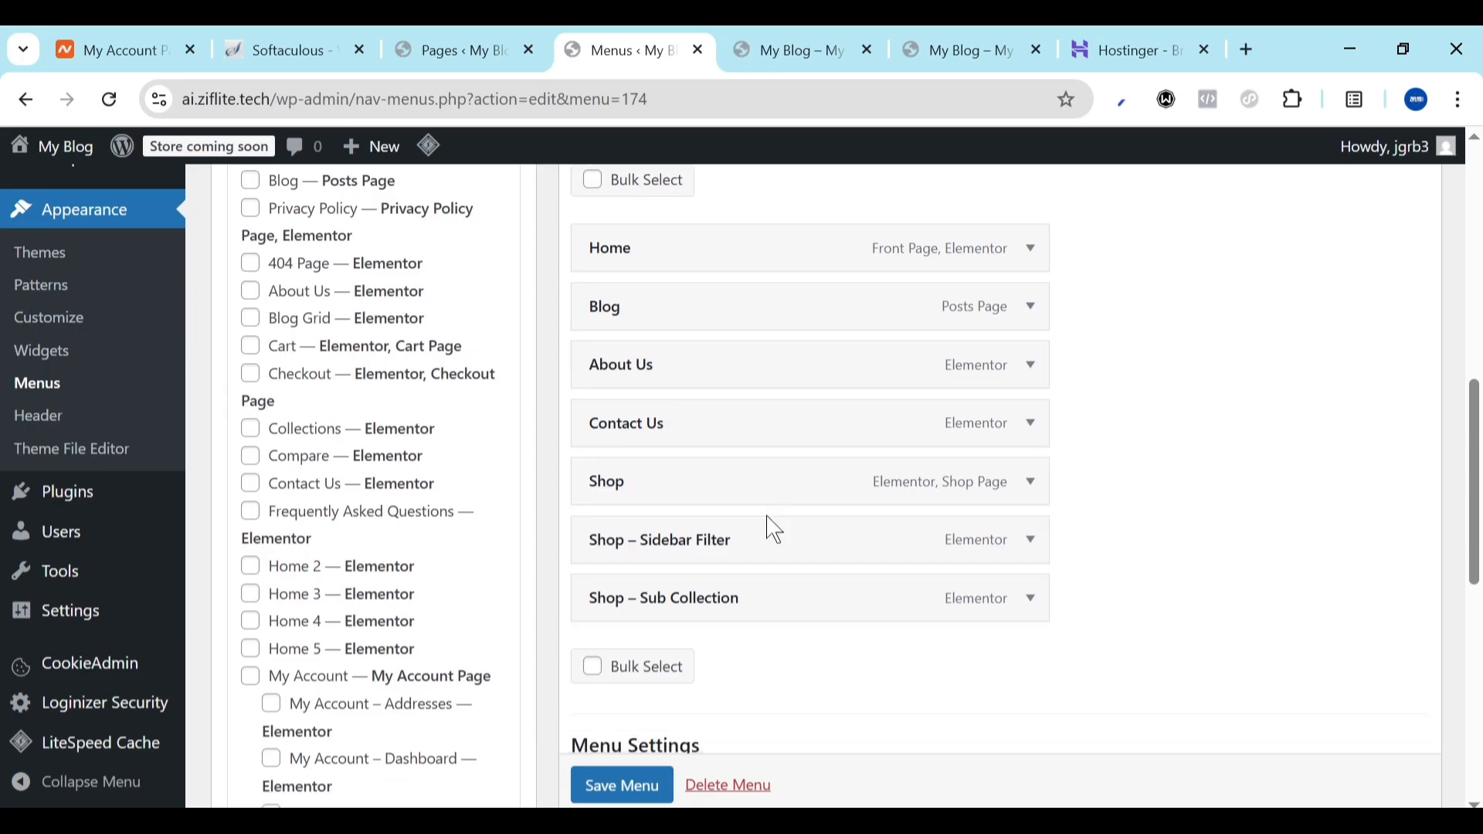
pyautogui.moveTo(690, 553); pyautogui.dragTo(730, 554)
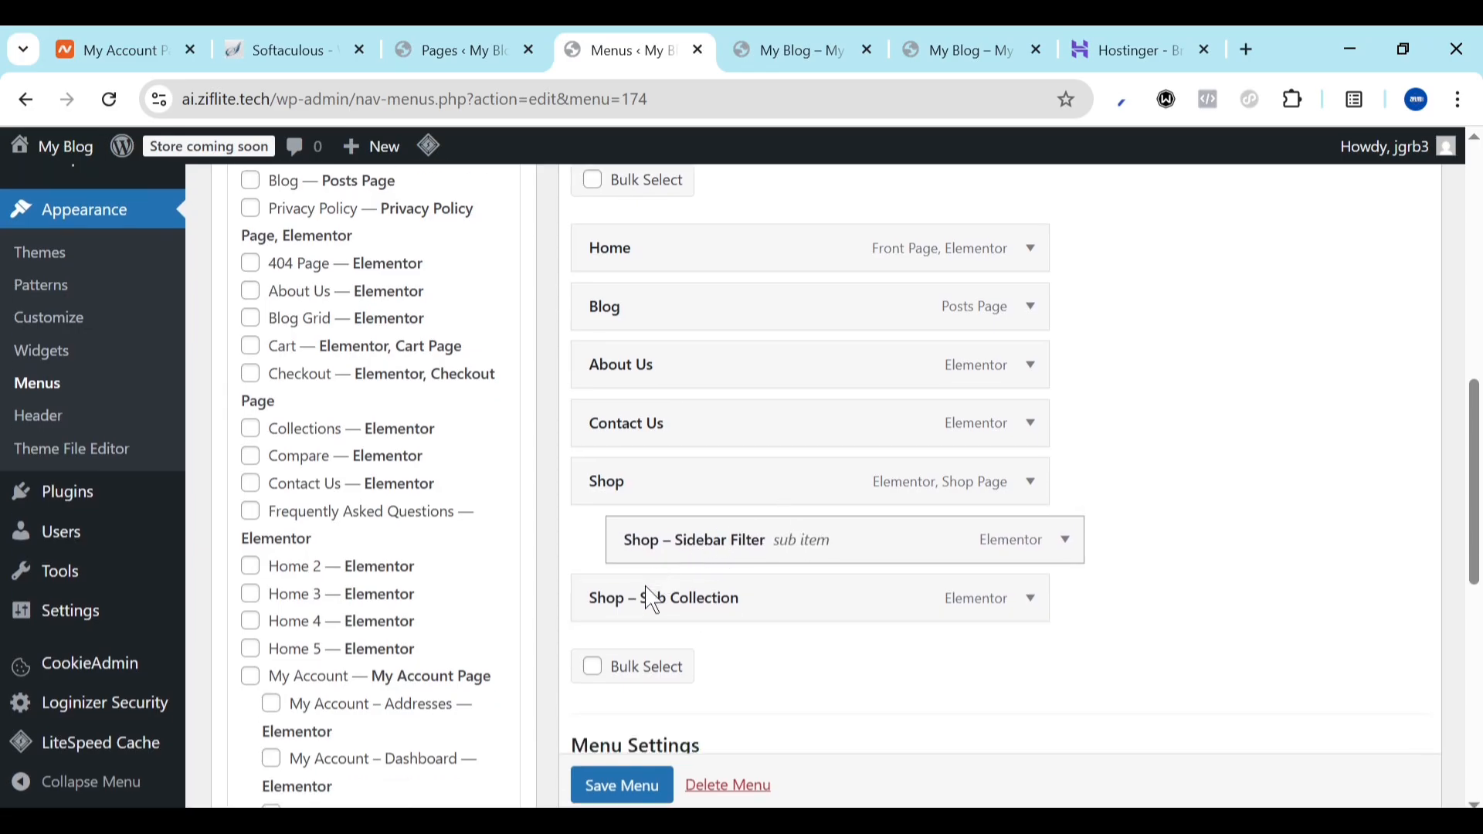
pyautogui.moveTo(649, 600); pyautogui.dragTo(679, 602)
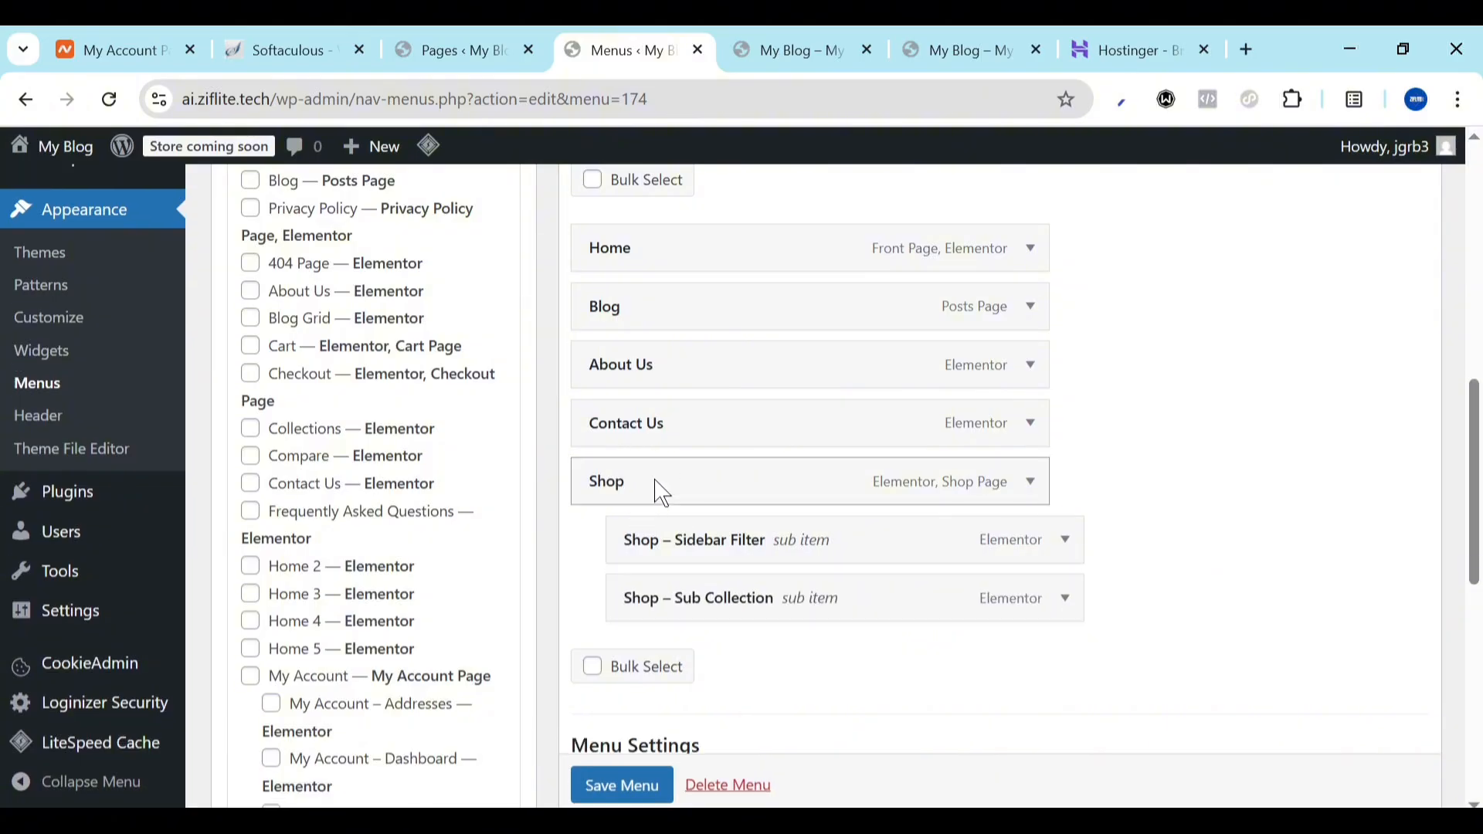
pyautogui.scroll(2, 659, 490)
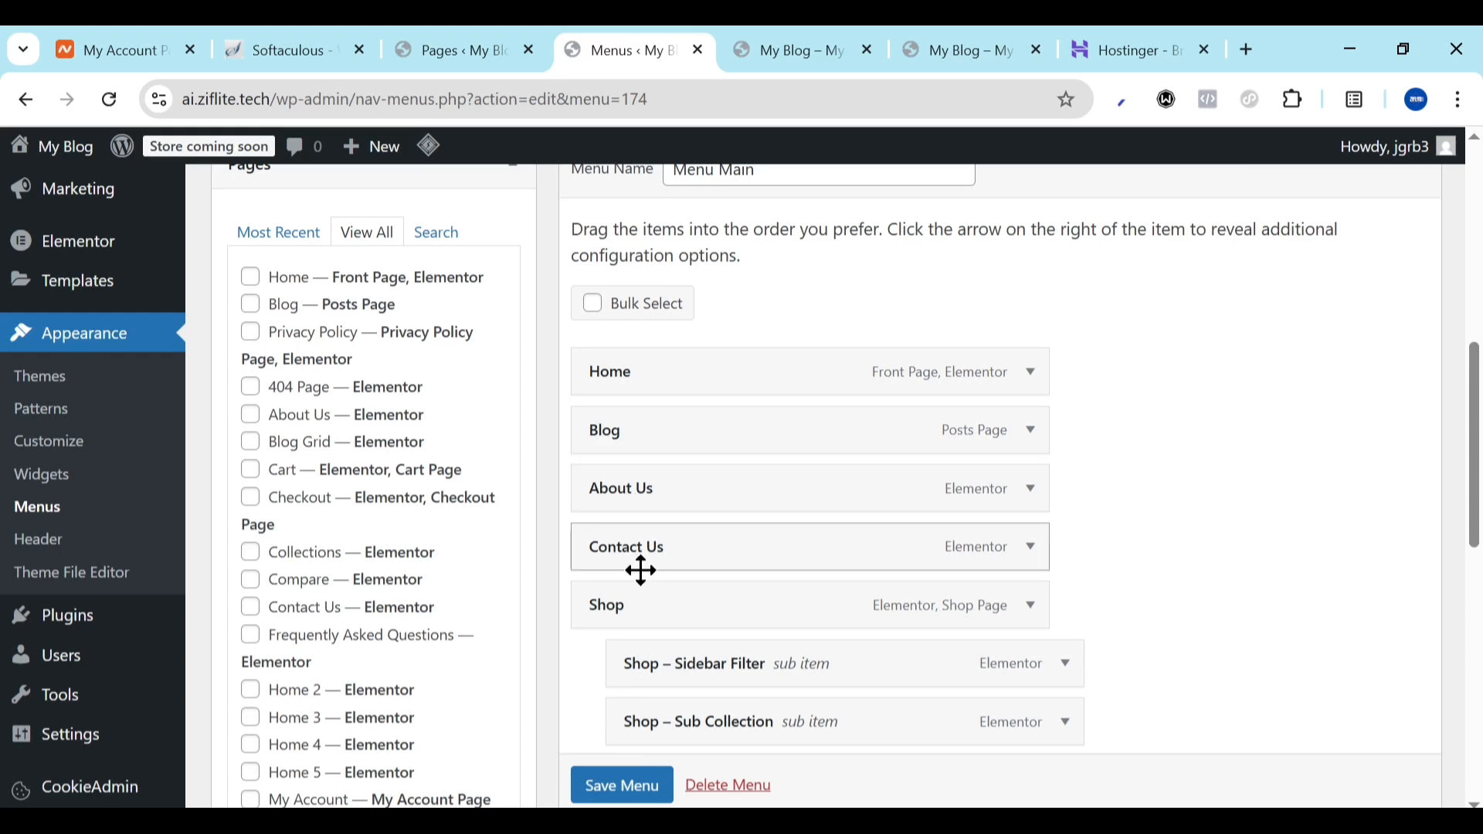
pyautogui.scroll(-1, 638, 569)
pyautogui.scroll(-4, 638, 530)
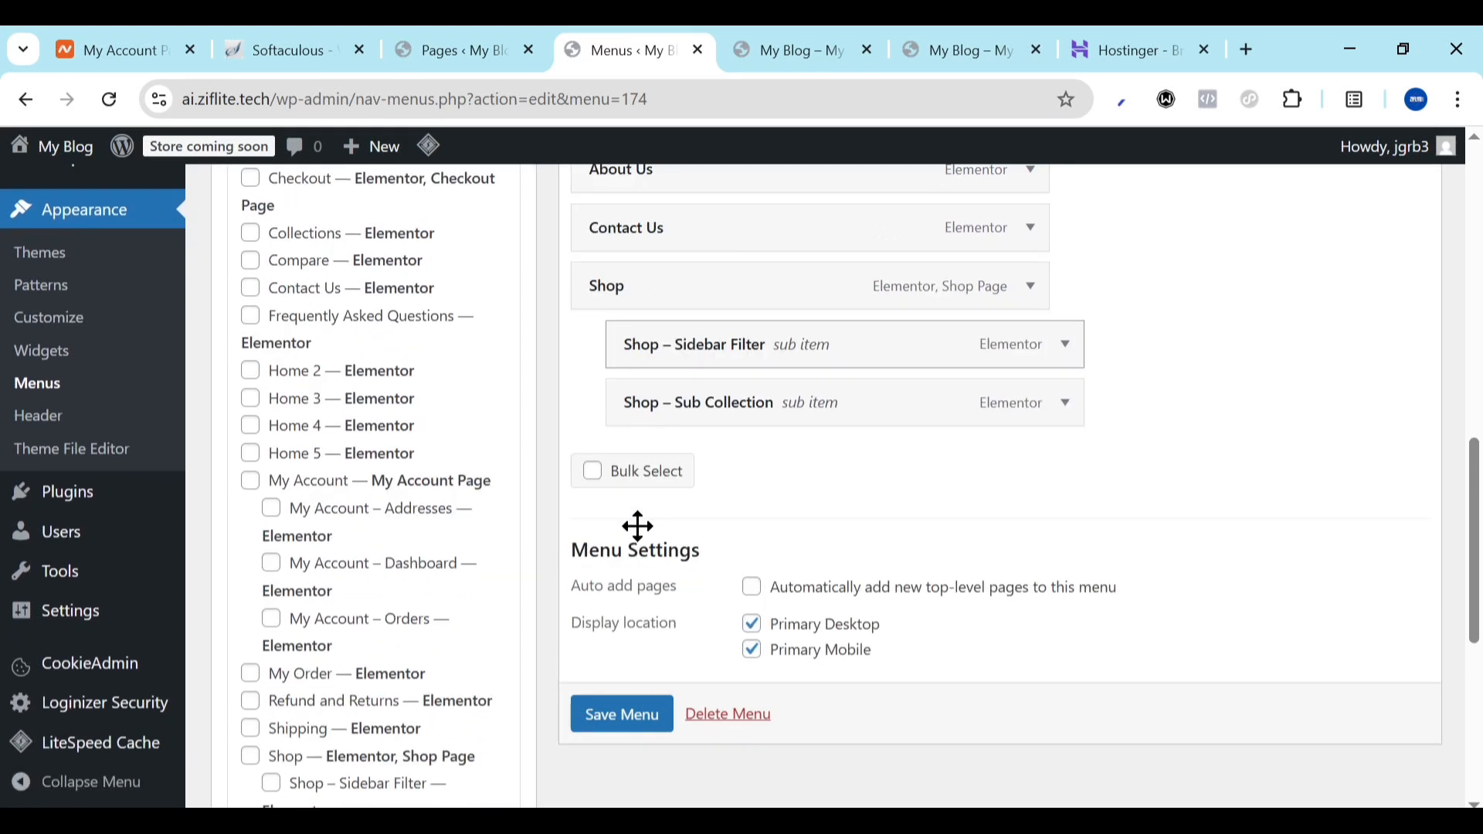
pyautogui.click(649, 725)
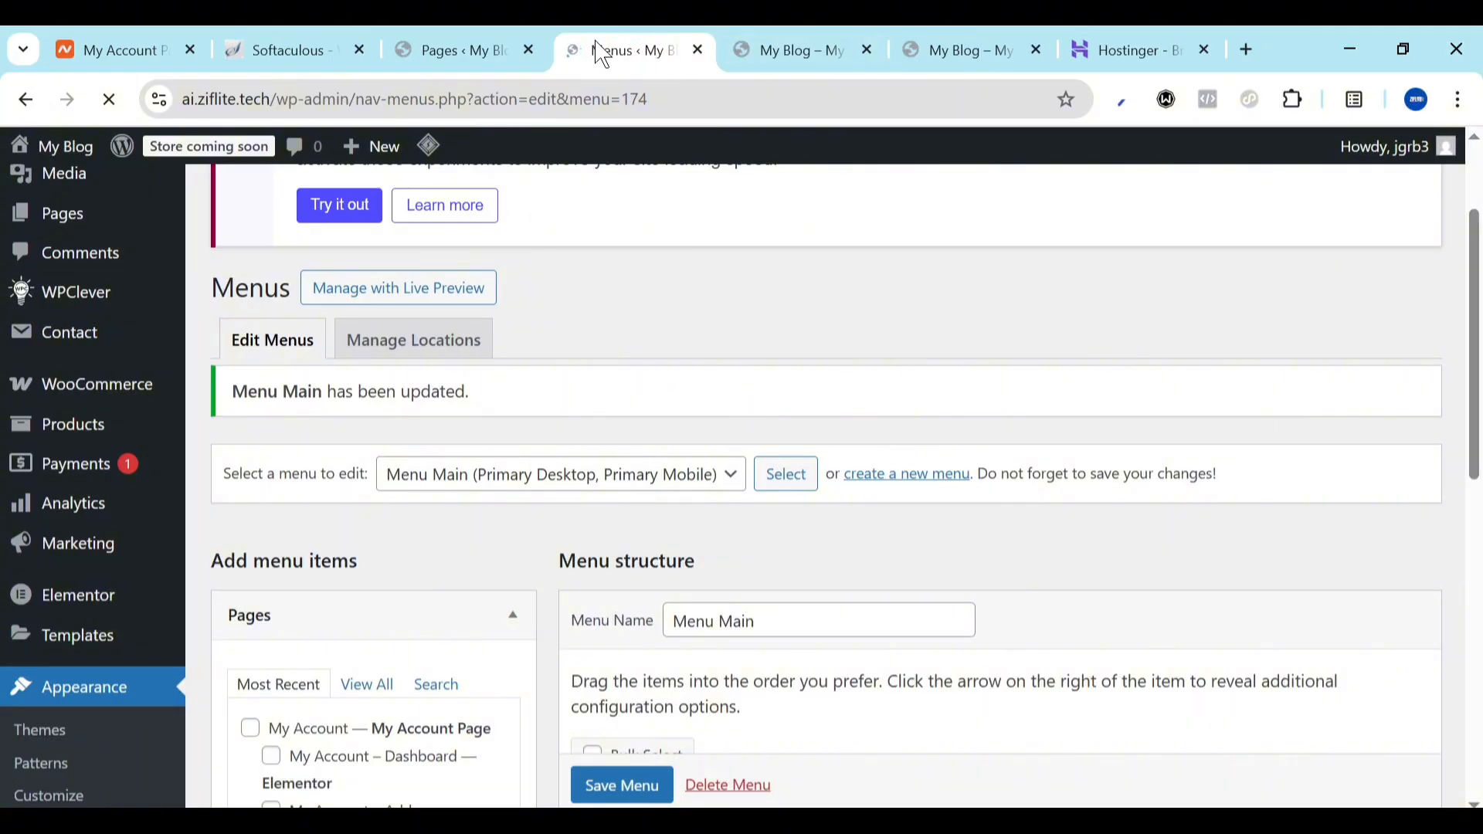
# Reload the store's front page and examine its header menu and page layout
pyautogui.click(786, 39)
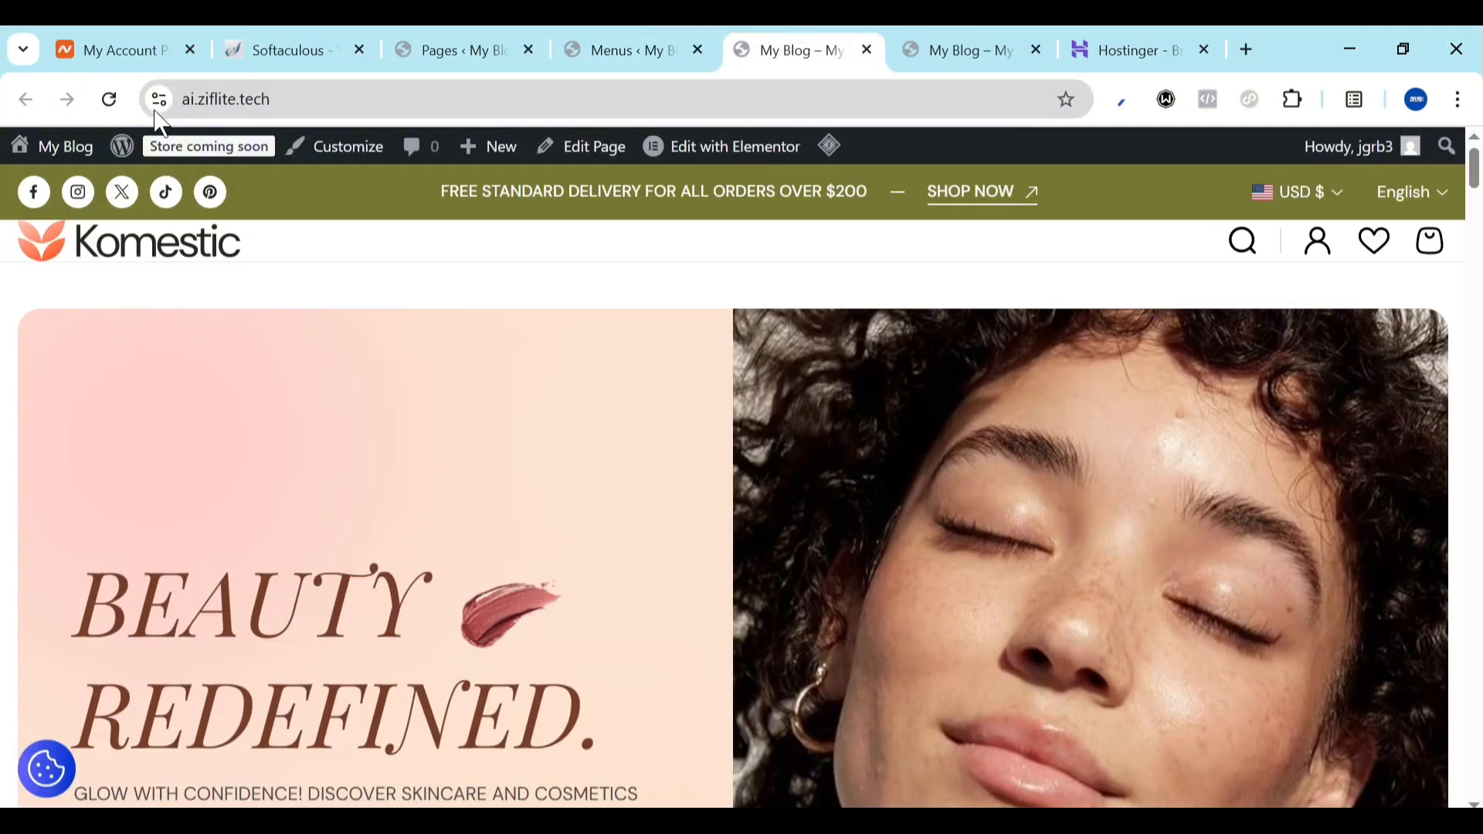
pyautogui.click(107, 108)
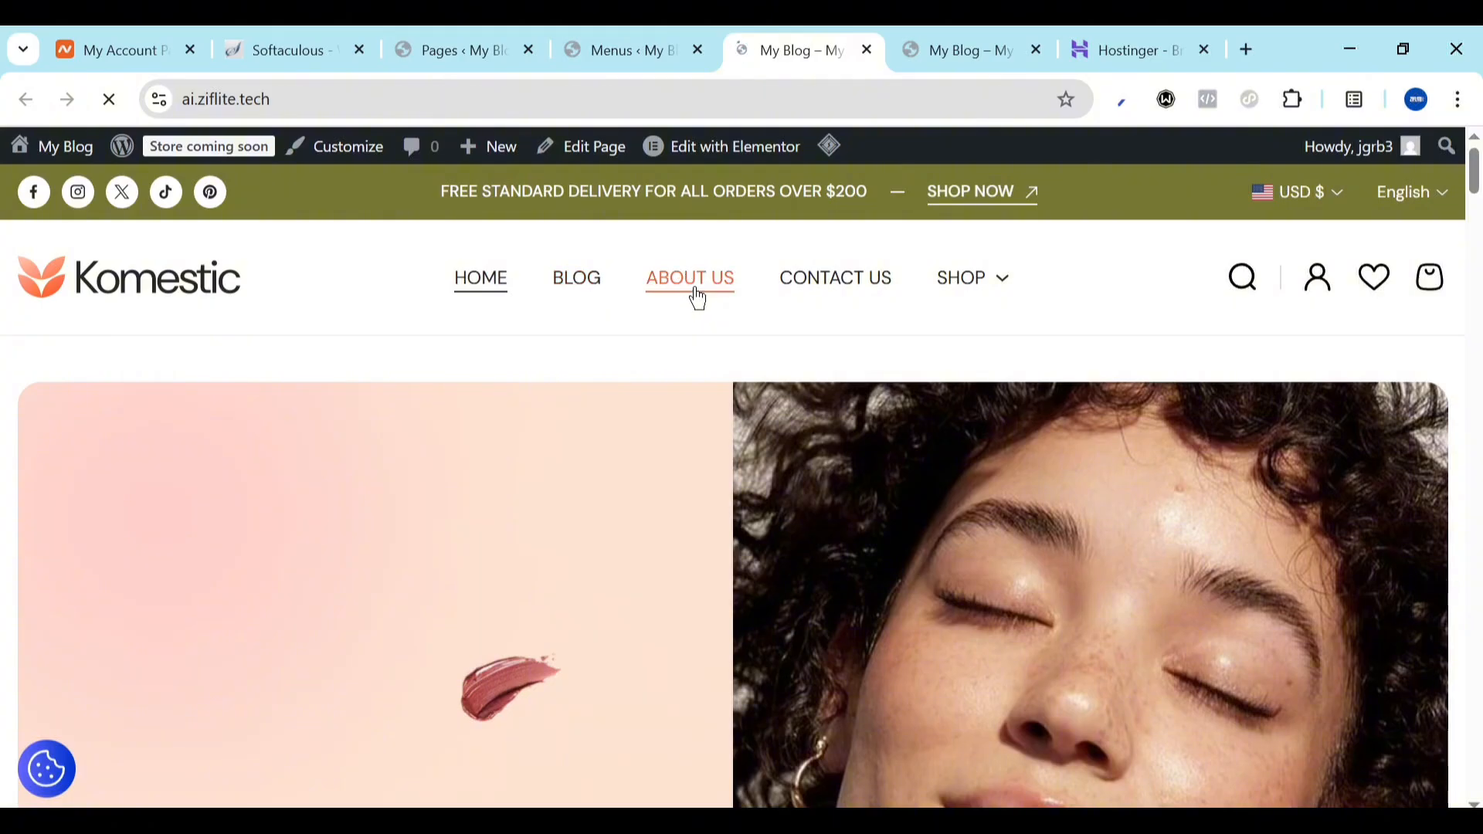
pyautogui.moveTo(967, 296)
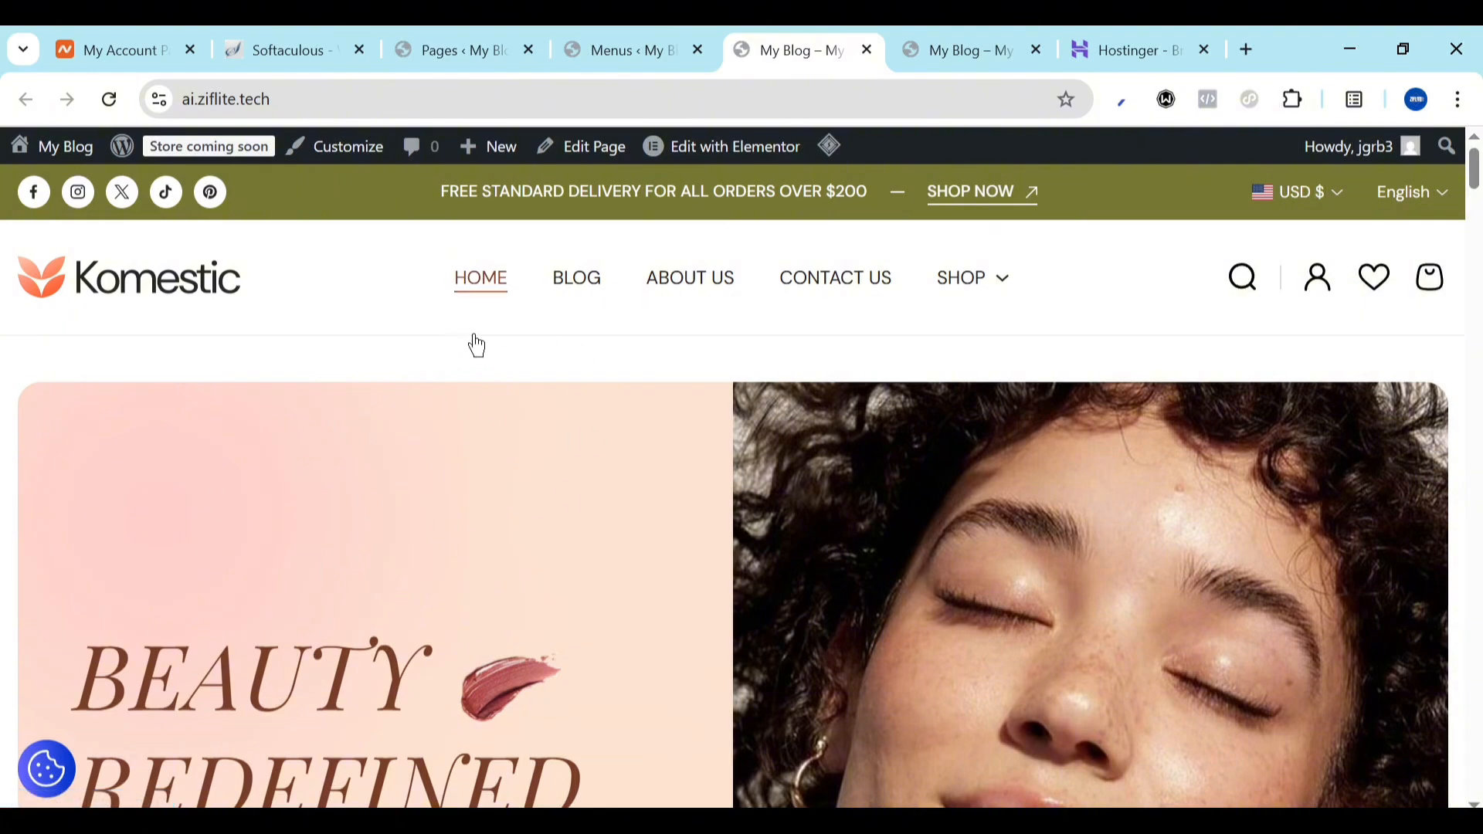
pyautogui.scroll(-7, 695, 627)
pyautogui.scroll(-5, 695, 627)
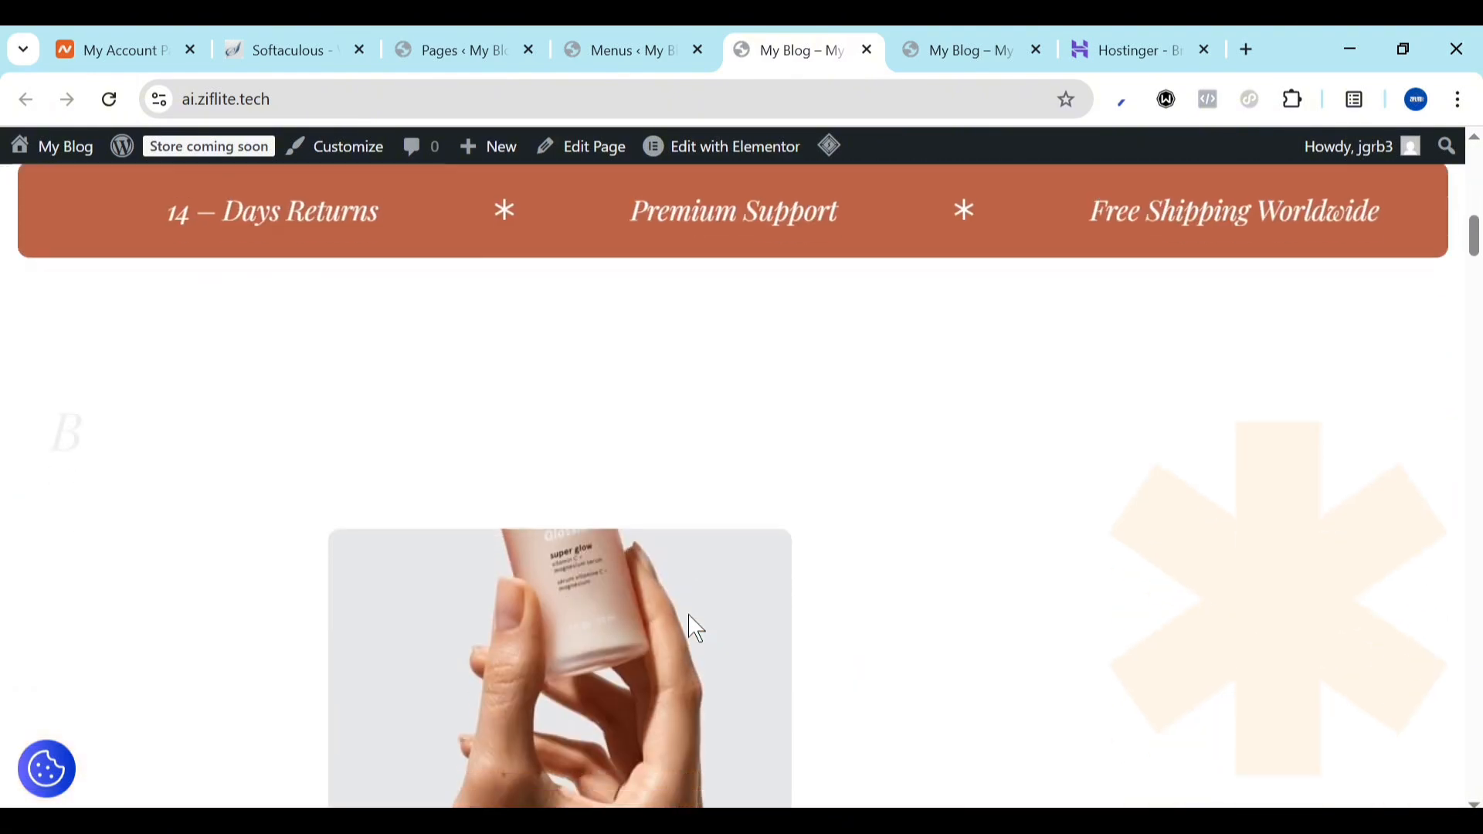
pyautogui.scroll(12, 695, 627)
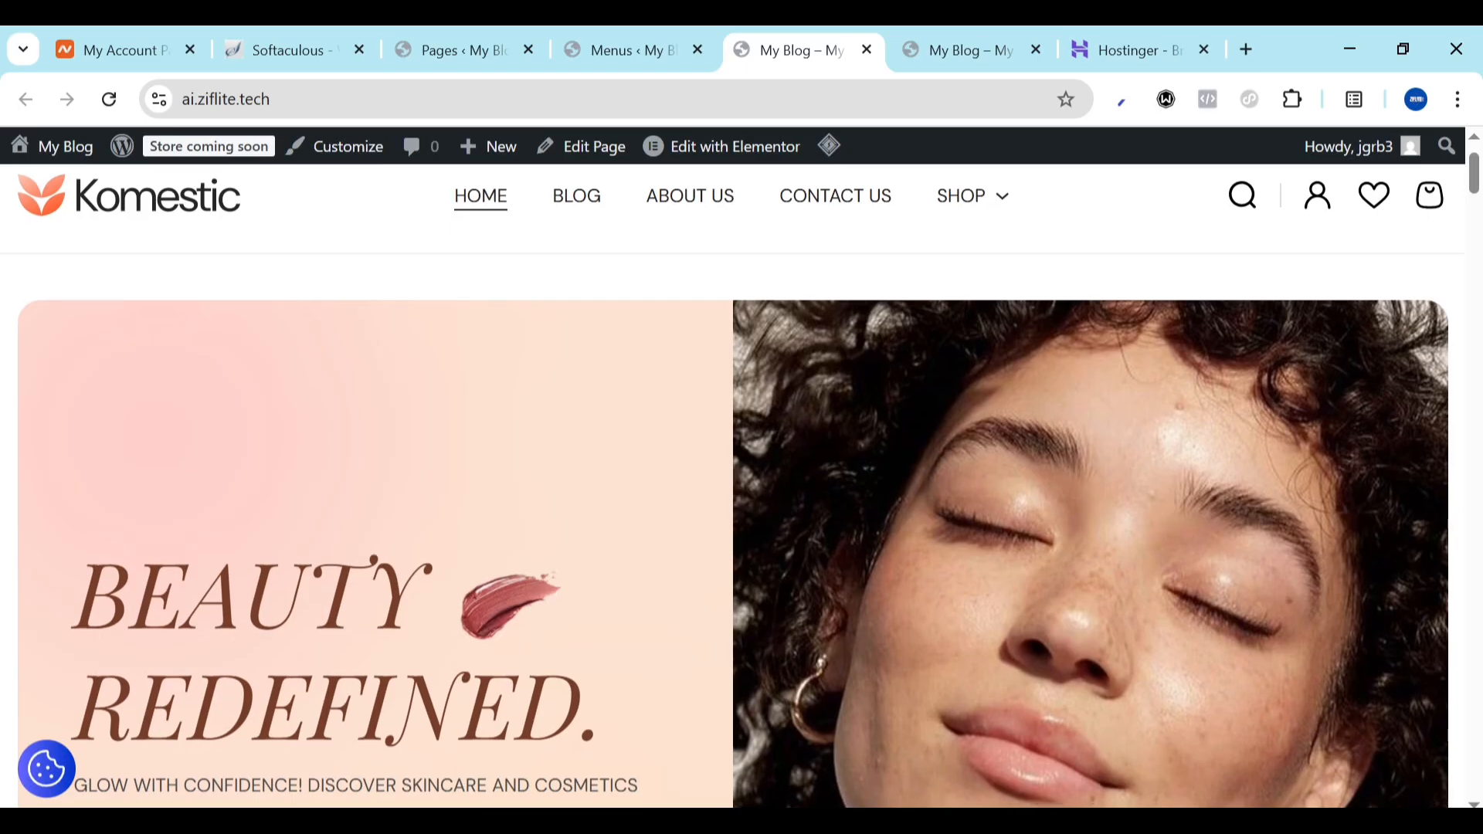
pyautogui.scroll(-6, 821, 579)
pyautogui.scroll(-5, 821, 579)
pyautogui.scroll(5, 821, 579)
pyautogui.scroll(5, 820, 579)
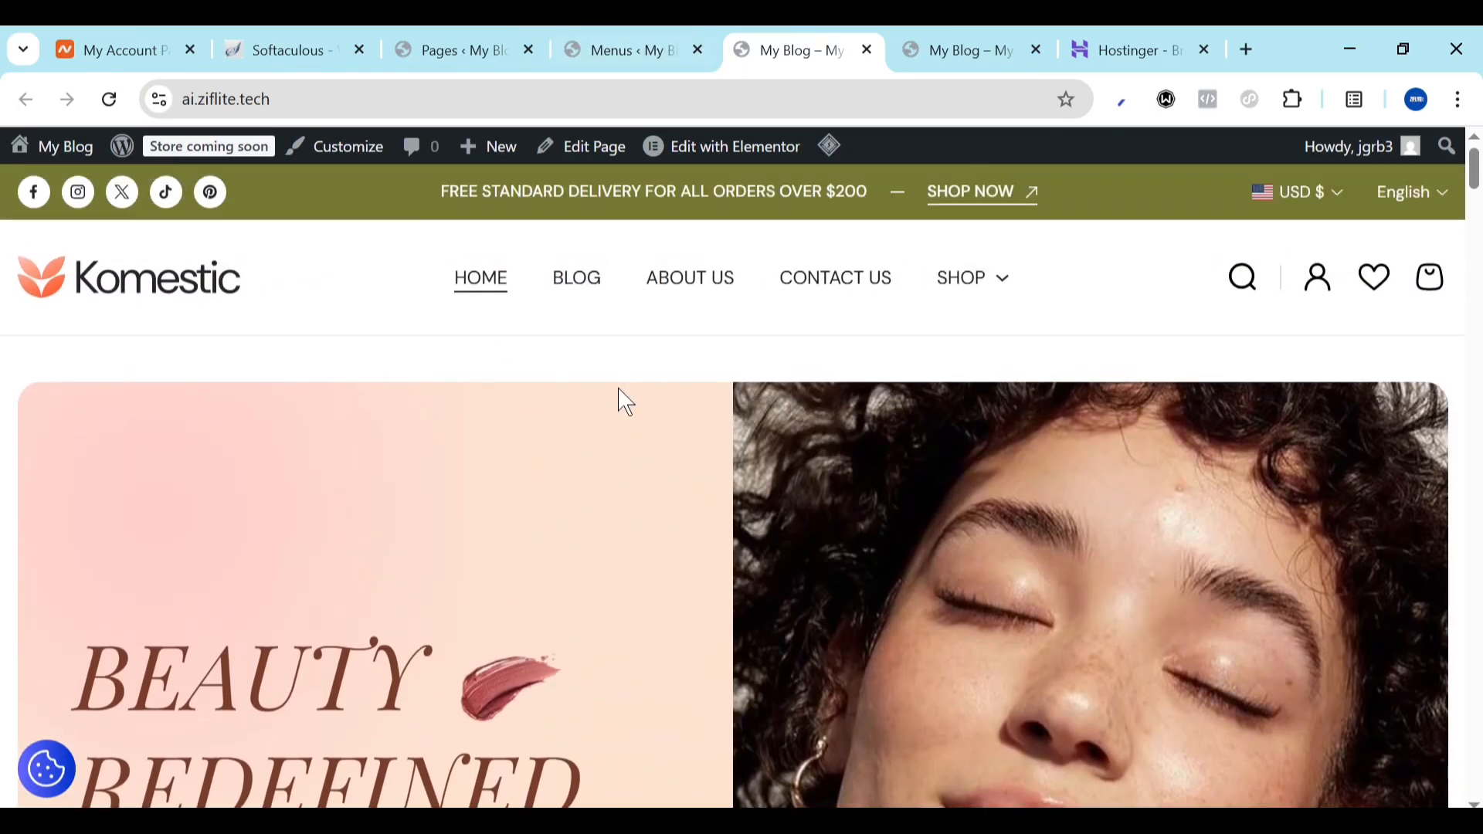
# Return to the Menus page and add the Home 3 page to Menu Main
pyautogui.click(543, 37)
pyautogui.click(629, 38)
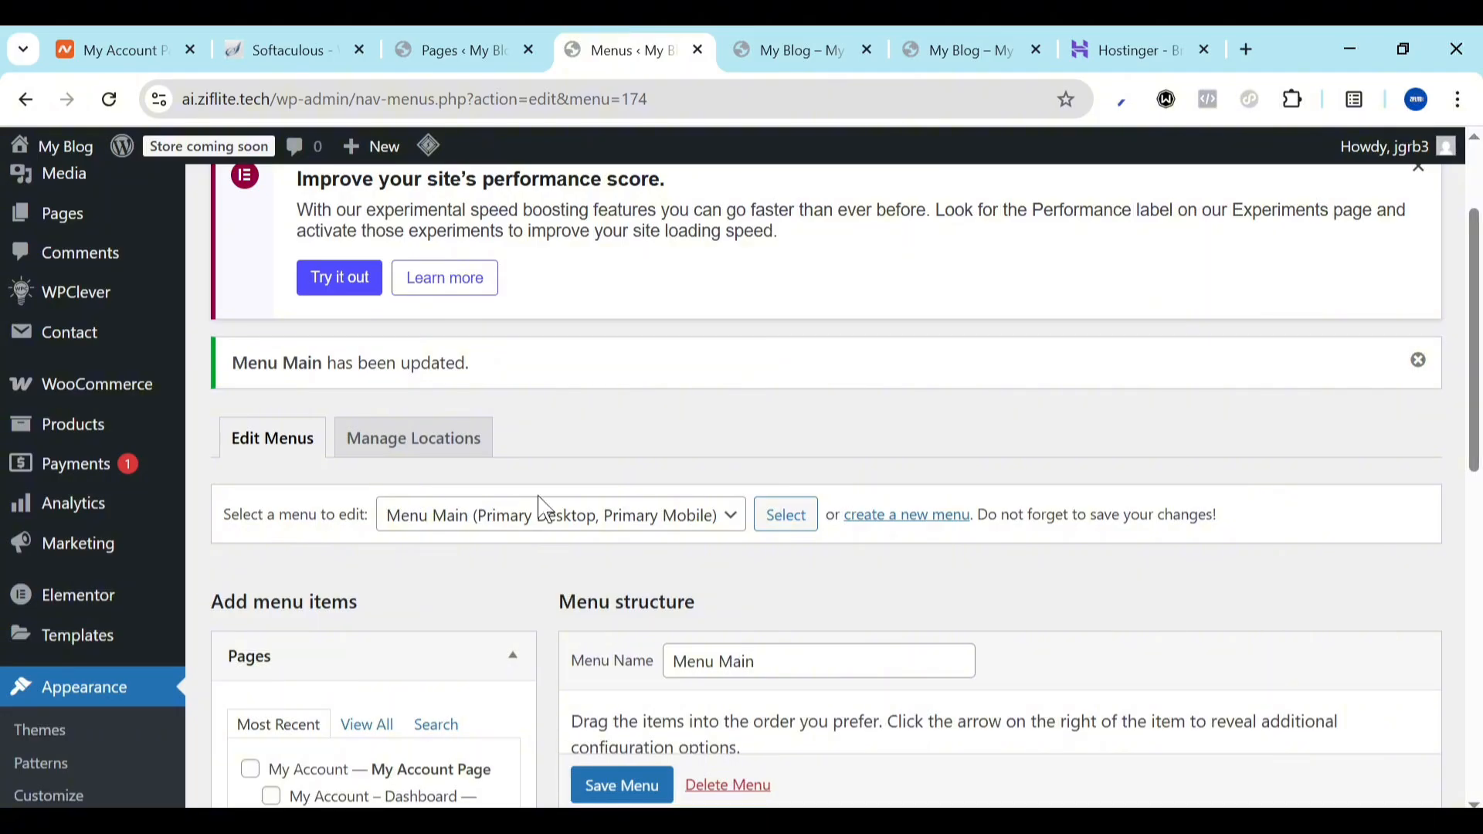
pyautogui.scroll(-9, 539, 506)
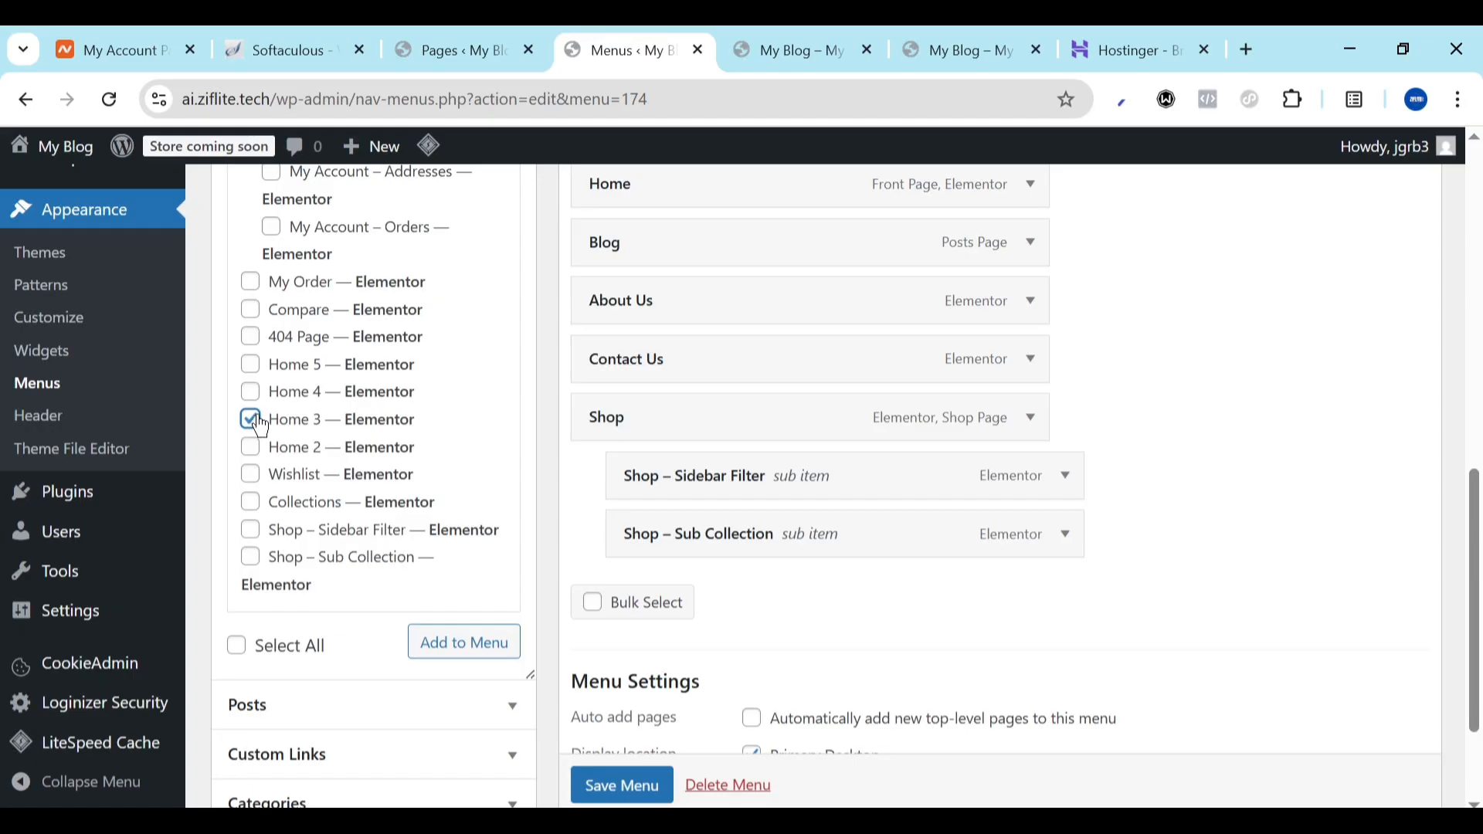
pyautogui.click(462, 653)
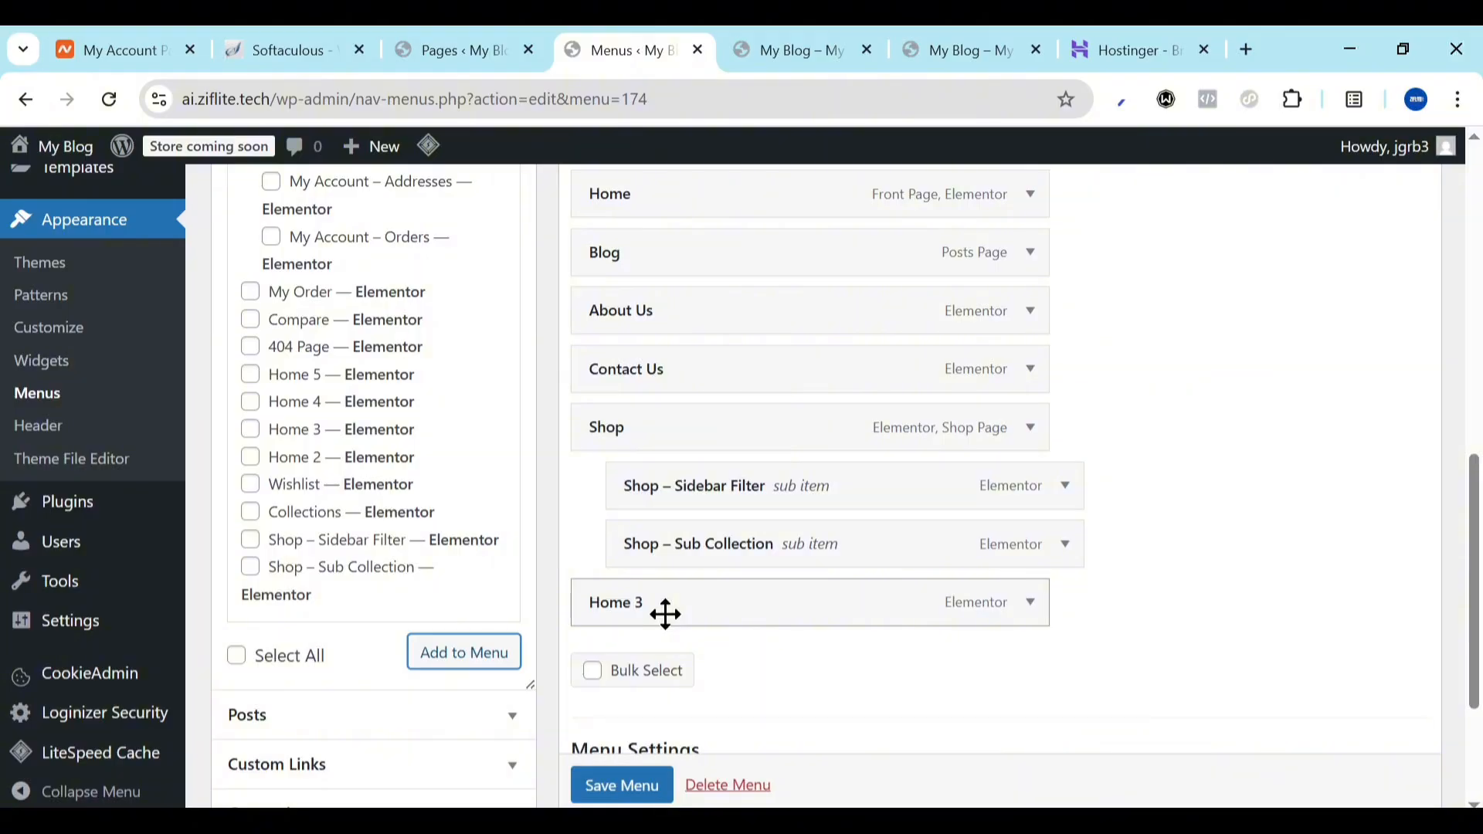
# Open the site's General Settings in the browser tab that holds the page list
pyautogui.click(494, 39)
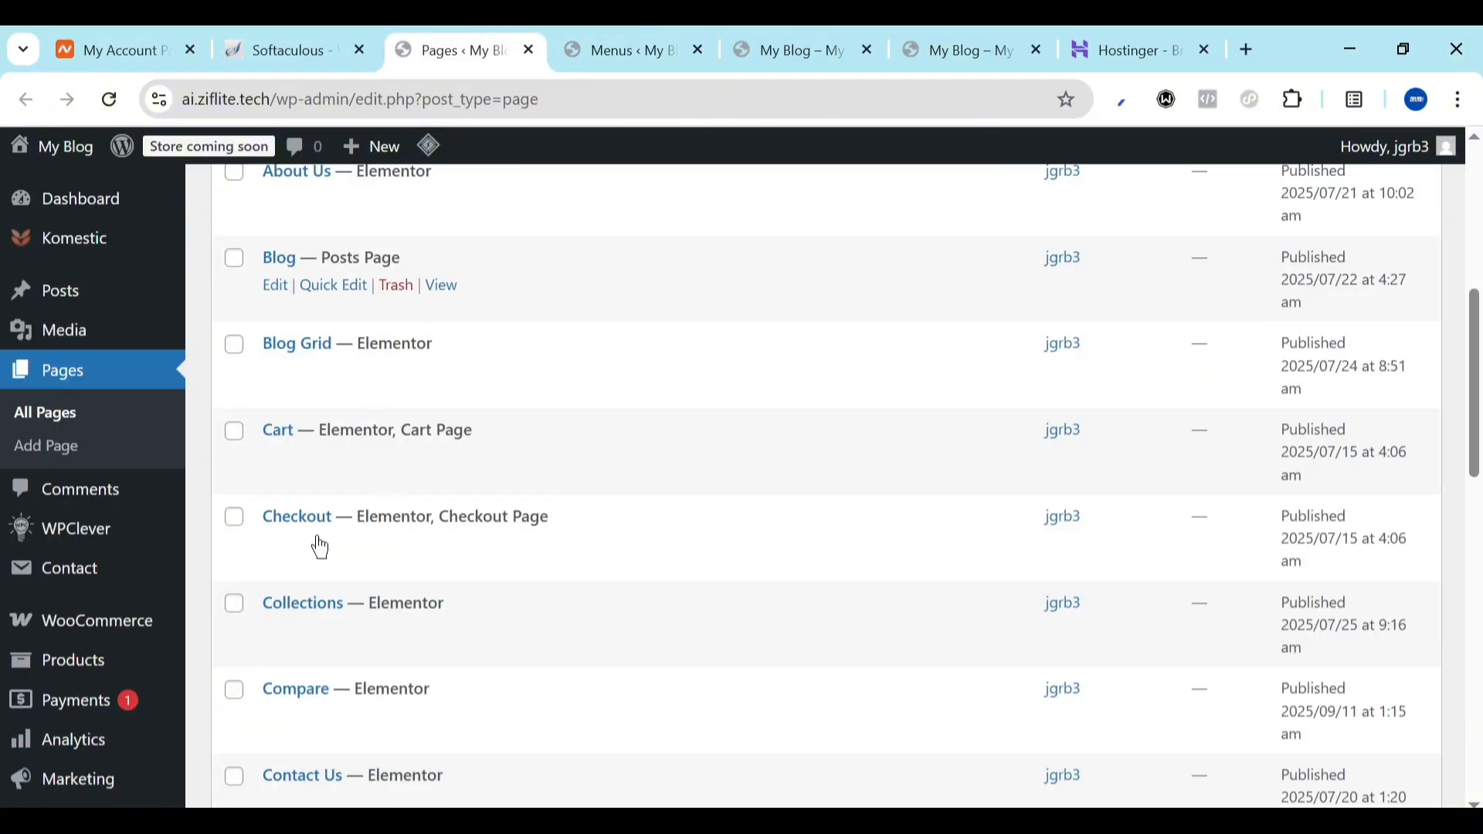
pyautogui.scroll(-6, 79, 693)
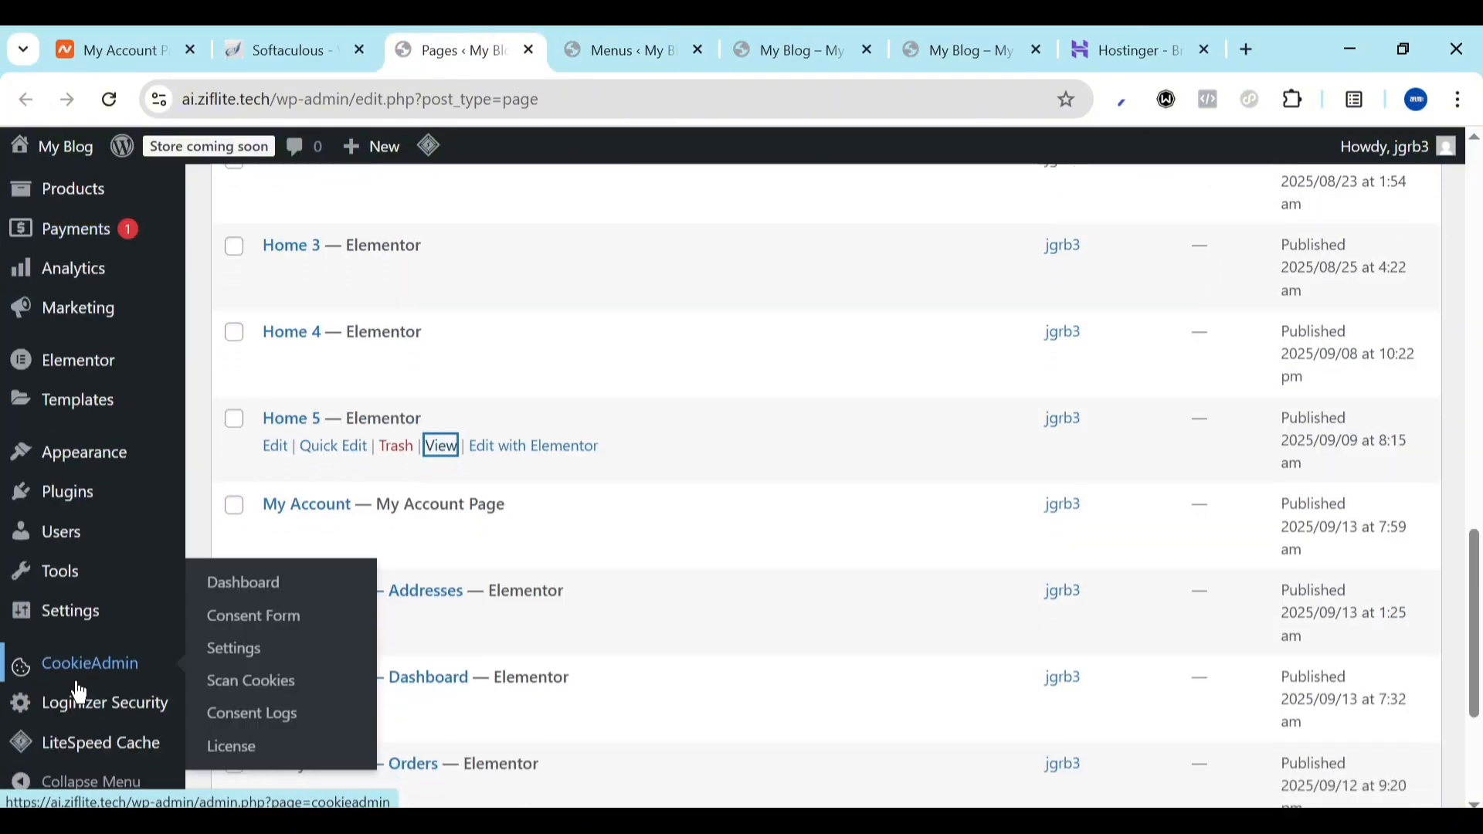
pyautogui.moveTo(73, 614)
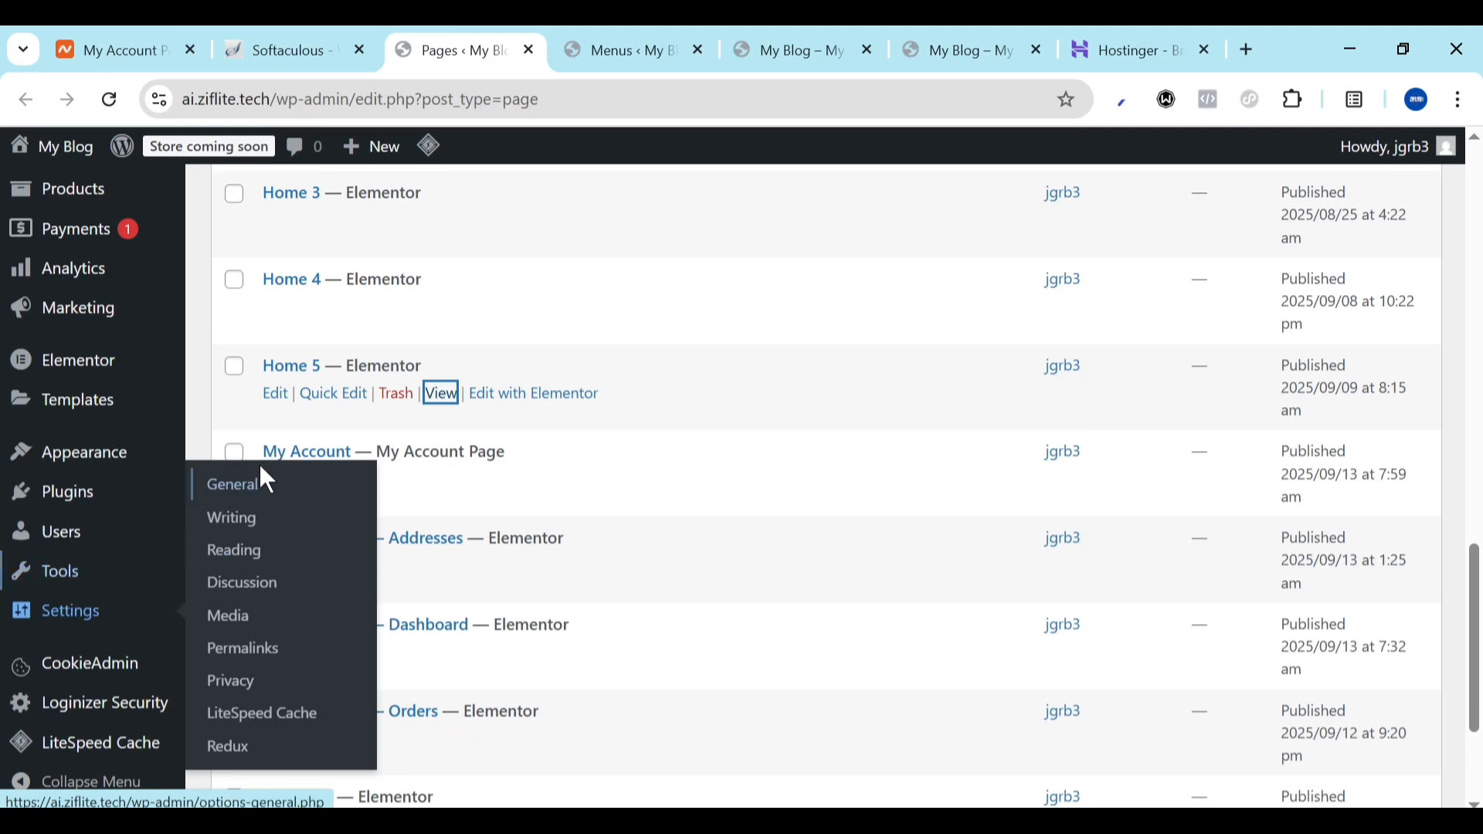
pyautogui.click(258, 485)
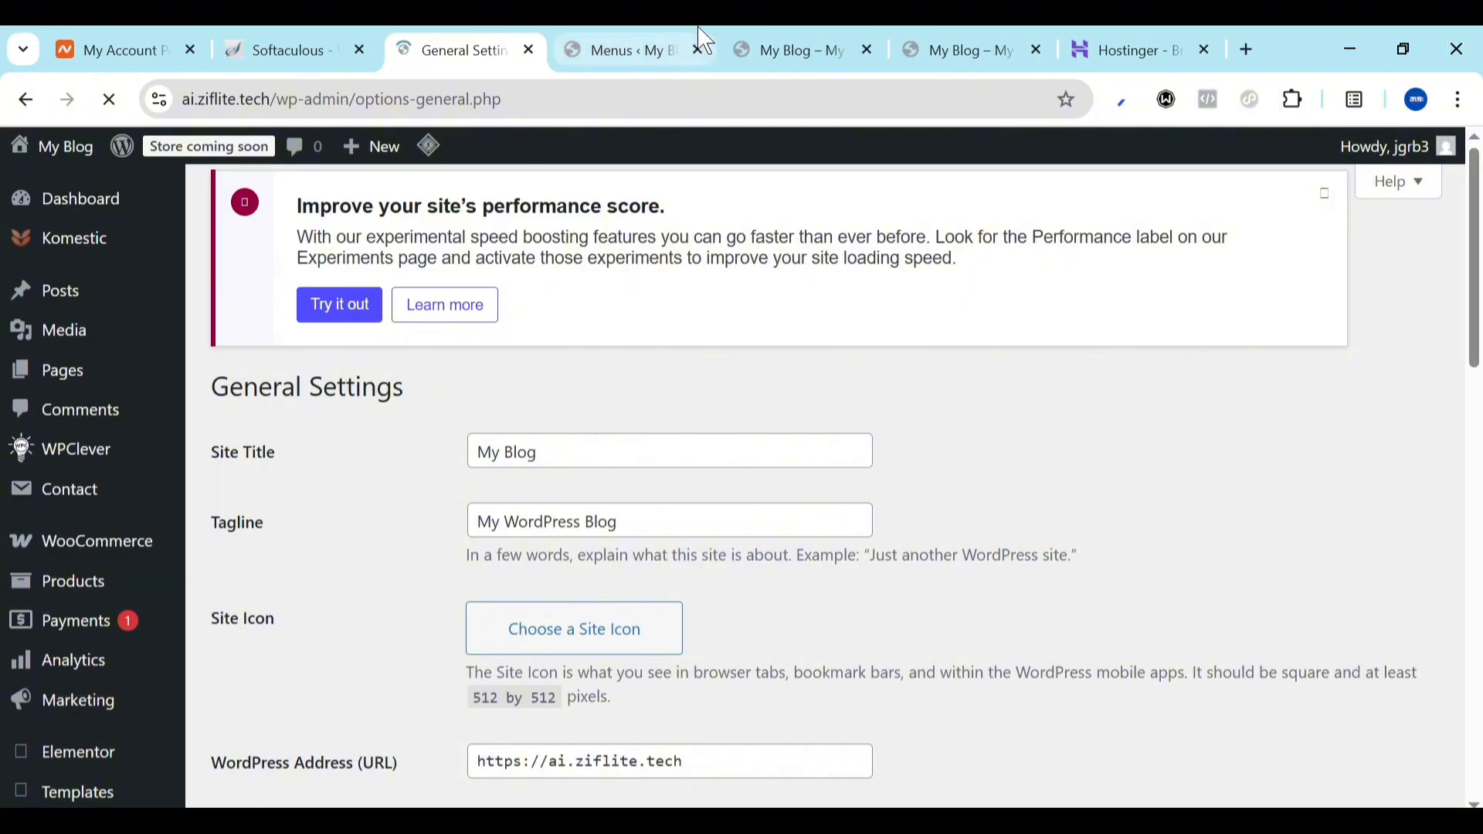
# Return to the Menus page and review the complete page list alongside the menu structure
pyautogui.click(697, 34)
pyautogui.scroll(4, 358, 441)
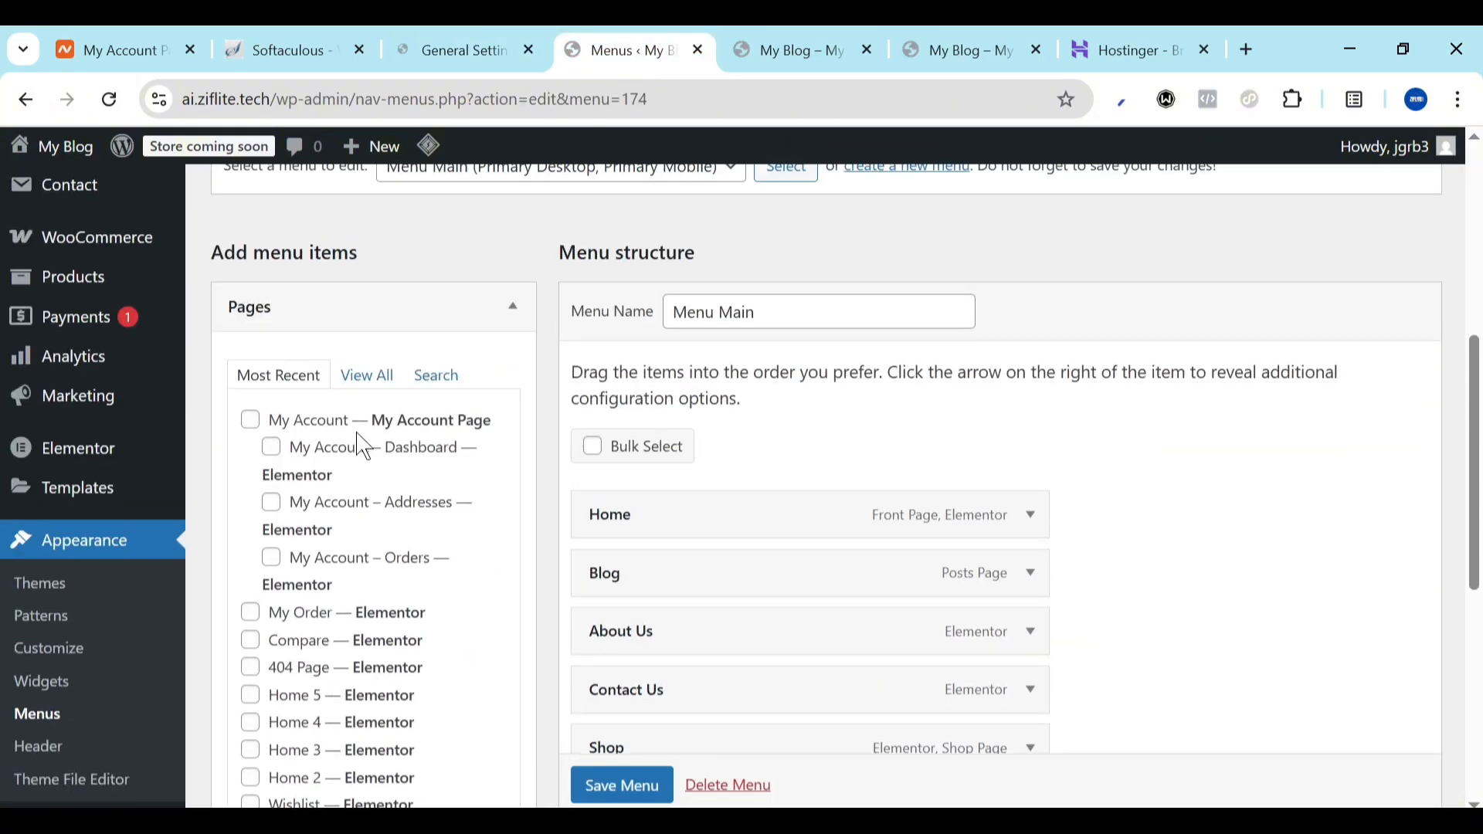
pyautogui.scroll(-4, 331, 575)
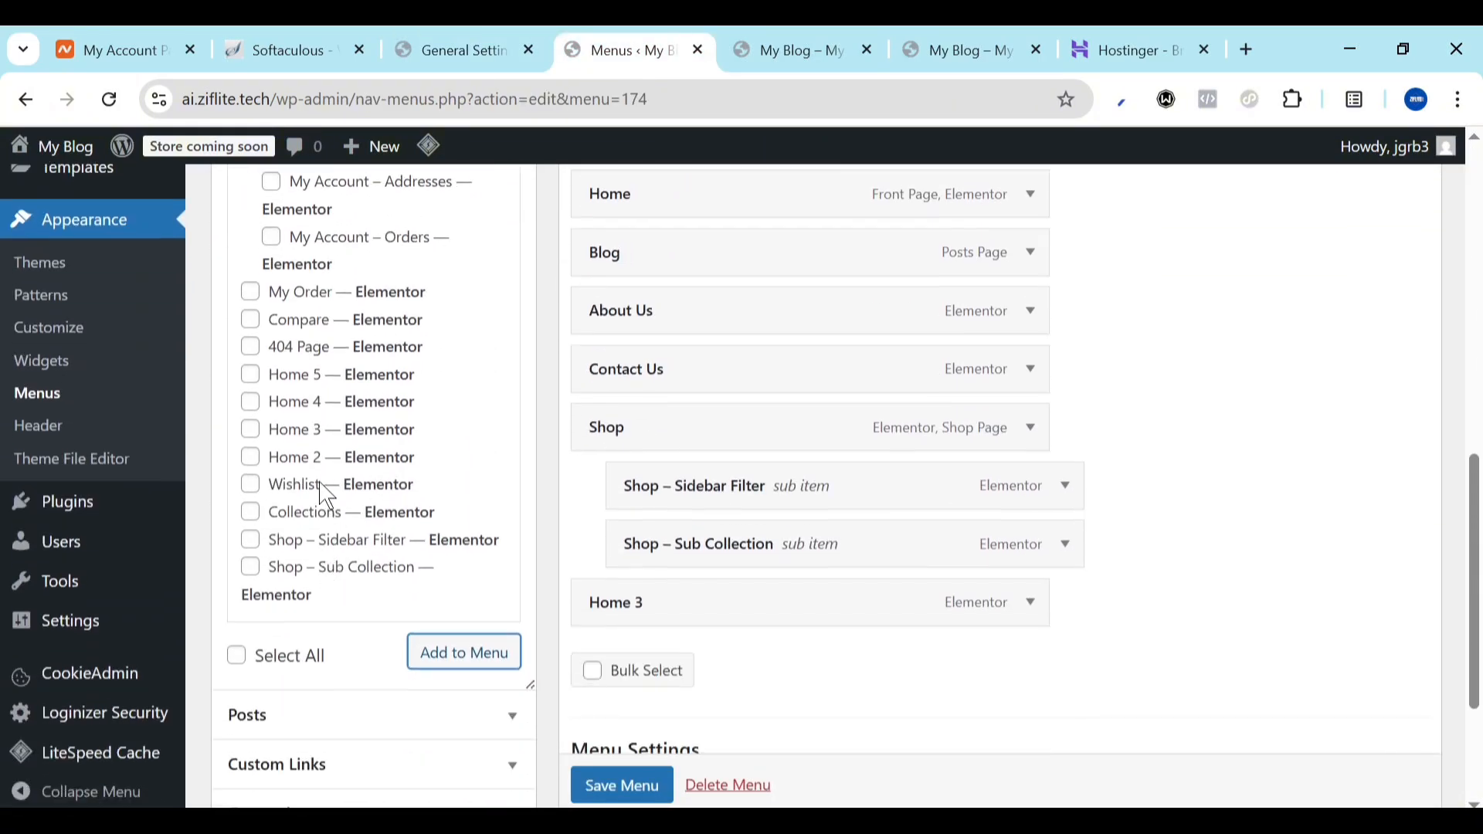
pyautogui.scroll(2, 325, 496)
pyautogui.click(369, 220)
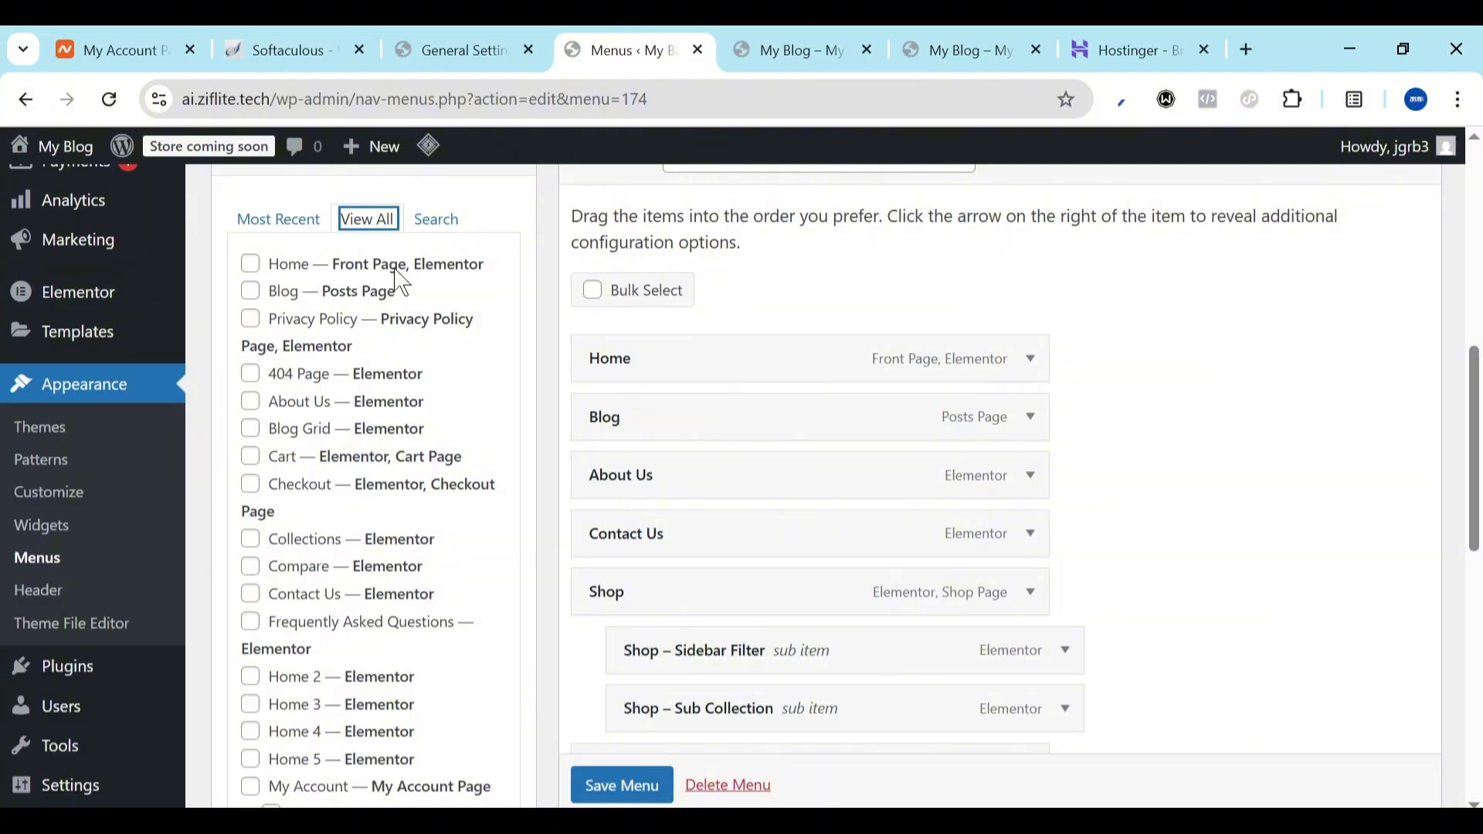
pyautogui.scroll(-2, 488, 433)
pyautogui.scroll(-6, 490, 434)
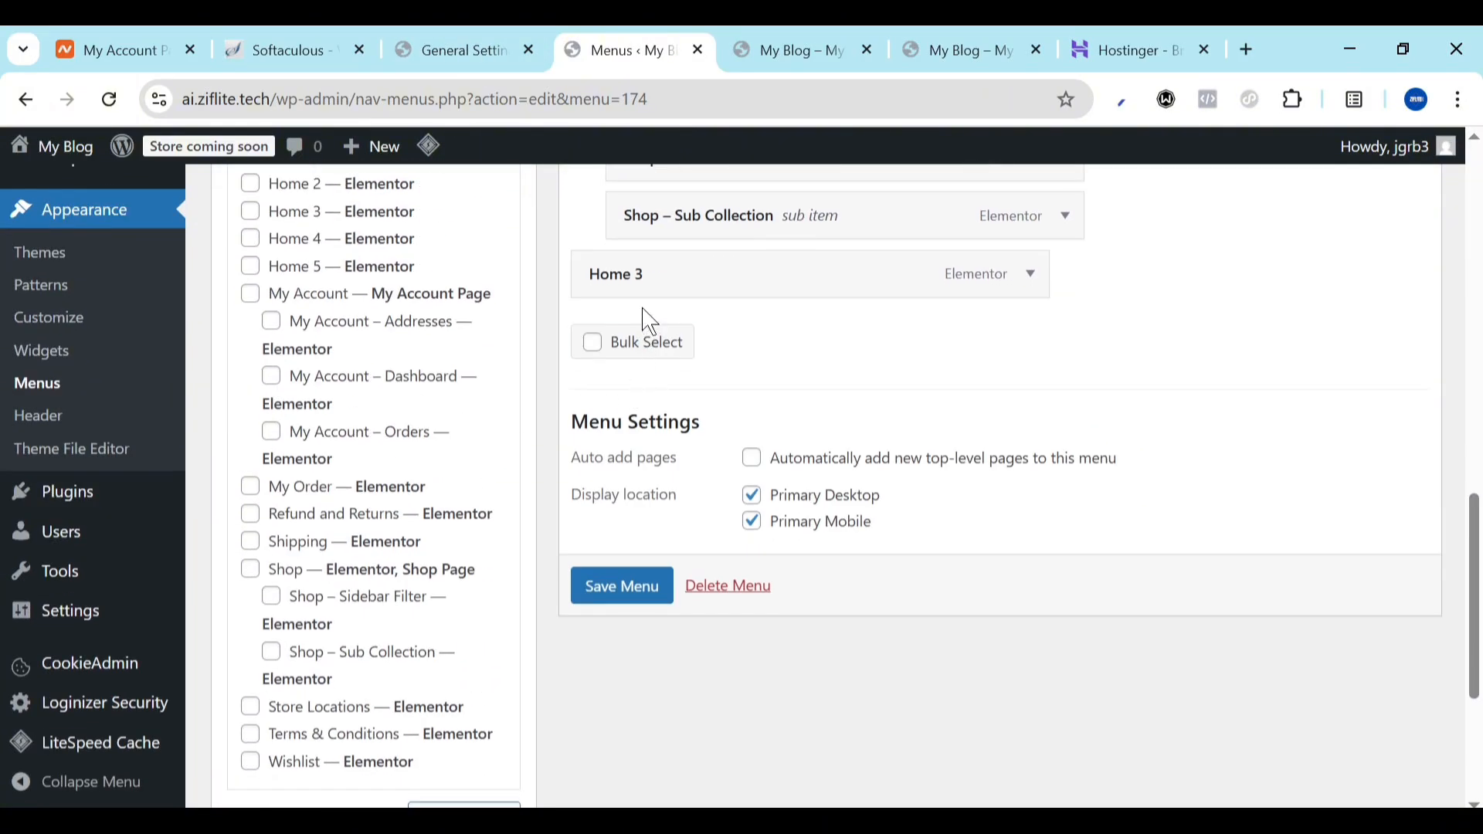
pyautogui.scroll(2, 410, 550)
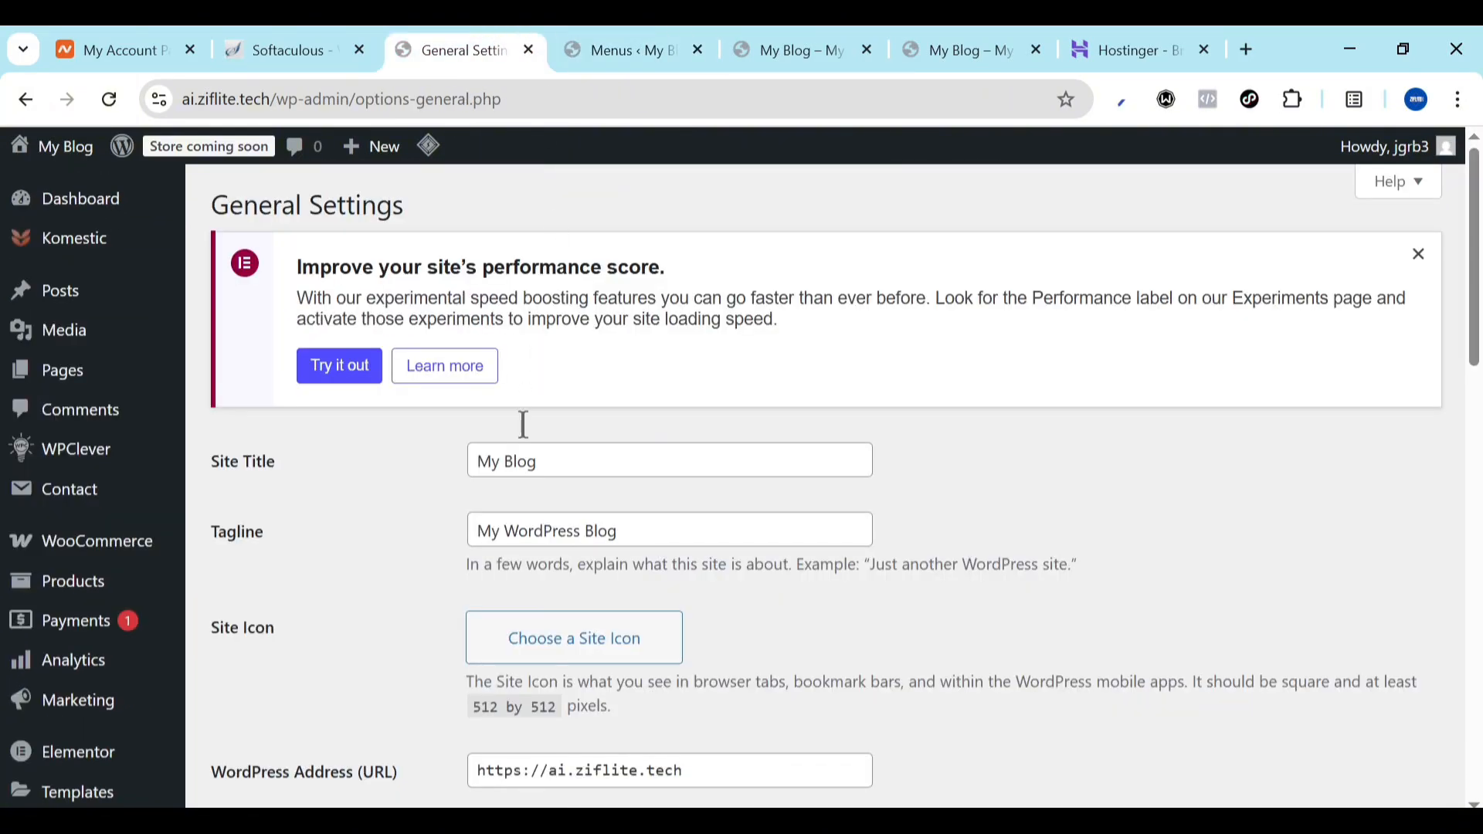
# Set the Site Title to "Zif" in the General Settings
pyautogui.scroll(-2, 523, 460)
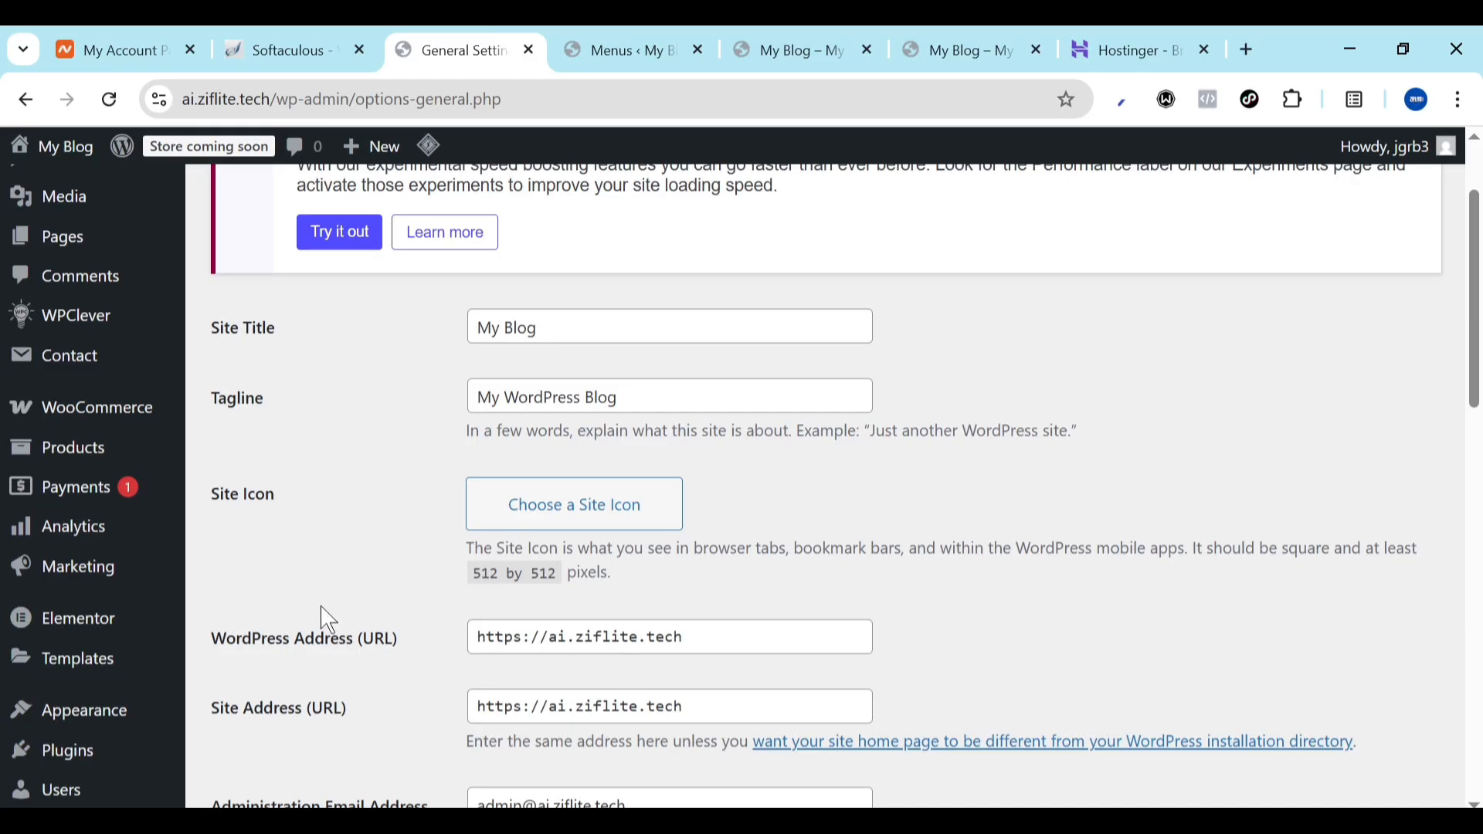
pyautogui.scroll(-2, 325, 616)
pyautogui.scroll(3, 324, 617)
pyautogui.click(592, 395)
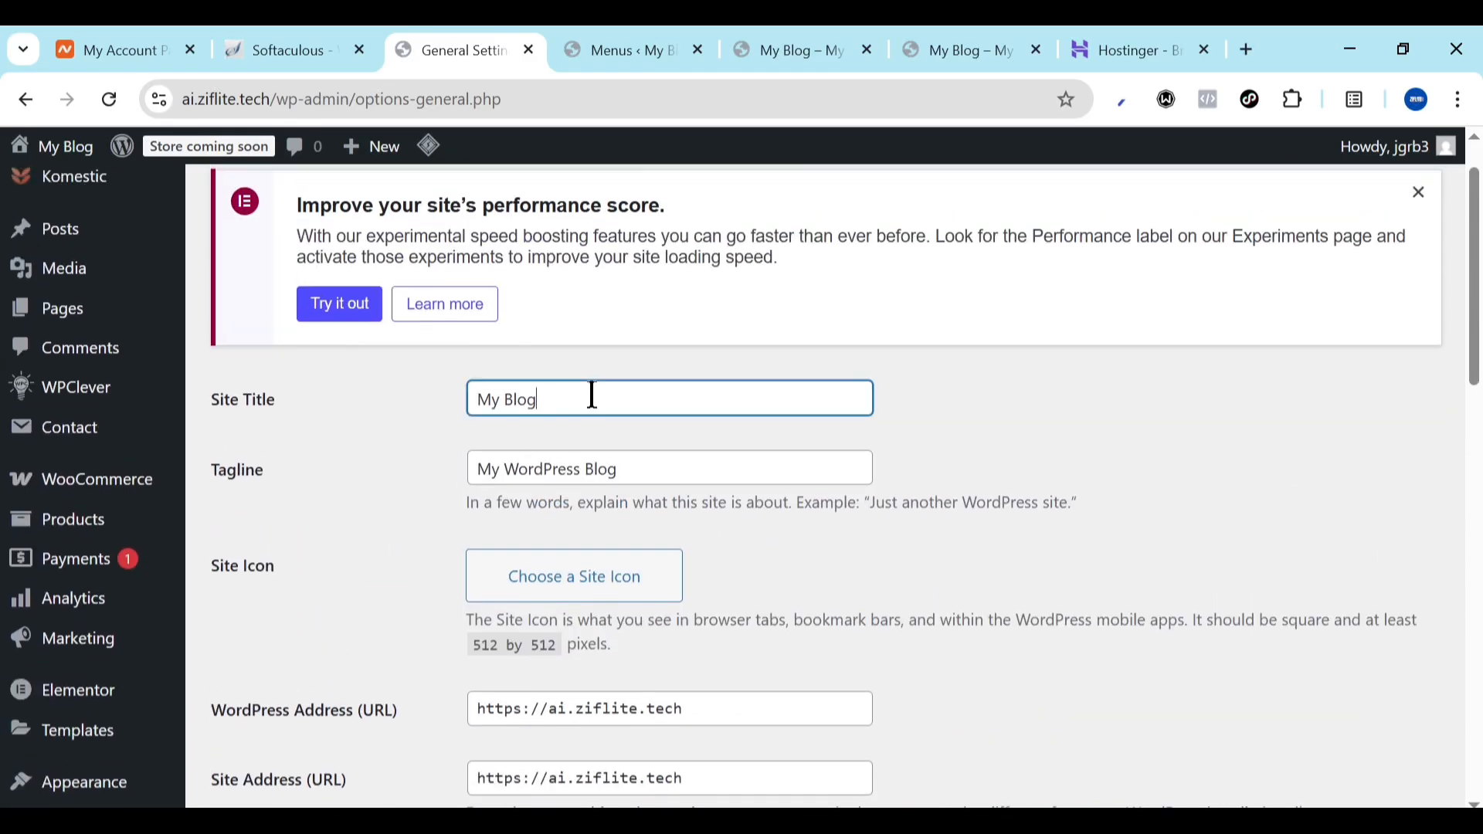
pyautogui.hotkey('ctrl', 'a')
pyautogui.write('Zi')
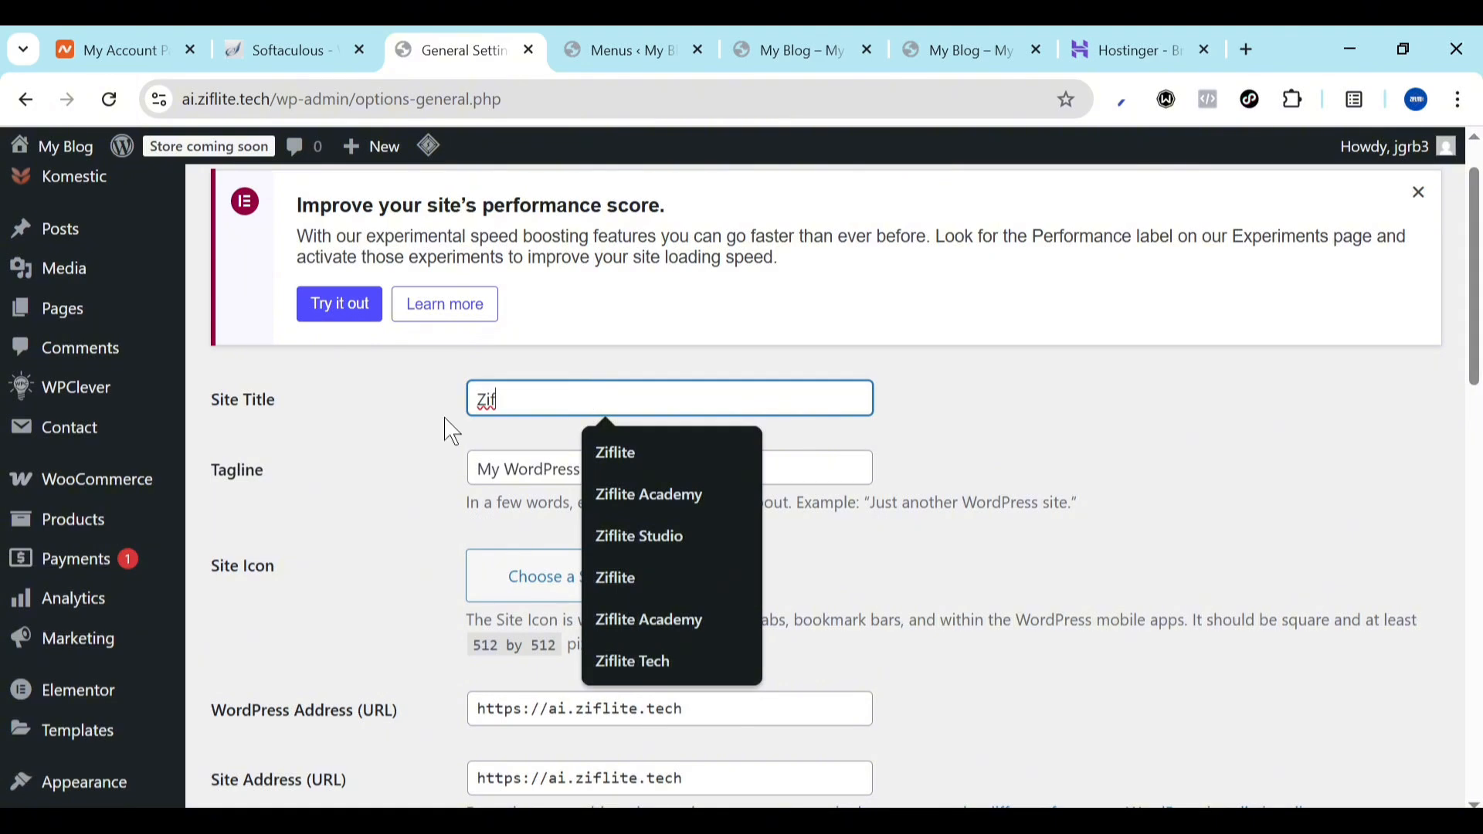
# Replace the site tagline with the suggested text "Building the future With You"
pyautogui.scroll(-1, 452, 430)
pyautogui.moveTo(662, 462); pyautogui.dragTo(647, 428)
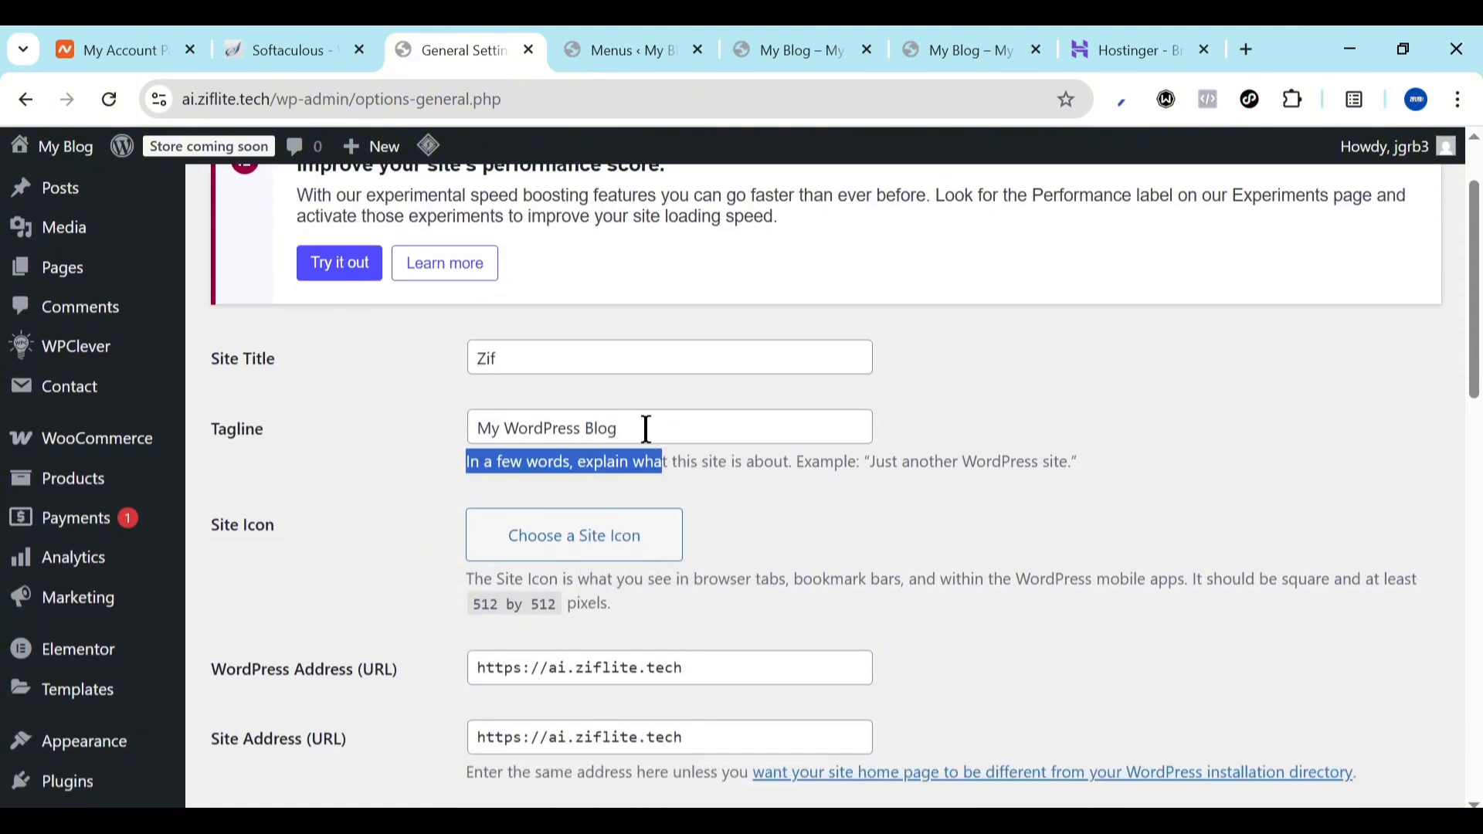
pyautogui.click(646, 428)
pyautogui.hotkey('ctrl', 'a')
pyautogui.press('BackSpace')
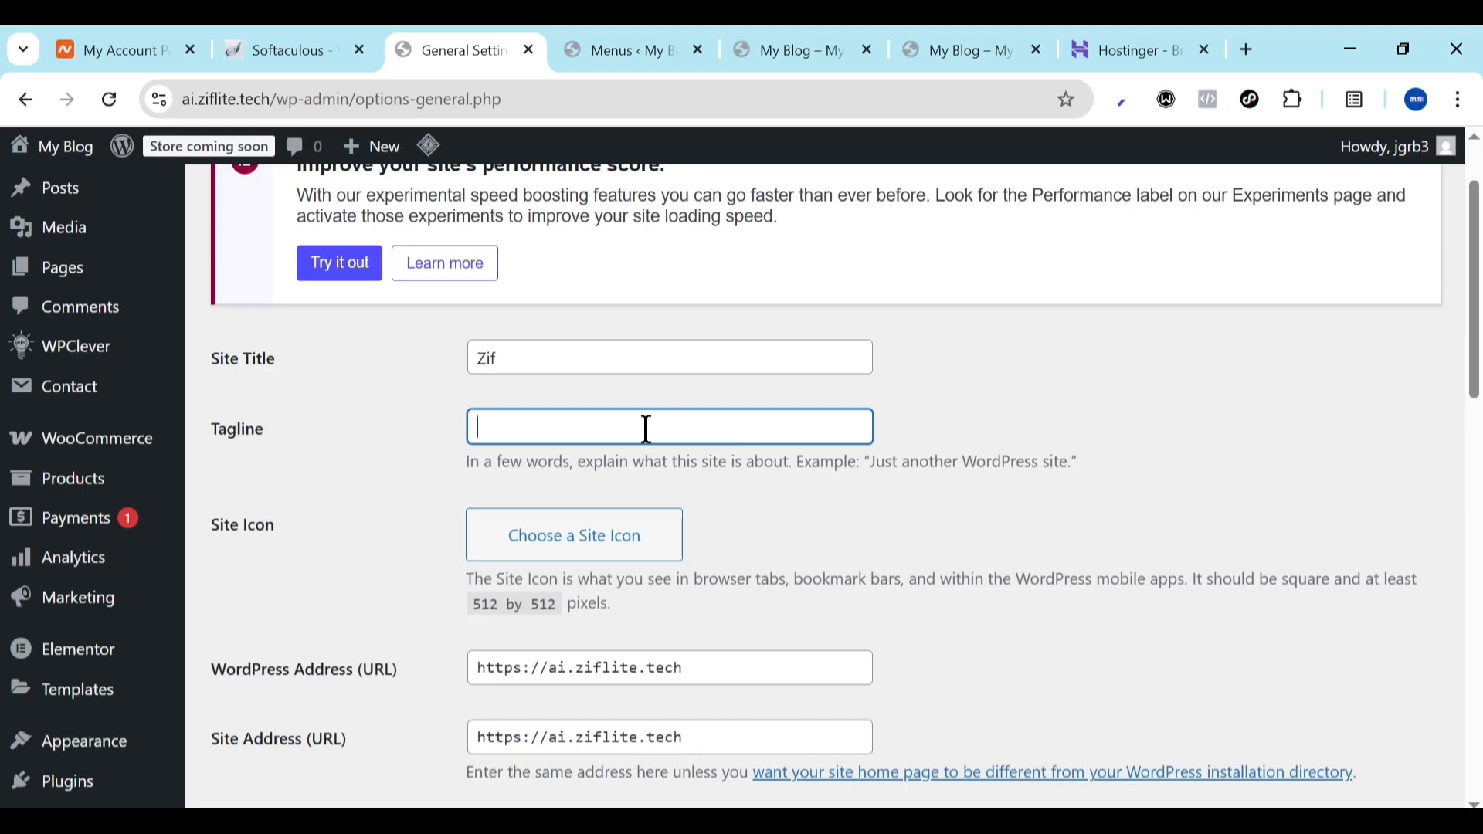
pyautogui.write('b')
pyautogui.click(670, 473)
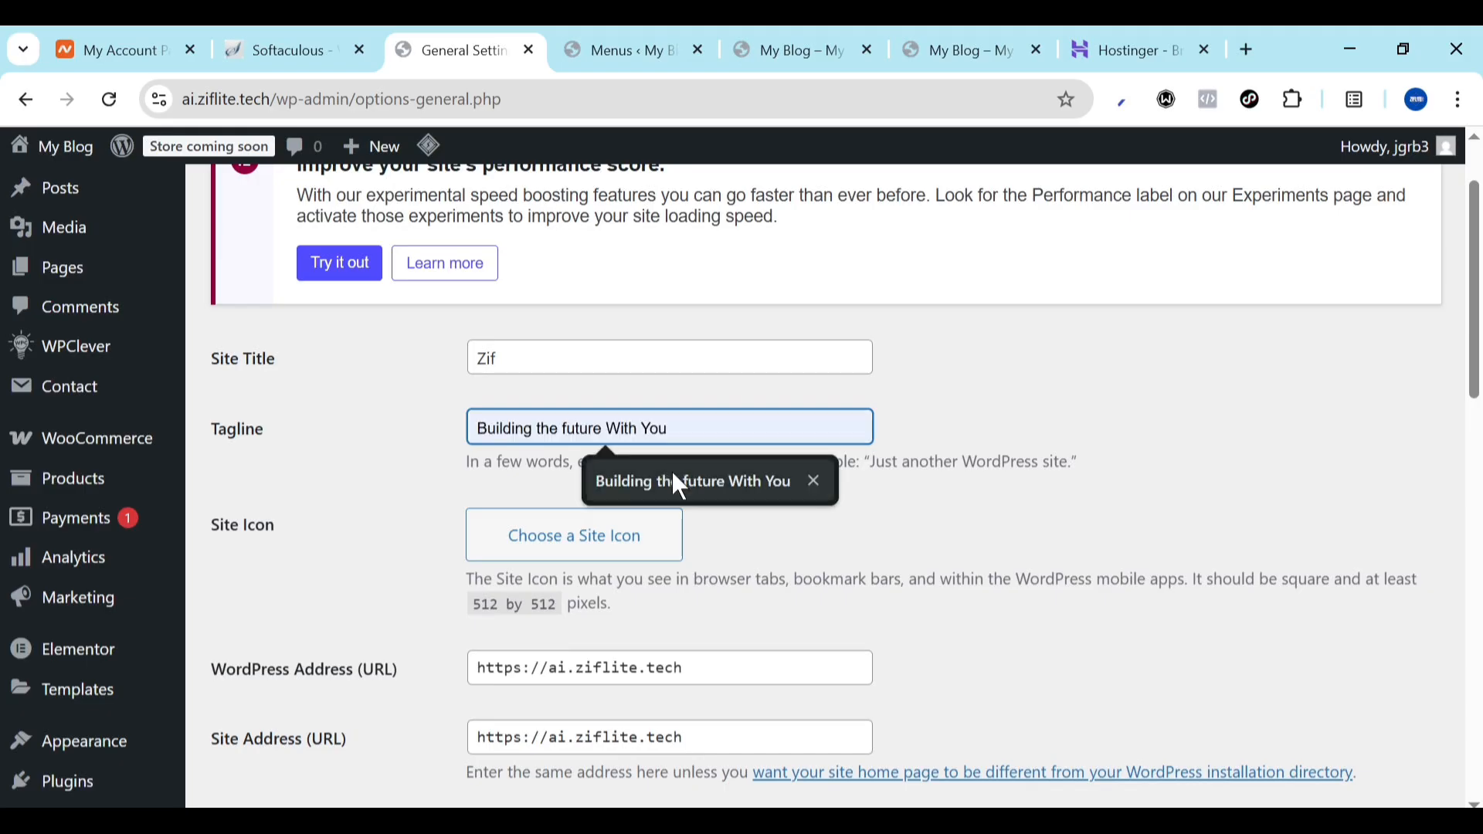
# Set the pink YSL powder compact image from the media library as the site icon, accepting the default crop
pyautogui.scroll(-3, 371, 520)
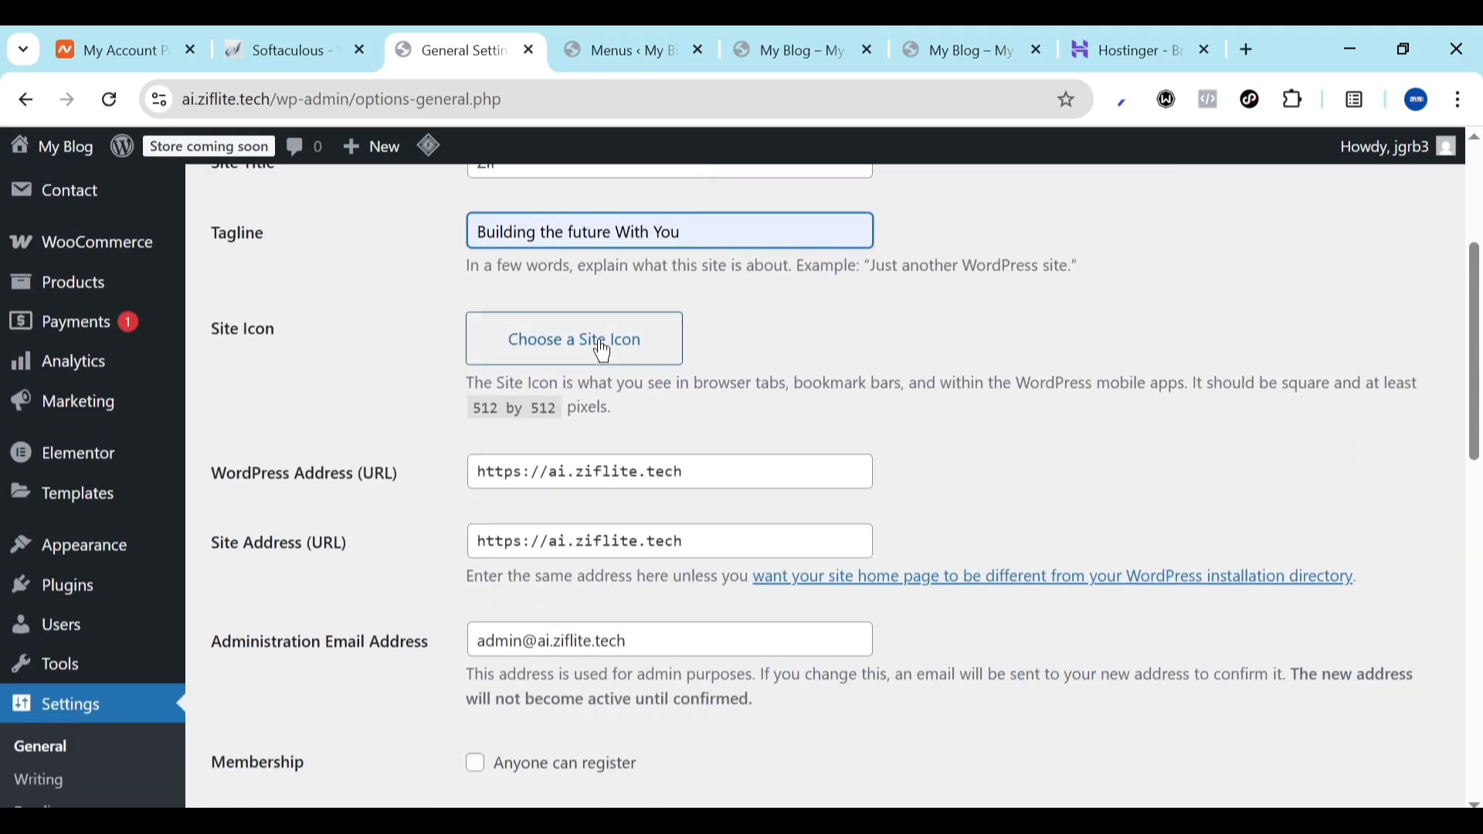
pyautogui.click(572, 348)
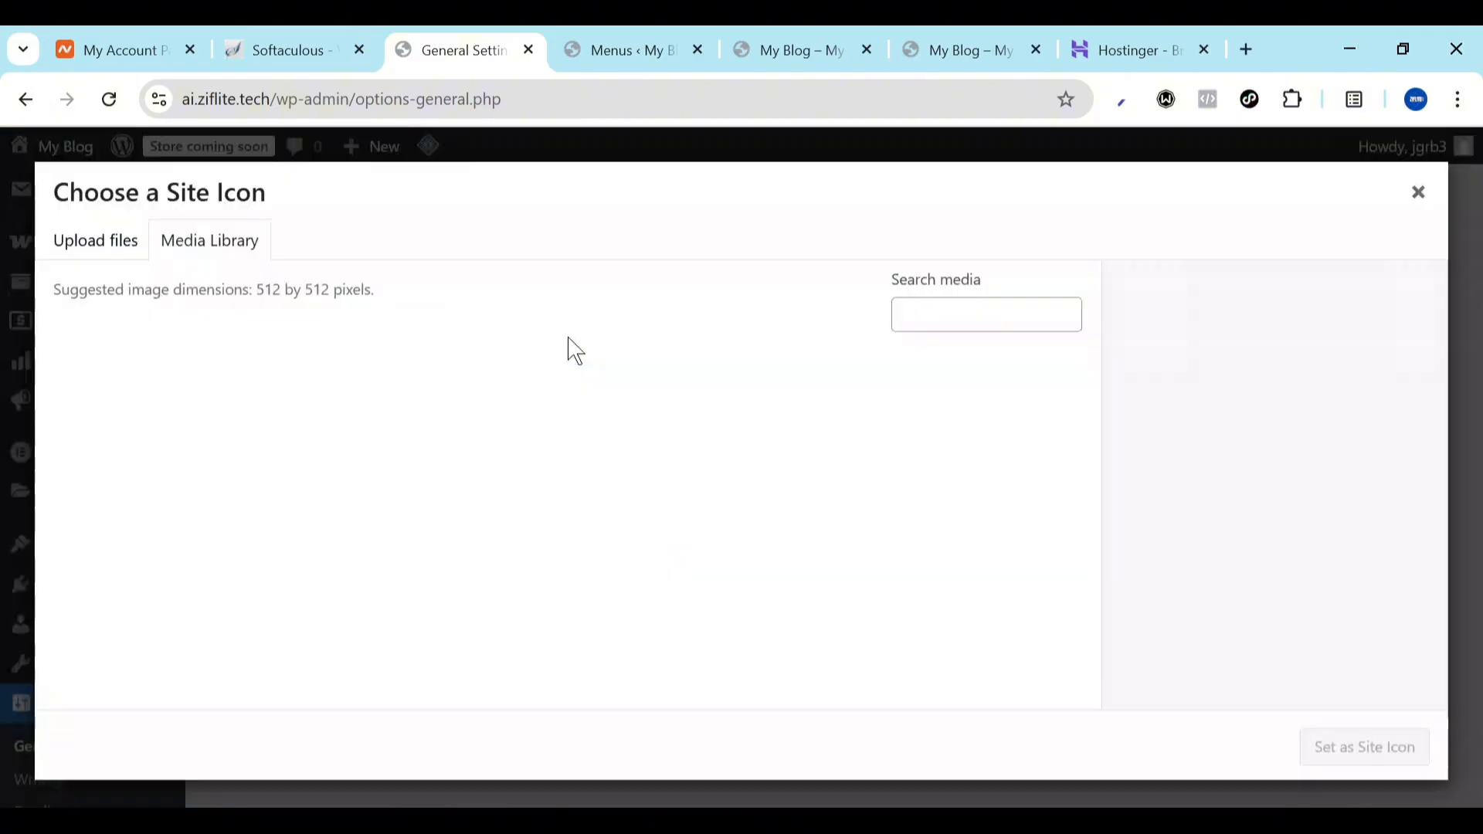
pyautogui.click(627, 45)
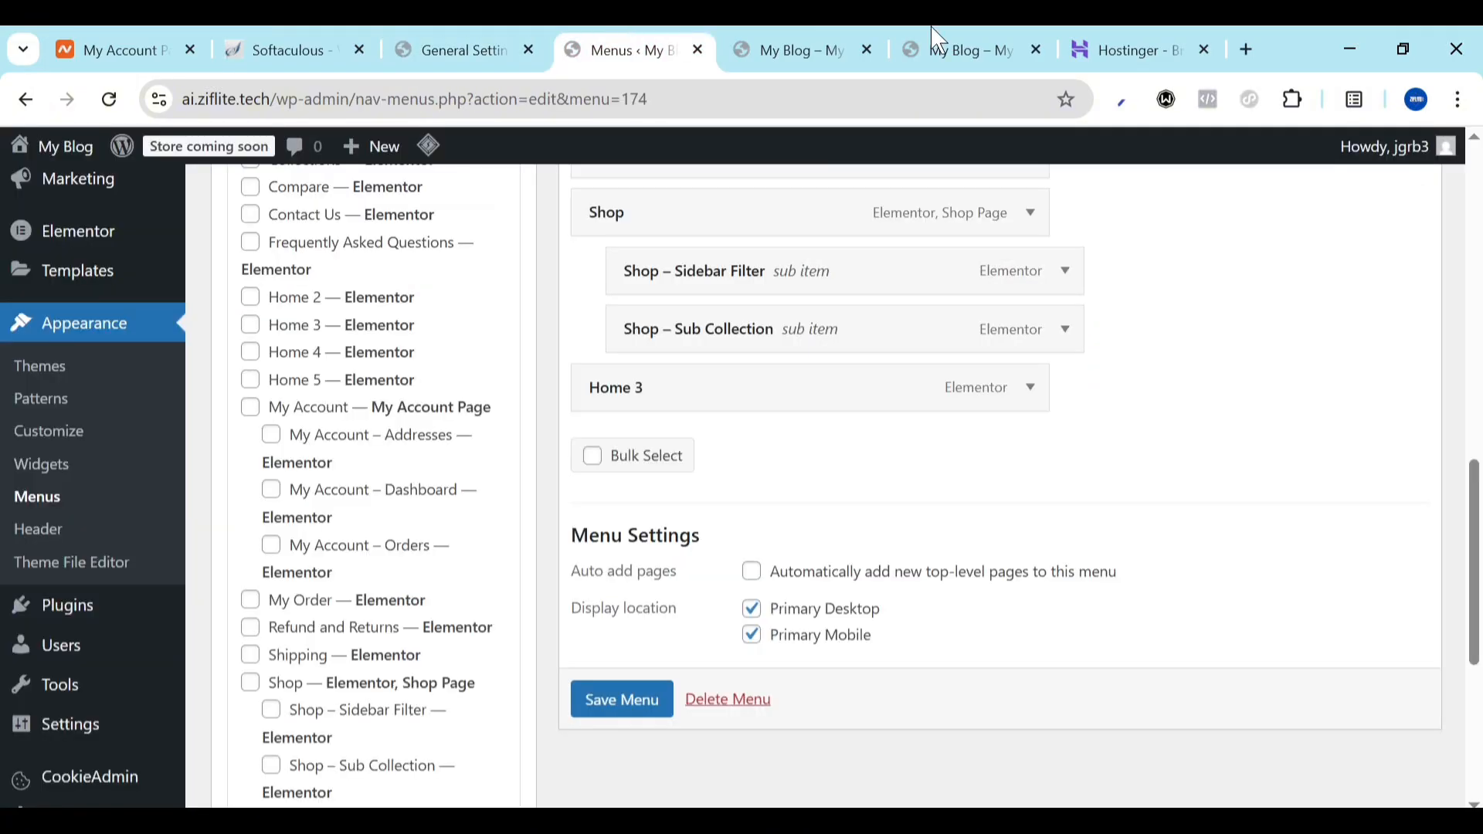
pyautogui.click(1147, 38)
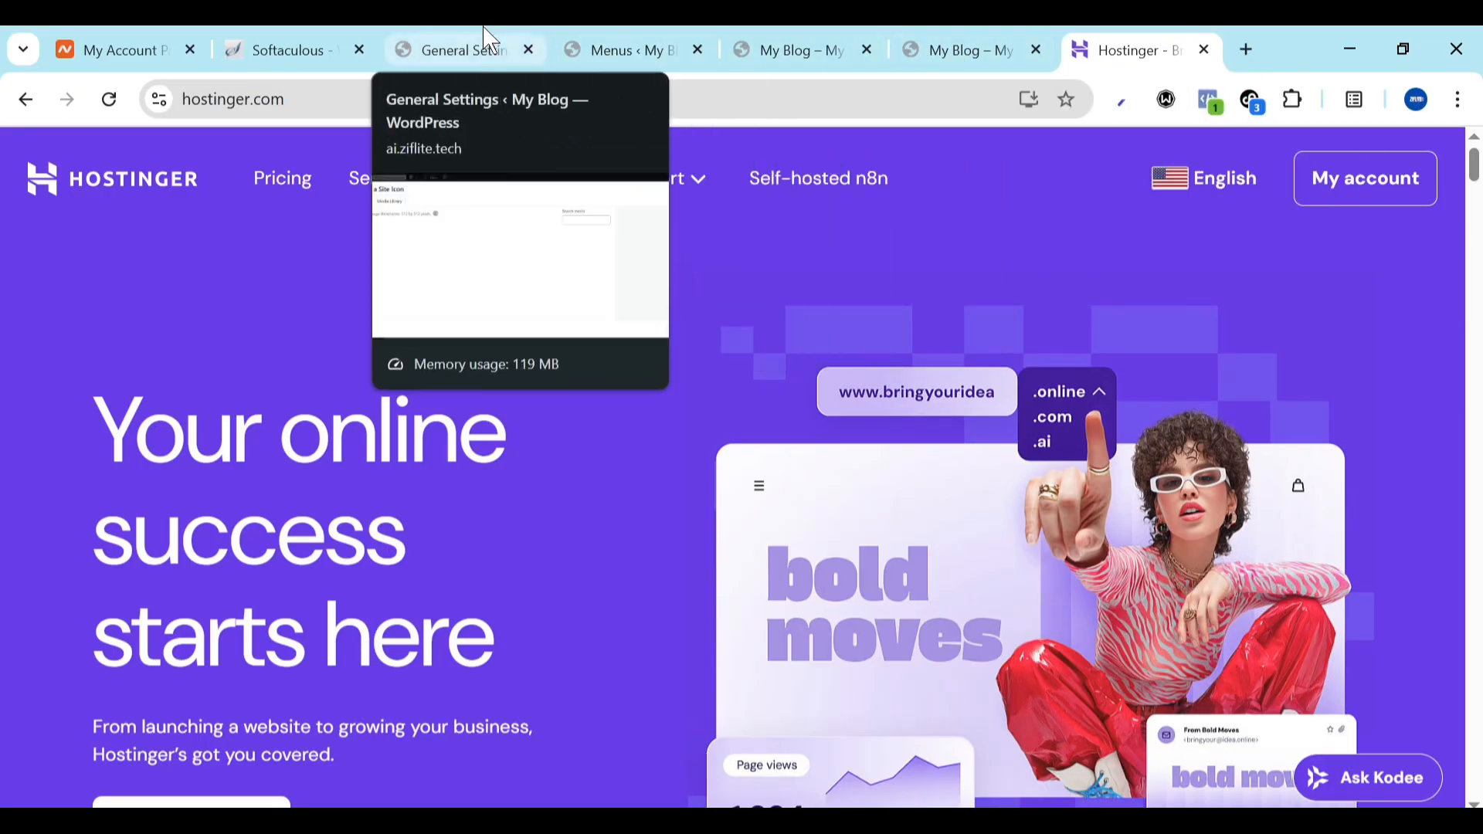
pyautogui.click(487, 46)
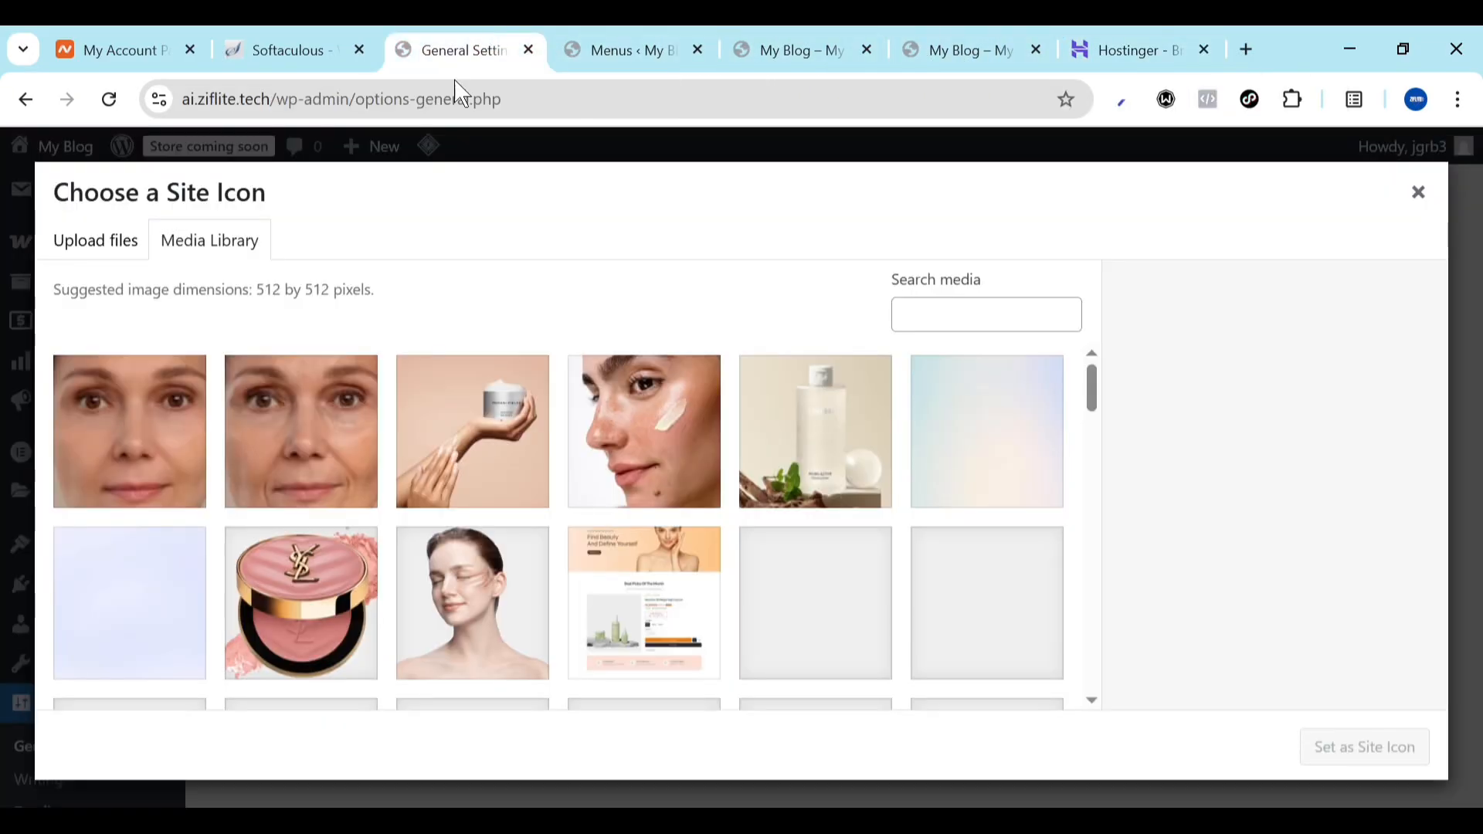
pyautogui.click(363, 584)
pyautogui.click(1357, 747)
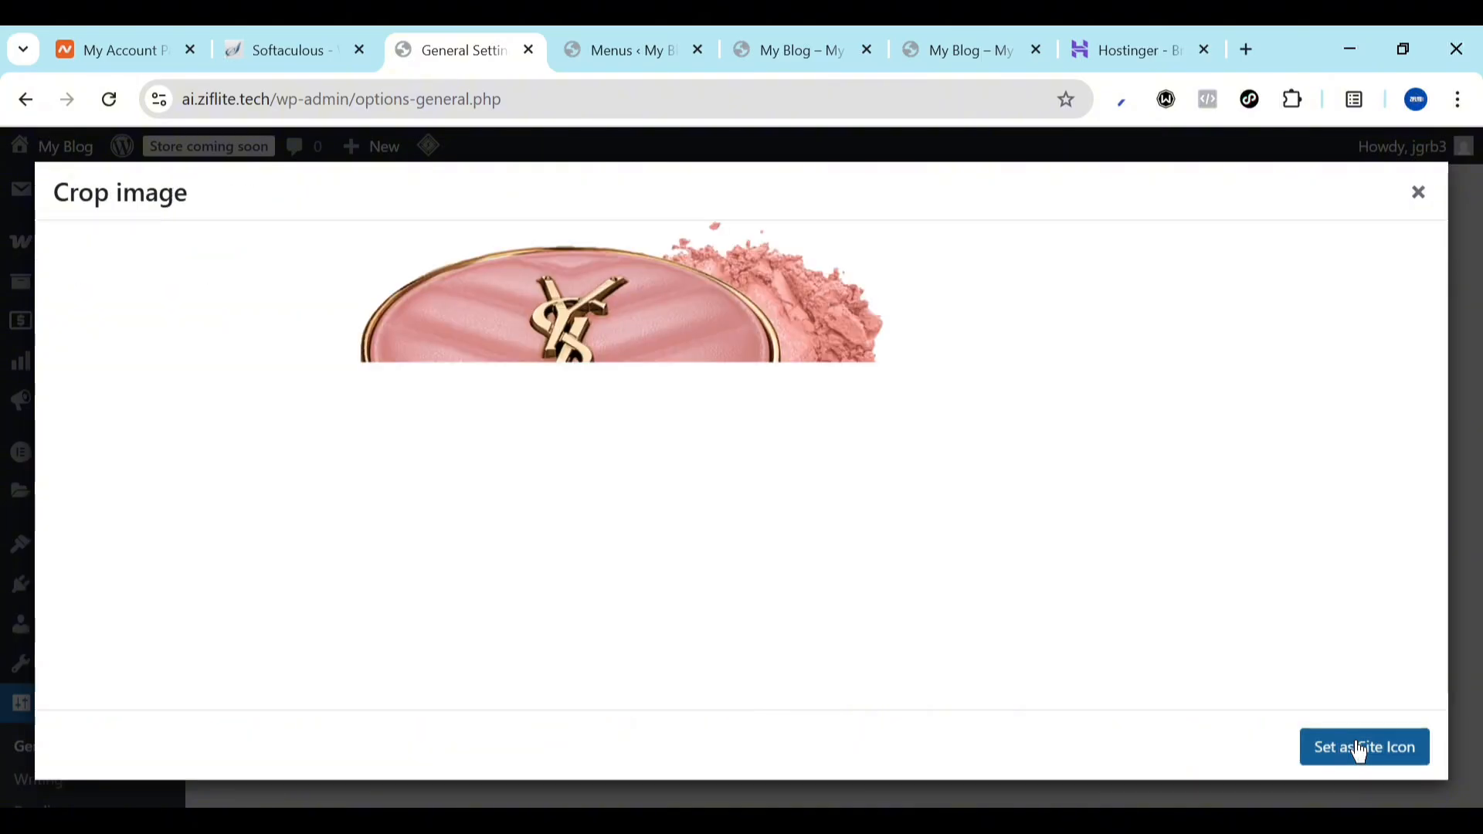
pyautogui.click(1388, 751)
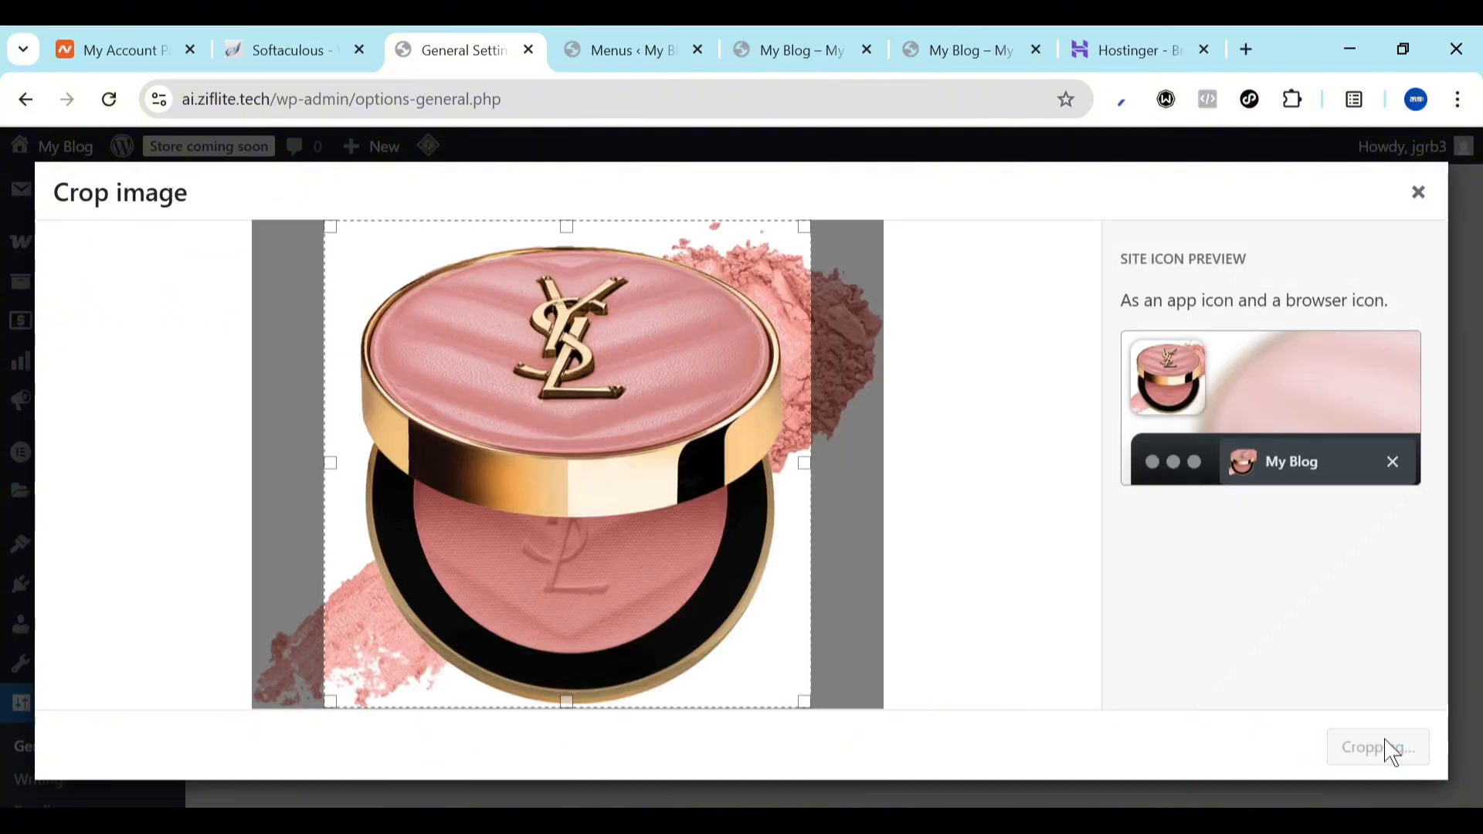
# Allow anyone to register under Membership and save the General Settings
pyautogui.scroll(-3, 682, 589)
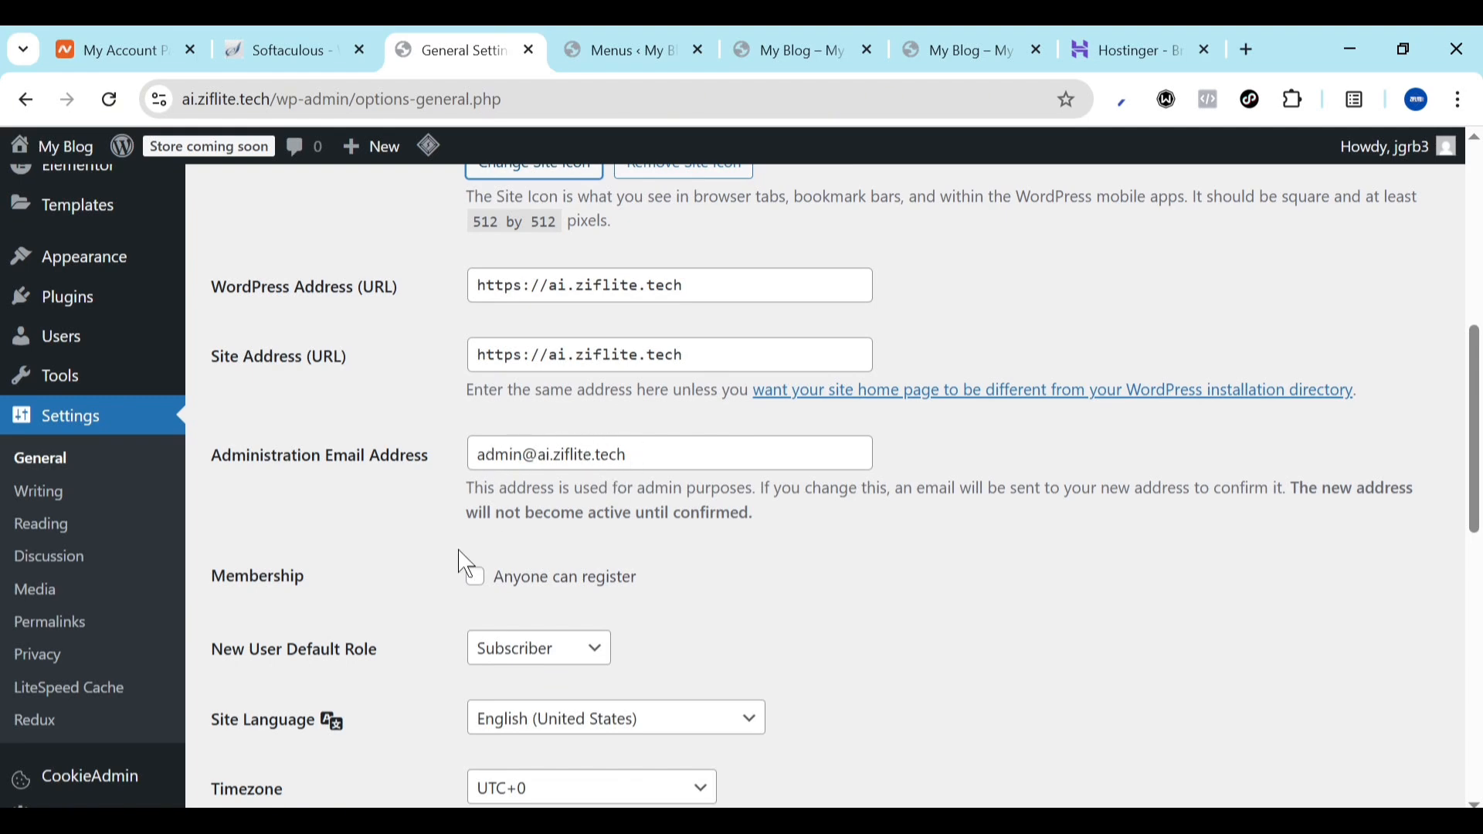
pyautogui.scroll(-3, 471, 568)
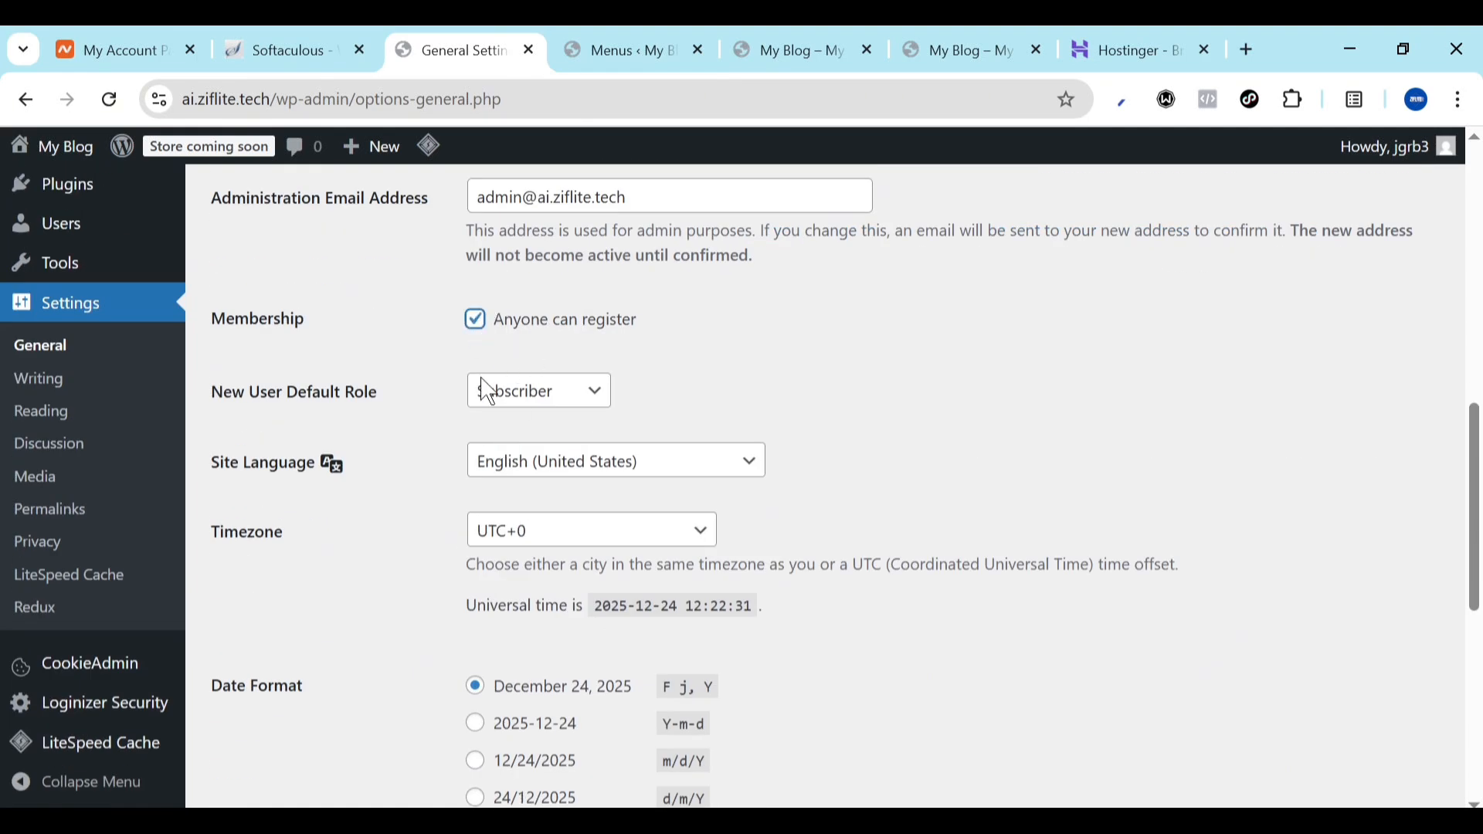
pyautogui.scroll(-6, 430, 540)
pyautogui.scroll(-1, 433, 547)
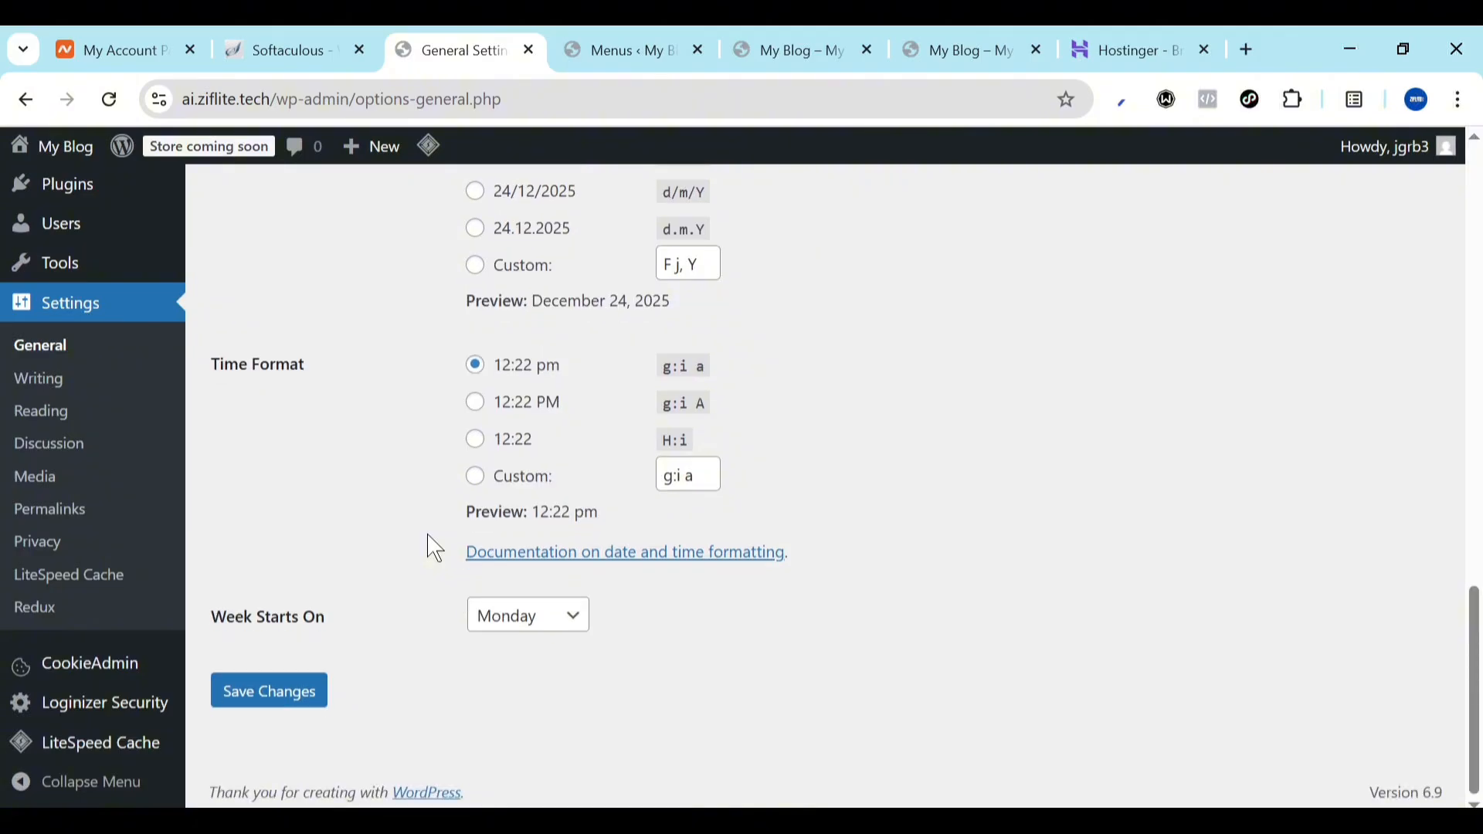
pyautogui.click(255, 692)
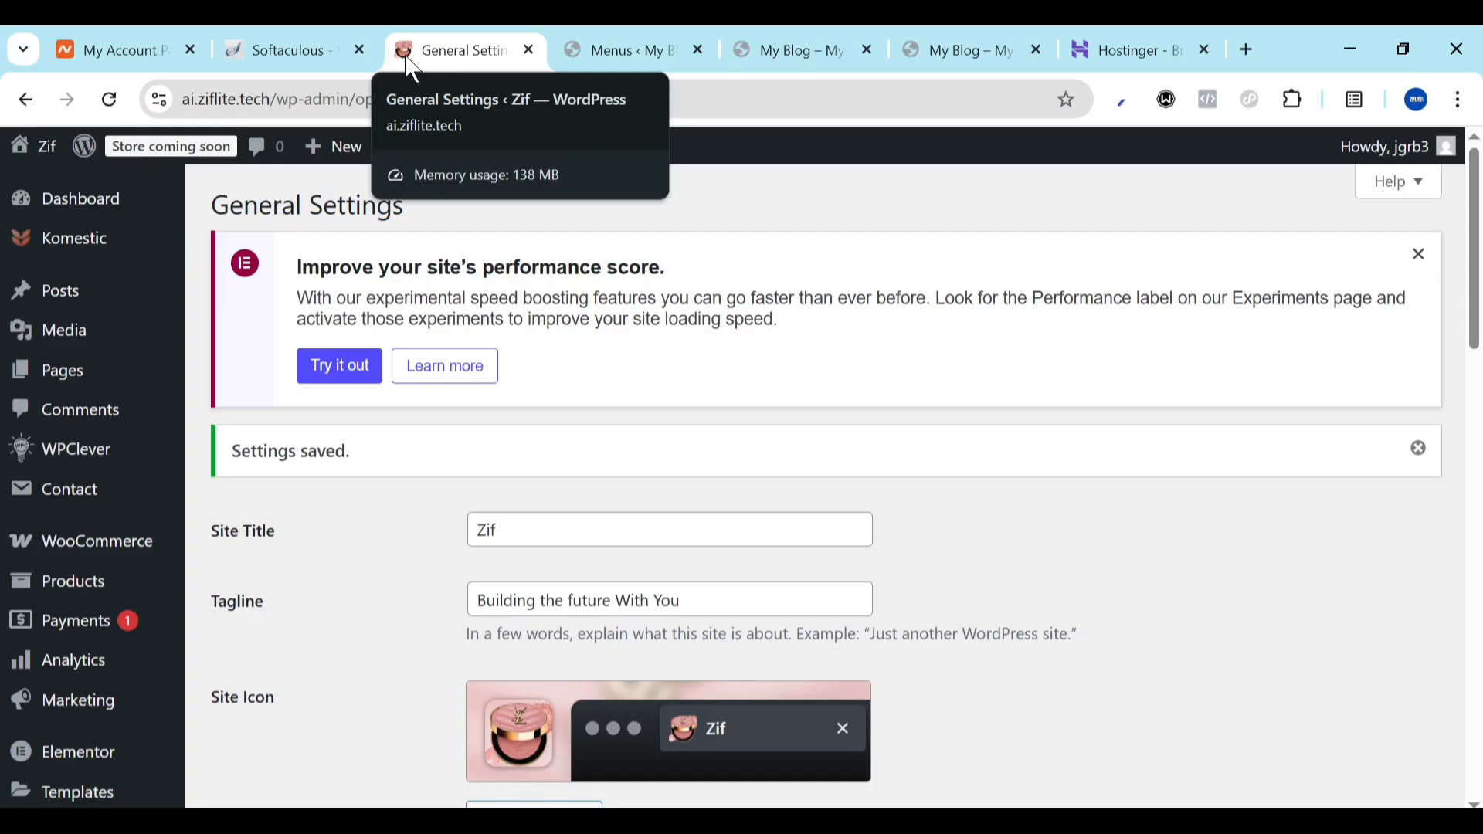
# Open the Reading Settings and select Home 3 as the static homepage
pyautogui.scroll(-7, 484, 680)
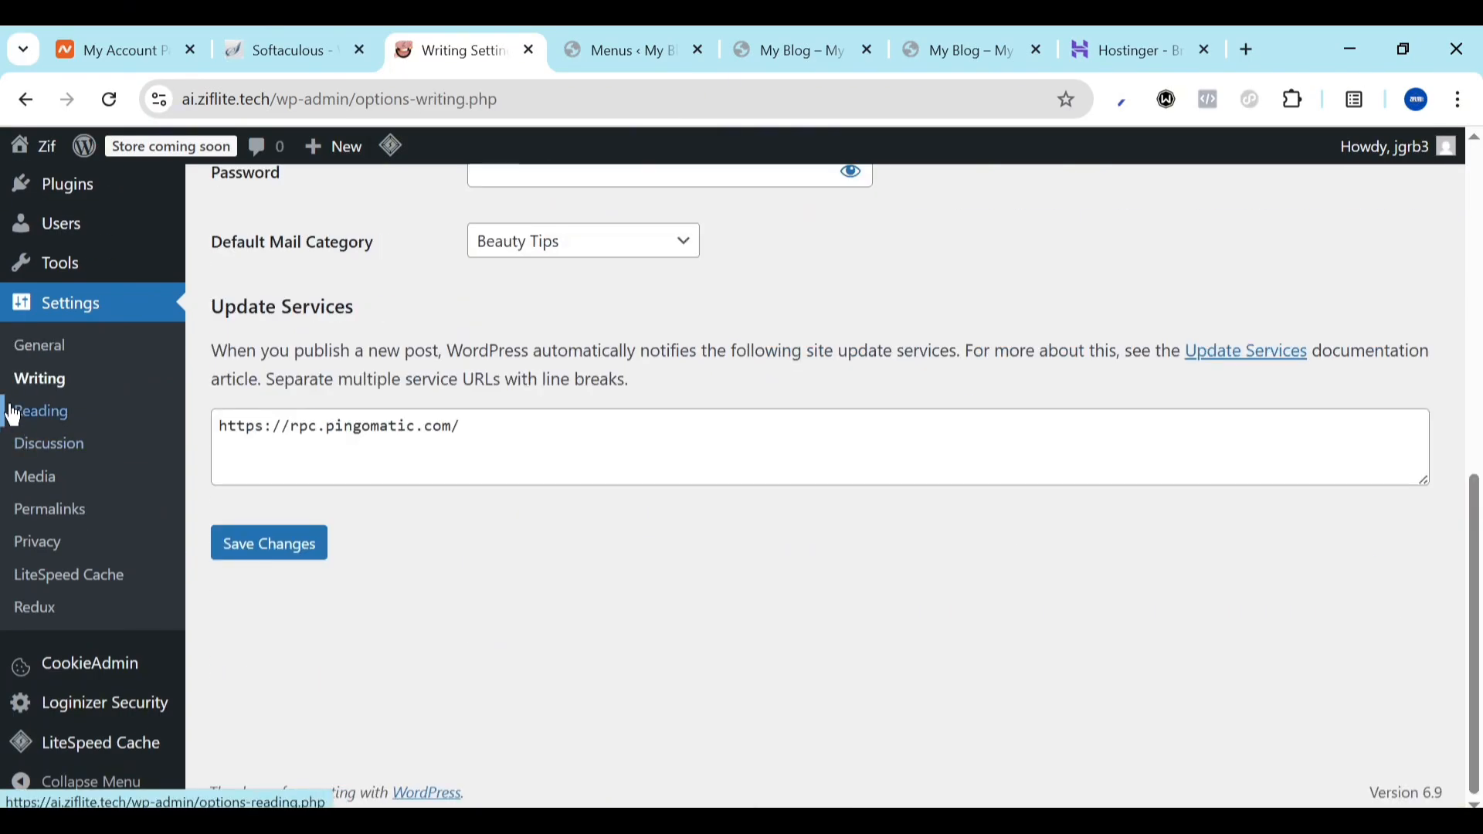
pyautogui.click(13, 412)
pyautogui.scroll(-5, 481, 514)
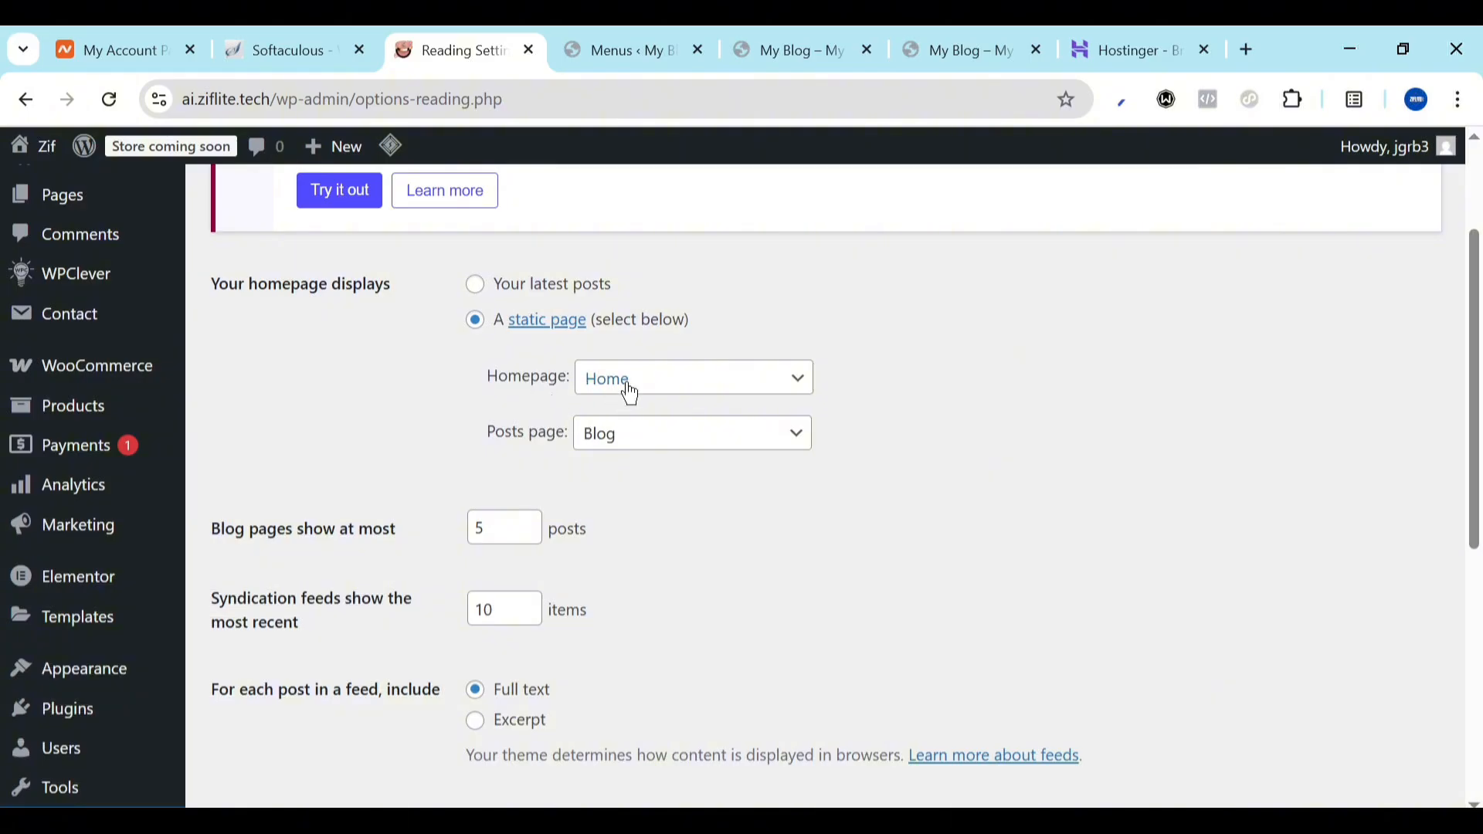
pyautogui.click(671, 395)
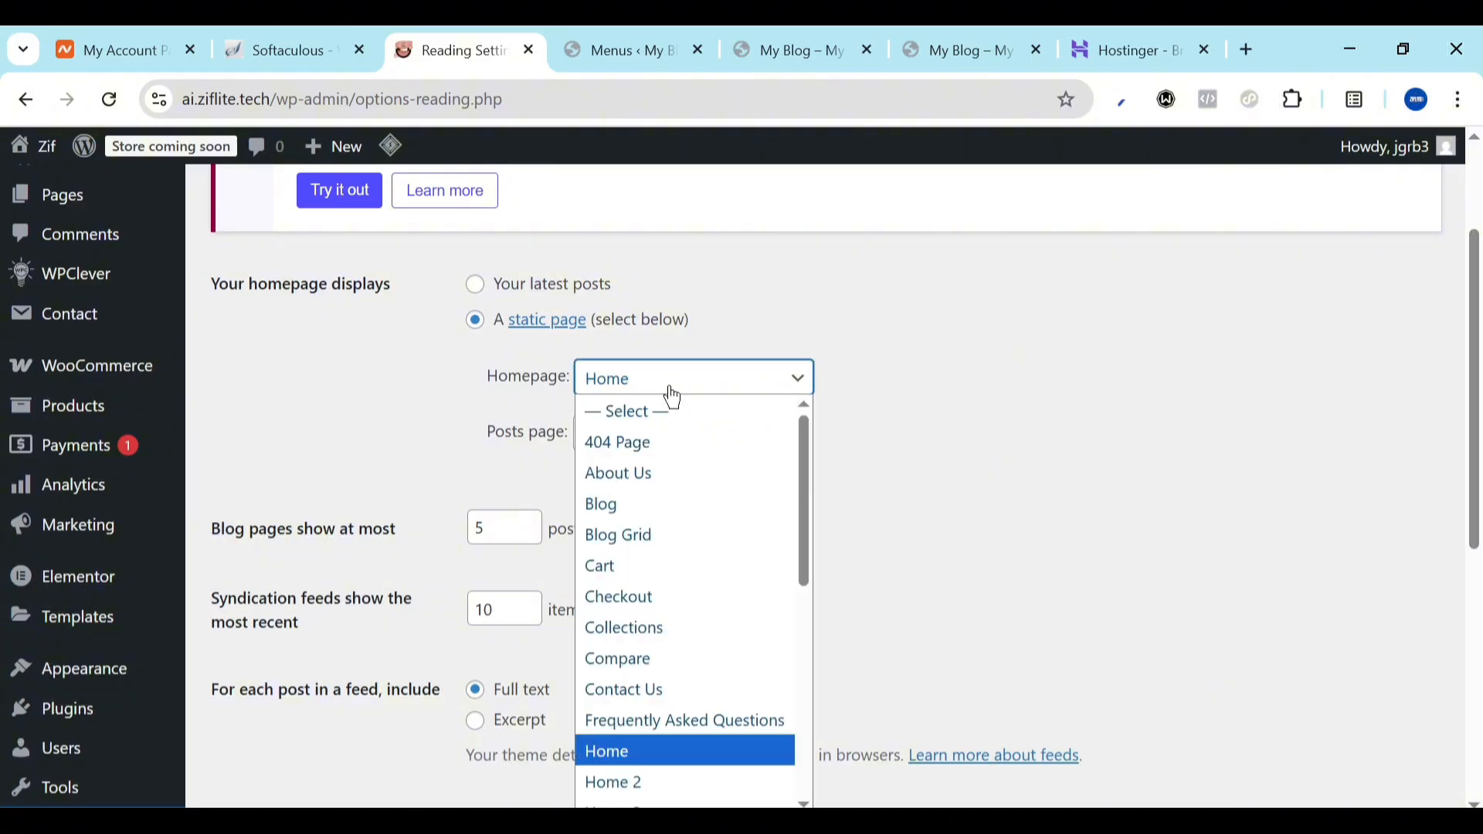
pyautogui.click(672, 397)
pyautogui.scroll(-3, 671, 374)
pyautogui.click(649, 211)
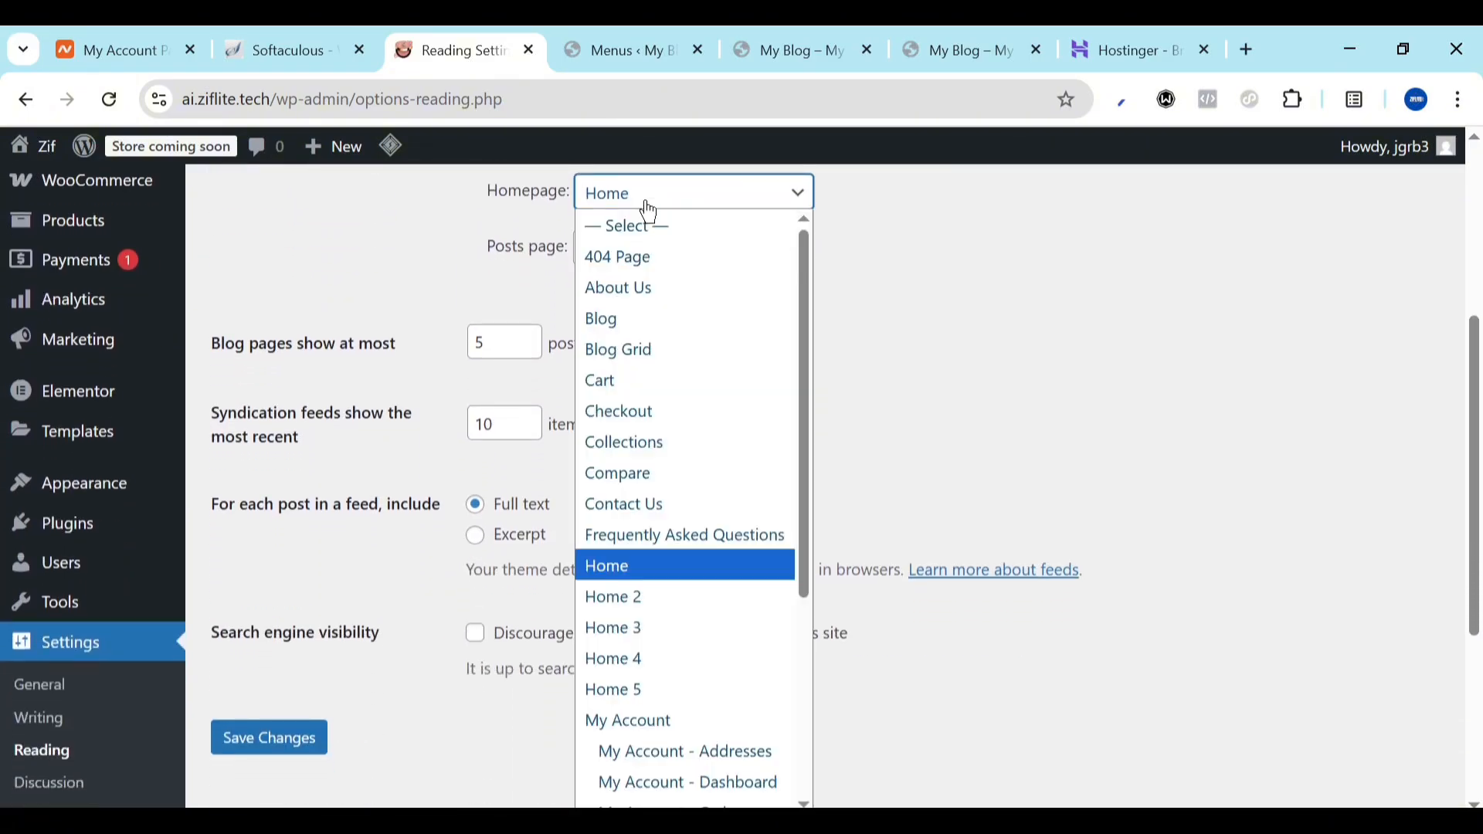
pyautogui.click(624, 624)
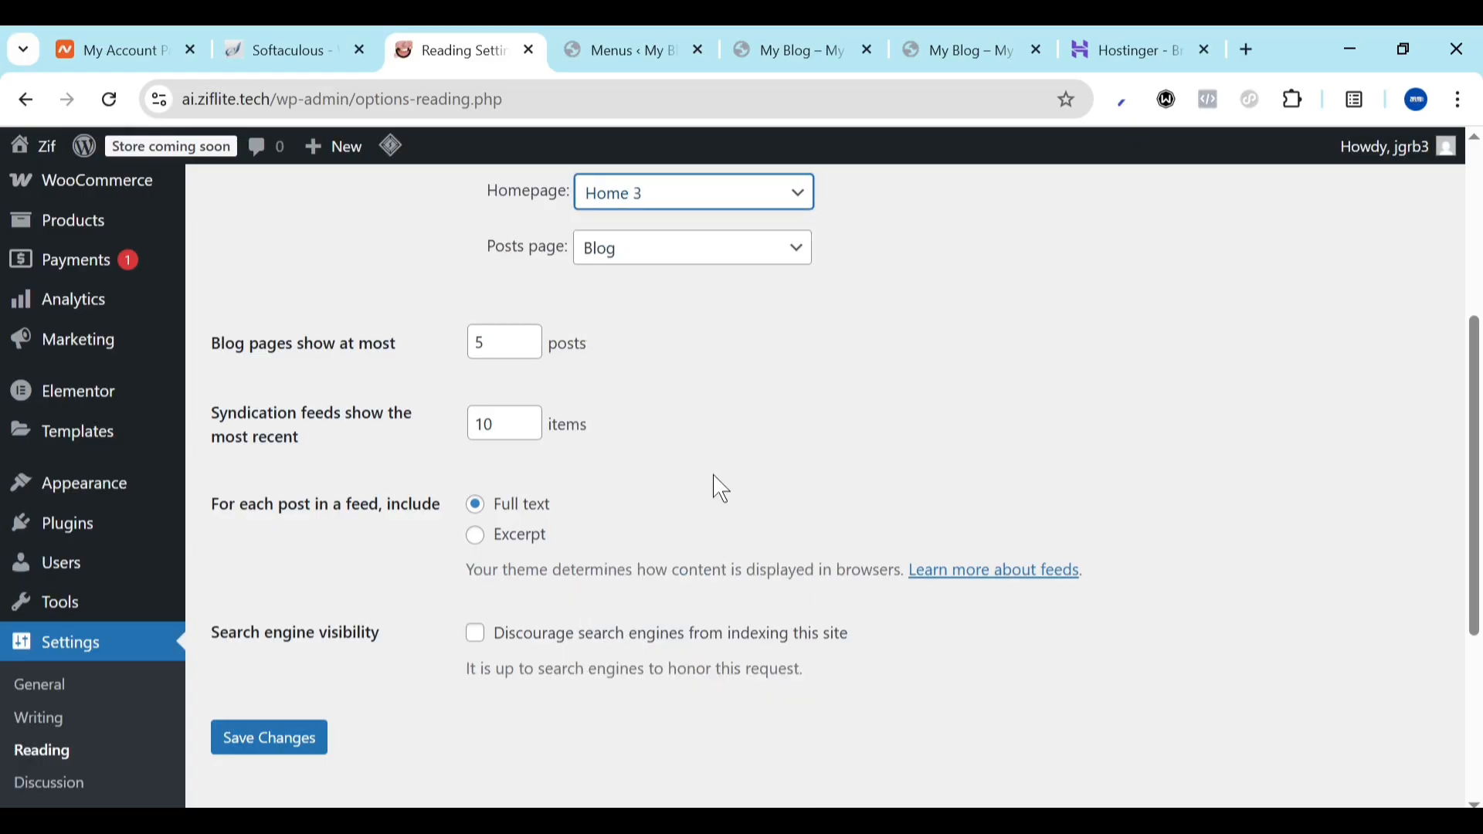
pyautogui.scroll(1, 755, 440)
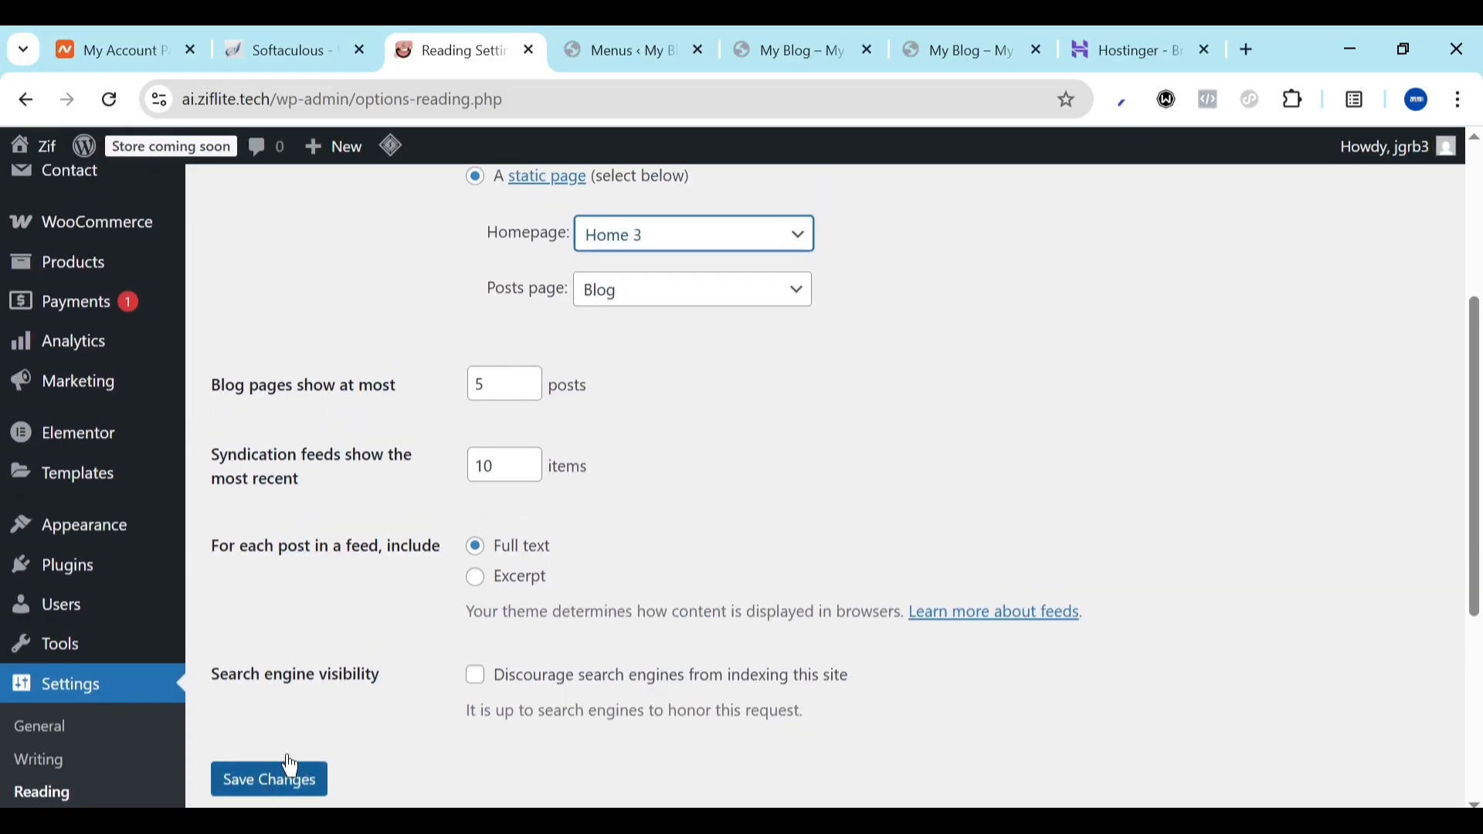
# Return to the Menus page and remove the Home 3 item from the menu structure
pyautogui.click(622, 50)
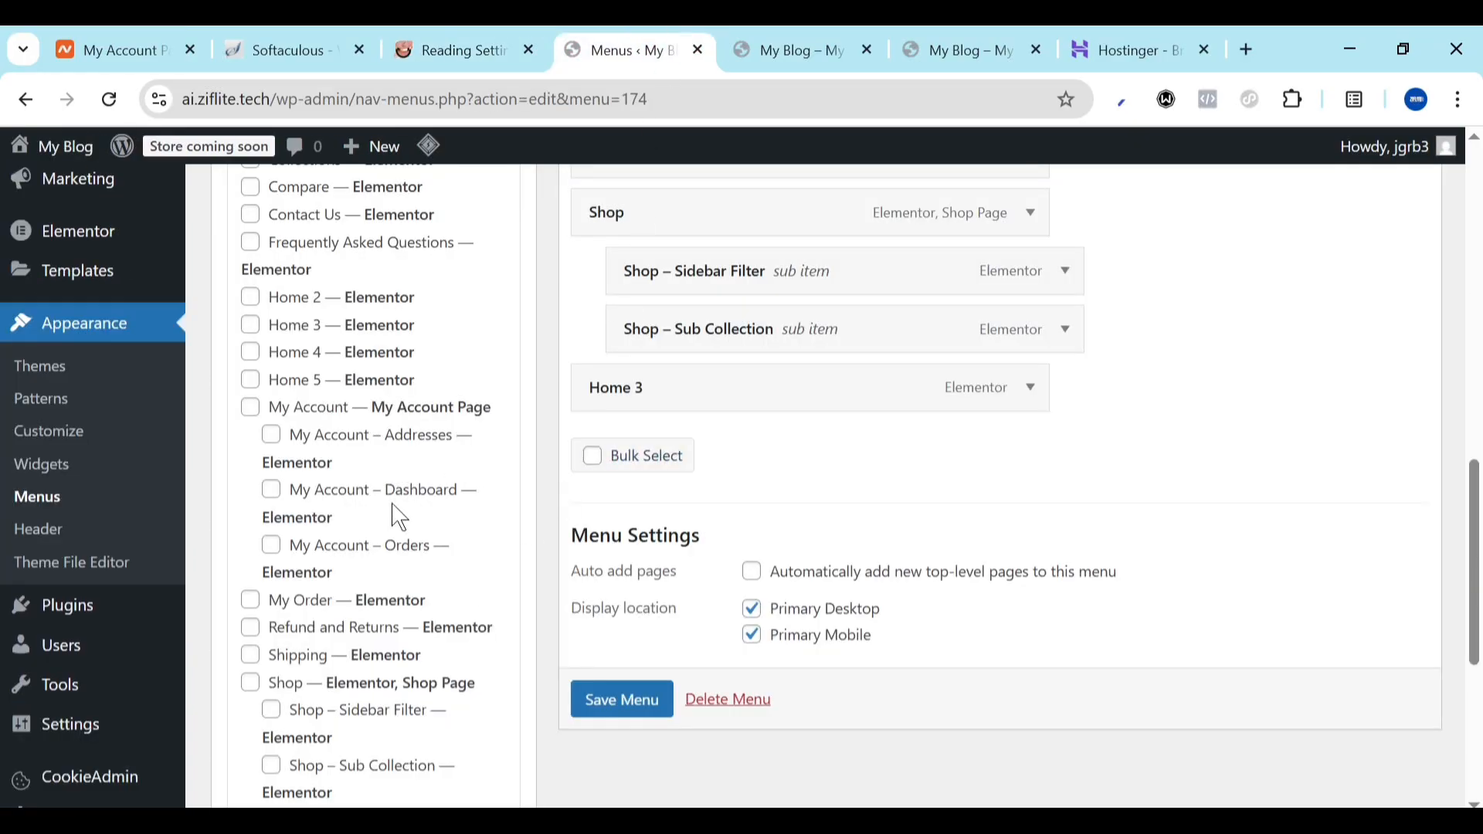
pyautogui.scroll(-1, 390, 523)
pyautogui.scroll(2, 391, 523)
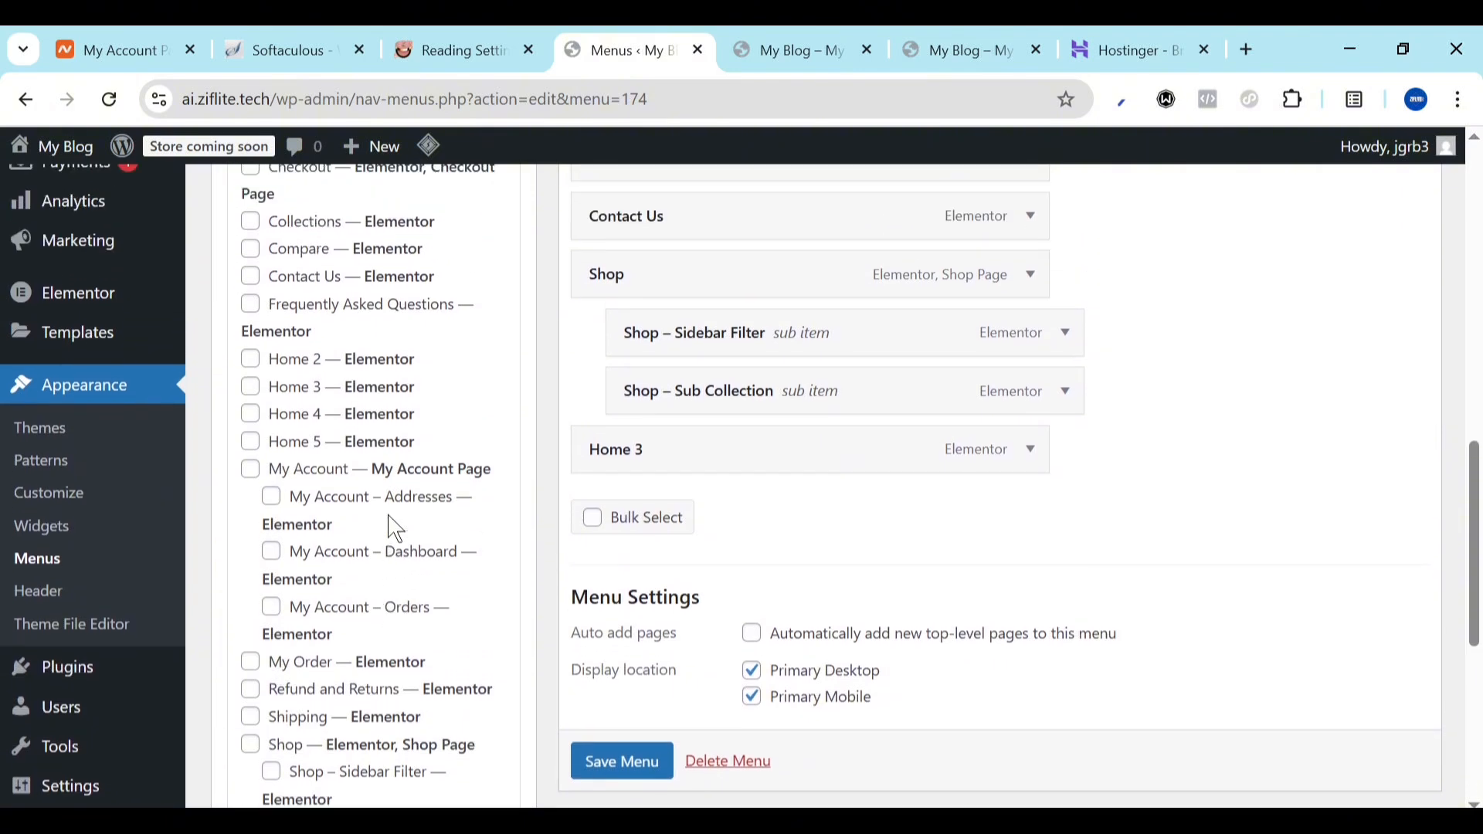
pyautogui.scroll(2, 342, 415)
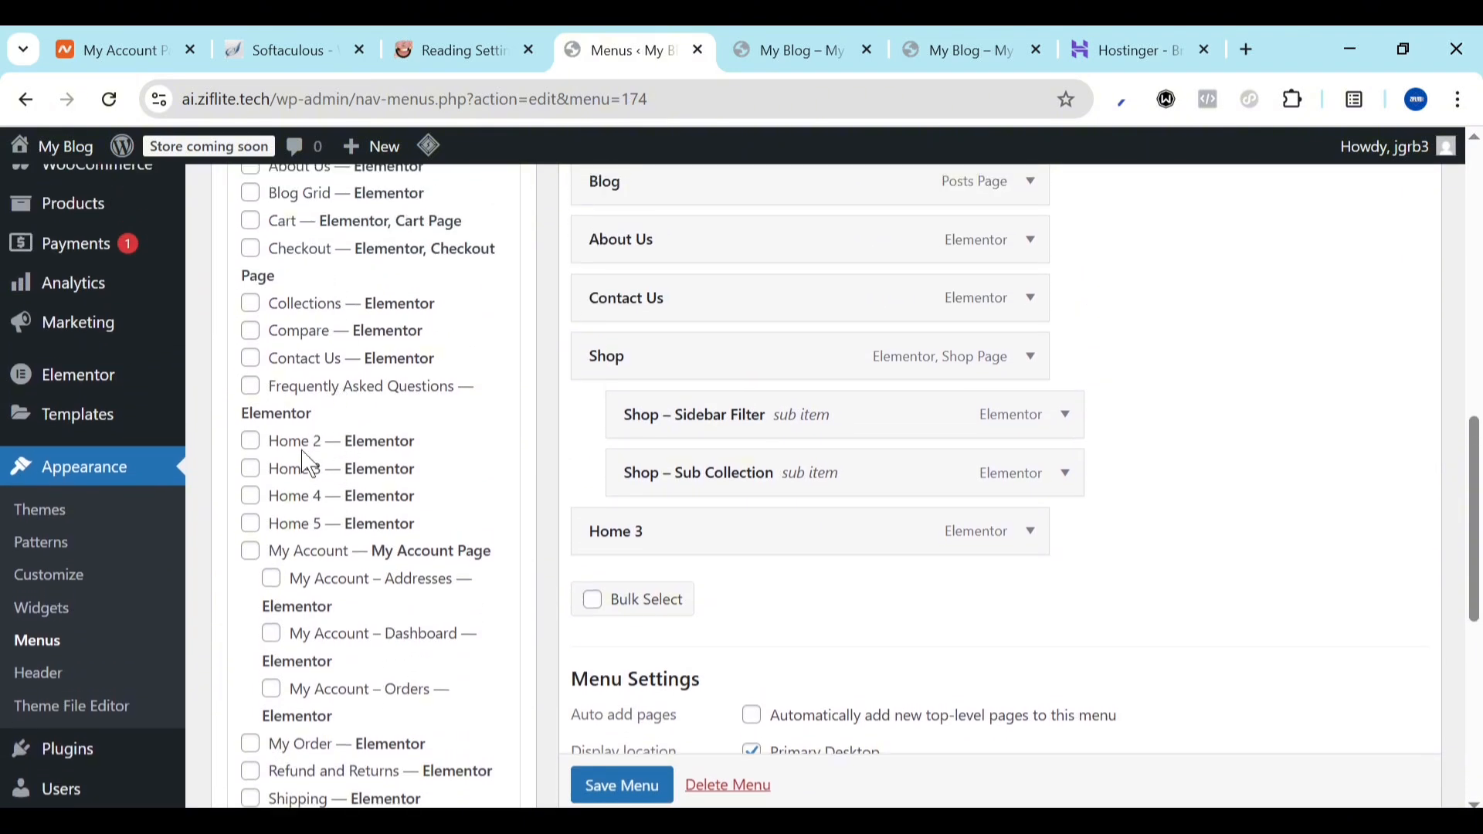
pyautogui.scroll(1, 641, 532)
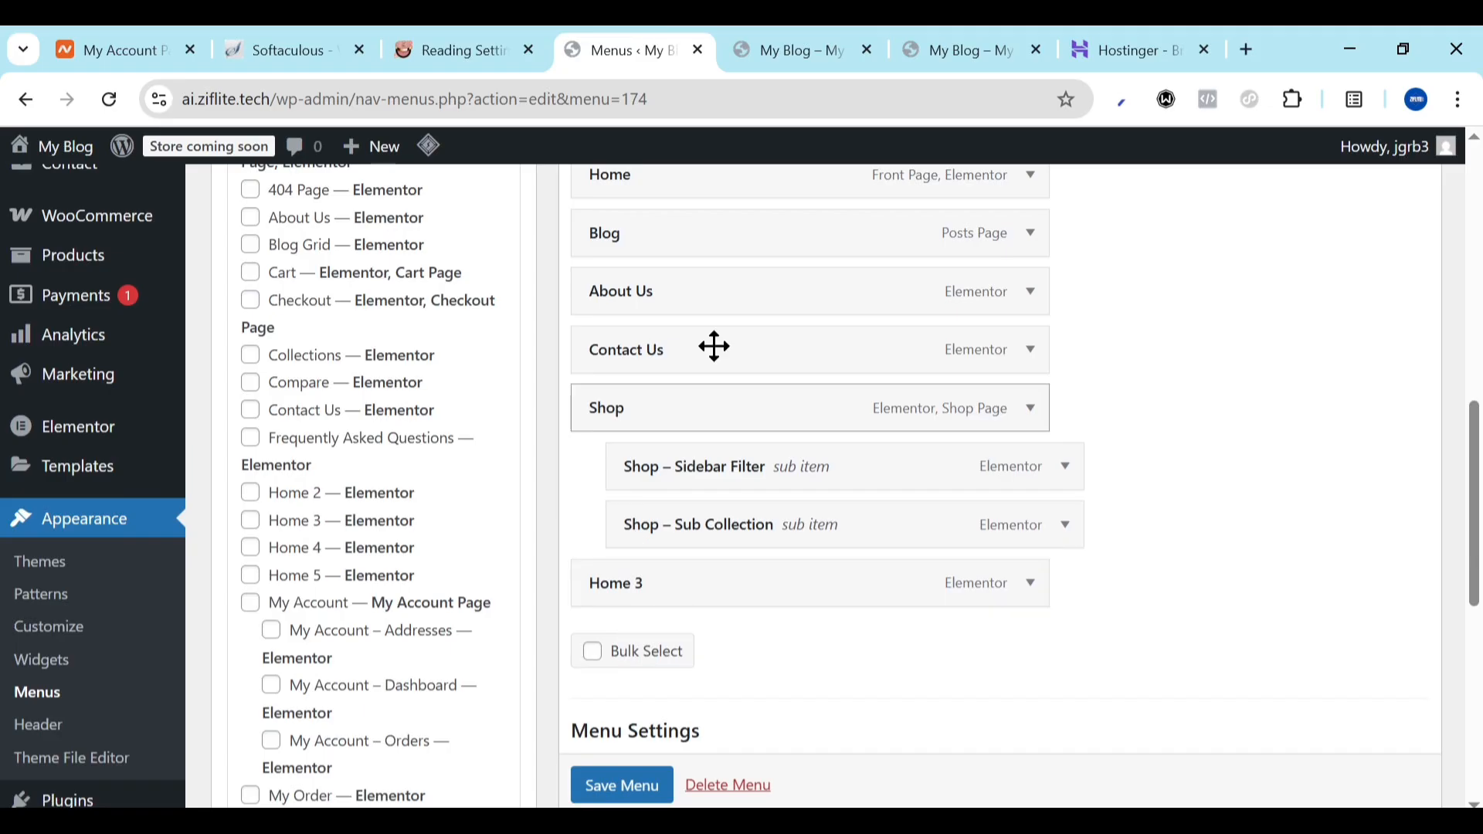
pyautogui.scroll(1, 645, 186)
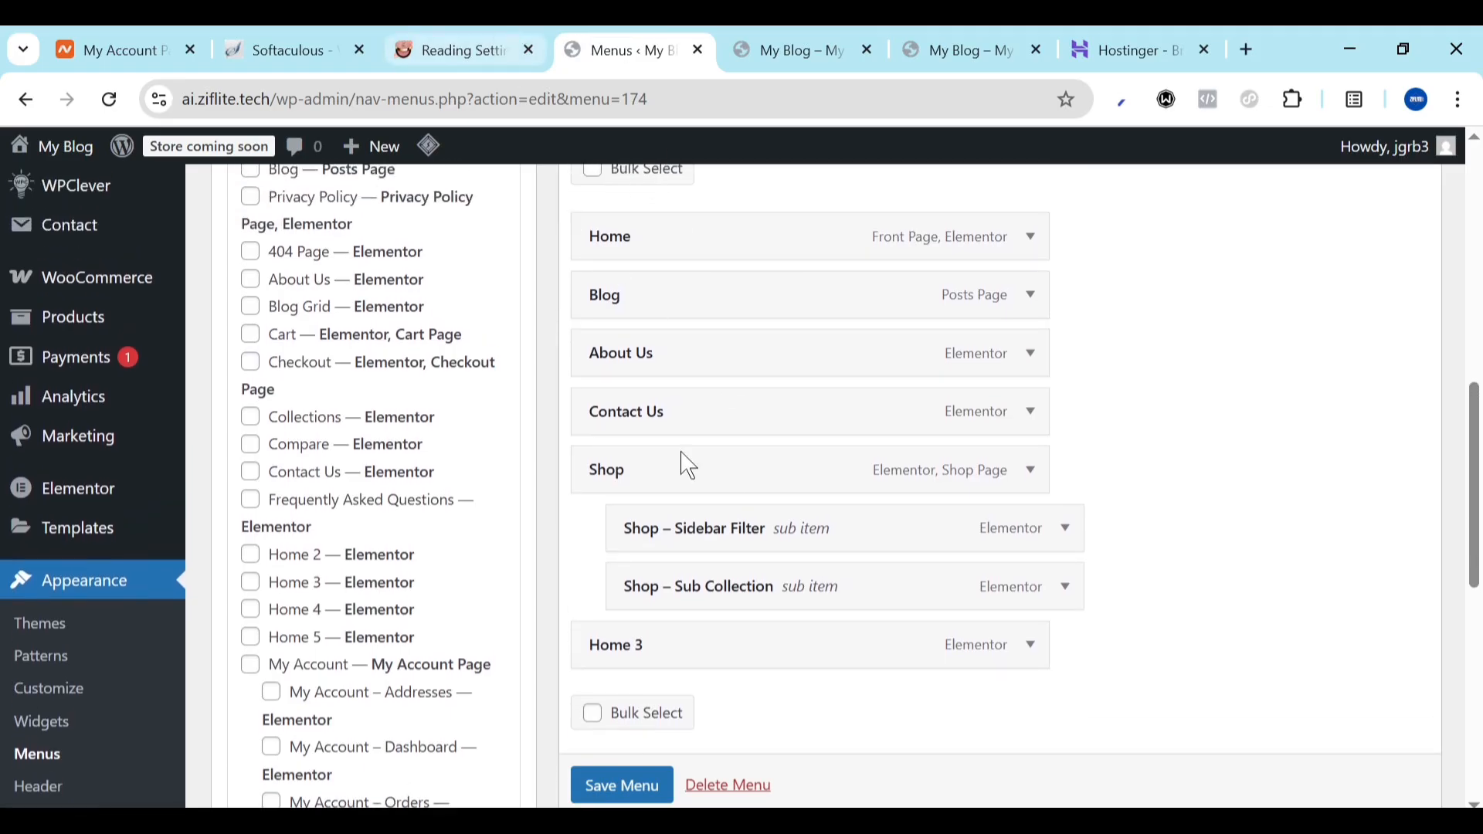
pyautogui.click(1037, 647)
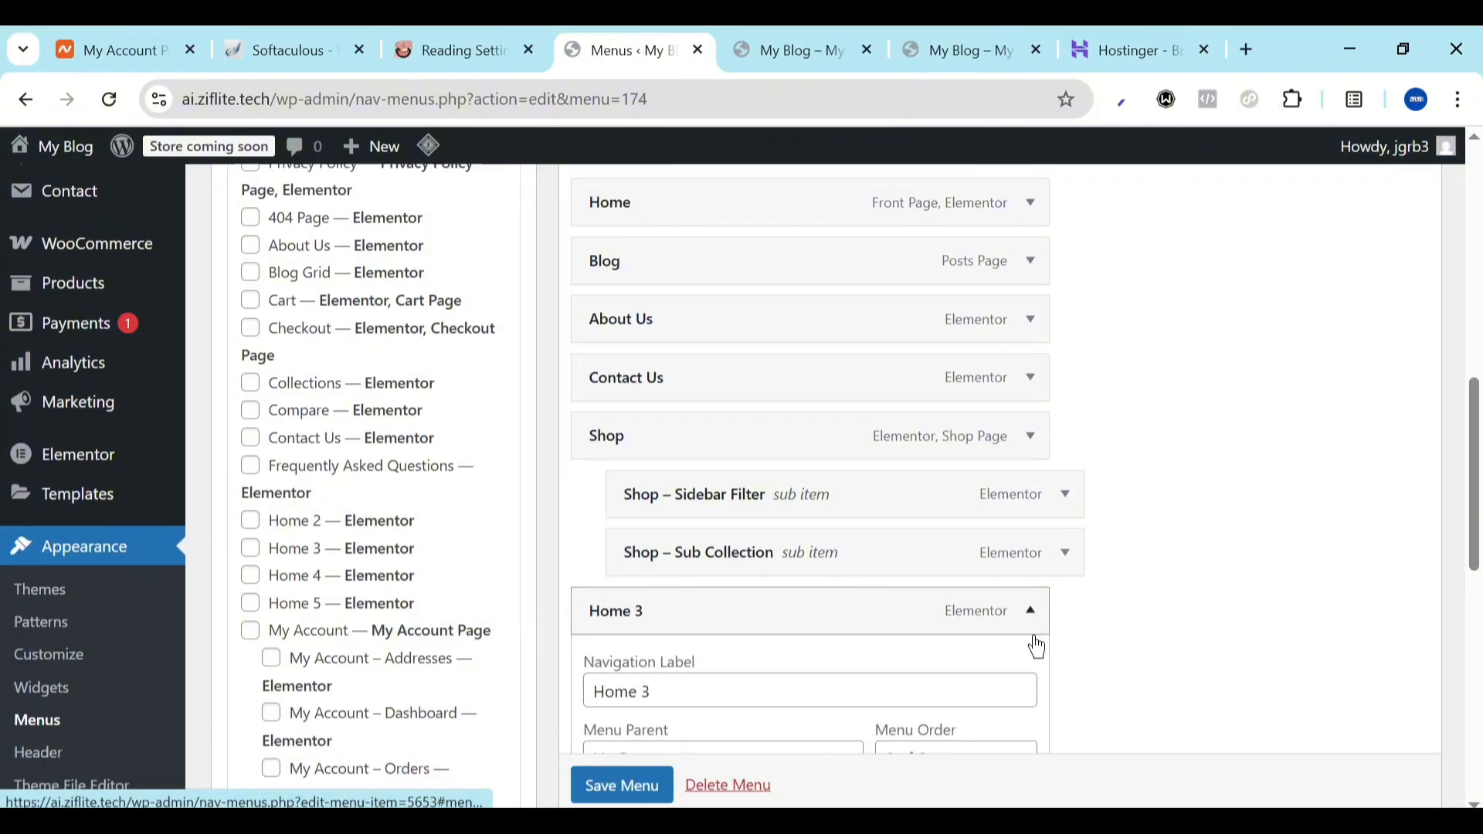
pyautogui.scroll(-8, 894, 600)
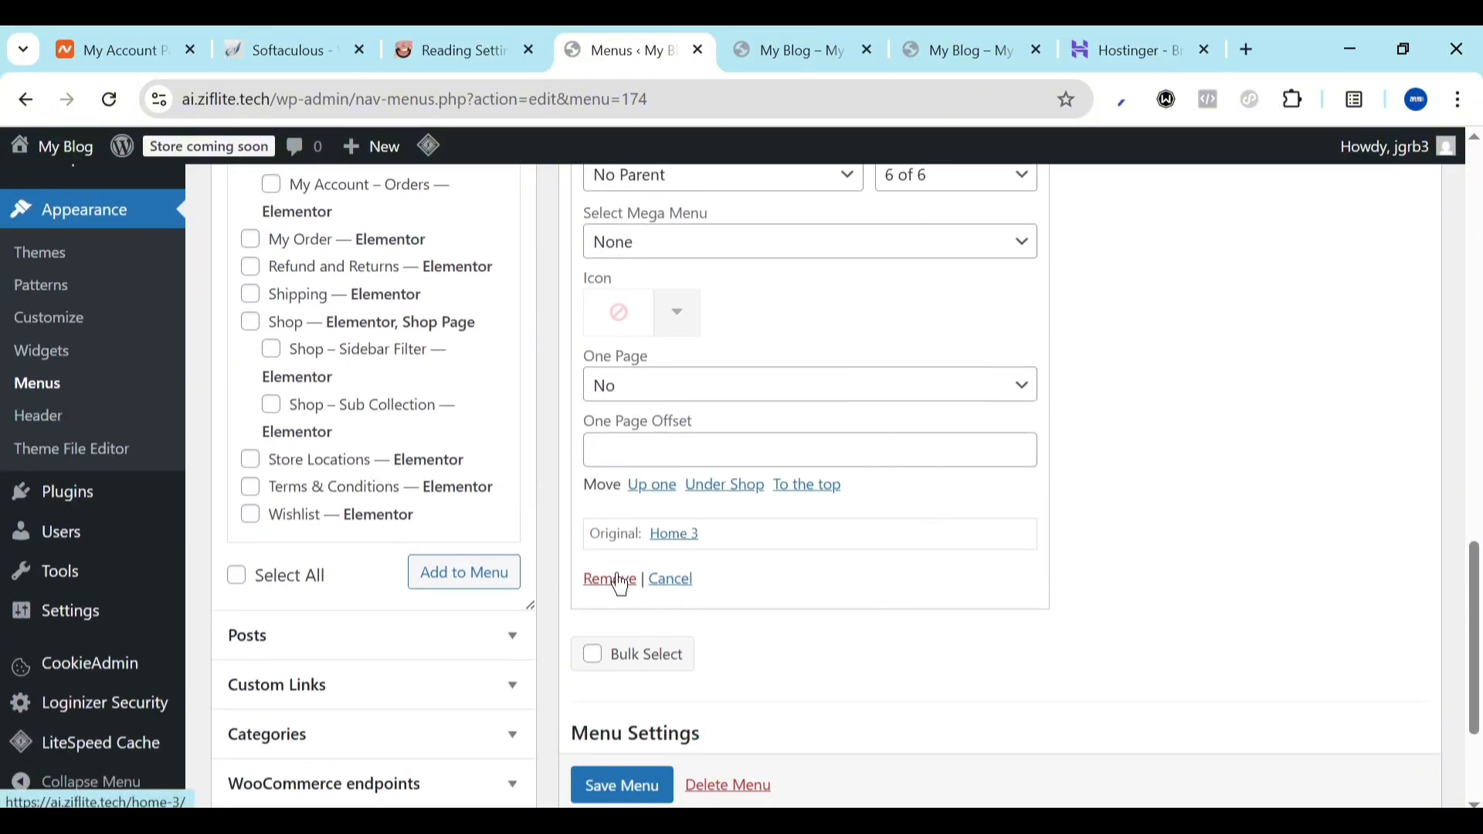
pyautogui.scroll(-6, 615, 585)
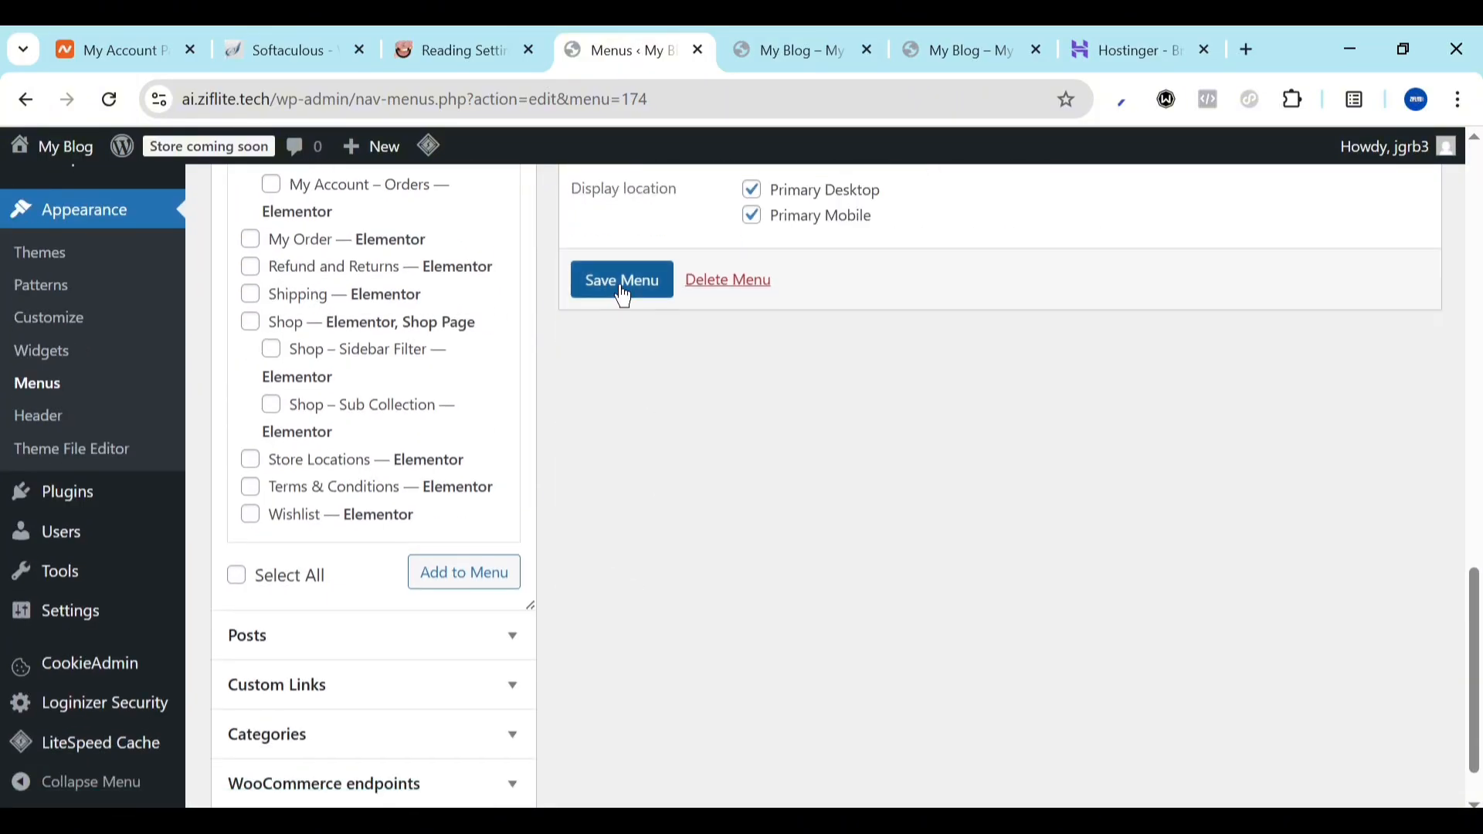
# Go back to the site settings tab, open the Permalink Settings and check the Post name structure option
pyautogui.click(521, 35)
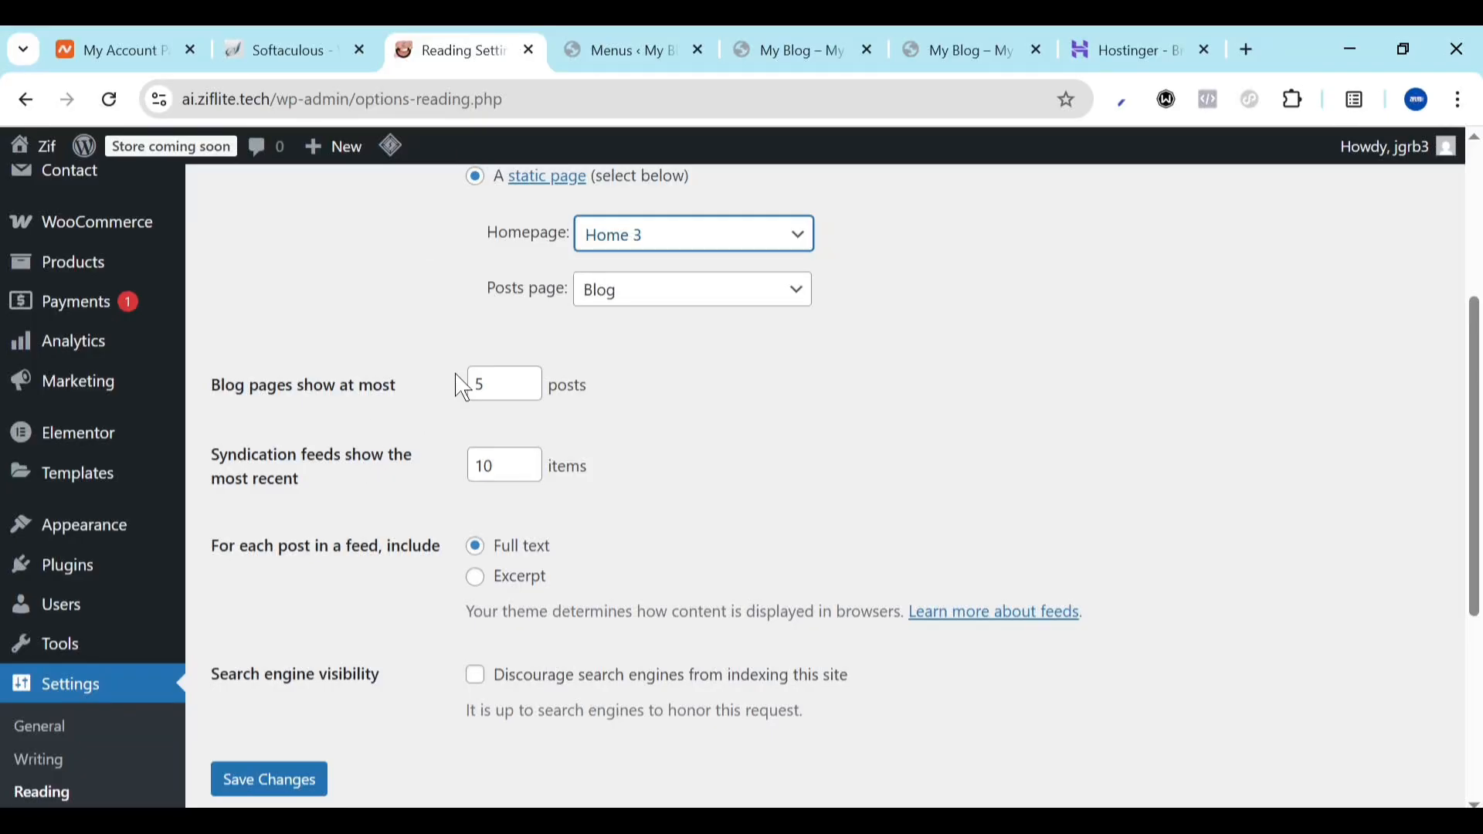
pyautogui.scroll(-4, 387, 531)
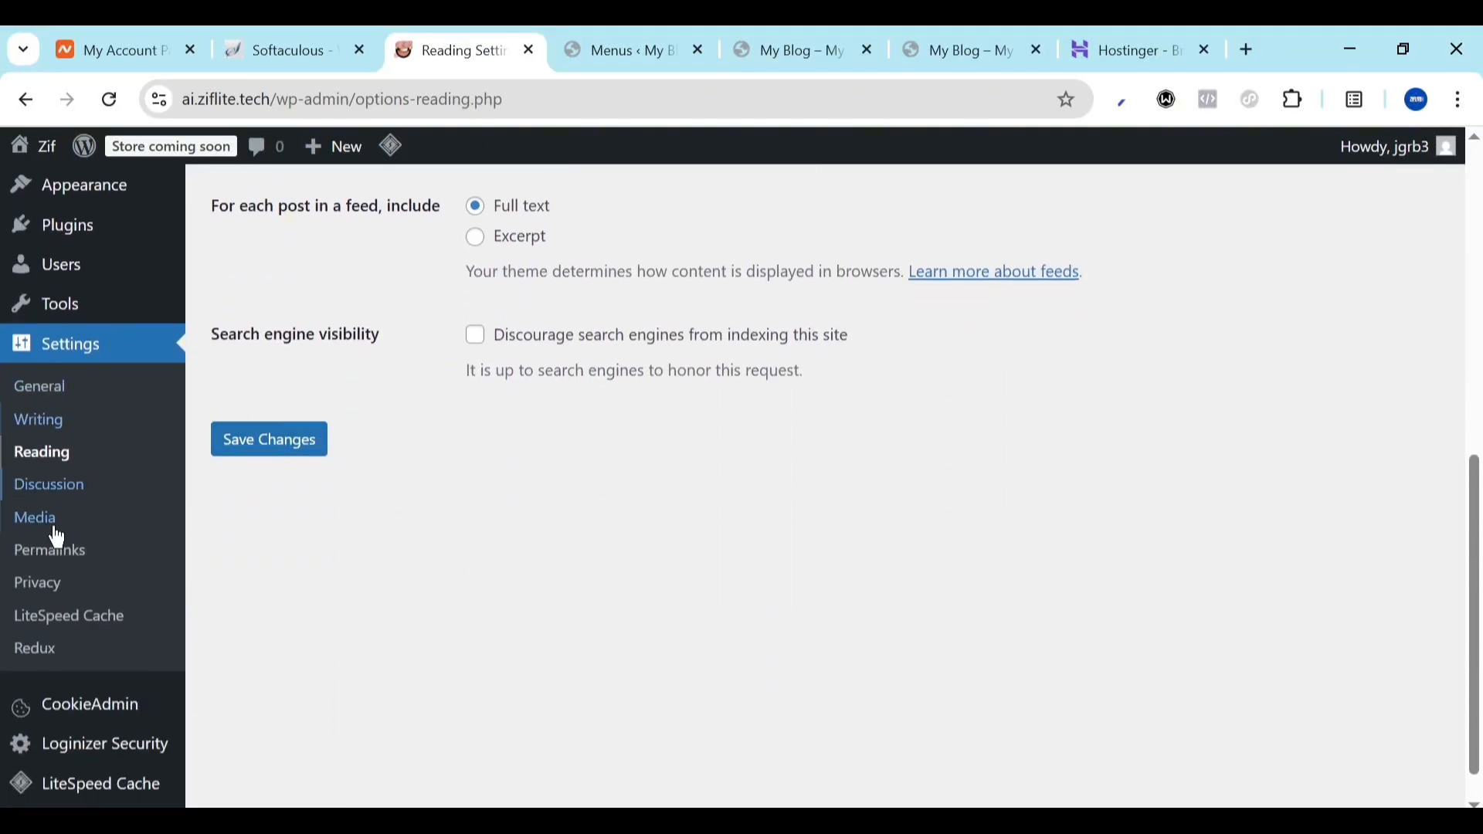
pyautogui.click(57, 553)
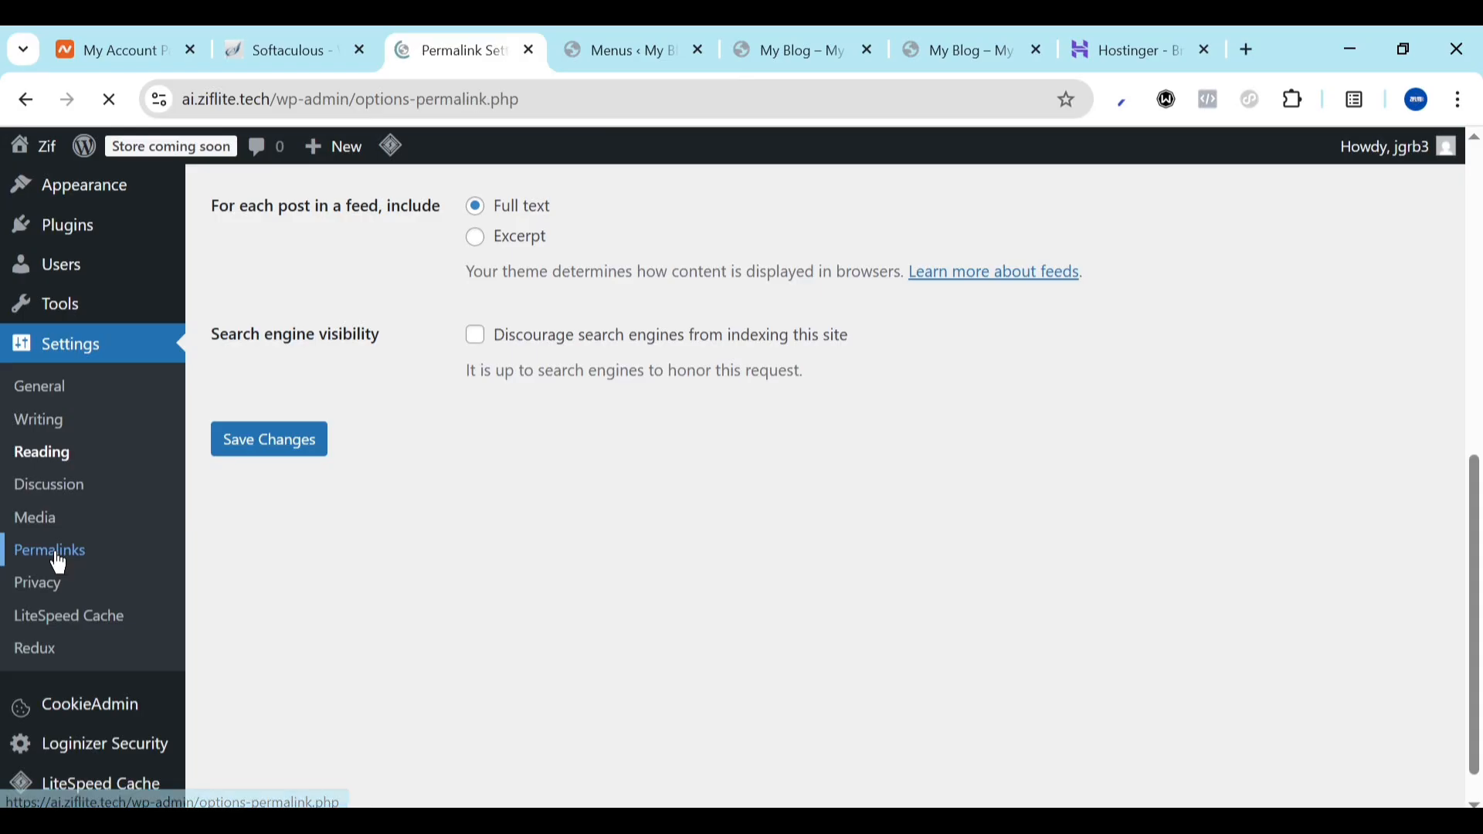
pyautogui.scroll(-6, 381, 579)
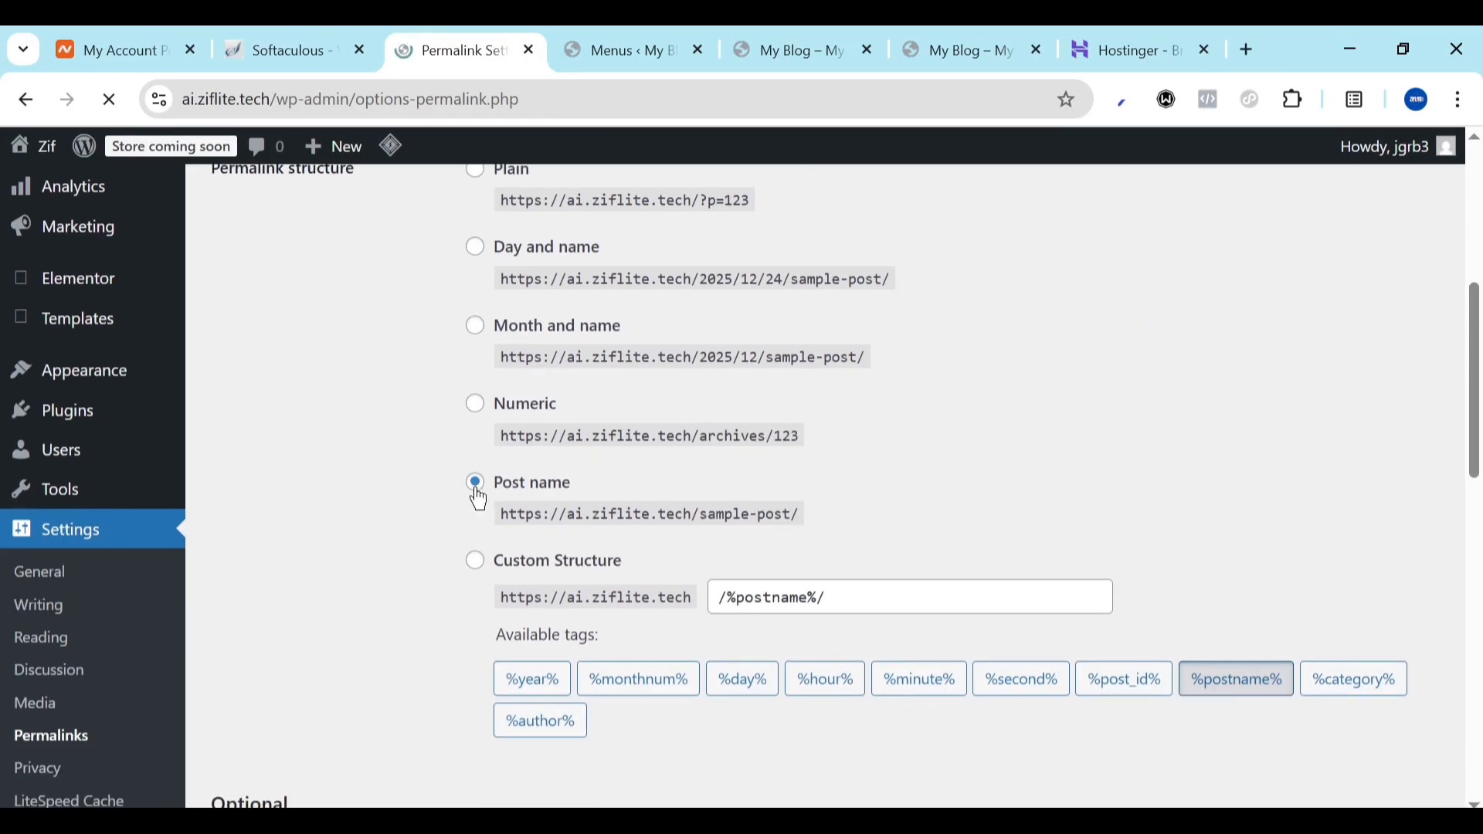
# Review the optional category and tag bases and the product permalink options in the Permalink Settings
pyautogui.scroll(-9, 479, 500)
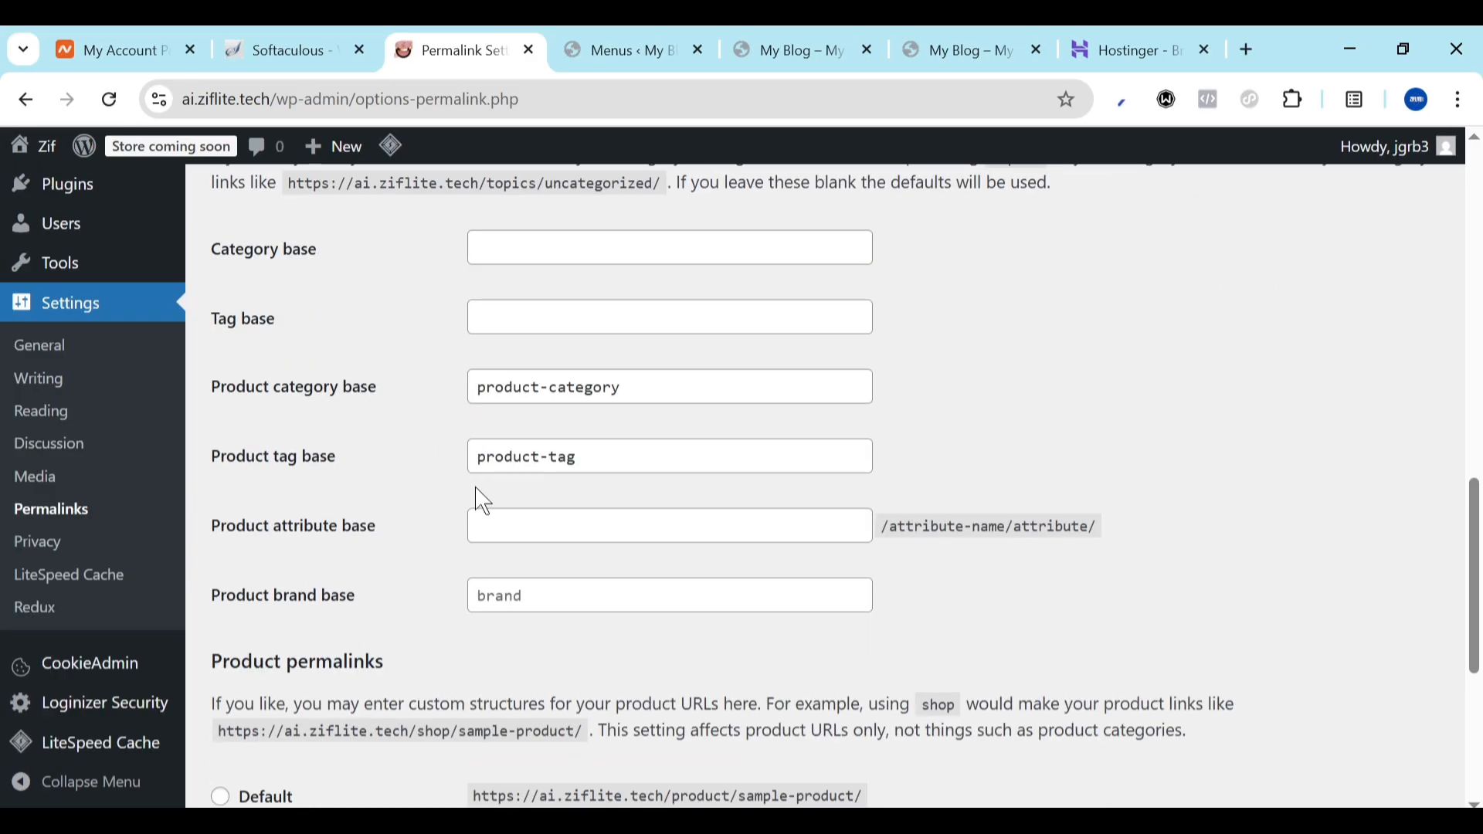
pyautogui.scroll(-5, 483, 500)
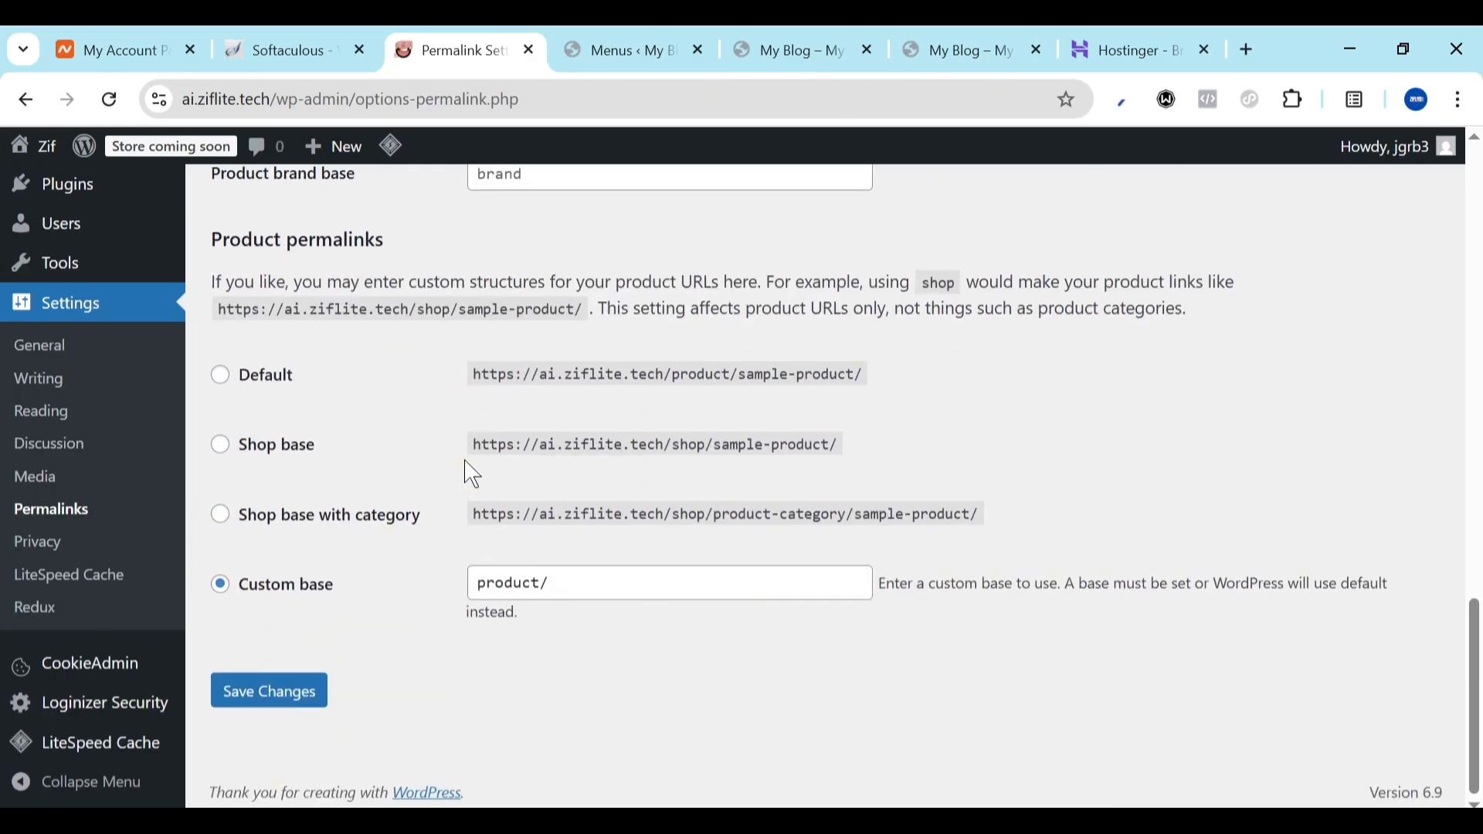
pyautogui.scroll(5, 371, 540)
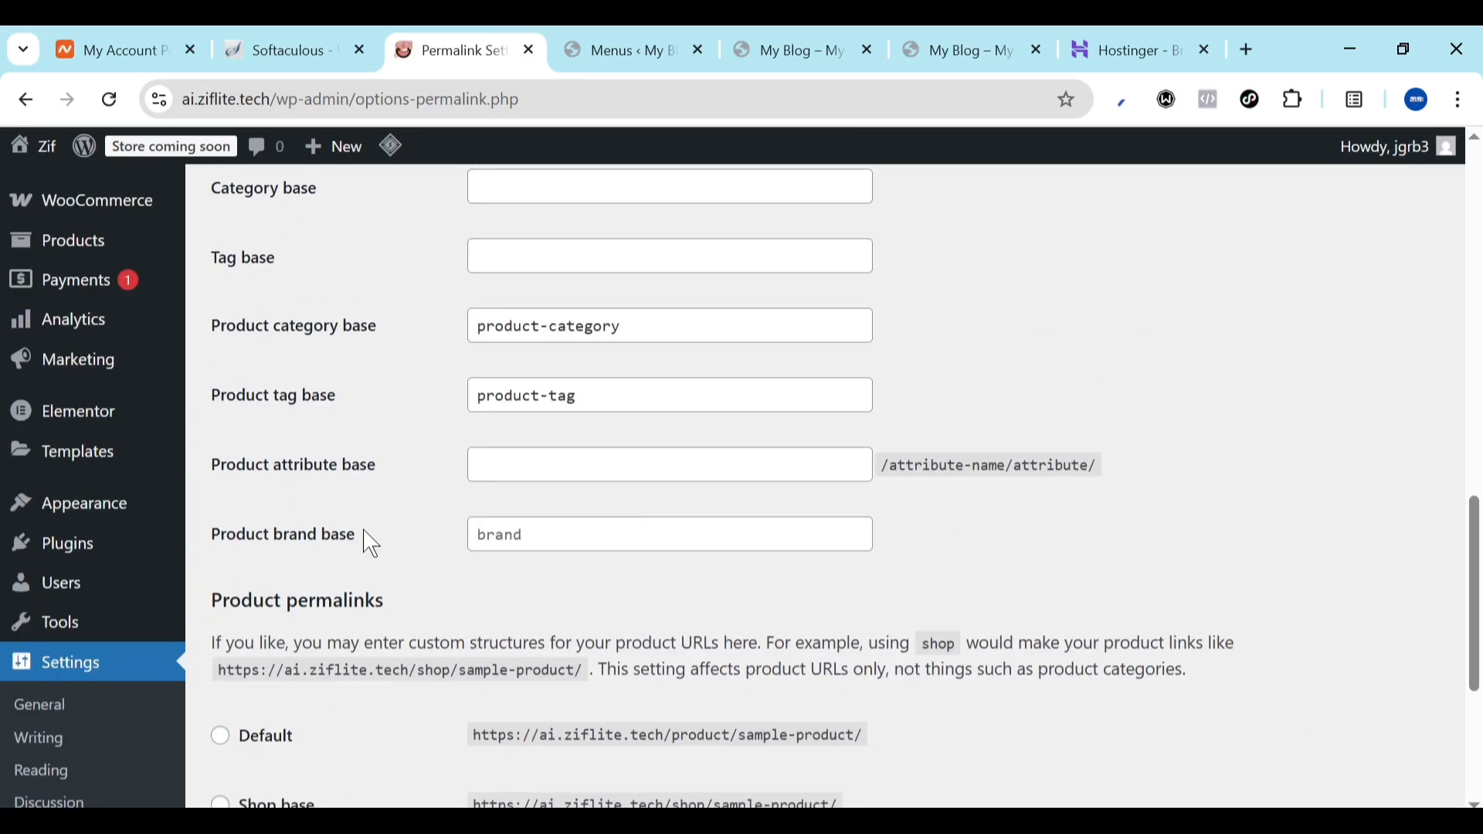
pyautogui.scroll(15, 370, 544)
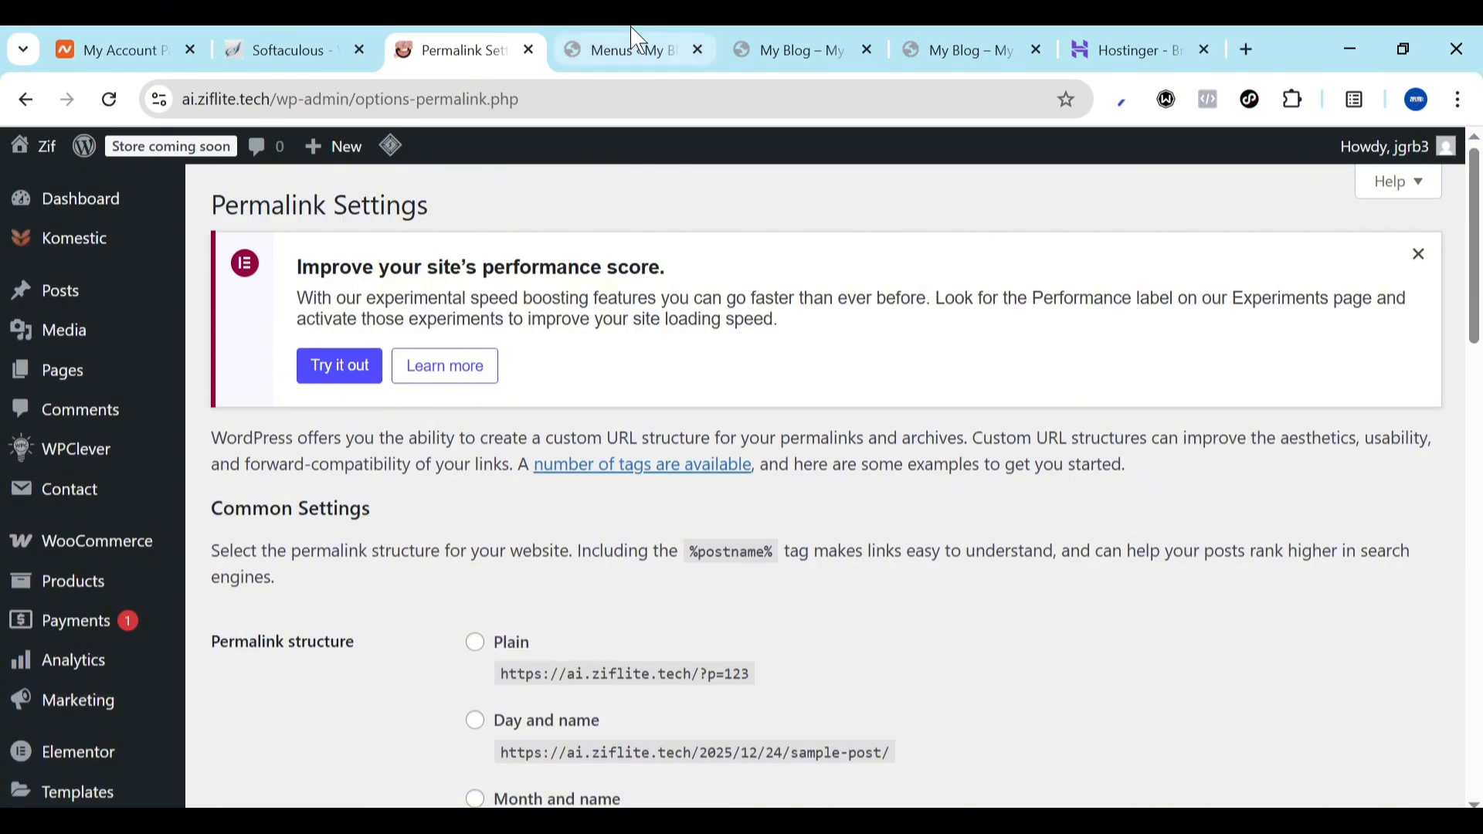
# Switch to the live homepage, look over its header menu and hero section, and open the page in Elementor
pyautogui.click(627, 46)
pyautogui.click(764, 48)
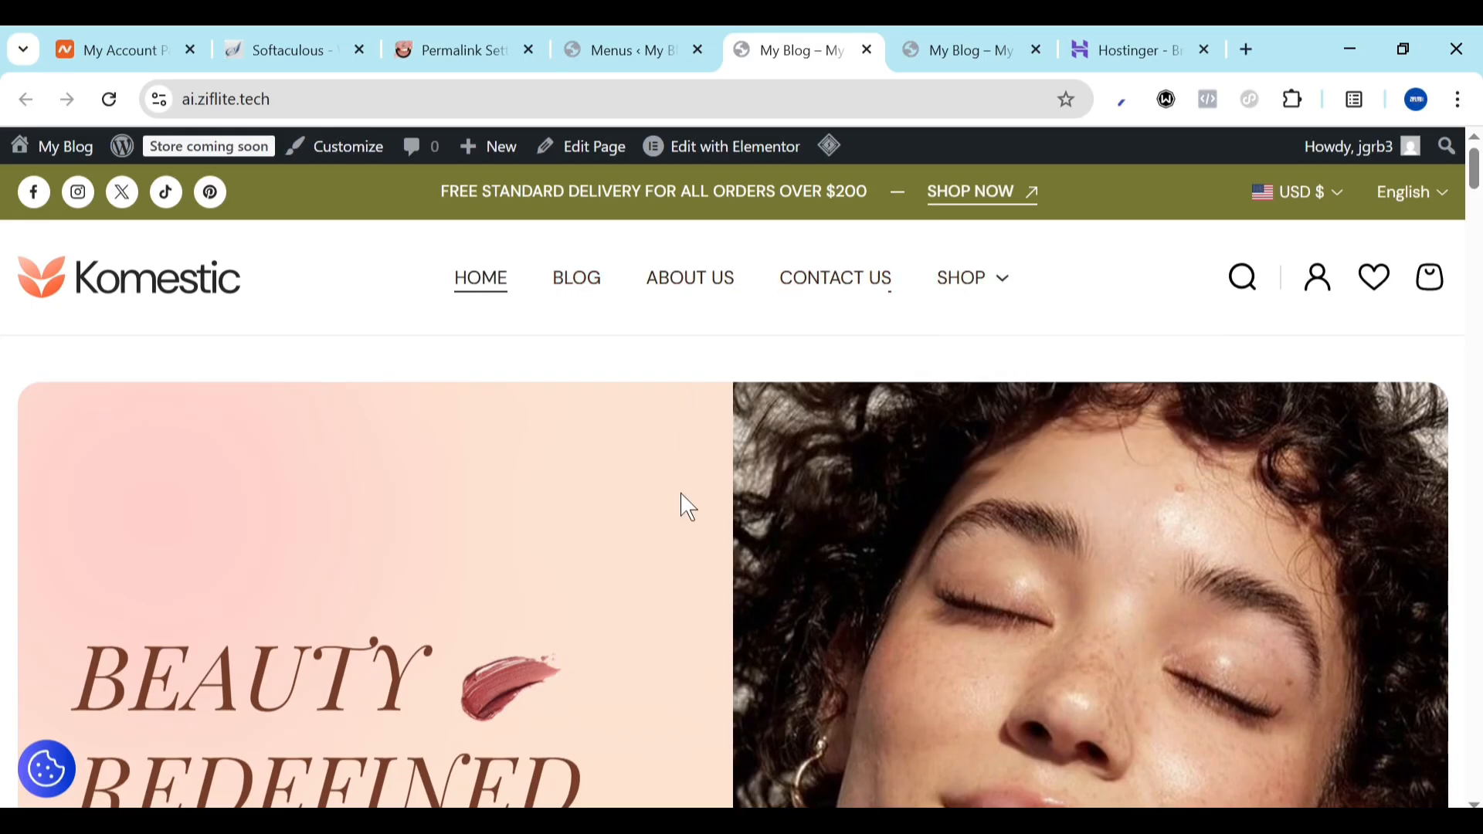
pyautogui.scroll(-5, 682, 503)
pyautogui.scroll(5, 681, 503)
pyautogui.scroll(-15, 633, 730)
pyautogui.scroll(10, 633, 731)
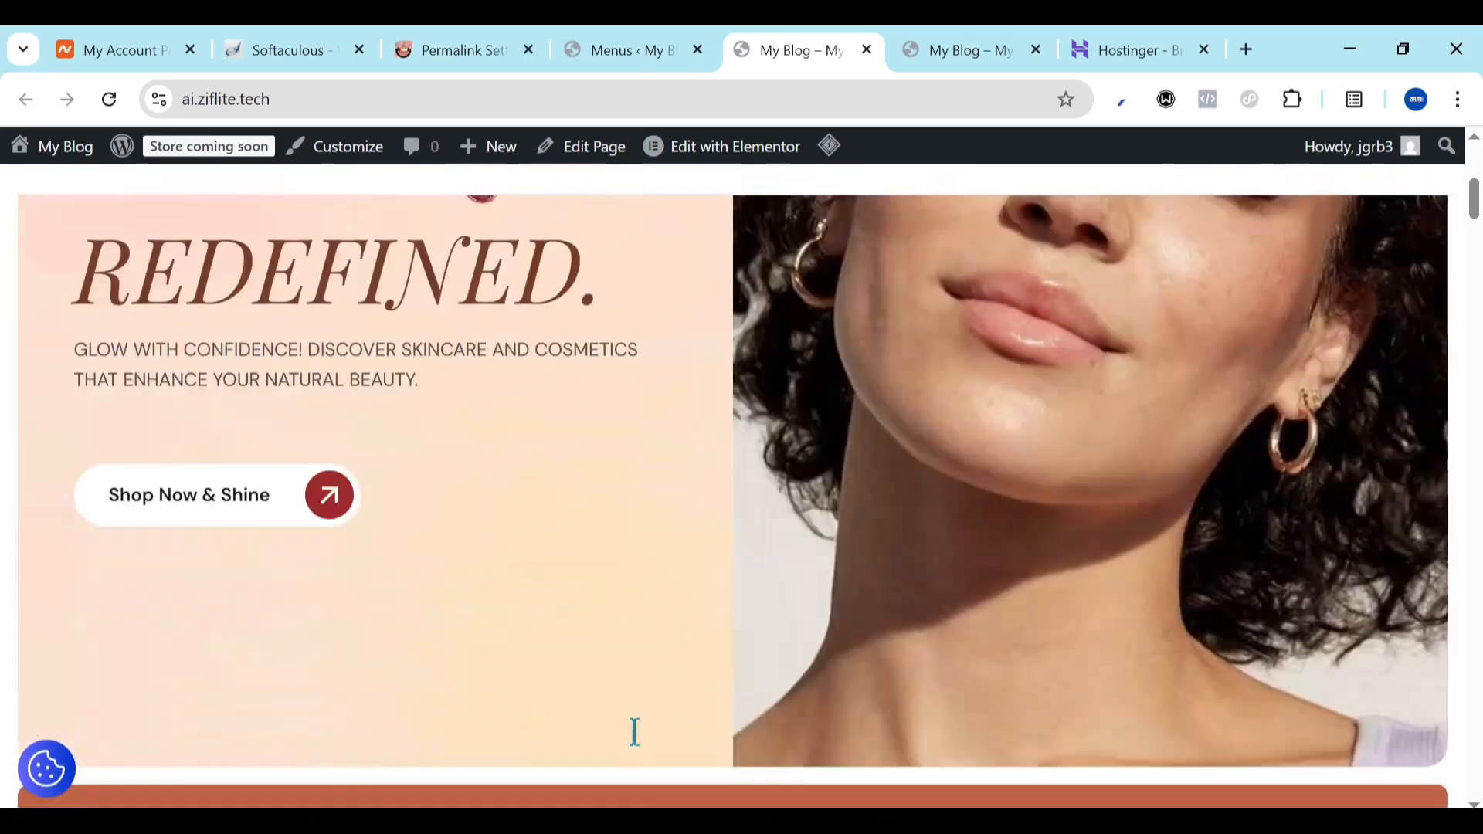
pyautogui.scroll(4, 633, 730)
pyautogui.moveTo(719, 158)
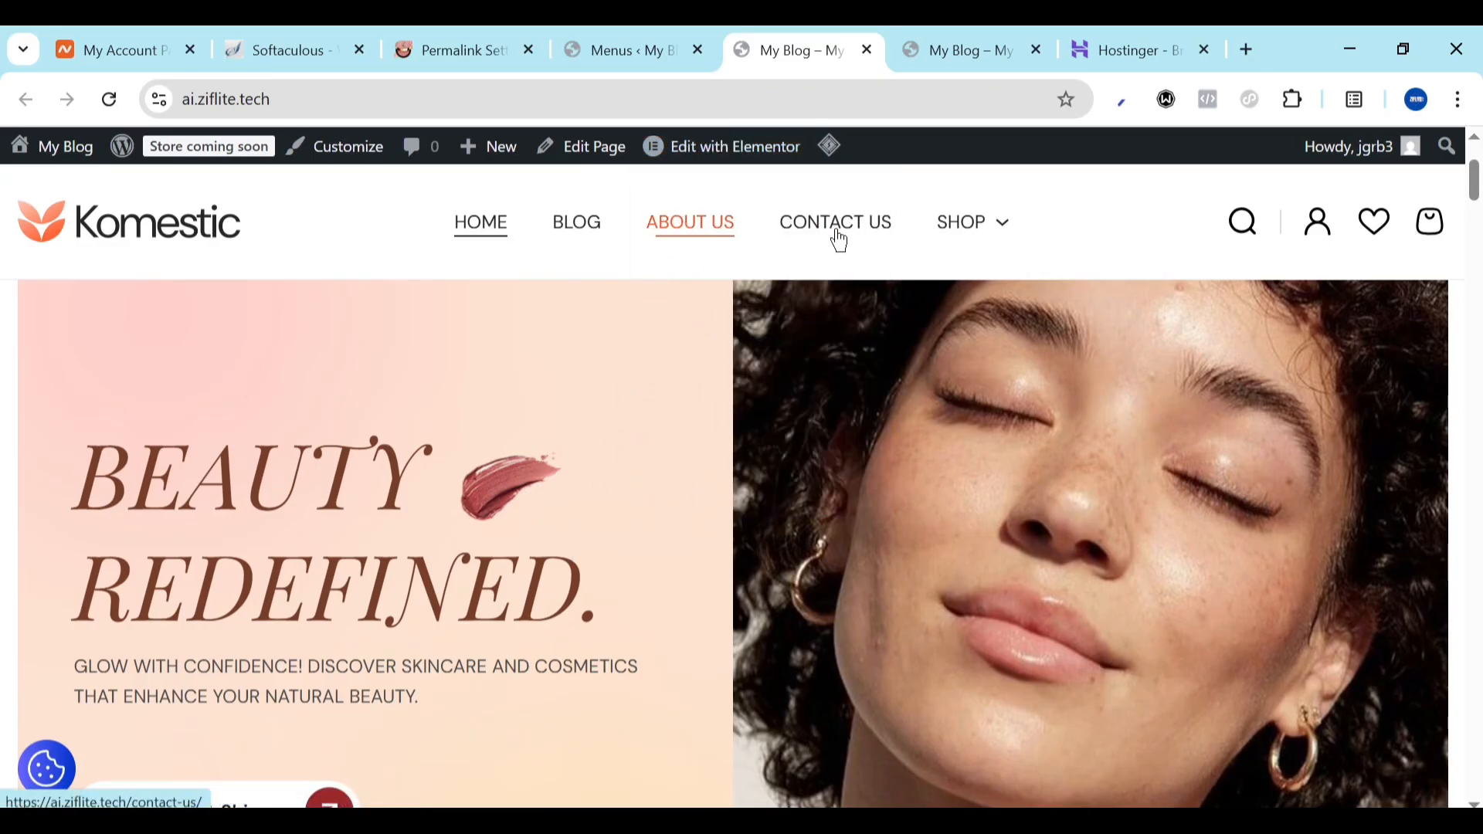
pyautogui.click(715, 148)
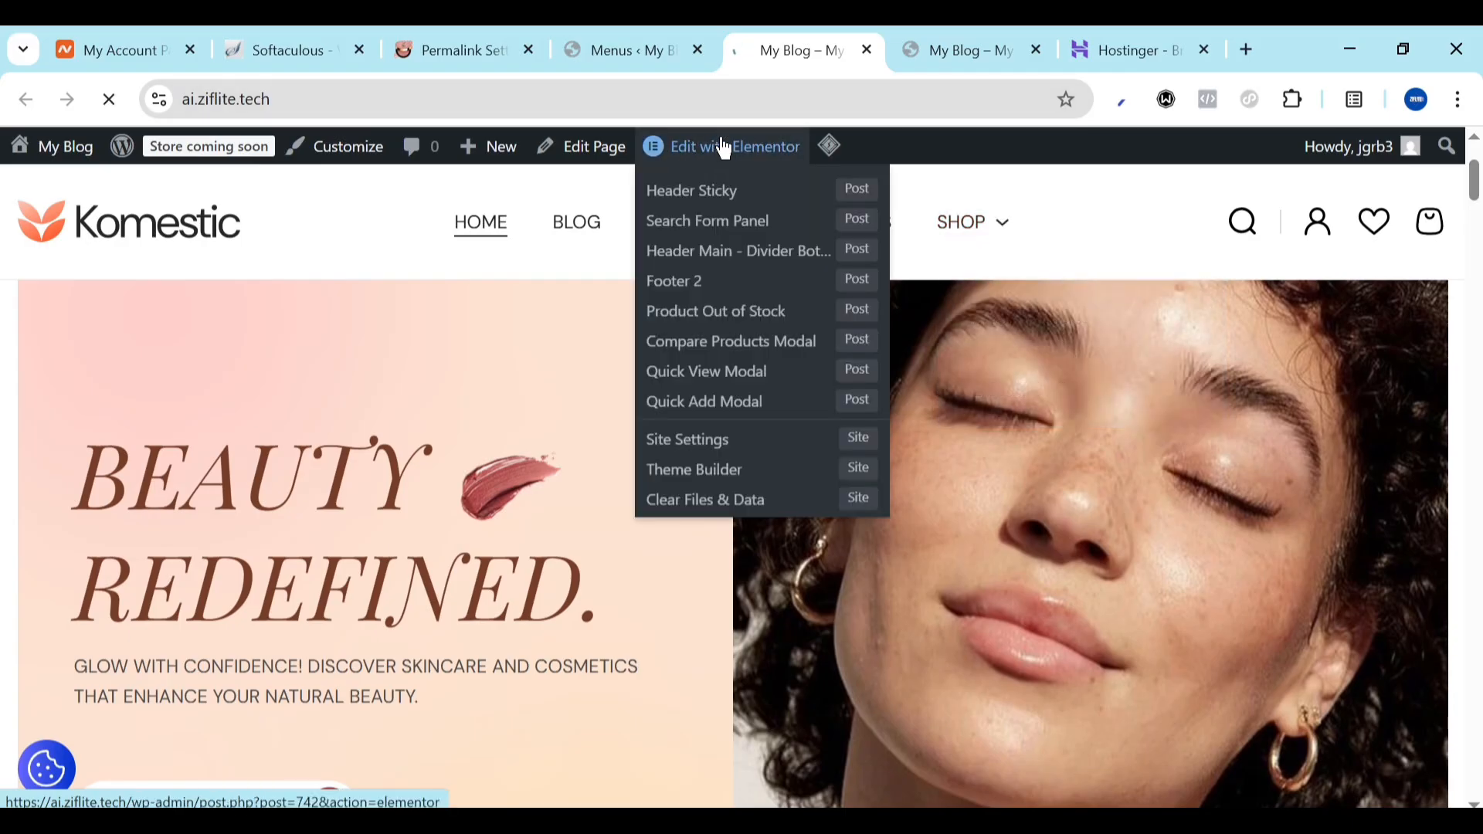
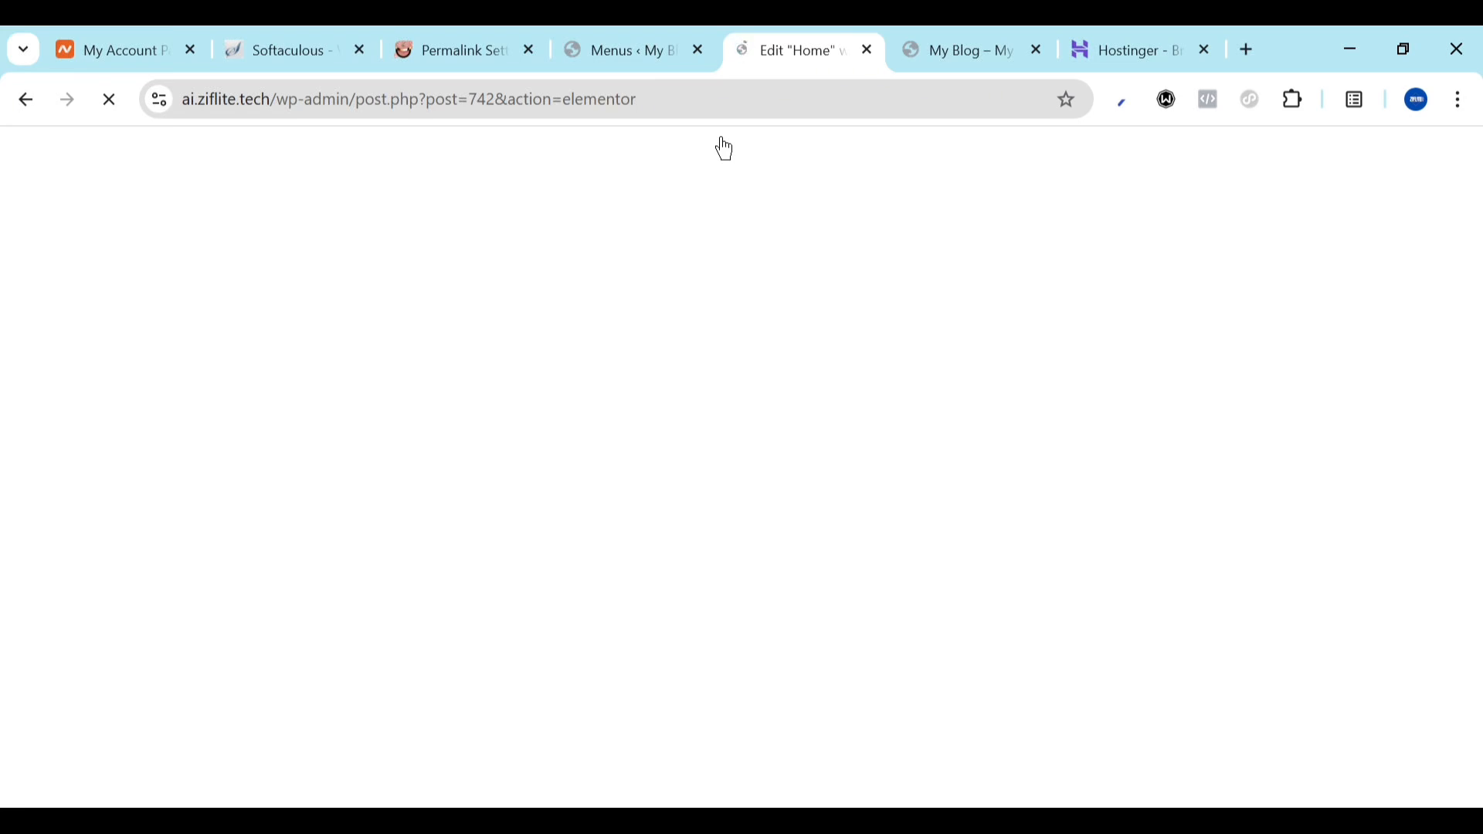
# Look through the Home page's sections and the available Case Addons widgets in the Elementor editor
pyautogui.scroll(-10, 700, 629)
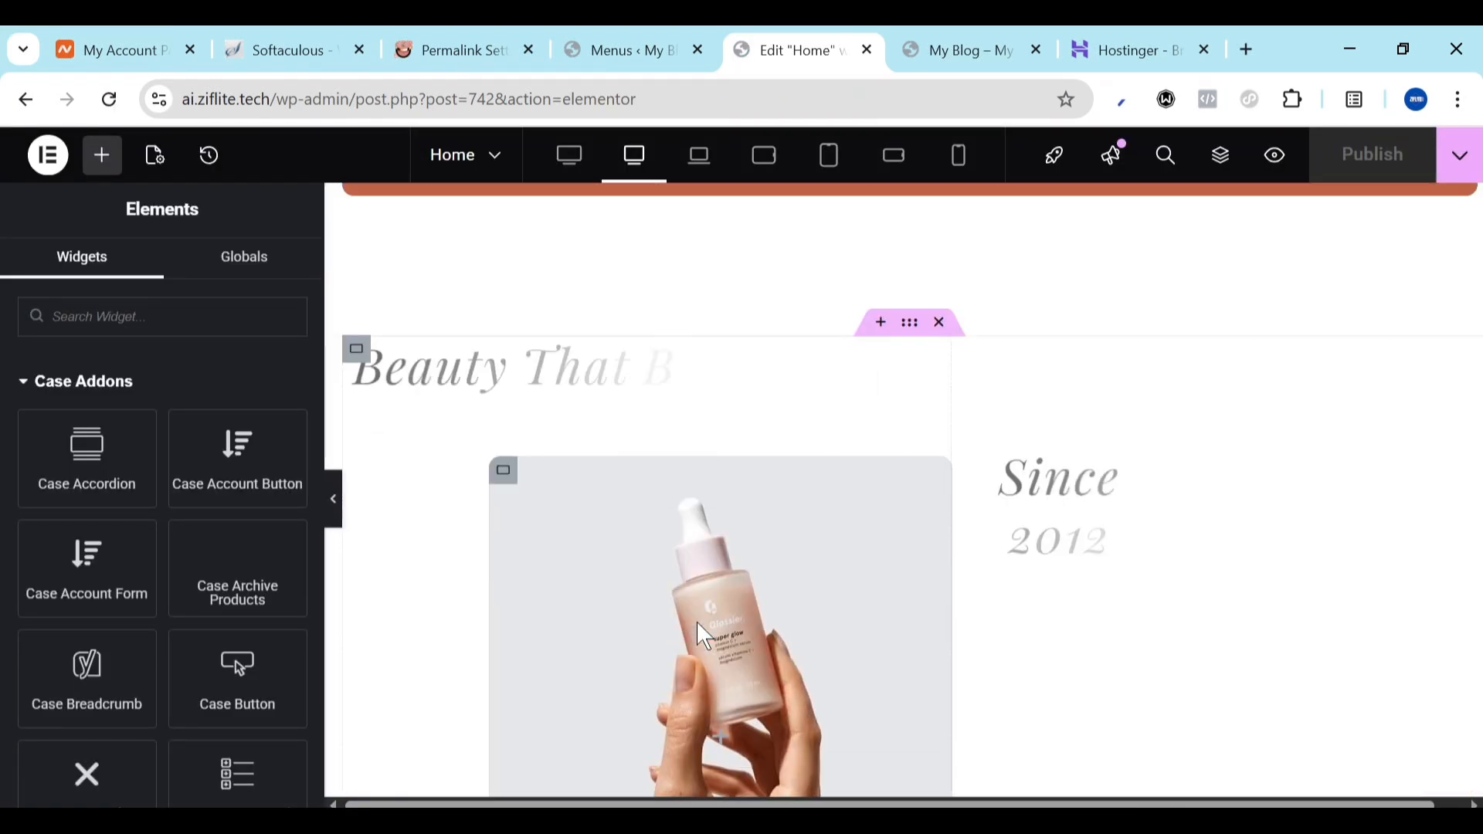
pyautogui.scroll(-3, 698, 624)
pyautogui.scroll(5, 697, 625)
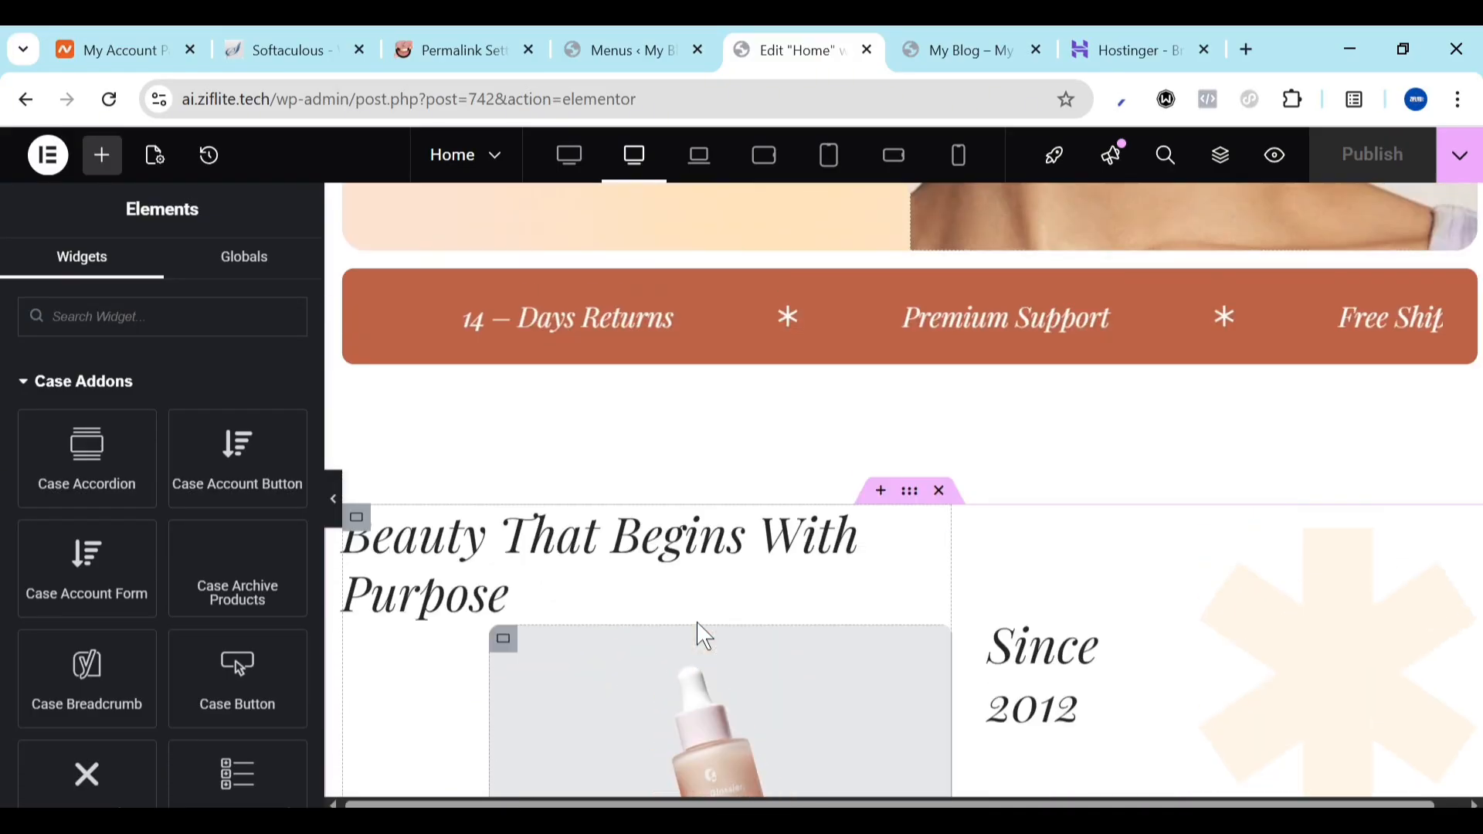
pyautogui.scroll(8, 700, 634)
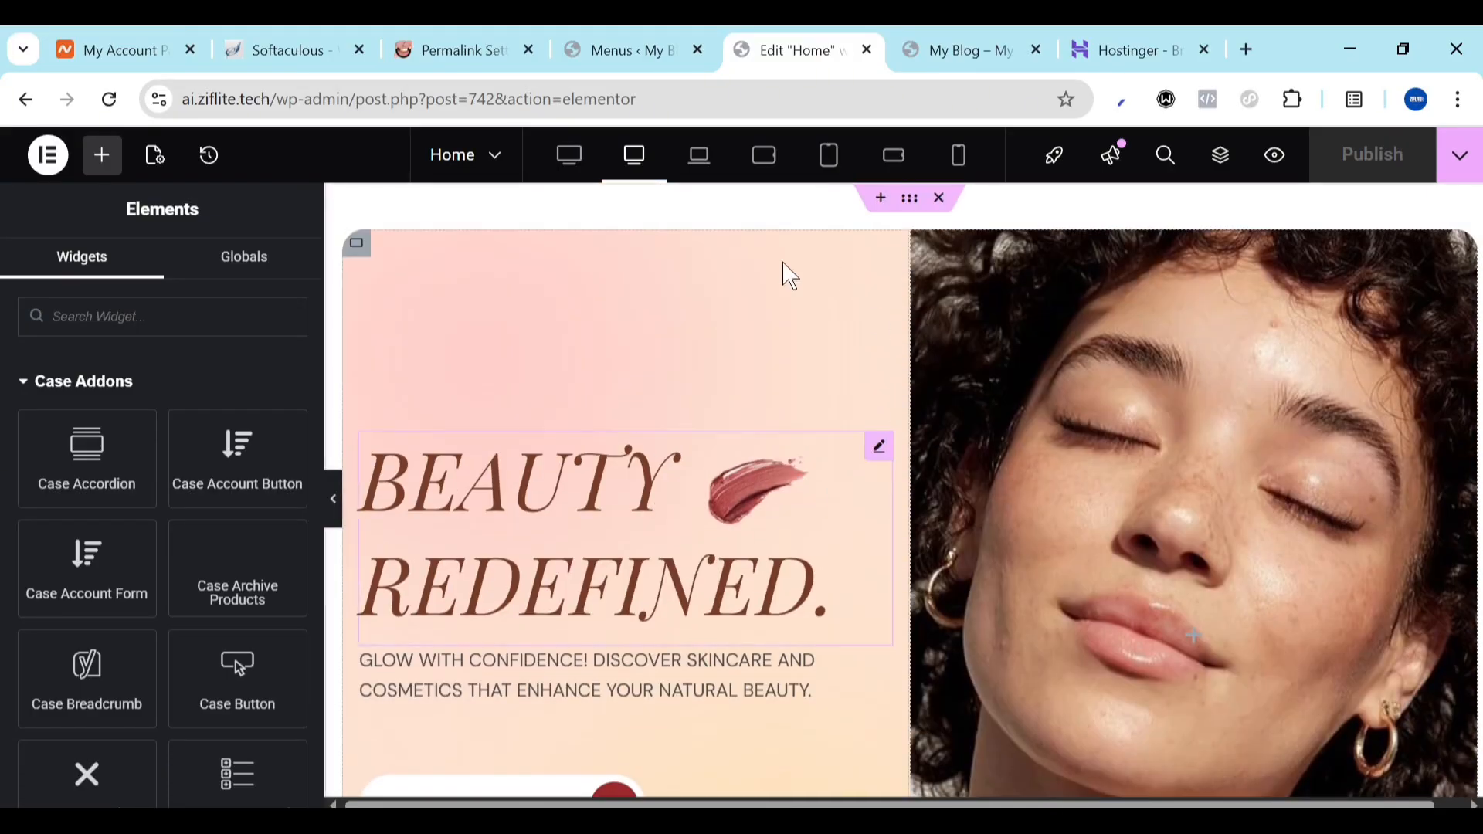
pyautogui.scroll(-10, 937, 540)
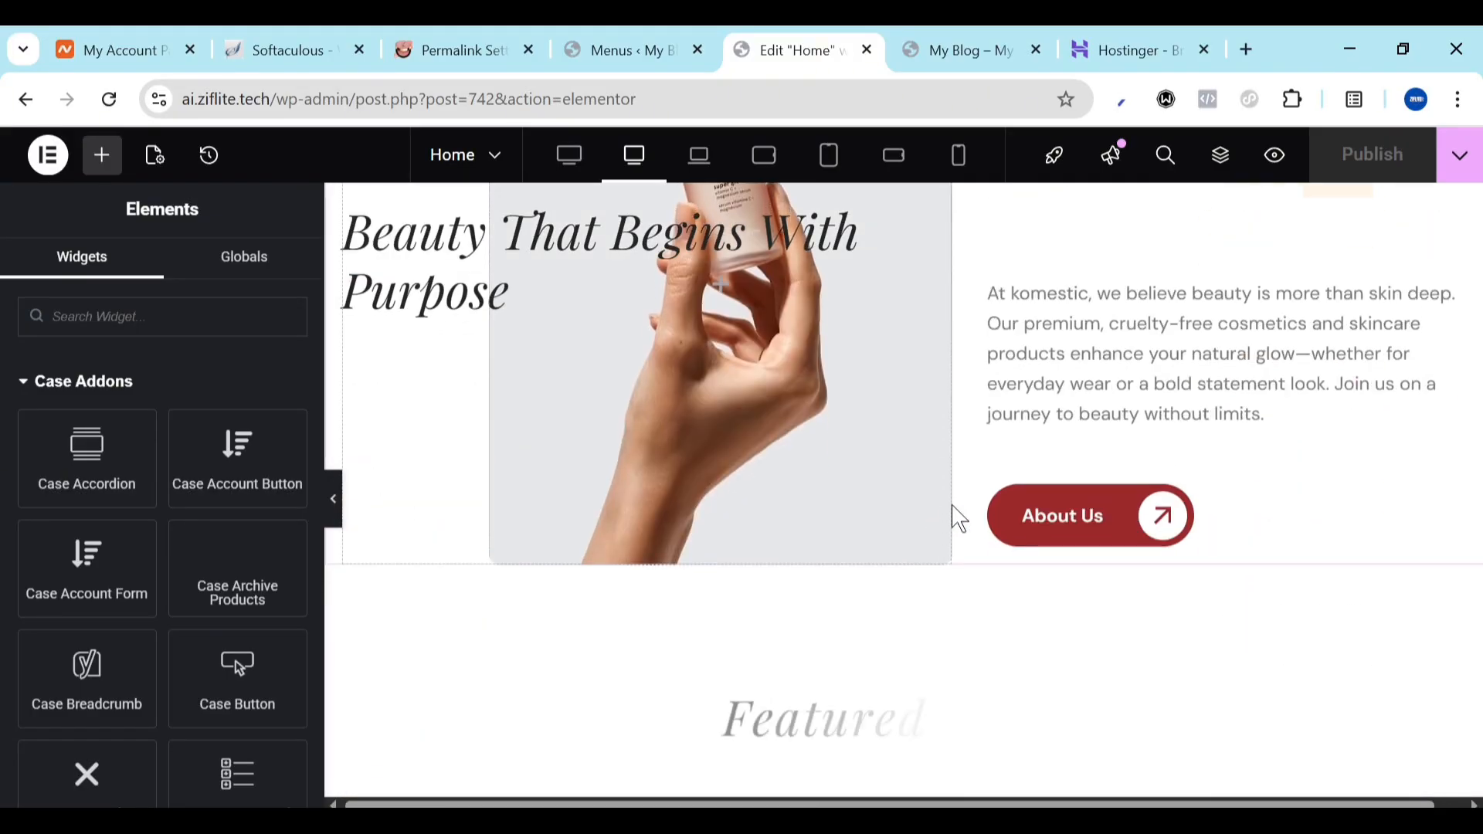
pyautogui.scroll(-5, 122, 630)
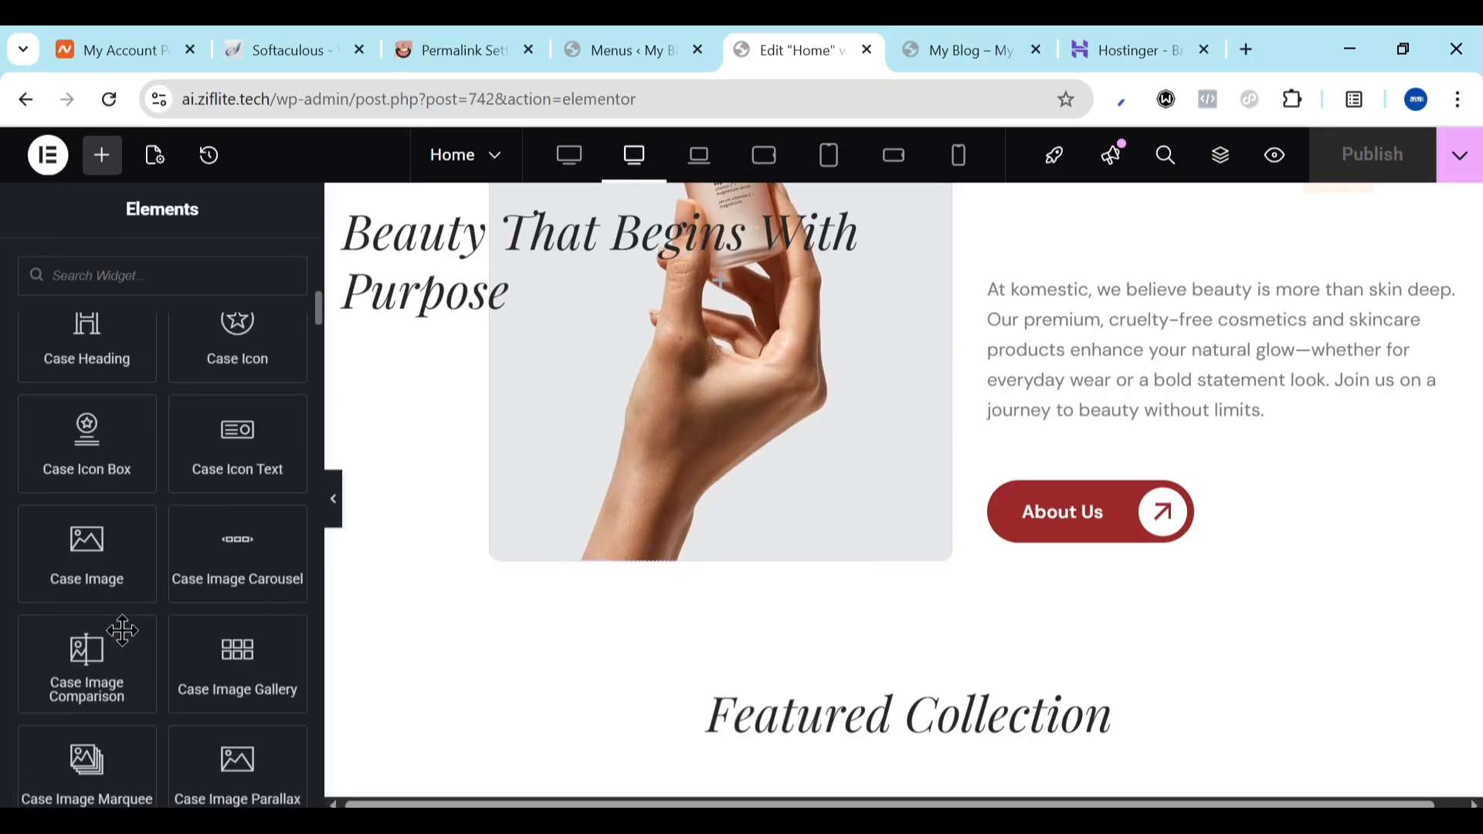
pyautogui.scroll(-15, 122, 629)
pyautogui.scroll(20, 122, 627)
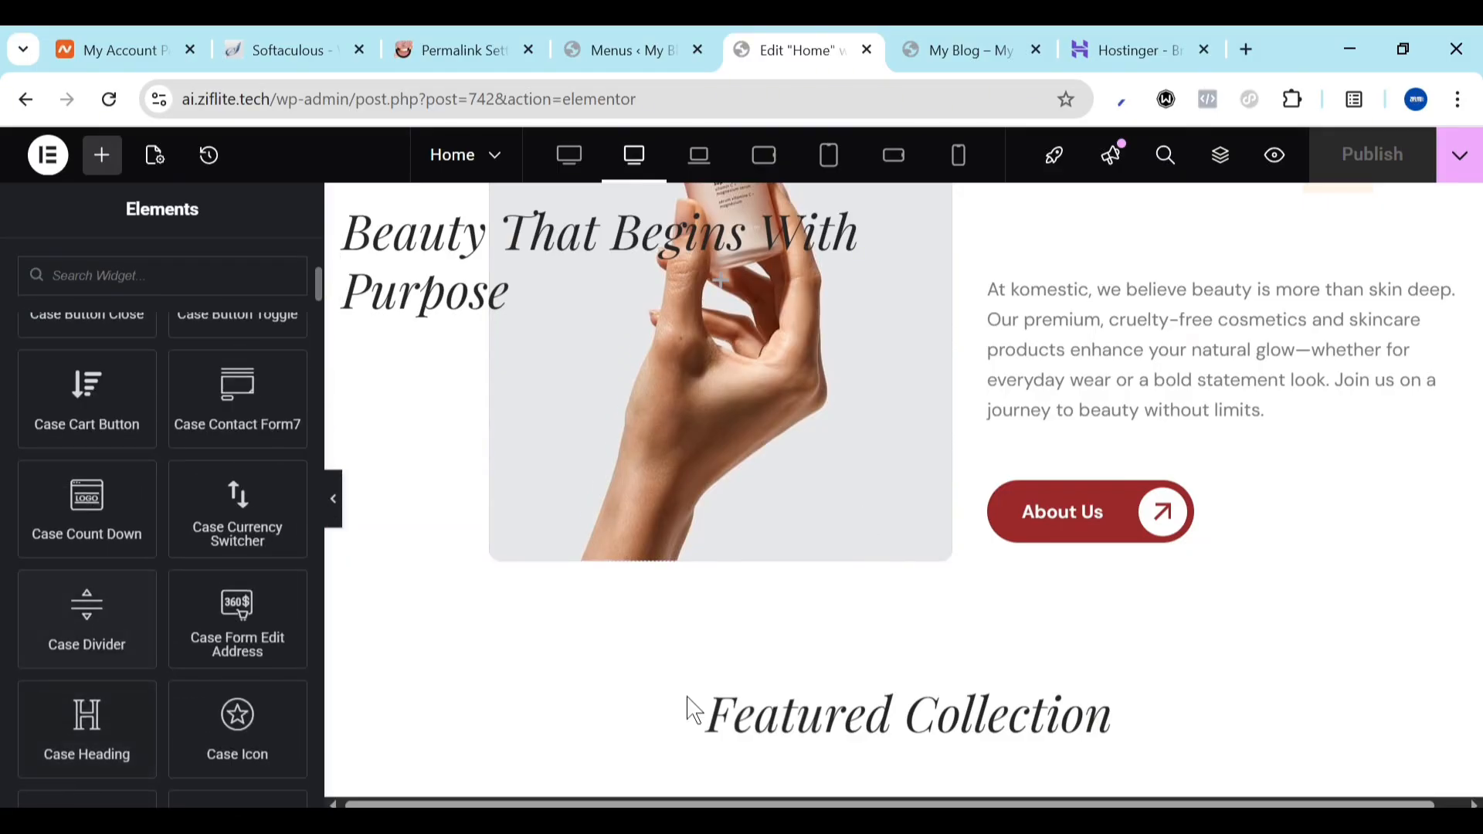
pyautogui.scroll(10, 699, 711)
pyautogui.scroll(5, 137, 421)
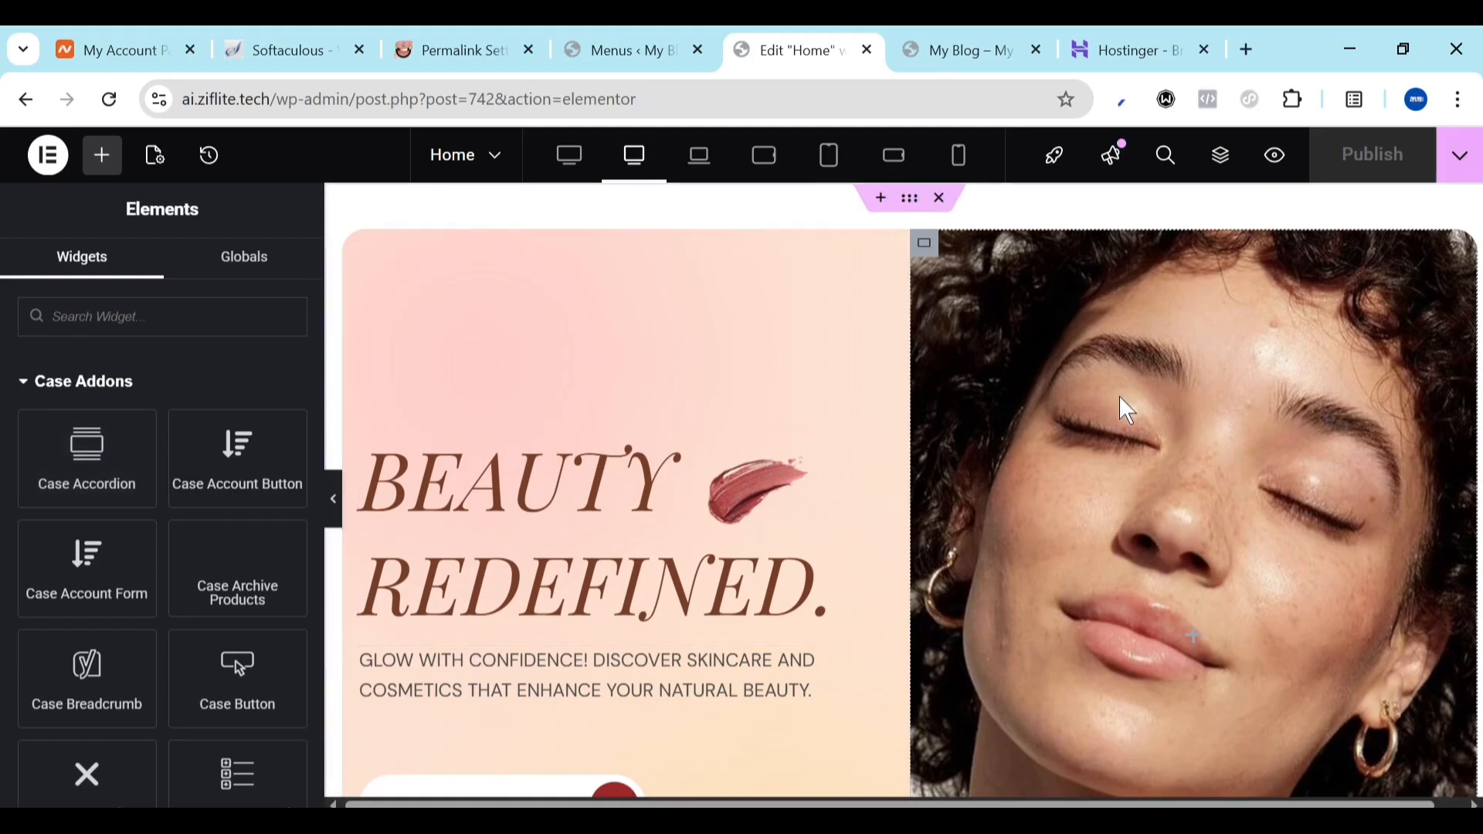
# Select the hero's portrait image container and open the media chooser for its background image
pyautogui.click(1116, 461)
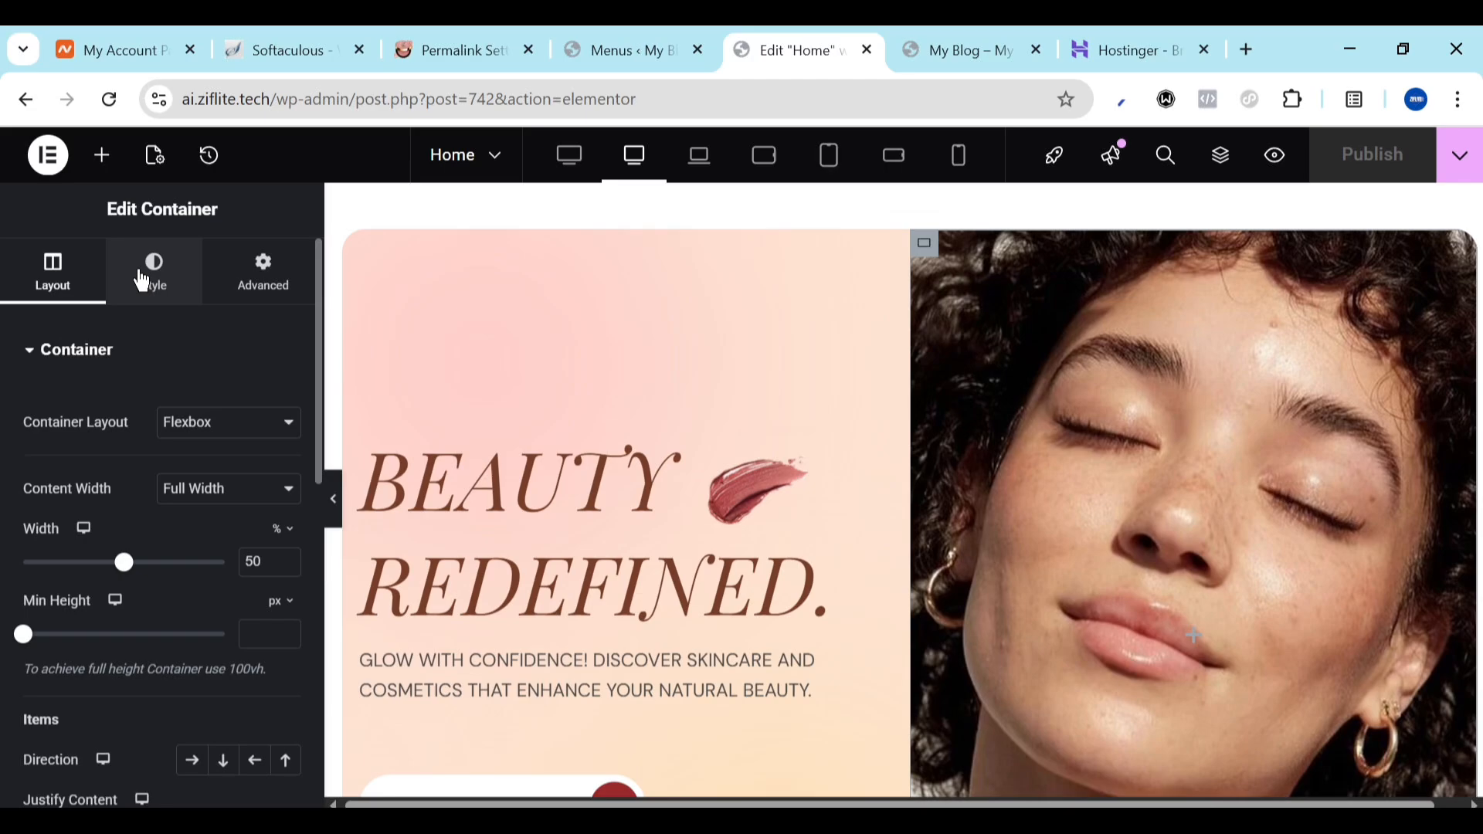
pyautogui.click(142, 280)
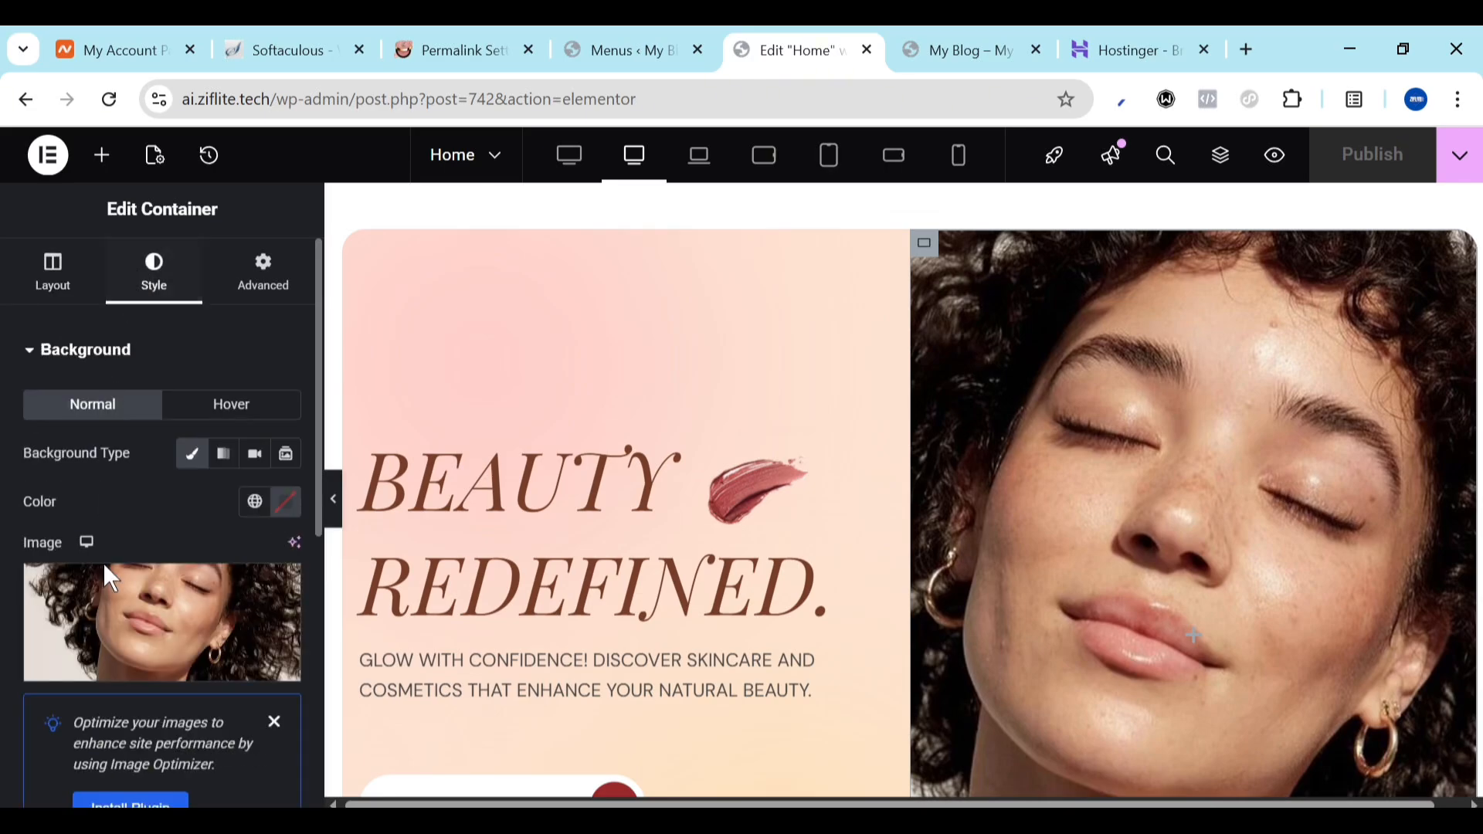
pyautogui.scroll(-2, 151, 592)
pyautogui.scroll(-2, 152, 595)
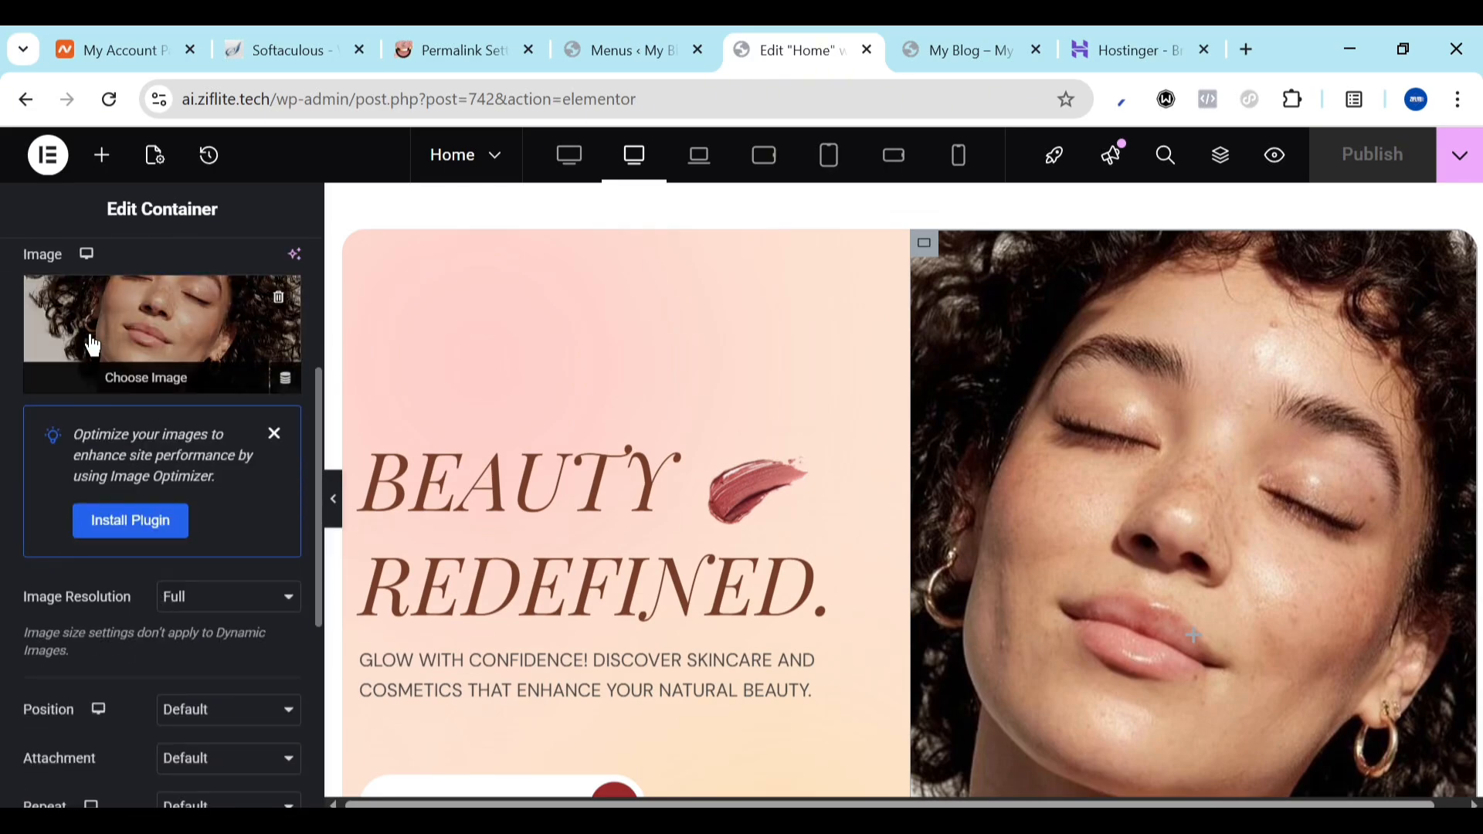
pyautogui.click(131, 332)
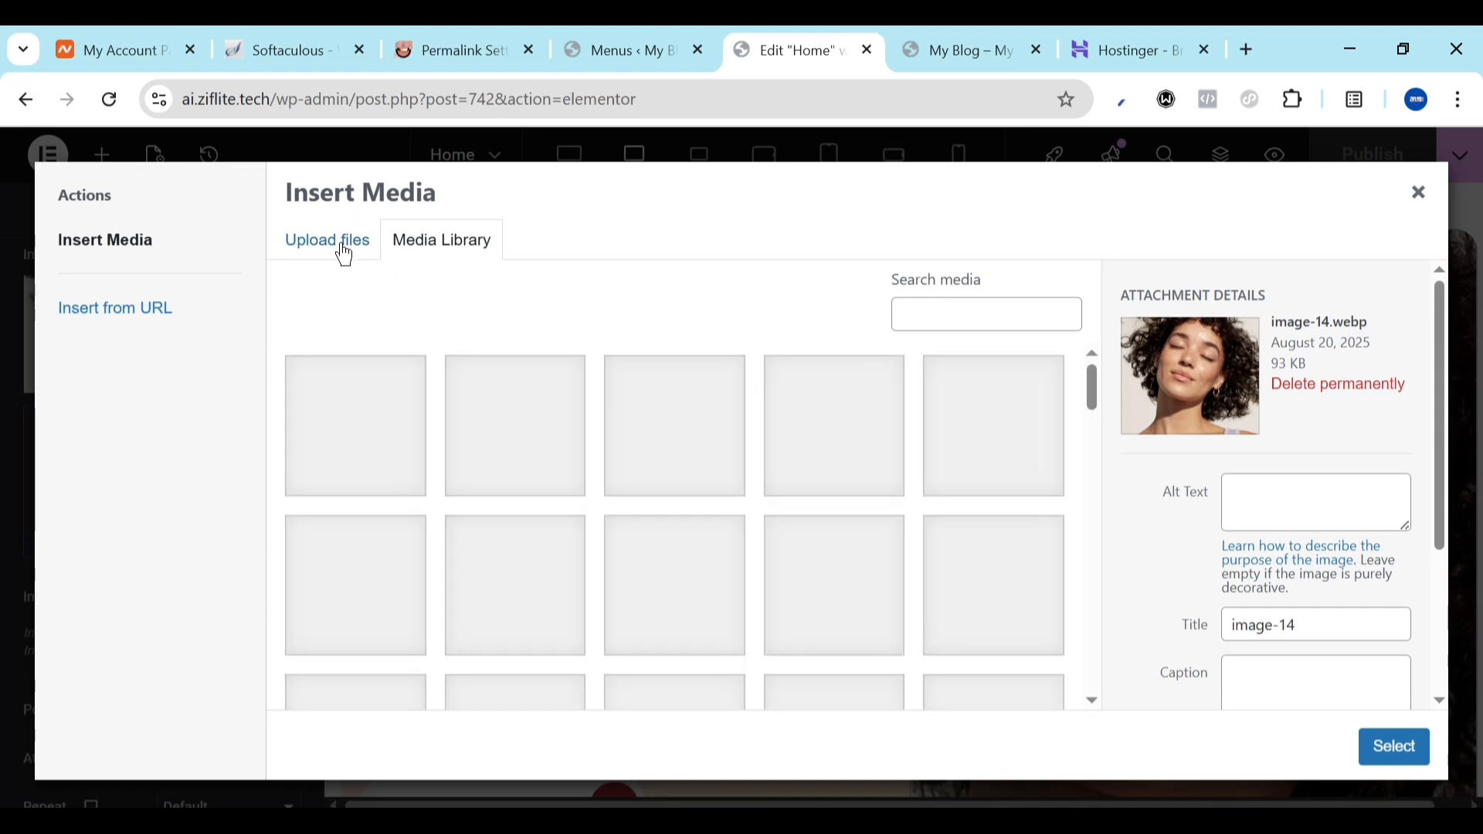
# Upload the image "Top Skills to Learn in Nigeria for 2026" from the Downloads folder to the media library
pyautogui.click(344, 251)
pyautogui.click(880, 527)
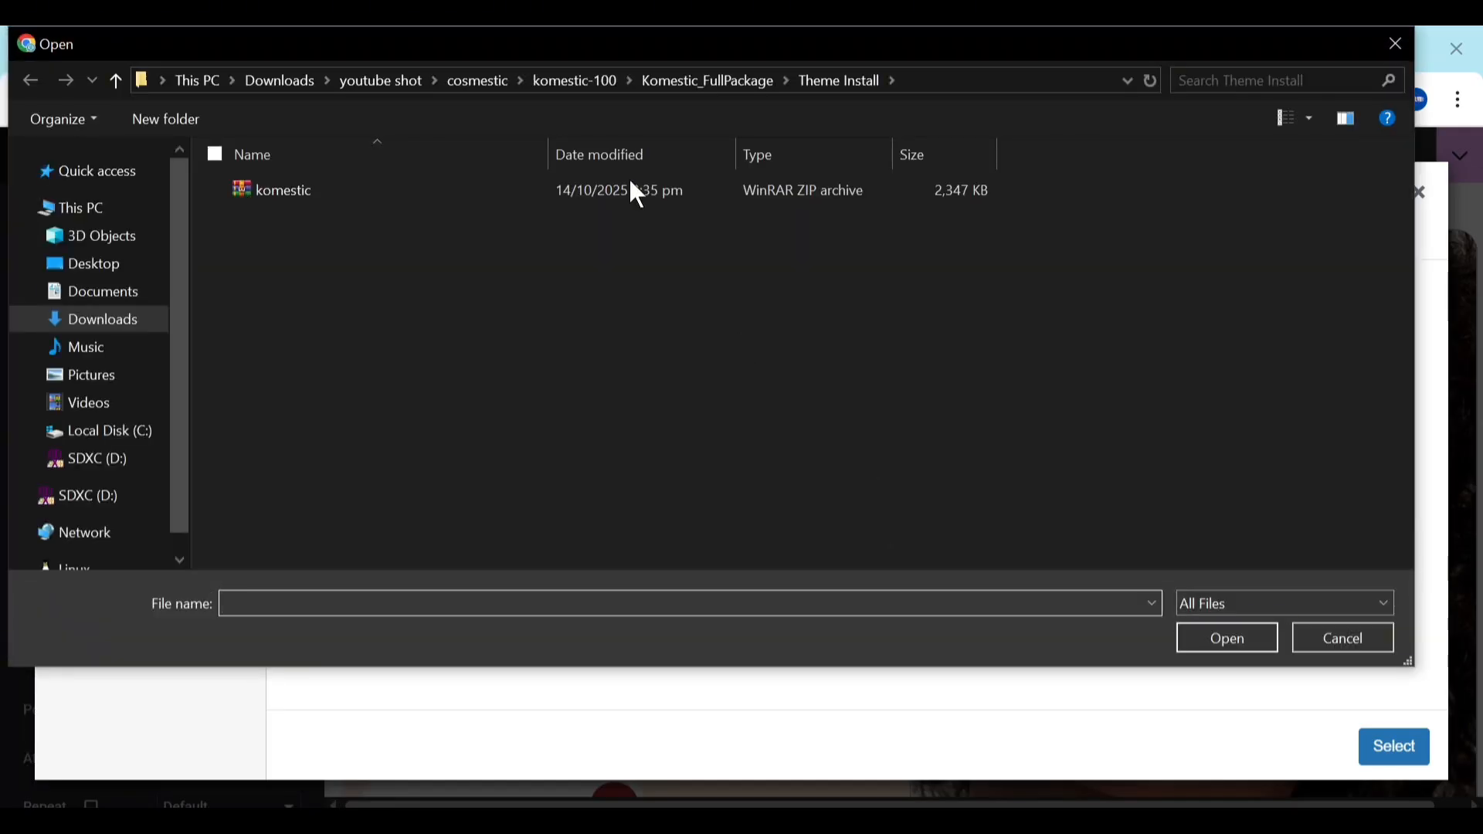
pyautogui.click(287, 77)
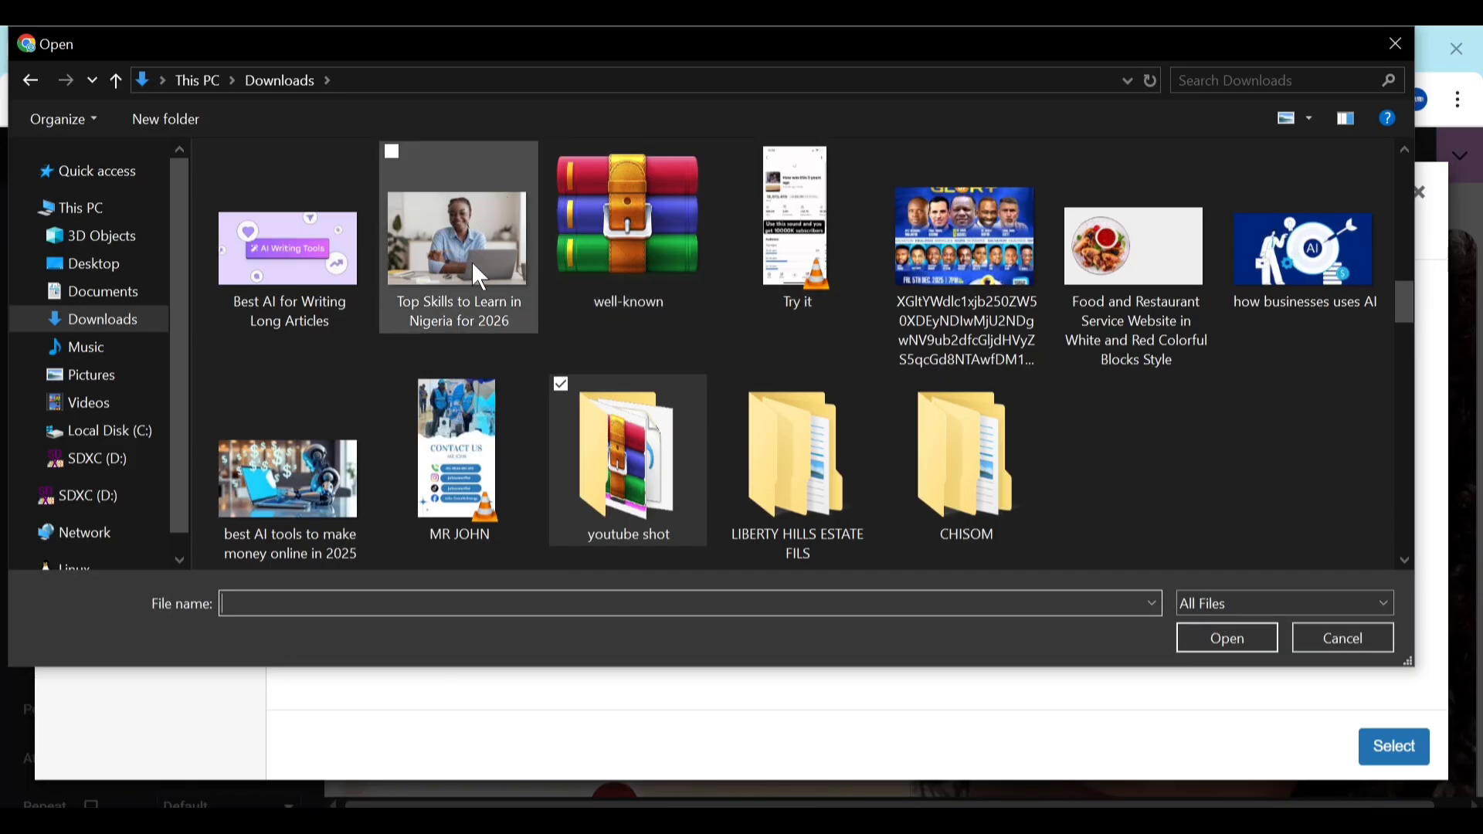
pyautogui.click(472, 261)
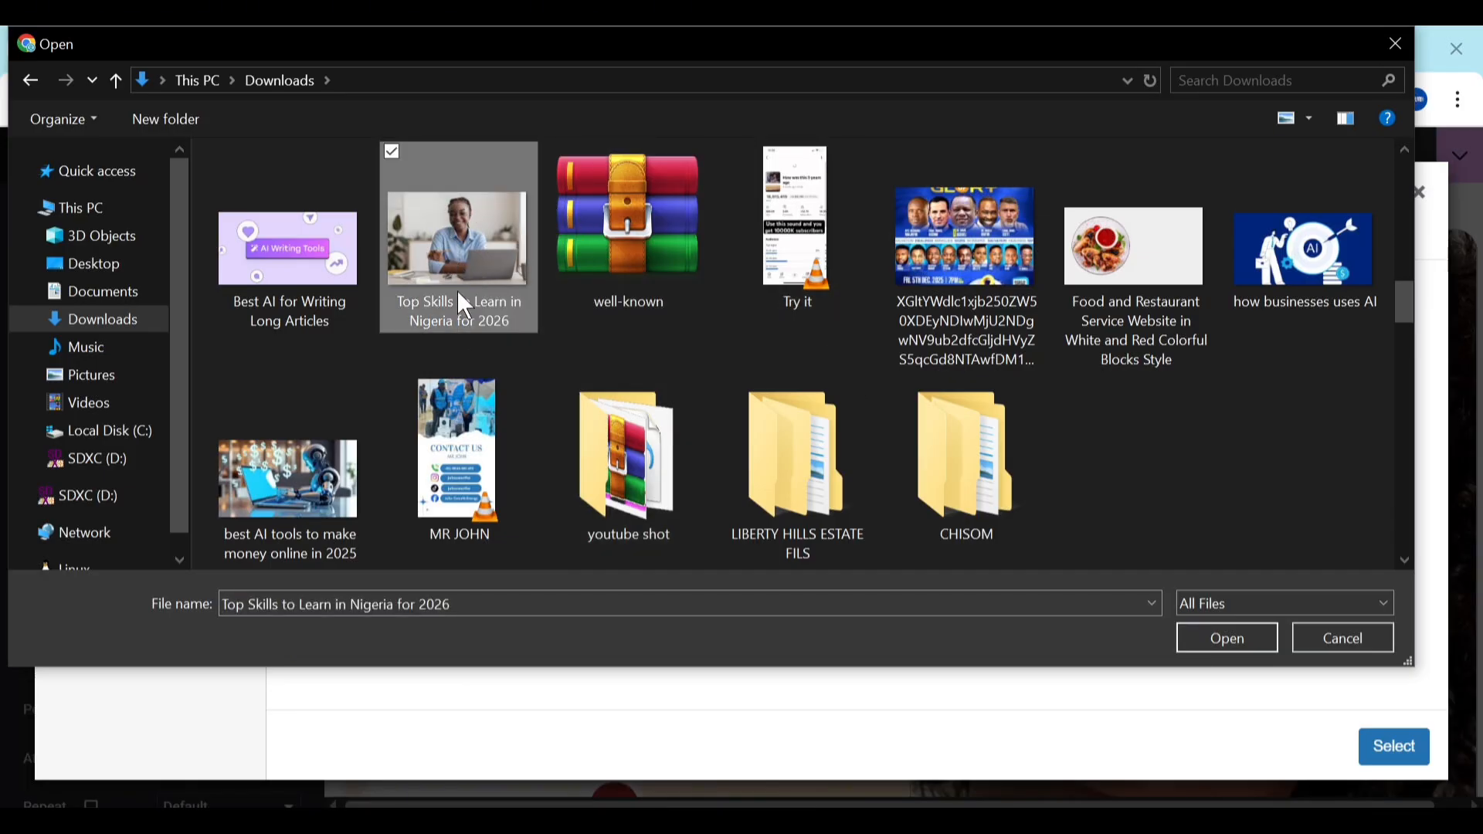
pyautogui.click(653, 419)
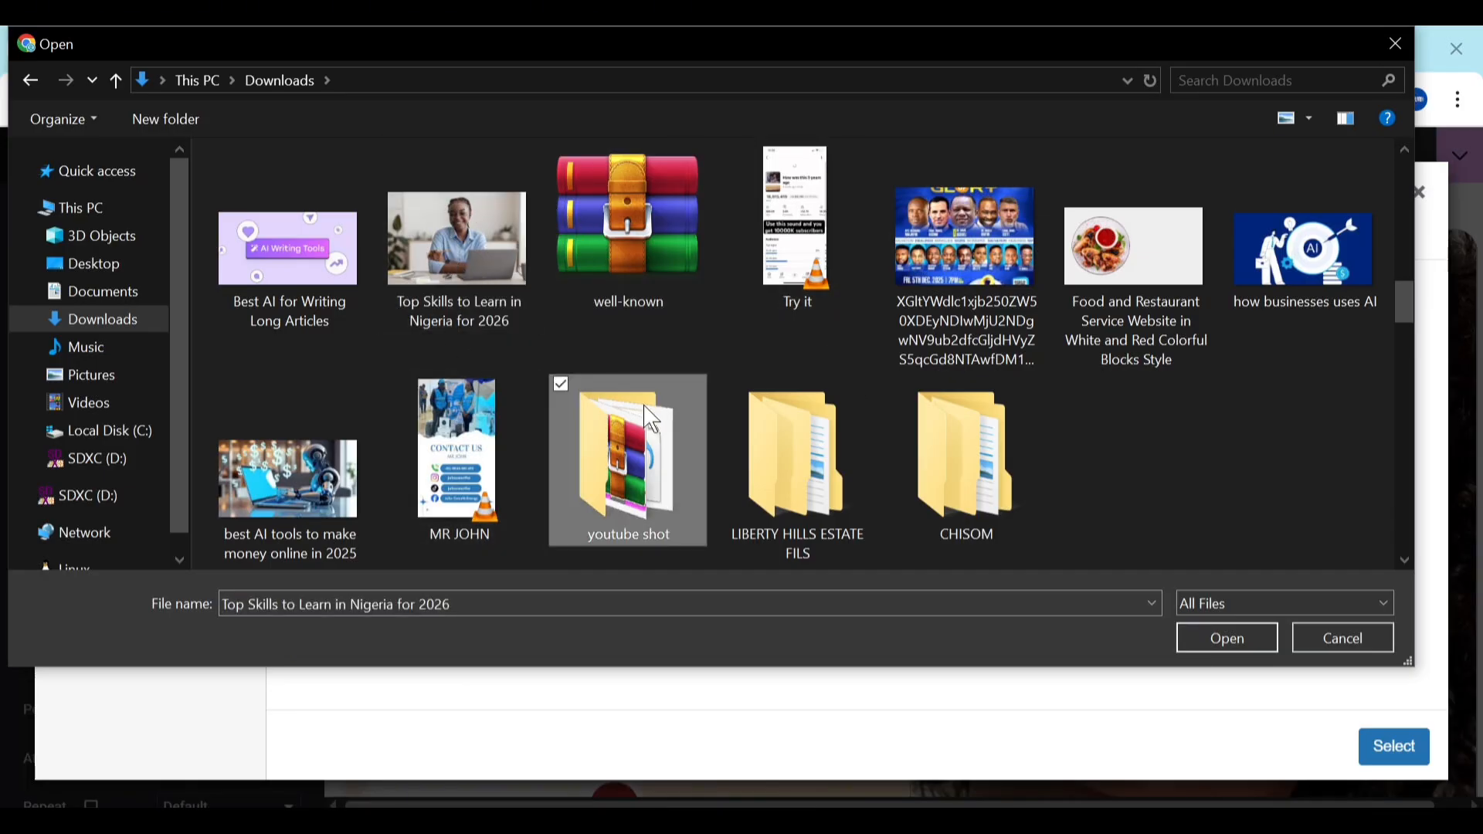
pyautogui.click(475, 295)
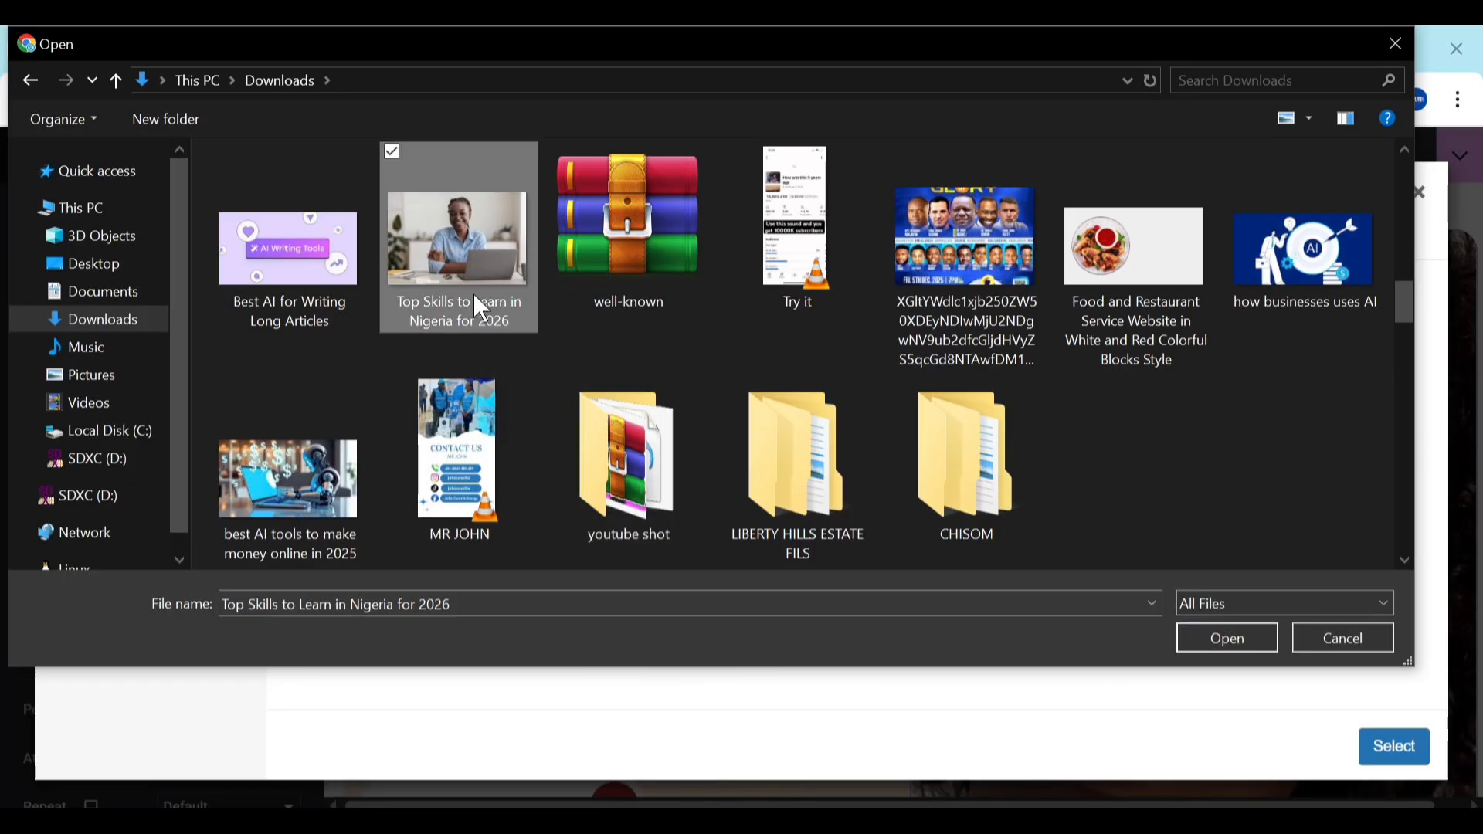
pyautogui.click(1226, 638)
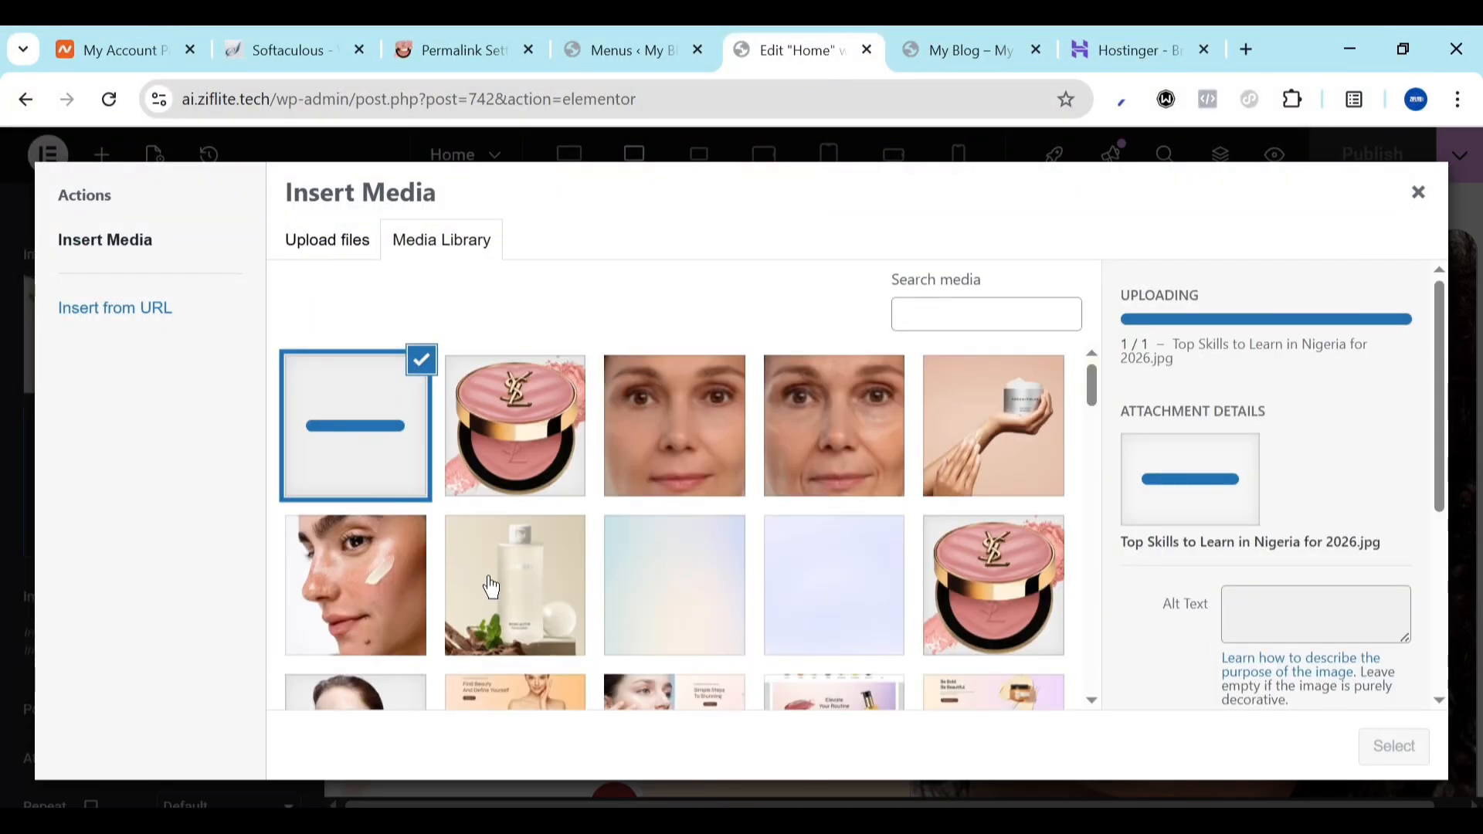
pyautogui.scroll(-6, 800, 540)
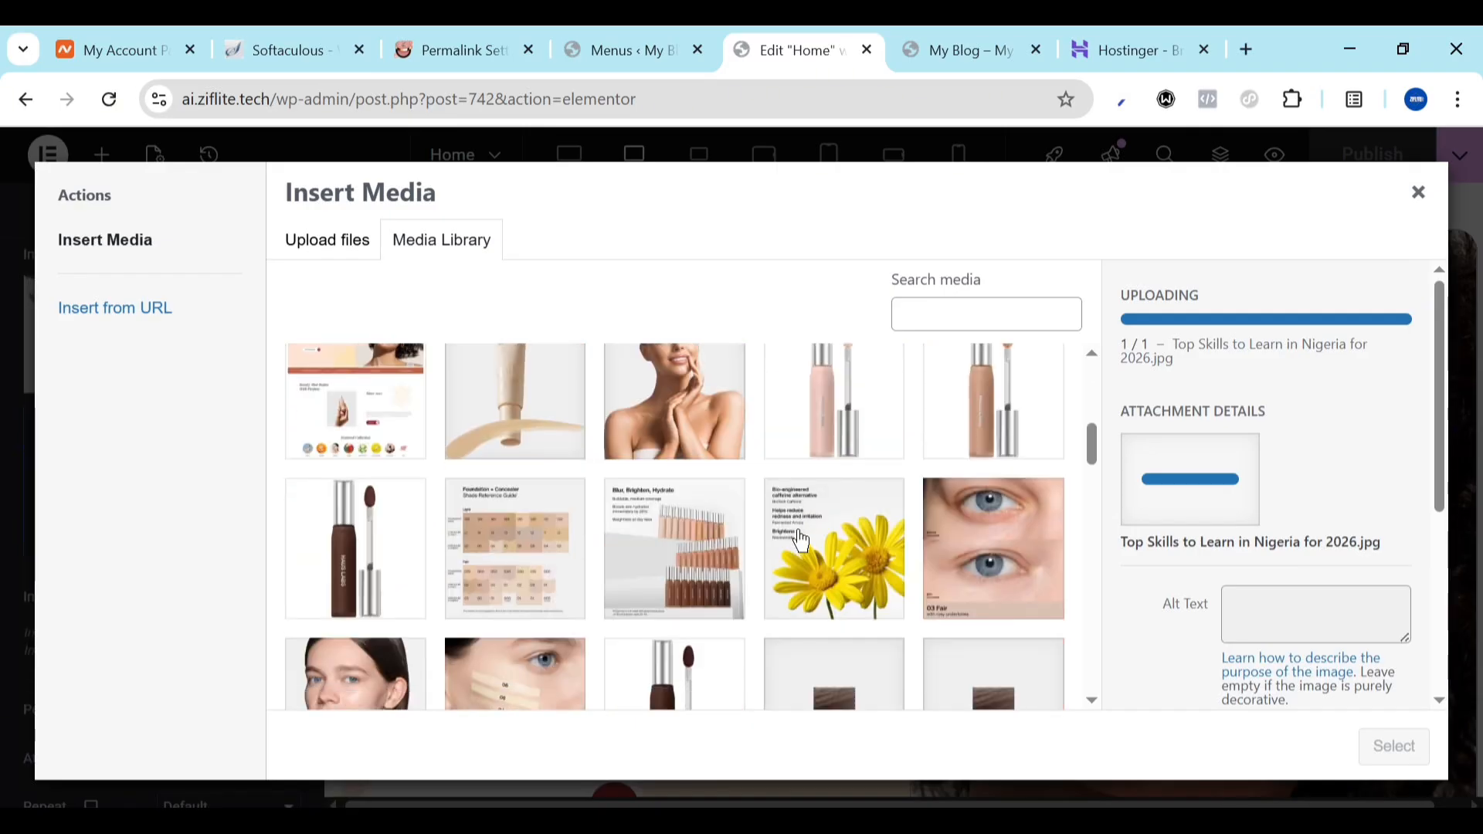
pyautogui.scroll(3, 800, 540)
pyautogui.click(678, 644)
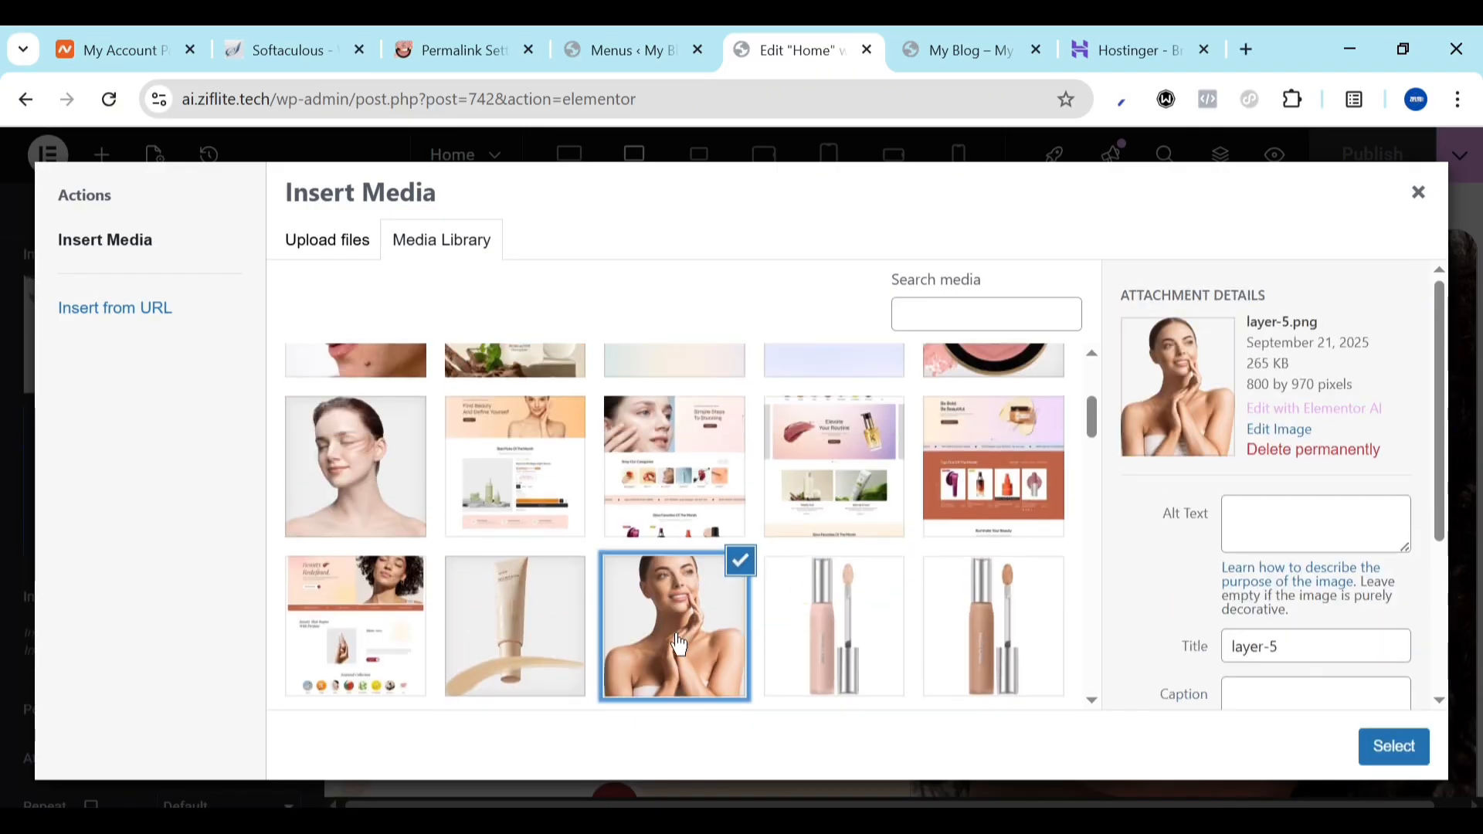
pyautogui.click(1421, 193)
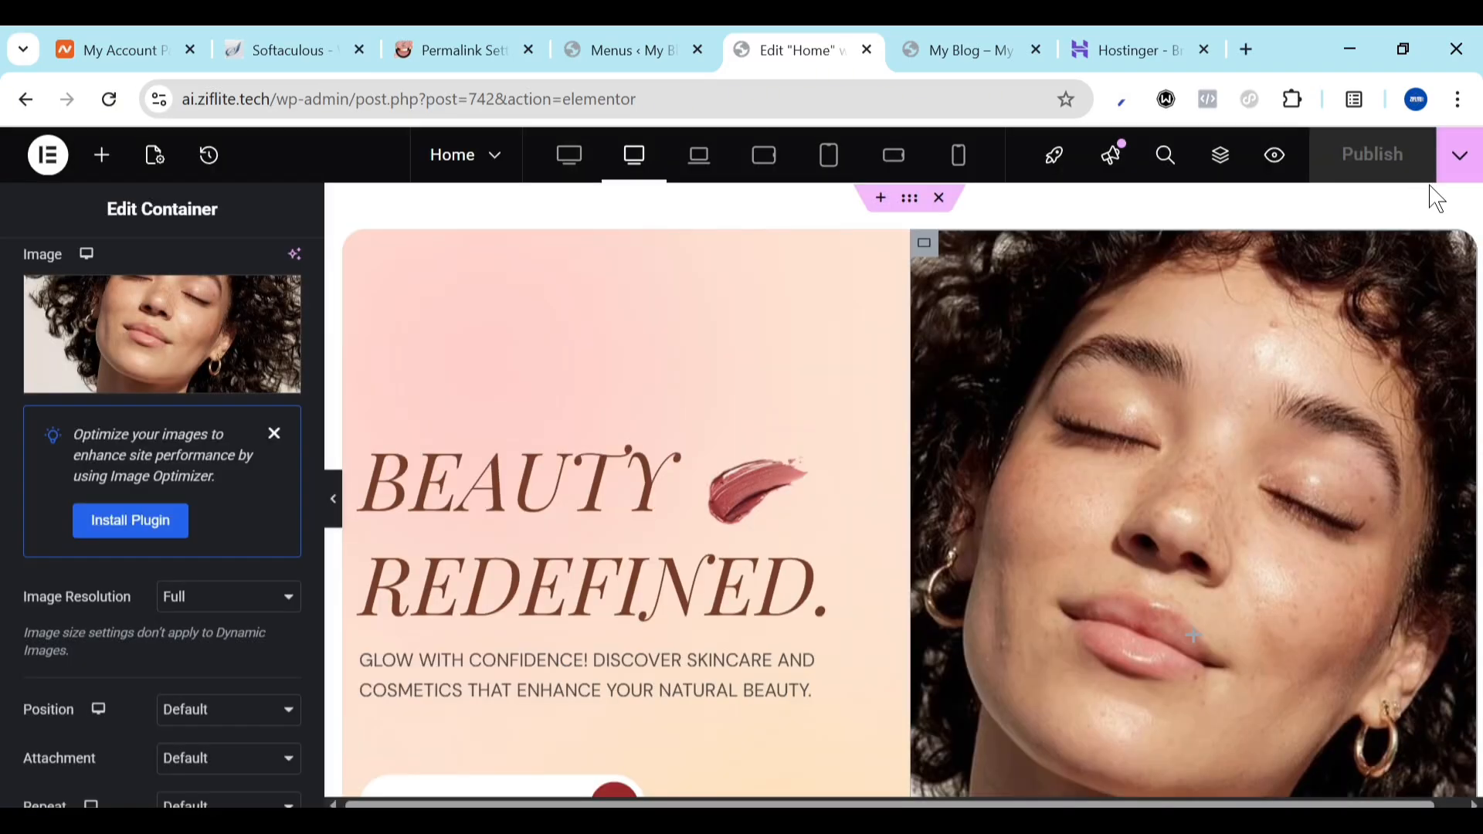
# Replace the hero container's background image with layer-5.png from the Media Library
pyautogui.click(141, 376)
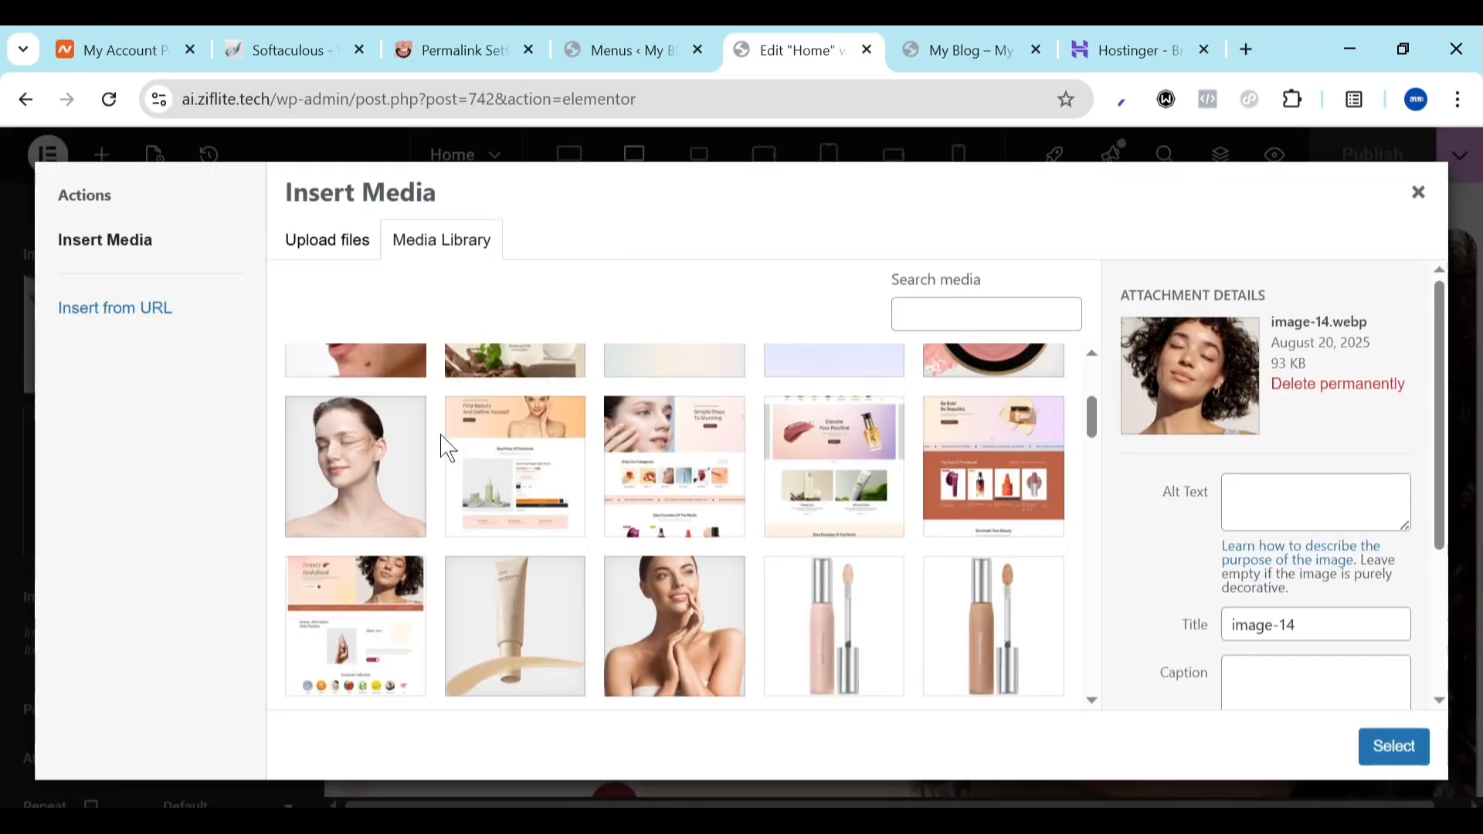
pyautogui.click(667, 670)
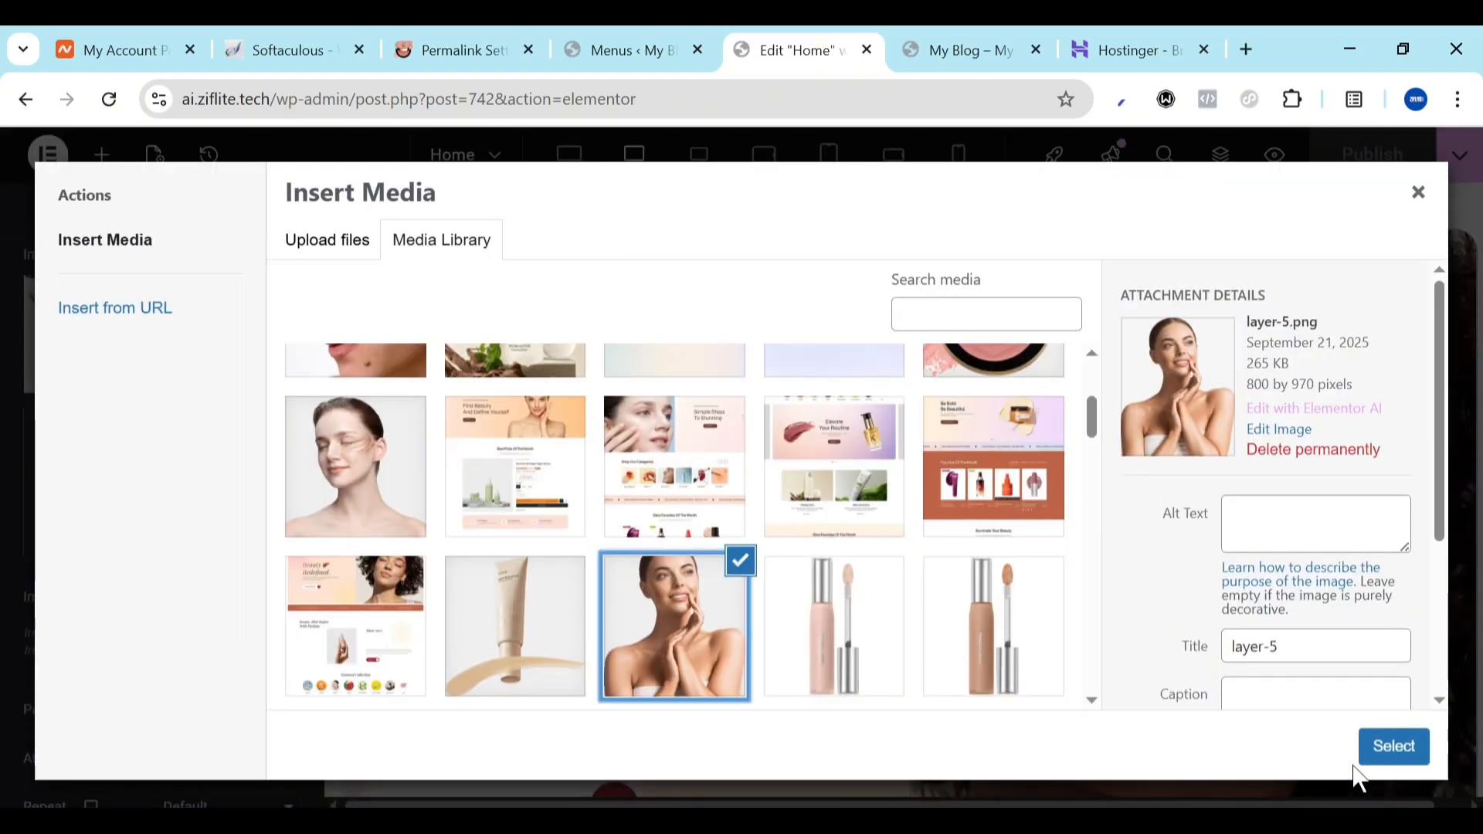
pyautogui.click(1419, 755)
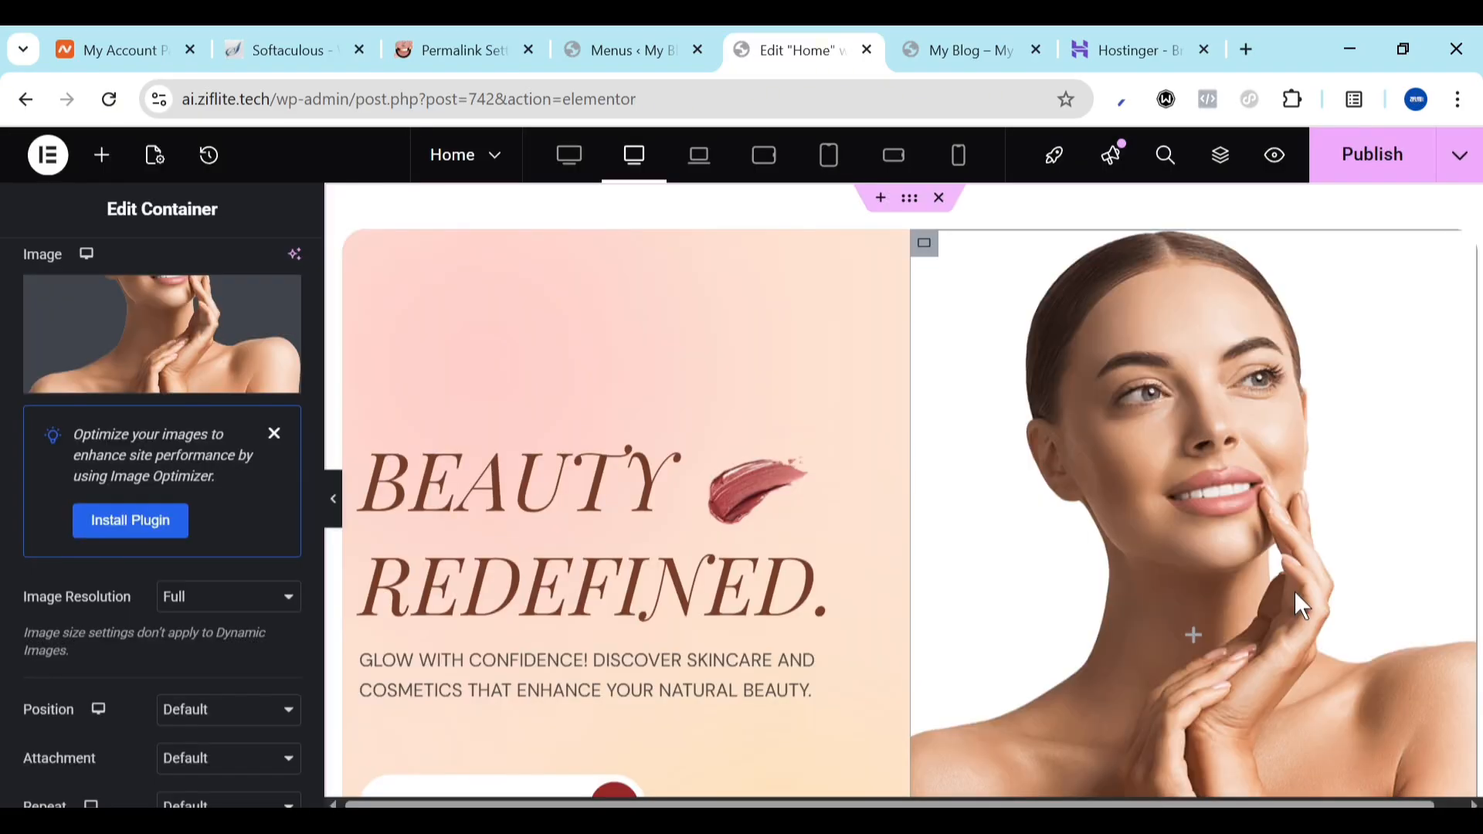
# Inspect the content settings of the hero section's heading, description text and Shop Now & Shine button
pyautogui.scroll(-6, 1294, 592)
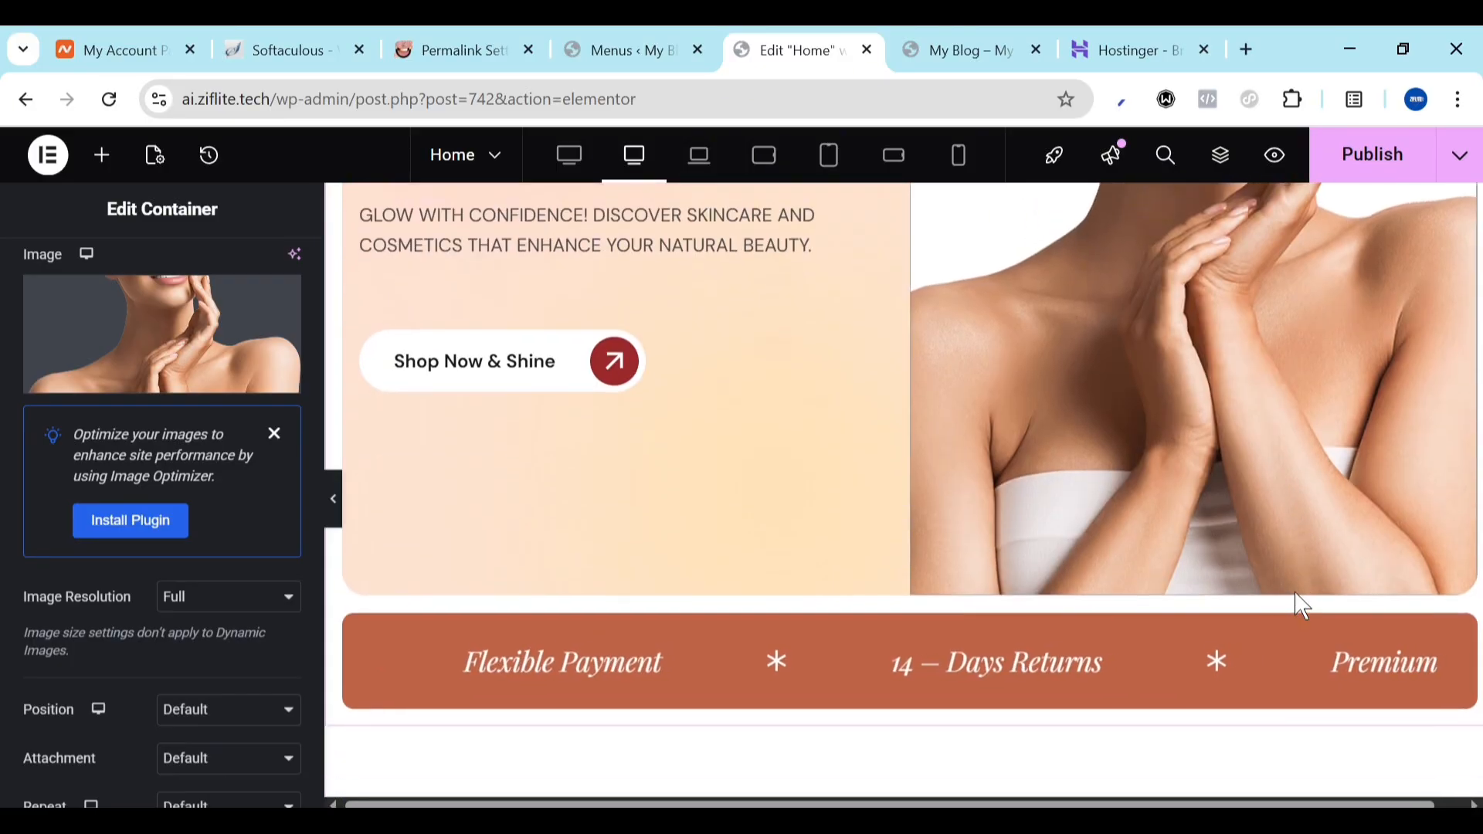
pyautogui.scroll(5, 1296, 599)
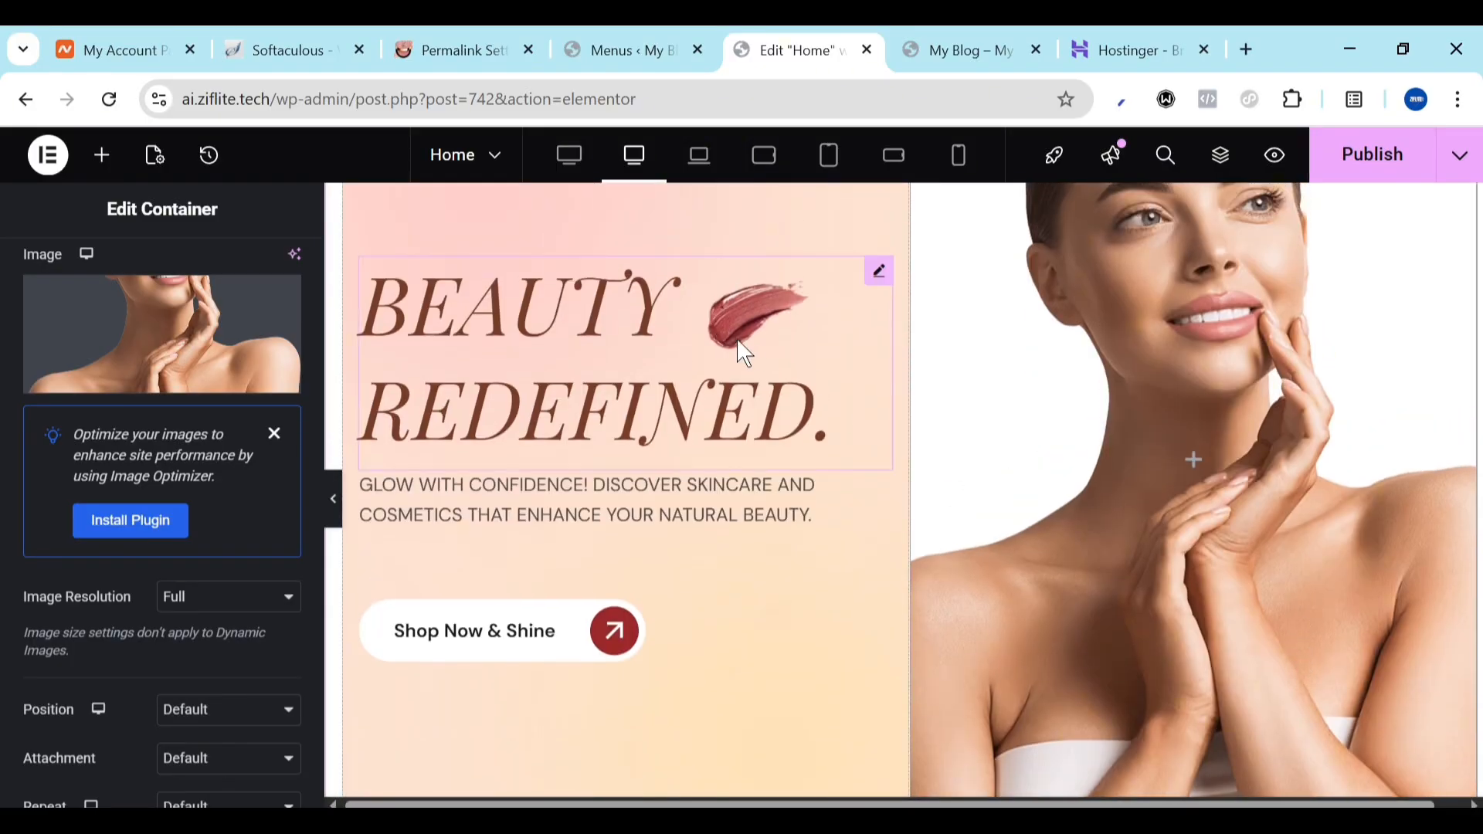
pyautogui.click(743, 364)
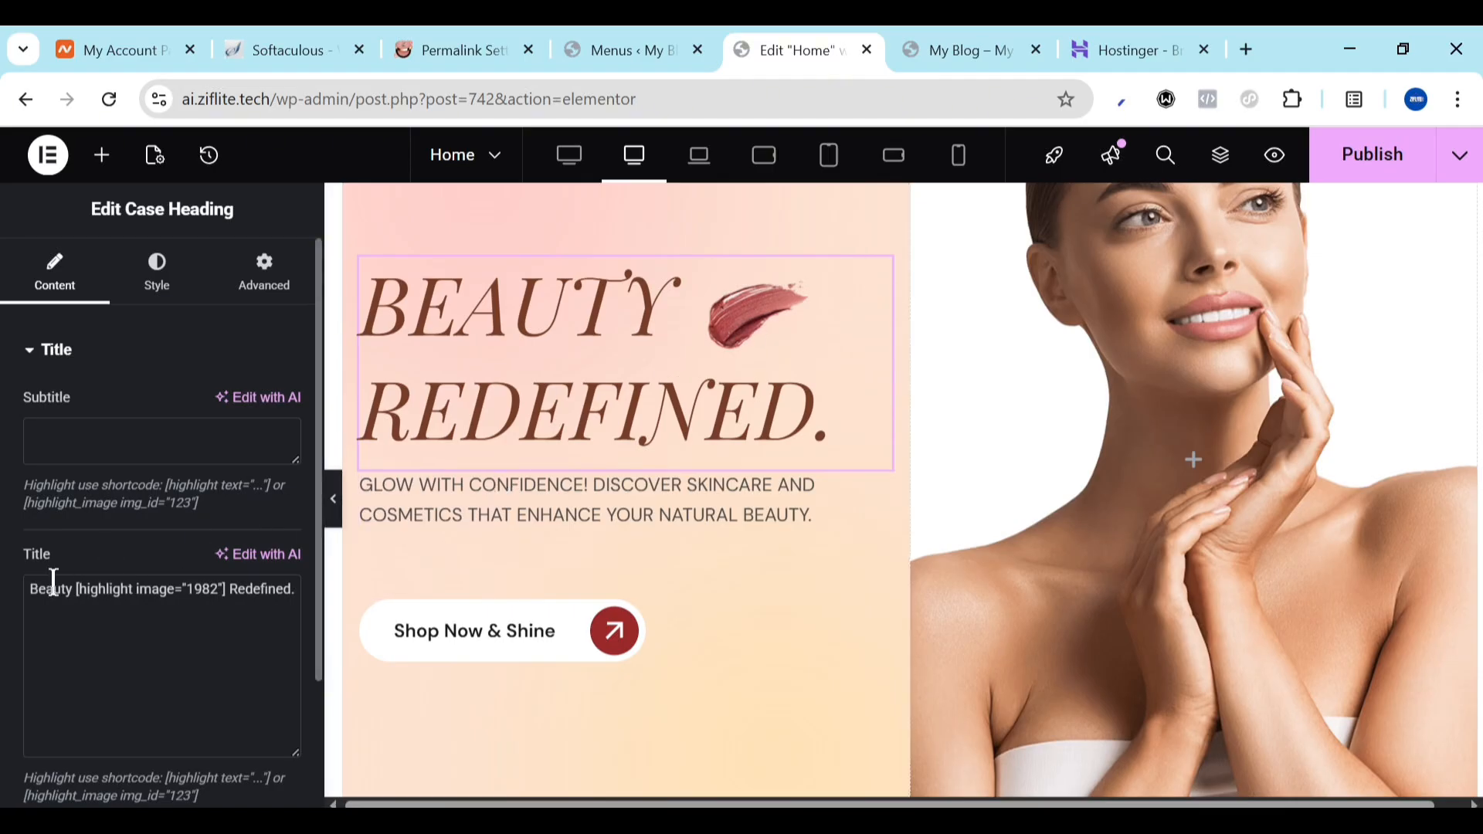
pyautogui.moveTo(74, 588); pyautogui.dragTo(4, 583)
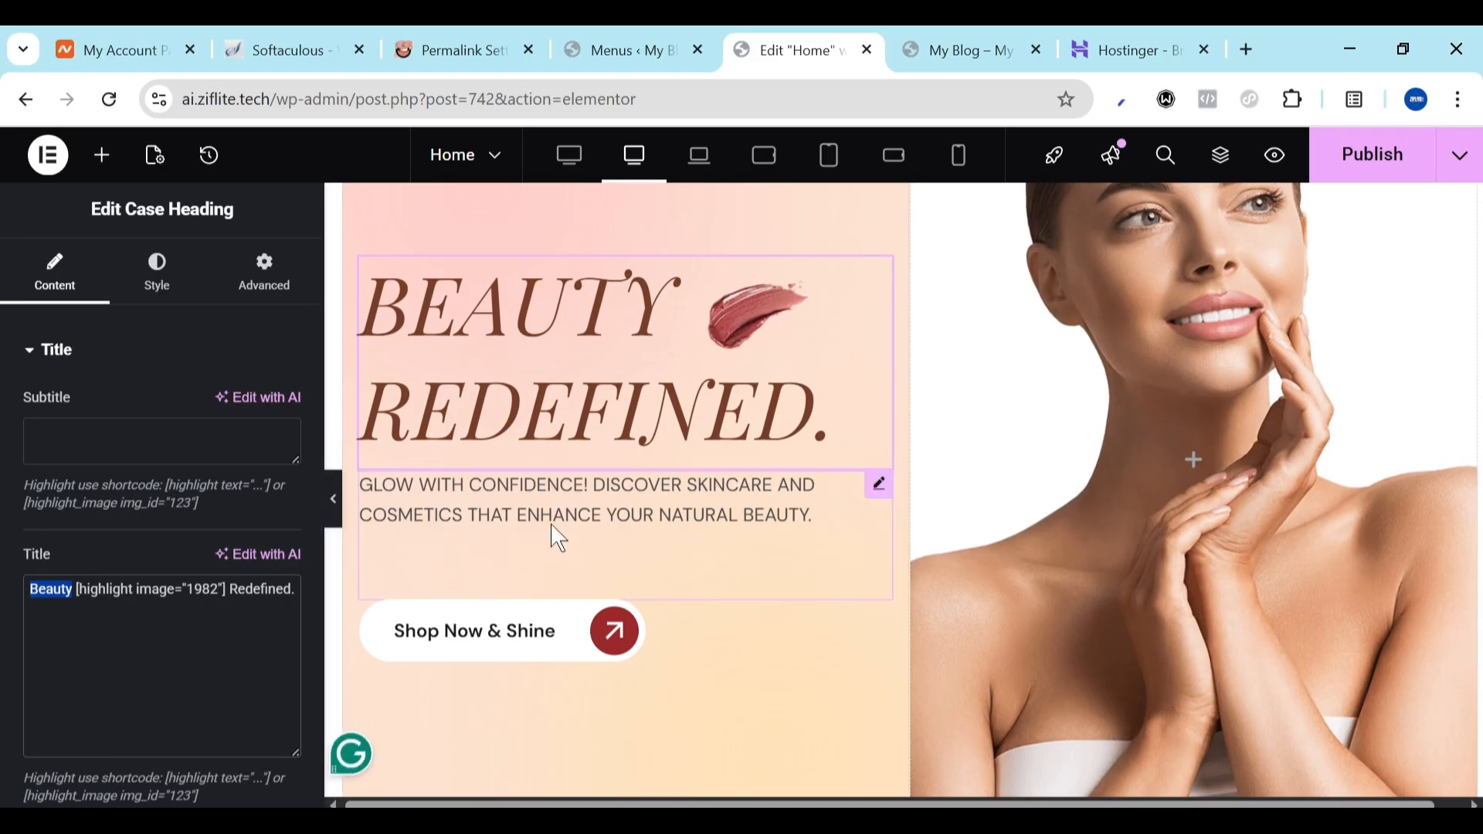
pyautogui.click(599, 522)
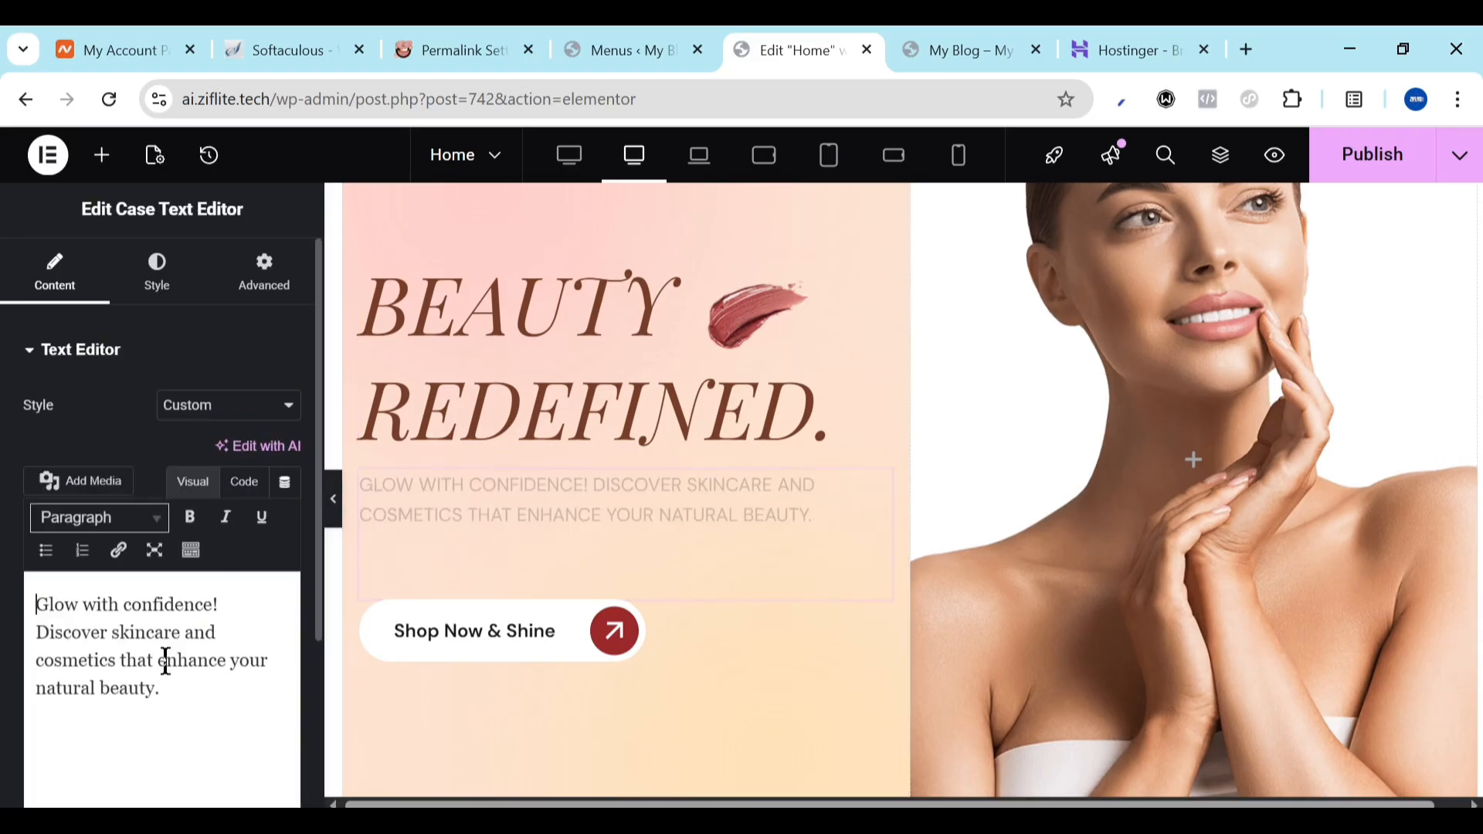
pyautogui.click(723, 613)
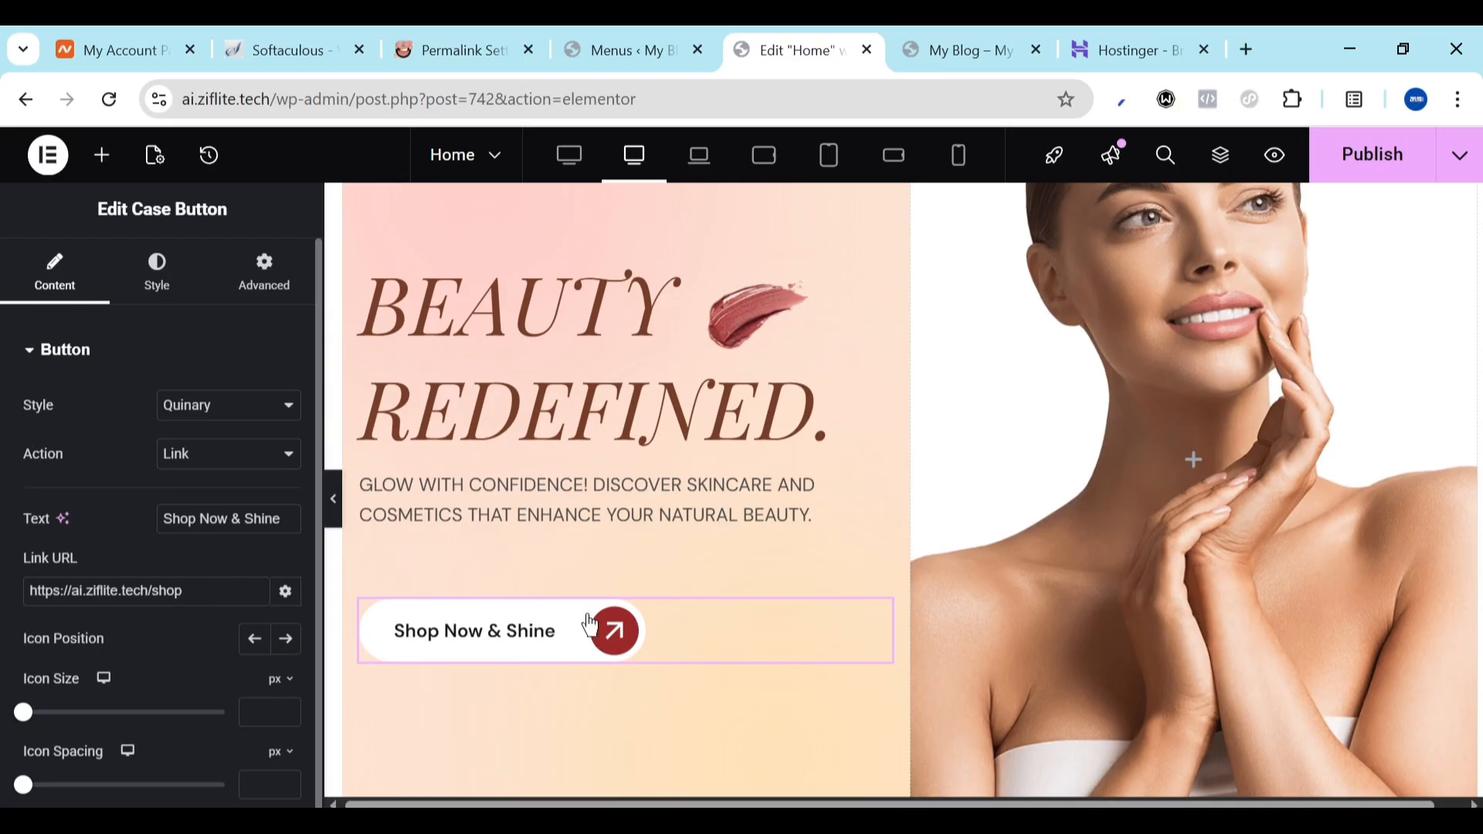
# Inspect the text marquee below the hero and its Free Shipping Worldwide item
pyautogui.scroll(-4, 699, 695)
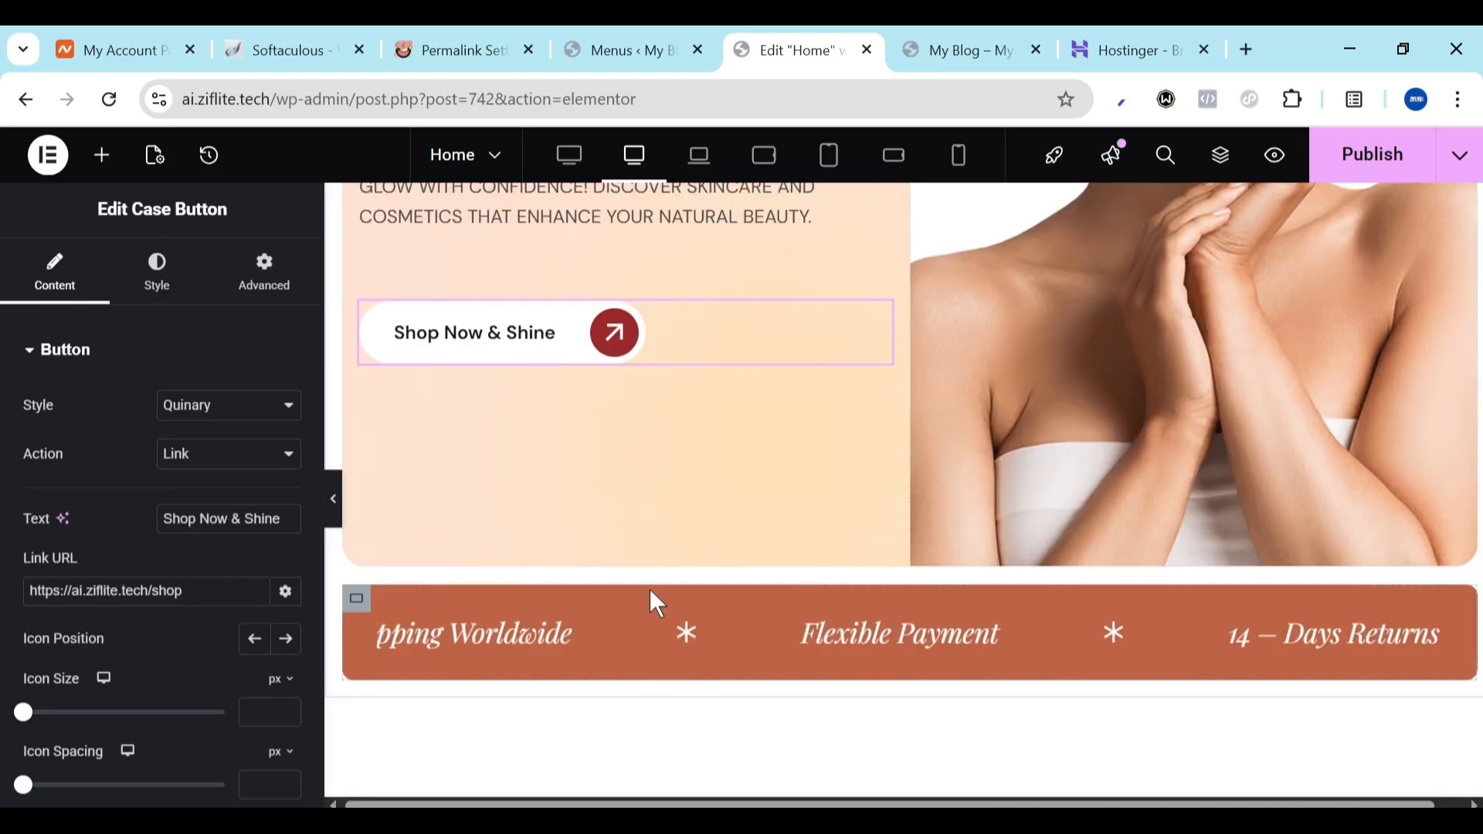
pyautogui.click(572, 633)
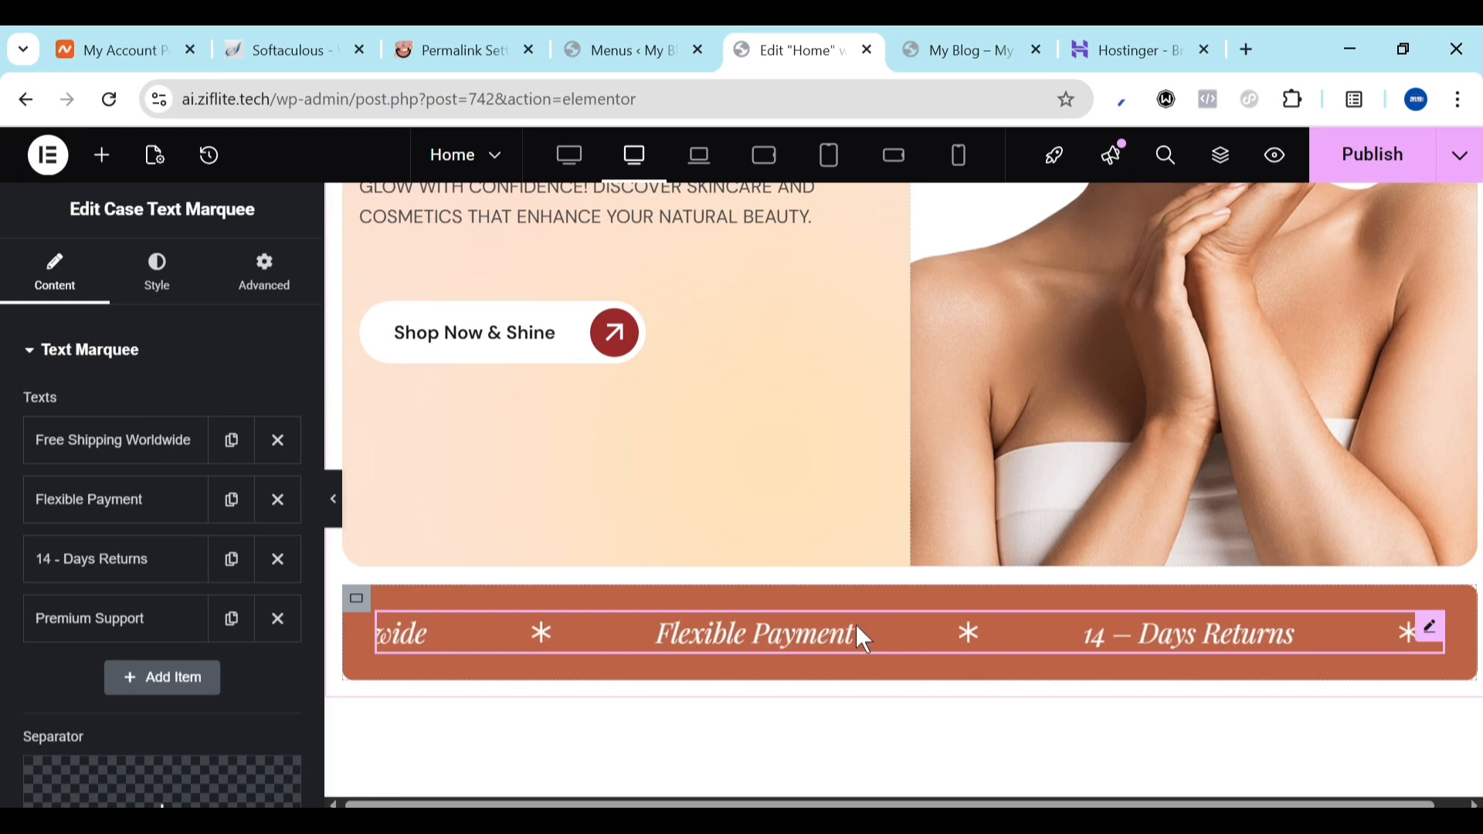
pyautogui.click(132, 454)
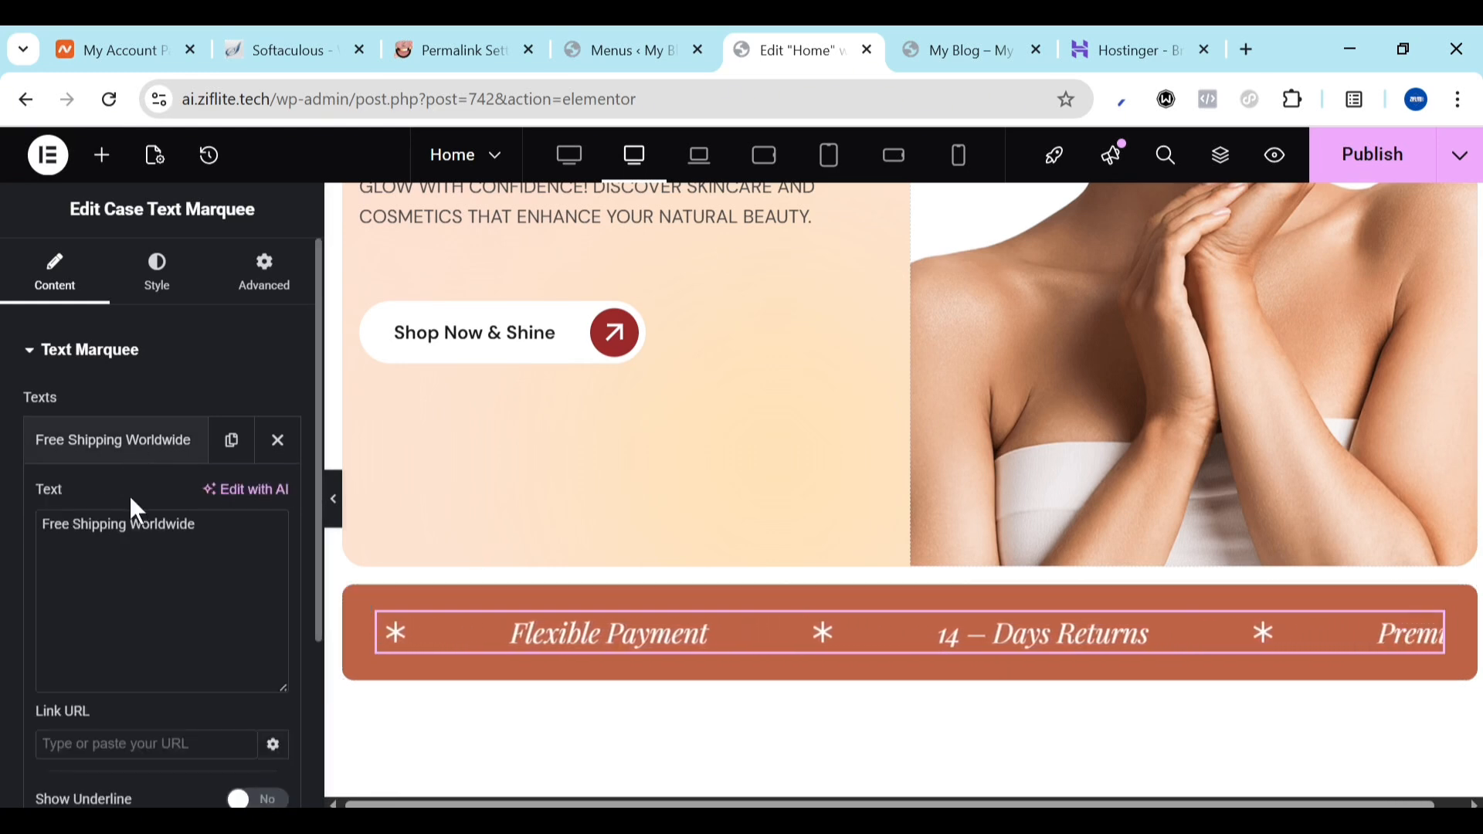
pyautogui.click(138, 456)
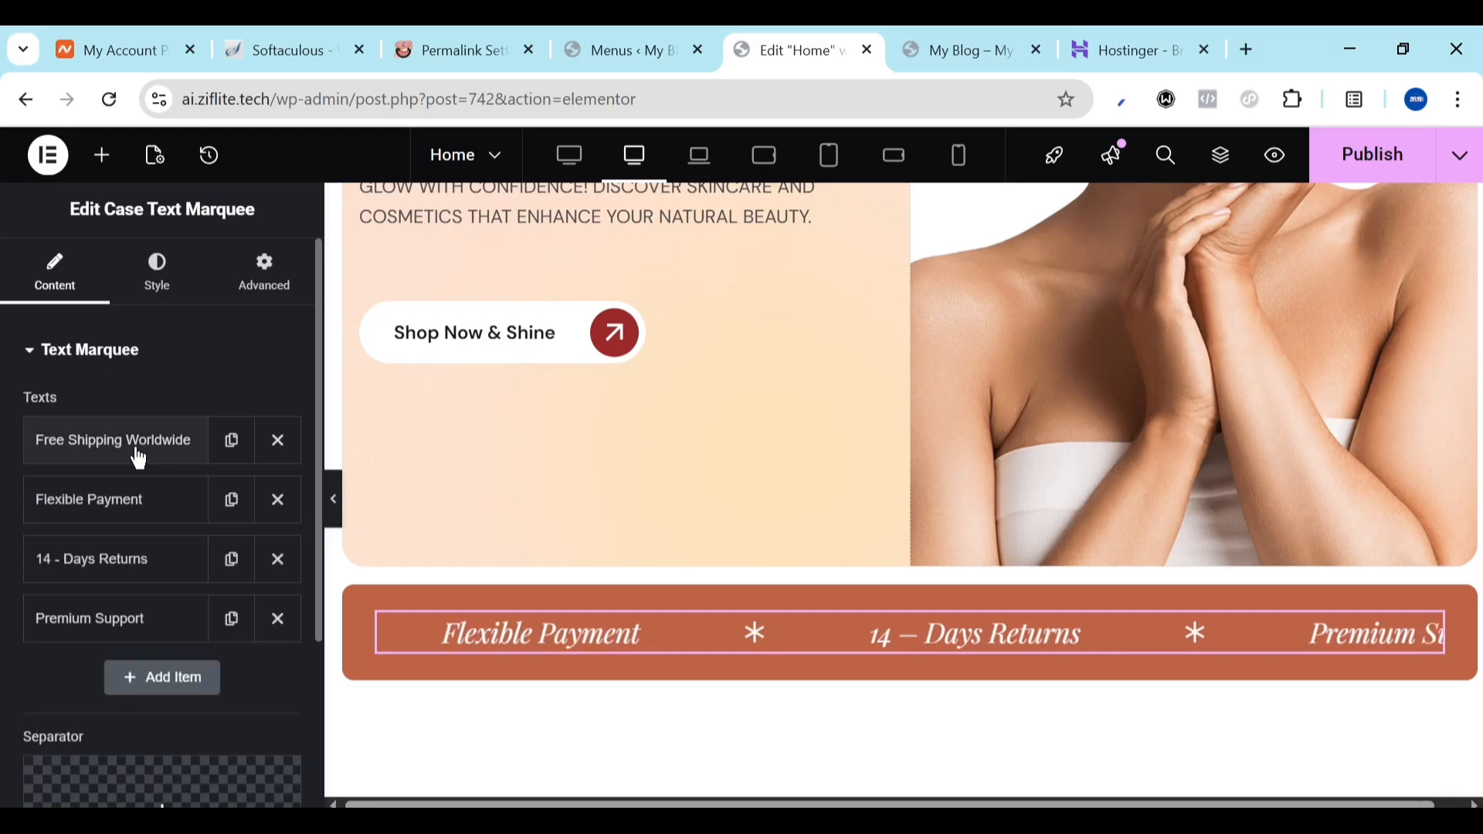
# Inspect the "Beauty That Begins With Purpose" heading and the asterisk icon beside "Since 2012"
pyautogui.scroll(-4, 695, 683)
pyautogui.scroll(-4, 702, 683)
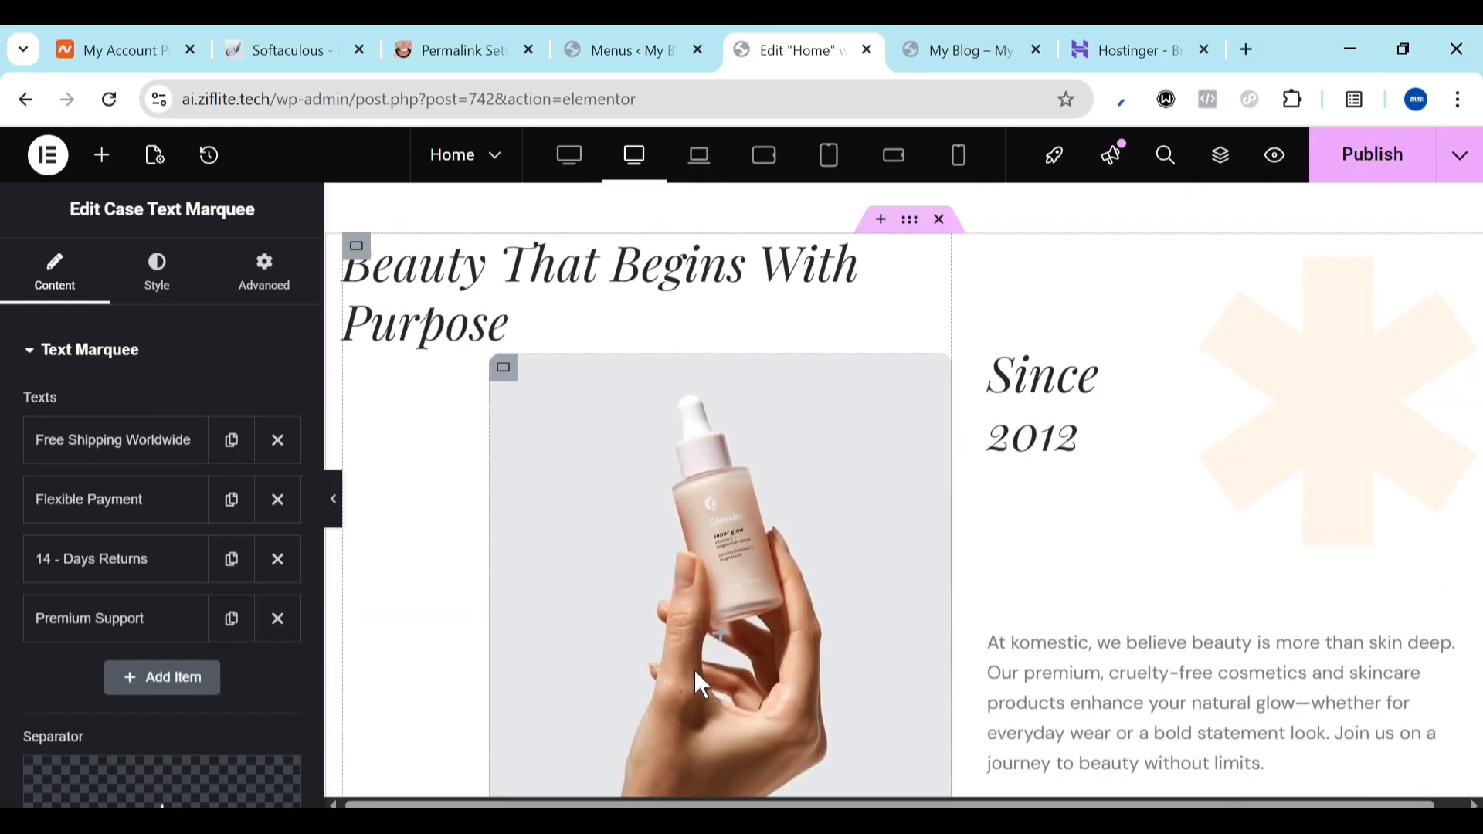
pyautogui.click(499, 312)
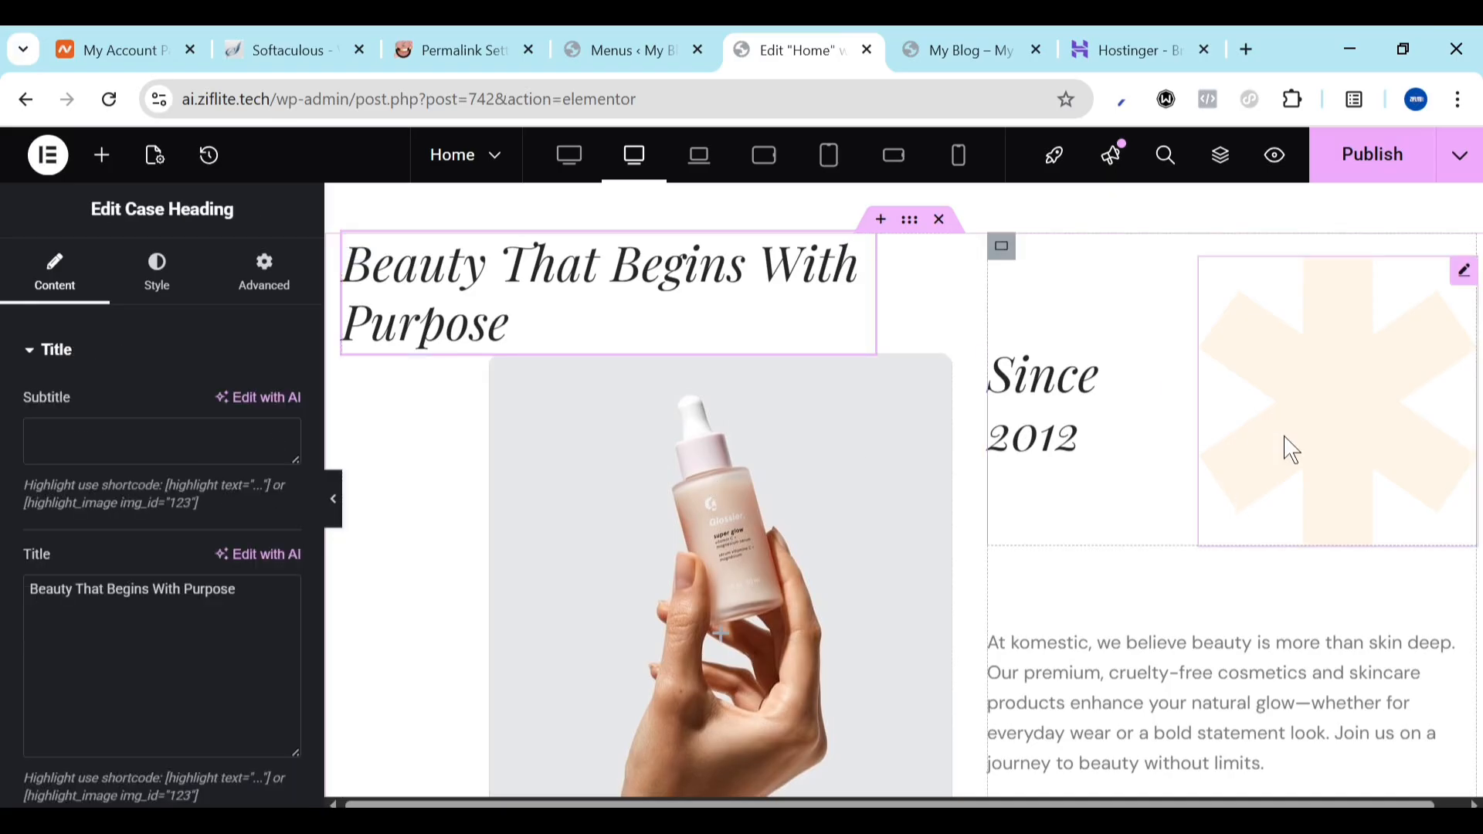
pyautogui.click(1207, 501)
# Change the layout type of the products widget under "Glow Favorites of the Month" to Grid
pyautogui.scroll(-10, 1040, 692)
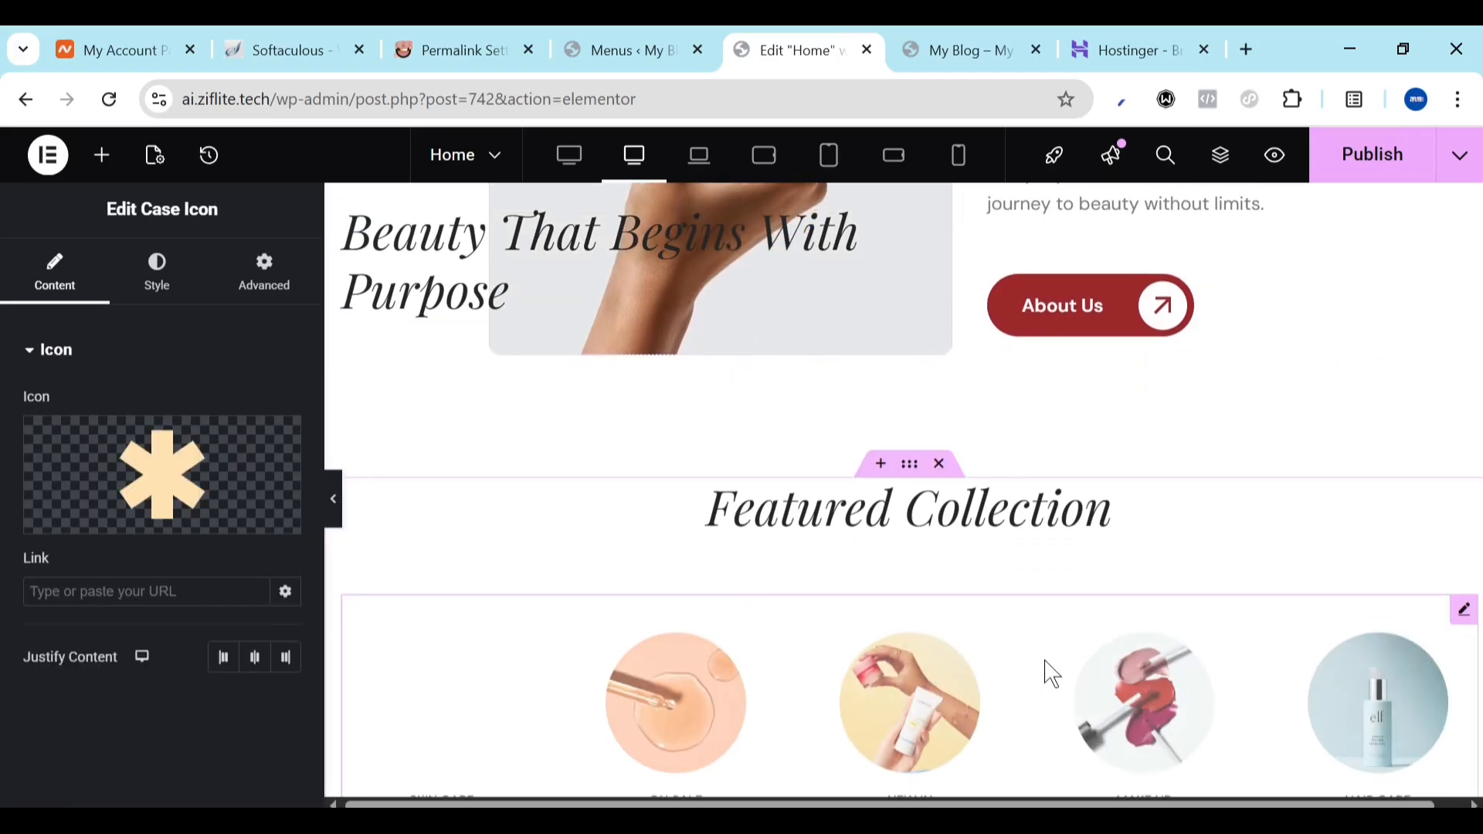
pyautogui.scroll(-10, 1052, 673)
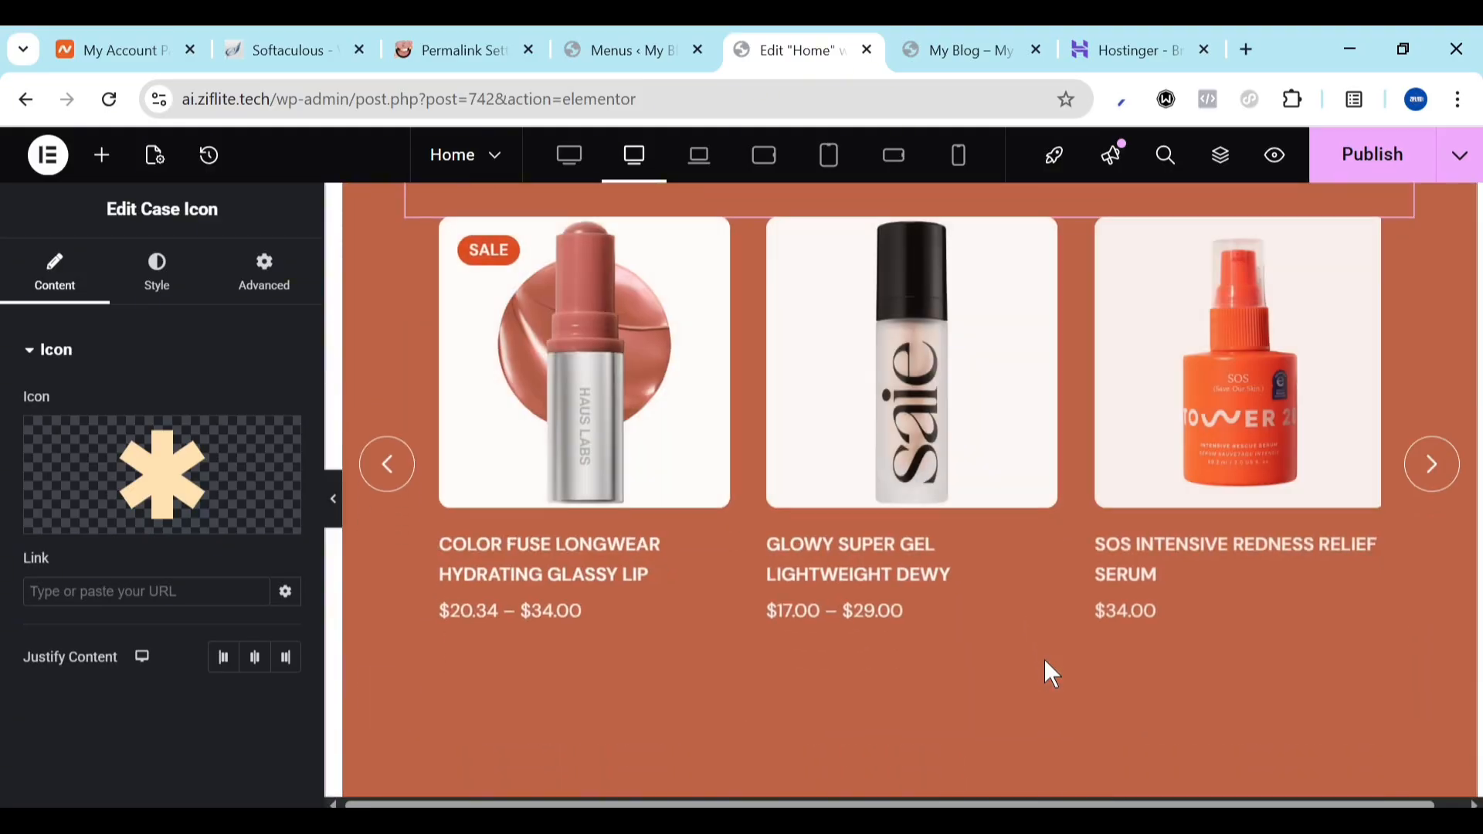
pyautogui.scroll(2, 1044, 658)
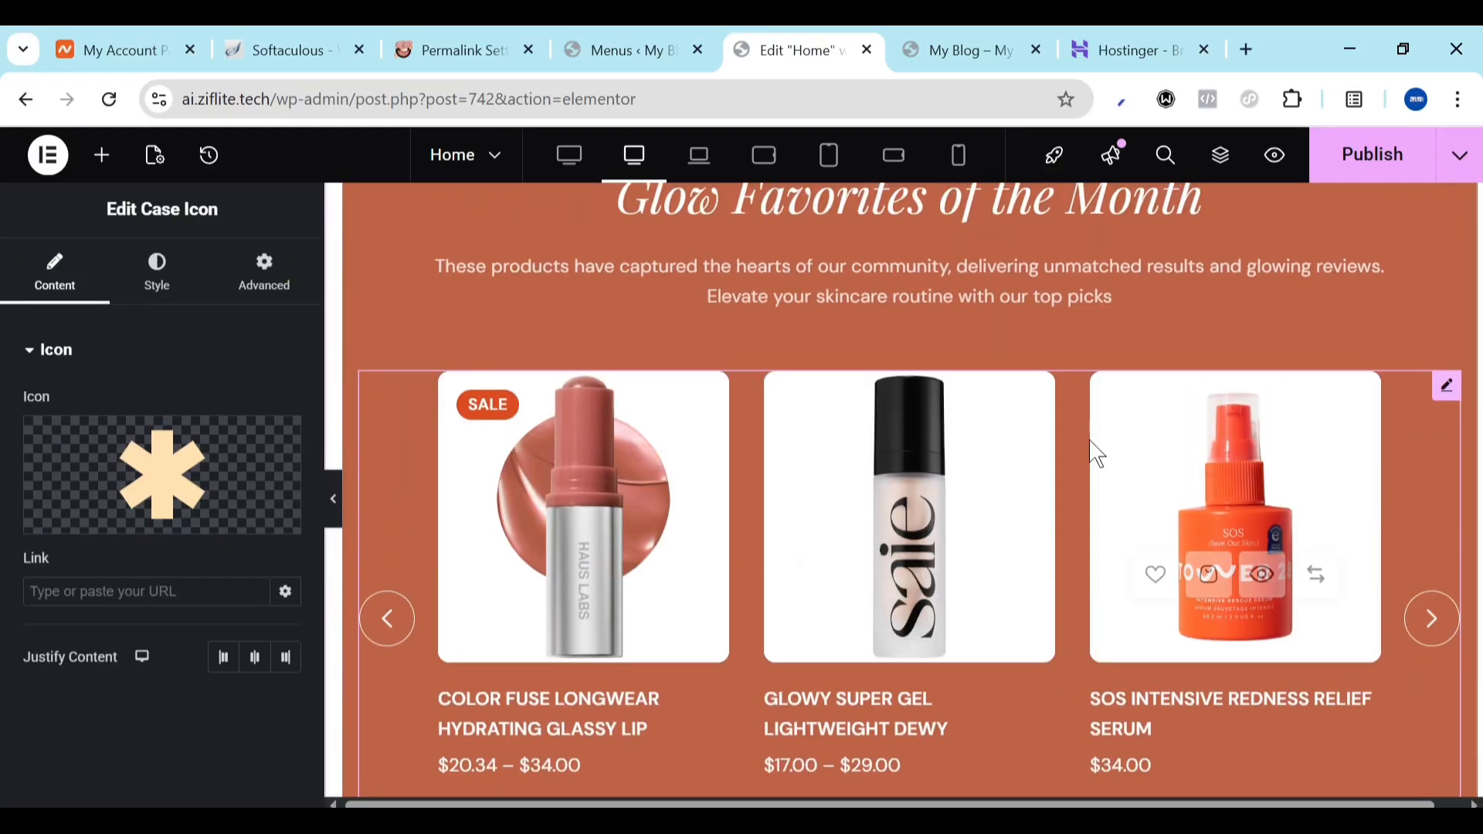
pyautogui.click(1070, 468)
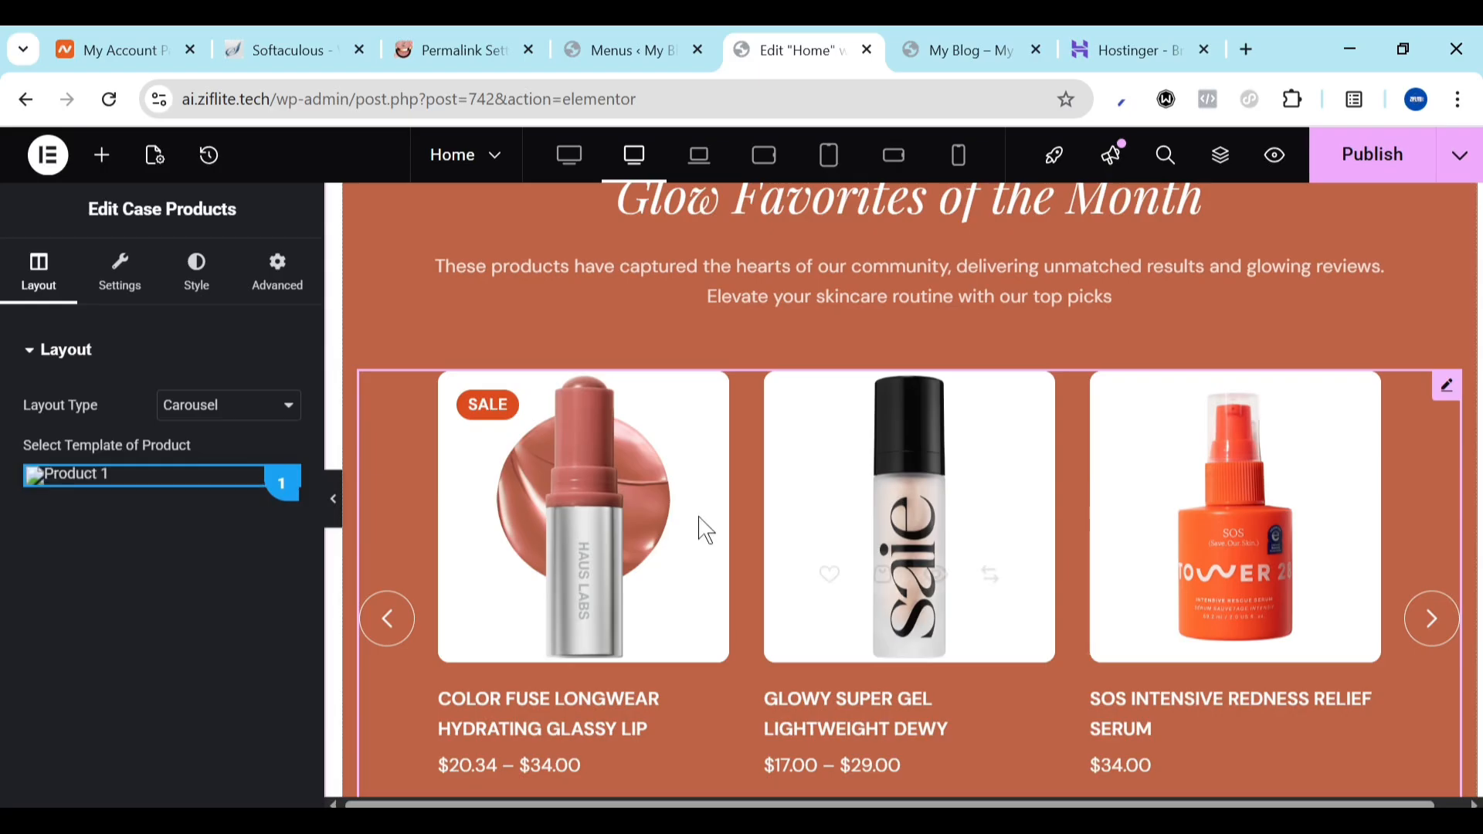
pyautogui.click(231, 405)
pyautogui.click(221, 433)
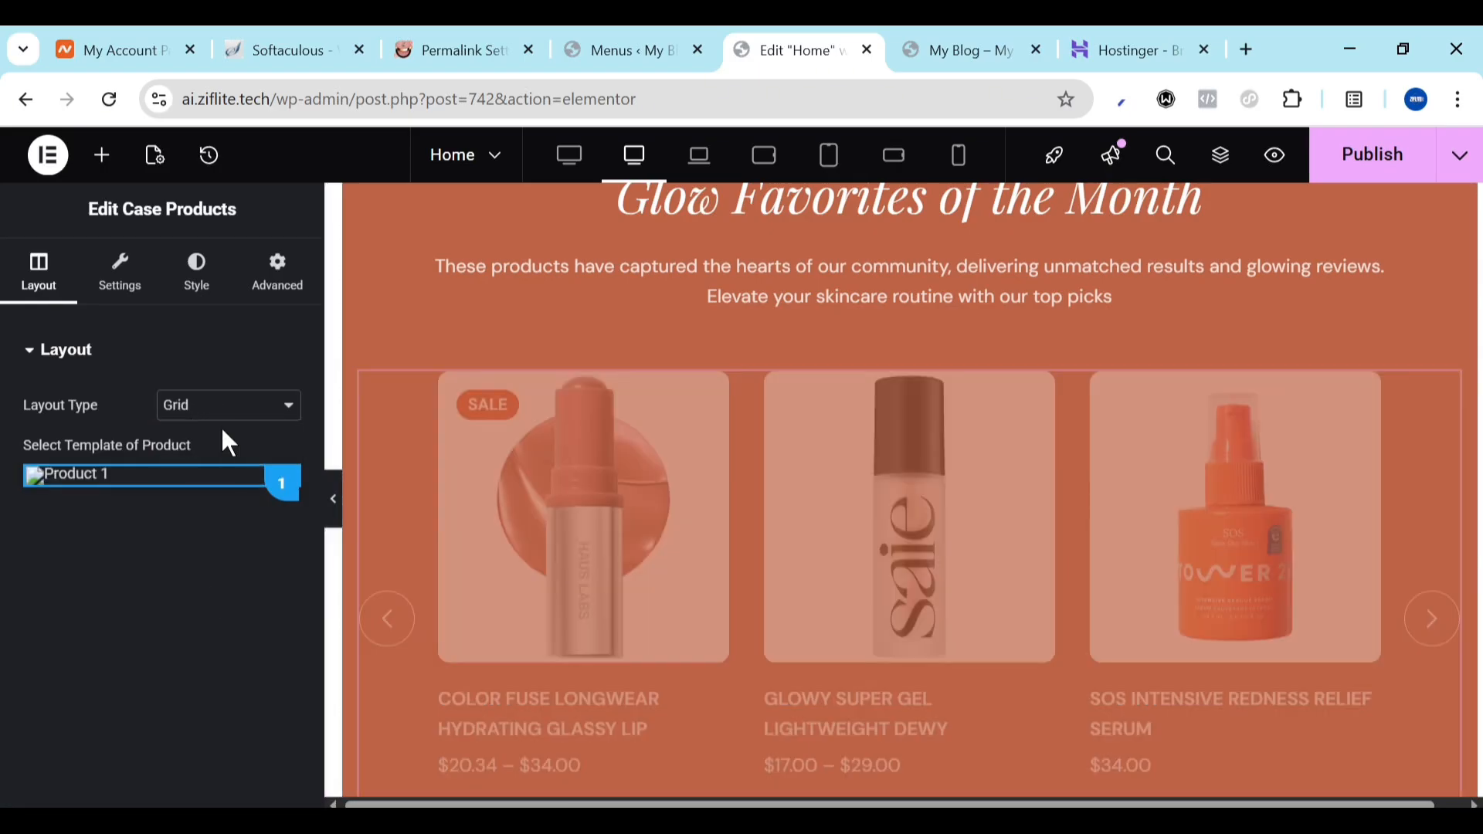
# Review the product grid in the "Glow Favorites of the Month" section from its first row to its last
pyautogui.scroll(-8, 619, 575)
pyautogui.scroll(-5, 624, 576)
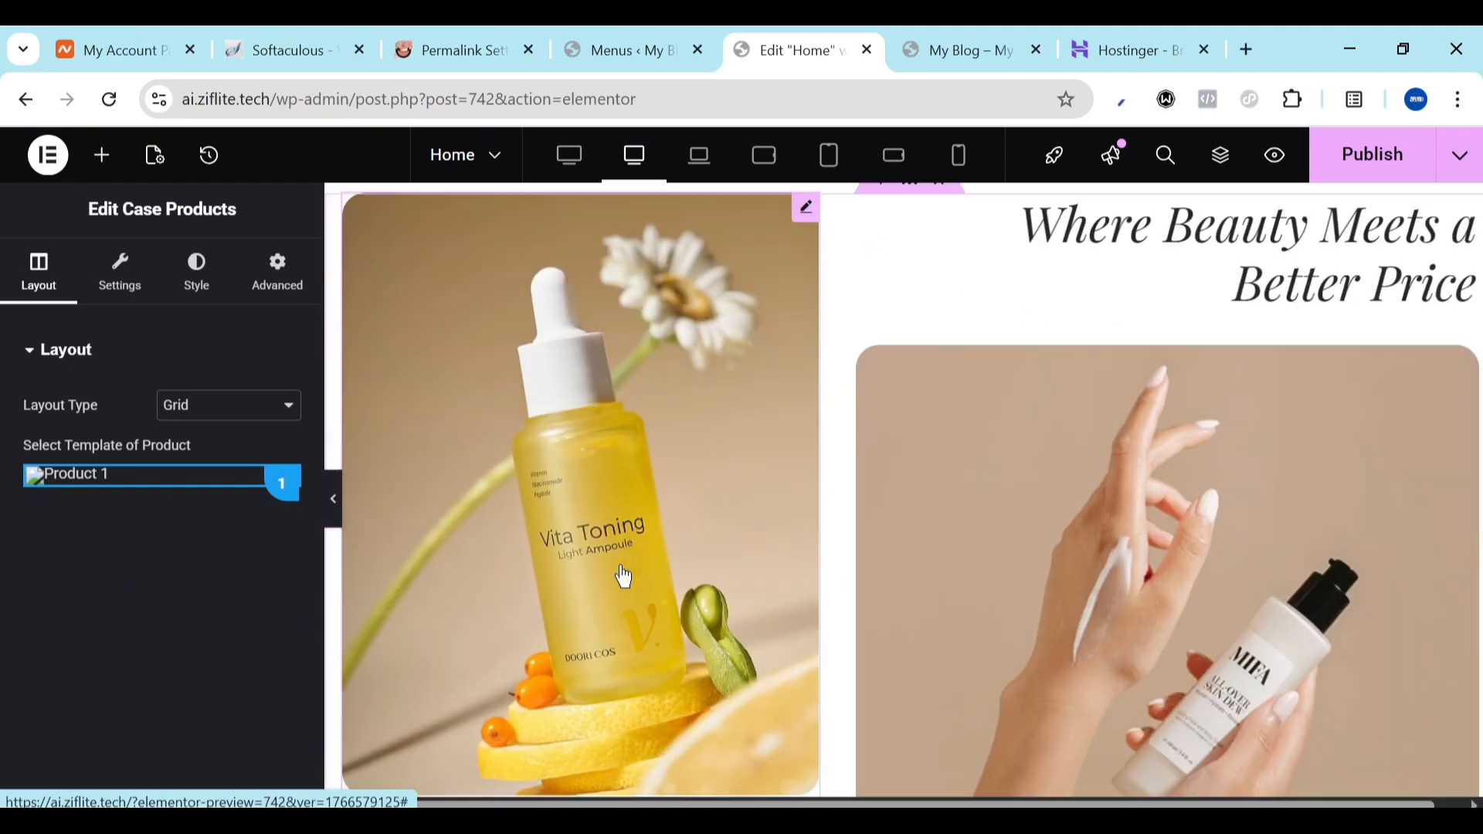
pyautogui.scroll(10, 1033, 499)
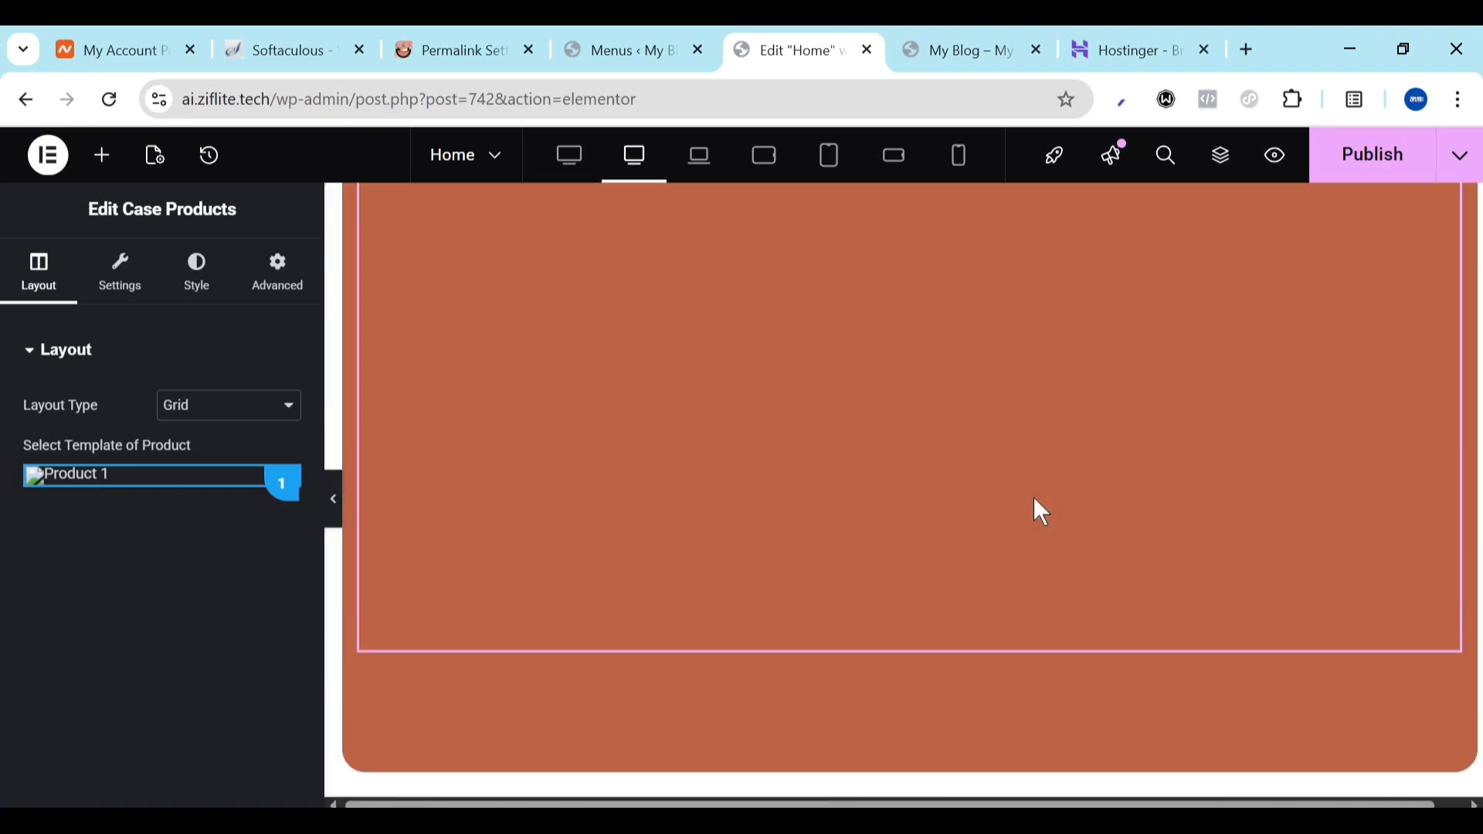
pyautogui.scroll(-8, 1041, 510)
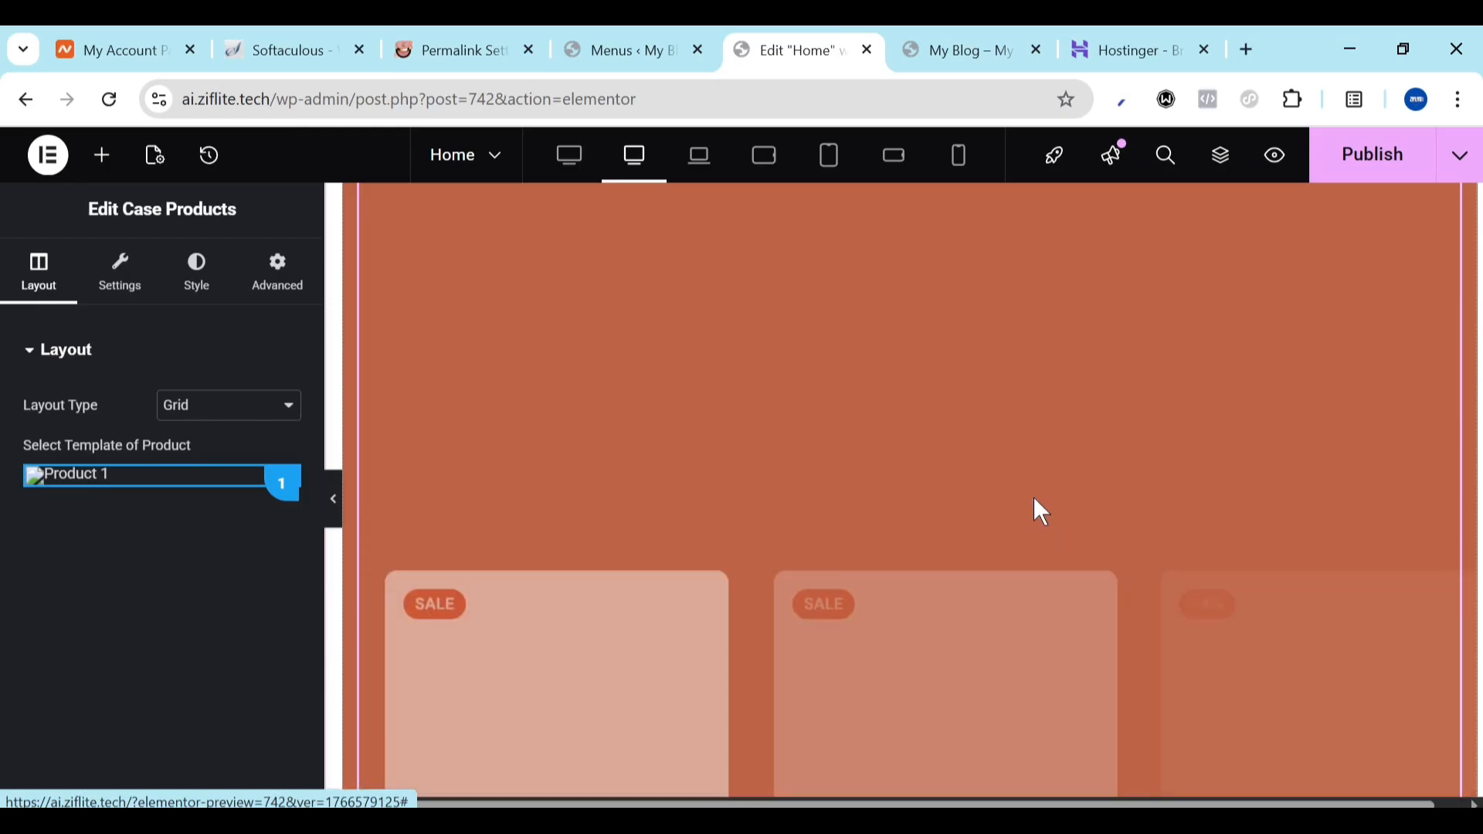
pyautogui.scroll(-3, 1034, 499)
pyautogui.scroll(3, 1033, 499)
pyautogui.scroll(3, 1037, 510)
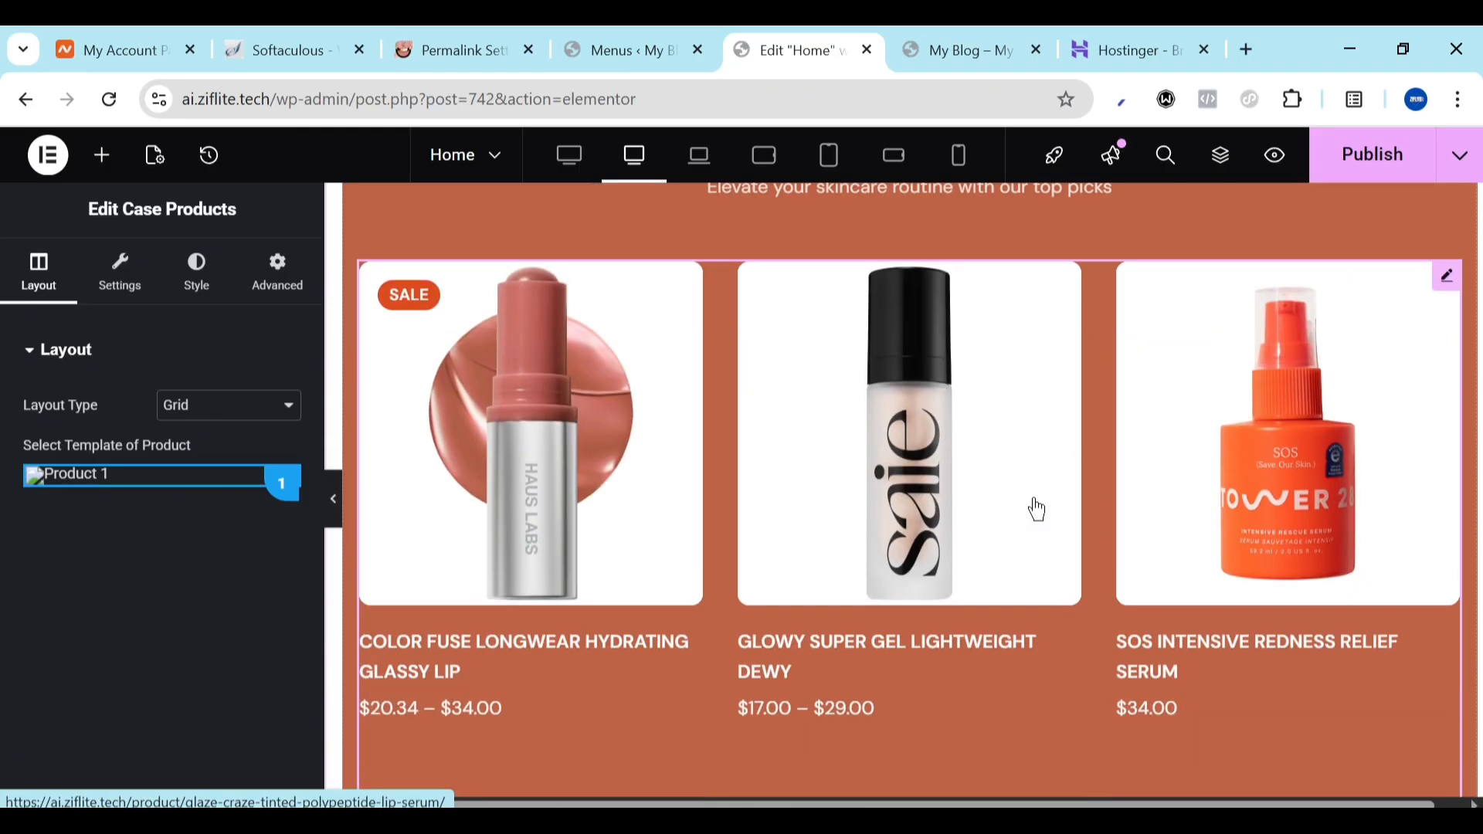
pyautogui.scroll(-7, 1035, 510)
pyautogui.scroll(6, 899, 569)
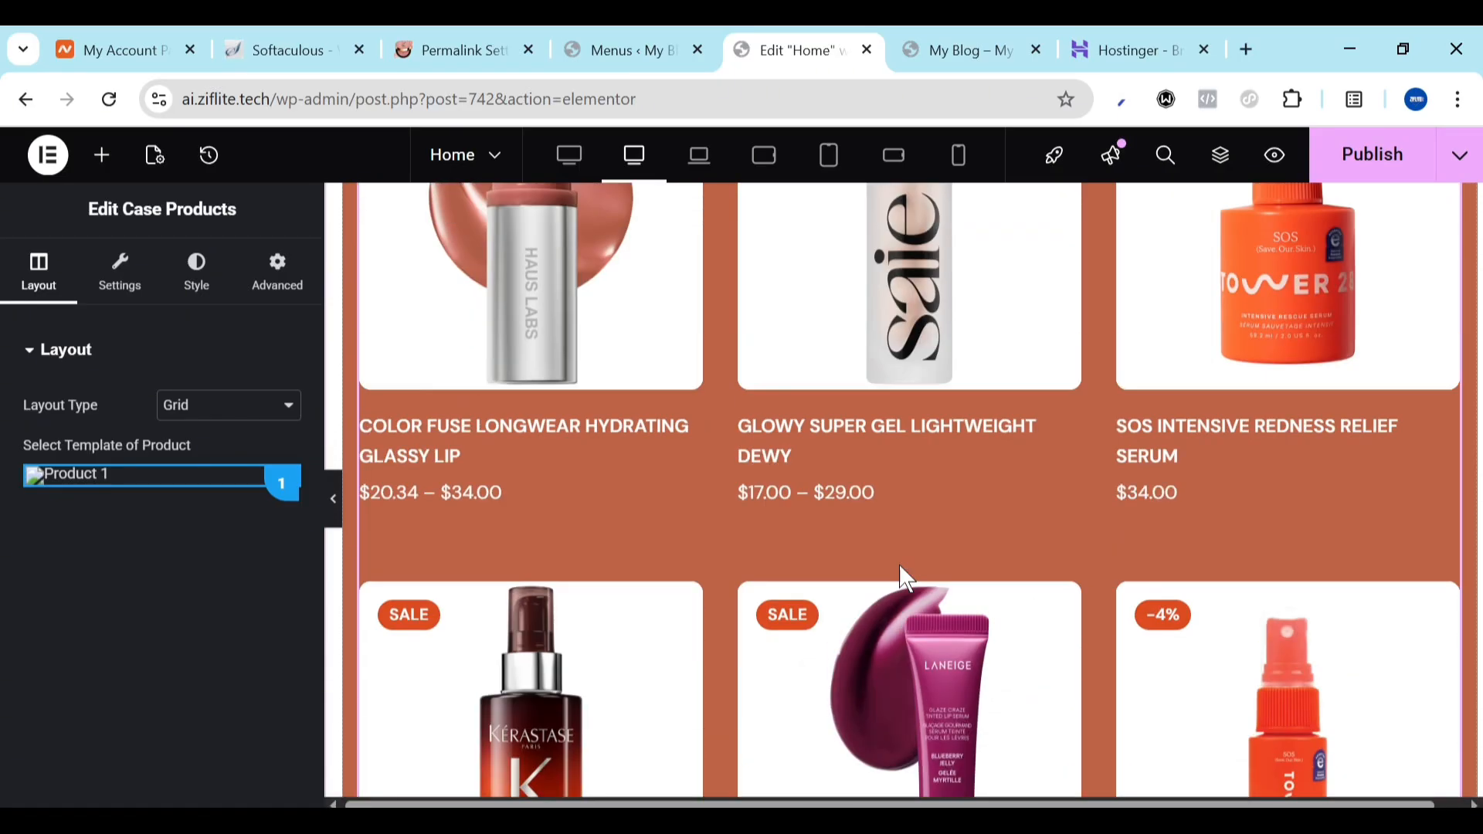
pyautogui.scroll(-3, 936, 517)
pyautogui.scroll(-5, 936, 516)
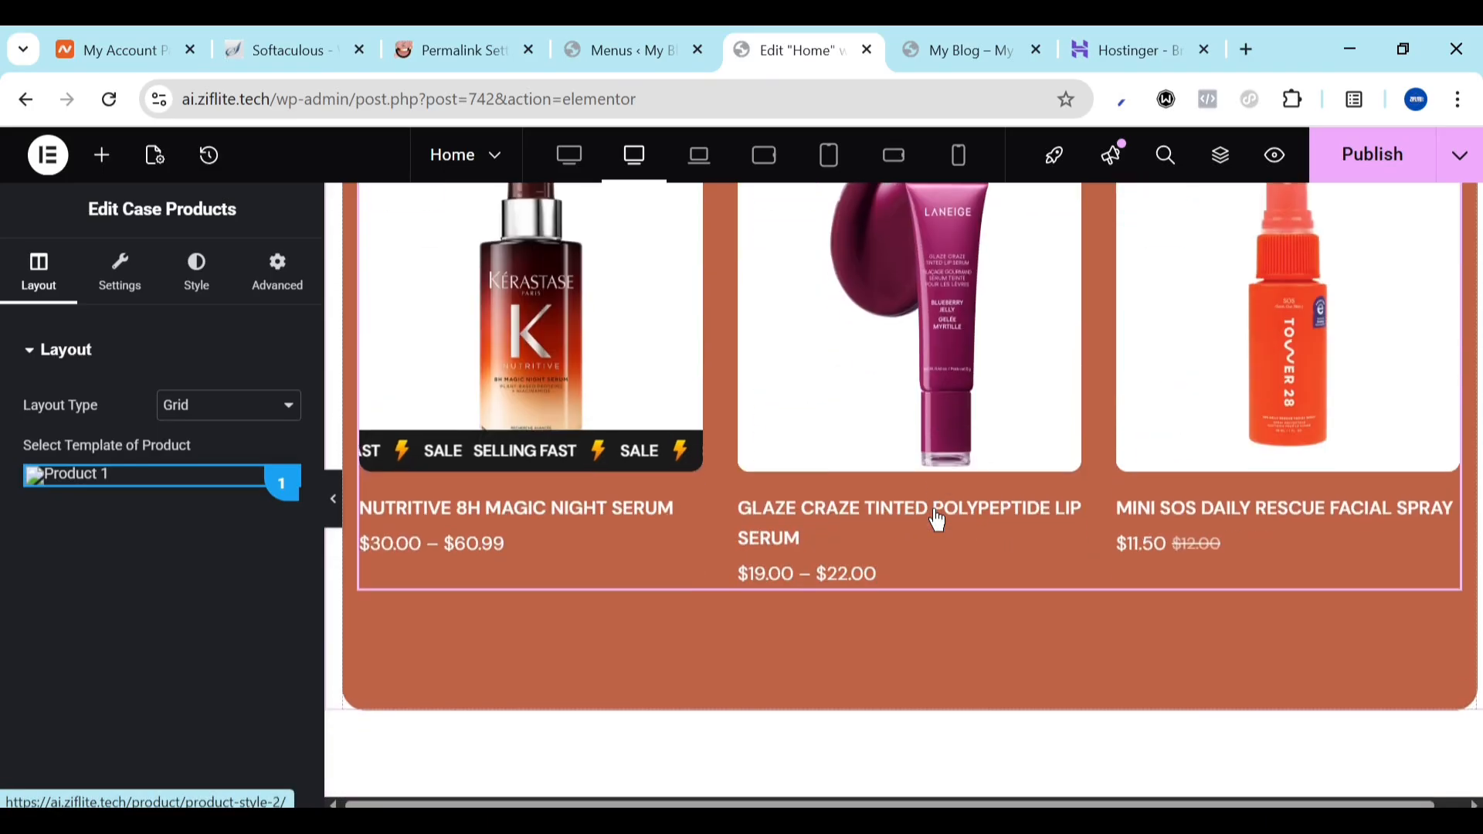
pyautogui.scroll(7, 936, 517)
pyautogui.scroll(4, 1014, 445)
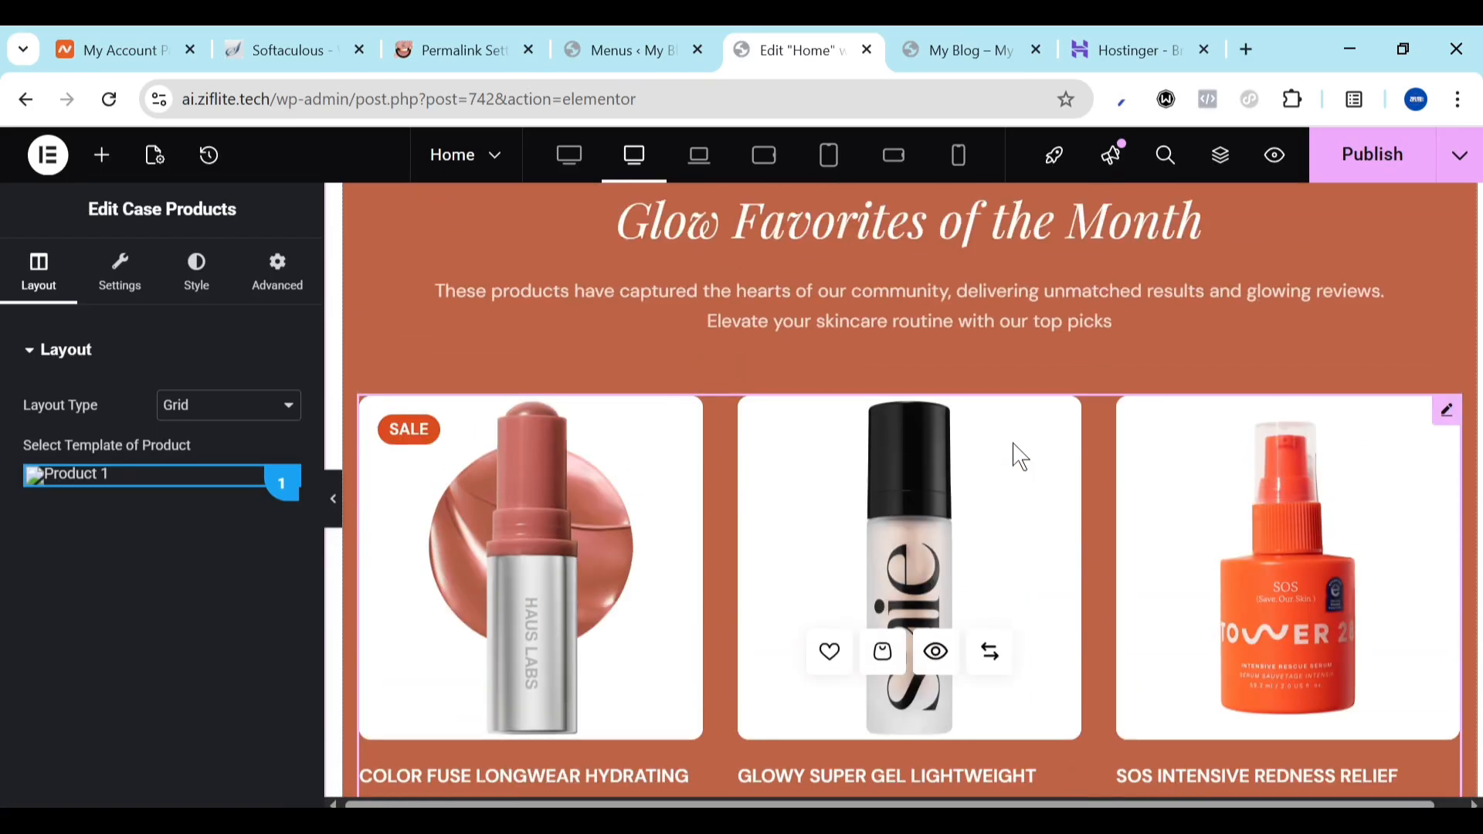
# Examine the products widget's source, display and general style settings
pyautogui.click(152, 293)
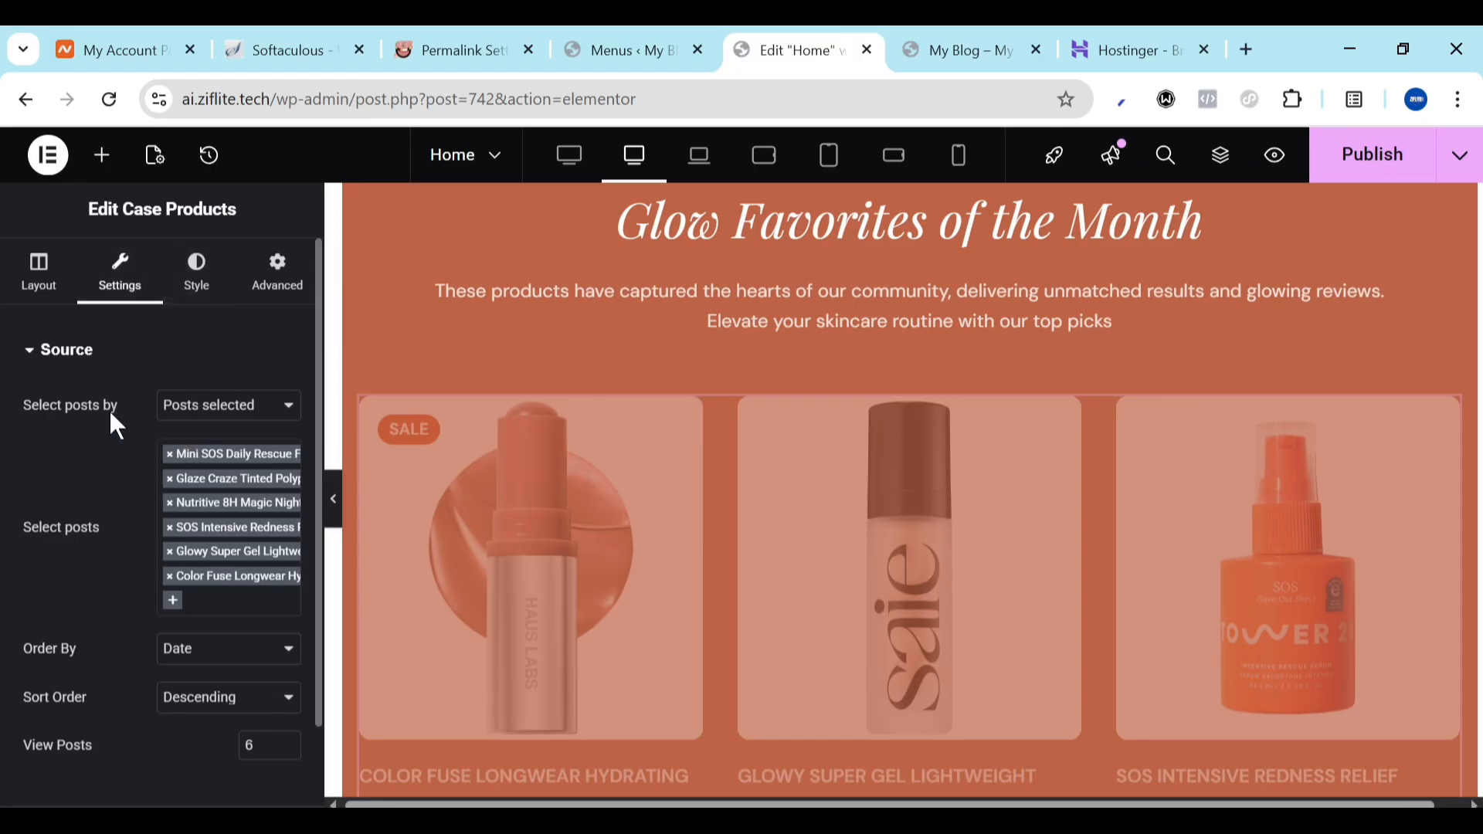
pyautogui.click(243, 418)
pyautogui.click(241, 417)
pyautogui.click(33, 357)
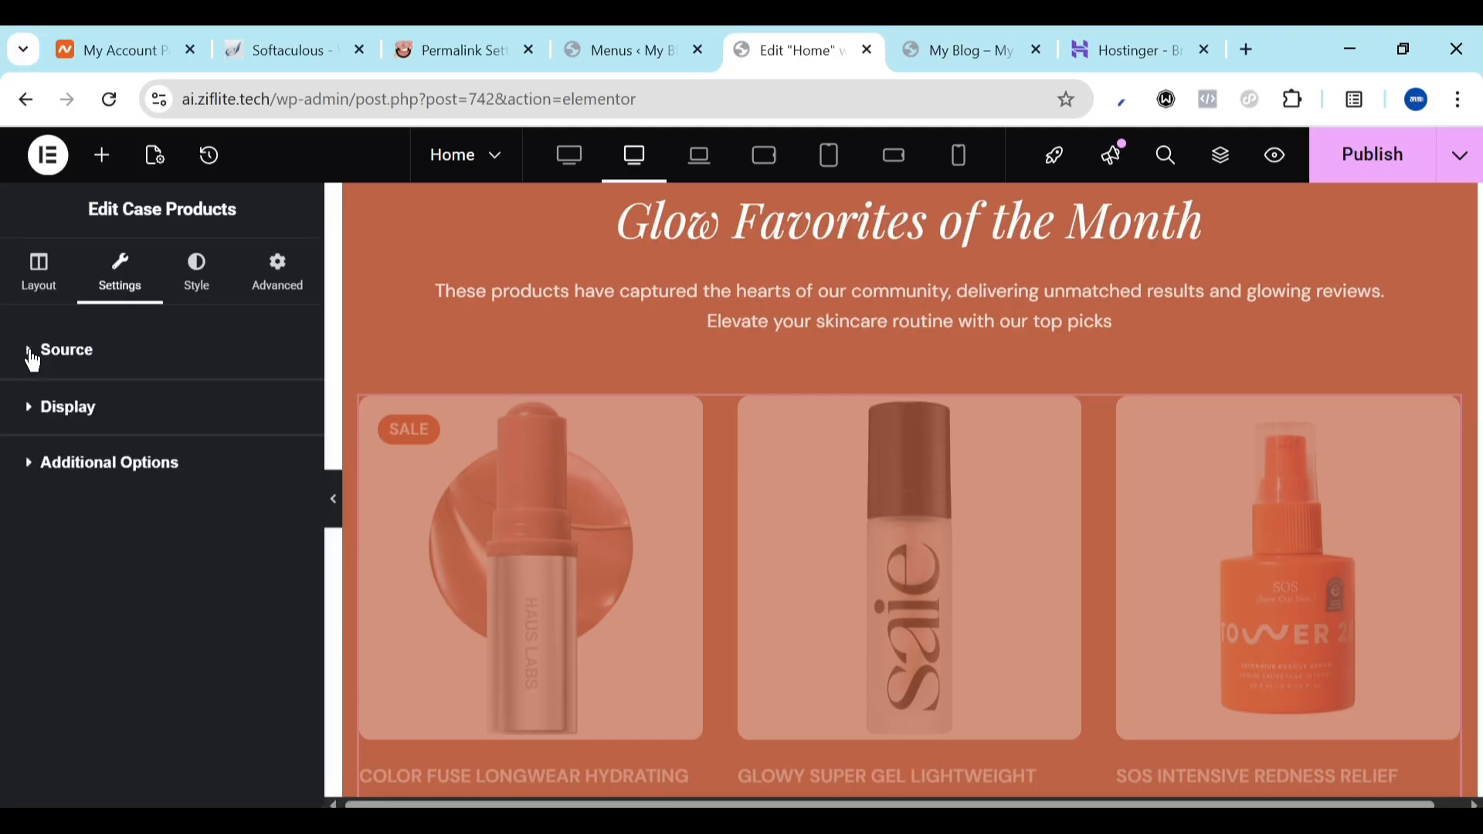
pyautogui.click(32, 357)
pyautogui.click(33, 356)
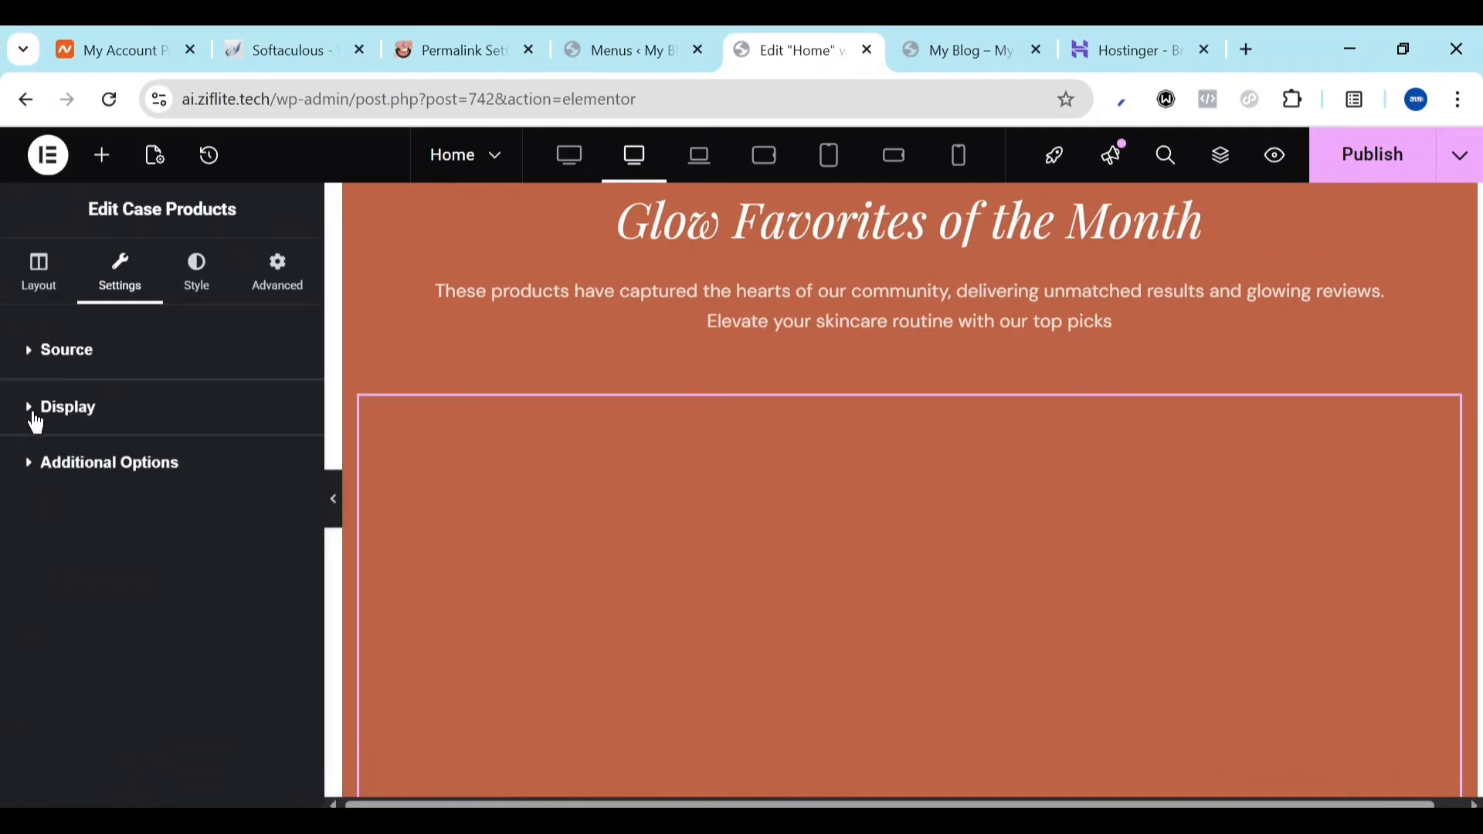
pyautogui.click(35, 417)
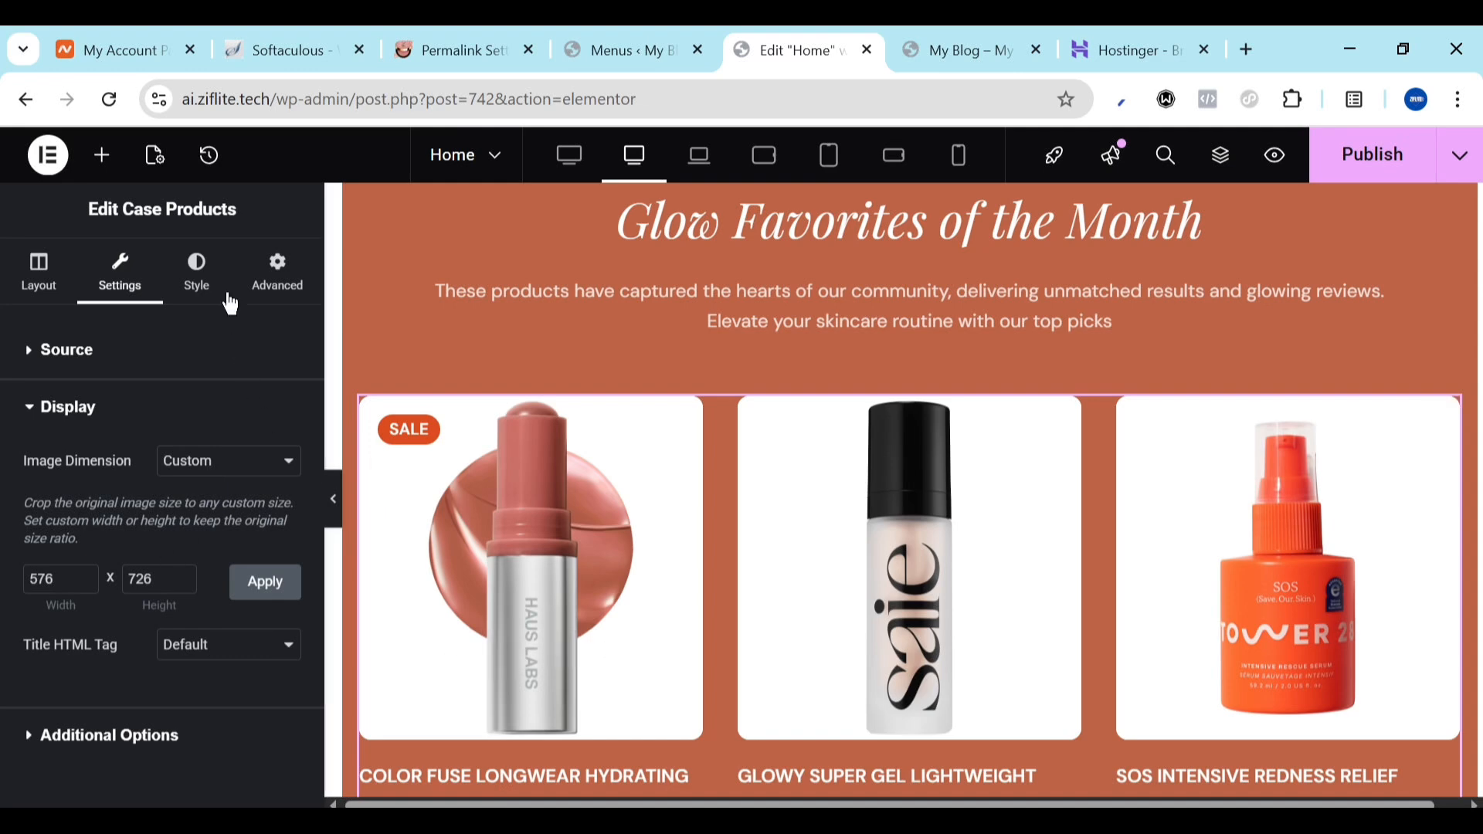
pyautogui.click(197, 271)
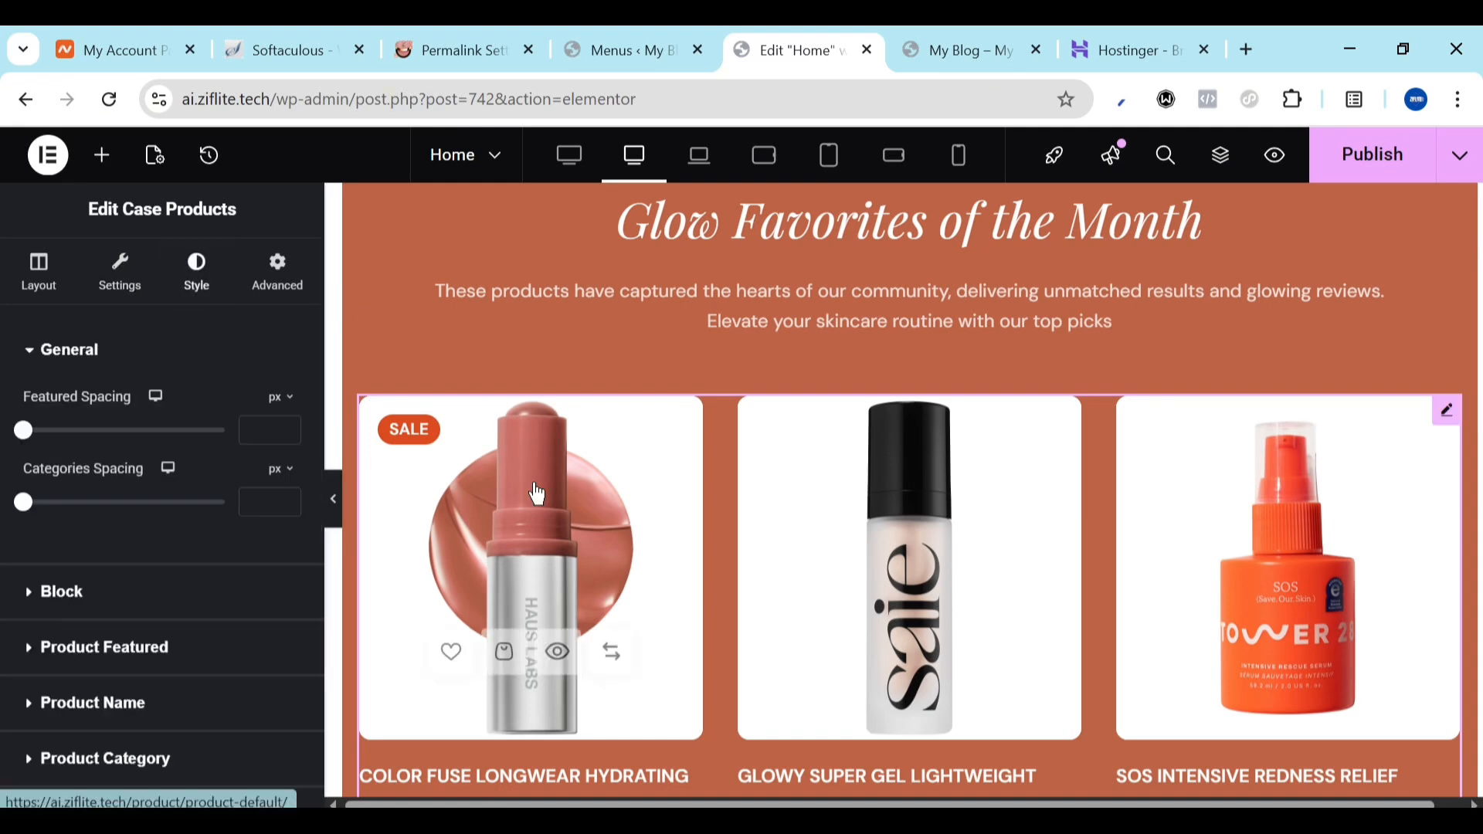
# Look through the remaining homepage sections, from the product grid to Shop by Gram and back to the customer reviews
pyautogui.scroll(-6, 536, 490)
pyautogui.scroll(-20, 534, 485)
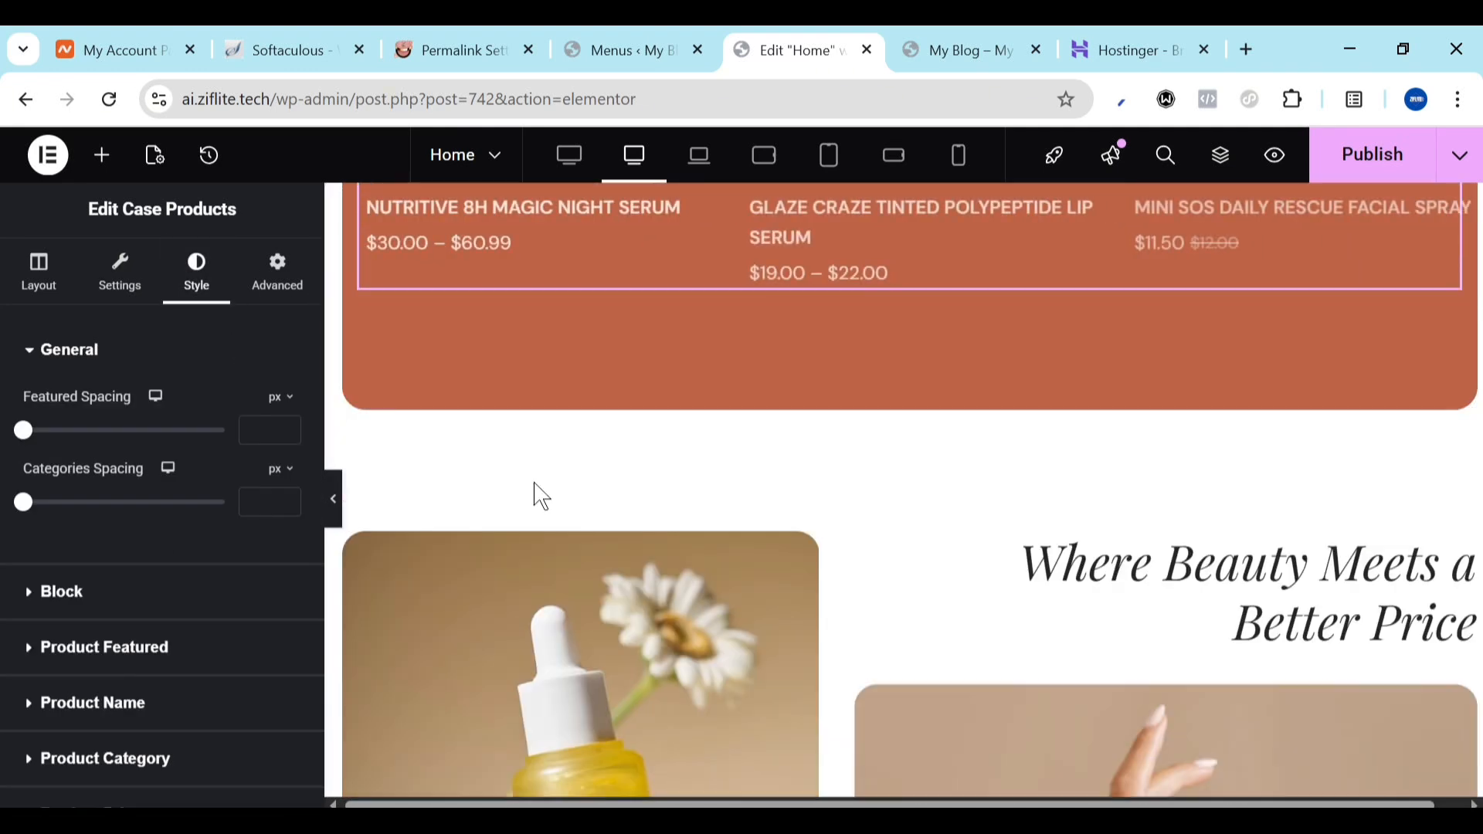
pyautogui.scroll(-1, 540, 495)
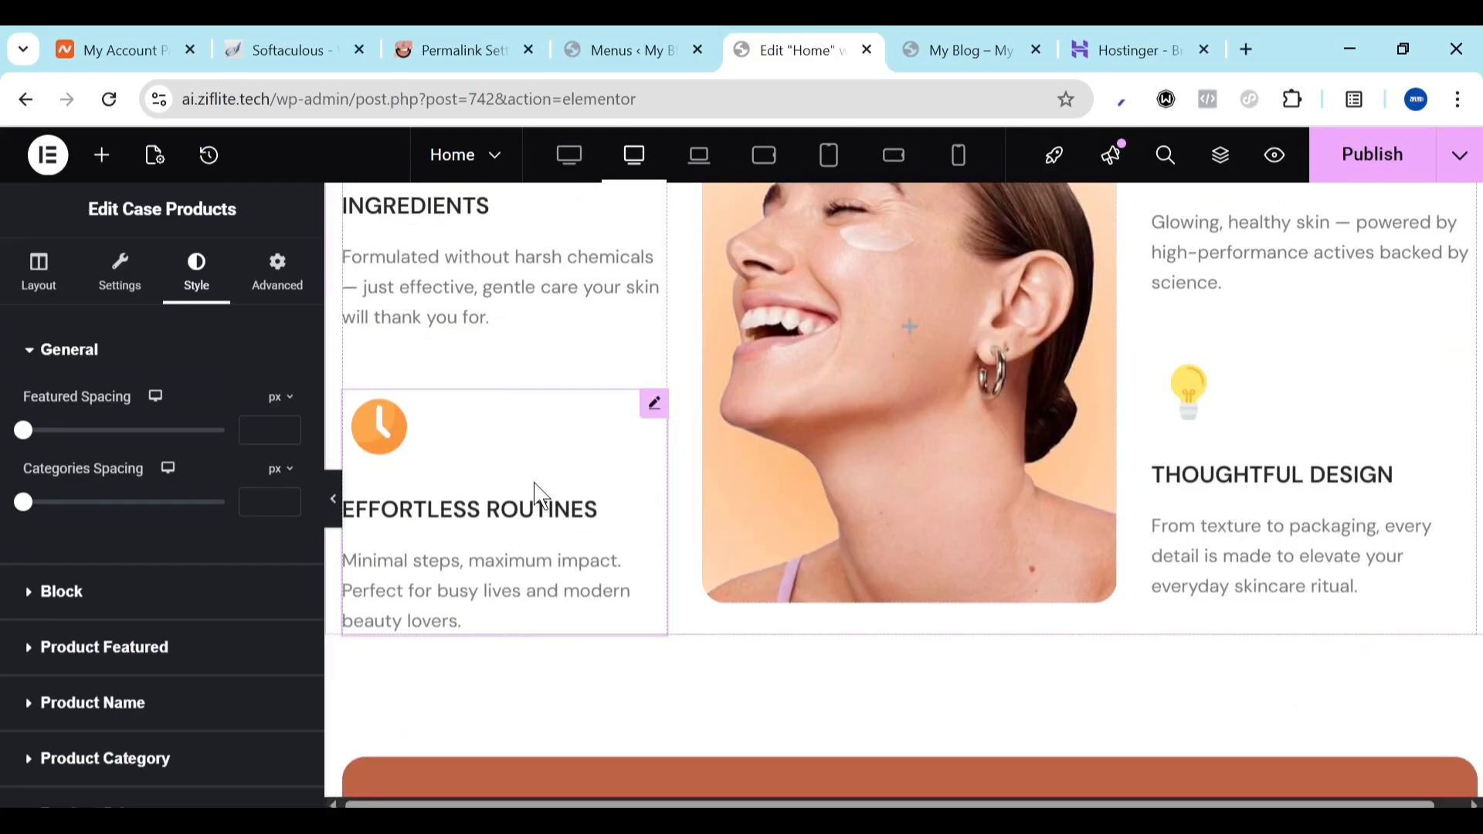
pyautogui.scroll(-15, 536, 487)
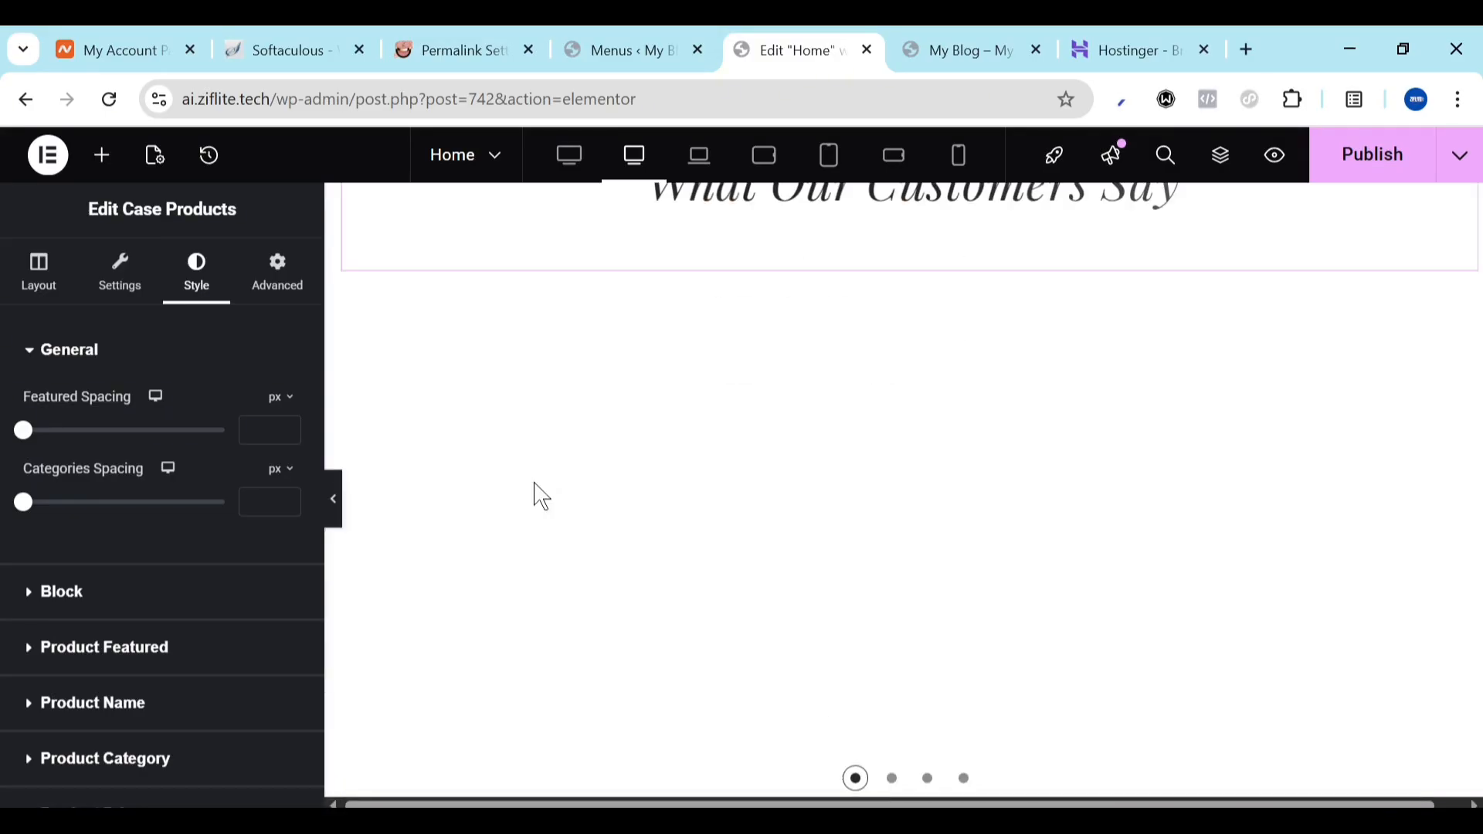
pyautogui.scroll(-12, 540, 495)
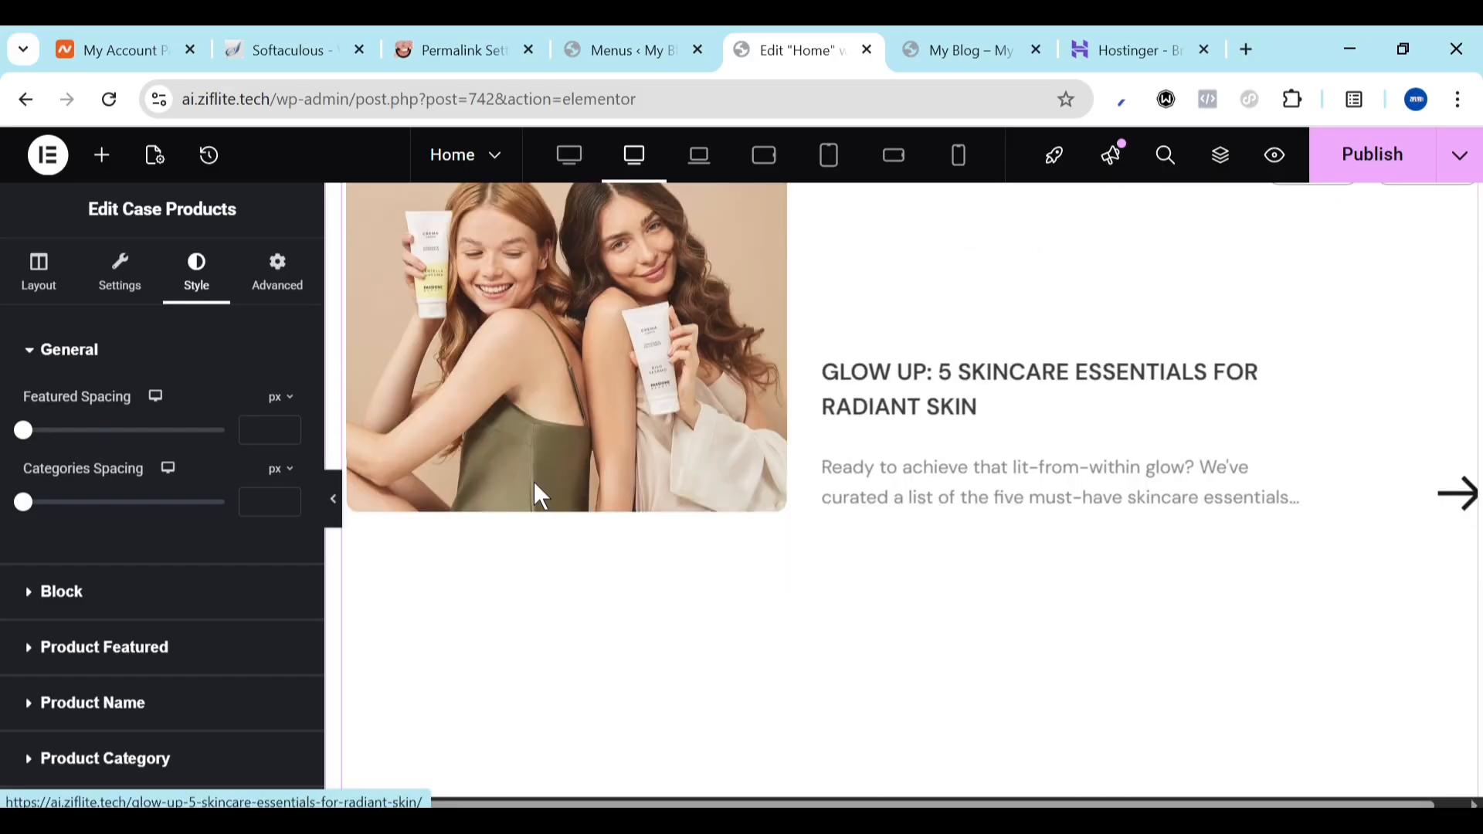
pyautogui.scroll(-6, 540, 495)
pyautogui.scroll(-4, 541, 495)
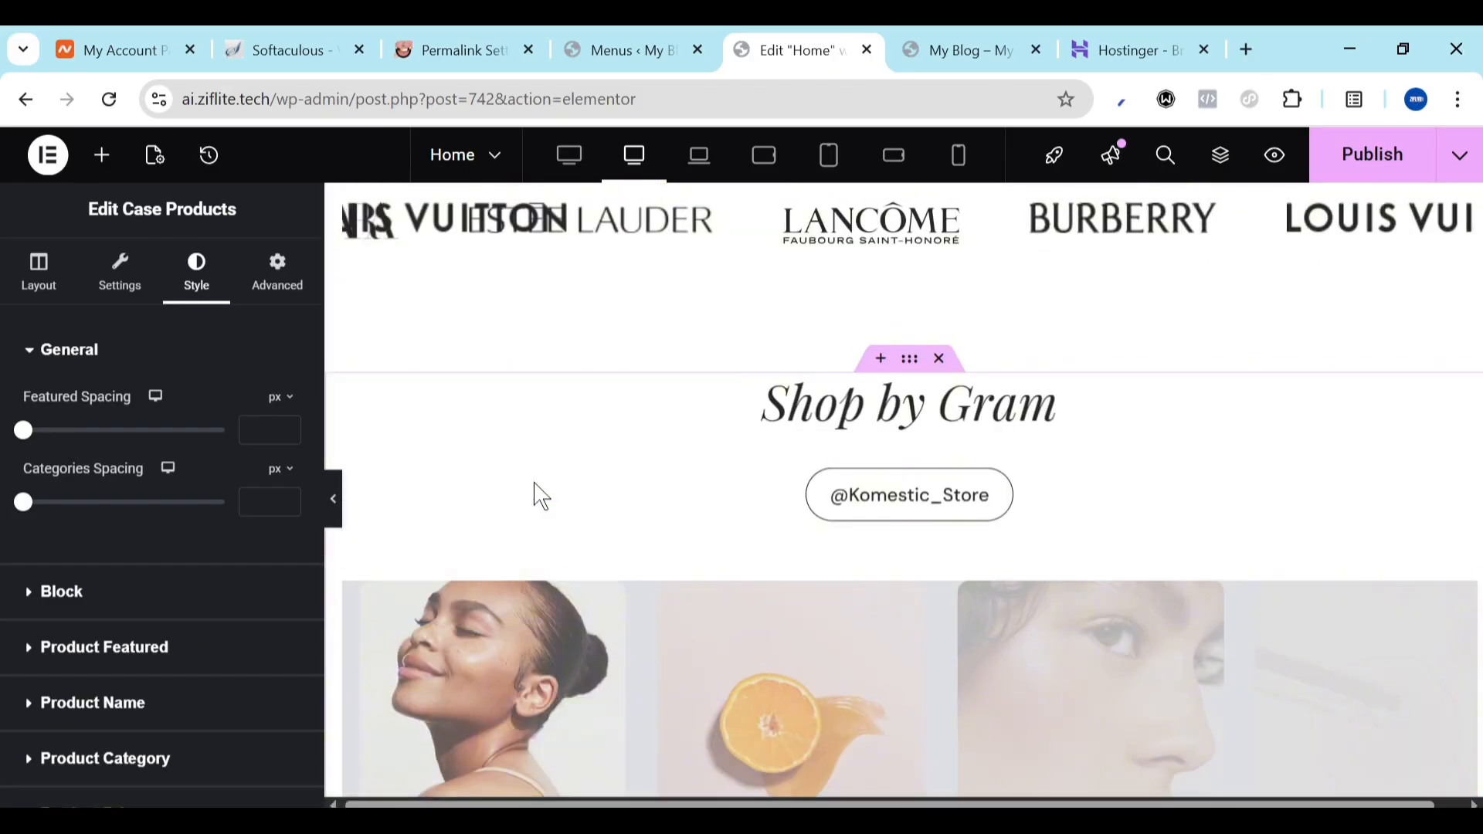
pyautogui.scroll(18, 541, 495)
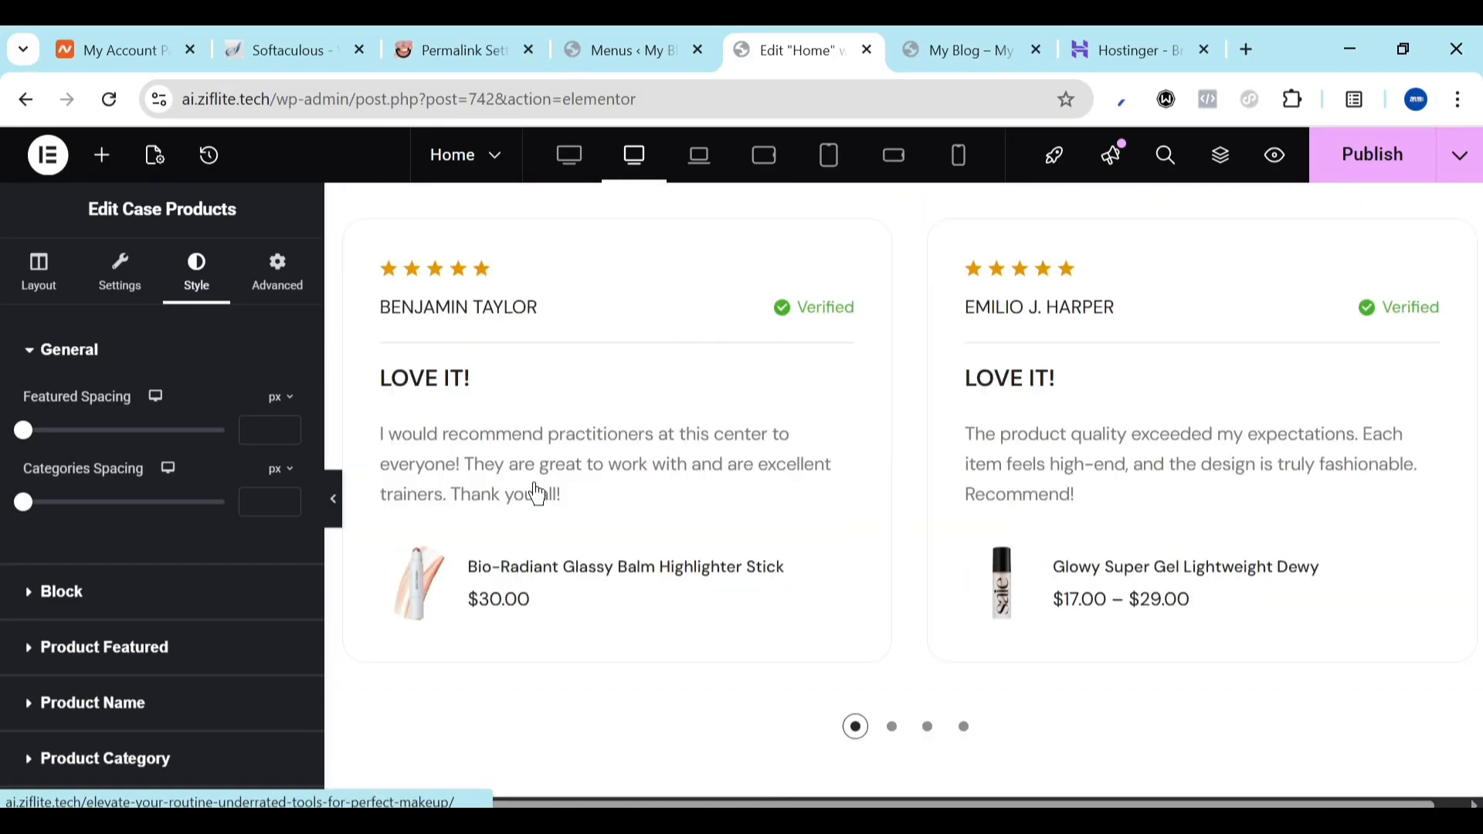
# Look over the "Our Recent Blogs" section and open the layout settings of its posts widget
pyautogui.scroll(-6, 538, 495)
pyautogui.scroll(3, 886, 437)
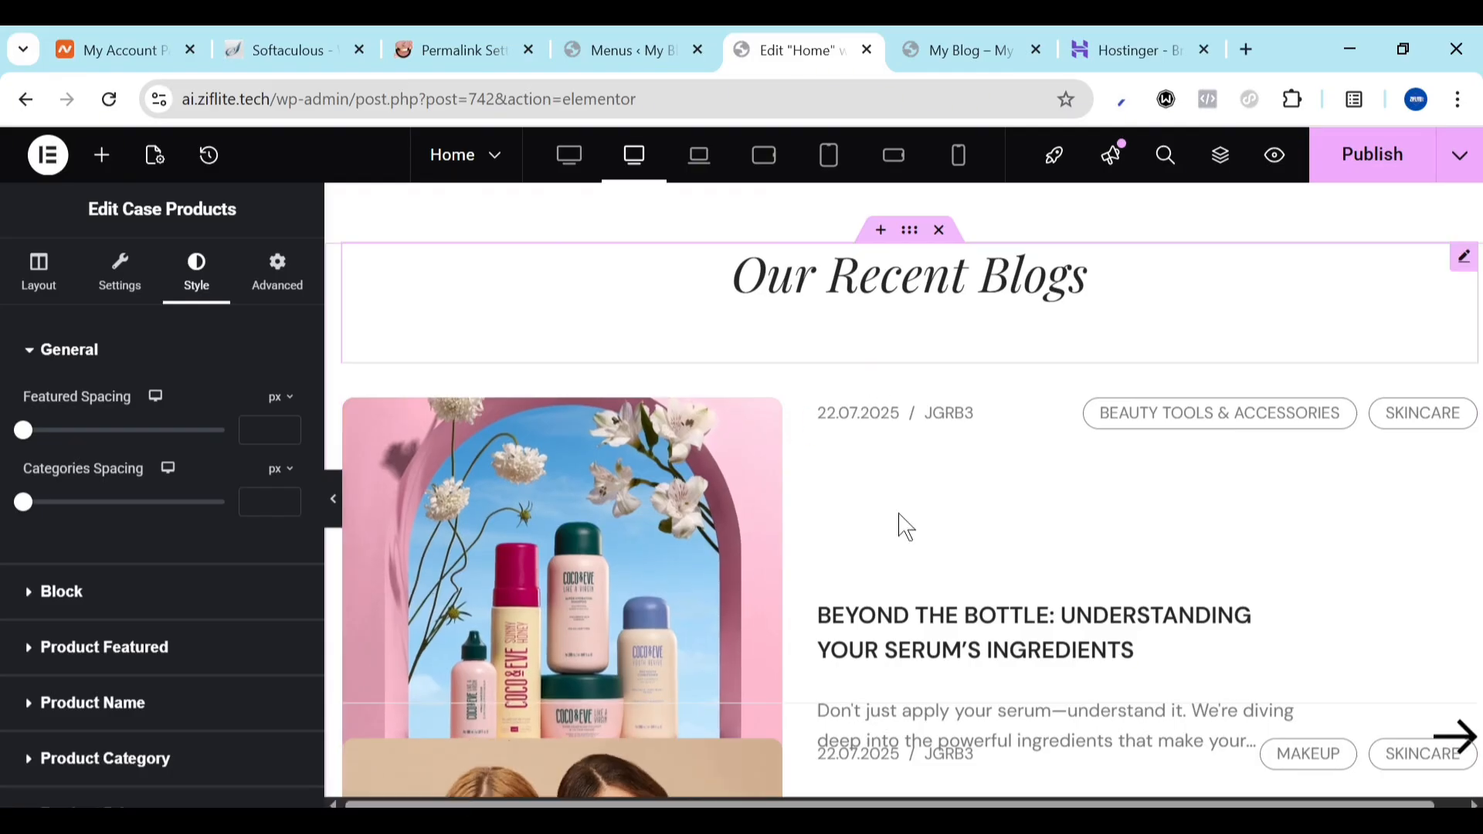
pyautogui.scroll(-5, 900, 525)
pyautogui.click(890, 595)
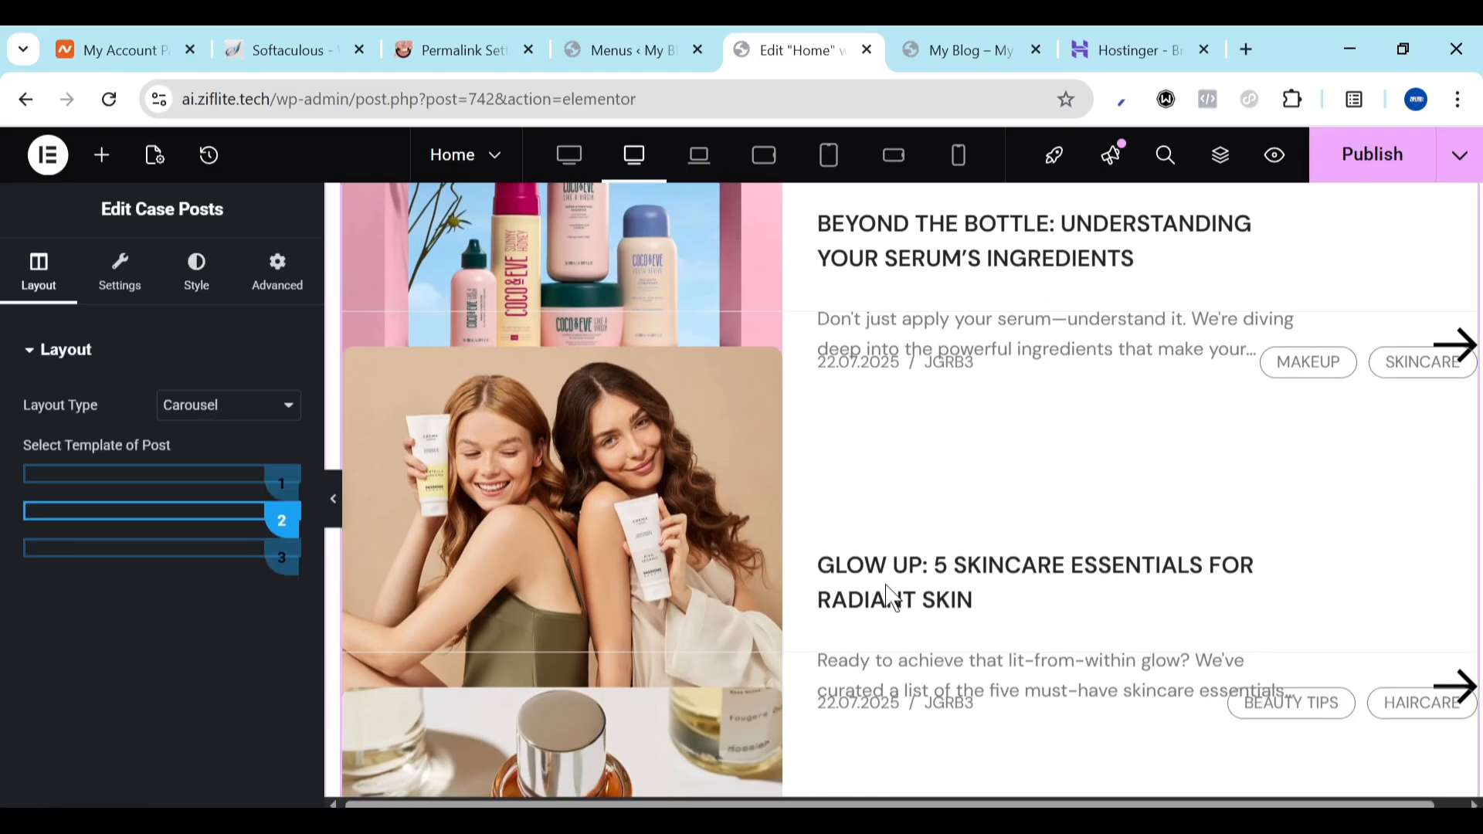
pyautogui.scroll(-3, 937, 421)
pyautogui.scroll(10, 942, 416)
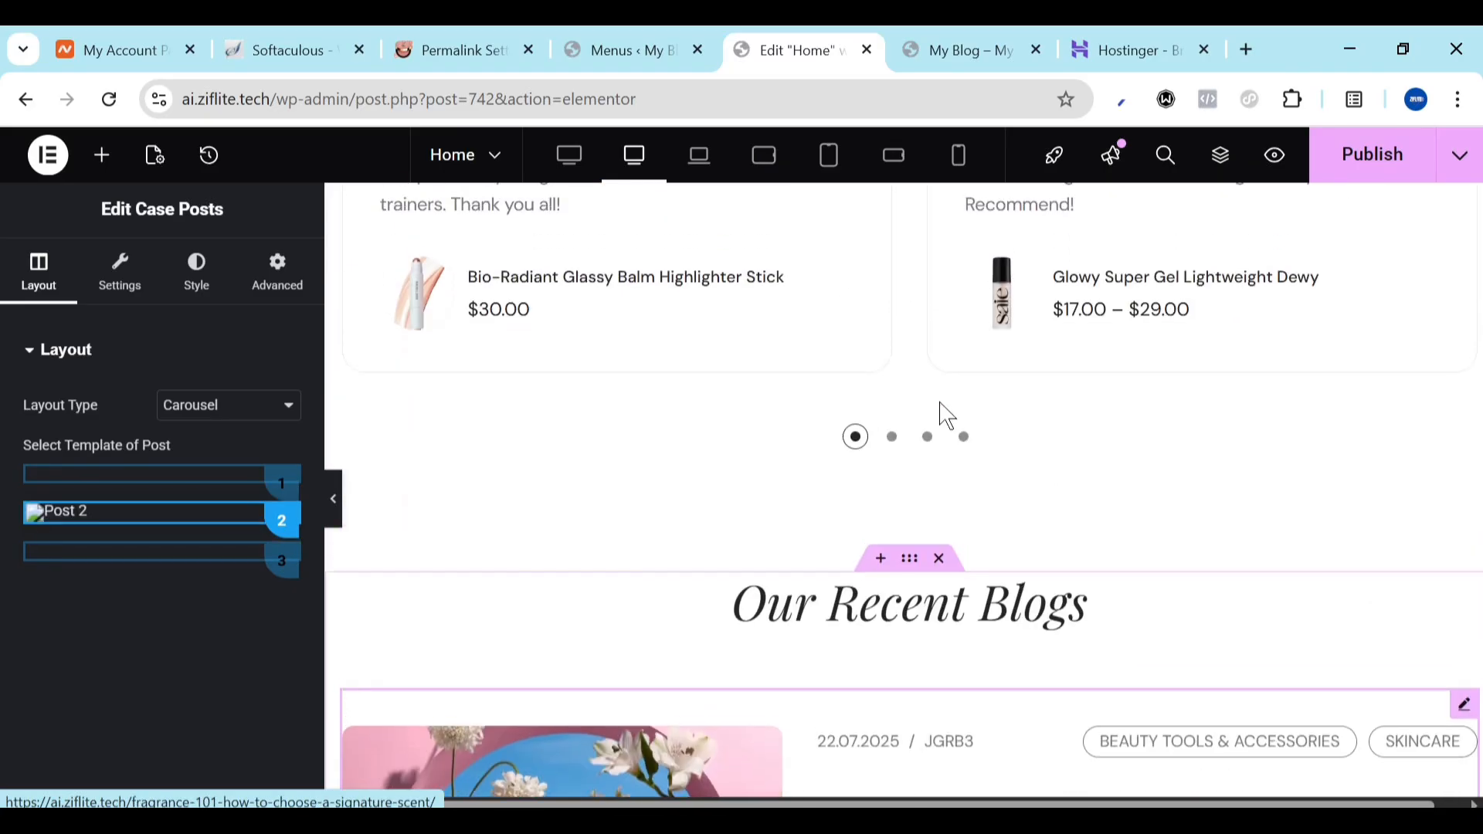
# Publish the edited homepage and reload the live site in its own browser tab
pyautogui.scroll(10, 940, 402)
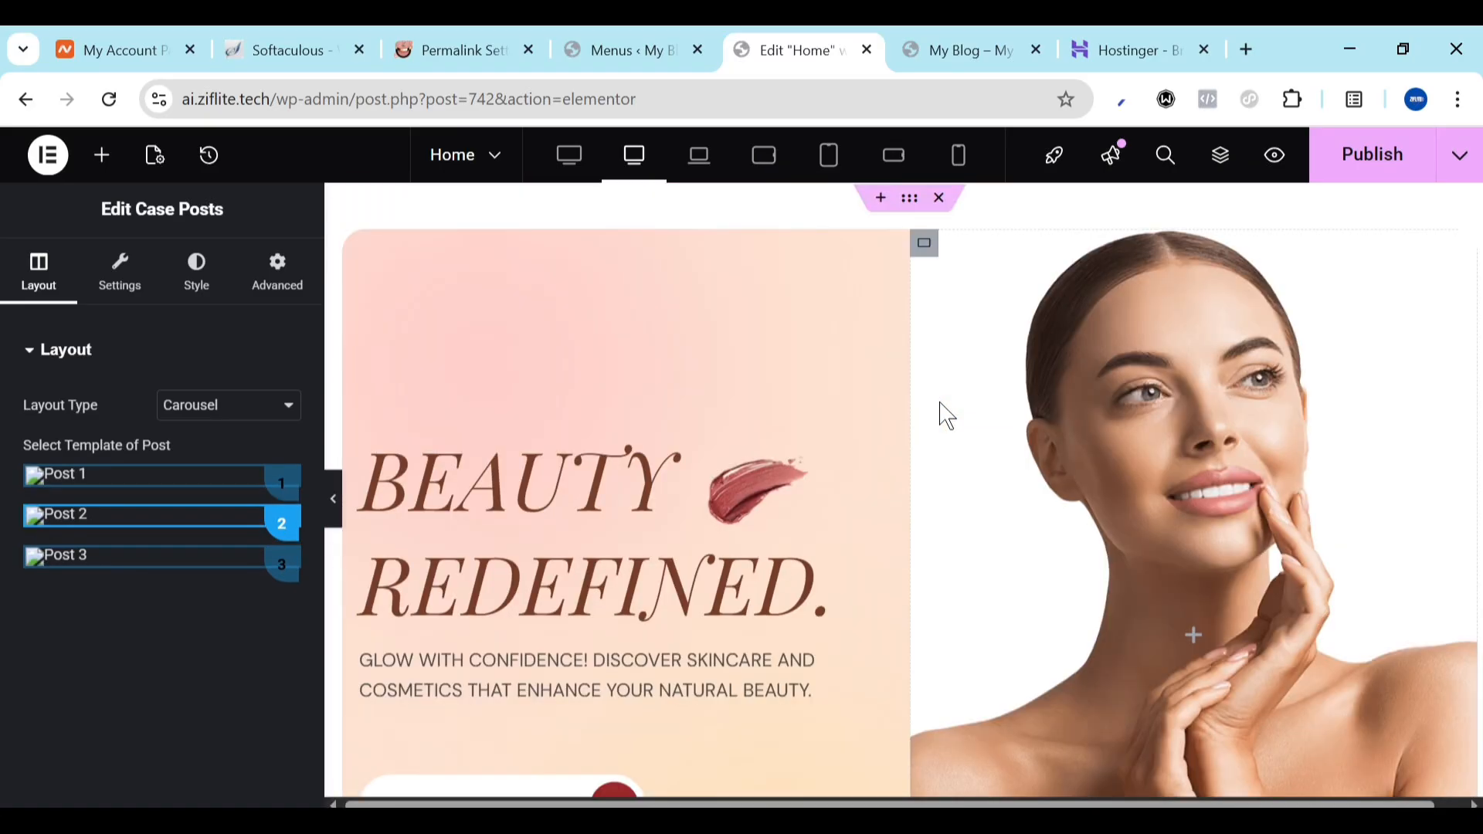
pyautogui.click(1382, 166)
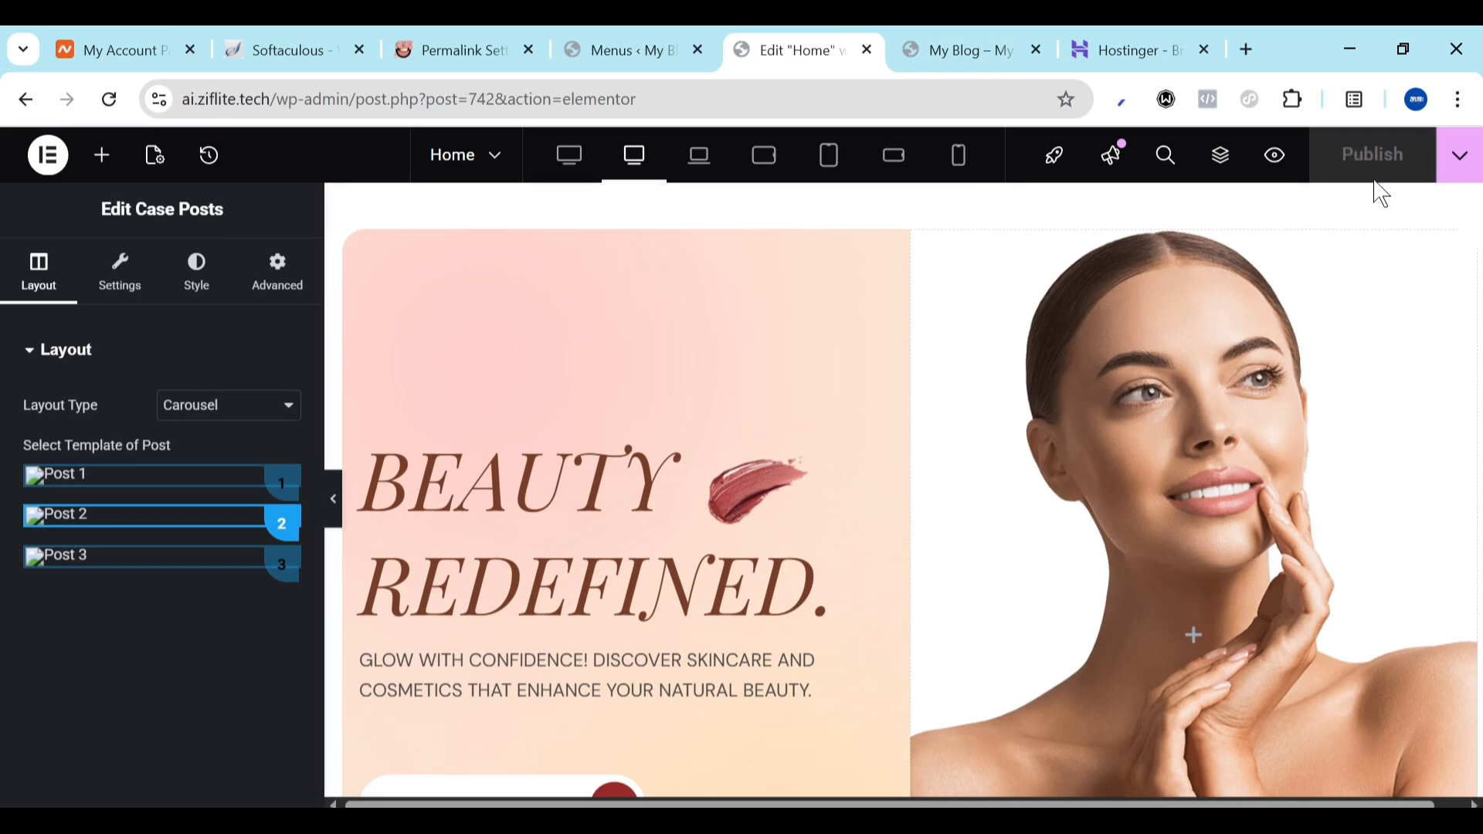
pyautogui.click(911, 42)
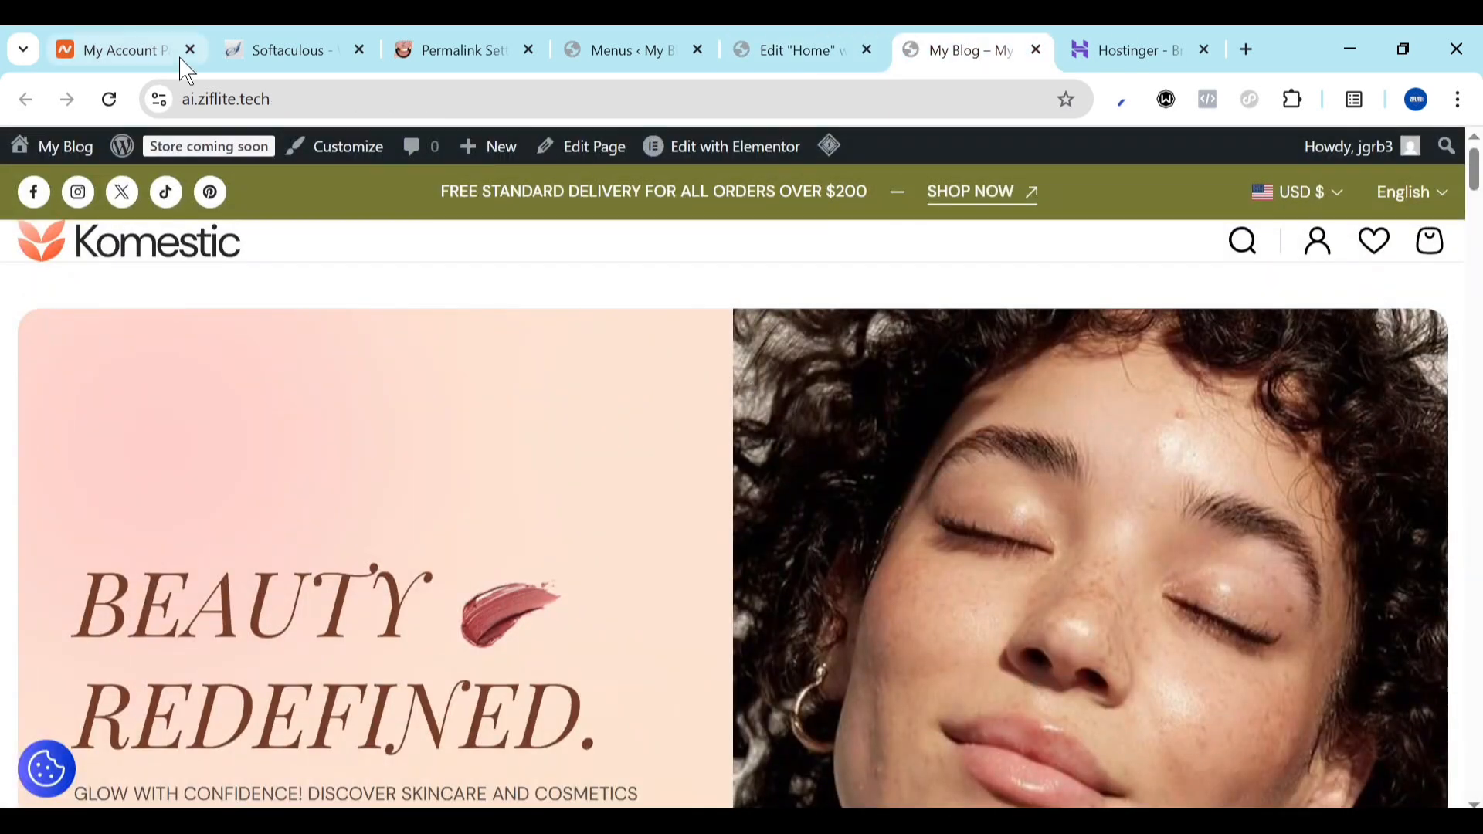
pyautogui.click(109, 99)
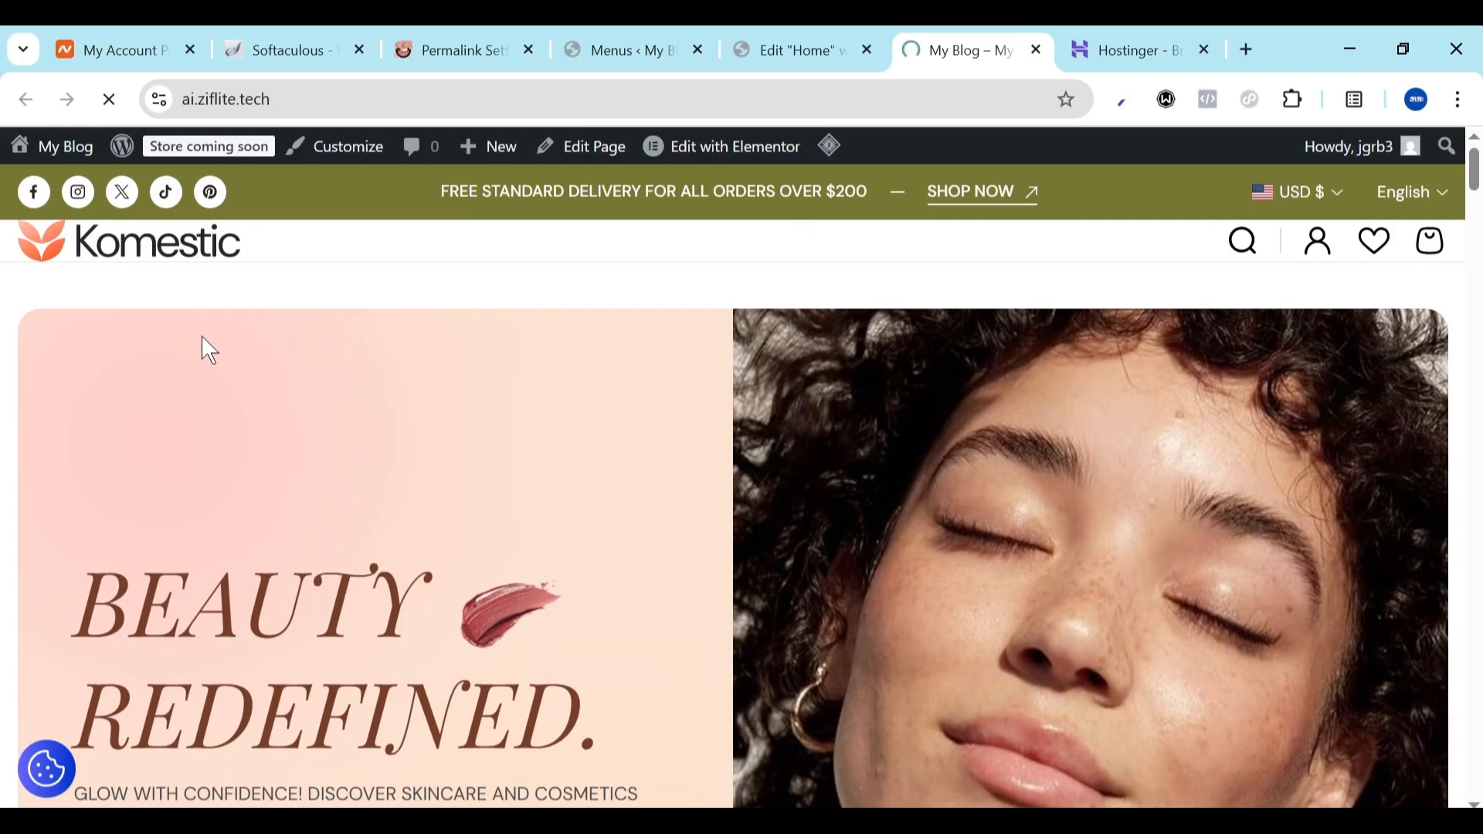
# Review the live homepage from the "Beauty Redefined" hero down past the "Glow Favorites of the Month" products
pyautogui.scroll(-7, 515, 609)
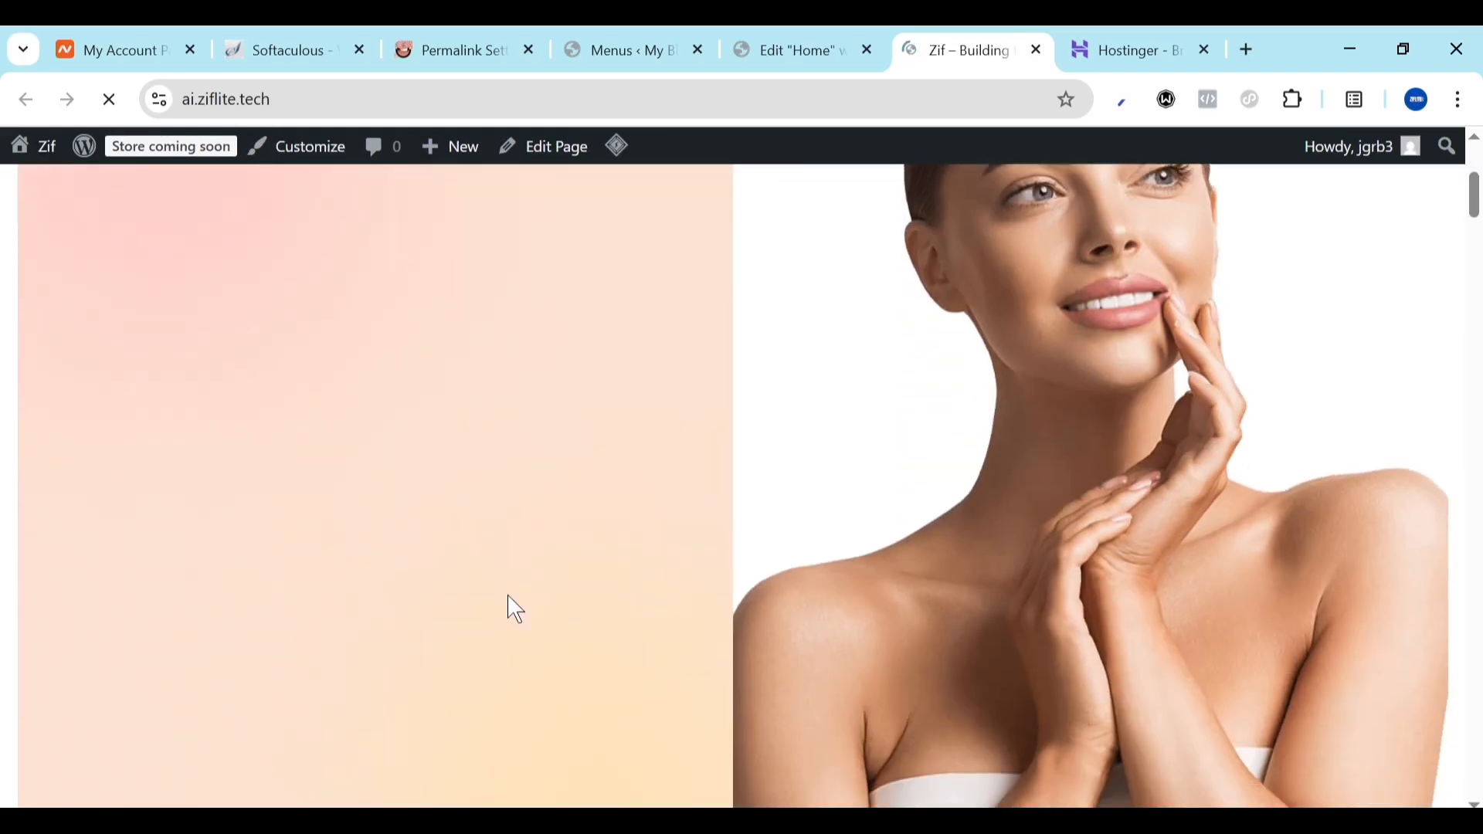
pyautogui.scroll(6, 801, 546)
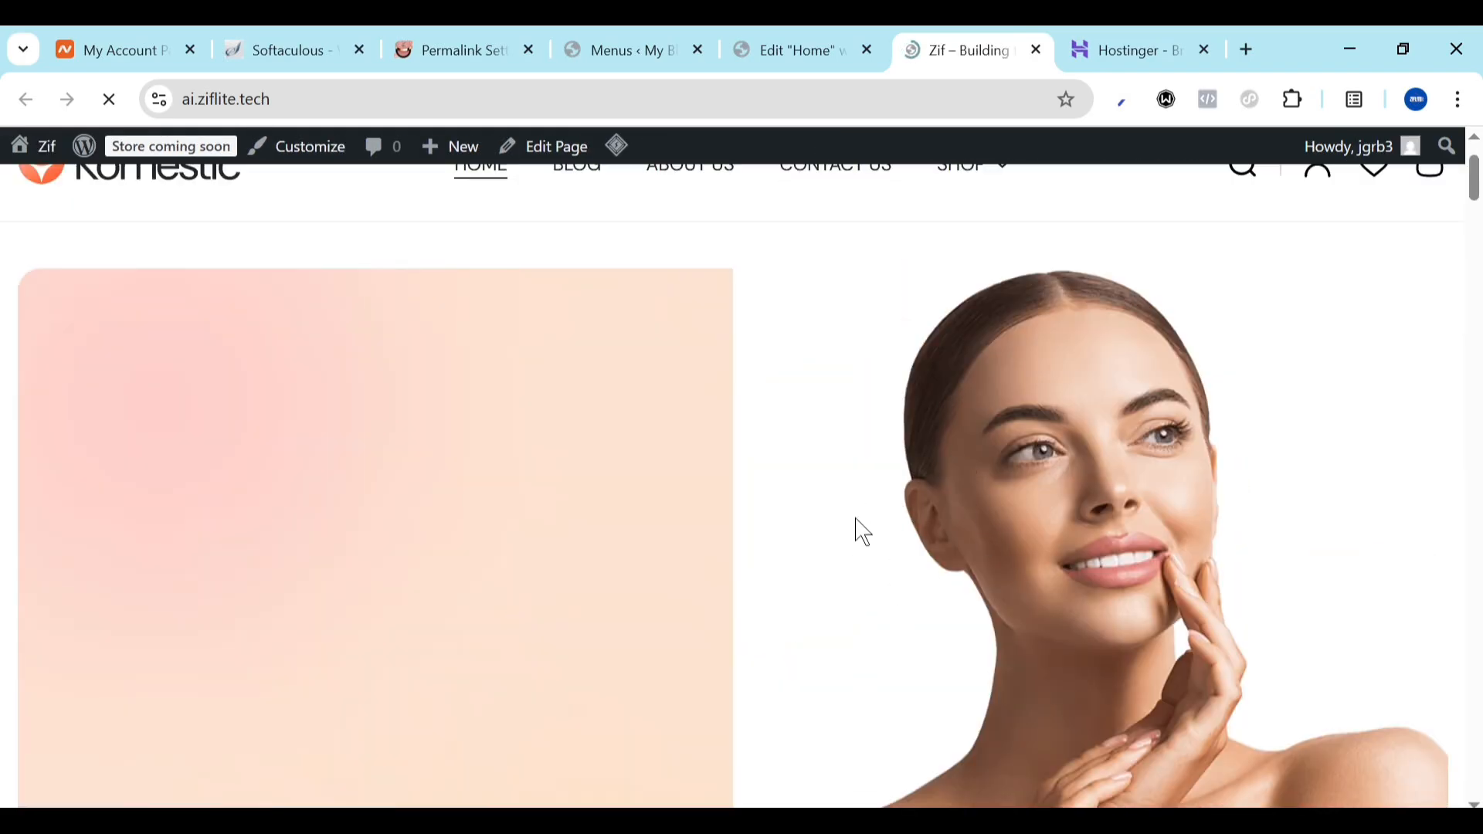
pyautogui.scroll(-6, 864, 563)
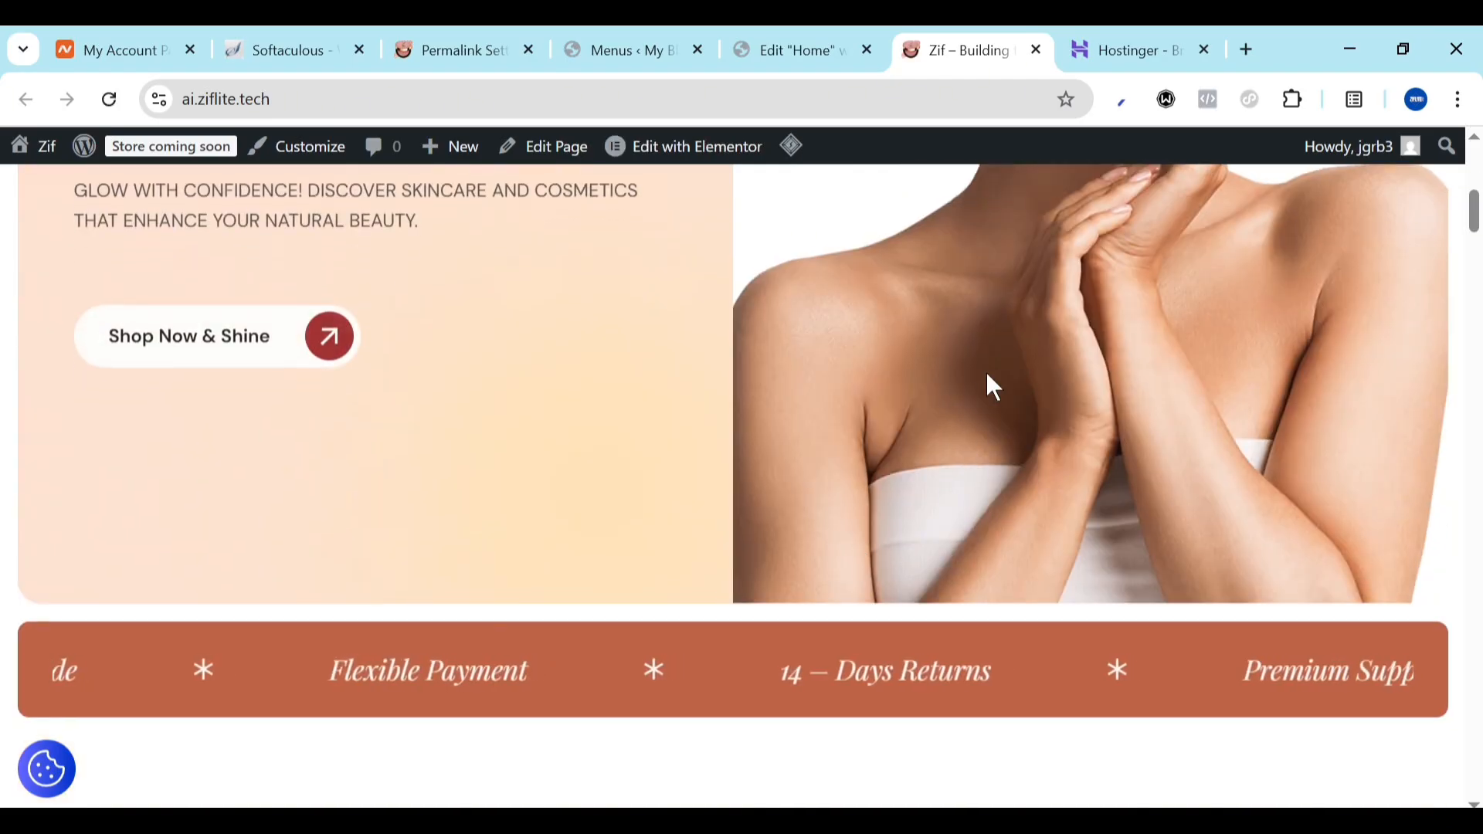
pyautogui.scroll(8, 986, 373)
pyautogui.scroll(-15, 988, 376)
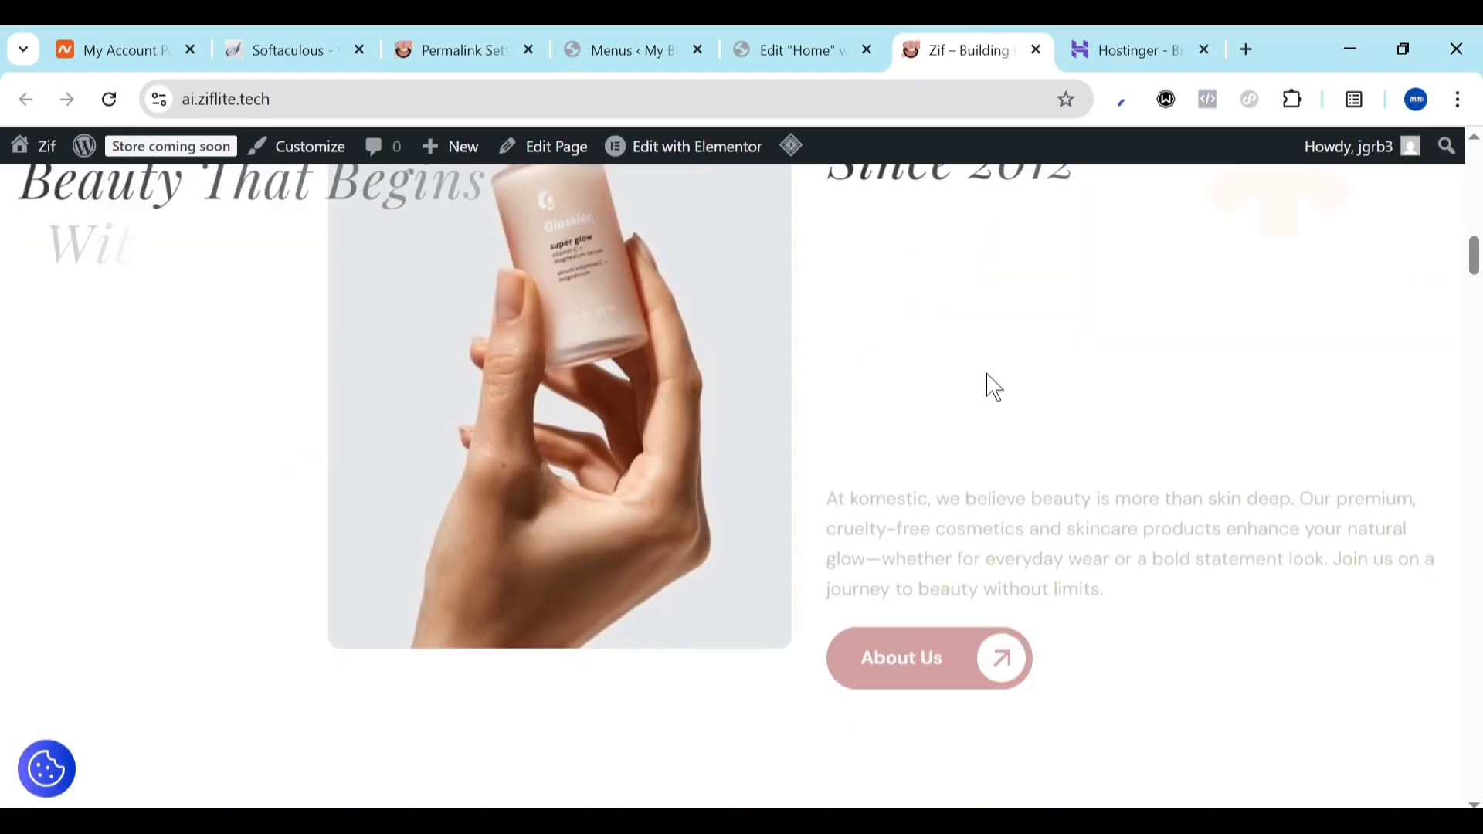
pyautogui.scroll(-10, 987, 375)
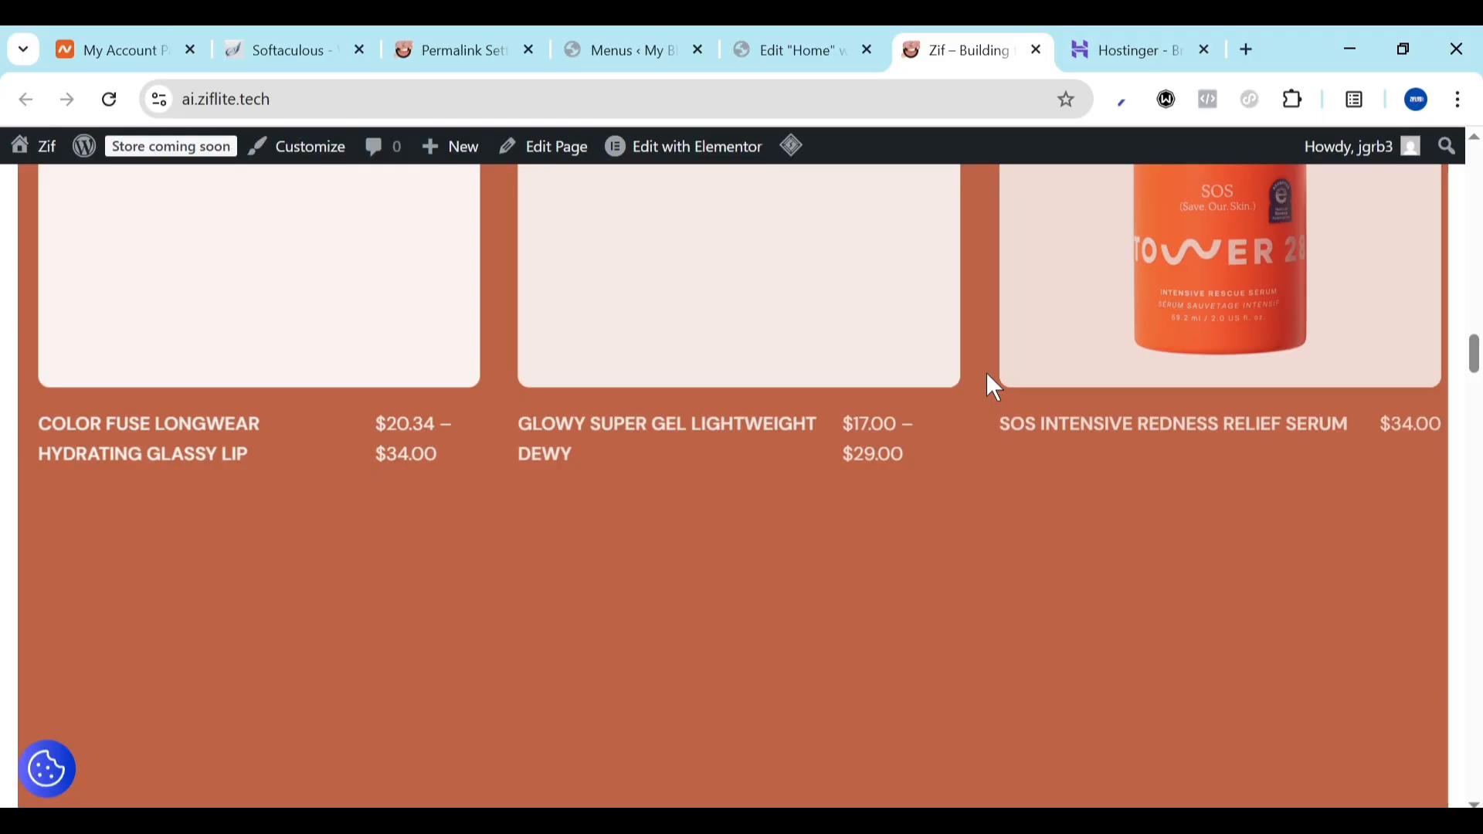
pyautogui.scroll(-6, 986, 375)
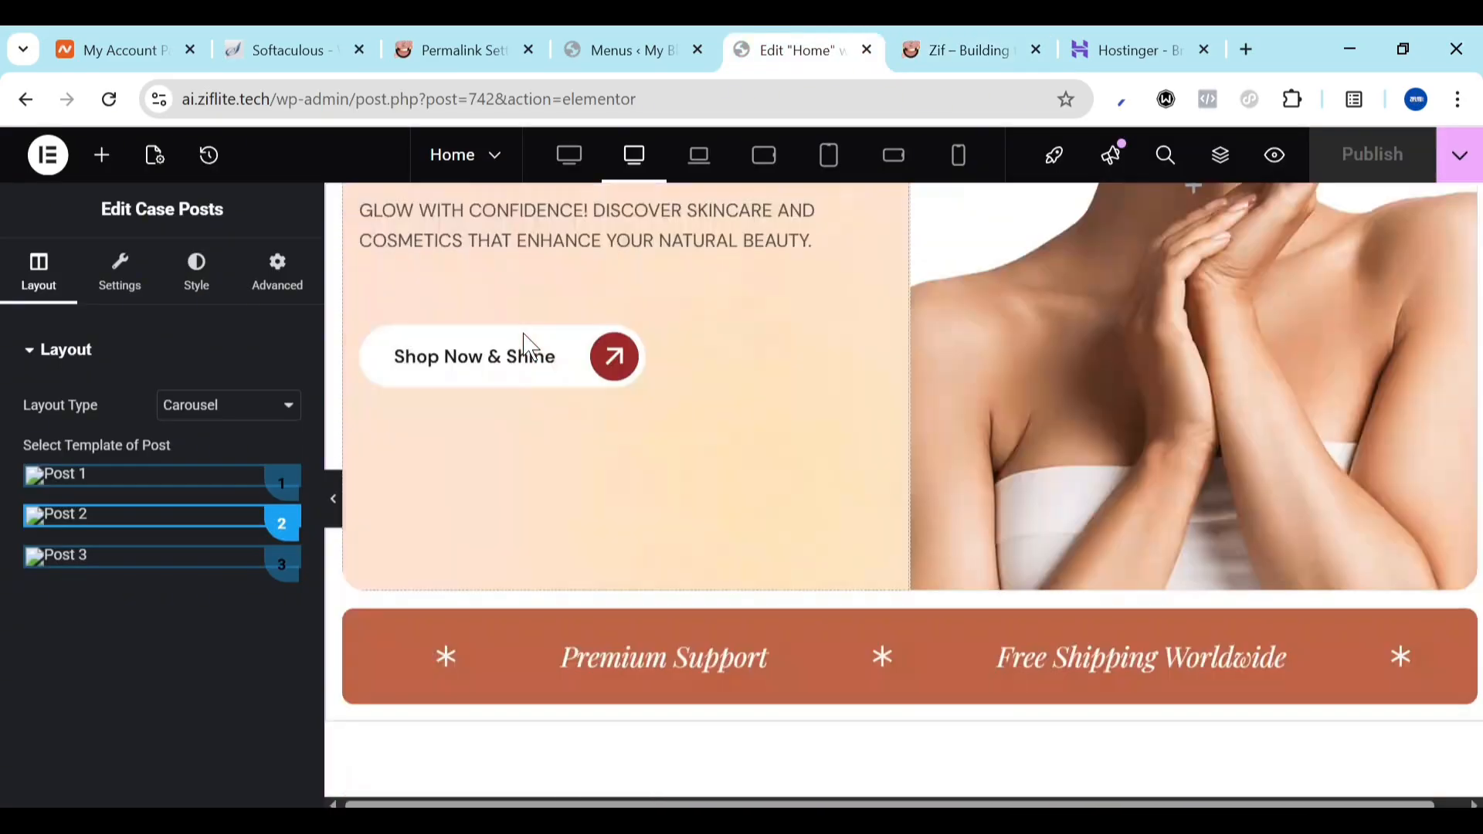
# Return to the Elementor editor and preview the homepage in the mobile portrait and mobile landscape views
pyautogui.scroll(-4, 523, 334)
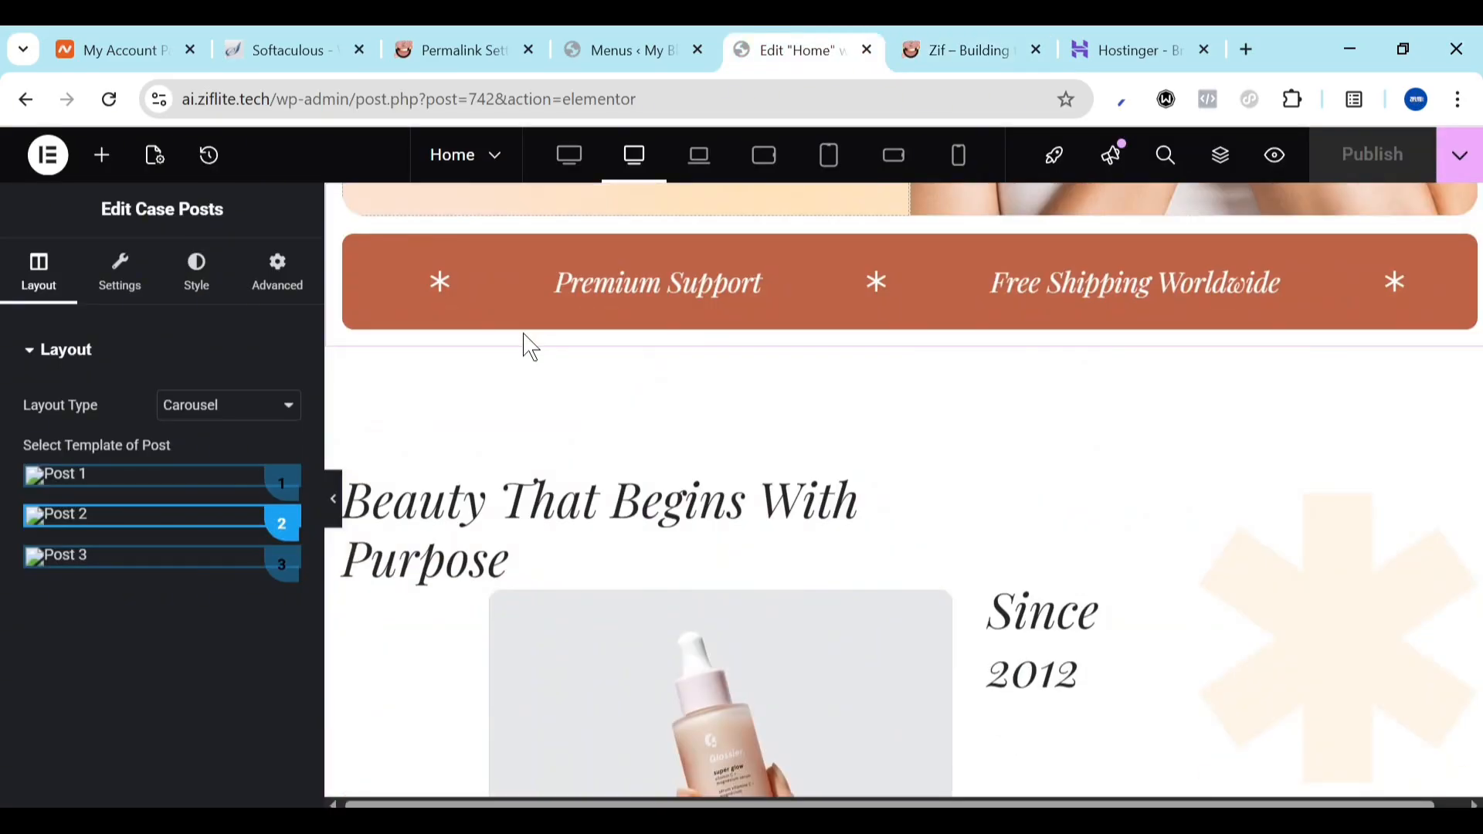
pyautogui.scroll(8, 523, 334)
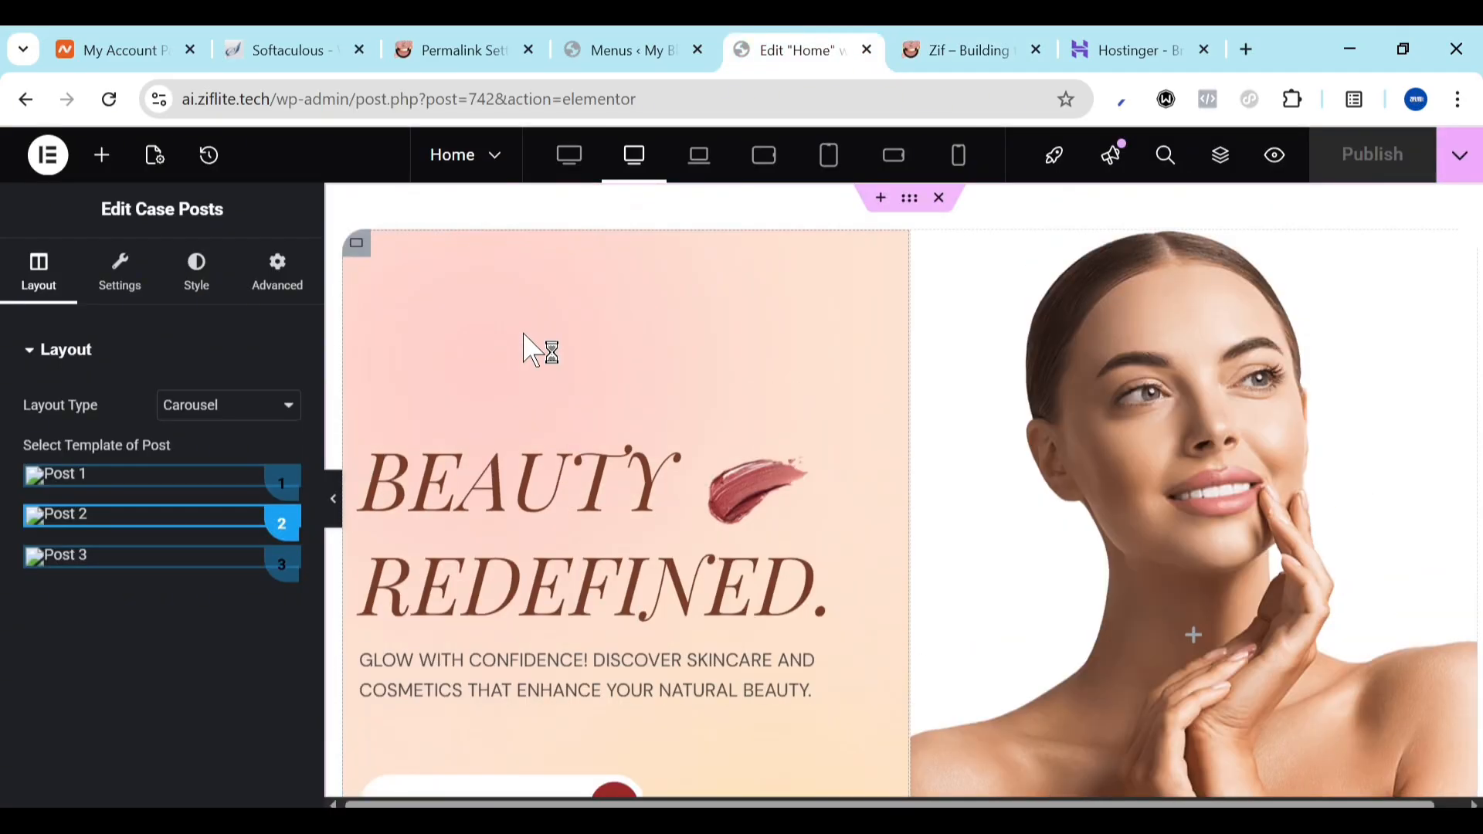
pyautogui.click(958, 157)
pyautogui.scroll(-15, 907, 533)
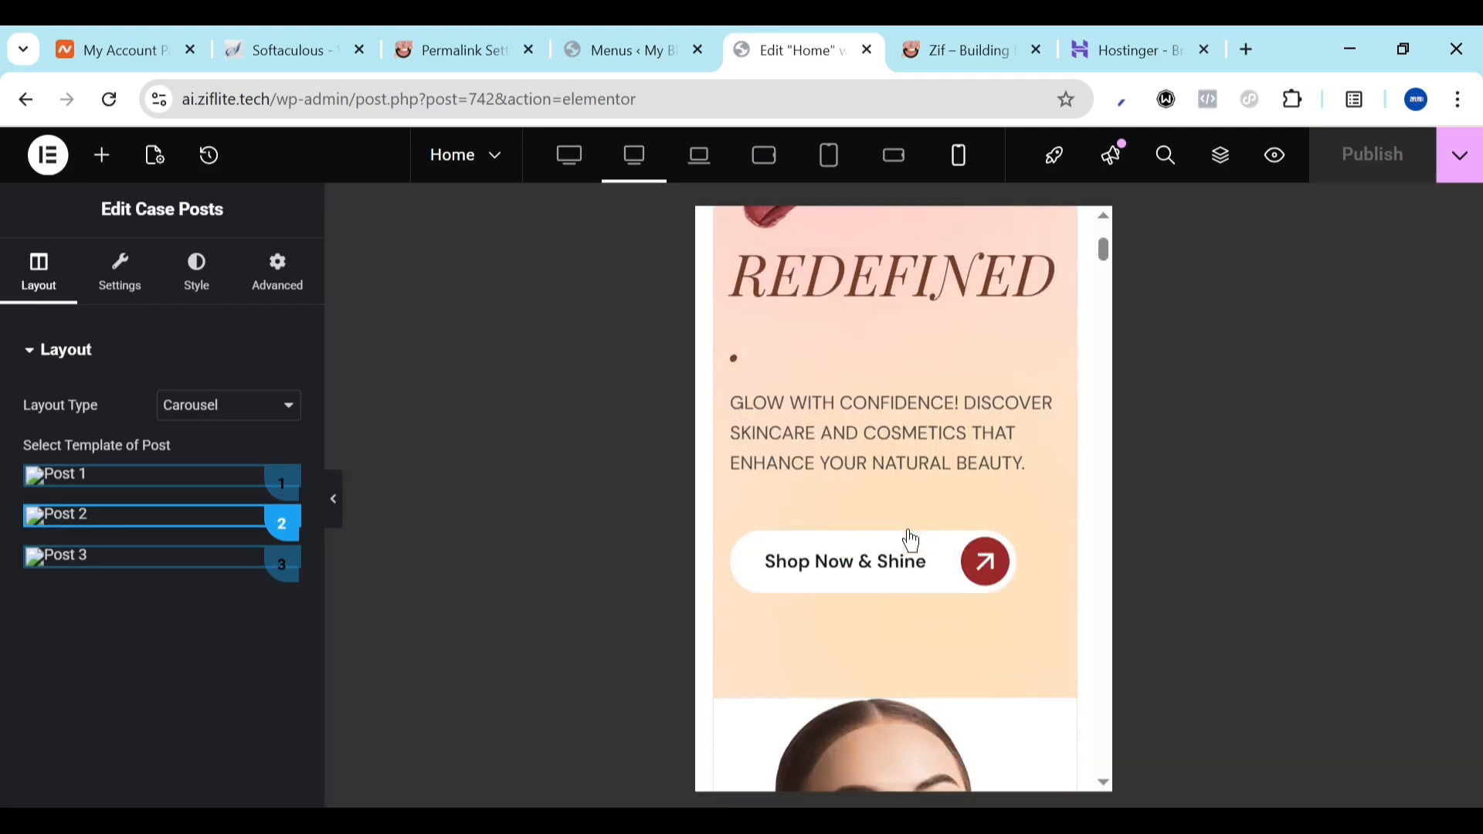
pyautogui.scroll(-20, 916, 545)
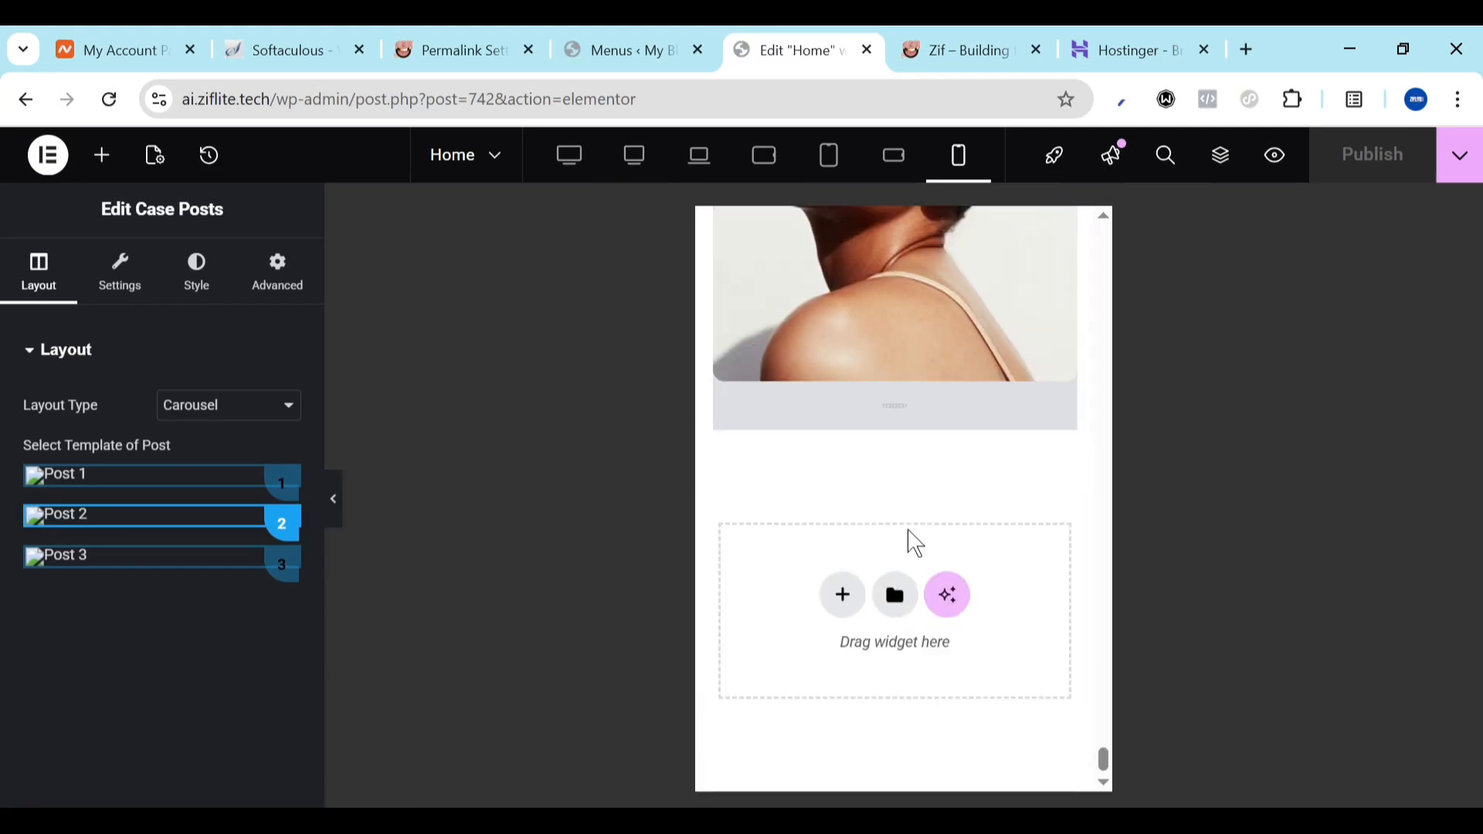
pyautogui.scroll(15, 916, 544)
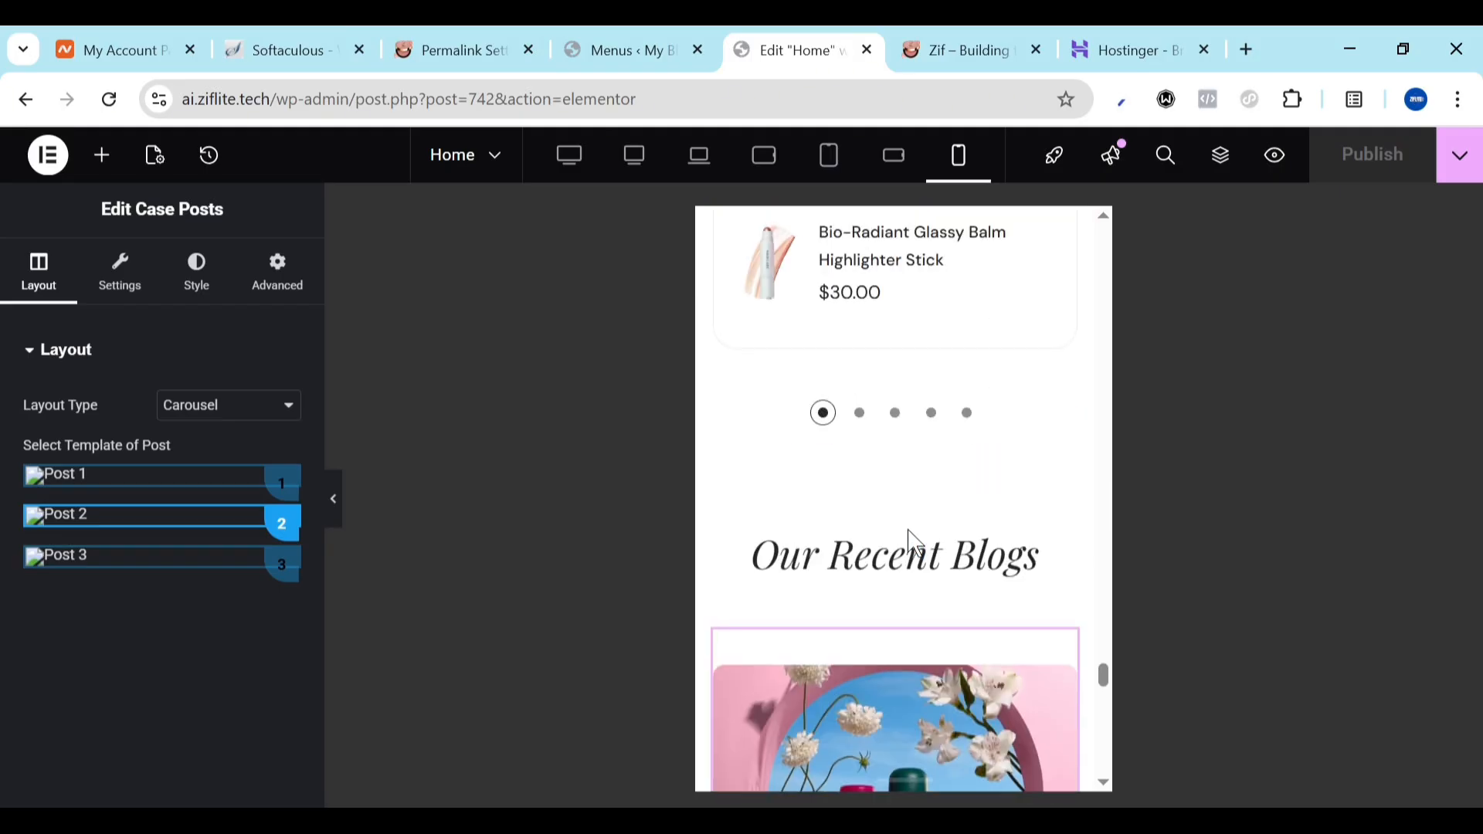
pyautogui.scroll(10, 909, 532)
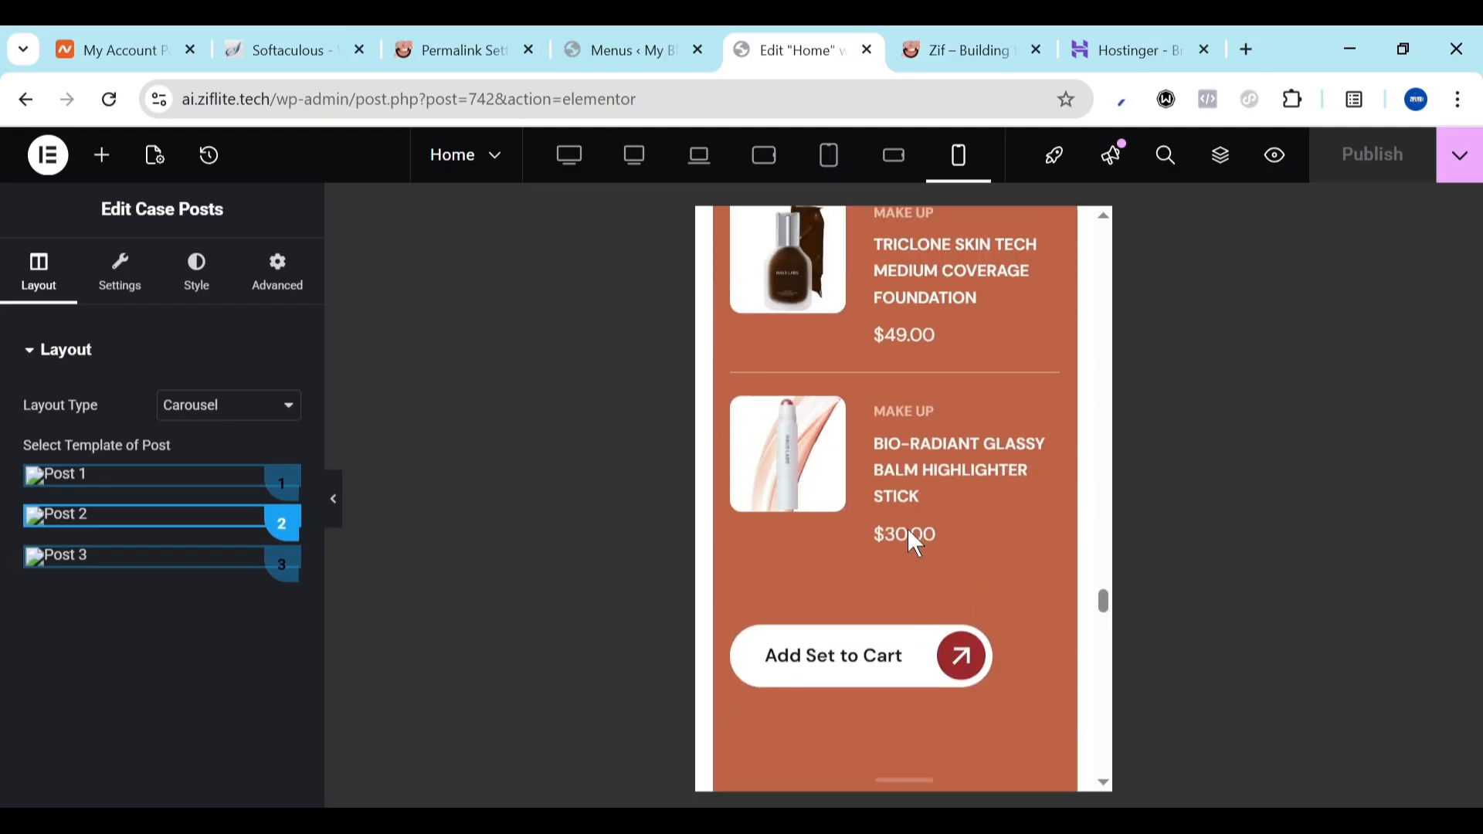
pyautogui.scroll(10, 907, 533)
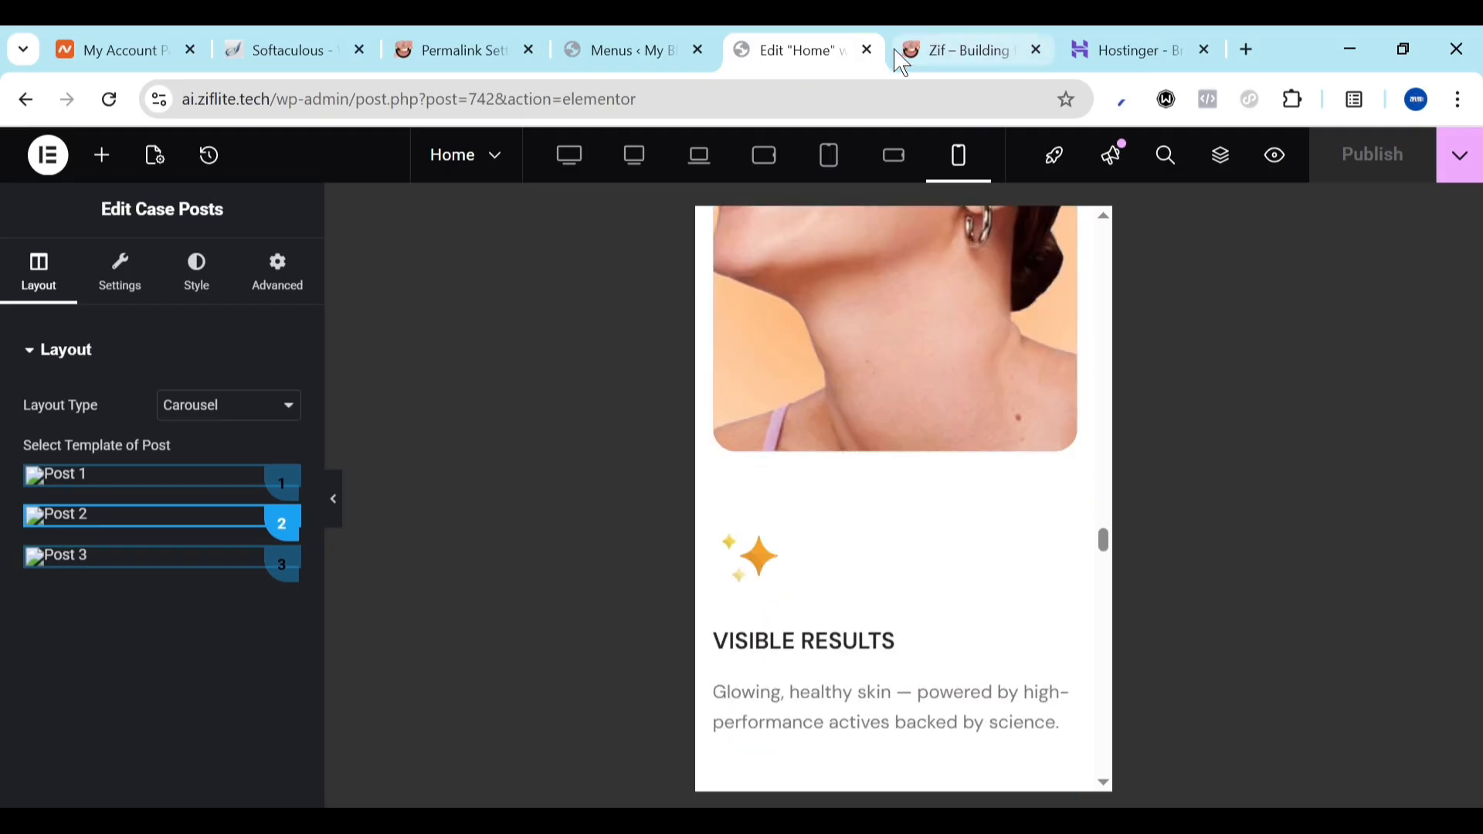
pyautogui.click(900, 168)
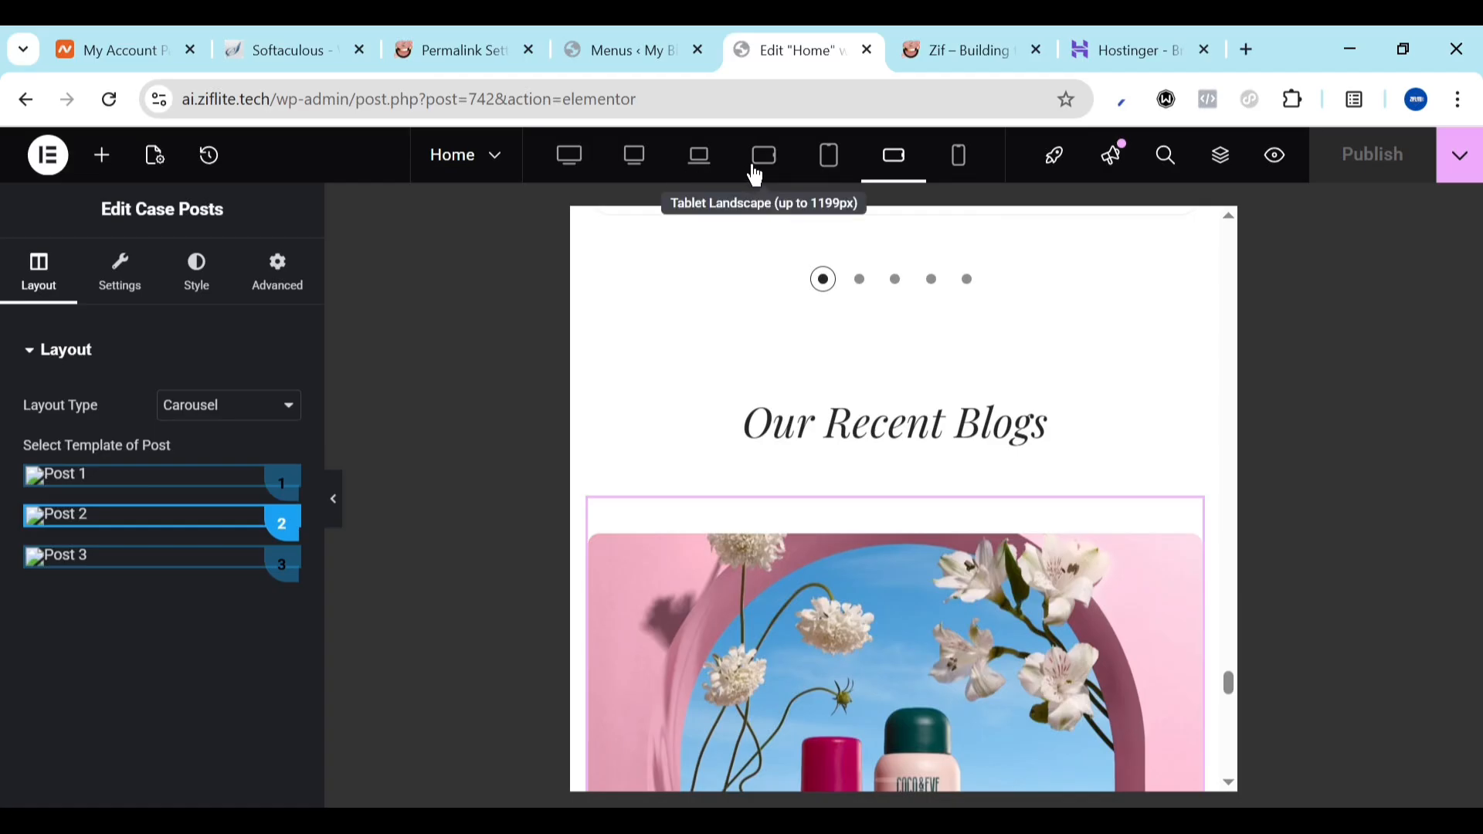
pyautogui.scroll(15, 789, 432)
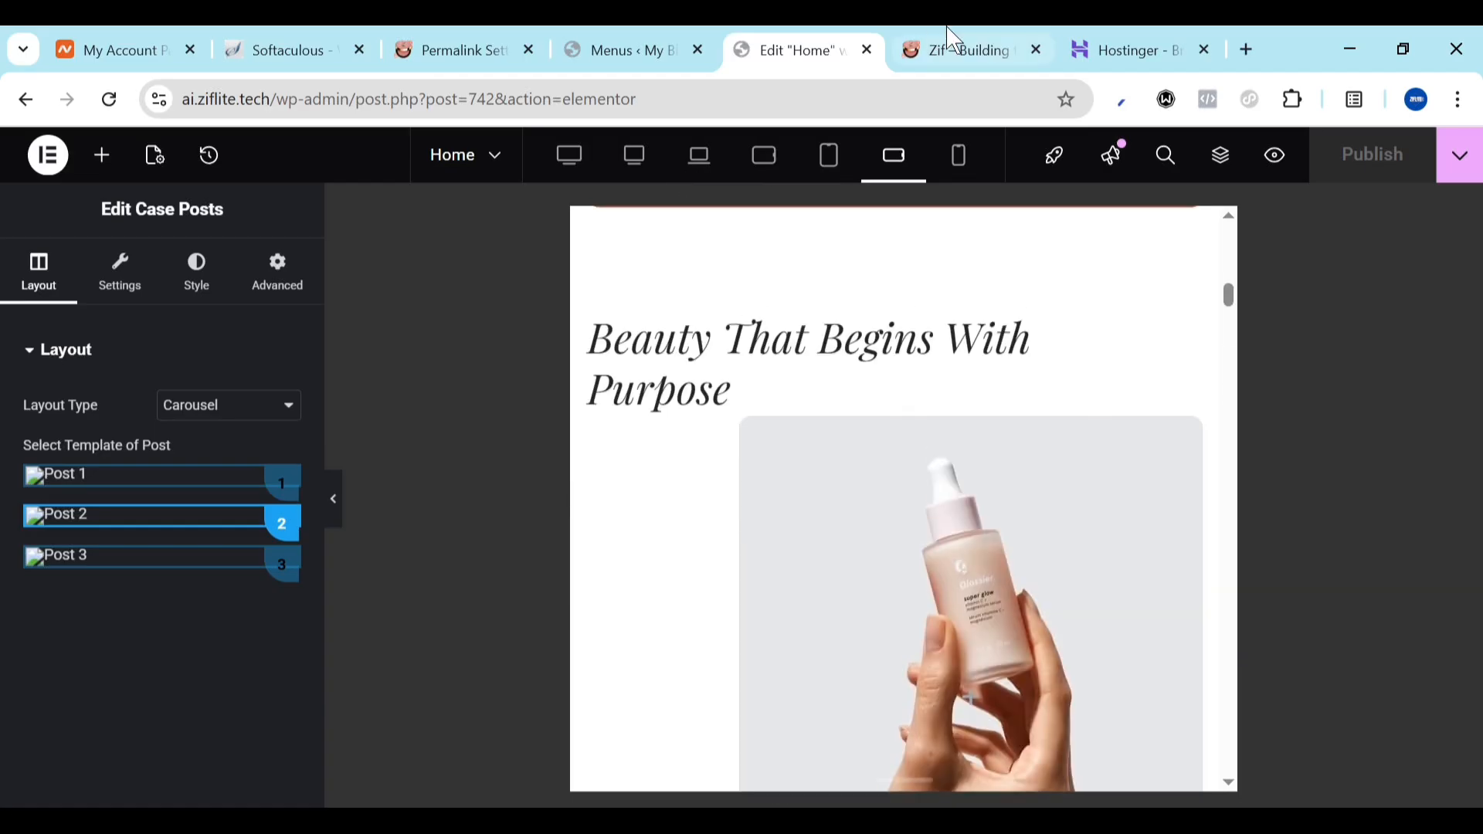
# Switch to the live homepage and check the sections below "Glow Favorites of the Month" and the hero area
pyautogui.click(954, 43)
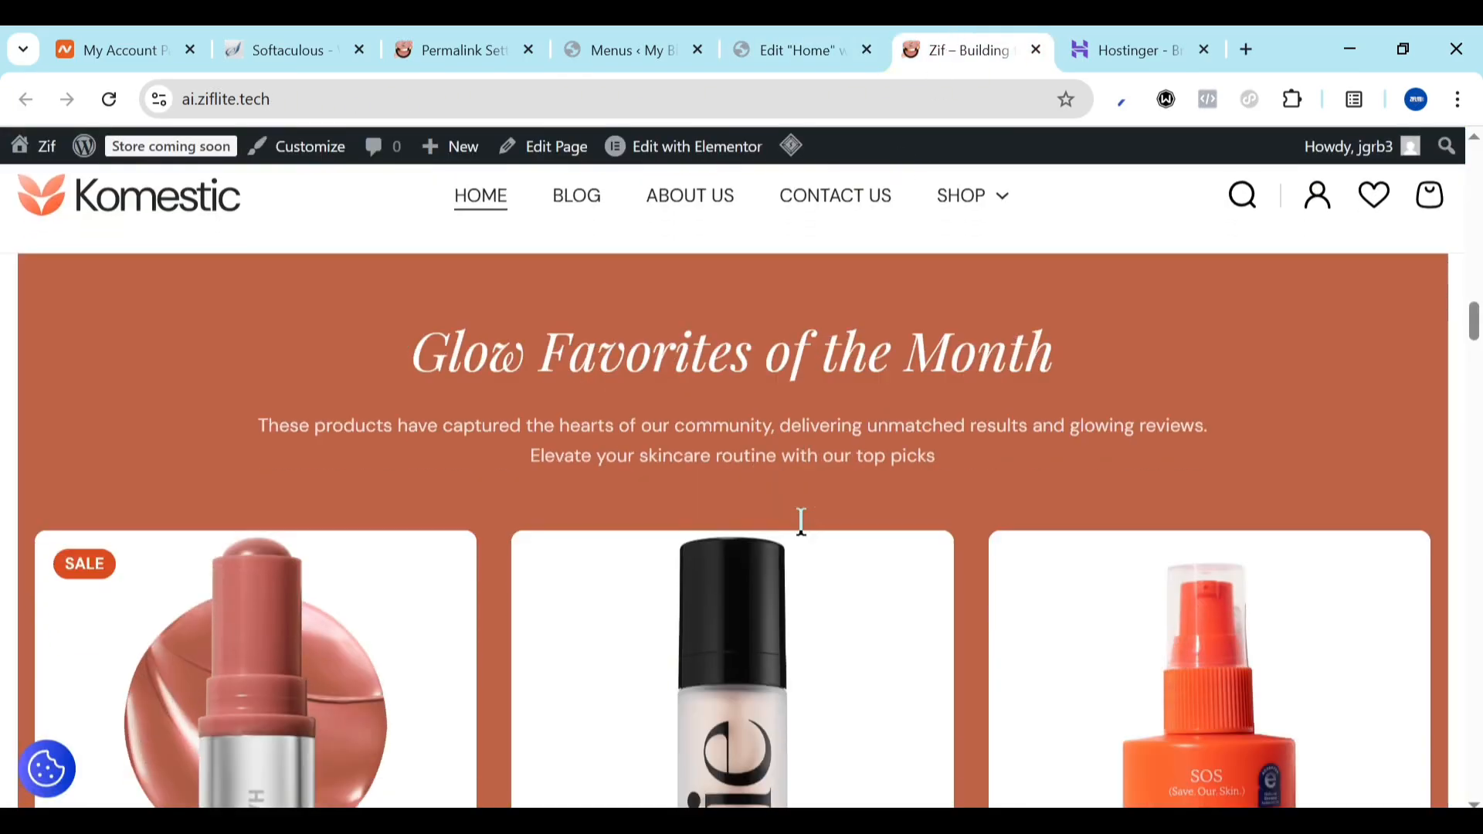
pyautogui.scroll(-15, 800, 521)
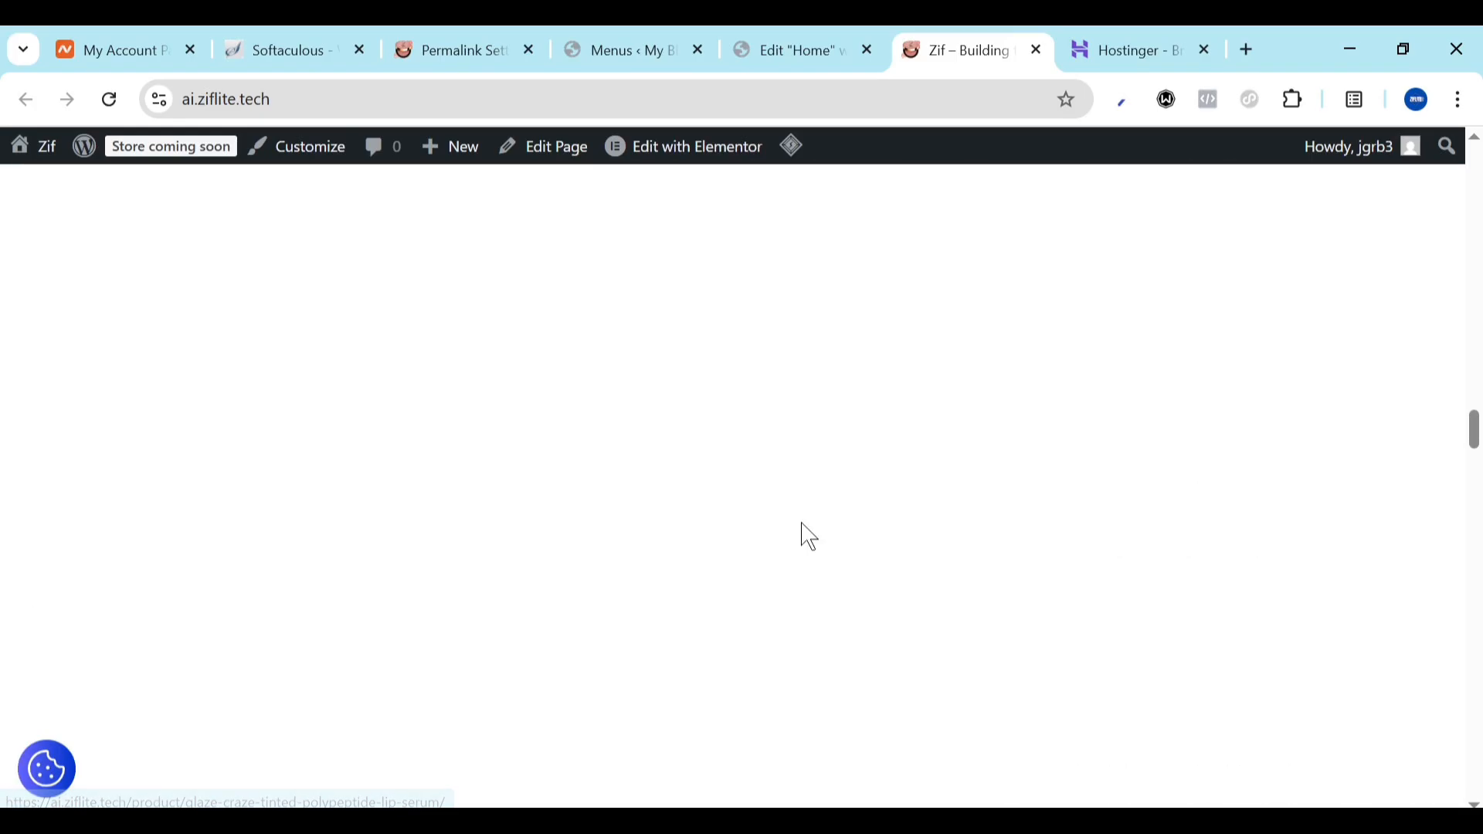
pyautogui.scroll(5, 808, 537)
pyautogui.scroll(10, 800, 523)
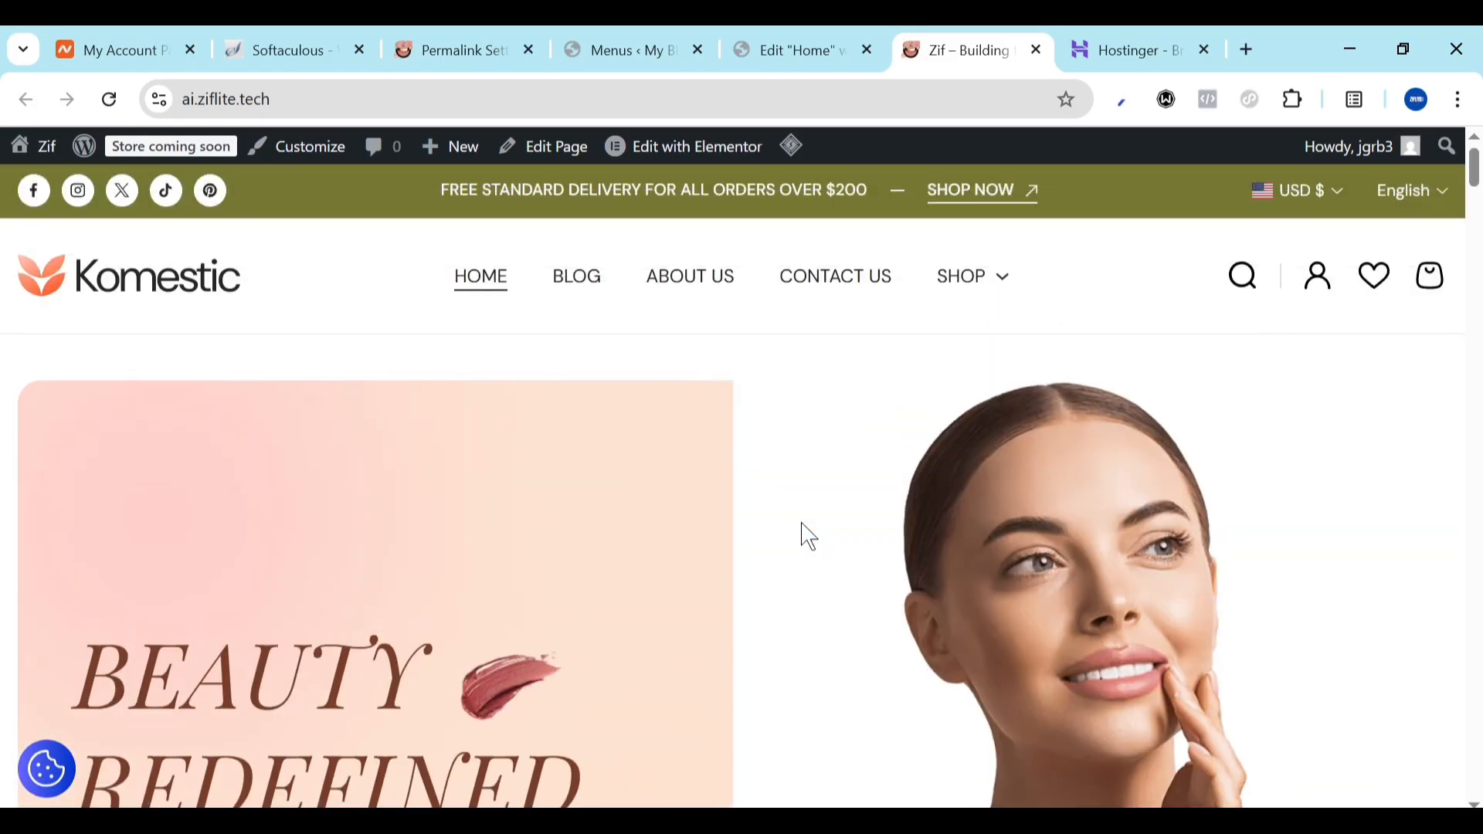
pyautogui.scroll(-10, 808, 535)
pyautogui.scroll(12, 809, 535)
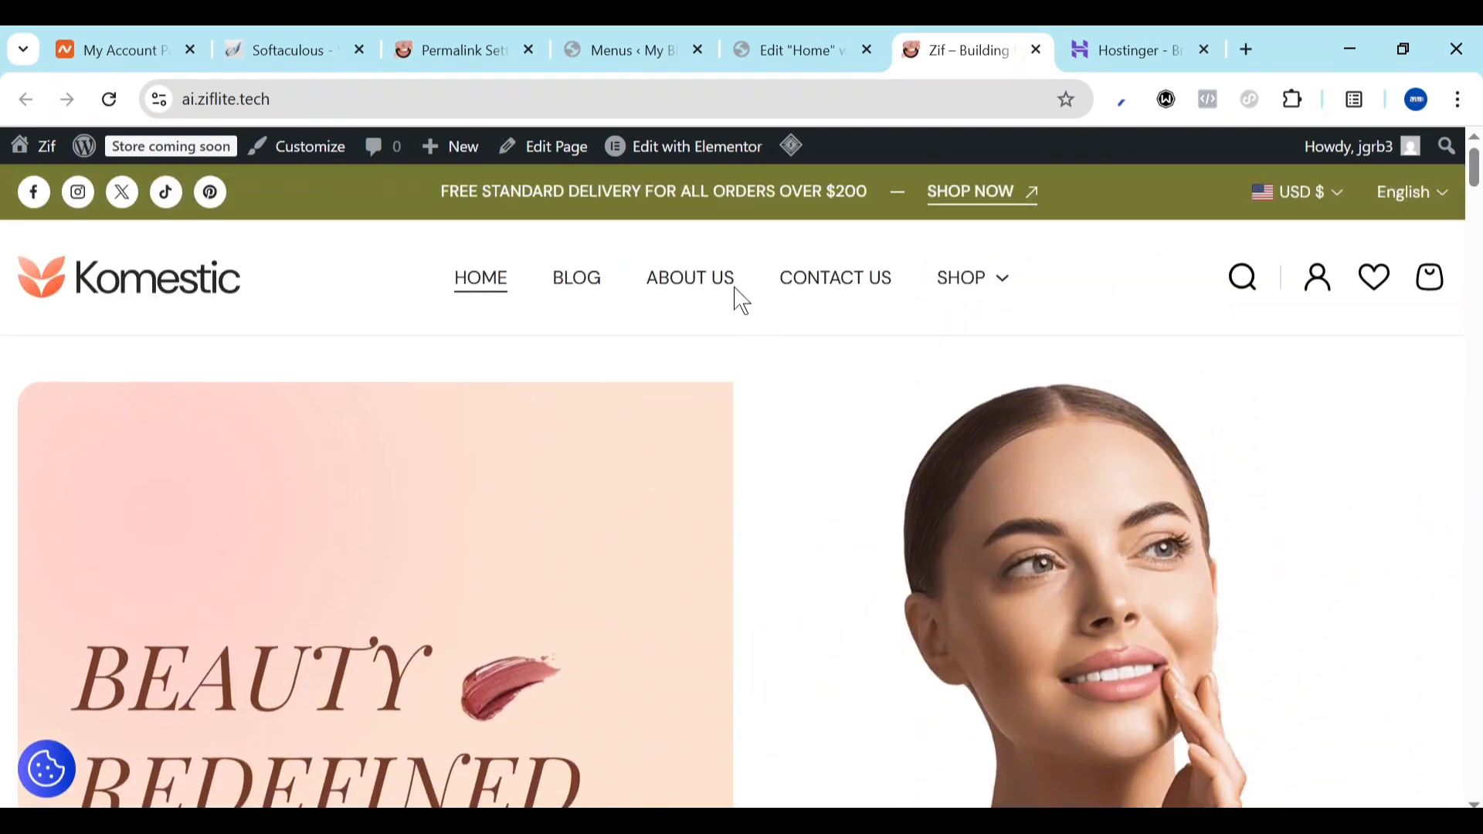
# Open the live About Us page and review it from the title banner to the footer and back
pyautogui.click(695, 292)
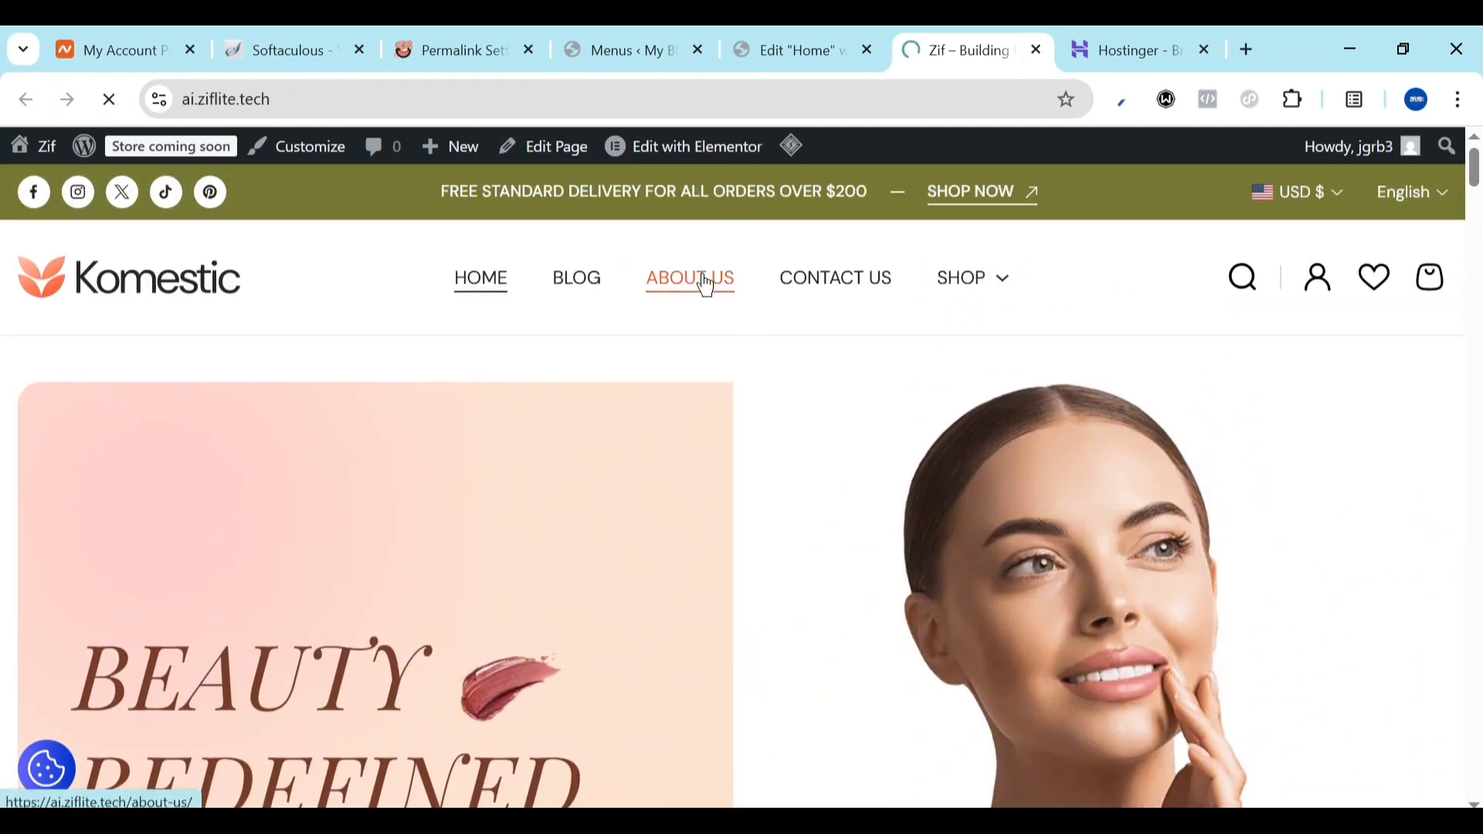
pyautogui.scroll(-10, 695, 525)
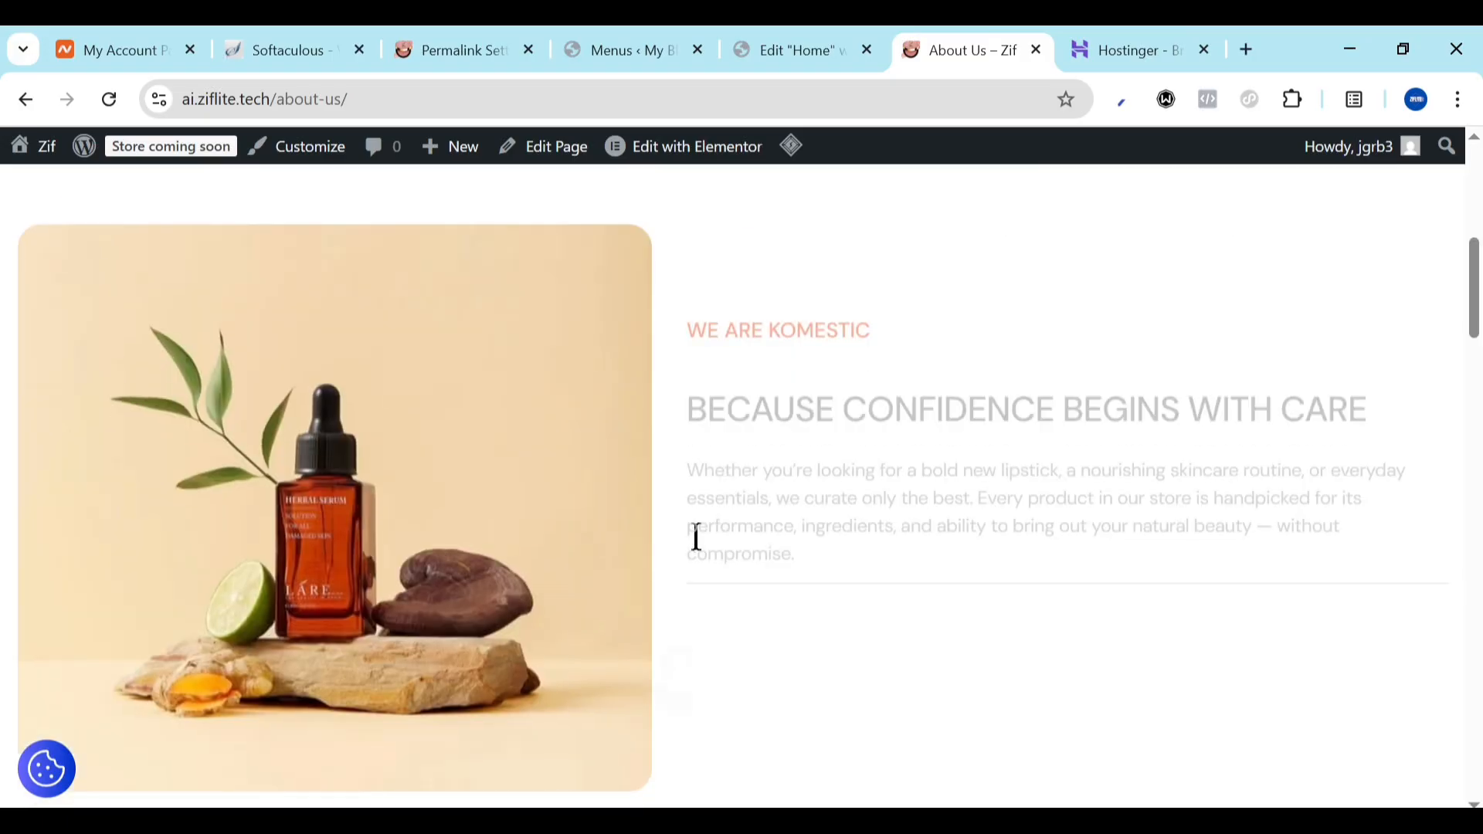
pyautogui.scroll(-5, 703, 550)
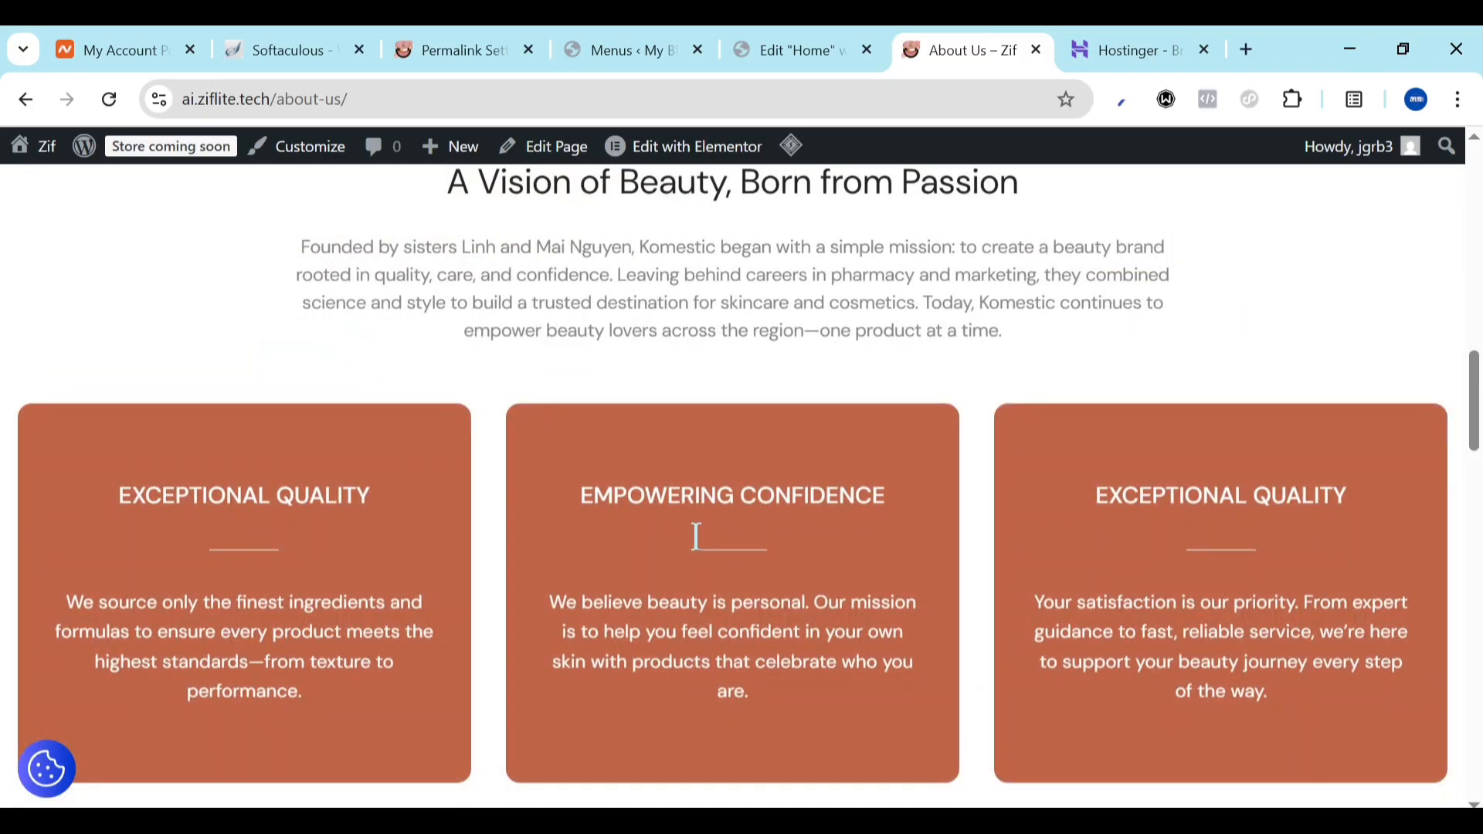
pyautogui.scroll(-10, 703, 550)
pyautogui.scroll(3, 703, 550)
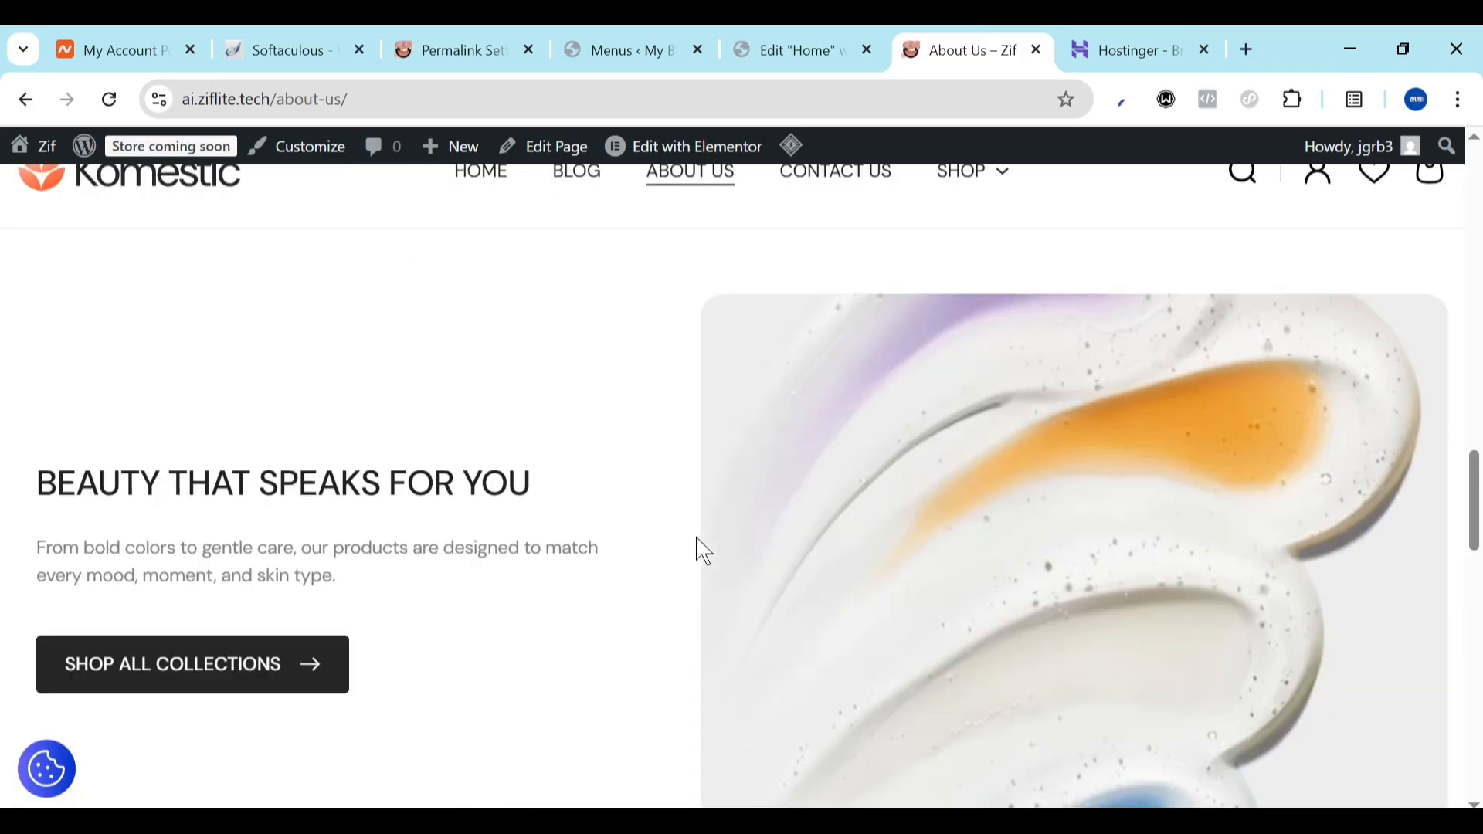
pyautogui.scroll(15, 703, 550)
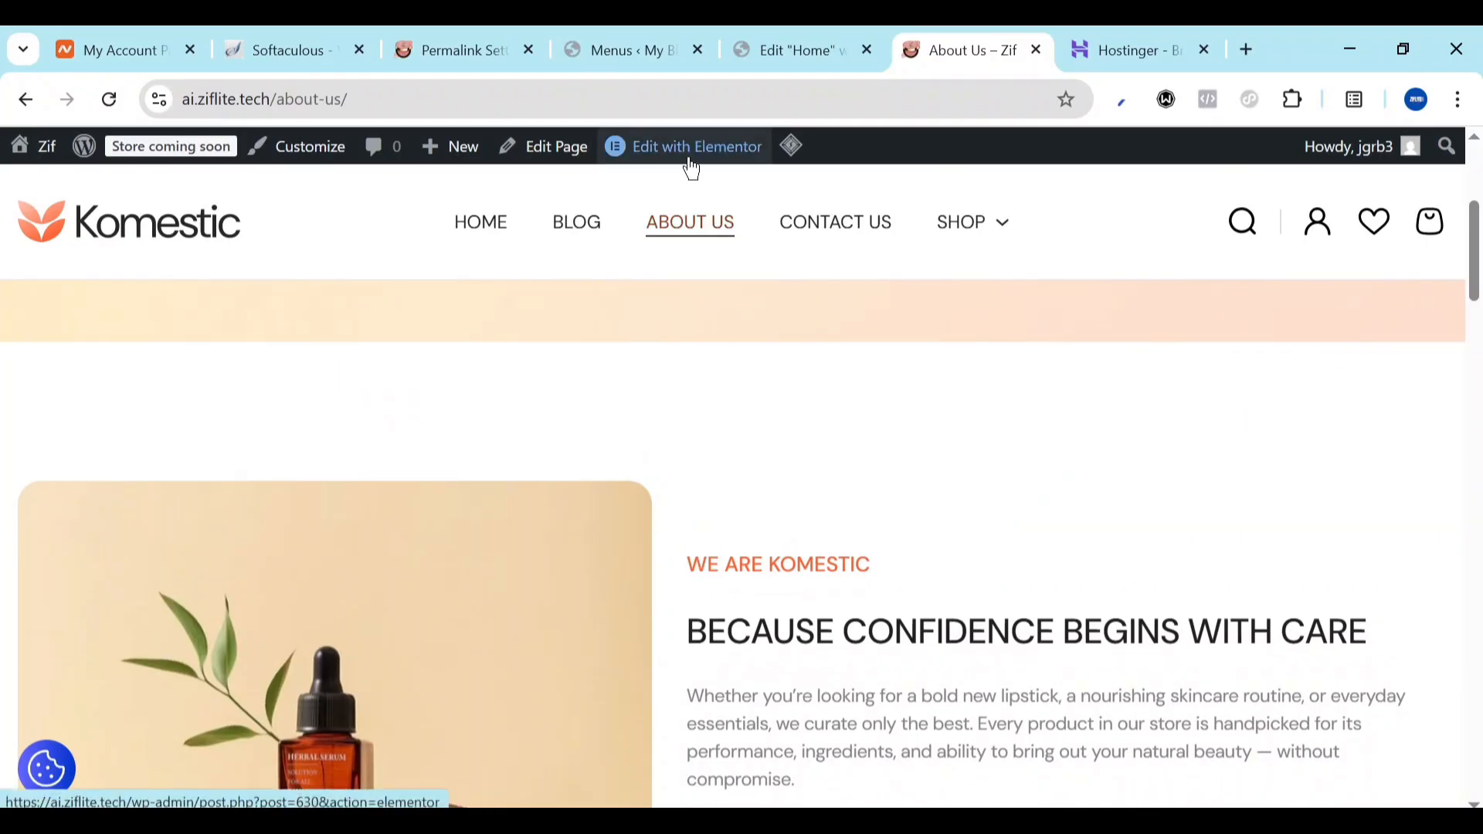
pyautogui.scroll(-6, 612, 457)
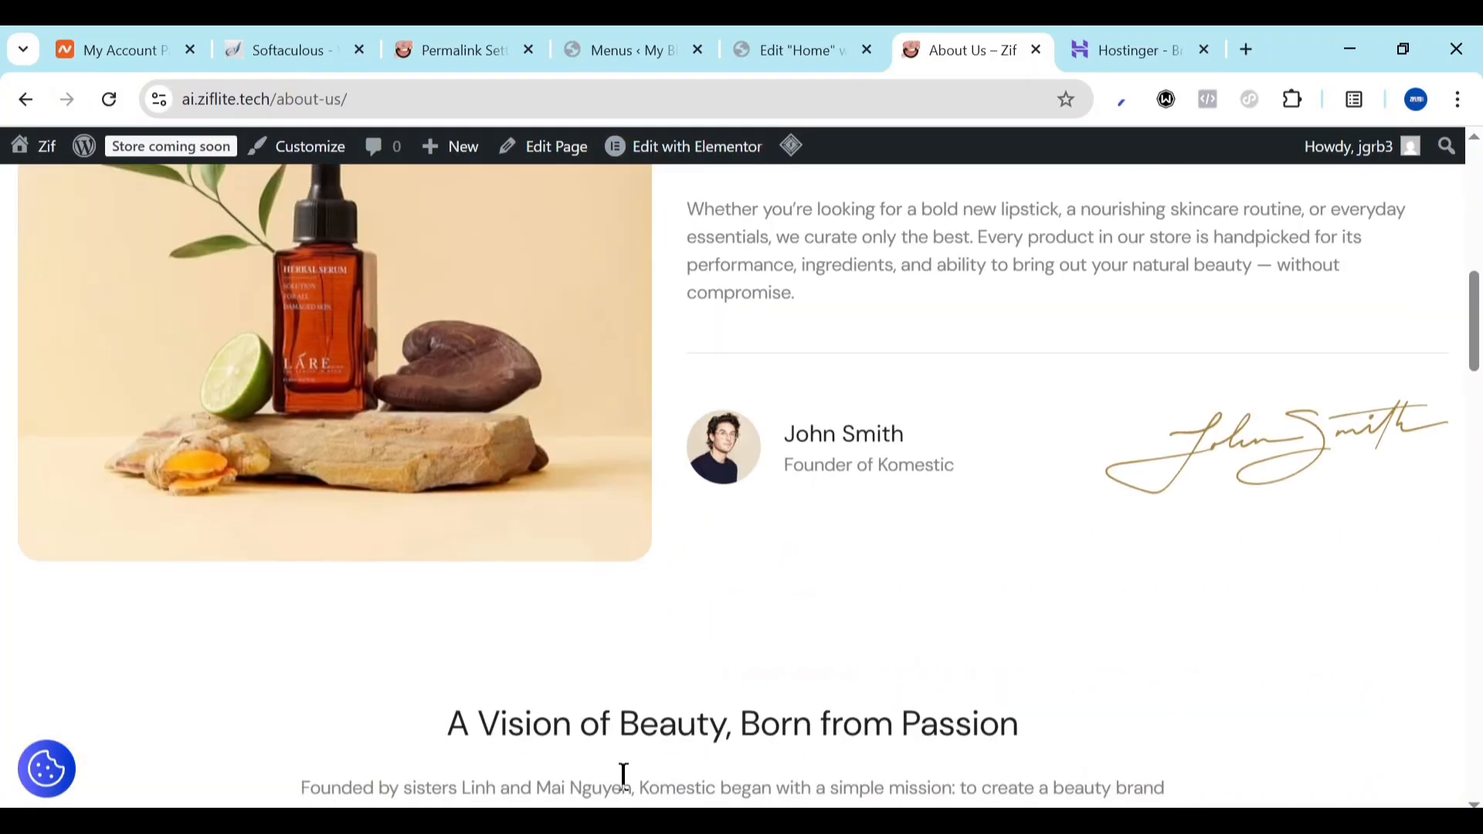
pyautogui.scroll(-15, 624, 774)
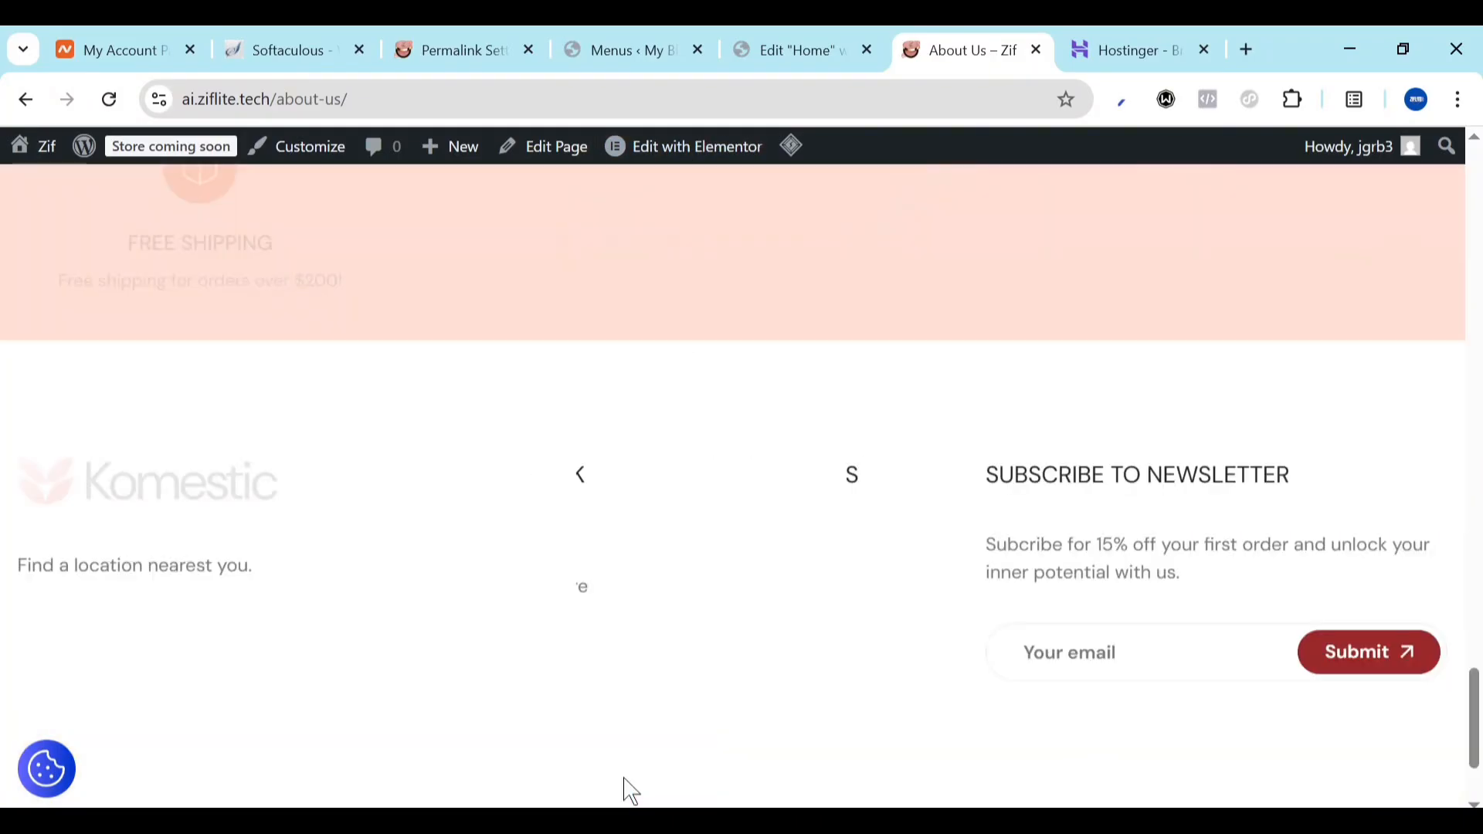
pyautogui.scroll(12, 624, 775)
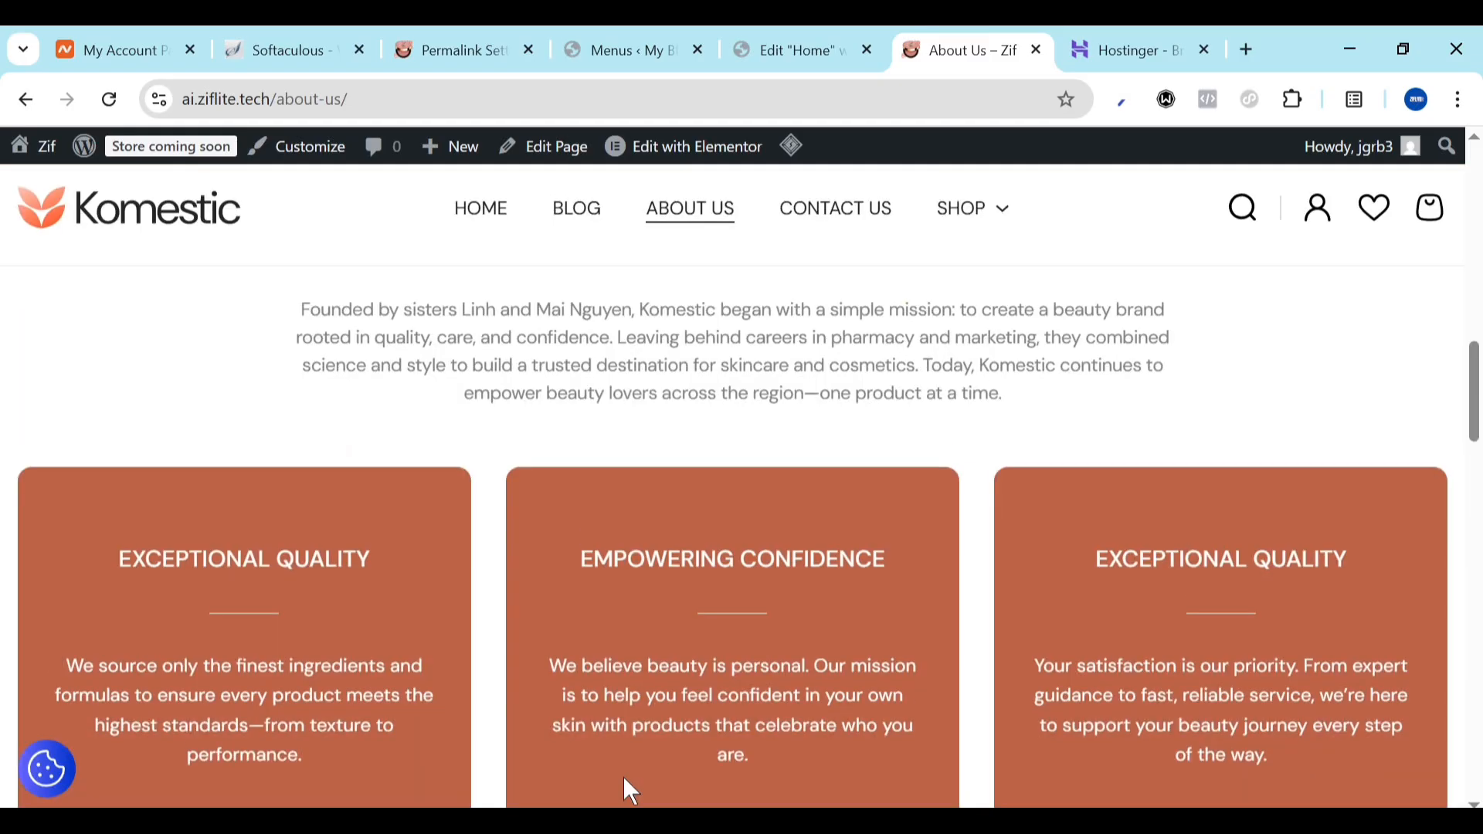
pyautogui.scroll(10, 625, 789)
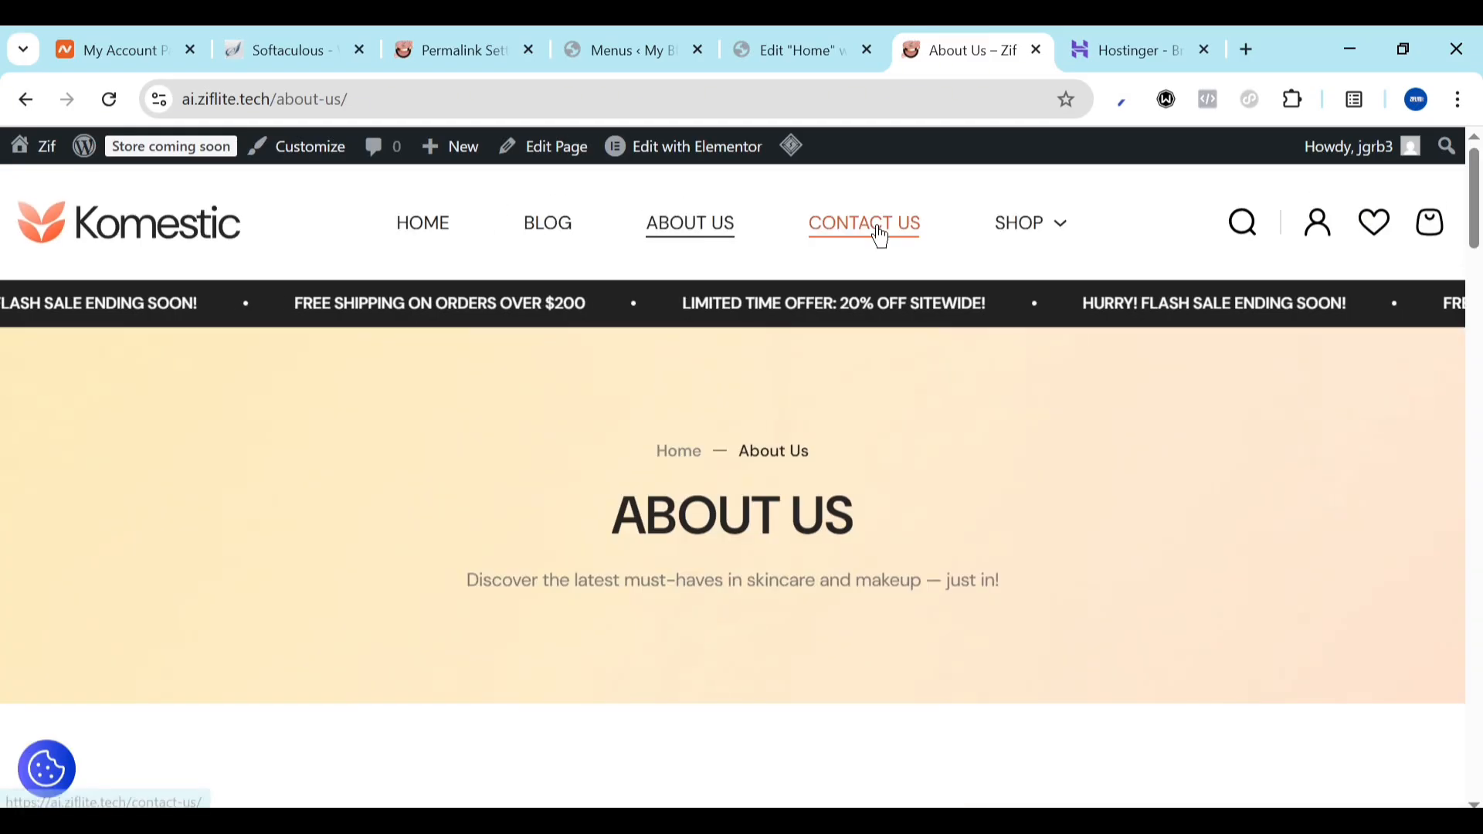
# Open the live Contact Us page, review its map, contact details and message form, and return to the live homepage
pyautogui.click(881, 232)
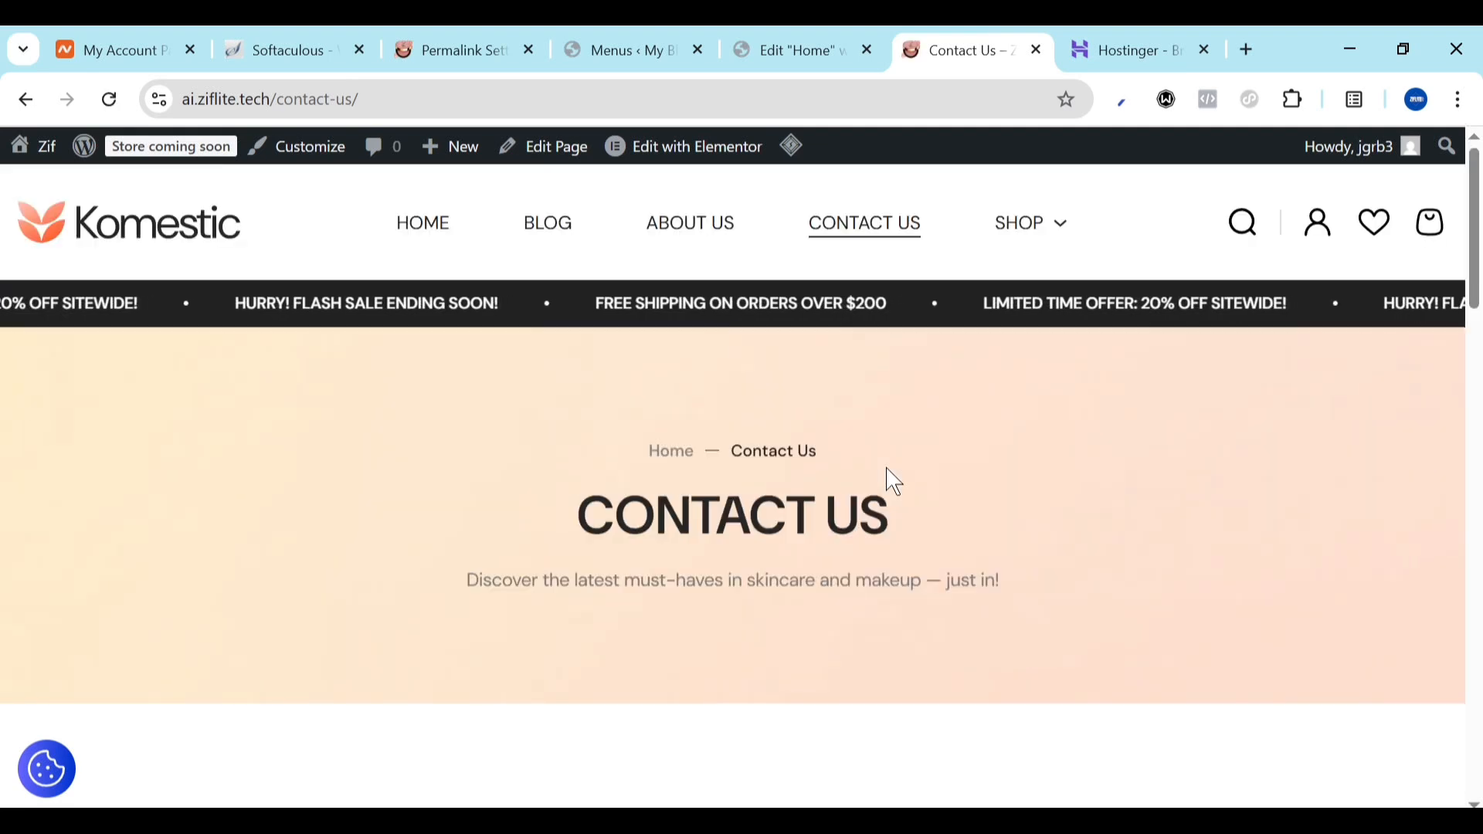
pyautogui.scroll(-10, 861, 595)
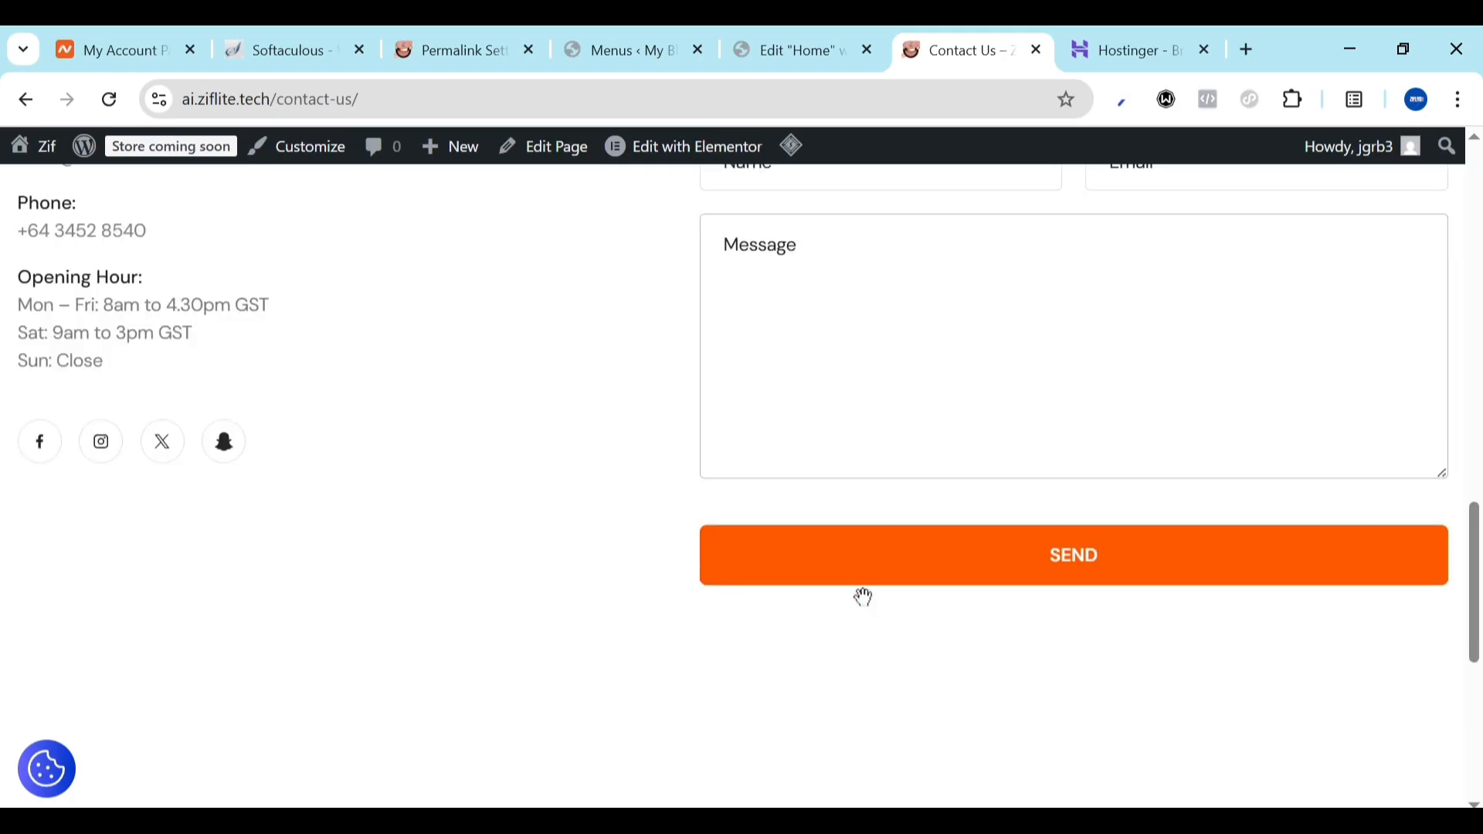
pyautogui.scroll(5, 862, 597)
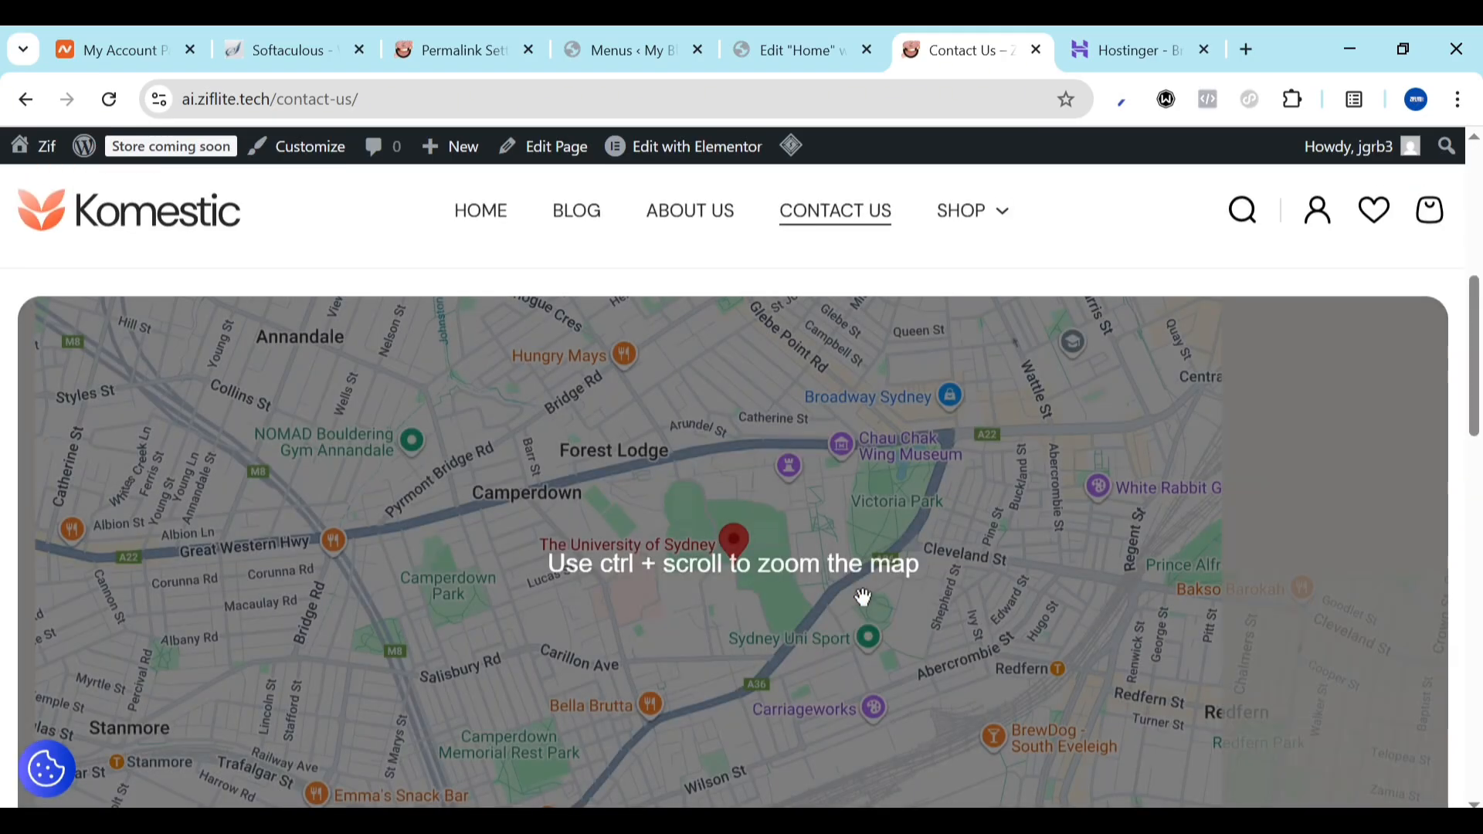
pyautogui.hotkey('ctrl', 'pageup')
pyautogui.scroll(5, 688, 472)
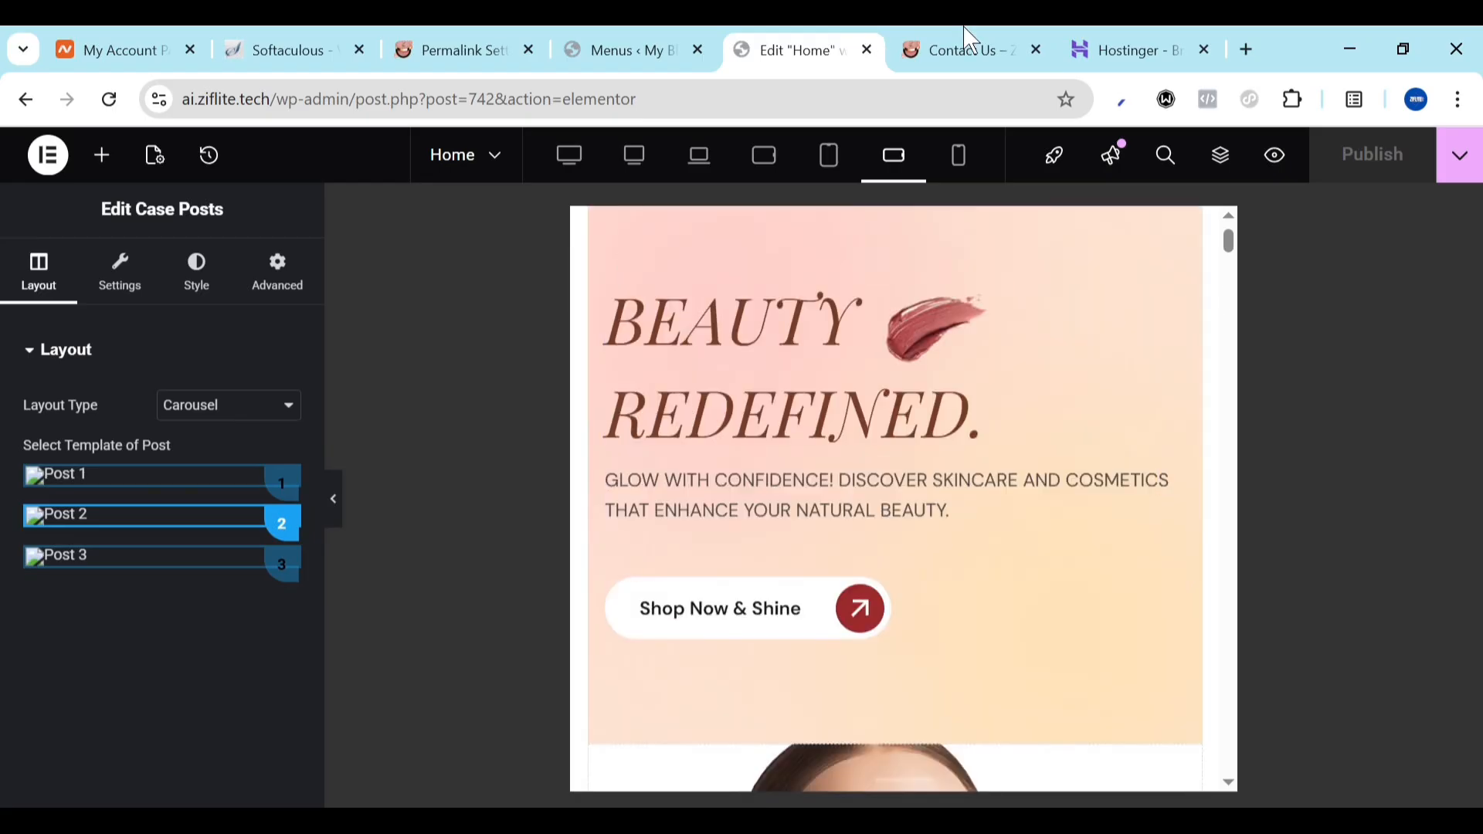
pyautogui.click(483, 222)
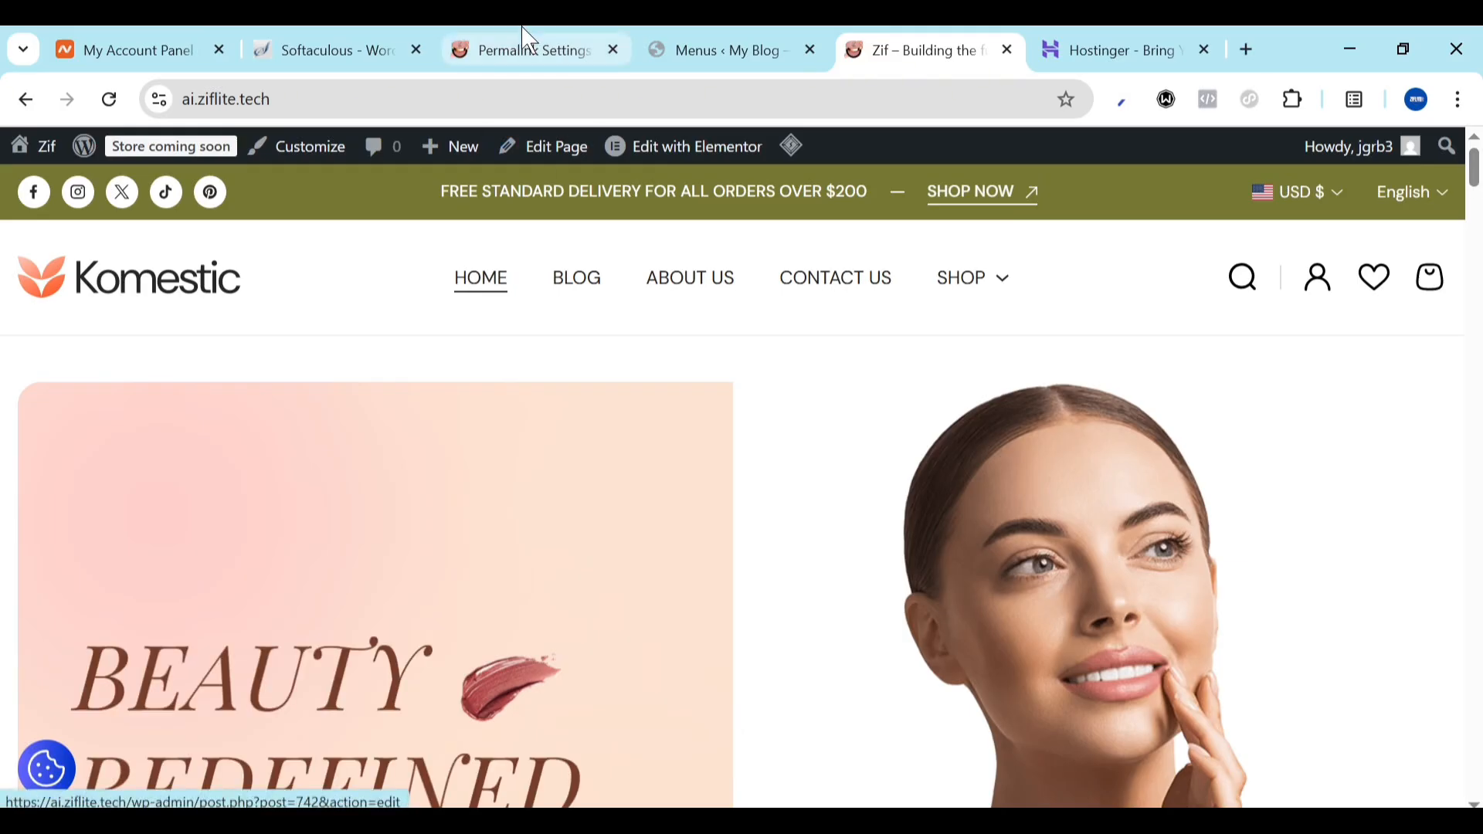
# Switch to the WordPress admin and open the form for adding a new WooCommerce product
pyautogui.click(529, 47)
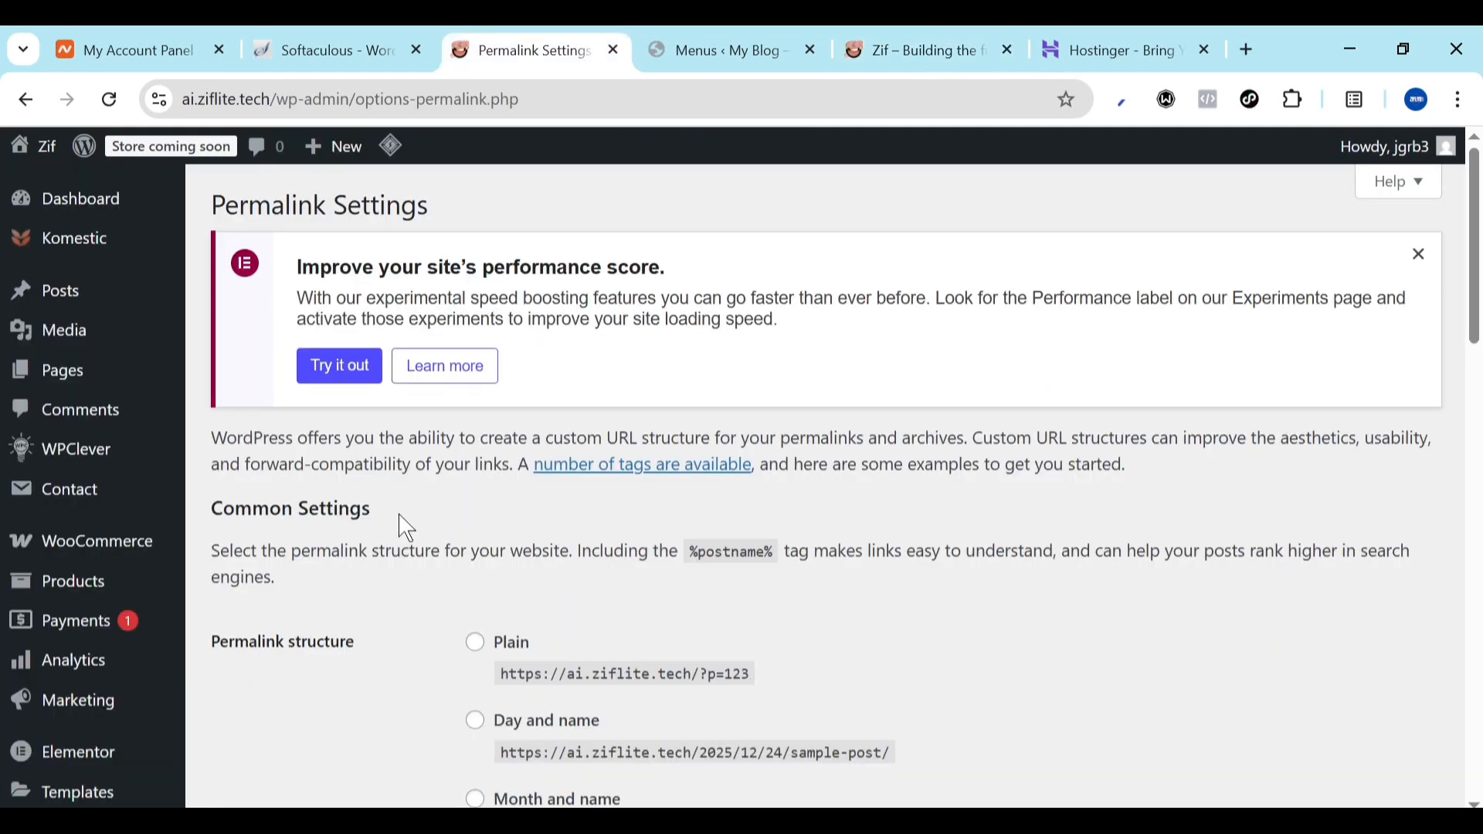
pyautogui.moveTo(129, 559)
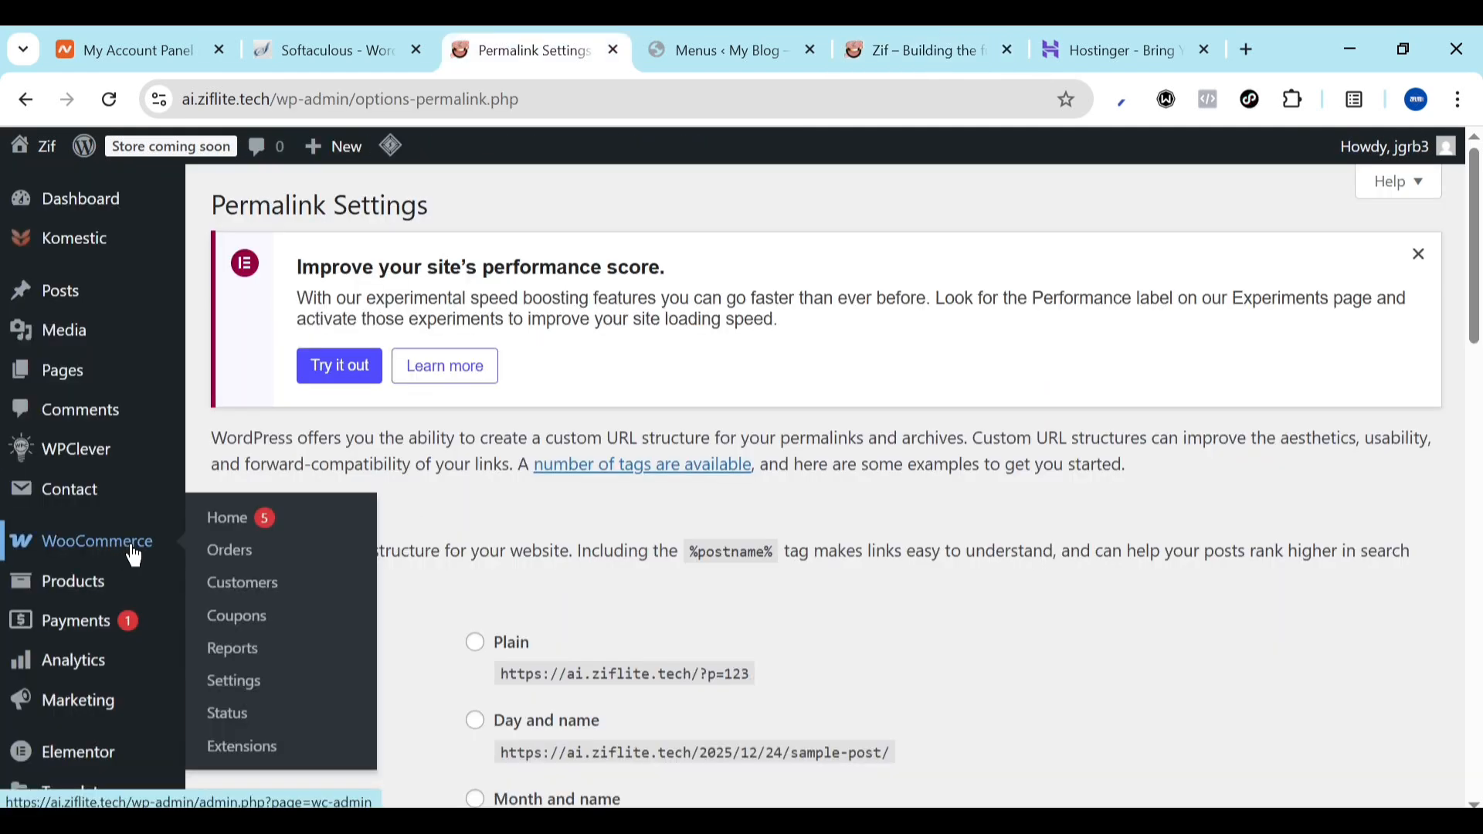
pyautogui.click(83, 597)
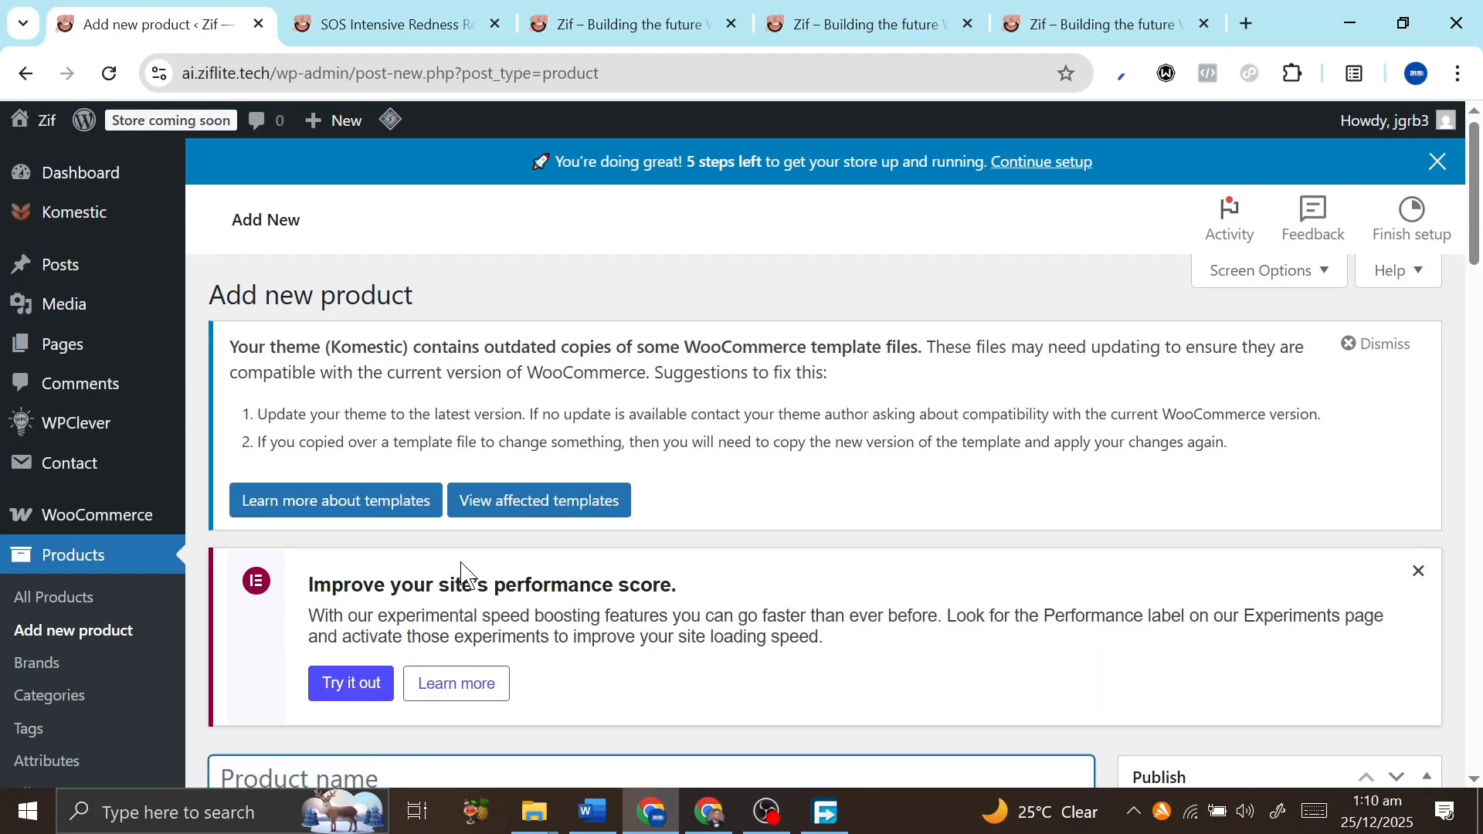
pyautogui.scroll(-4, 460, 556)
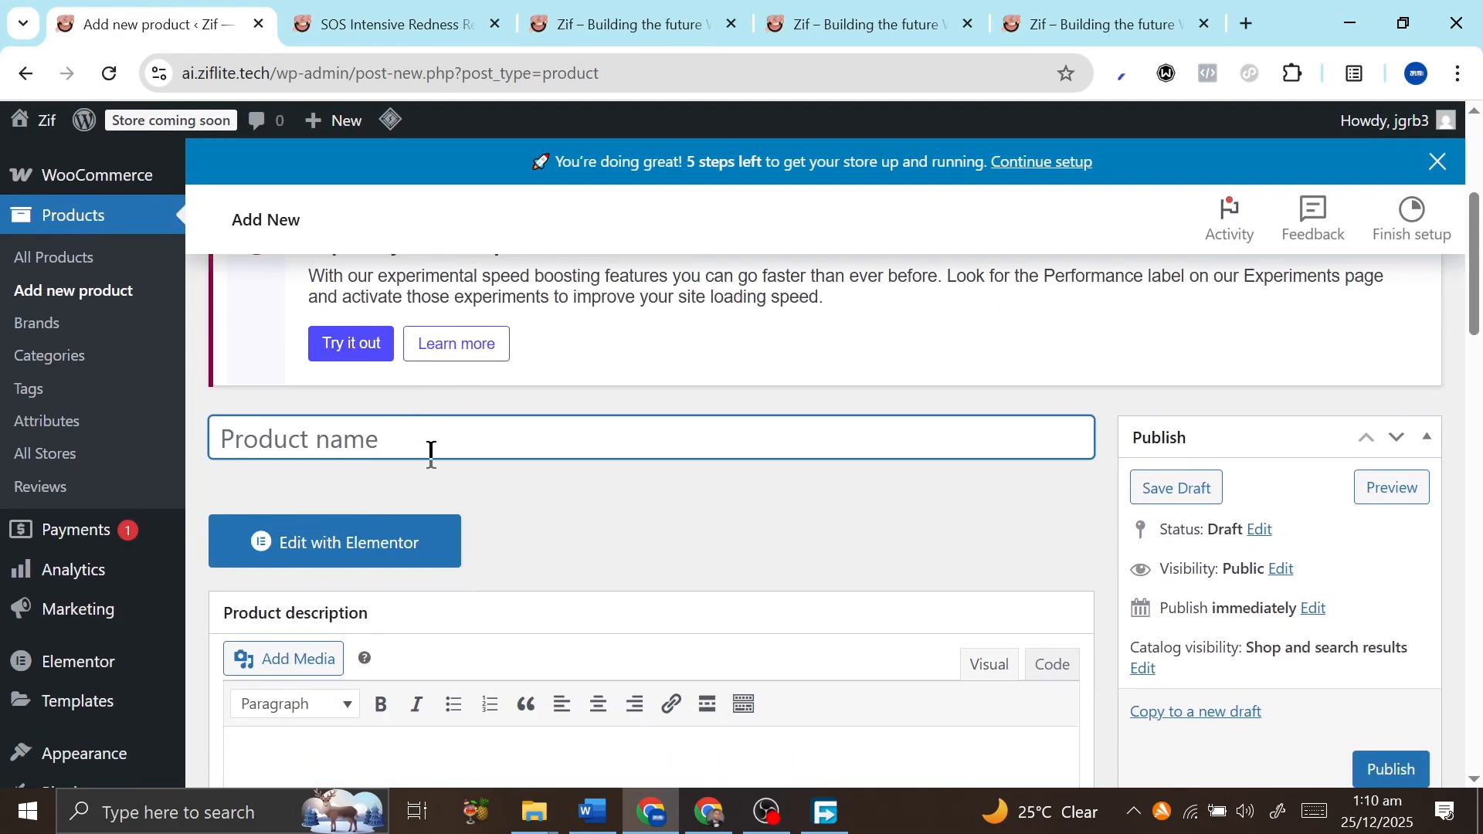
# Copy the product name from the Word document into the new product's name and shorten it to "Fuse Longwear Hydrating Glassy Lip"
pyautogui.click(592, 811)
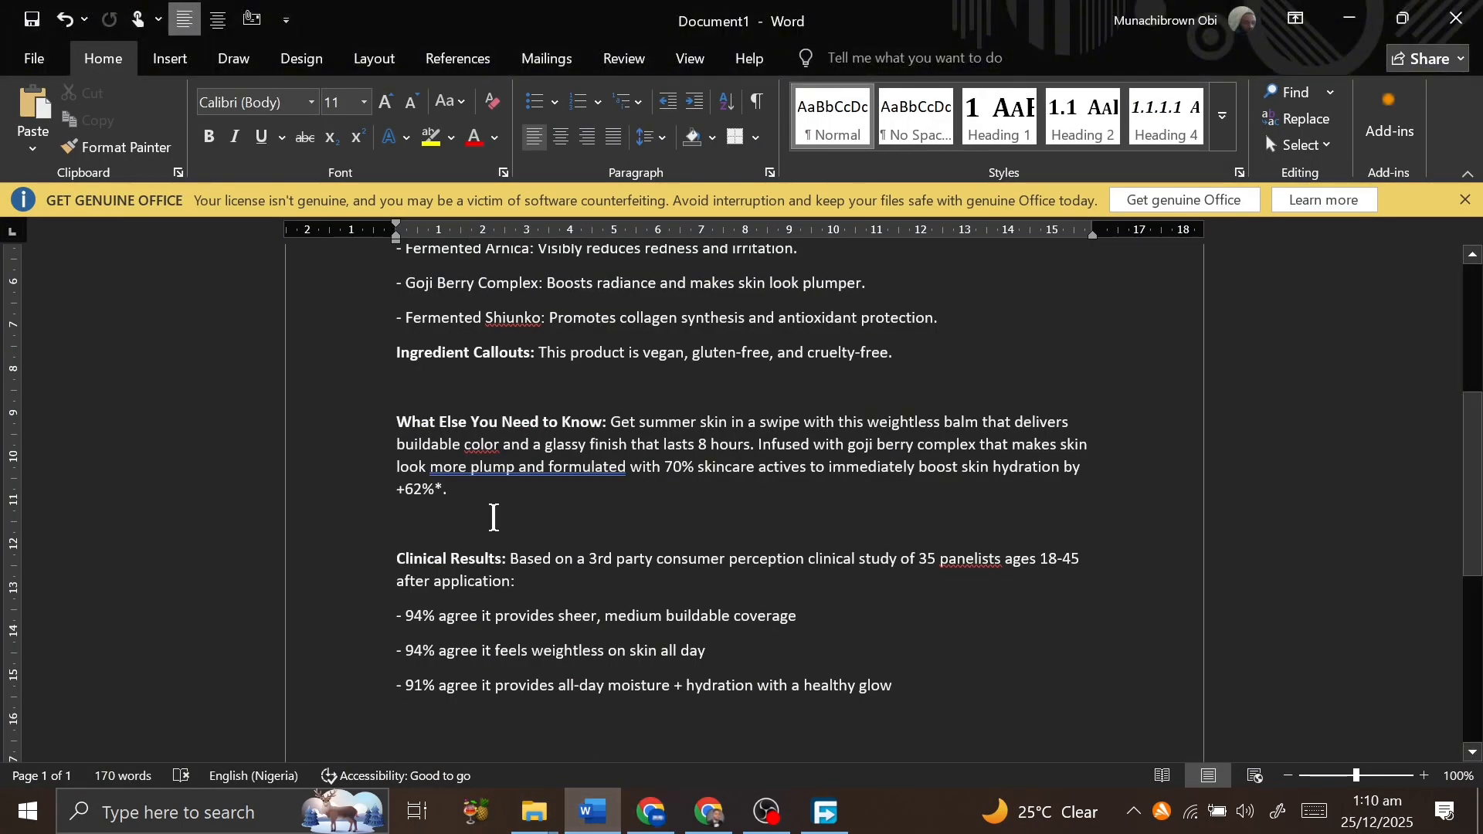
pyautogui.scroll(5, 489, 520)
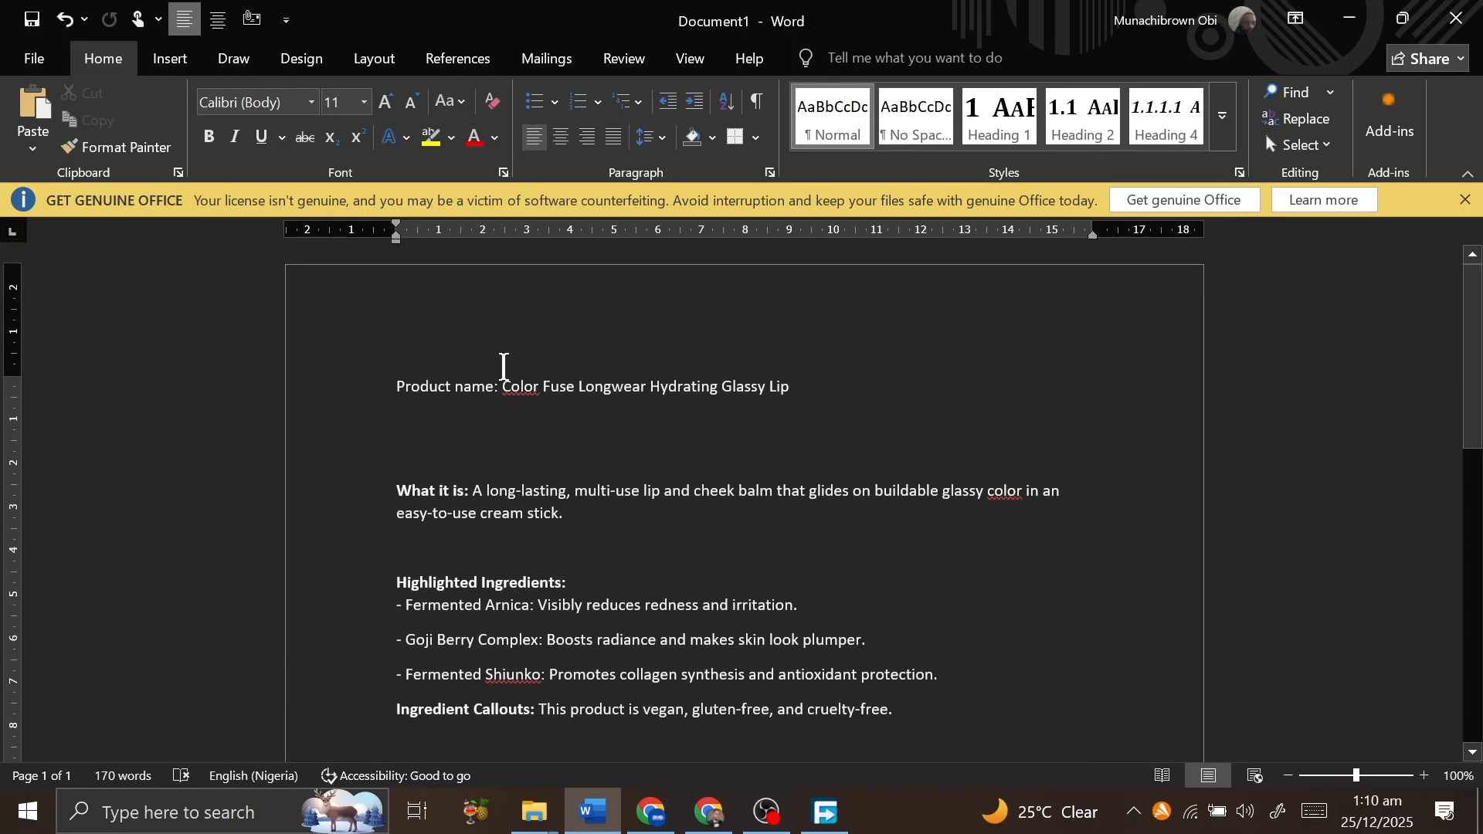
pyautogui.moveTo(500, 384); pyautogui.dragTo(789, 384)
pyautogui.hotkey('ctrl', 'c')
pyautogui.click(648, 812)
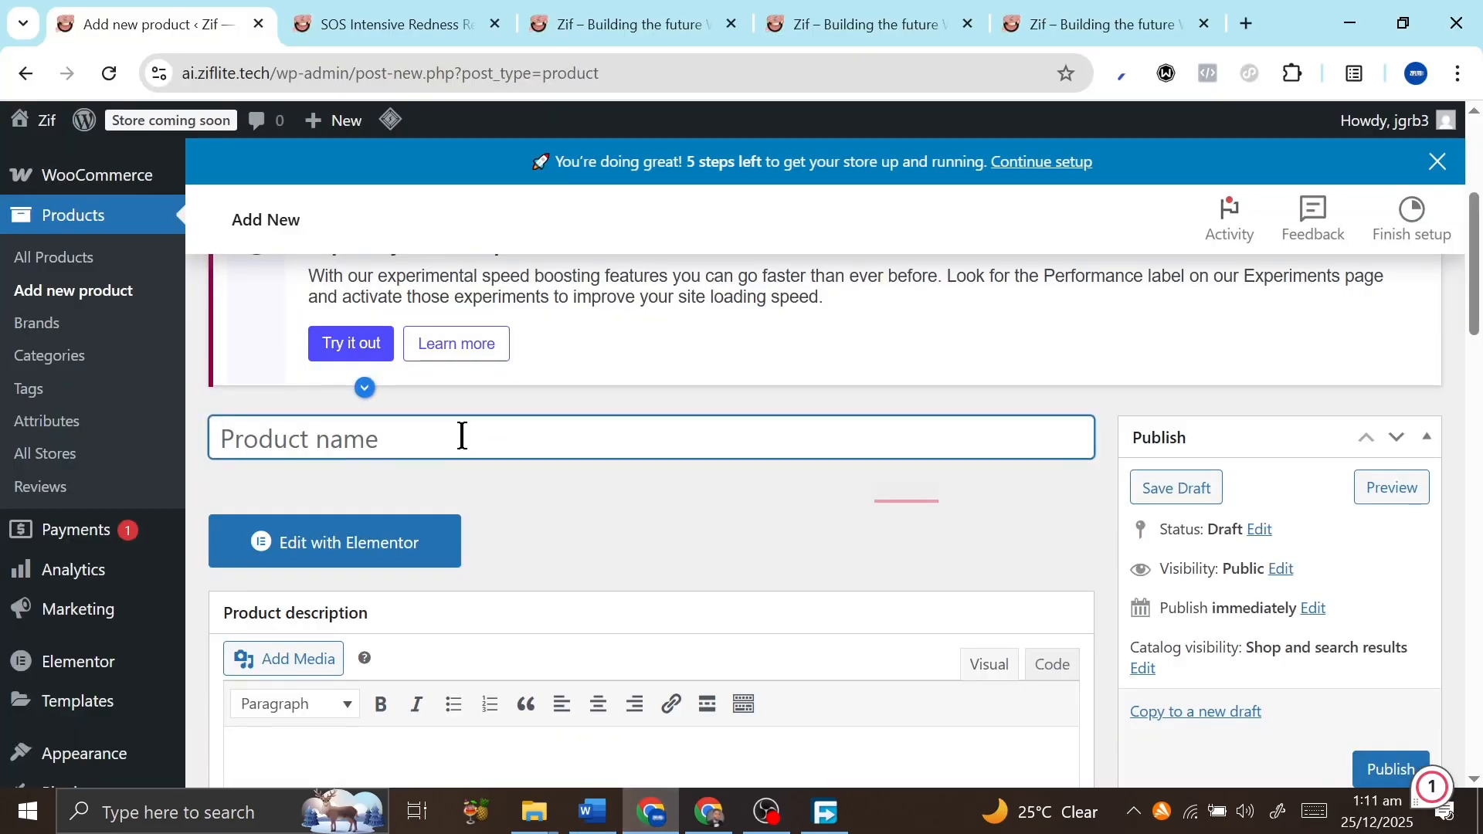
pyautogui.hotkey('ctrl', 'v')
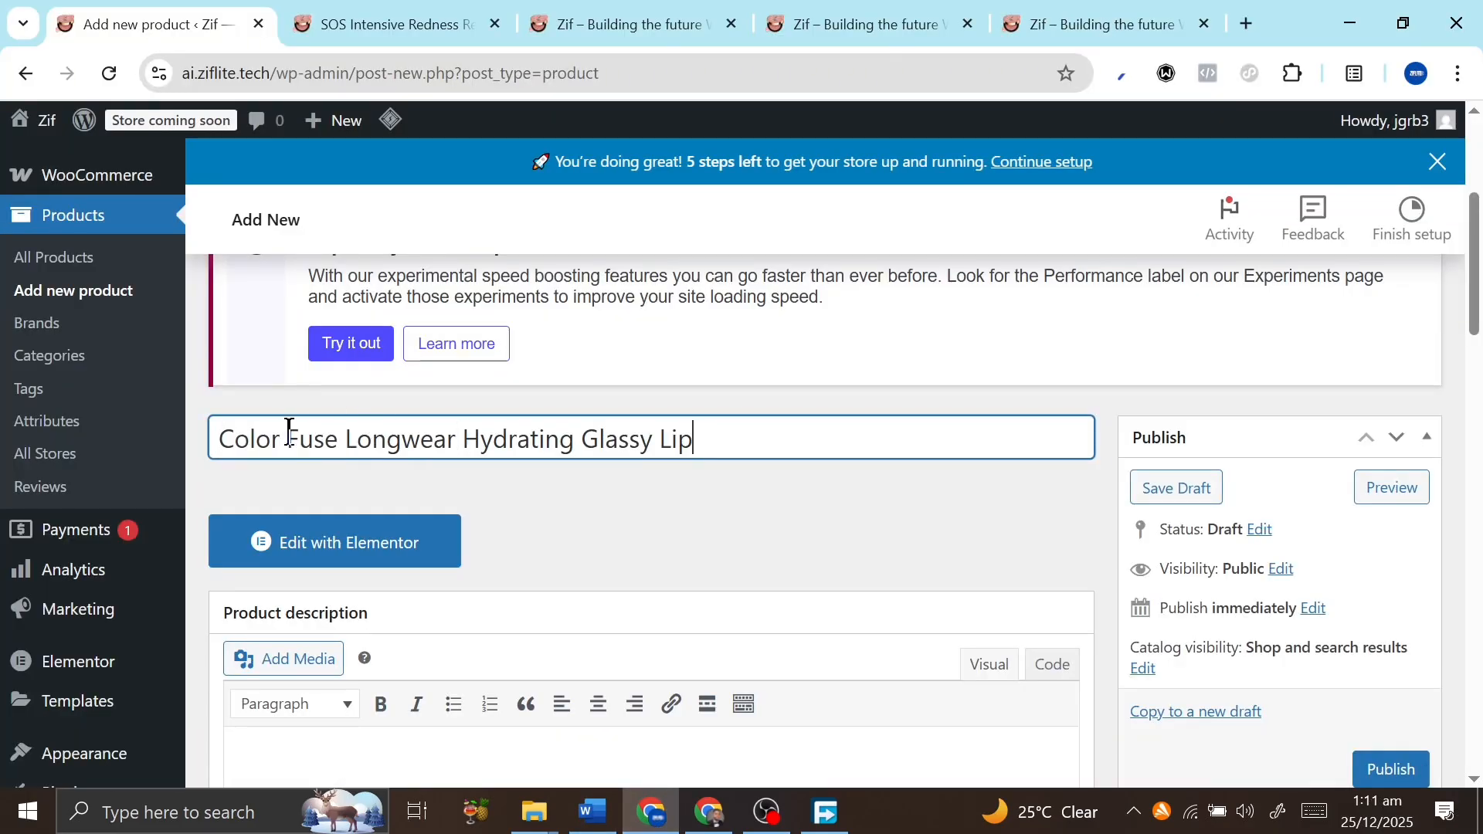
pyautogui.moveTo(283, 431); pyautogui.dragTo(214, 434)
pyautogui.press('BackSpace')
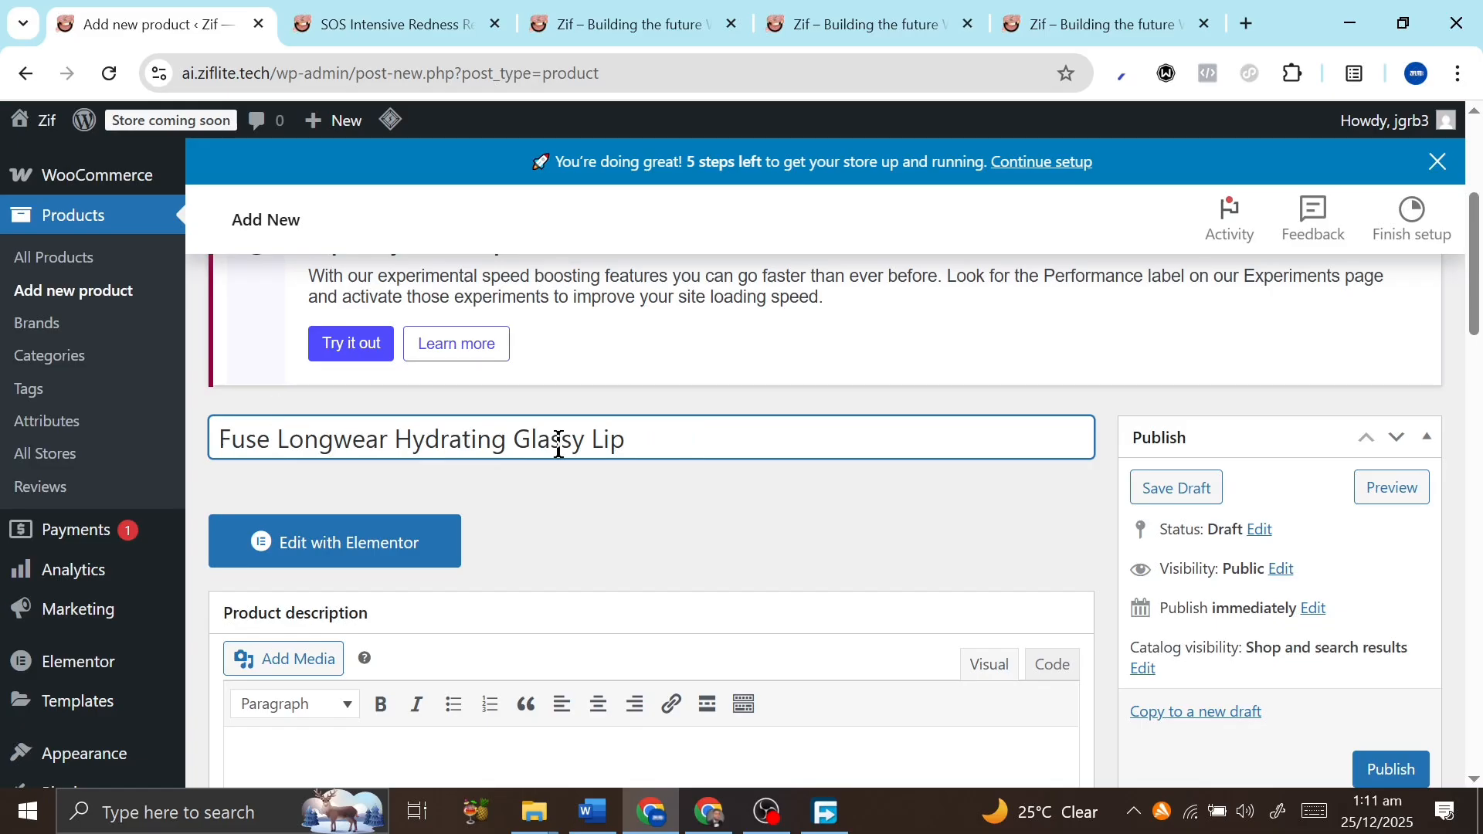
# Copy the product description text, through its Clinical Results section, from the Word document into the new product's description
pyautogui.scroll(-5, 620, 533)
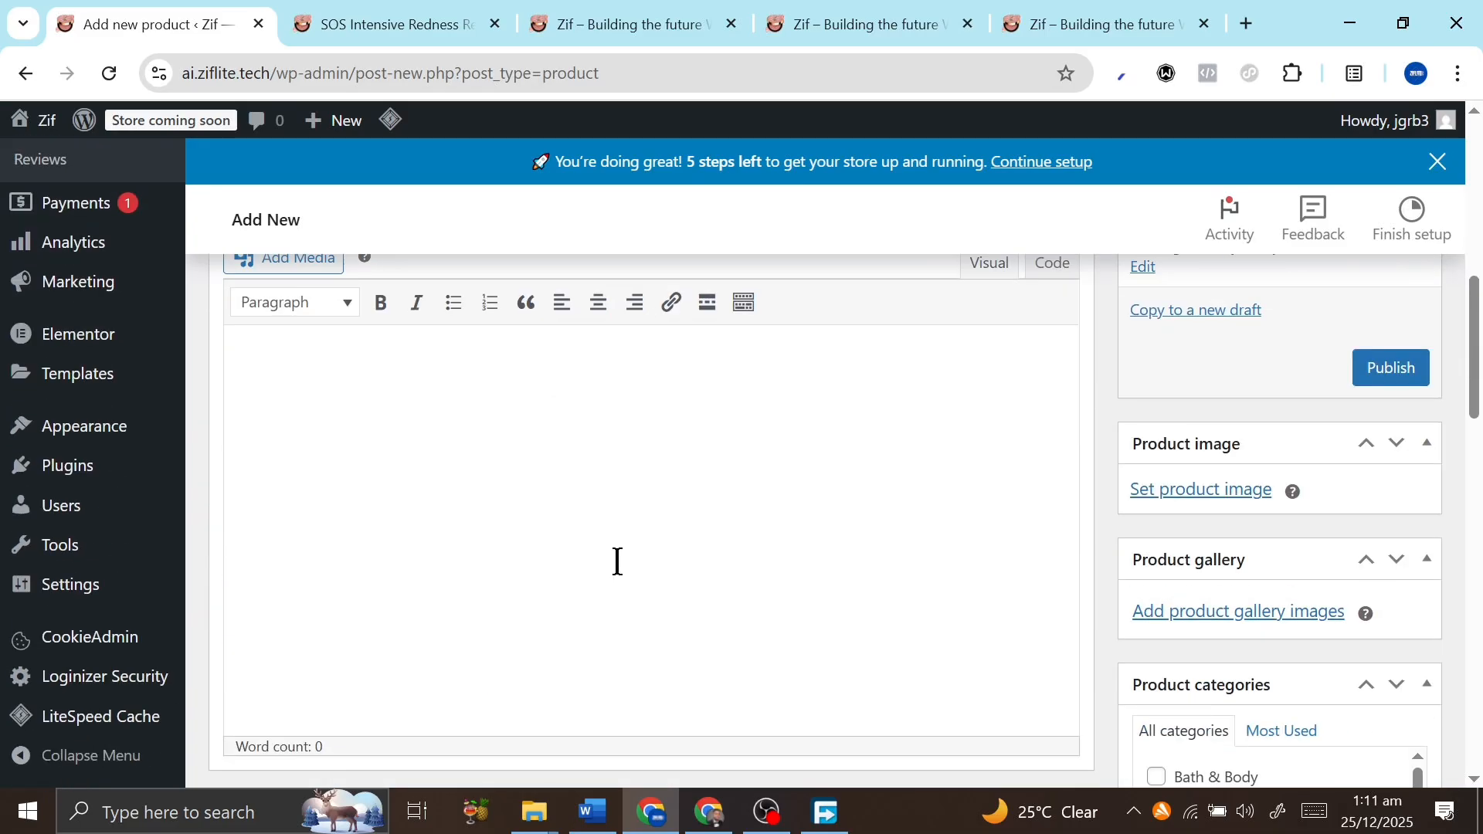
pyautogui.scroll(2, 617, 559)
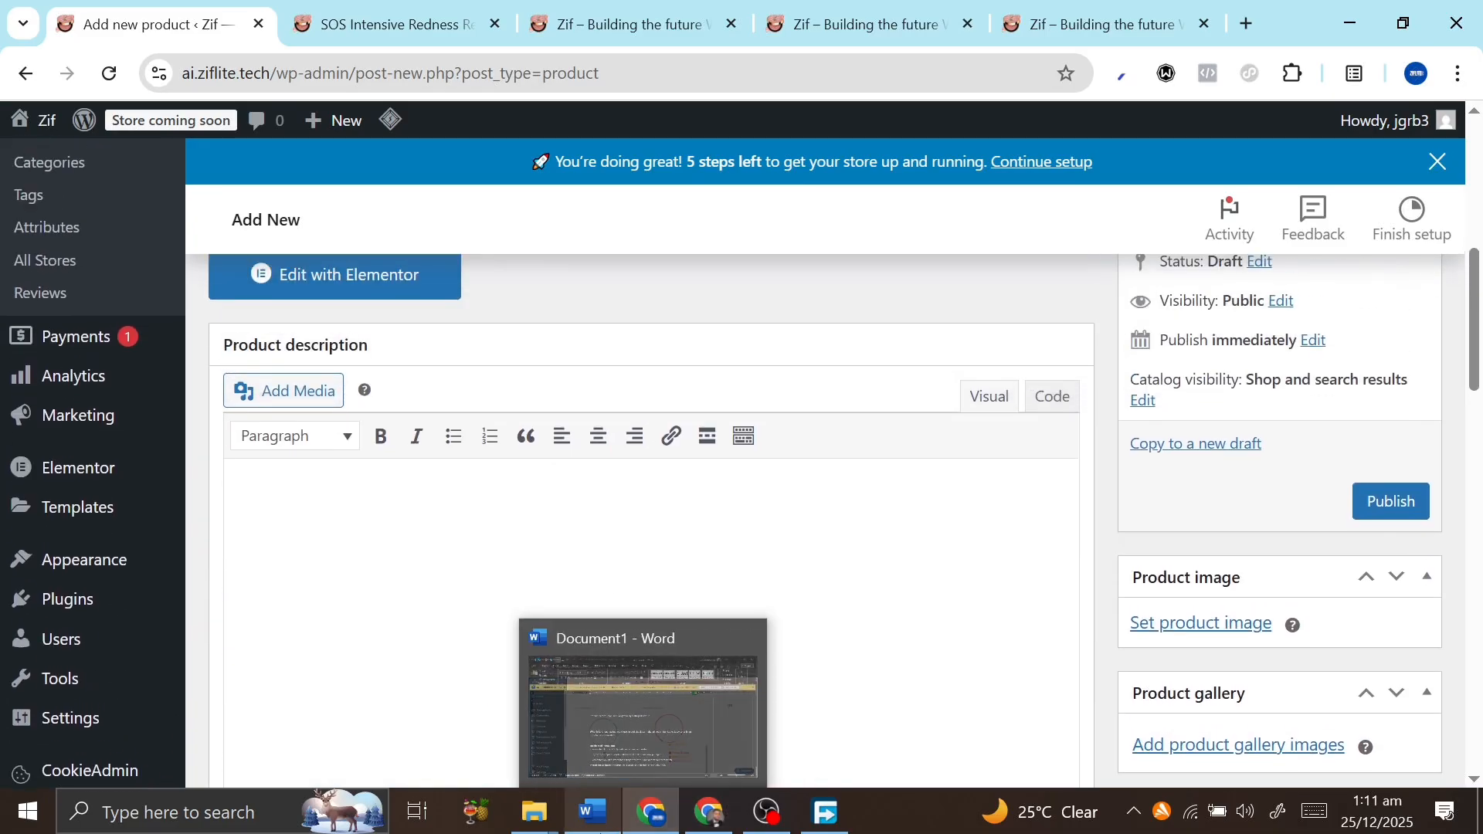
pyautogui.click(592, 811)
pyautogui.scroll(-2, 703, 513)
pyautogui.hotkey('alt', 'Tab')
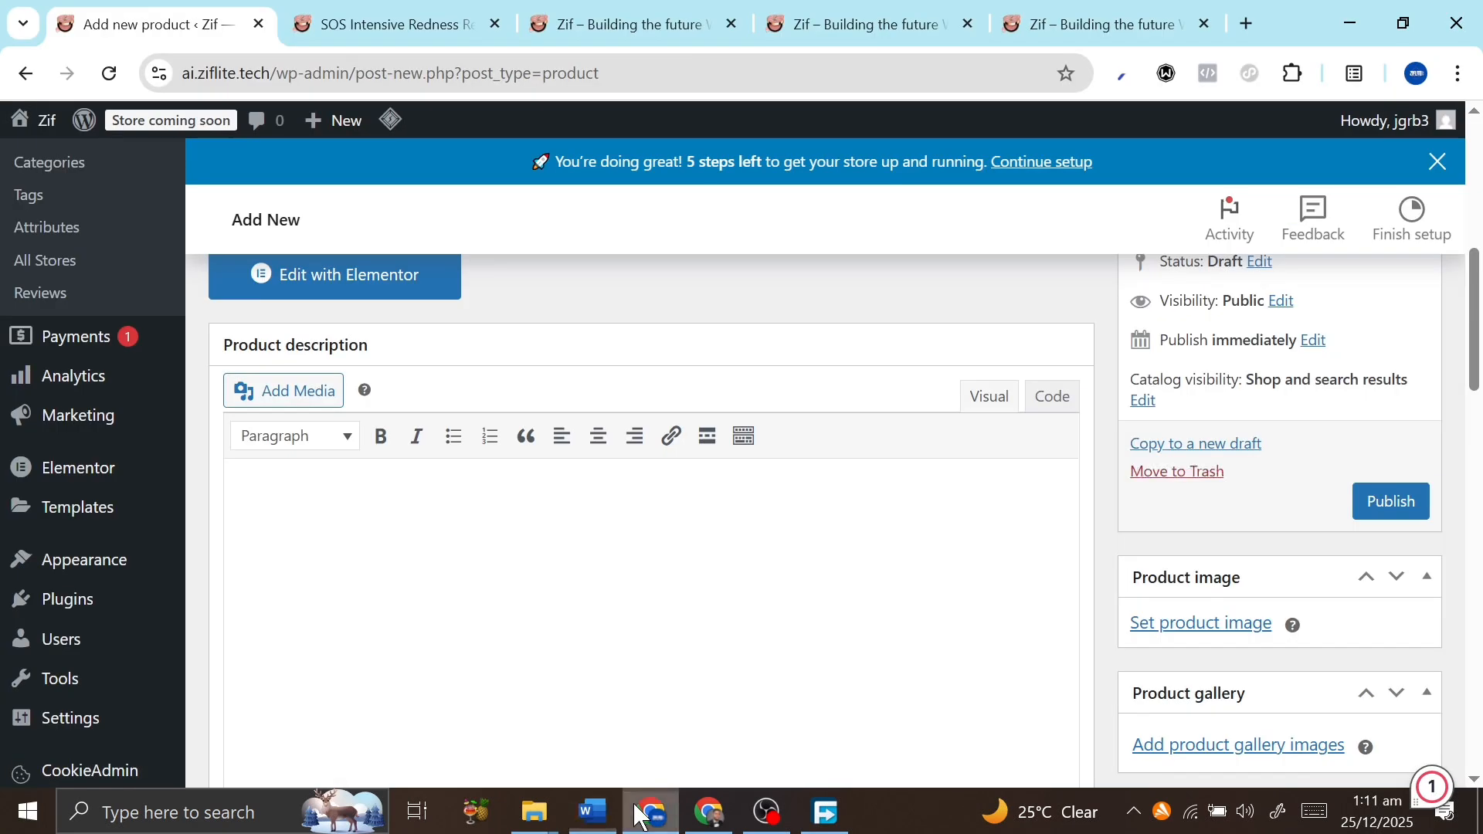
pyautogui.hotkey('ctrl', 'v')
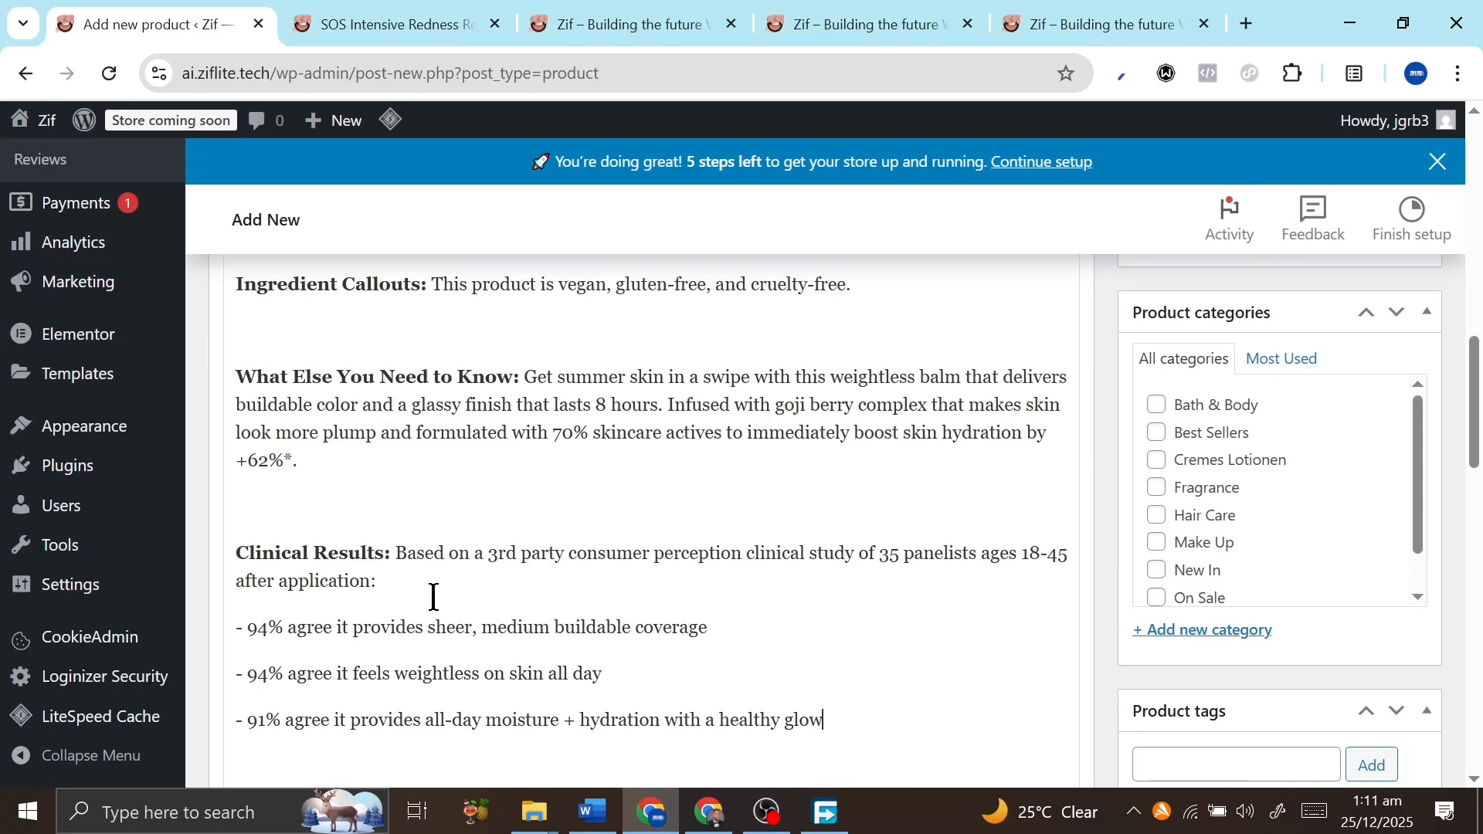
# Set the simple product's regular price to $5 and open its sale price for entry
pyautogui.scroll(-5, 539, 431)
pyautogui.scroll(3, 453, 520)
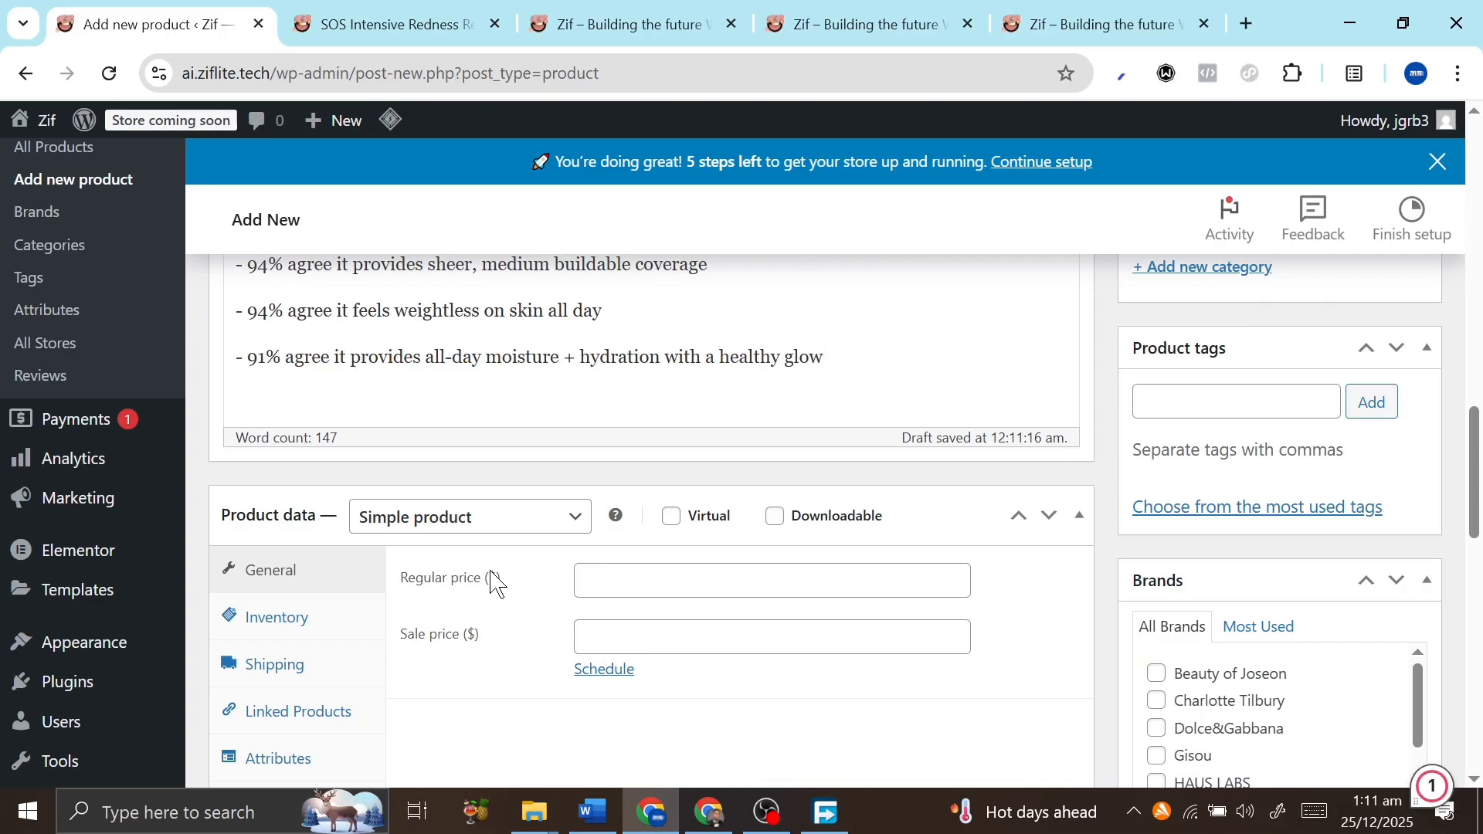
pyautogui.scroll(-2, 494, 583)
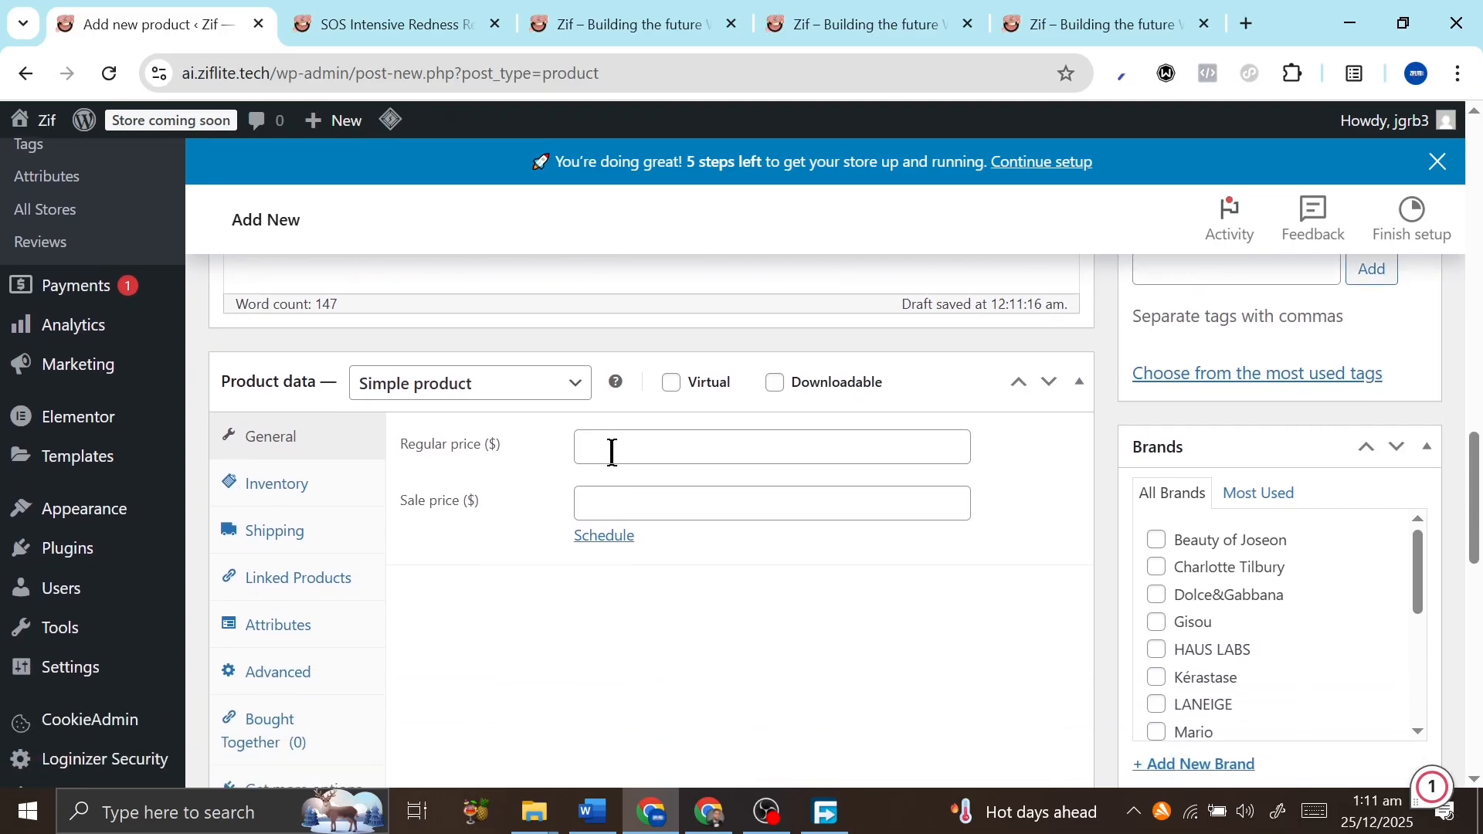
pyautogui.click(611, 451)
pyautogui.write('5')
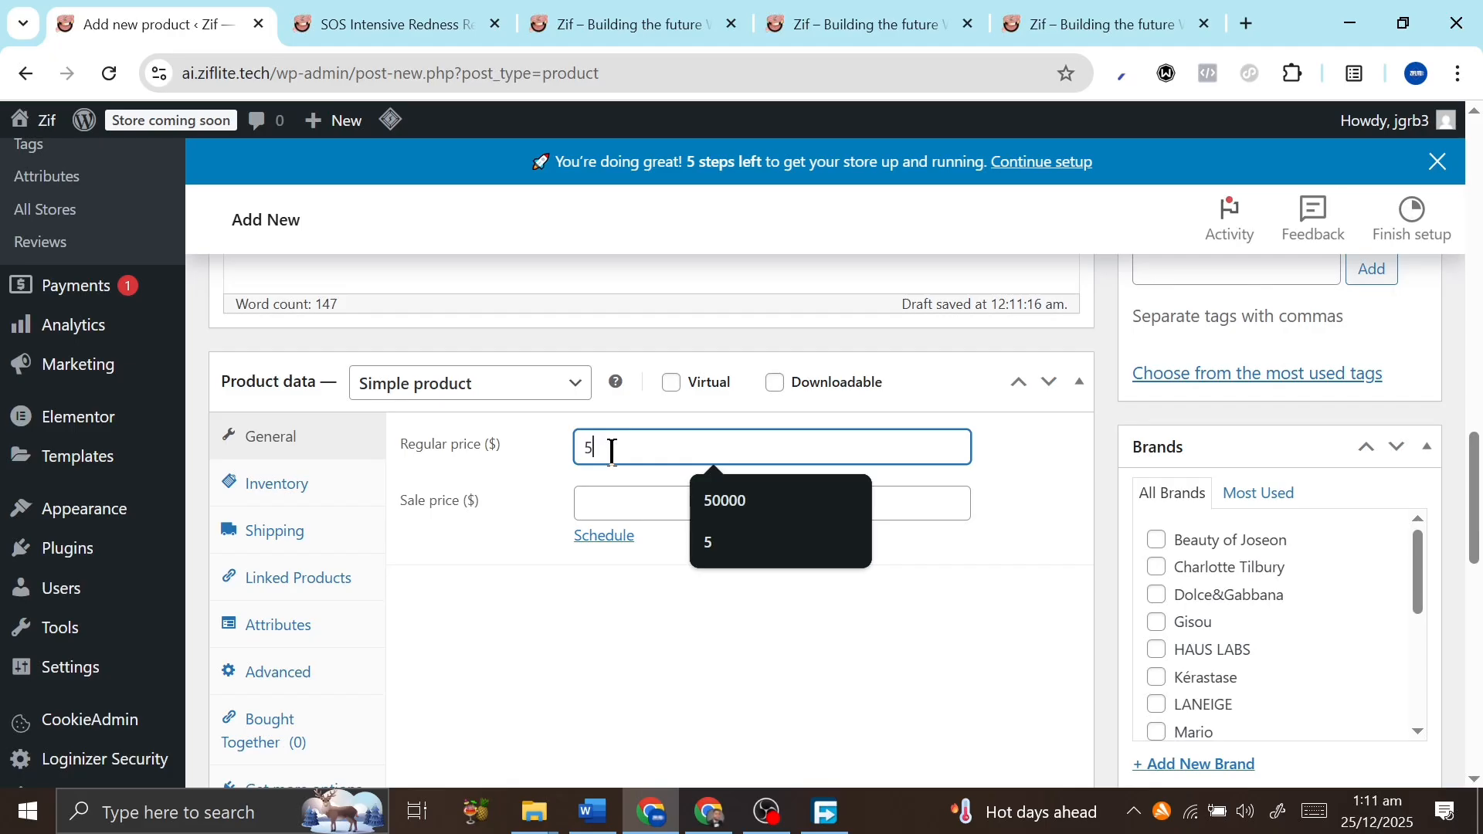
pyautogui.click(519, 561)
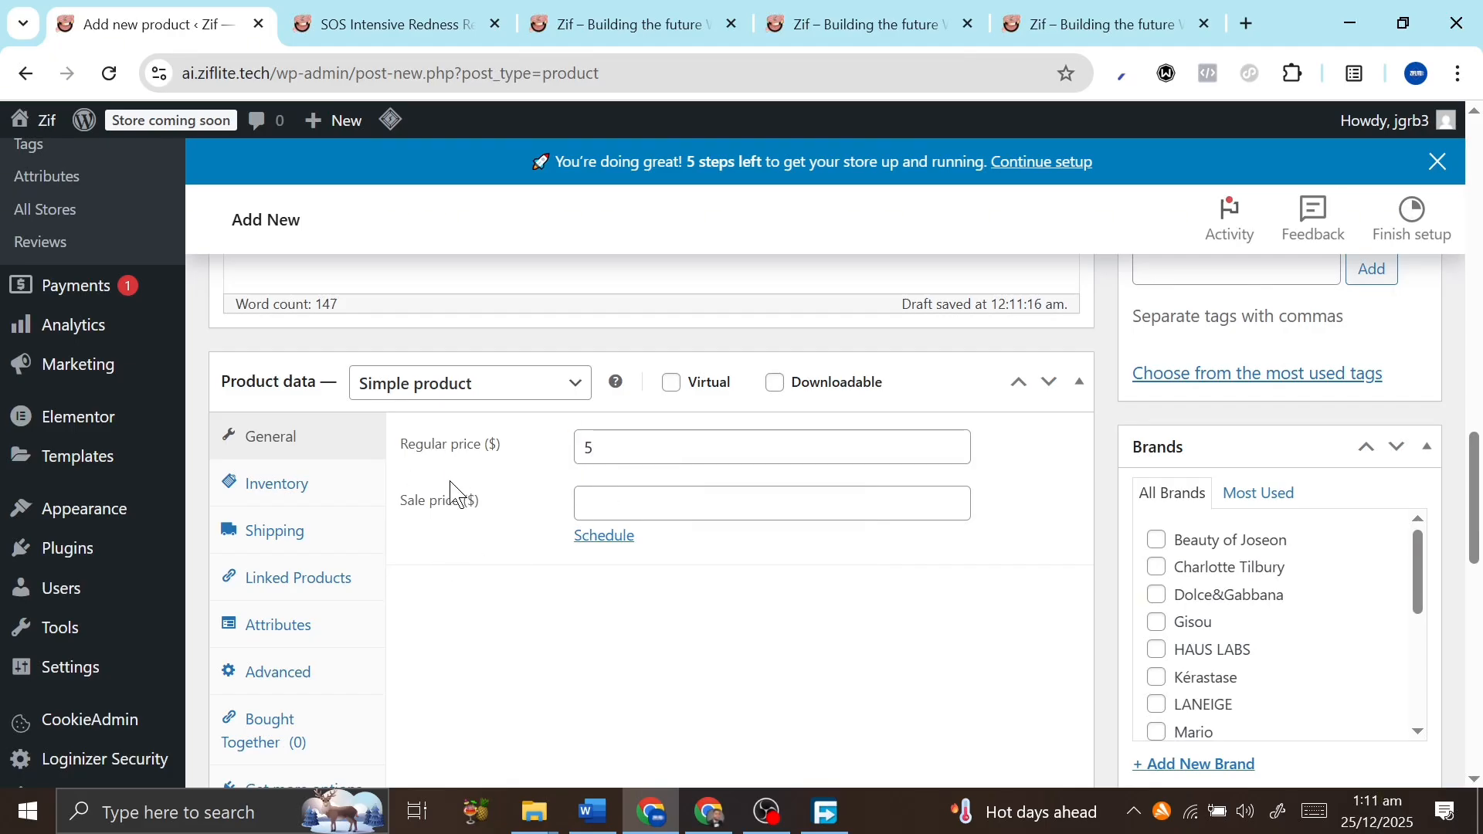
pyautogui.click(597, 505)
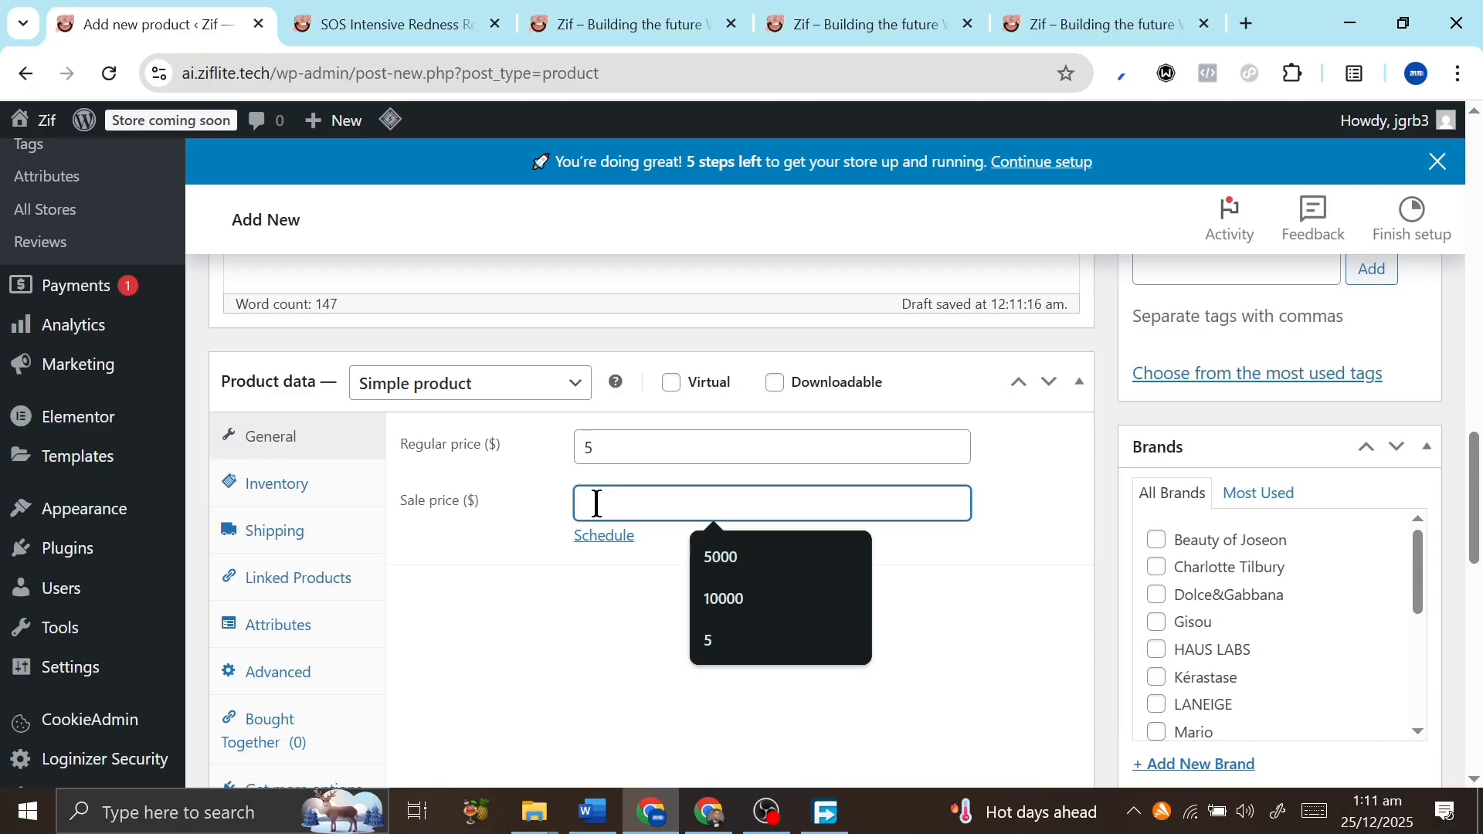
# Set the product's sale price to 3 dollars
pyautogui.write('3')
pyautogui.click(549, 548)
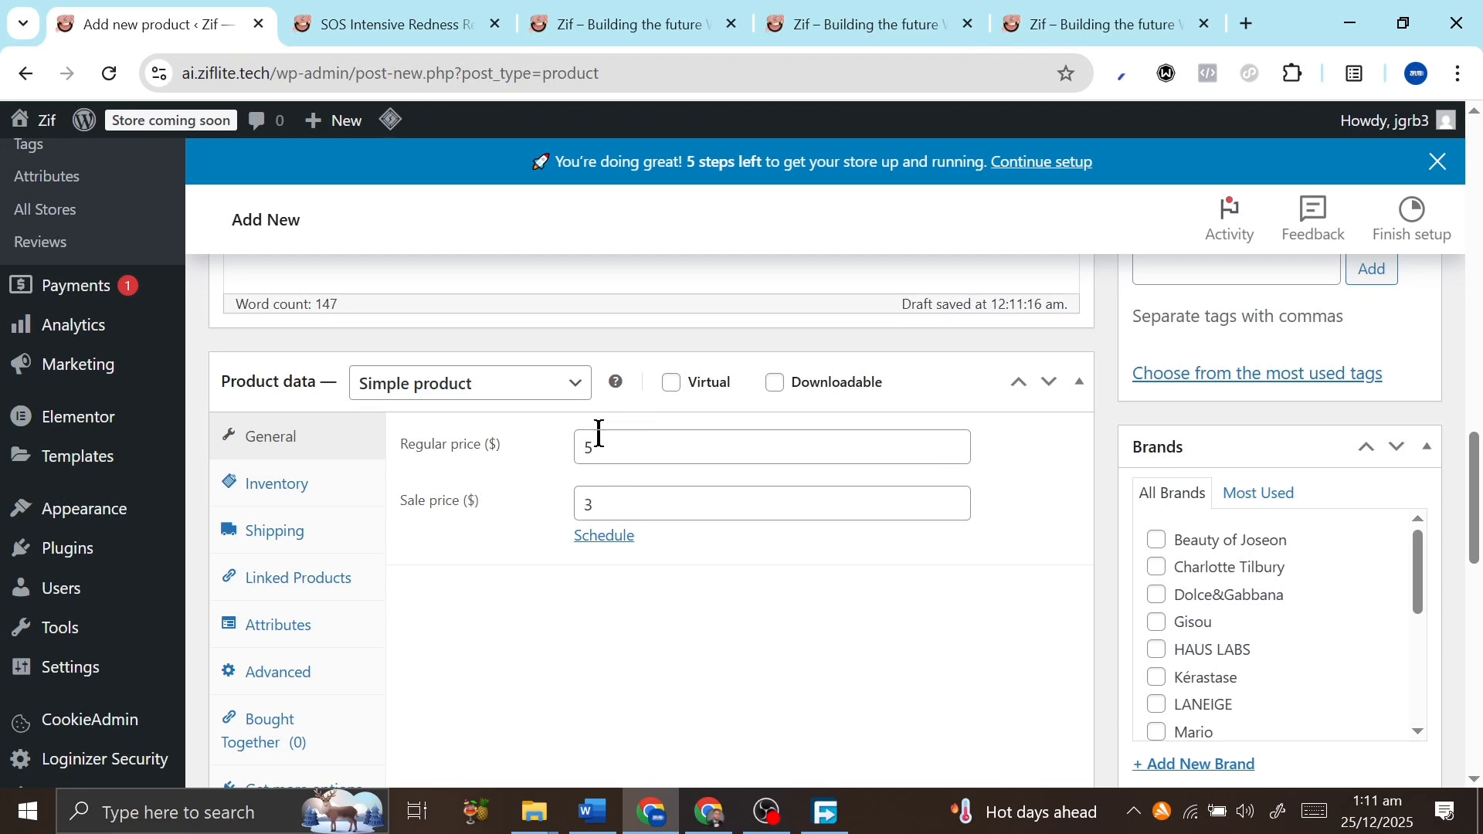
pyautogui.click(606, 500)
pyautogui.press('BackSpace')
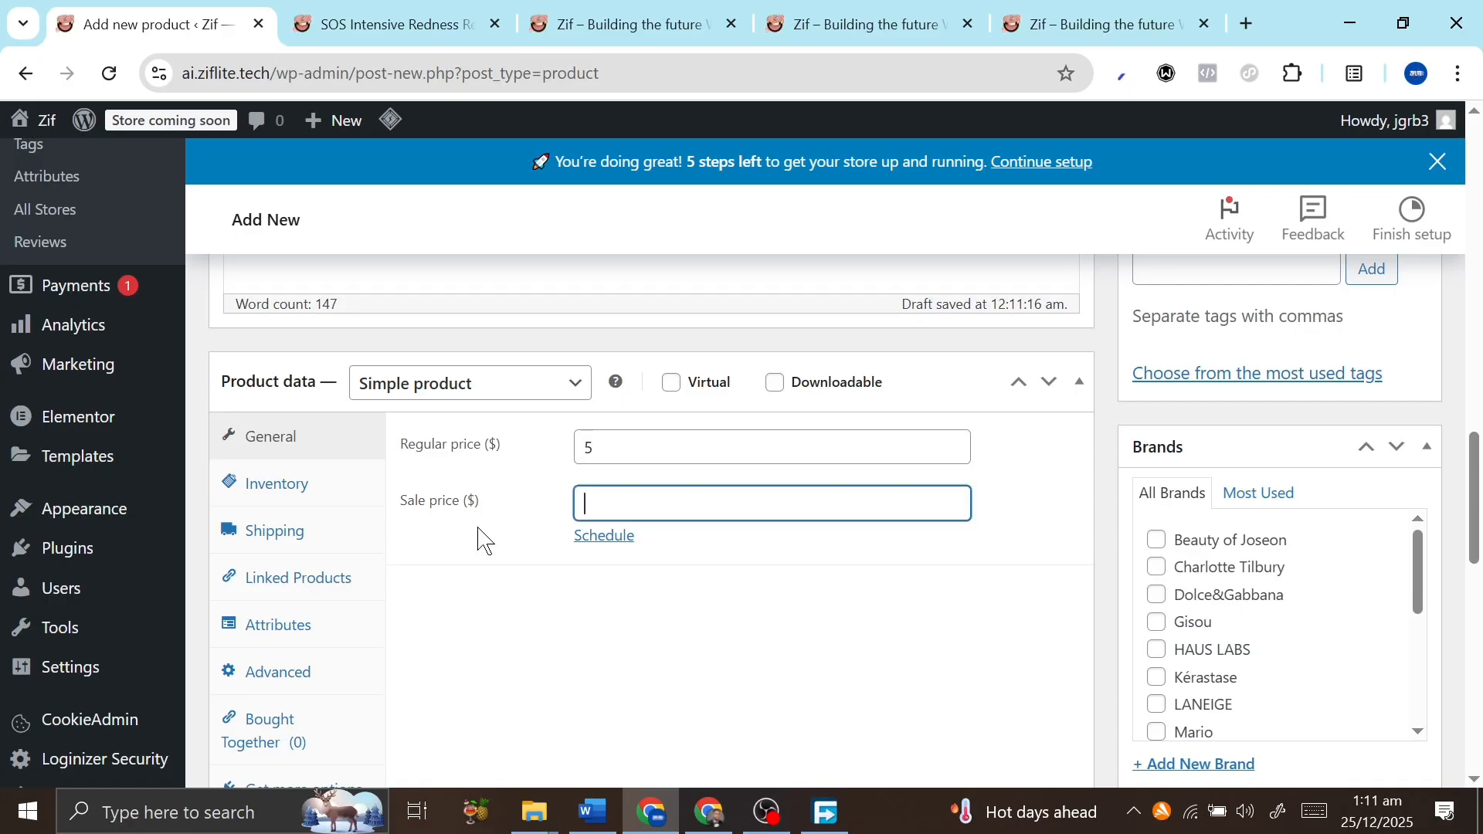
pyautogui.click(525, 609)
pyautogui.click(592, 502)
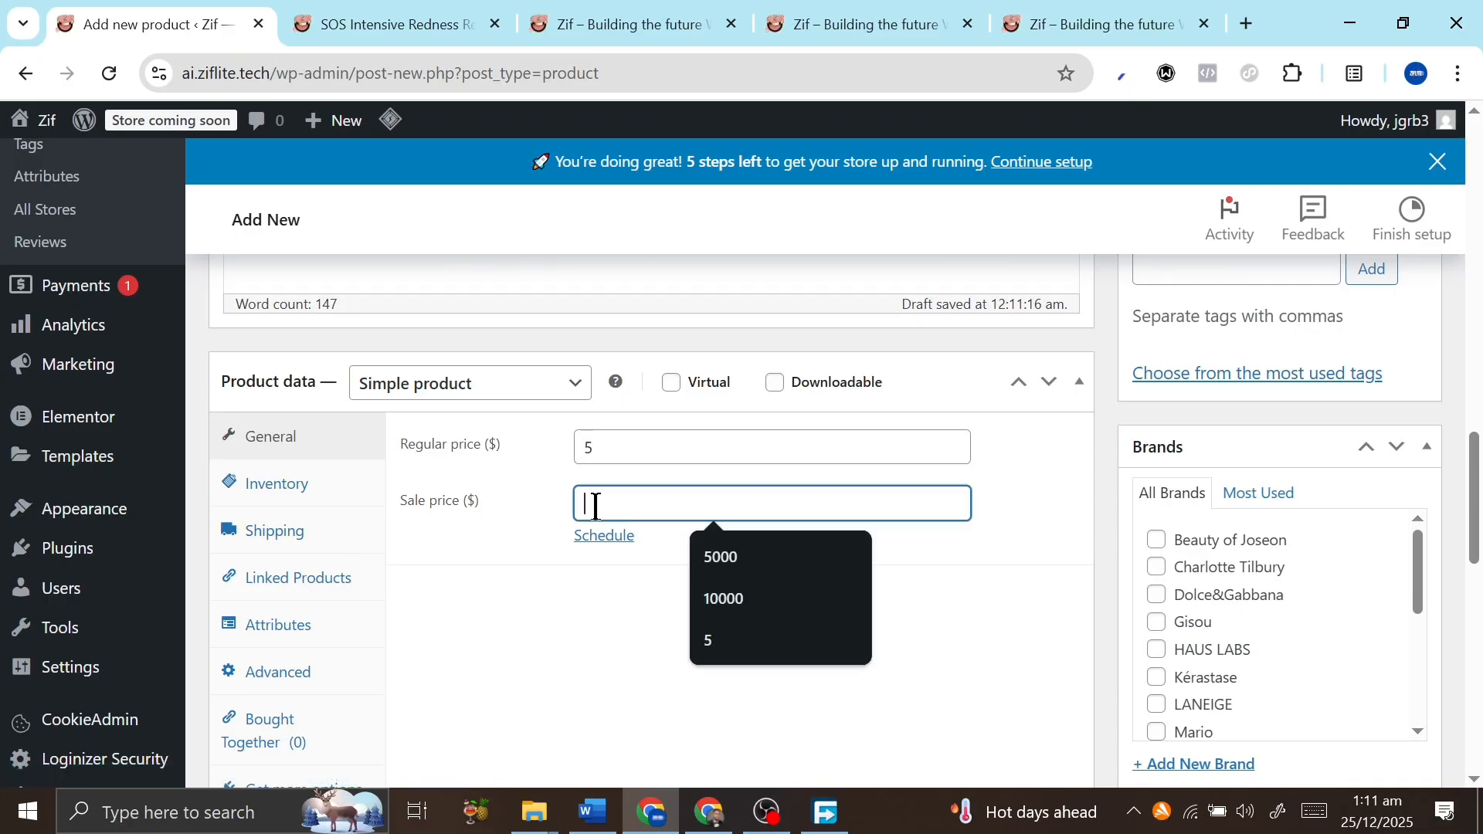
pyautogui.write('3')
pyautogui.click(490, 590)
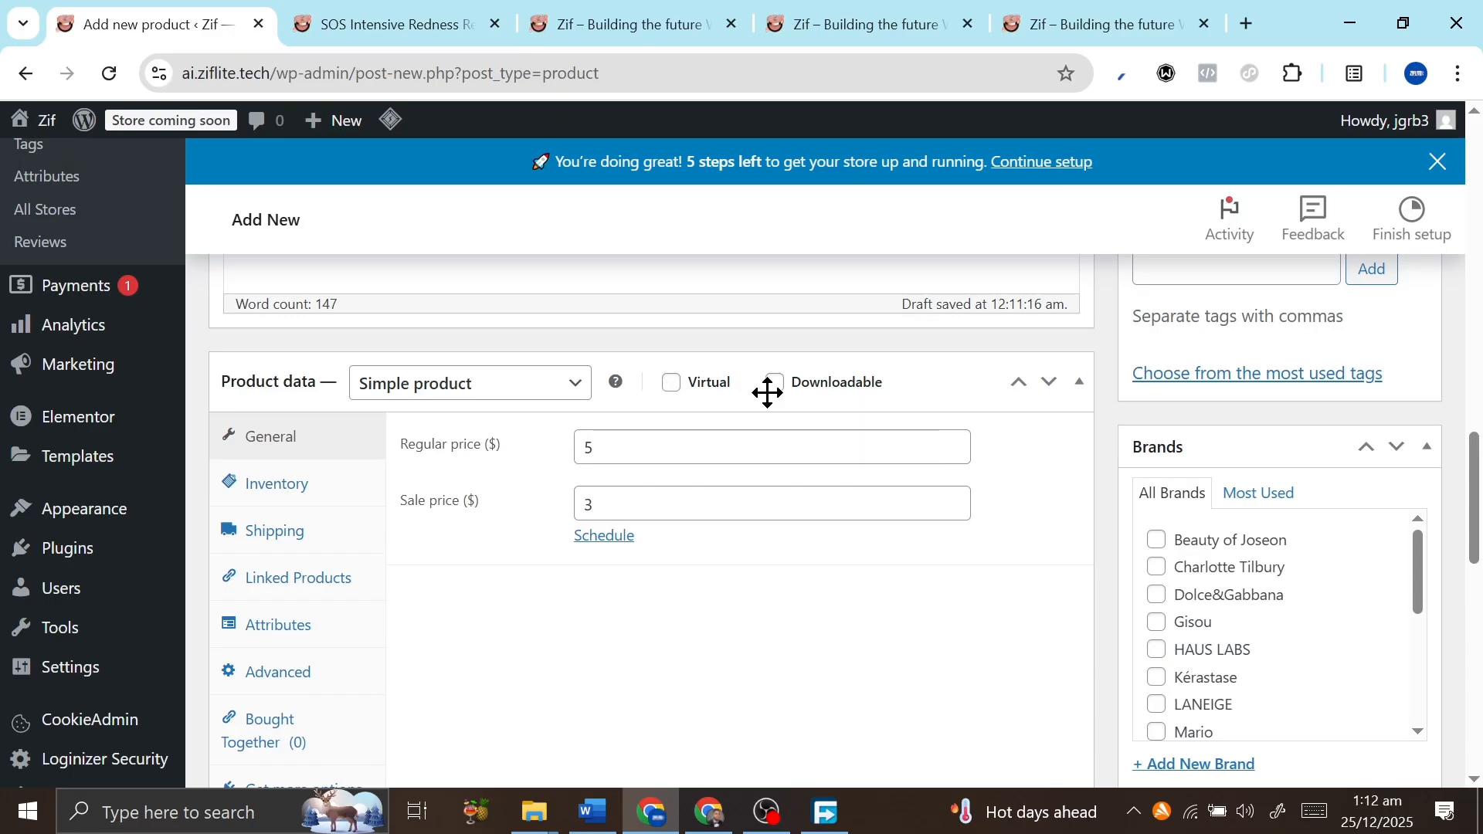
# Turn on stock quantity tracking in the product's inventory settings and set the quantity to 50
pyautogui.click(282, 502)
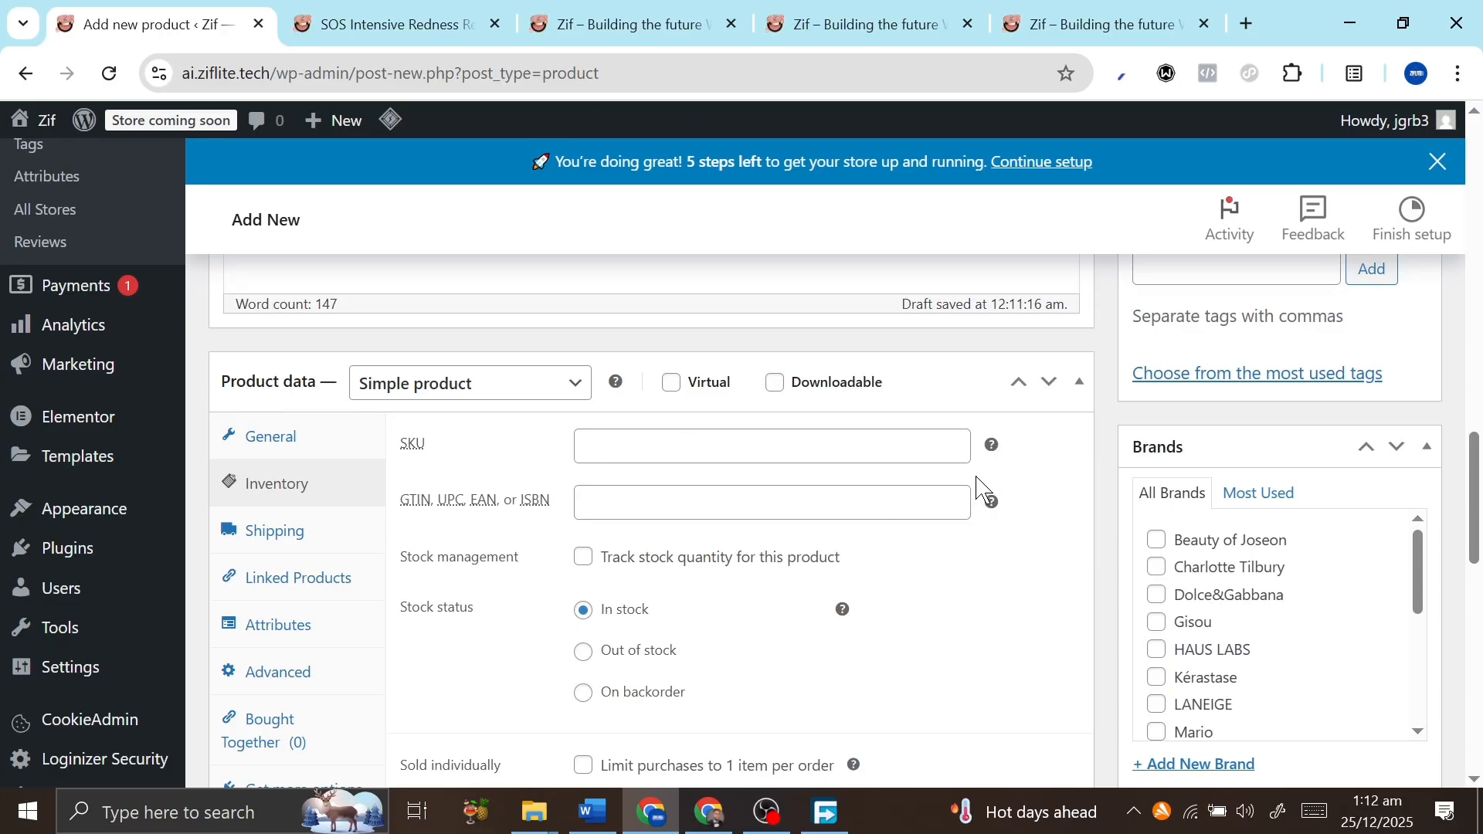
pyautogui.moveTo(993, 452)
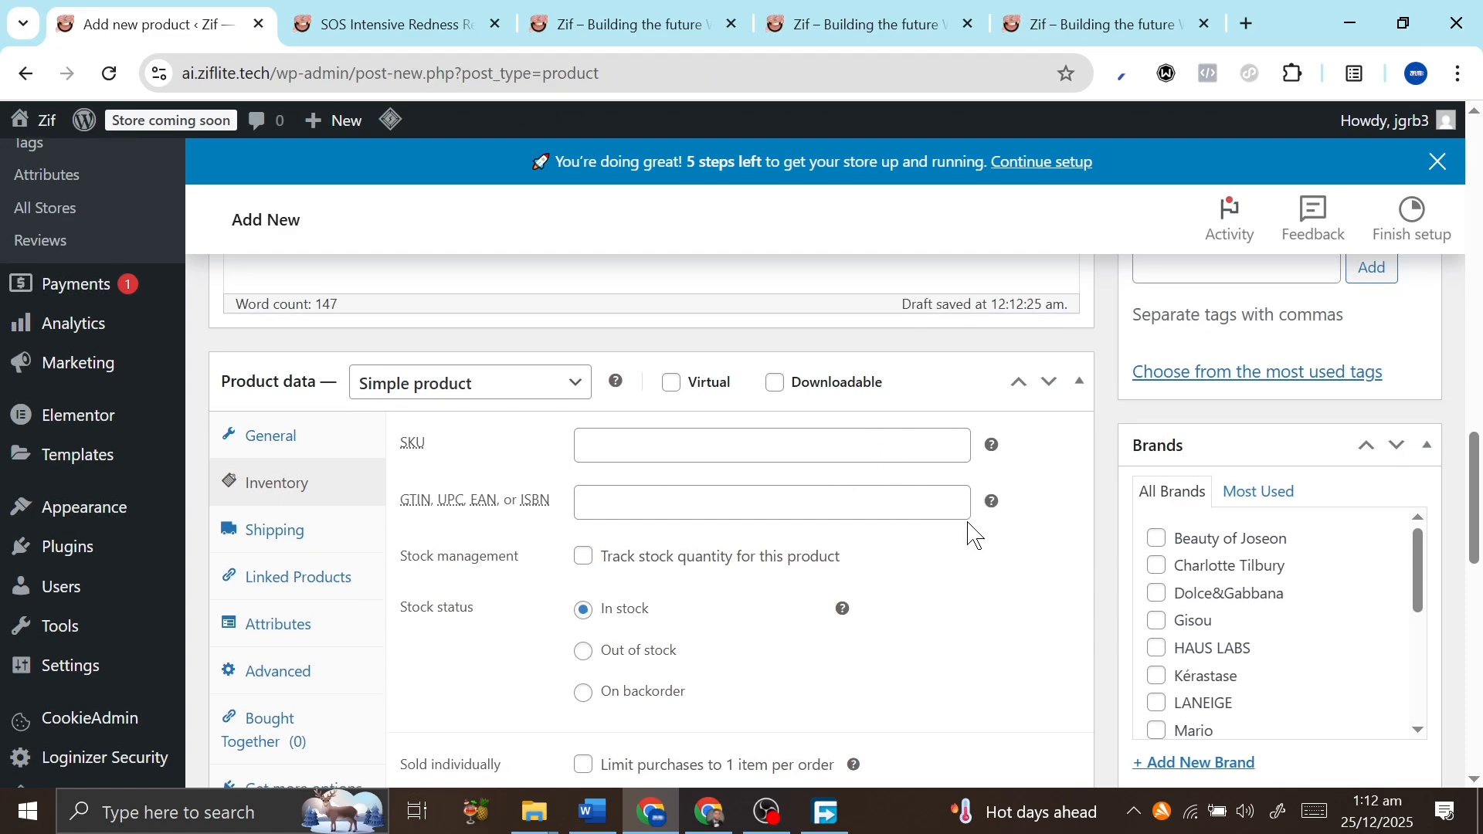
pyautogui.scroll(-1, 853, 535)
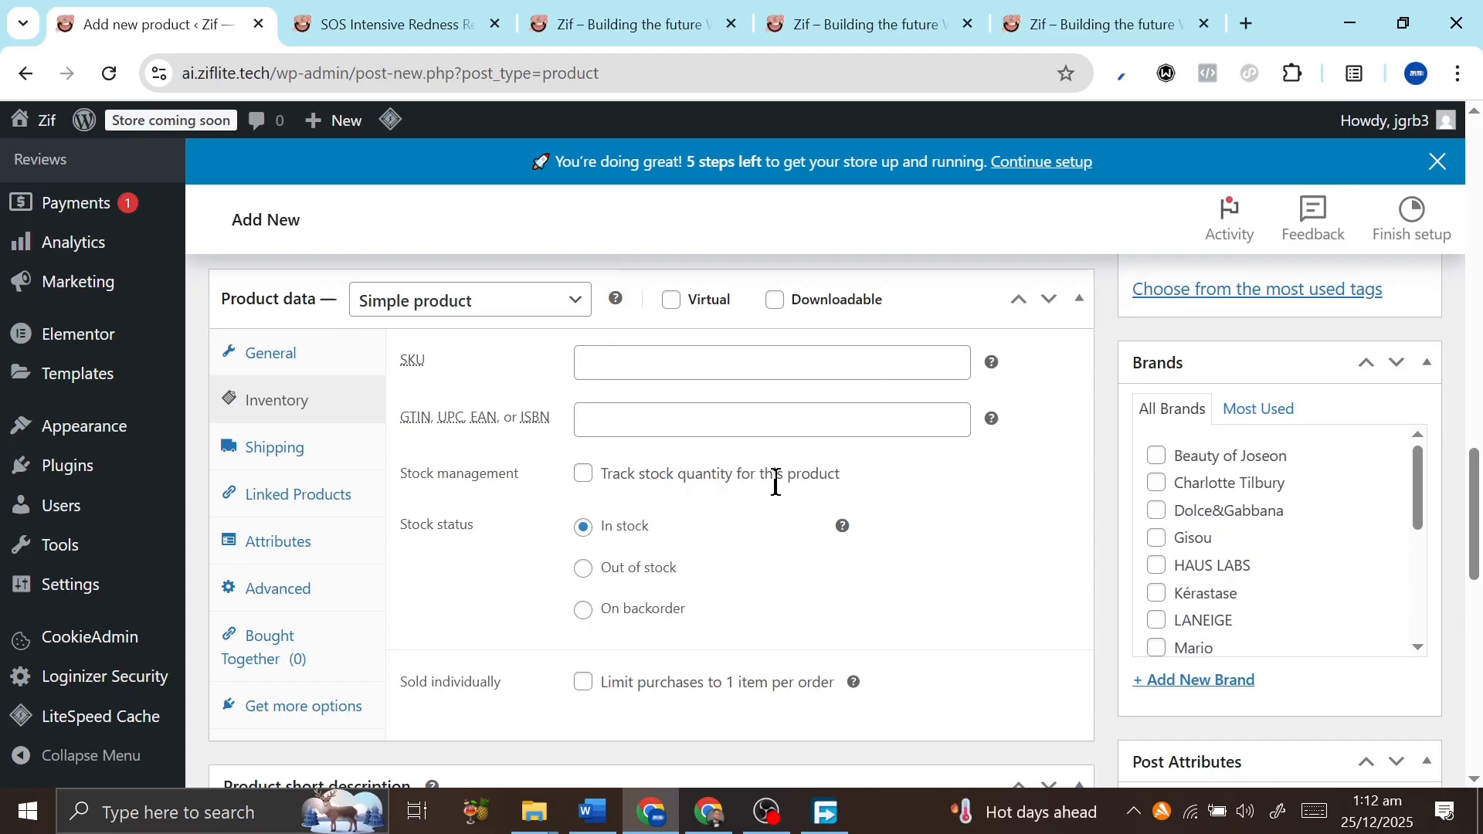
pyautogui.click(585, 474)
pyautogui.click(644, 522)
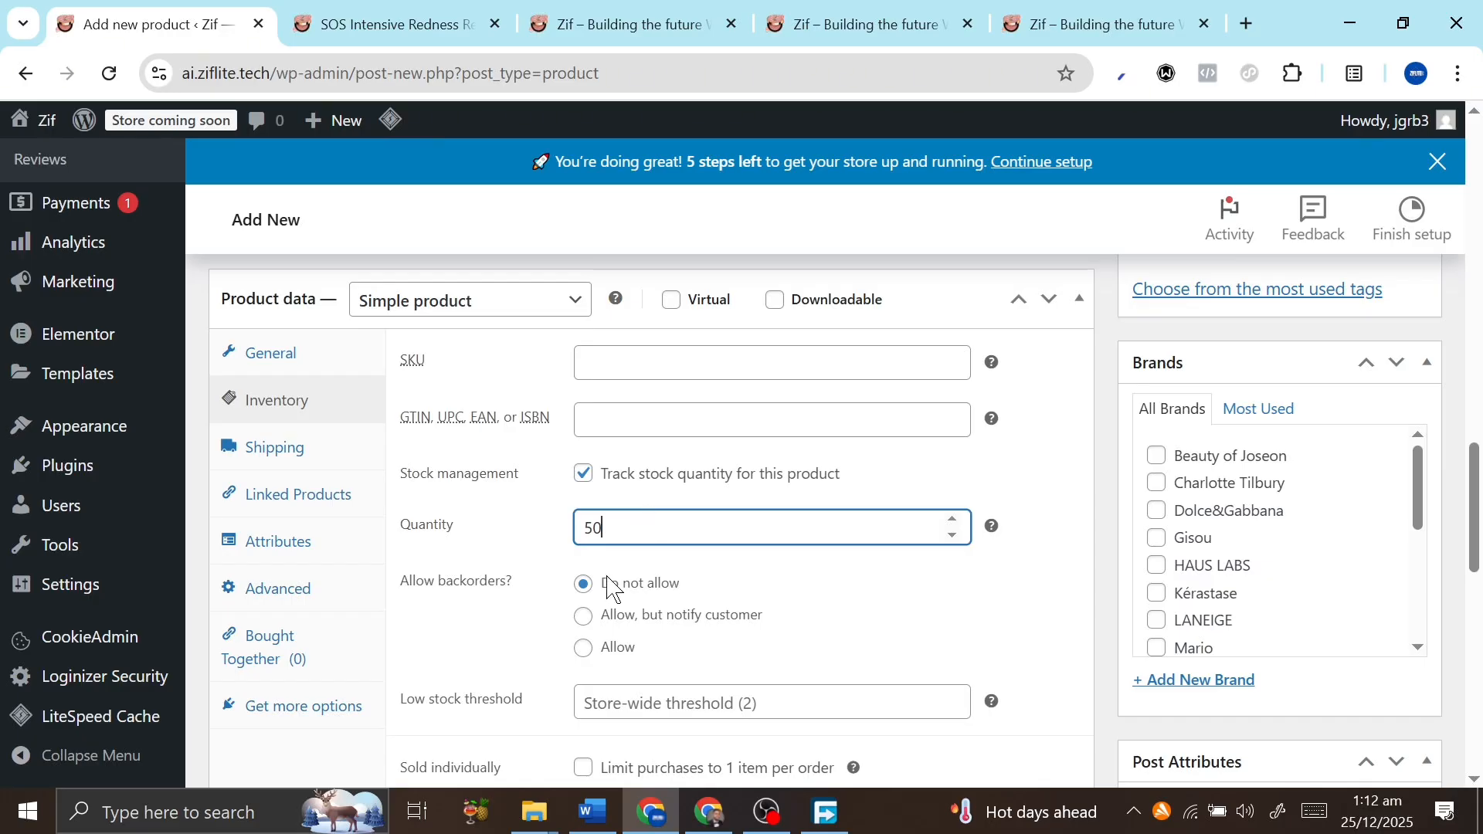
pyautogui.click(537, 544)
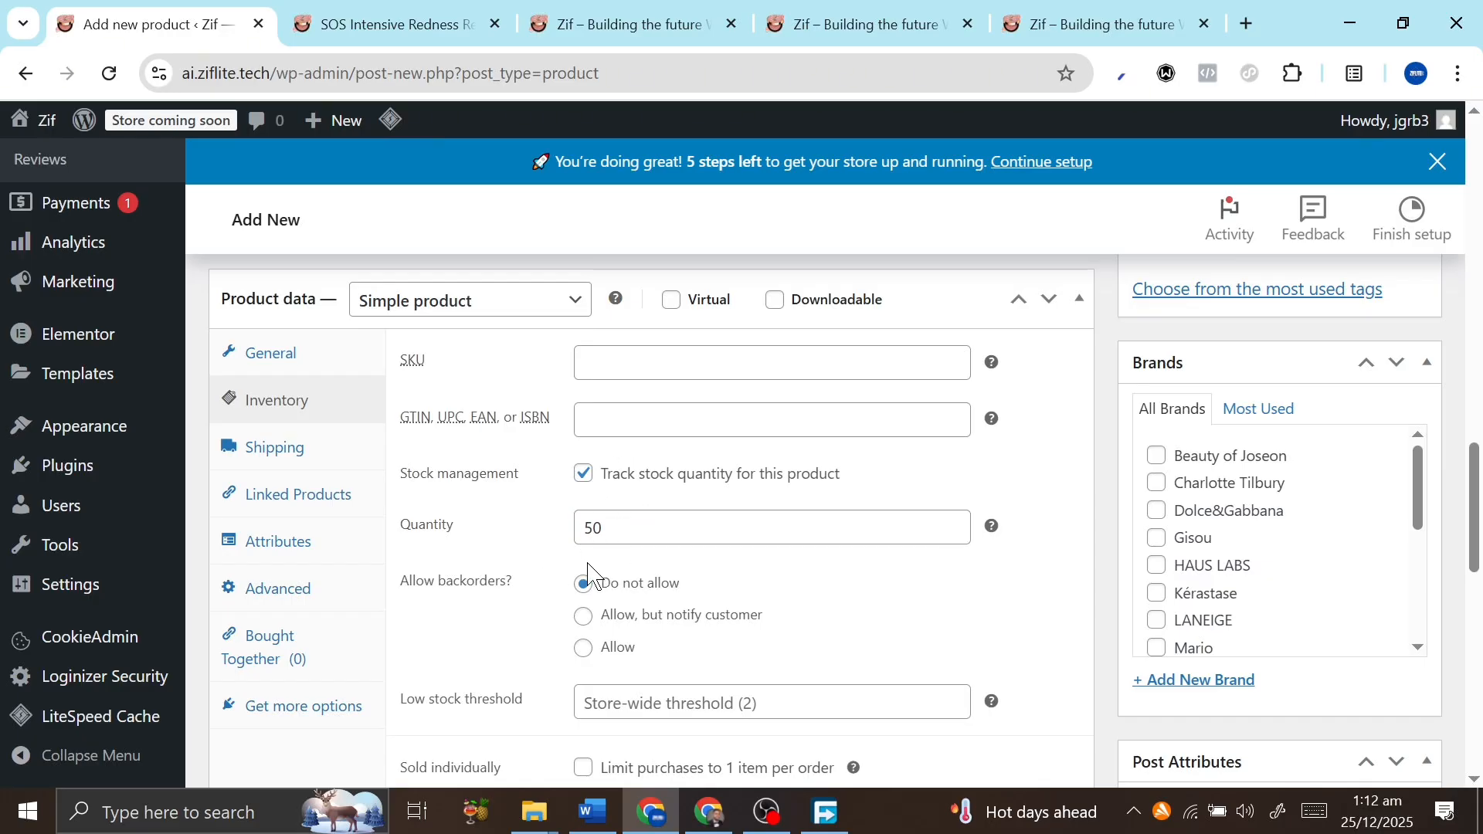
# Set the product's low stock threshold to 10
pyautogui.scroll(-1, 590, 577)
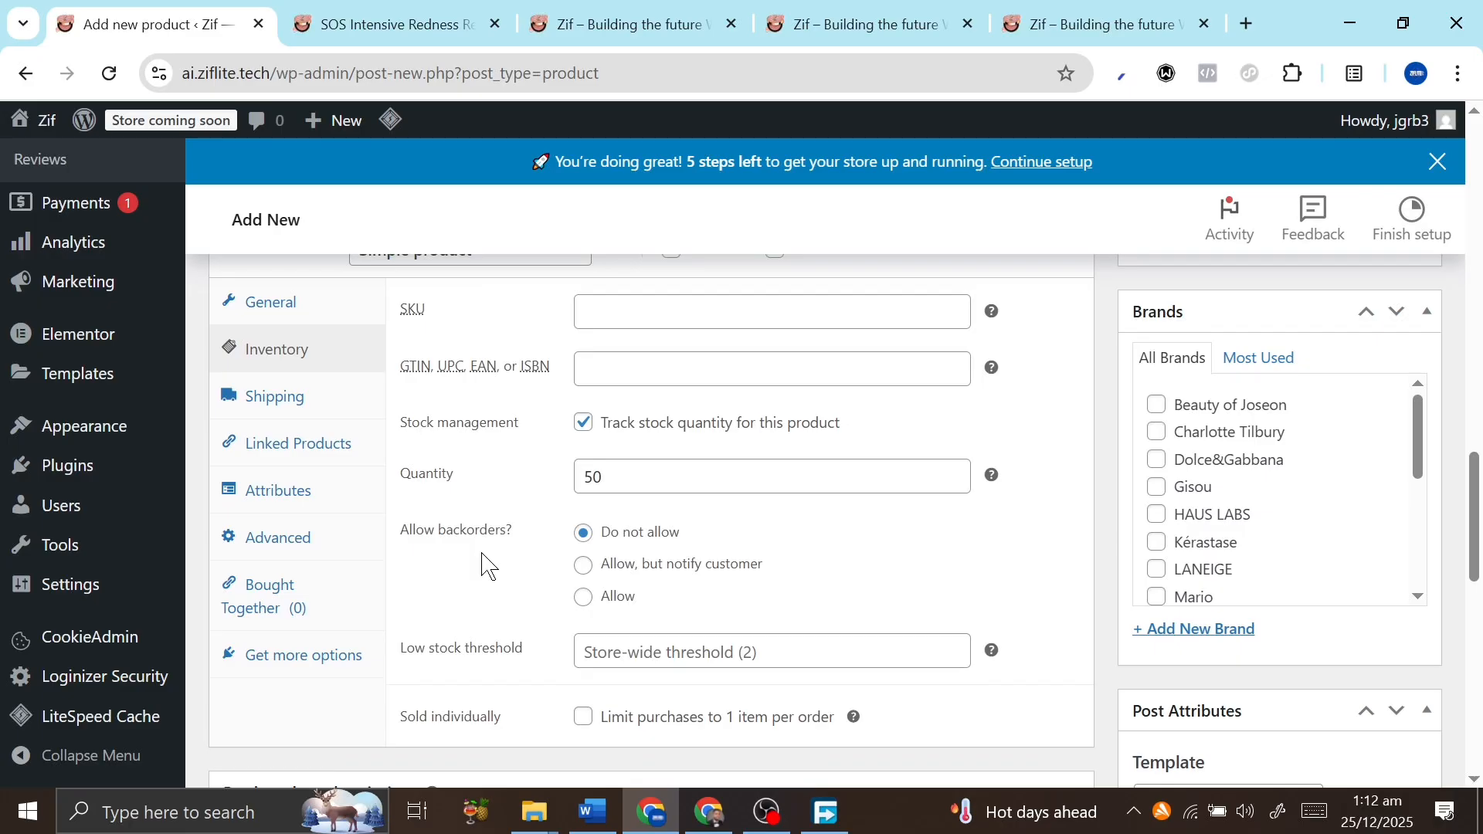
pyautogui.scroll(-2, 489, 566)
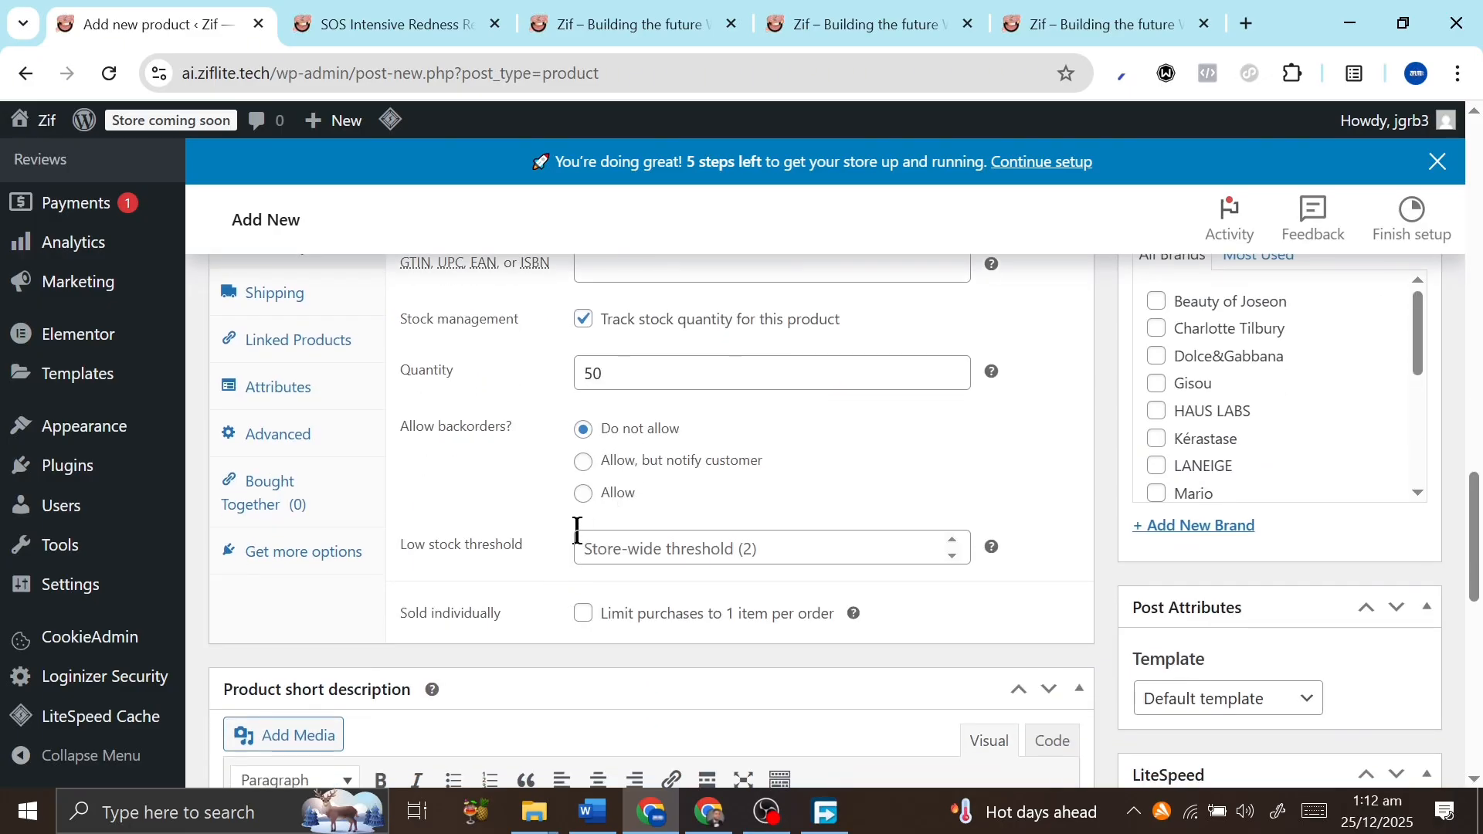
pyautogui.scroll(-1, 578, 531)
pyautogui.click(661, 473)
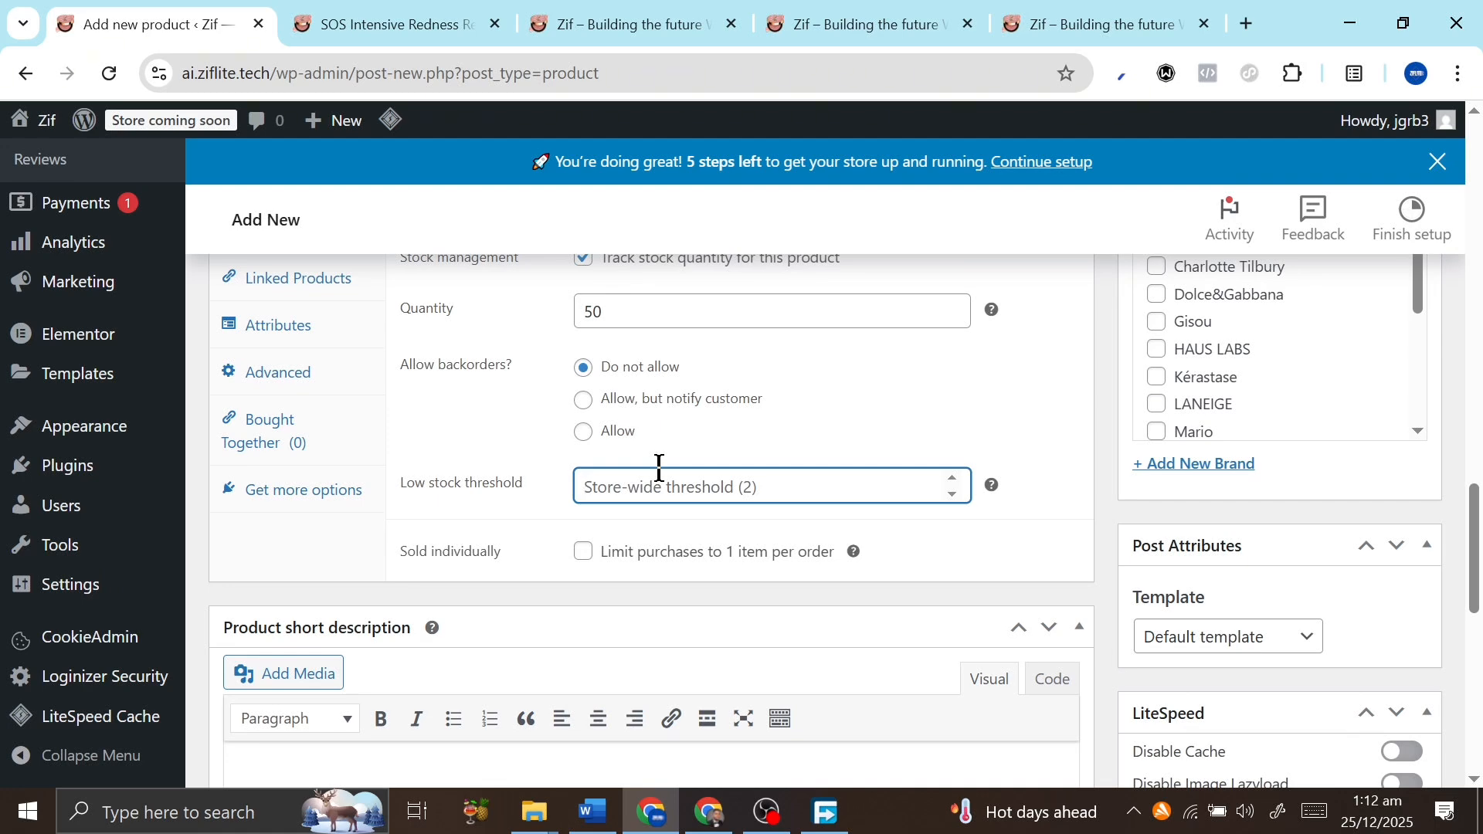
pyautogui.write('10')
pyautogui.click(505, 417)
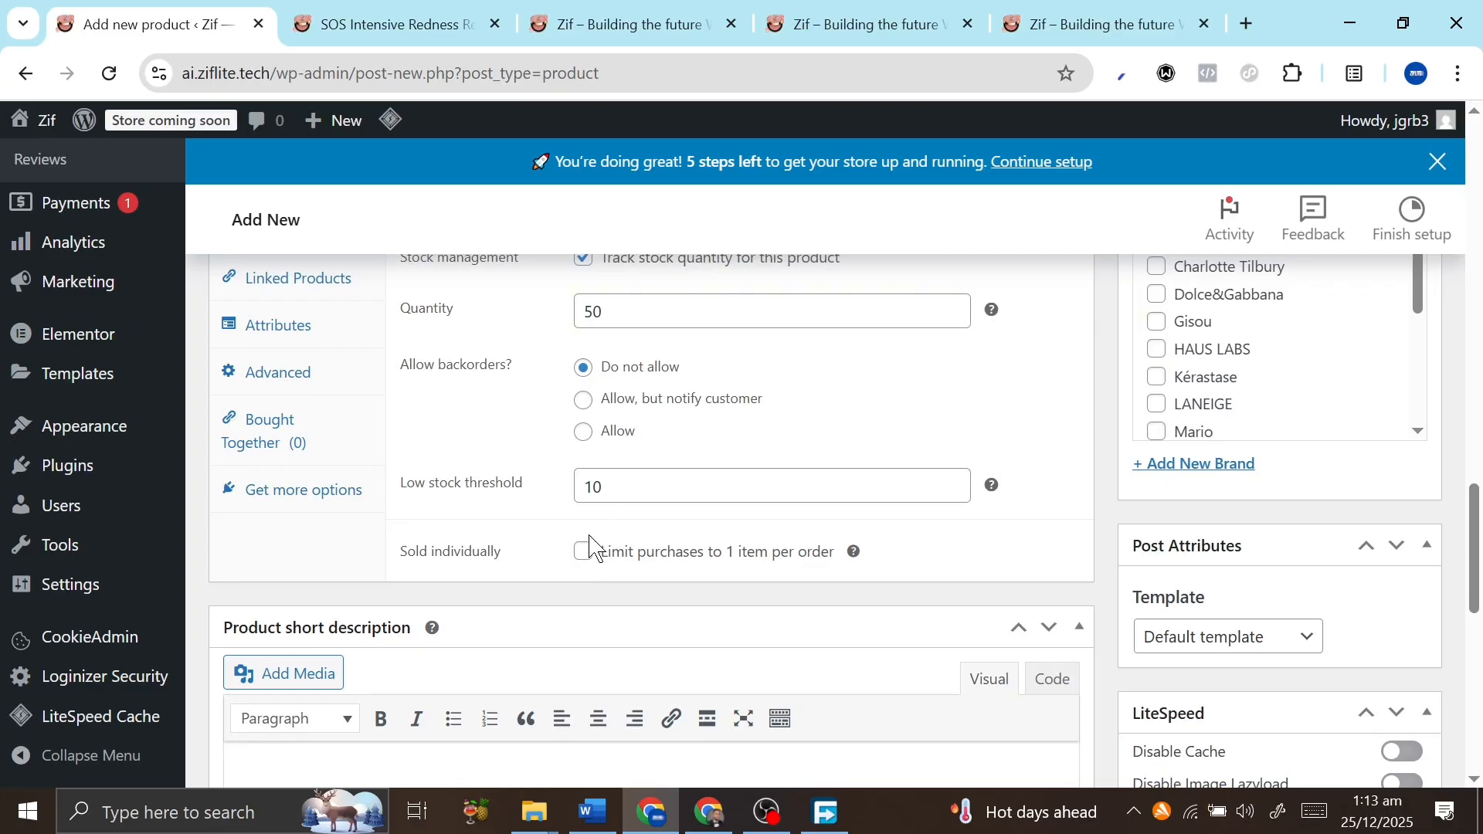
# Review the product's shipping weight, dimensions and shipping class options, choosing No shipping class
pyautogui.scroll(3, 386, 541)
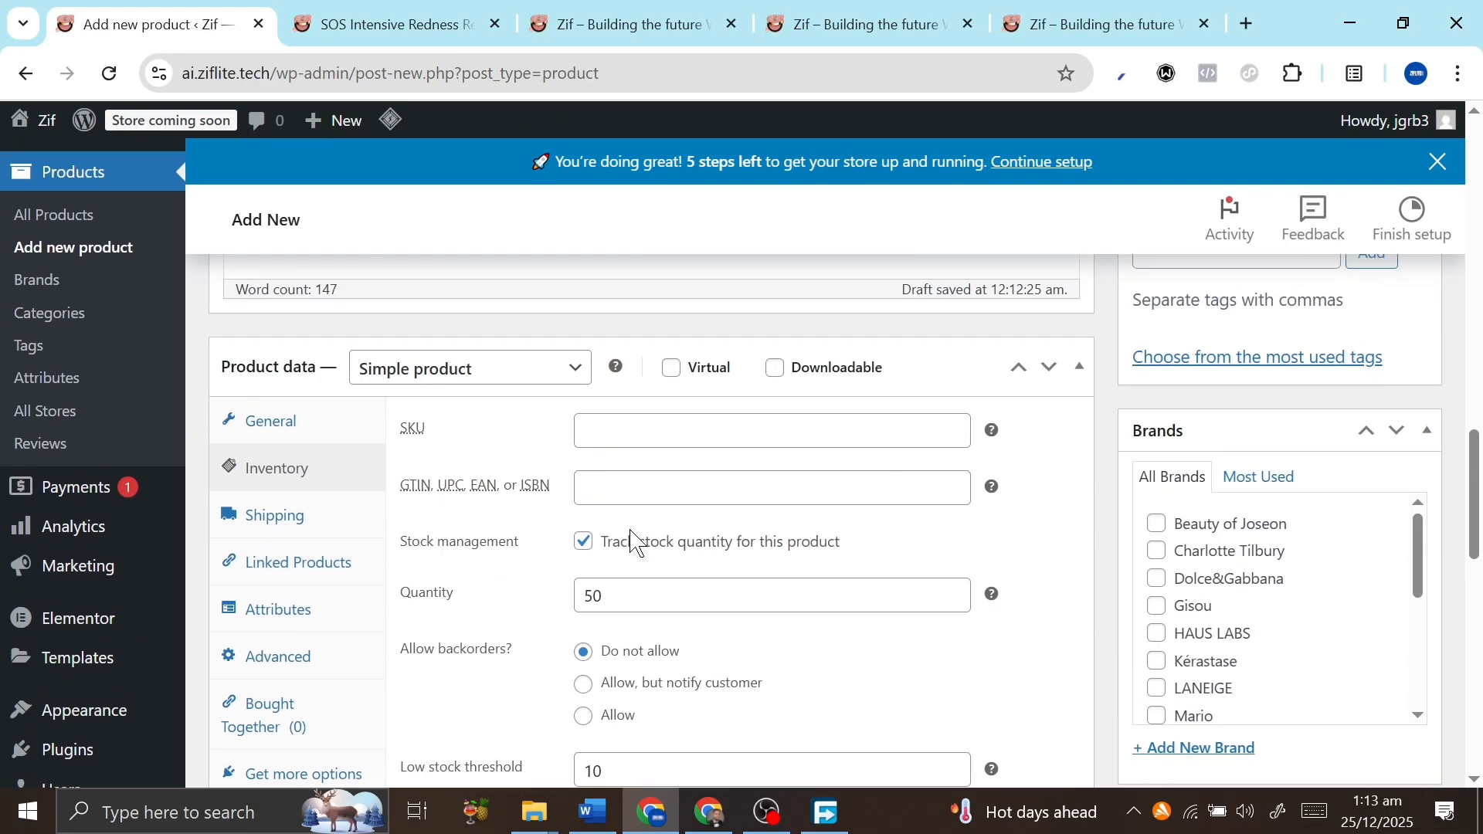
pyautogui.click(285, 540)
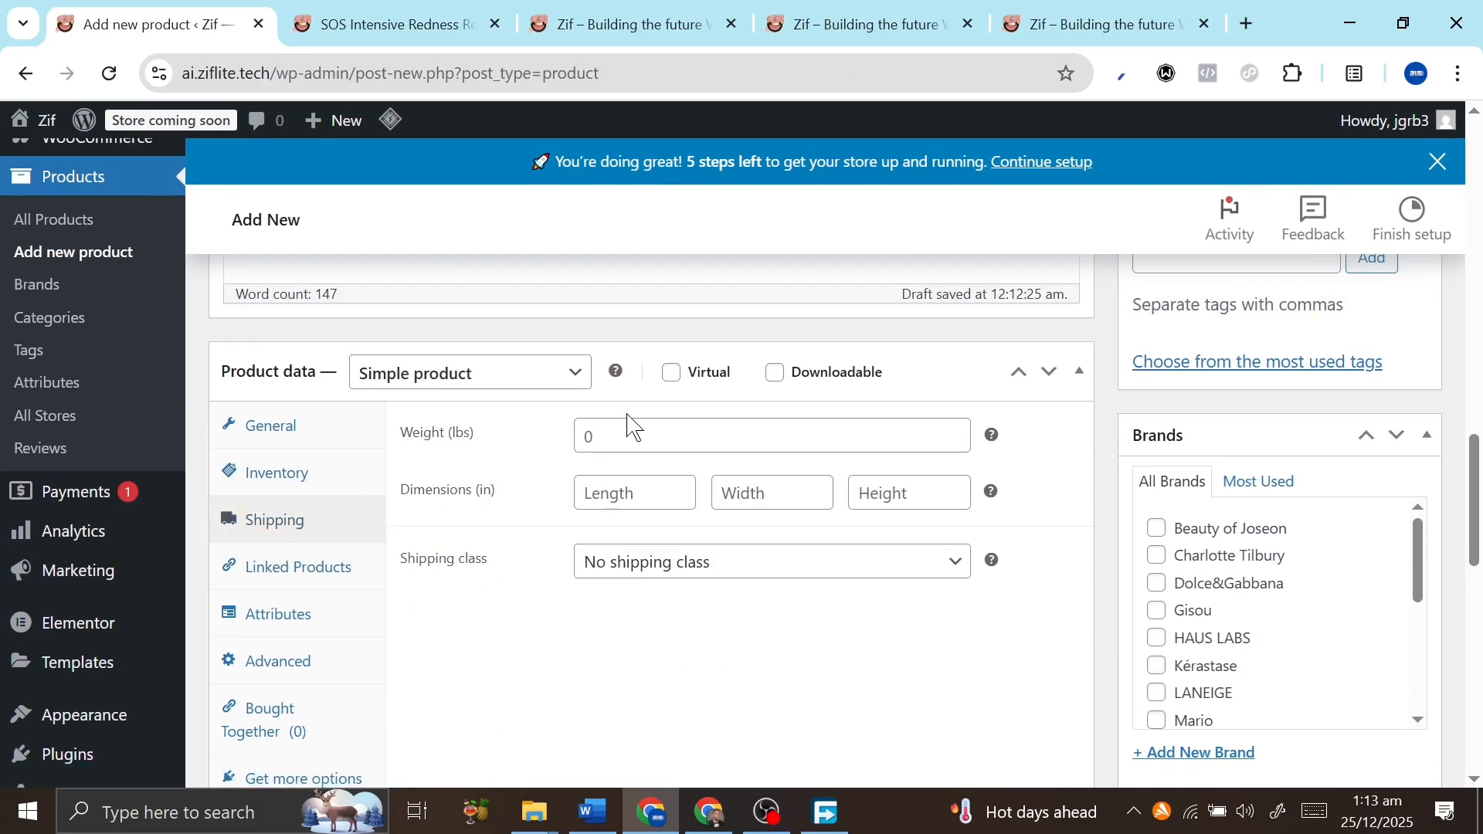
pyautogui.click(648, 437)
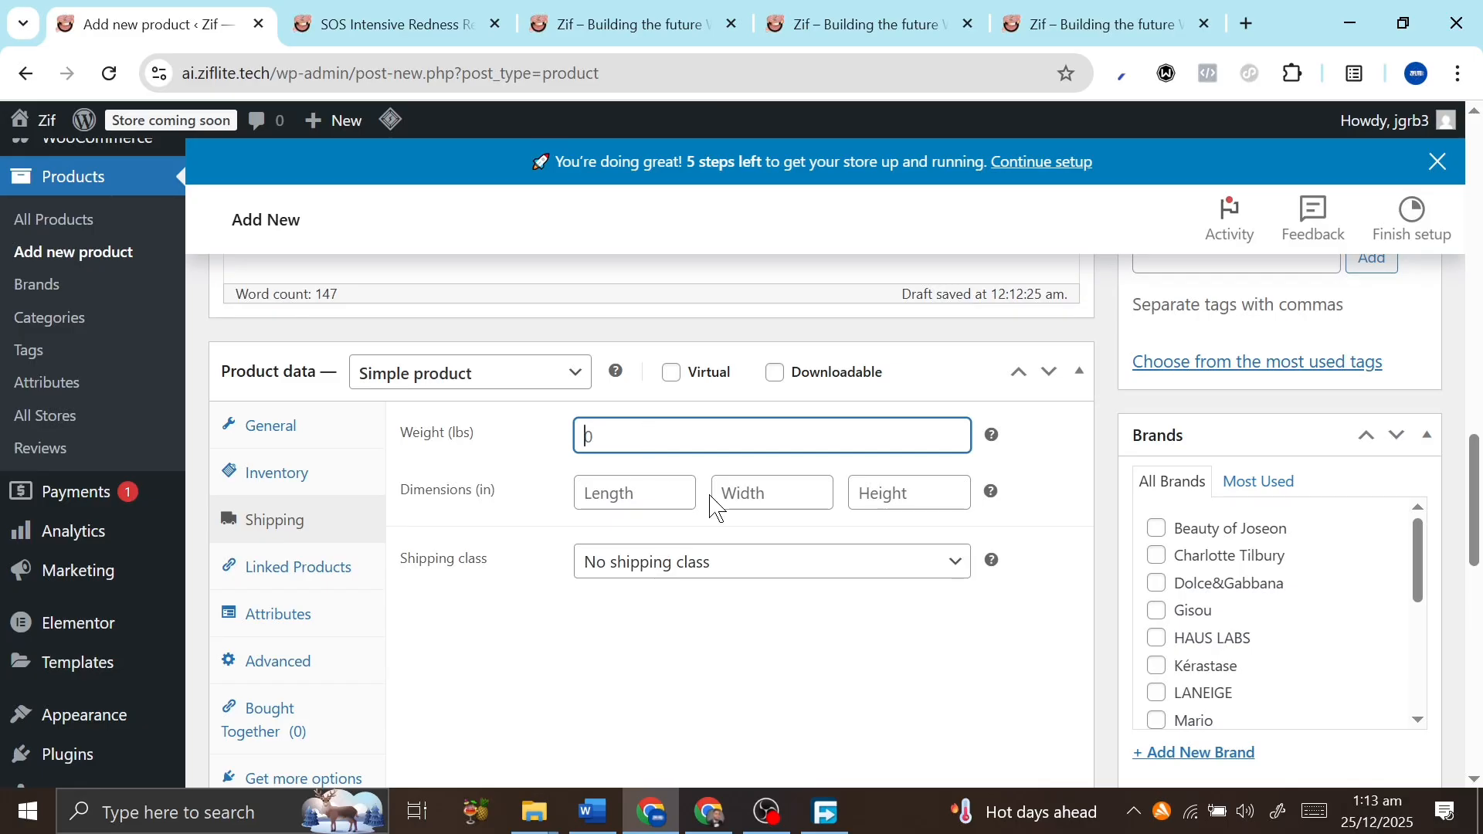
pyautogui.click(683, 581)
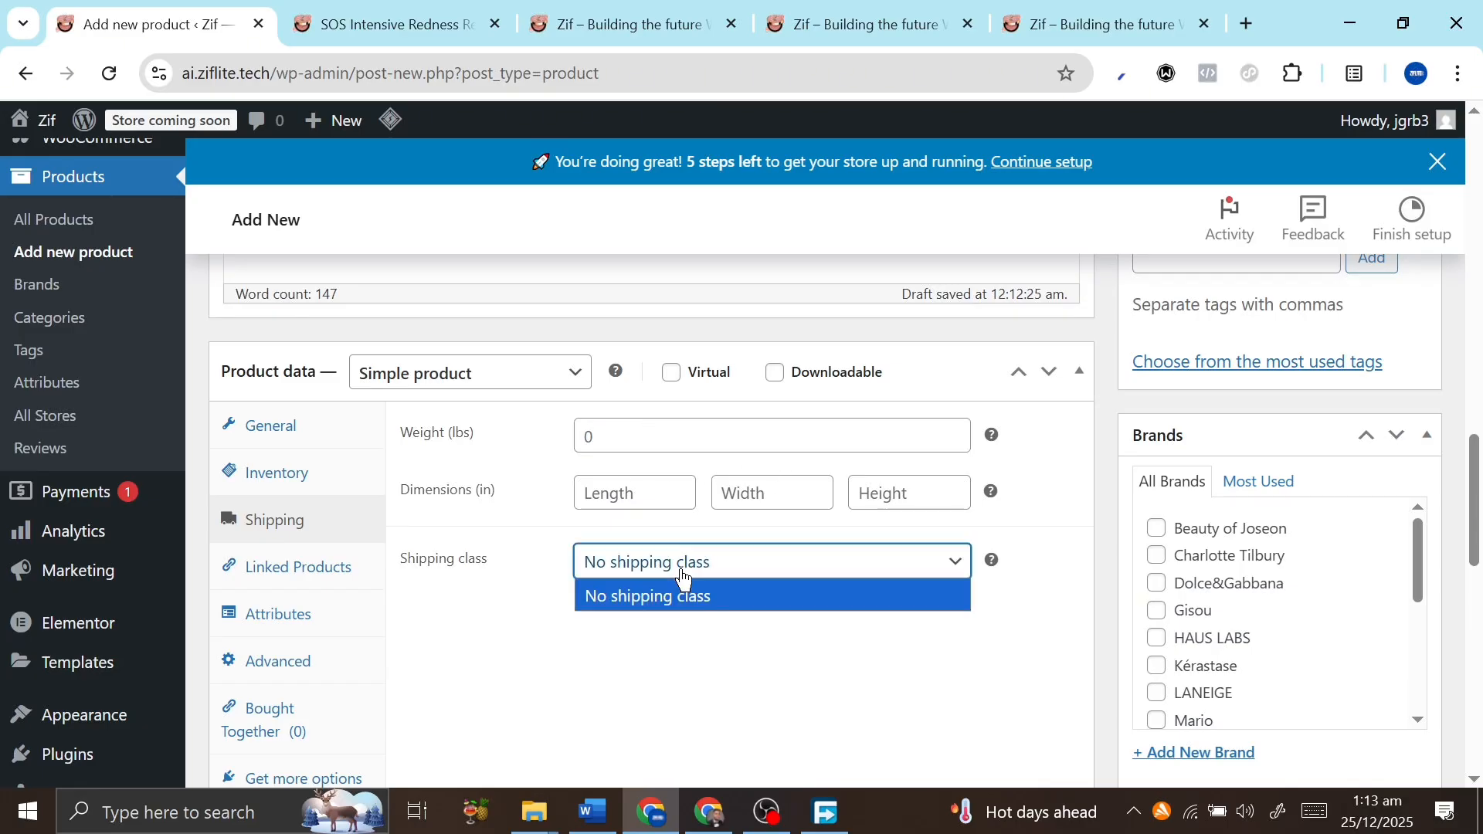
pyautogui.click(684, 587)
# Show the linked products settings and examine the published SOS Intensive Redness Relief Serum page for reference
pyautogui.click(305, 588)
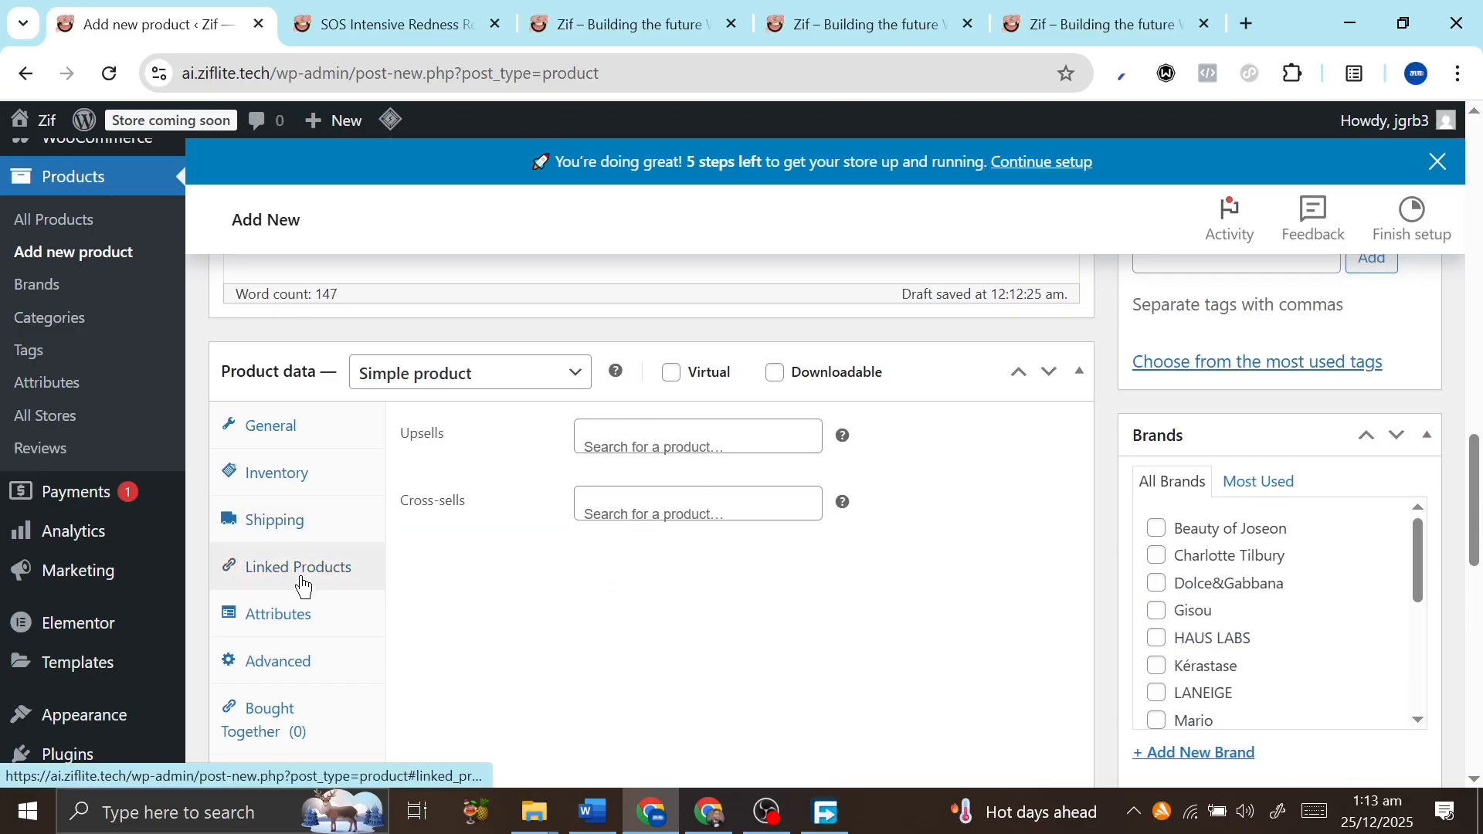
pyautogui.click(424, 22)
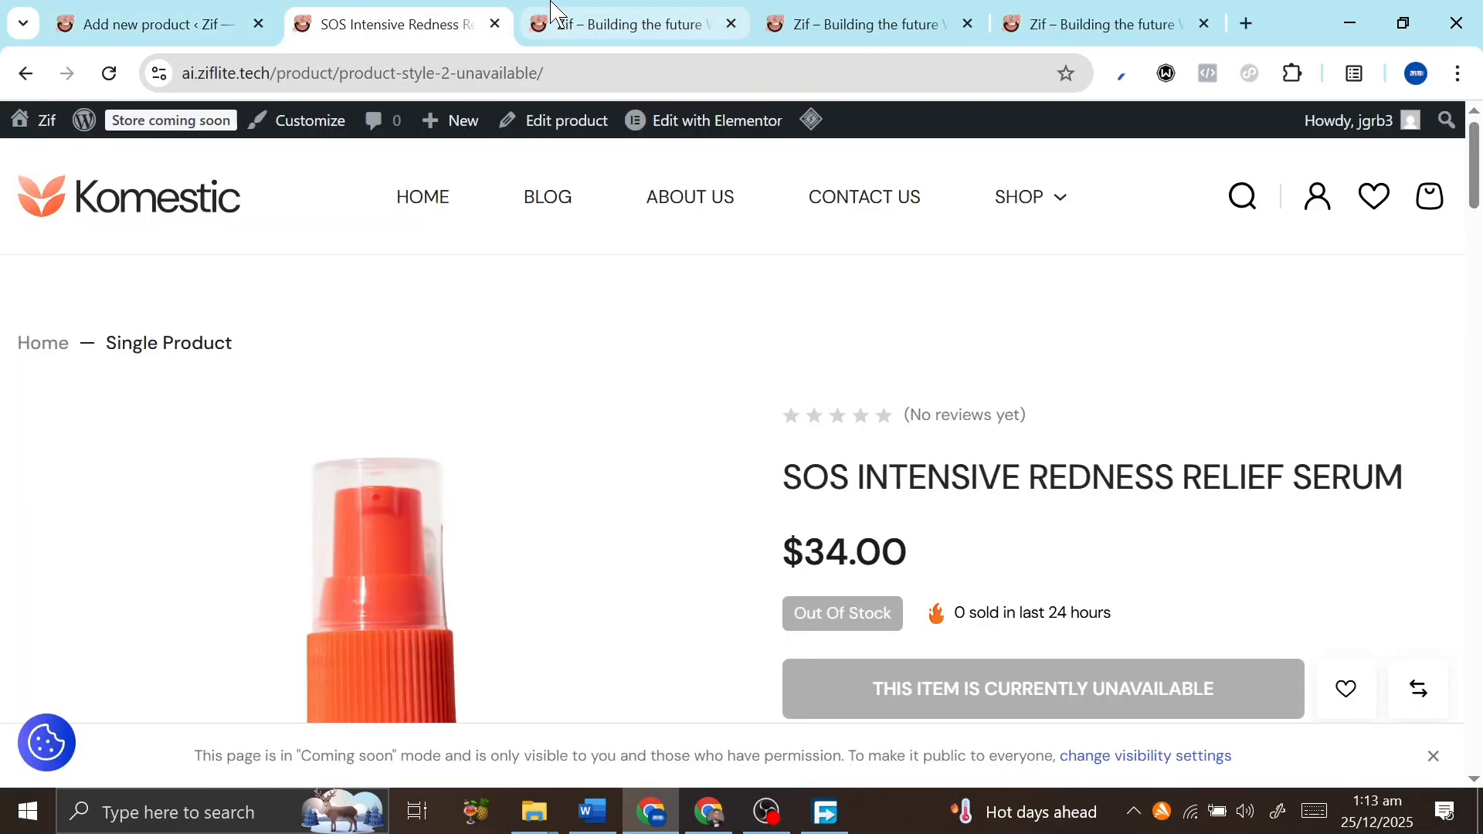
pyautogui.scroll(-5, 591, 502)
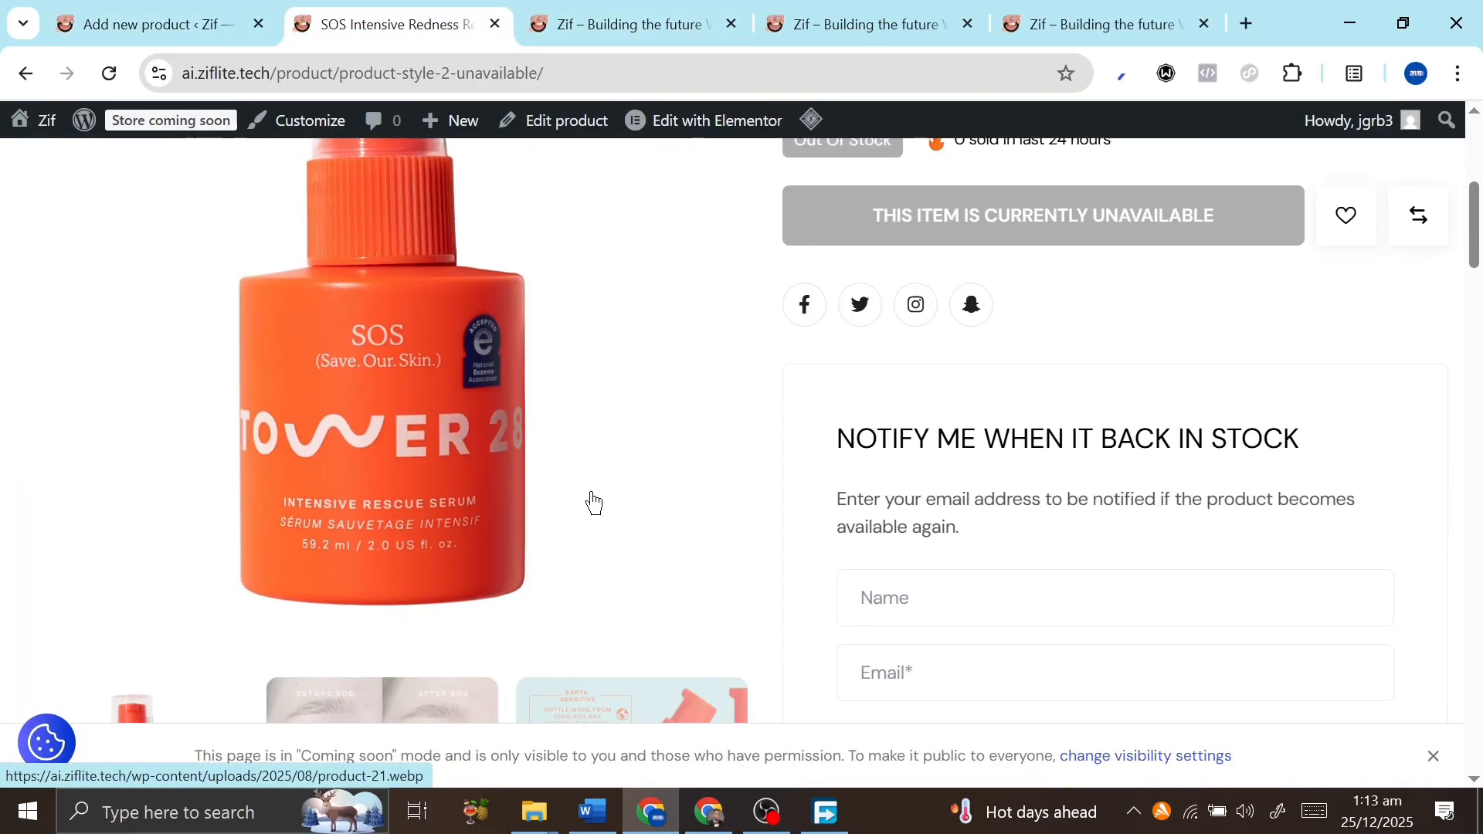
pyautogui.scroll(-10, 593, 502)
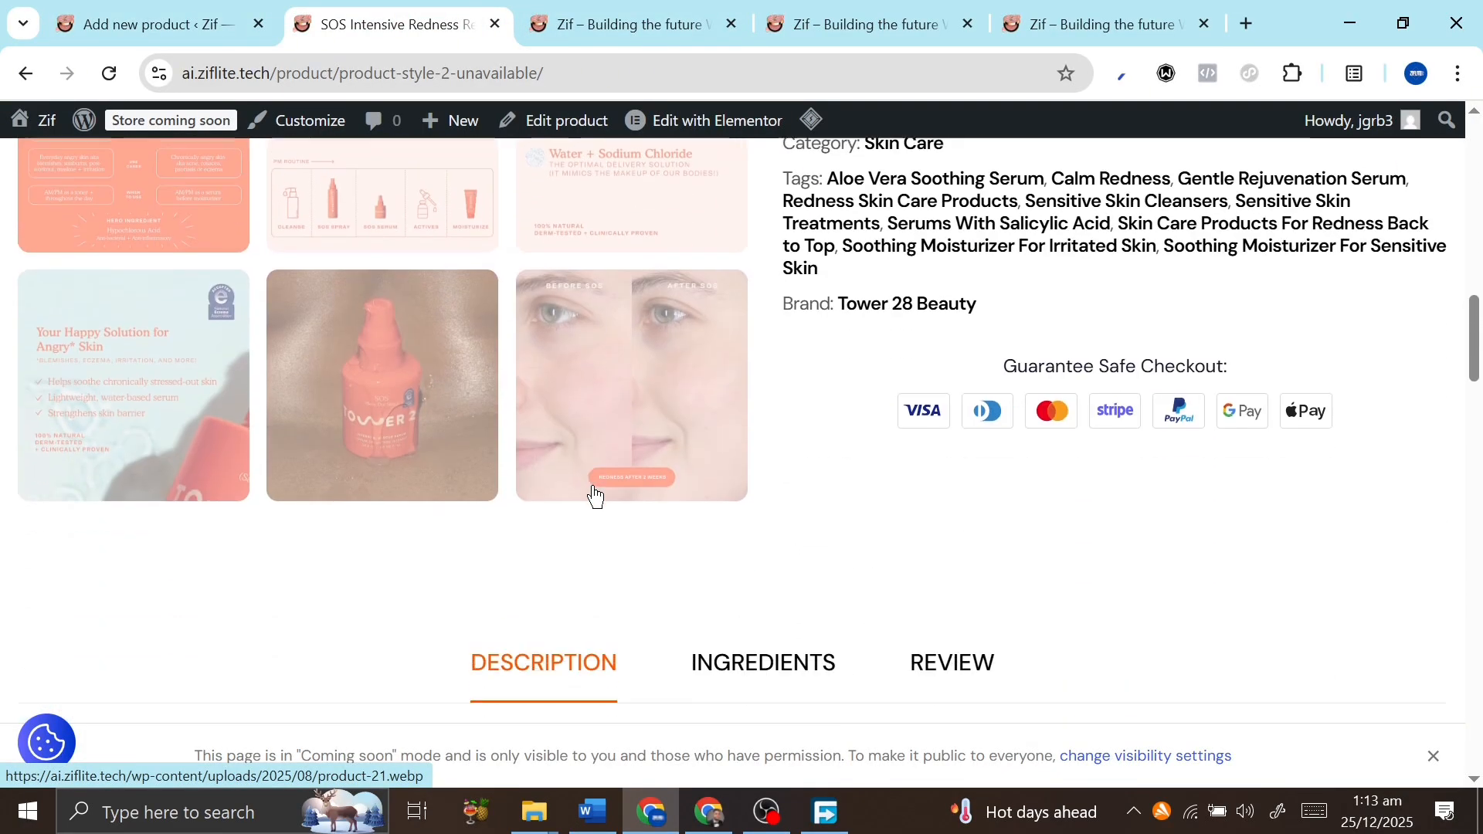
pyautogui.scroll(-12, 594, 496)
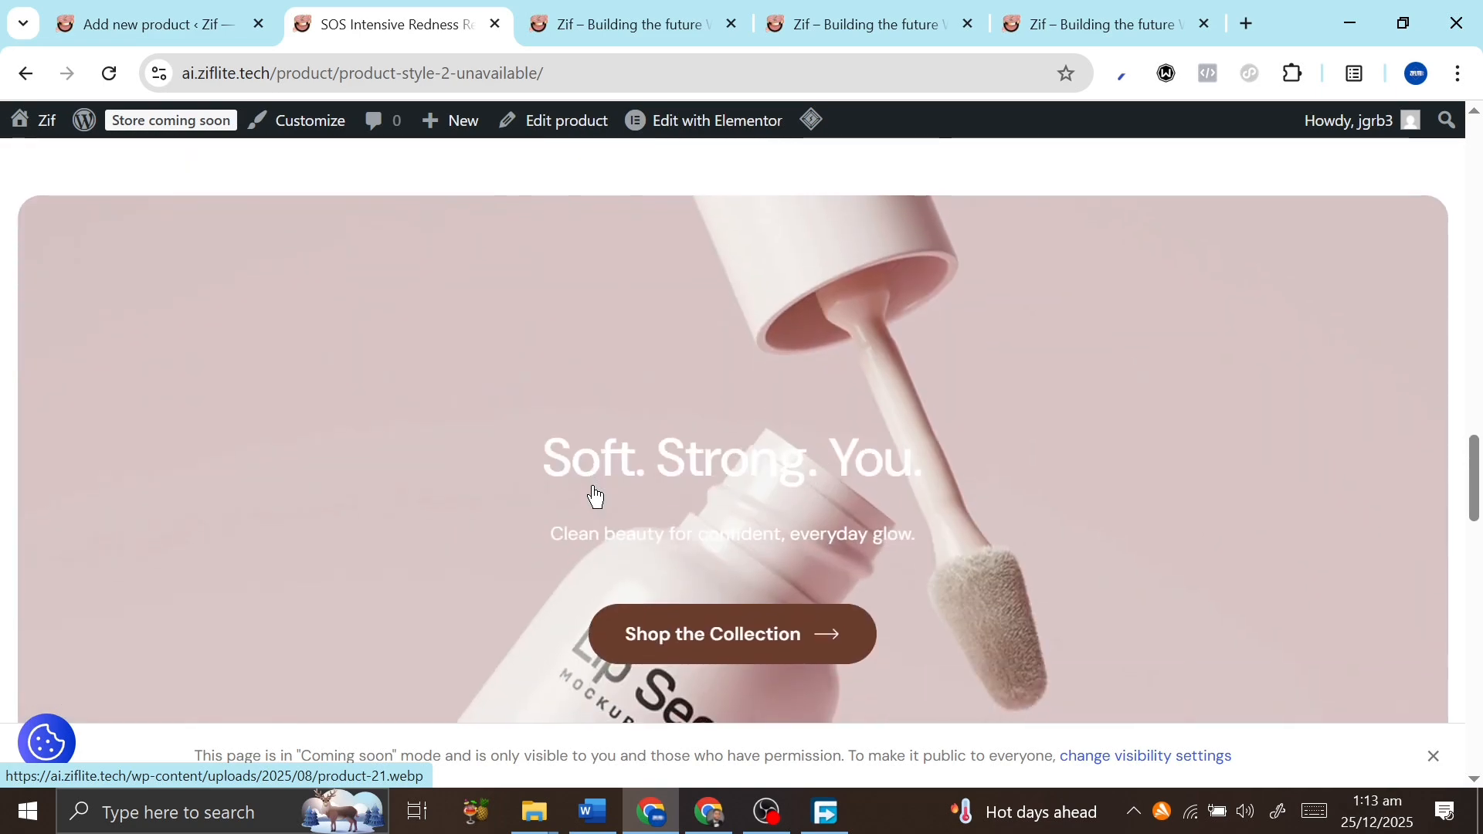
pyautogui.scroll(15, 594, 496)
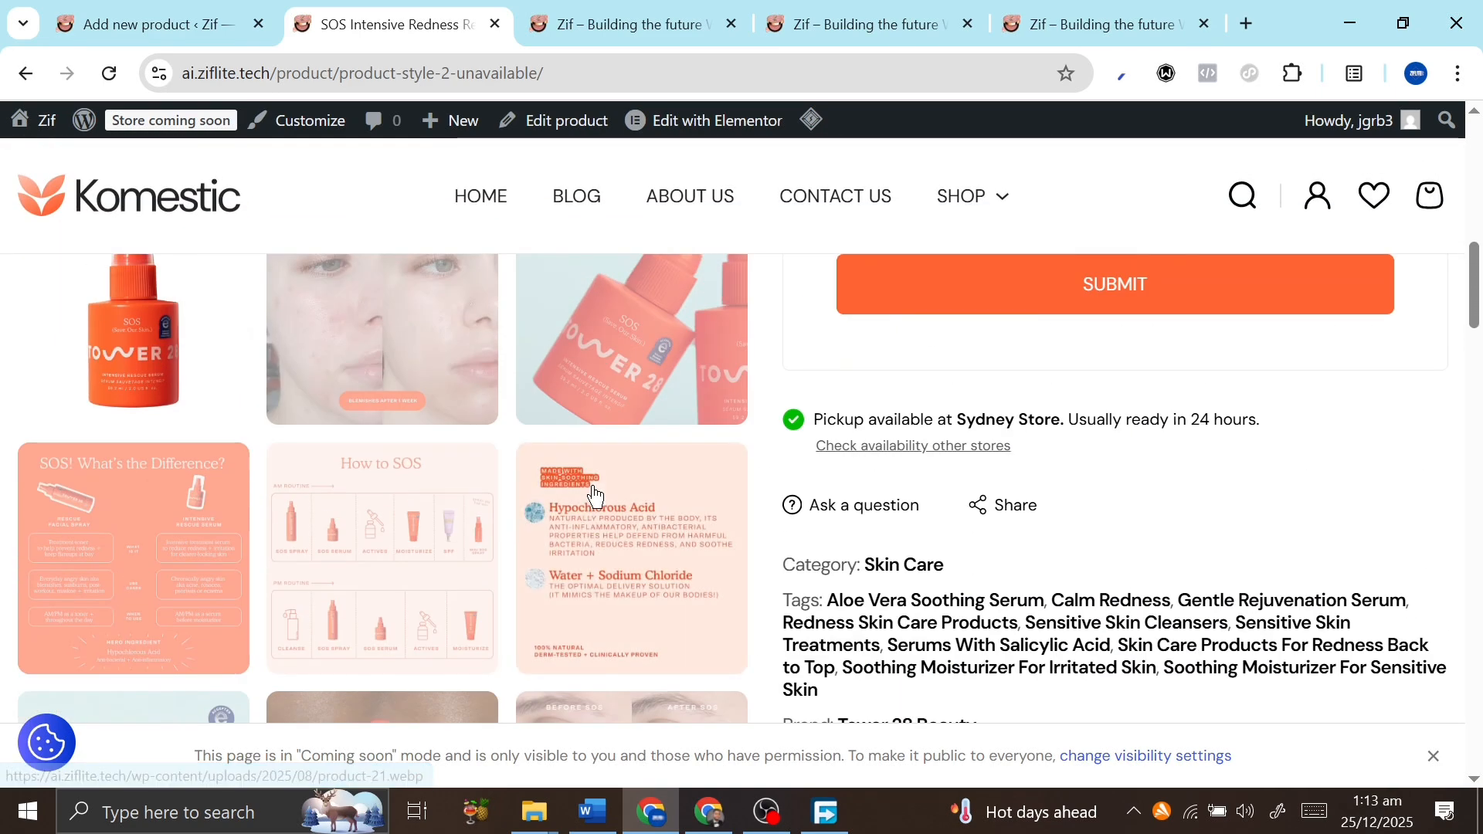
pyautogui.click(146, 24)
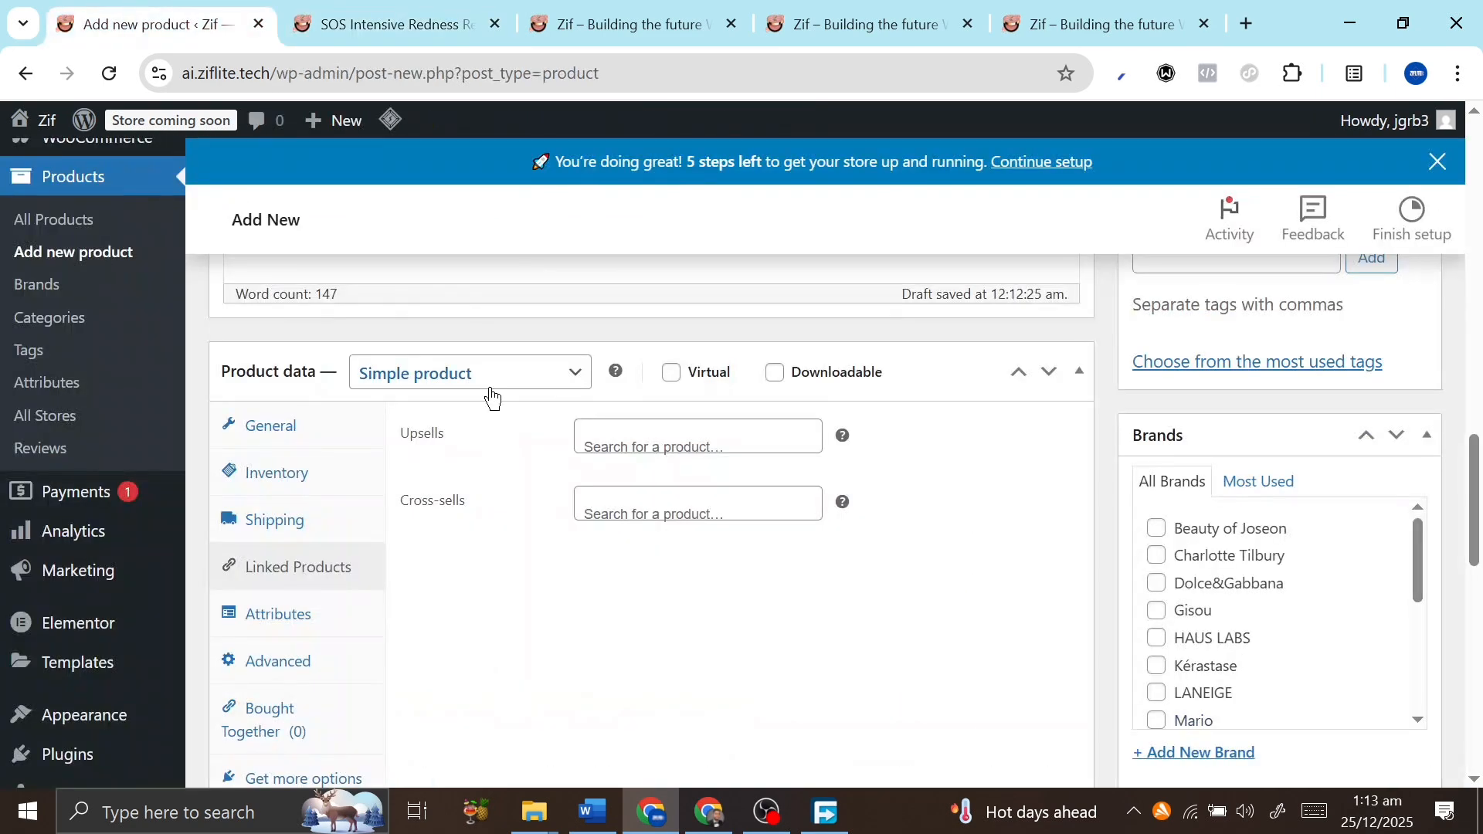
# Look over the new product form from its title and description through the Product Options section
pyautogui.scroll(7, 487, 386)
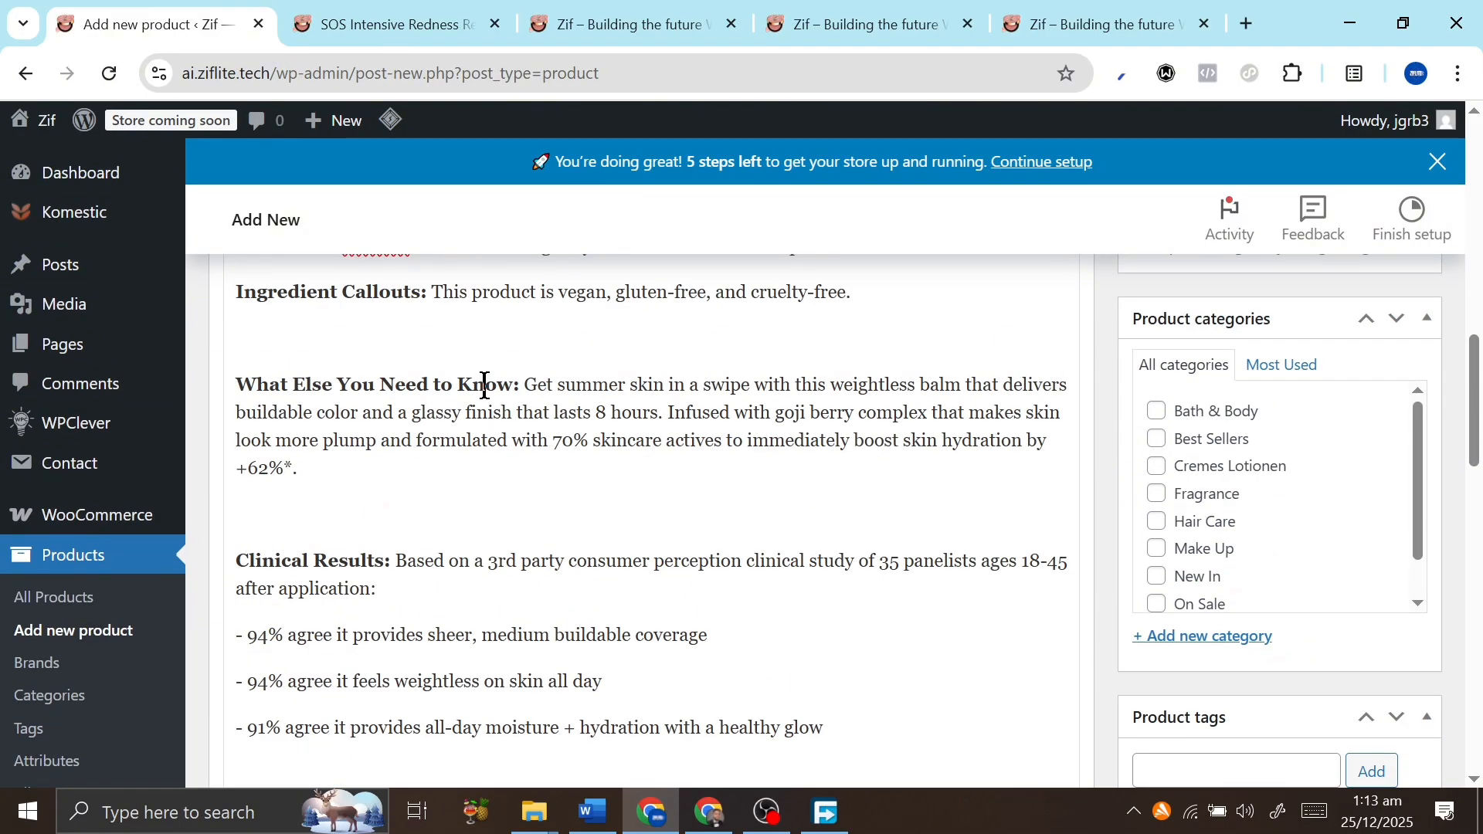
pyautogui.scroll(5, 485, 386)
pyautogui.scroll(3, 485, 386)
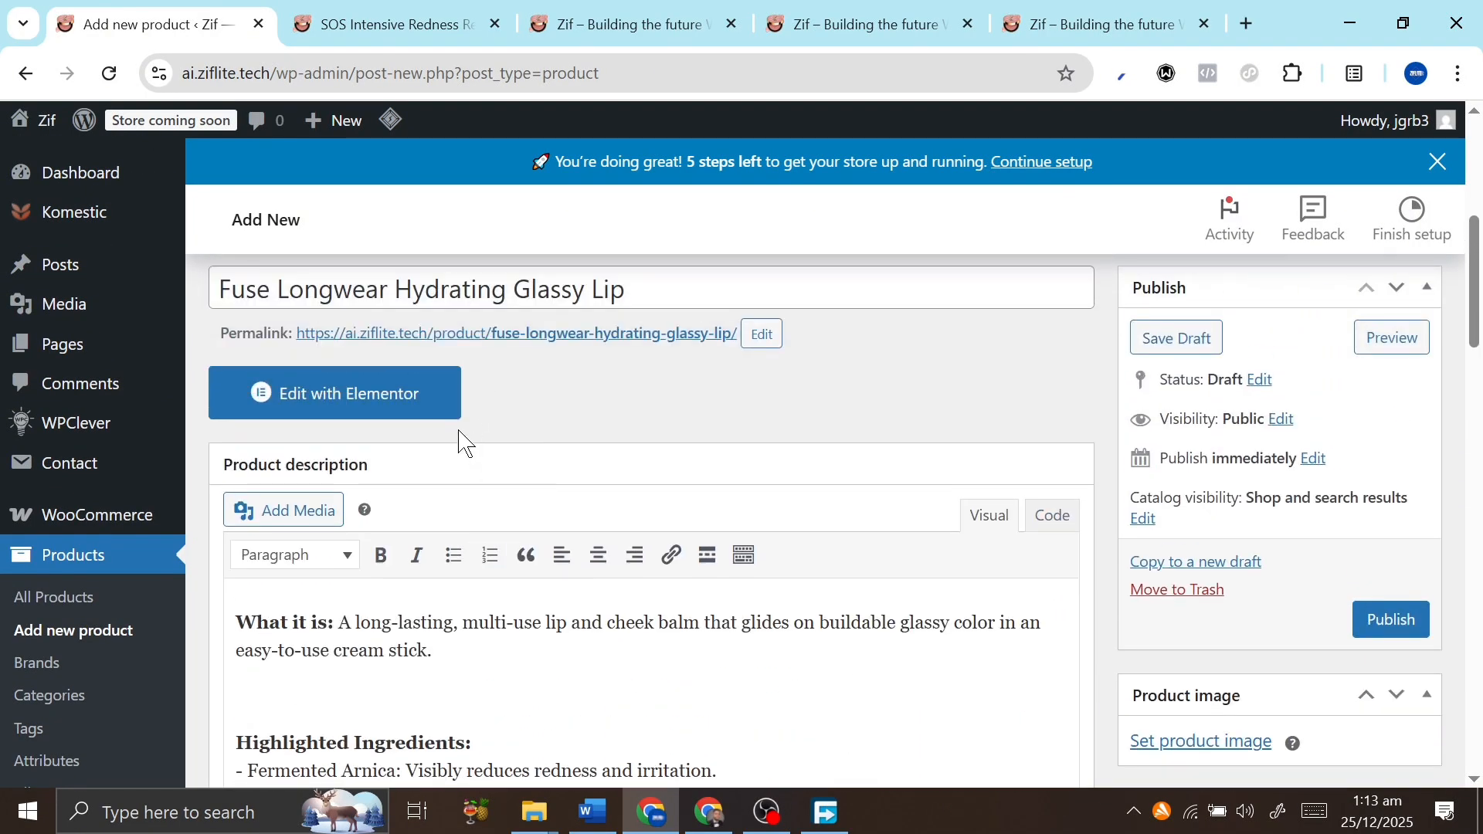
pyautogui.scroll(-2, 472, 450)
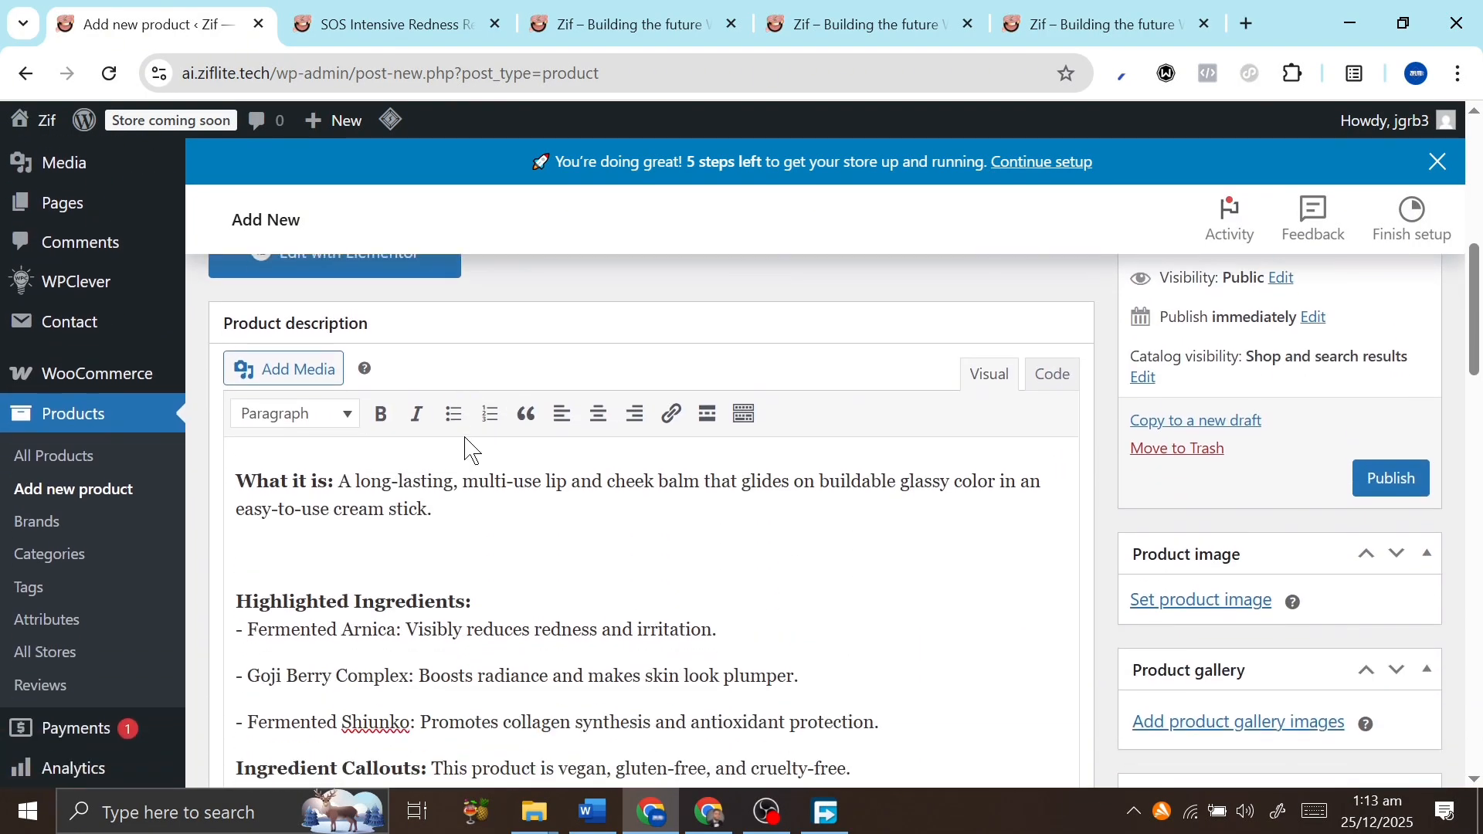
pyautogui.scroll(2, 466, 443)
pyautogui.scroll(-10, 466, 443)
pyautogui.scroll(-5, 463, 434)
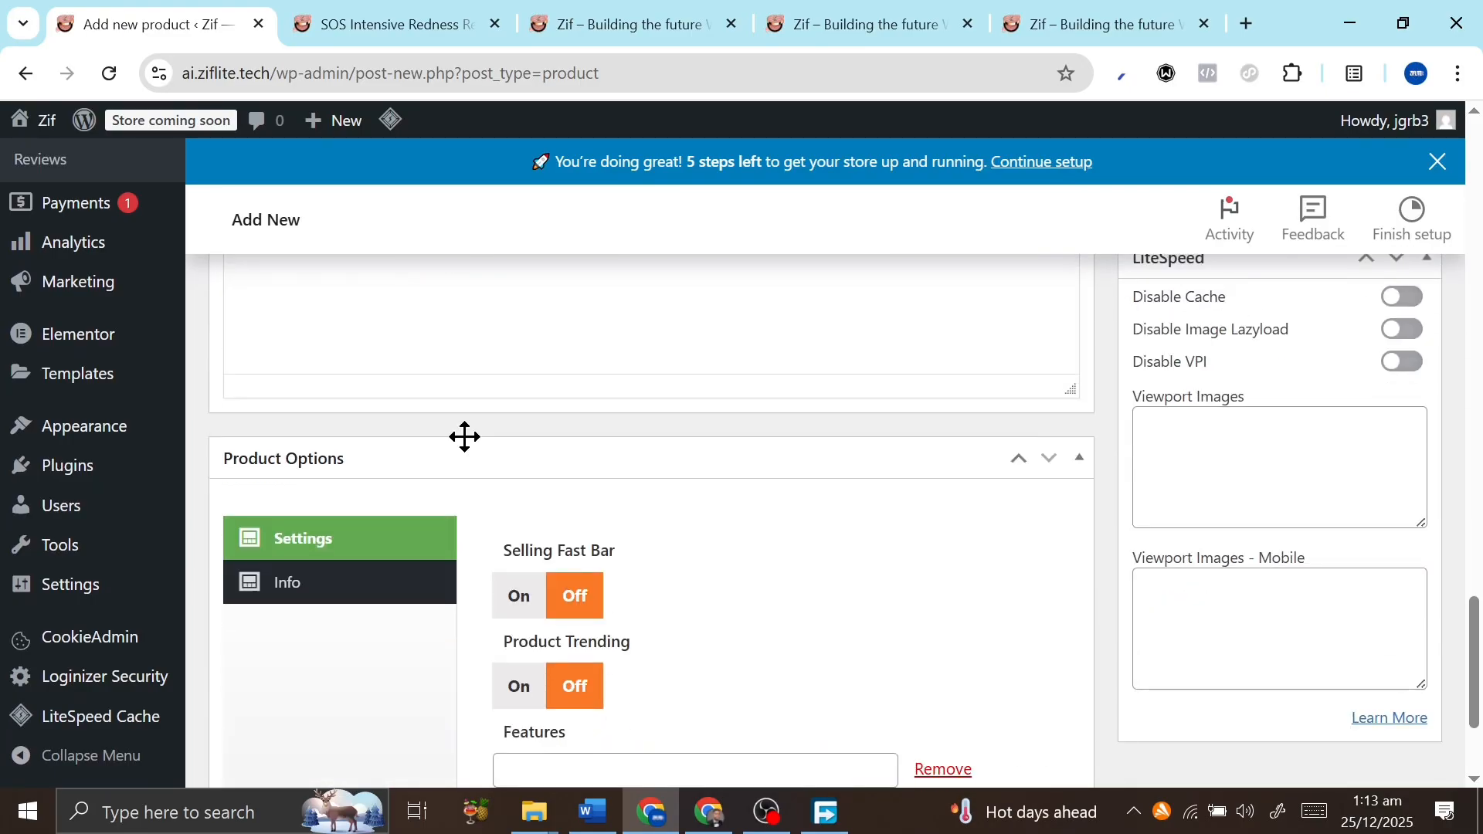
pyautogui.scroll(7, 464, 440)
pyautogui.scroll(4, 472, 449)
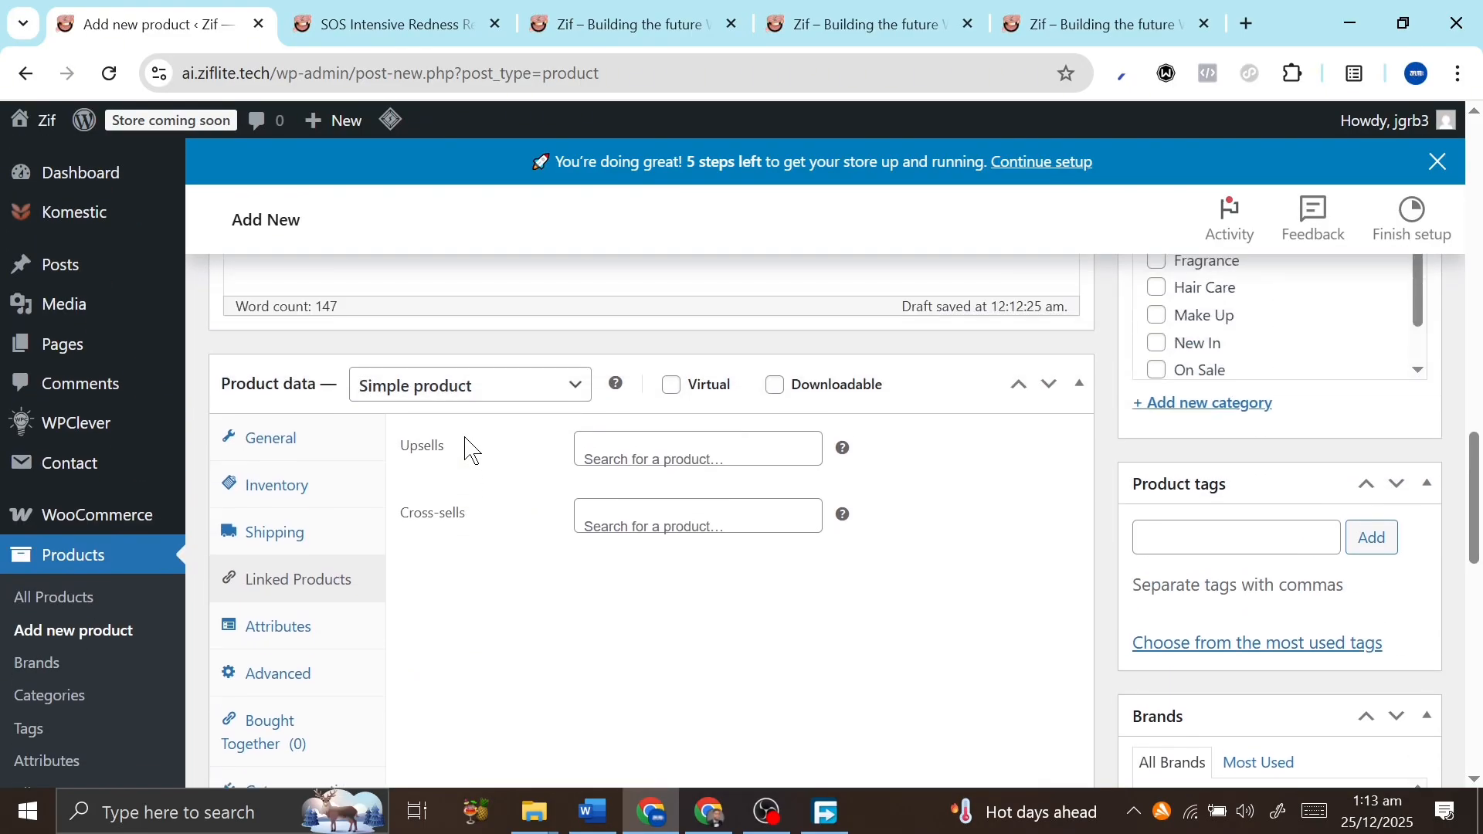
# Search the upsell products for "sos" and add Mini SOS Daily Rescue Facial Spray as an upsell
pyautogui.click(637, 453)
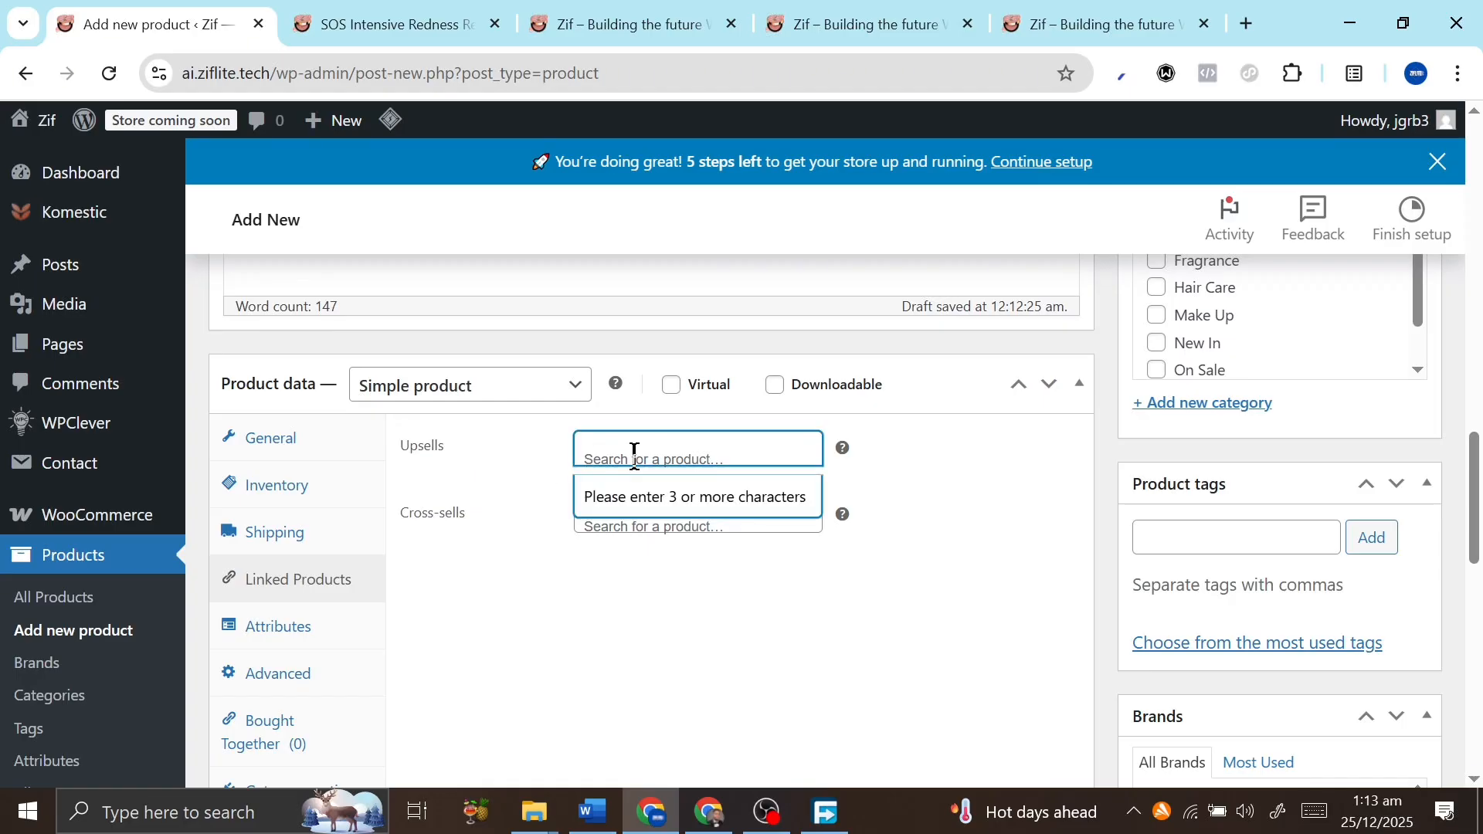
pyautogui.click(401, 23)
pyautogui.scroll(8, 453, 427)
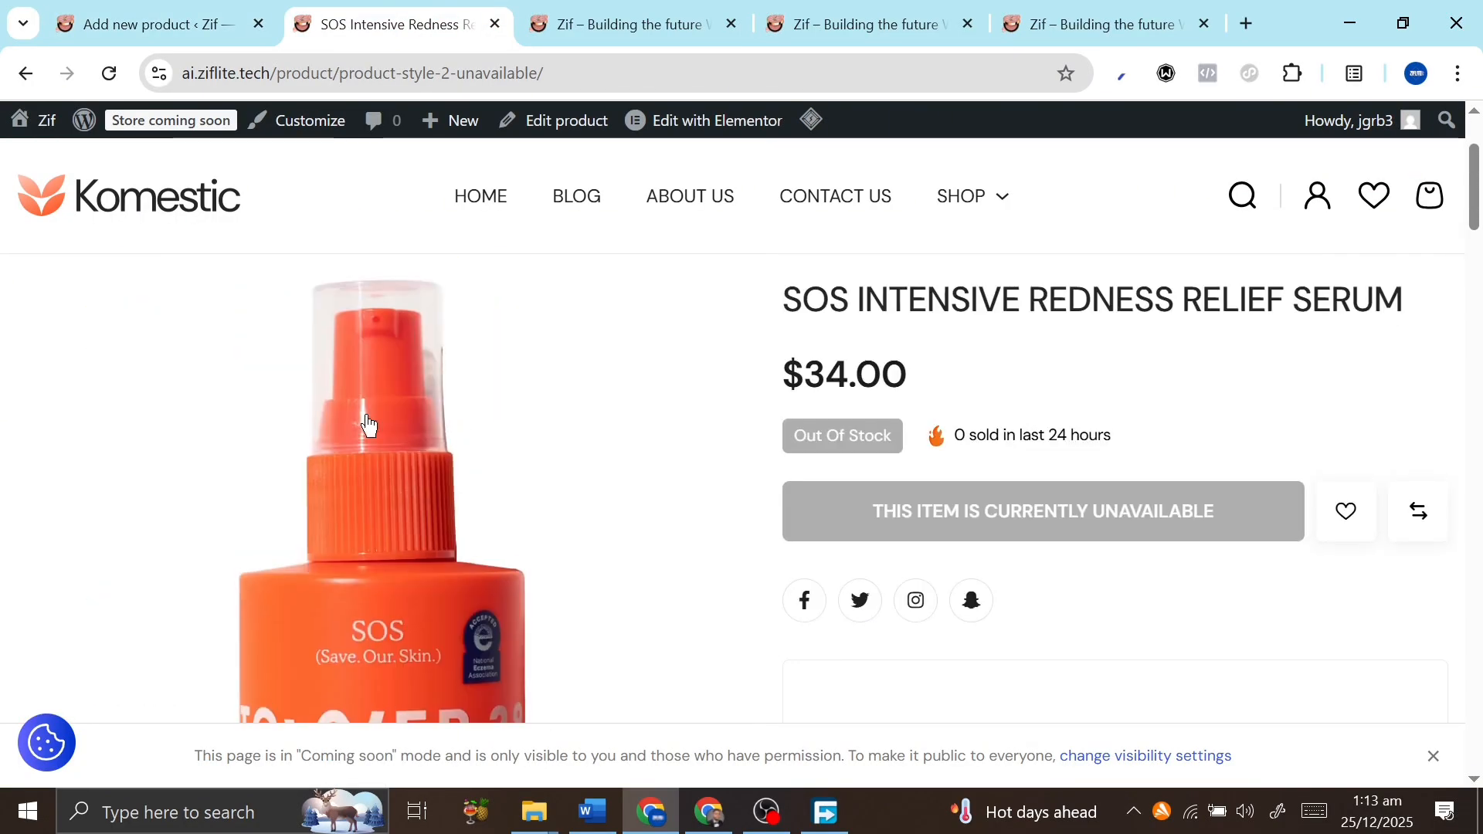
pyautogui.scroll(1, 383, 494)
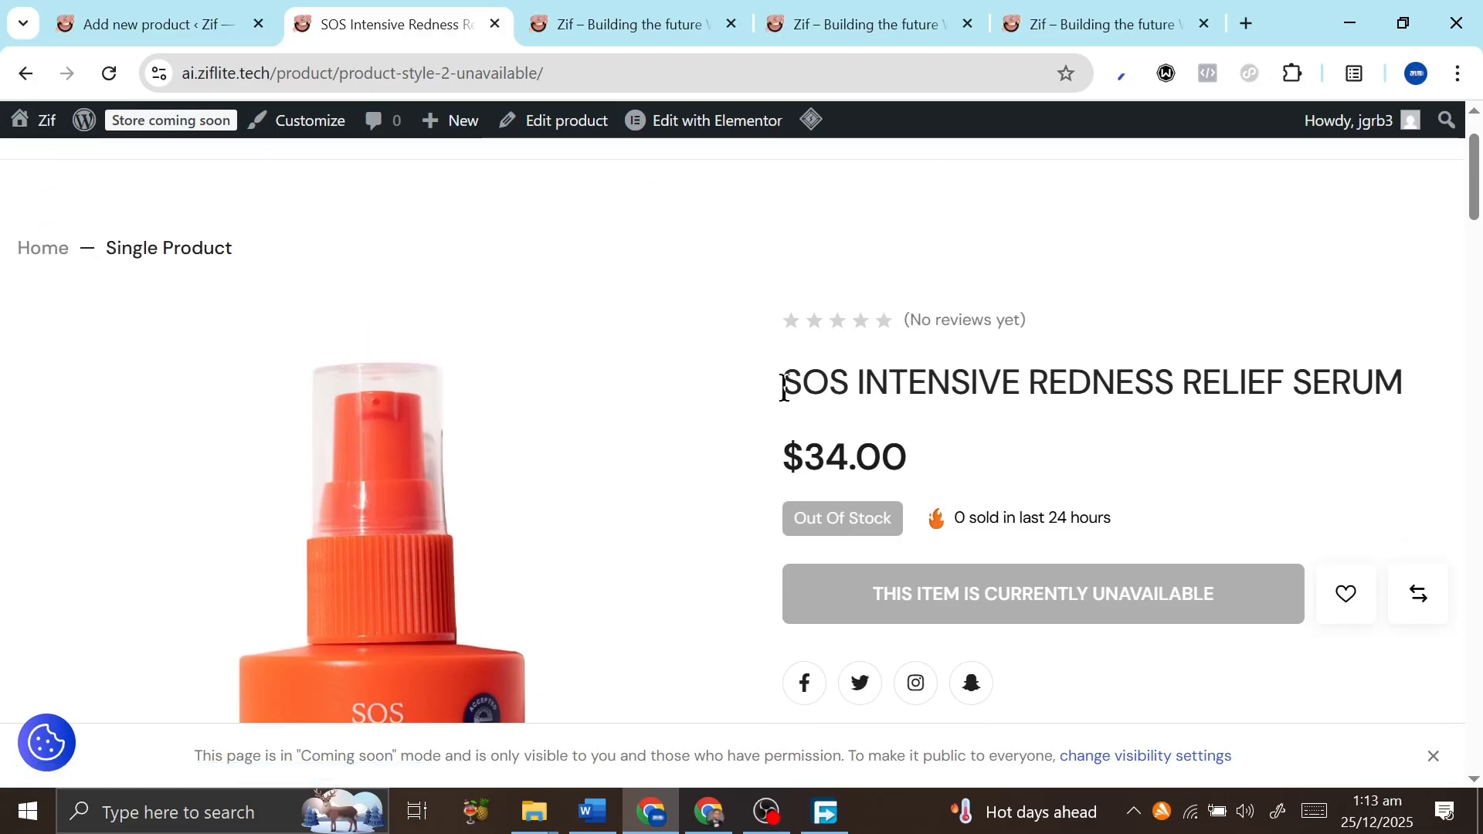
pyautogui.moveTo(783, 386); pyautogui.dragTo(834, 387)
pyautogui.click(76, 11)
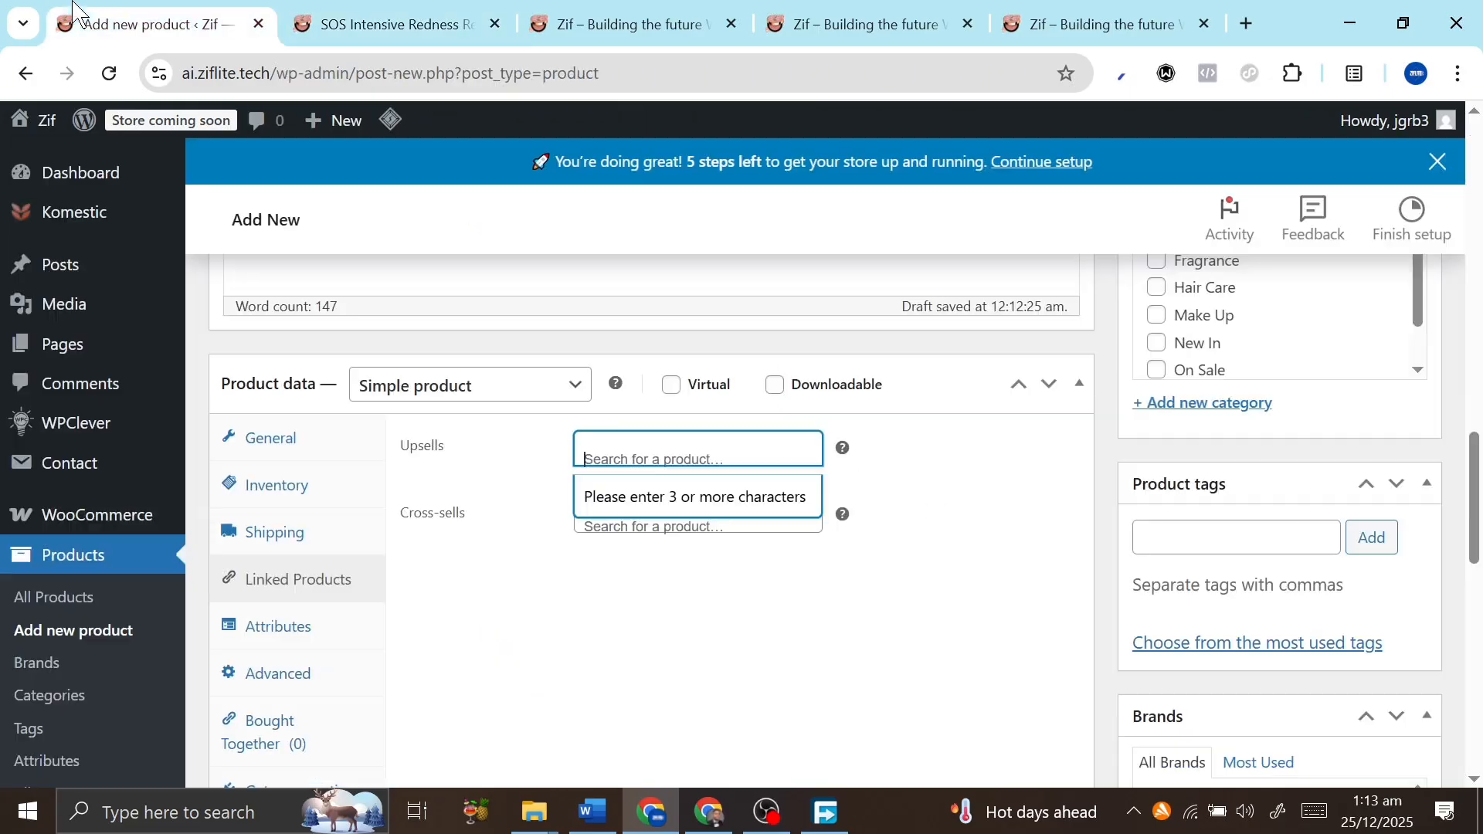
pyautogui.write('sos')
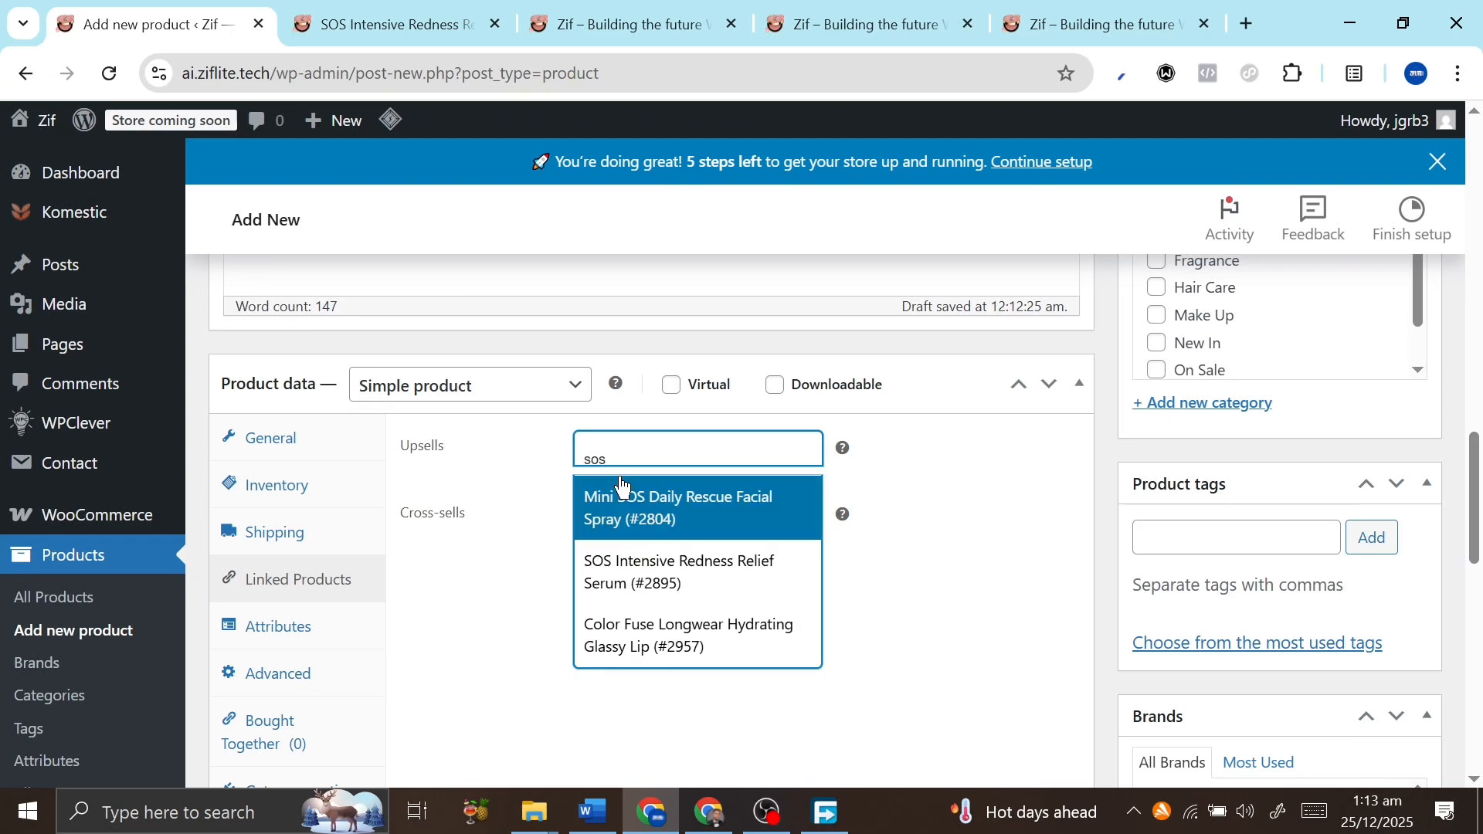
pyautogui.click(666, 539)
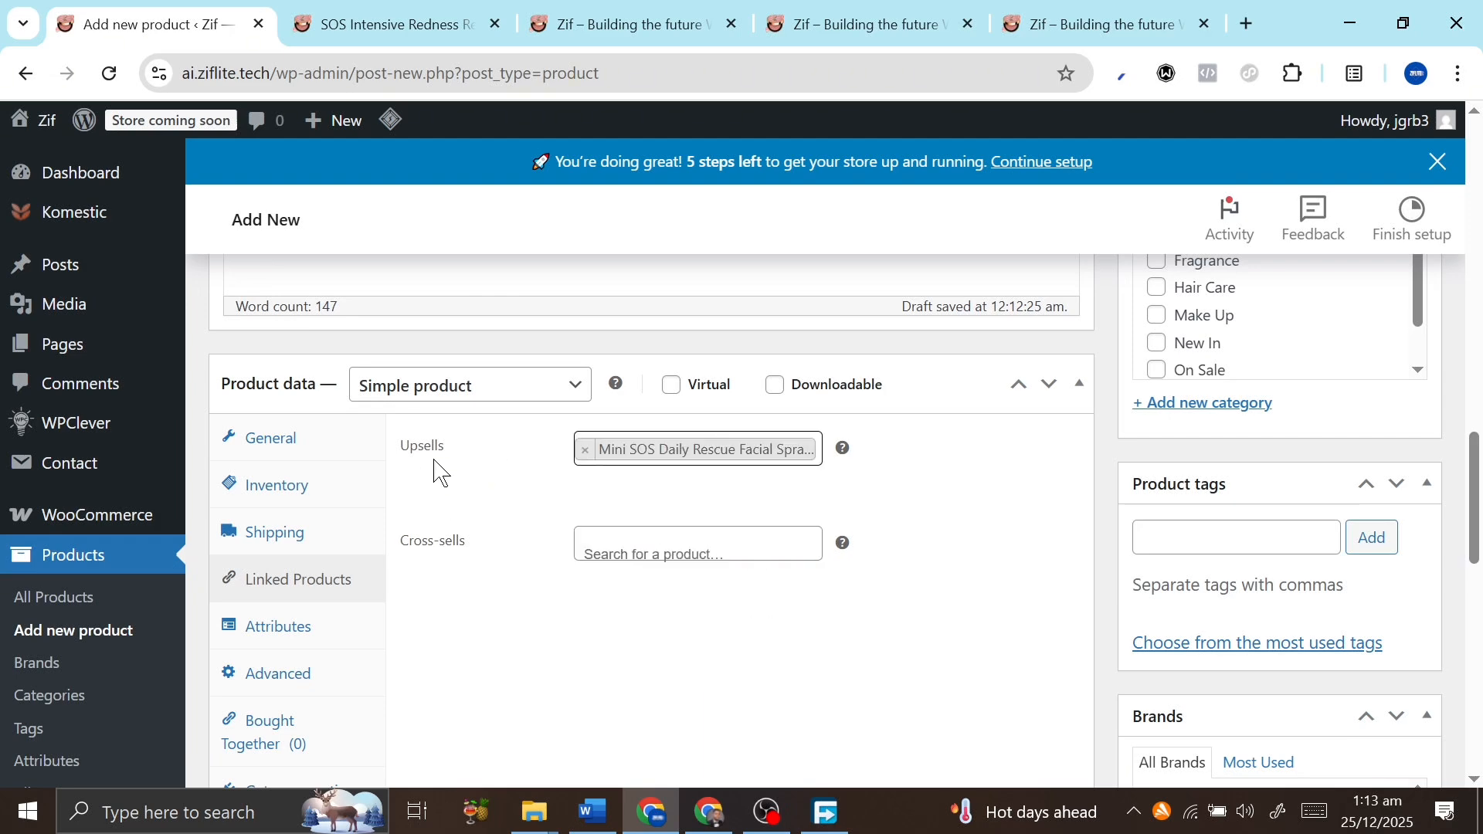
pyautogui.scroll(8, 447, 474)
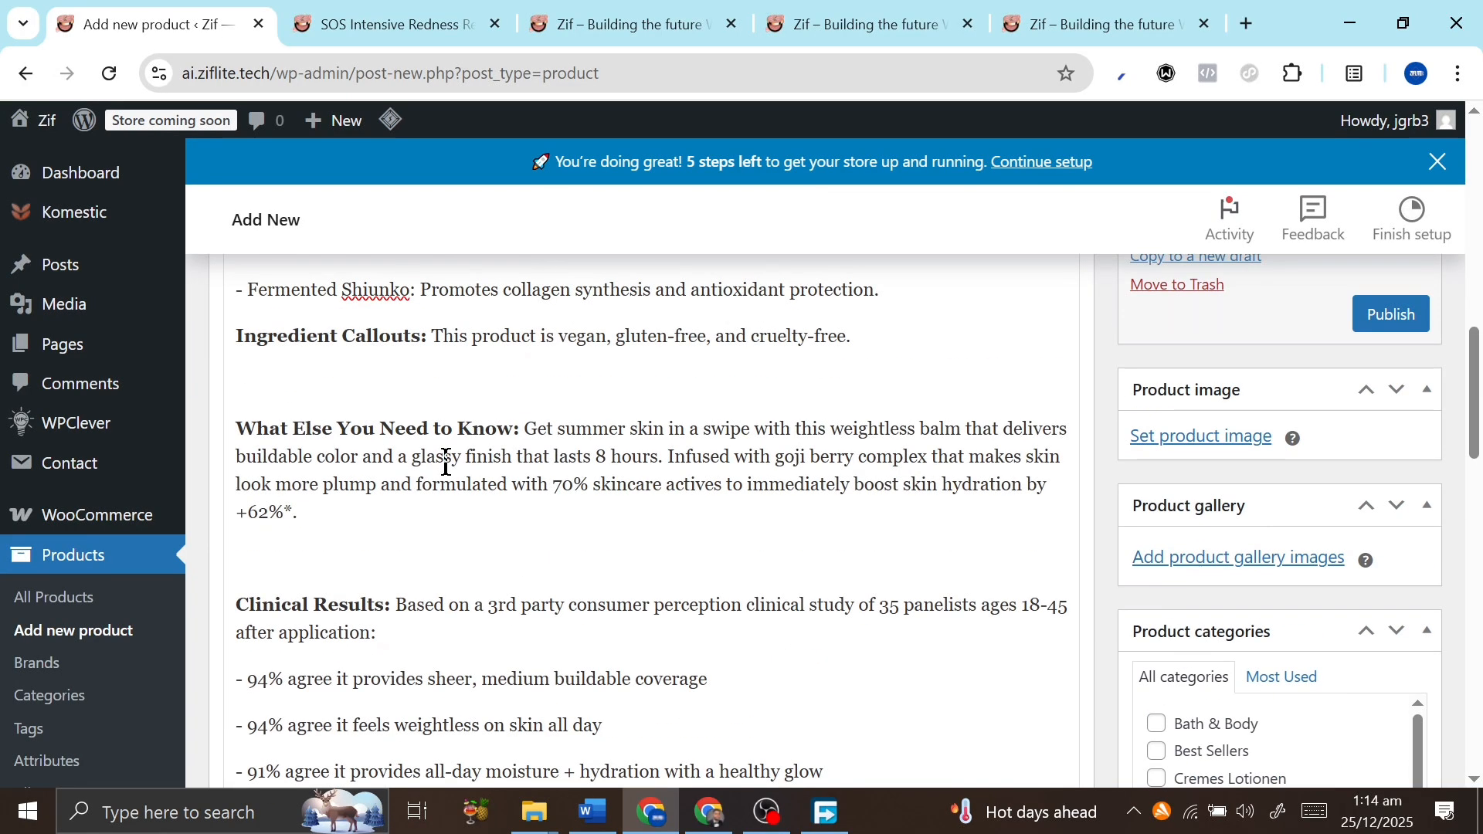
pyautogui.scroll(-8, 448, 475)
pyautogui.scroll(10, 496, 475)
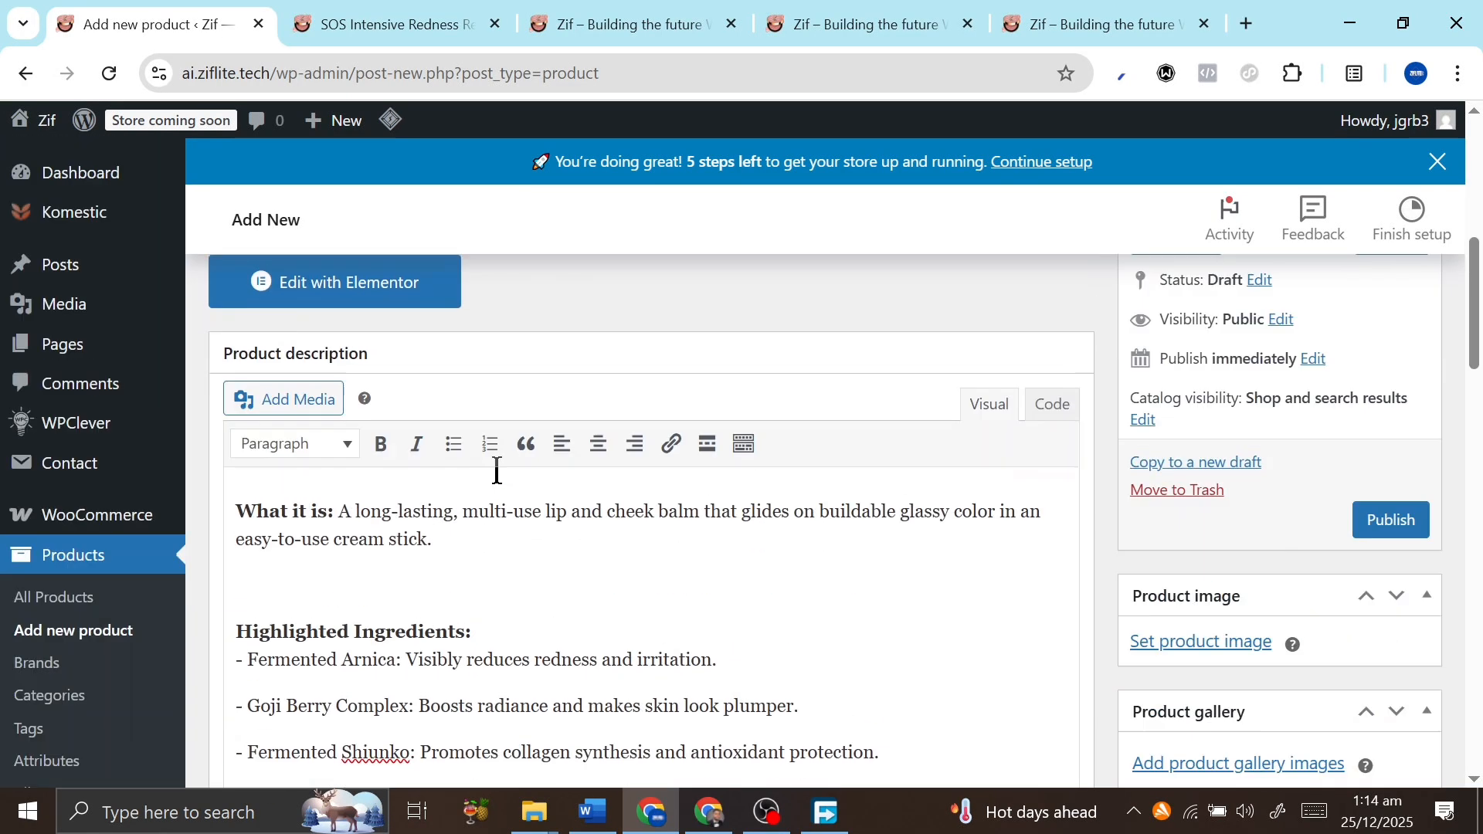
pyautogui.scroll(-10, 387, 563)
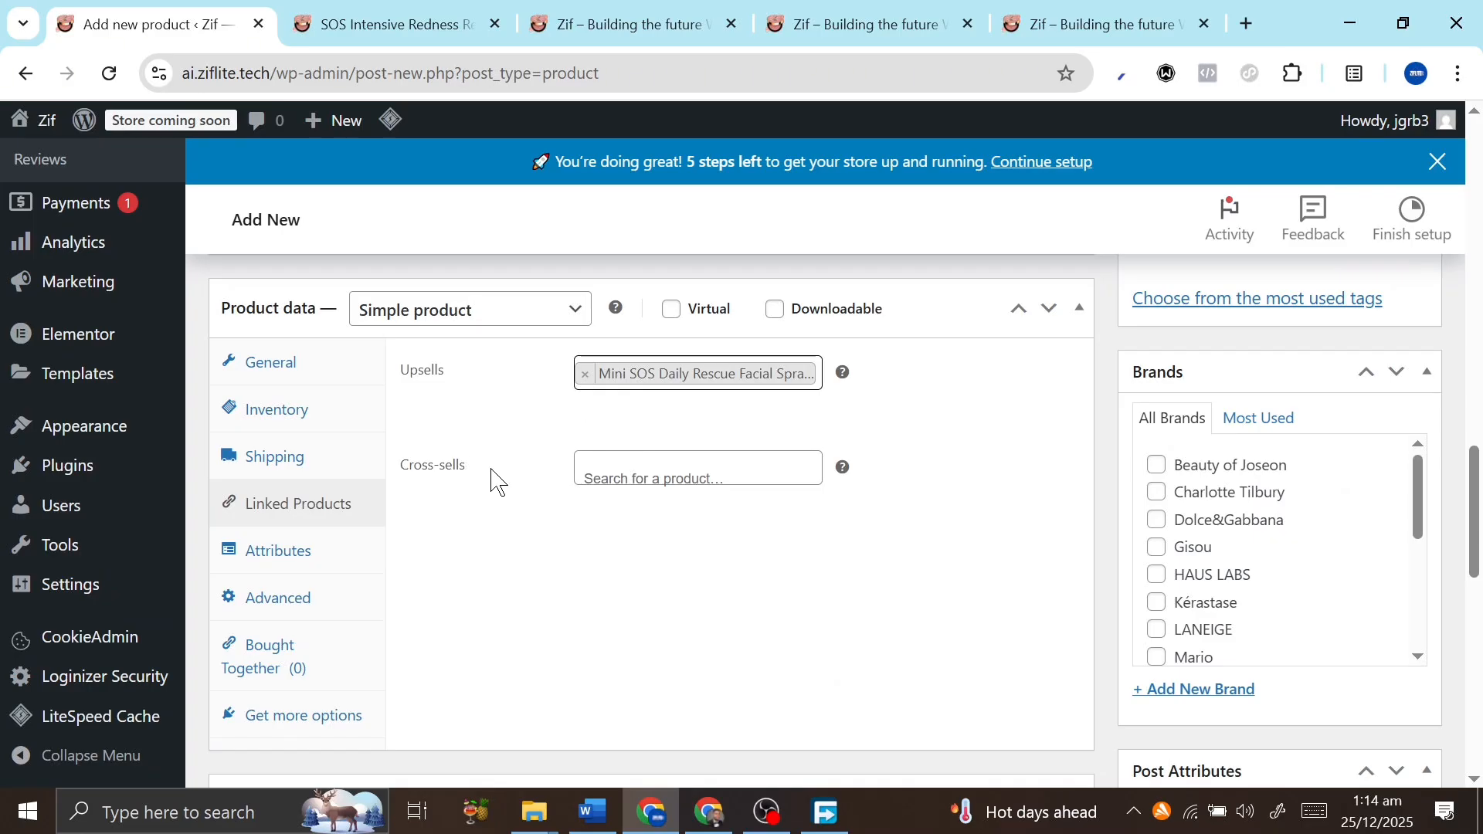
pyautogui.click(651, 478)
pyautogui.click(545, 591)
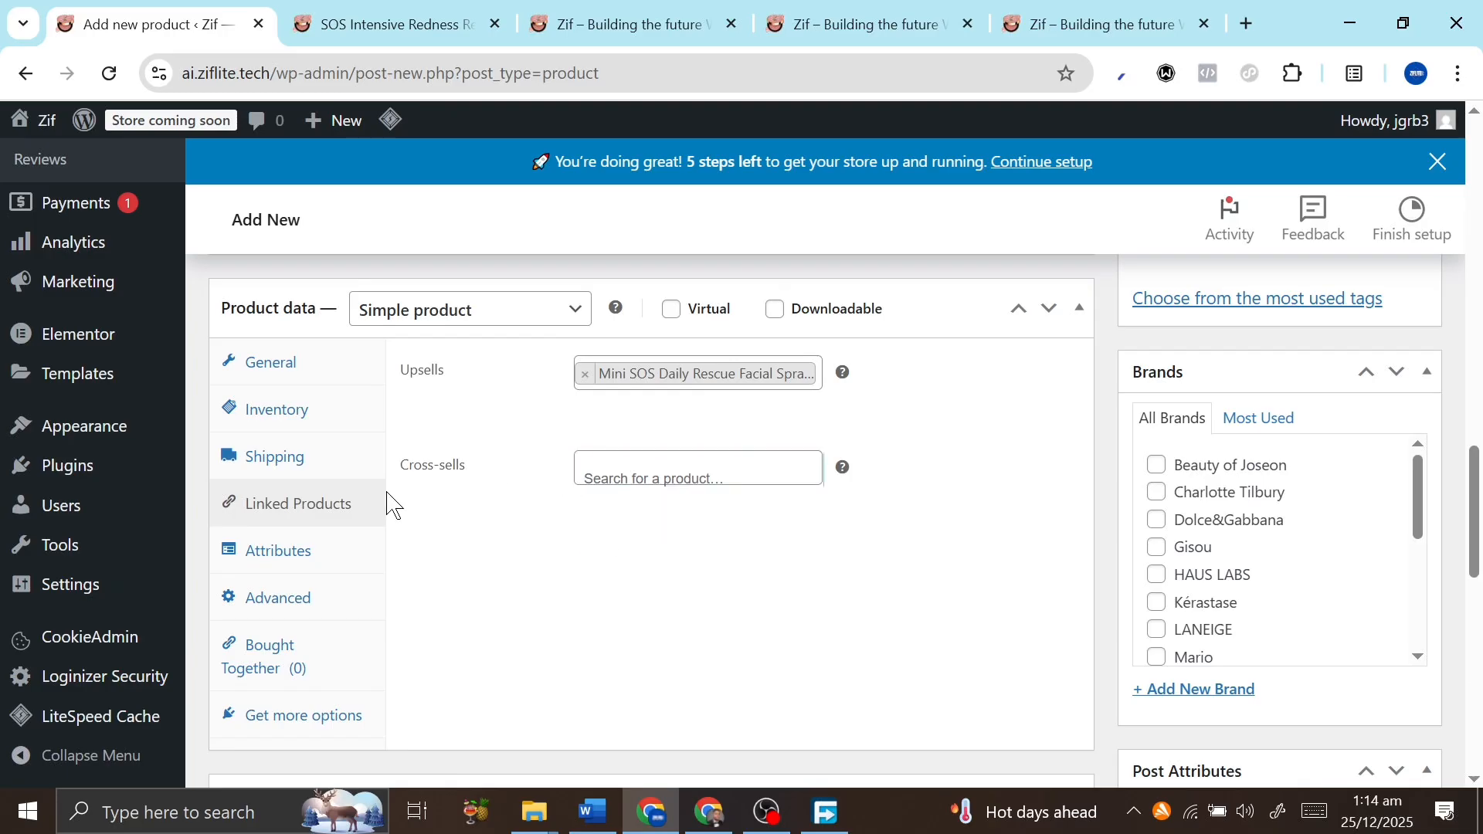
# Show the product's attribute settings and add the existing color attribute
pyautogui.click(293, 552)
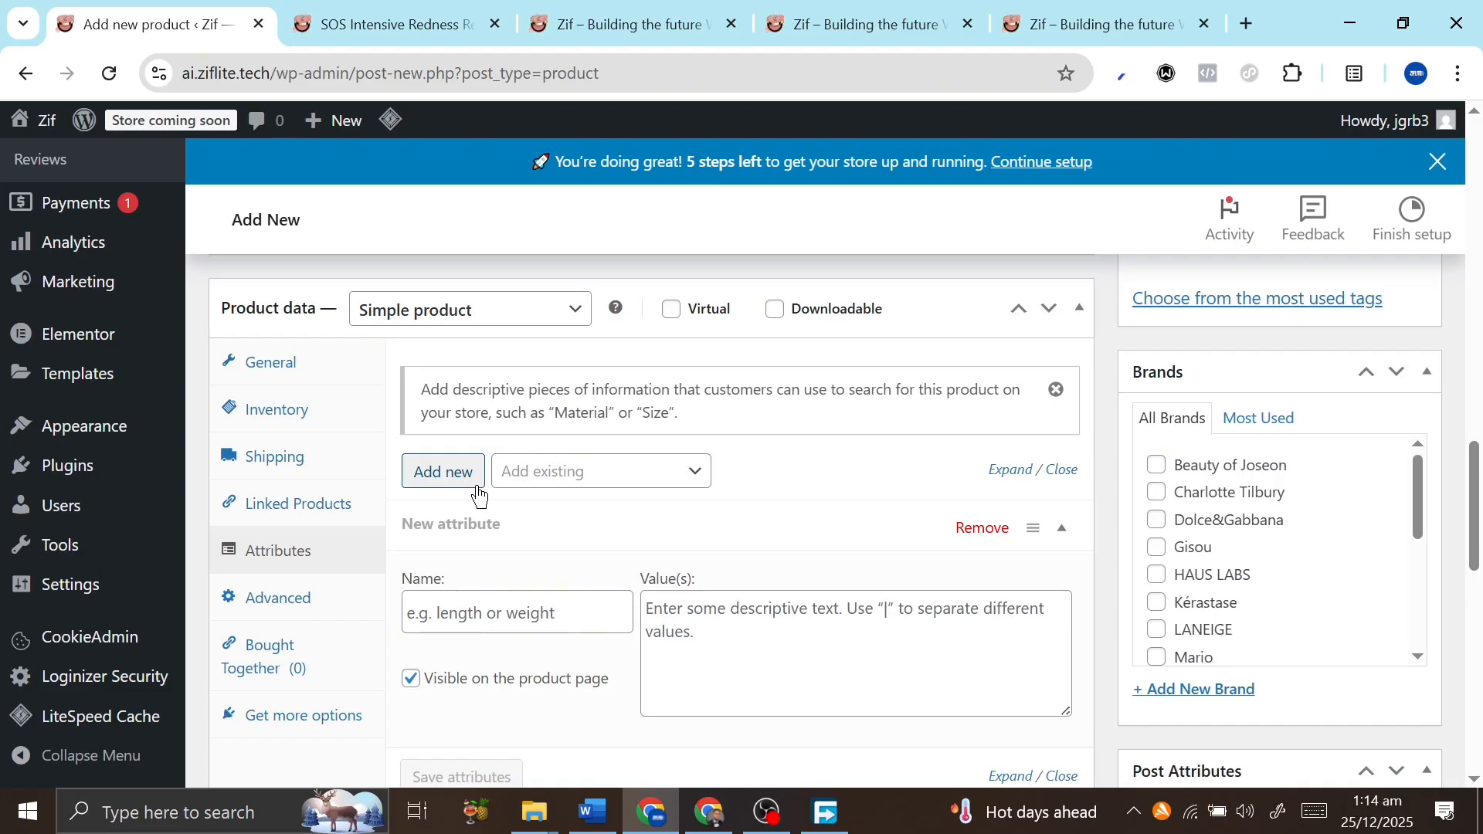
pyautogui.click(579, 468)
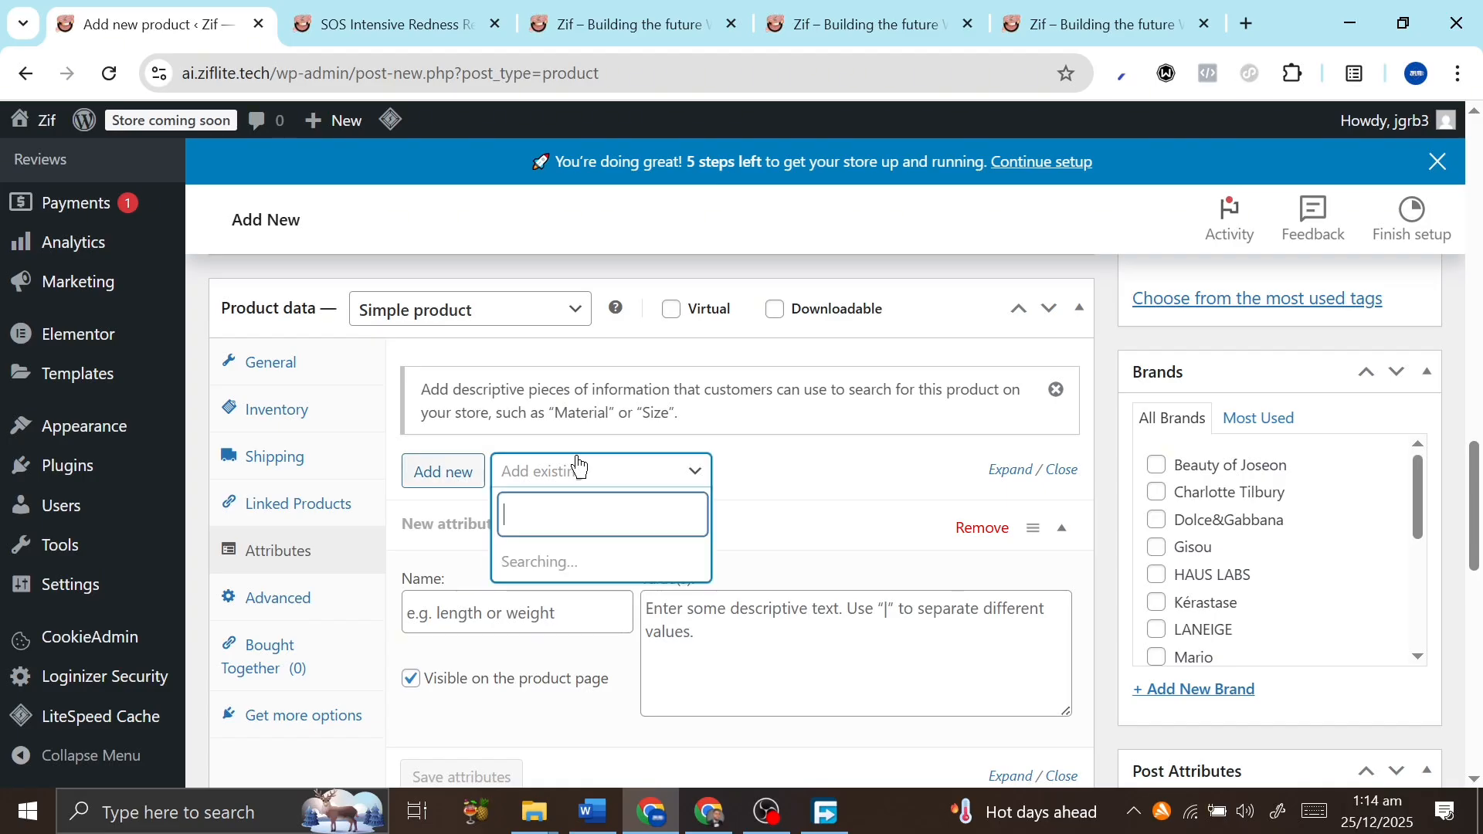
pyautogui.click(579, 468)
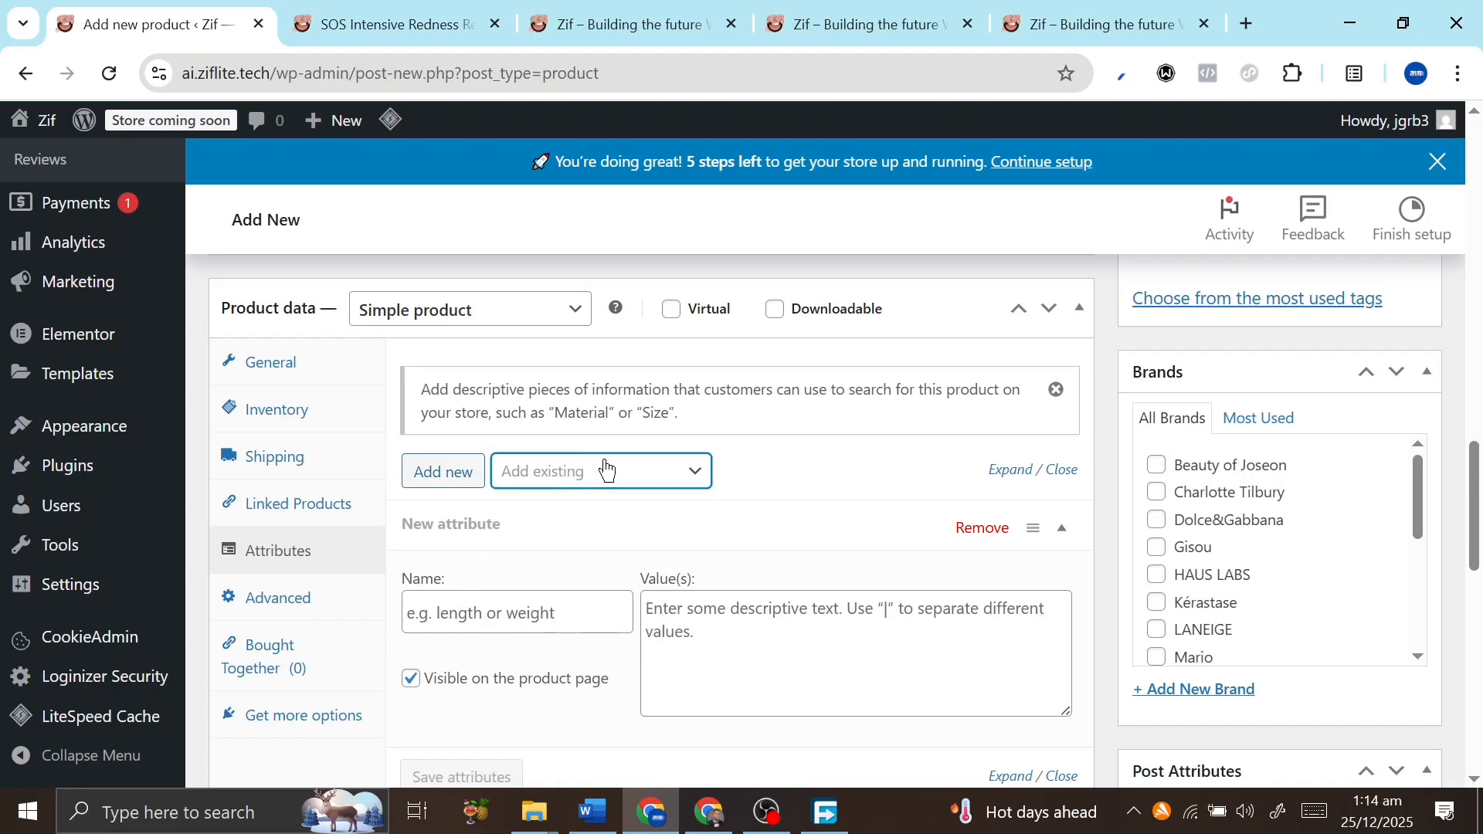
pyautogui.scroll(-4, 606, 471)
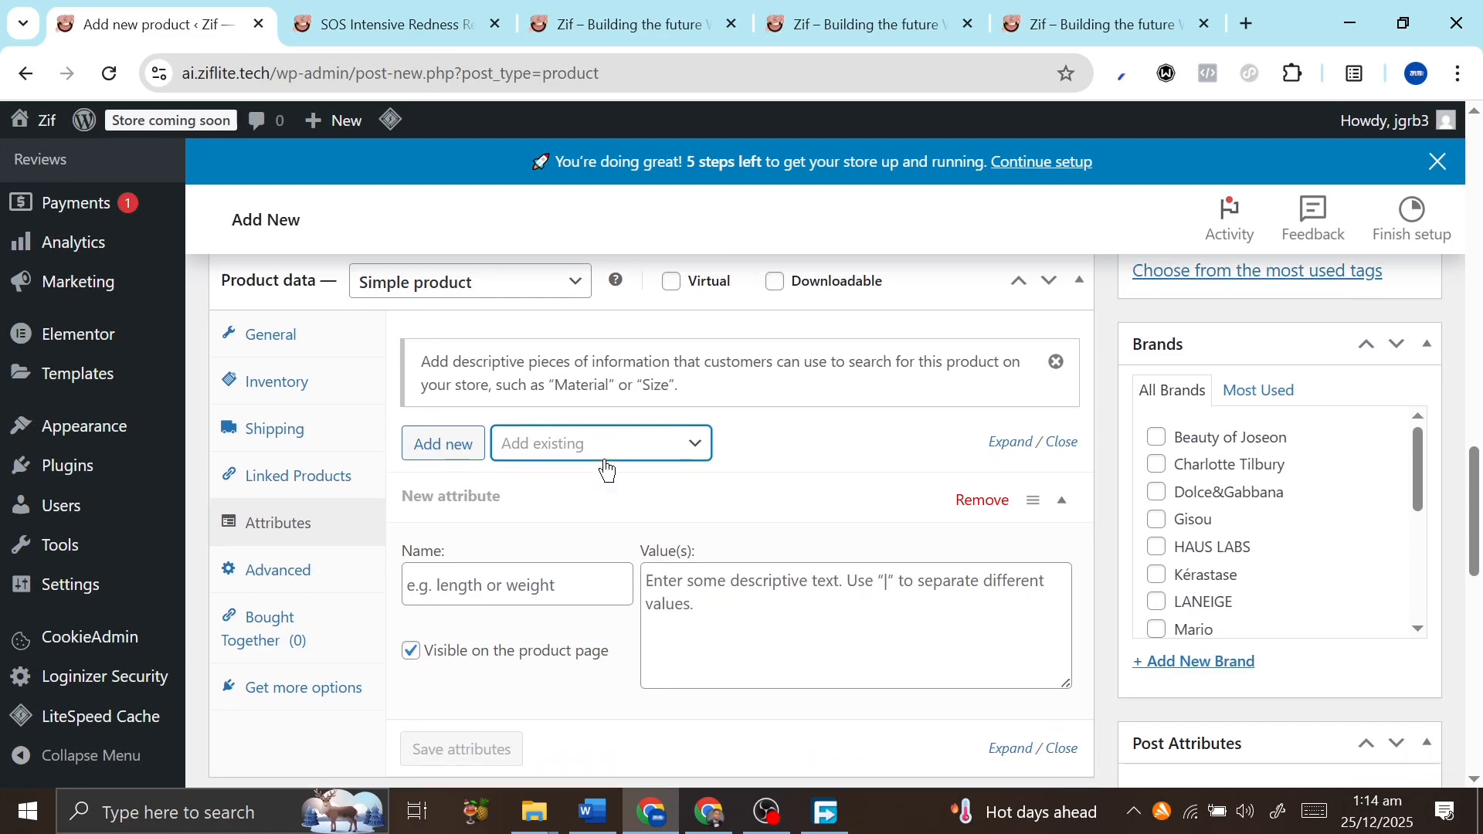
pyautogui.scroll(1, 490, 421)
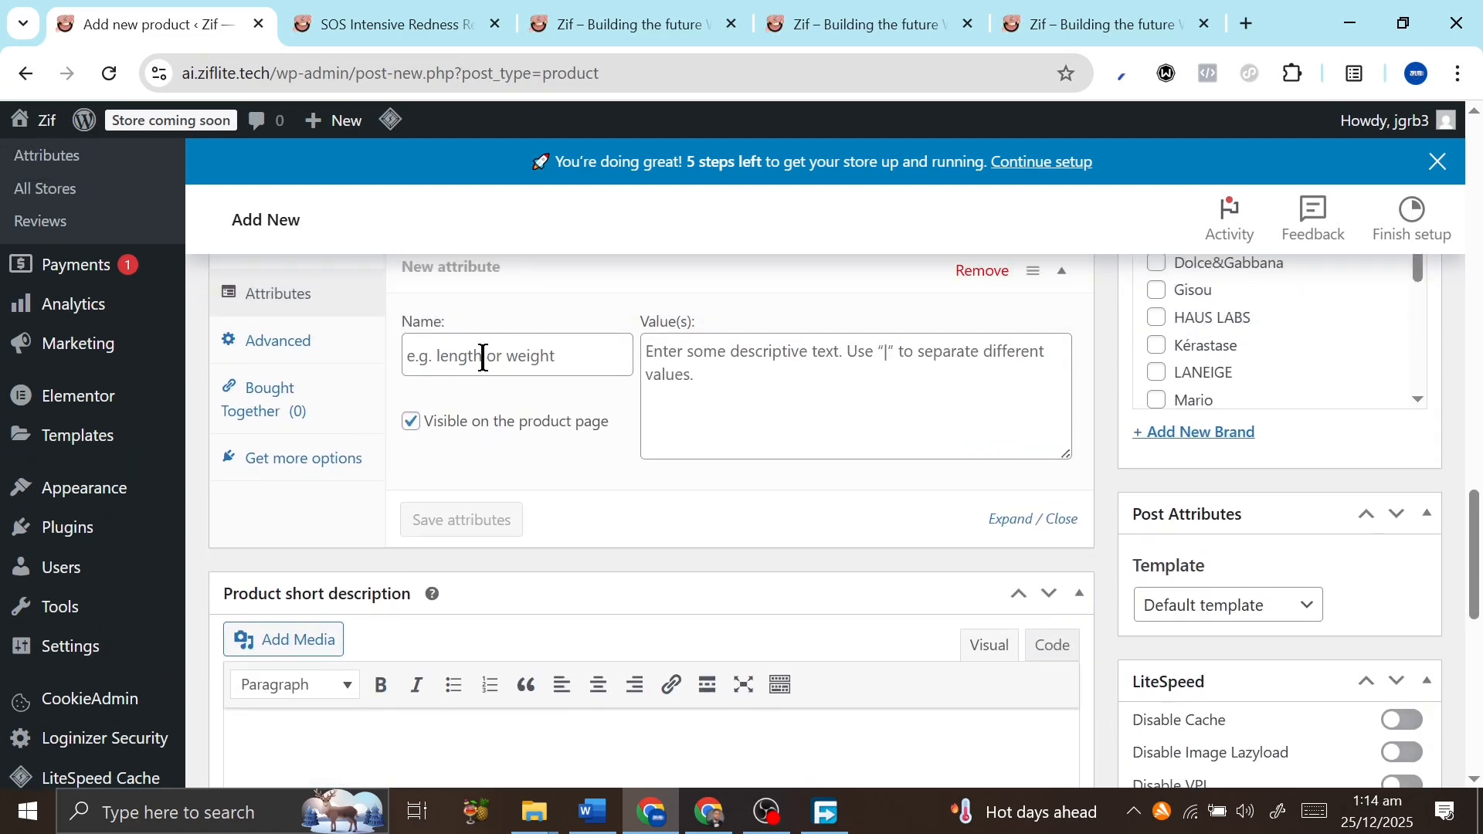
pyautogui.click(483, 356)
pyautogui.scroll(1, 468, 409)
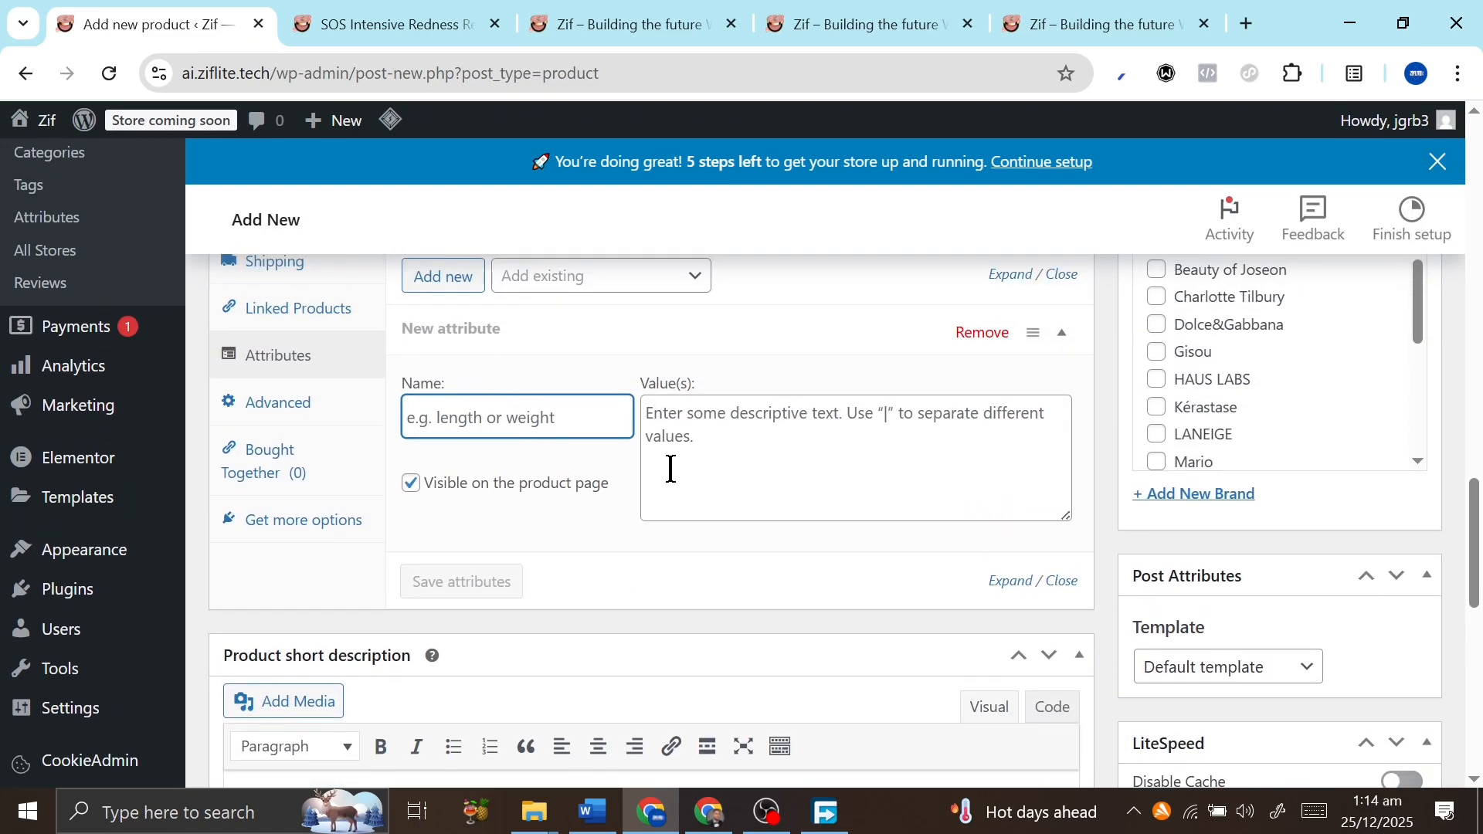
pyautogui.scroll(2, 656, 541)
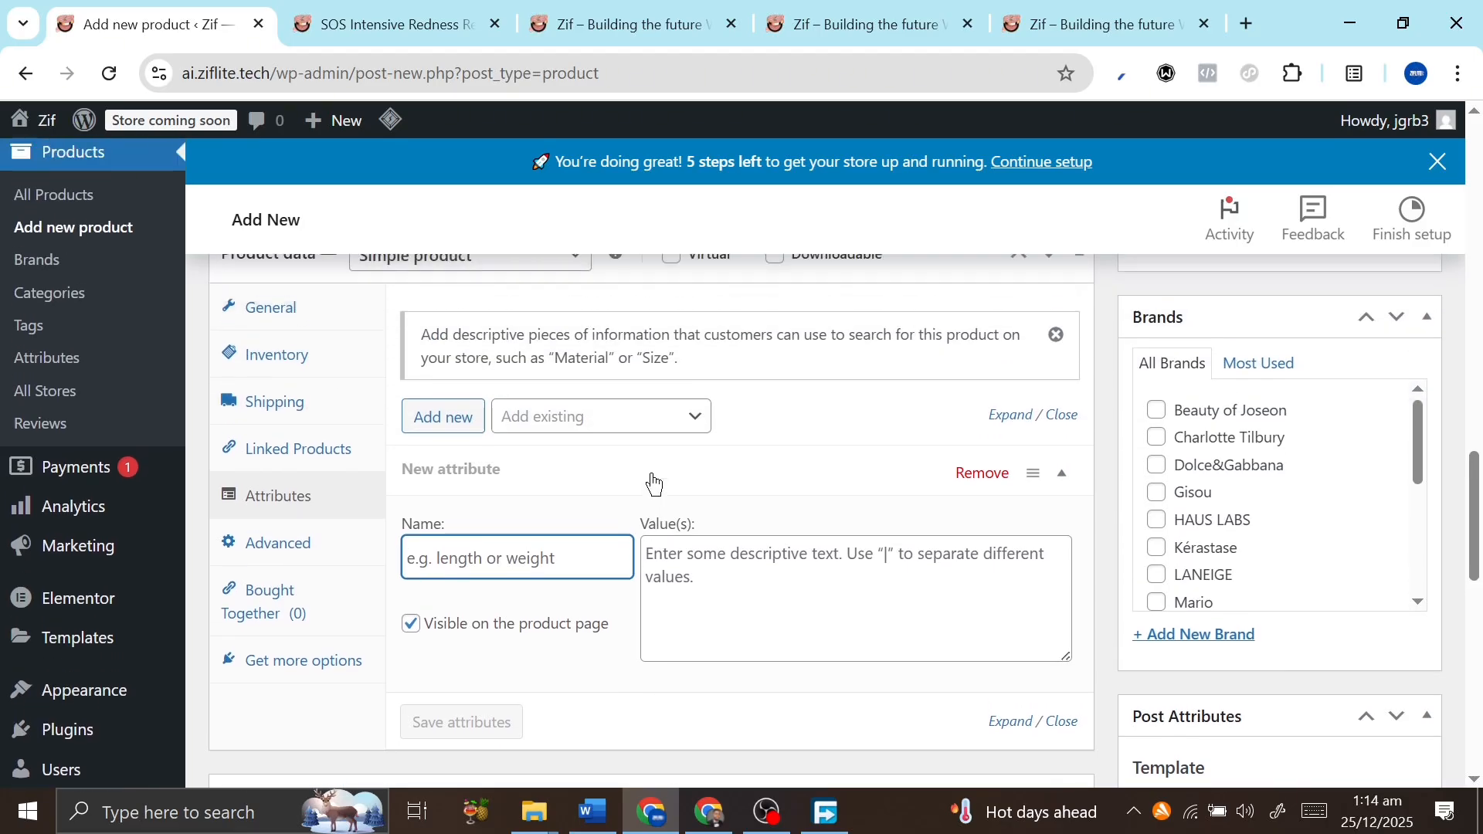
pyautogui.click(570, 432)
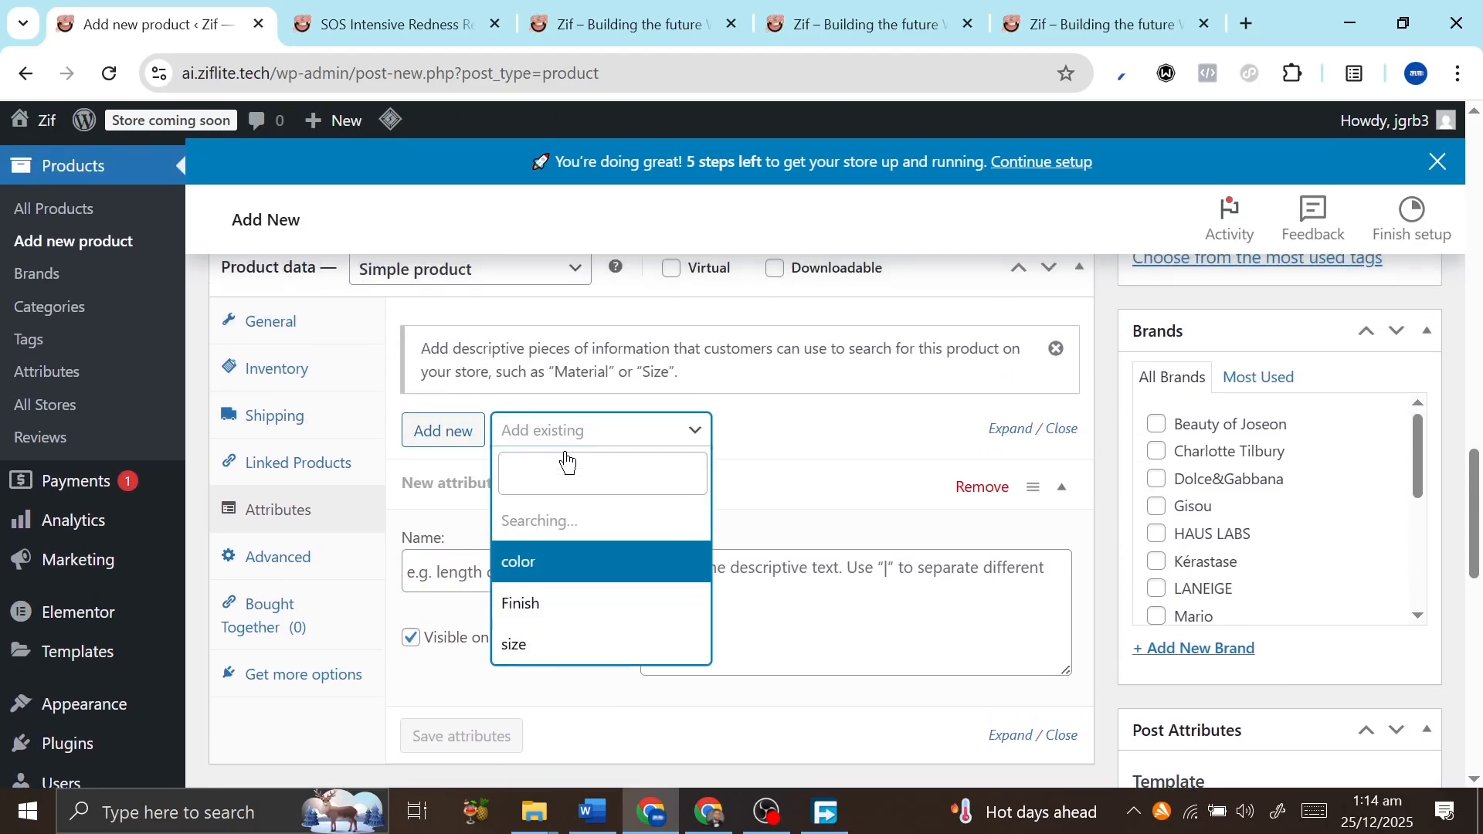
pyautogui.click(550, 533)
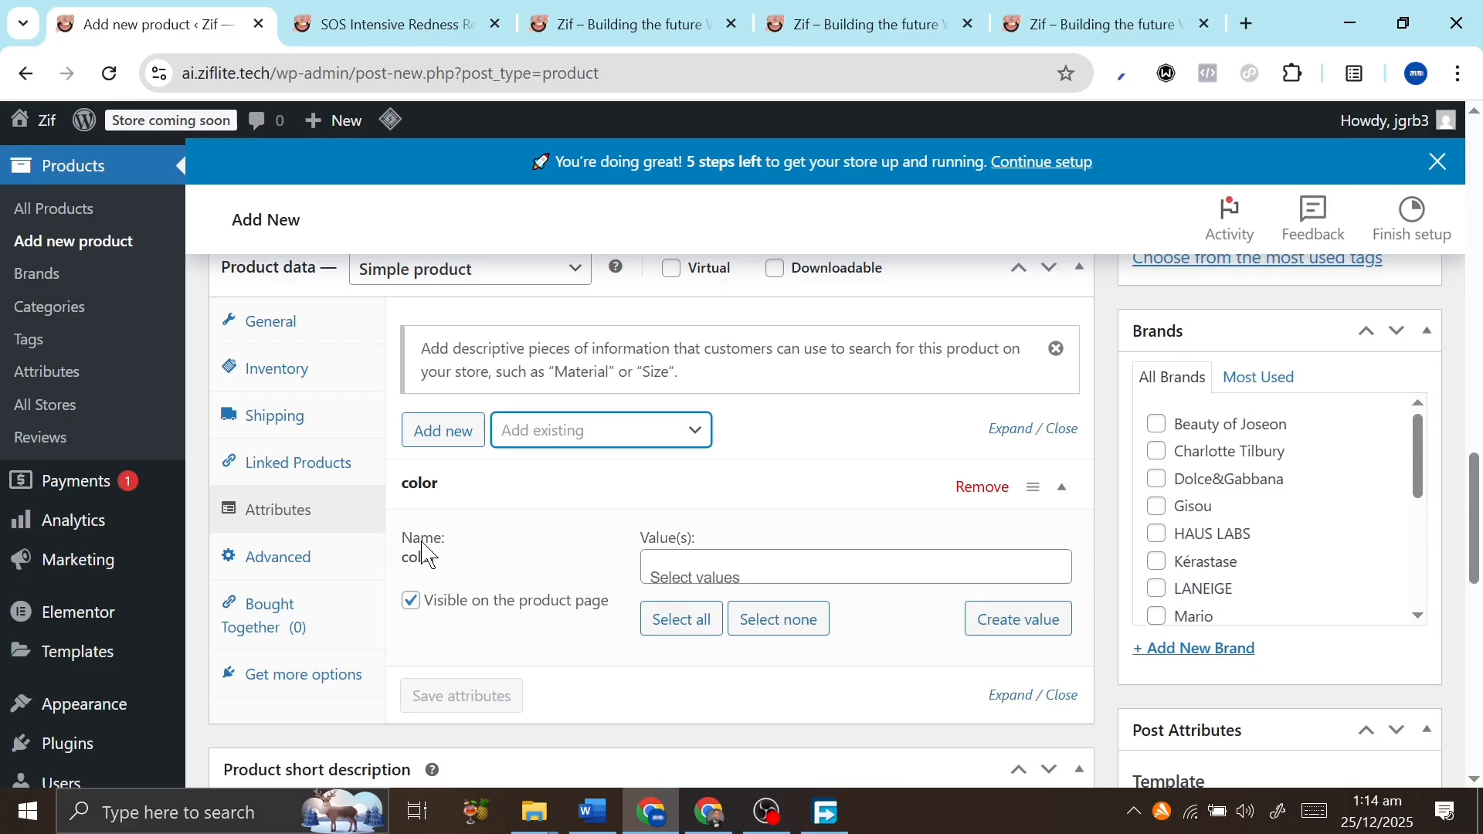
# Select Dark as the value of the color attribute and save the attributes
pyautogui.scroll(-1, 561, 591)
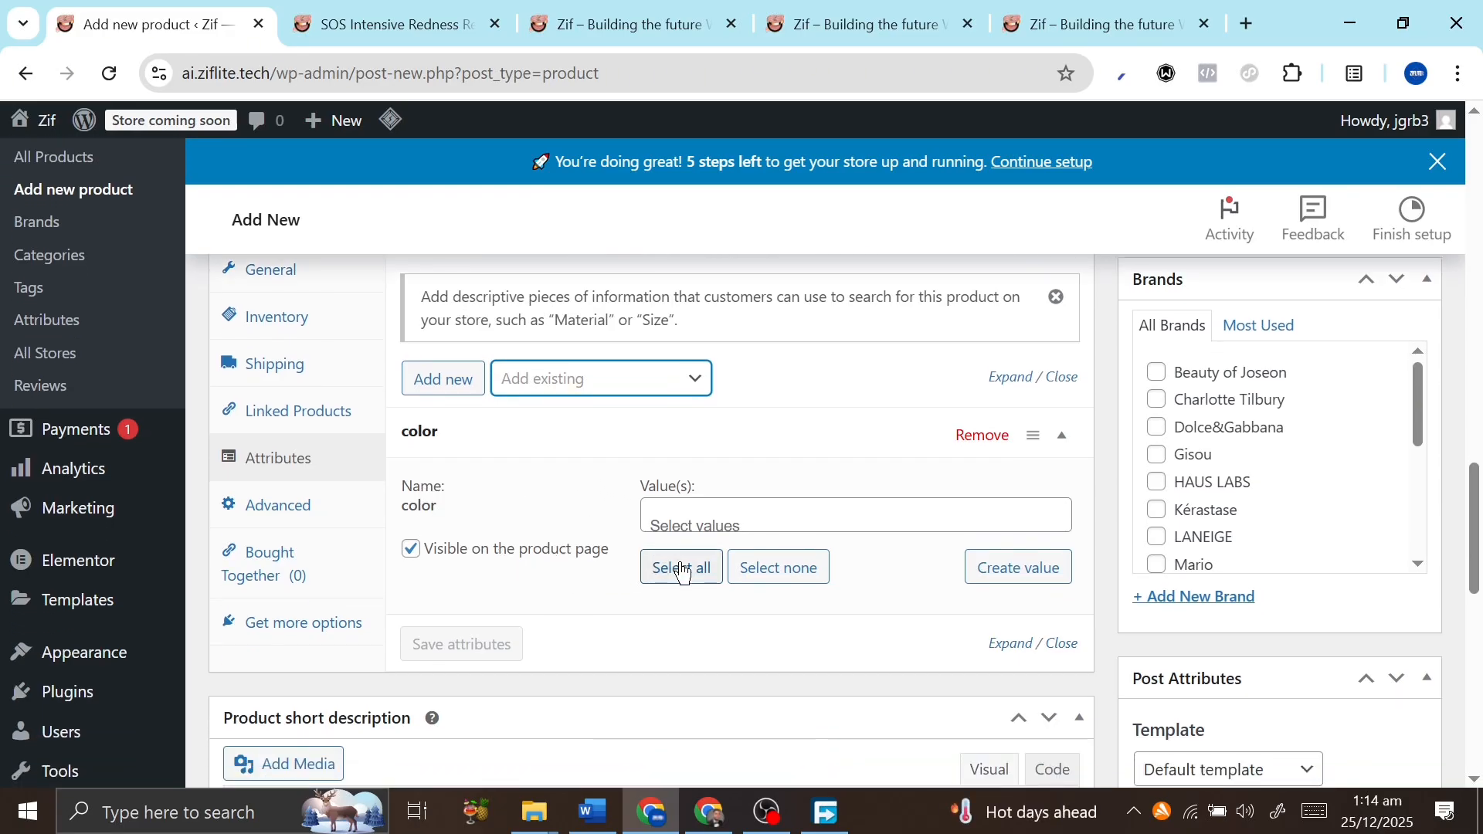
pyautogui.click(729, 512)
pyautogui.click(730, 509)
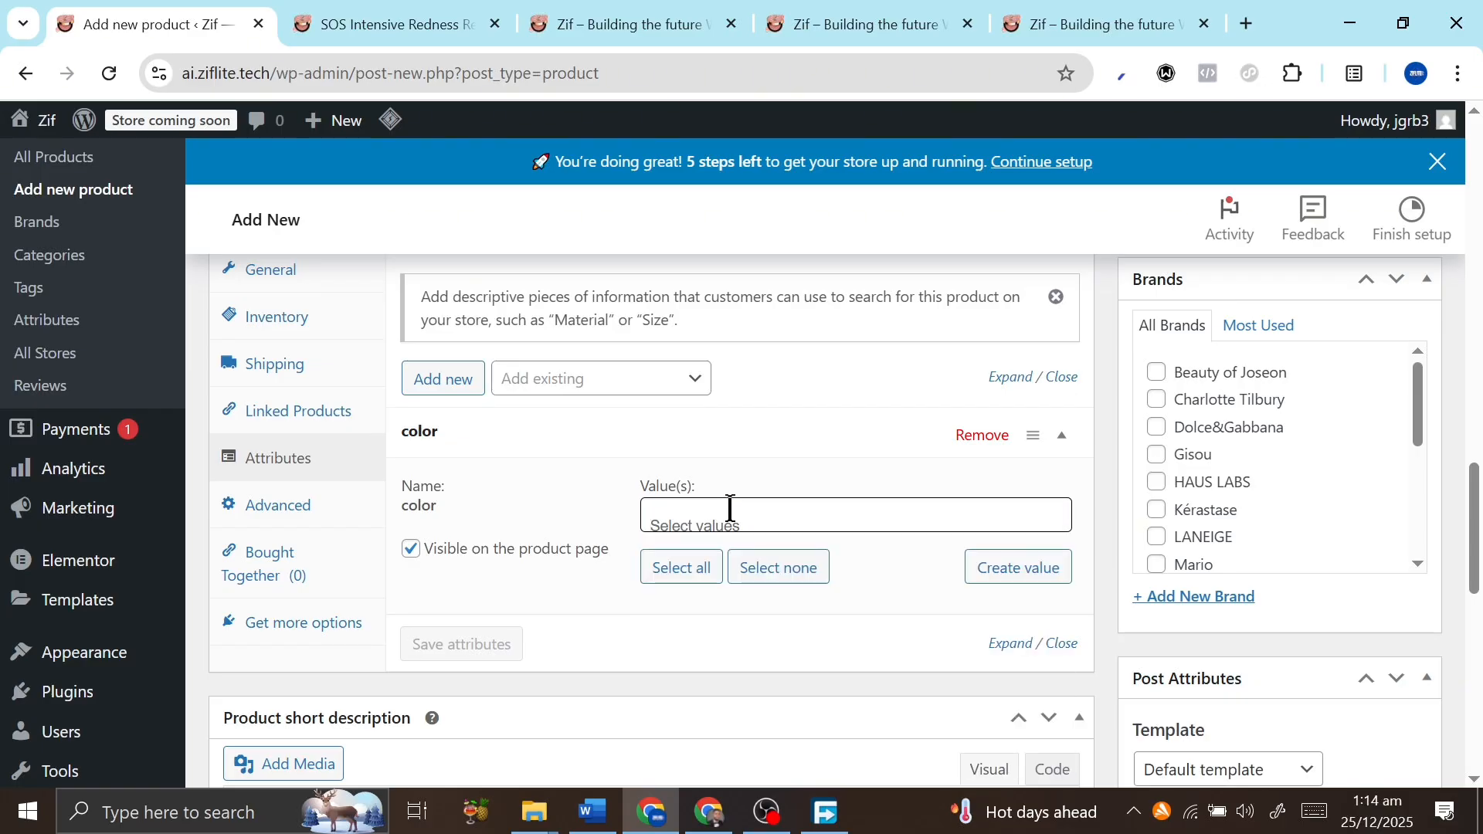
pyautogui.click(730, 509)
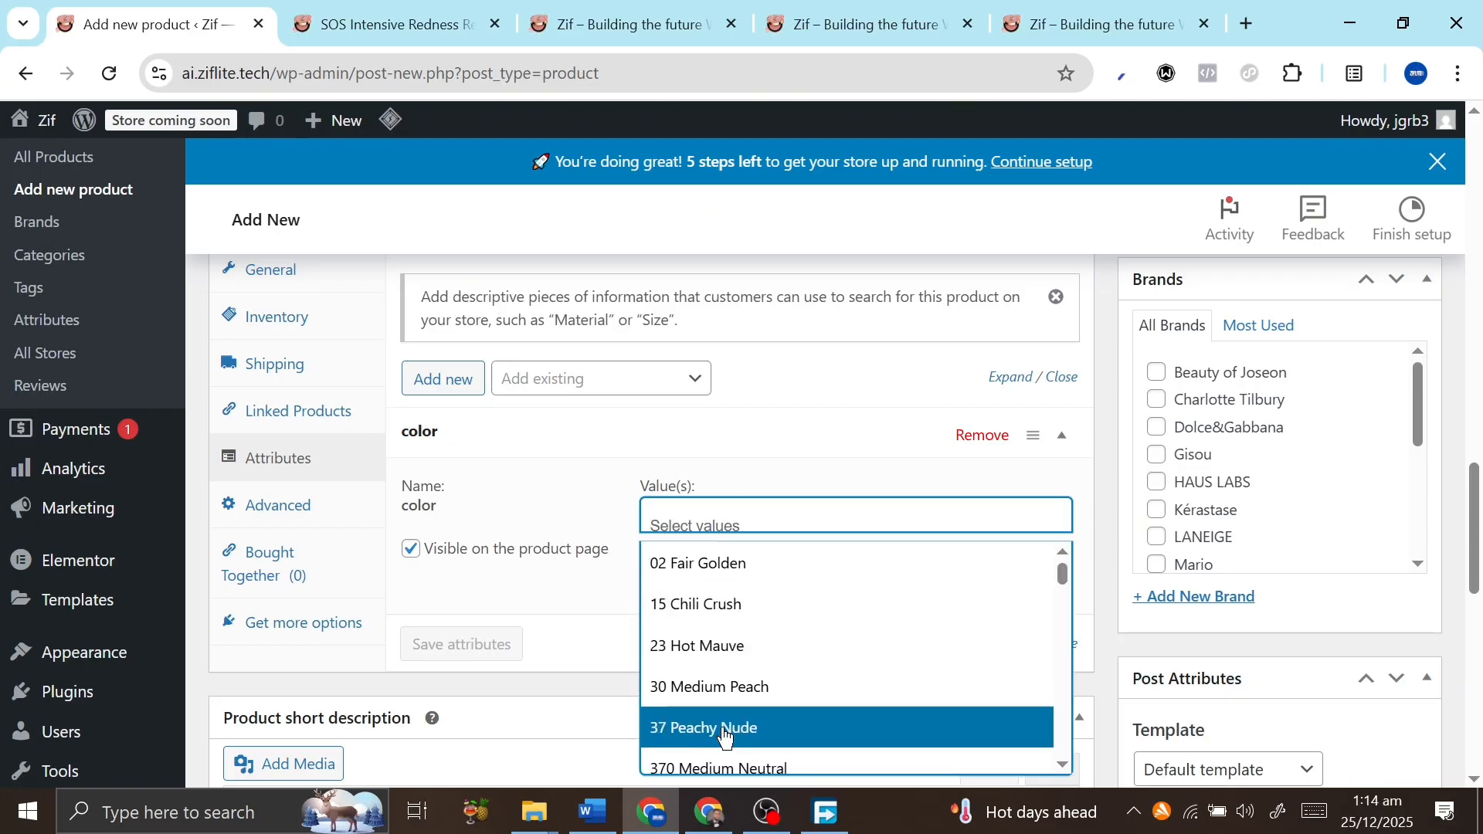
pyautogui.scroll(-4, 724, 734)
pyautogui.scroll(-5, 726, 735)
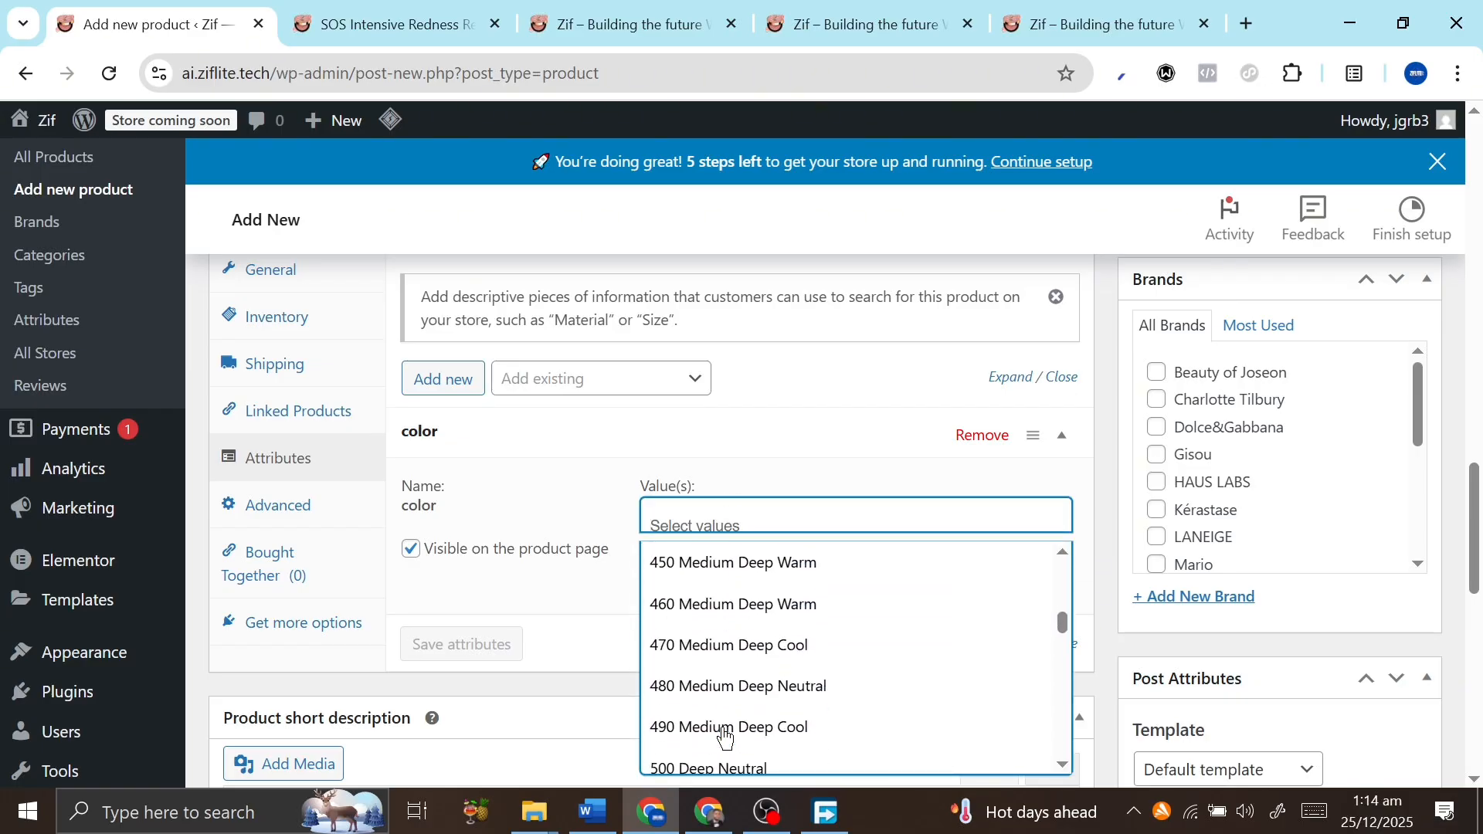
pyautogui.scroll(-10, 732, 734)
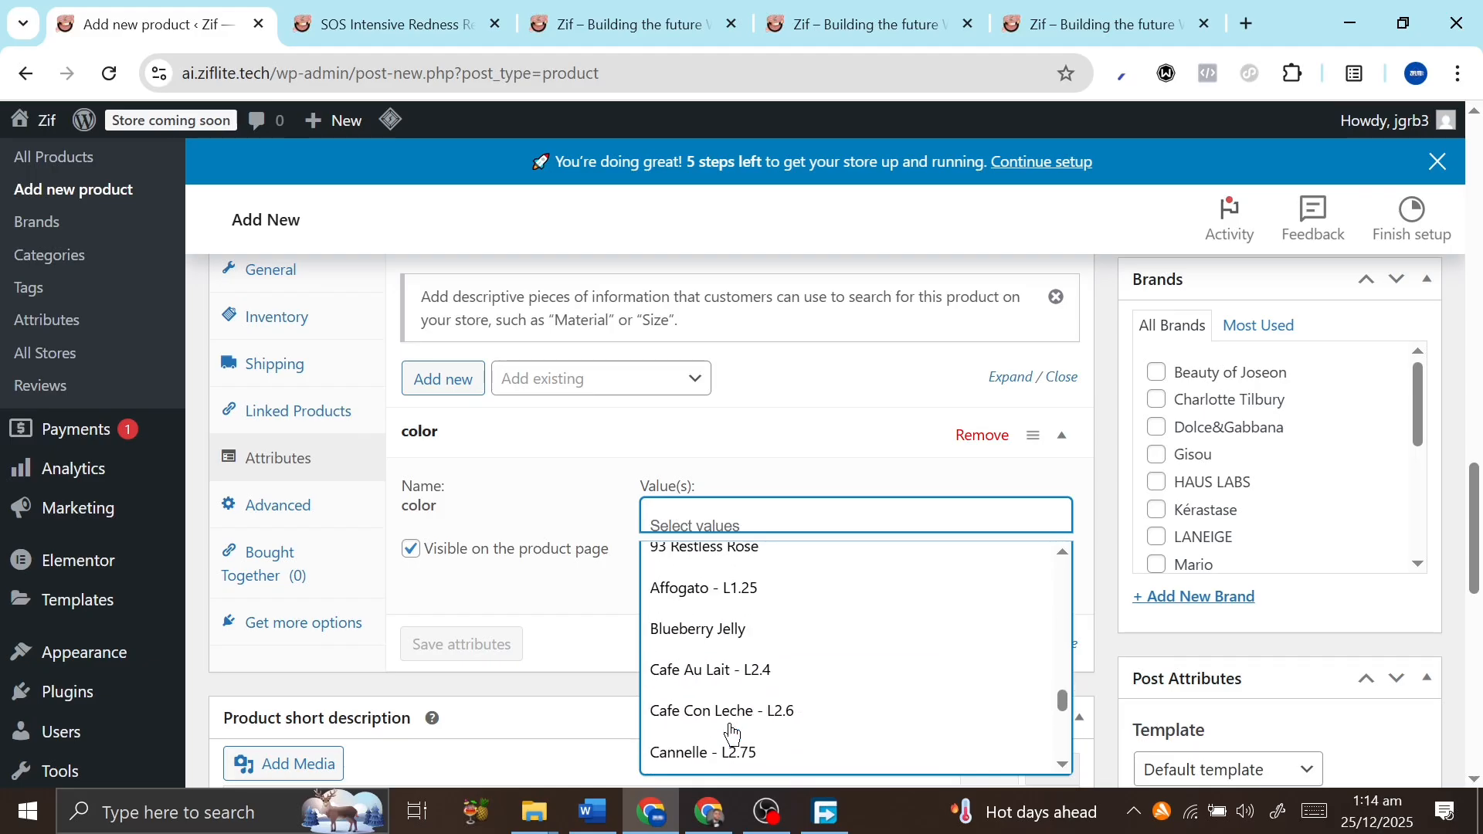
pyautogui.click(788, 474)
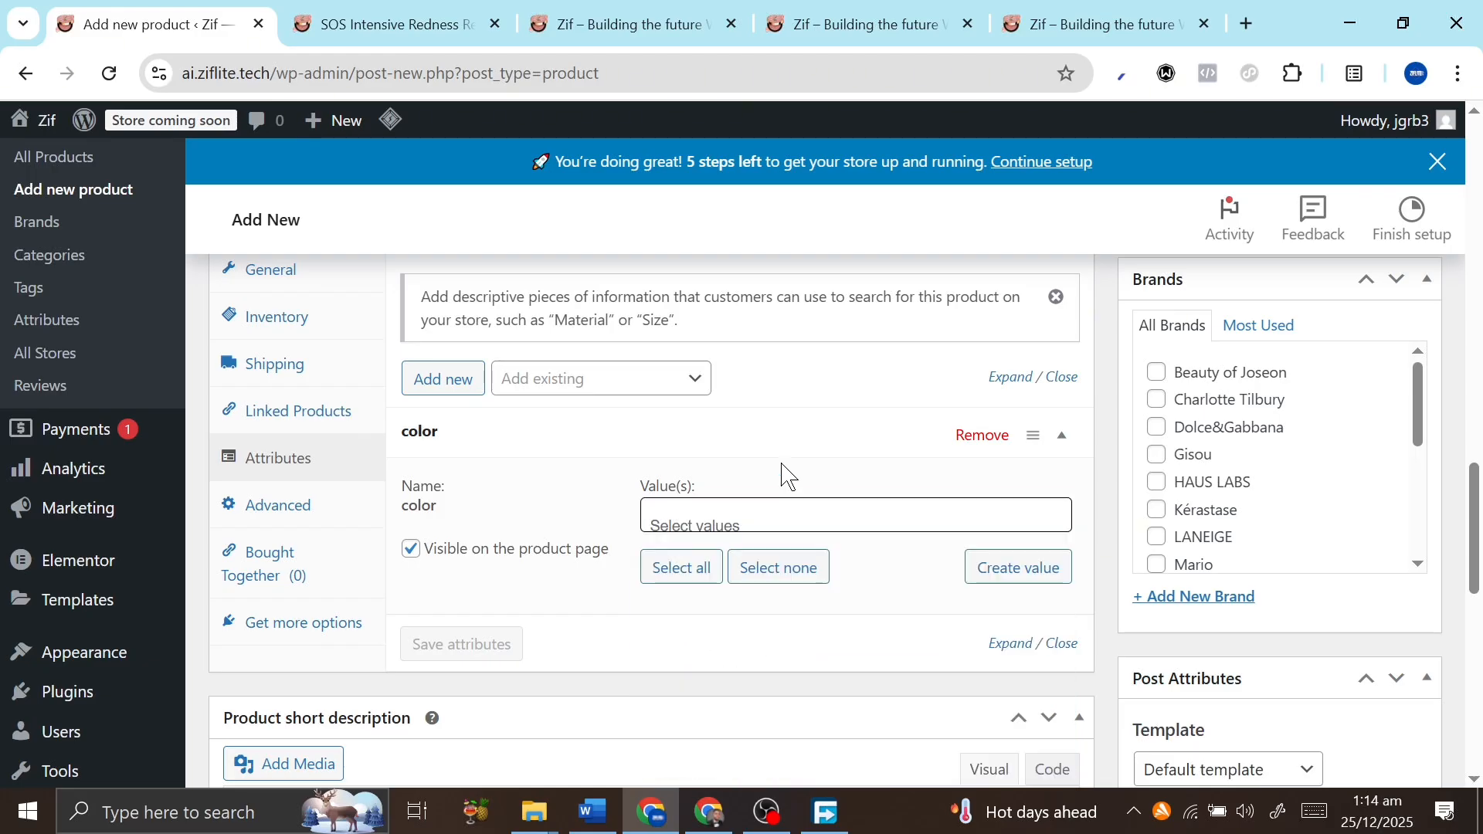
pyautogui.click(776, 519)
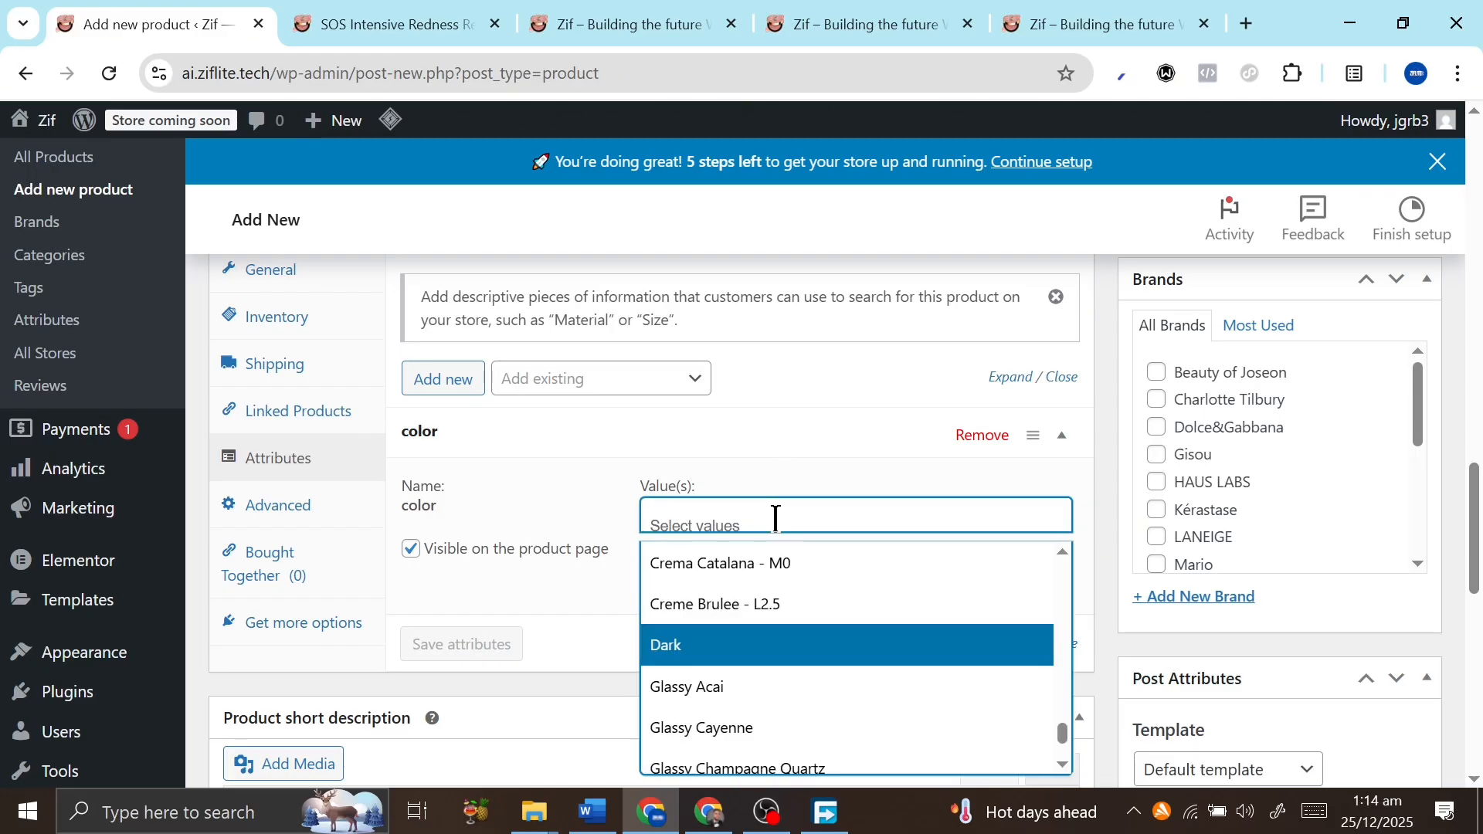
pyautogui.click(730, 647)
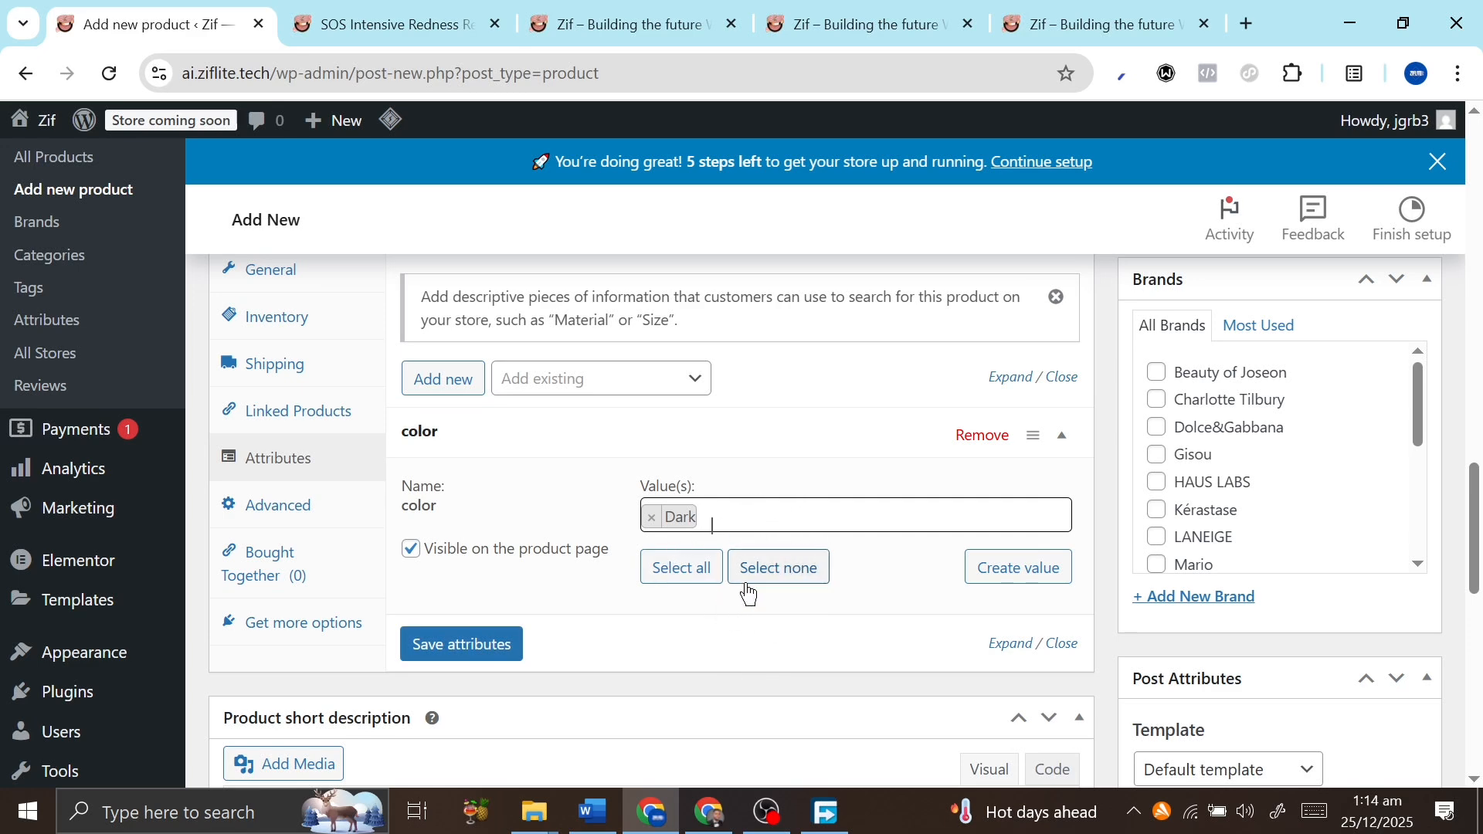
pyautogui.click(472, 647)
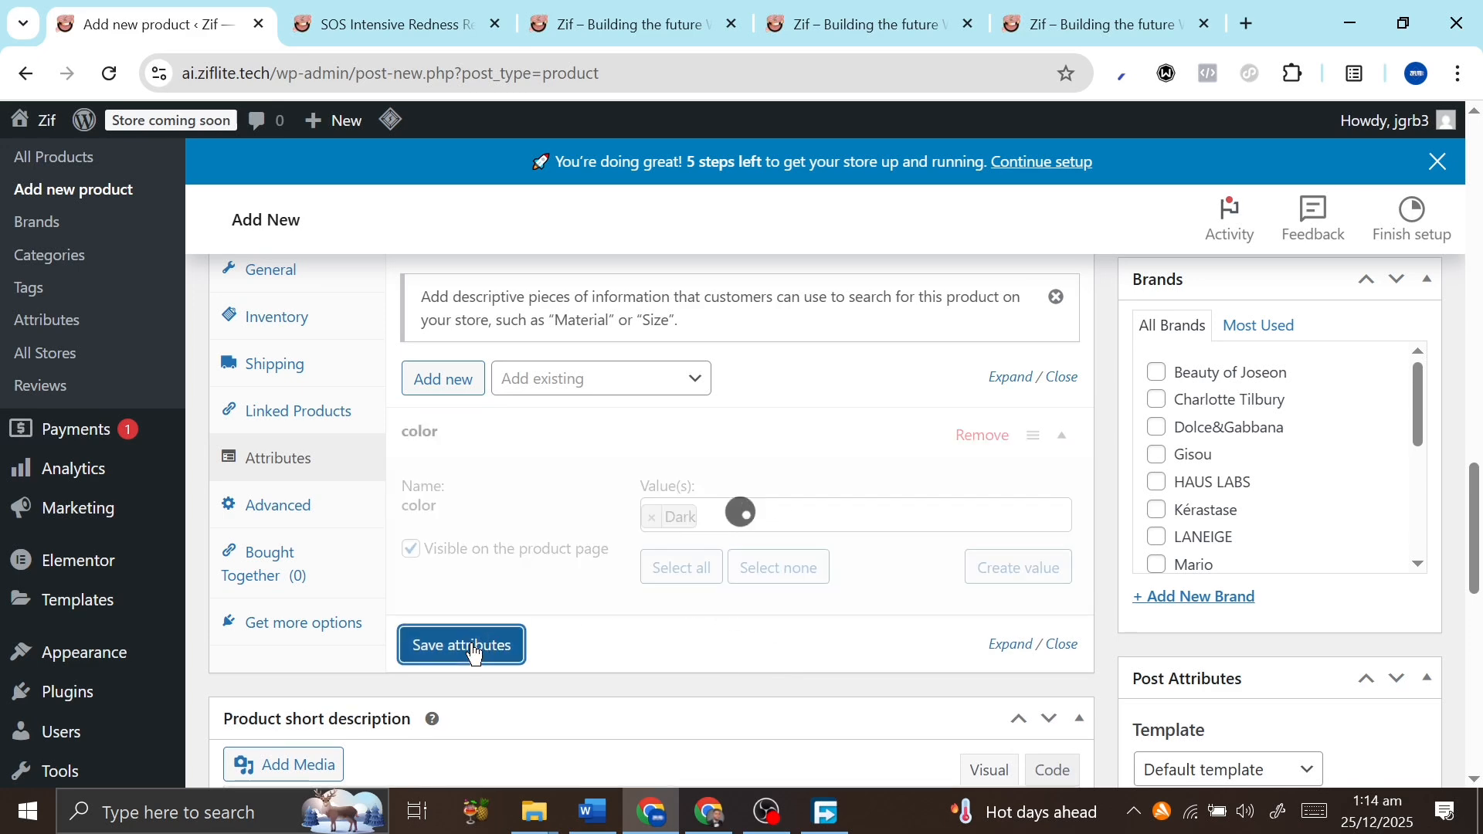
# Examine the product's Advanced settings and the Bought Together options, from product search and discount to selecting method and quantity settings
pyautogui.click(284, 513)
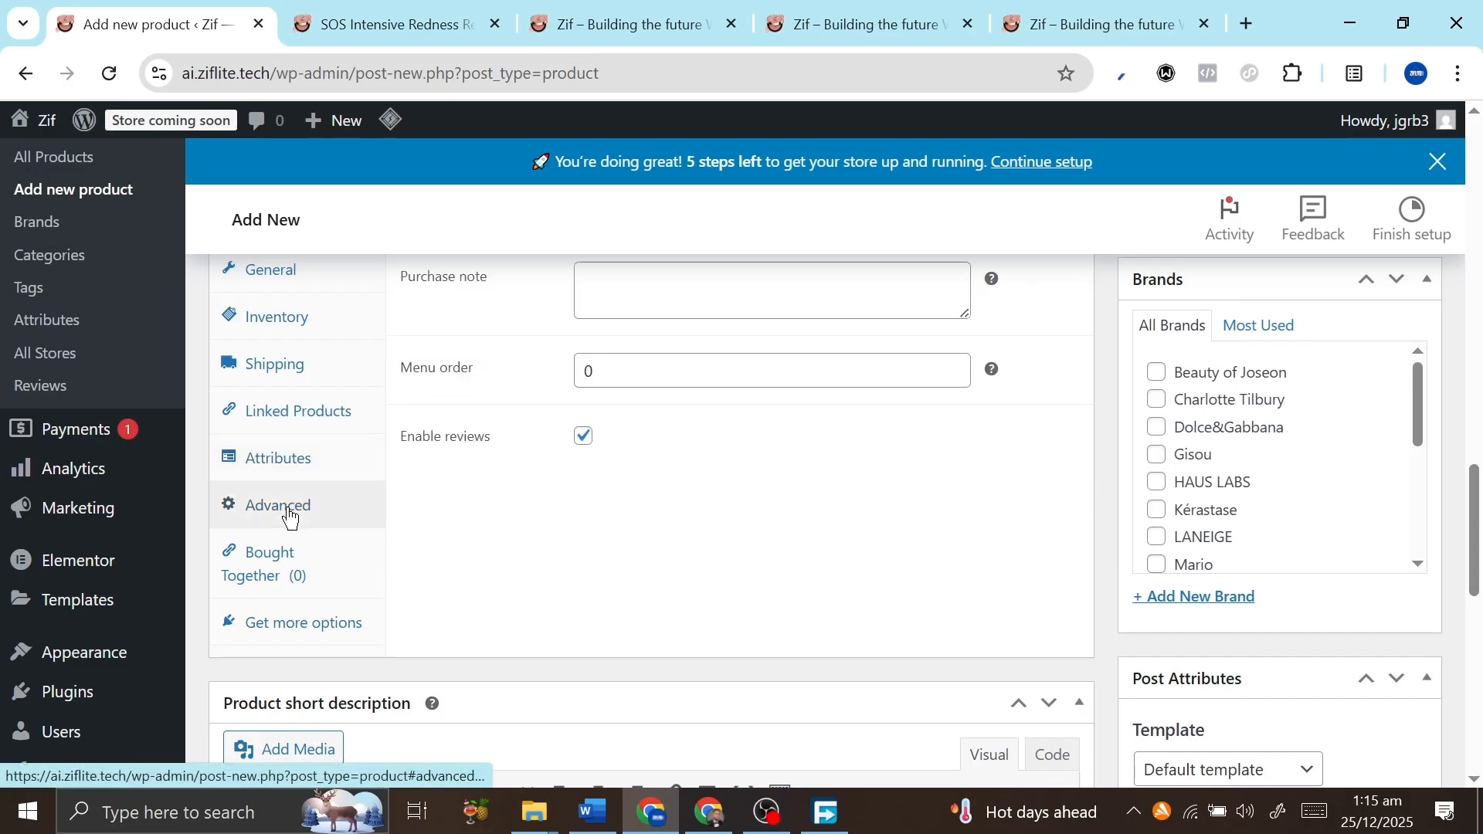
pyautogui.scroll(2, 560, 490)
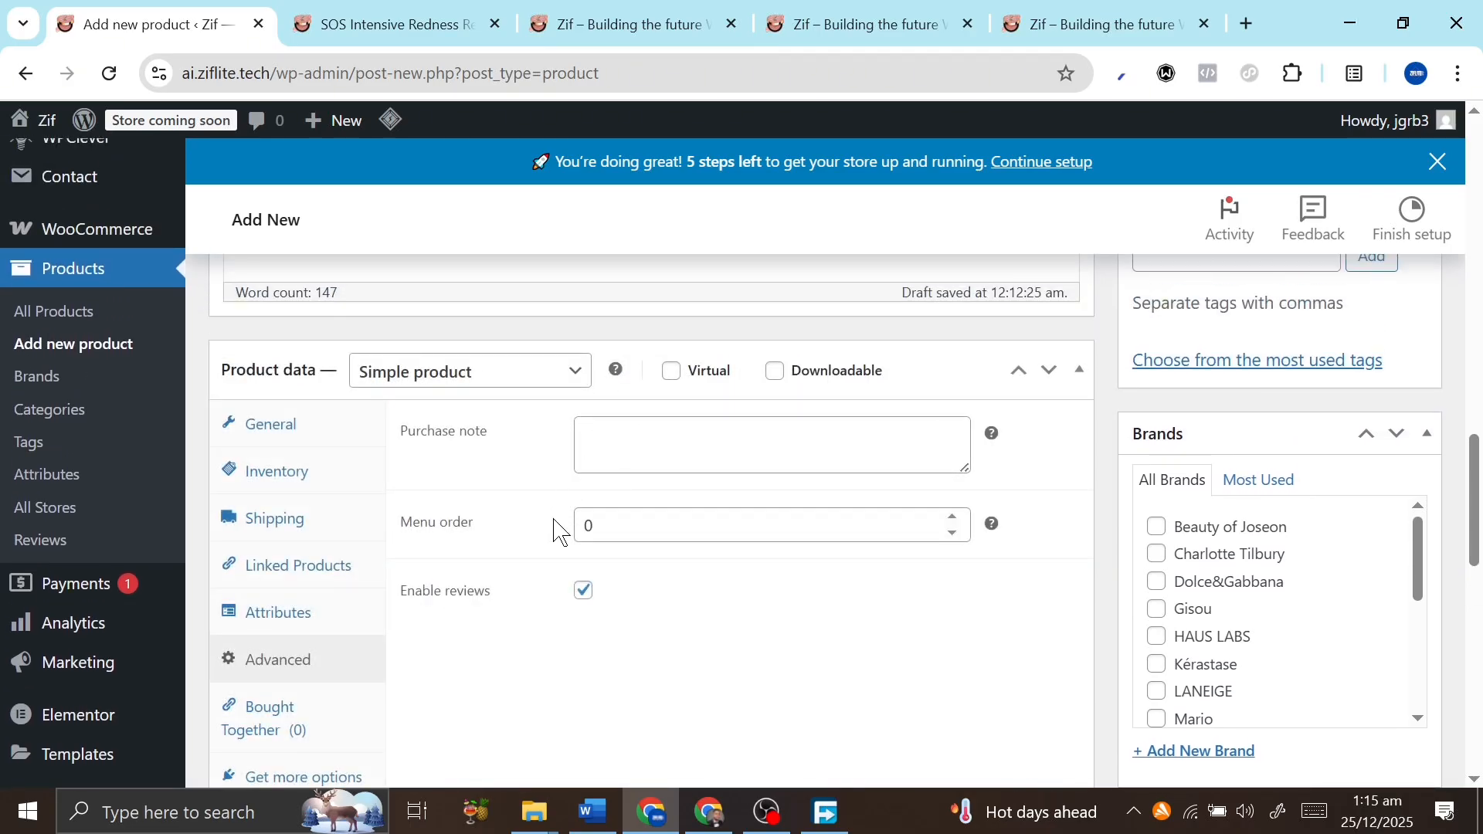
pyautogui.scroll(-2, 520, 568)
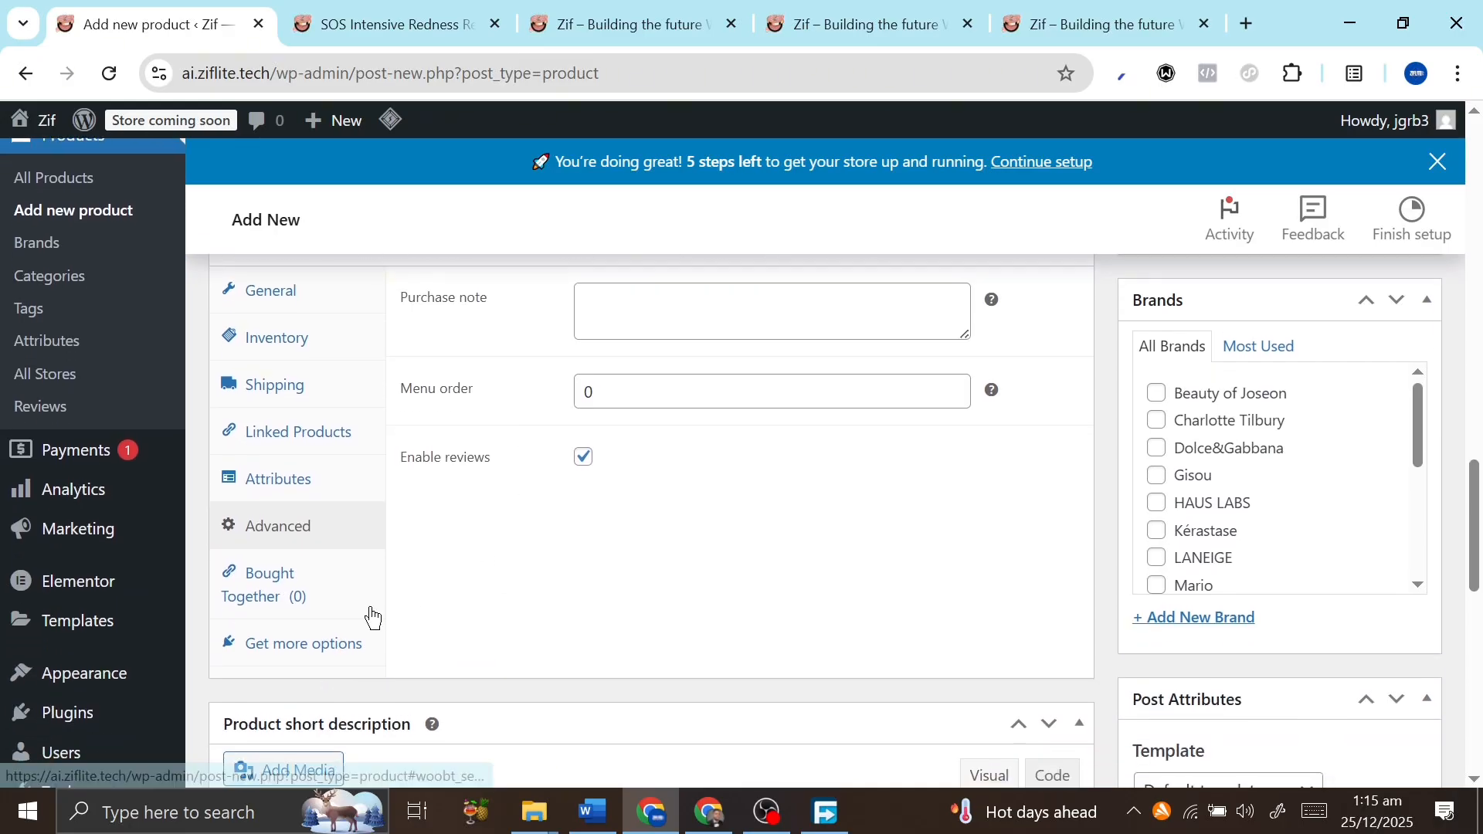
pyautogui.click(300, 600)
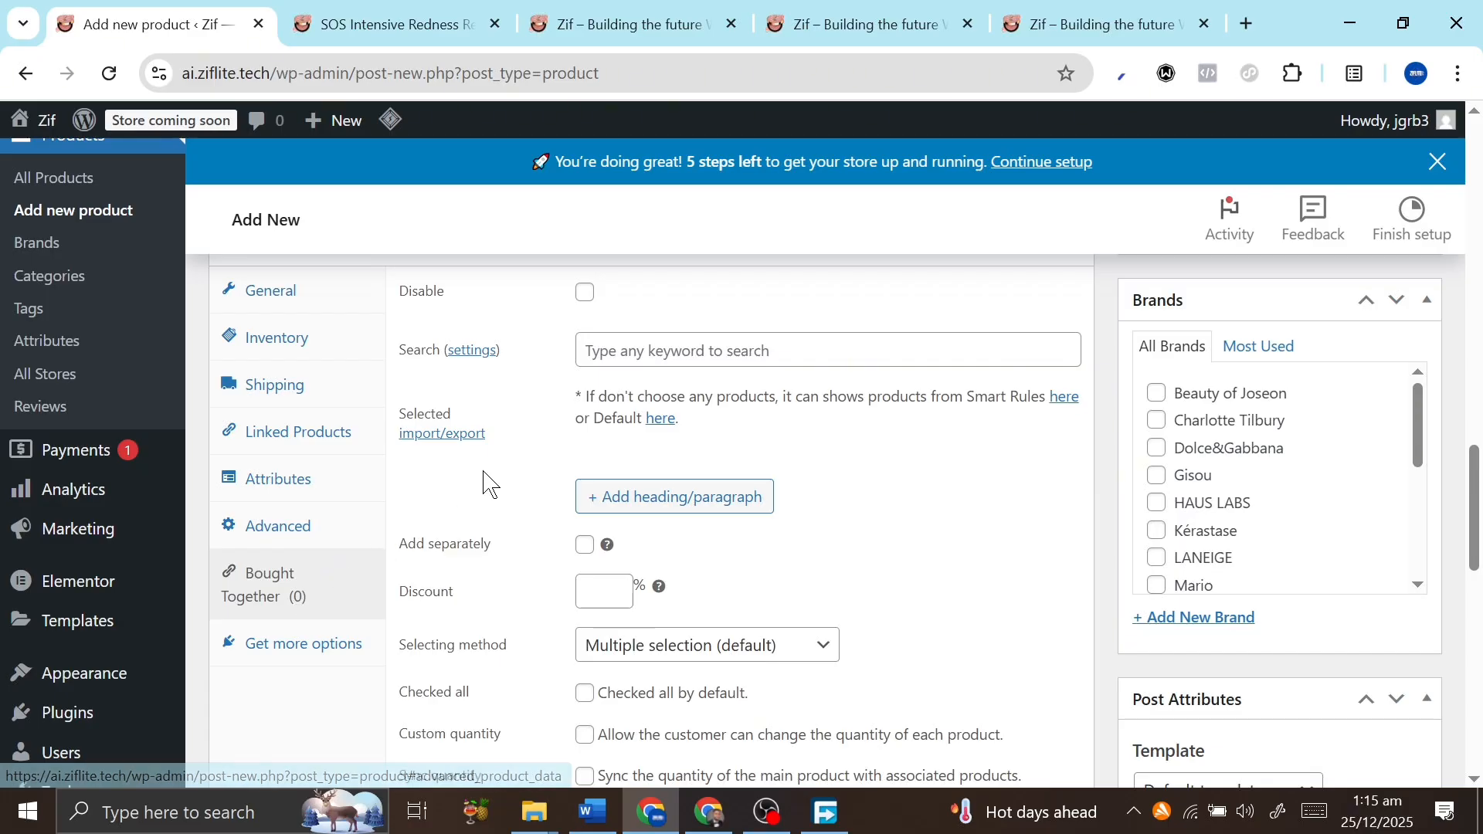
pyautogui.scroll(1, 486, 483)
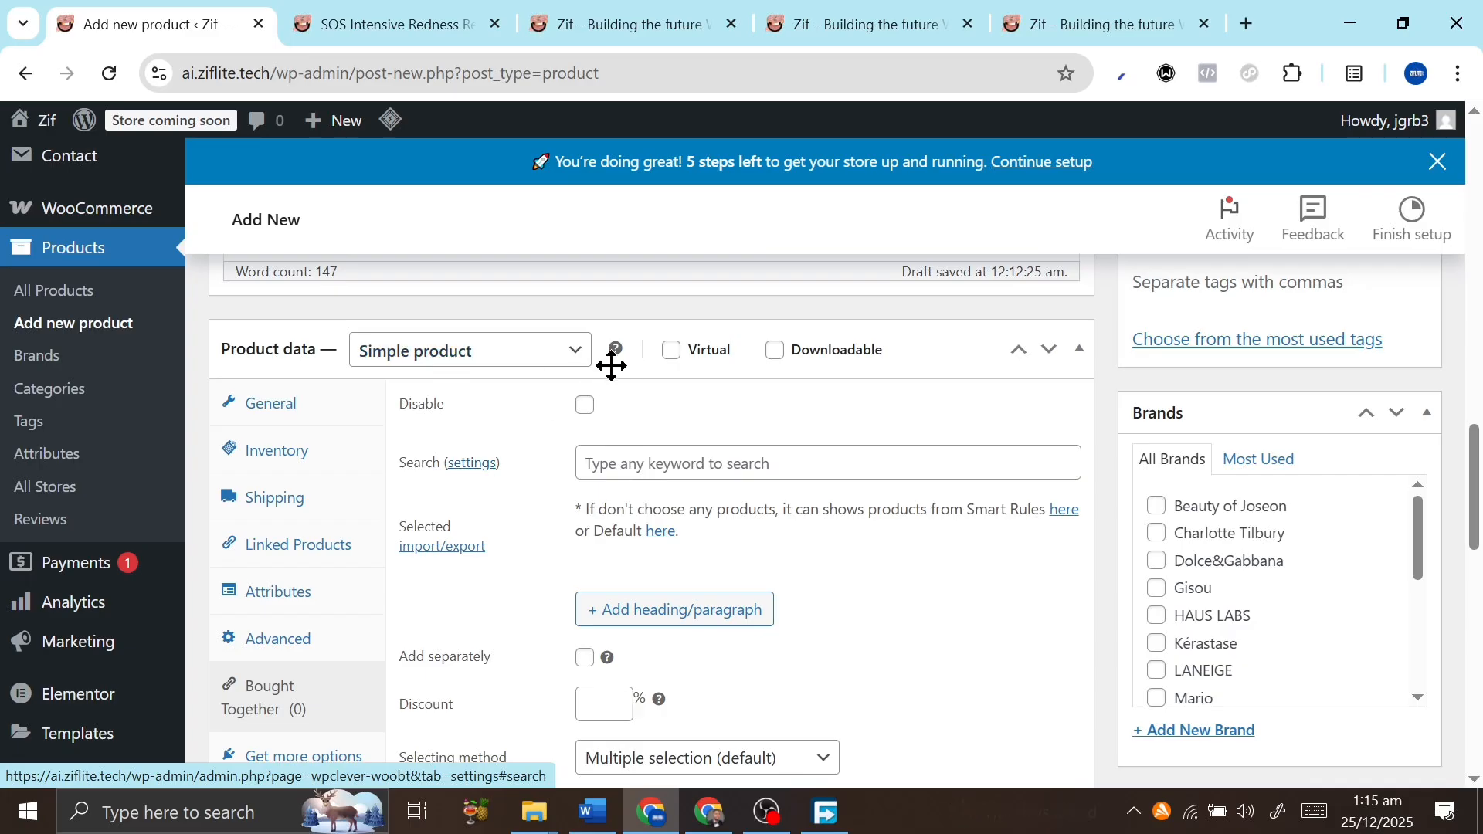
pyautogui.scroll(-4, 566, 532)
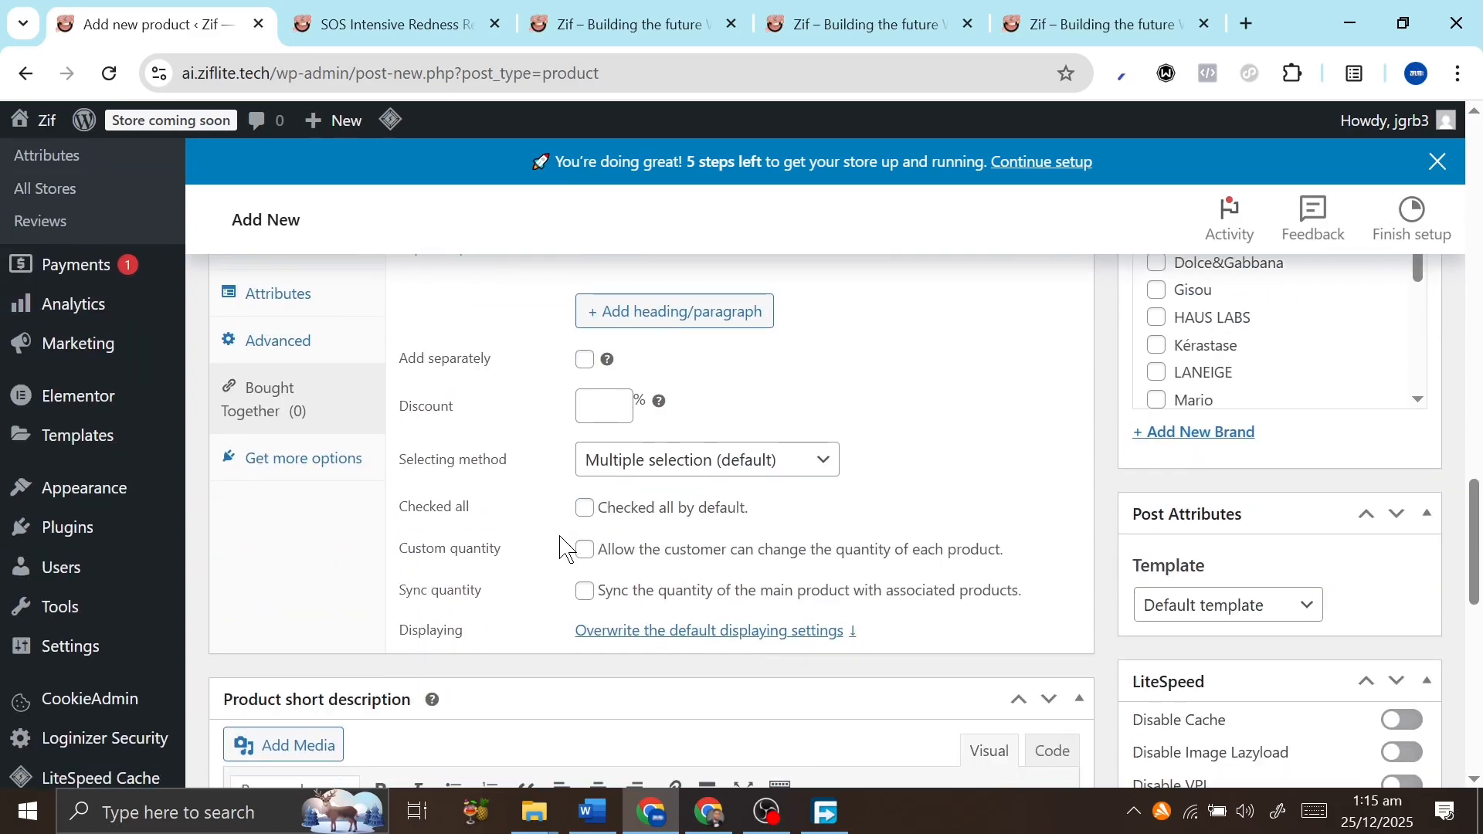
pyautogui.scroll(4, 568, 544)
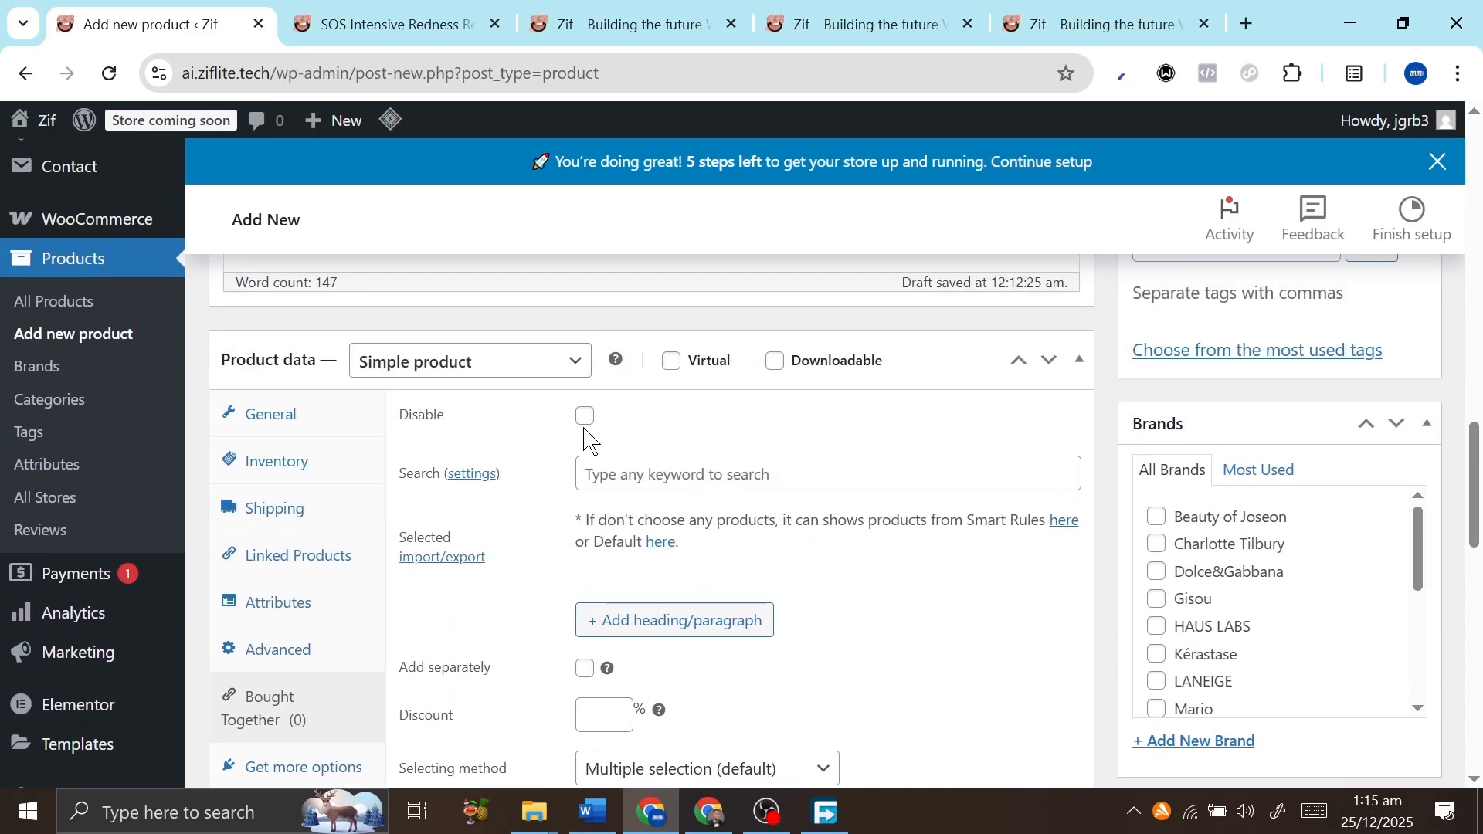
pyautogui.scroll(-3, 543, 599)
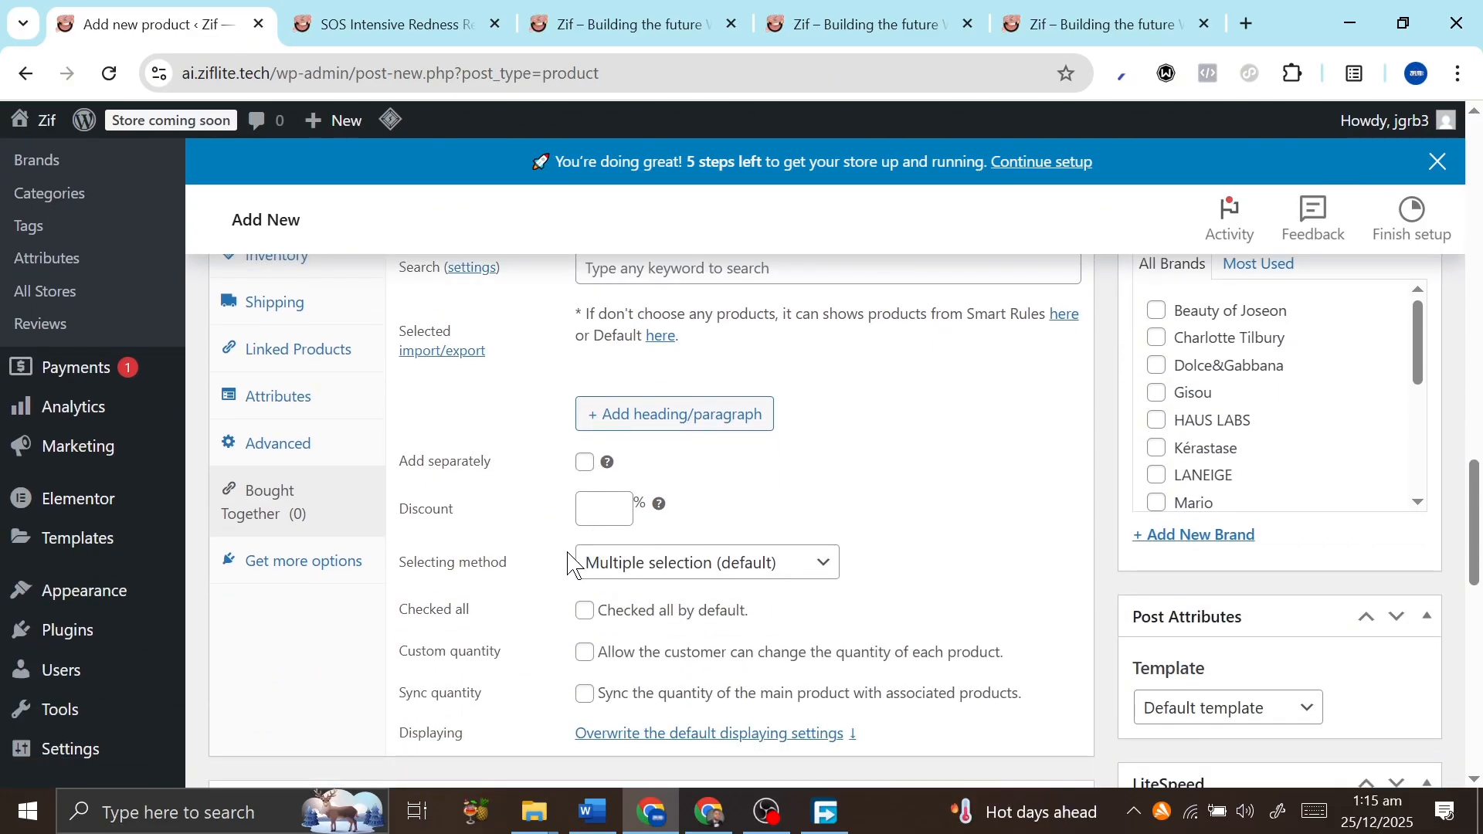
# Review the extensions suggested under Get more options and look over the short description and Product Options sections
pyautogui.click(334, 570)
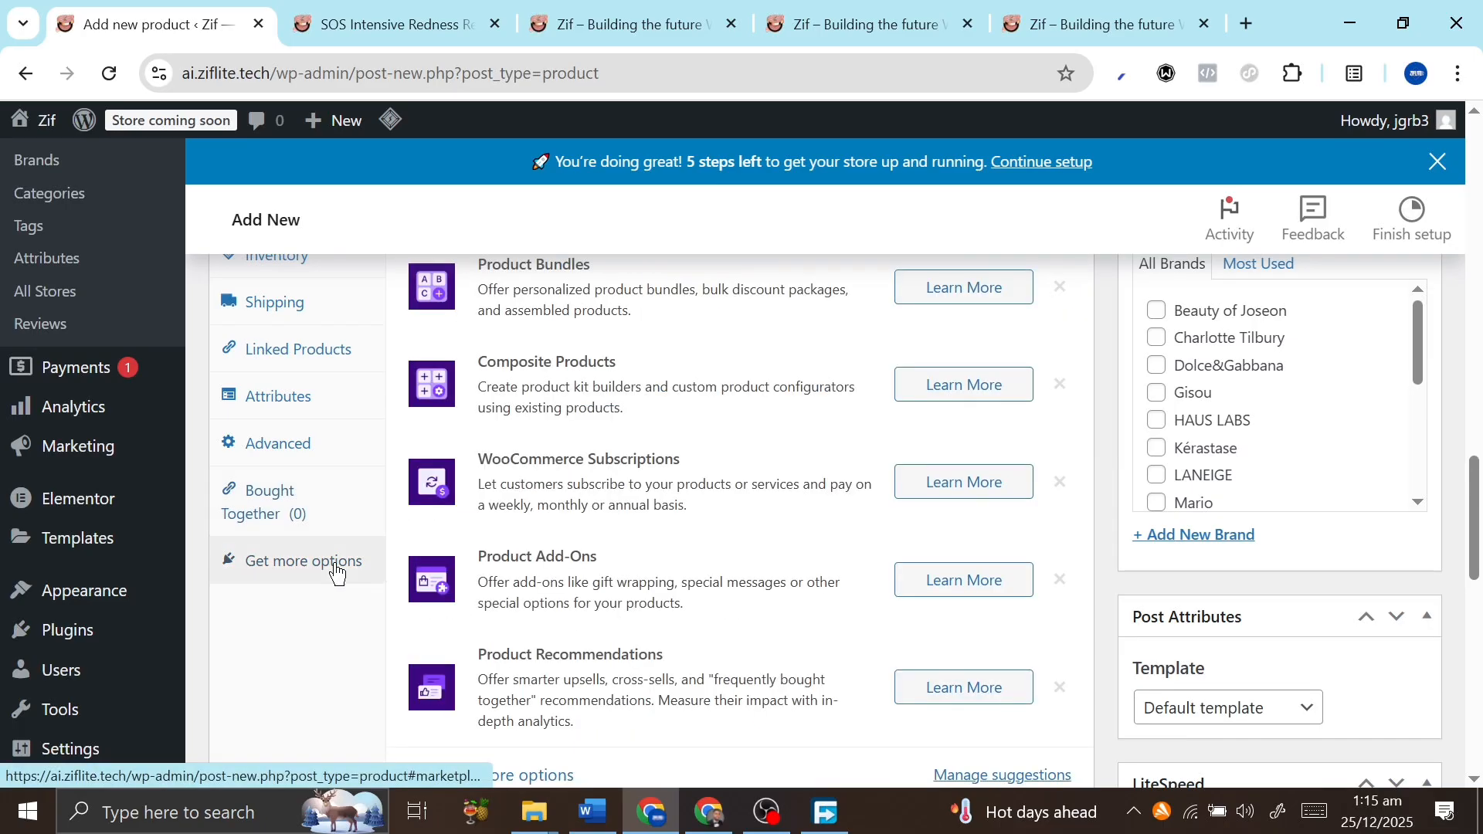
pyautogui.scroll(3, 606, 494)
pyautogui.scroll(-5, 606, 502)
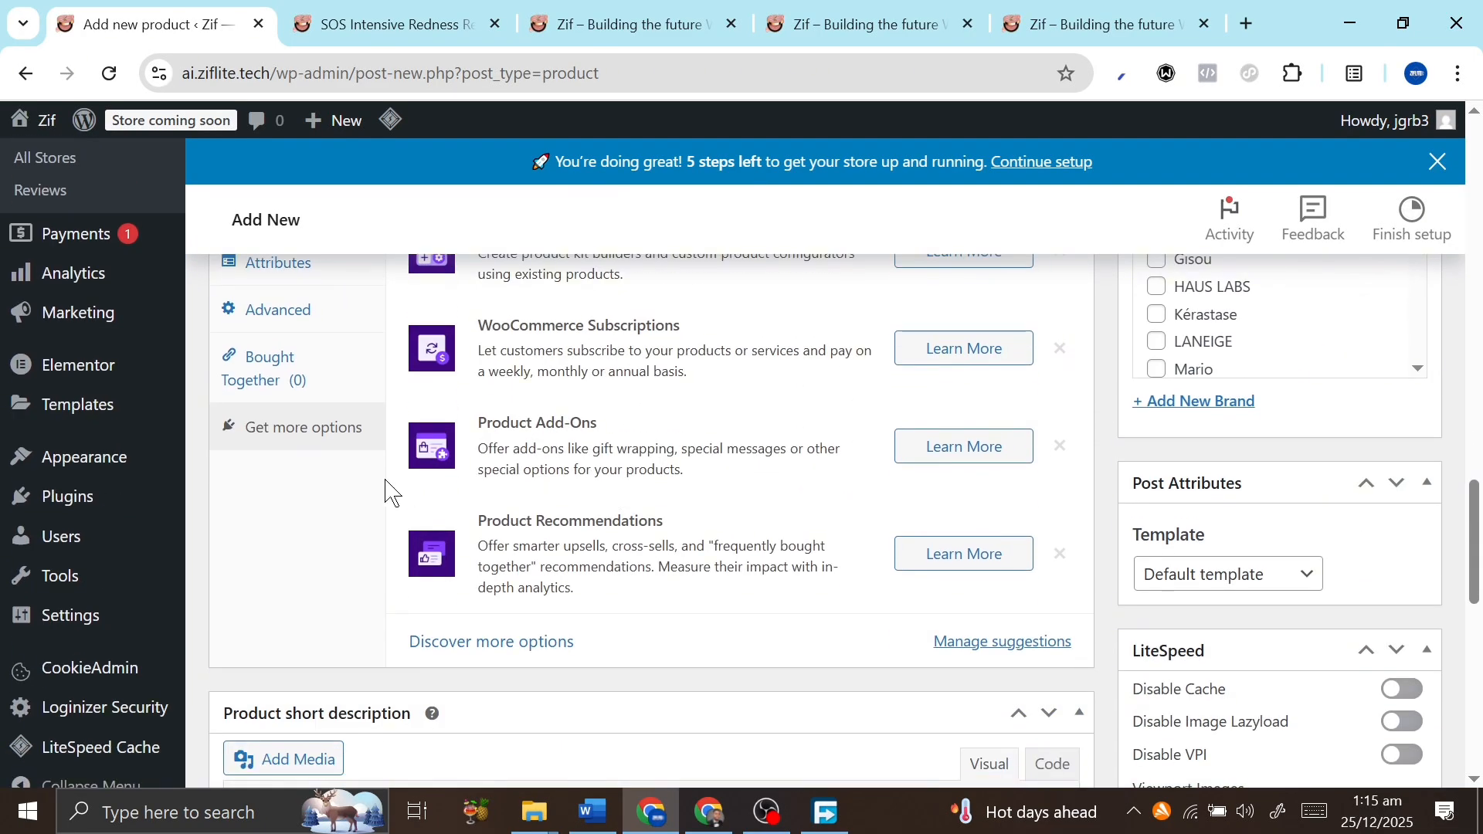
pyautogui.scroll(-3, 390, 488)
pyautogui.scroll(-3, 541, 541)
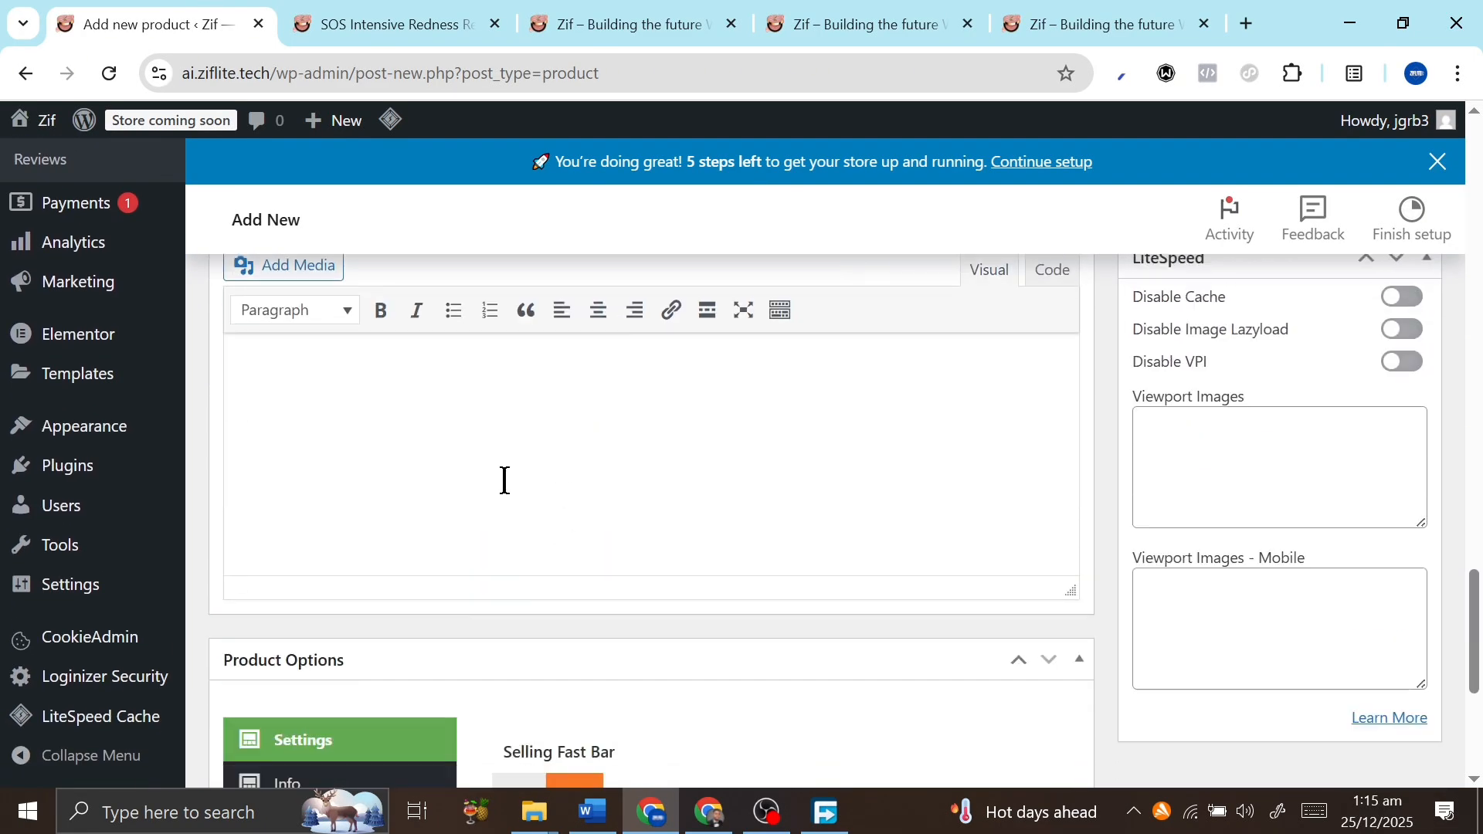
pyautogui.scroll(-3, 504, 480)
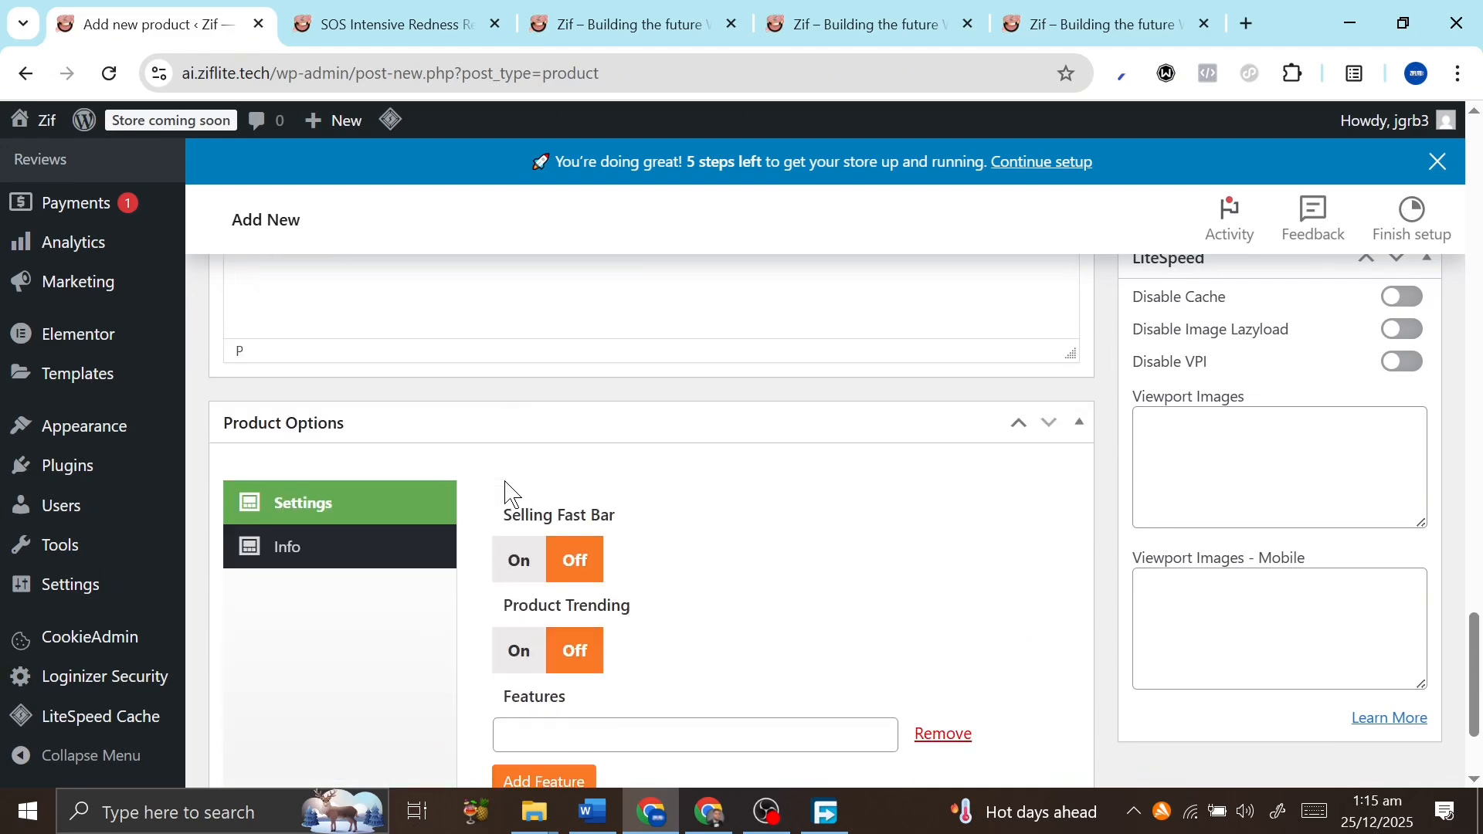
pyautogui.scroll(1, 504, 480)
pyautogui.scroll(3, 504, 480)
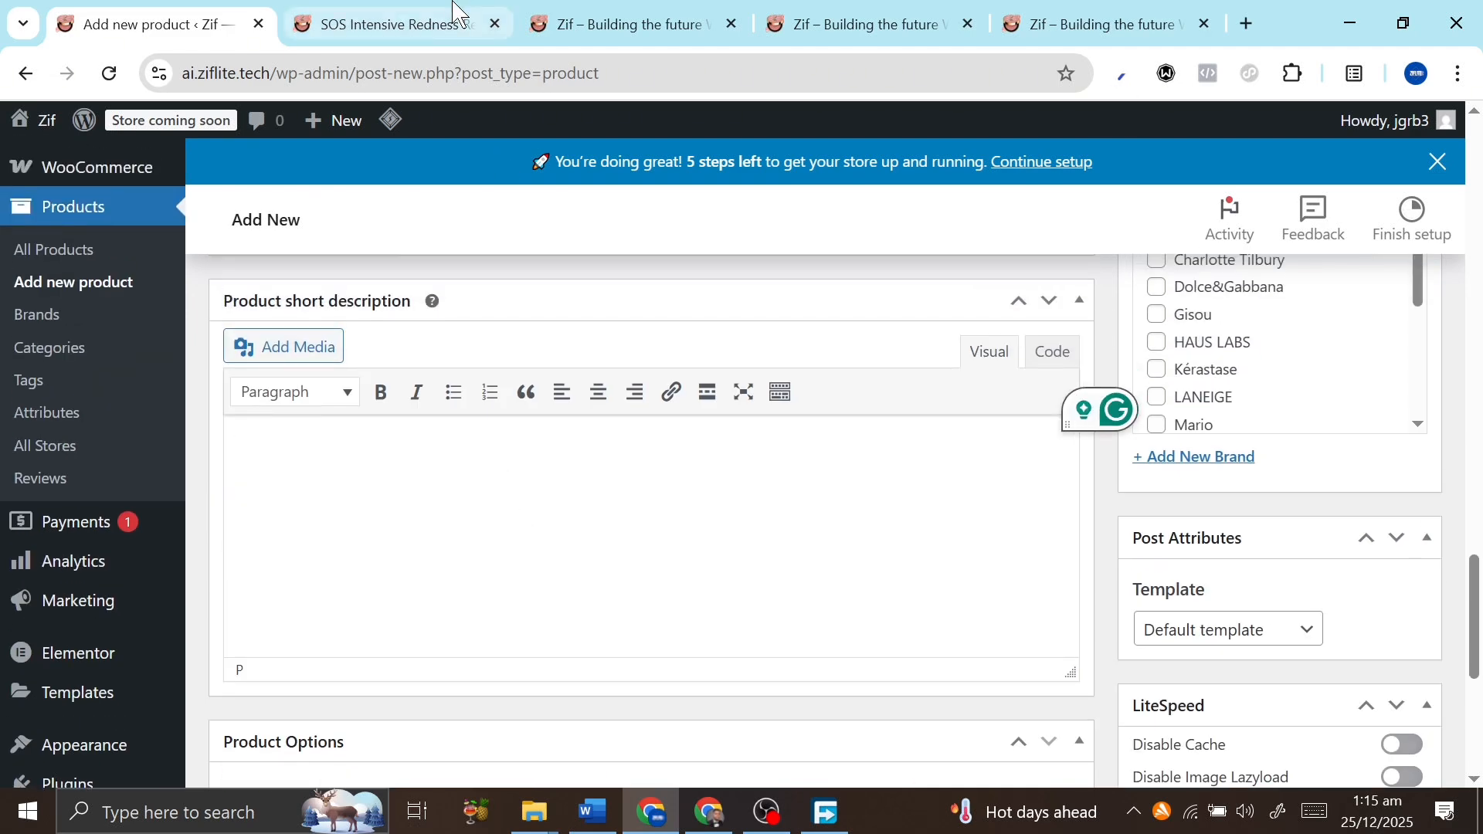
# Switch to the SOS Intensive Redness product page and examine its stock status, back-in-stock notification form and description section
pyautogui.click(390, 24)
pyautogui.scroll(-5, 986, 571)
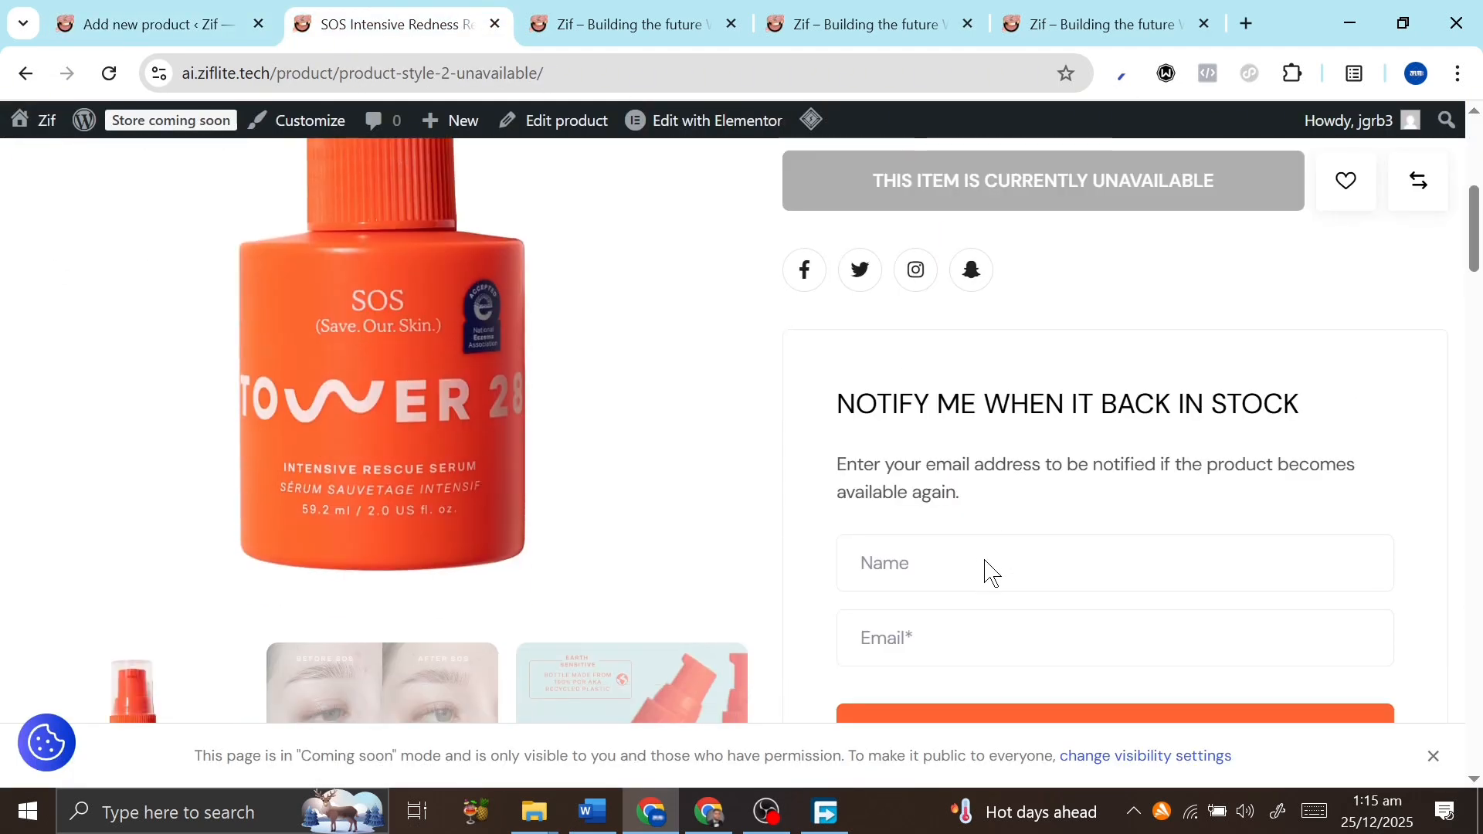
pyautogui.scroll(6, 989, 573)
pyautogui.scroll(-5, 970, 506)
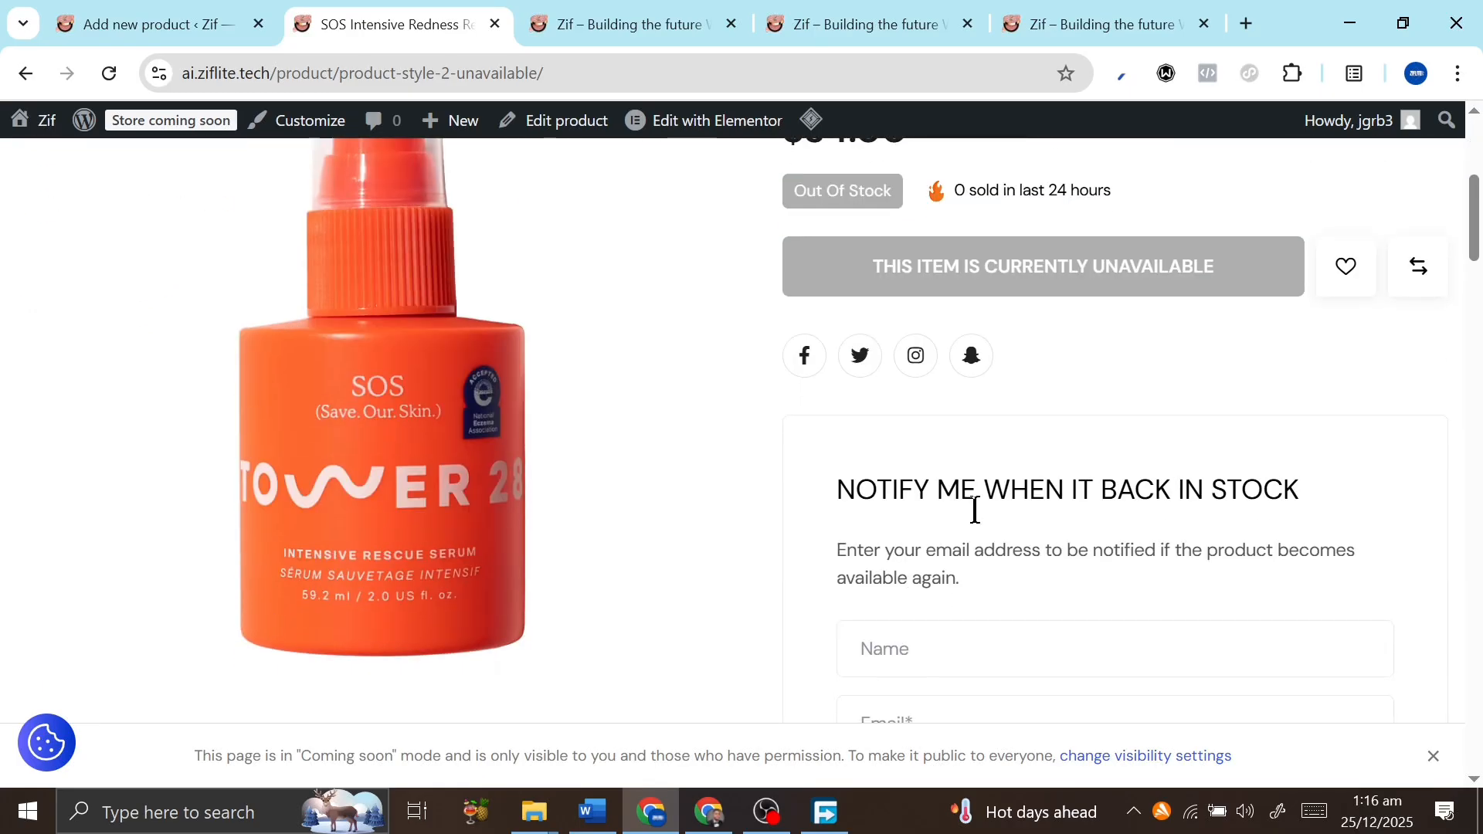
pyautogui.scroll(3, 1014, 401)
pyautogui.scroll(1, 1004, 386)
pyautogui.scroll(-8, 970, 471)
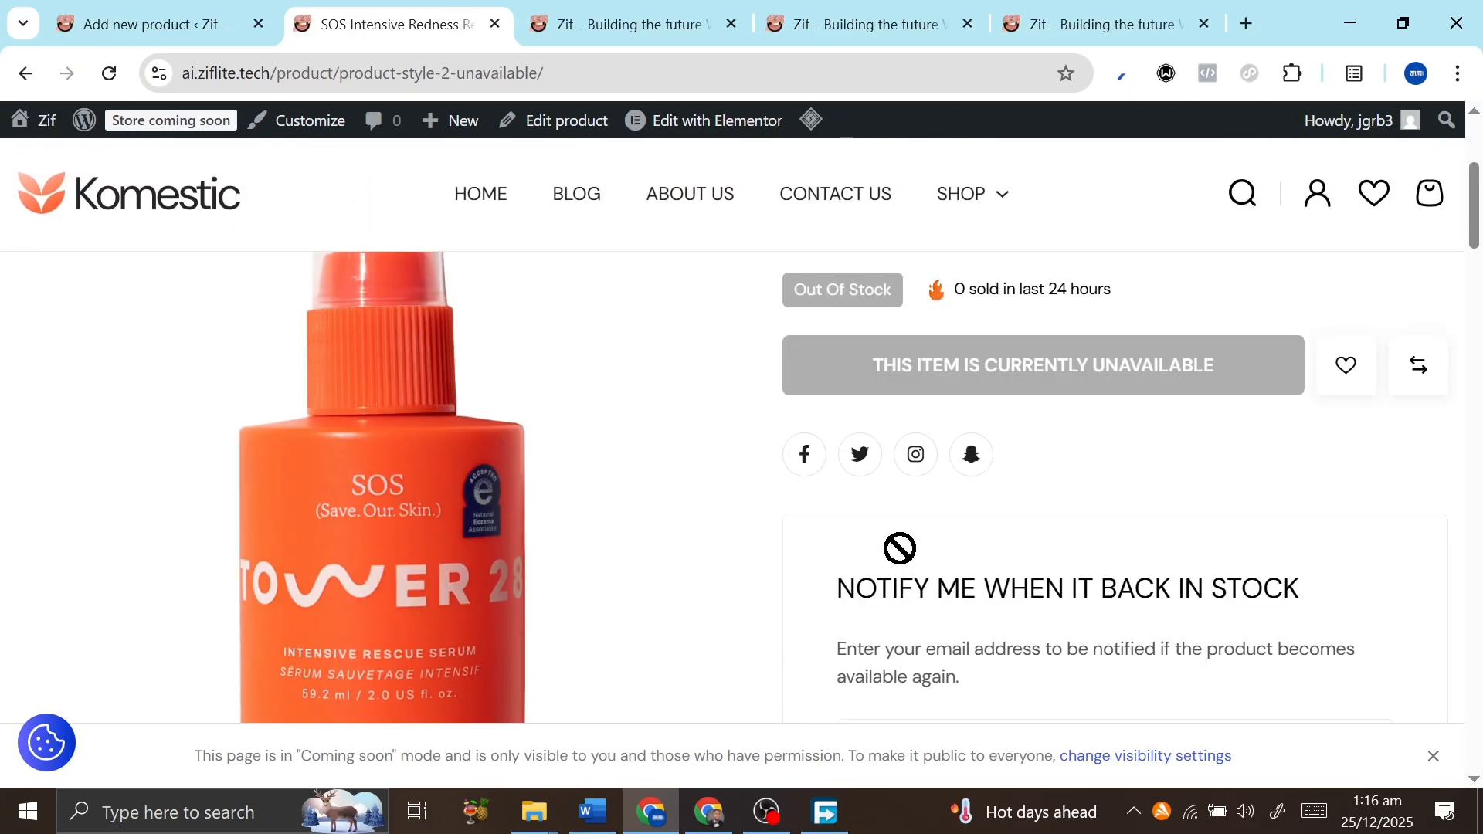
pyautogui.scroll(-10, 899, 548)
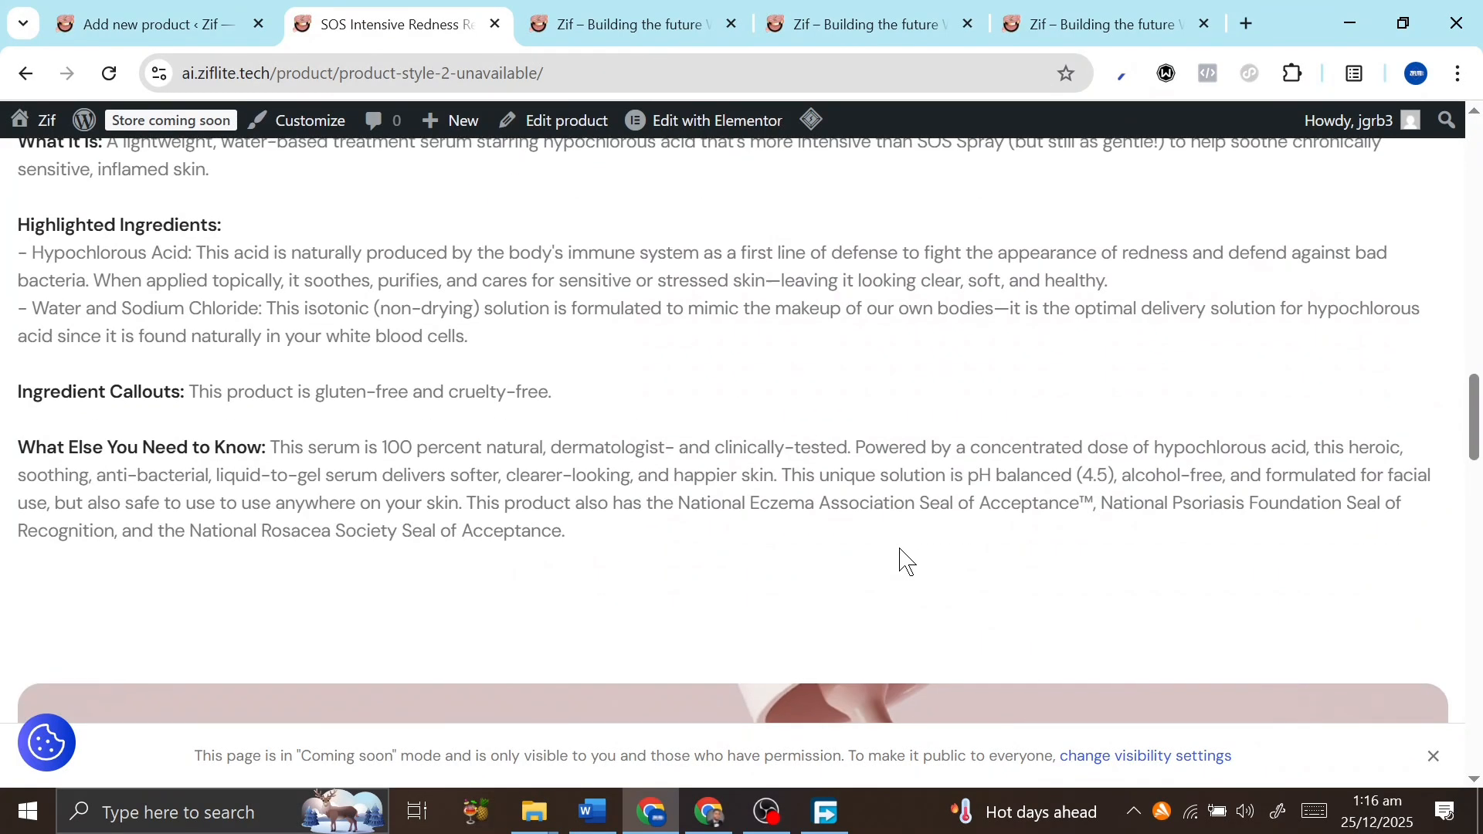
pyautogui.scroll(2, 627, 371)
pyautogui.scroll(2, 355, 394)
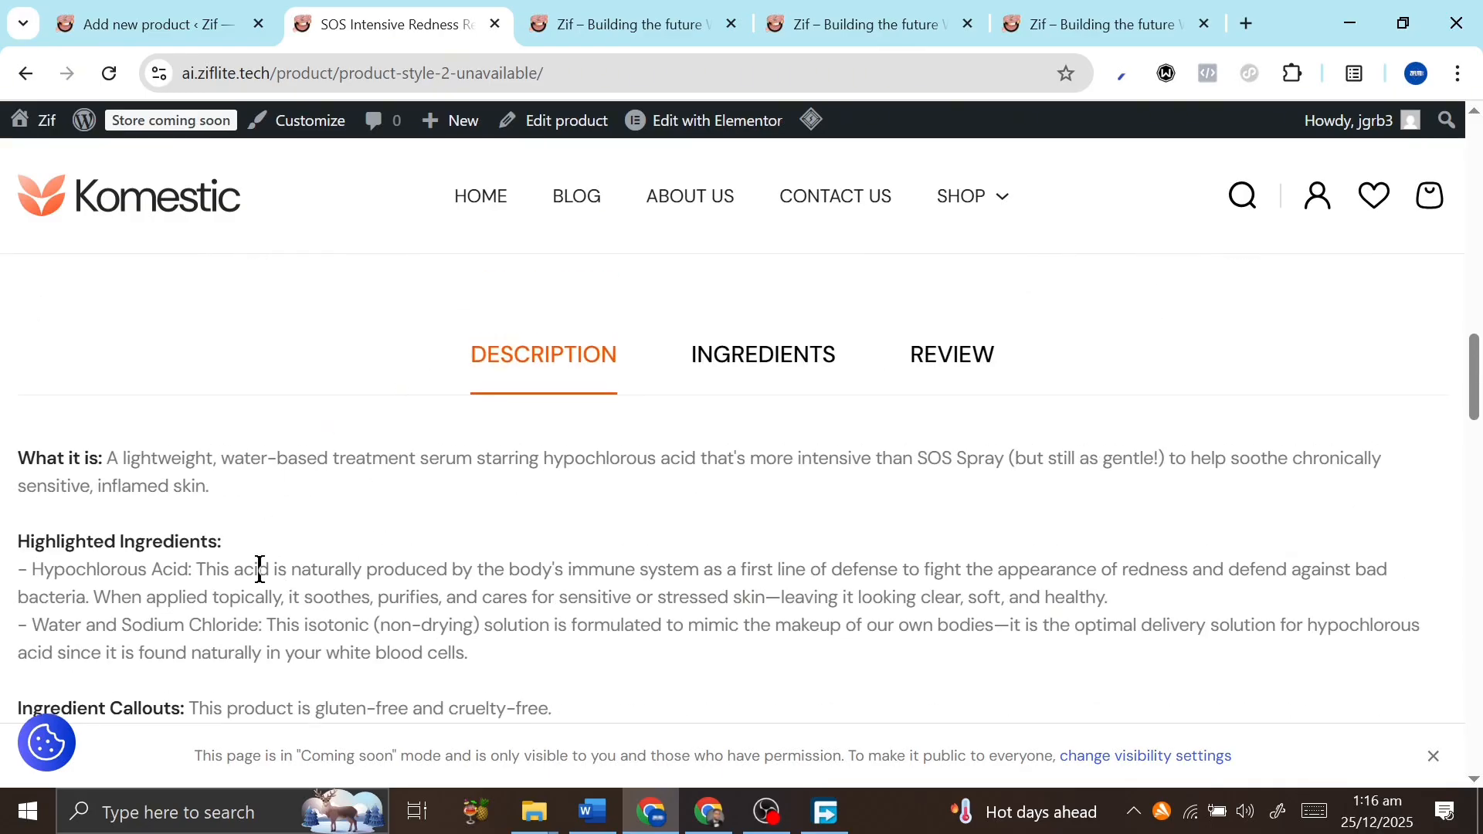
pyautogui.scroll(-1, 259, 572)
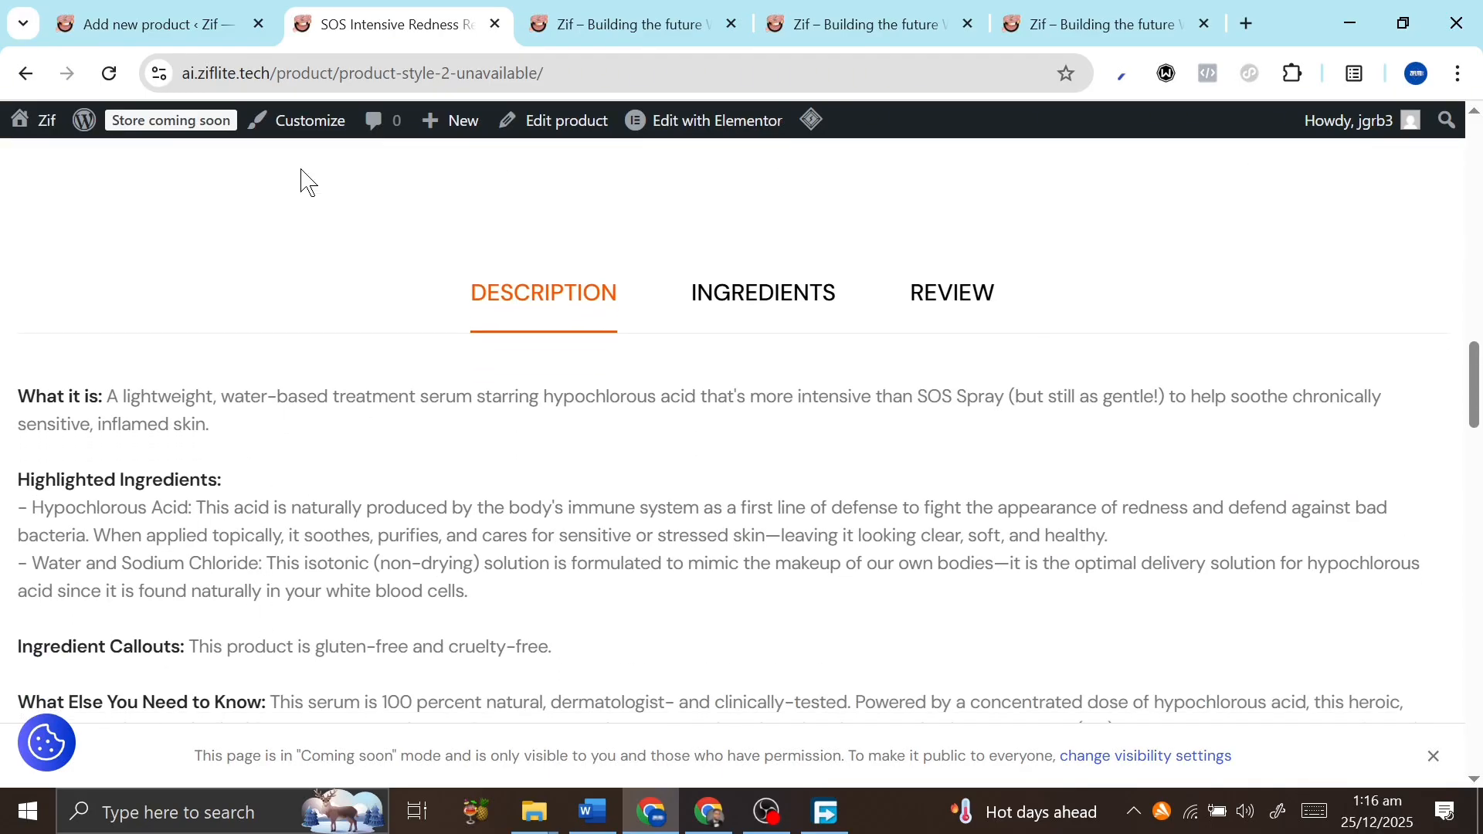
# Return to the new product's Product Options and turn on Selling Fast Bar and Product Trending
pyautogui.click(230, 17)
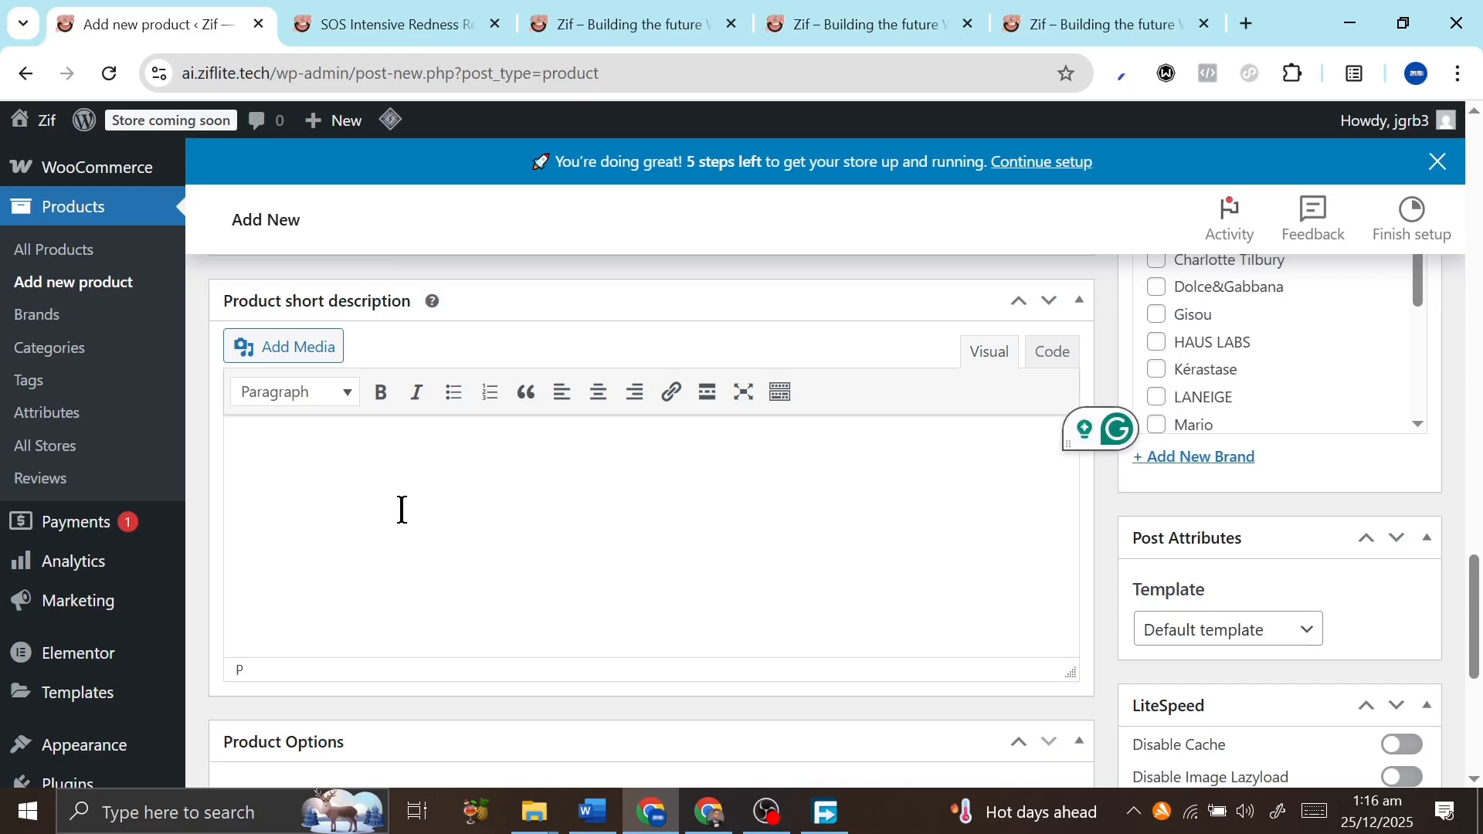
pyautogui.scroll(-5, 401, 509)
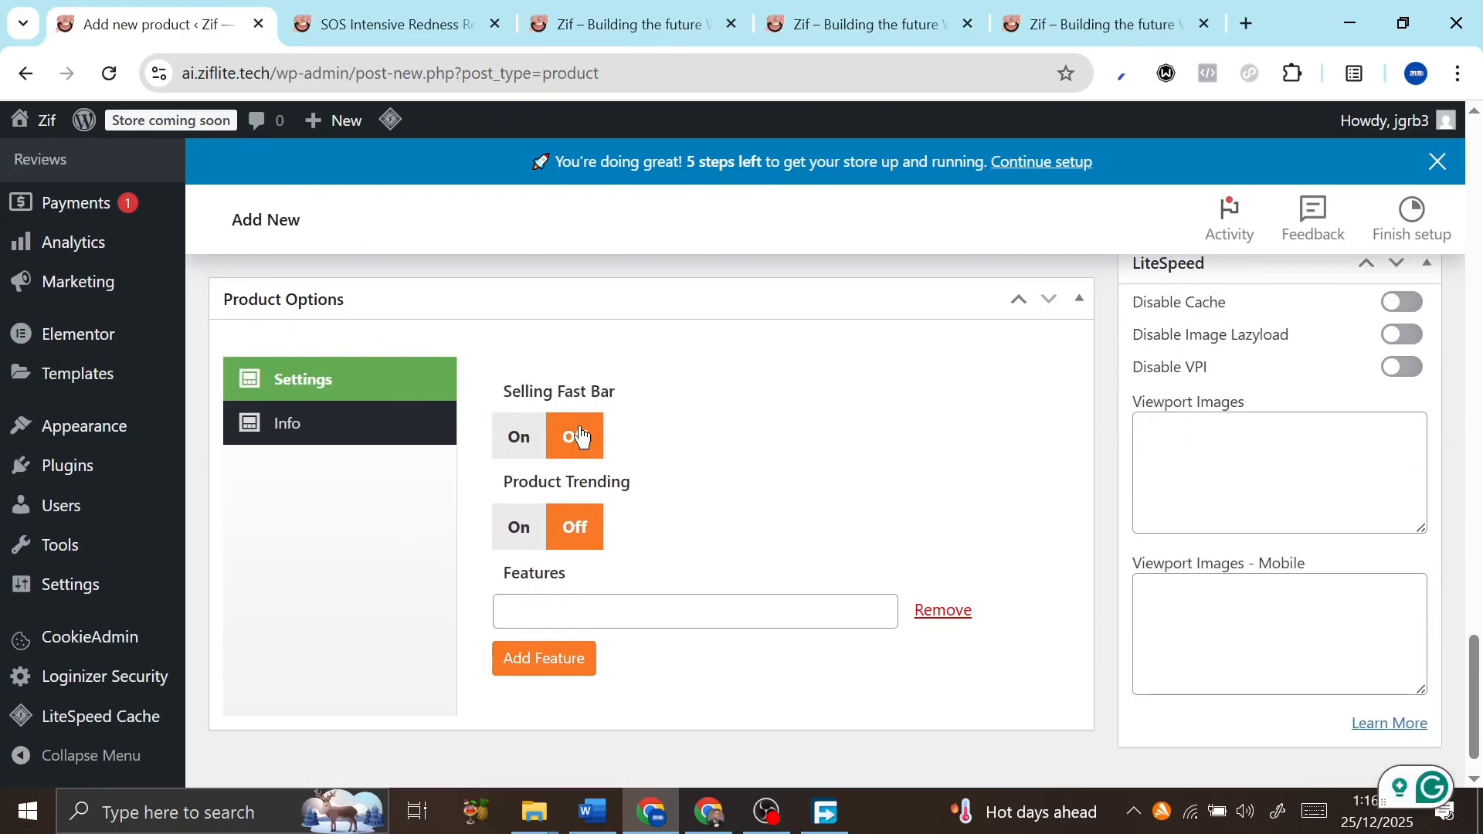
pyautogui.click(527, 451)
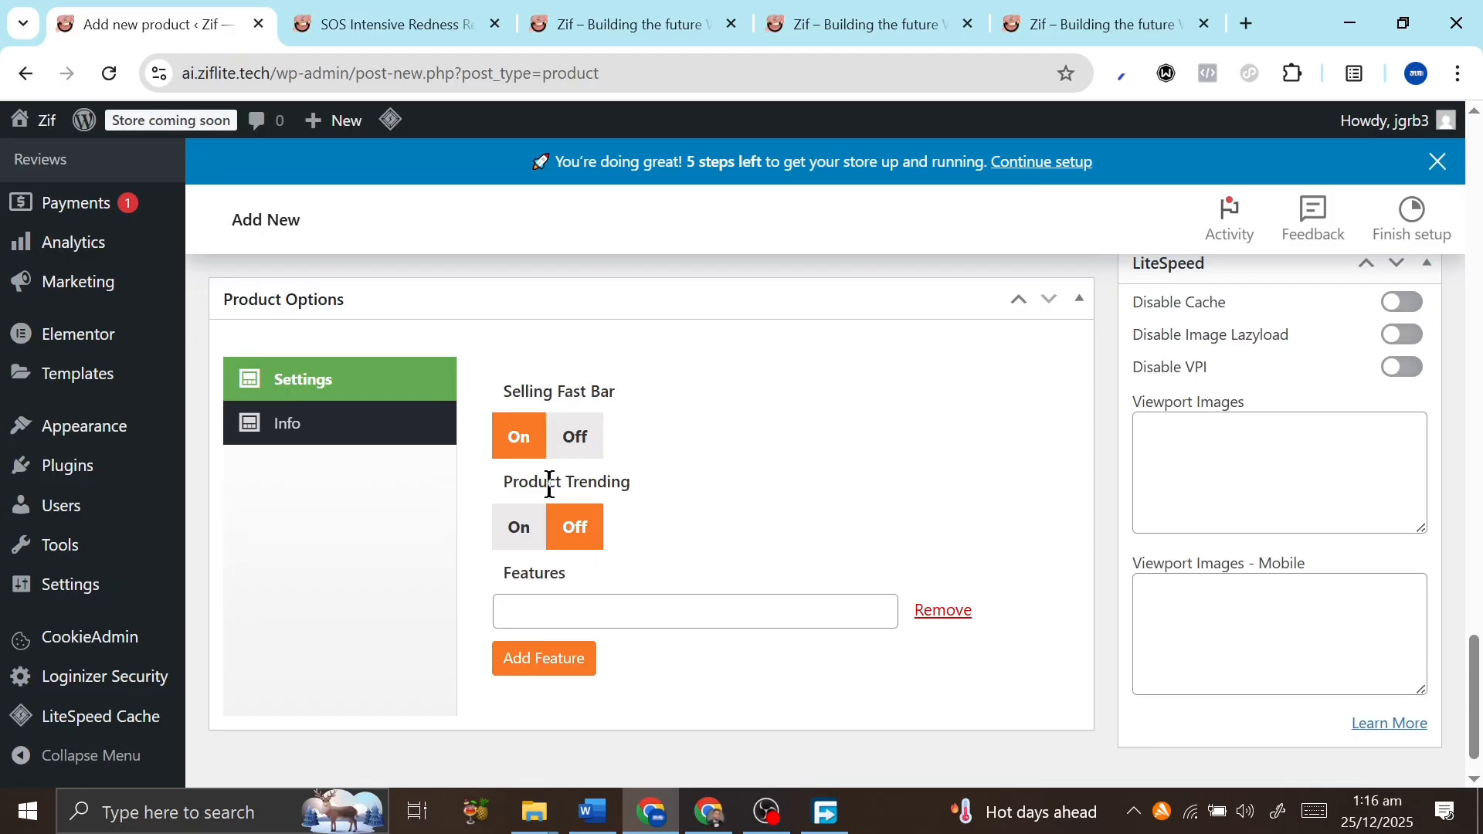
pyautogui.click(521, 525)
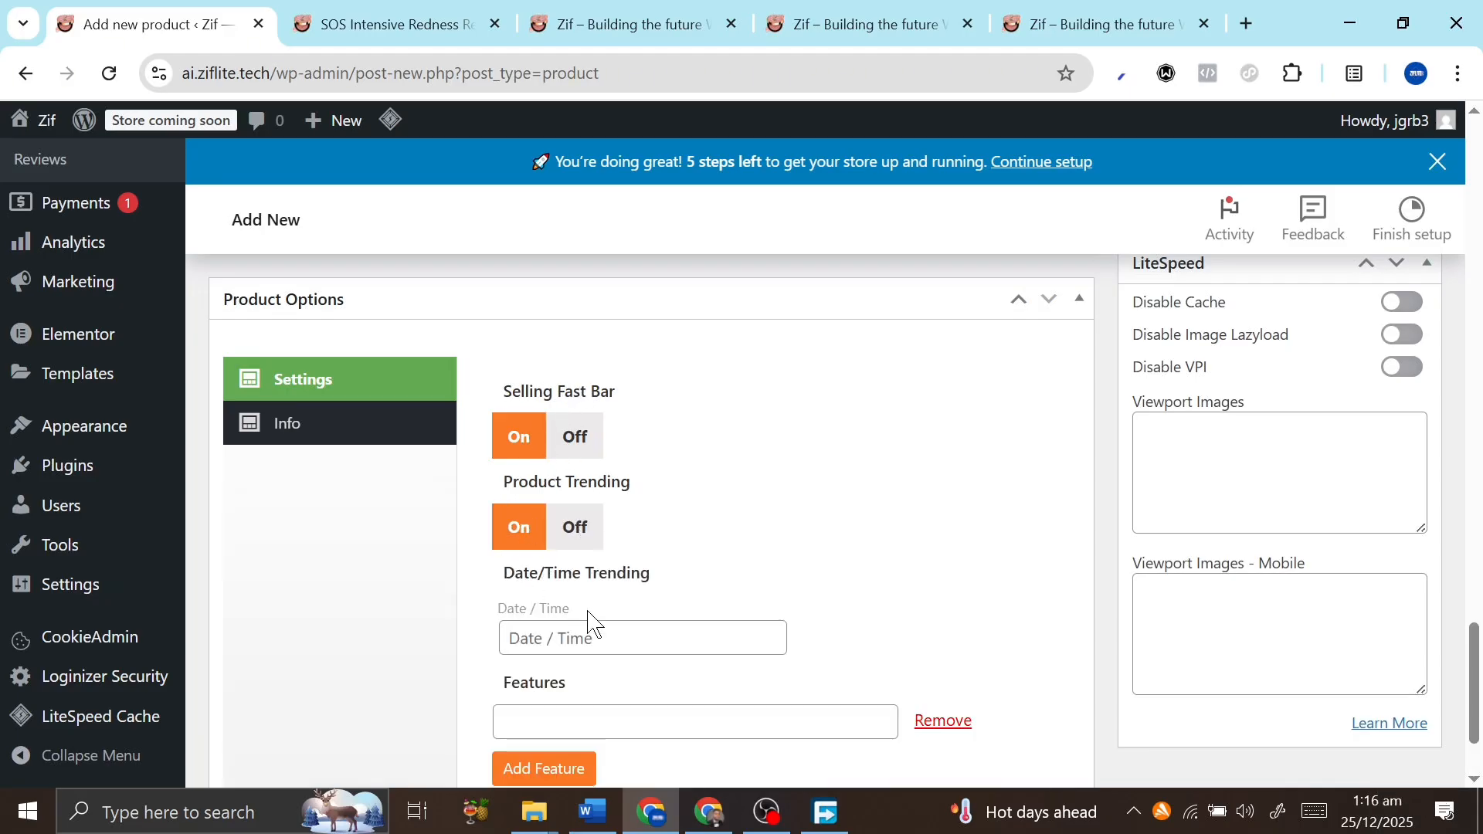
pyautogui.scroll(-2, 589, 618)
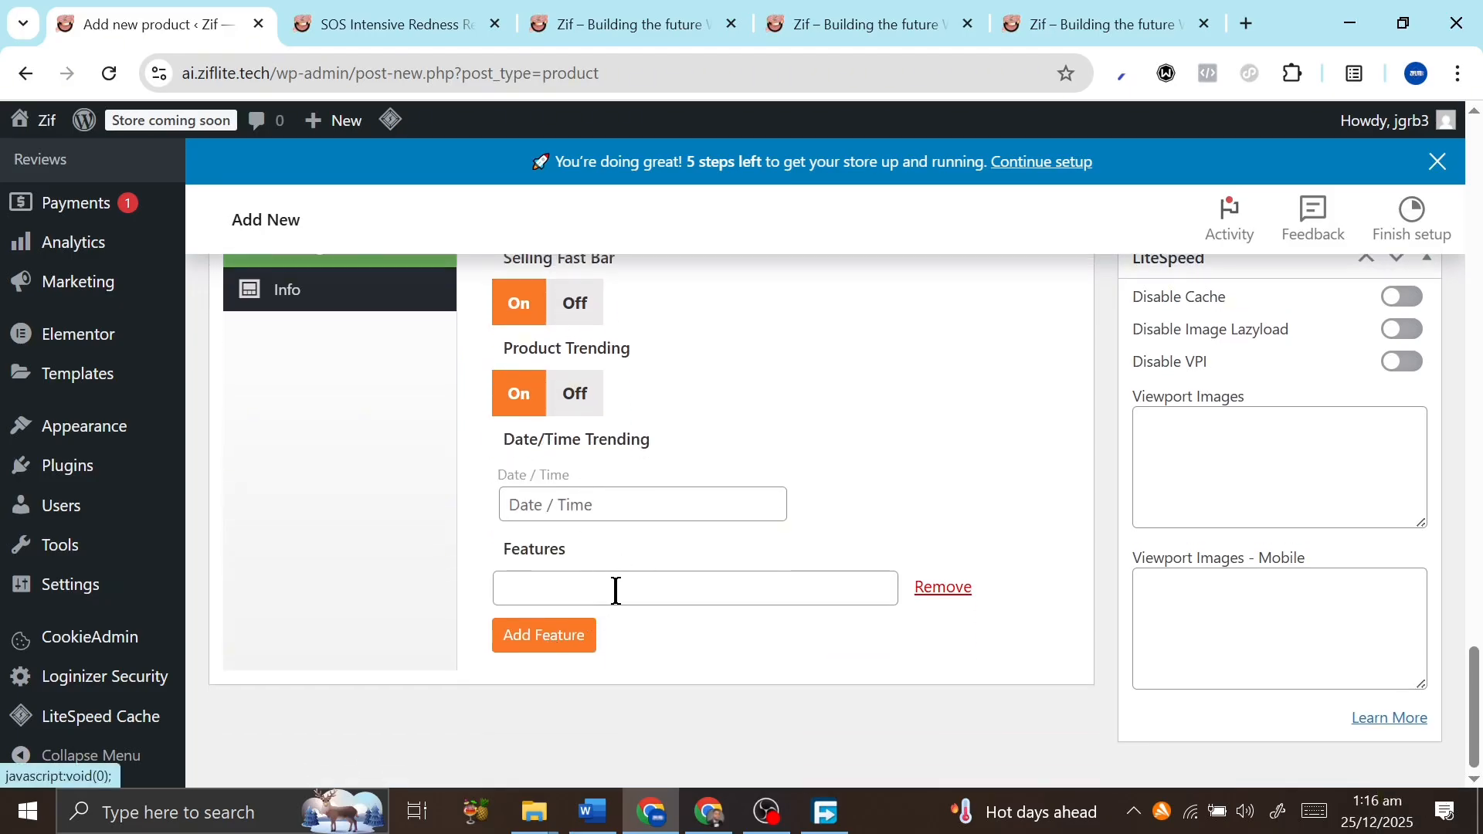
pyautogui.click(616, 591)
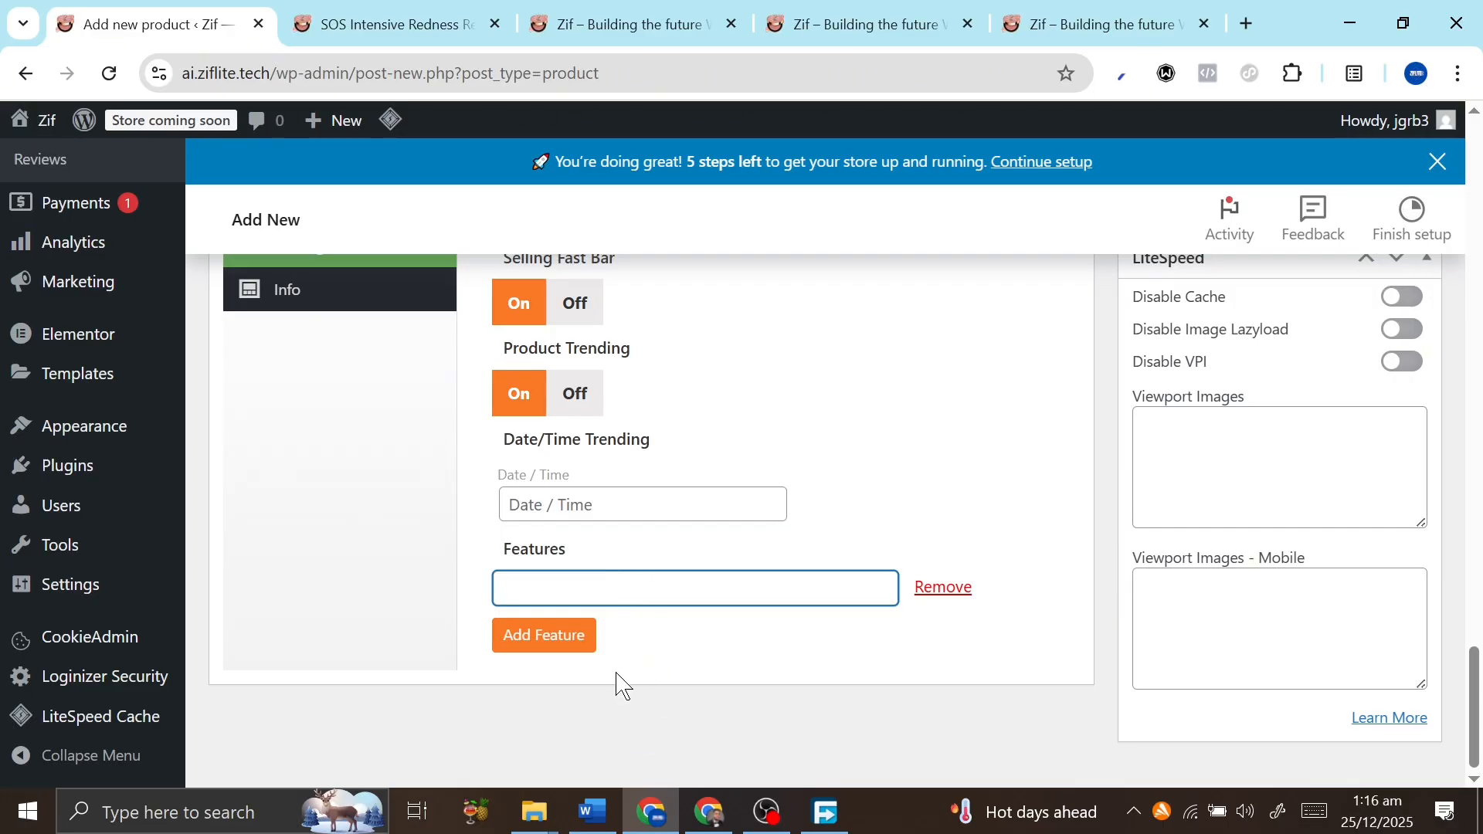
# Show the Info section of Product Options and examine its tab count, Description and Ingredients fields
pyautogui.scroll(4, 618, 679)
pyautogui.click(353, 556)
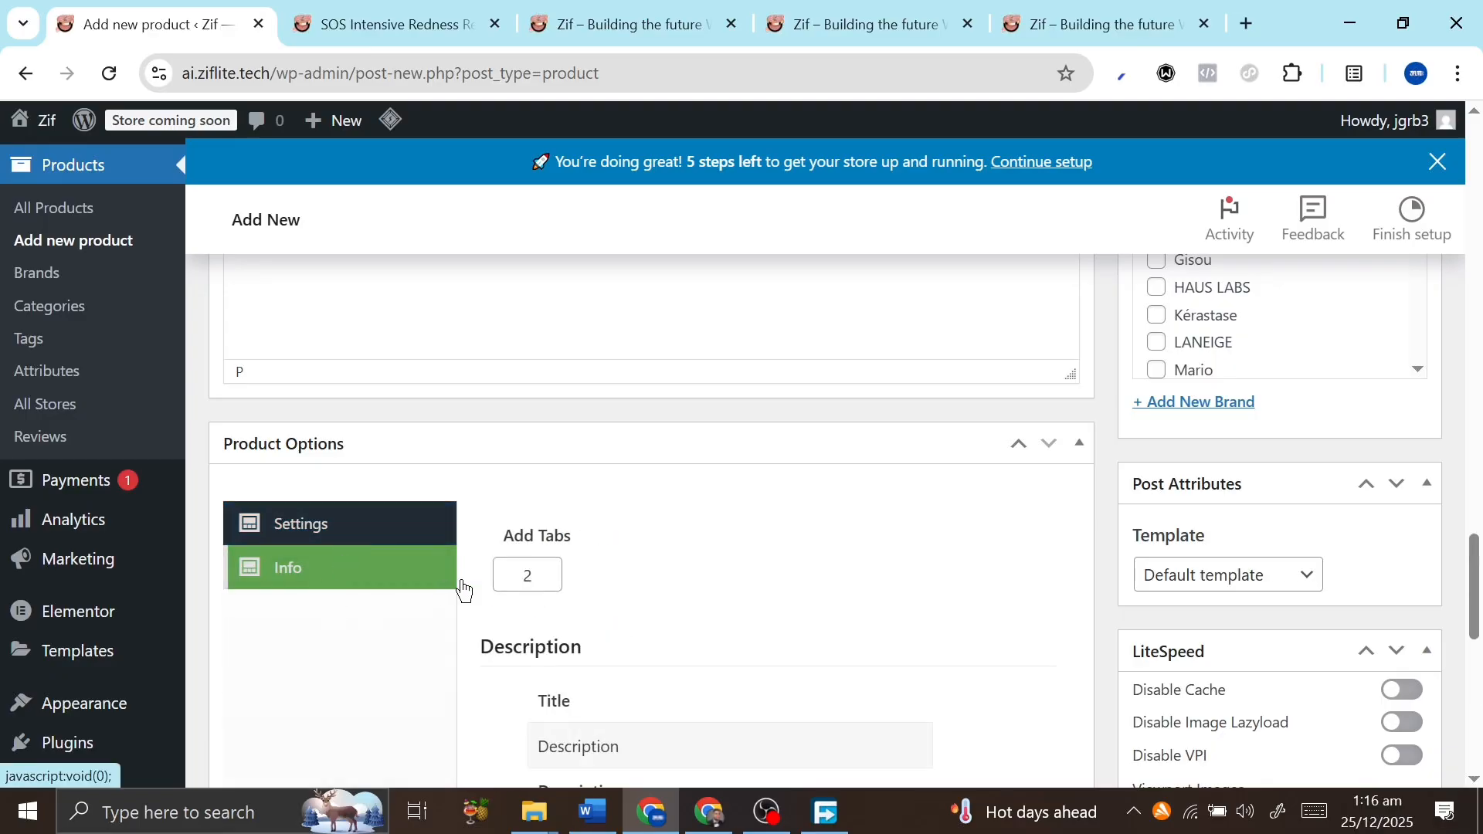
pyautogui.scroll(-1, 593, 485)
pyautogui.scroll(-3, 658, 544)
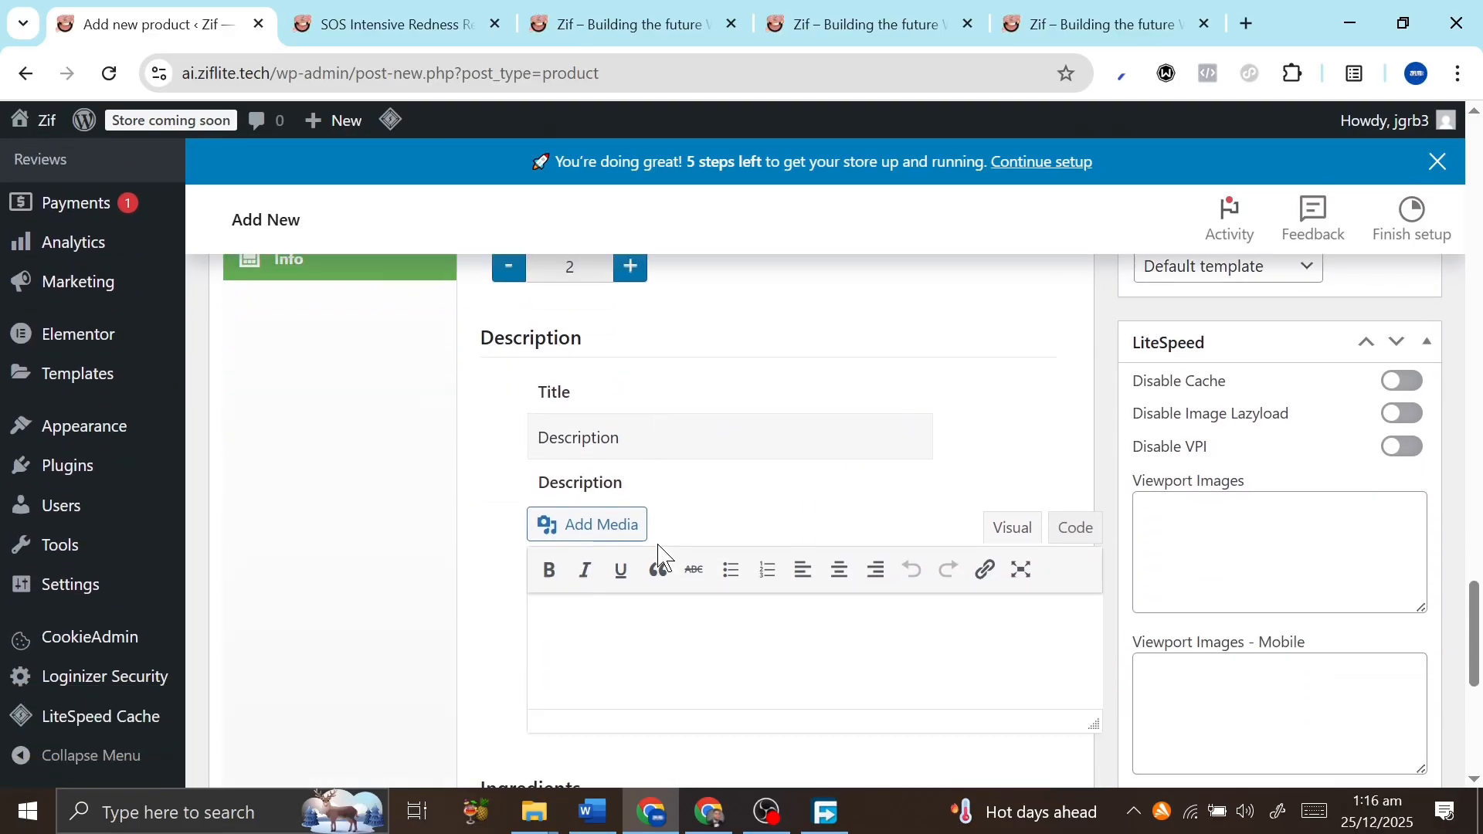
pyautogui.scroll(-2, 642, 646)
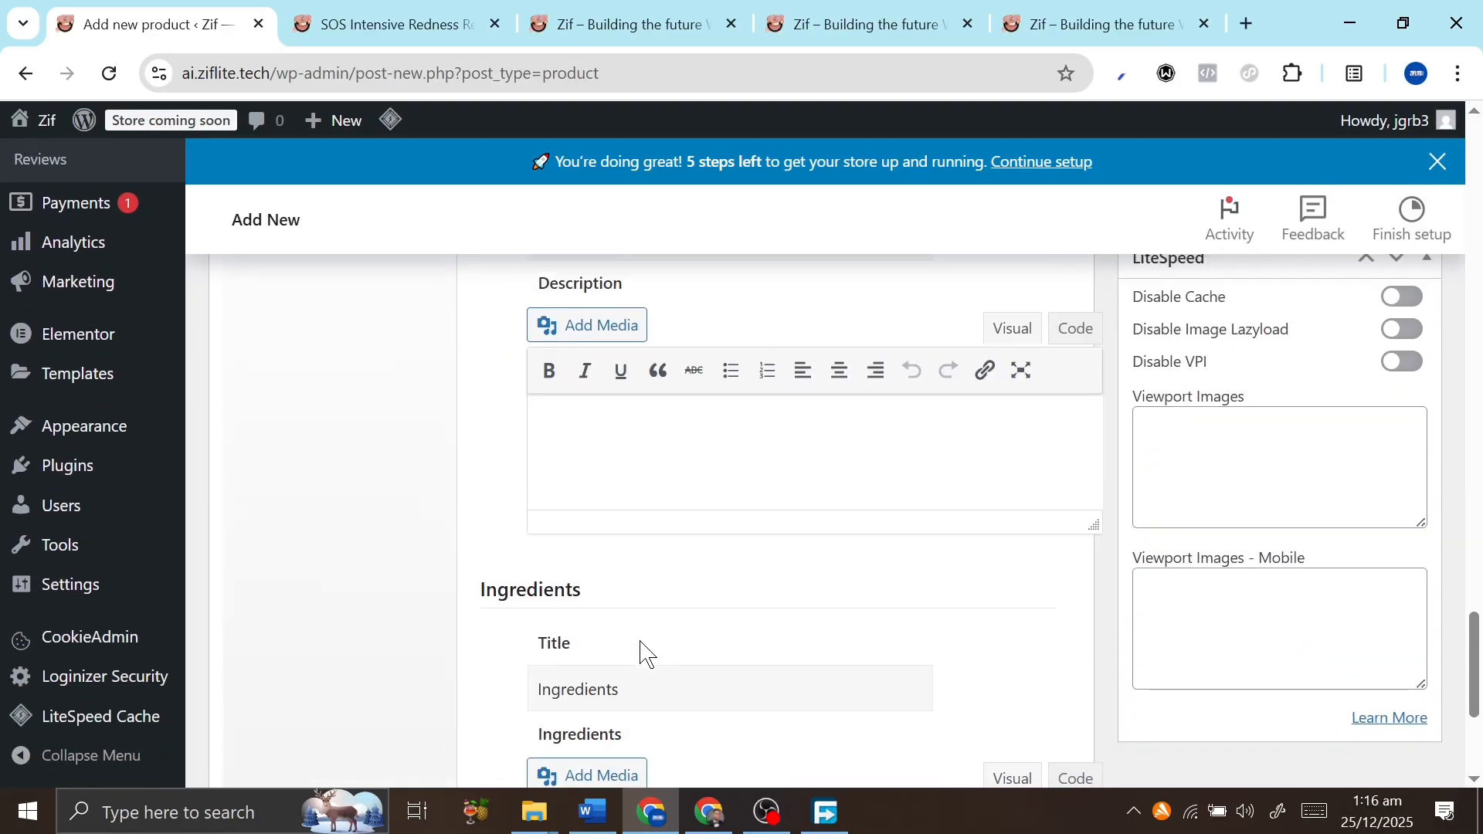
pyautogui.scroll(-3, 646, 653)
pyautogui.scroll(7, 674, 451)
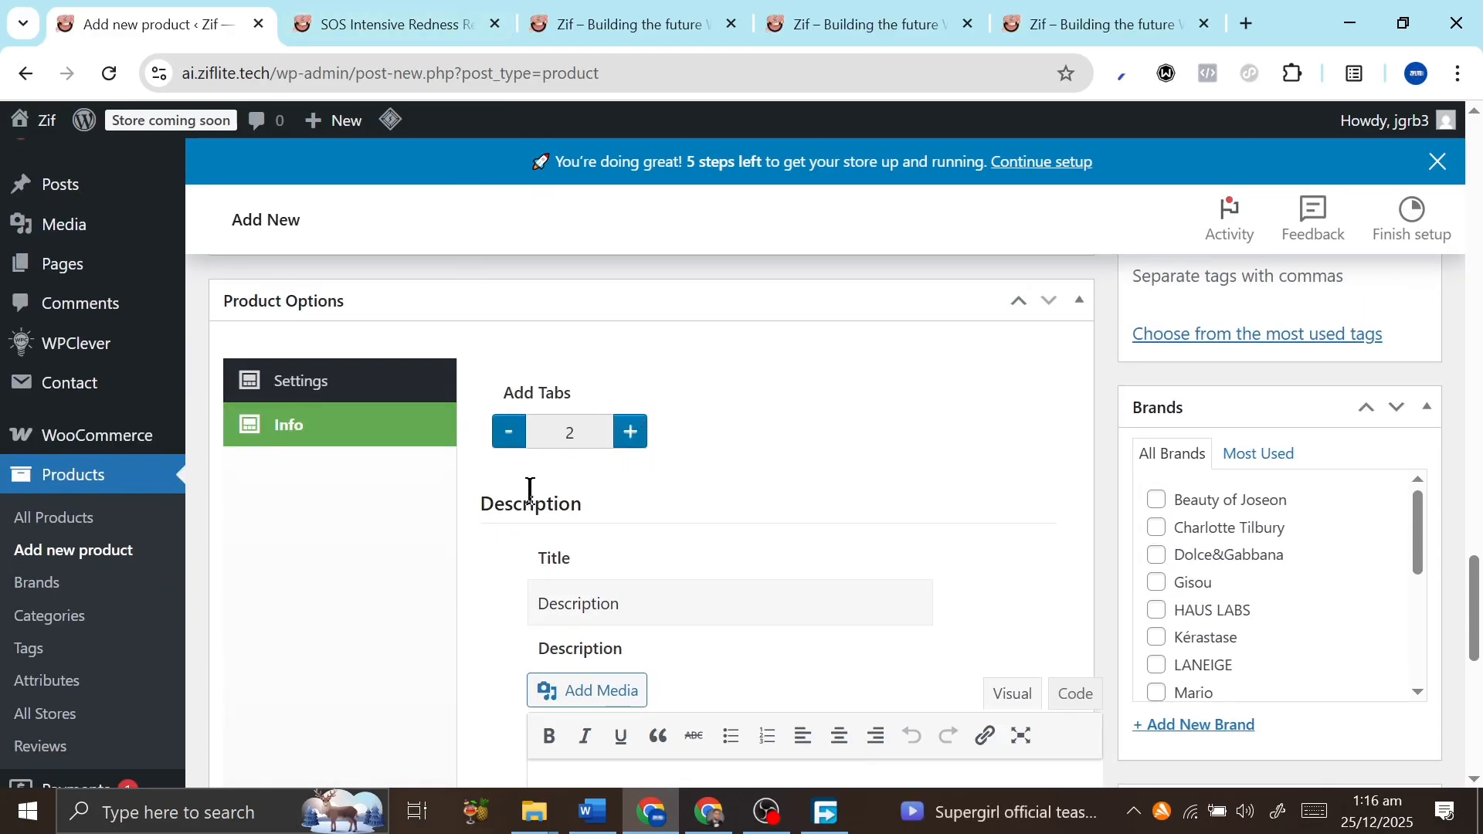
pyautogui.click(384, 397)
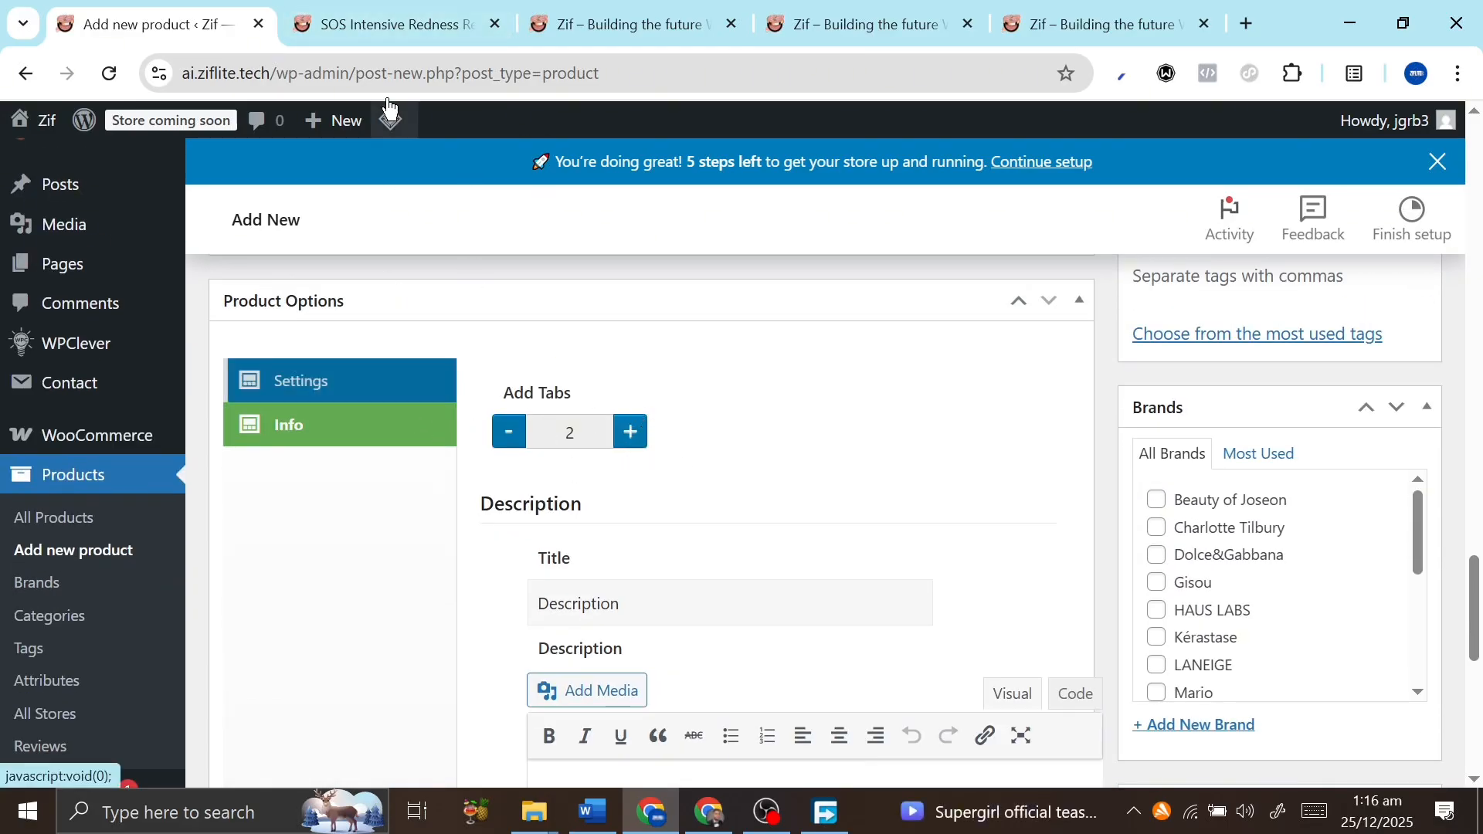
# Show the Ingredients tab on the SOS Intensive Redness product page and look over the content around it
pyautogui.click(378, 13)
pyautogui.click(760, 292)
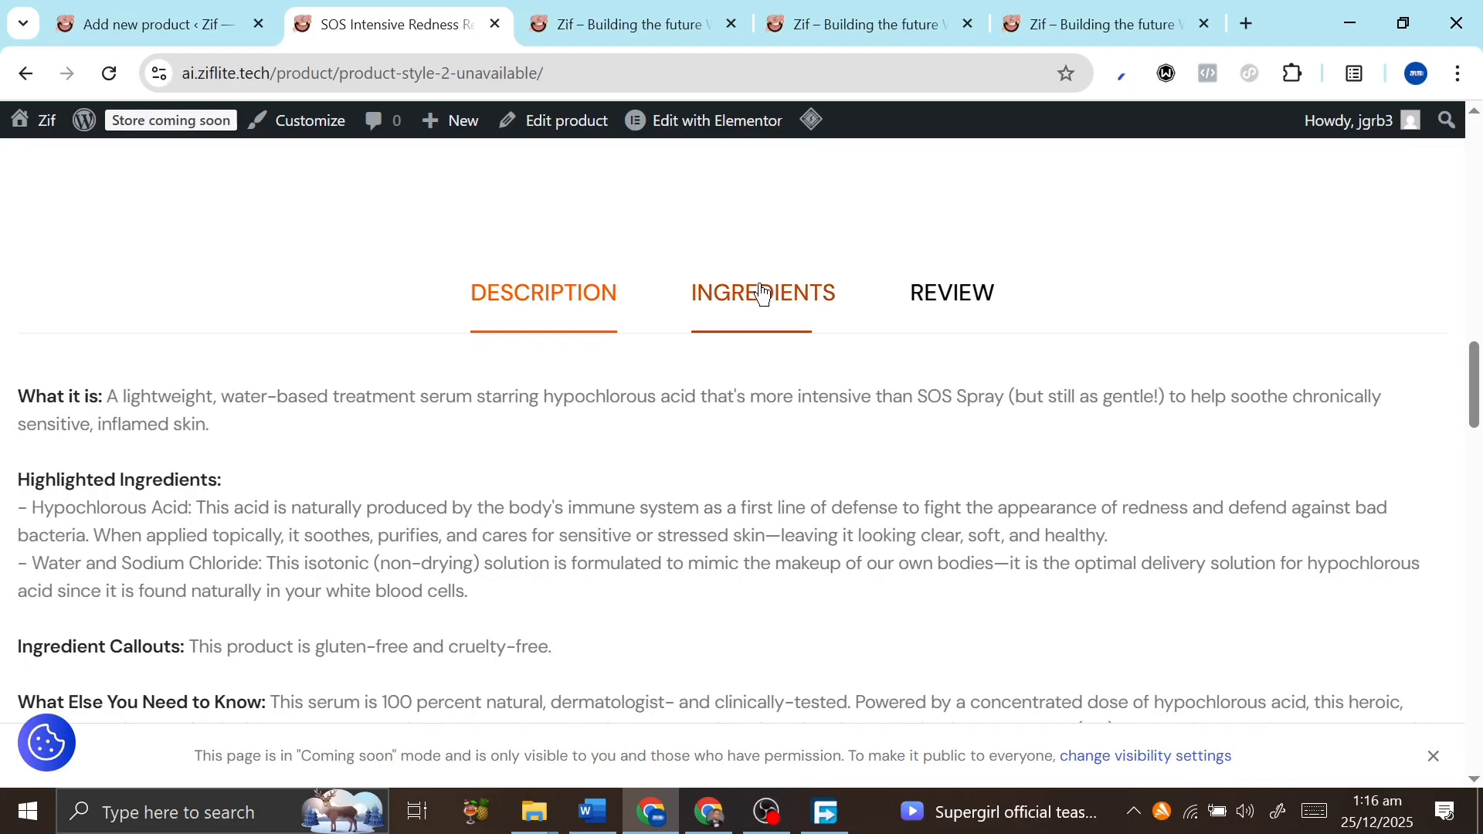
pyautogui.scroll(-10, 598, 511)
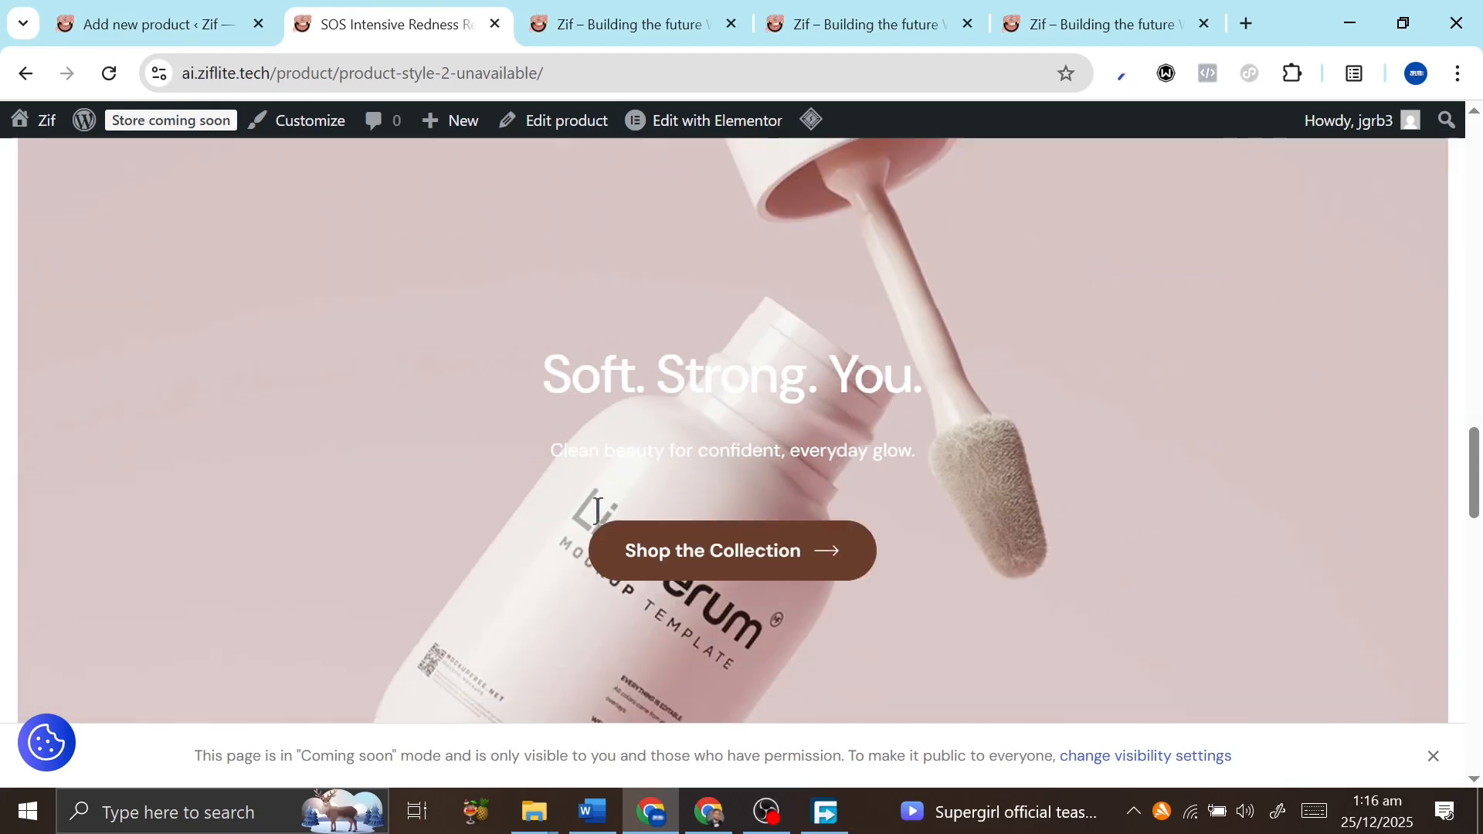
pyautogui.scroll(2, 598, 511)
pyautogui.scroll(10, 598, 511)
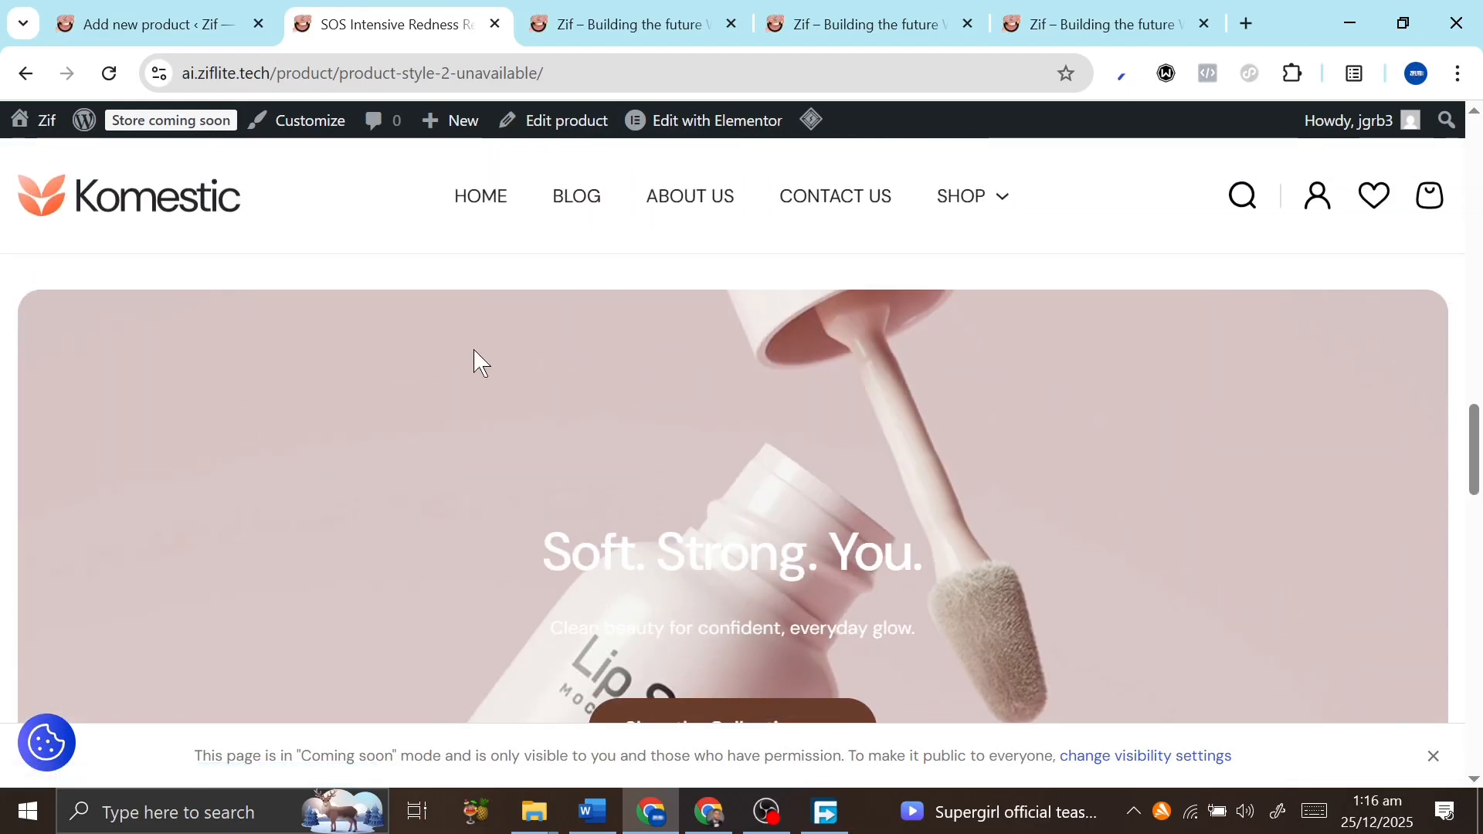
# Return to the new product and compare its Description and Ingredients tab fields in the Info section
pyautogui.click(198, 20)
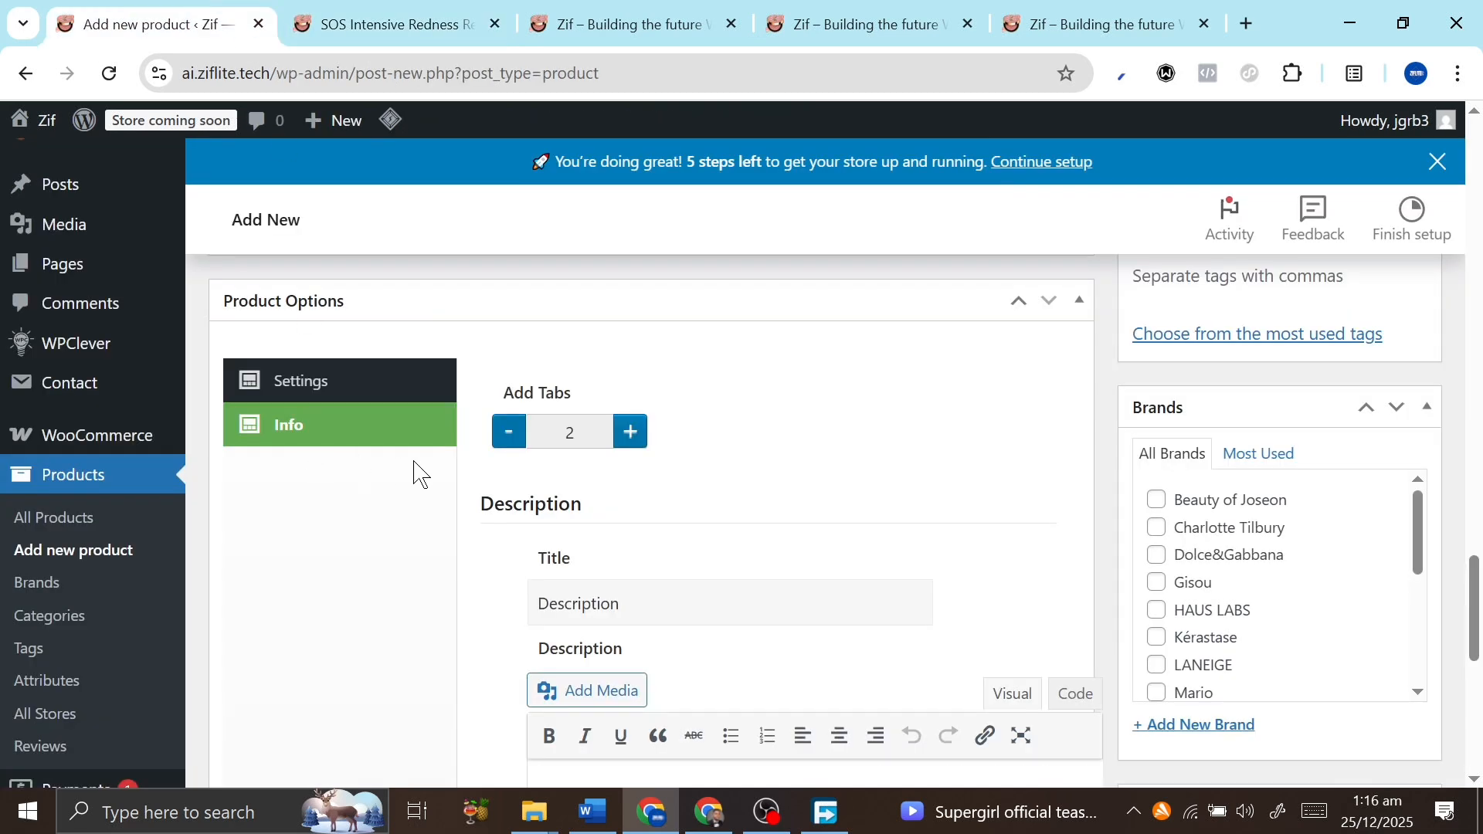
pyautogui.scroll(-3, 481, 498)
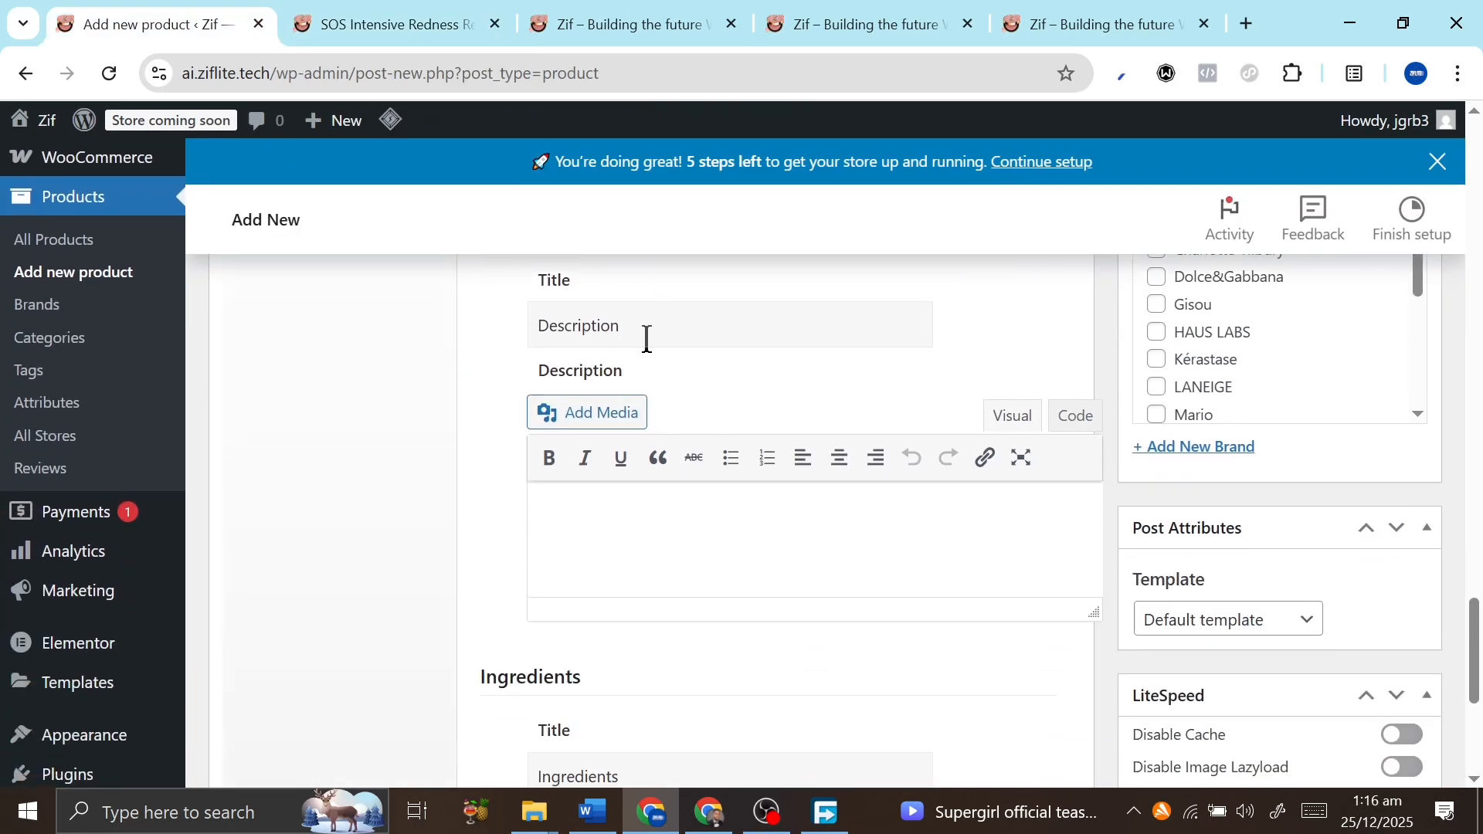
pyautogui.scroll(-3, 613, 566)
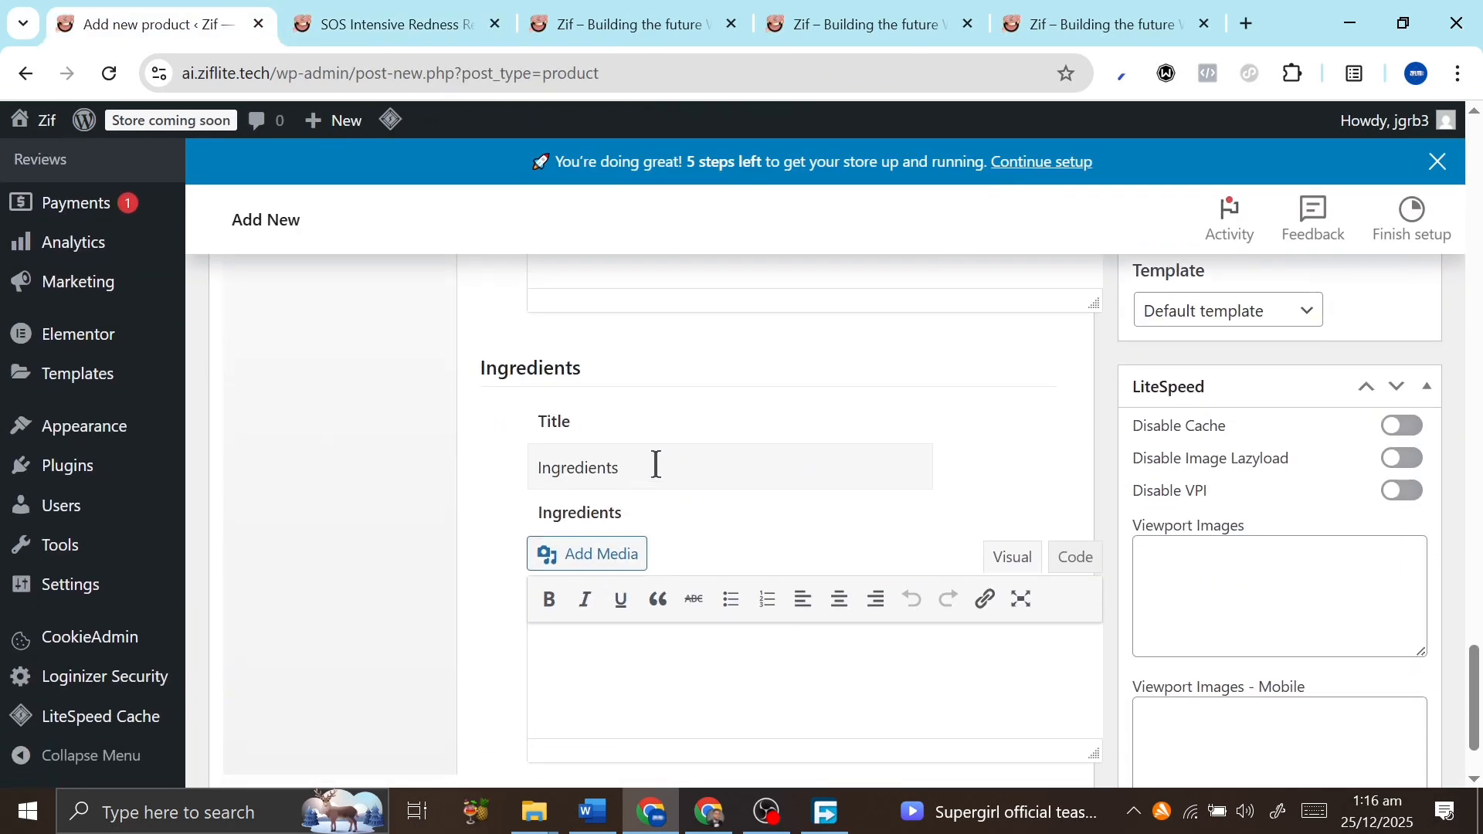
pyautogui.scroll(-2, 672, 462)
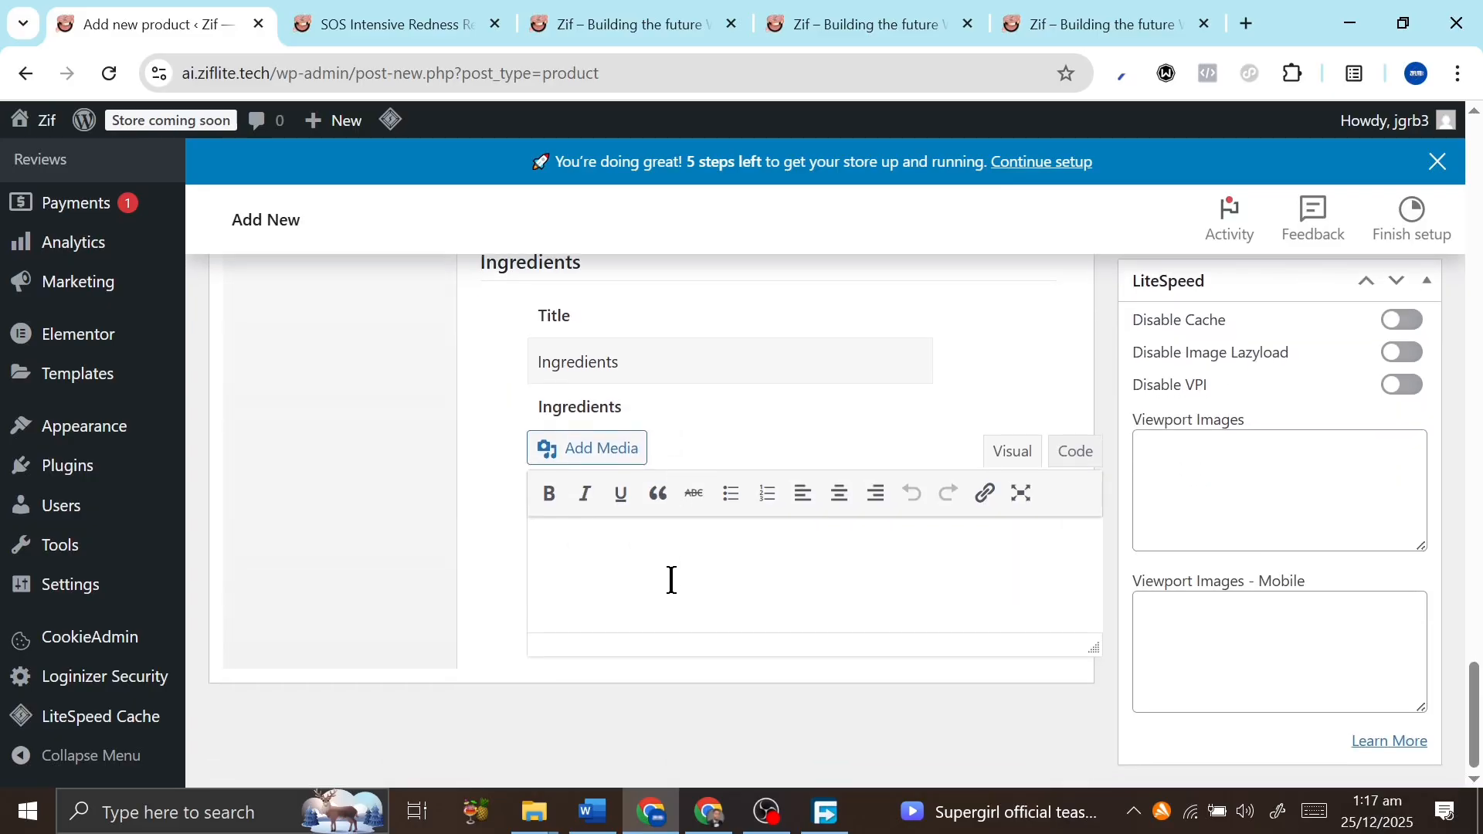
pyautogui.scroll(10, 672, 585)
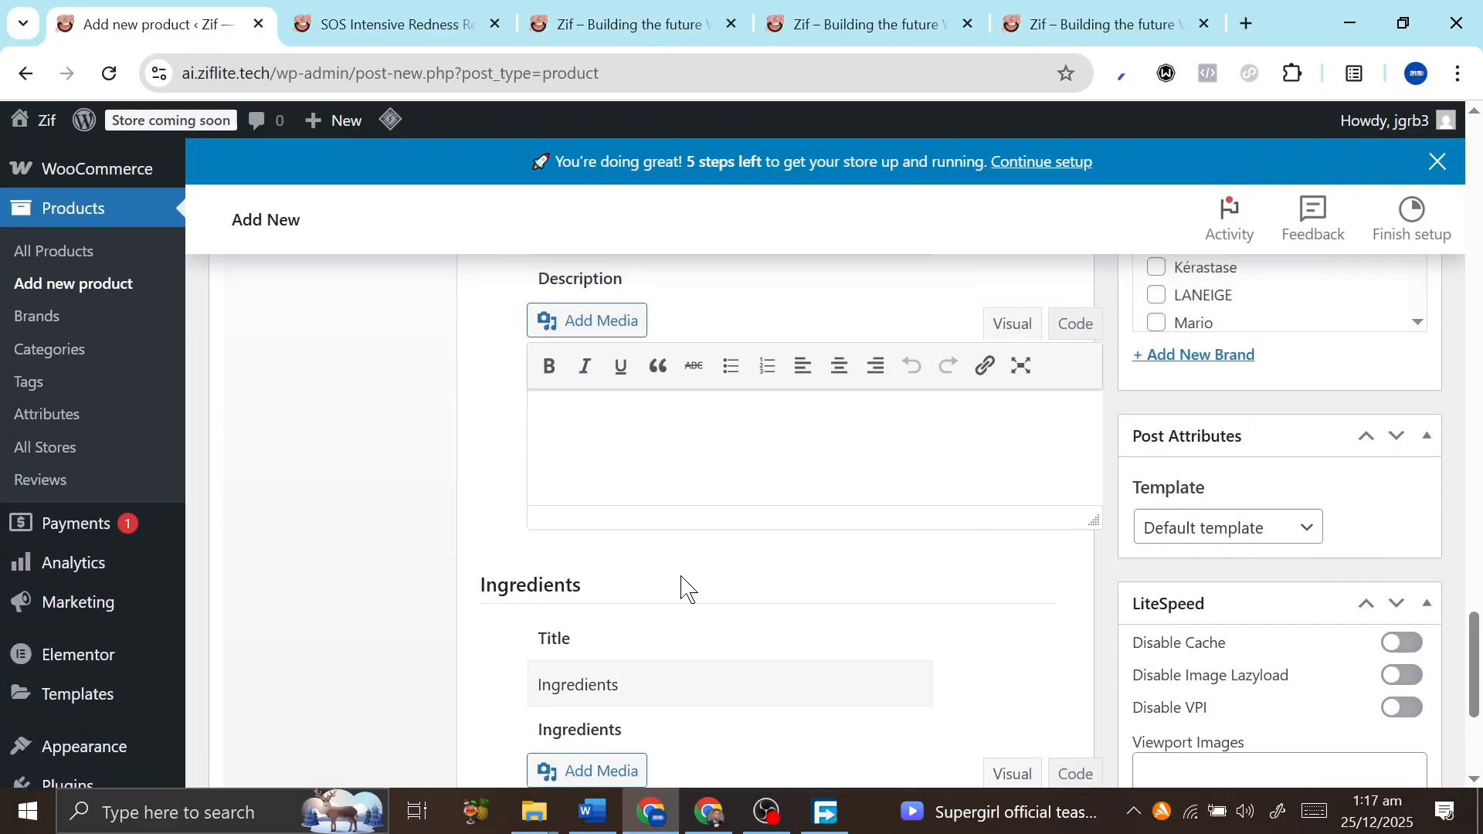
pyautogui.scroll(-8, 699, 606)
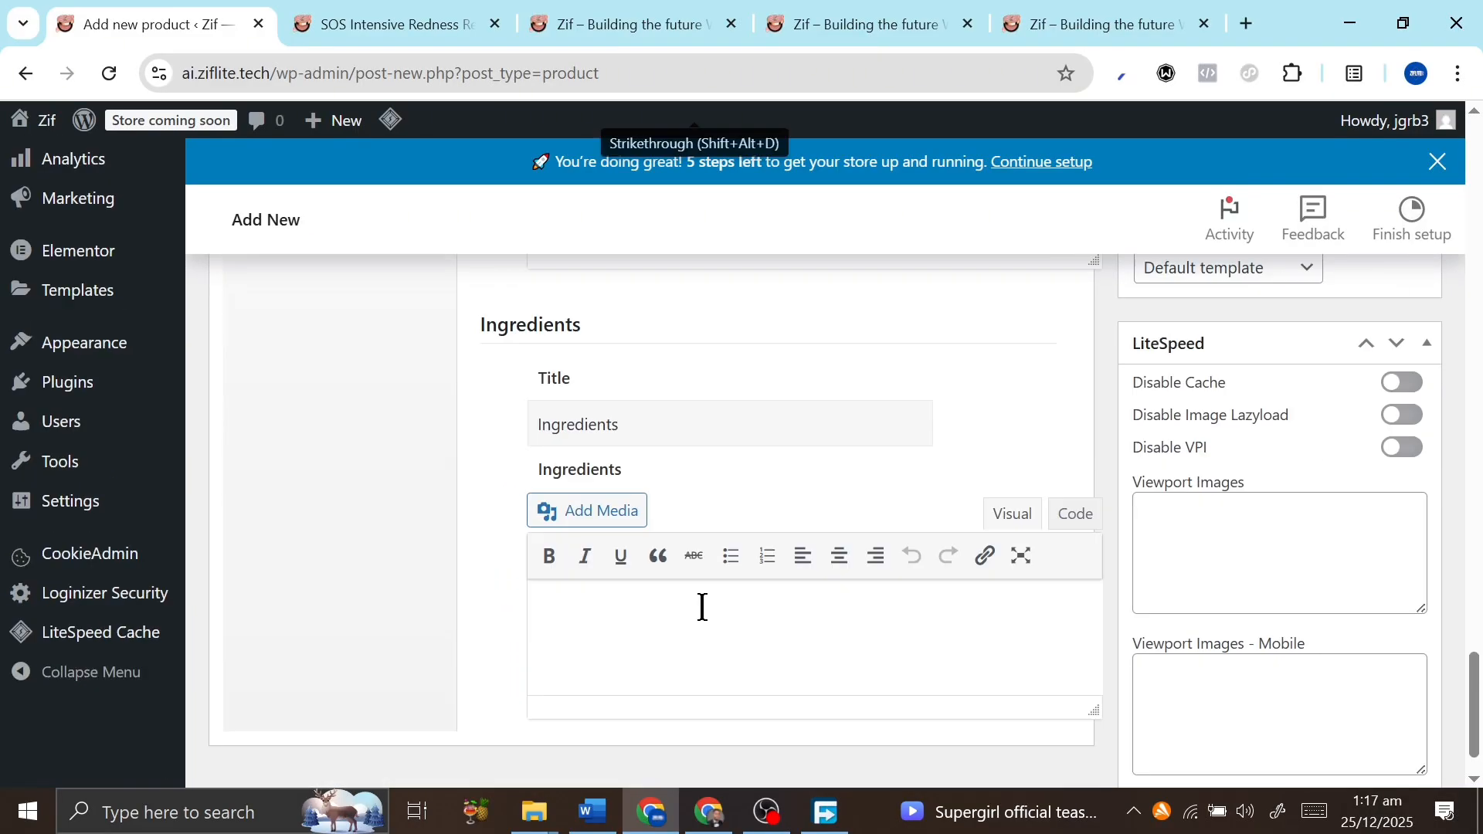
pyautogui.scroll(3, 698, 606)
pyautogui.scroll(12, 873, 573)
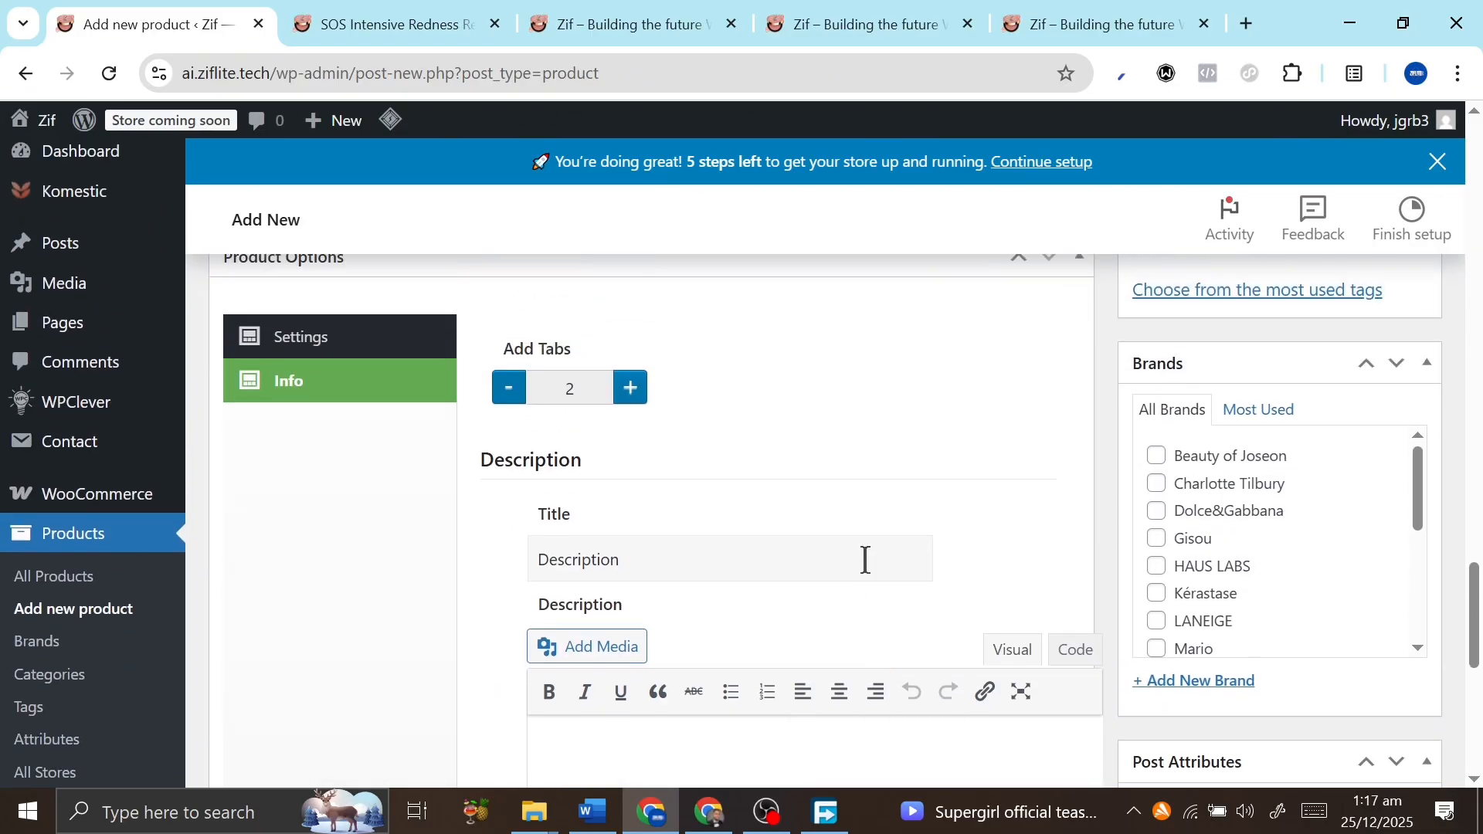
# Review the product's publish settings, including status, visibility and catalog visibility, and open the publish date for editing
pyautogui.scroll(10, 1129, 484)
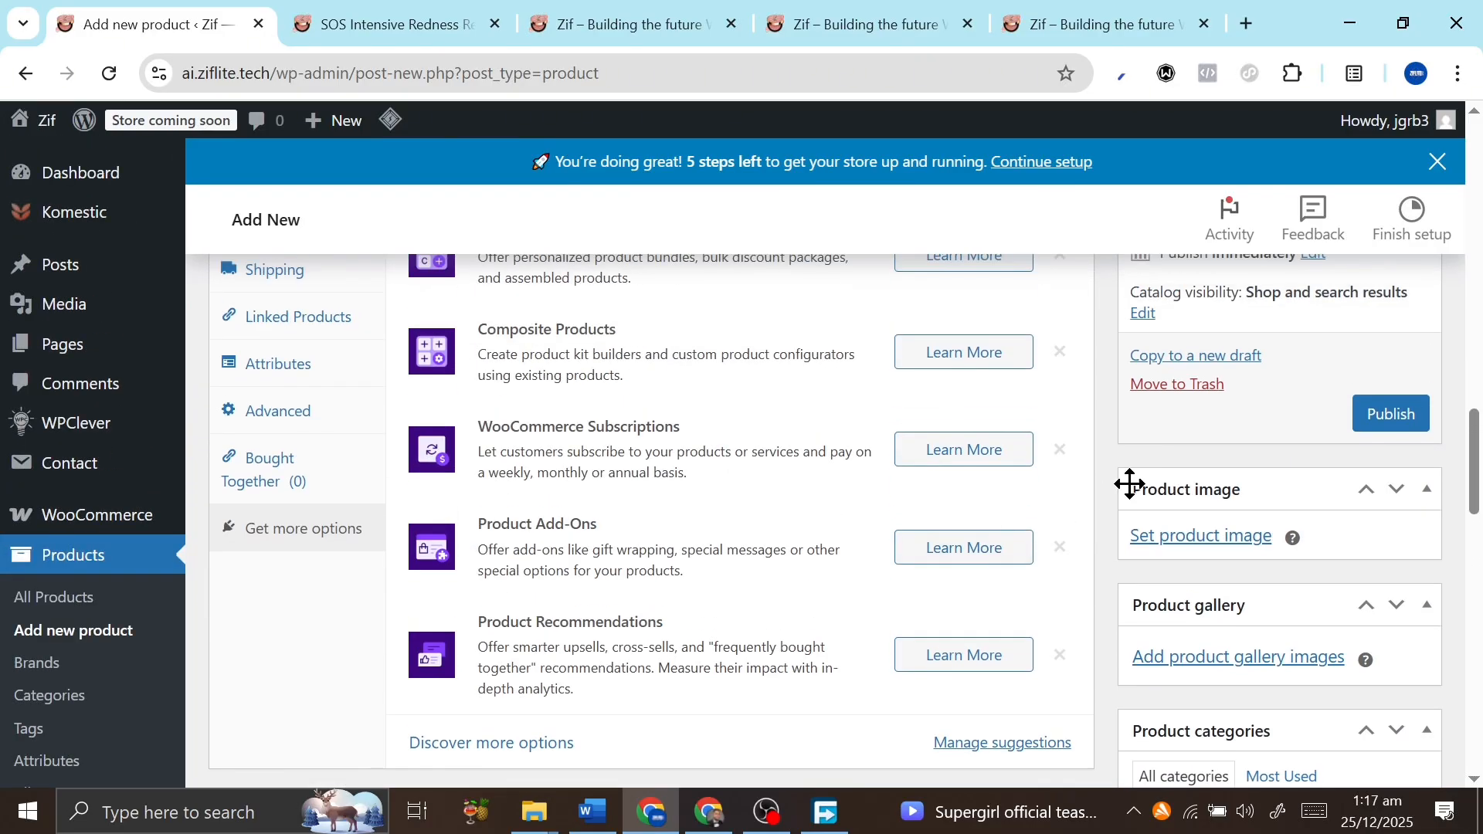
pyautogui.scroll(10, 960, 373)
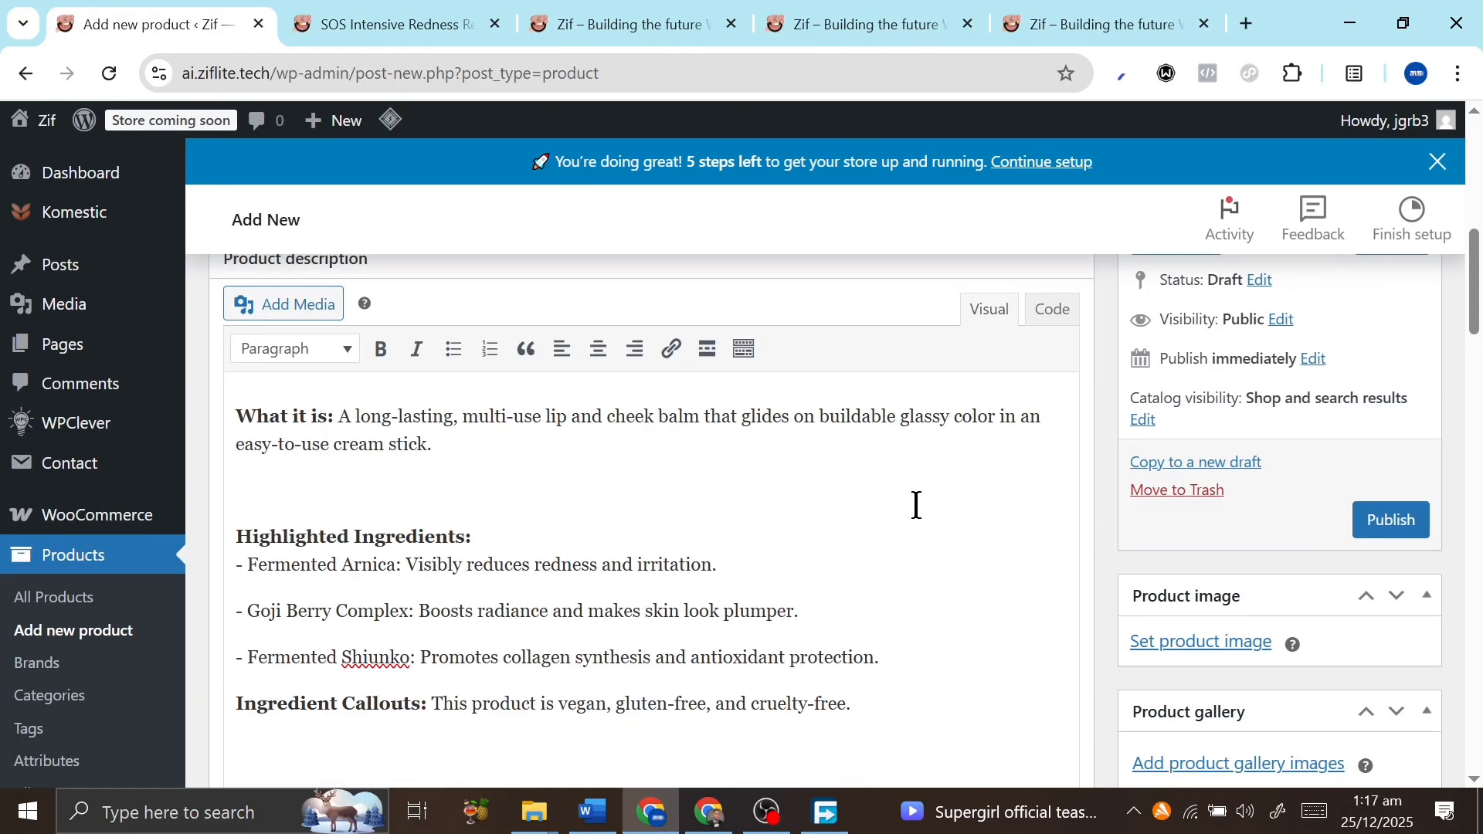
pyautogui.scroll(-5, 1209, 593)
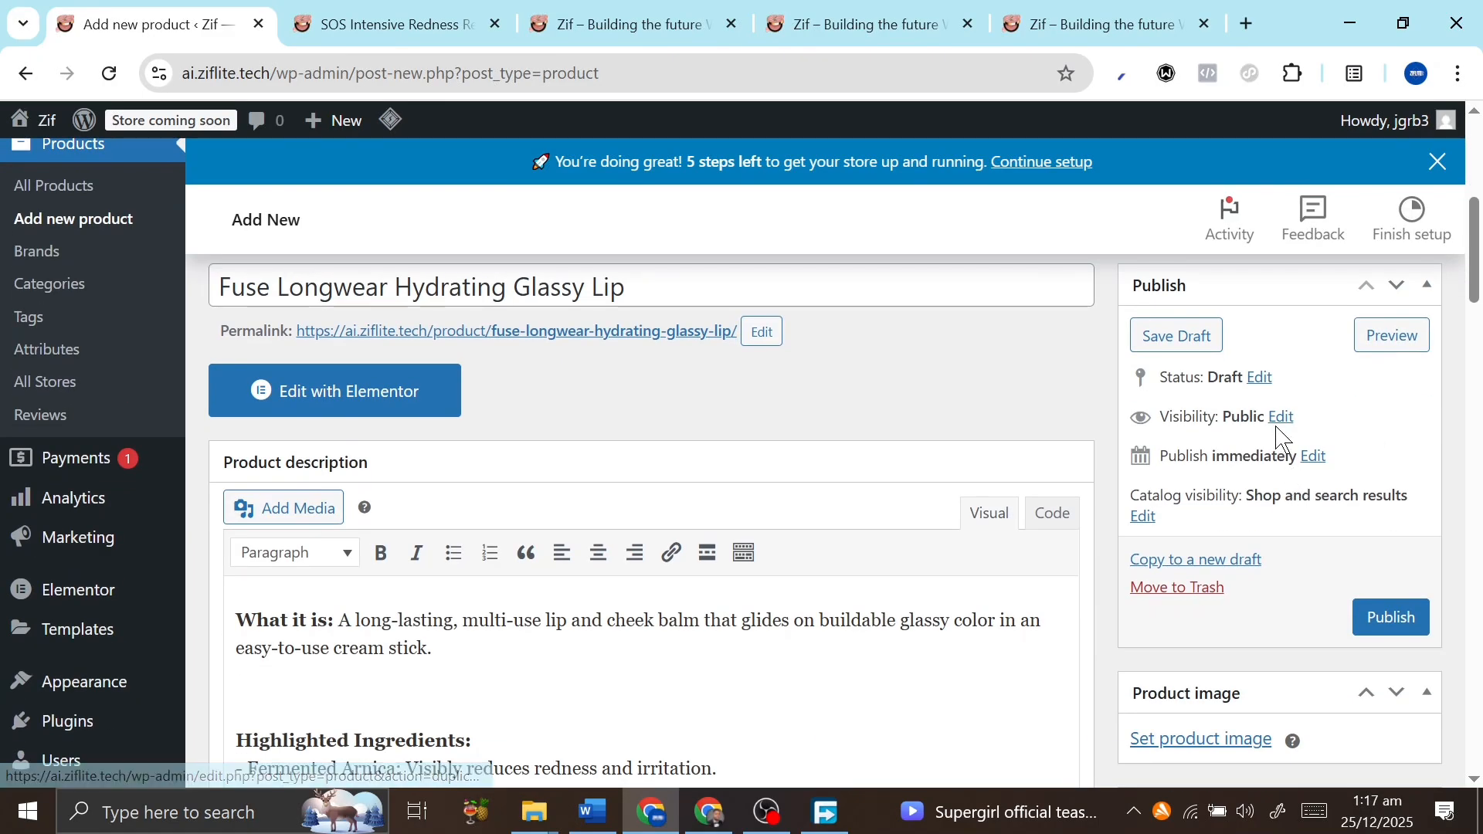
pyautogui.scroll(-2, 1270, 541)
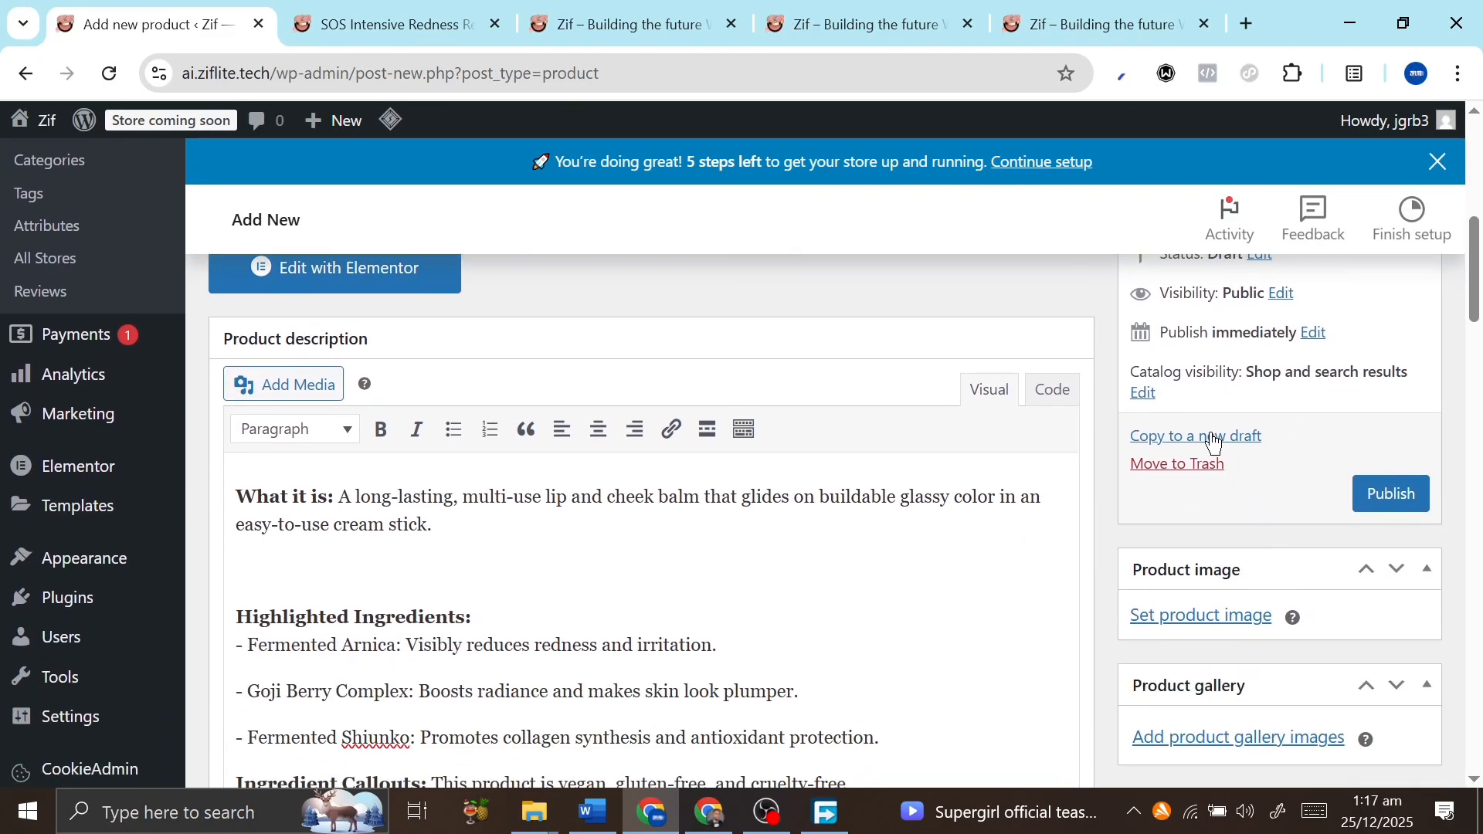
pyautogui.scroll(1, 1249, 508)
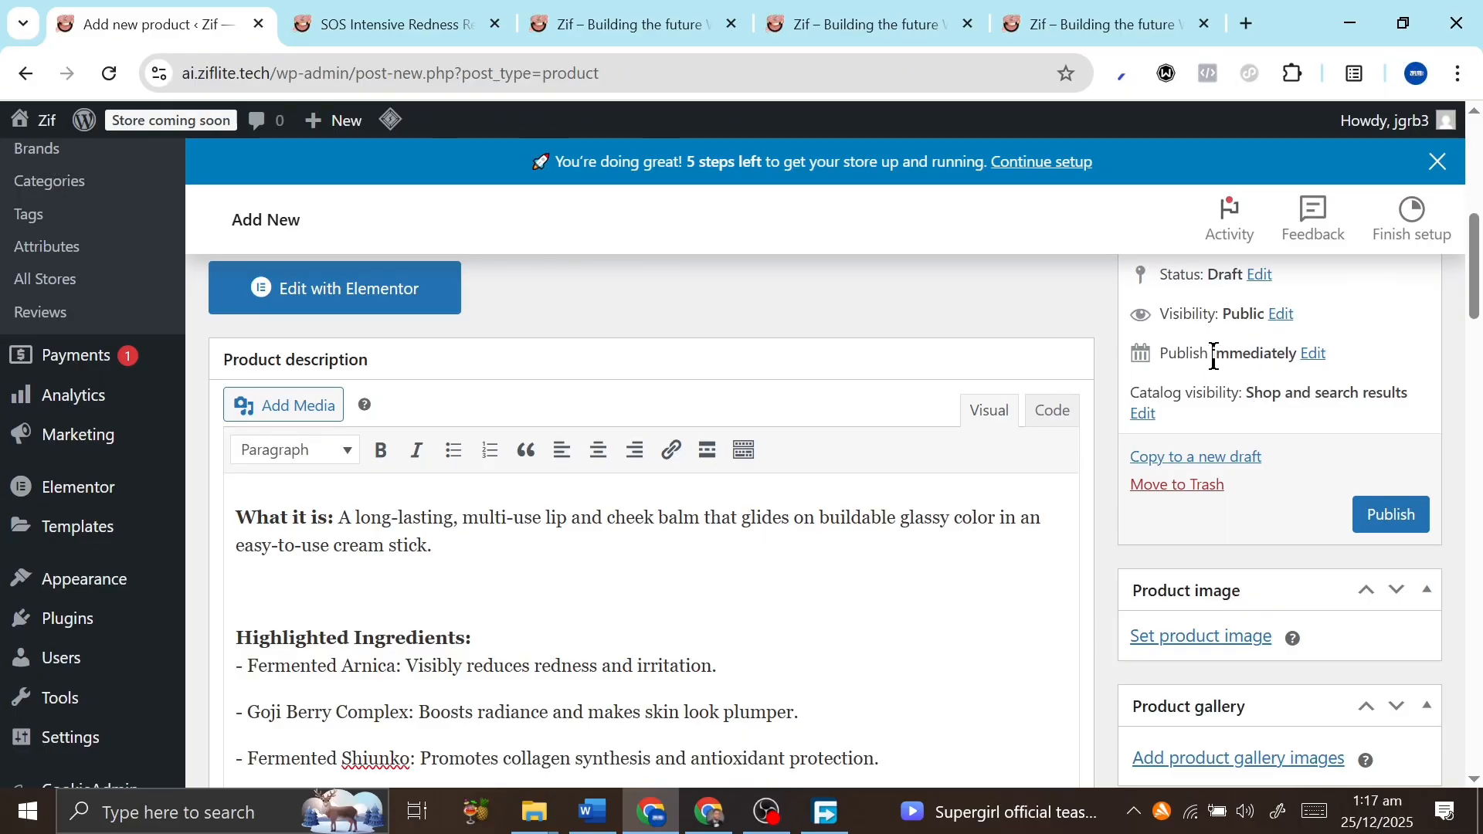
pyautogui.click(1315, 357)
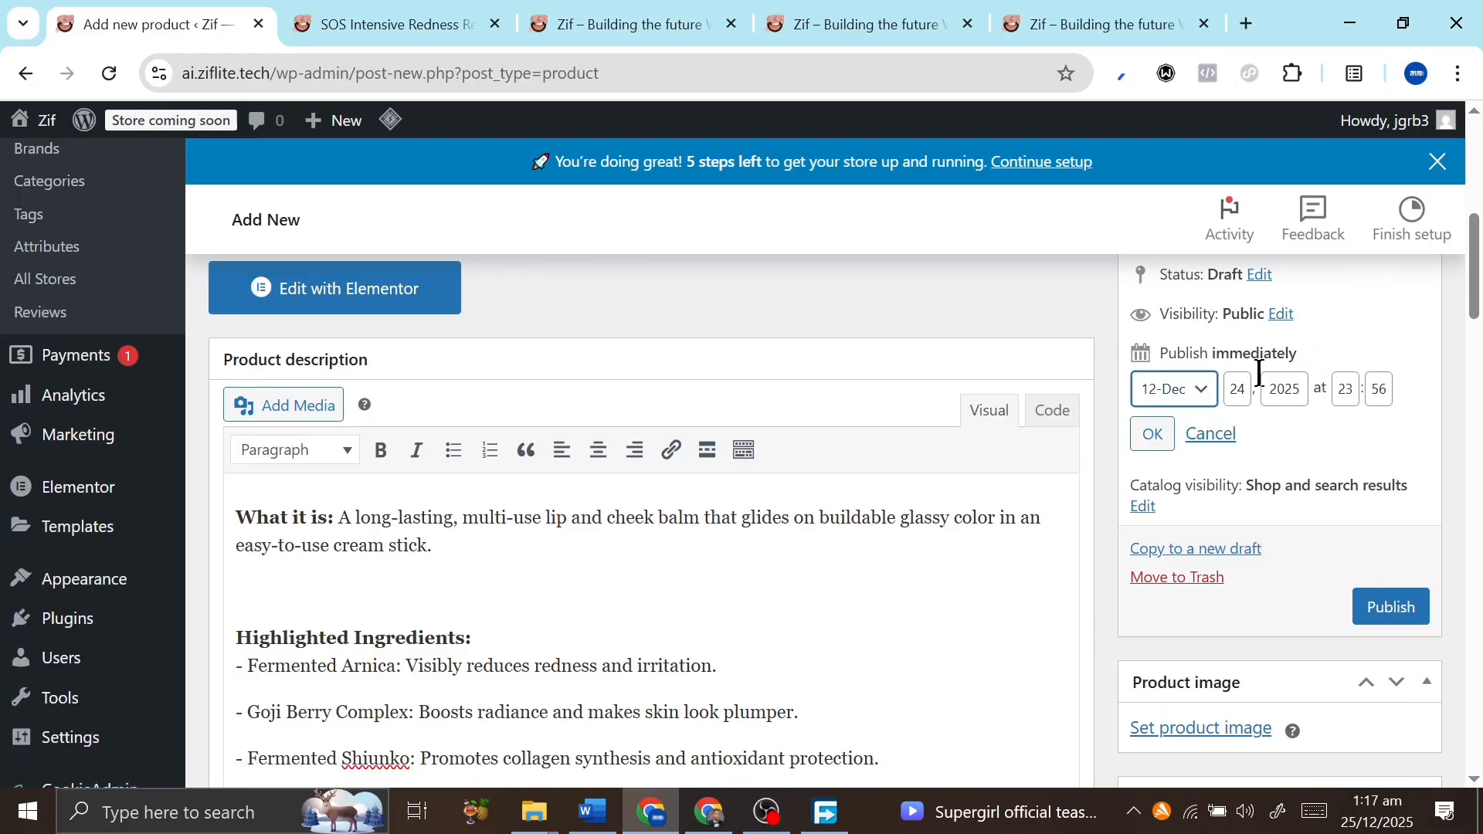
# Upload product-27-2, product-27-3 and product-27-4 from Downloads to the media library for the product image
pyautogui.scroll(-3, 1214, 562)
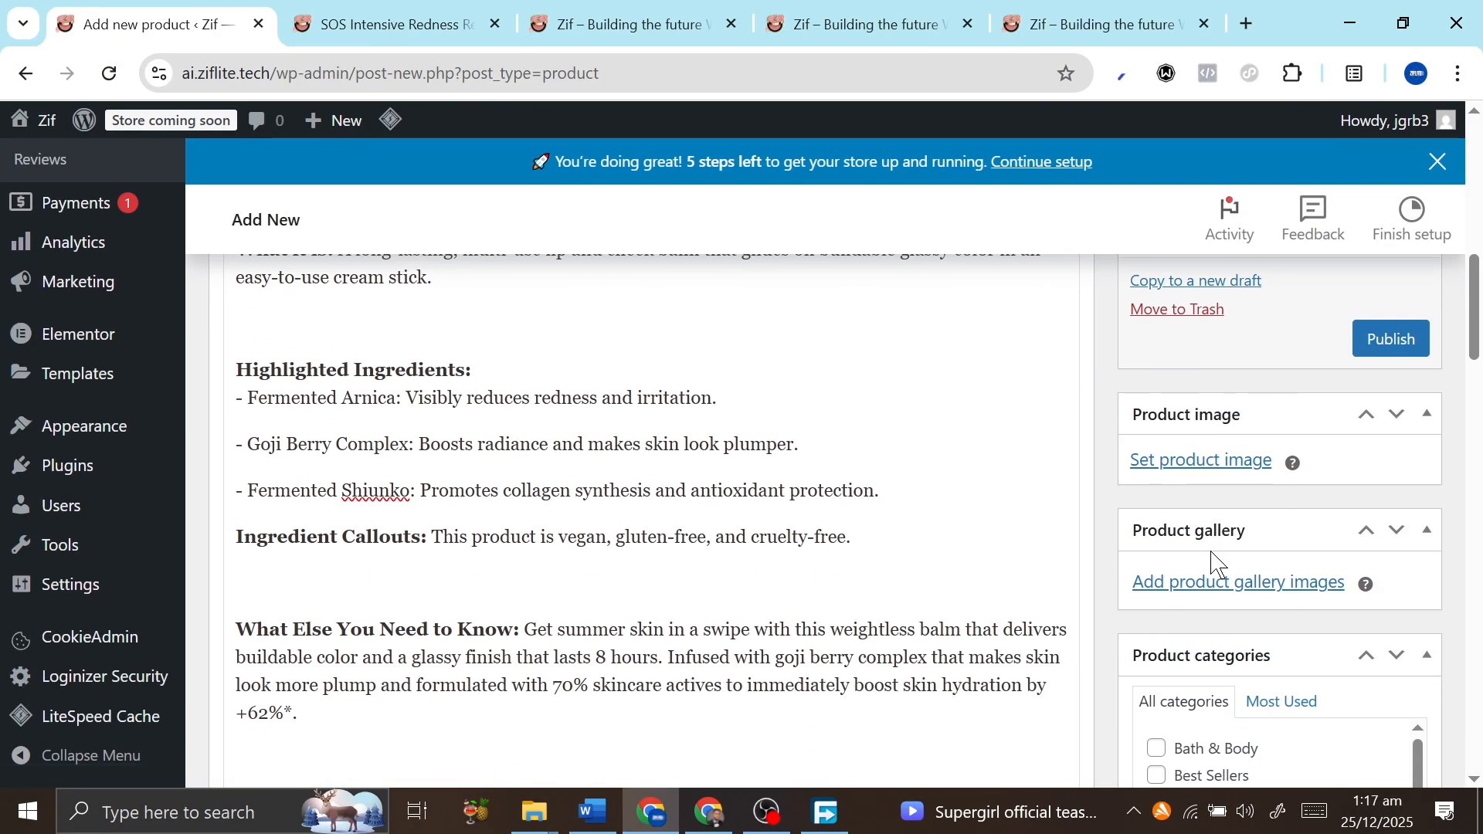
pyautogui.click(1221, 461)
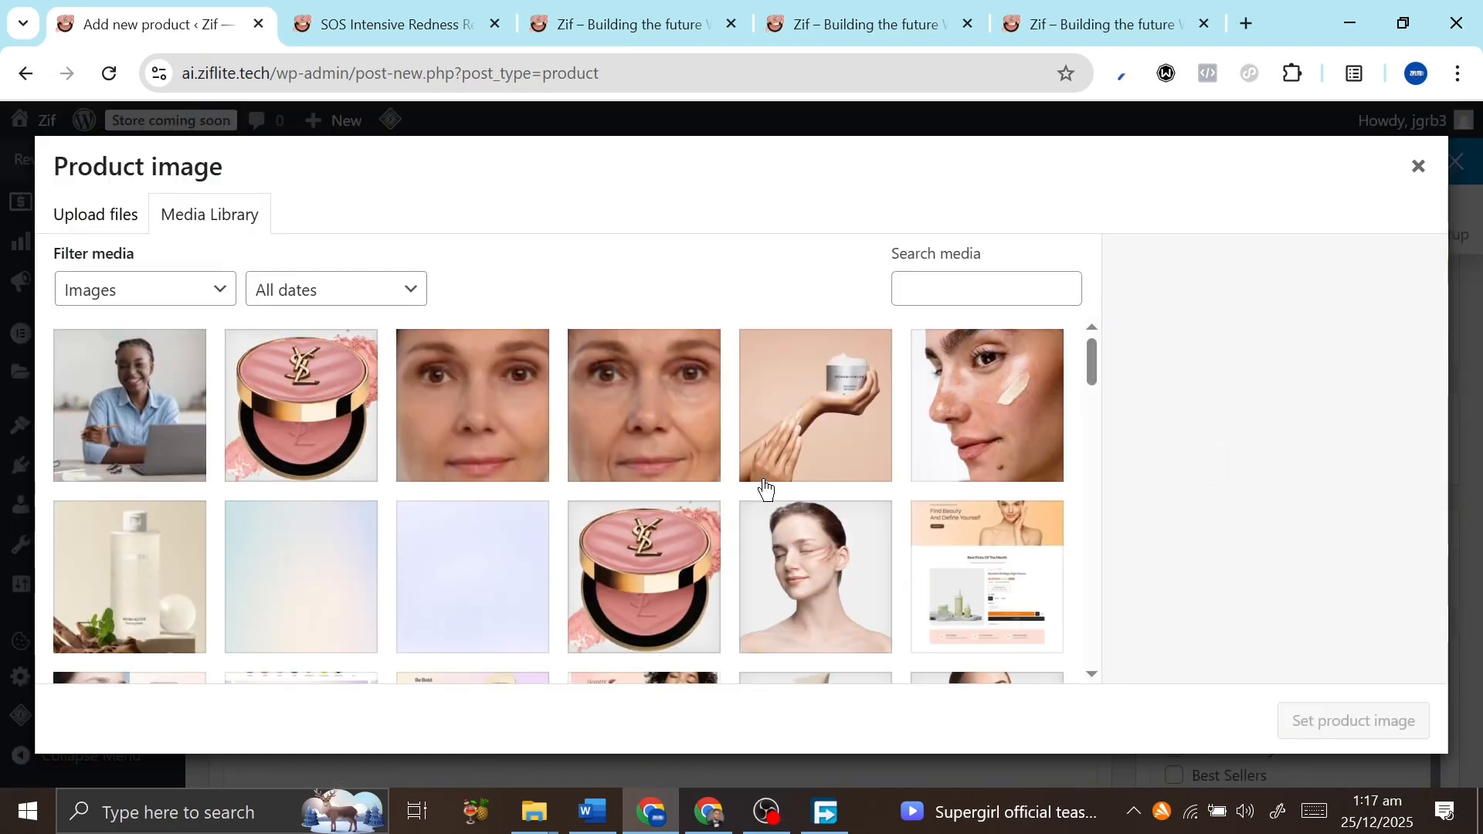
pyautogui.click(127, 225)
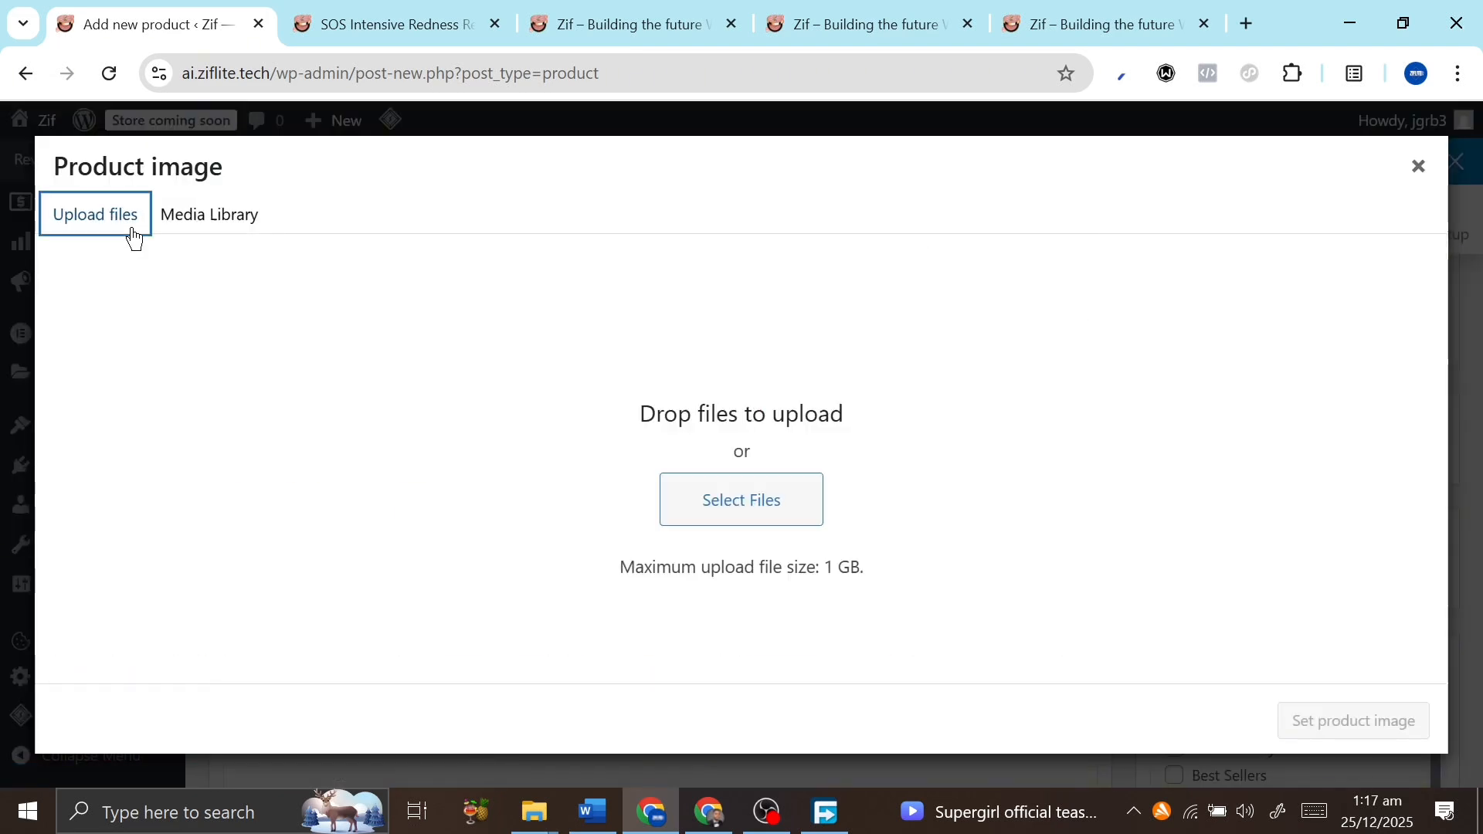
pyautogui.click(722, 491)
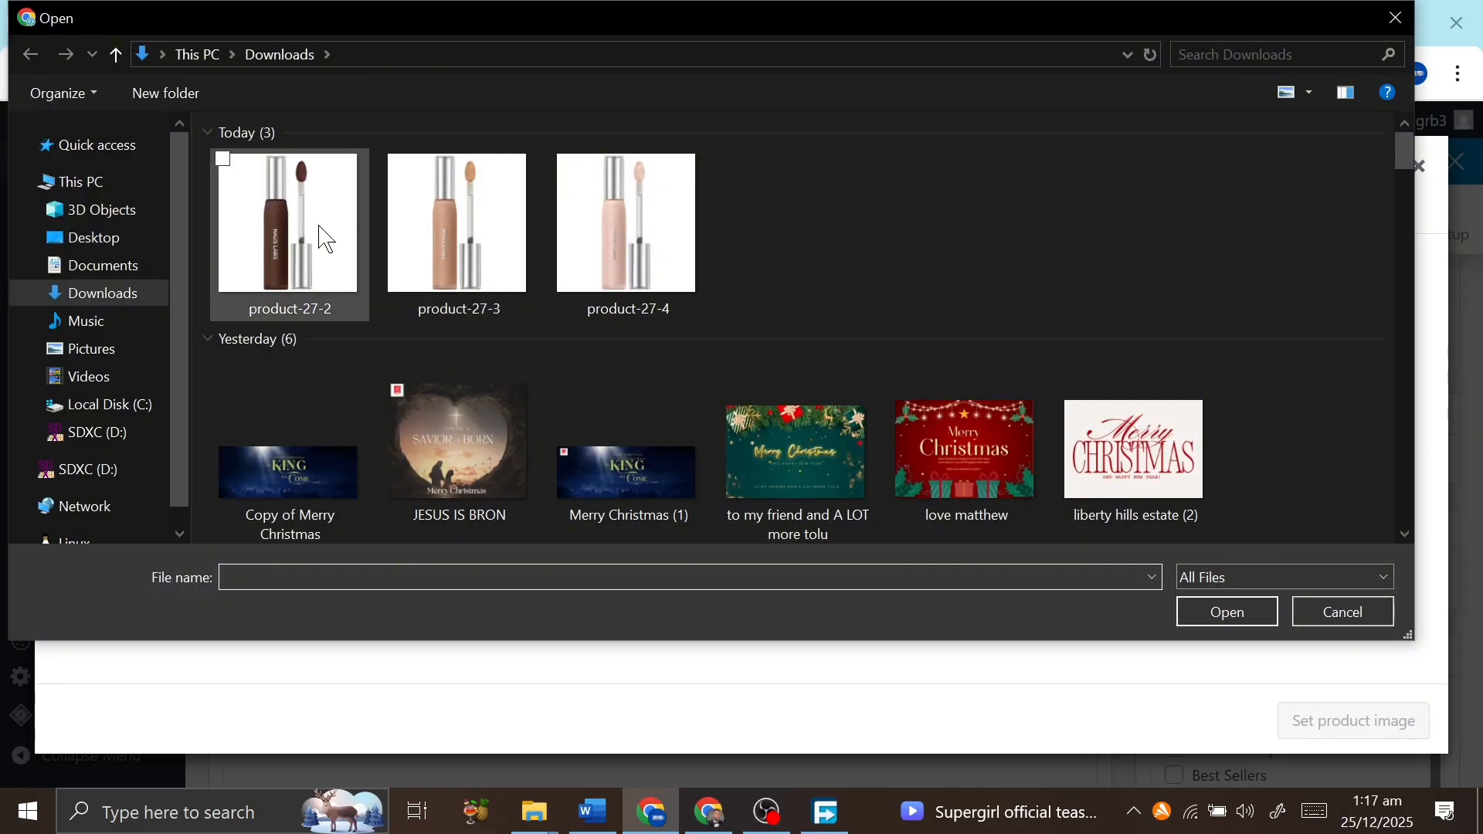
pyautogui.click(327, 239)
pyautogui.keyDown('shift'); pyautogui.click(627, 231); pyautogui.keyUp('shift')
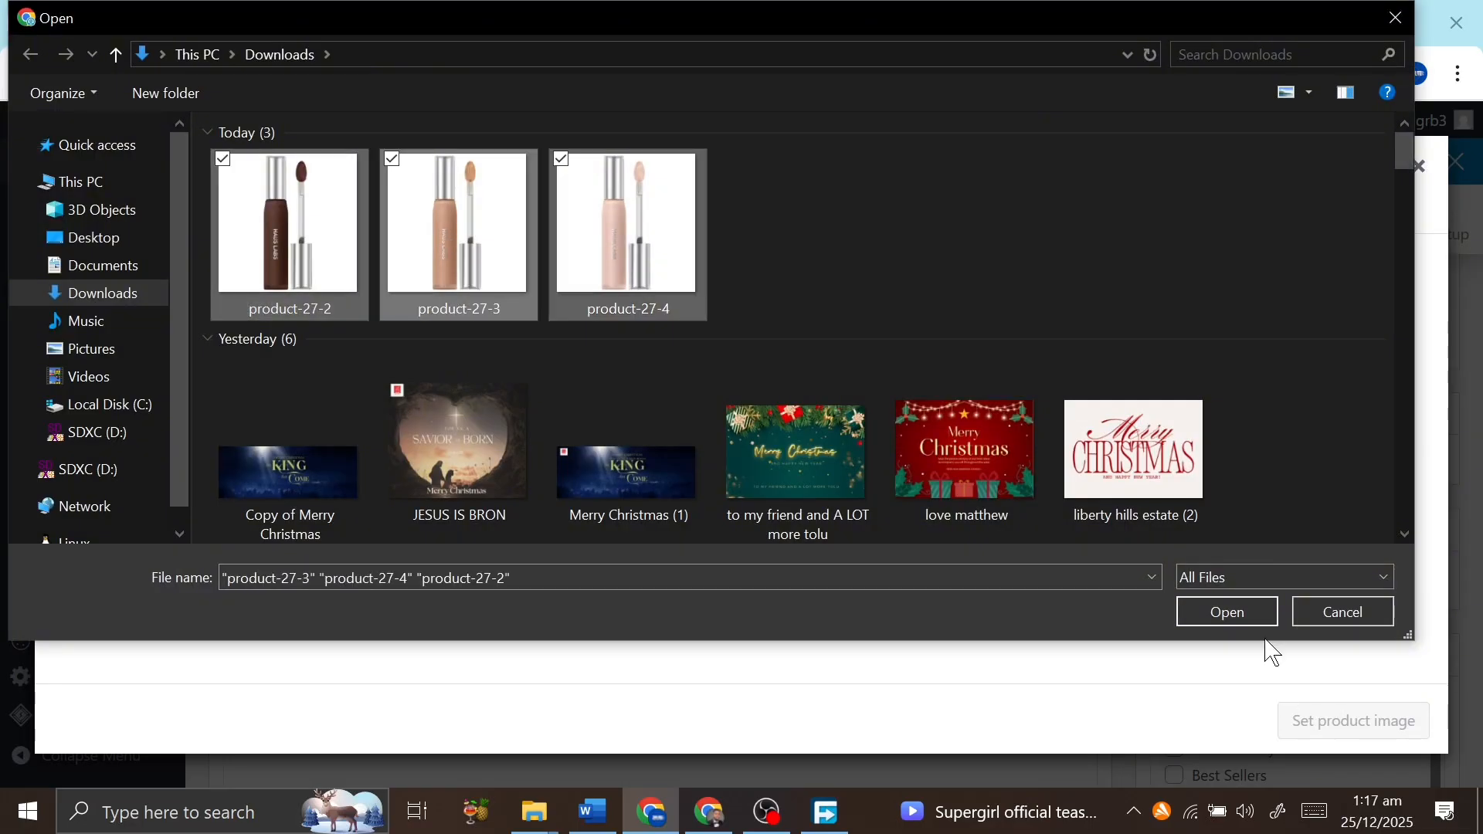
pyautogui.click(1228, 613)
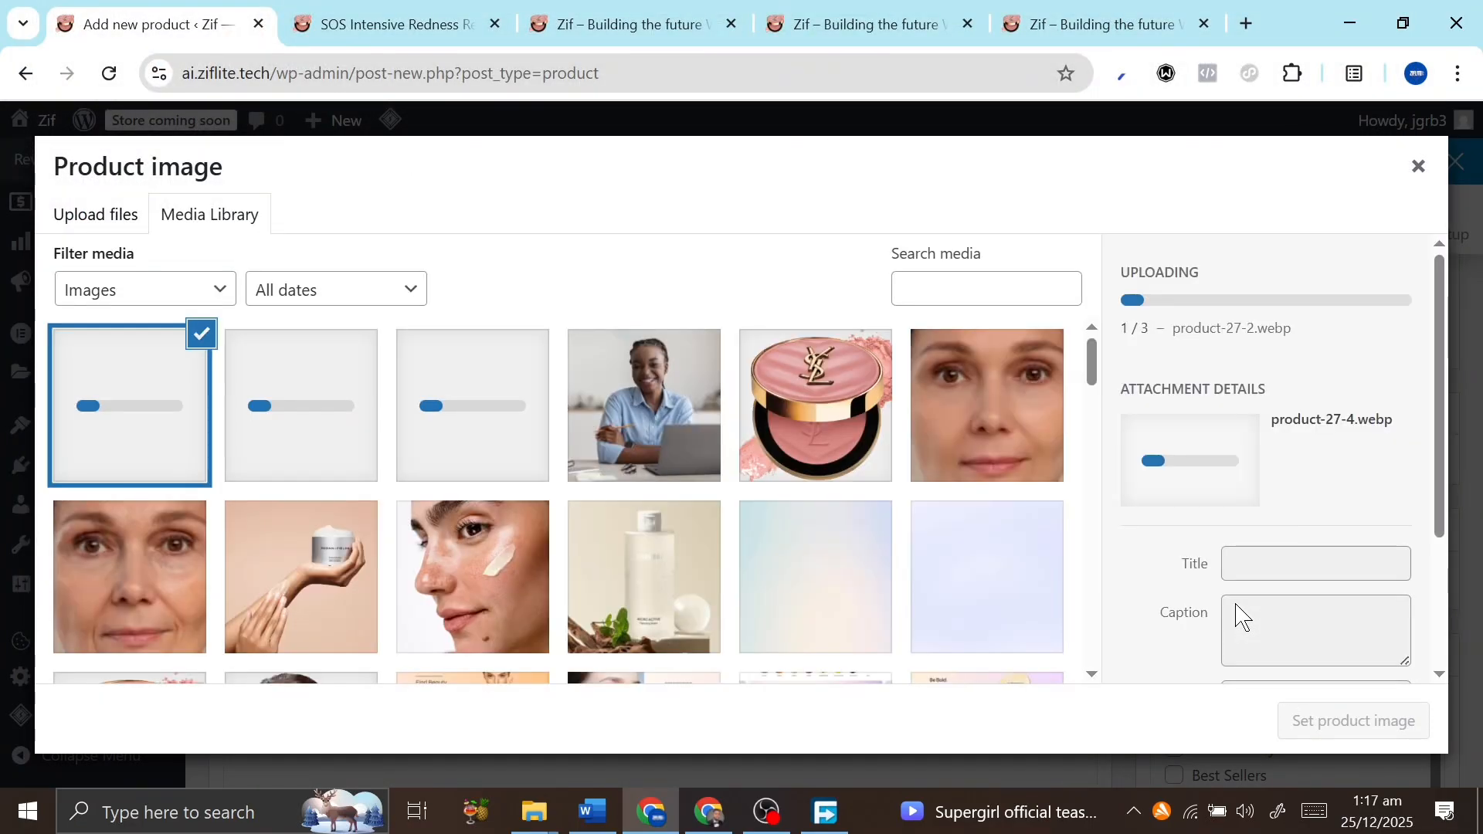
# Set the dark brown product-27-2.webp as the product image
pyautogui.click(503, 406)
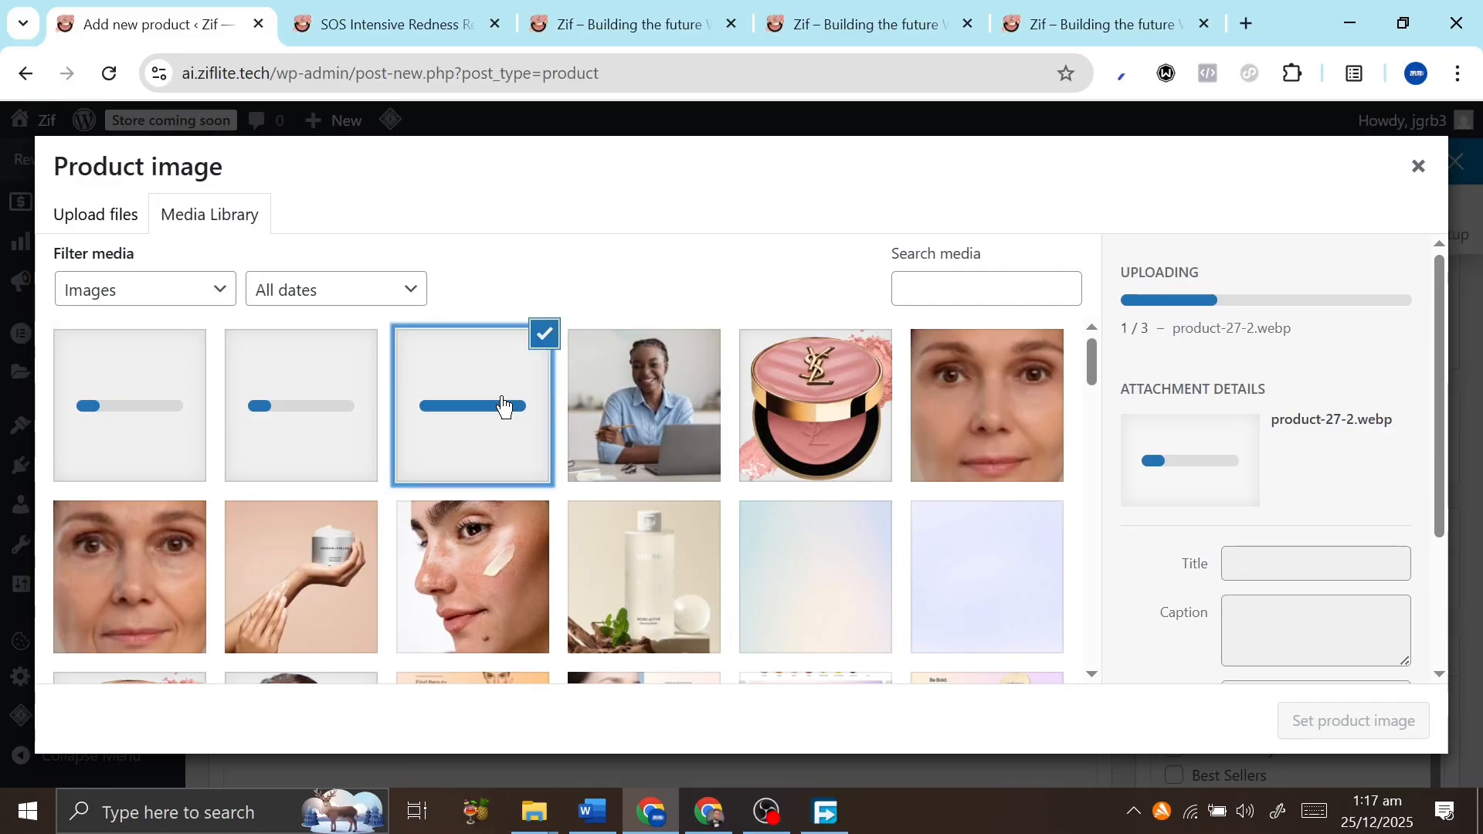
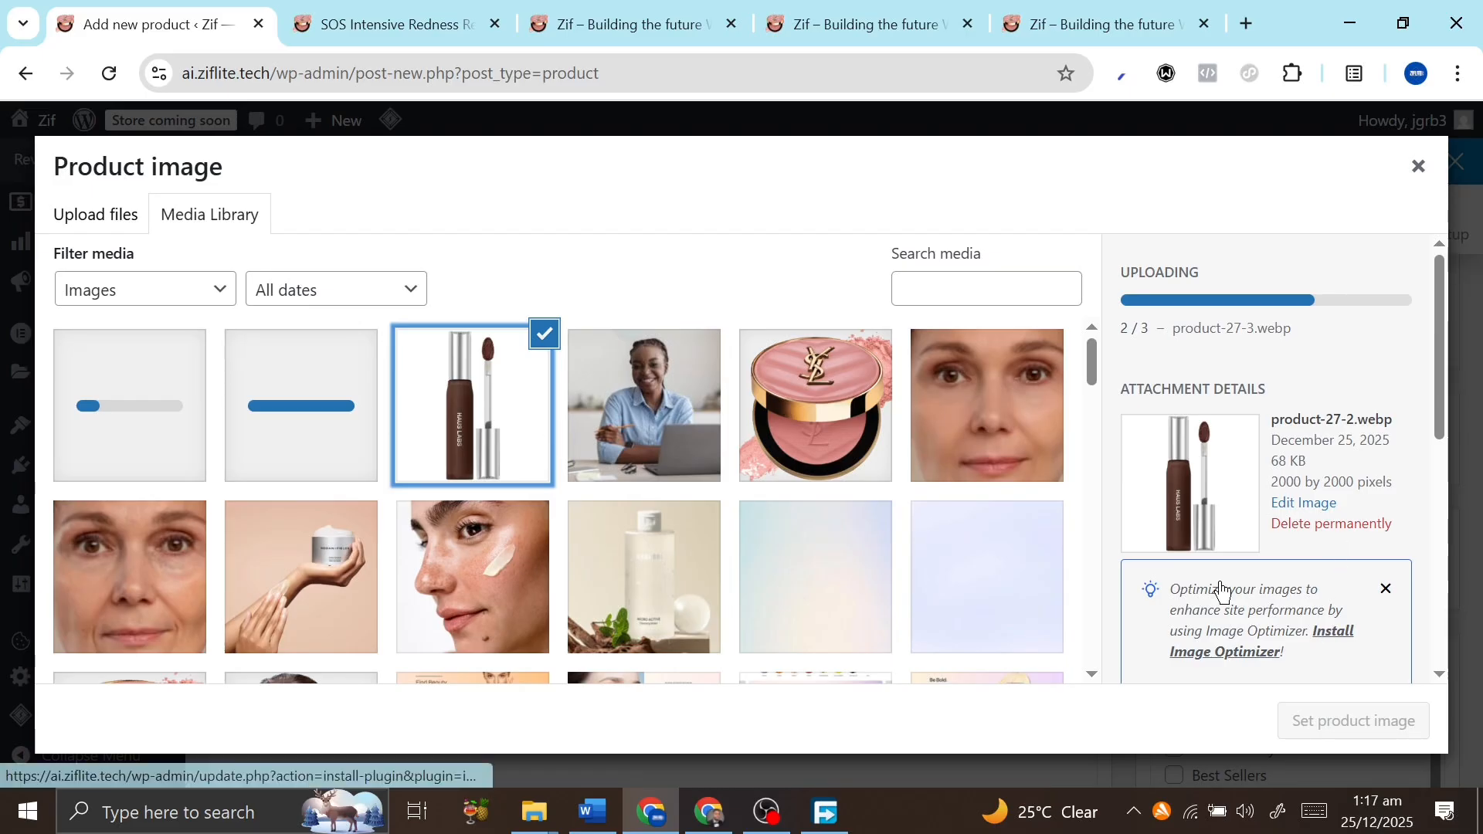
pyautogui.click(496, 425)
pyautogui.click(496, 425)
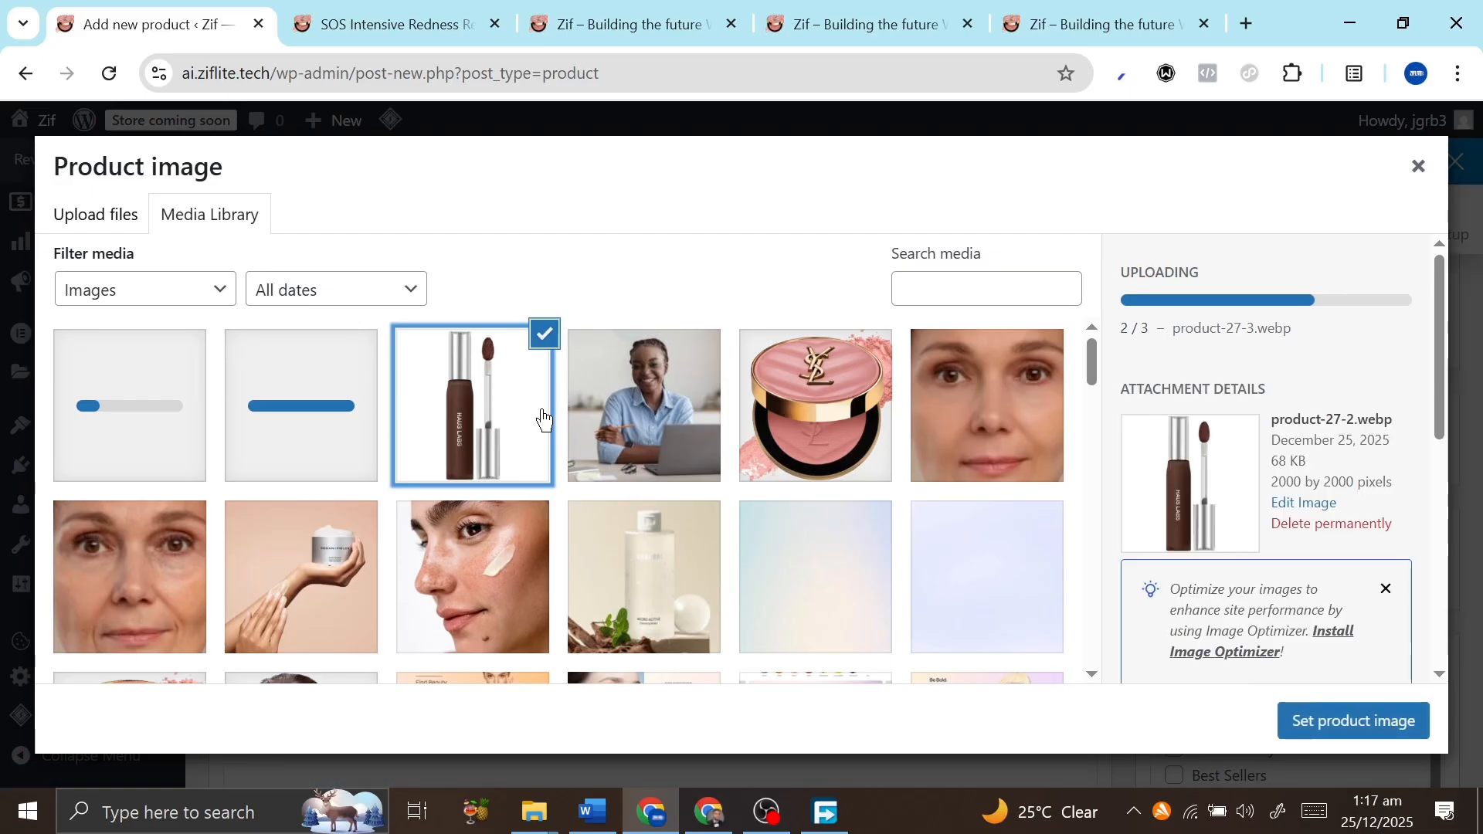
pyautogui.click(1302, 724)
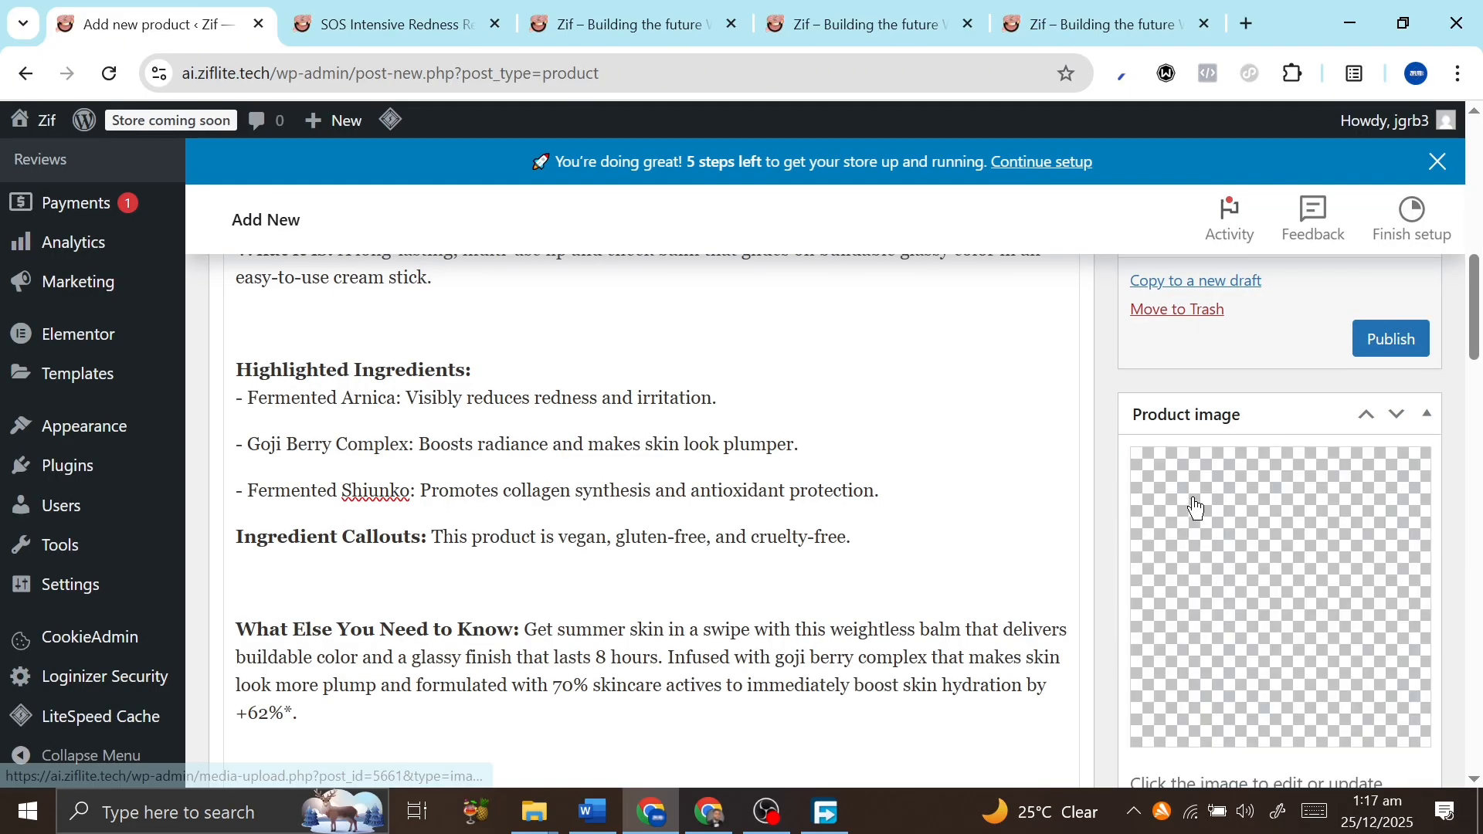
# Add the dark brown, tan and light pink lip shade images to the product gallery
pyautogui.scroll(-2, 1196, 508)
pyautogui.scroll(-3, 1196, 509)
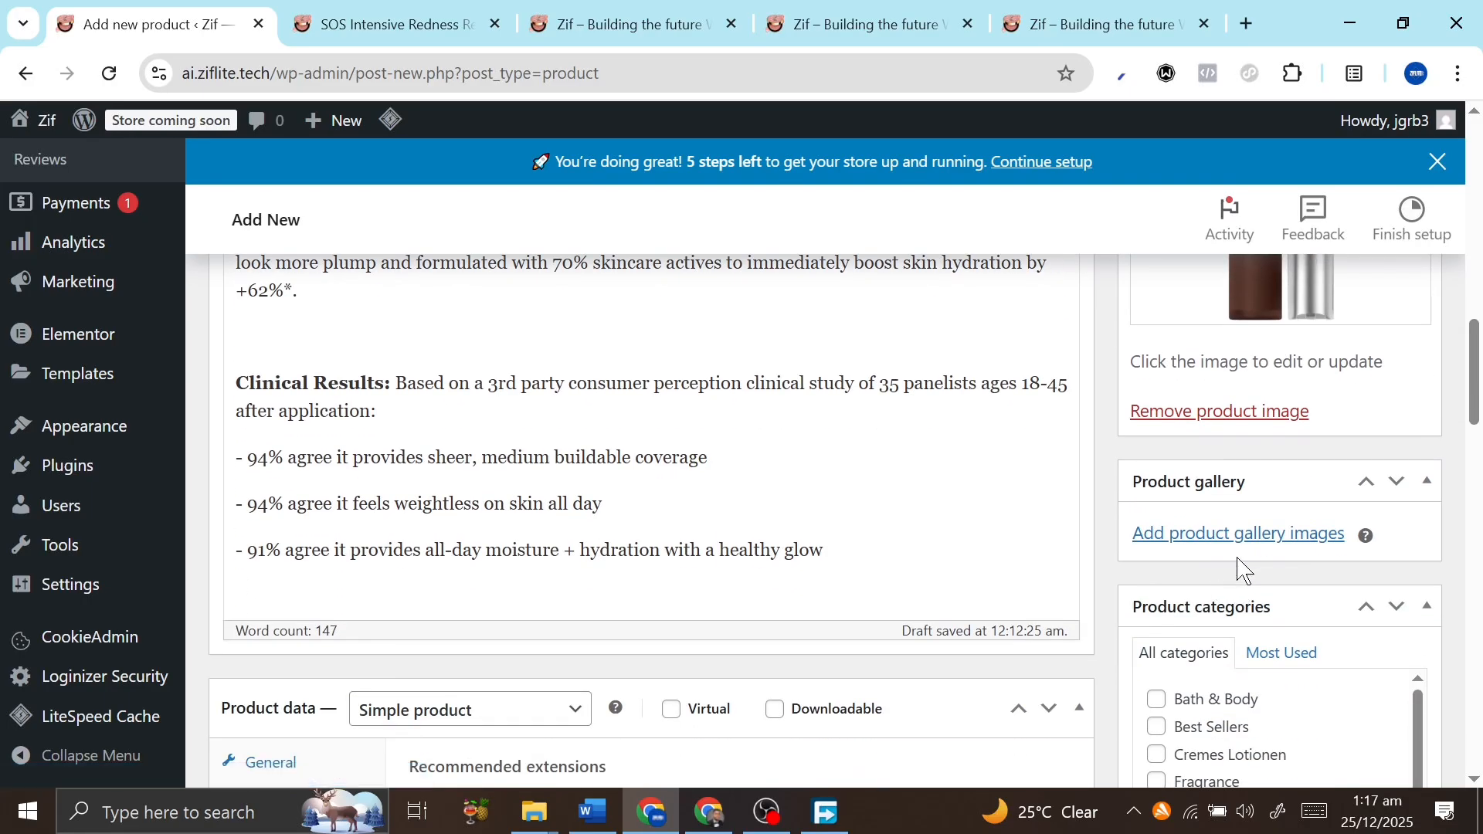
pyautogui.click(1215, 536)
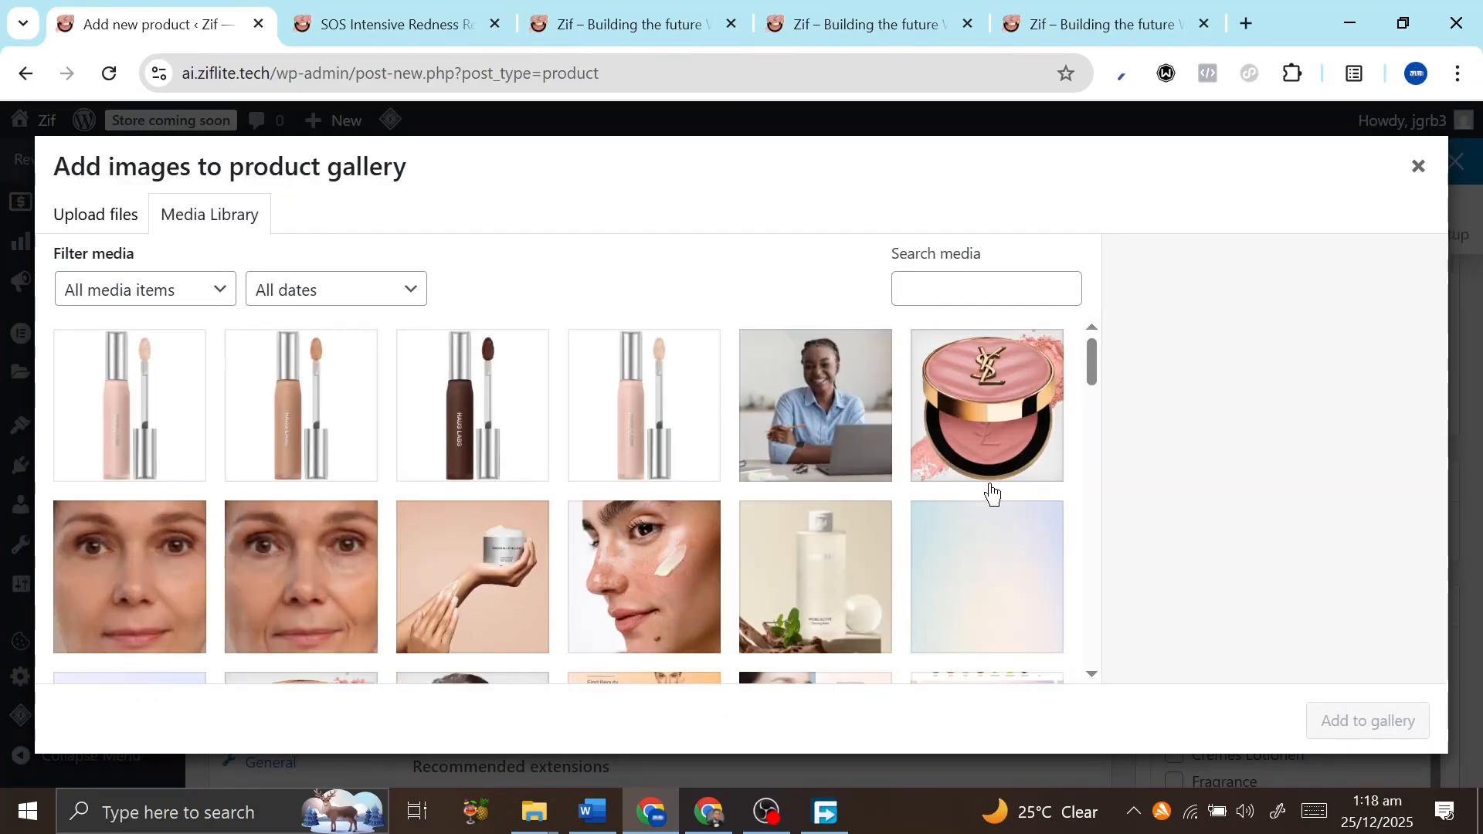
pyautogui.click(155, 419)
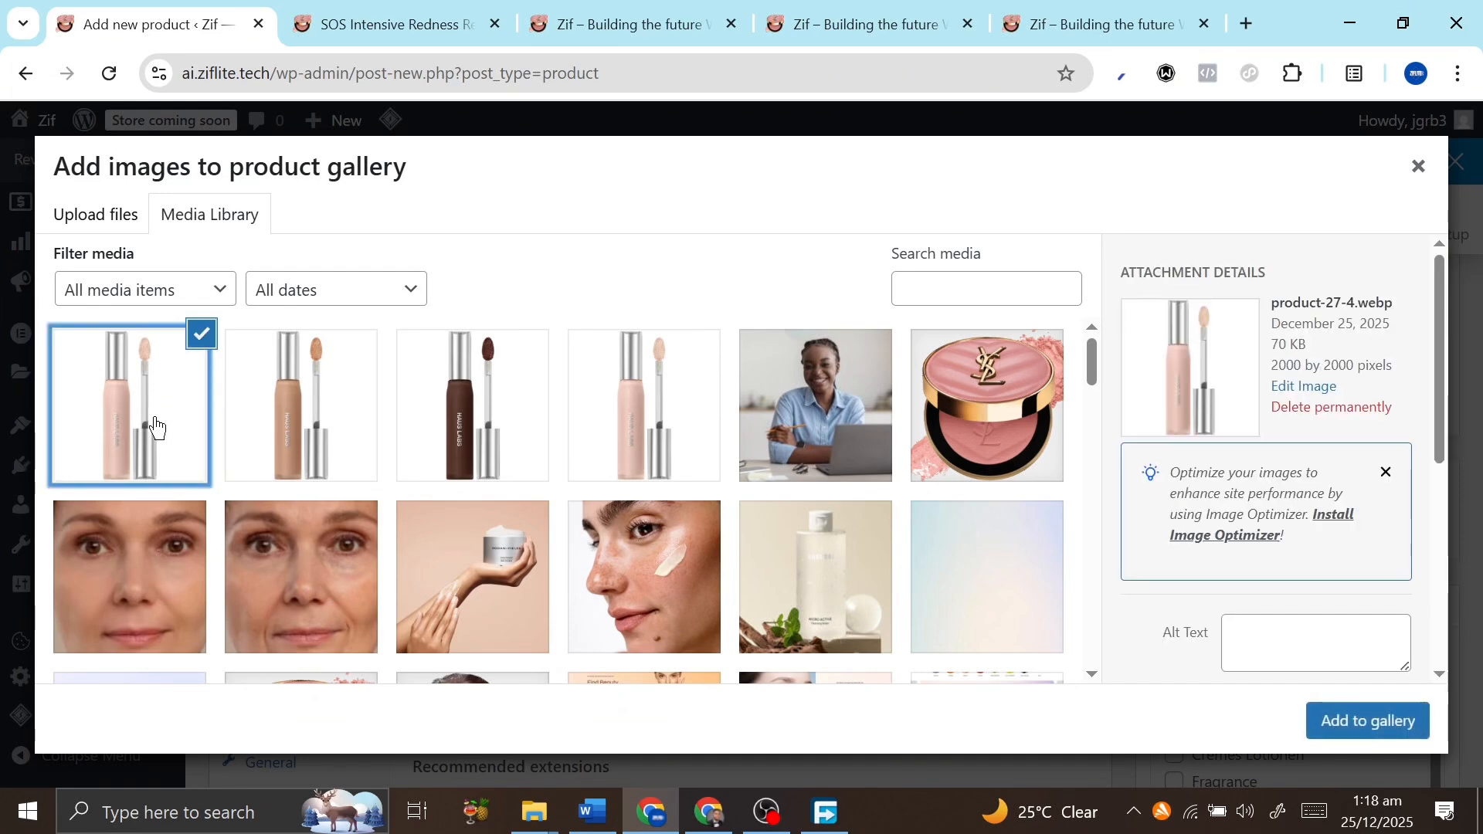
pyautogui.click(290, 411)
pyautogui.keyDown('shift'); pyautogui.click(645, 406); pyautogui.keyUp('shift')
pyautogui.click(1367, 720)
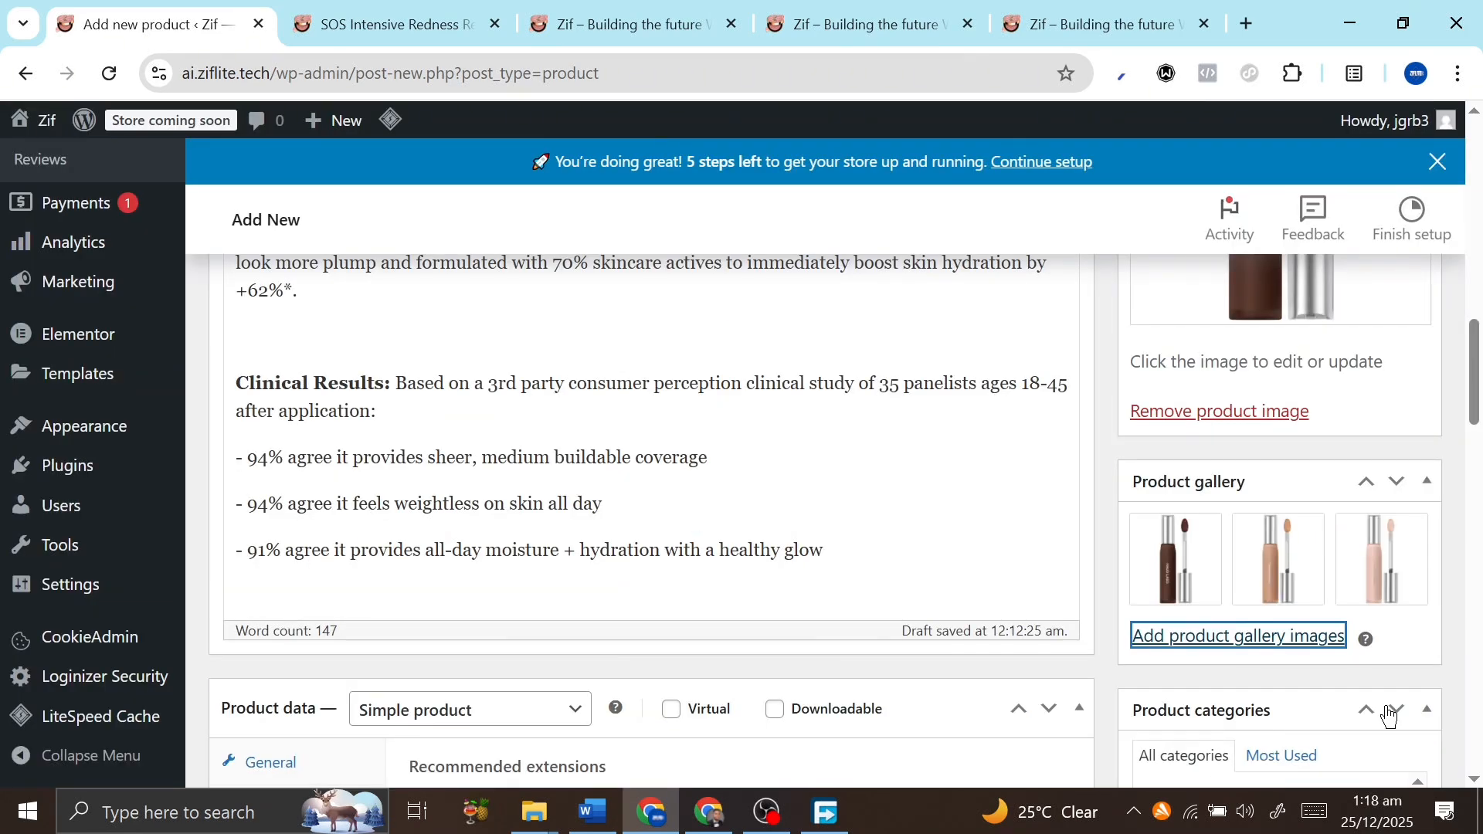
# Assign the product to the Make Up category and show the fields for adding a new category
pyautogui.scroll(-4, 1281, 603)
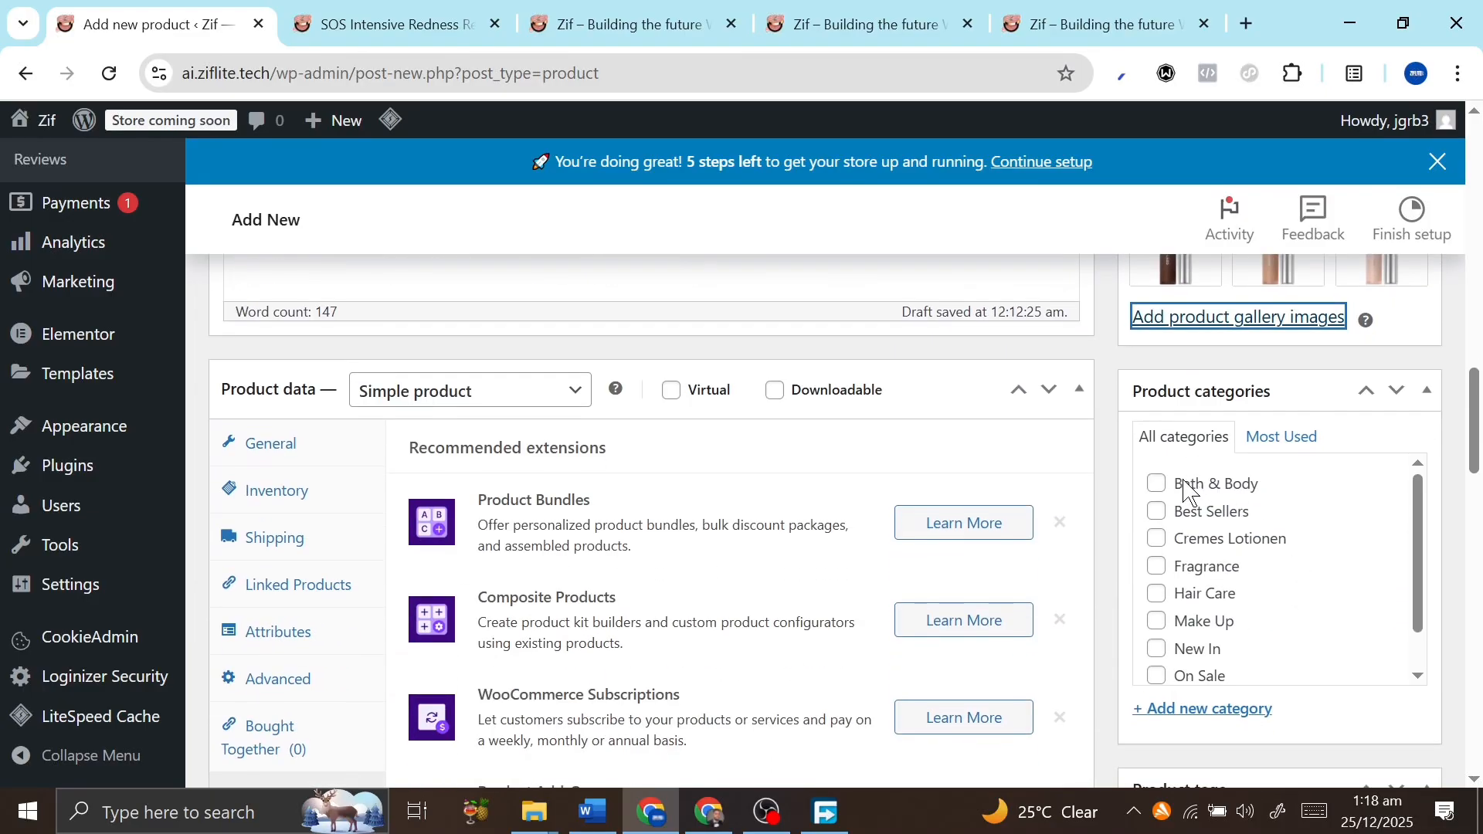
pyautogui.scroll(-1, 1199, 631)
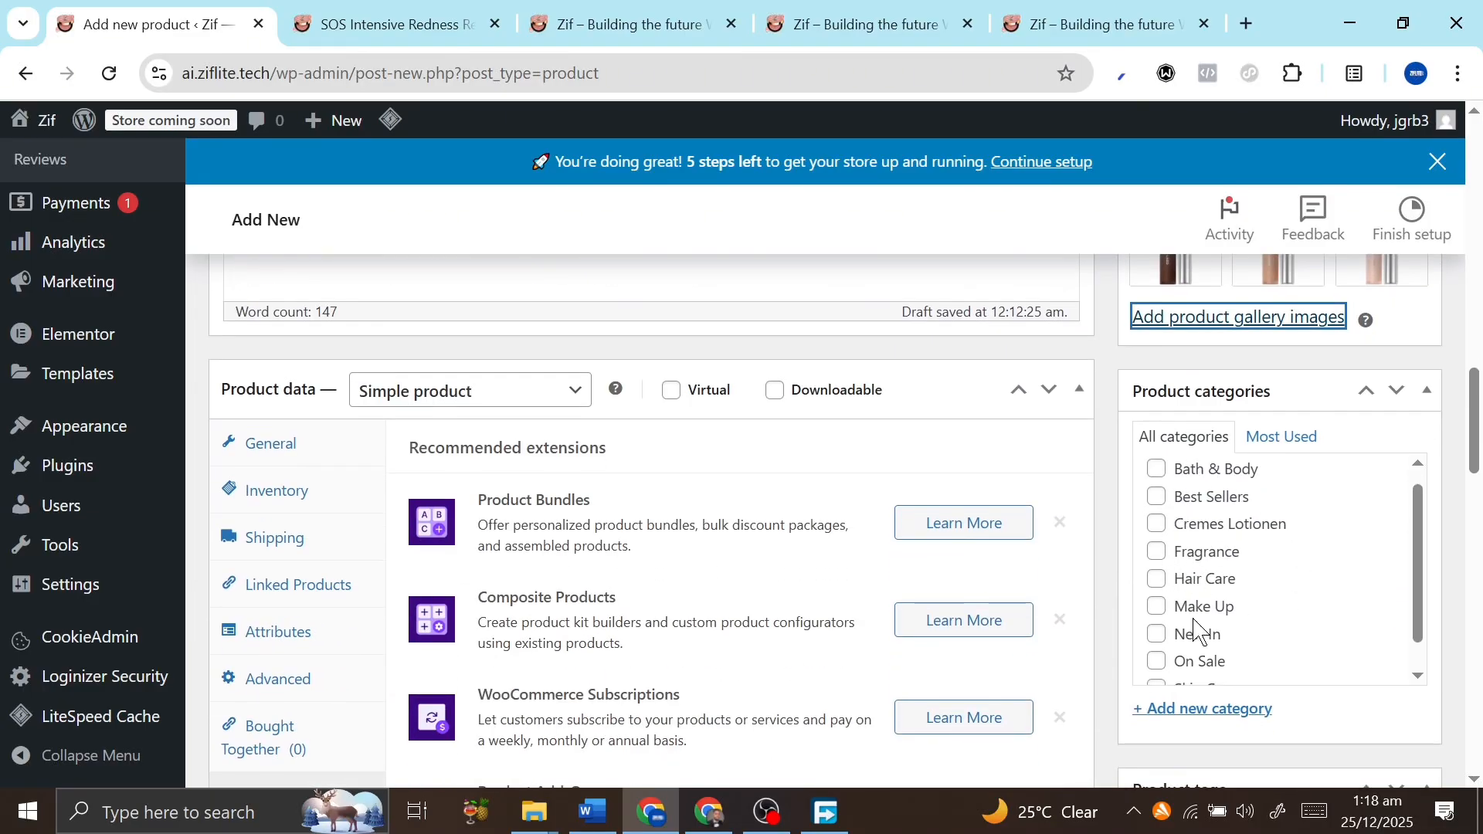
pyautogui.click(1158, 576)
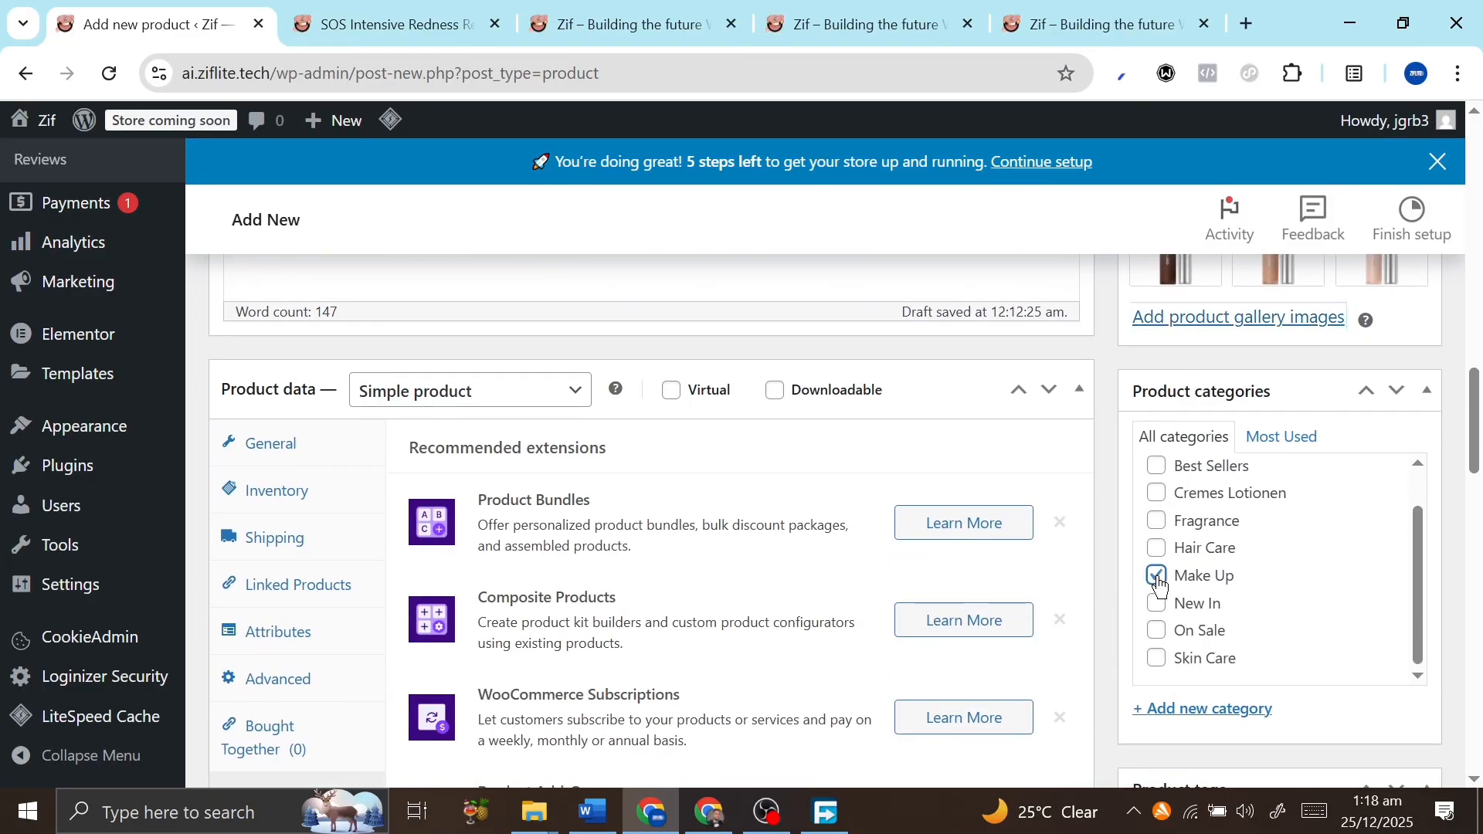
pyautogui.scroll(-2, 1296, 658)
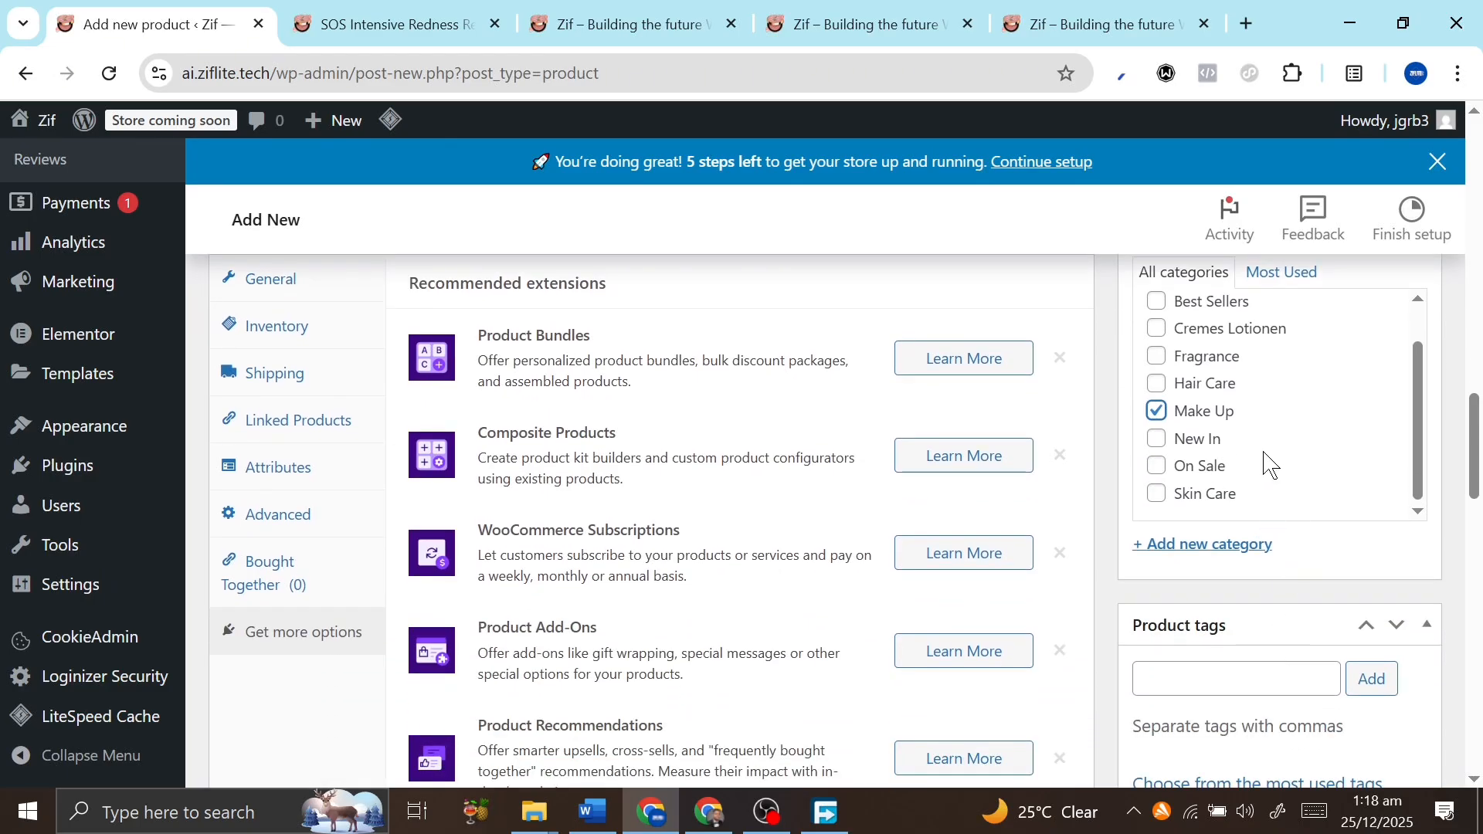
pyautogui.click(1214, 551)
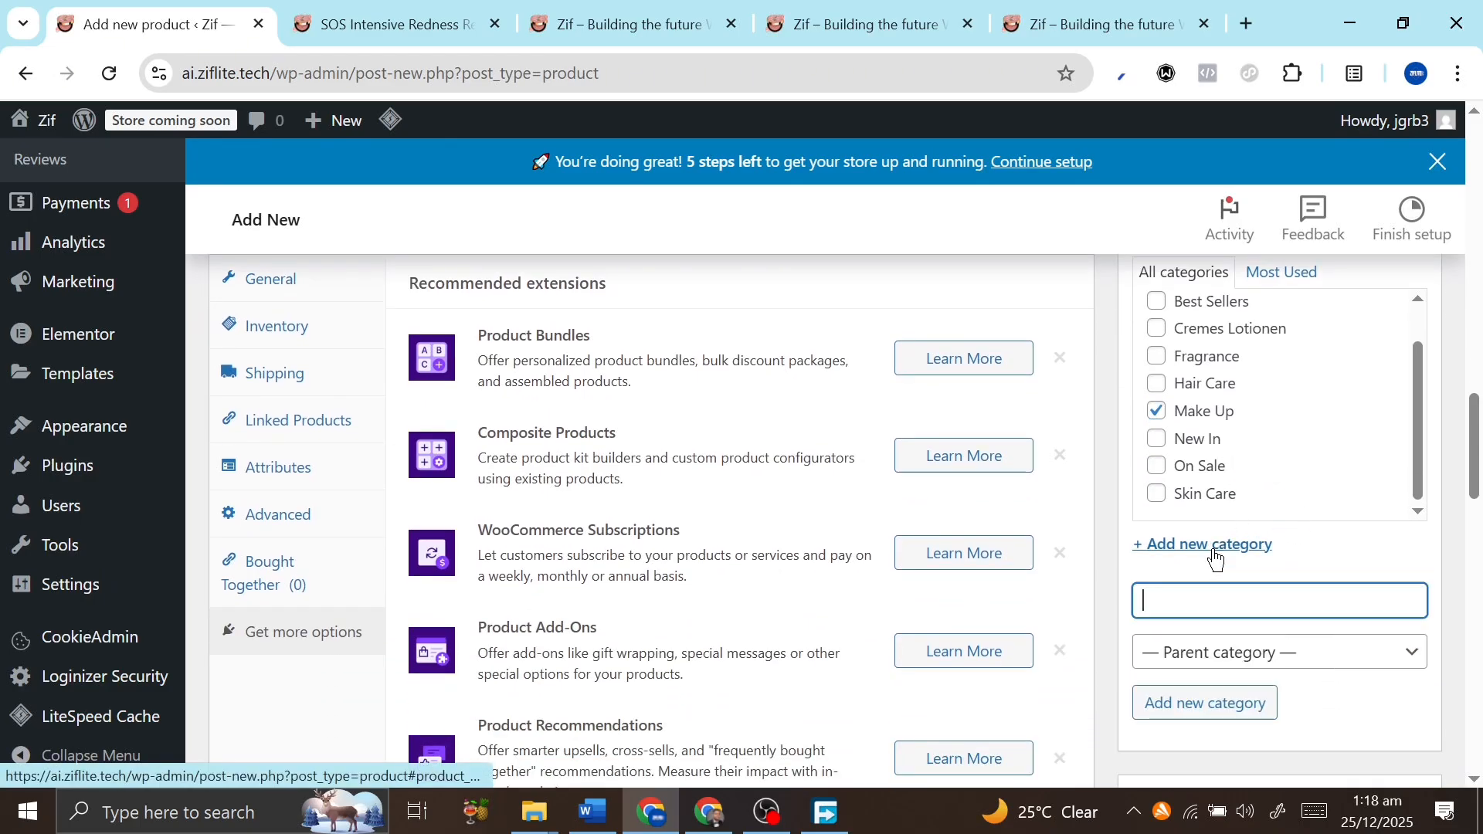
pyautogui.scroll(-1, 1216, 558)
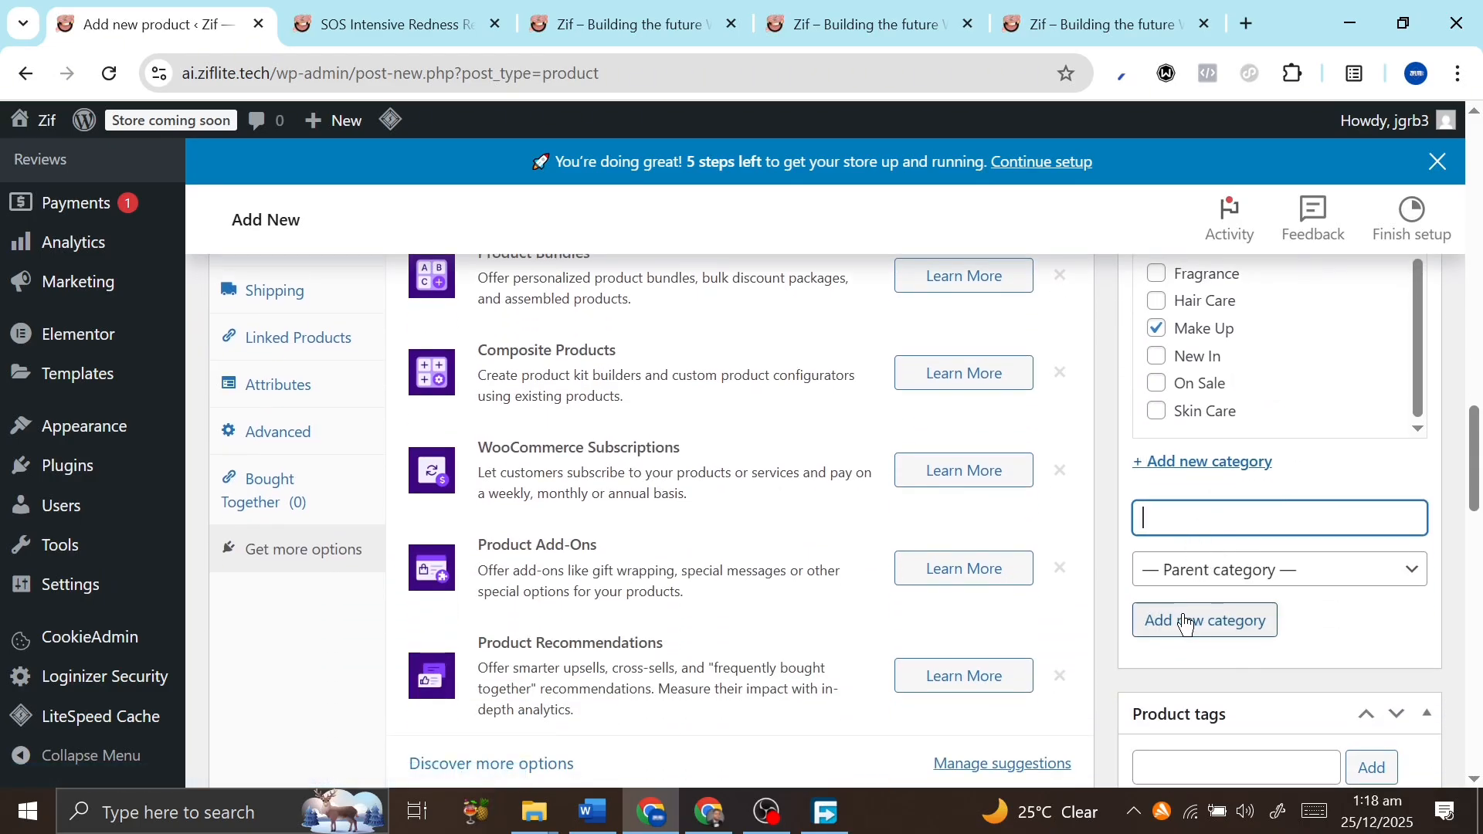
# Add the product tag "makeup"
pyautogui.scroll(-3, 1207, 630)
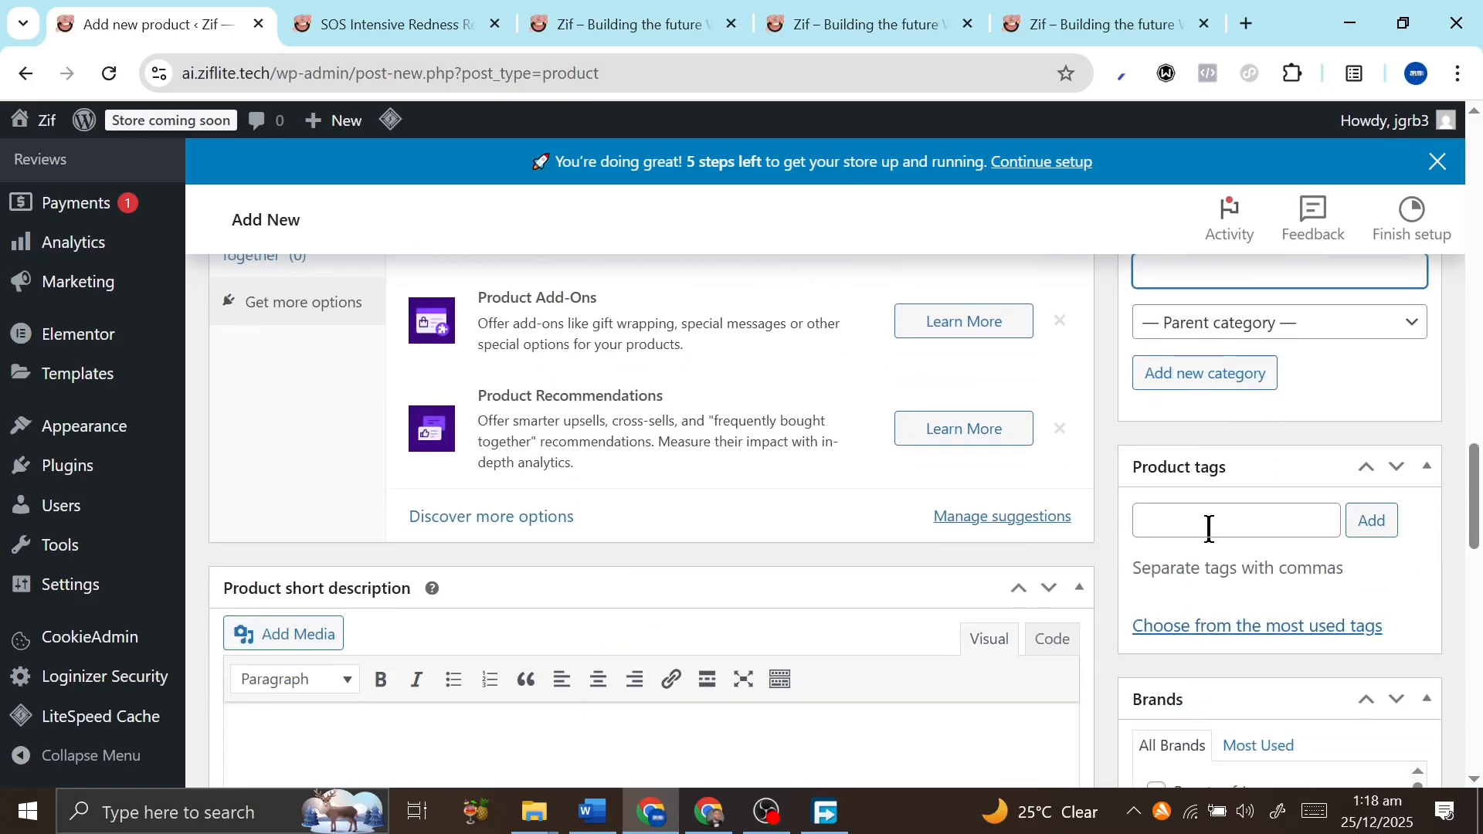
pyautogui.click(1209, 528)
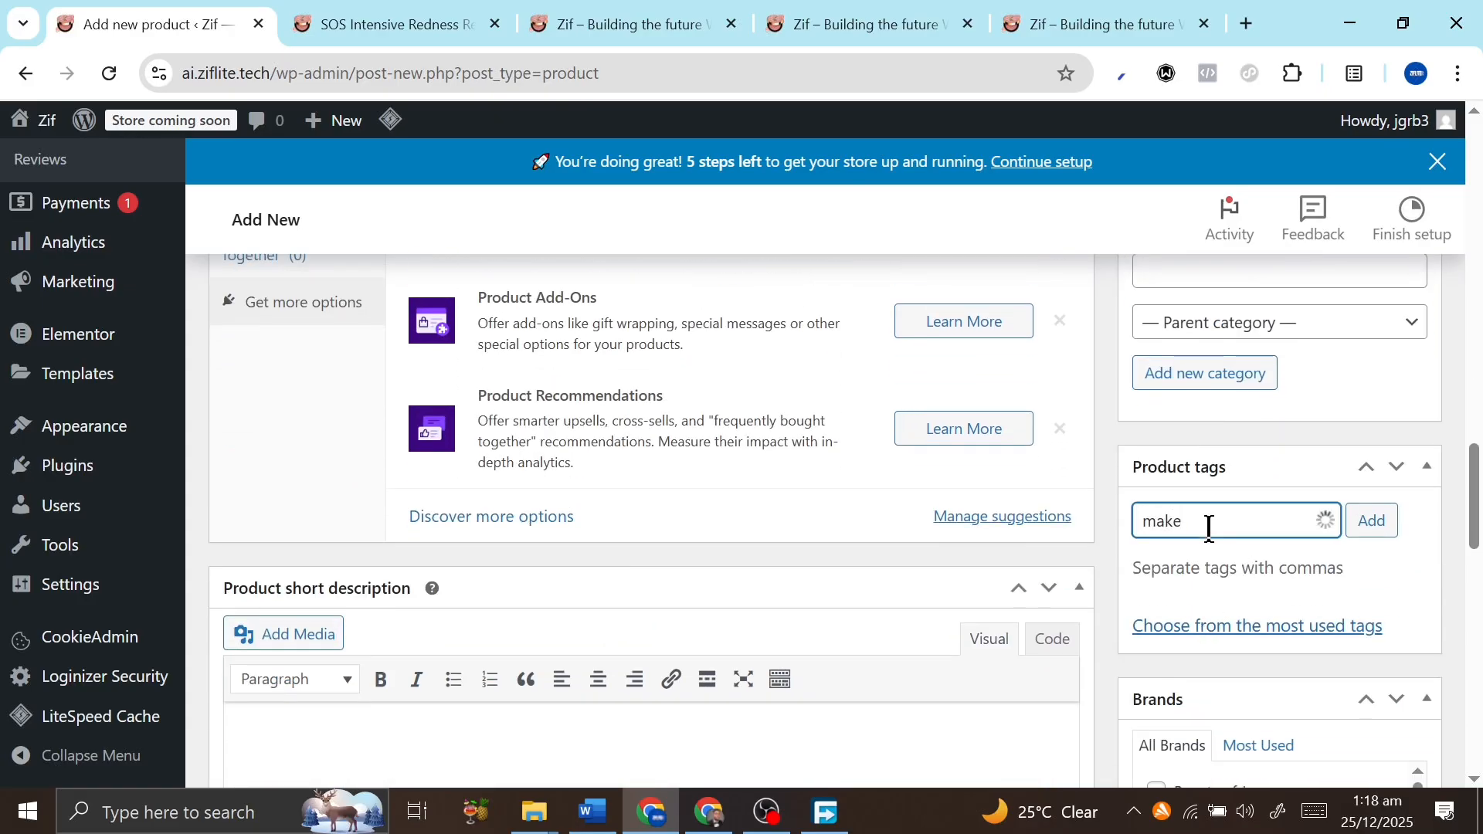
pyautogui.write('makeup')
pyautogui.press('Return')
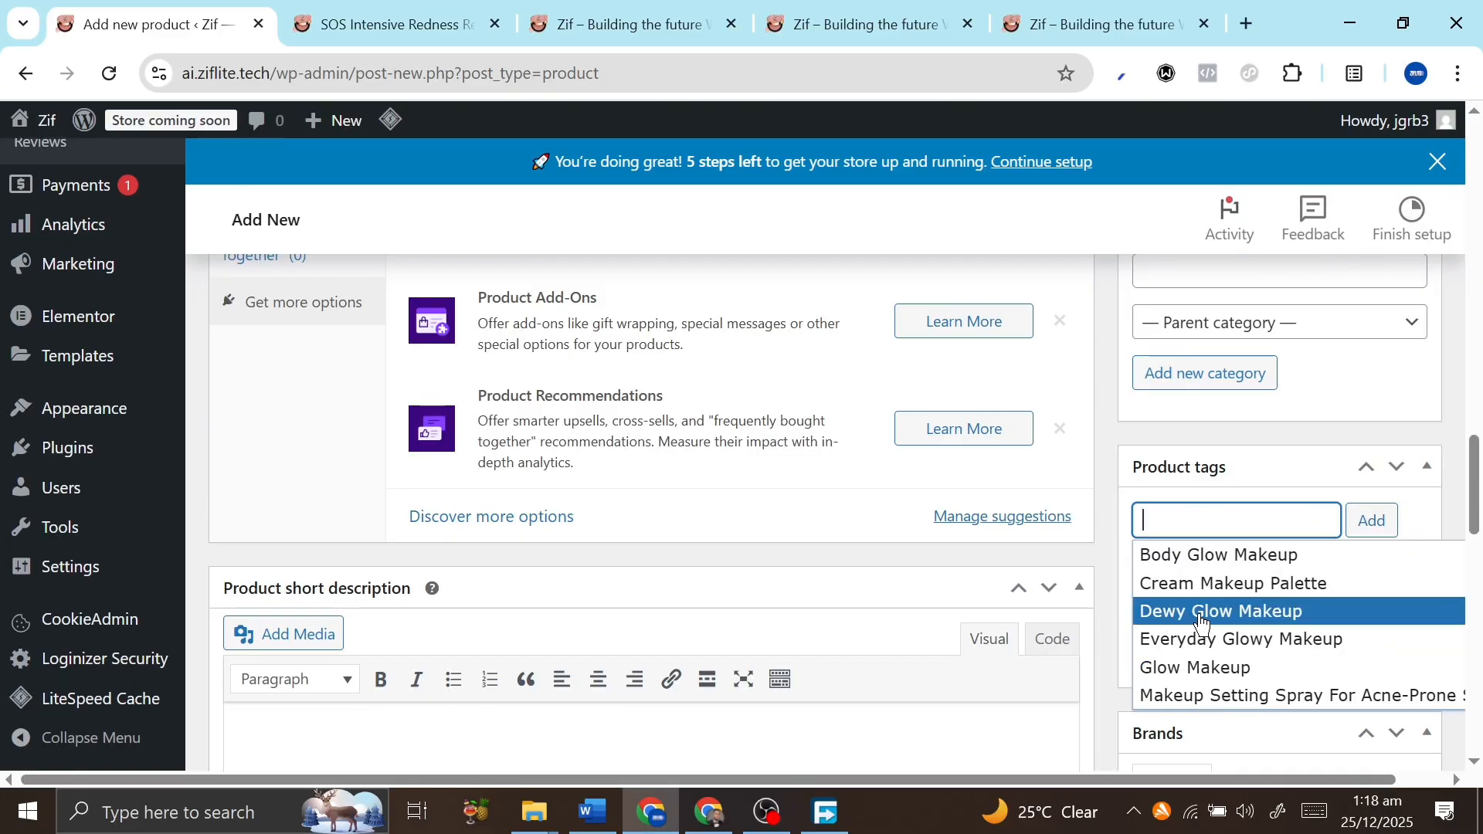
pyautogui.click(1182, 495)
# Look over the Brands list, the Post Attributes template choice and the LiteSpeed settings of the product
pyautogui.scroll(-2, 1181, 496)
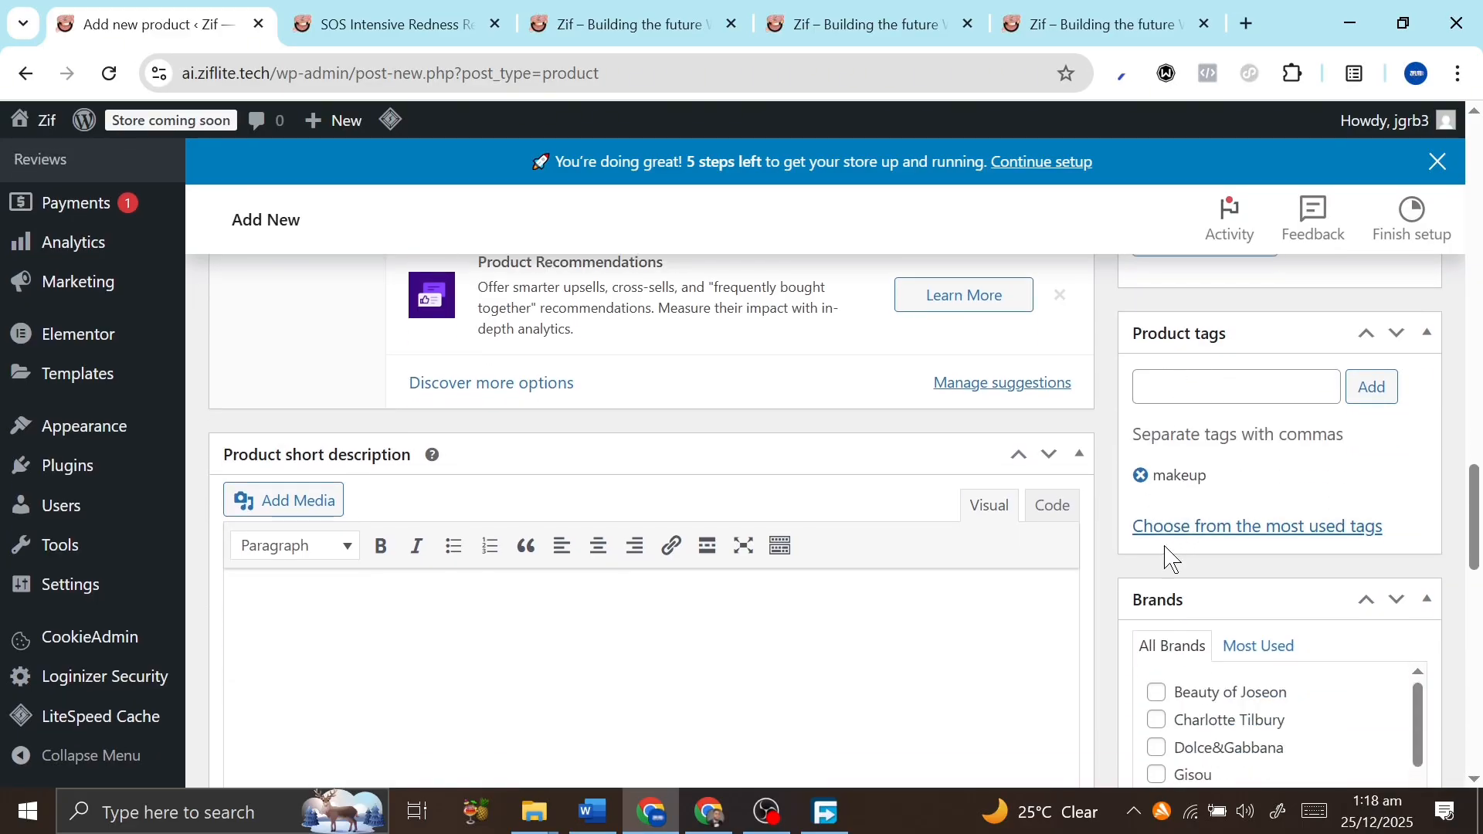
pyautogui.scroll(-2, 1171, 558)
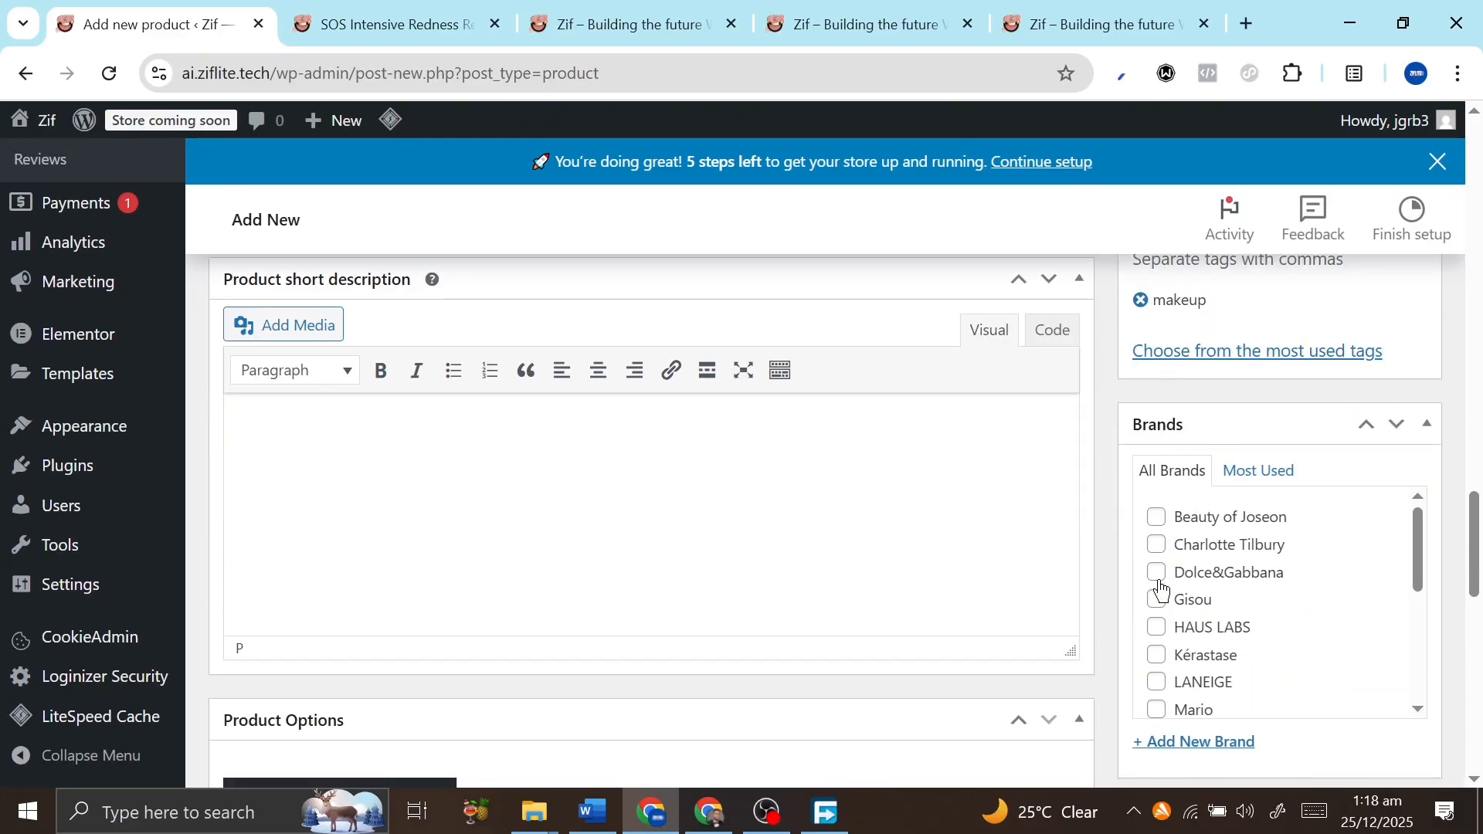
pyautogui.scroll(-4, 1162, 591)
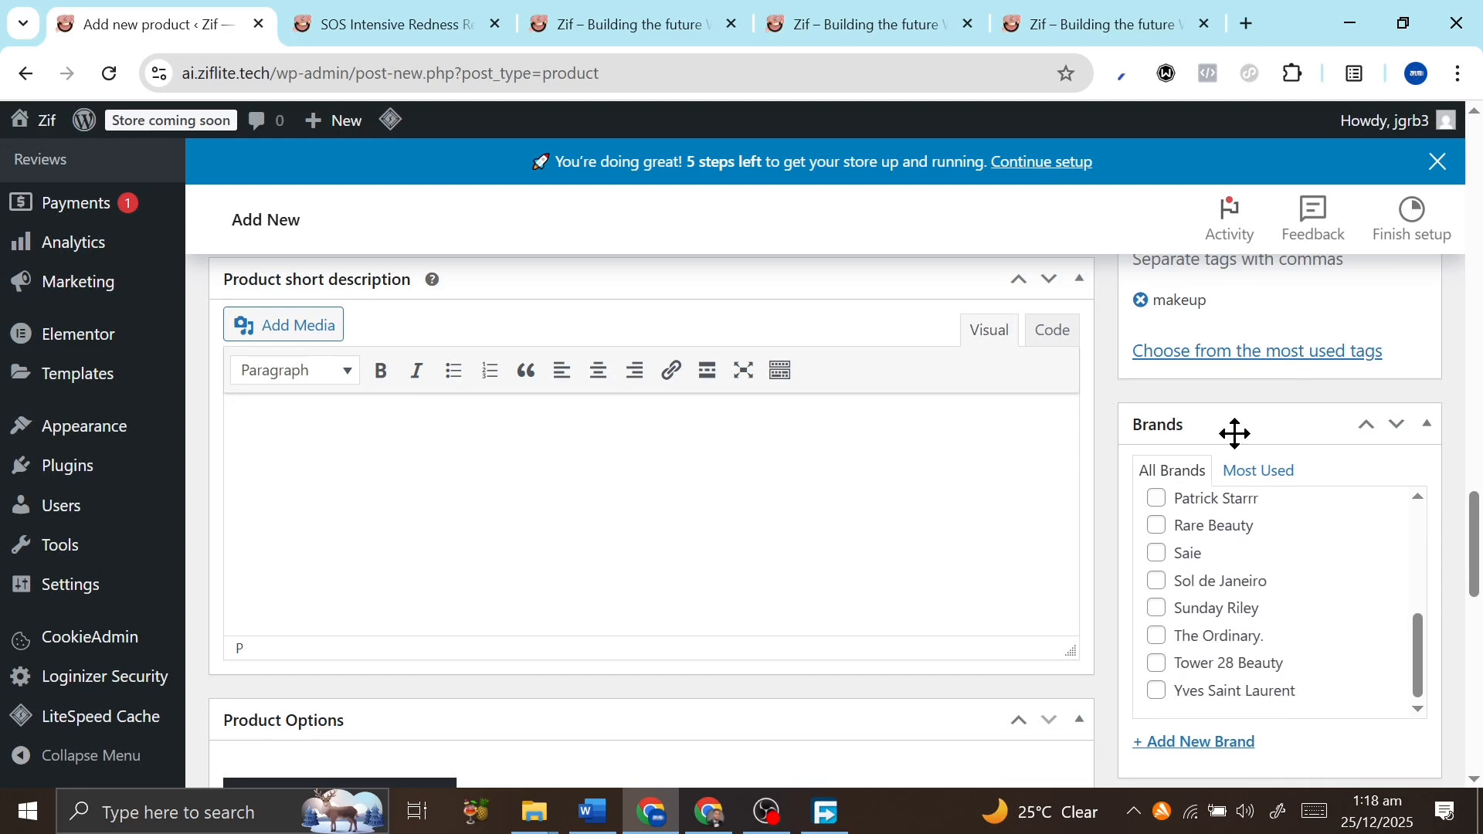
pyautogui.scroll(-1, 1235, 436)
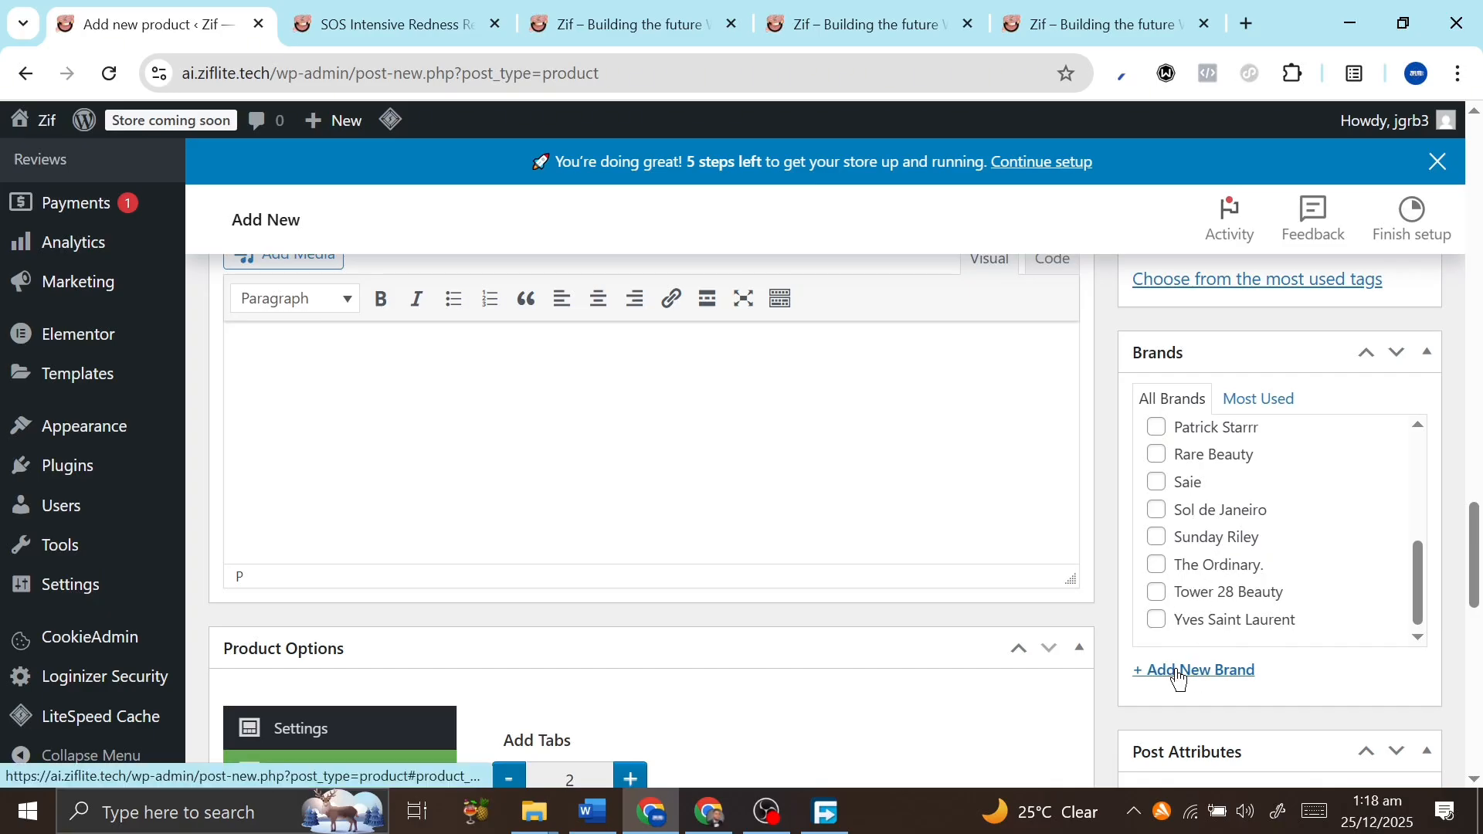
pyautogui.scroll(-3, 1179, 680)
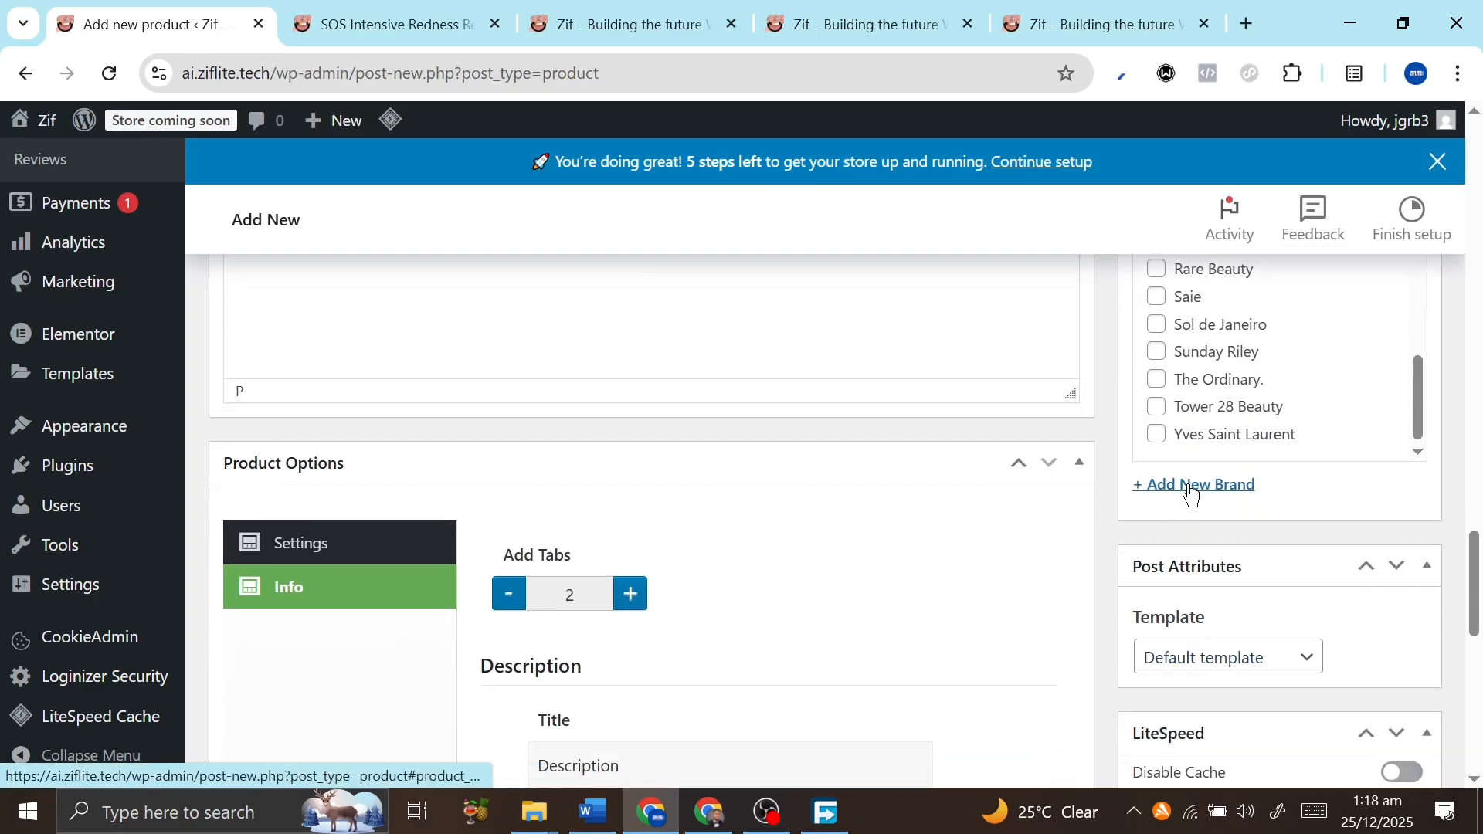
pyautogui.scroll(-2, 1189, 487)
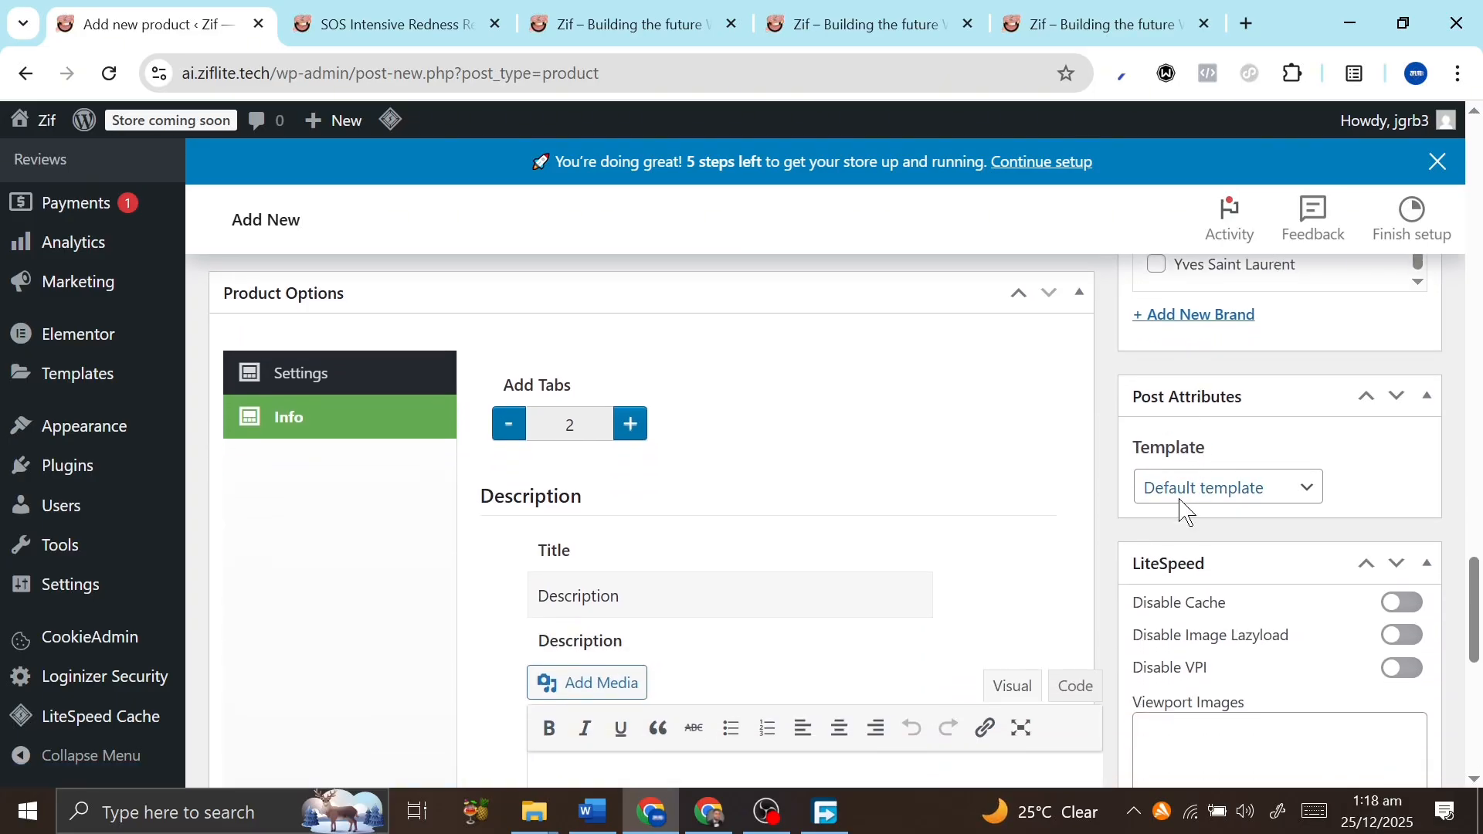
pyautogui.scroll(-1, 1193, 491)
pyautogui.click(1229, 449)
pyautogui.click(1229, 449)
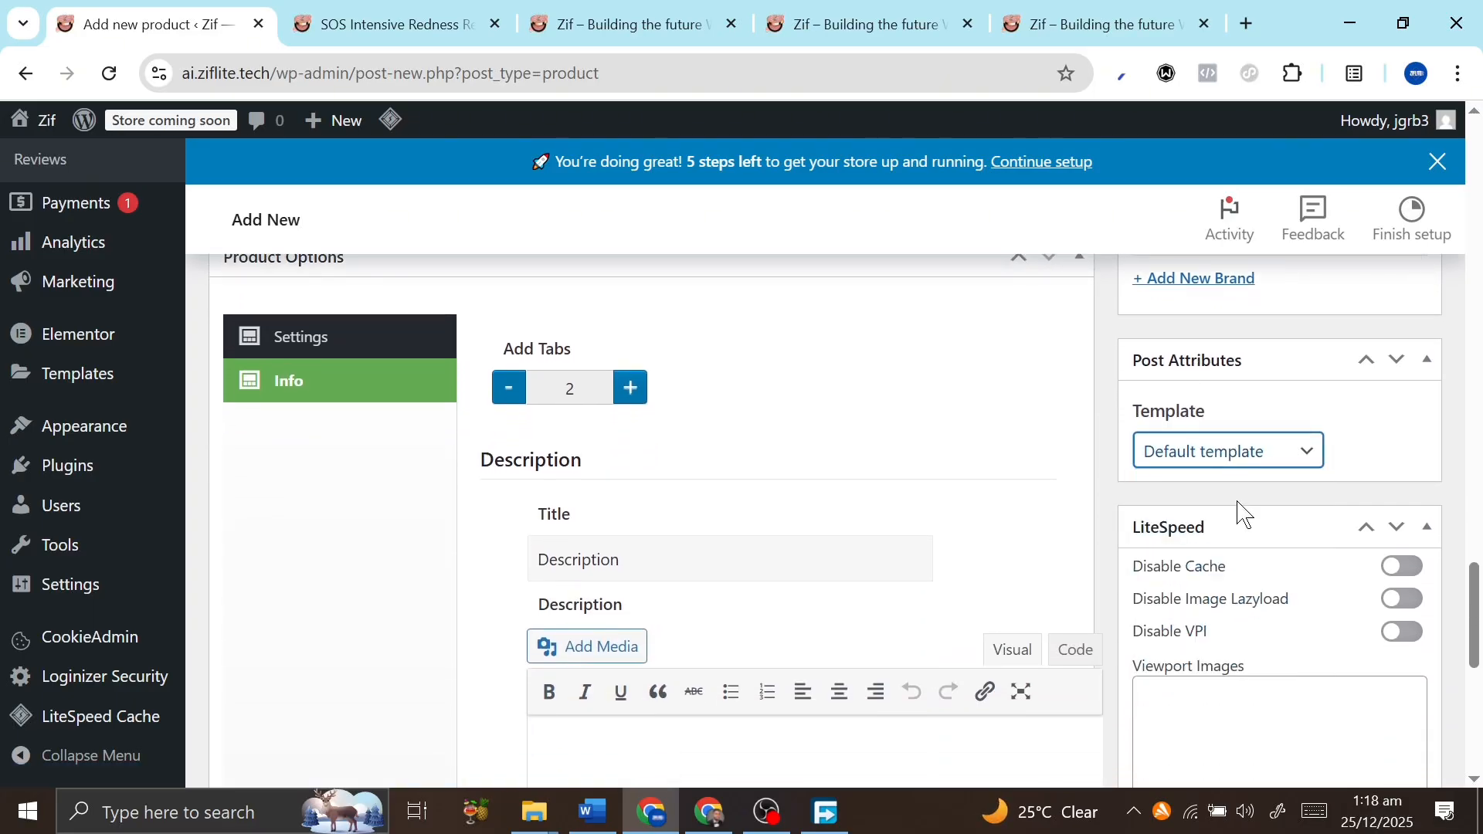
pyautogui.scroll(-8, 1235, 571)
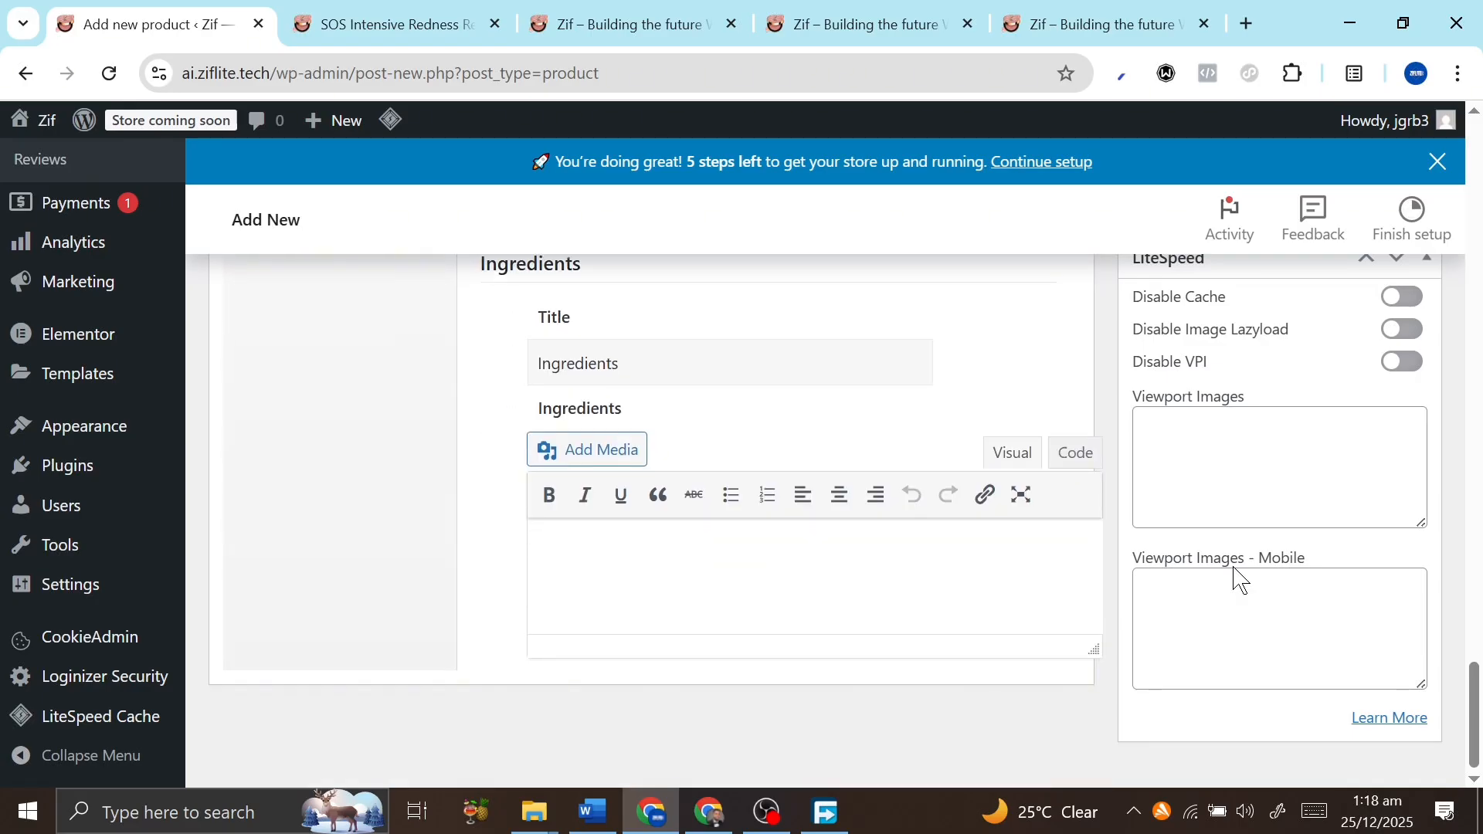
# Publish the product and review its publish settings and product image
pyautogui.scroll(20, 1241, 579)
pyautogui.scroll(-1, 1241, 579)
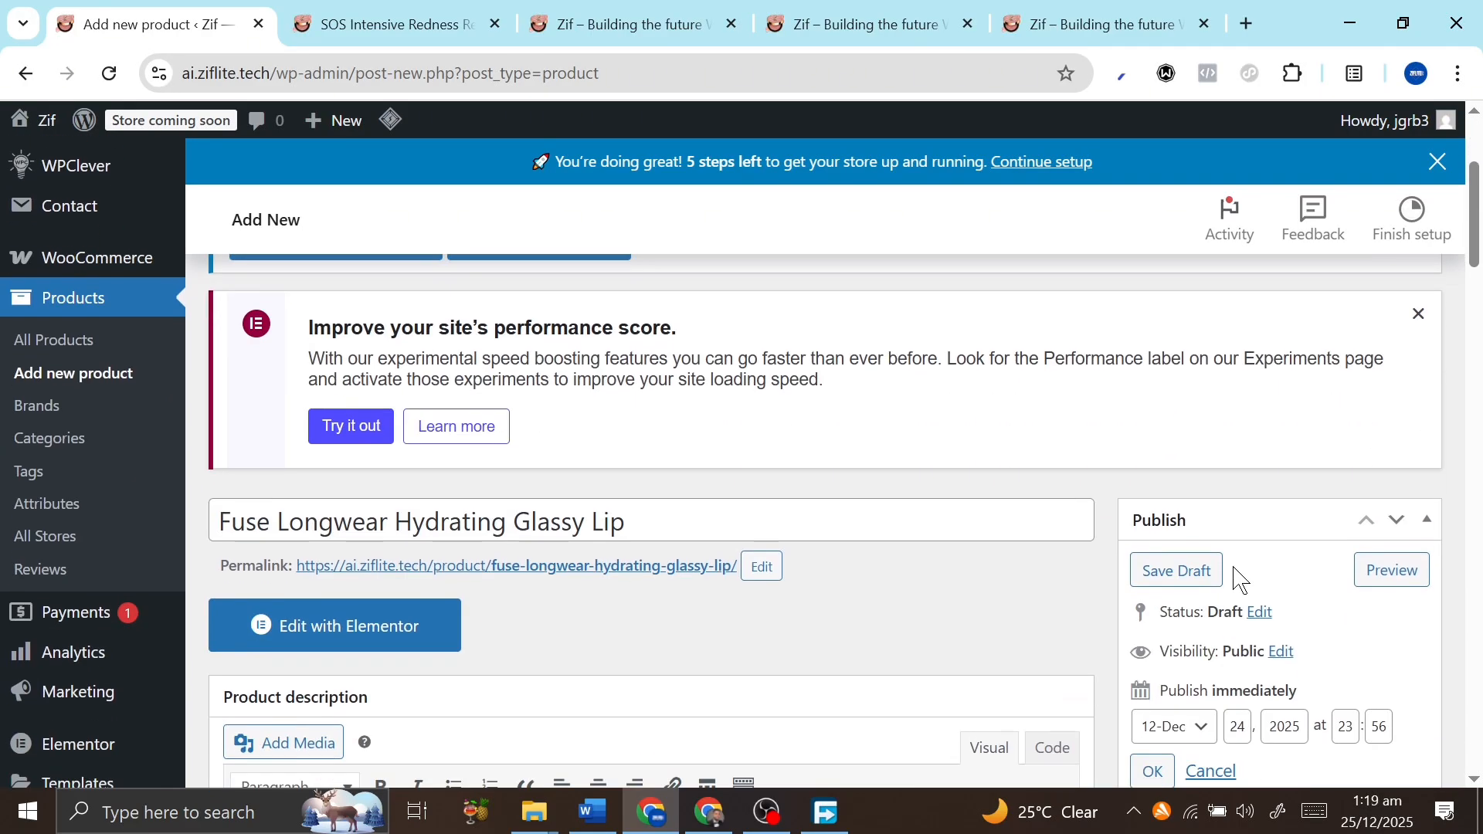
pyautogui.scroll(-4, 1300, 599)
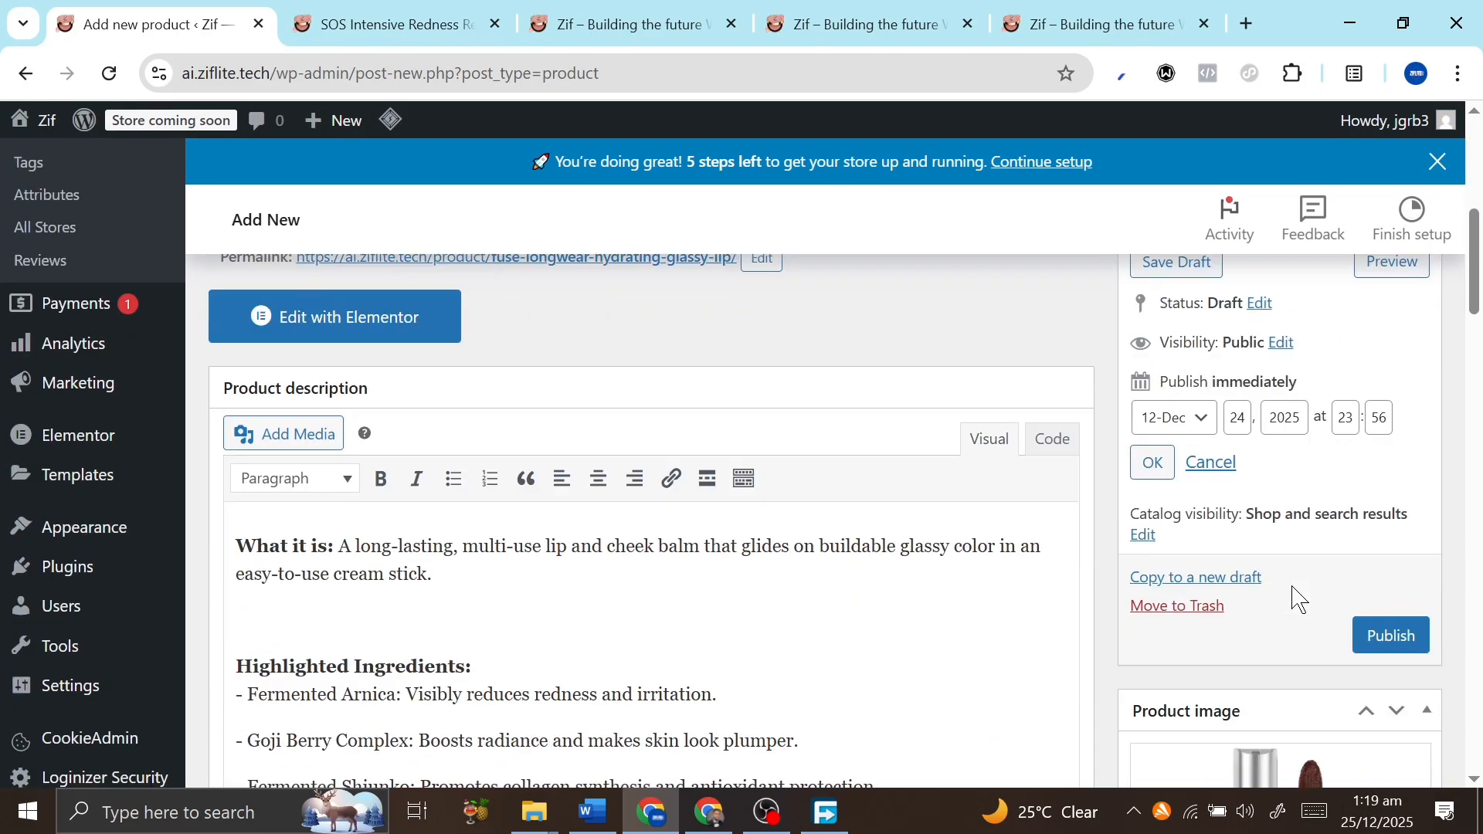
pyautogui.click(1373, 650)
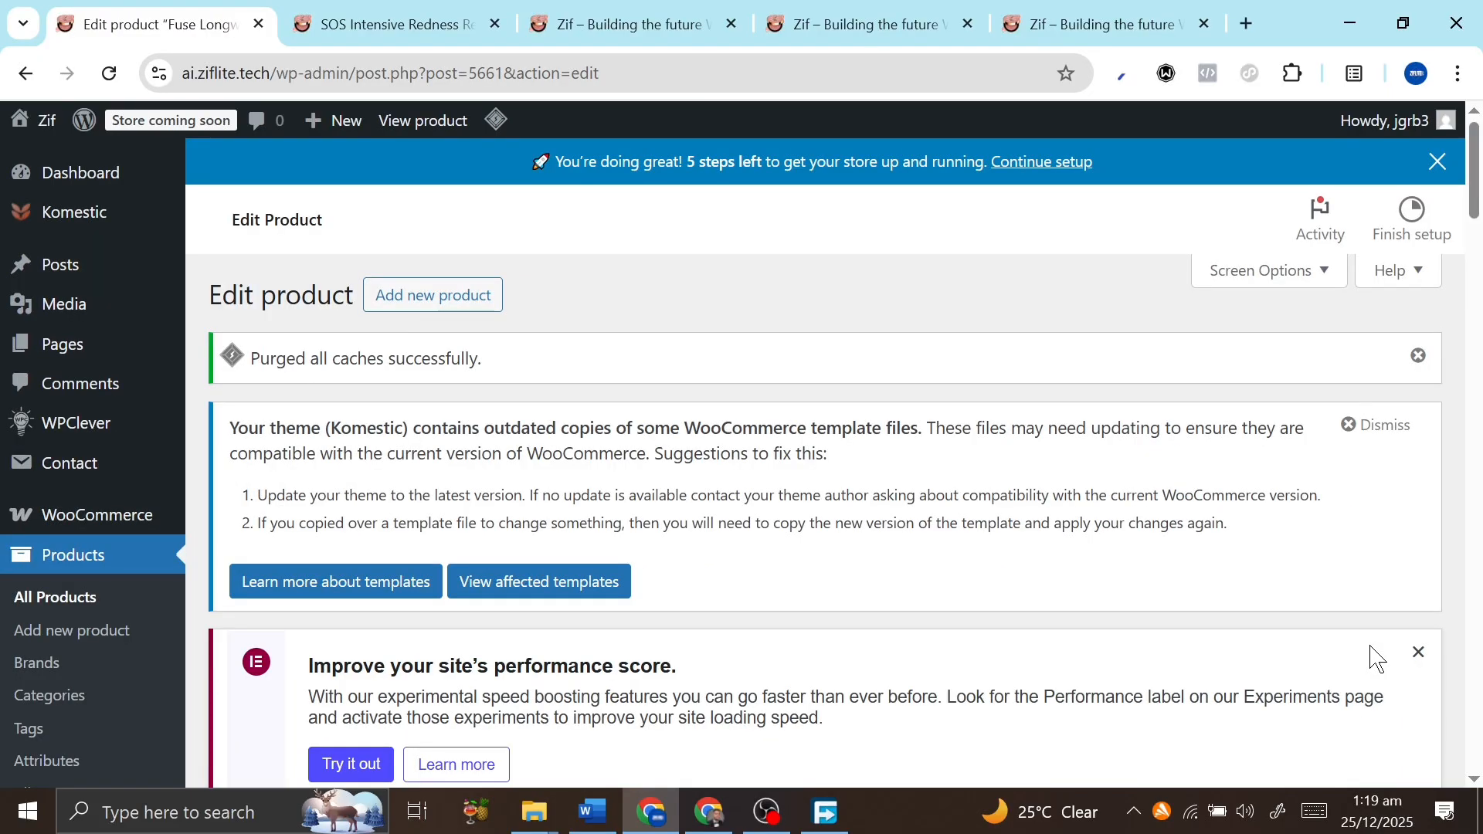
pyautogui.scroll(-11, 1158, 582)
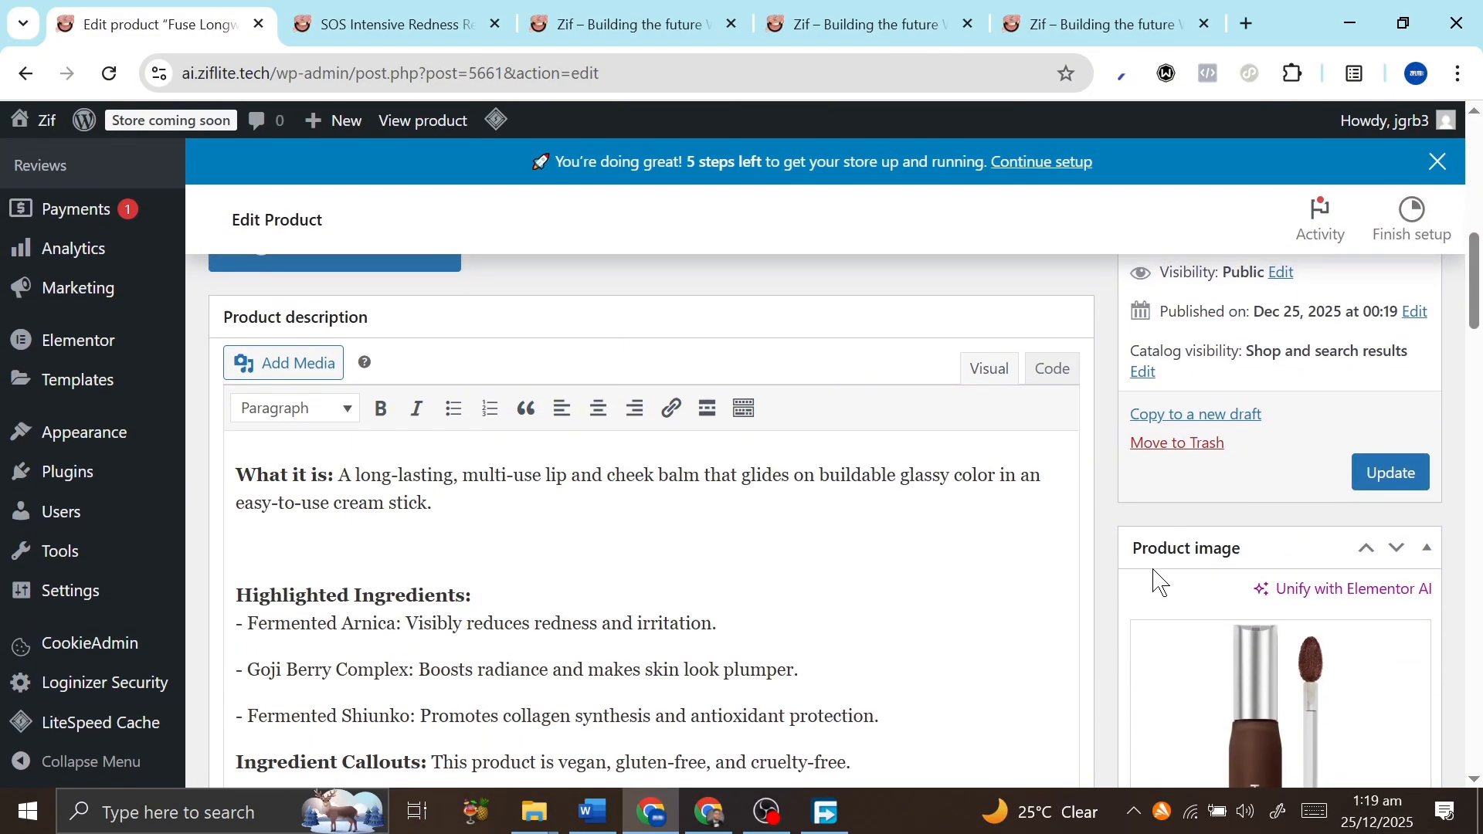
# Open a preview of the published product and return to its edit page
pyautogui.scroll(3, 1297, 457)
pyautogui.click(1352, 421)
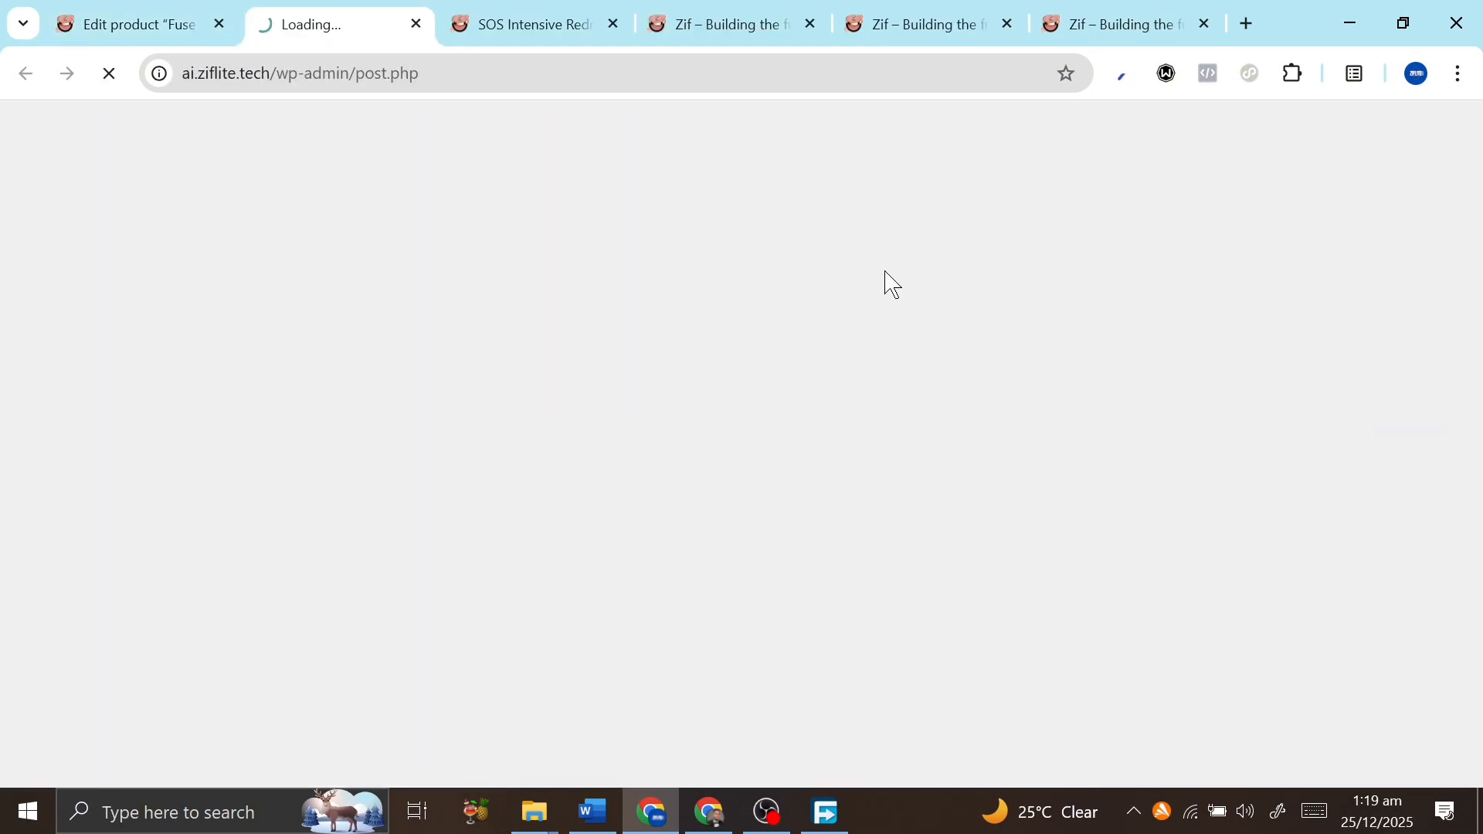
pyautogui.click(139, 22)
# Open the product Brands page and look over the new brand fields and the list of existing brands
pyautogui.scroll(5, 298, 371)
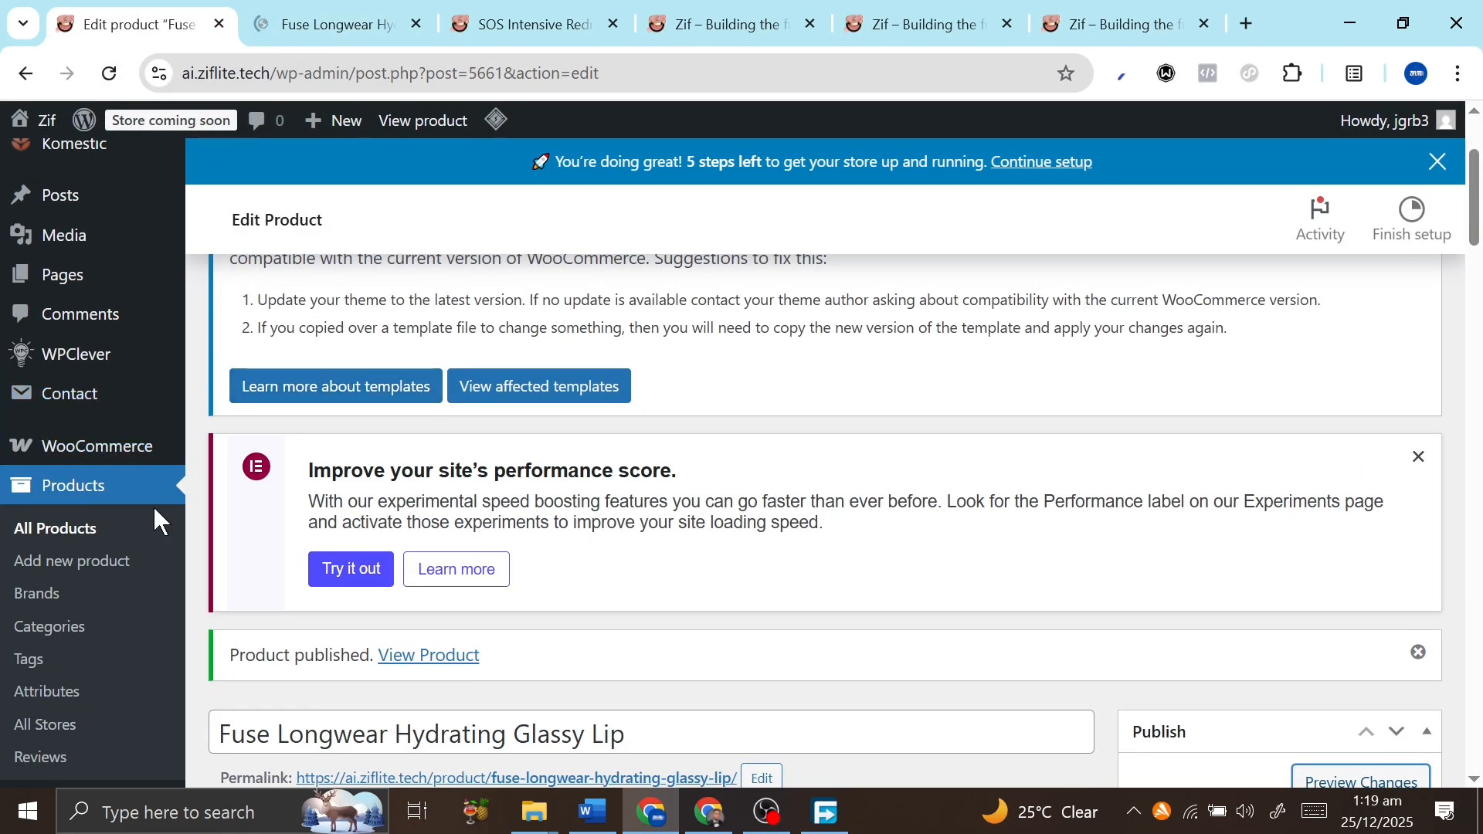
pyautogui.scroll(-2, 153, 511)
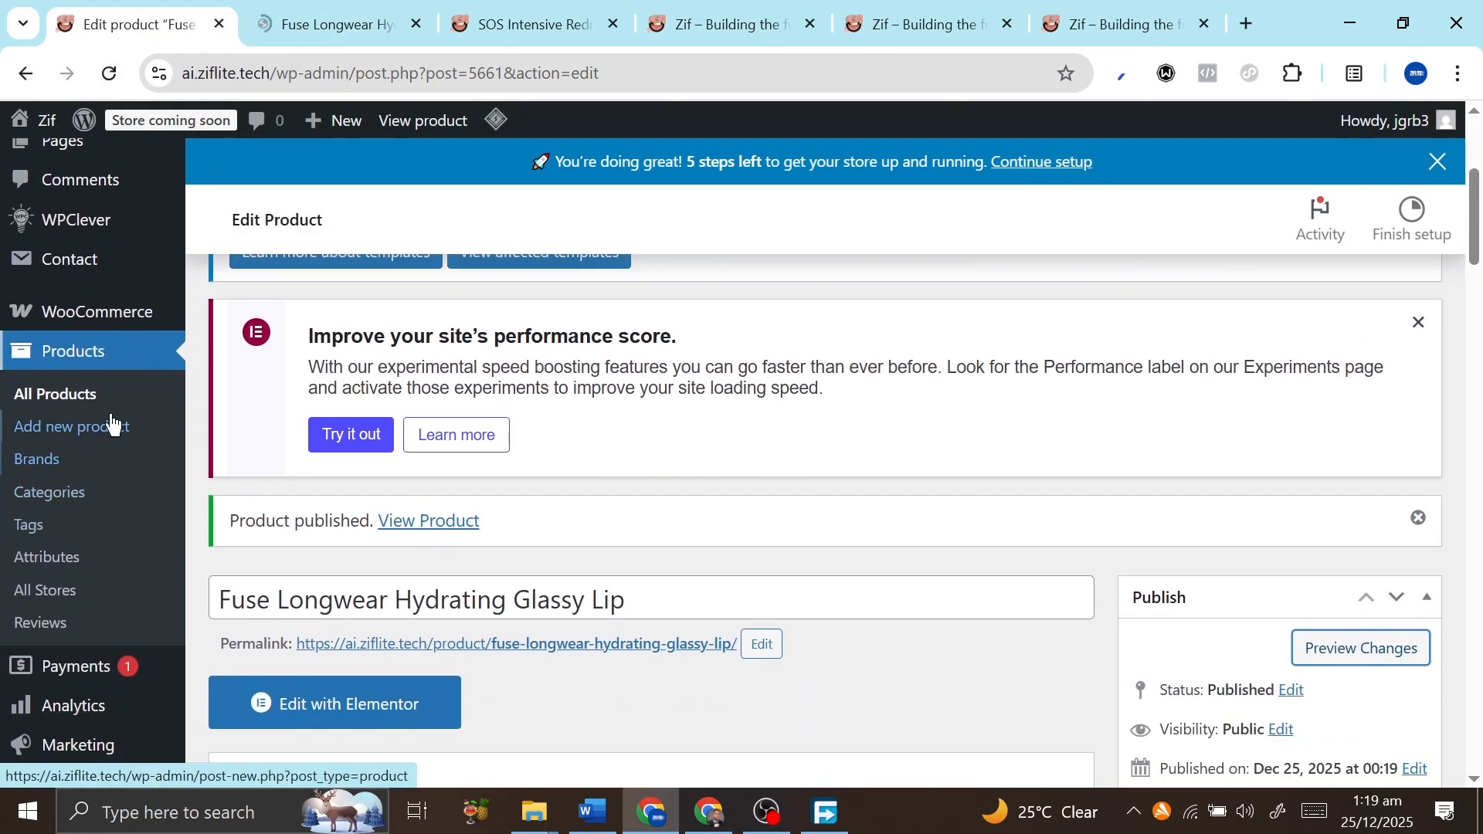
pyautogui.click(40, 472)
pyautogui.scroll(-5, 546, 591)
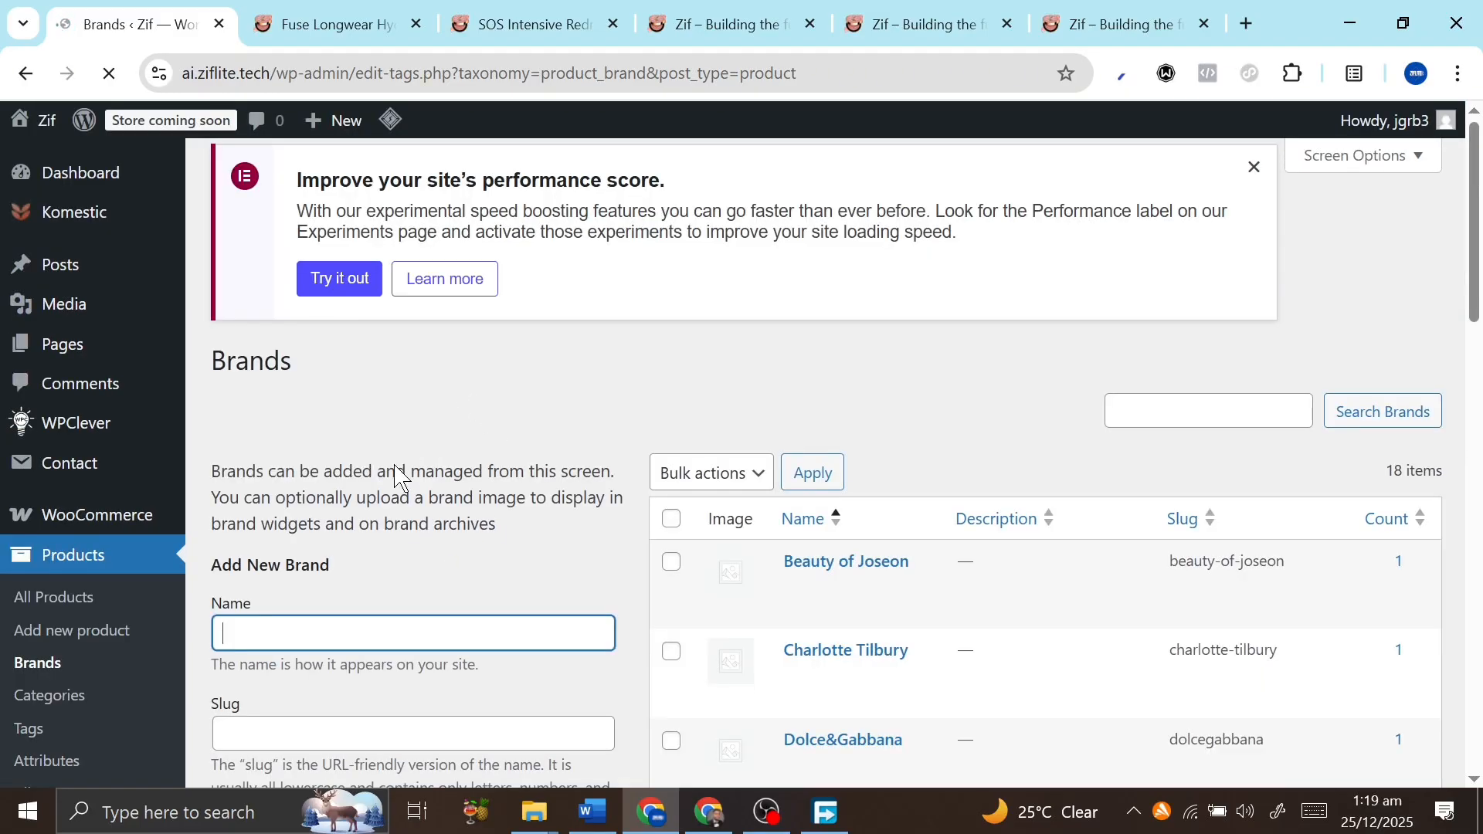
pyautogui.scroll(-3, 394, 461)
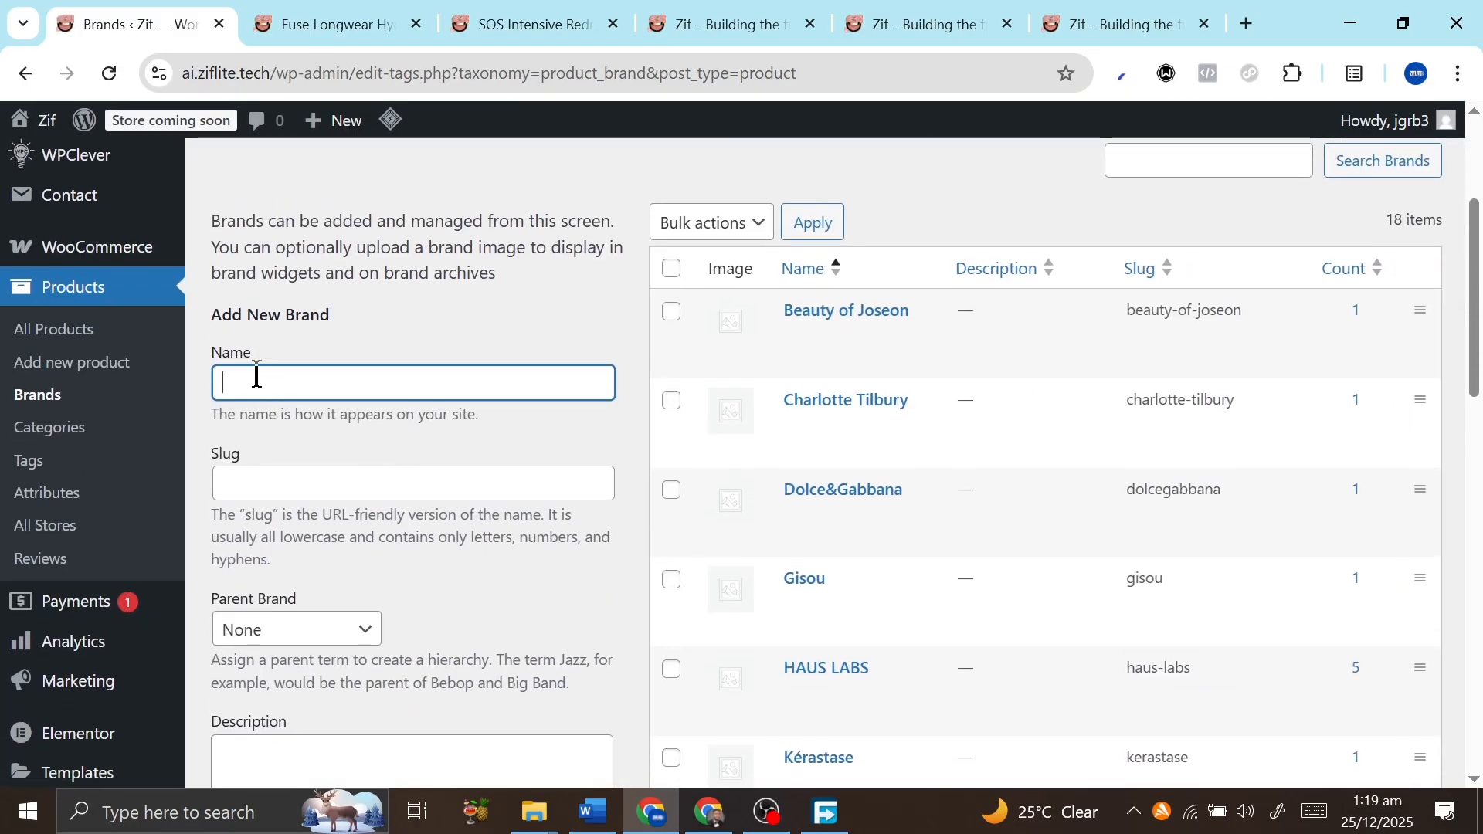
pyautogui.scroll(-6, 893, 599)
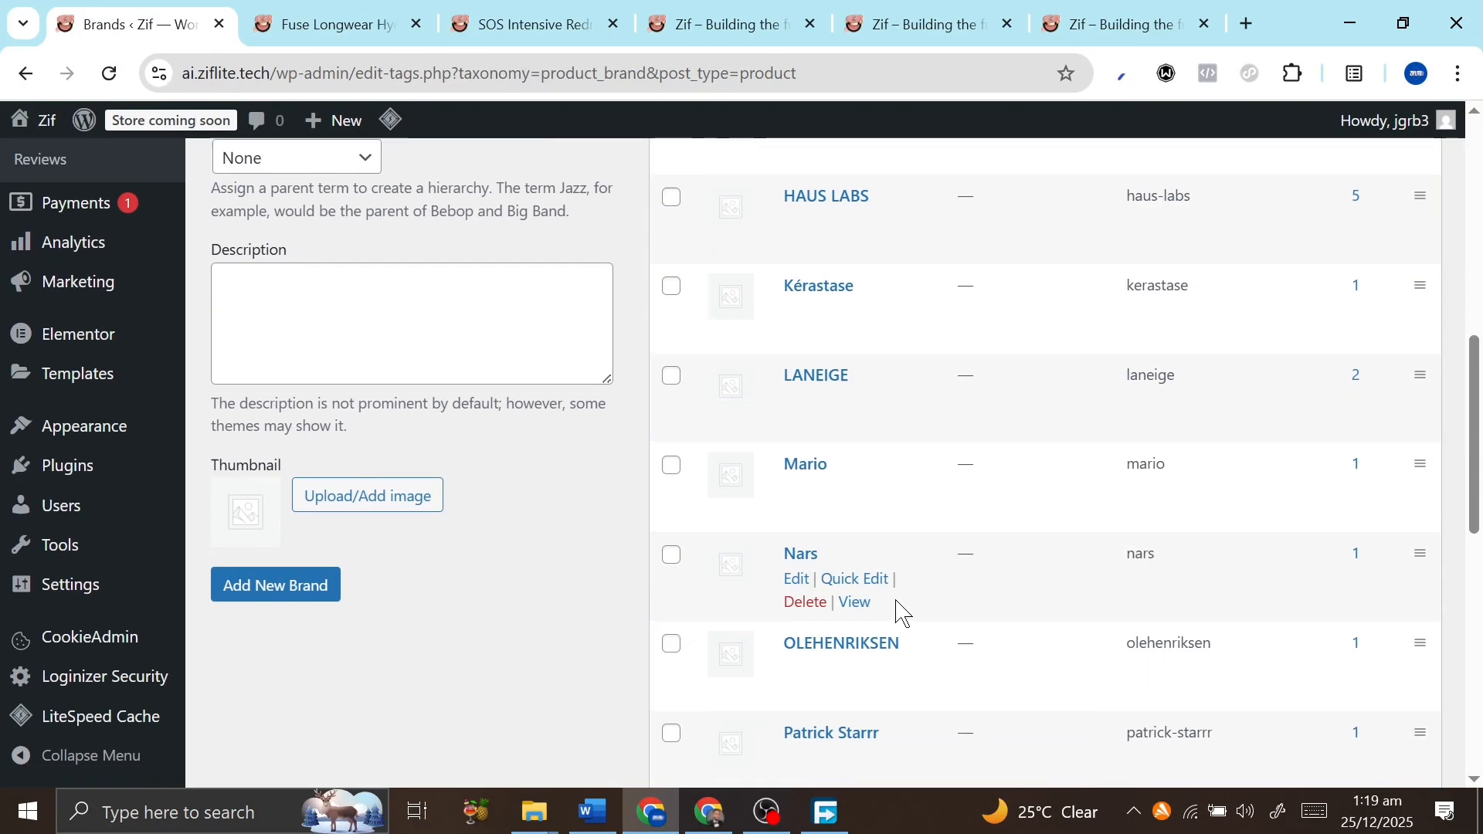
pyautogui.scroll(3, 818, 494)
pyautogui.scroll(6, 817, 491)
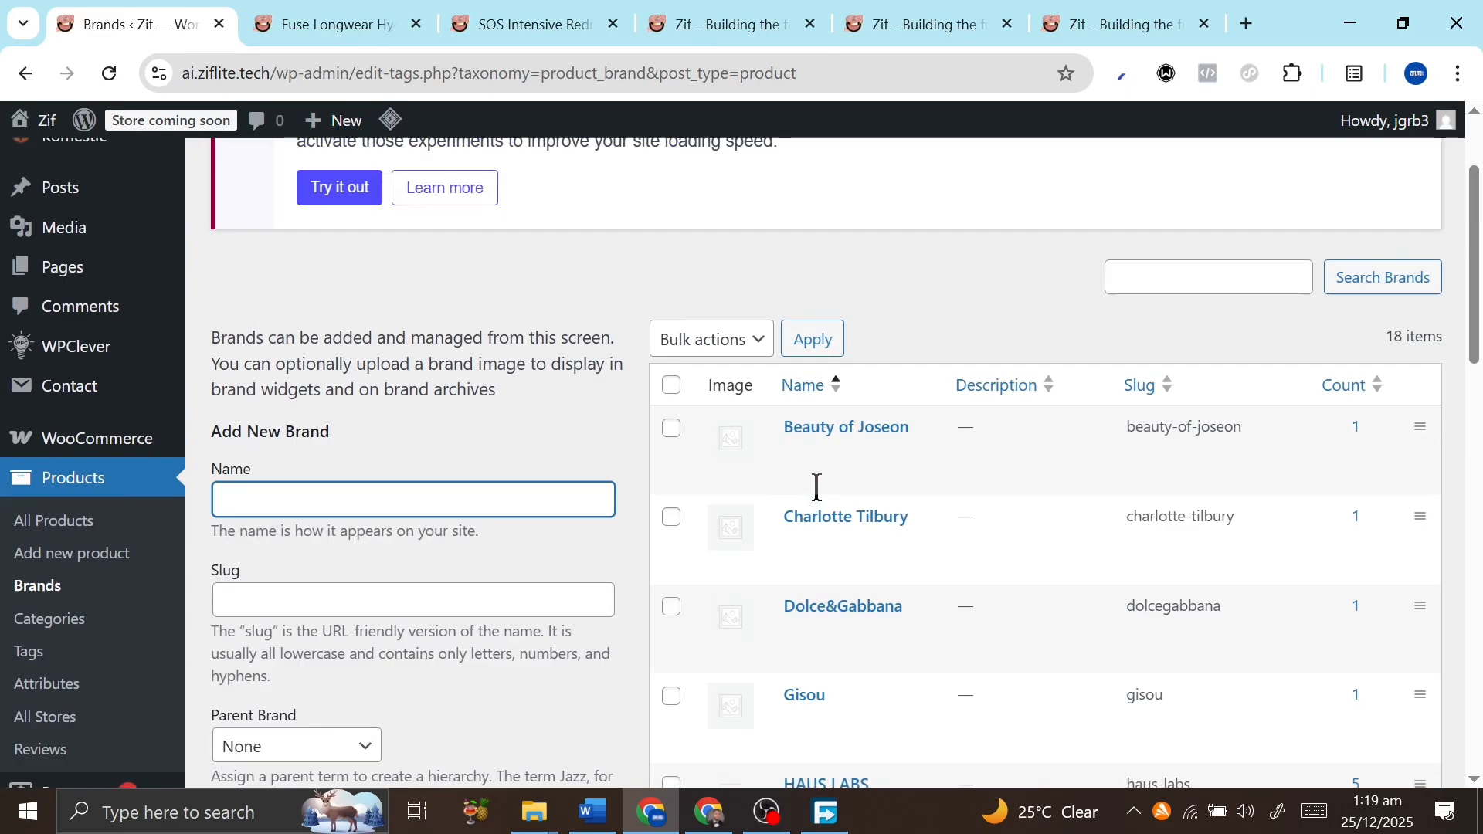
pyautogui.scroll(-7, 721, 652)
pyautogui.scroll(4, 721, 652)
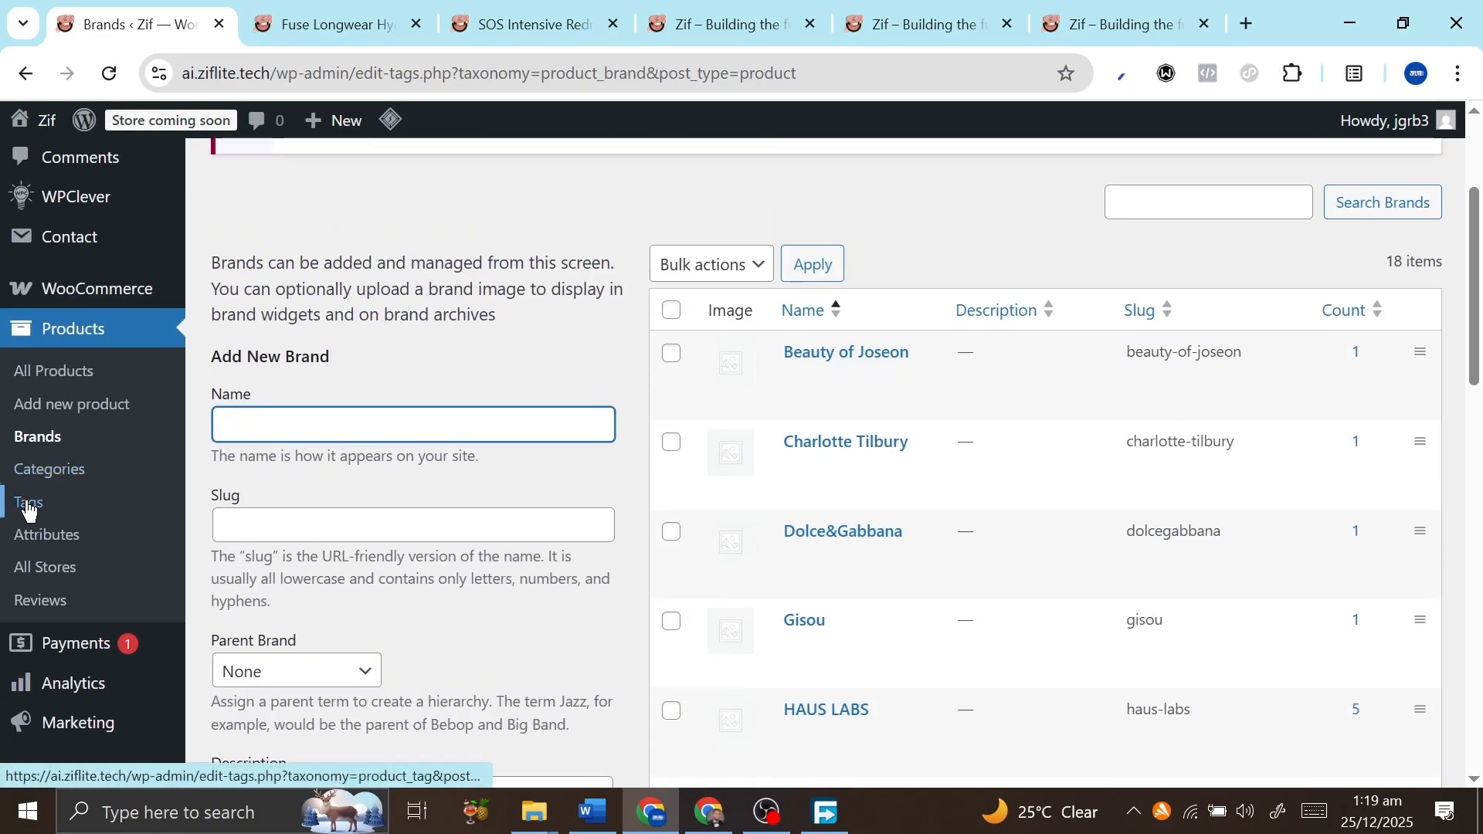
# Open the product Attributes page and examine the existing attributes, the new attribute fields and the available attribute types
pyautogui.click(43, 547)
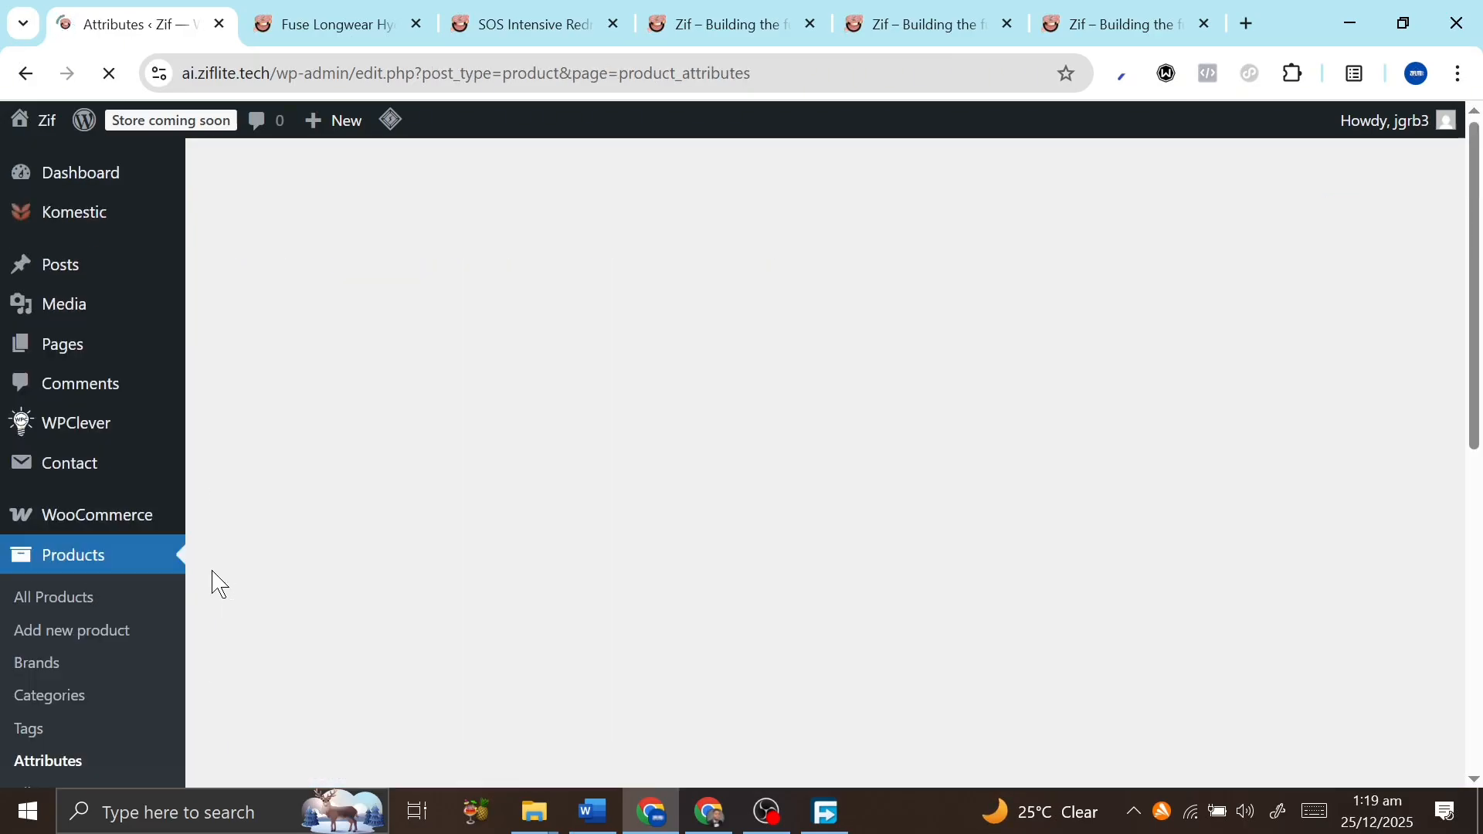
pyautogui.scroll(-1, 342, 515)
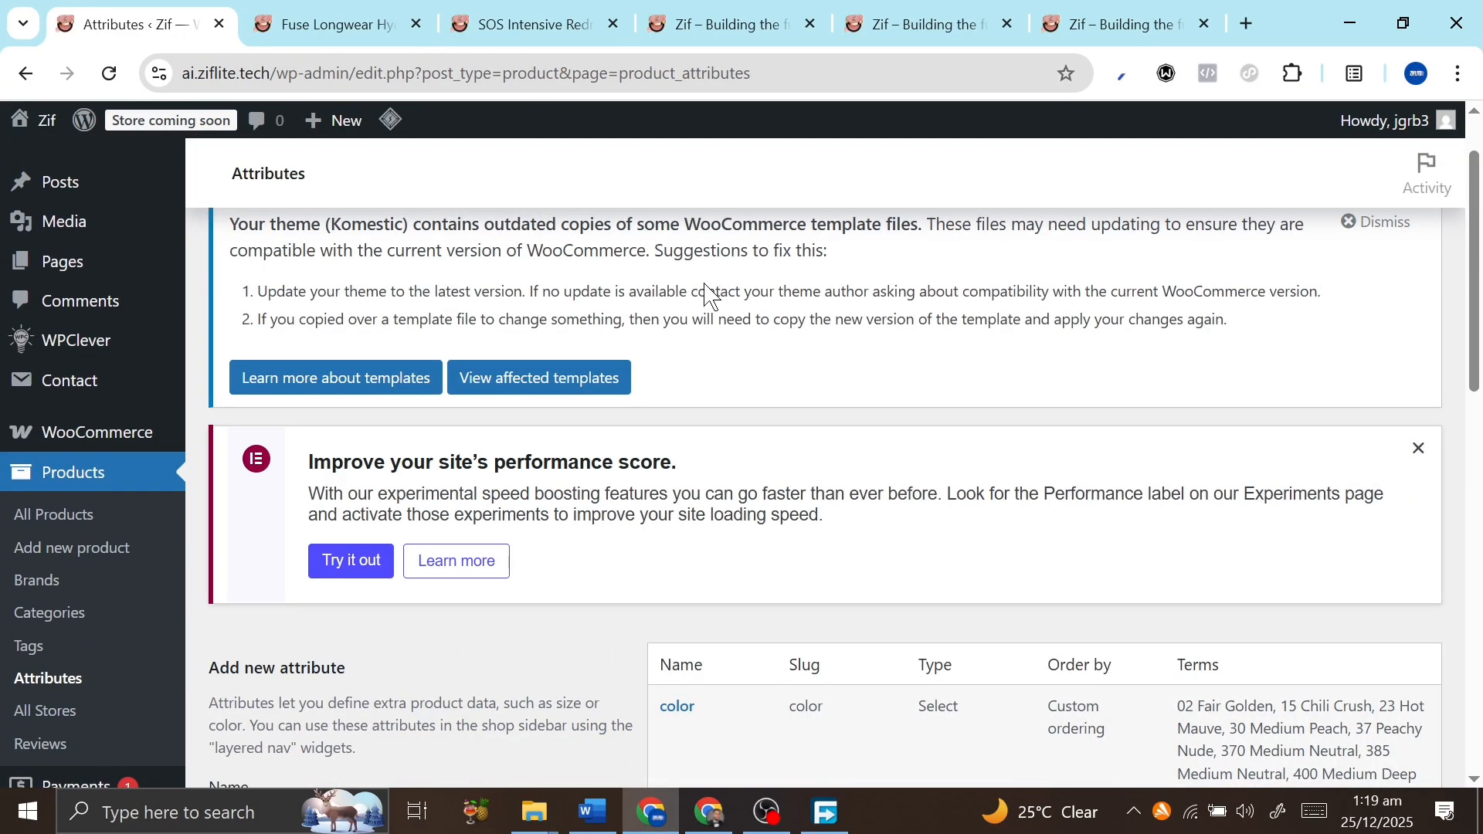
pyautogui.scroll(-3, 688, 600)
pyautogui.scroll(-10, 703, 602)
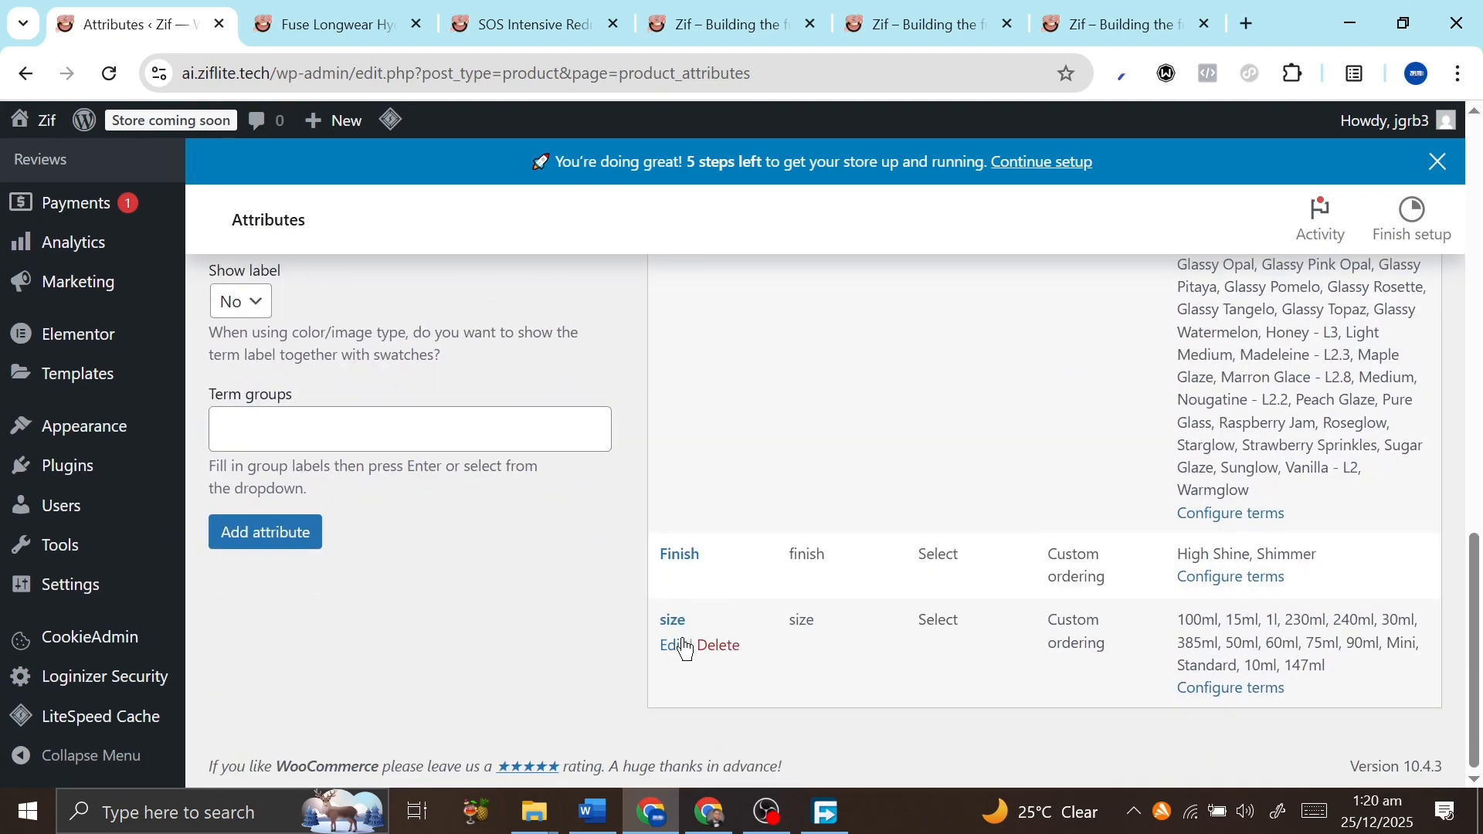
pyautogui.scroll(10, 705, 641)
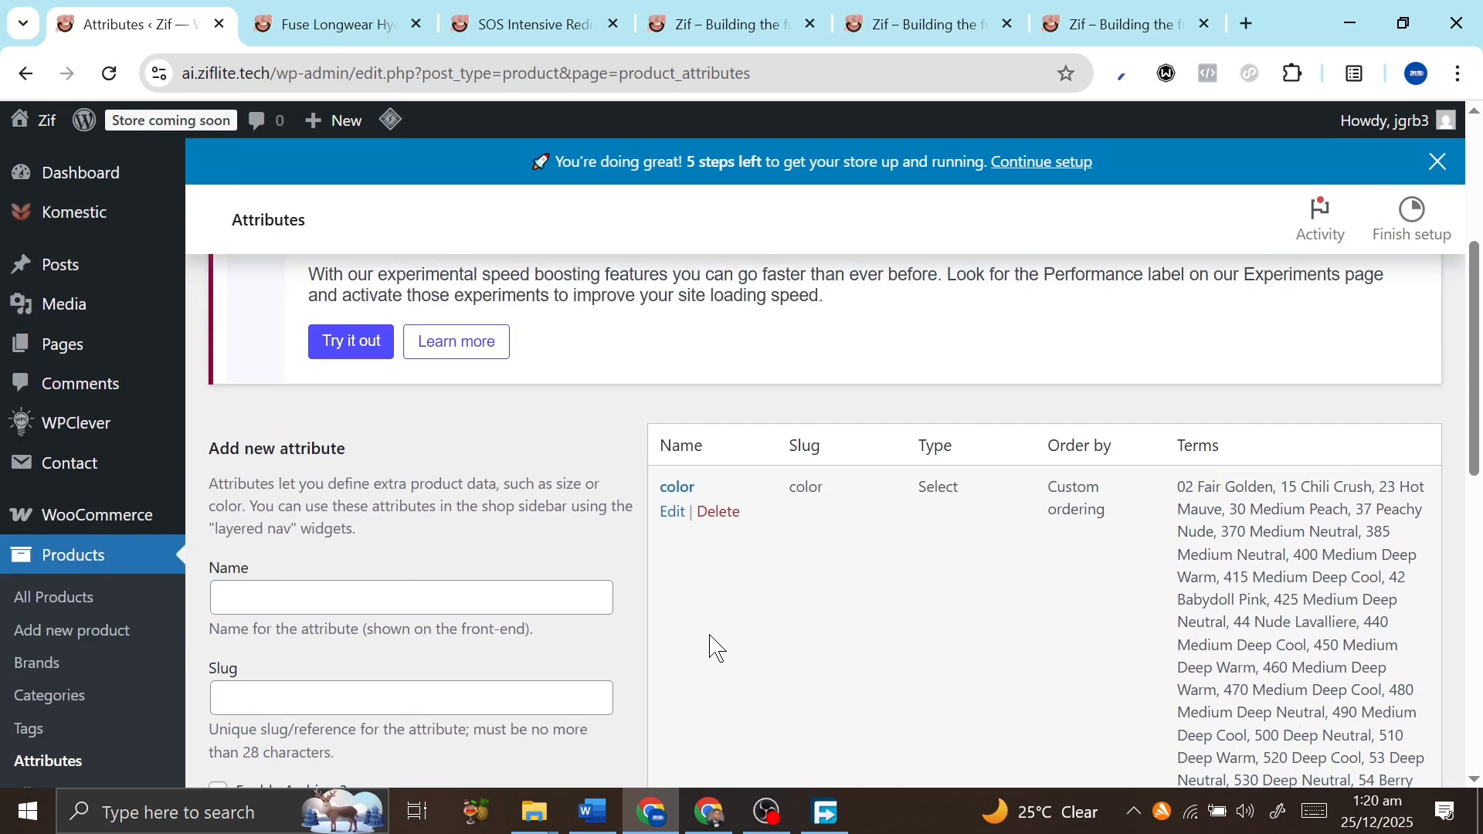
pyautogui.scroll(-2, 711, 646)
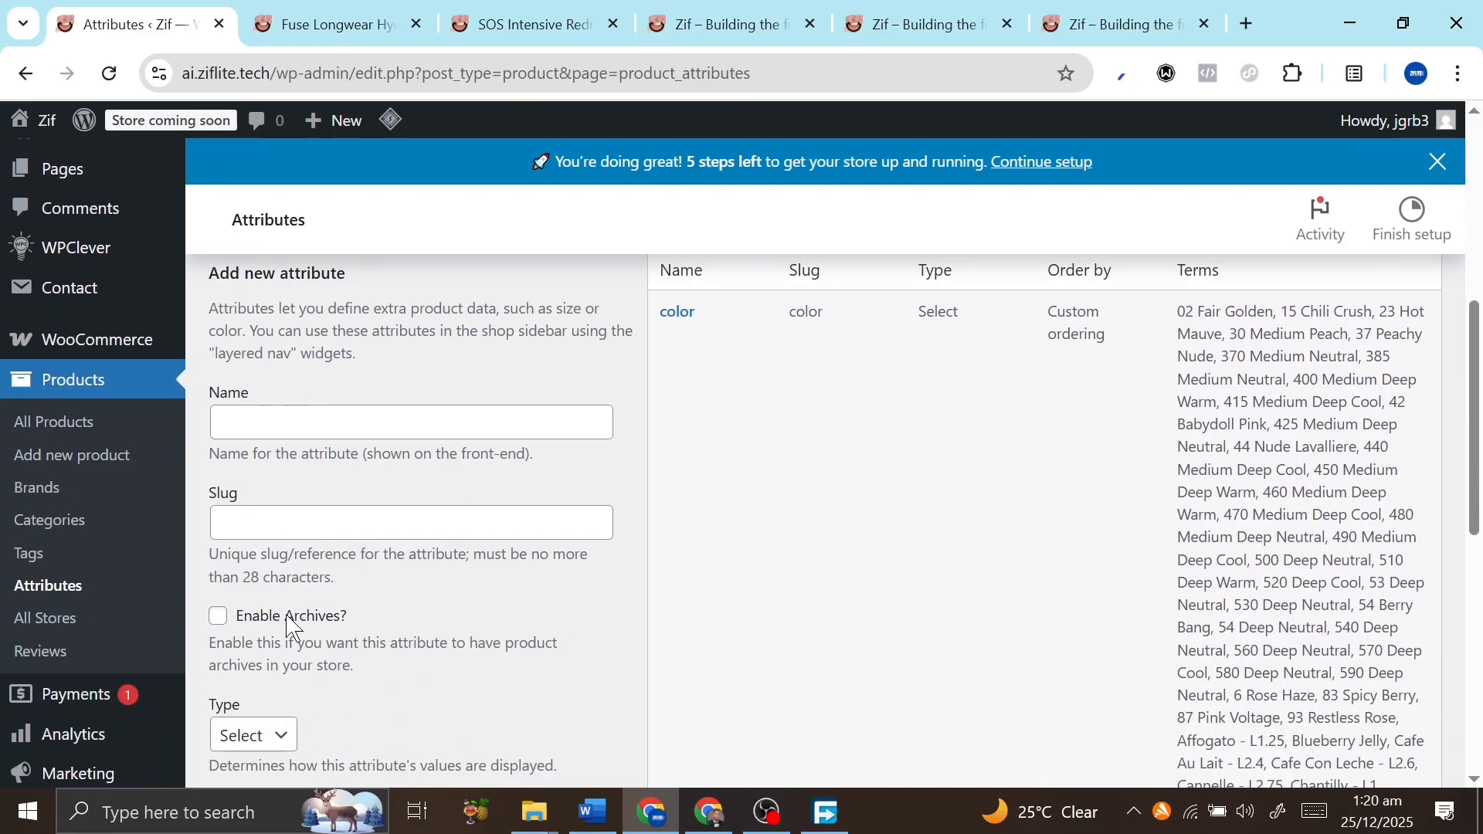
pyautogui.scroll(-4, 294, 627)
pyautogui.click(268, 429)
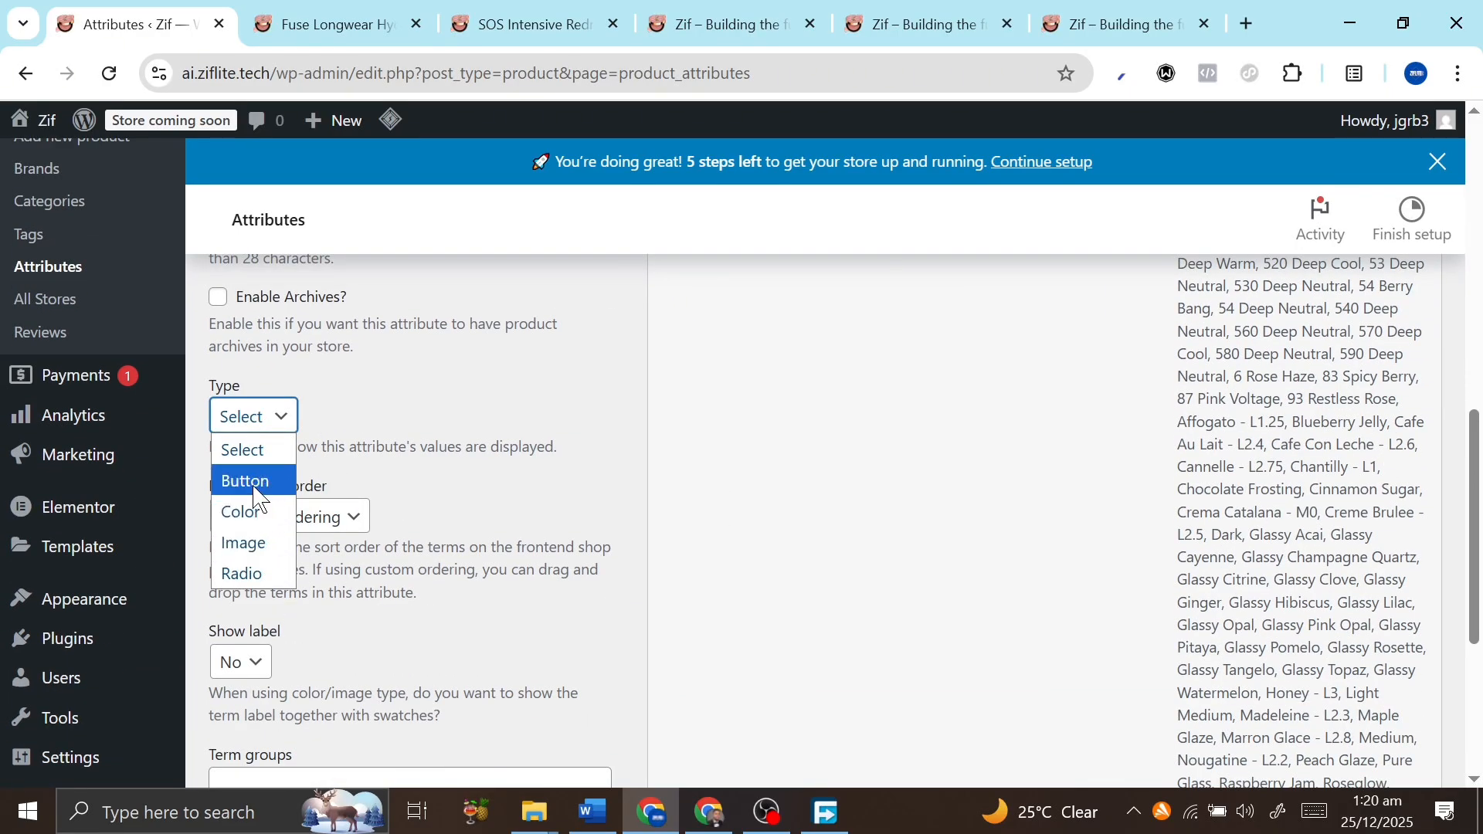
pyautogui.click(402, 402)
pyautogui.scroll(-1, 401, 403)
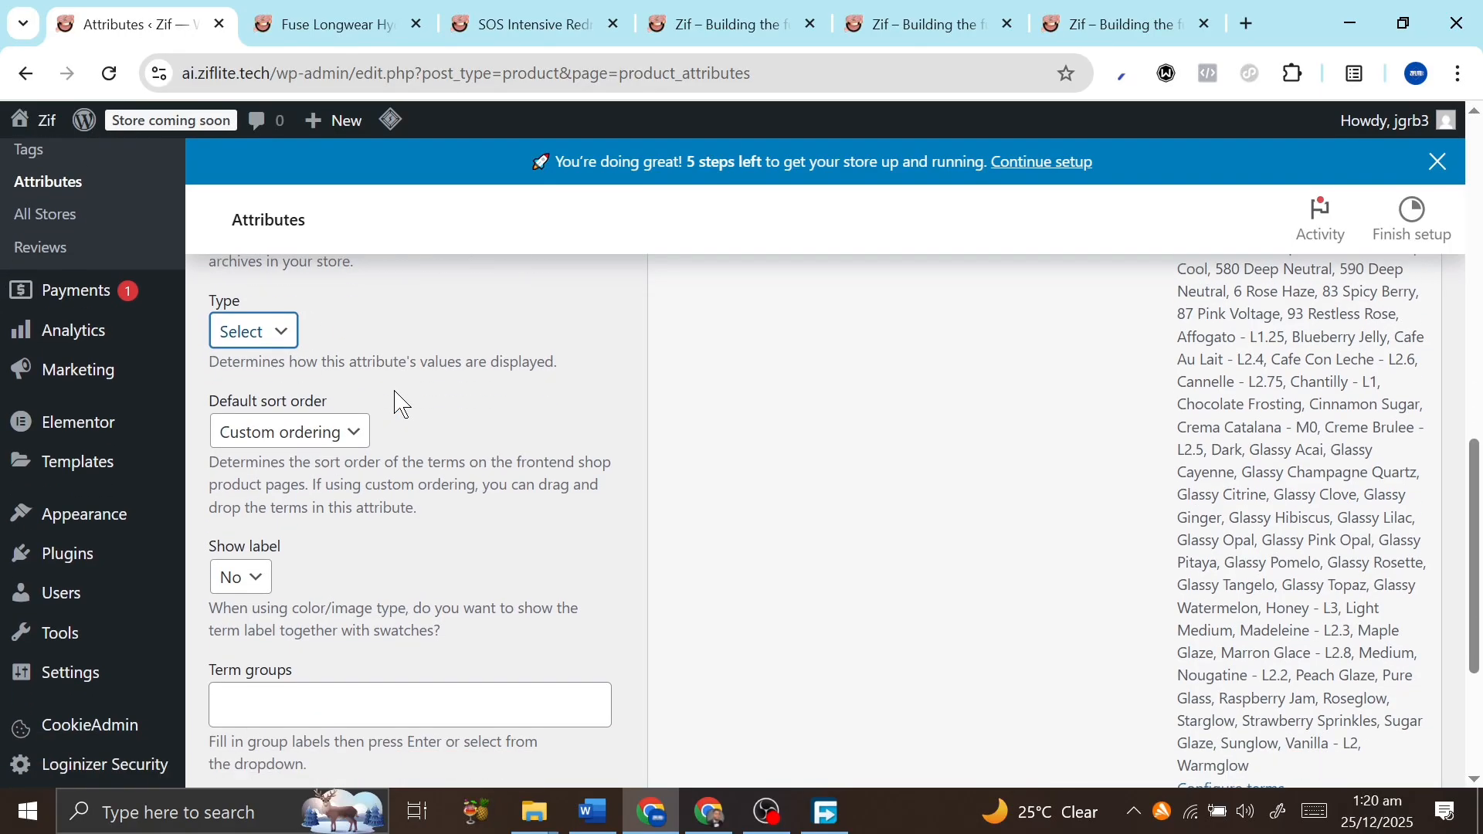
pyautogui.scroll(-1, 402, 401)
pyautogui.click(271, 726)
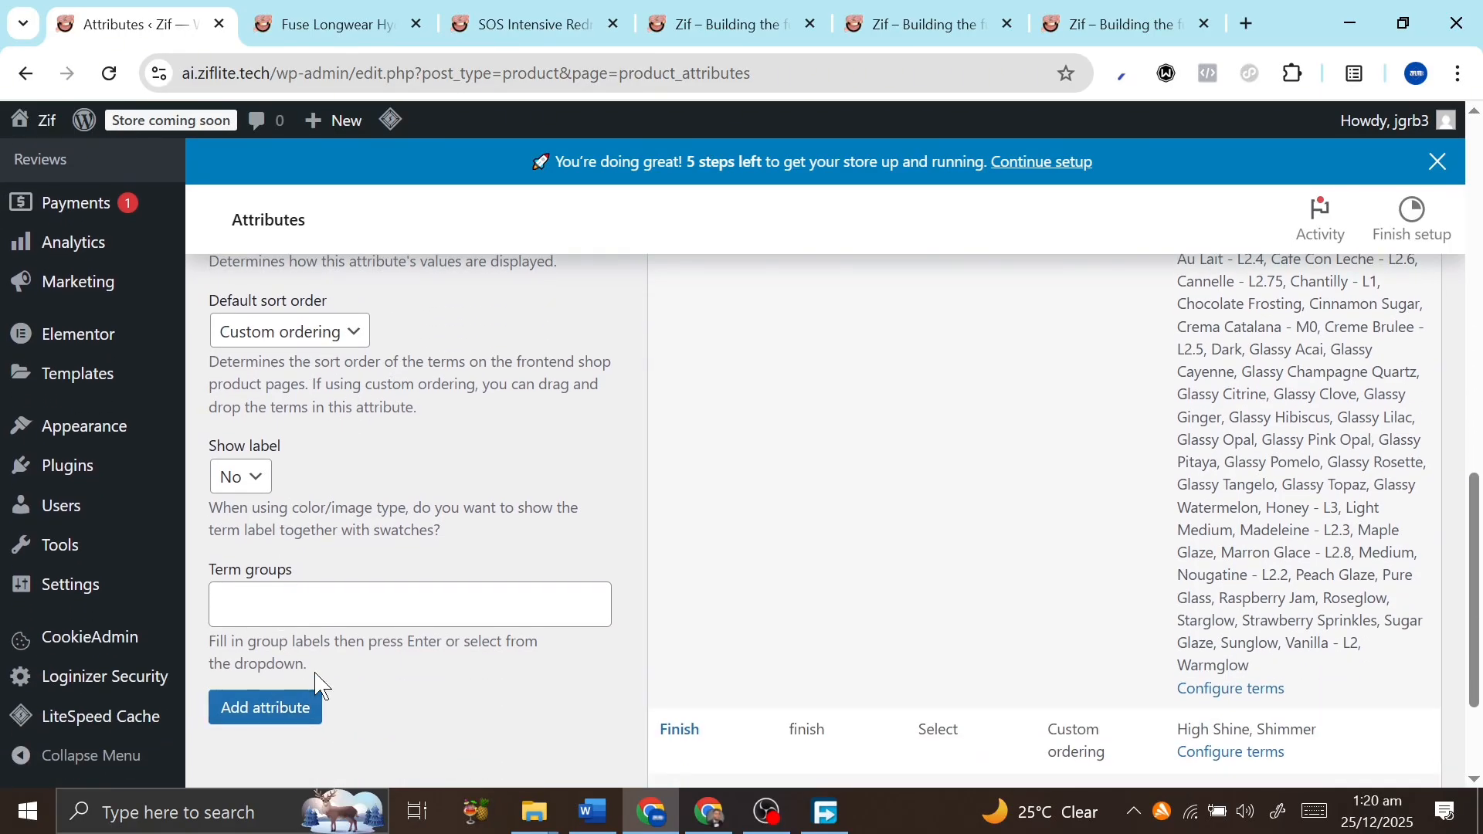
# Open the All Stores page and look over the list of published store locations
pyautogui.scroll(-2, 298, 523)
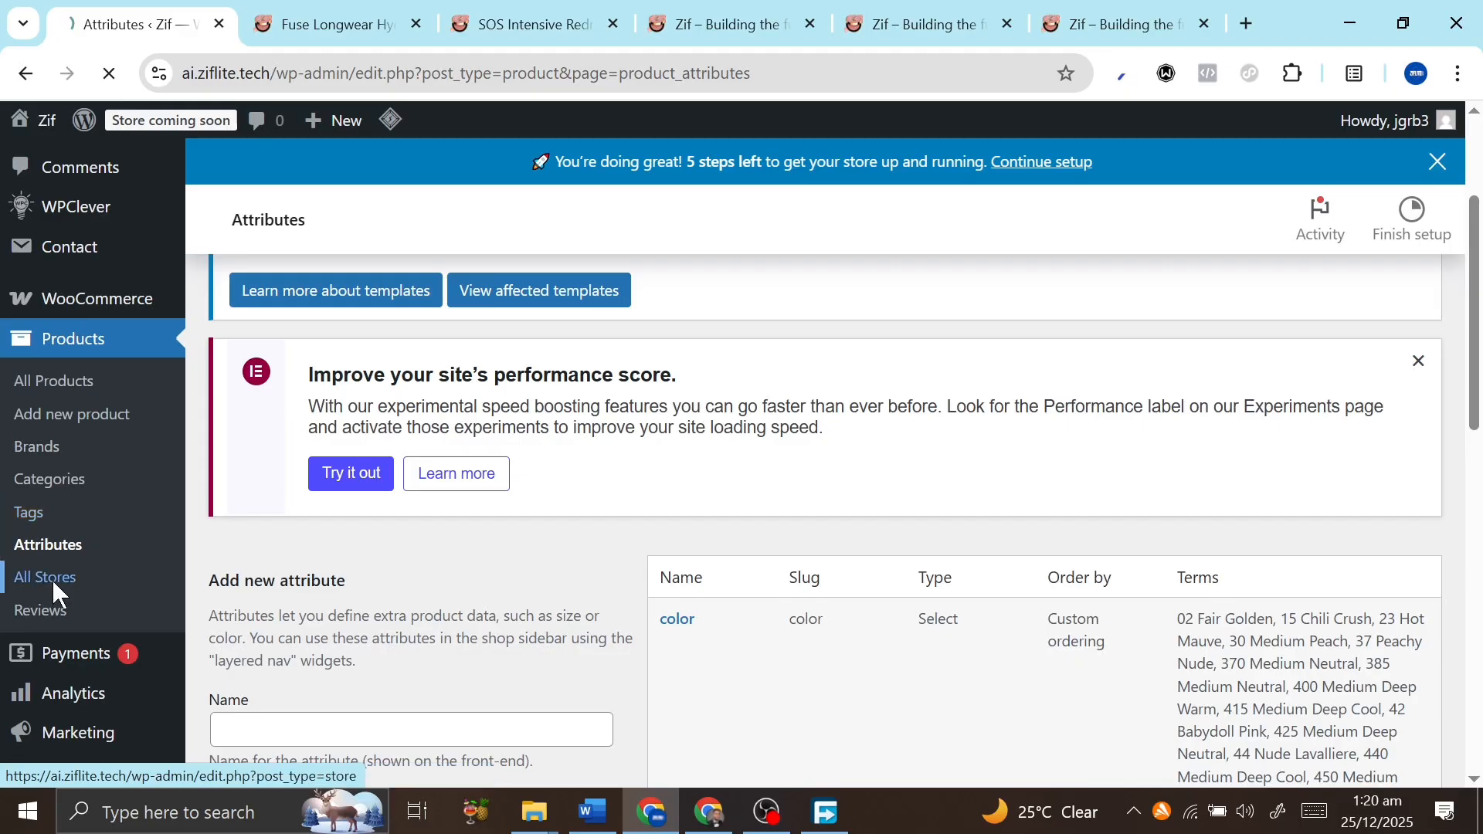
pyautogui.scroll(-3, 368, 530)
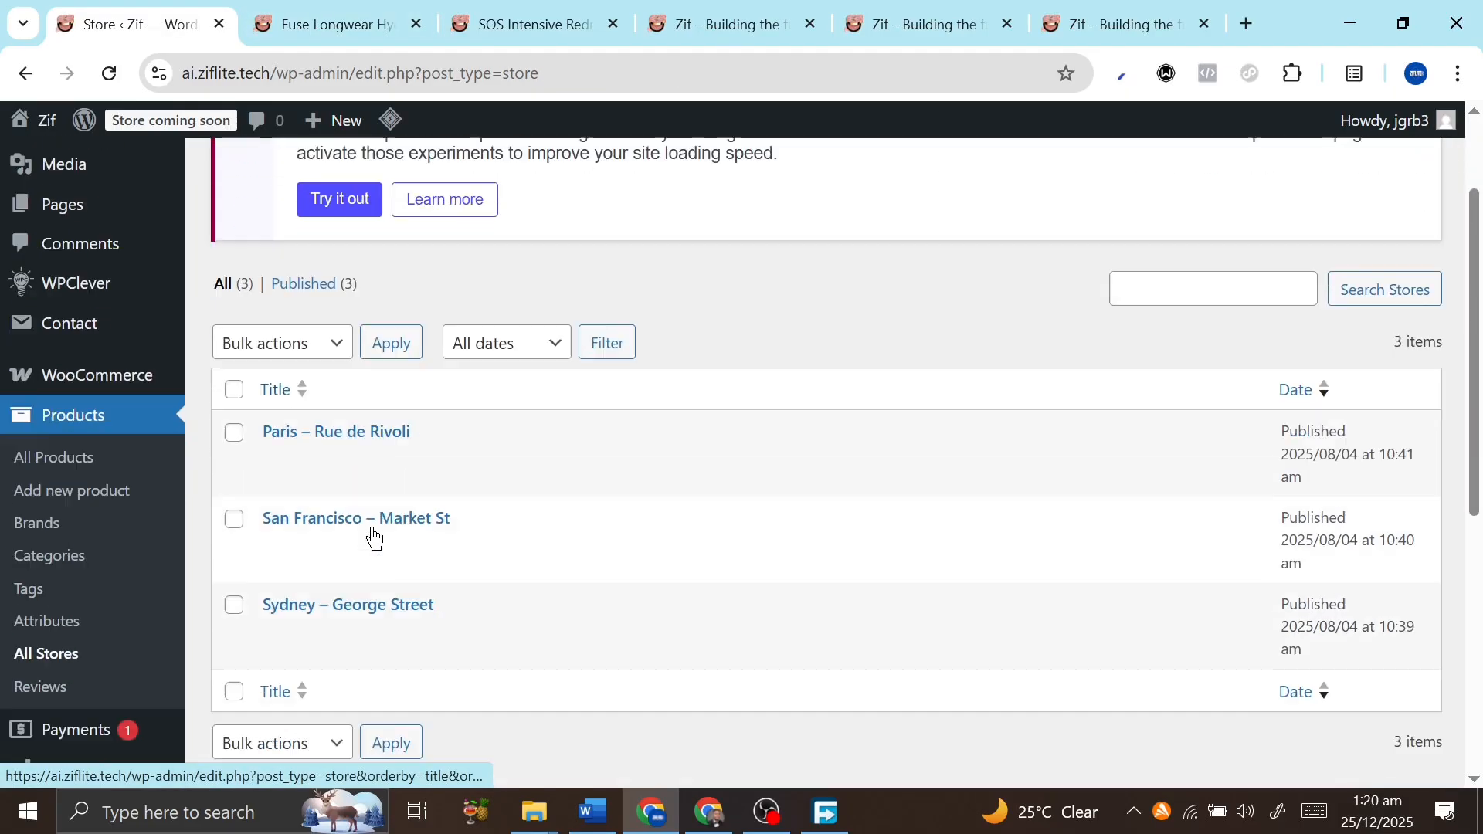
pyautogui.scroll(3, 374, 537)
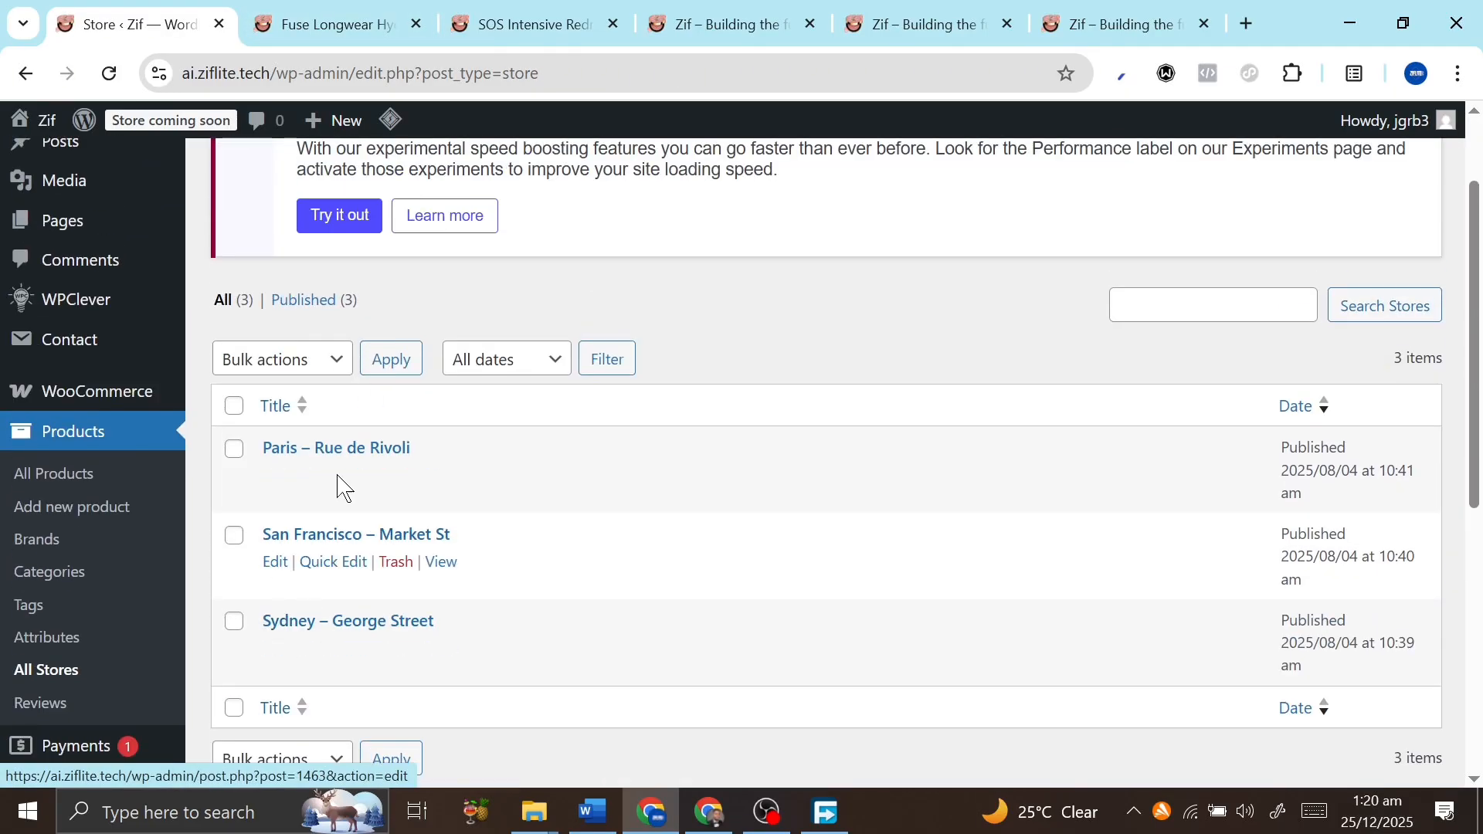
pyautogui.scroll(-2, 165, 653)
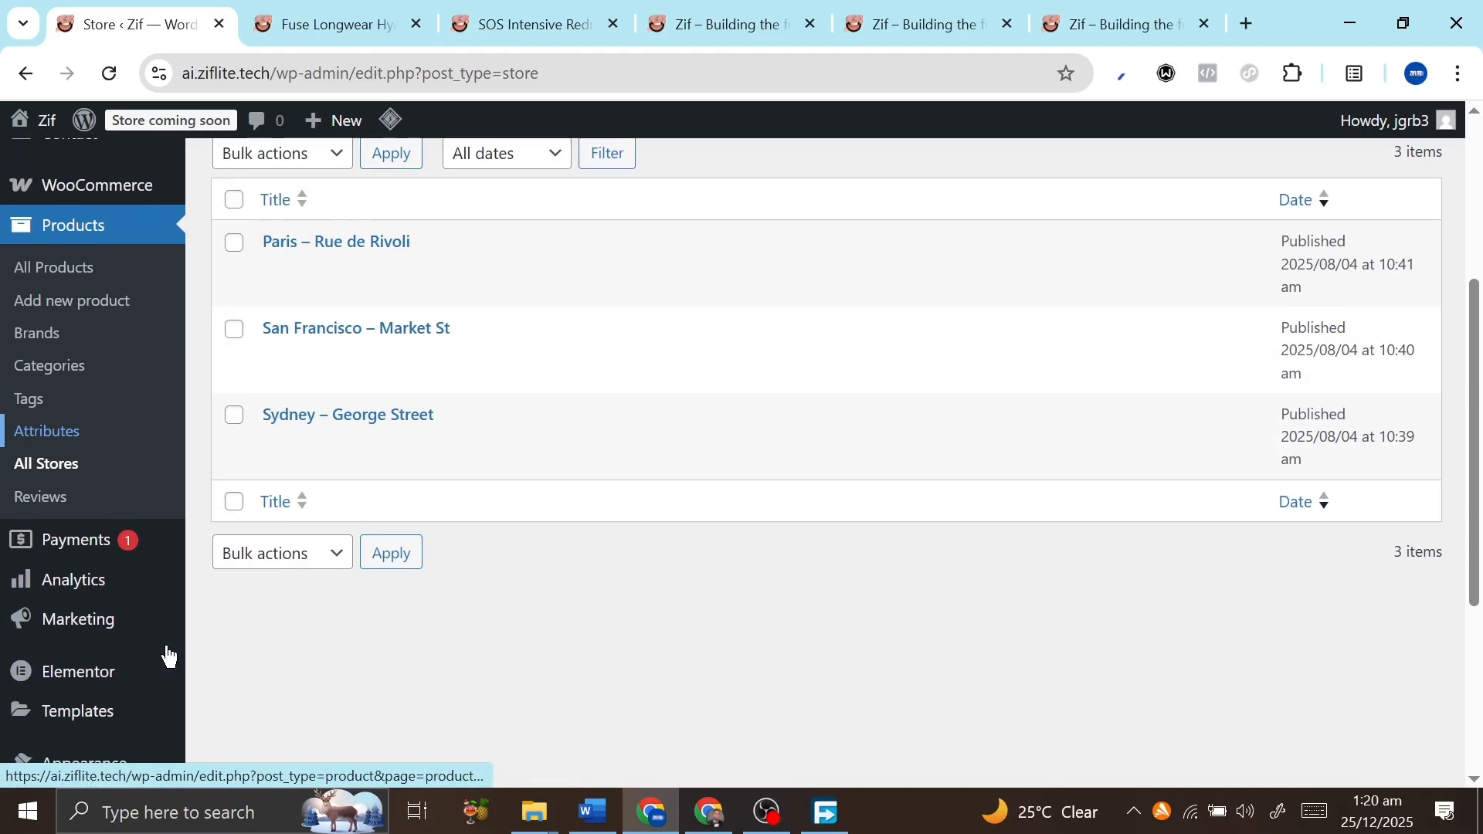
# Open the product Reviews page, and check the Fuse Longwear Hydrating Glassy Lip preview from its description to the footer
pyautogui.click(73, 505)
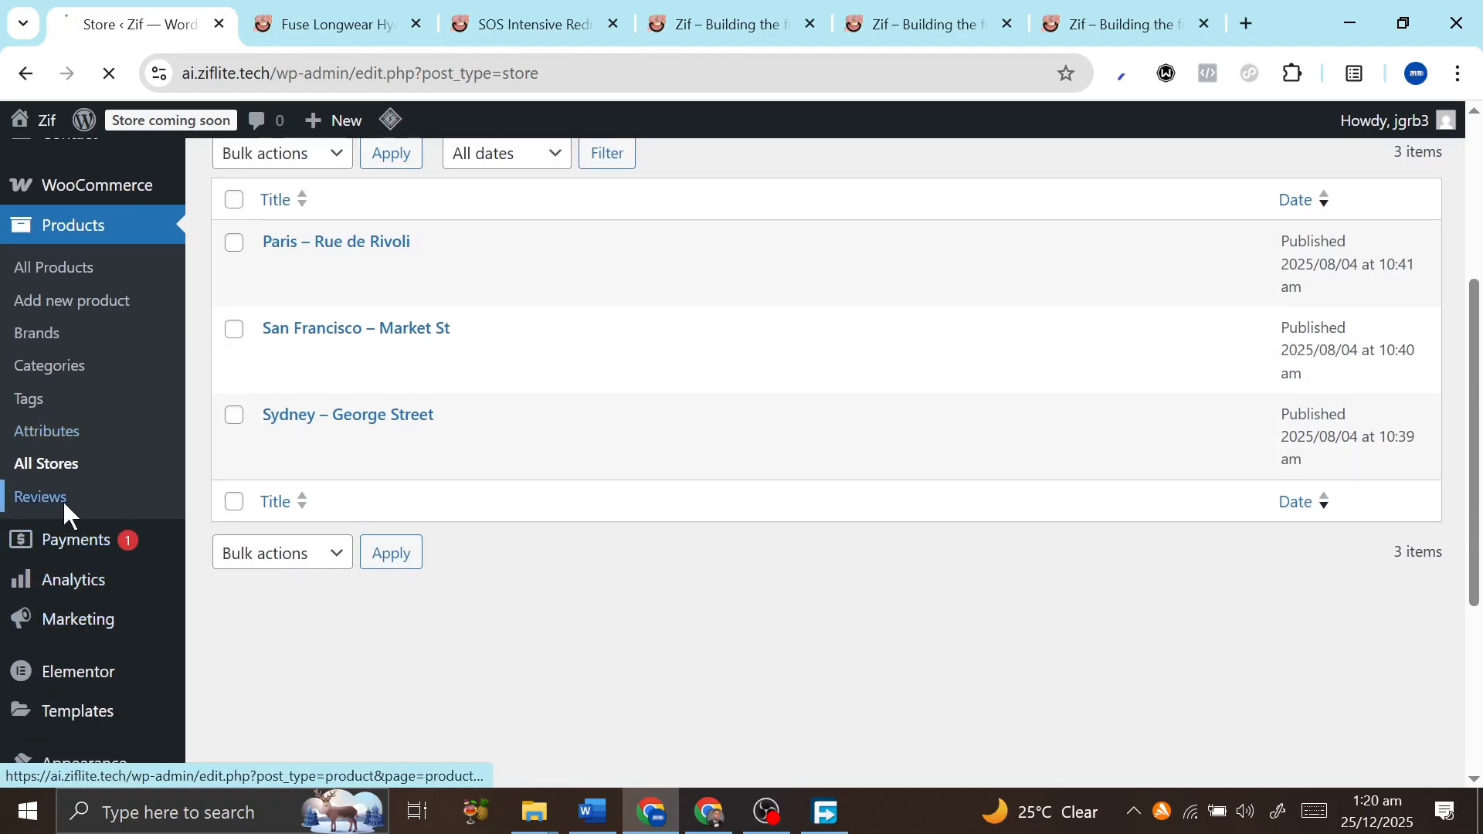
pyautogui.click(332, 24)
pyautogui.scroll(-10, 428, 477)
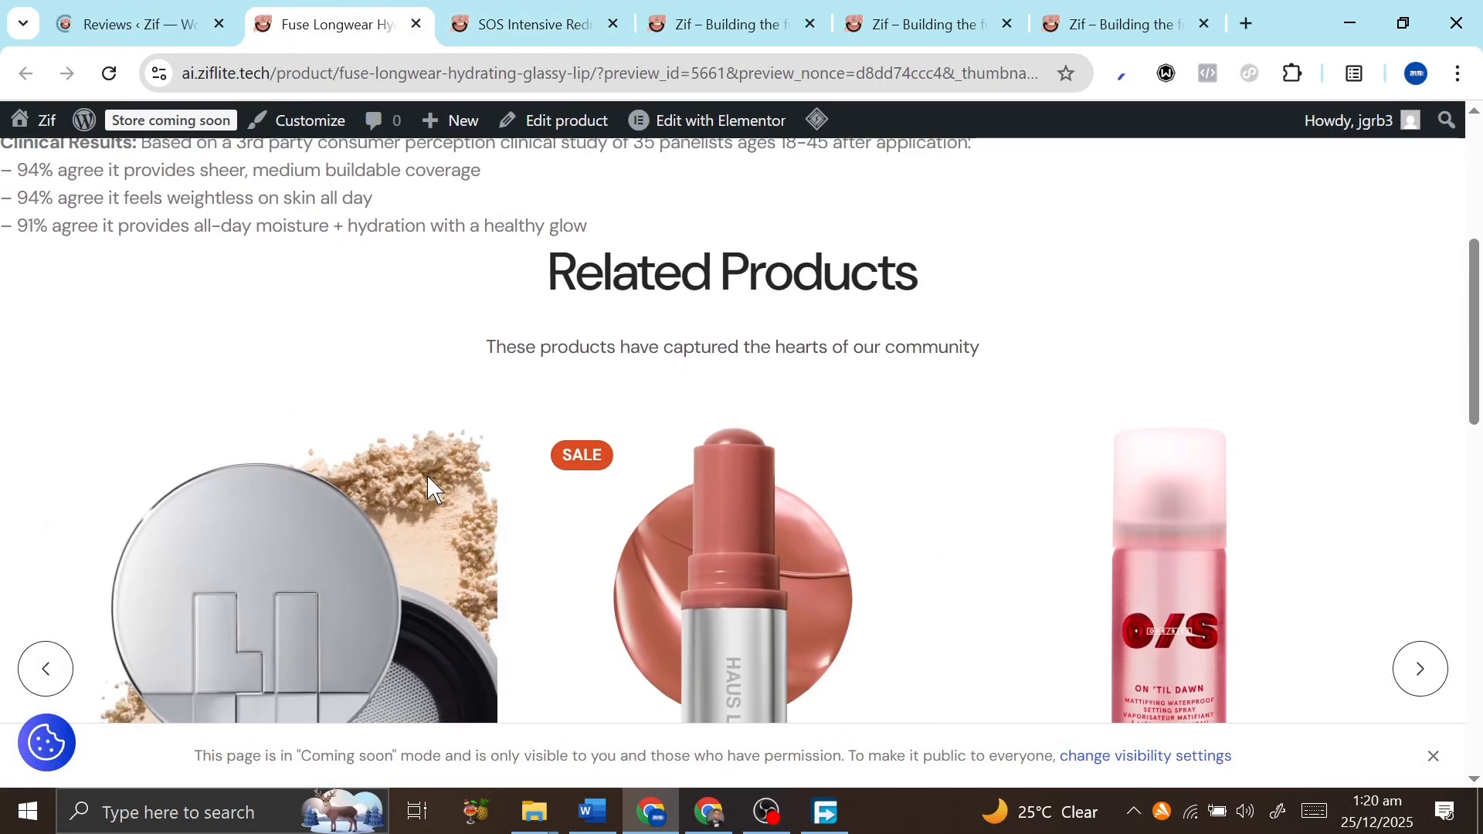
pyautogui.scroll(10, 428, 477)
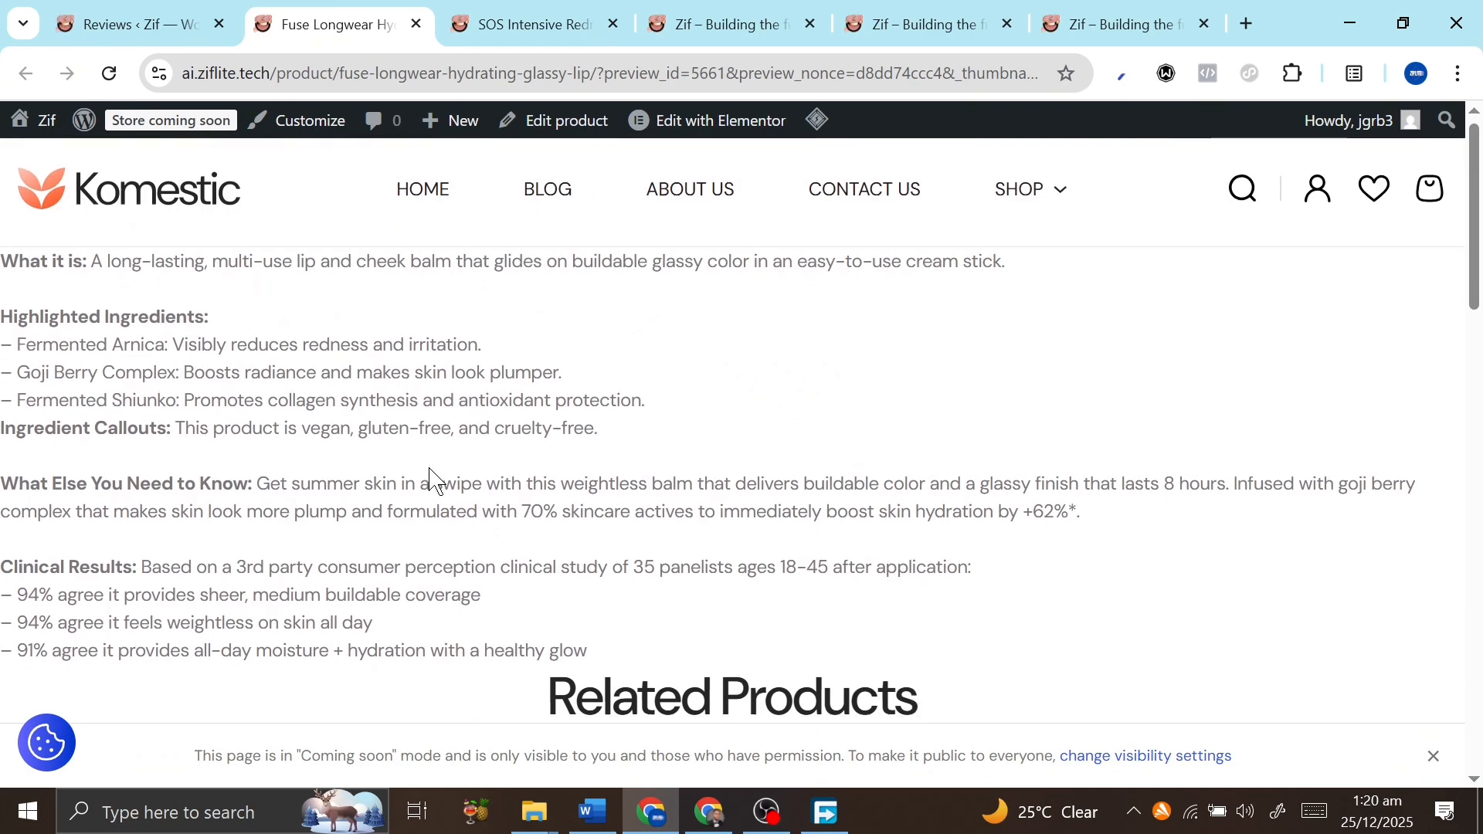
pyautogui.scroll(-15, 430, 479)
pyautogui.scroll(-3, 430, 479)
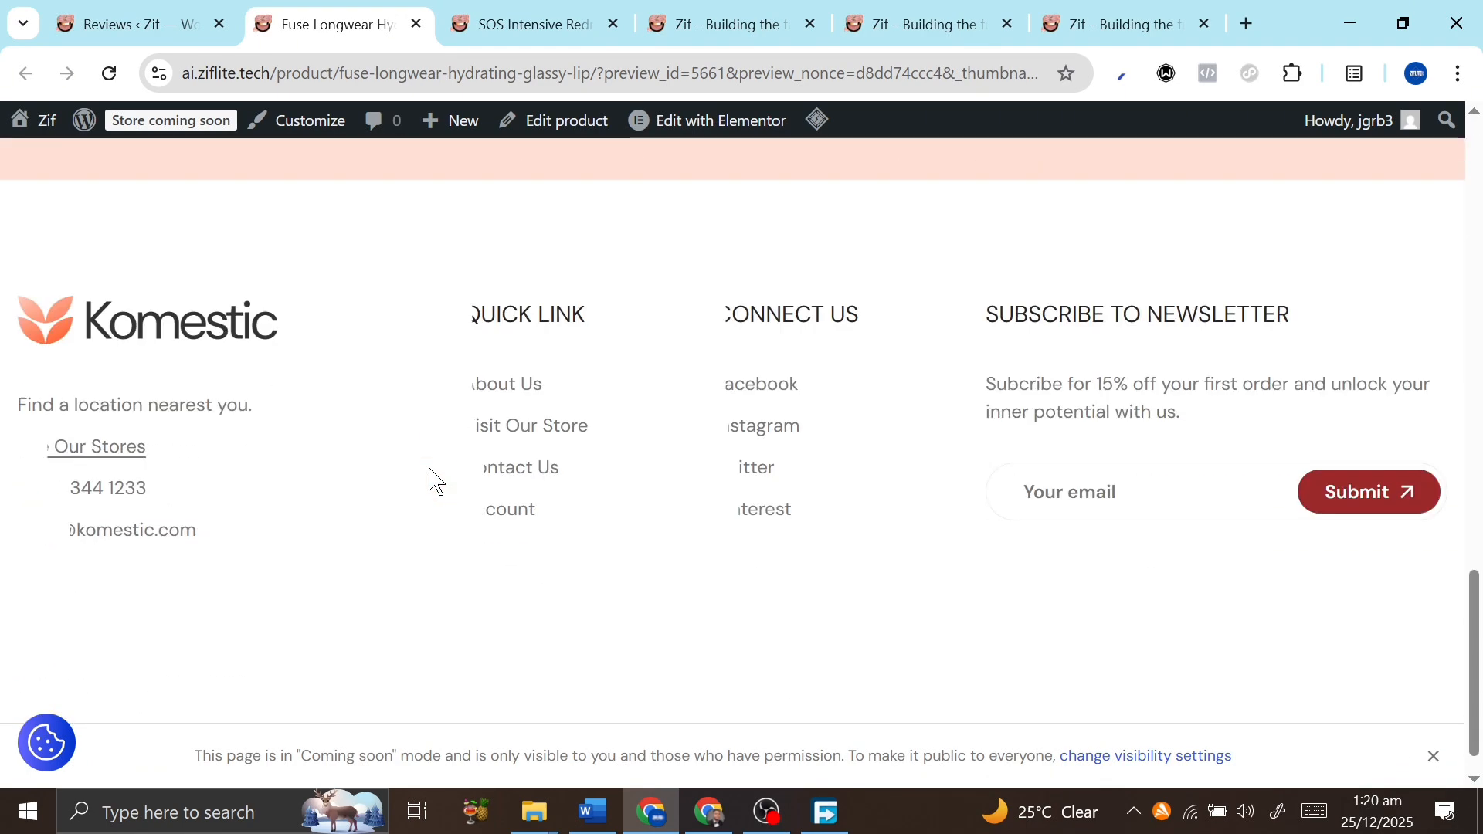
pyautogui.scroll(18, 430, 478)
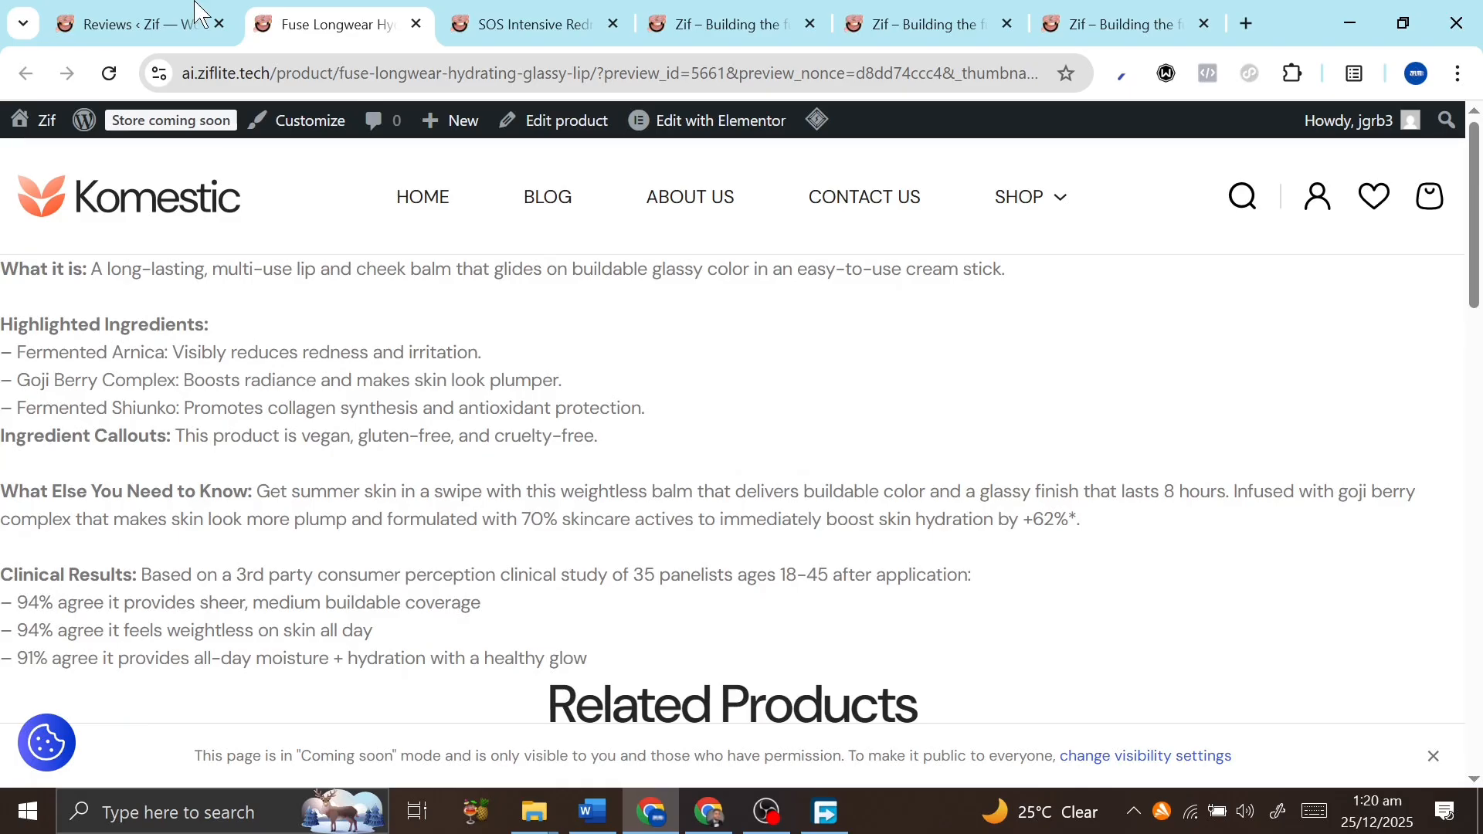
# Look through the submitted product reviews with their authors, ratings and reviewed products
pyautogui.click(139, 24)
pyautogui.scroll(-3, 464, 552)
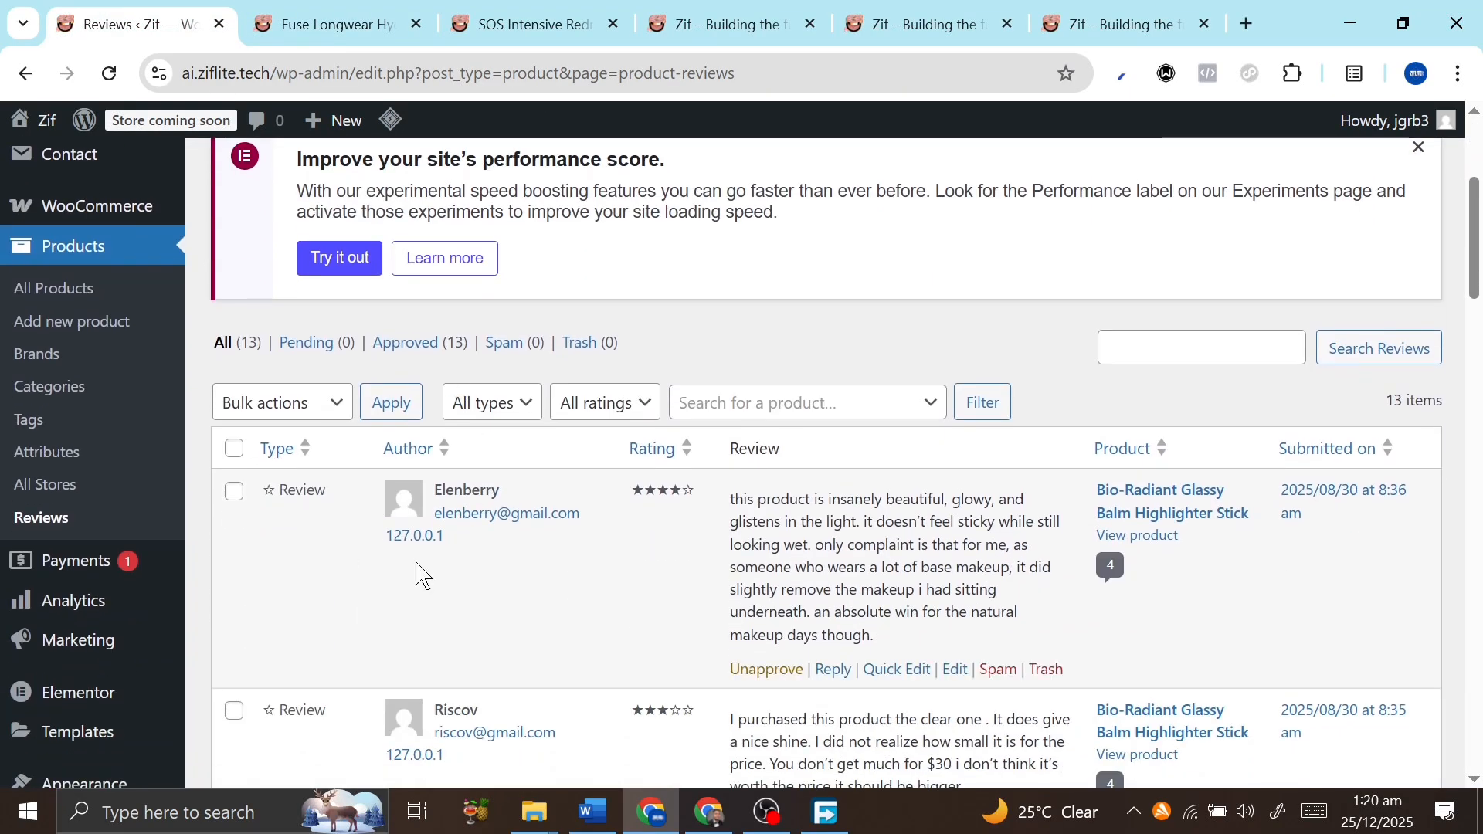
pyautogui.scroll(-10, 408, 576)
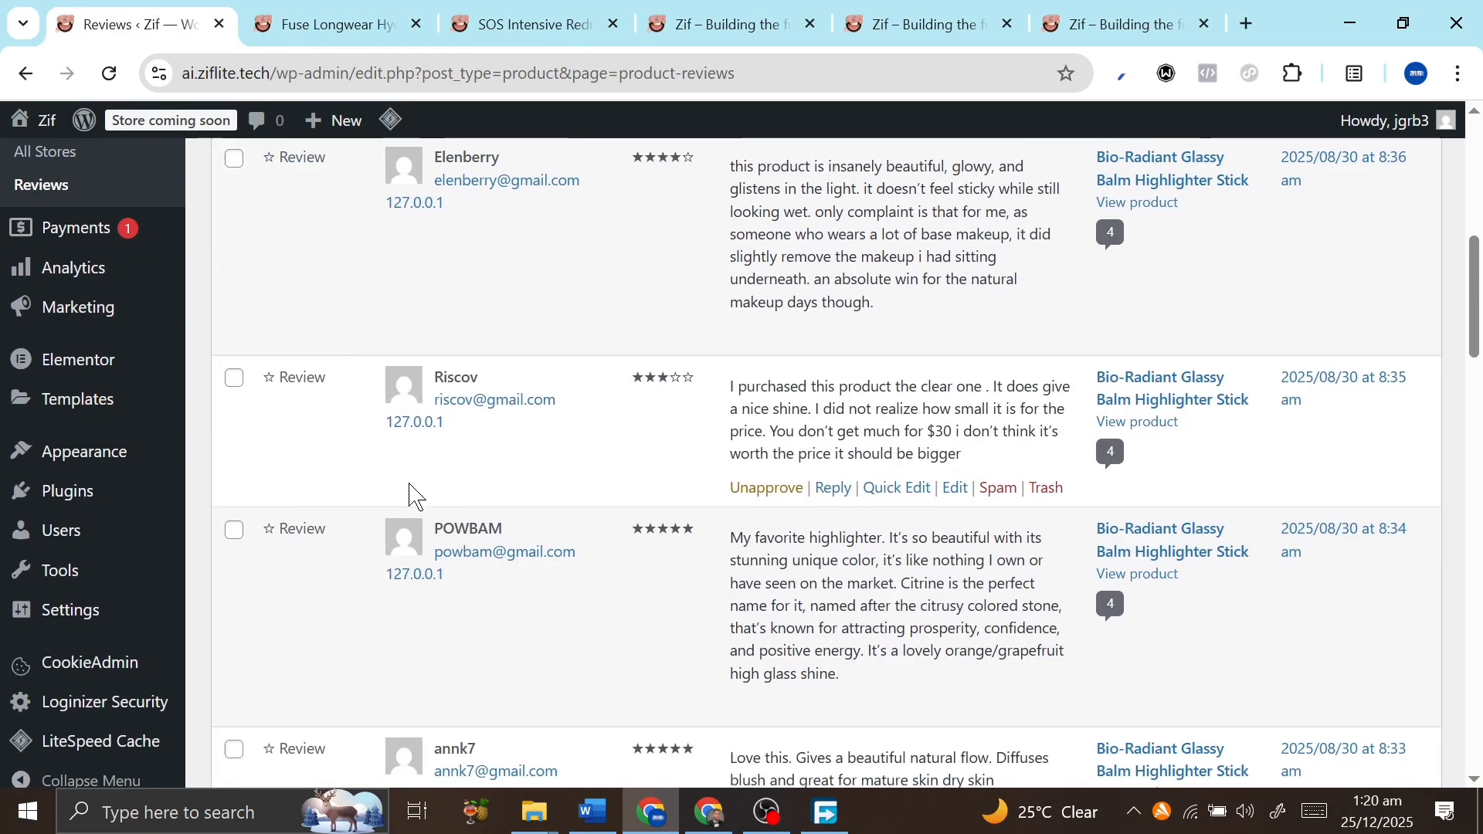
pyautogui.scroll(1, 414, 494)
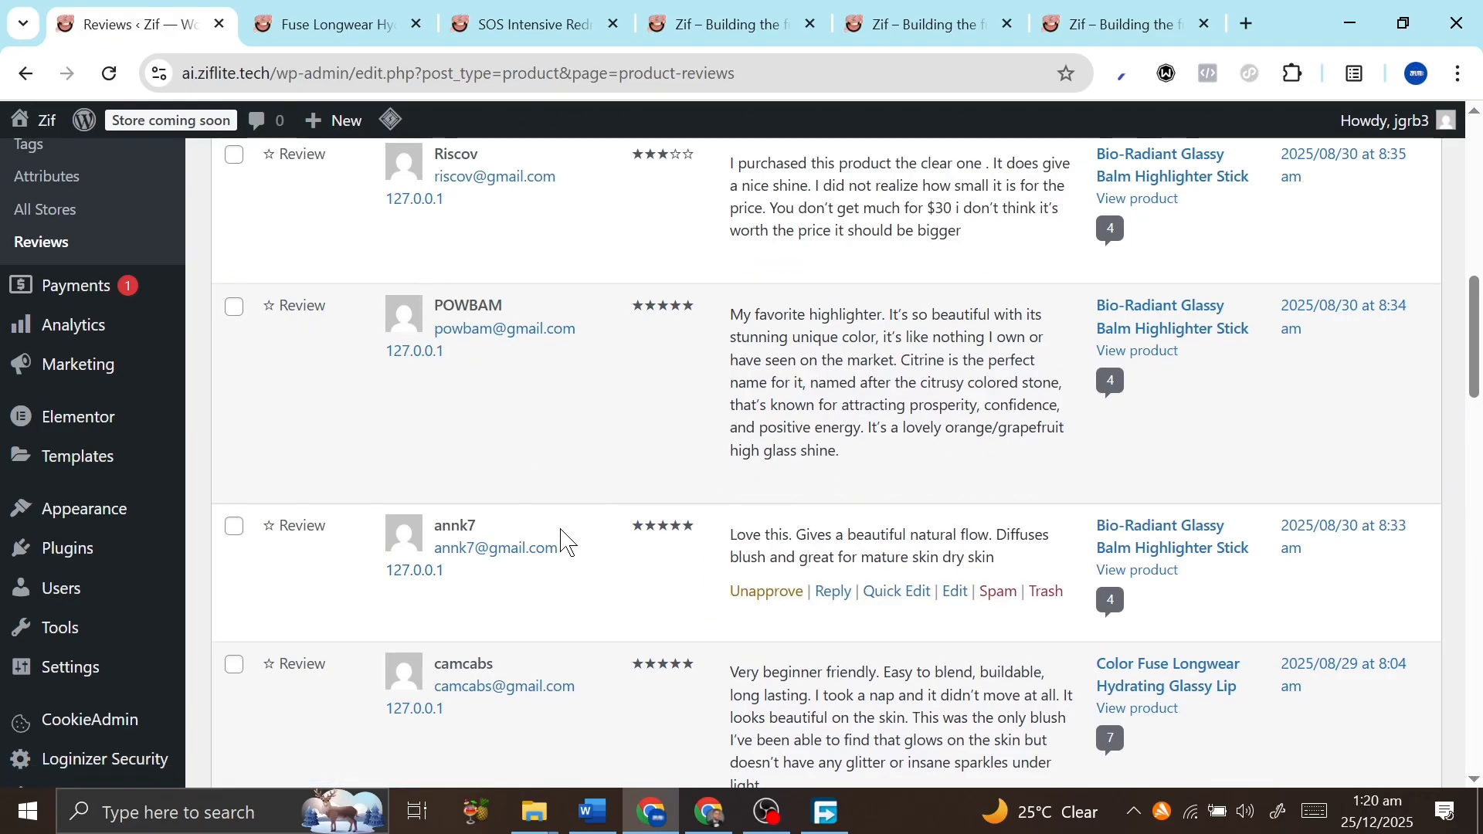
pyautogui.scroll(-4, 562, 540)
pyautogui.scroll(10, 563, 541)
pyautogui.scroll(-4, 363, 510)
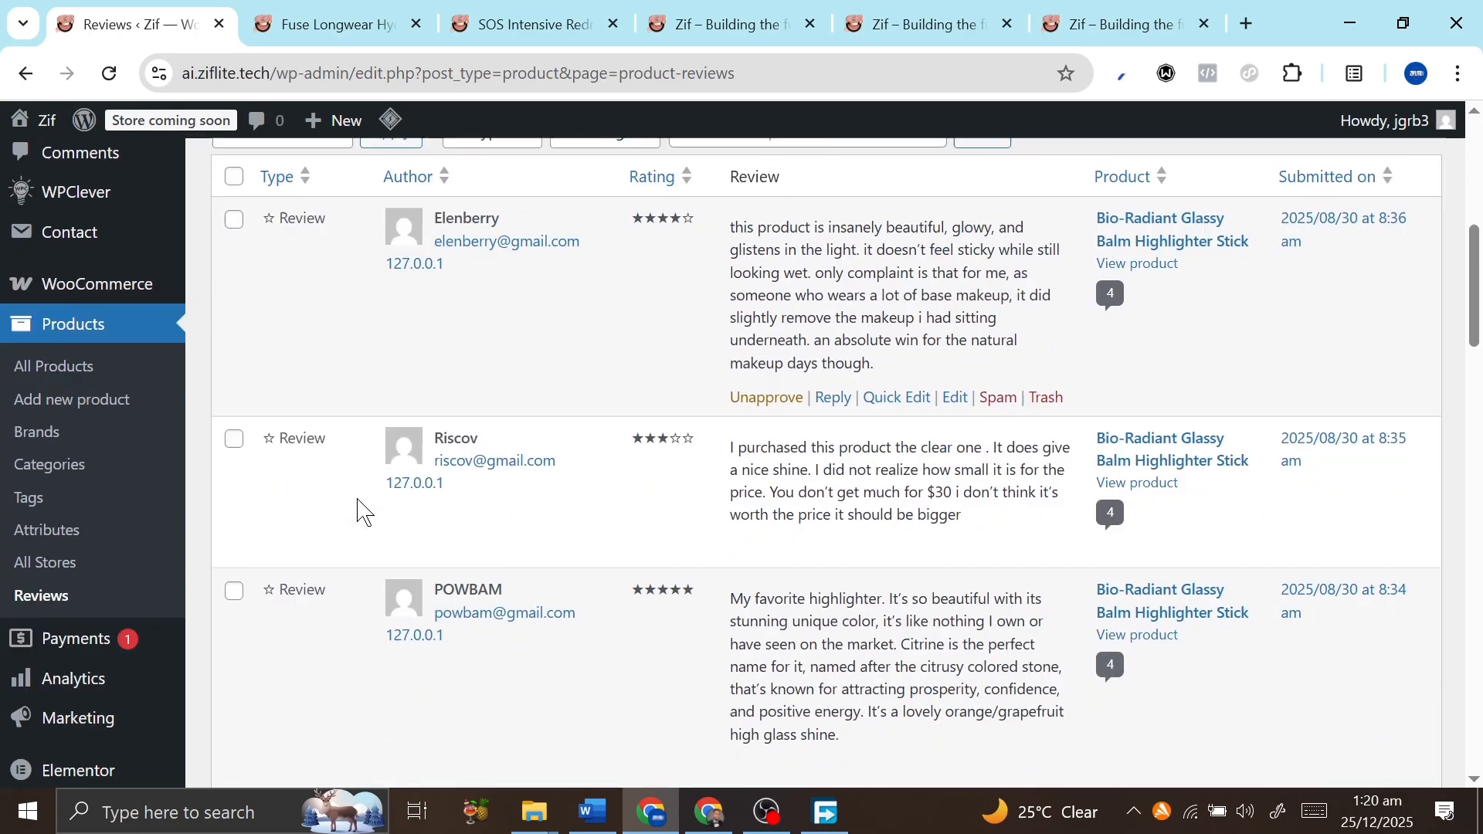
# Recheck the Fuse Longwear Hydrating Glassy Lip preview and go to the products on the store's homepage
pyautogui.click(325, 11)
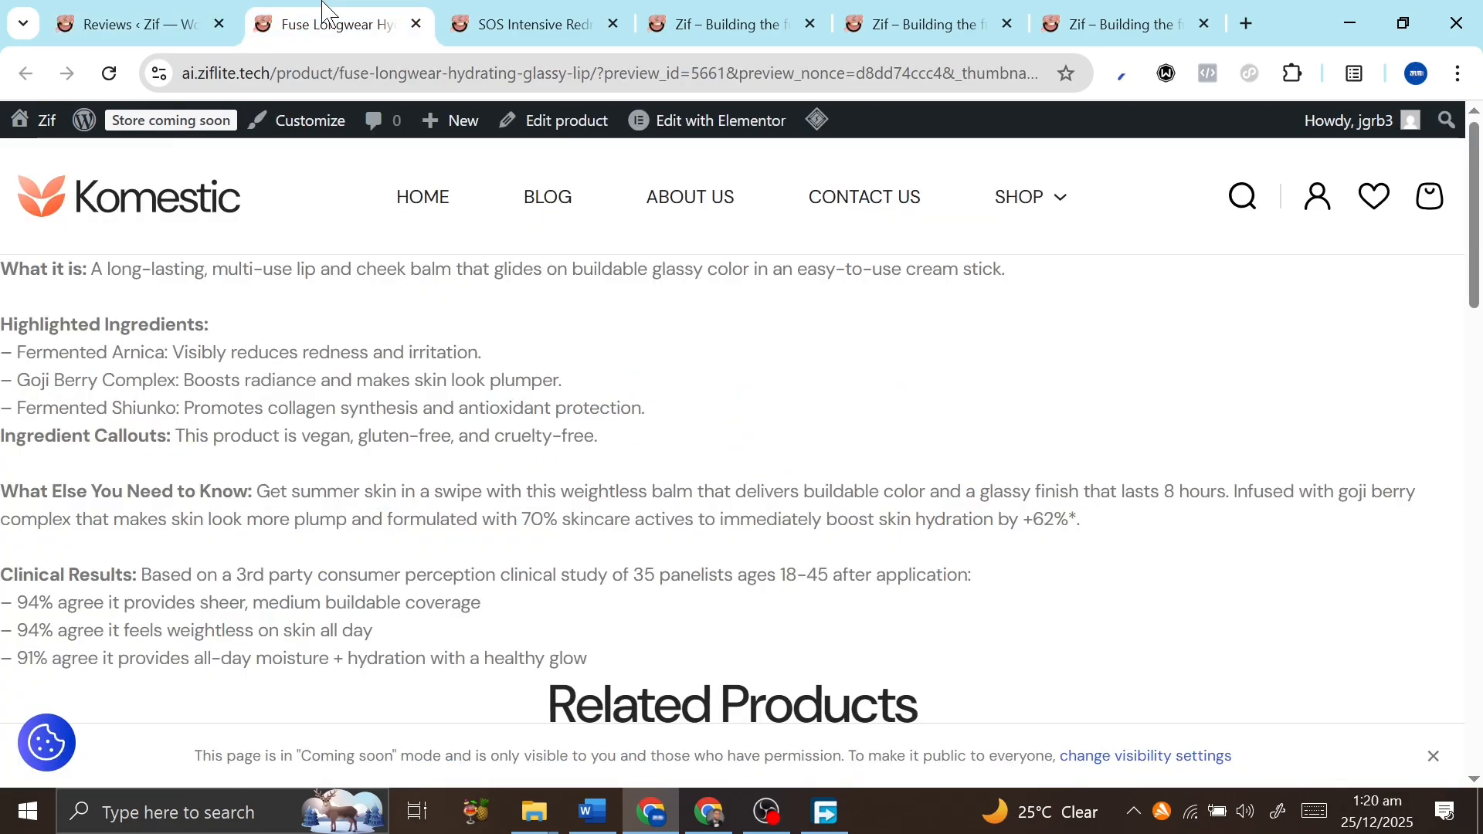
pyautogui.scroll(-8, 382, 490)
pyautogui.scroll(8, 382, 491)
pyautogui.hotkey('alt', 'Left')
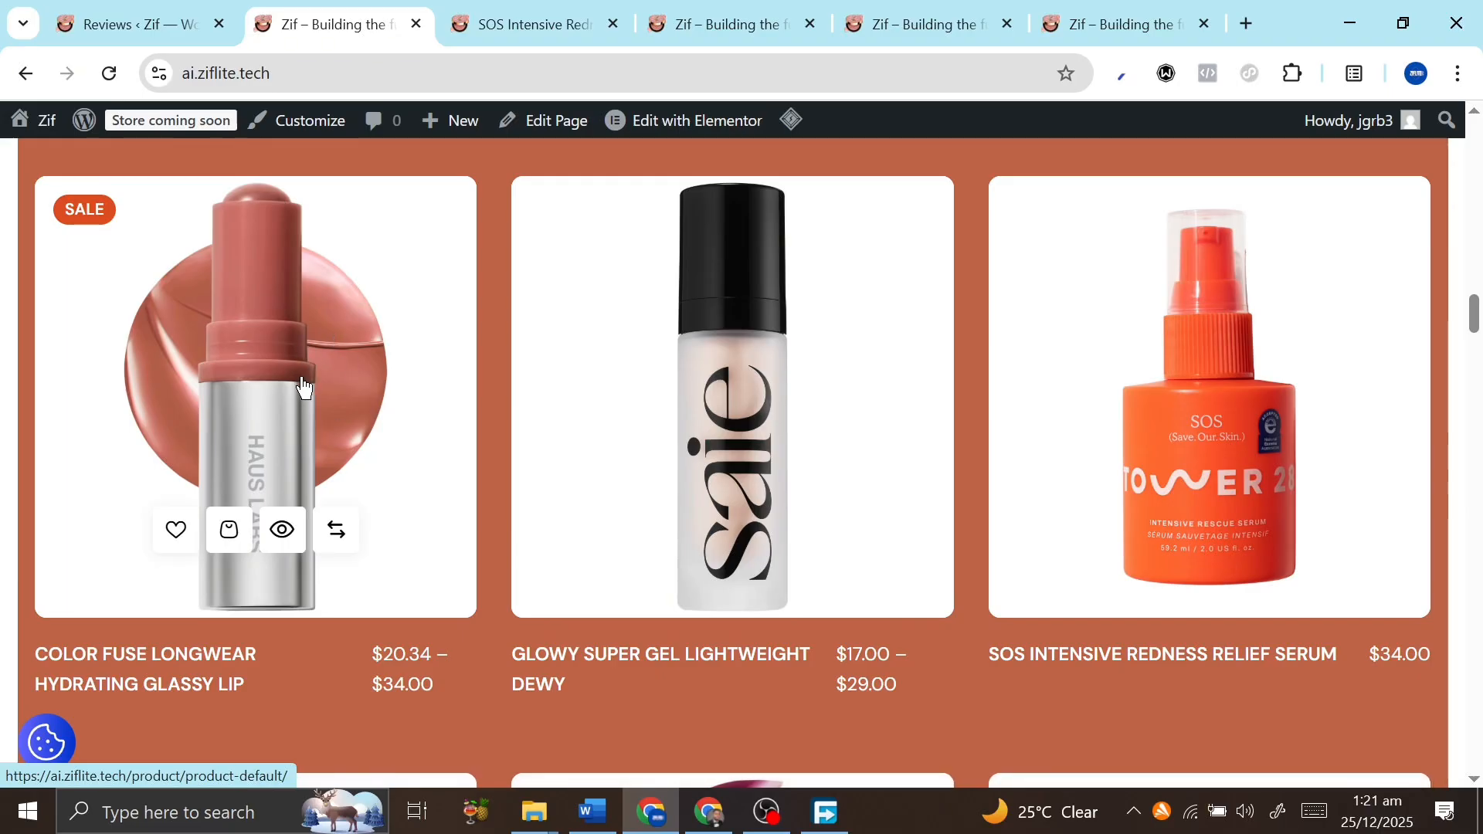
# Open the Color Fuse Longwear Hydrating Glassy Lip product page, add the product to the wishlist and continue shopping on its page
pyautogui.click(272, 342)
pyautogui.scroll(-2, 786, 398)
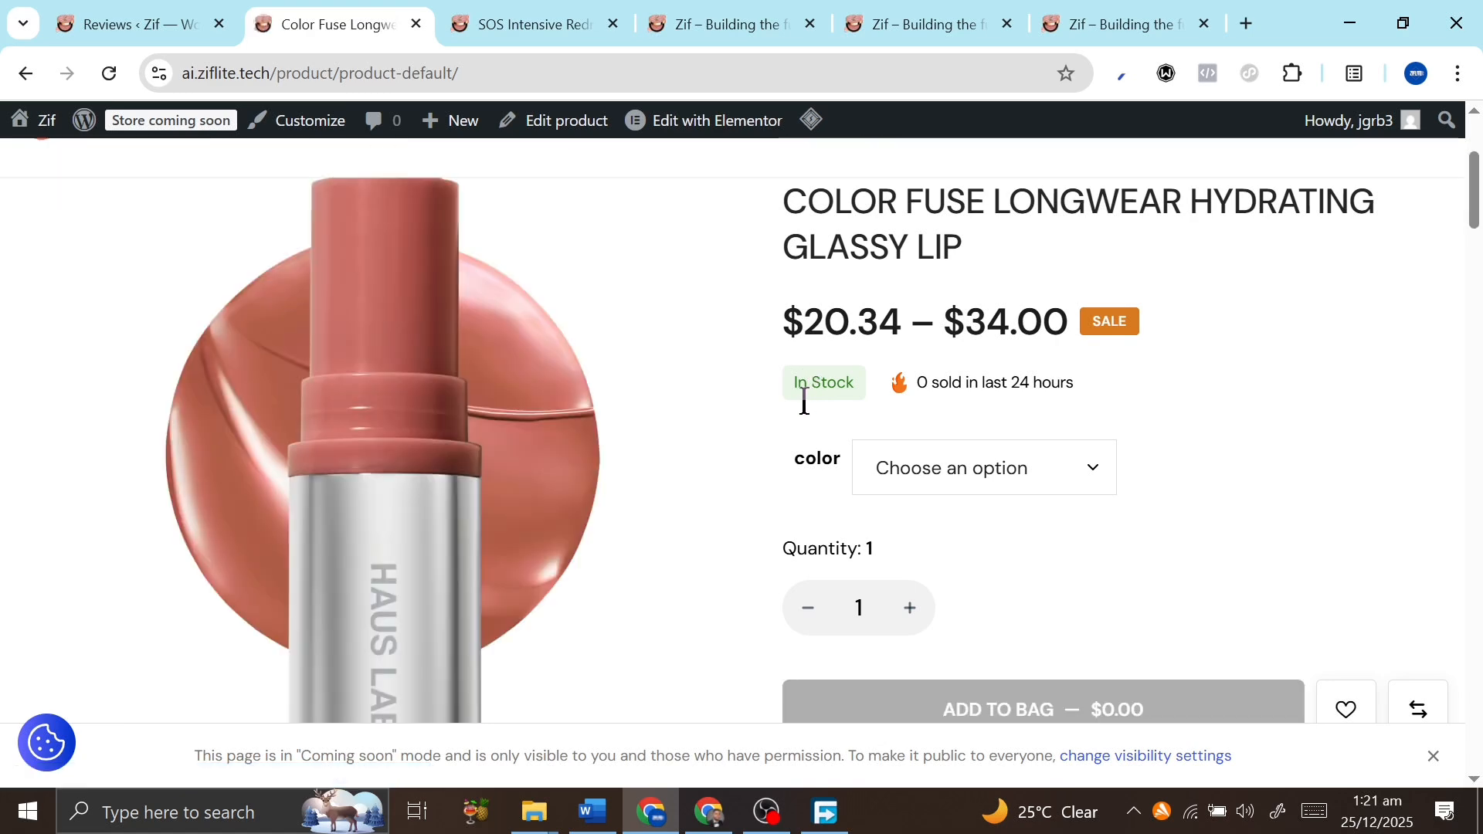
pyautogui.scroll(2, 824, 488)
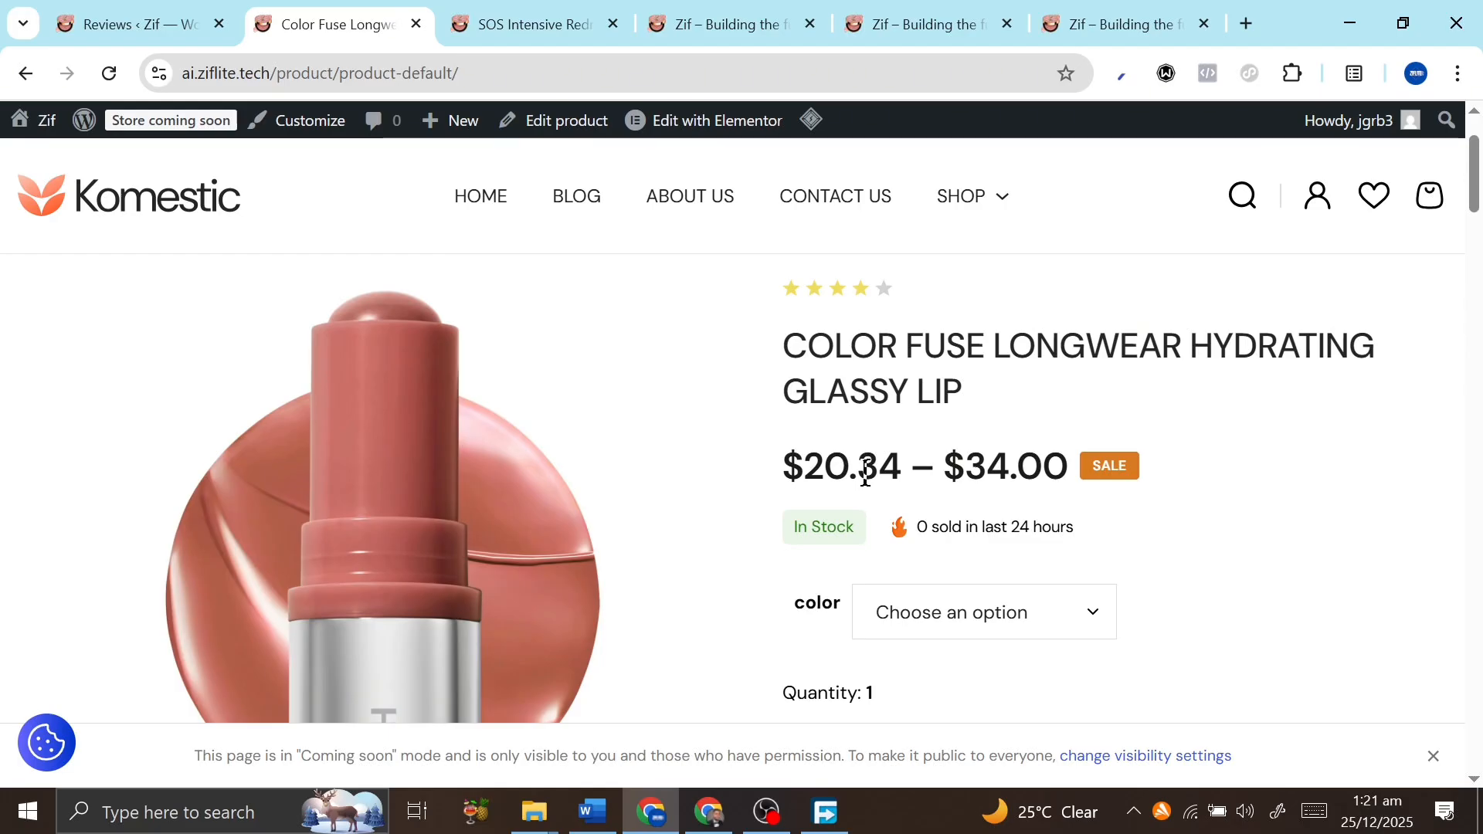
pyautogui.scroll(-4, 865, 473)
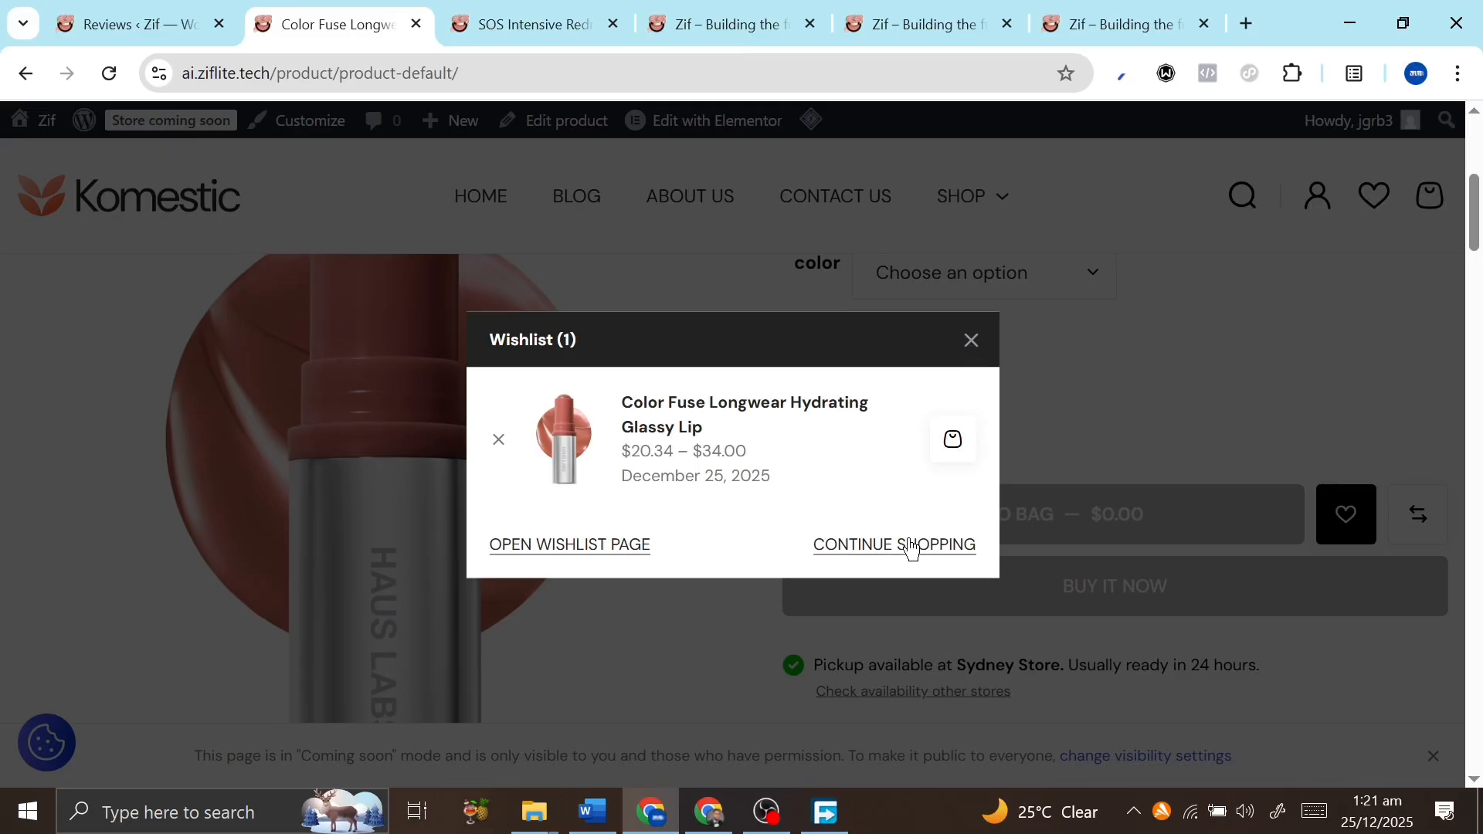
pyautogui.click(912, 546)
pyautogui.scroll(-5, 1037, 374)
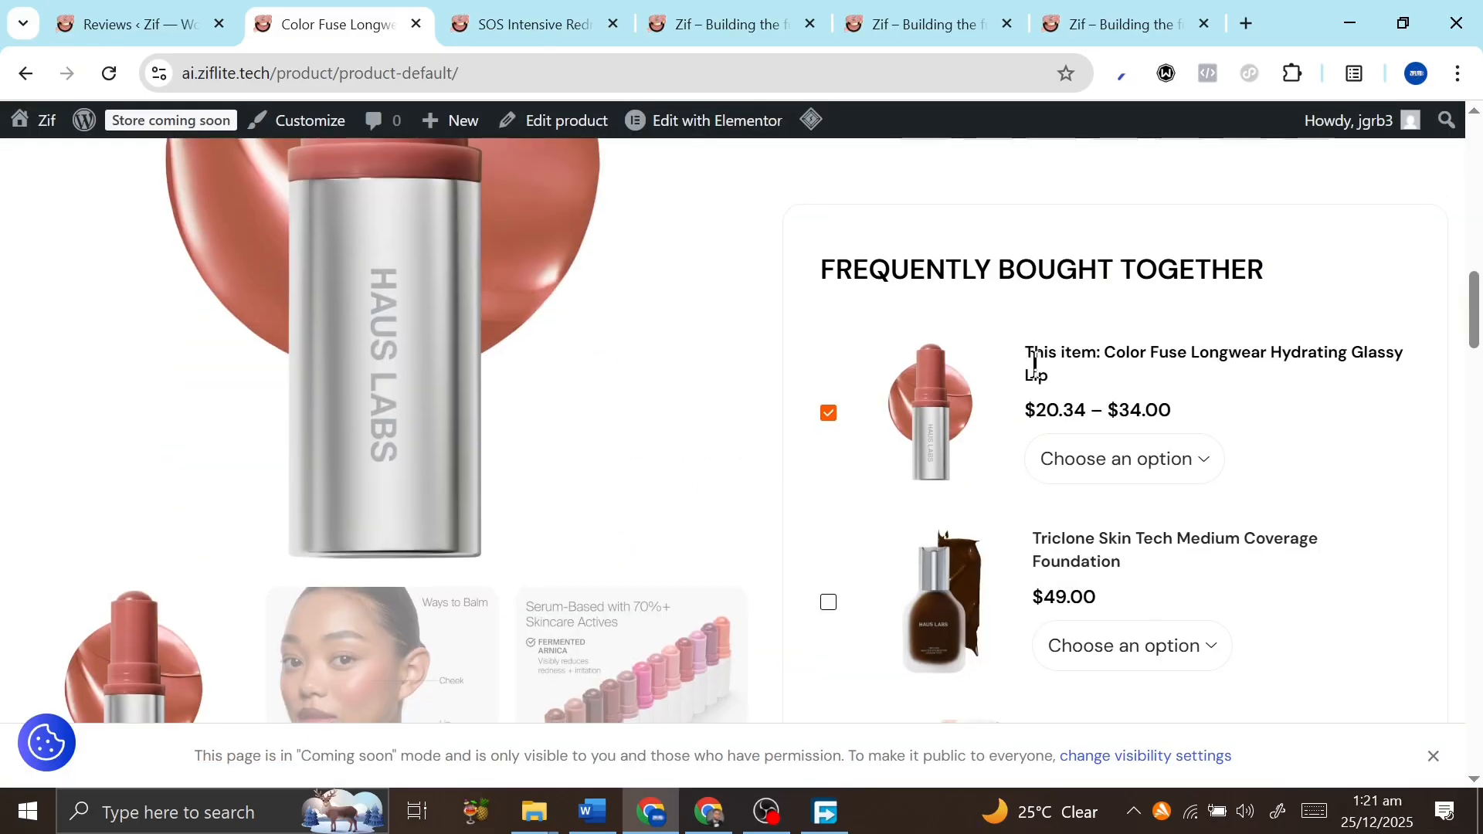
# View the color options on the Color Fuse Longwear Hydrating Glassy Lip page and raise the purchase quantity to 4
pyautogui.scroll(-8, 1034, 364)
pyautogui.scroll(10, 1036, 374)
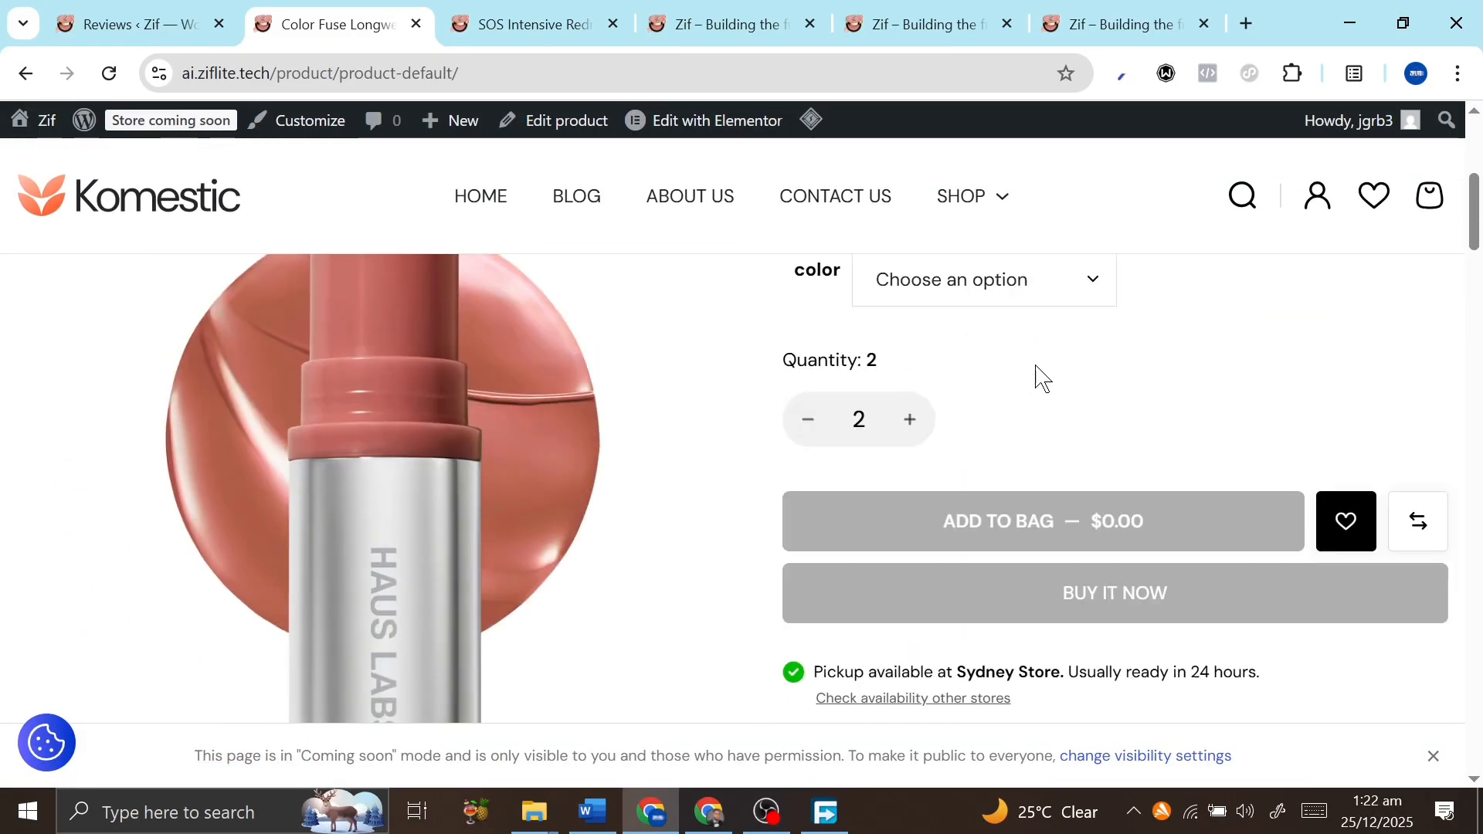
pyautogui.scroll(6, 1037, 368)
pyautogui.scroll(-4, 1036, 367)
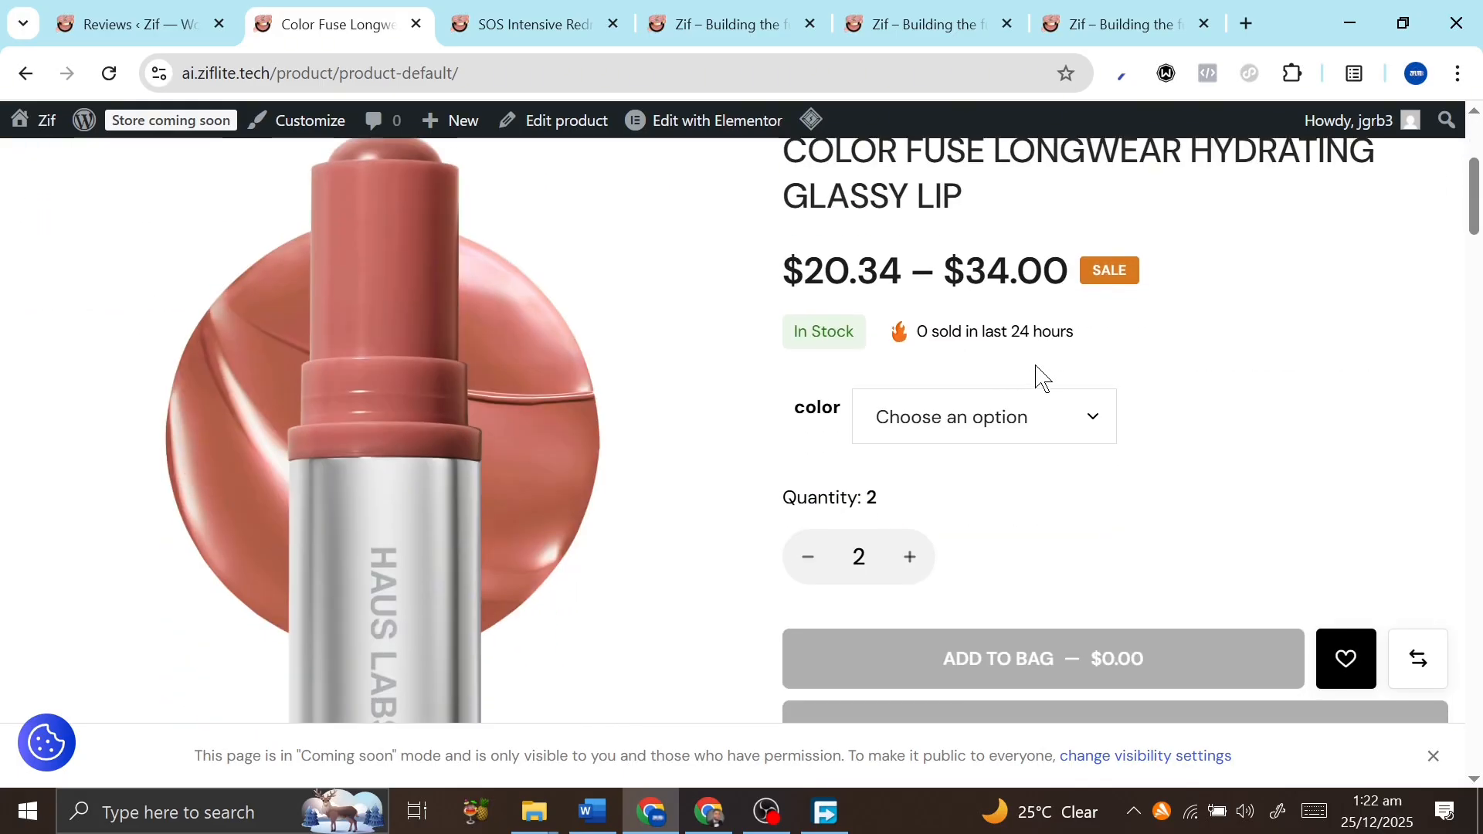
pyautogui.click(1073, 442)
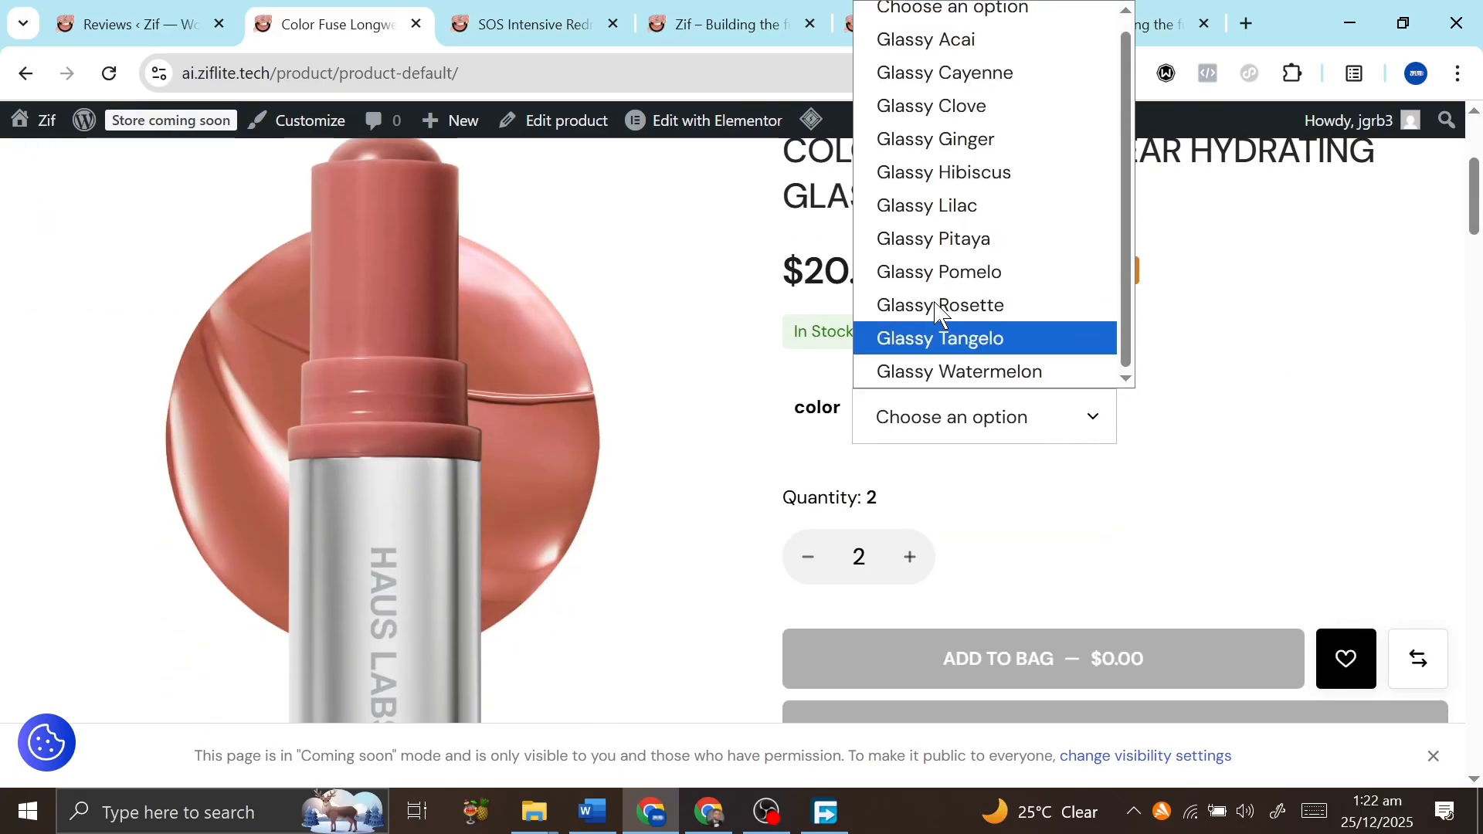
pyautogui.click(906, 553)
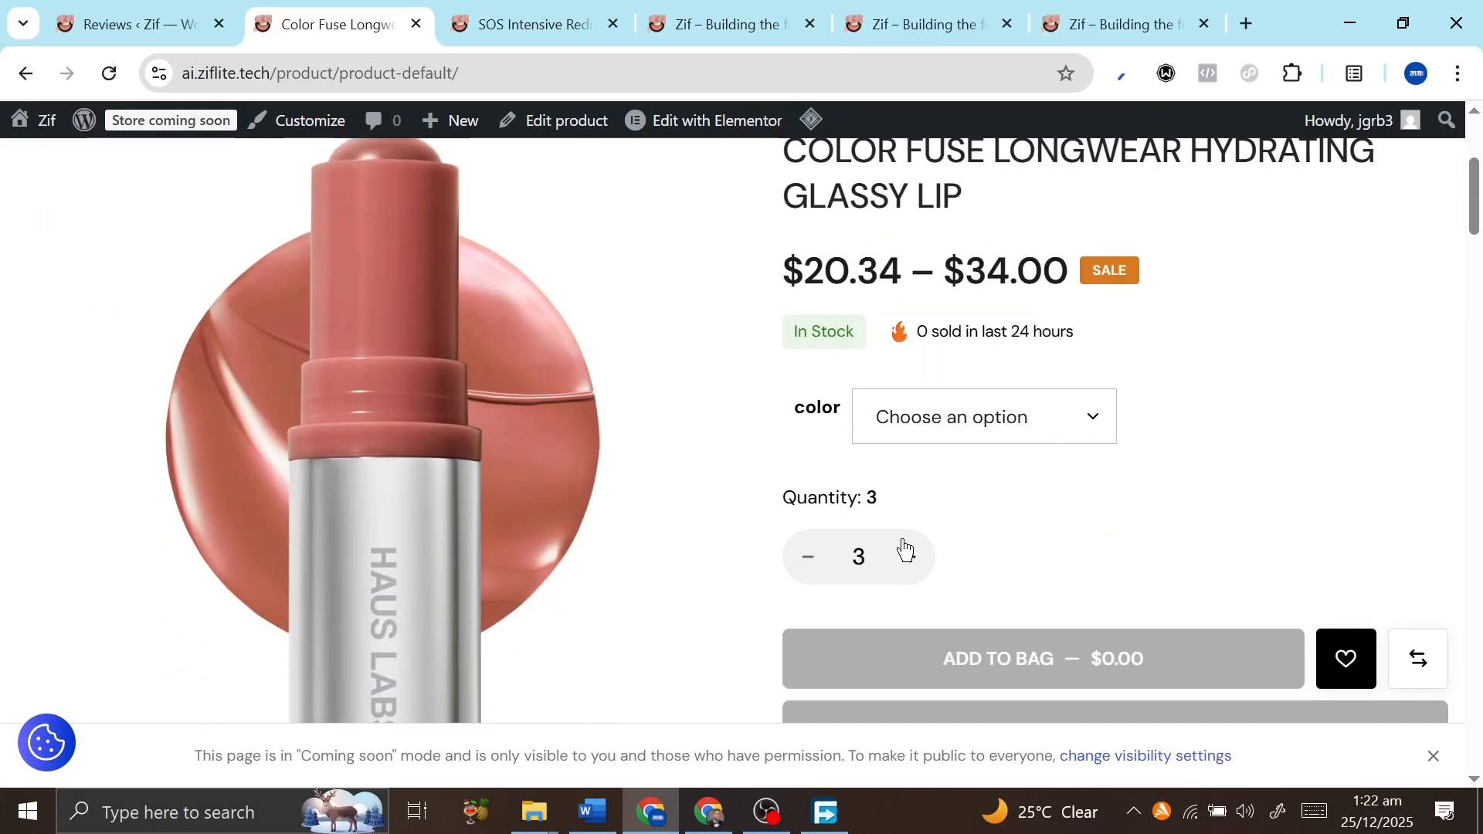
pyautogui.scroll(-3, 913, 585)
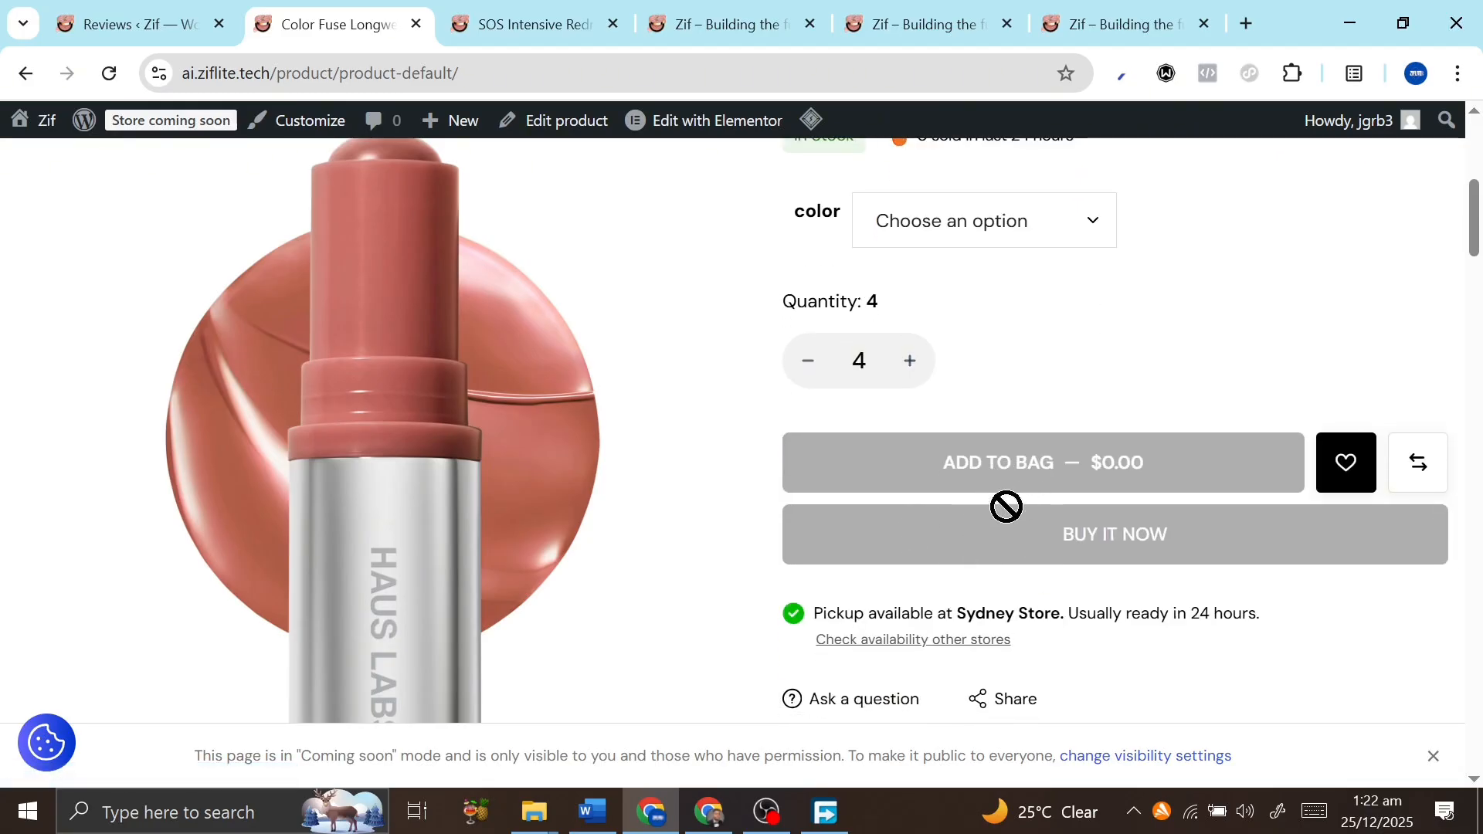
# Look over the product page's purchase area, including pickup availability, sharing, category, brand and checkout details
pyautogui.scroll(-8, 1102, 516)
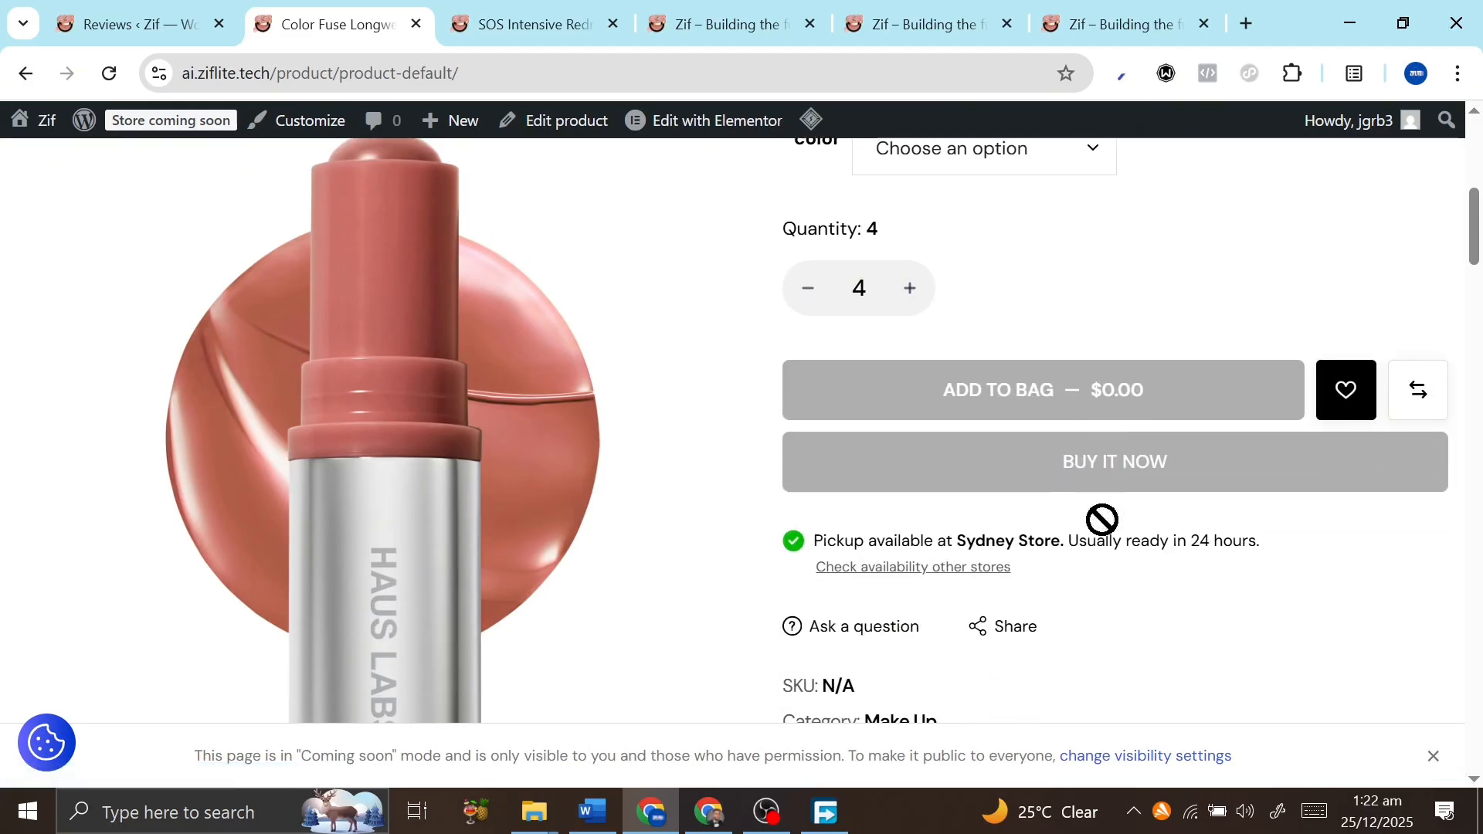
pyautogui.scroll(5, 1089, 409)
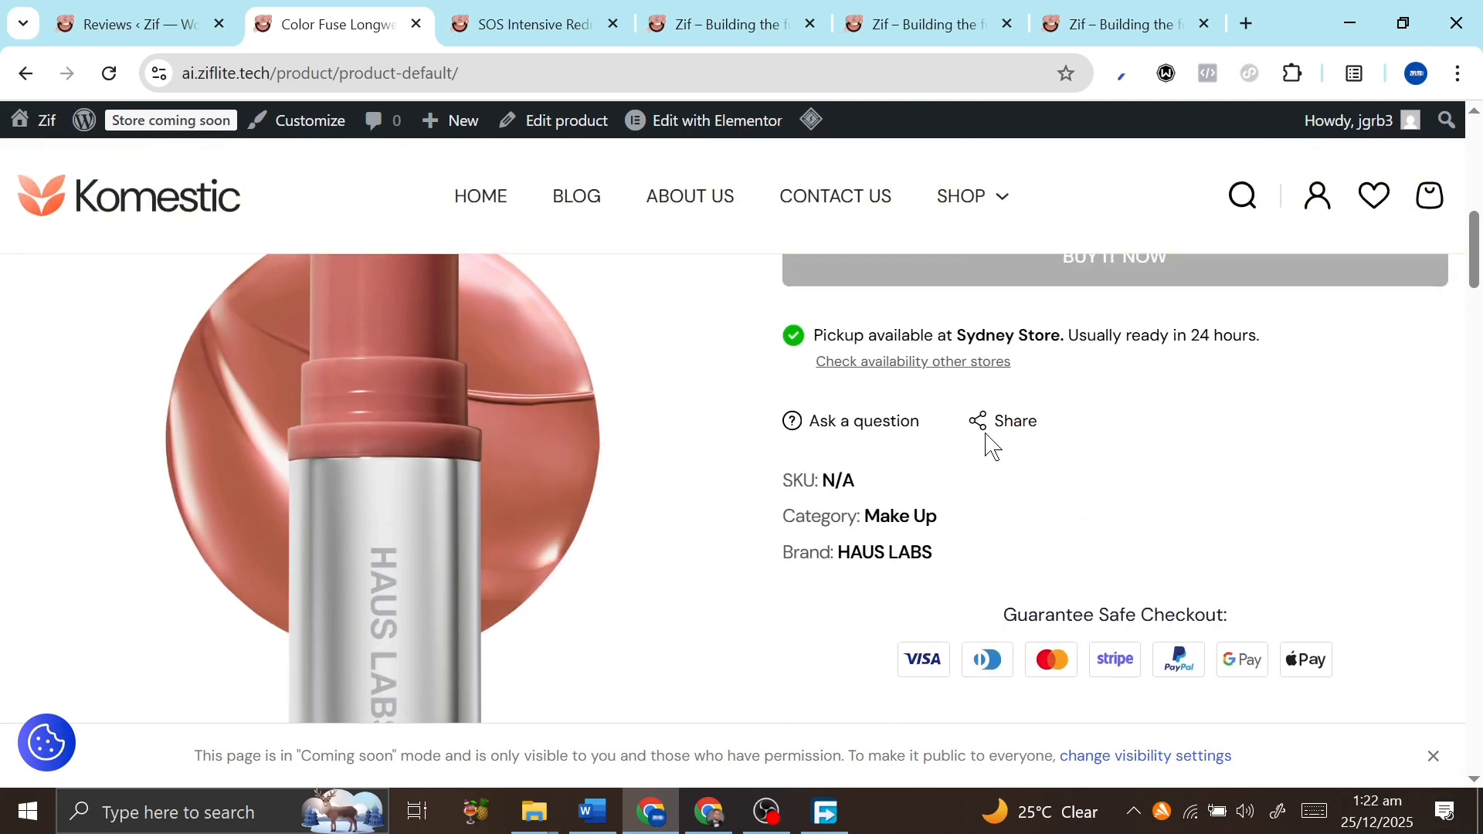
pyautogui.scroll(5, 896, 478)
pyautogui.scroll(-3, 1042, 325)
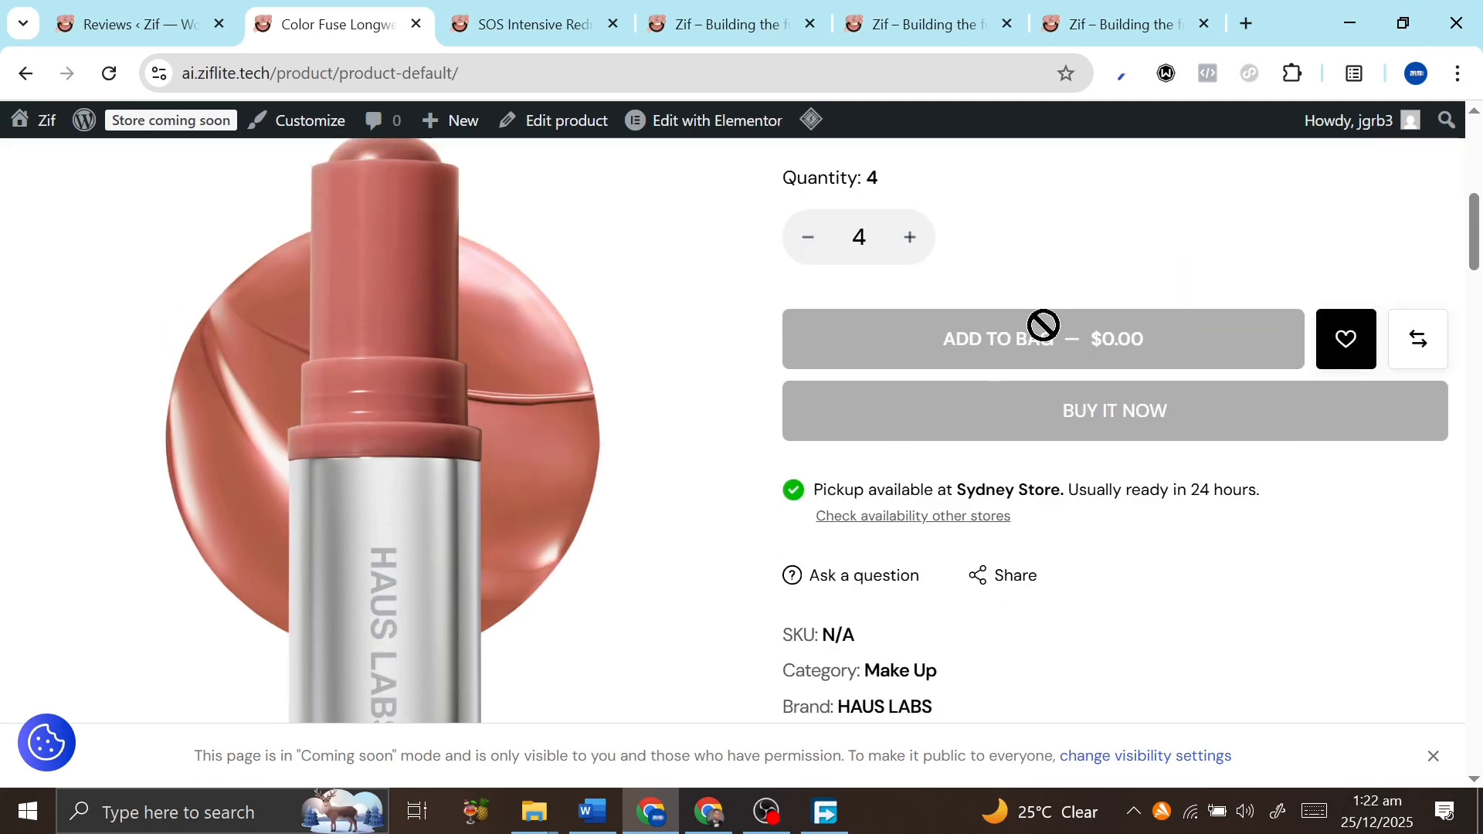
pyautogui.scroll(-12, 1008, 453)
pyautogui.scroll(18, 1009, 452)
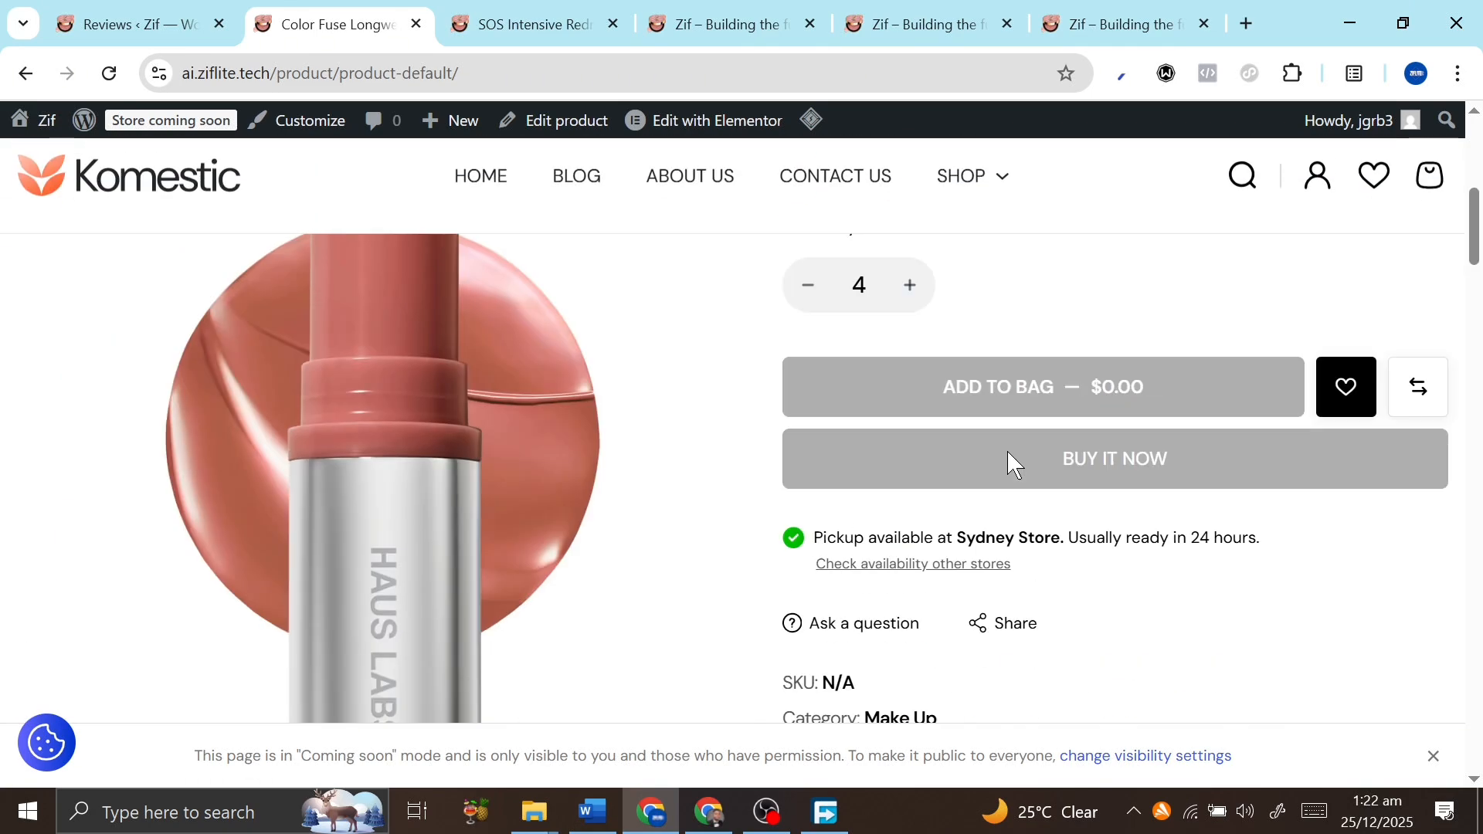
# Compare the submitted product reviews in the admin with the star rating on the storefront product page, and return to the reviews
pyautogui.click(172, 13)
pyautogui.scroll(5, 404, 513)
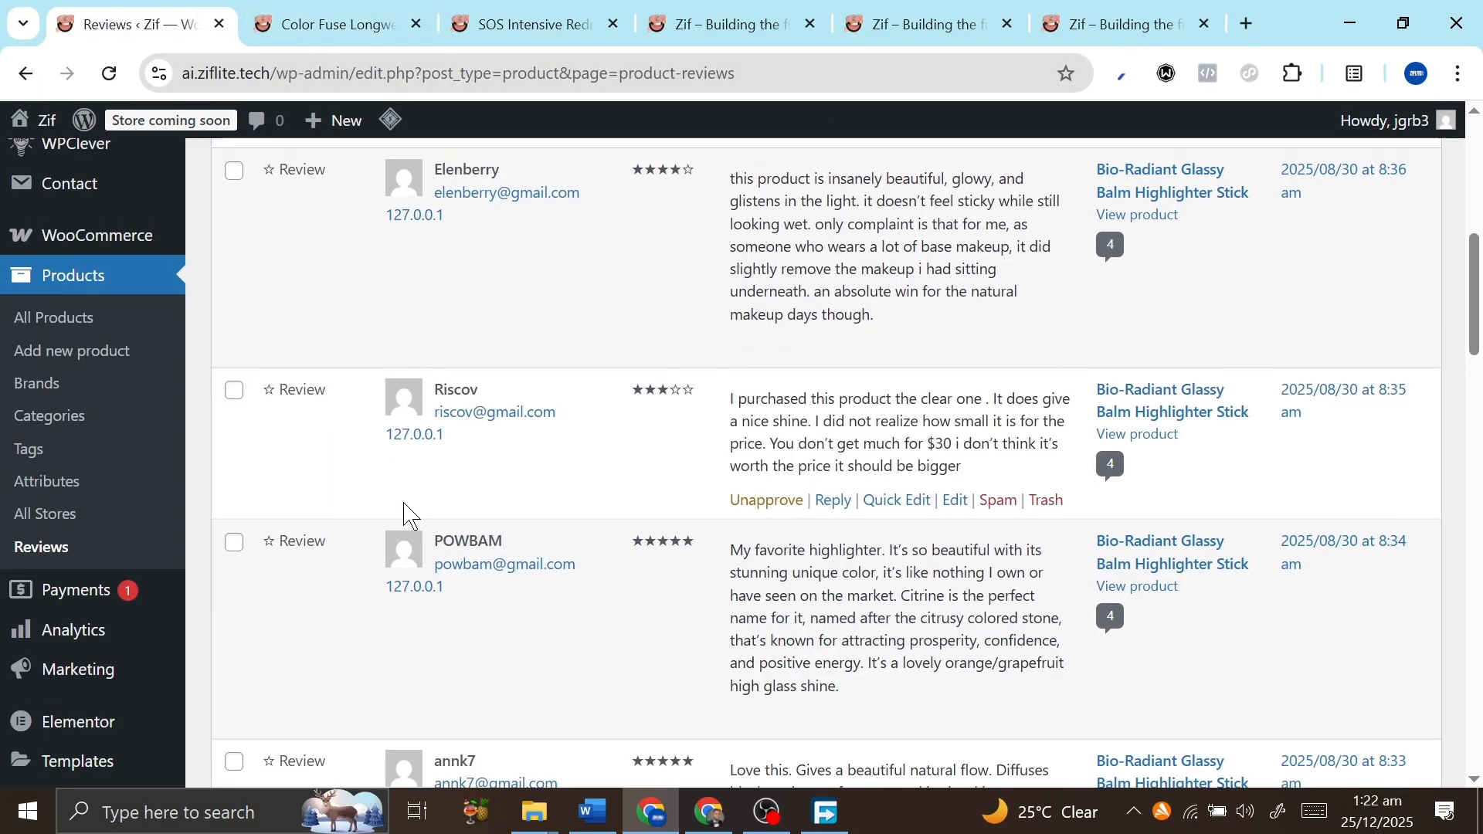
pyautogui.scroll(-5, 404, 509)
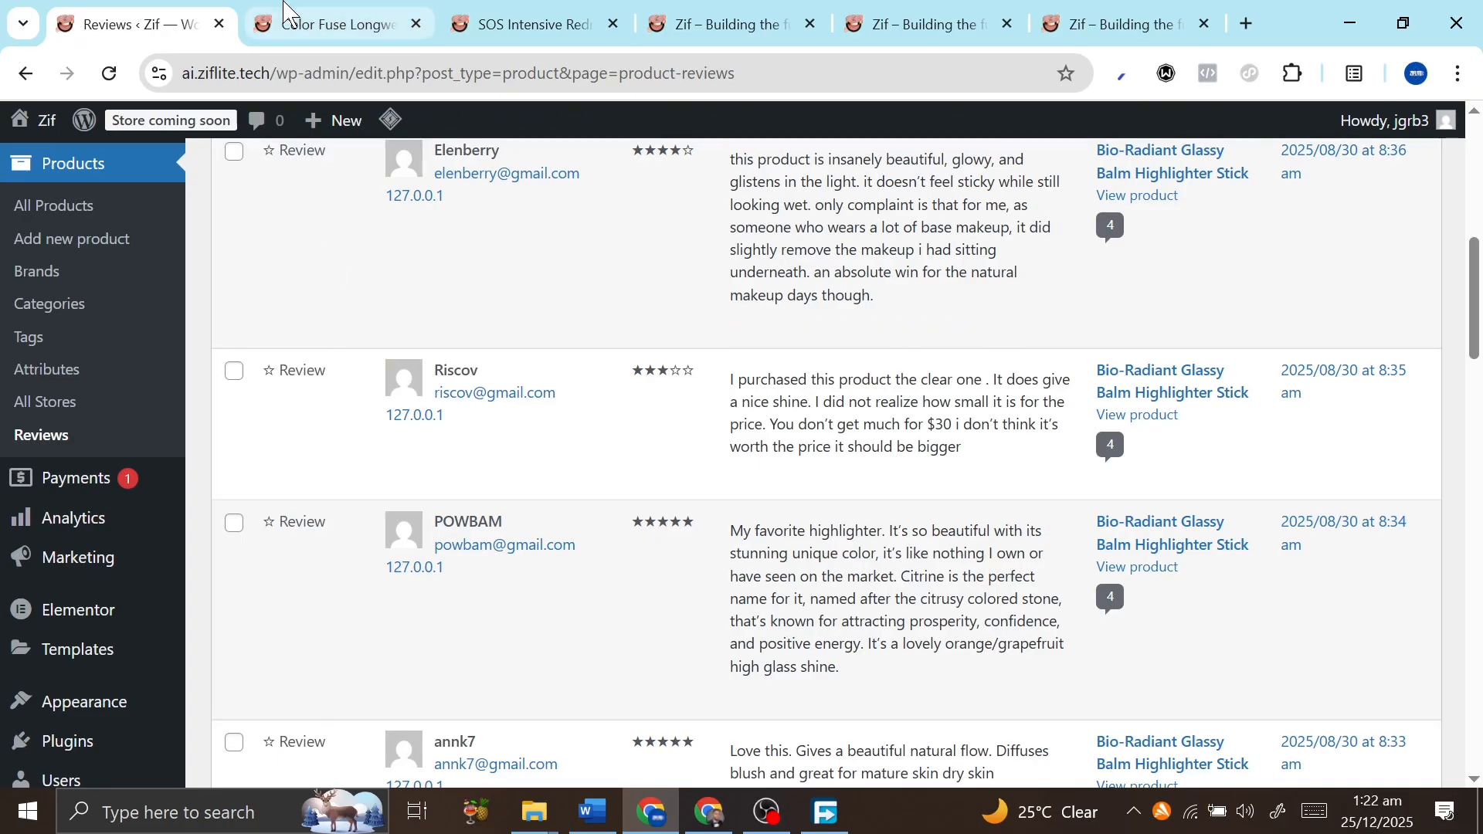
pyautogui.click(330, 21)
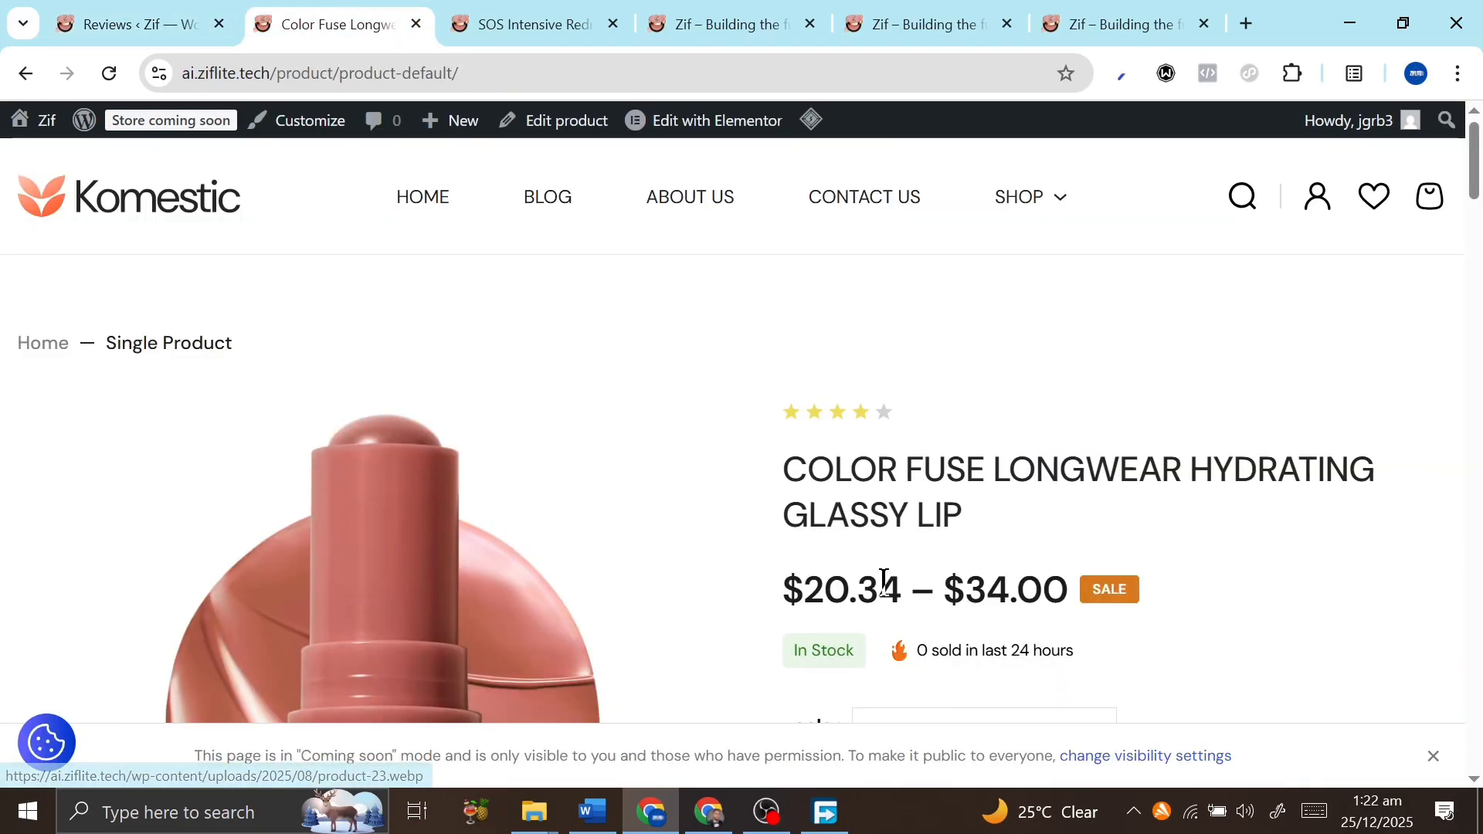
pyautogui.click(124, 11)
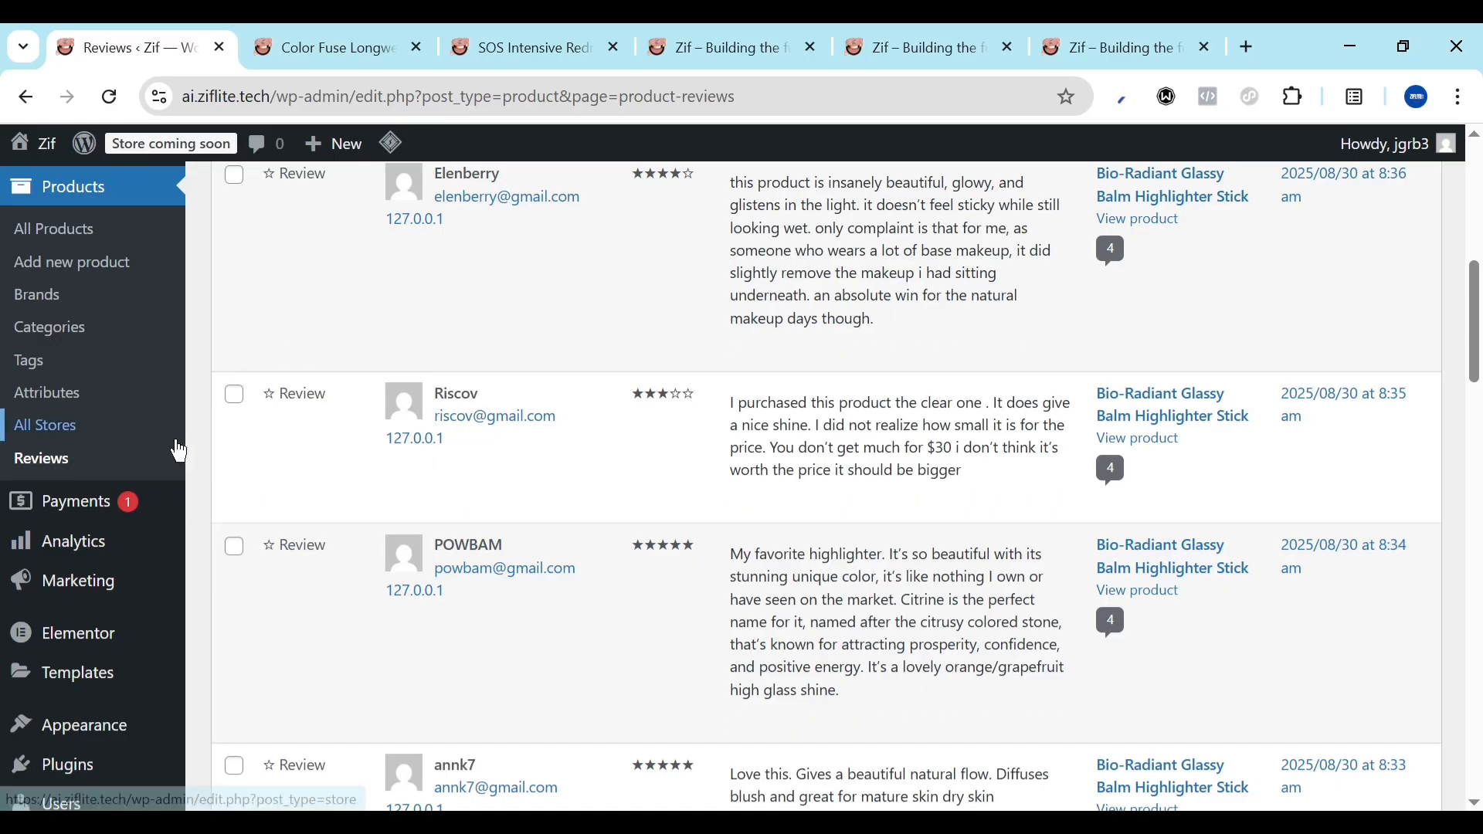
# Open the WooCommerce general settings and set the store's Country / State to Nigeria — Abuja
pyautogui.scroll(3, 31, 502)
pyautogui.moveTo(77, 410)
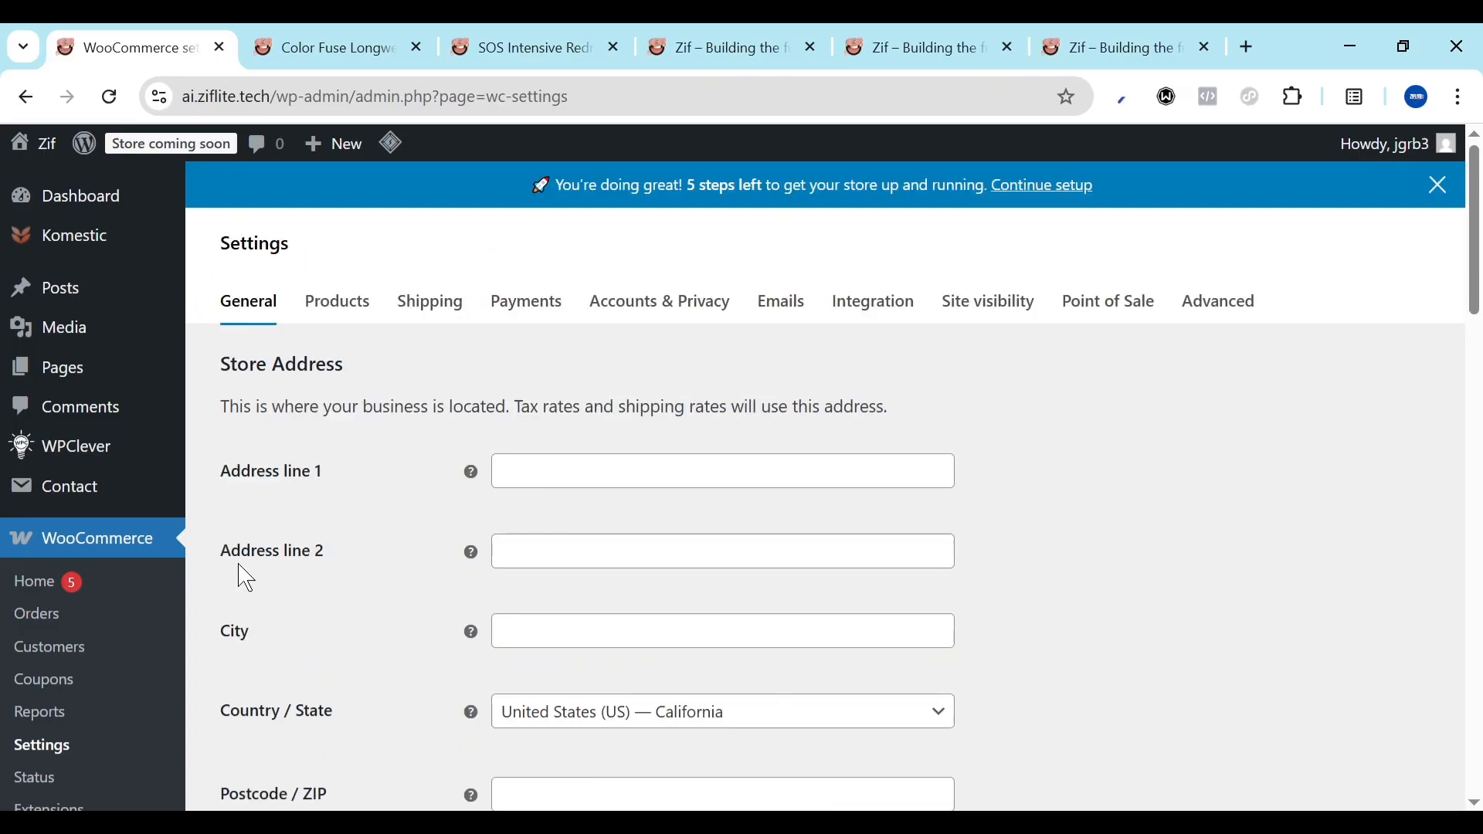
pyautogui.scroll(-8, 232, 556)
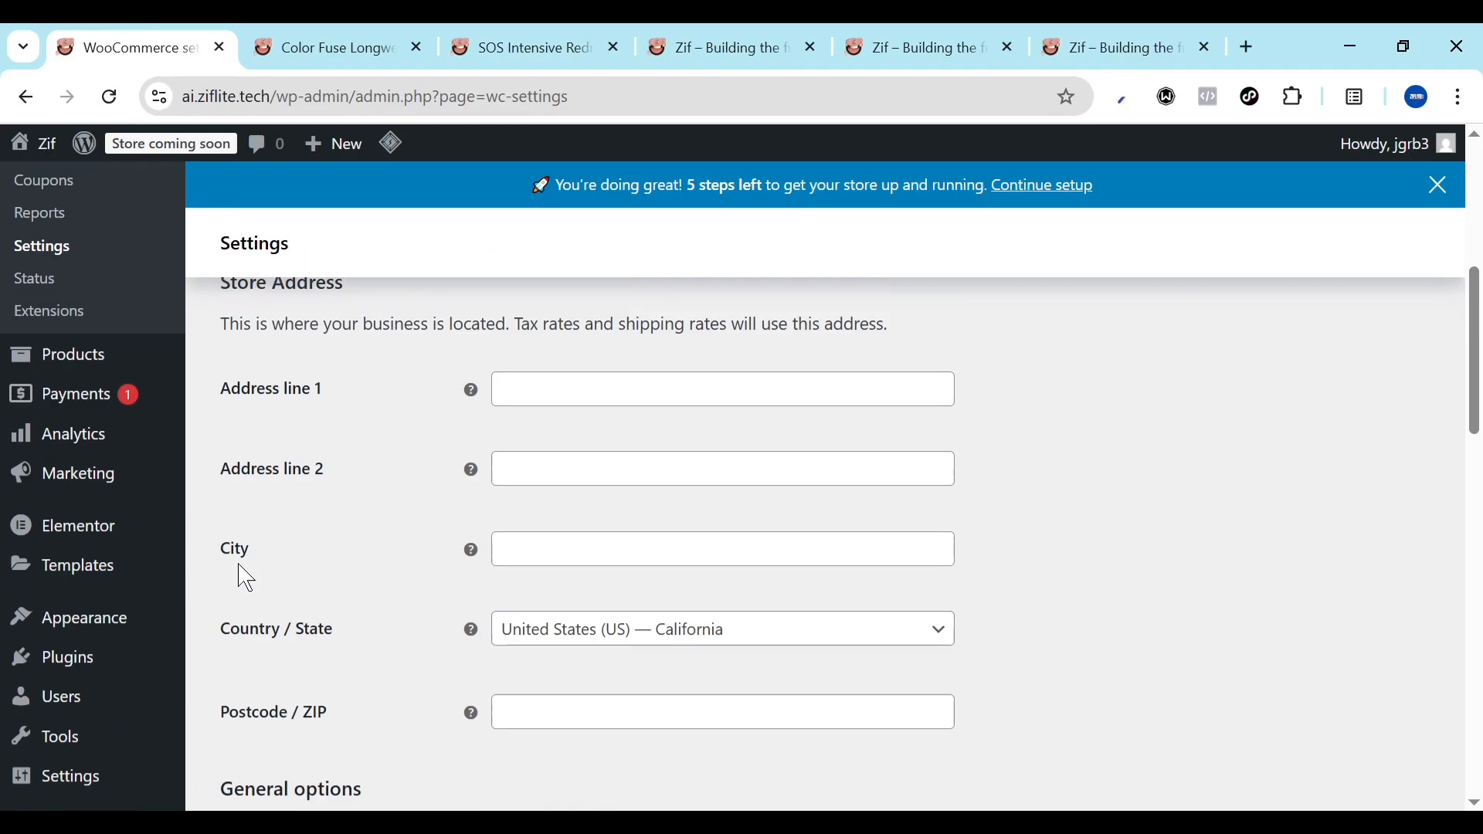
pyautogui.scroll(2, 564, 613)
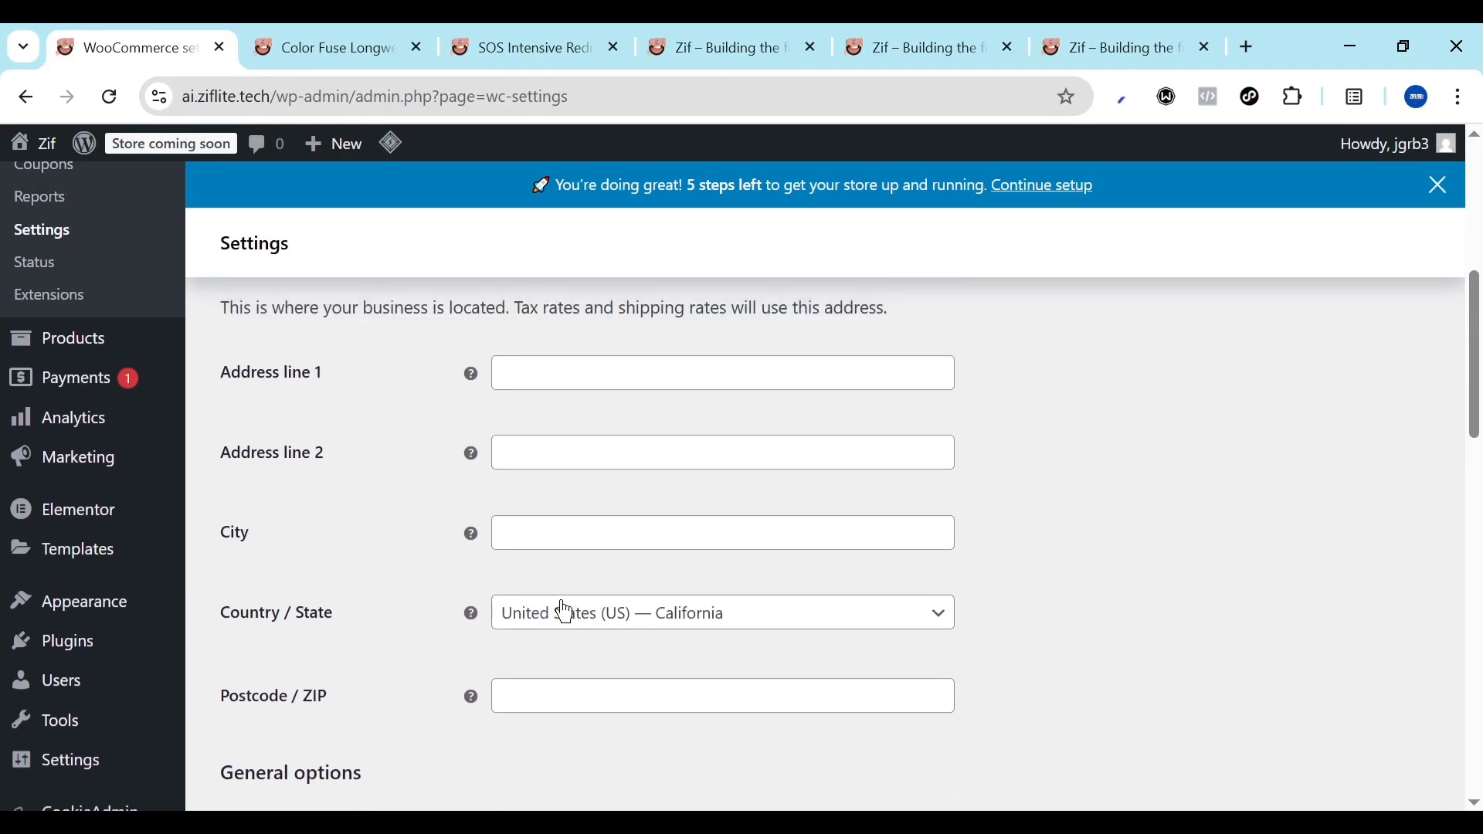
pyautogui.click(611, 622)
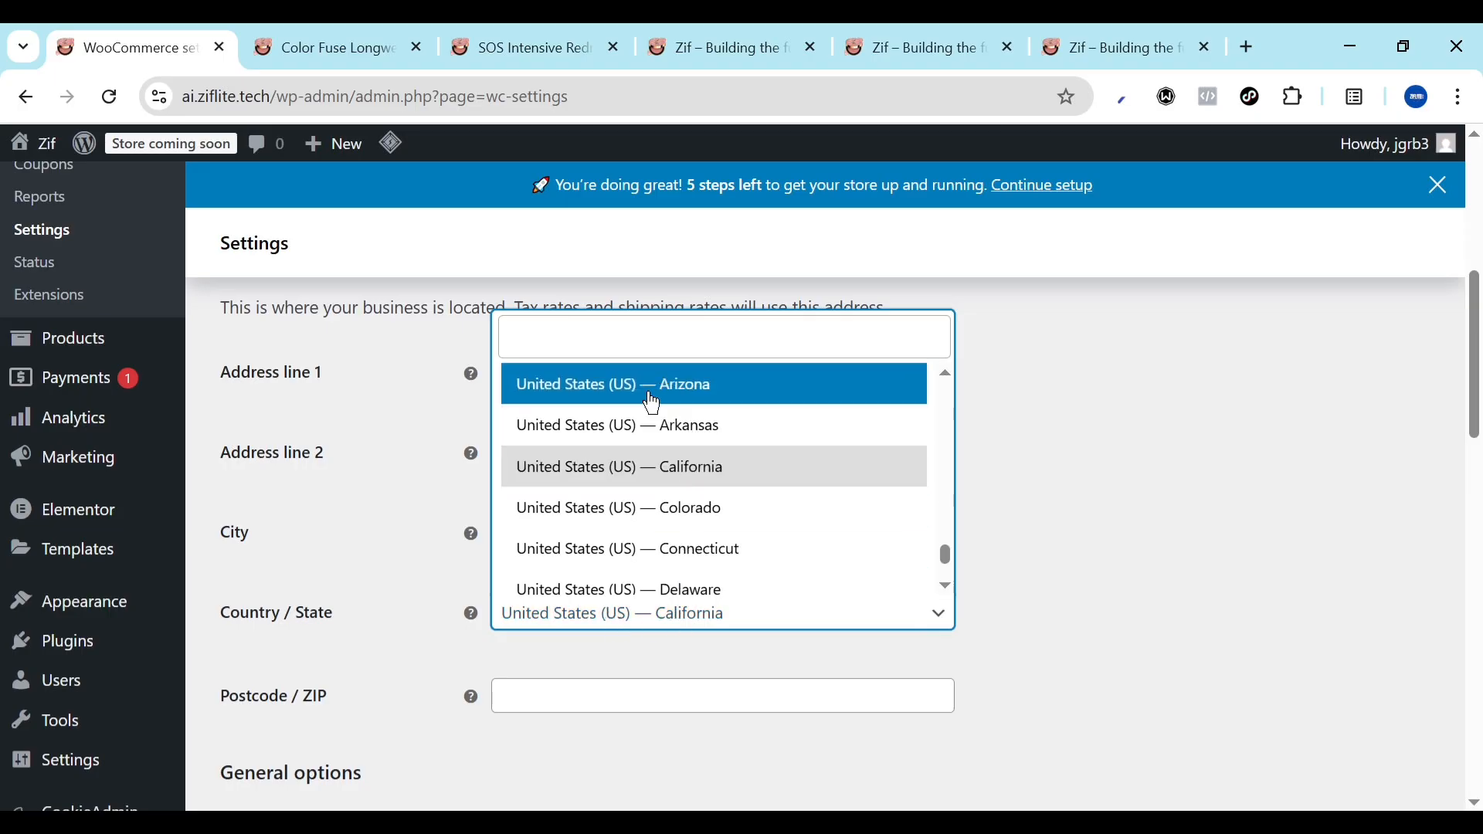
pyautogui.click(627, 349)
pyautogui.write('niger')
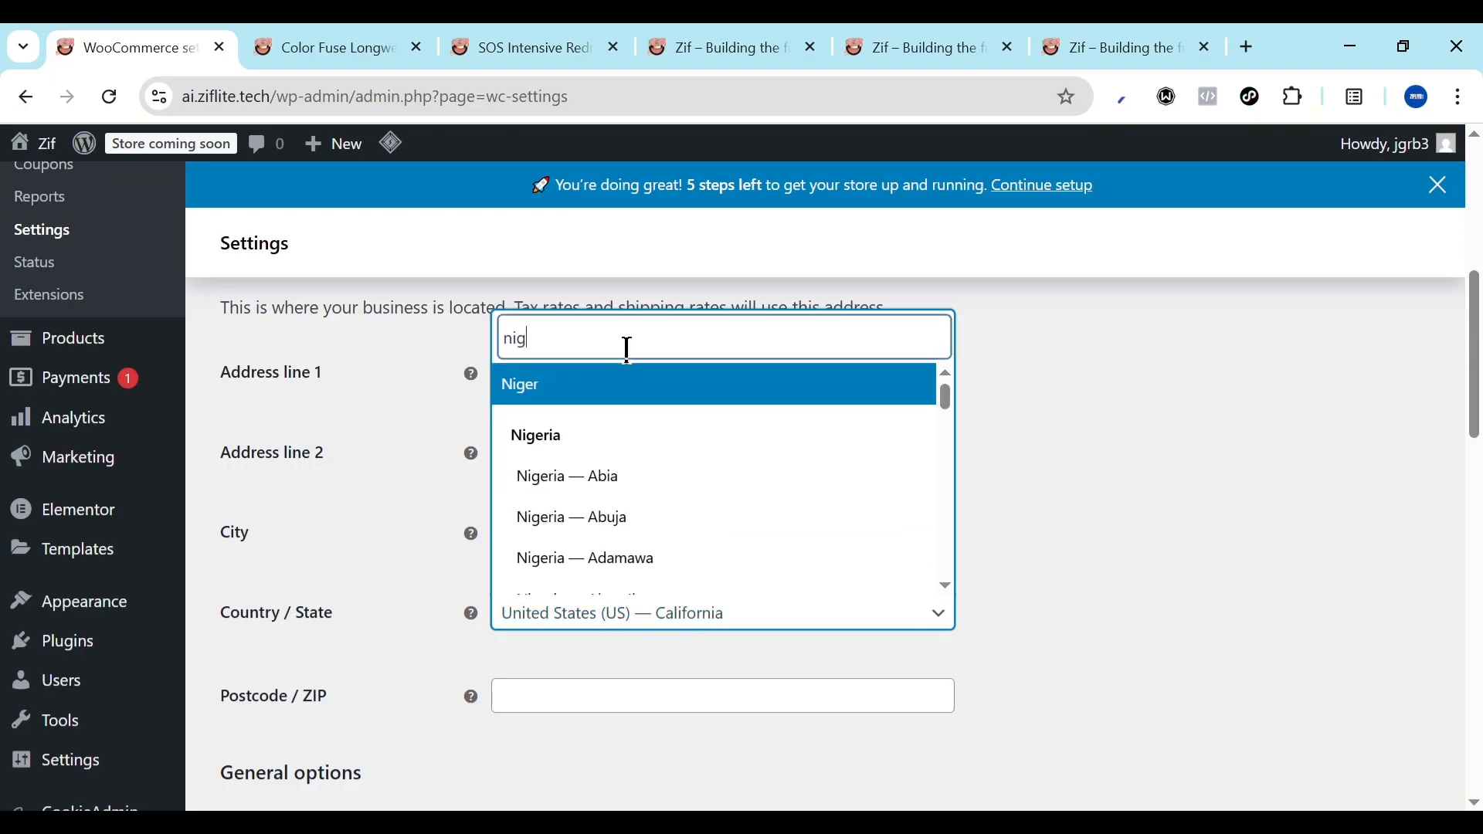
pyautogui.click(619, 540)
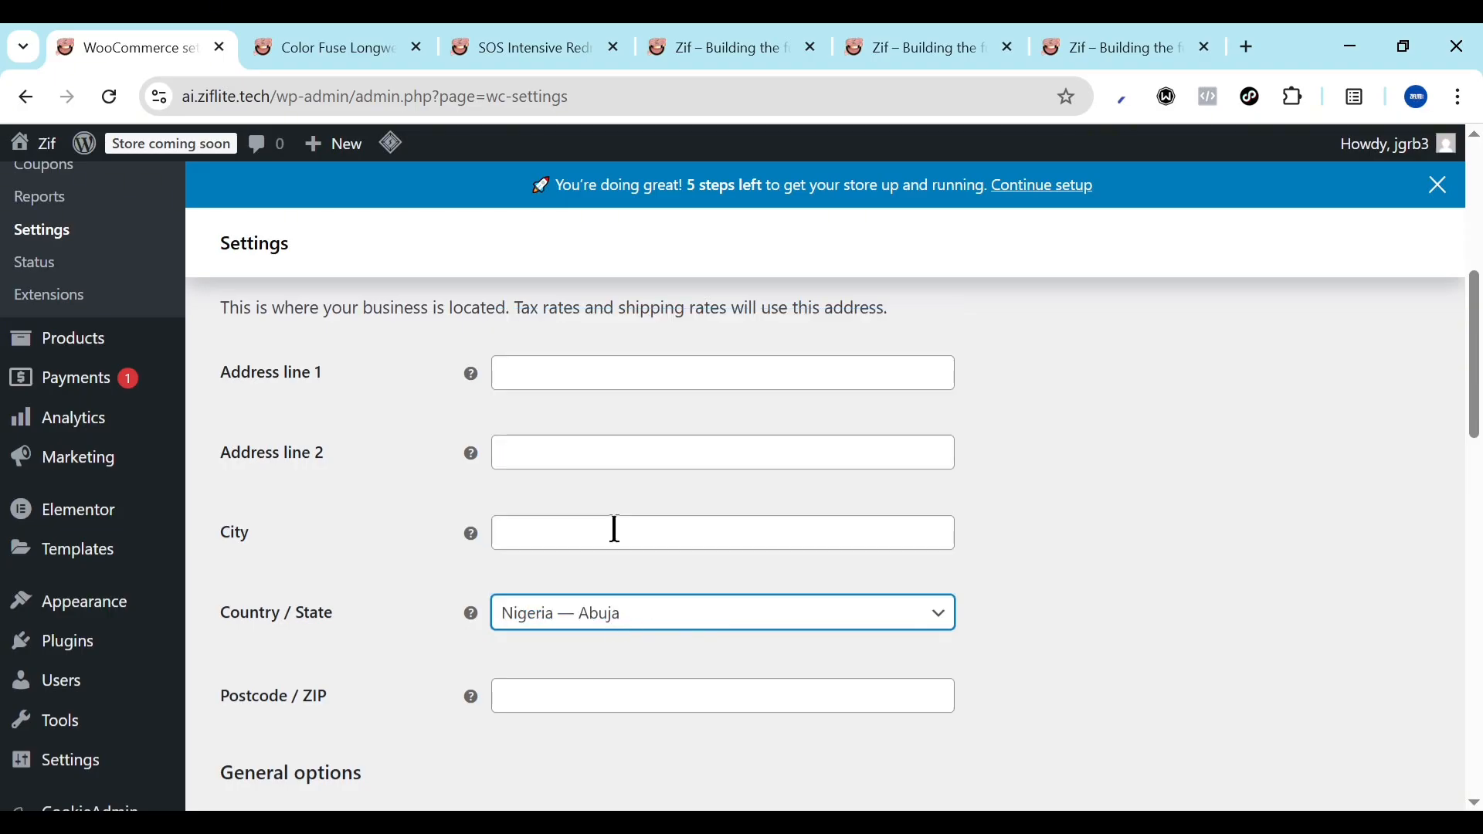
# Fill in the store's street address, city and postcode from a saved address, and switch address line 1 to another saved entry
pyautogui.scroll(-3, 933, 606)
pyautogui.click(711, 432)
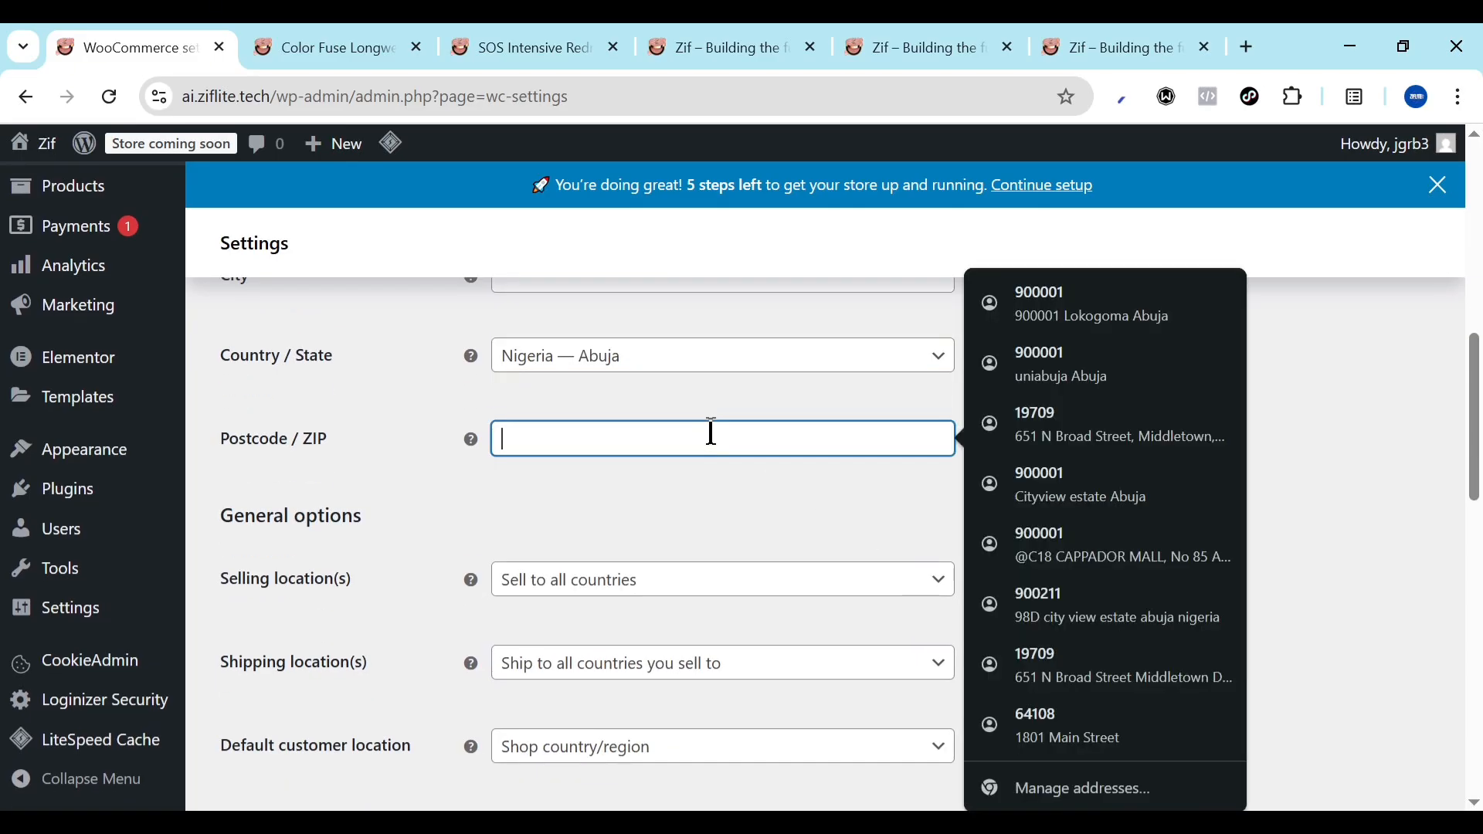
pyautogui.click(1030, 326)
pyautogui.scroll(3, 605, 510)
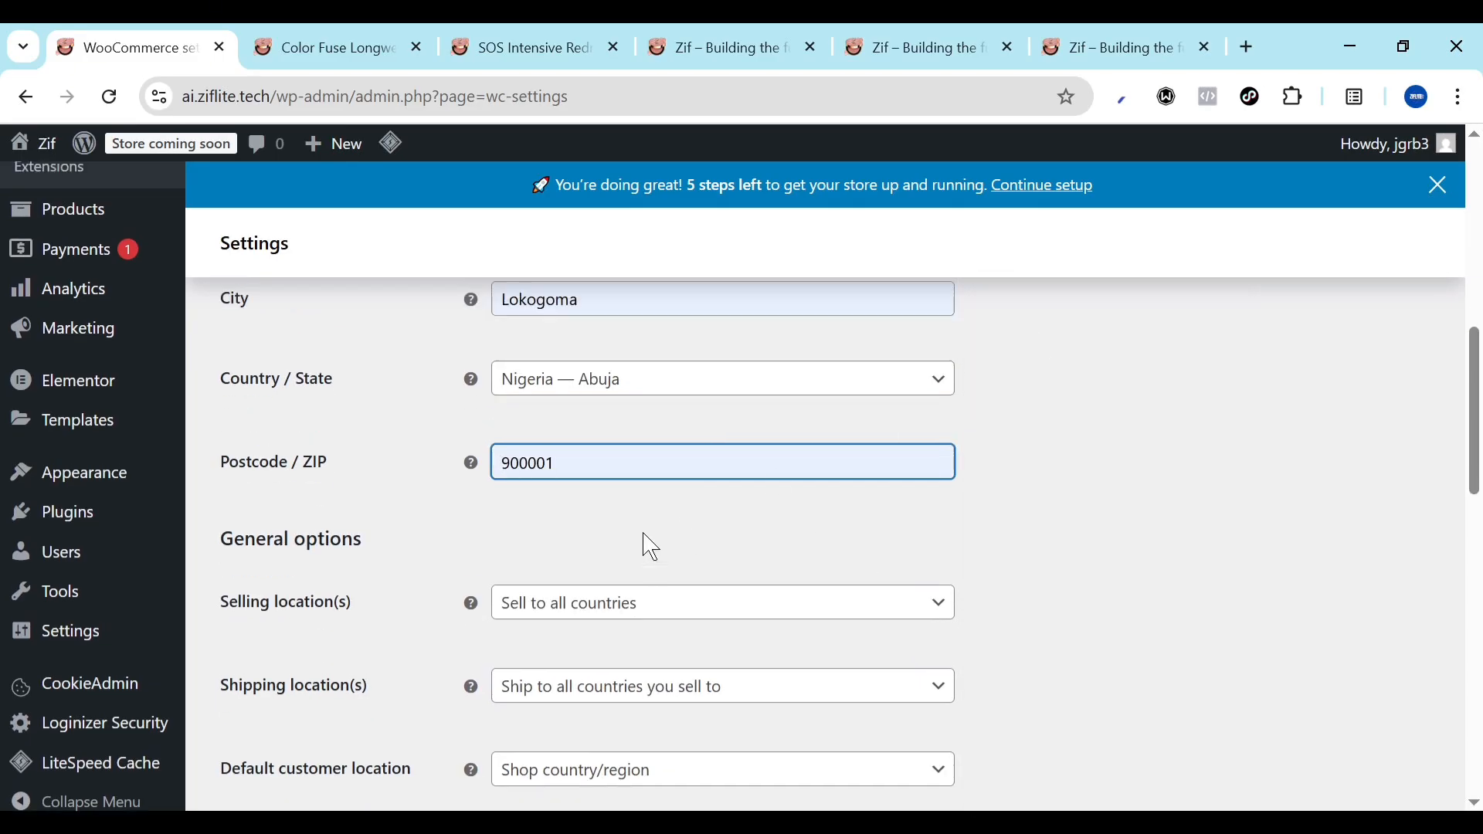
pyautogui.scroll(2, 540, 366)
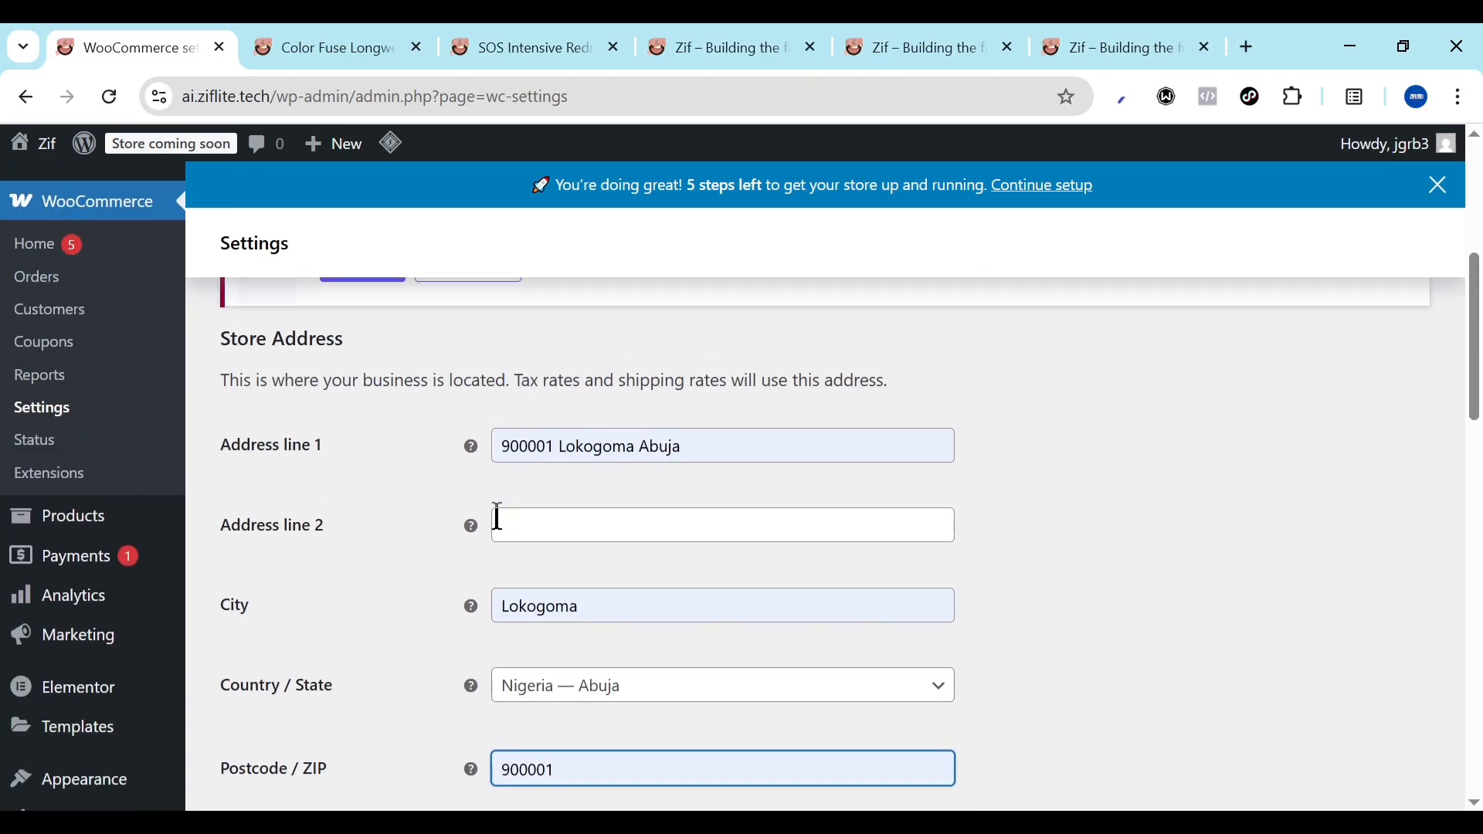
pyautogui.click(685, 448)
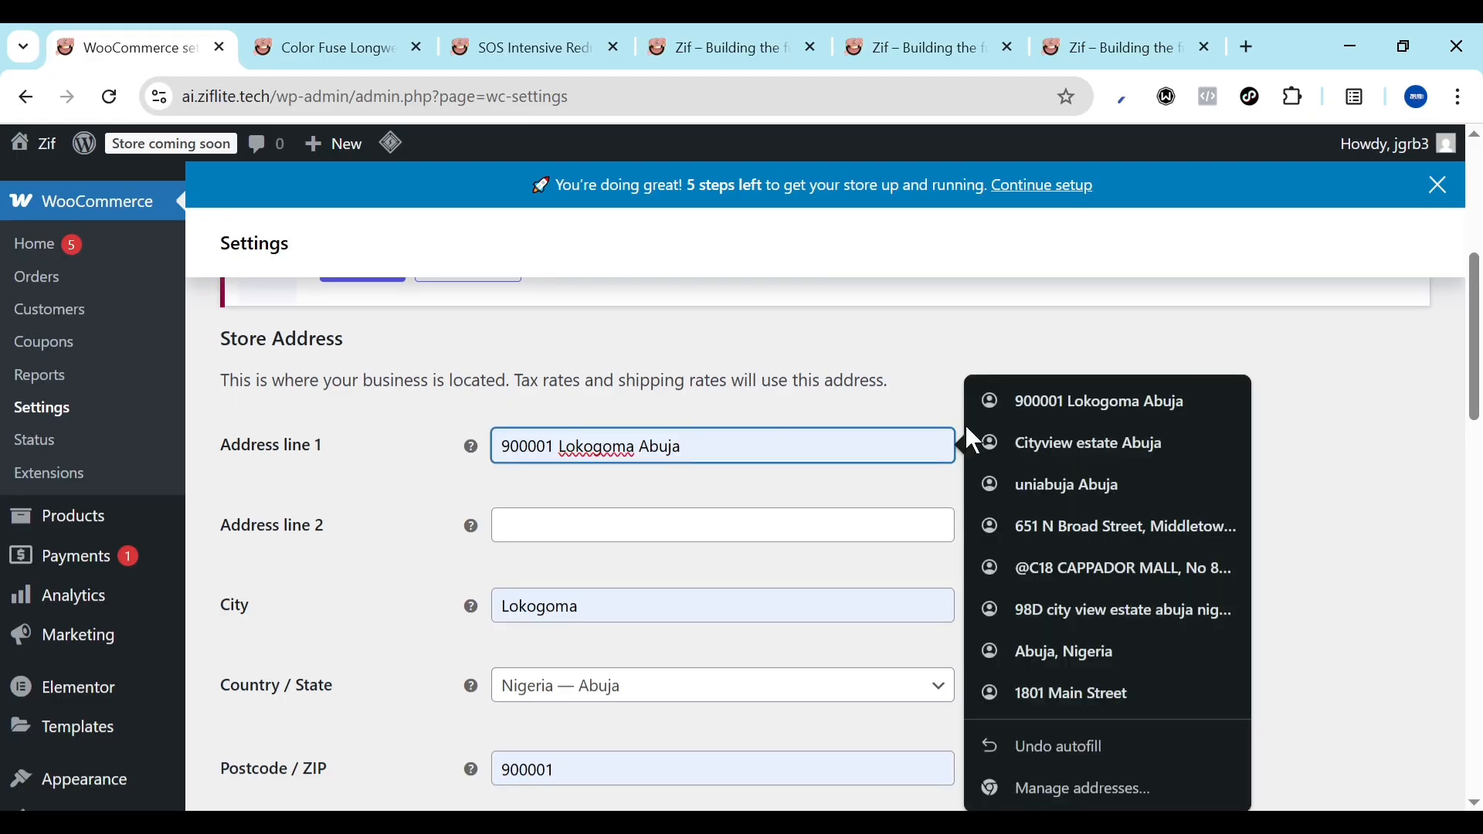
pyautogui.click(1064, 443)
pyautogui.scroll(-5, 737, 643)
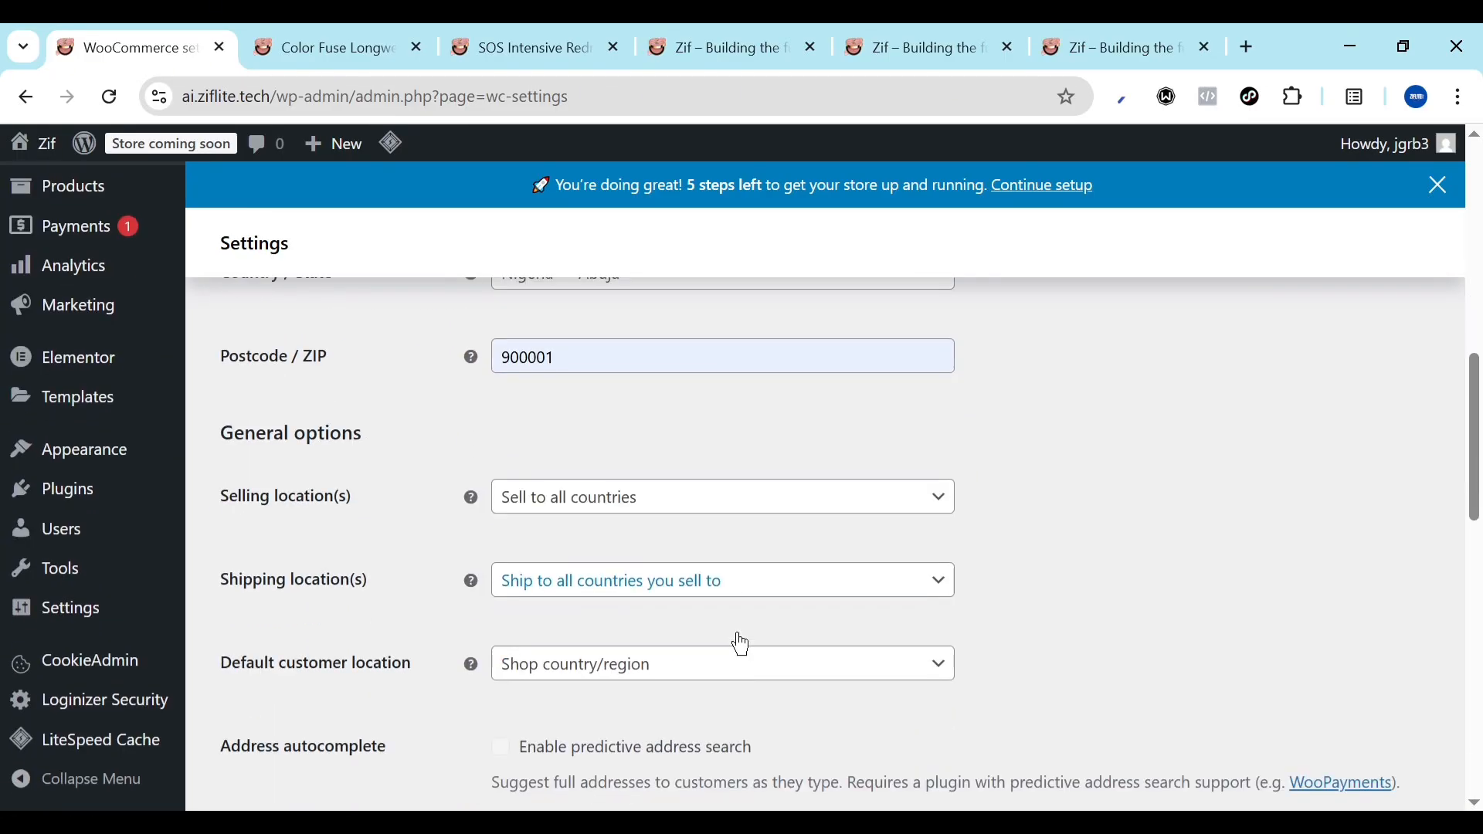
# Try the Sell to specific countries option for the selling locations, and restore Sell to all countries
pyautogui.scroll(-1, 741, 645)
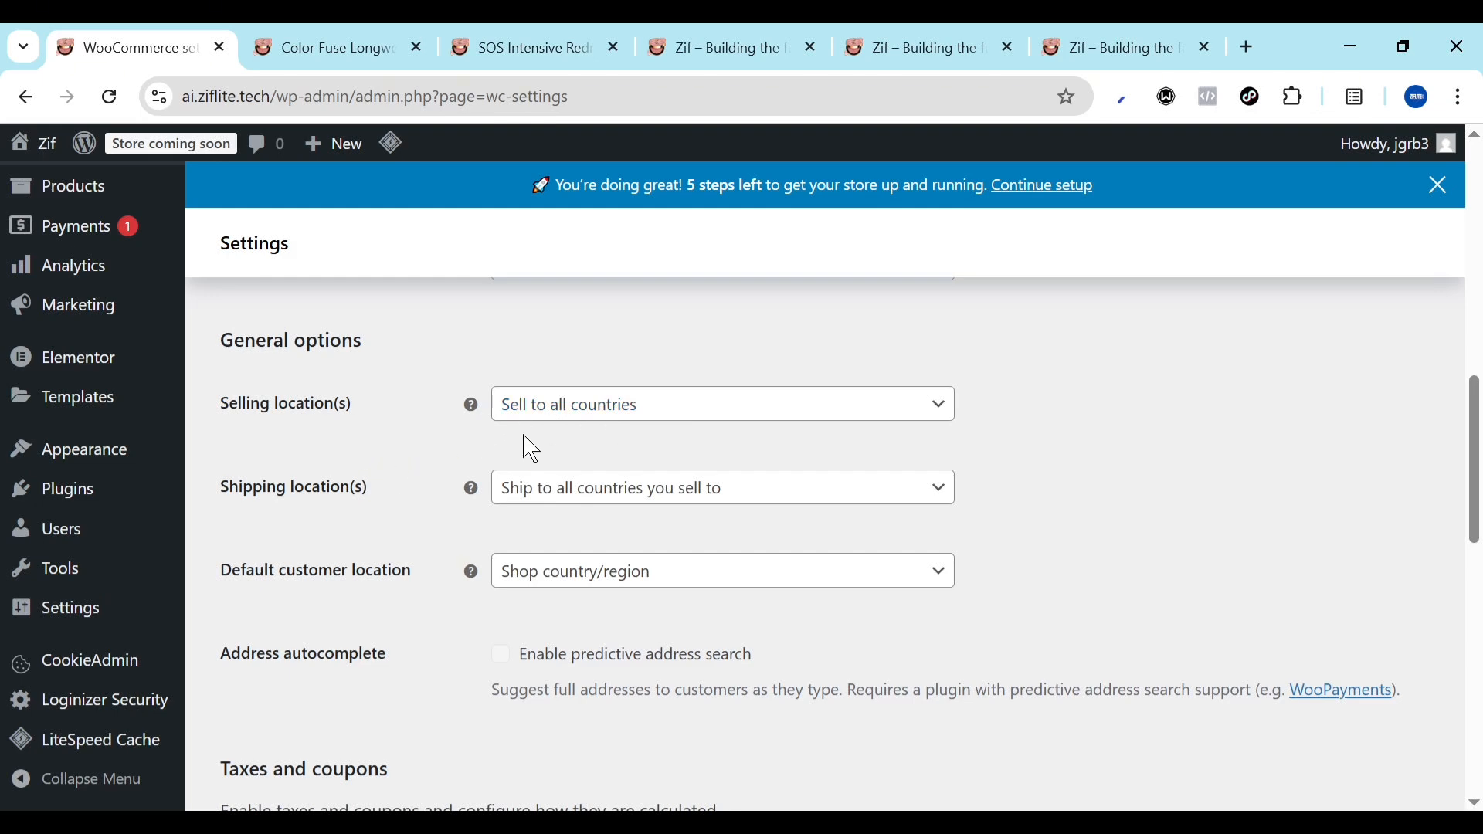
pyautogui.click(593, 421)
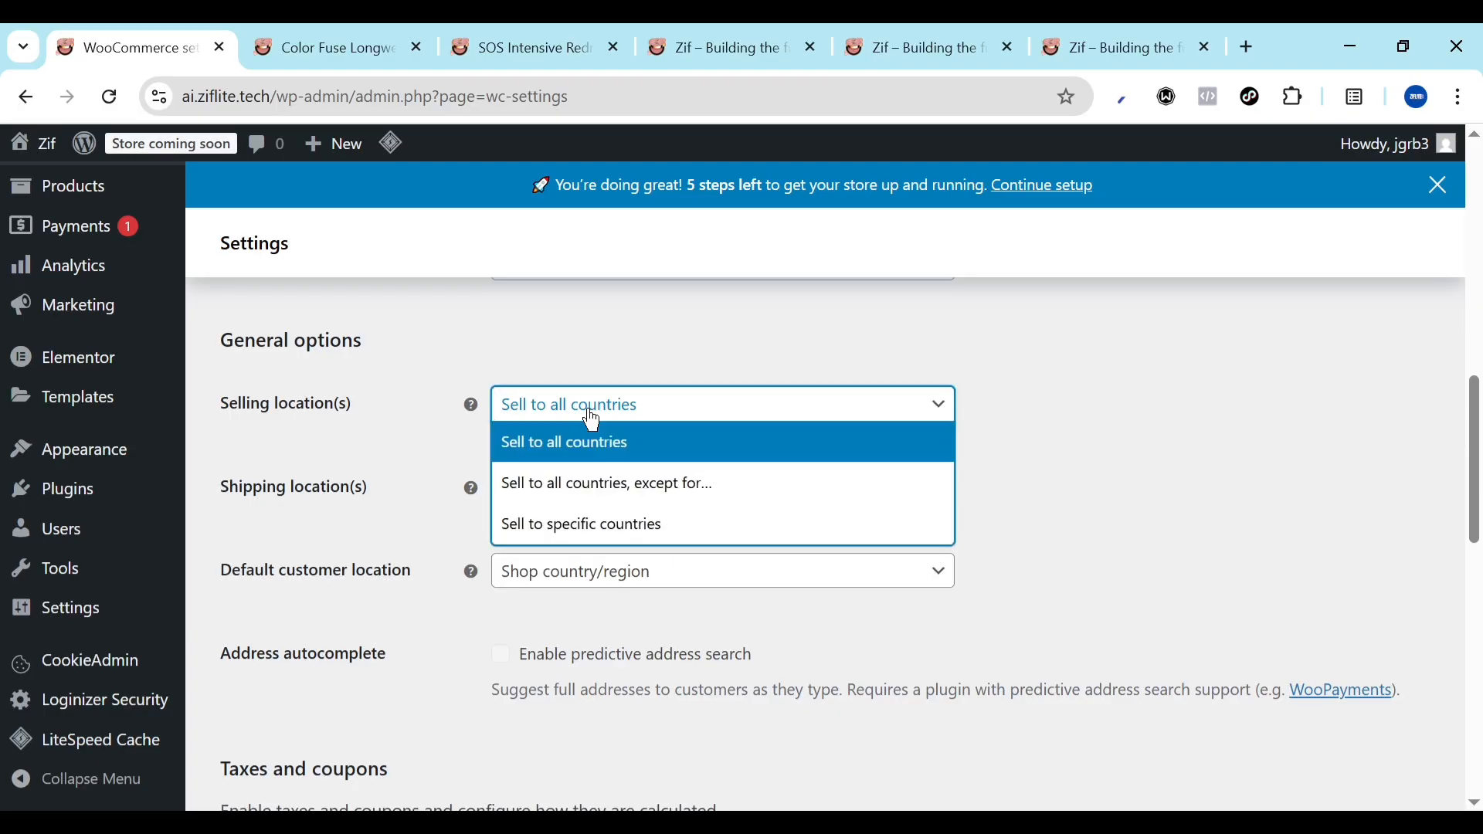
pyautogui.click(602, 531)
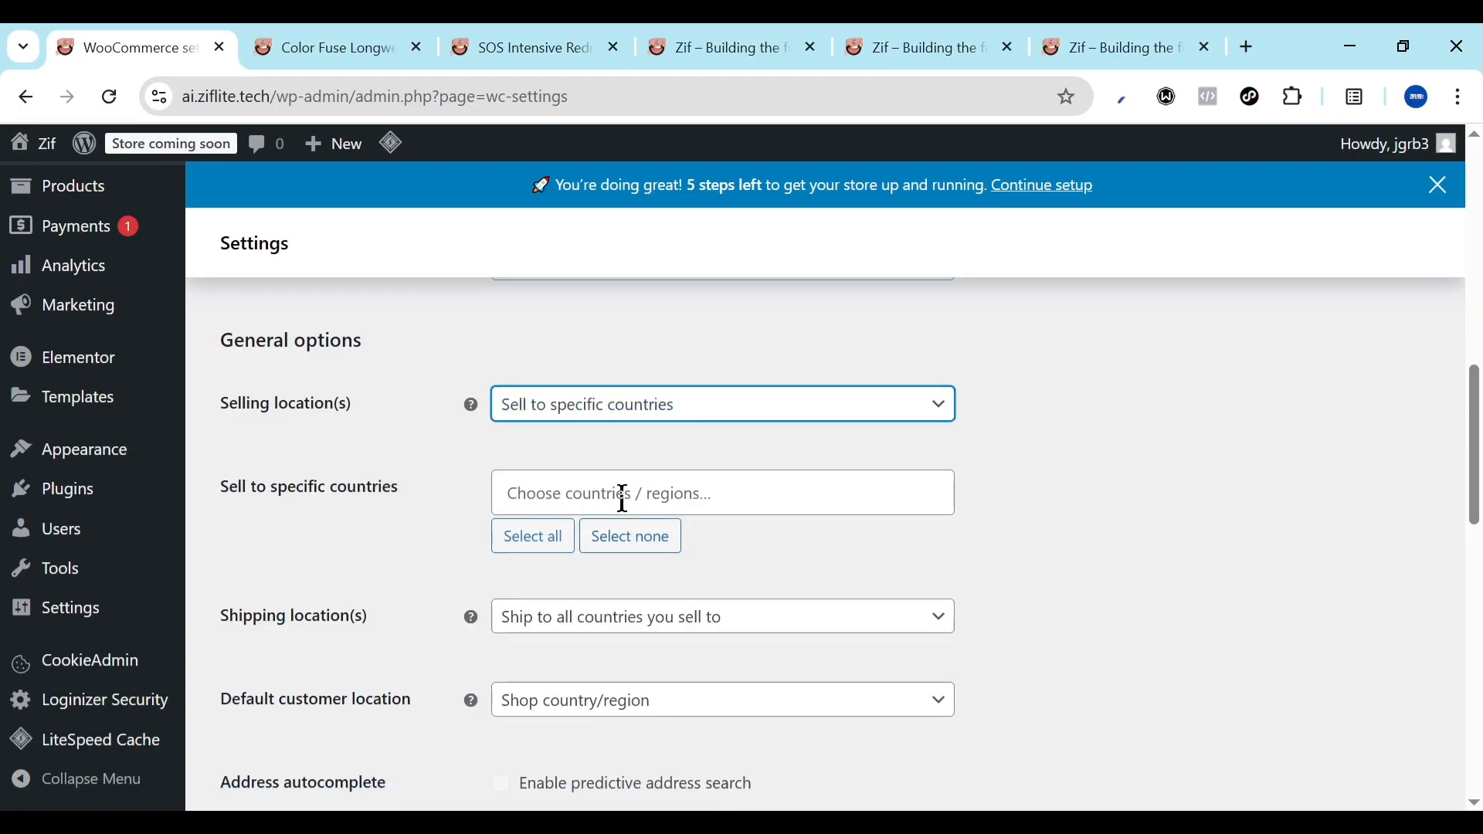
pyautogui.click(705, 408)
pyautogui.click(622, 440)
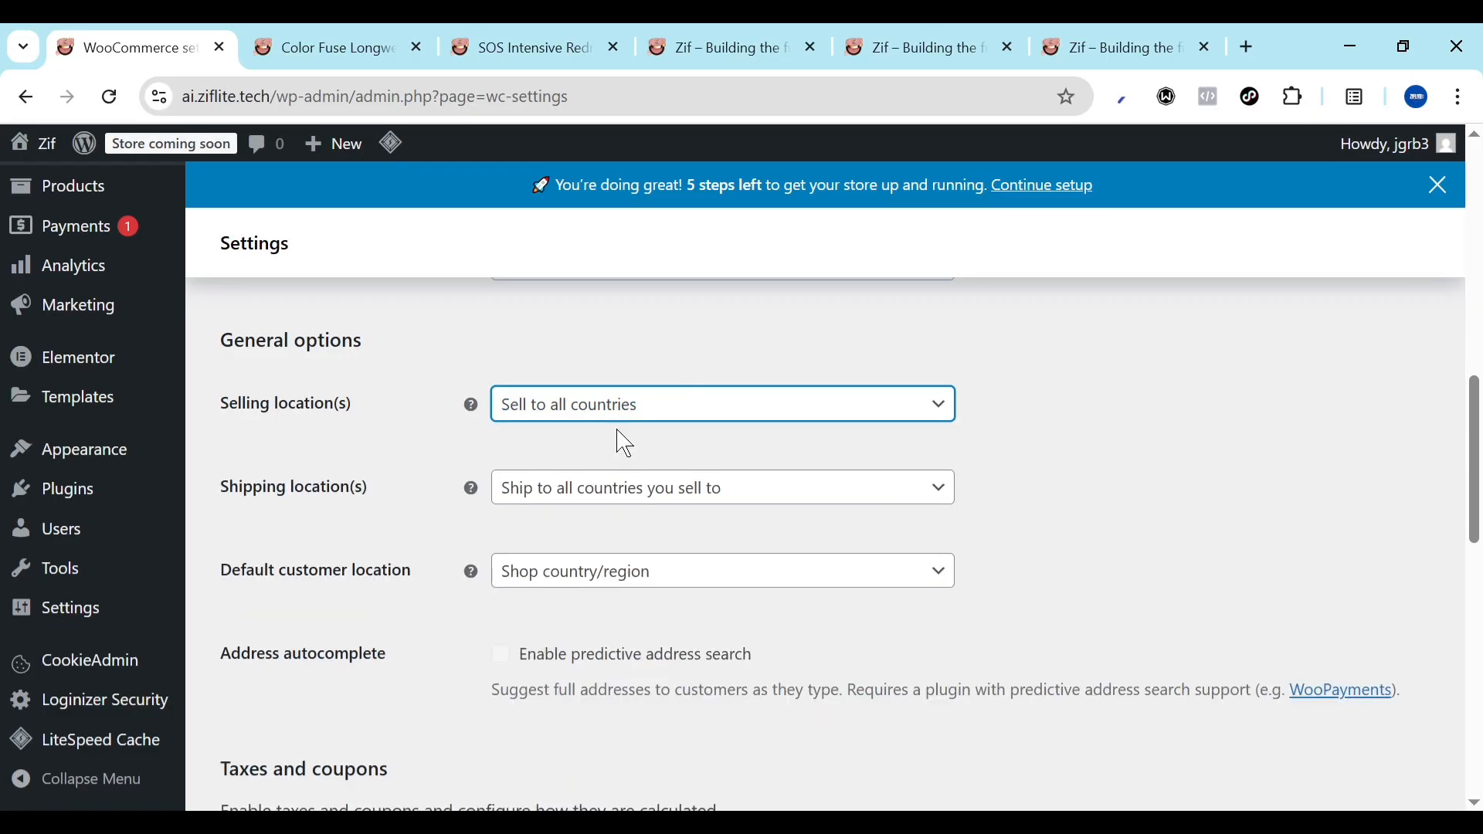
# Try the Ship to specific countries only option with its country list, and restore Ship to all countries you sell to
pyautogui.click(521, 502)
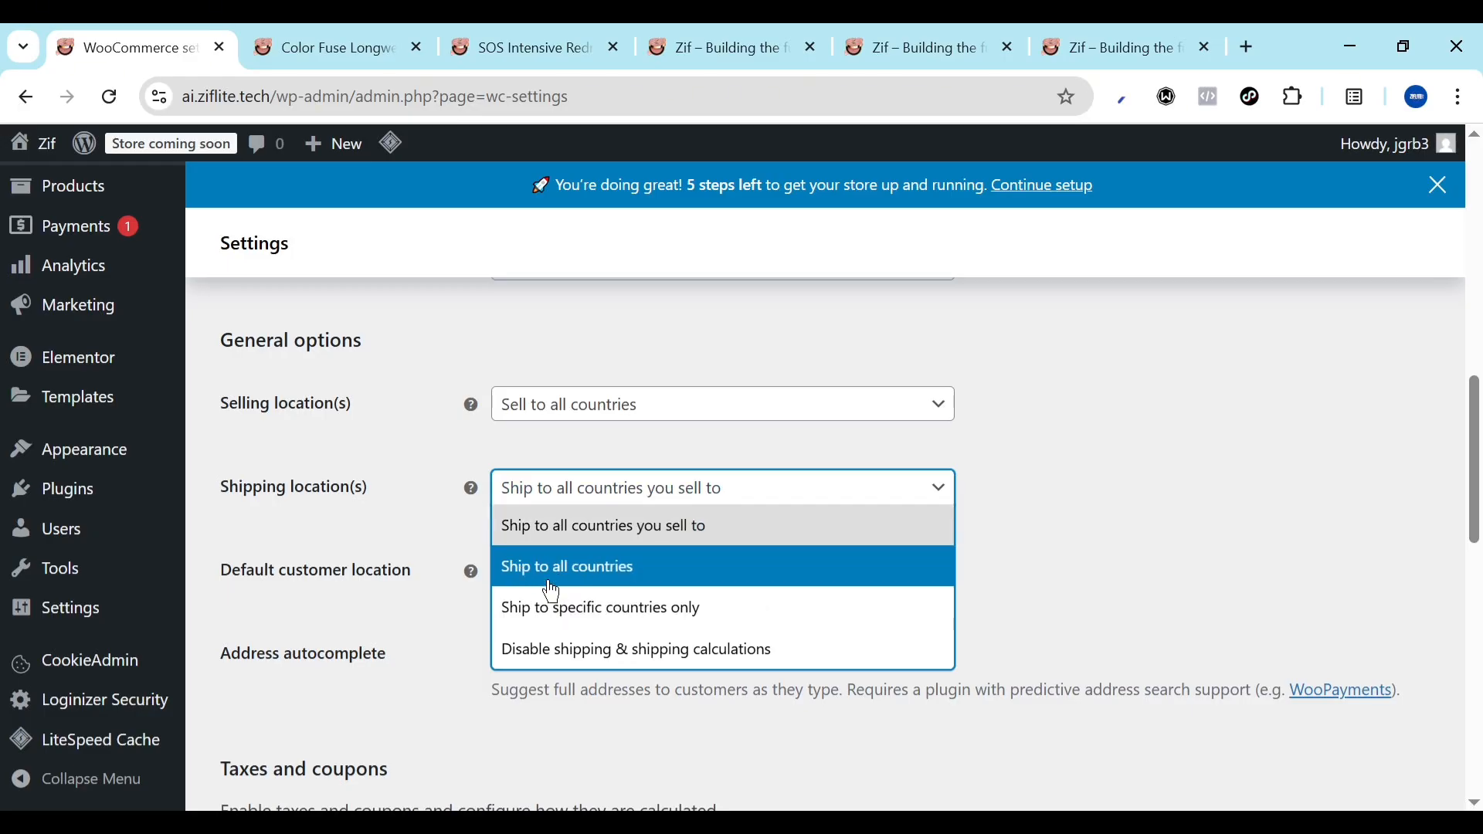
pyautogui.click(586, 609)
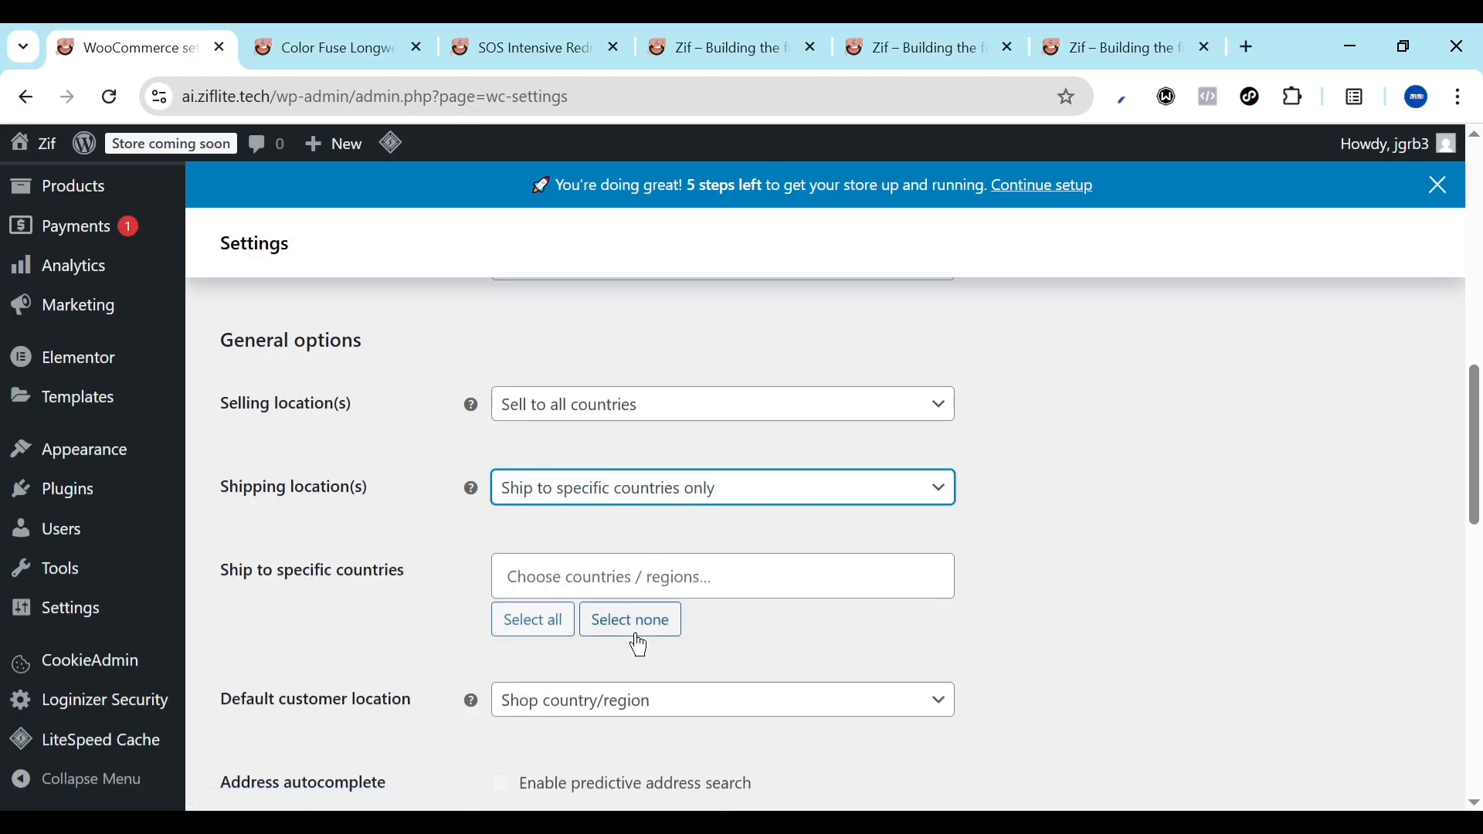
pyautogui.click(591, 575)
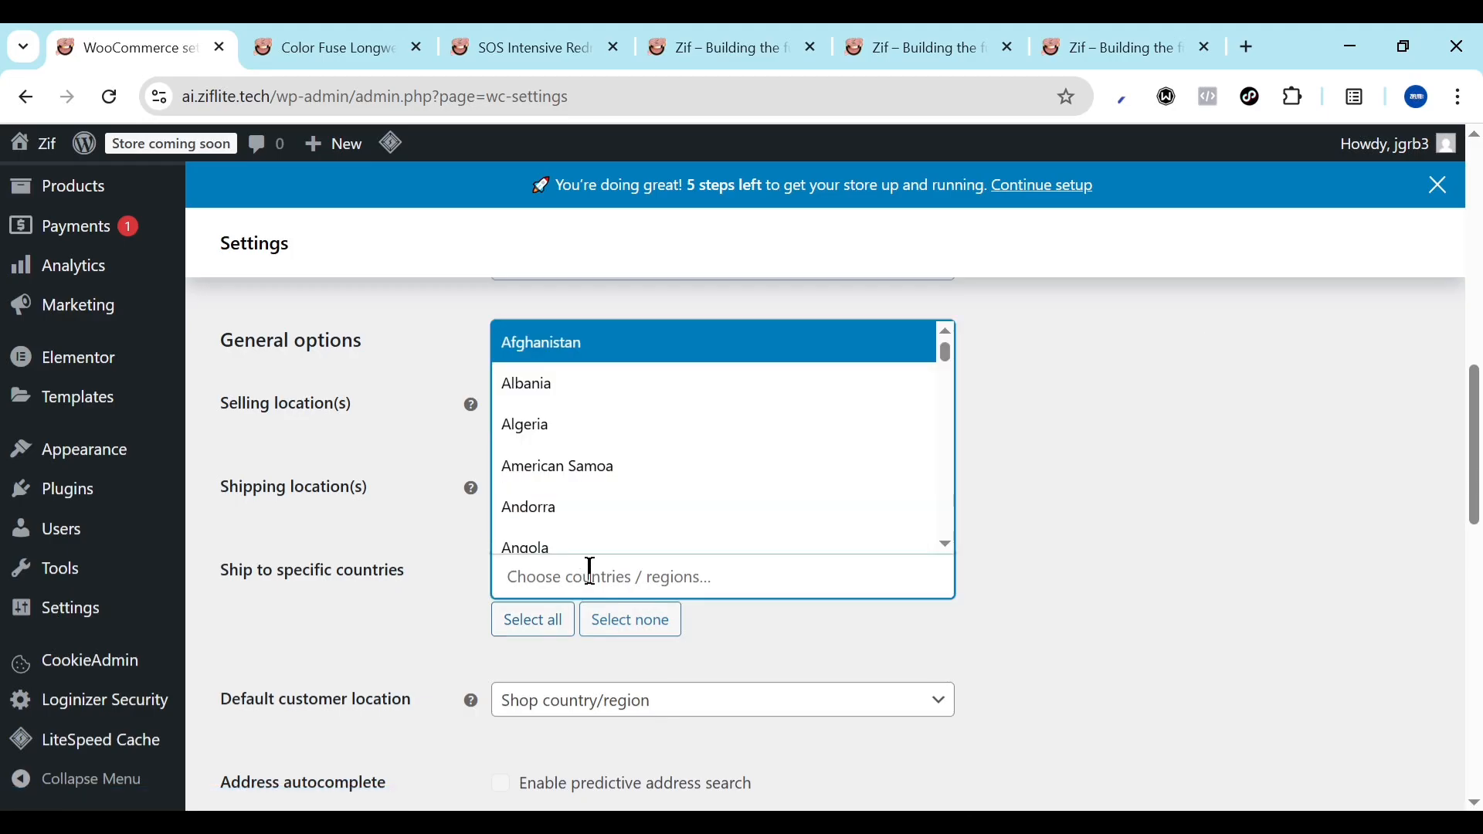
pyautogui.click(1150, 515)
pyautogui.click(897, 492)
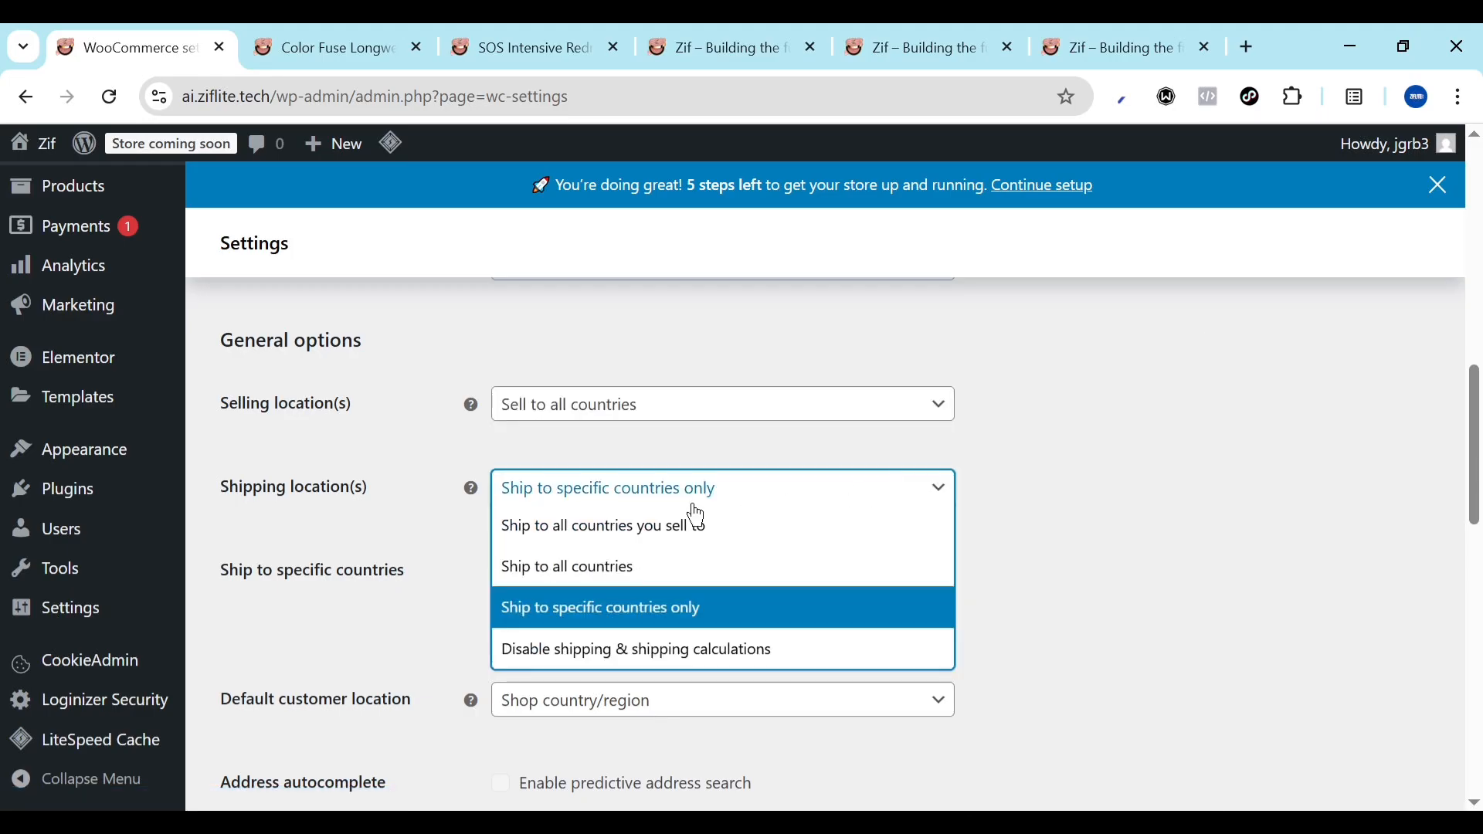
pyautogui.click(666, 523)
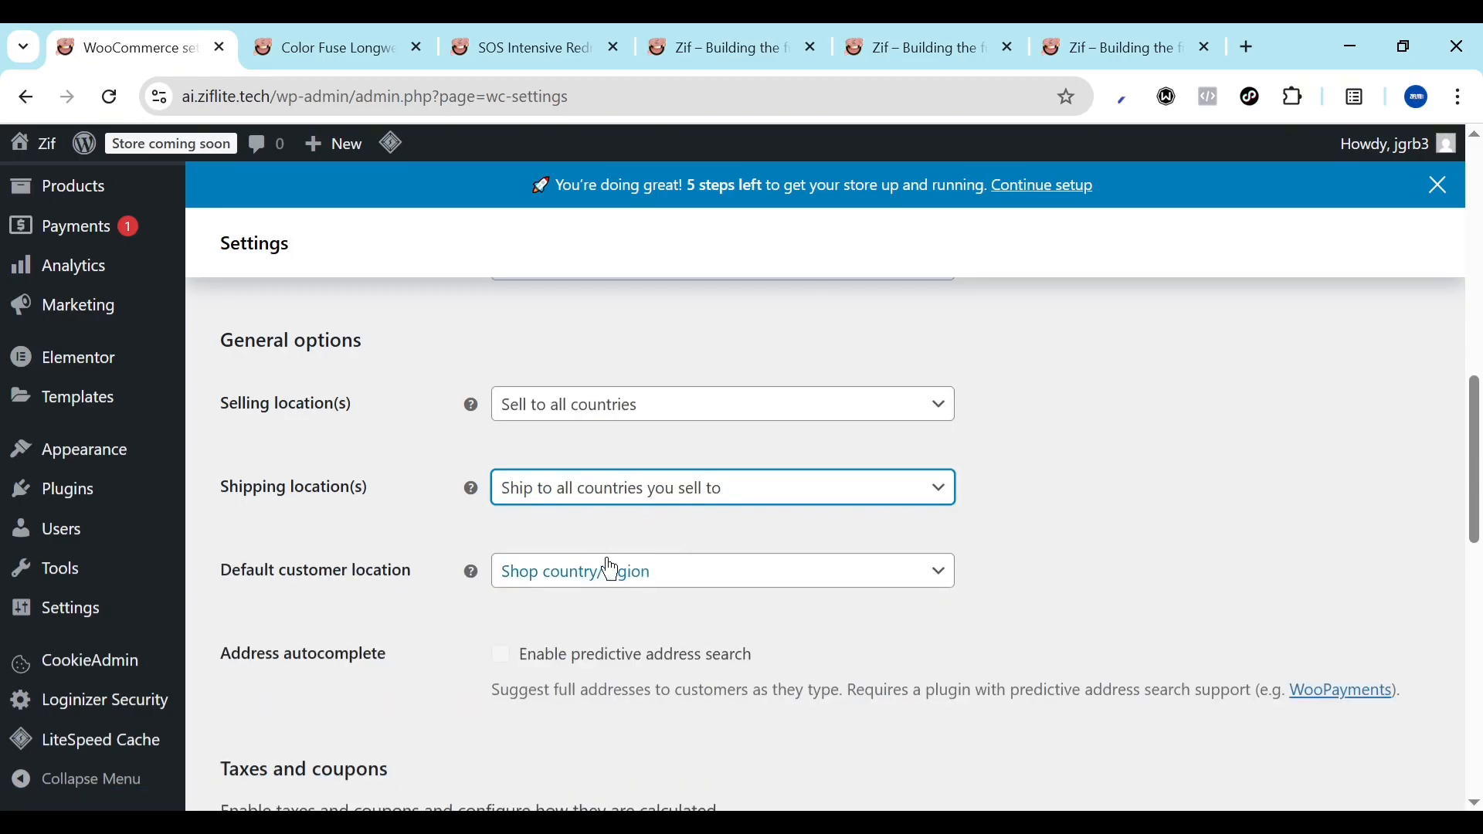
# Review the Default customer location choices and keep Shop country/region selected
pyautogui.scroll(-1, 685, 564)
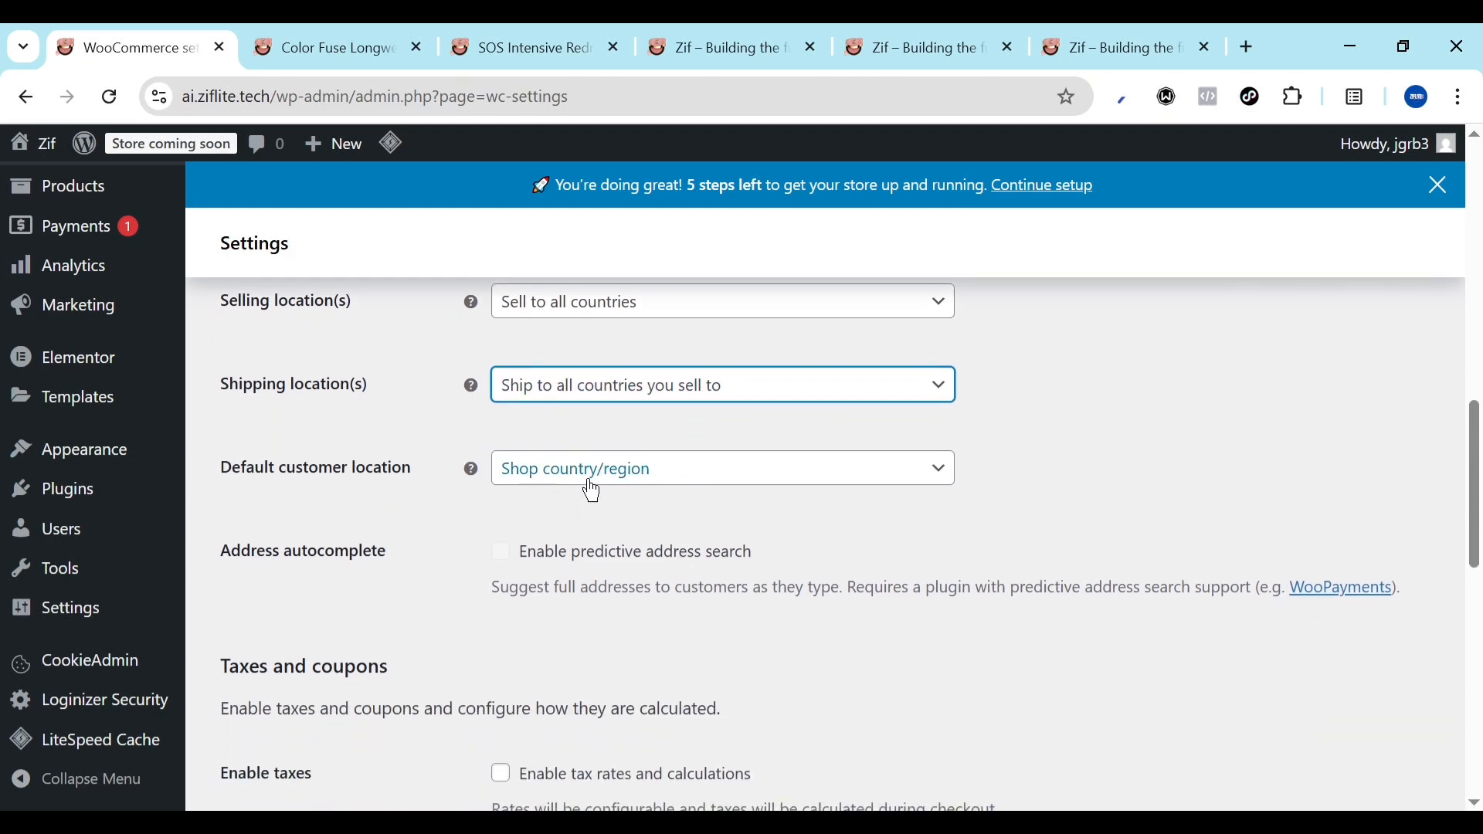
pyautogui.click(591, 497)
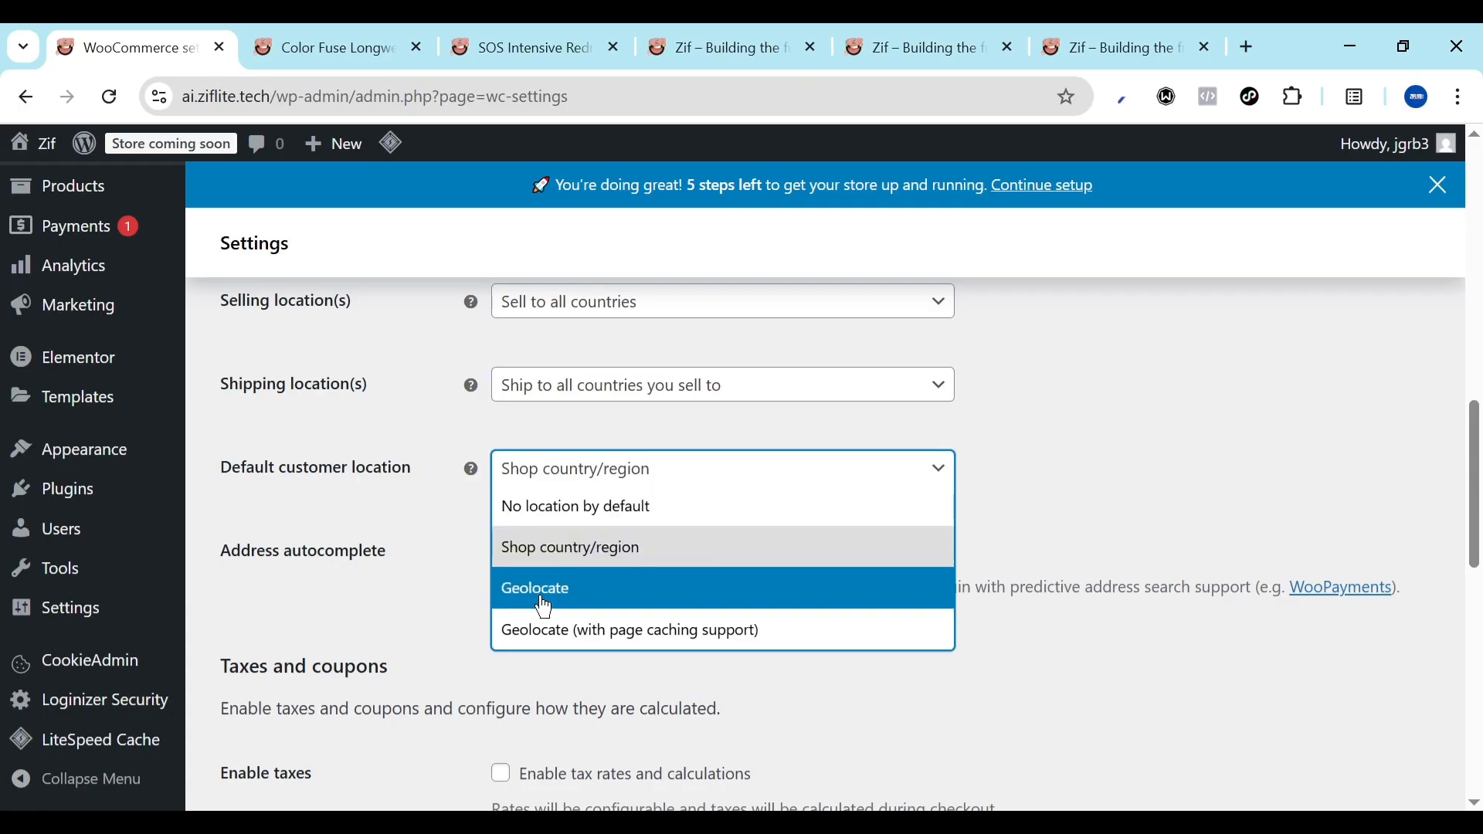
pyautogui.click(440, 540)
# Enable tax rates and calculations in the Taxes and coupons section
pyautogui.scroll(-2, 446, 545)
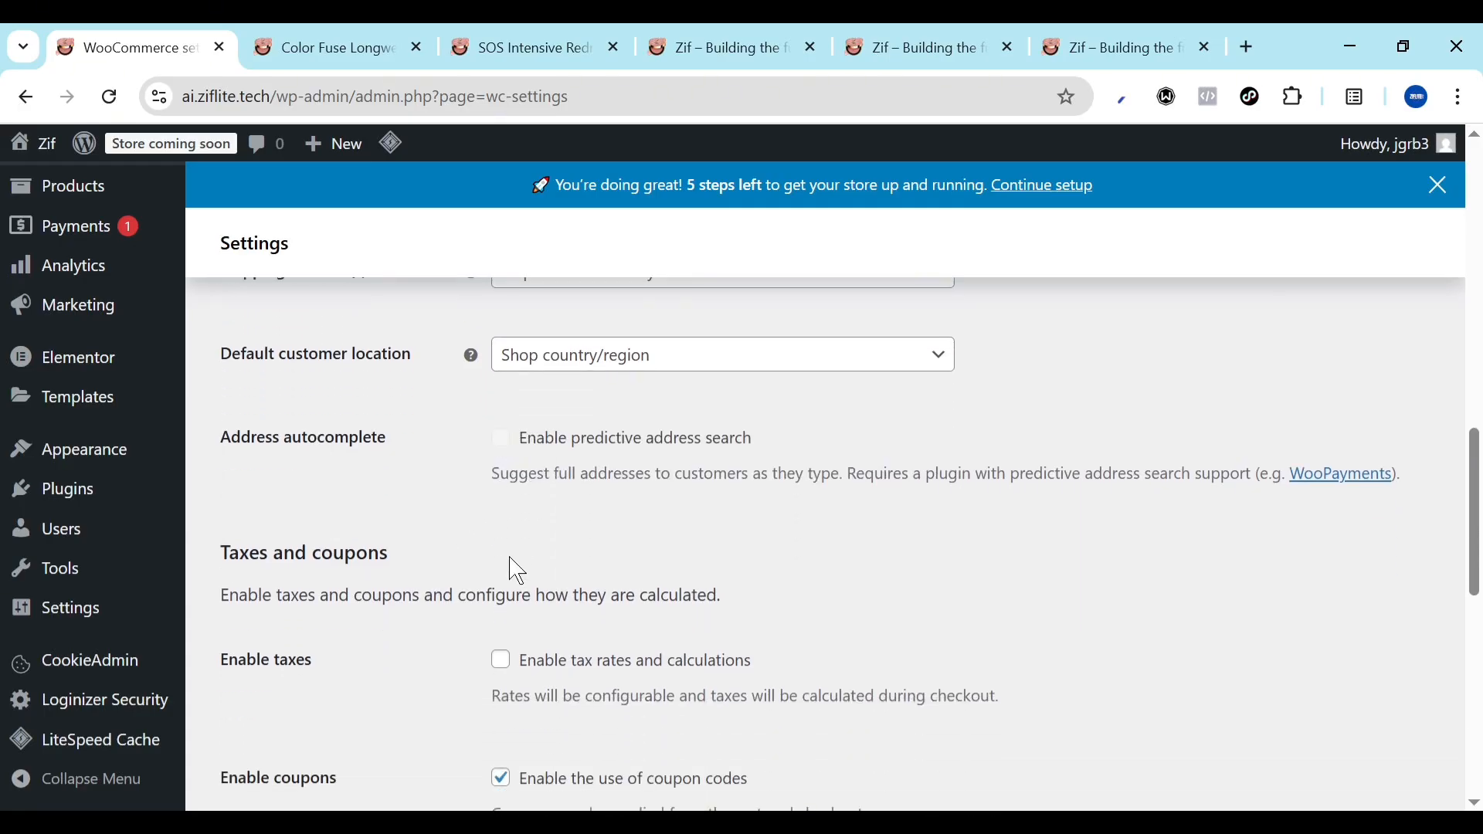
pyautogui.scroll(-3, 516, 570)
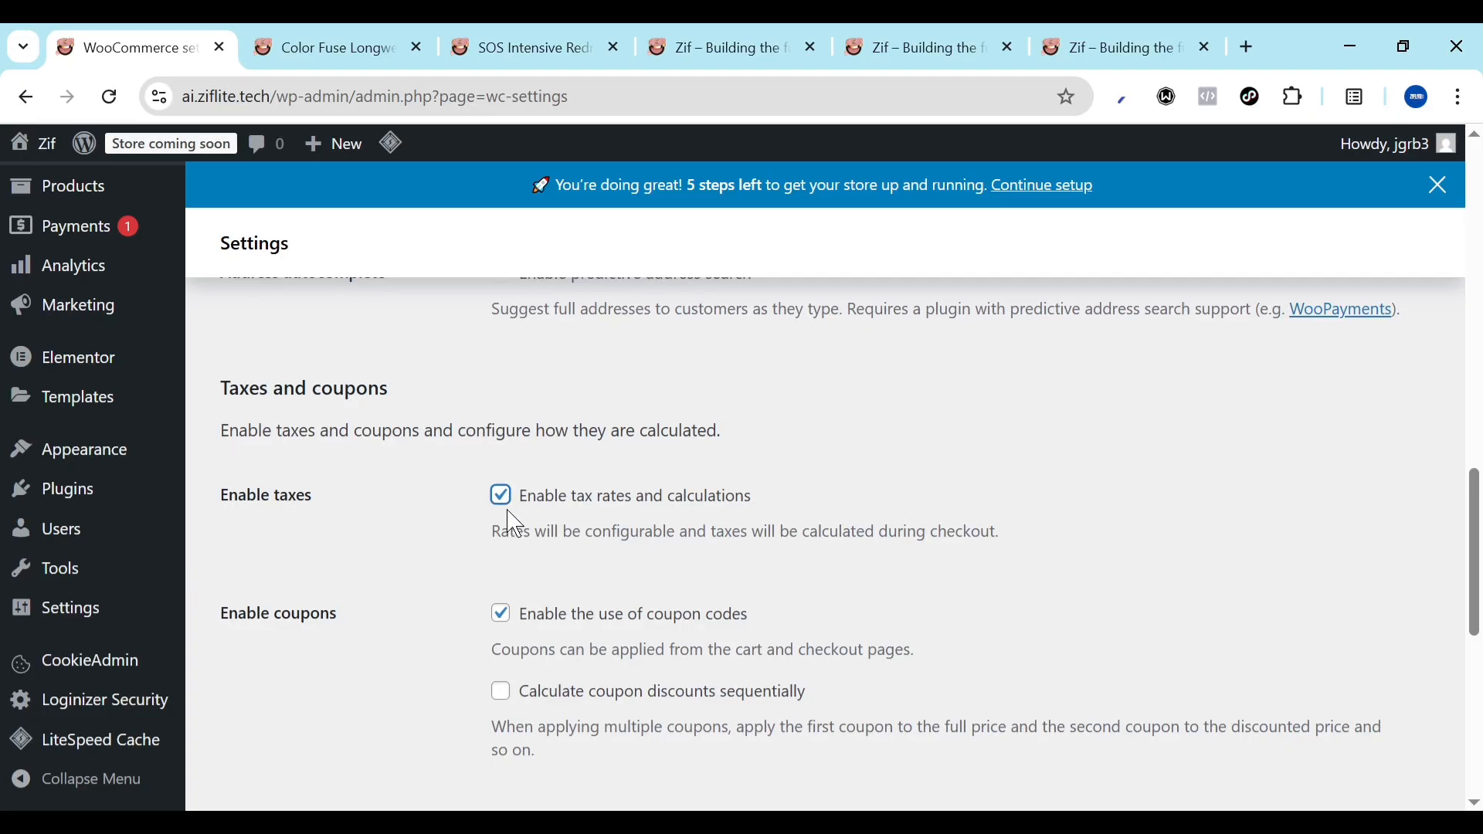
pyautogui.scroll(-3, 513, 519)
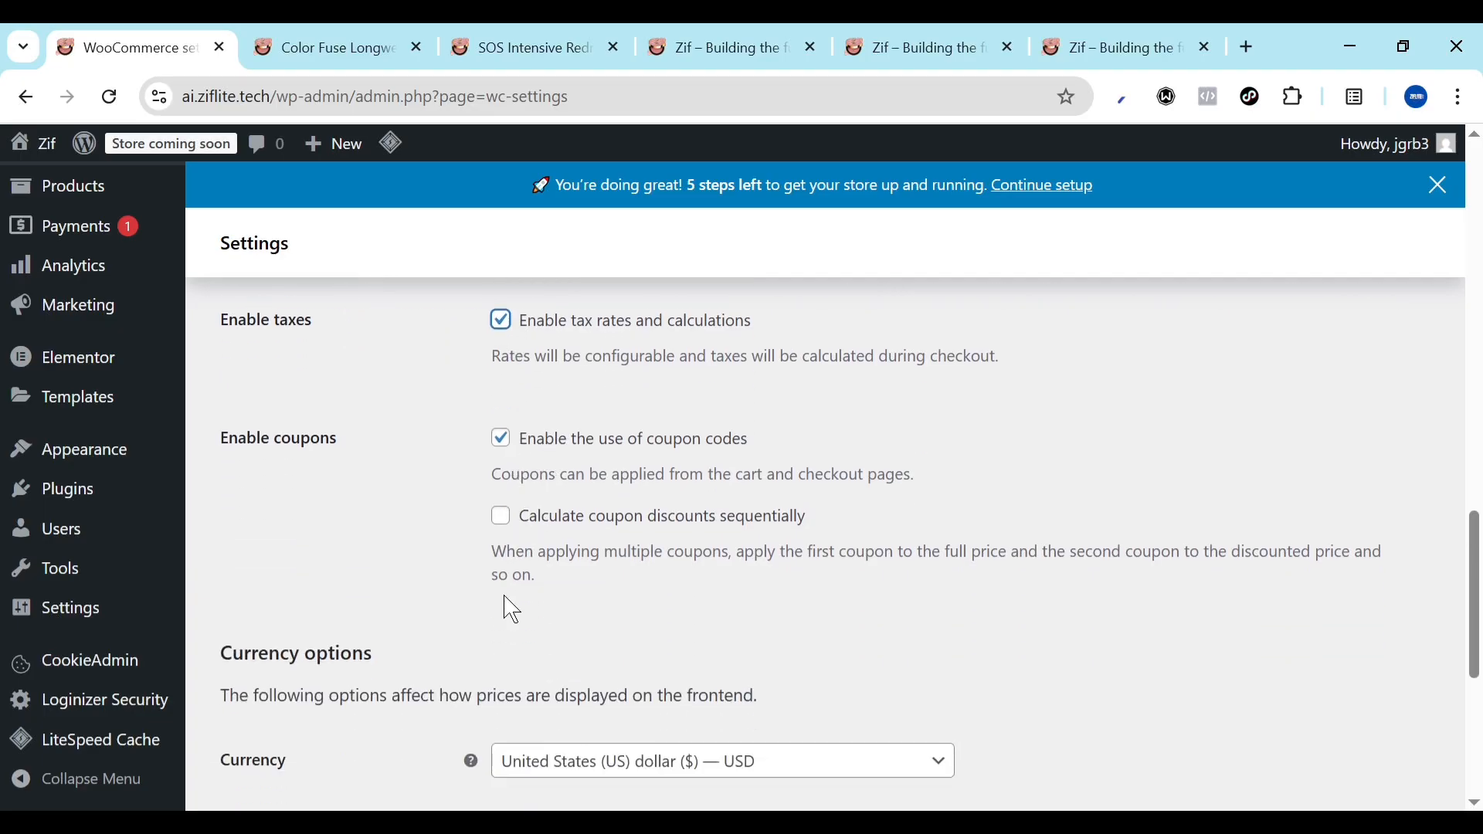
# Set the store currency to Nigerian naira (₦) — NGN and save the general settings
pyautogui.scroll(-5, 512, 610)
pyautogui.click(522, 498)
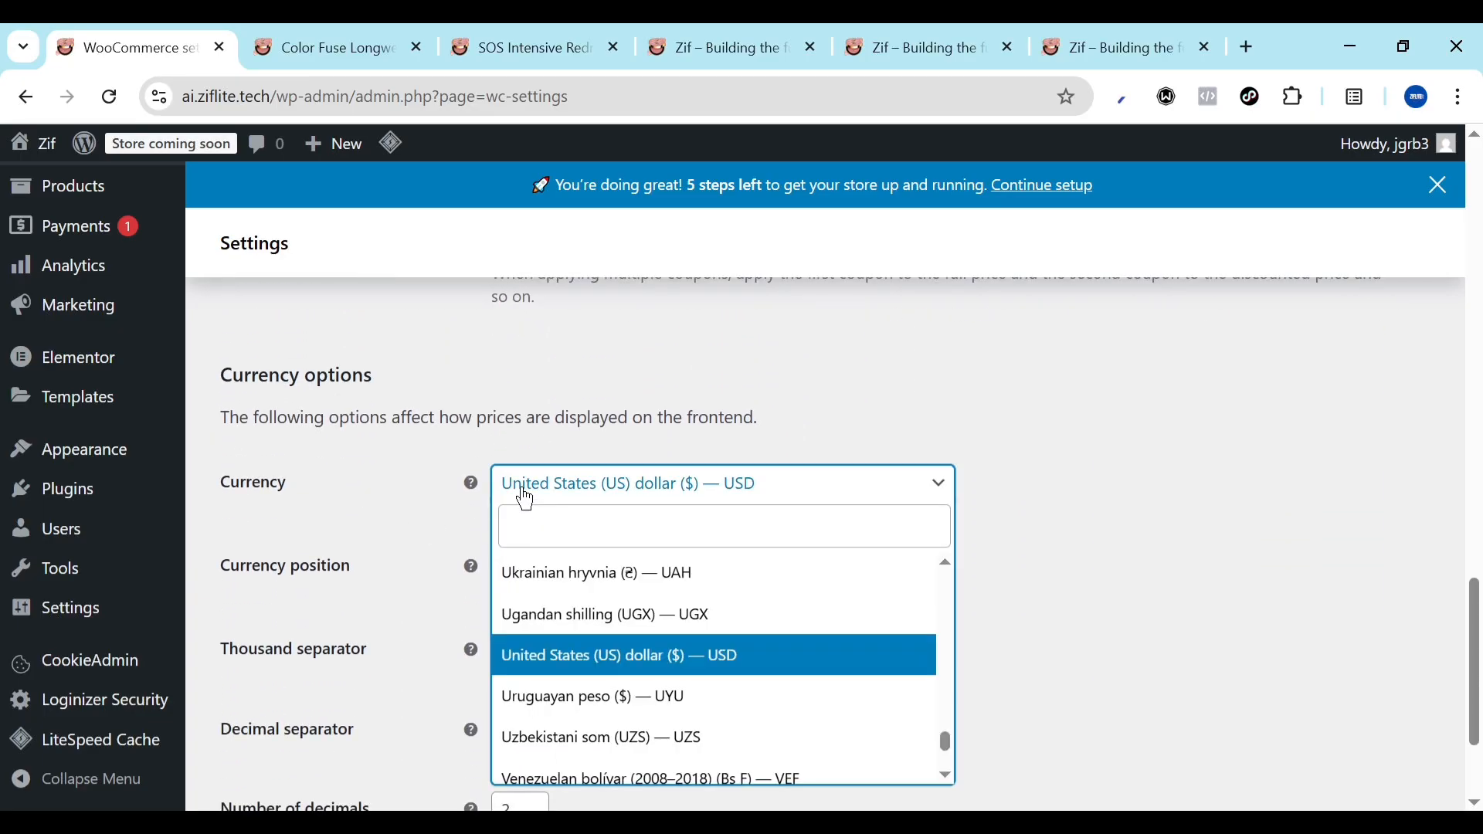
pyautogui.write('ni')
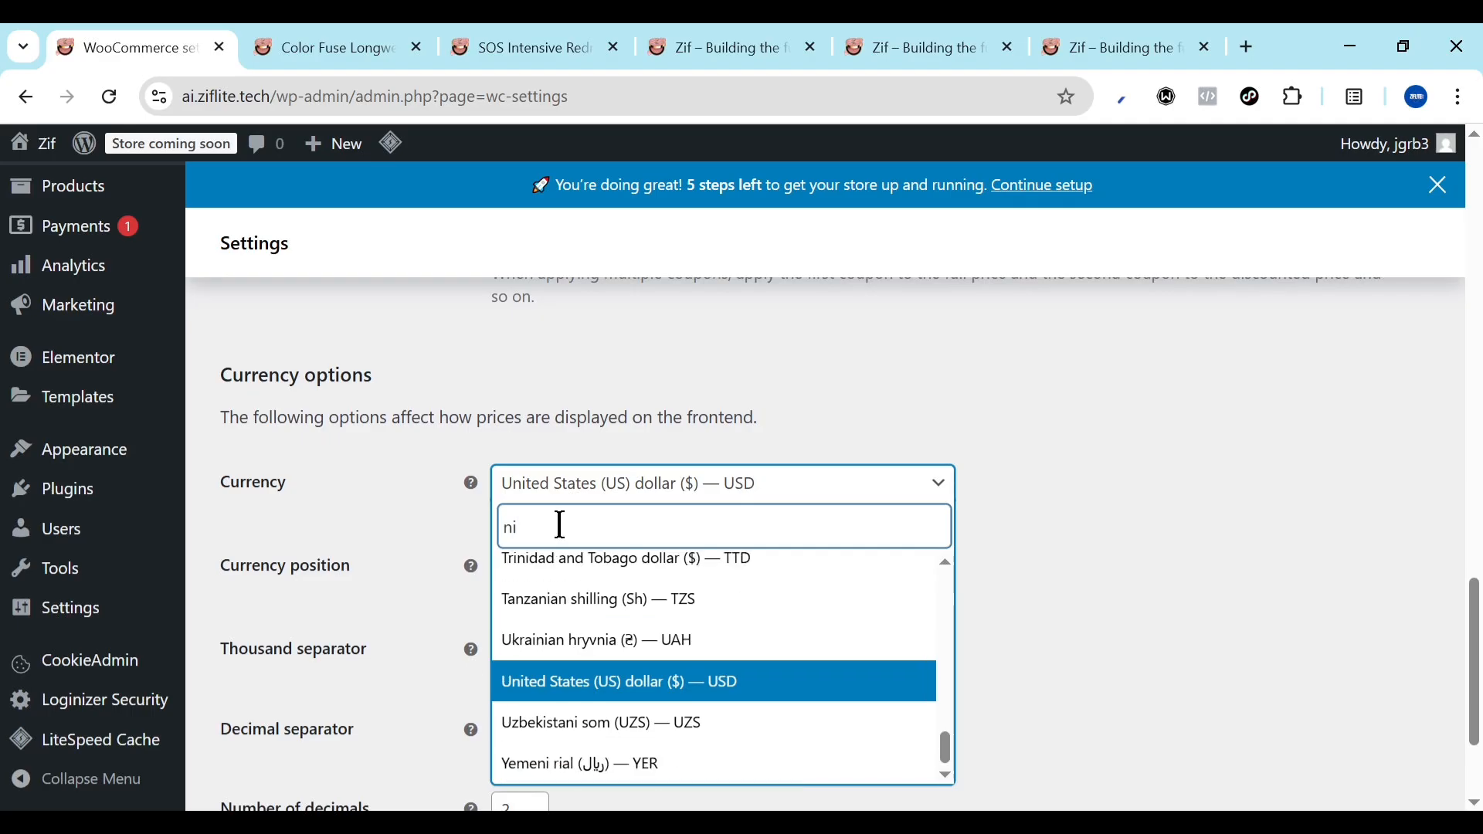
pyautogui.write('g')
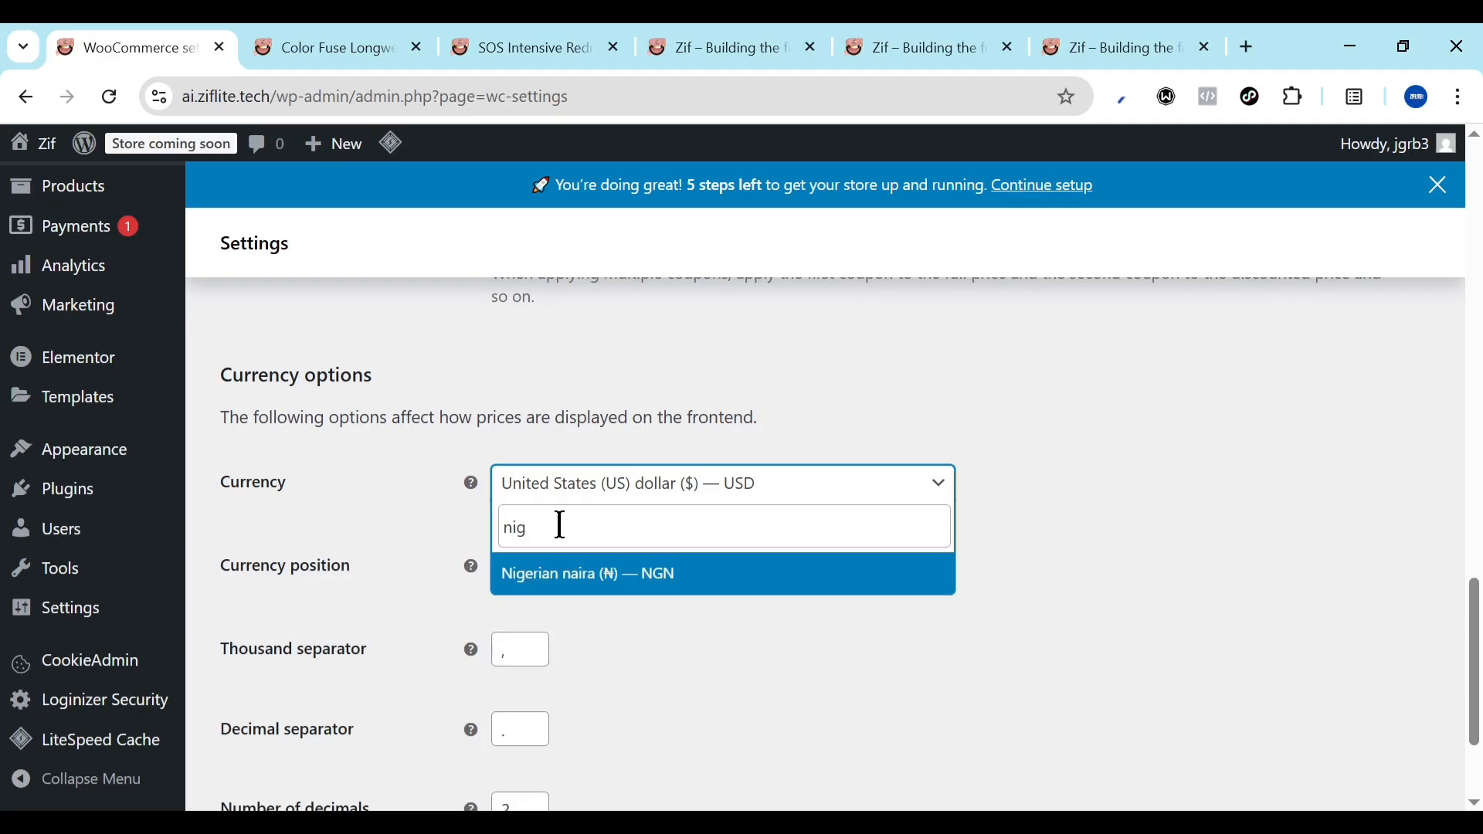
pyautogui.click(605, 588)
pyautogui.scroll(-3, 513, 639)
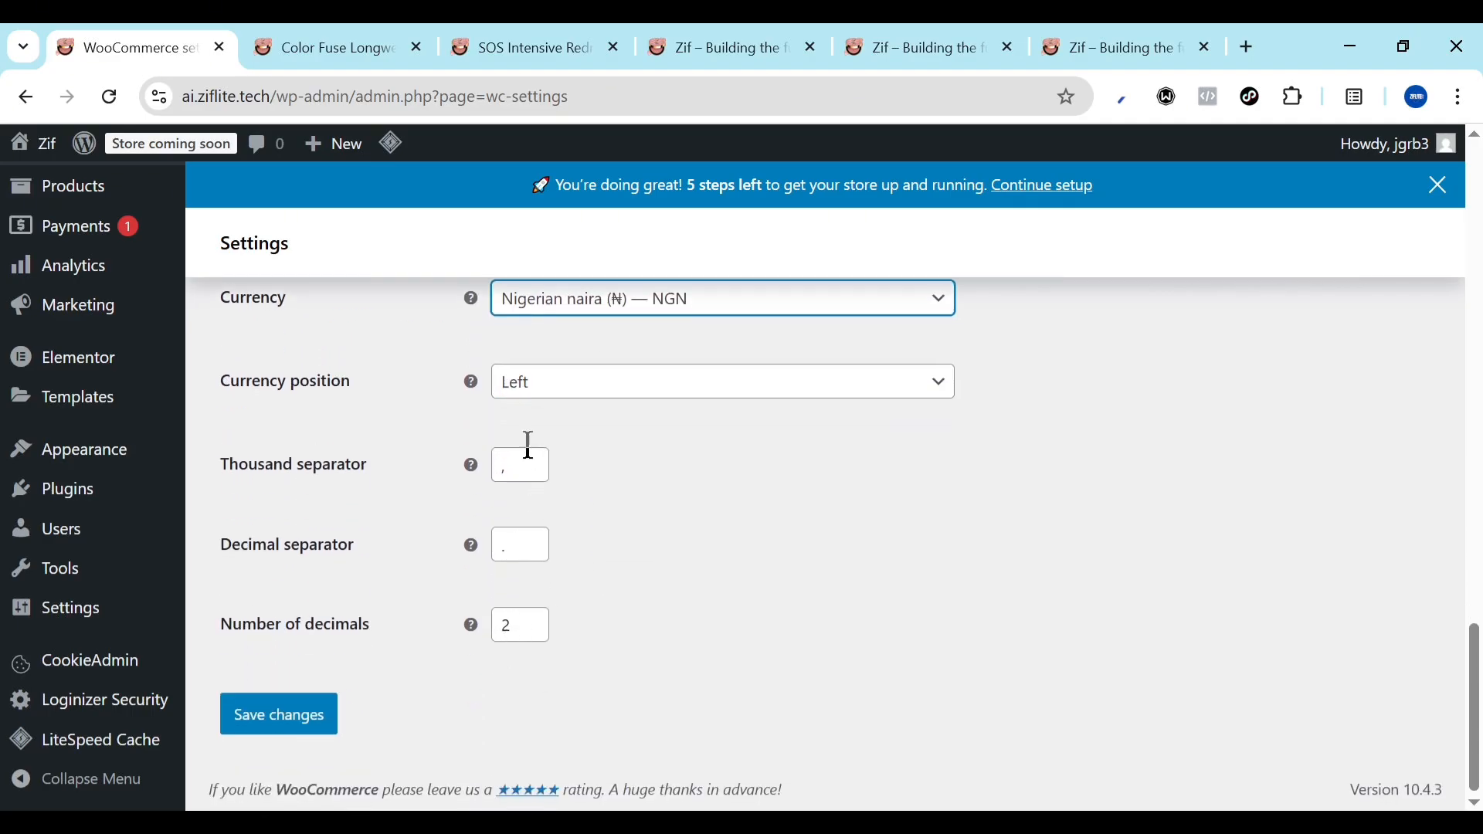
pyautogui.click(301, 732)
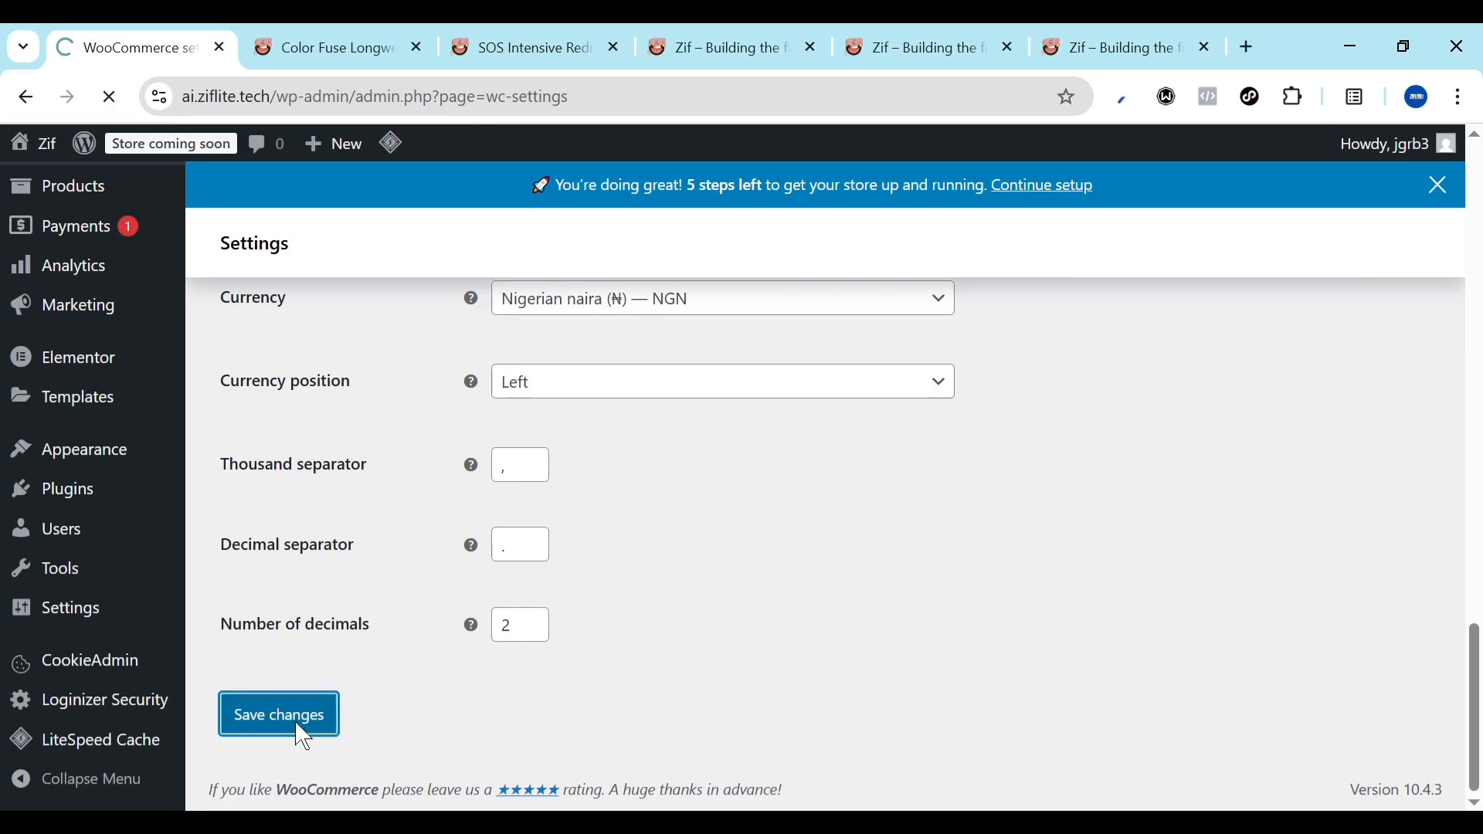
# Reload the Color Fuse Longwear Hydrating Glassy Lip product page and check the currency of its price
pyautogui.click(316, 47)
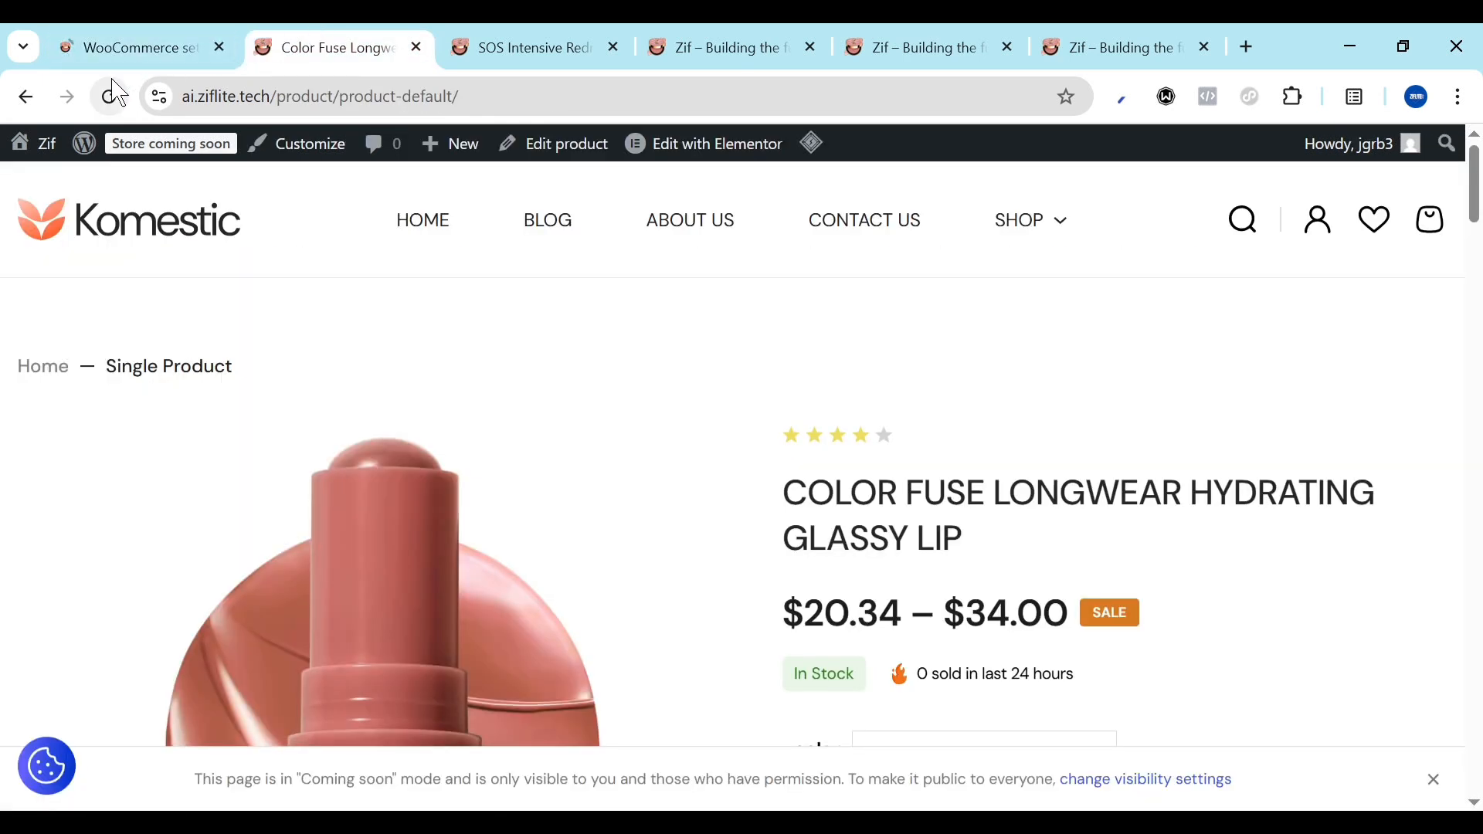
pyautogui.click(108, 96)
pyautogui.scroll(-4, 692, 537)
pyautogui.scroll(3, 781, 483)
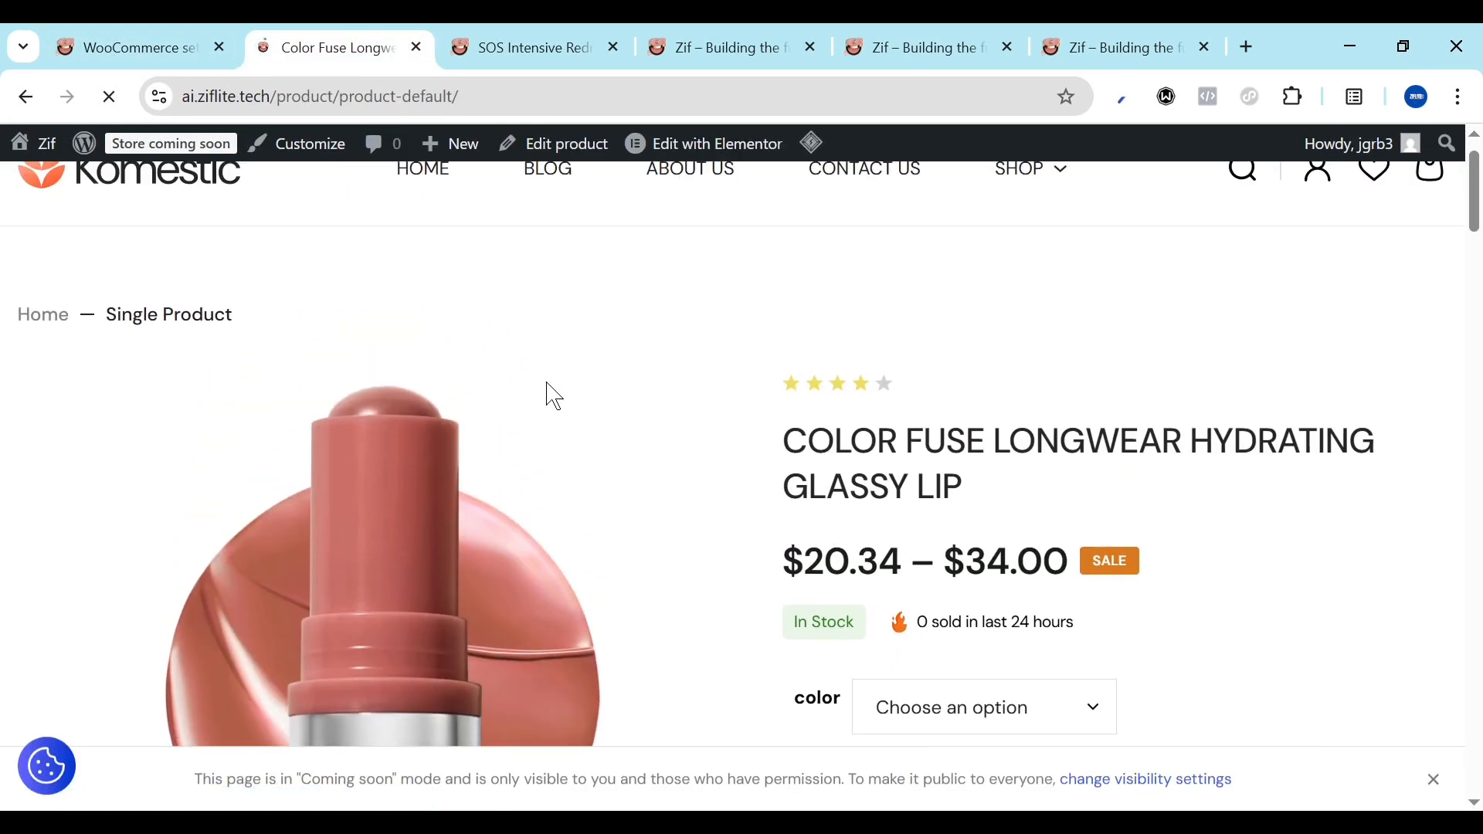
# Recheck the saved currency options in the general settings and compare them with the price on the product page
pyautogui.click(190, 44)
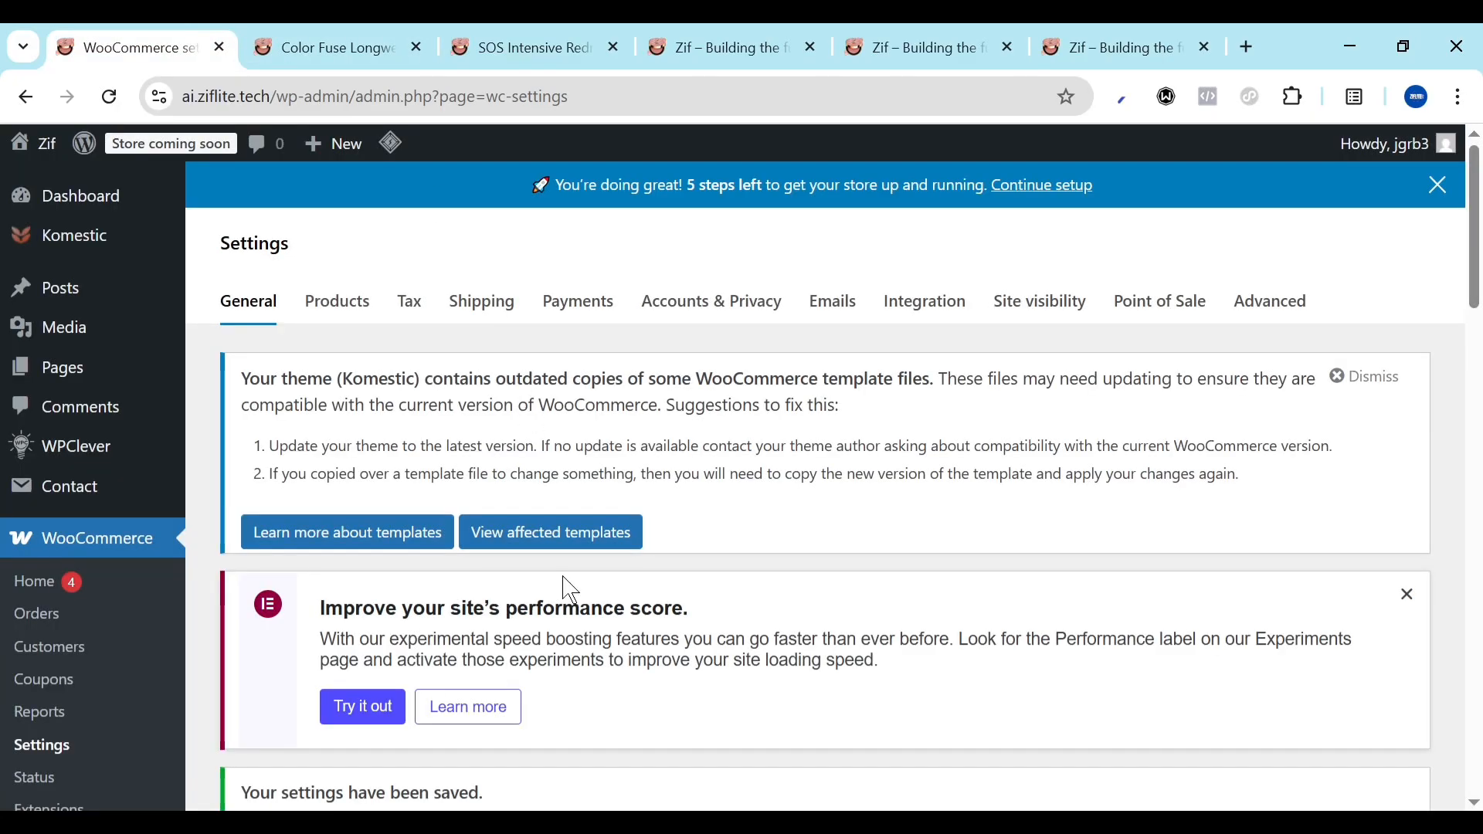
pyautogui.scroll(-20, 572, 591)
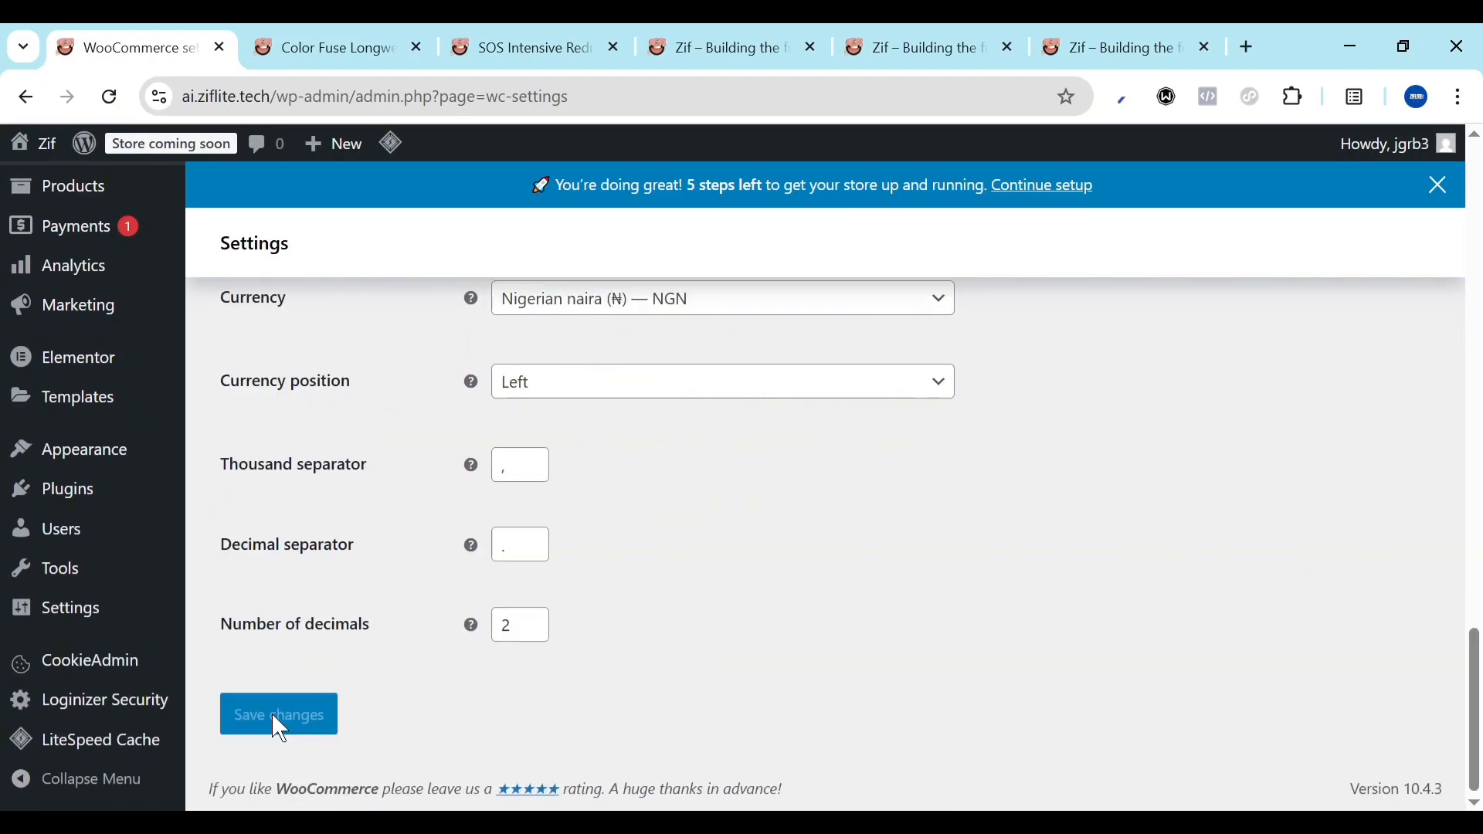
pyautogui.scroll(4, 340, 520)
pyautogui.click(328, 46)
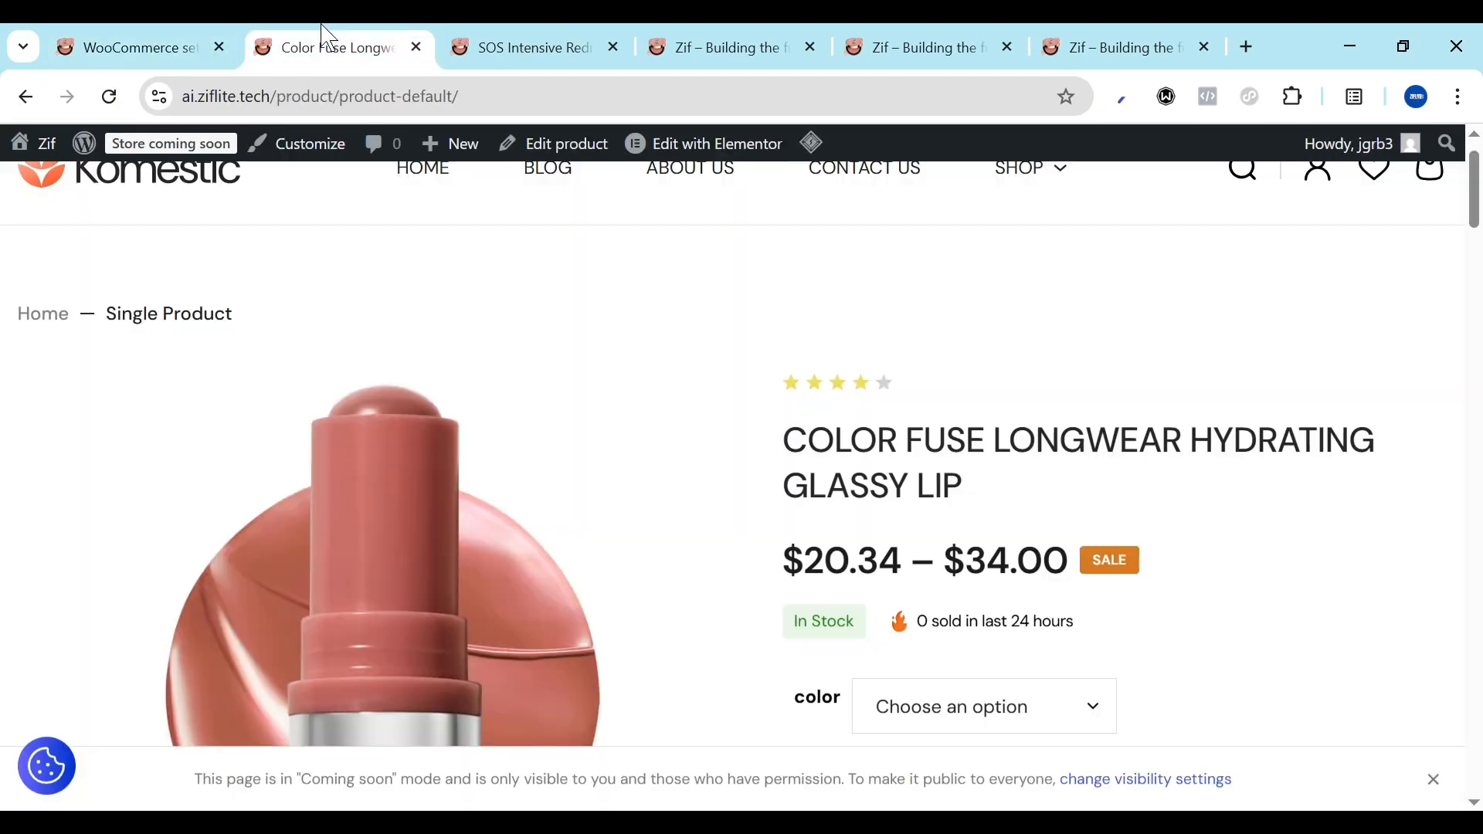
pyautogui.click(137, 34)
pyautogui.scroll(-4, 453, 599)
pyautogui.scroll(15, 459, 606)
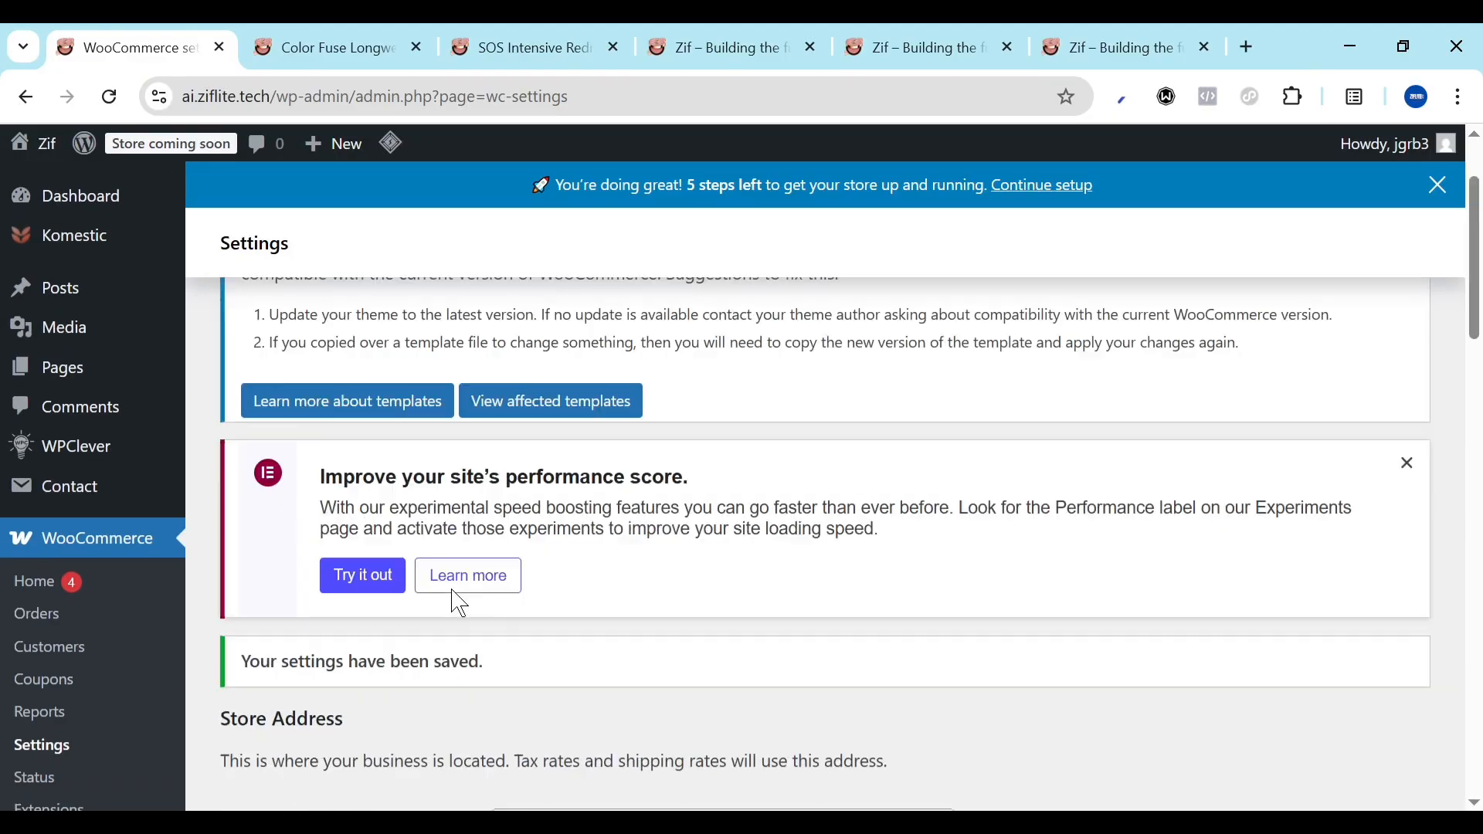
pyautogui.scroll(2, 459, 602)
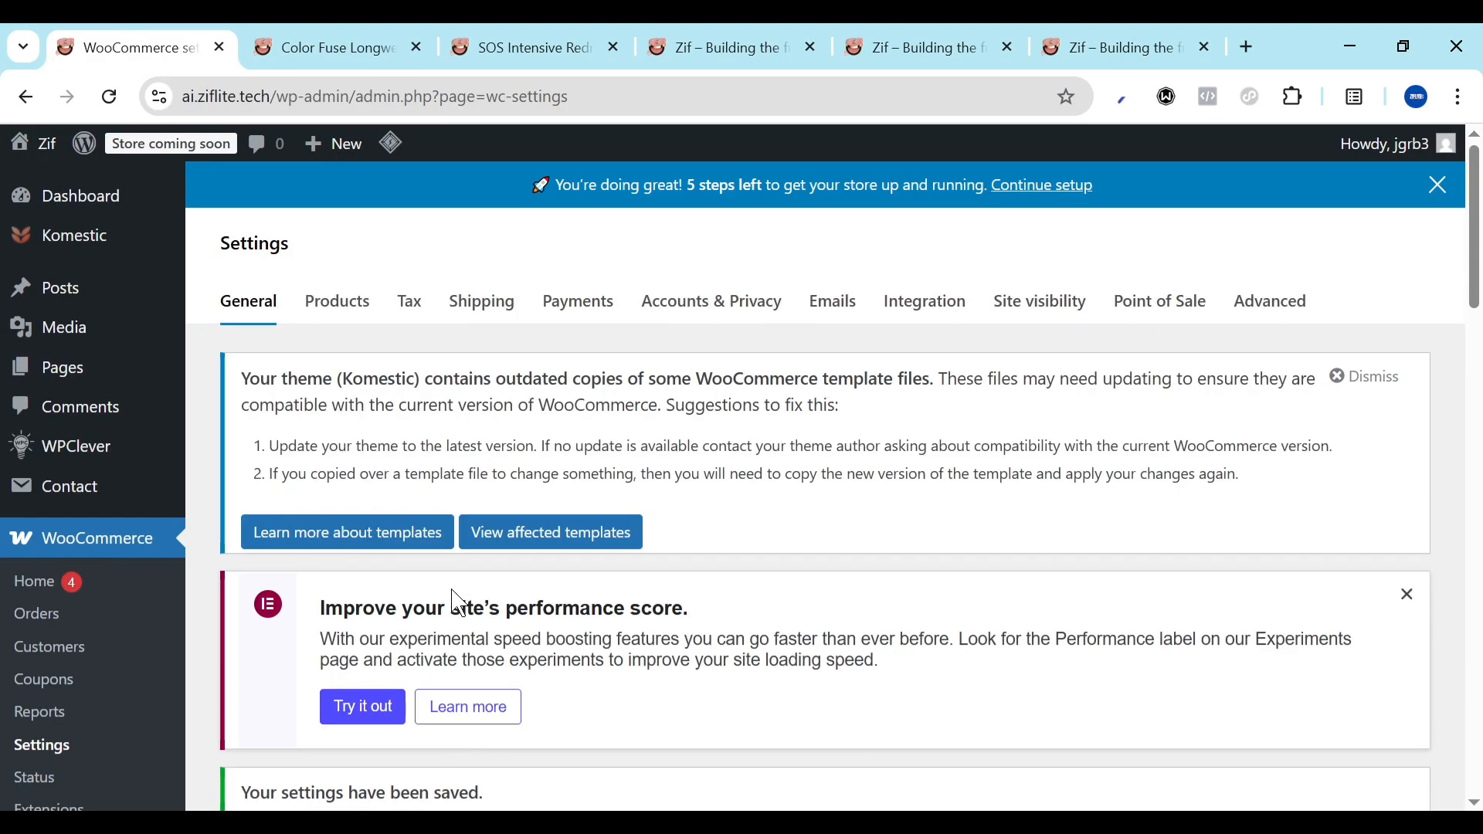
# Open the WooCommerce Products settings and look through the shop page and measurement options
pyautogui.click(346, 328)
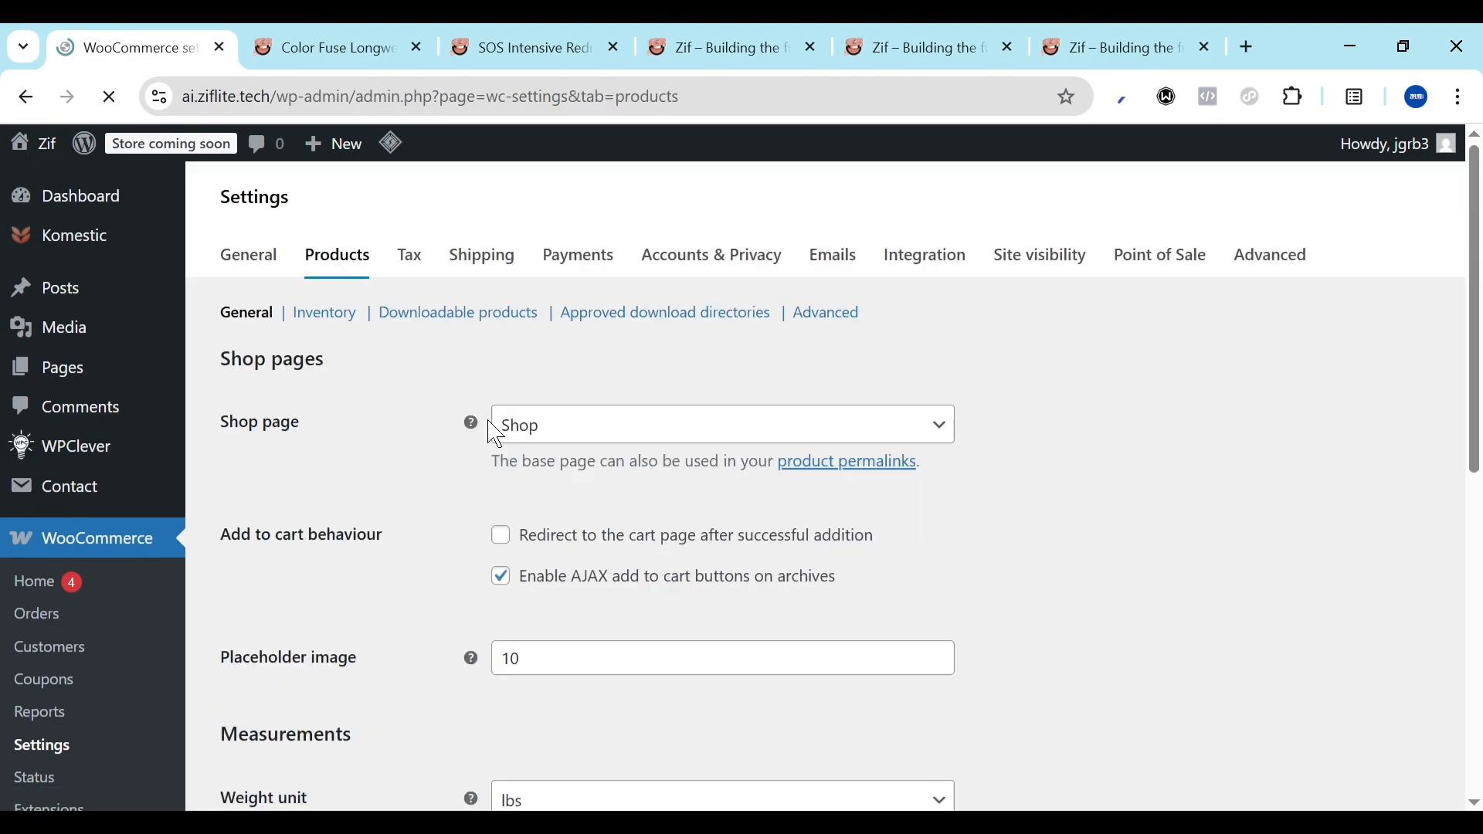
pyautogui.scroll(-3, 491, 426)
pyautogui.scroll(1, 496, 434)
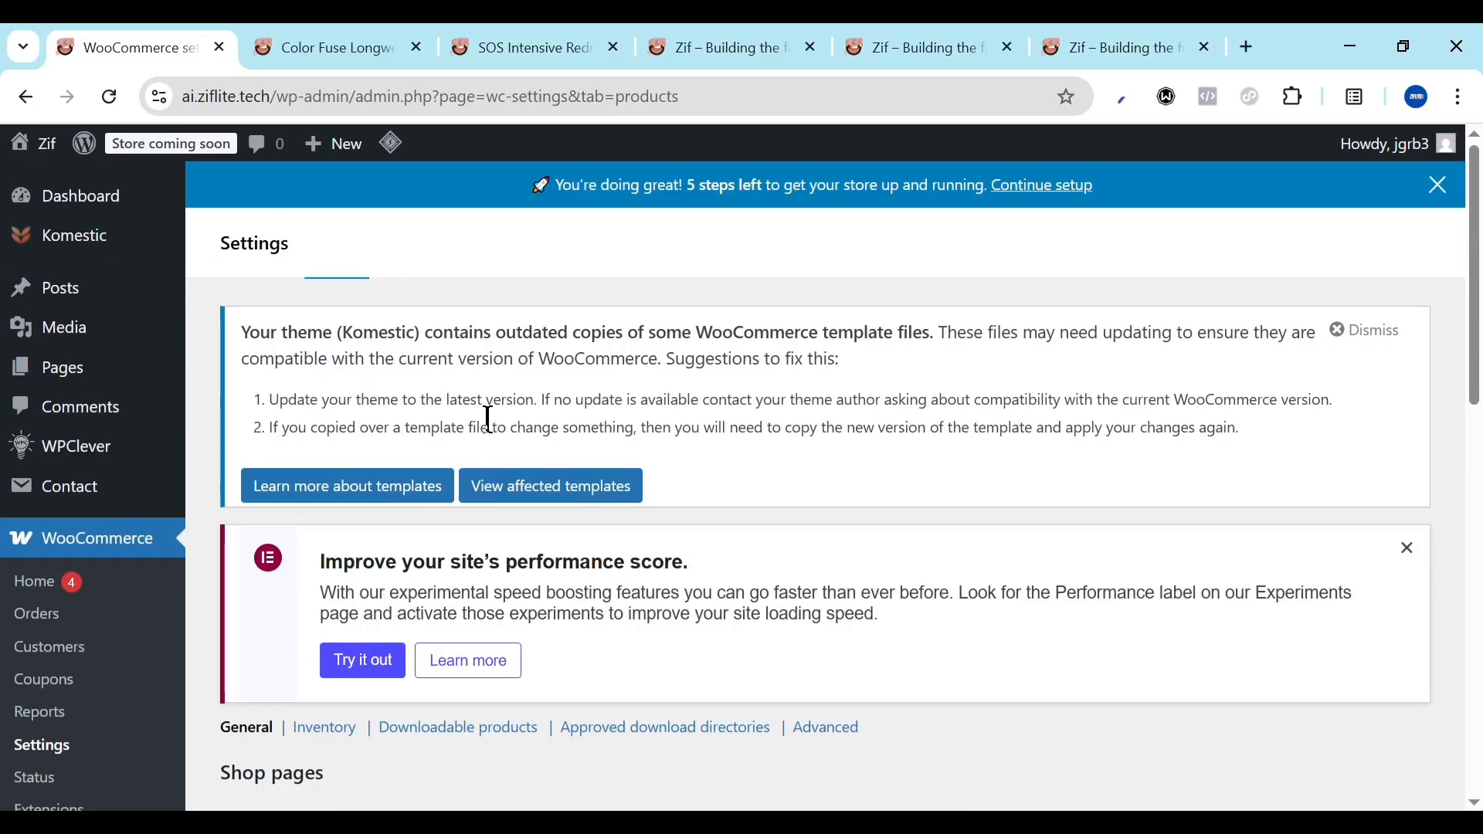
pyautogui.scroll(-10, 496, 434)
pyautogui.scroll(10, 496, 434)
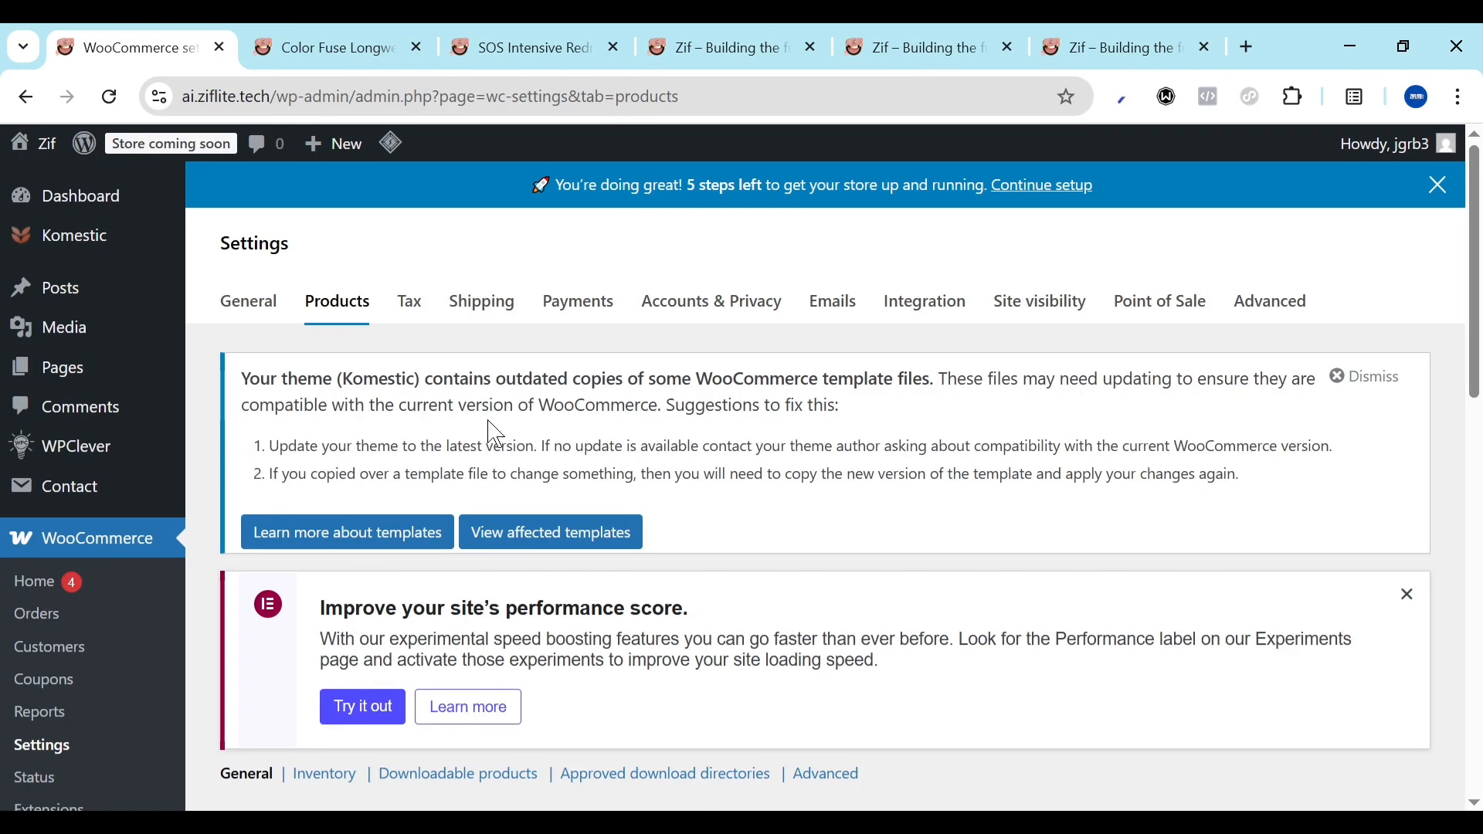
# Open the WooCommerce Payments settings and install the Paystack payment provider
pyautogui.click(574, 310)
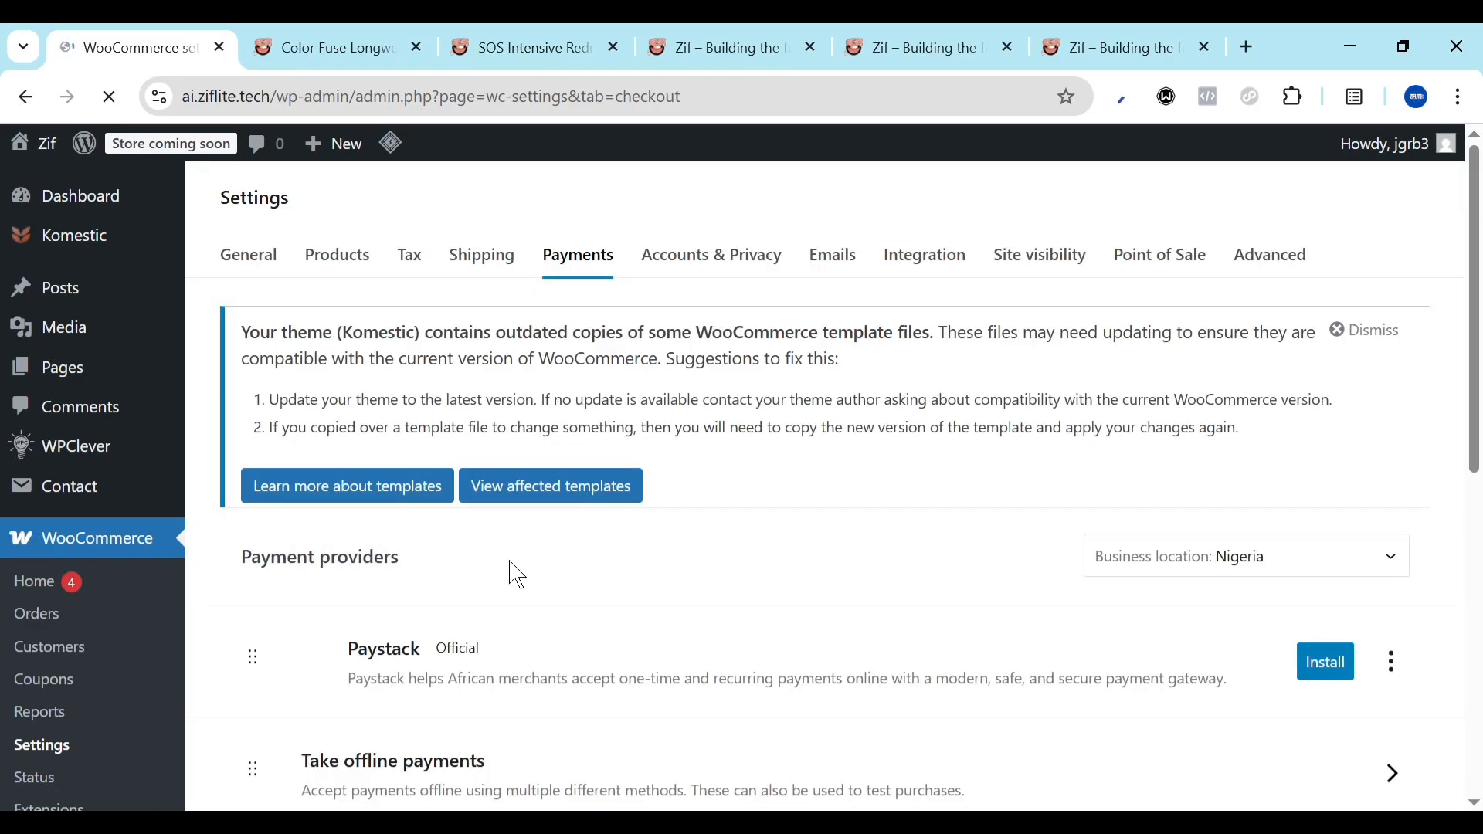
pyautogui.scroll(-3, 518, 575)
pyautogui.scroll(-1, 517, 575)
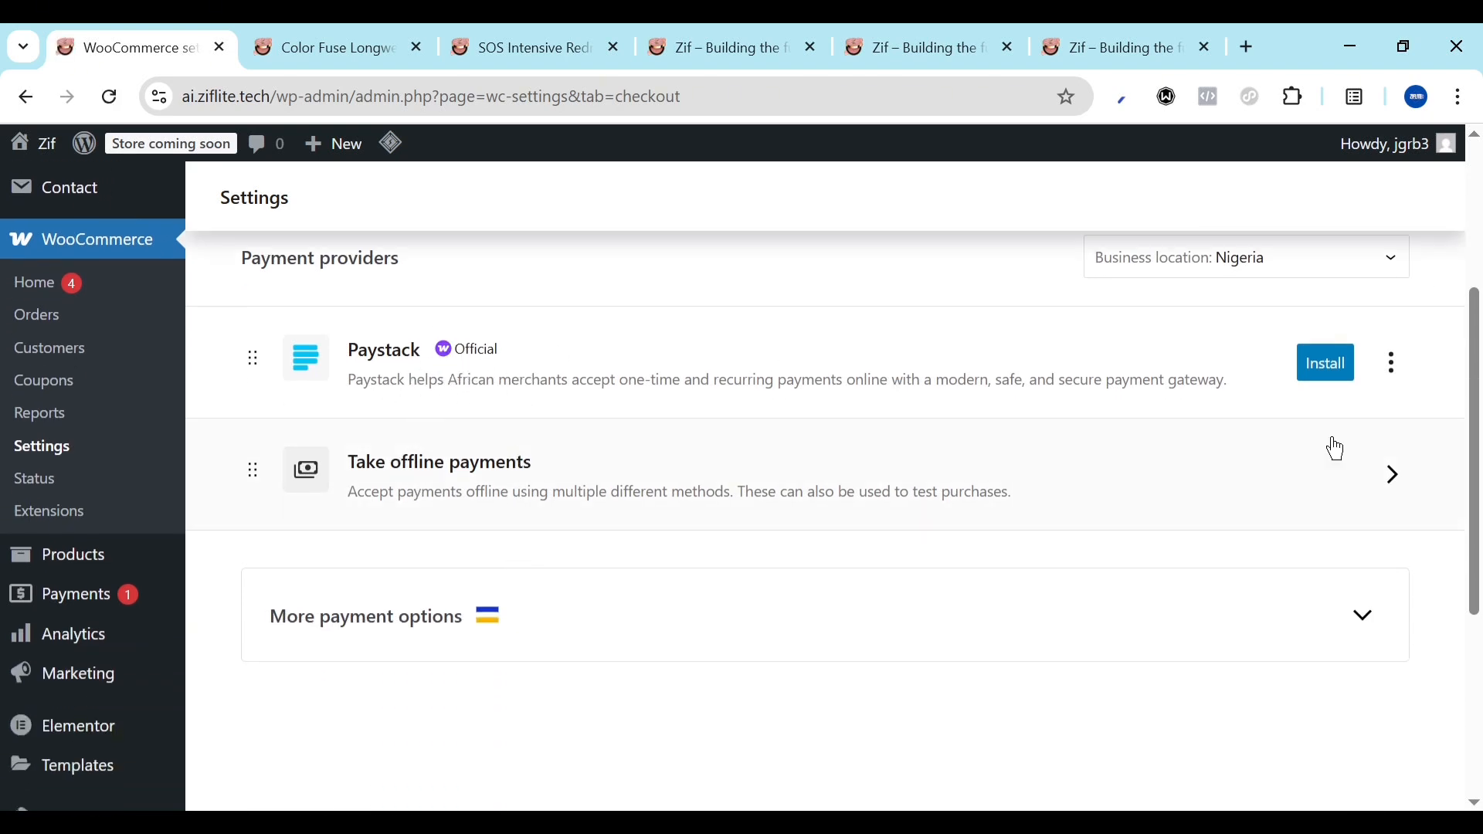
pyautogui.click(1319, 352)
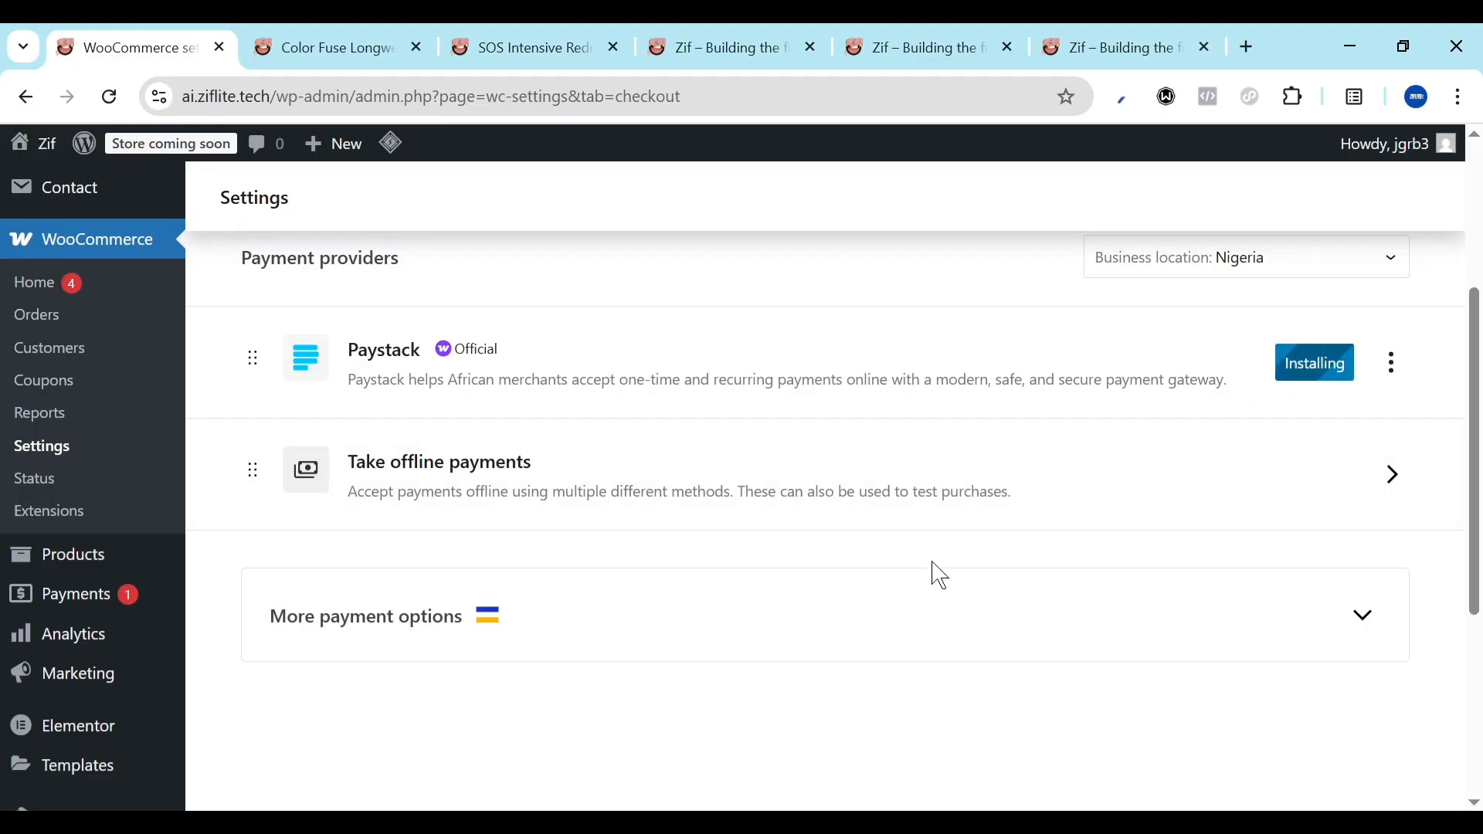
pyautogui.scroll(3, 938, 573)
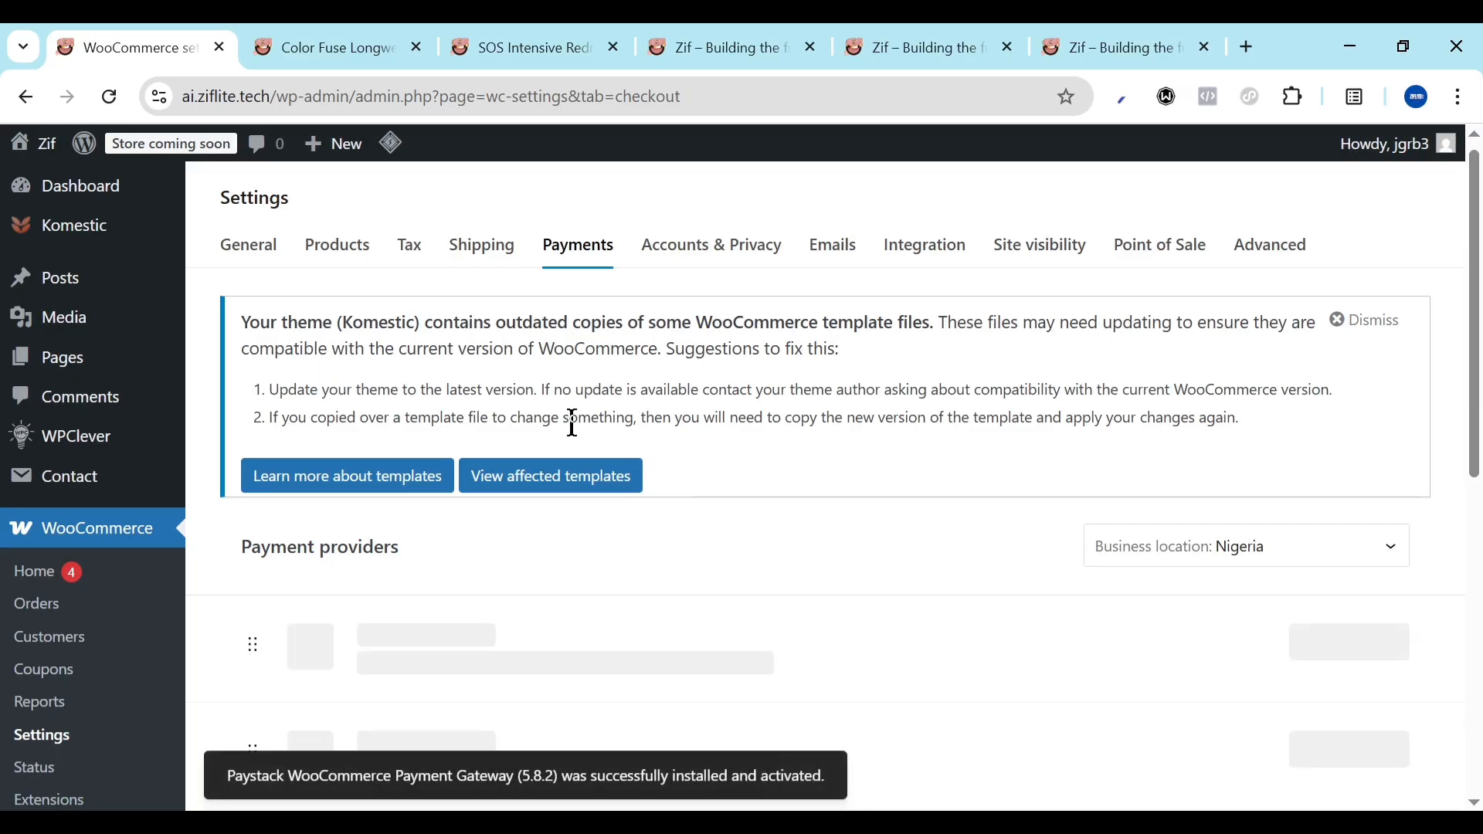
pyautogui.scroll(-2, 572, 423)
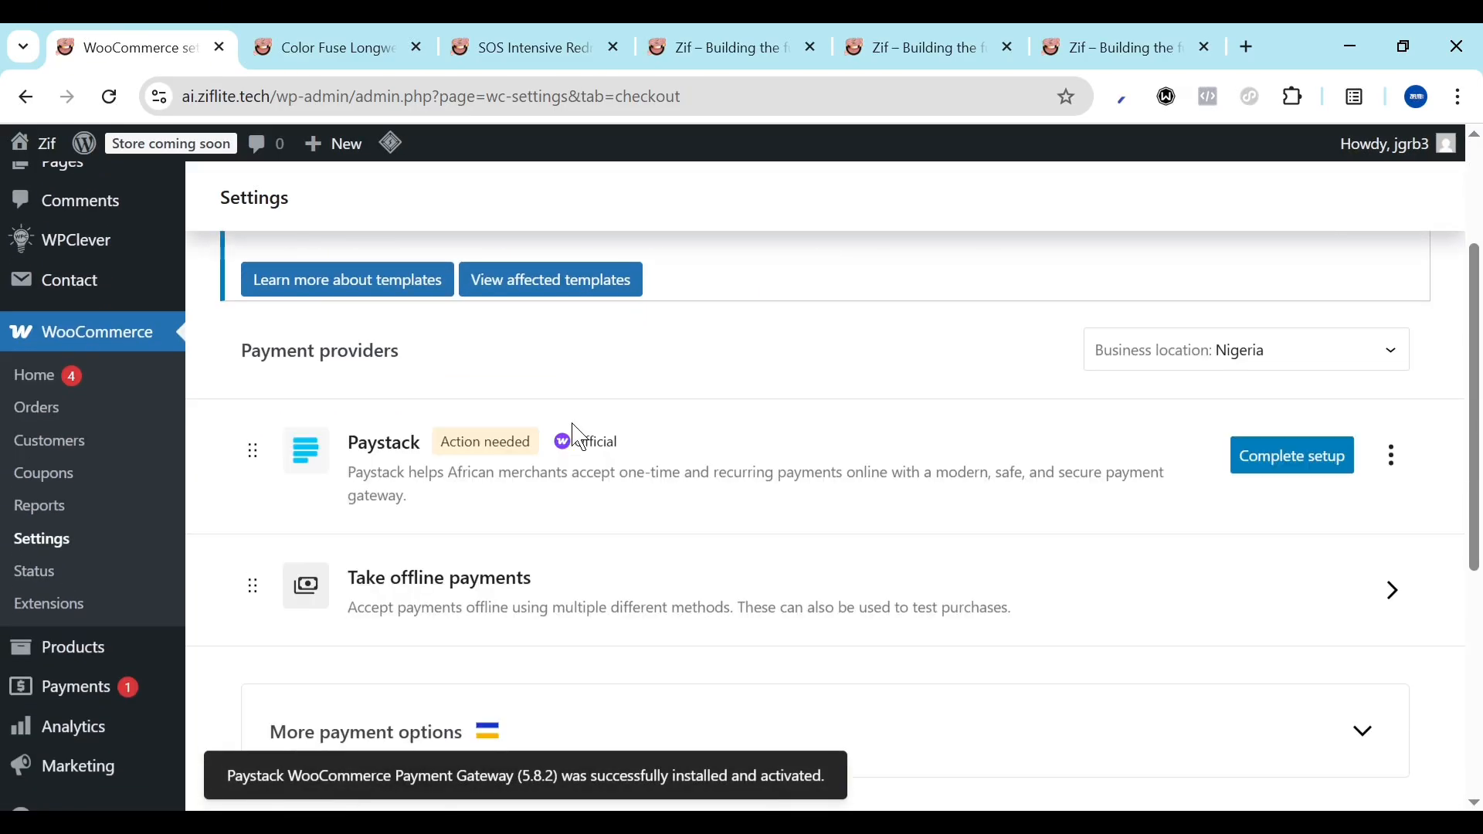
# Expand More payment options and review the additional payment providers on offer
pyautogui.scroll(-3, 587, 542)
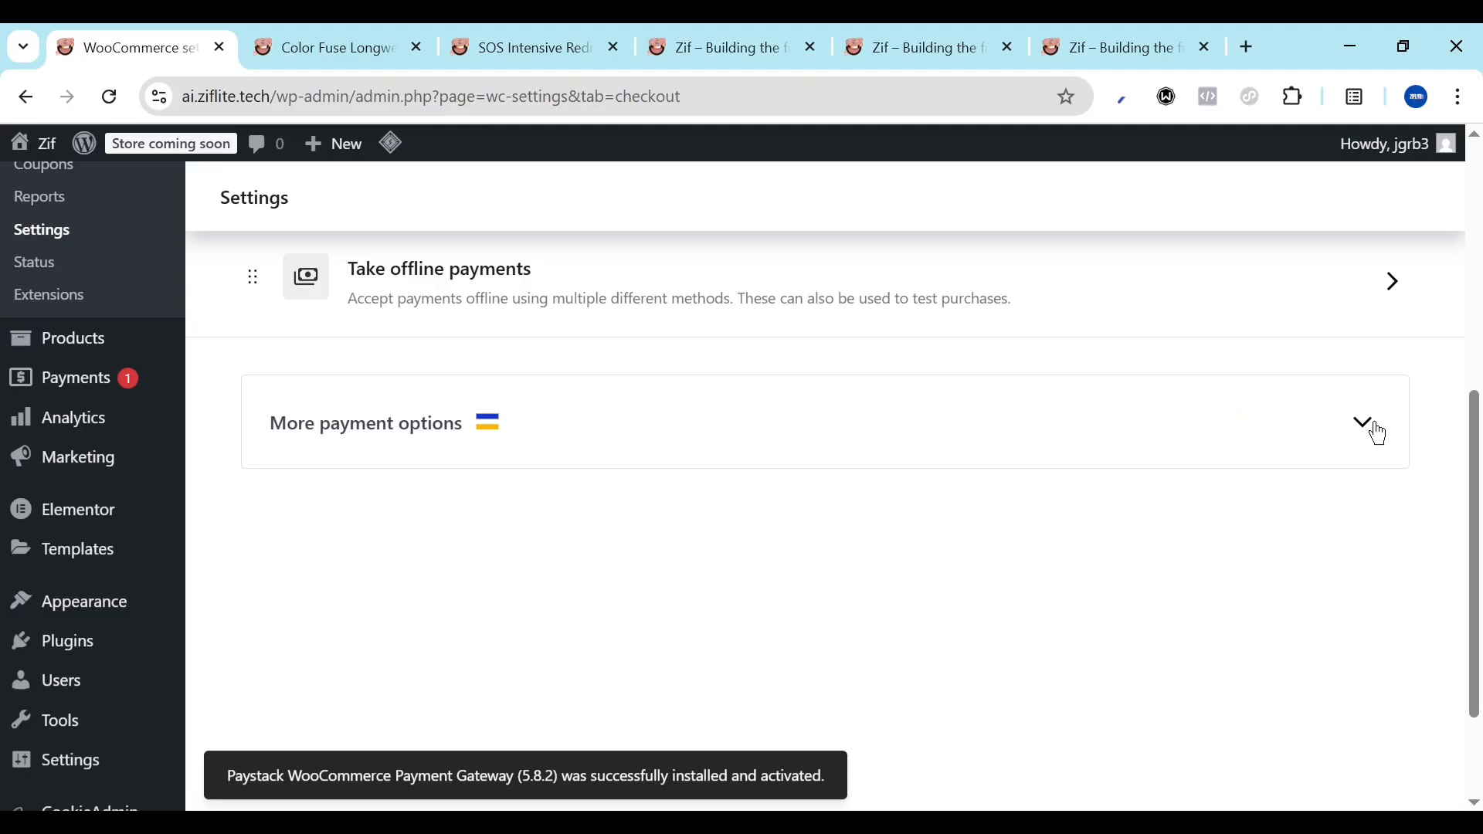
pyautogui.click(1367, 425)
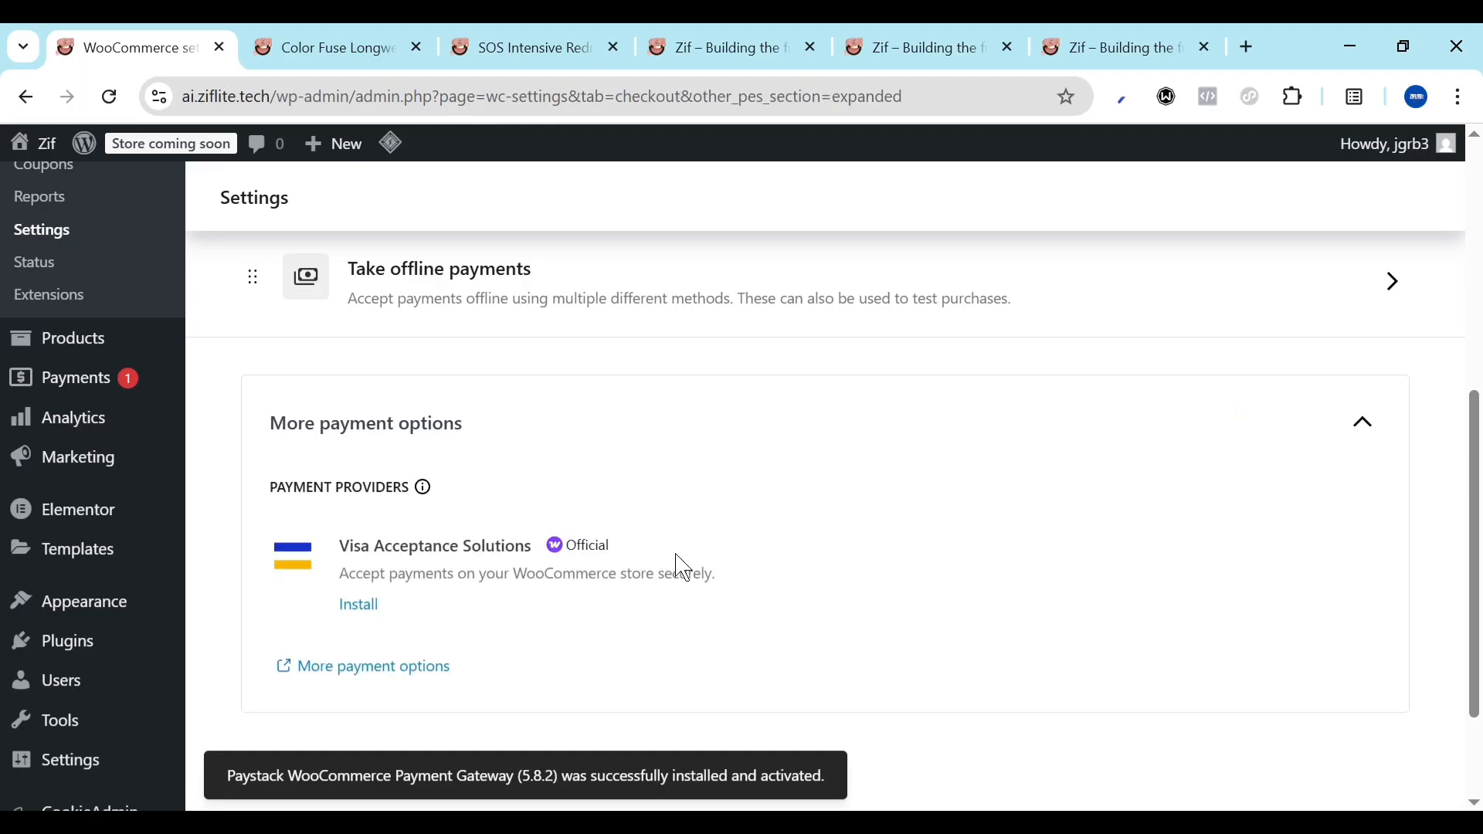
pyautogui.scroll(3, 431, 632)
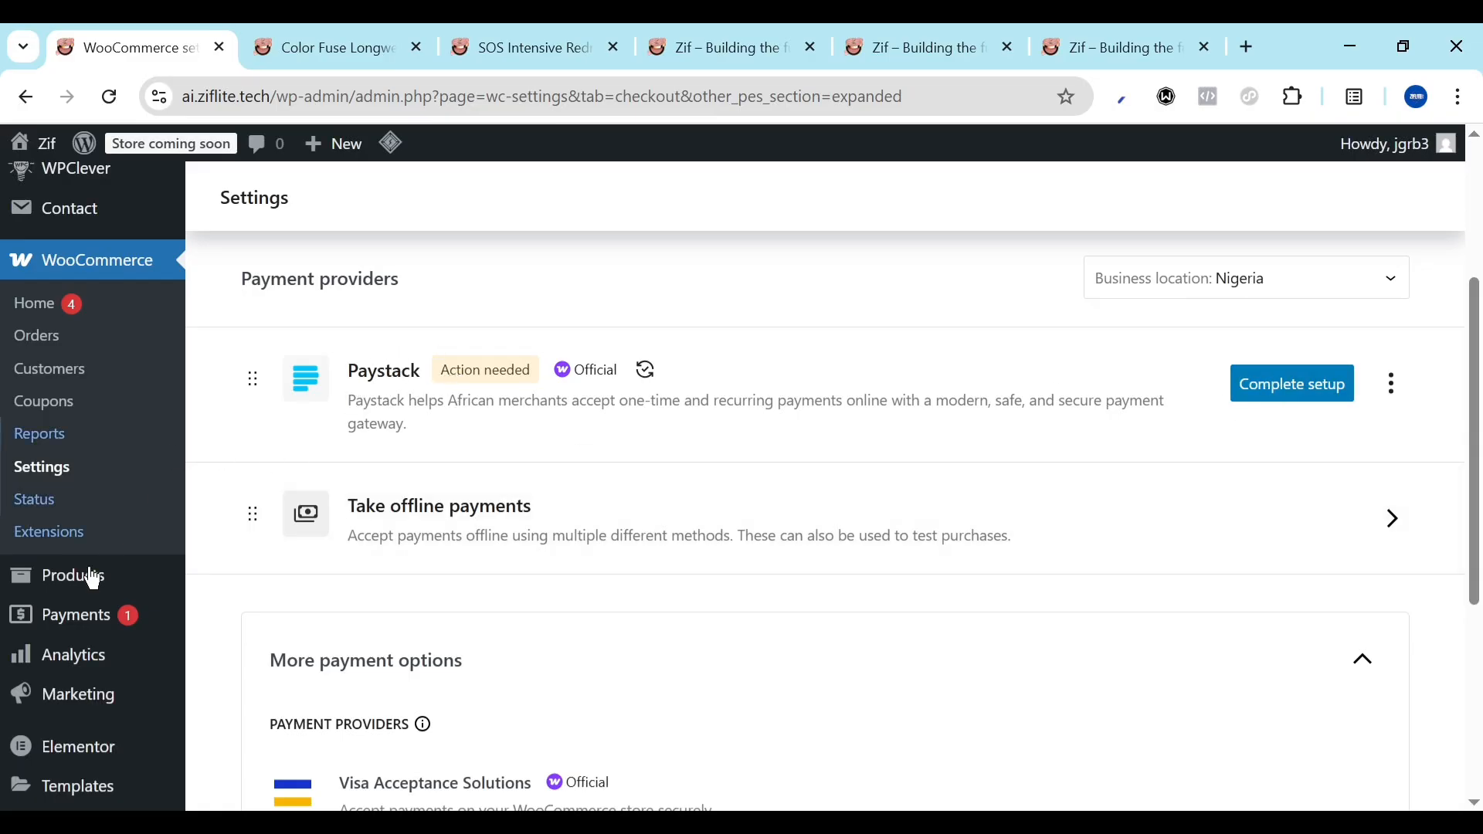
# Open the Add Plugins page in a new browser tab and switch to it
pyautogui.scroll(-5, 90, 575)
pyautogui.moveTo(91, 520)
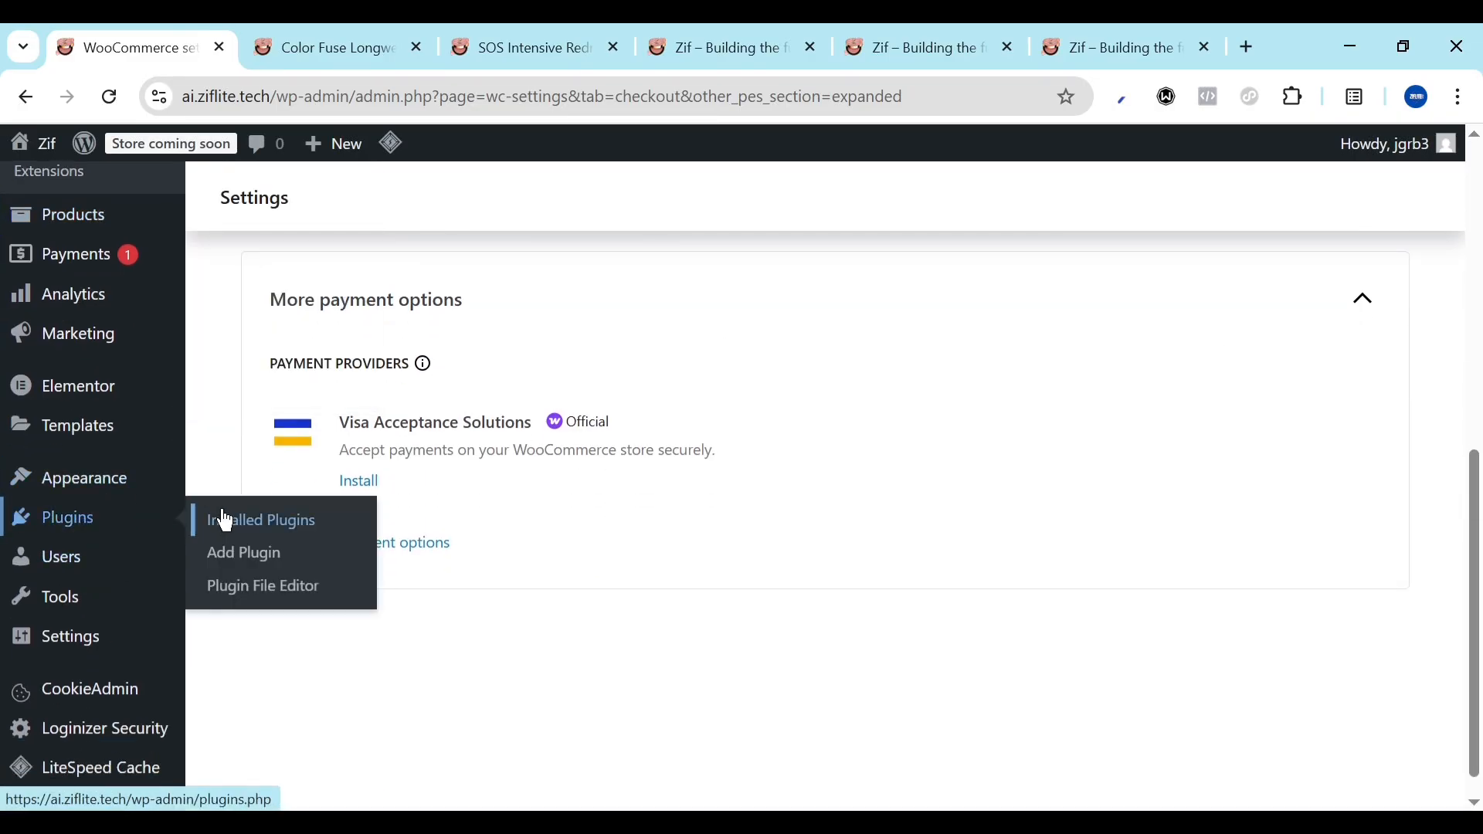
pyautogui.rightClick(246, 570)
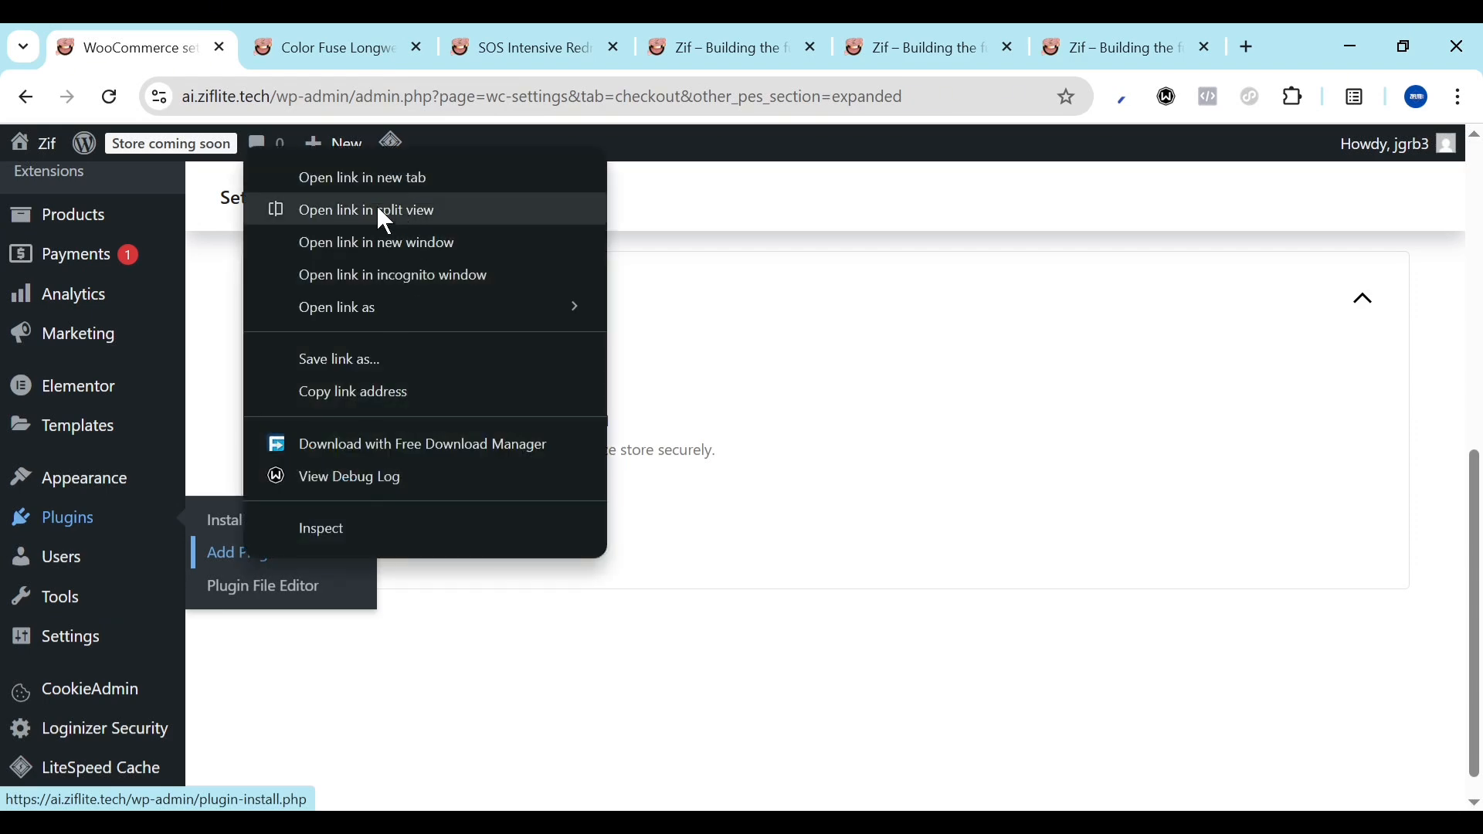
pyautogui.click(356, 182)
pyautogui.moveTo(477, 39); pyautogui.dragTo(297, 45)
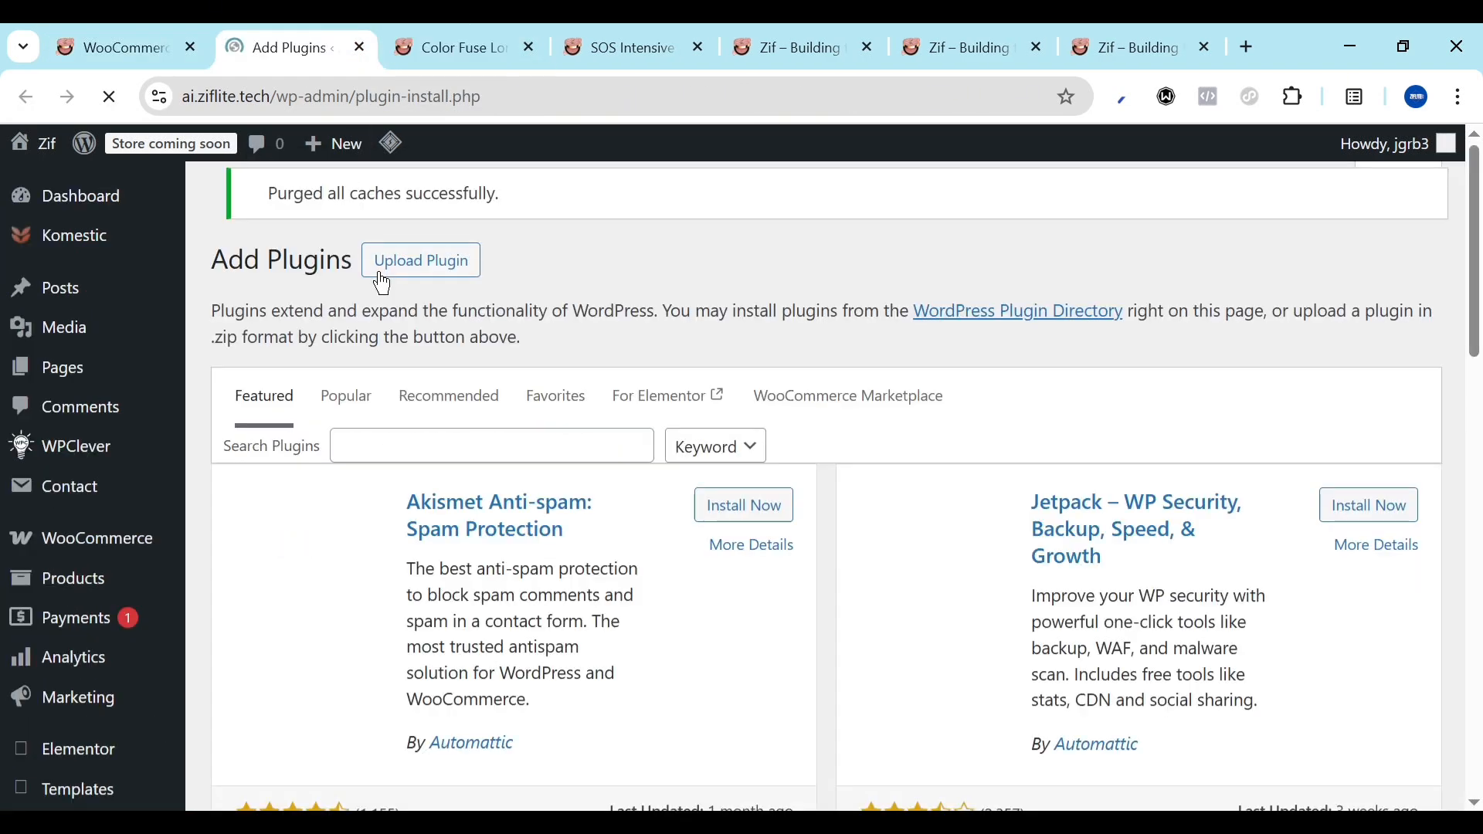
# Search the plugin directory for flutterwave and look through the matching payment plugins
pyautogui.click(552, 442)
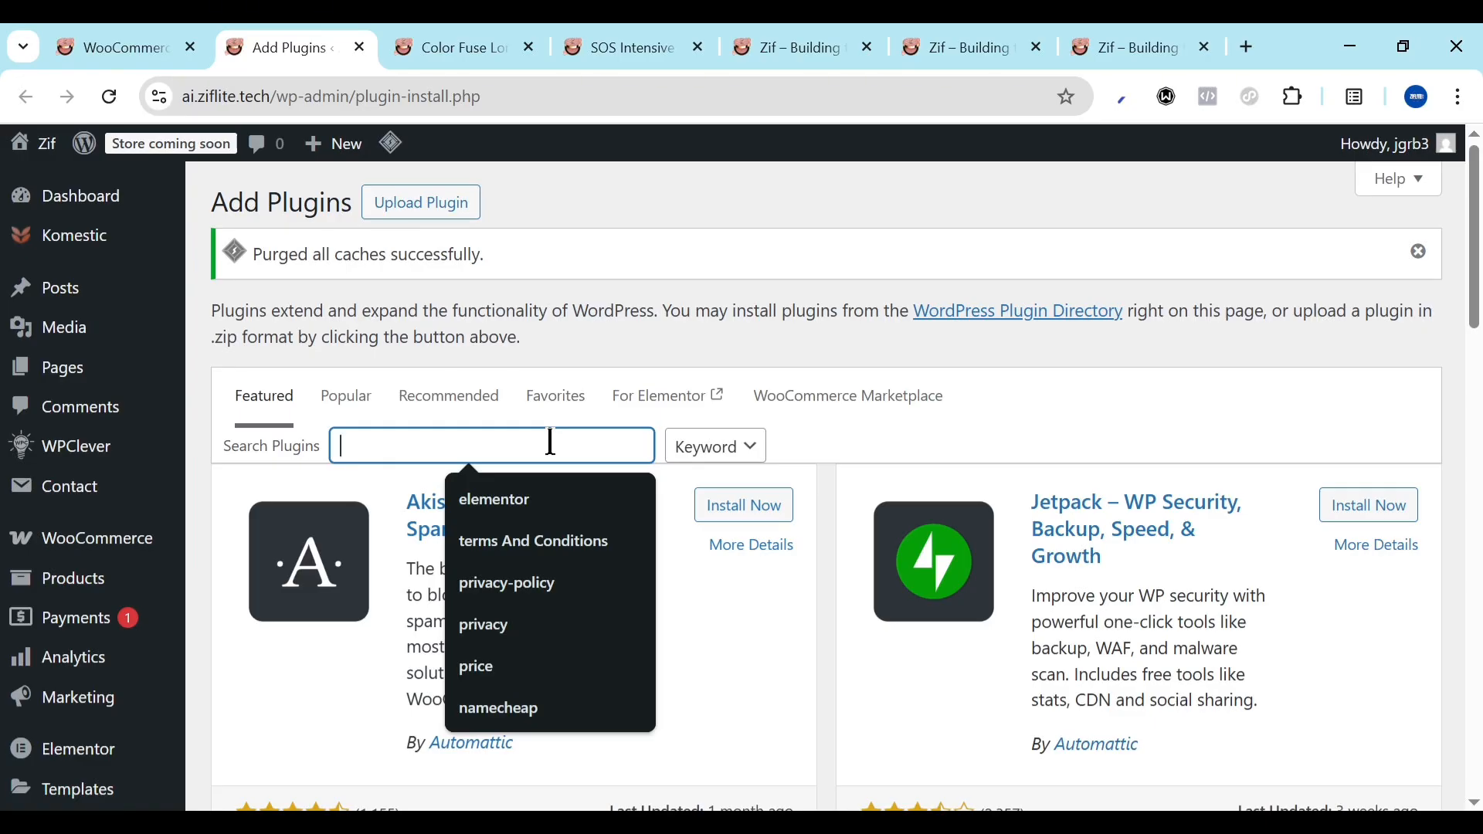
pyautogui.write('flutt')
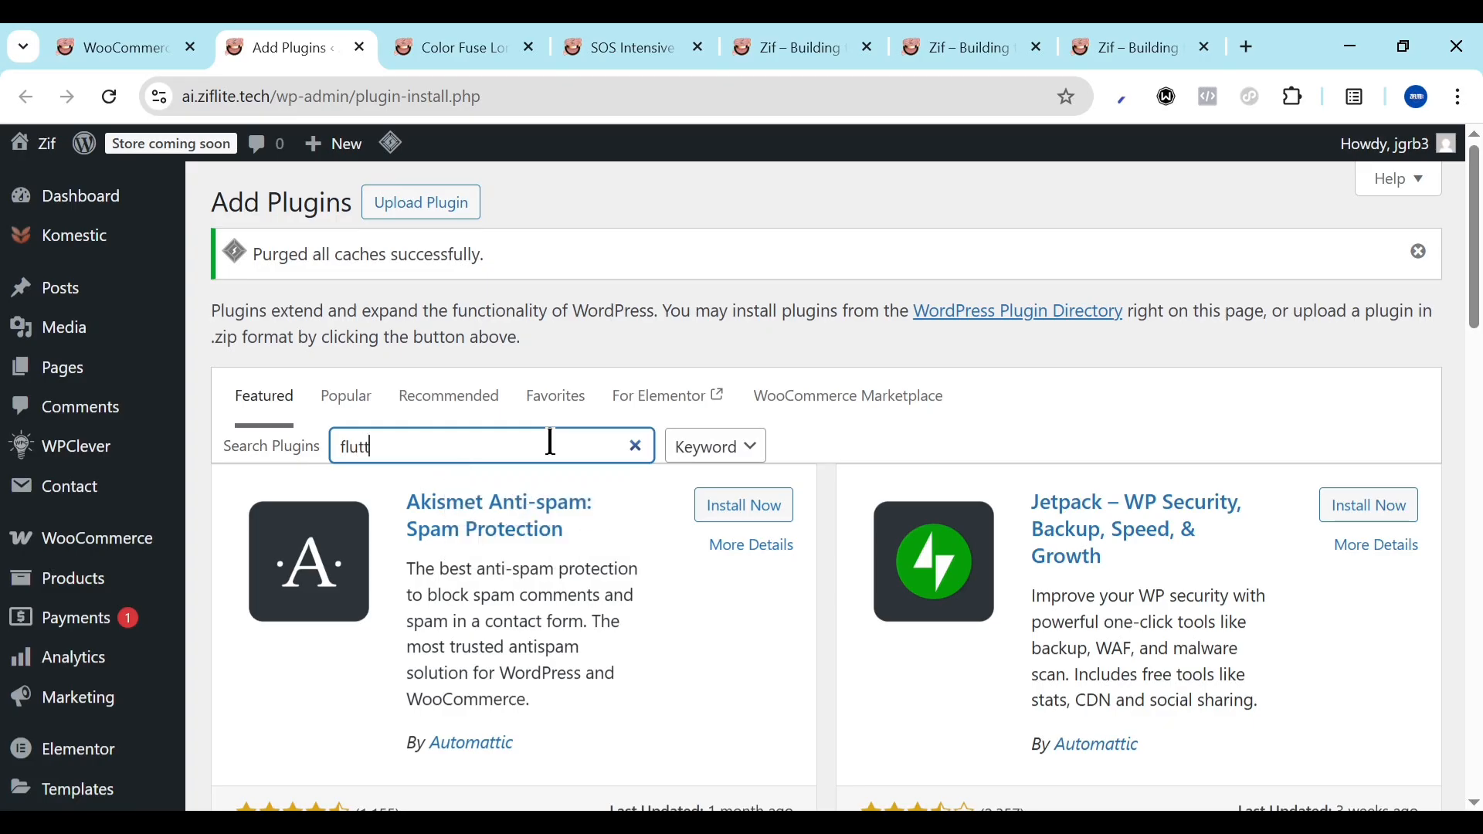
pyautogui.write('erwave')
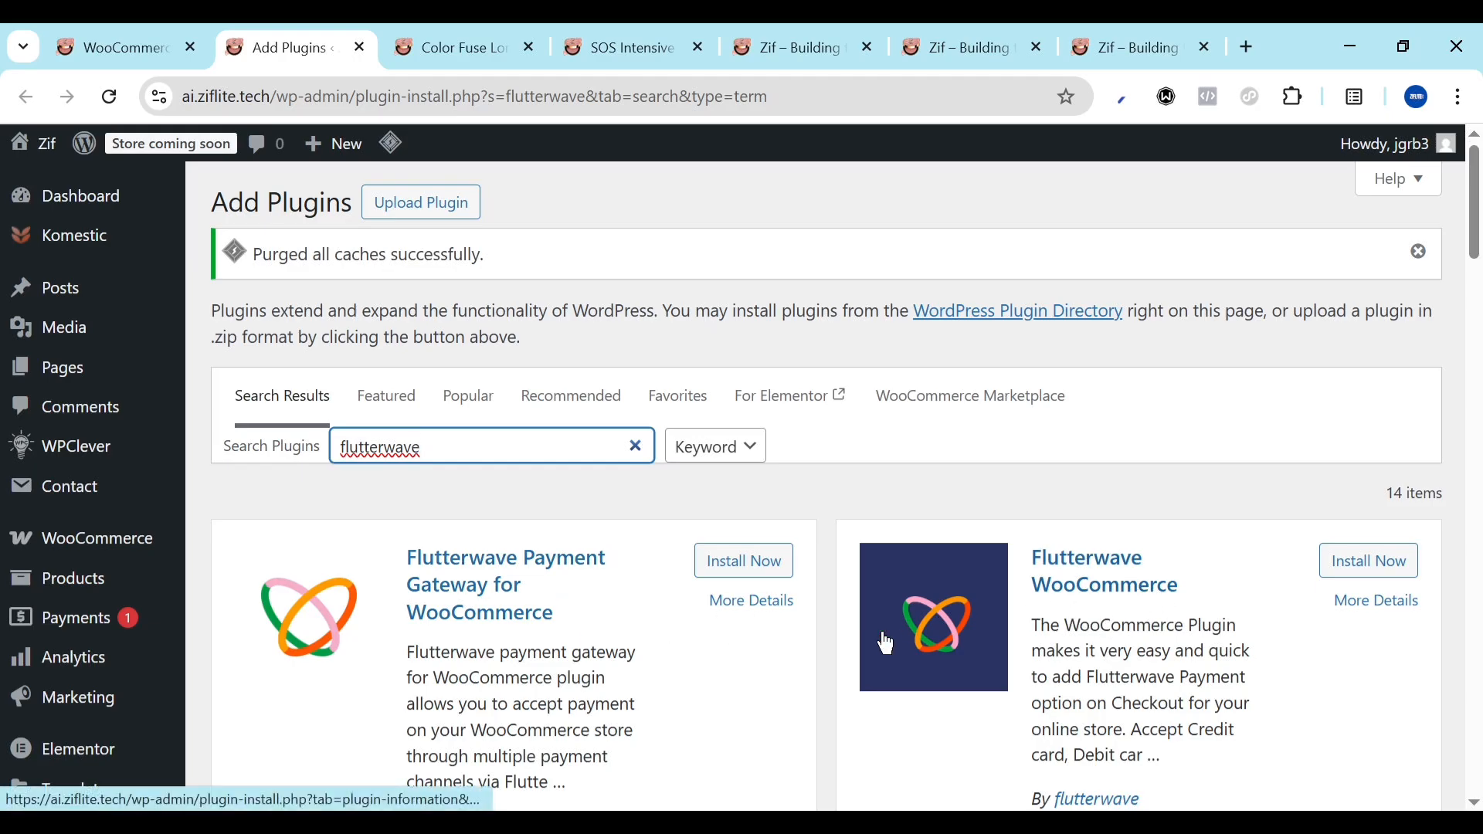
pyautogui.scroll(-3, 880, 637)
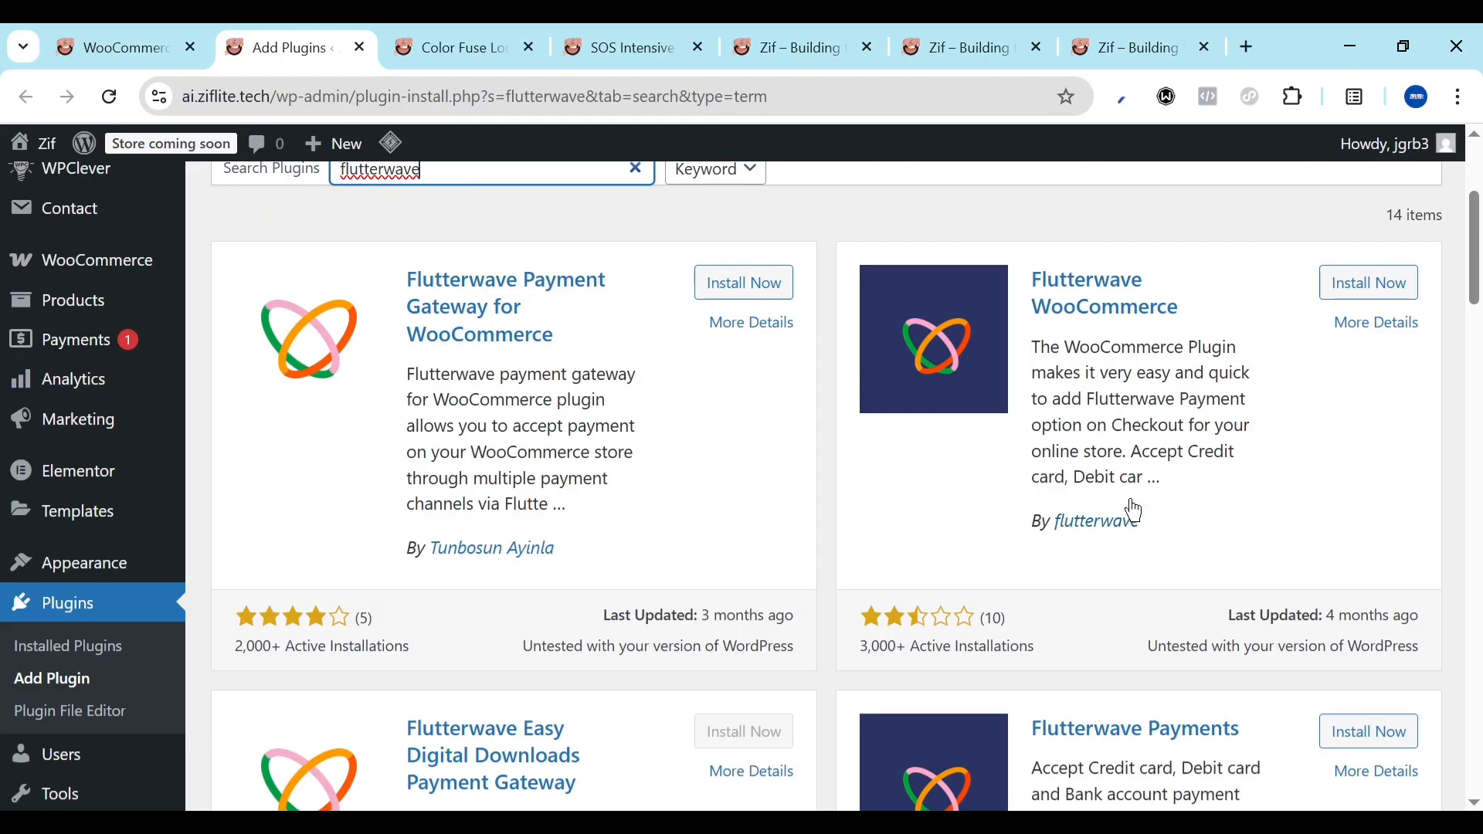
# Search the plugin directory for paypal, and install and activate the WooCommerce PayPal Payments plugin
pyautogui.scroll(3, 1004, 471)
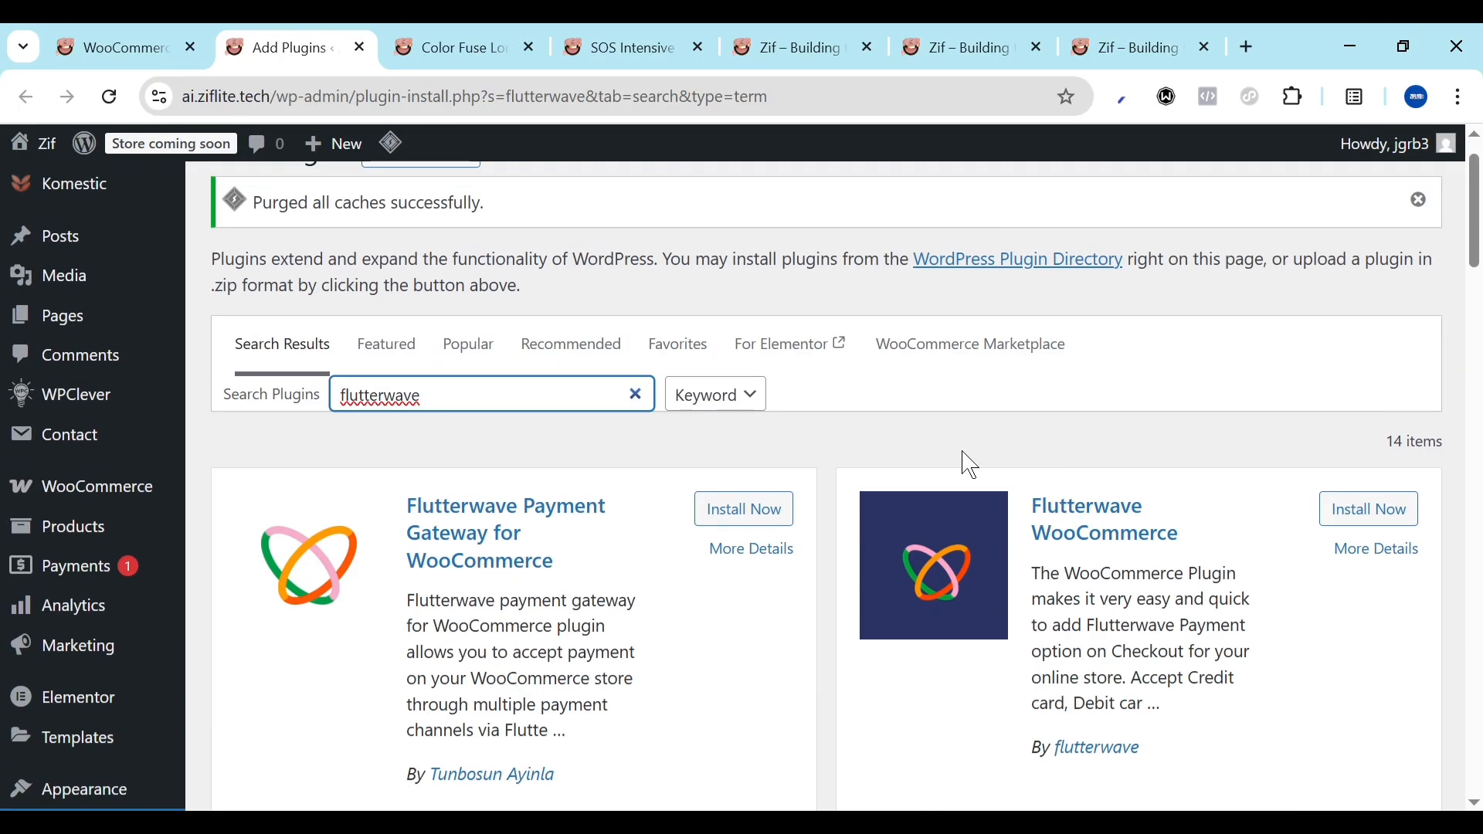
pyautogui.click(635, 395)
pyautogui.write('paypal')
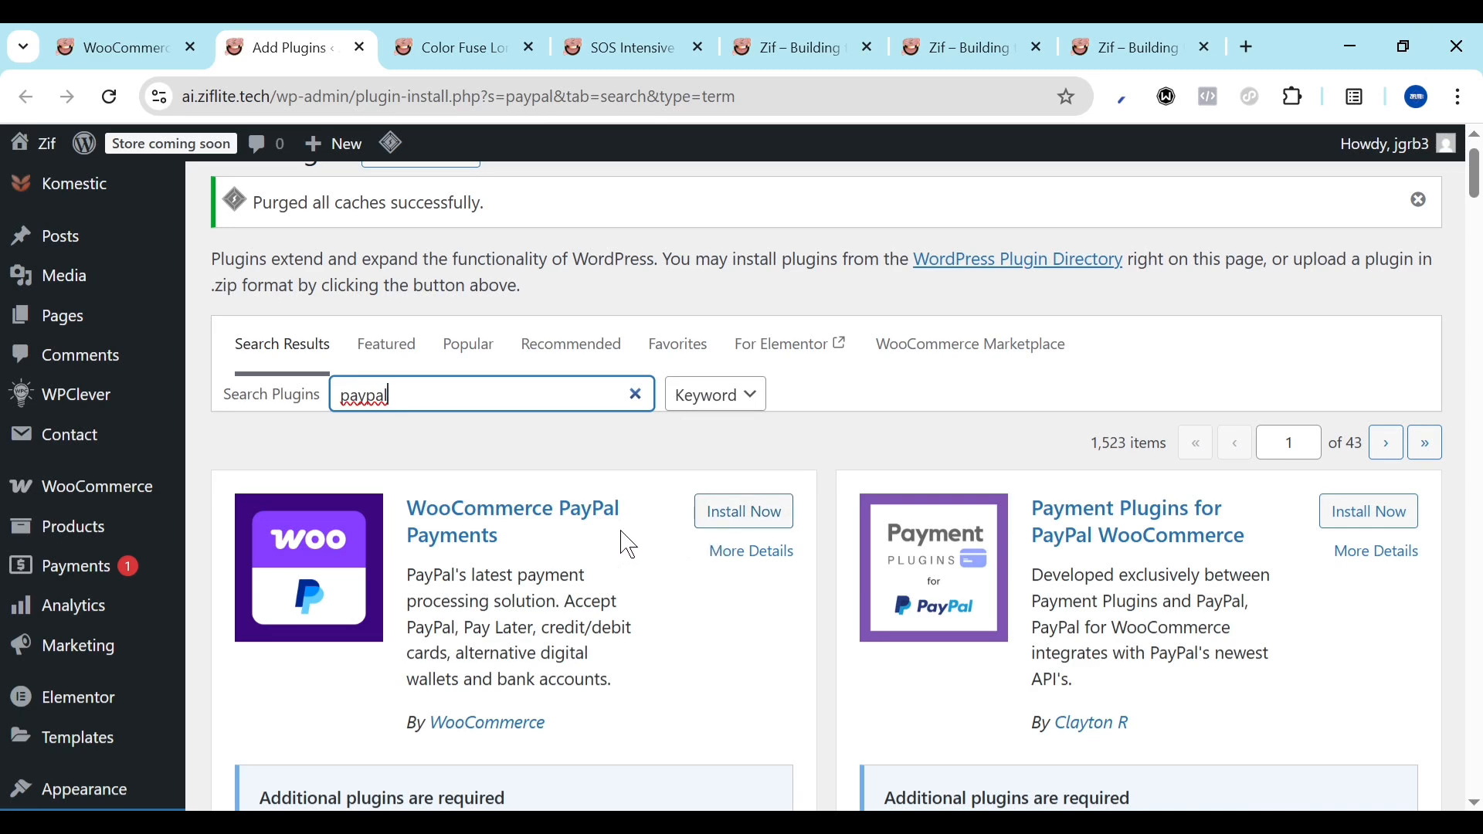
pyautogui.click(769, 515)
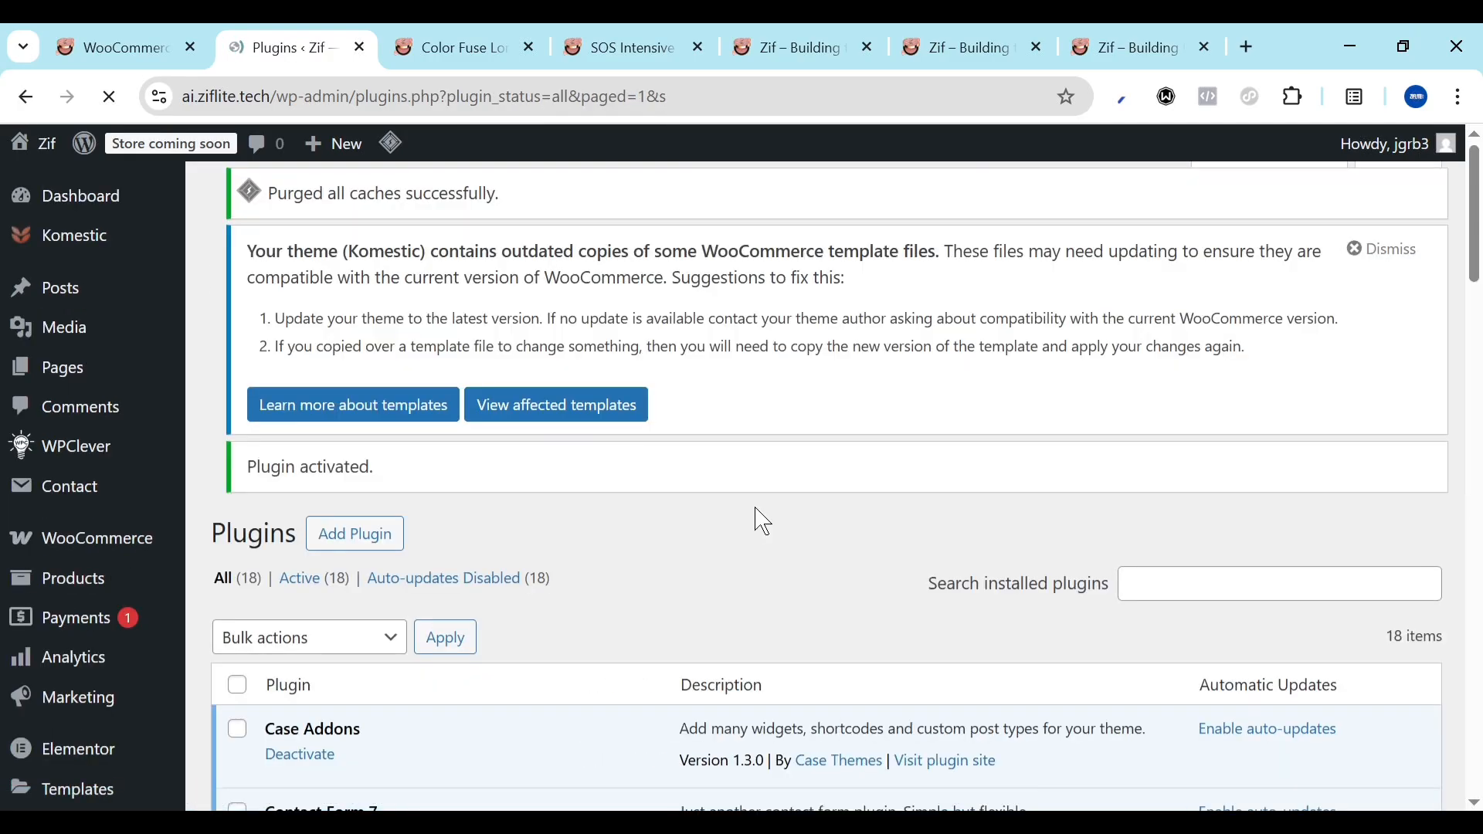
# Return to the WooCommerce Payments settings, reload the page and review the list of payment providers
pyautogui.click(176, 37)
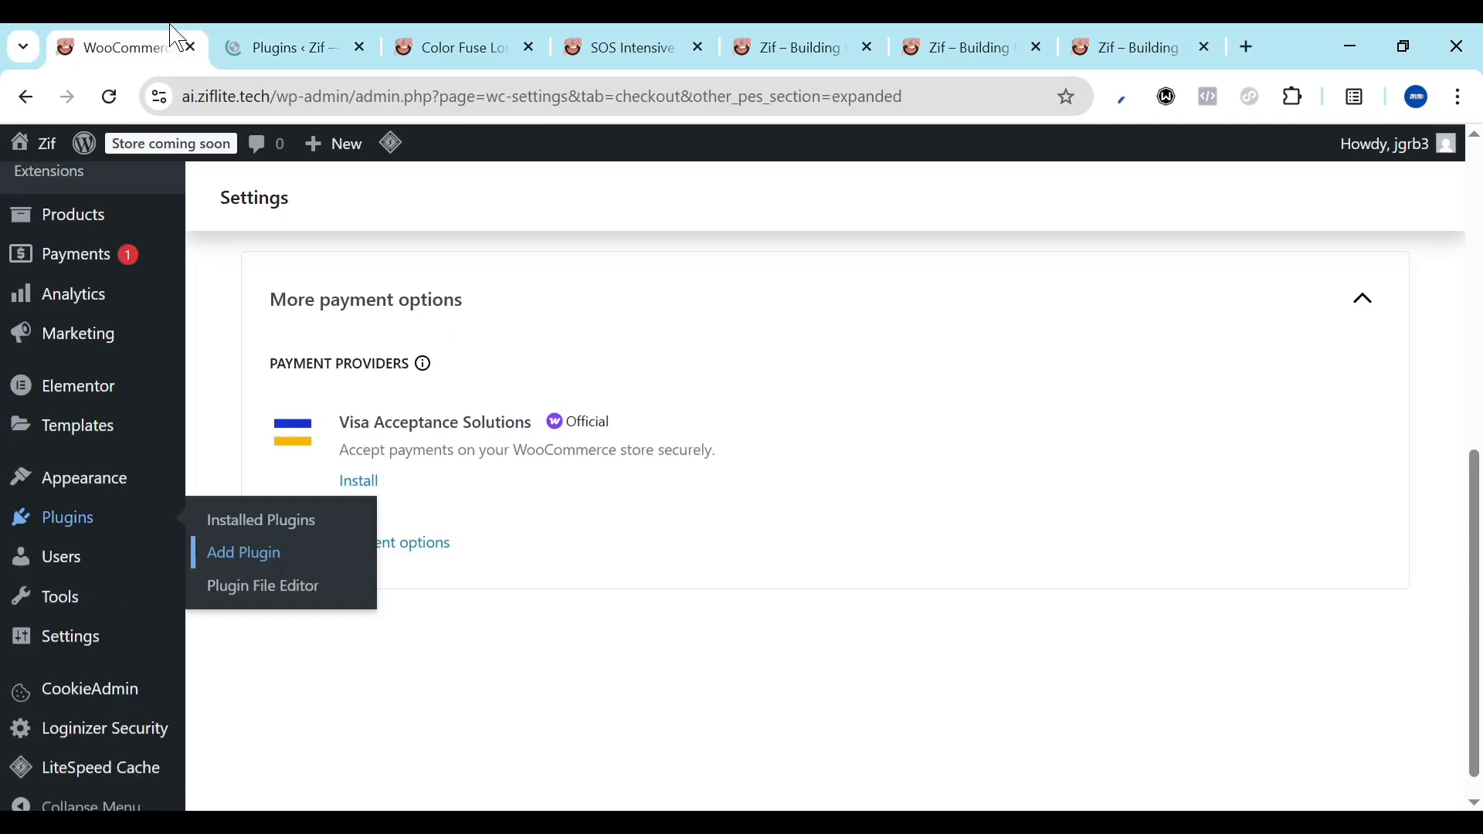
pyautogui.click(109, 98)
pyautogui.scroll(6, 505, 451)
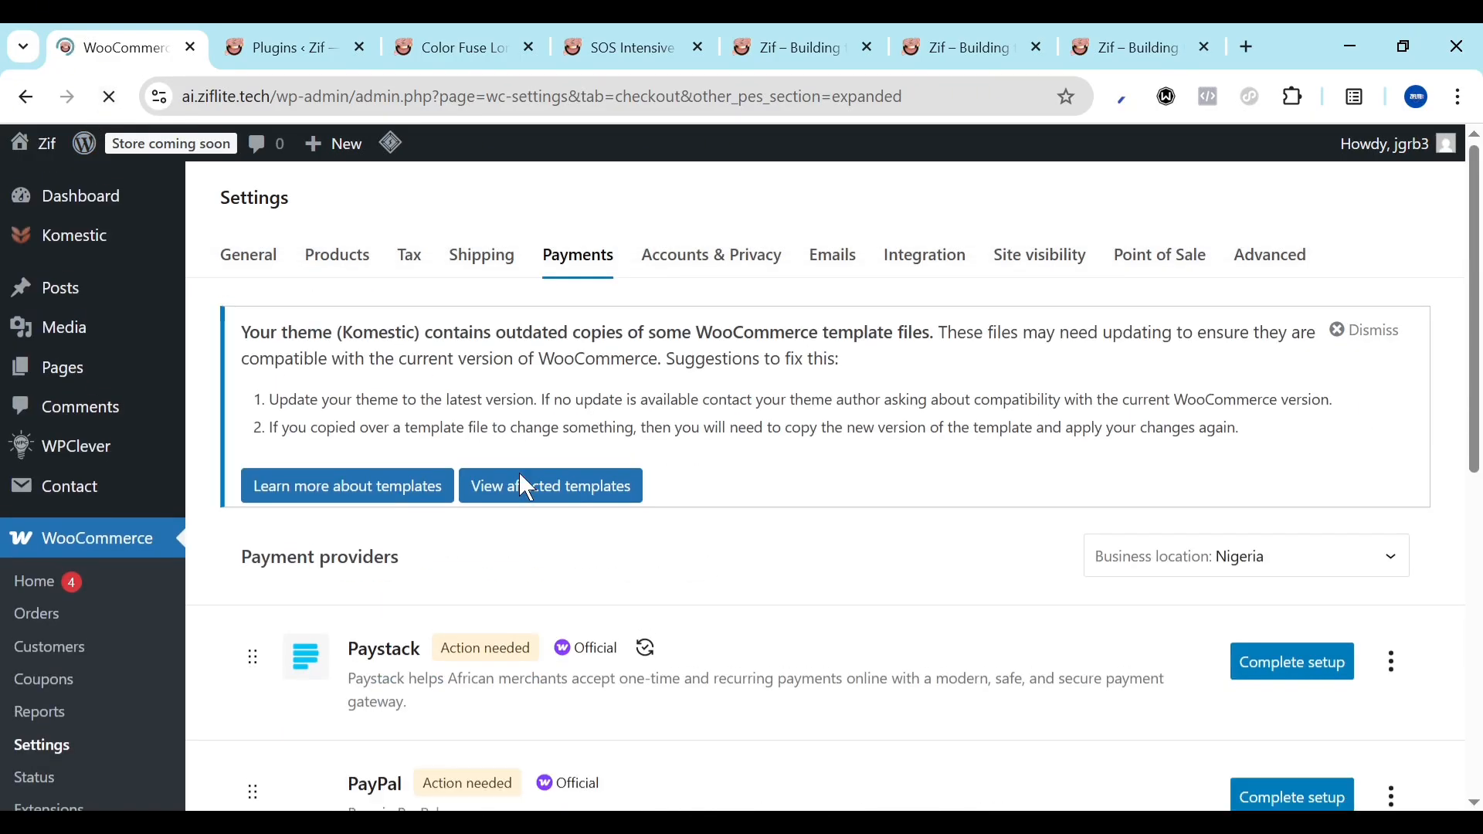
pyautogui.scroll(-3, 549, 590)
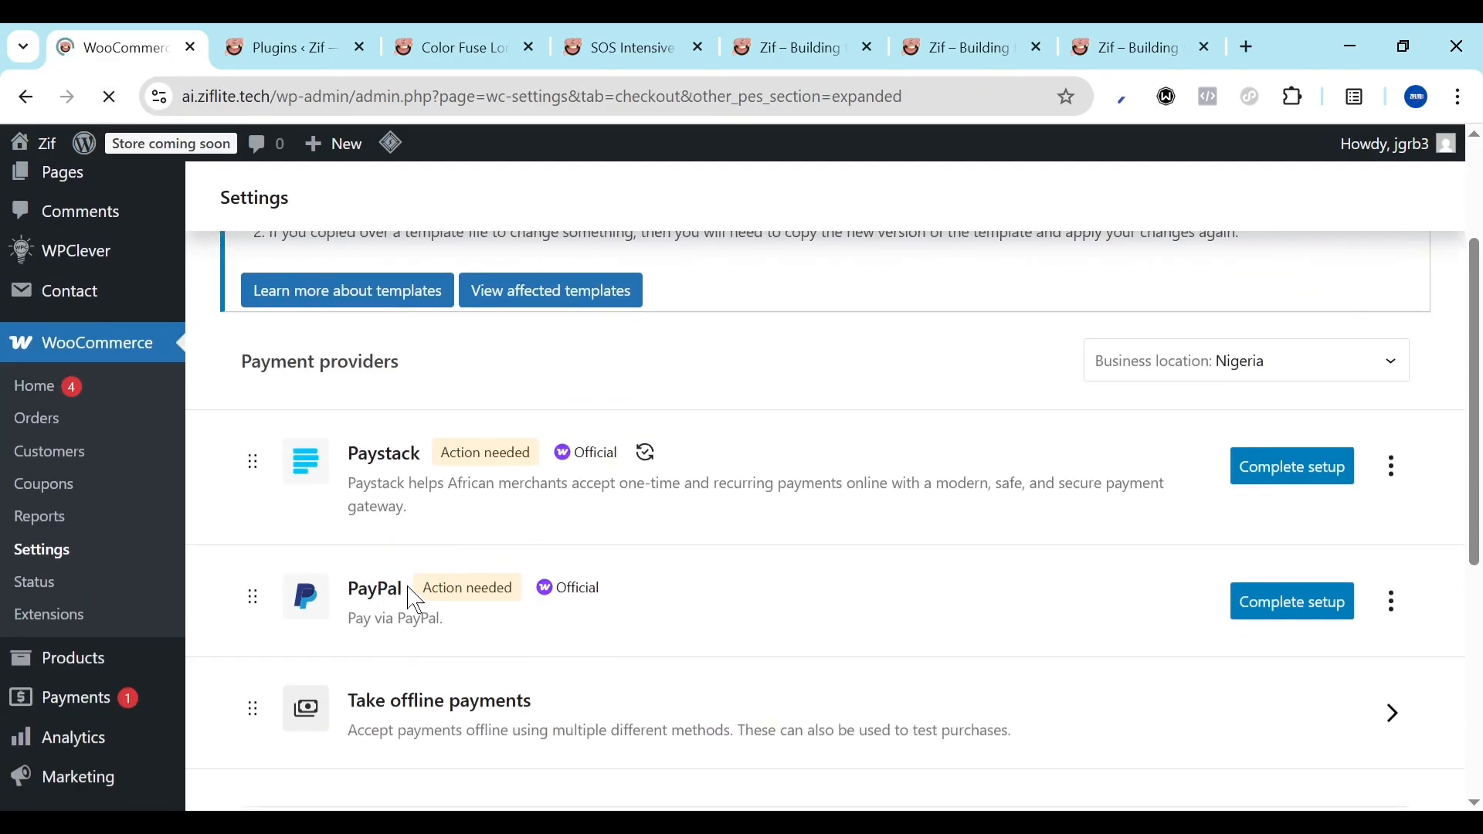
# Open the setup page of the Paystack payment provider and enable Paystack
pyautogui.click(1311, 478)
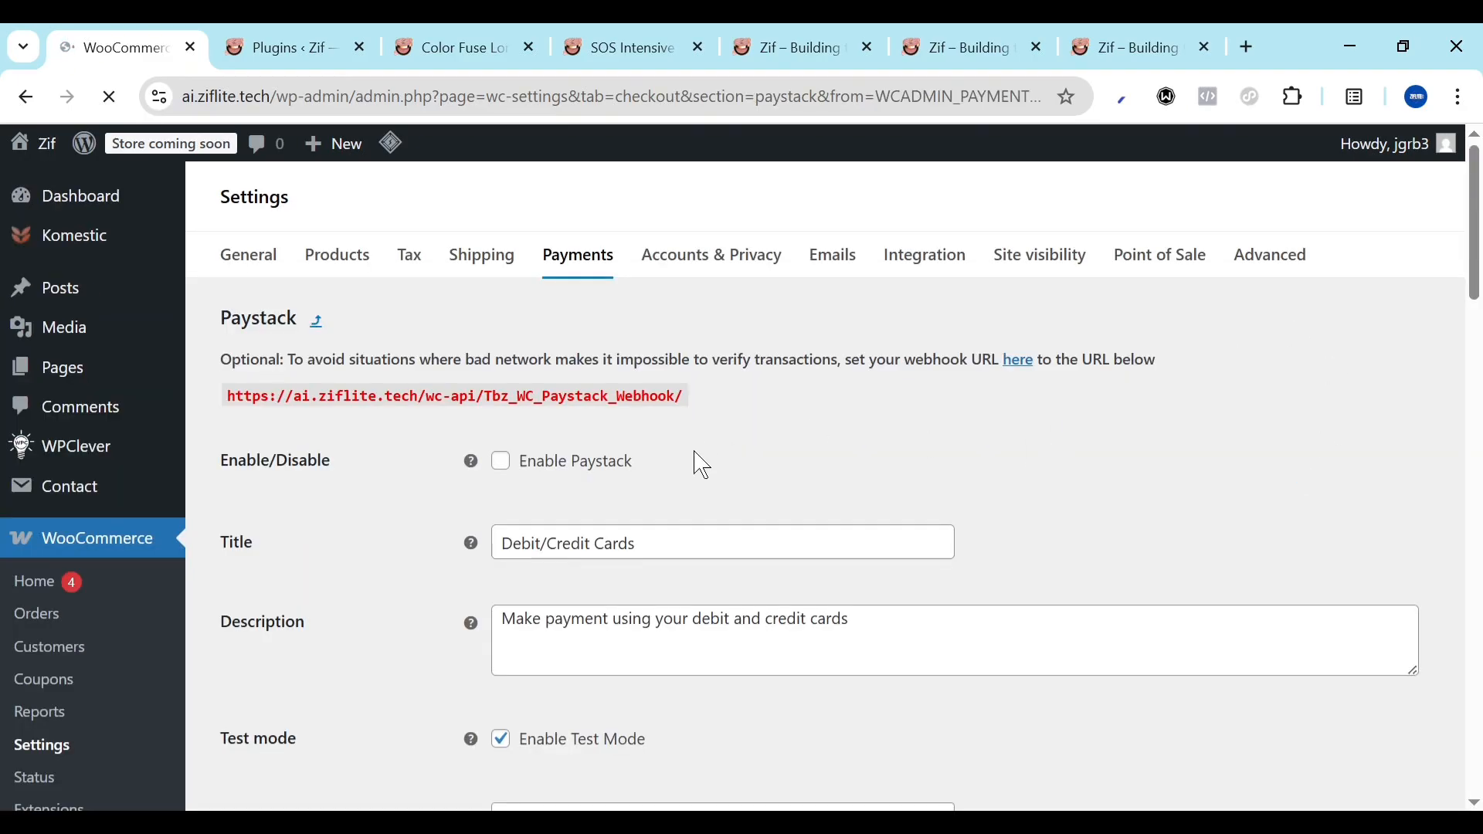
pyautogui.scroll(-7, 498, 533)
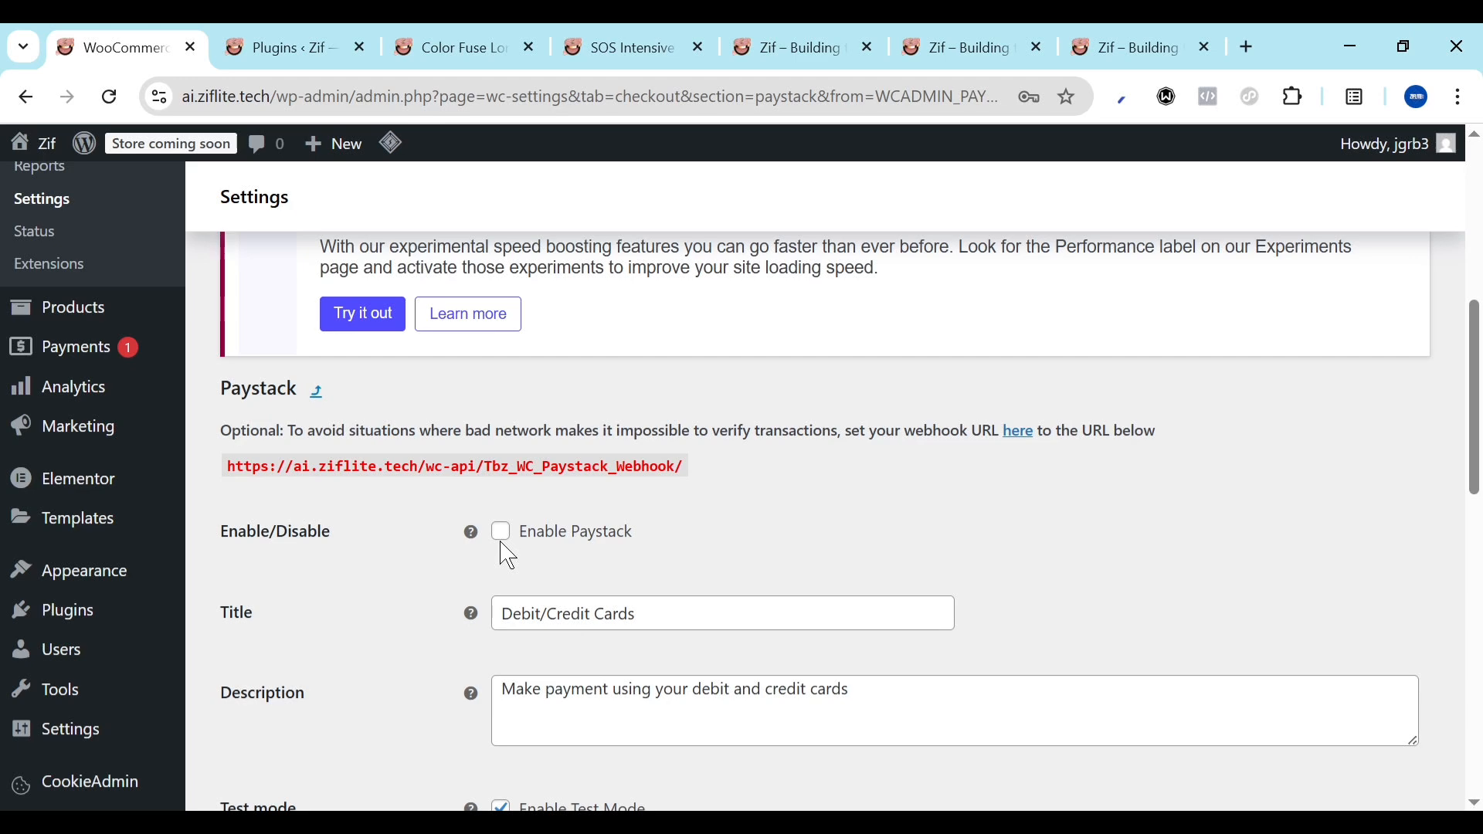
pyautogui.click(503, 538)
pyautogui.scroll(-3, 556, 613)
pyautogui.scroll(-1, 566, 607)
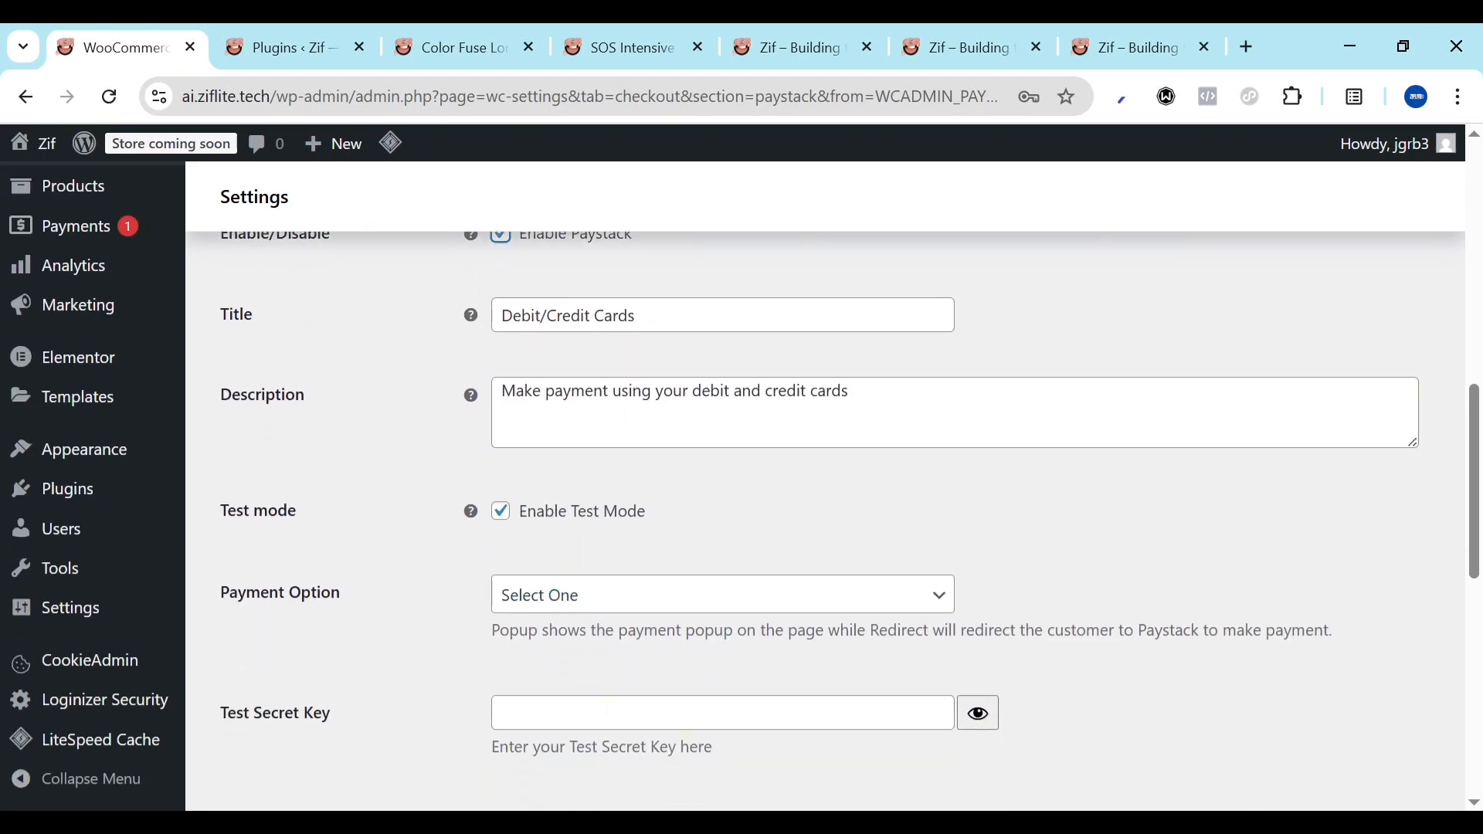
# Switch to the Paystack dashboard, open its API Keys & Webhooks settings, and reveal and copy the test secret key
pyautogui.hotkey('alt', 'Tab')
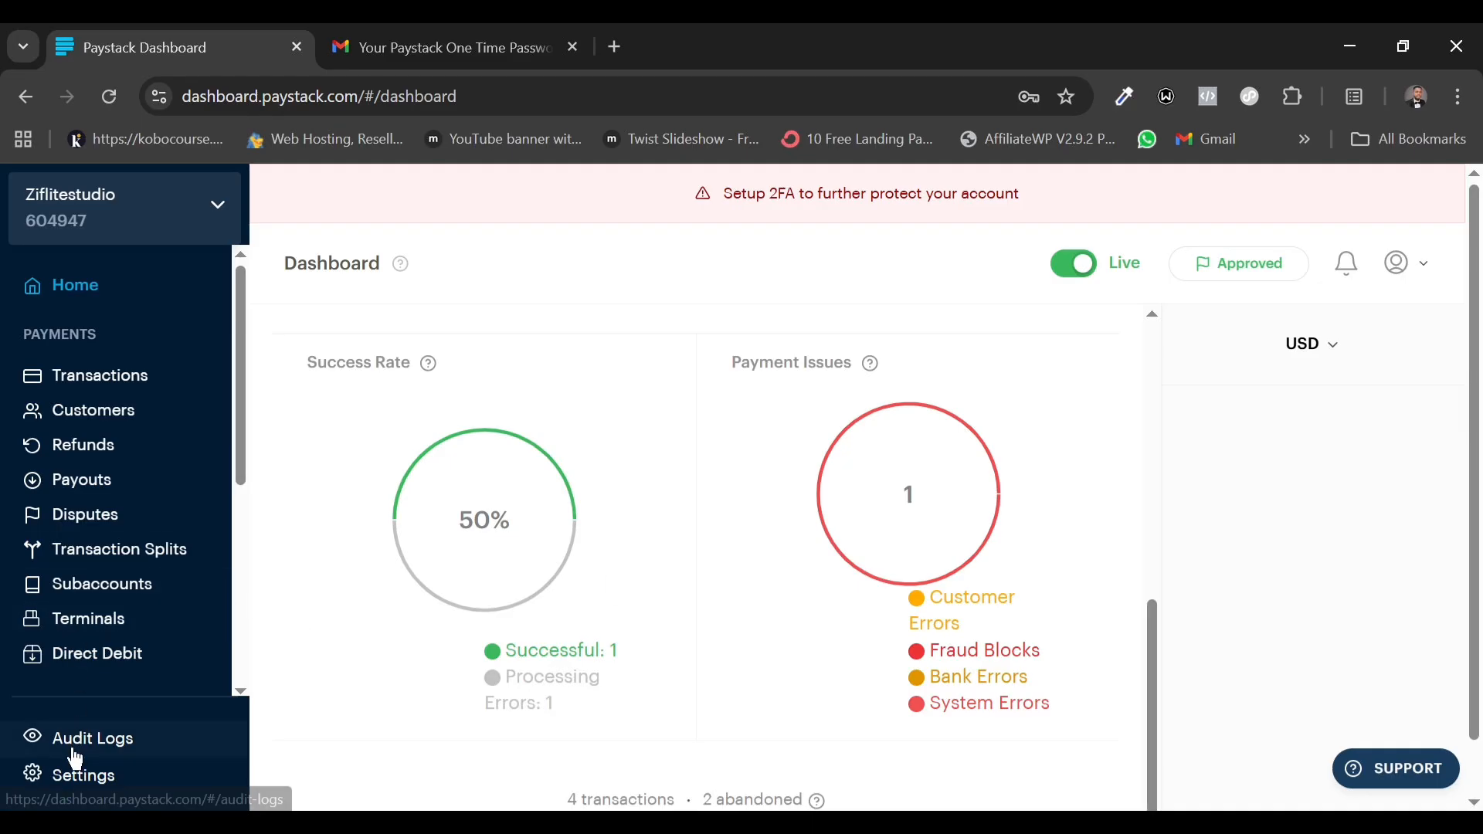
pyautogui.click(63, 789)
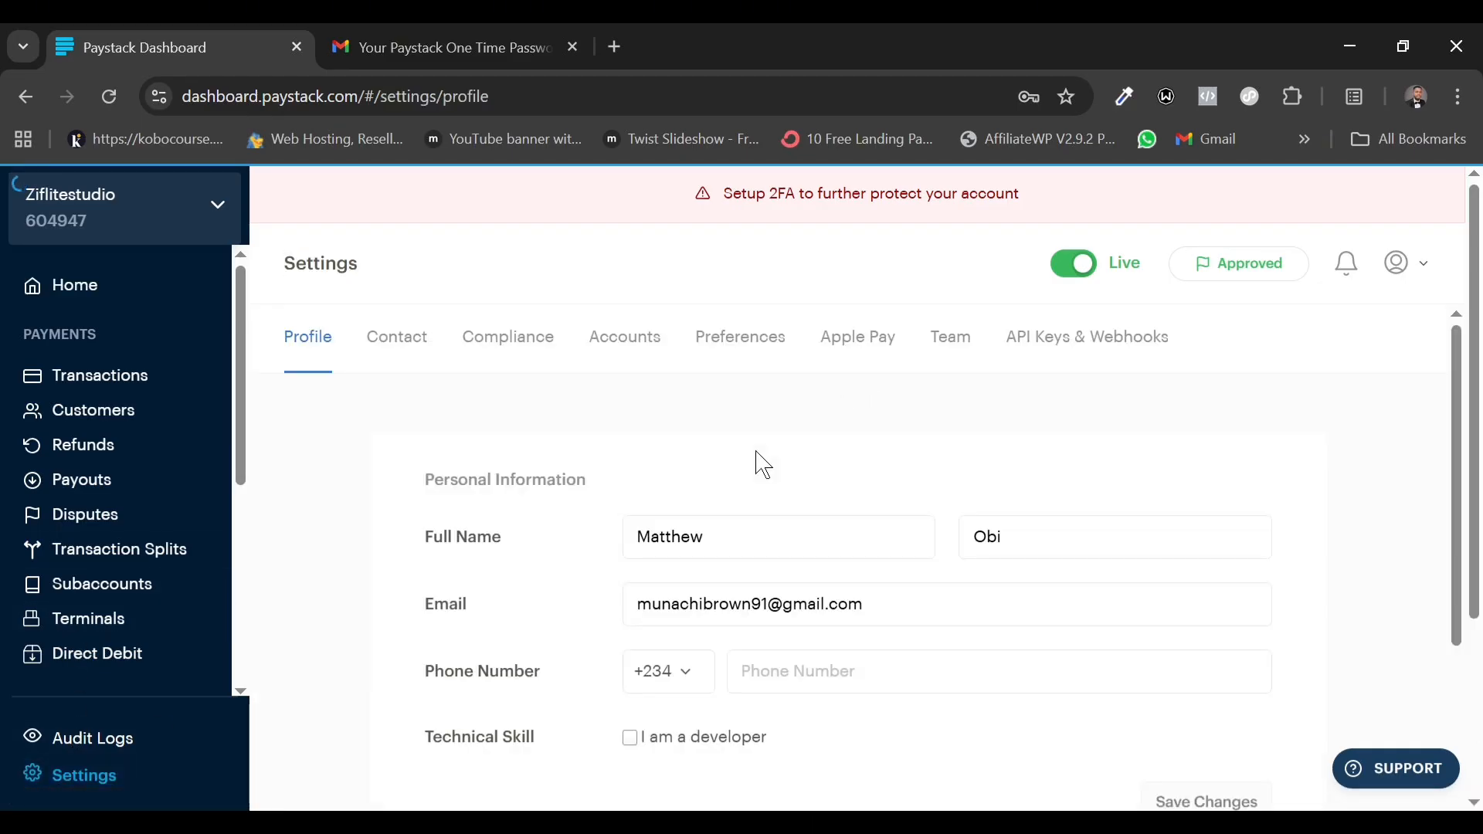
pyautogui.click(1072, 350)
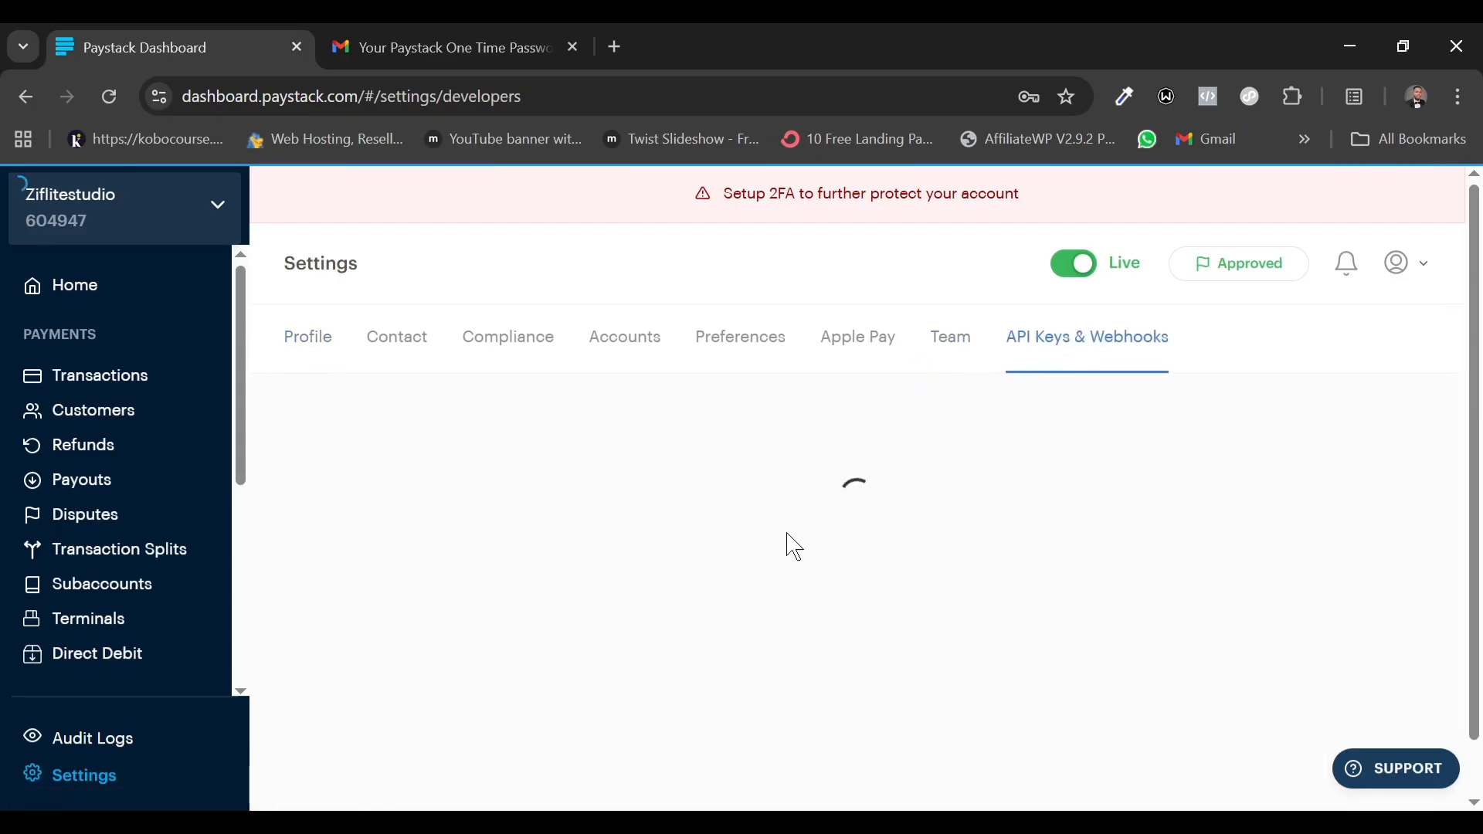
pyautogui.scroll(-5, 787, 533)
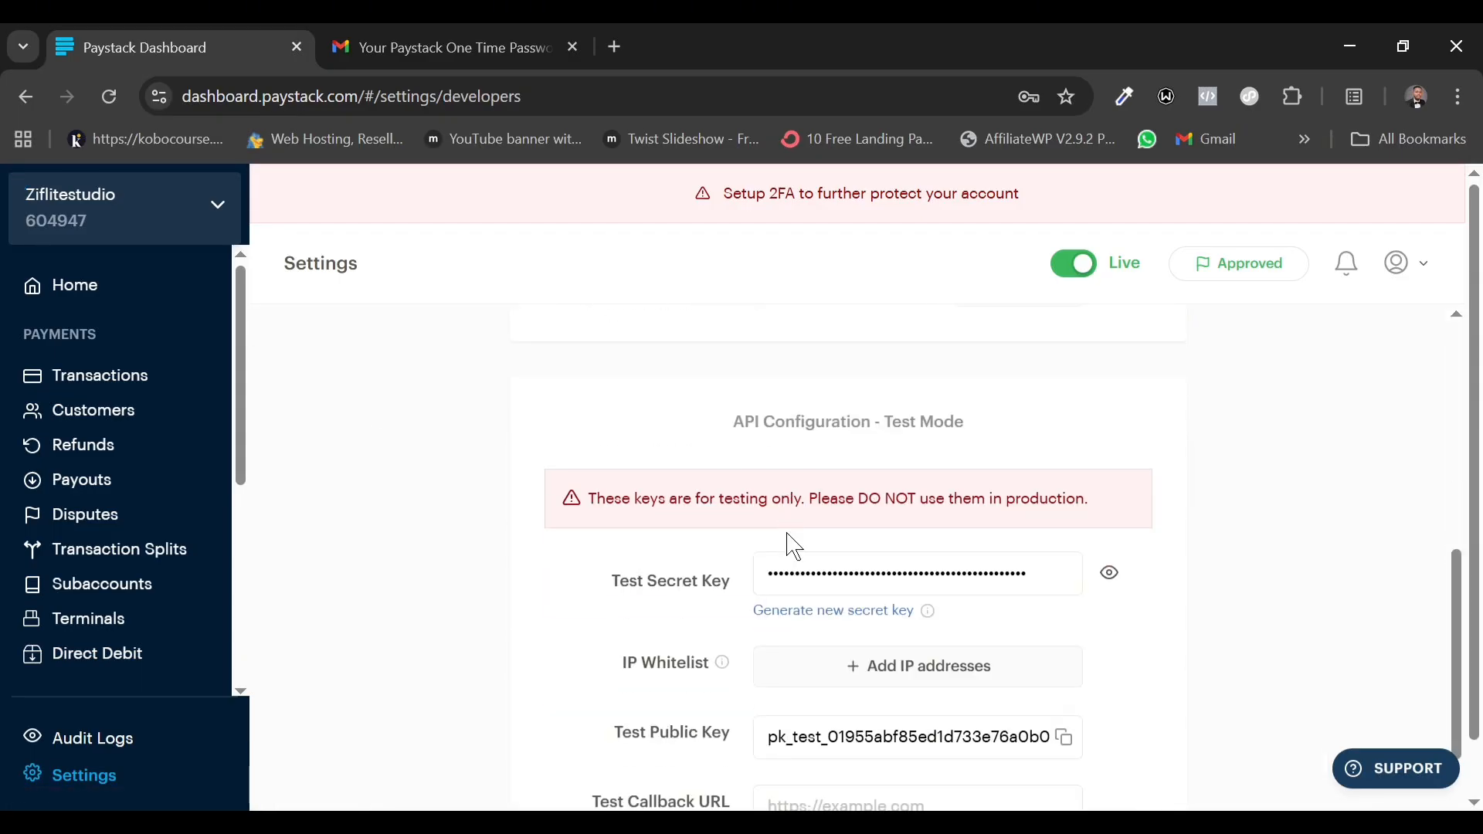
pyautogui.scroll(-1, 794, 546)
pyautogui.click(1112, 482)
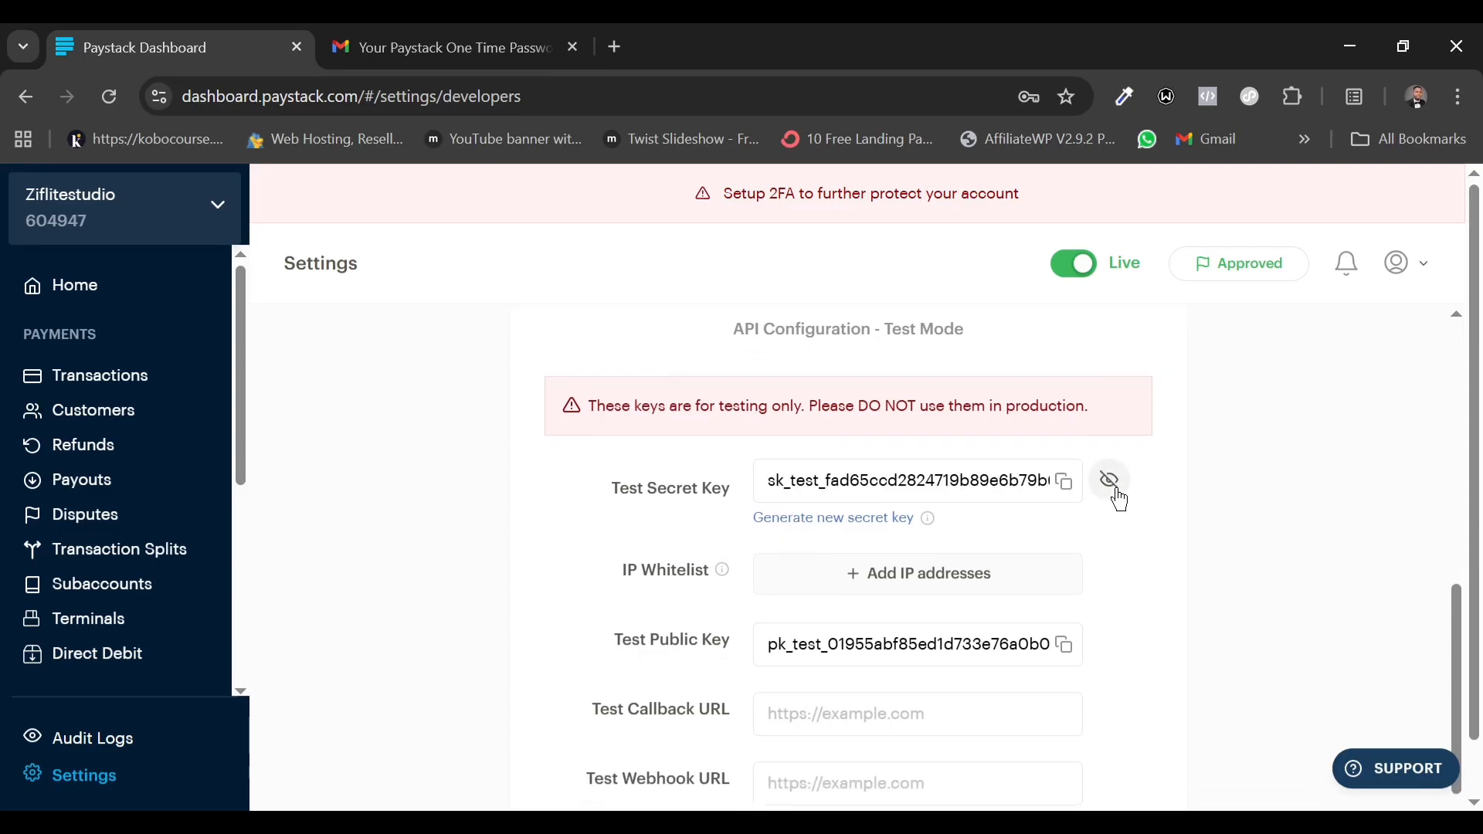
pyautogui.click(1064, 482)
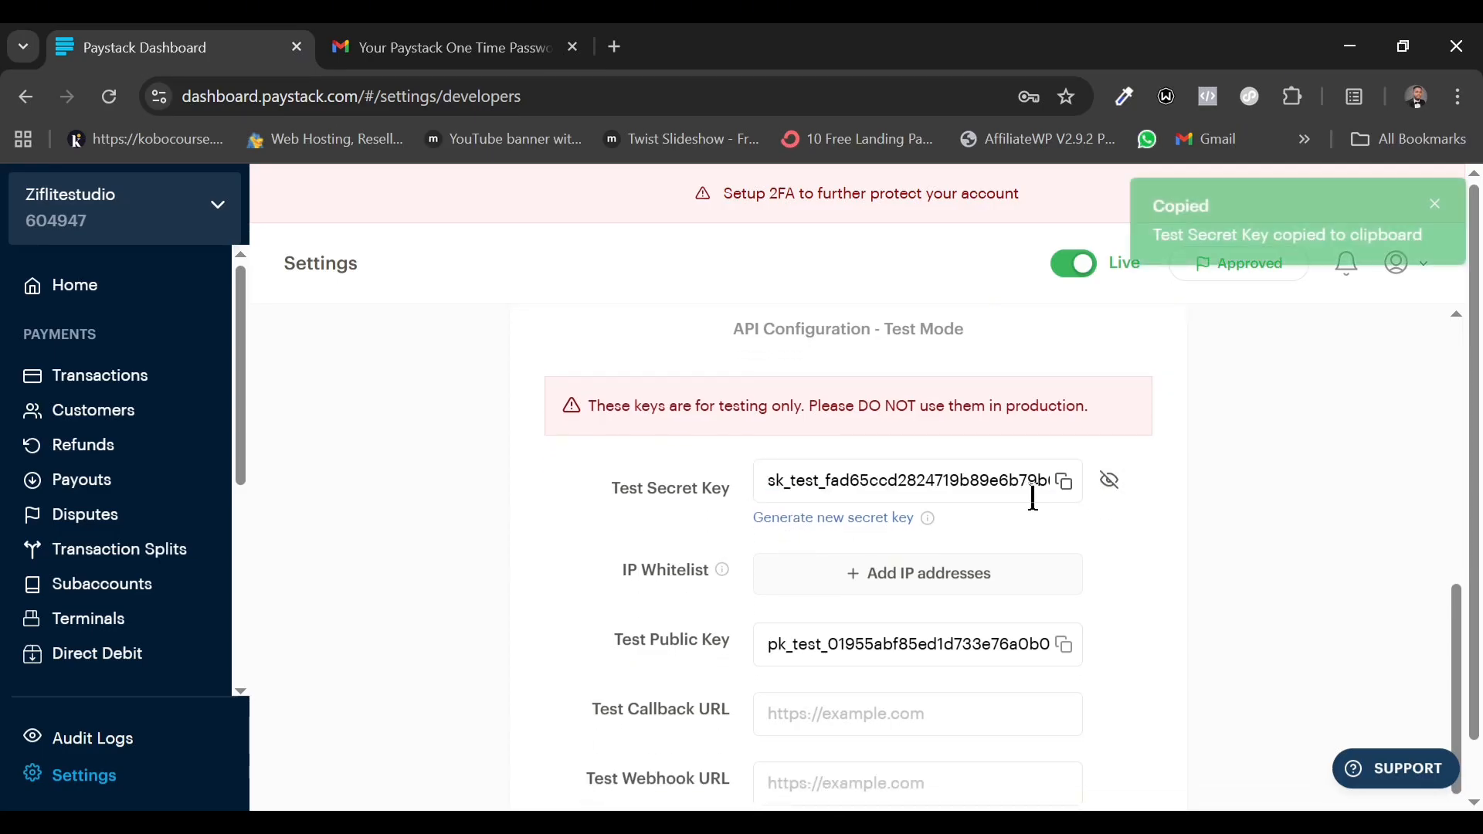
# Switch back to the WooCommerce Paystack settings and set the Payment Option to Redirect
pyautogui.hotkey('alt', 'Tab')
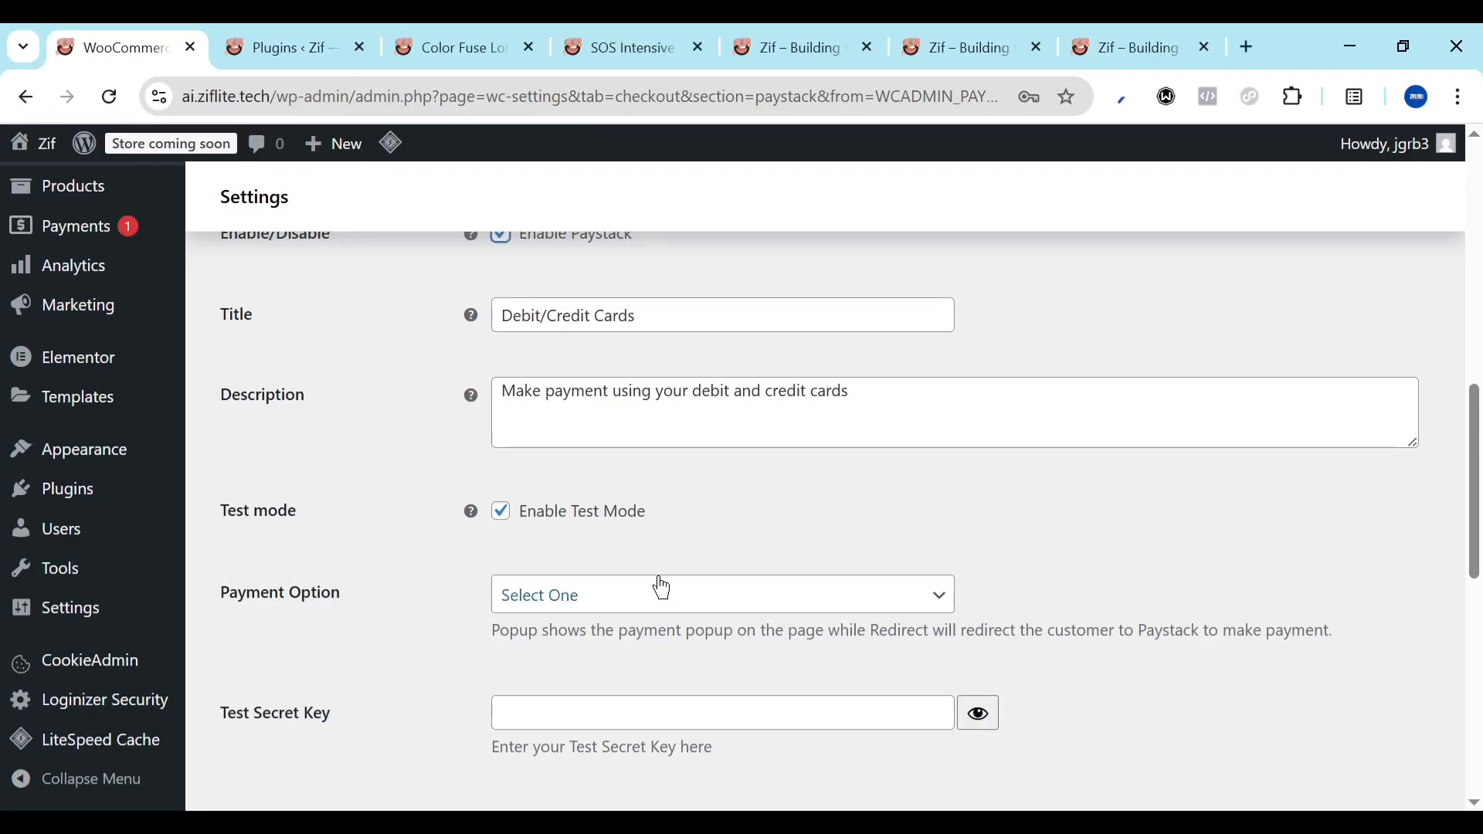
pyautogui.scroll(-3, 662, 589)
pyautogui.scroll(4, 659, 586)
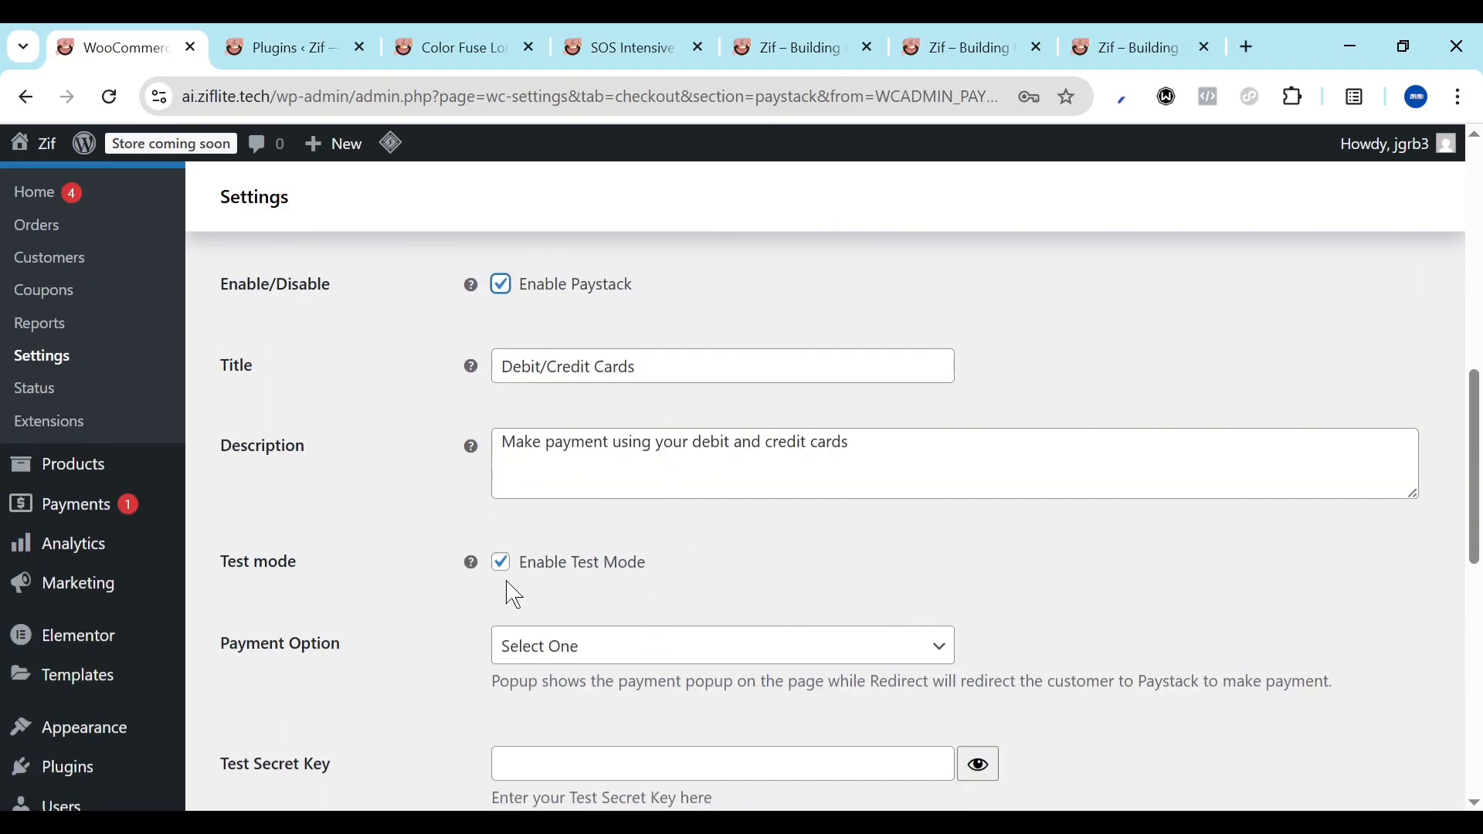
pyautogui.scroll(-3, 516, 595)
pyautogui.click(591, 426)
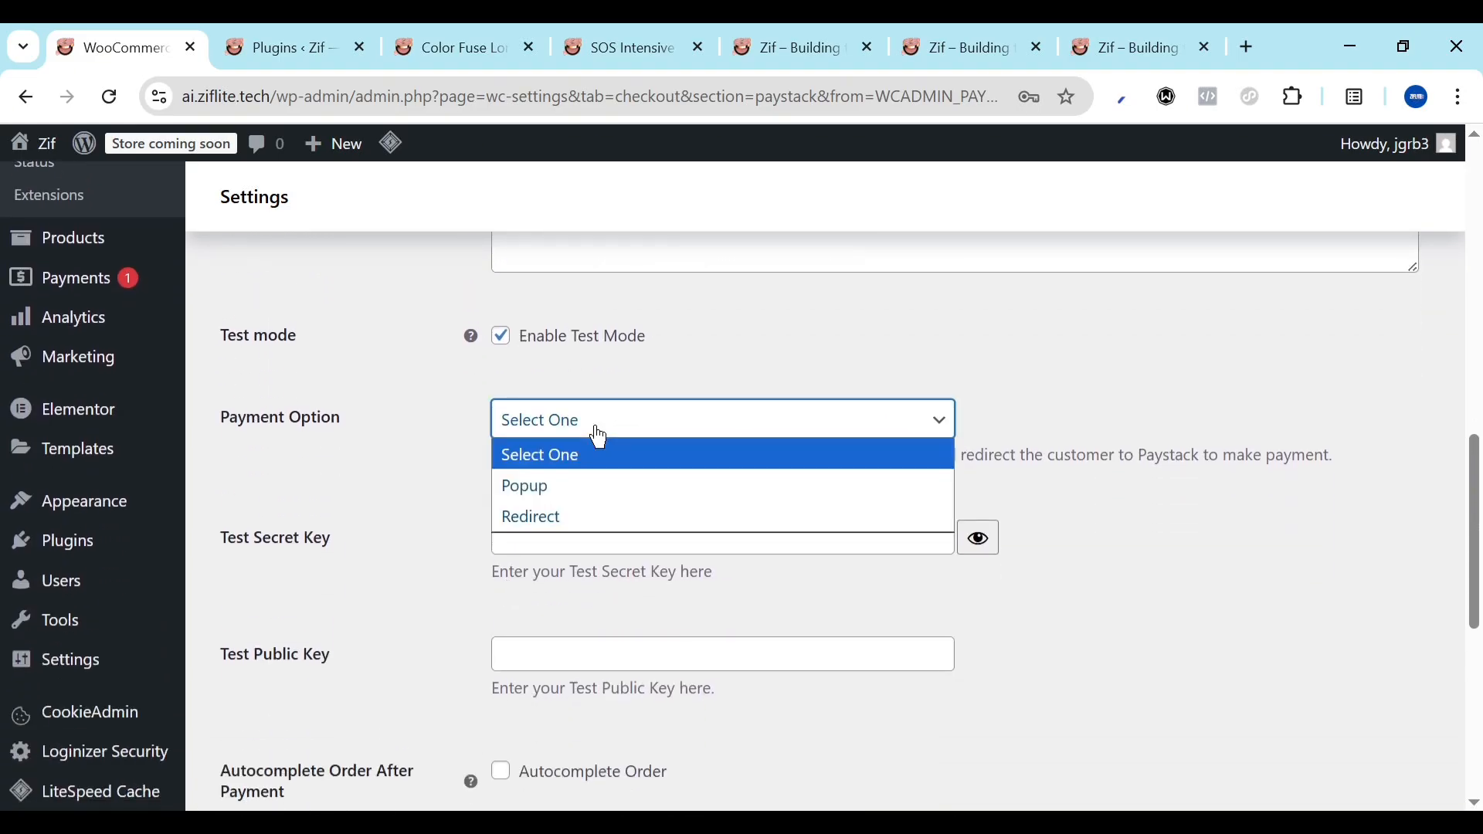
pyautogui.click(592, 488)
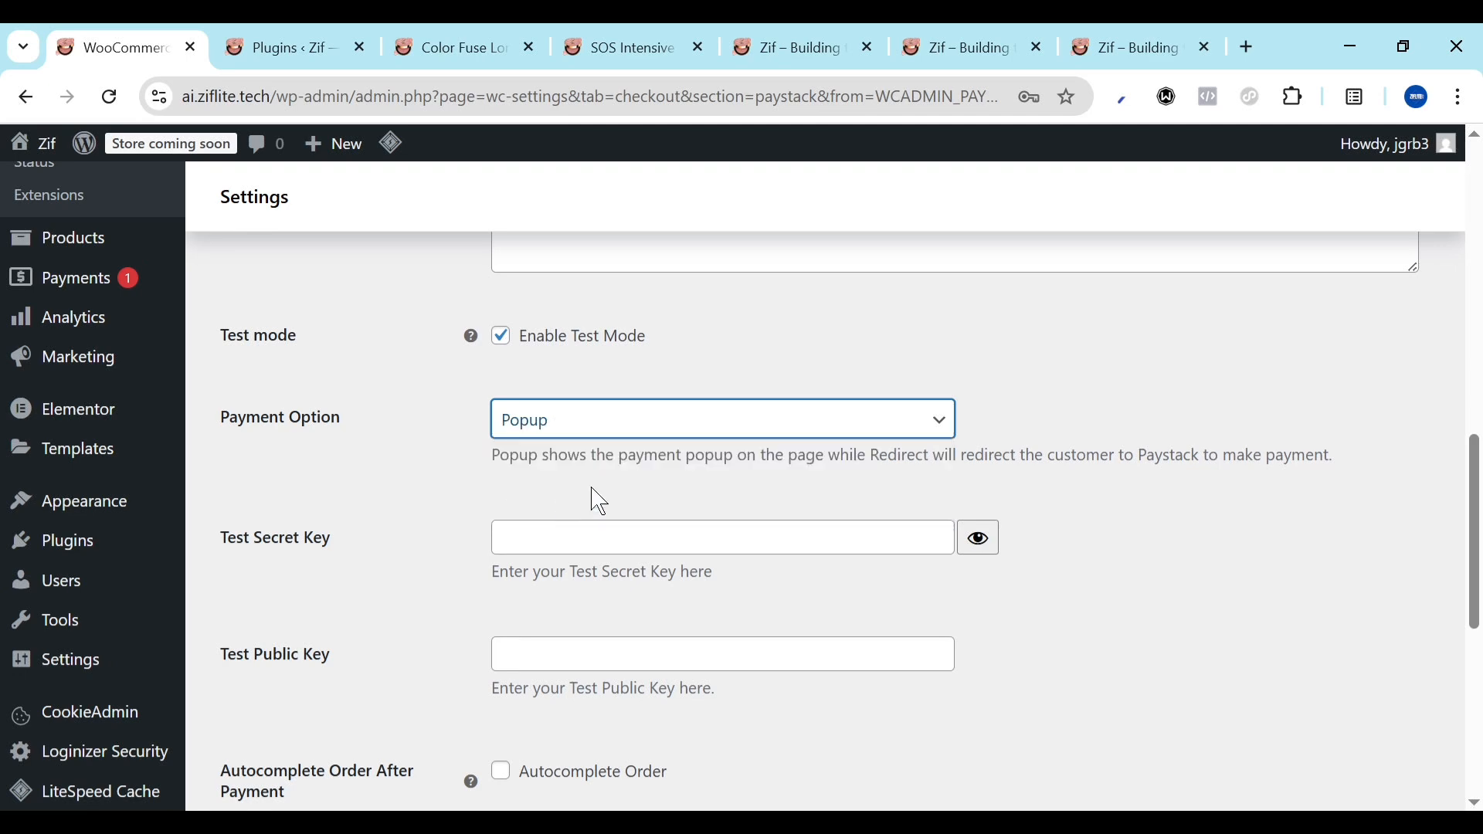
pyautogui.click(647, 434)
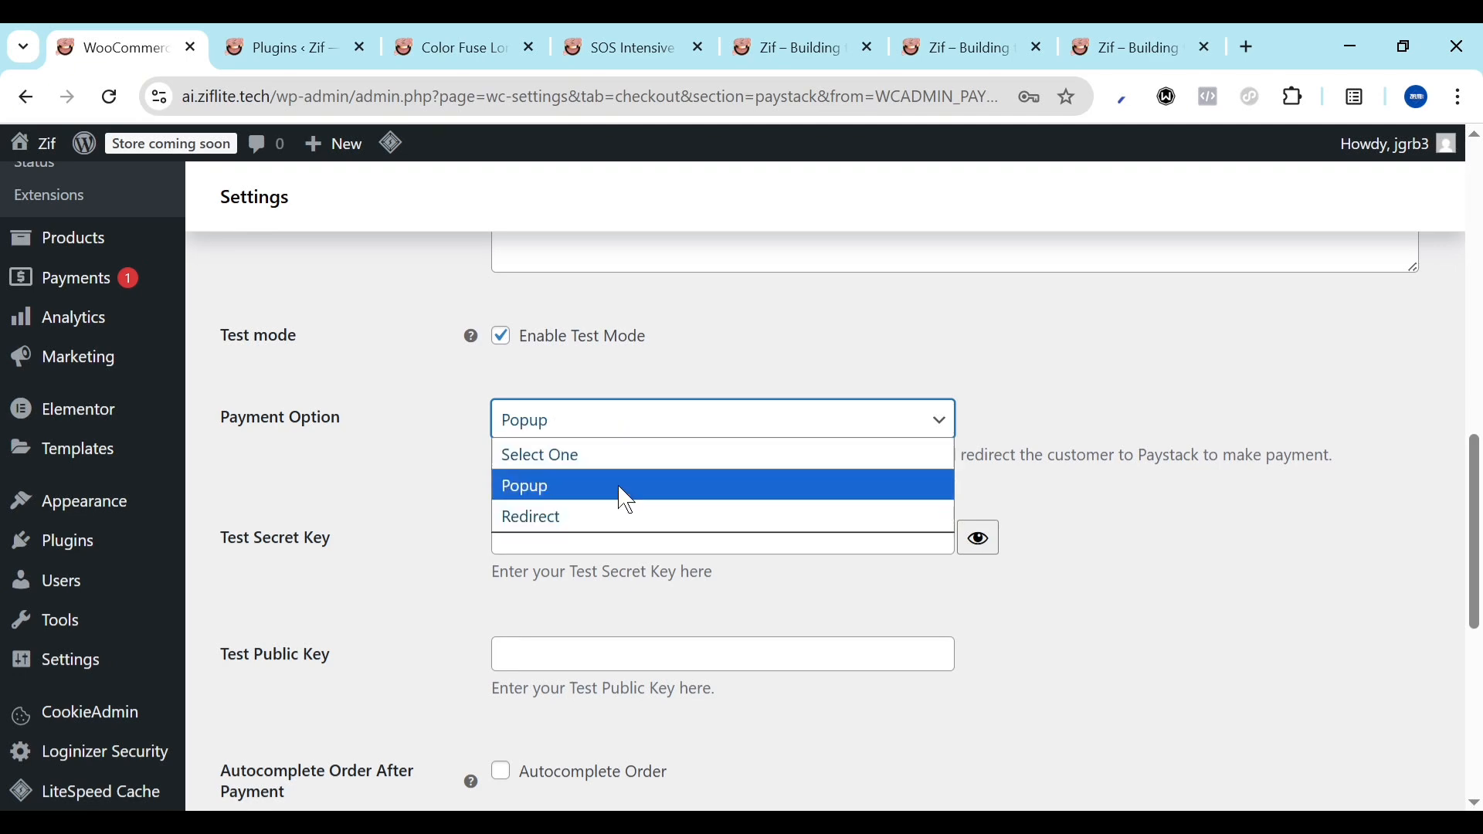
pyautogui.click(619, 515)
# Paste the copied API key into the Test Secret Key field of the WooCommerce Paystack settings
pyautogui.scroll(-2, 592, 430)
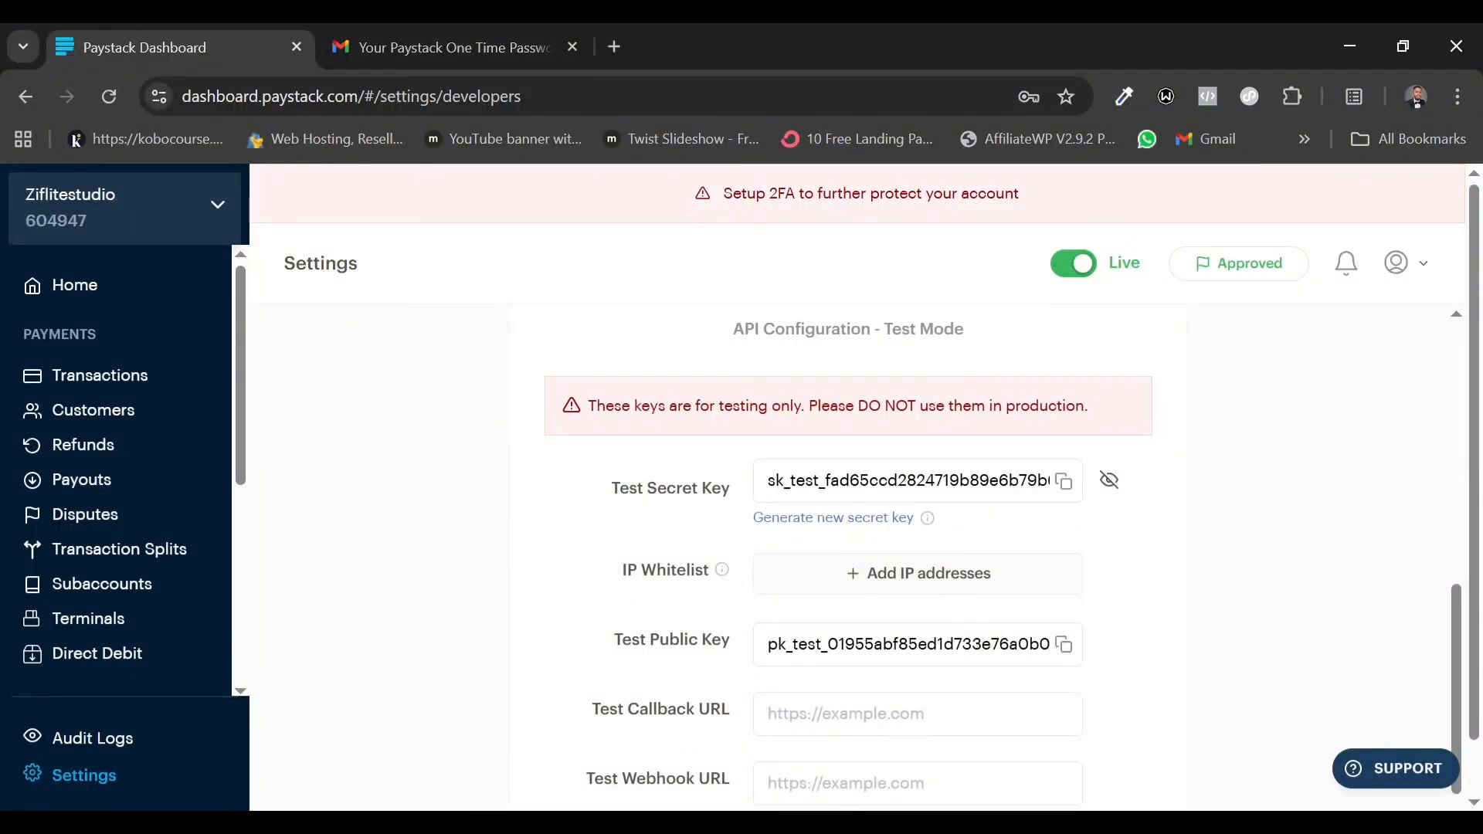
pyautogui.hotkey('alt', 'Tab')
pyautogui.click(580, 368)
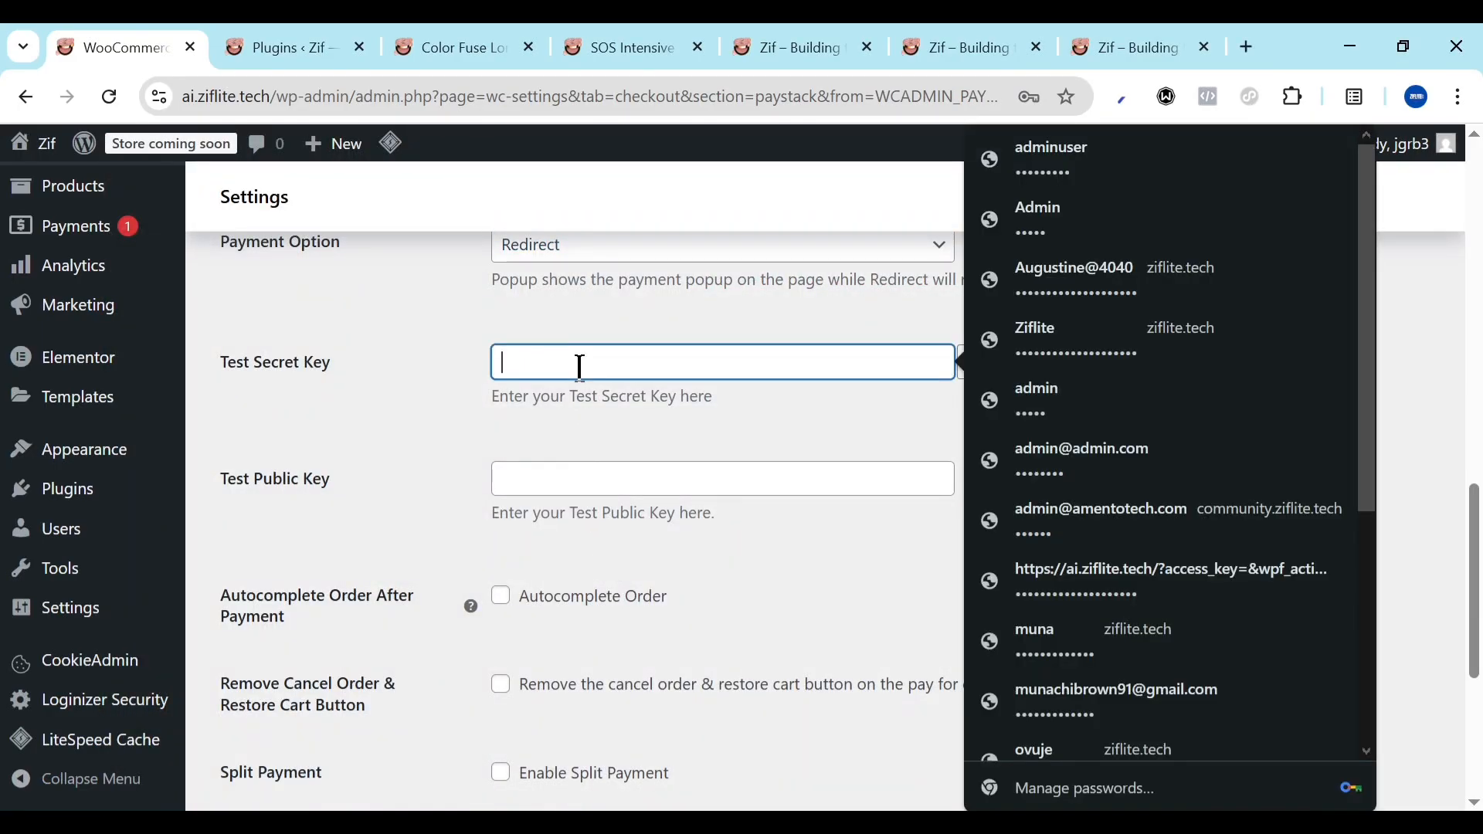
pyautogui.hotkey('ctrl', 'v')
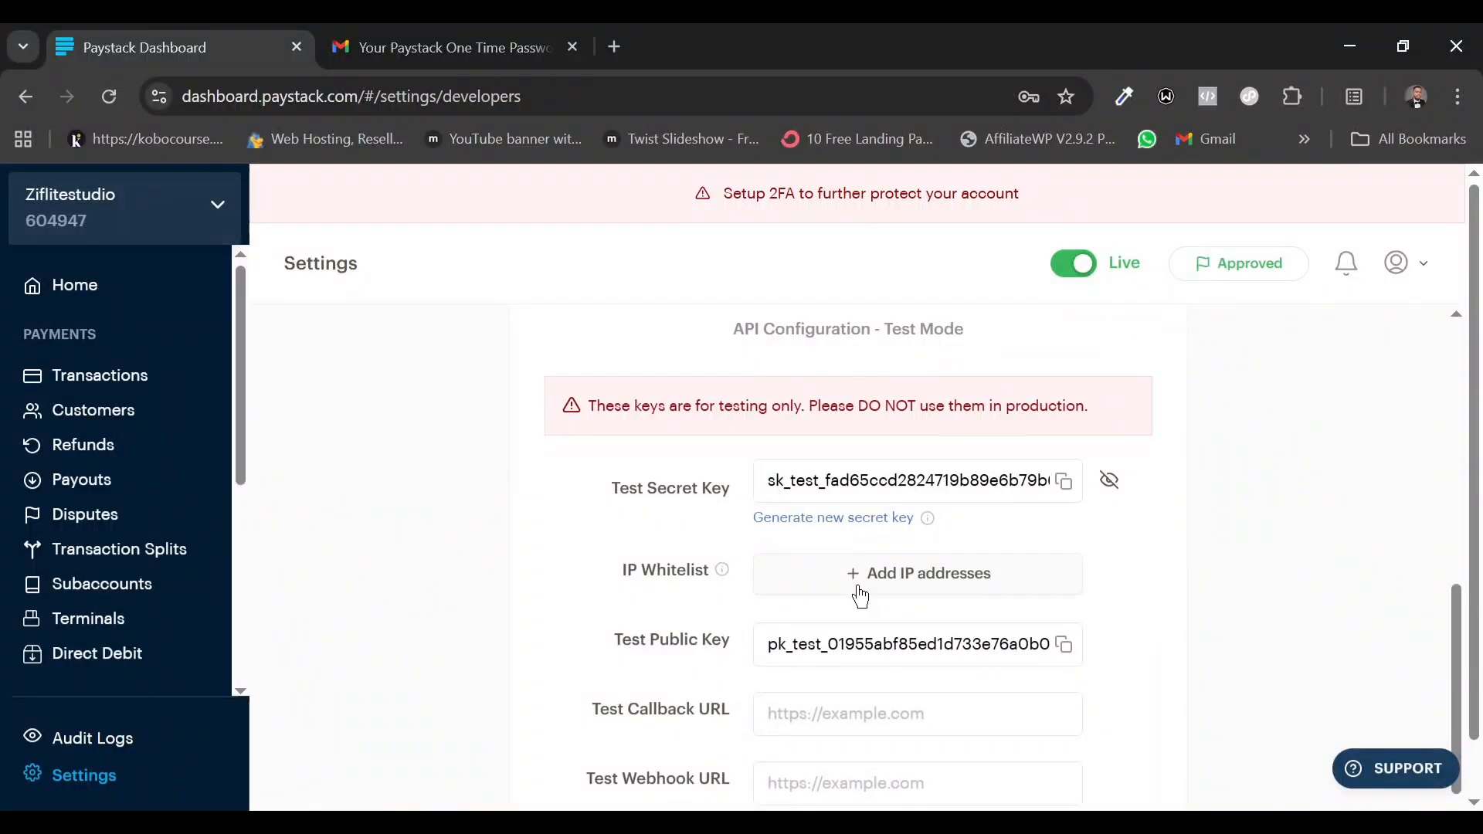
# Copy the test public key from the Paystack dashboard and paste it into the Test Public Key field in WooCommerce
pyautogui.click(1066, 647)
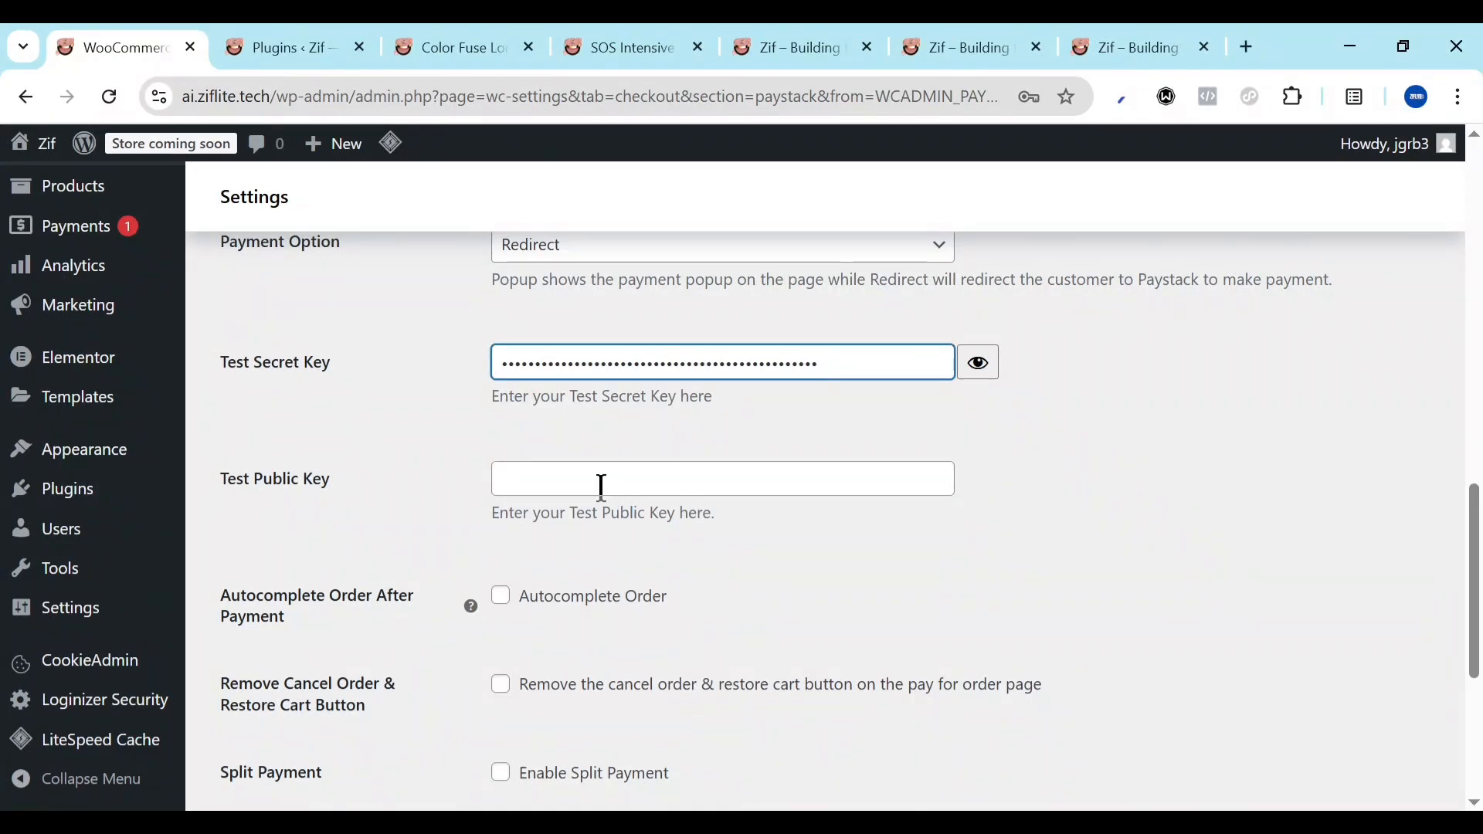
pyautogui.click(602, 485)
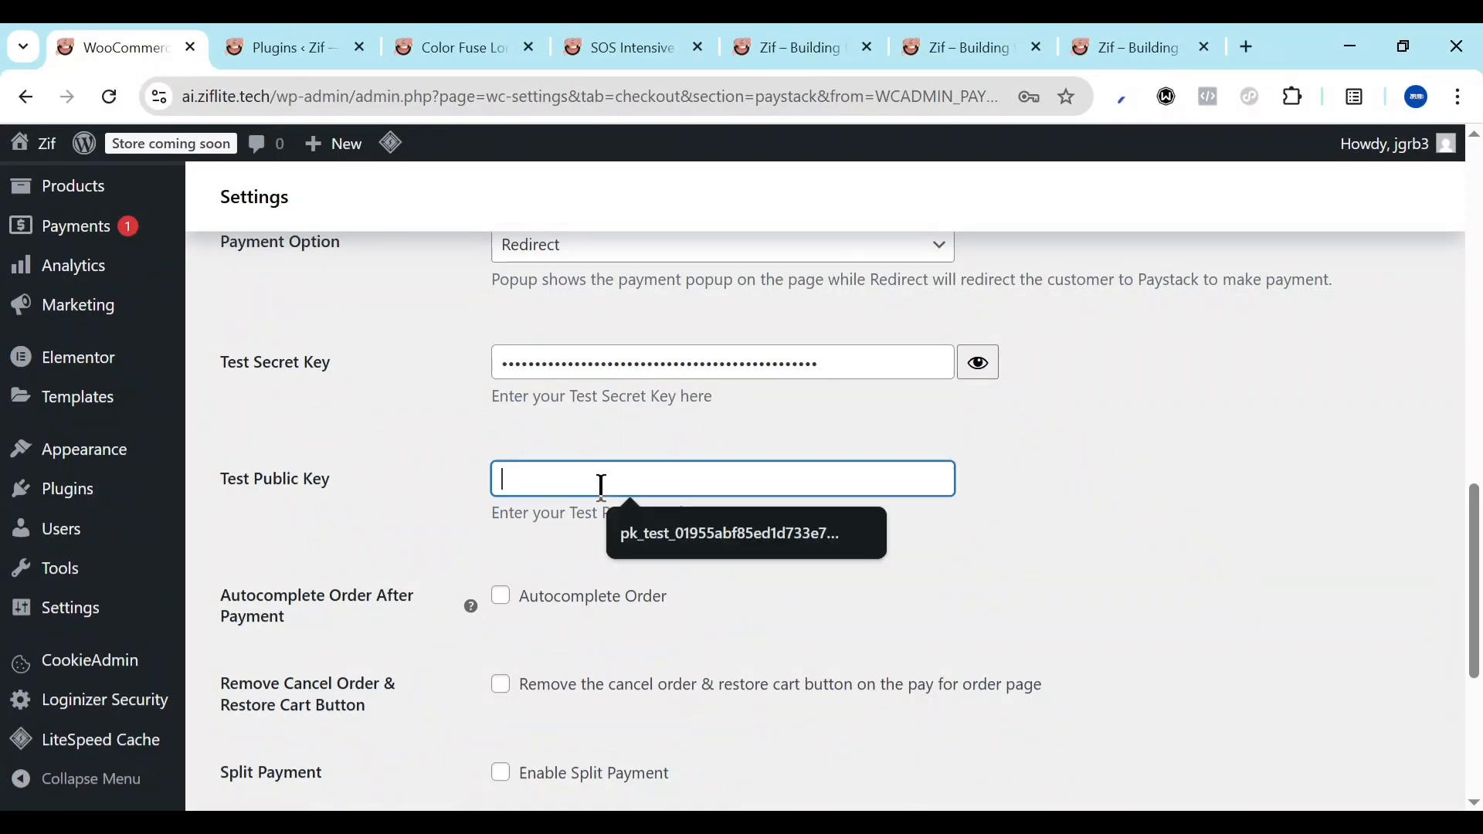
pyautogui.hotkey('ctrl', 'v')
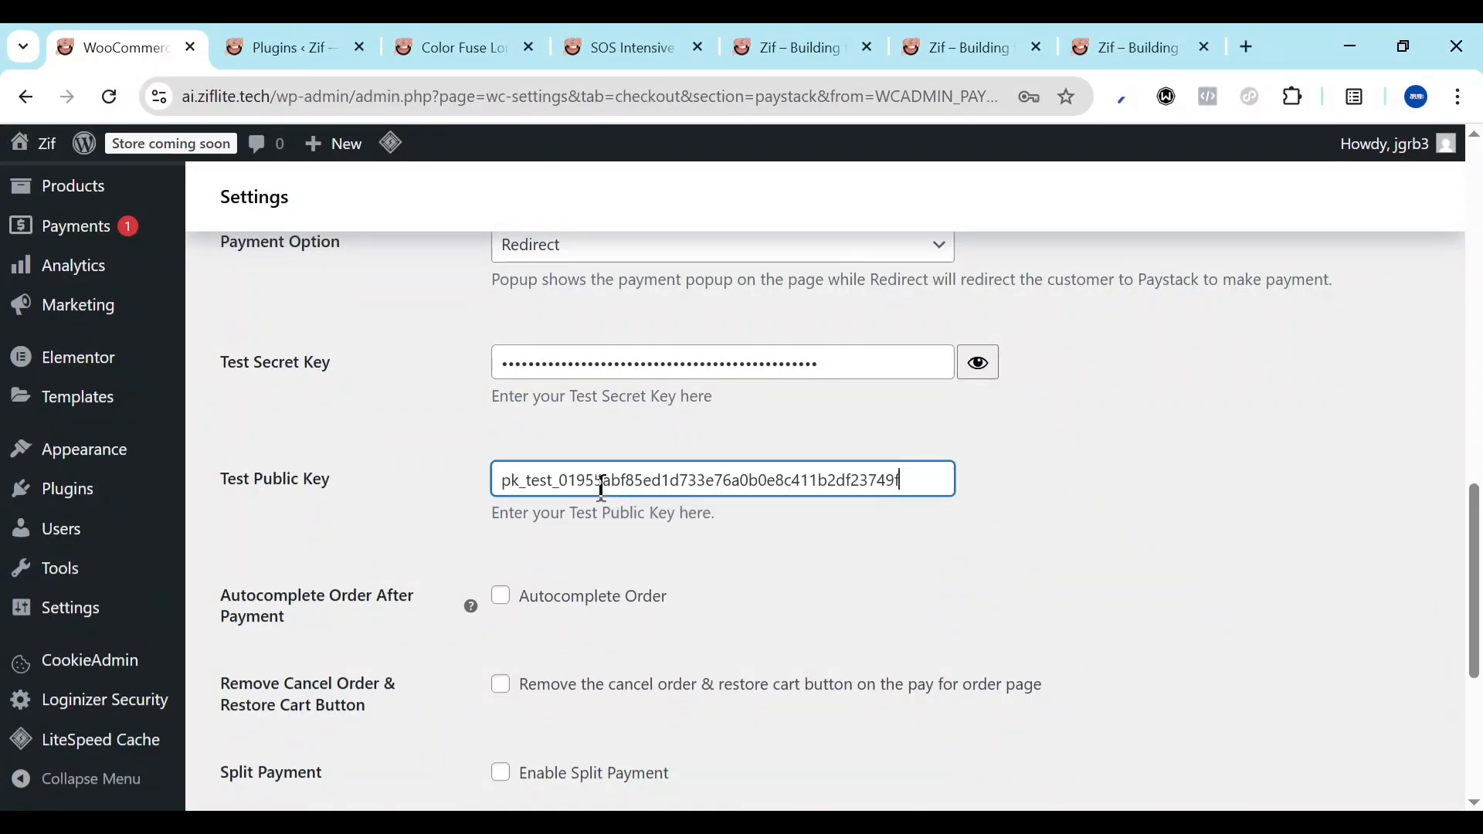
# Enable Autocomplete Order and Payment via Saved Cards for Paystack, and save the changes
pyautogui.click(501, 596)
pyautogui.scroll(-1, 651, 645)
pyautogui.scroll(-2, 651, 645)
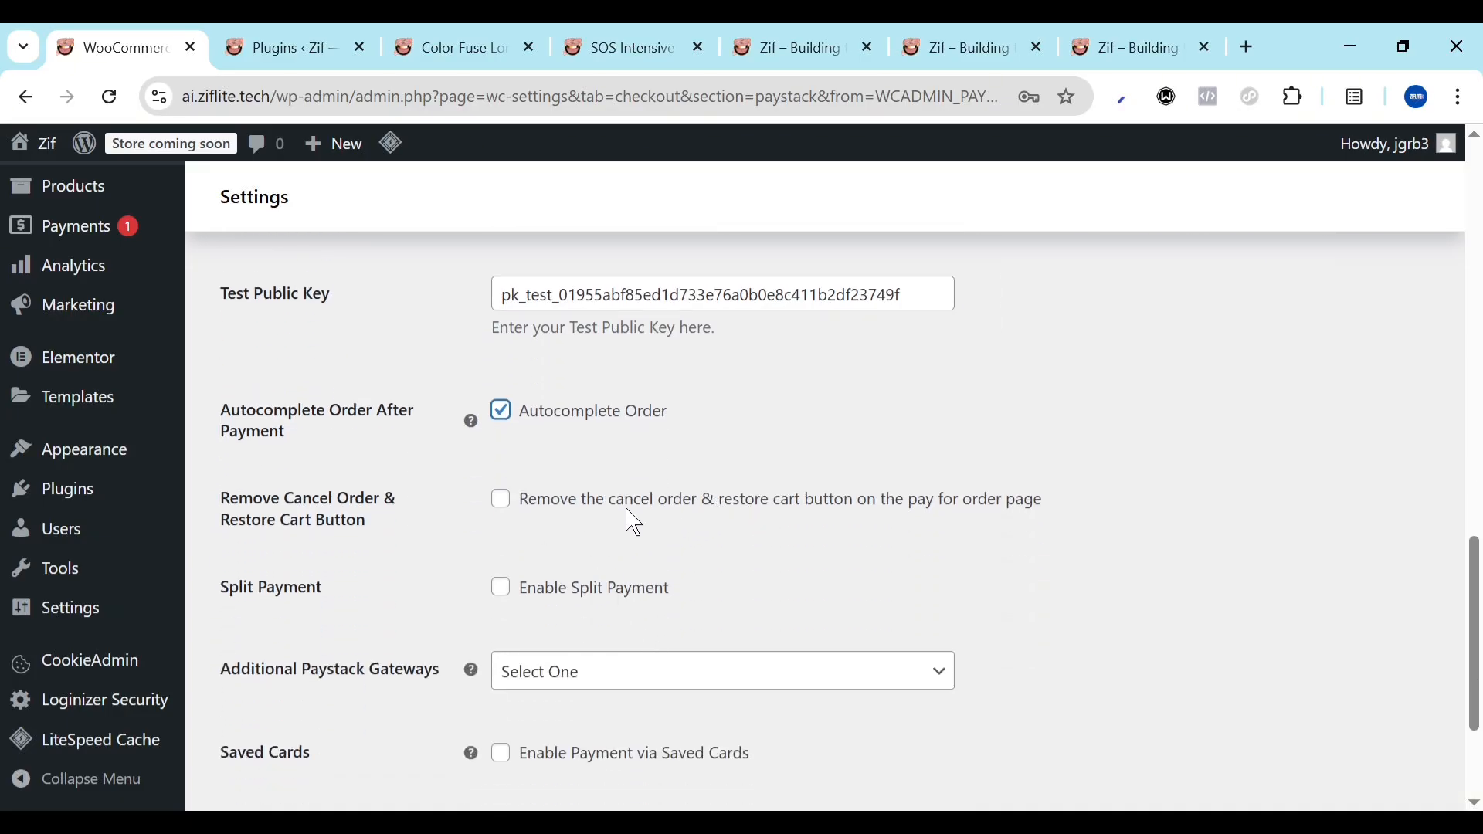
pyautogui.scroll(-3, 525, 618)
pyautogui.click(571, 473)
pyautogui.click(572, 494)
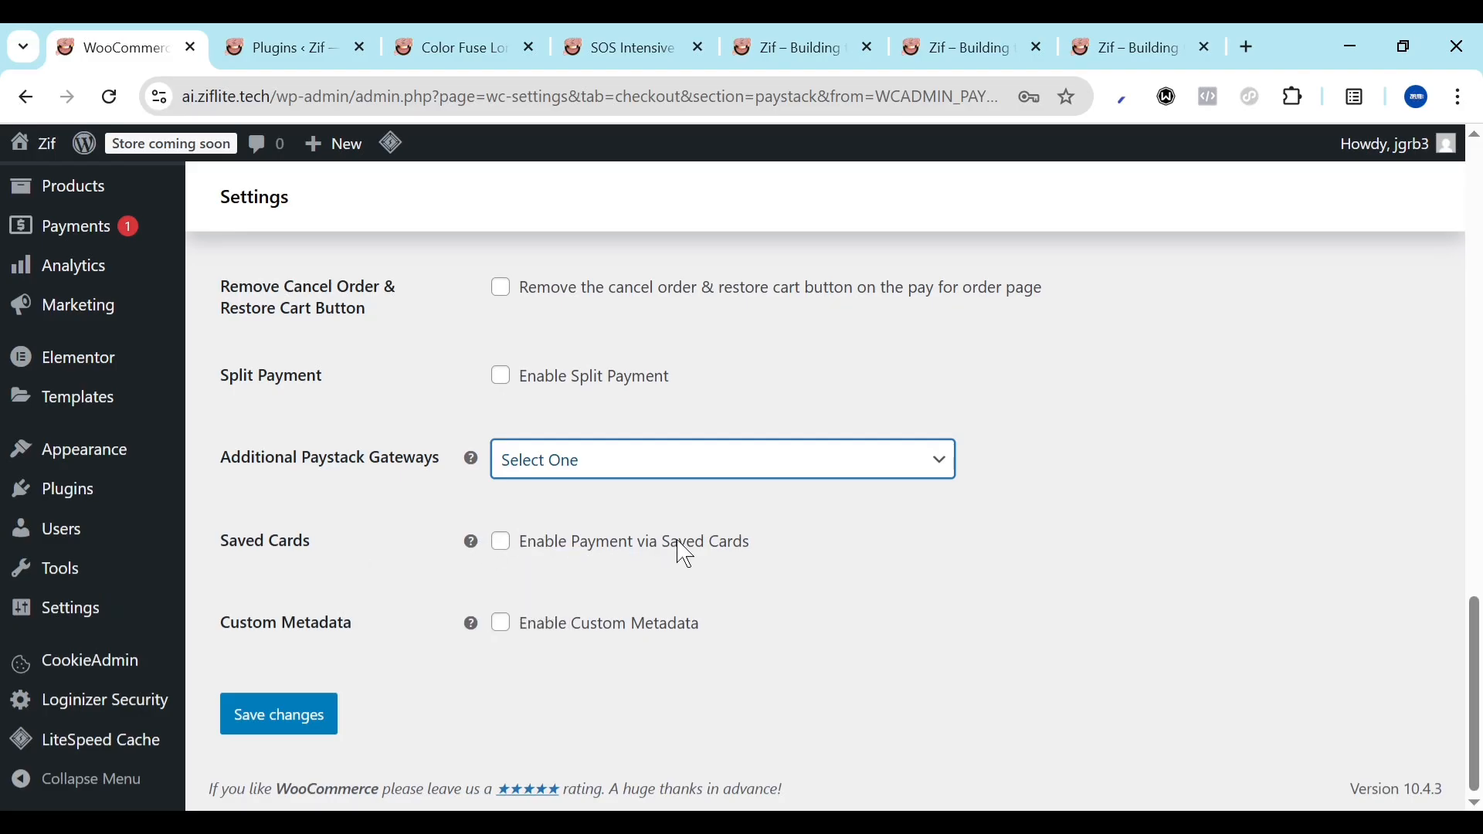
pyautogui.click(502, 548)
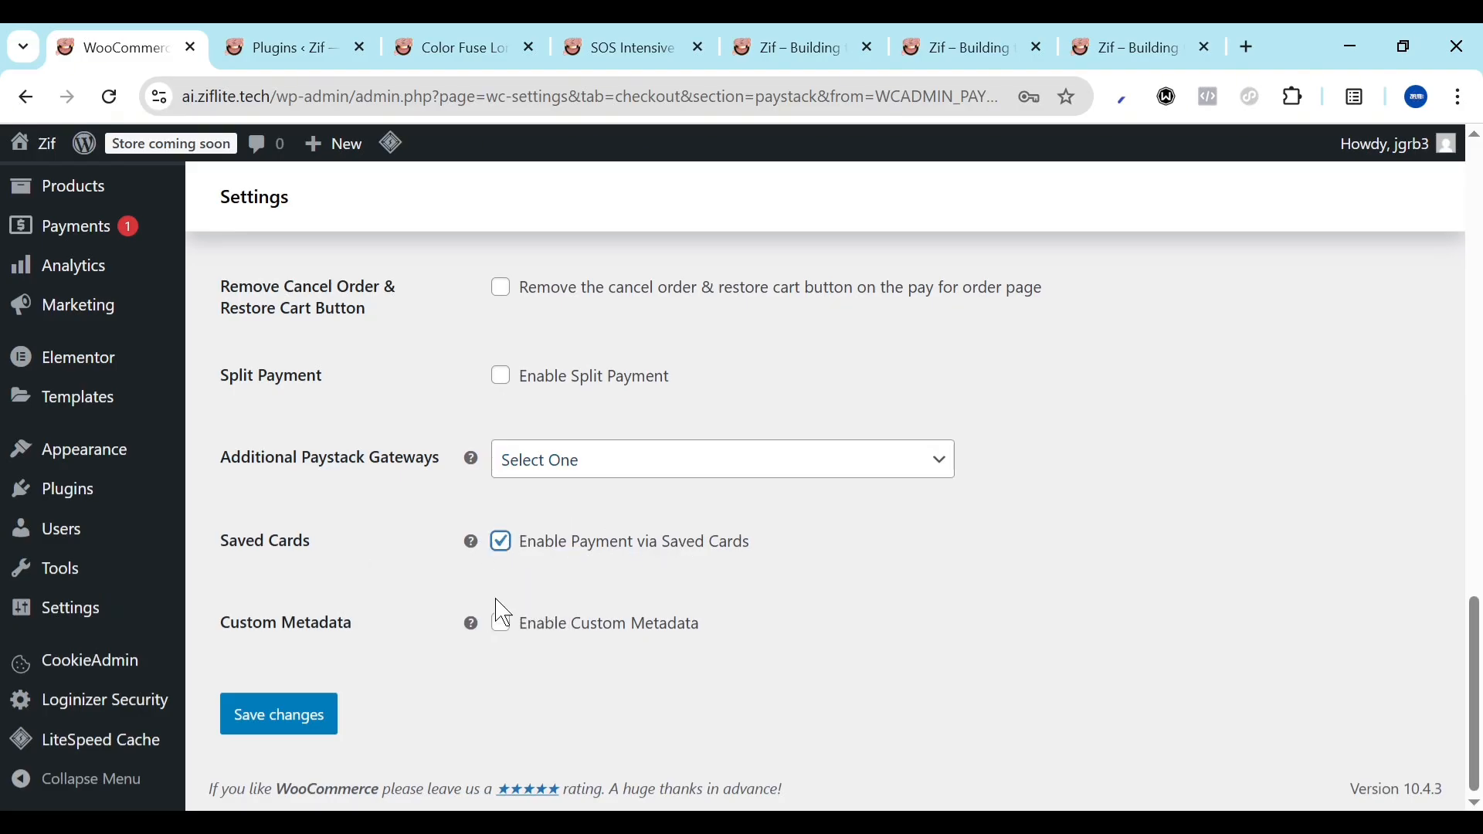
pyautogui.click(501, 627)
pyautogui.click(502, 627)
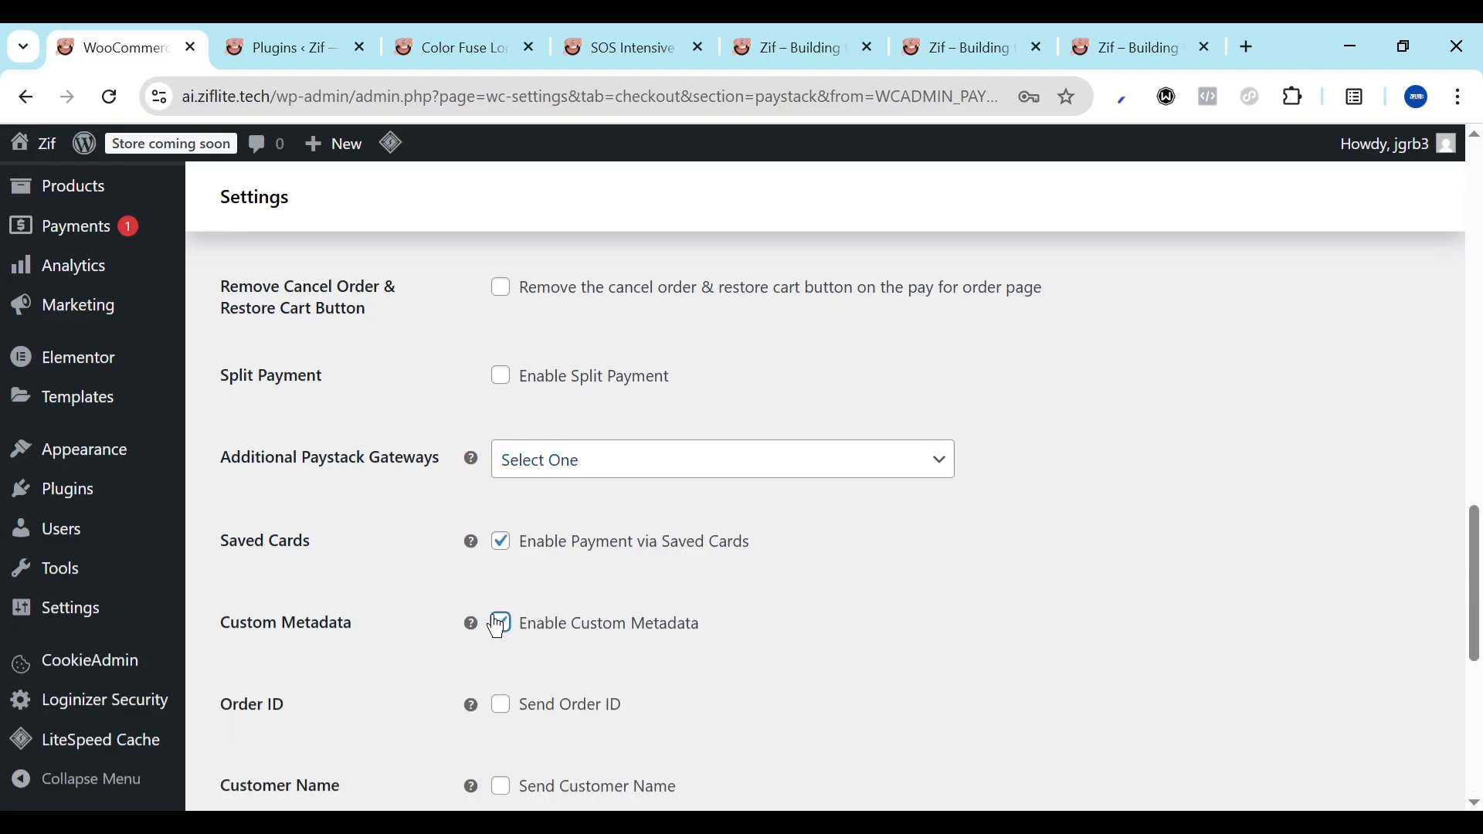
pyautogui.click(276, 714)
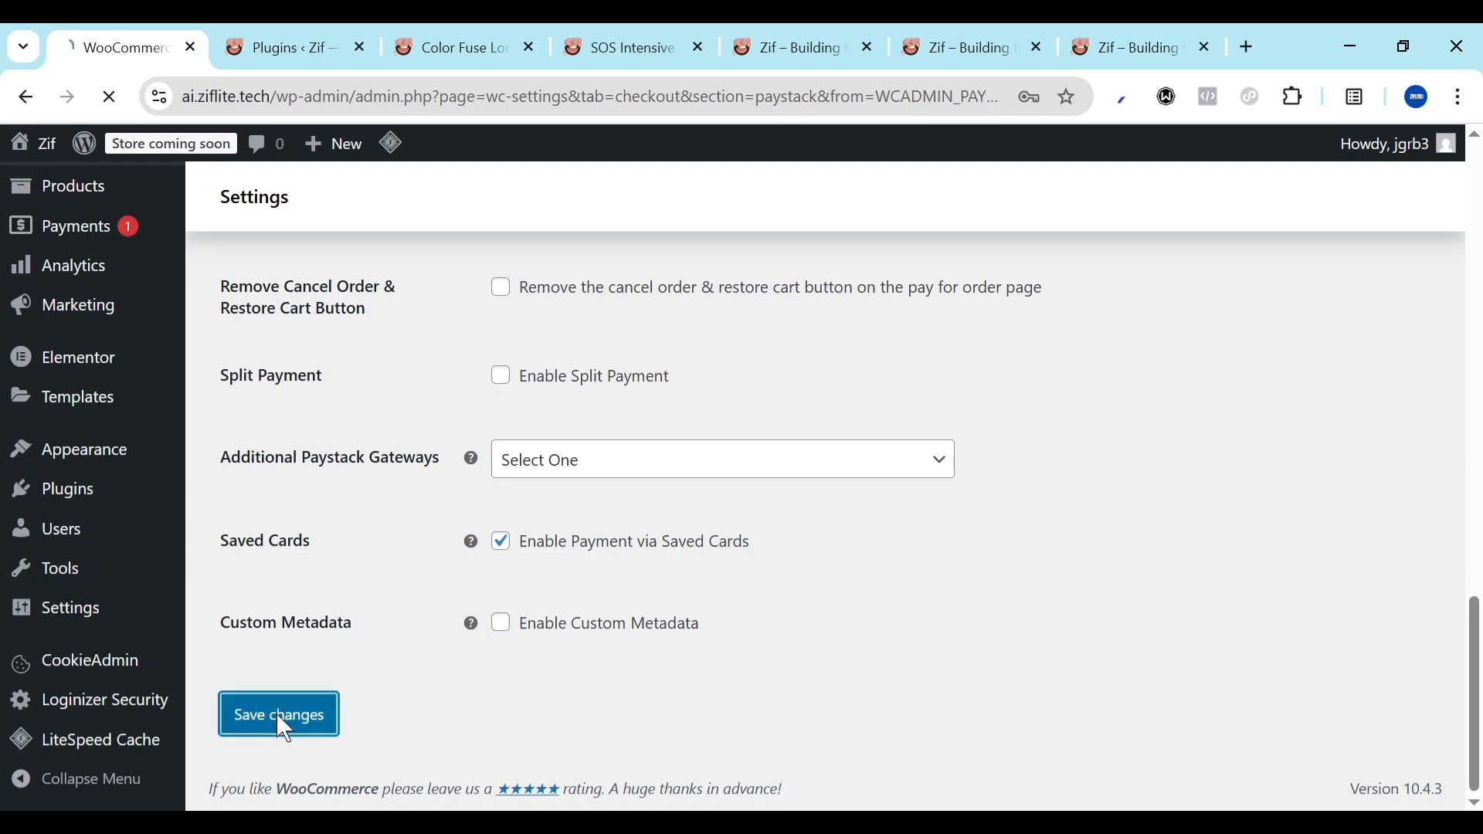
# Copy the Paystack webhook URL from the WooCommerce settings and paste it into the Paystack dashboard's Test Webhook URL field
pyautogui.scroll(-5, 414, 629)
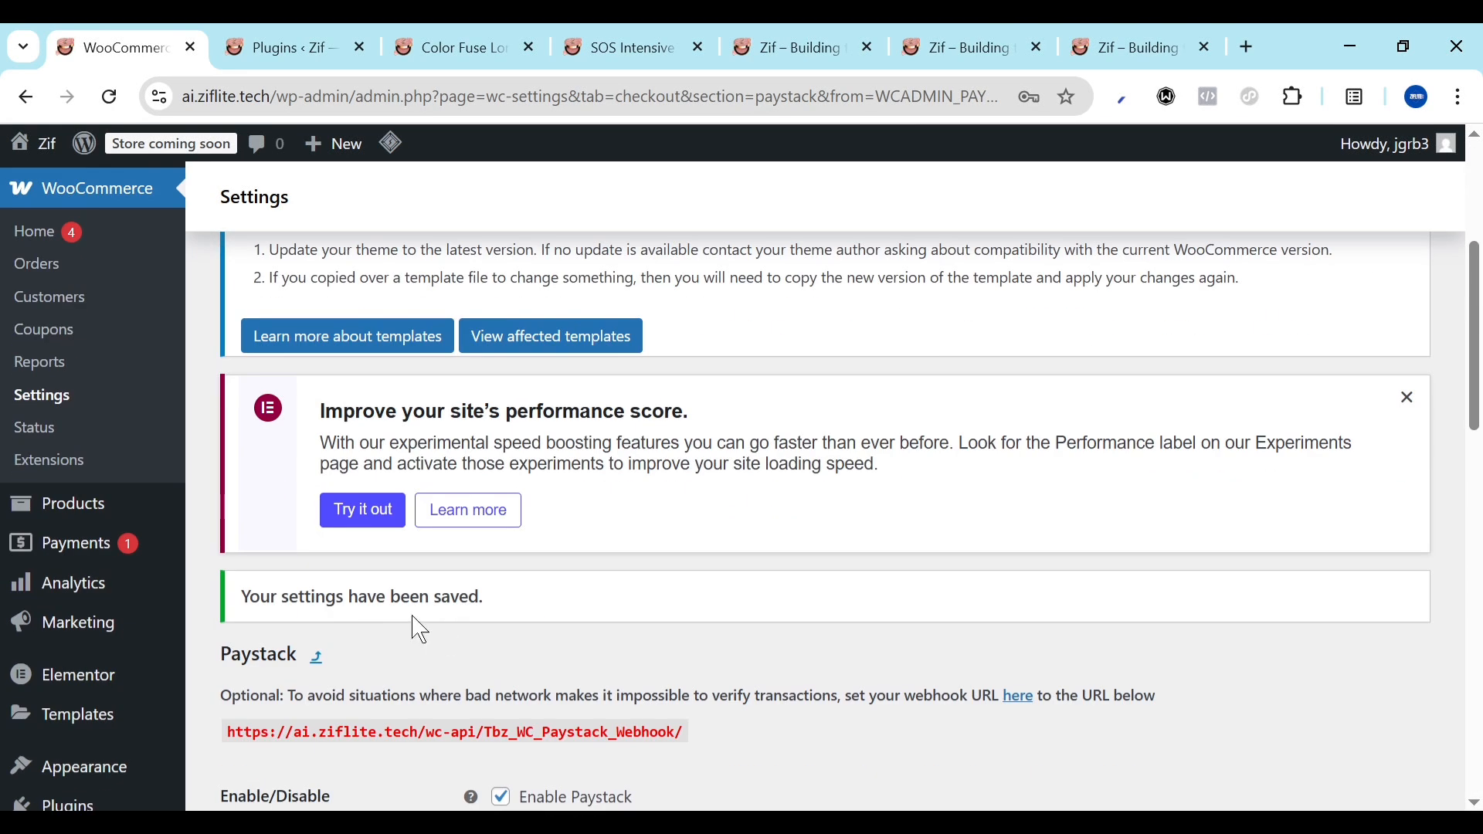
pyautogui.scroll(-2, 338, 703)
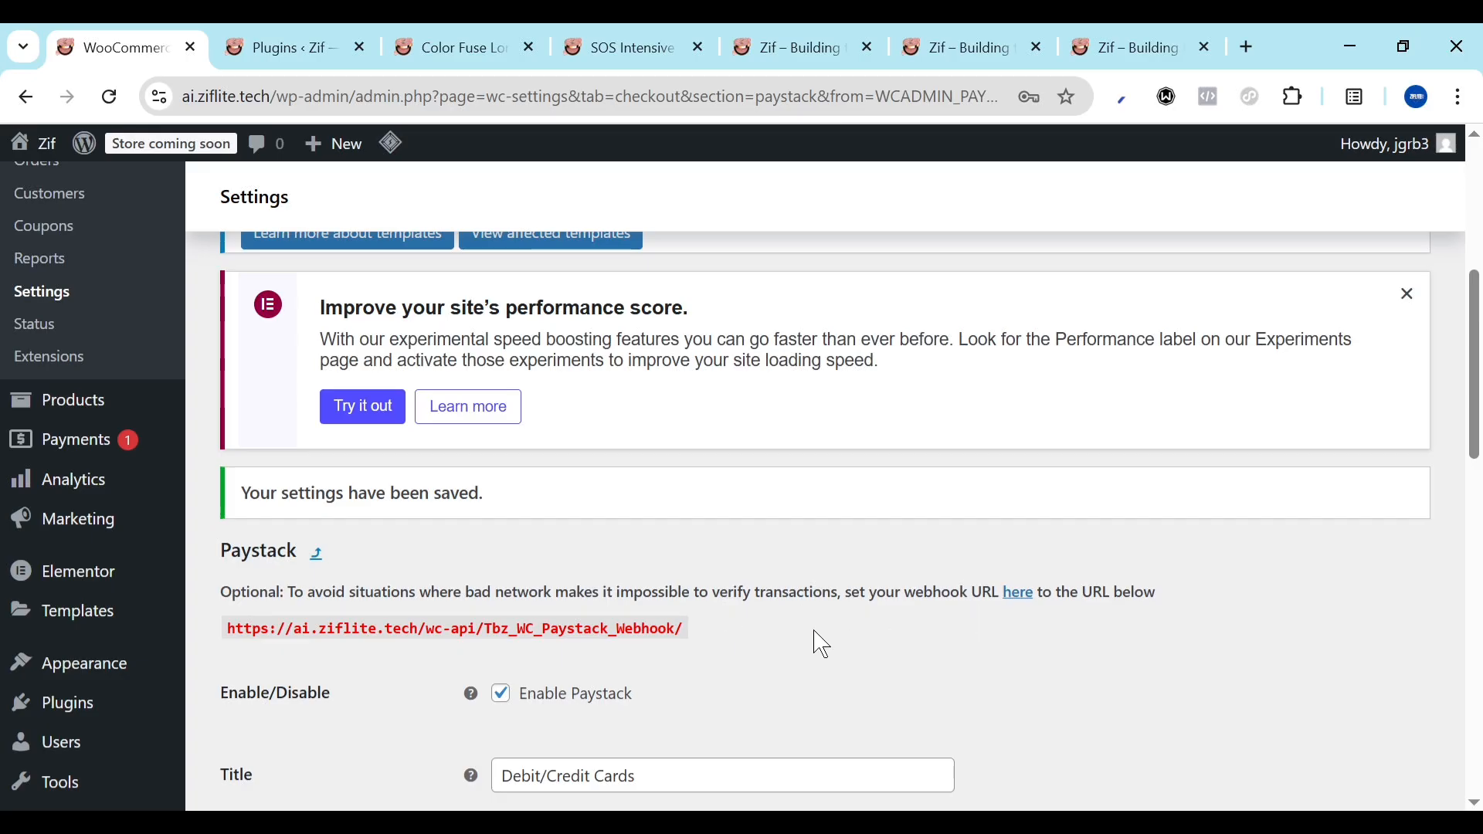
pyautogui.moveTo(707, 640); pyautogui.dragTo(228, 632)
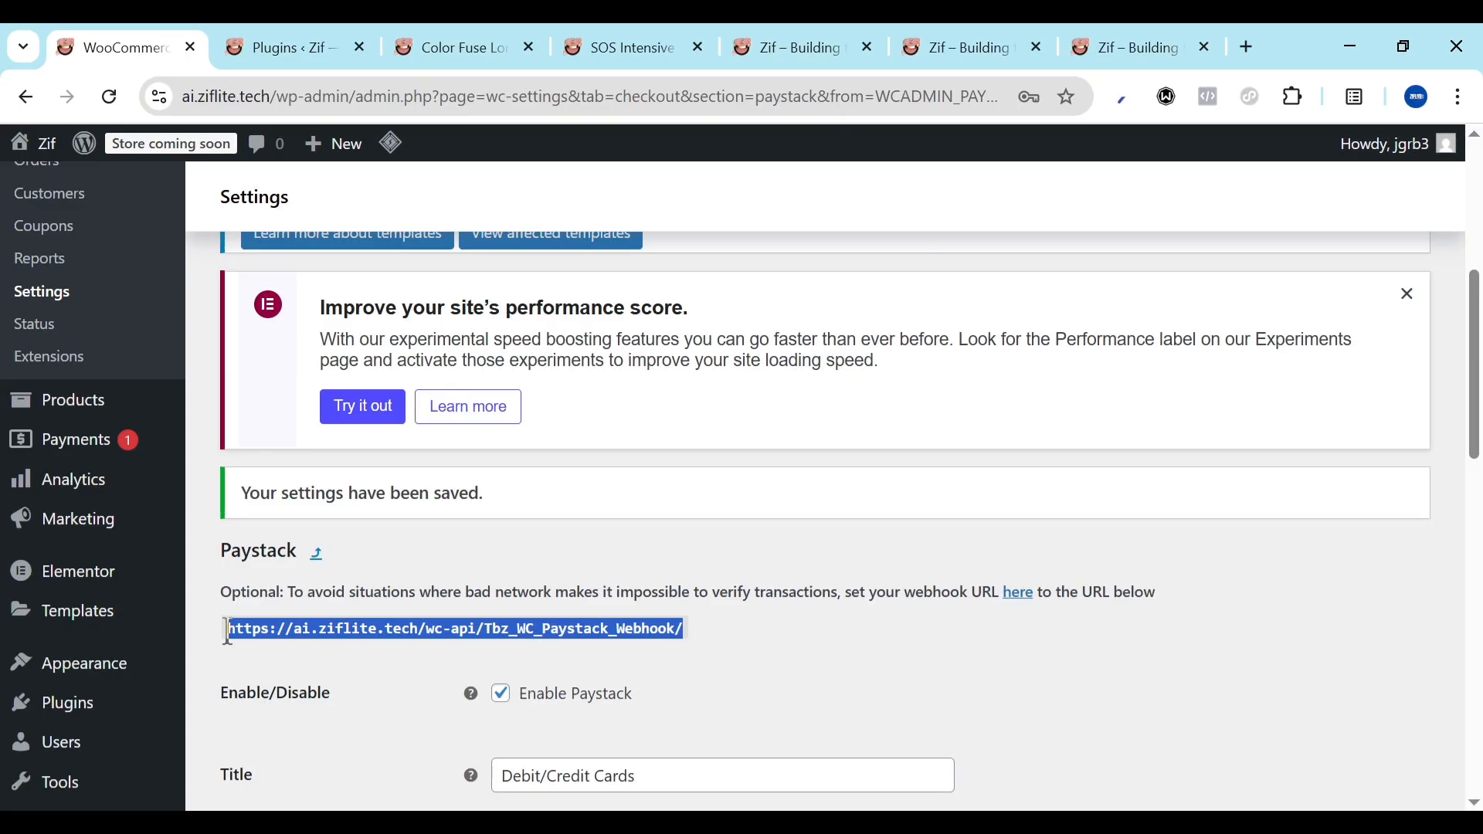
pyautogui.hotkey('alt', 'Tab')
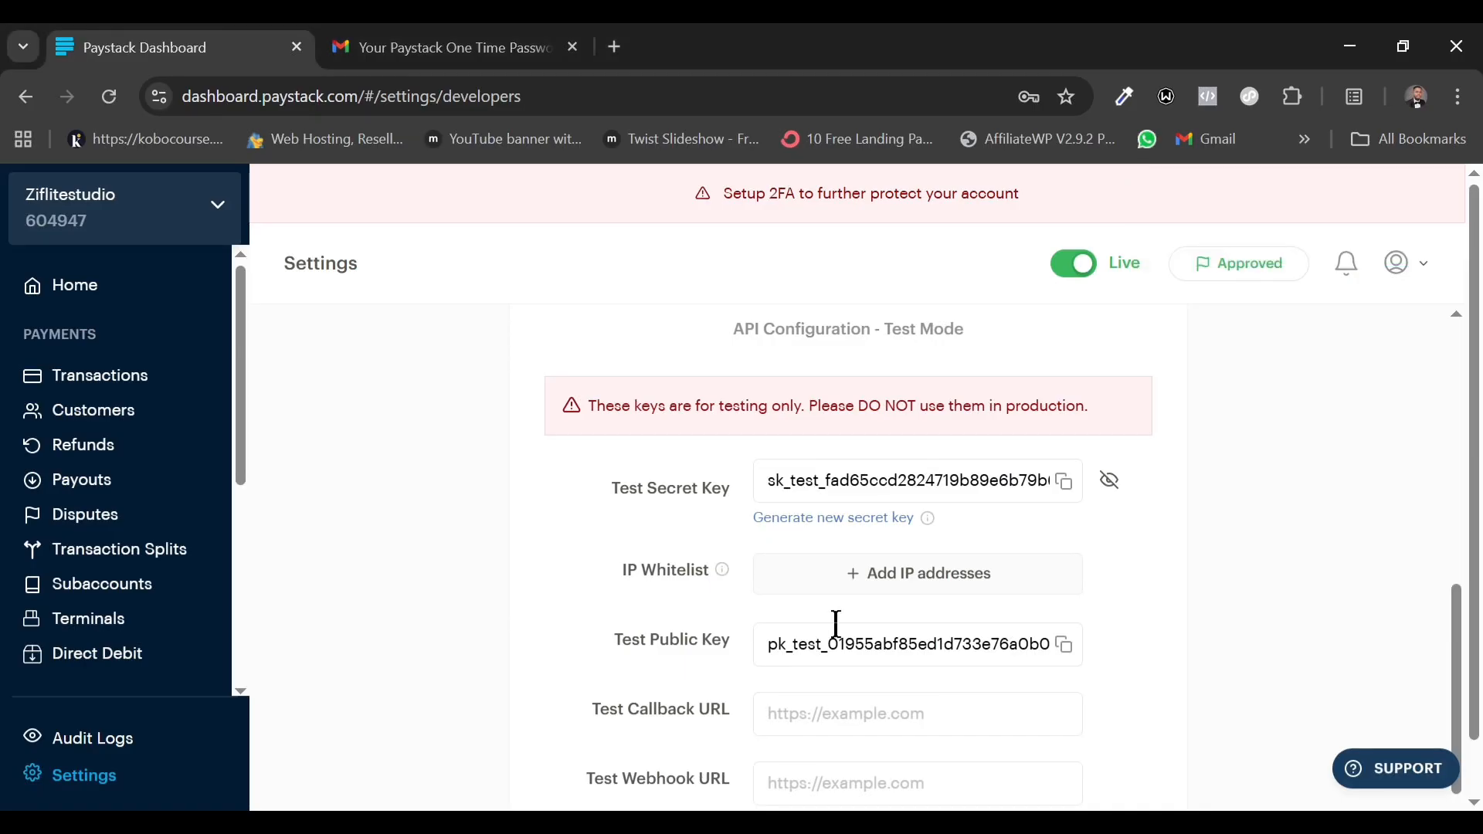
pyautogui.scroll(-2, 834, 623)
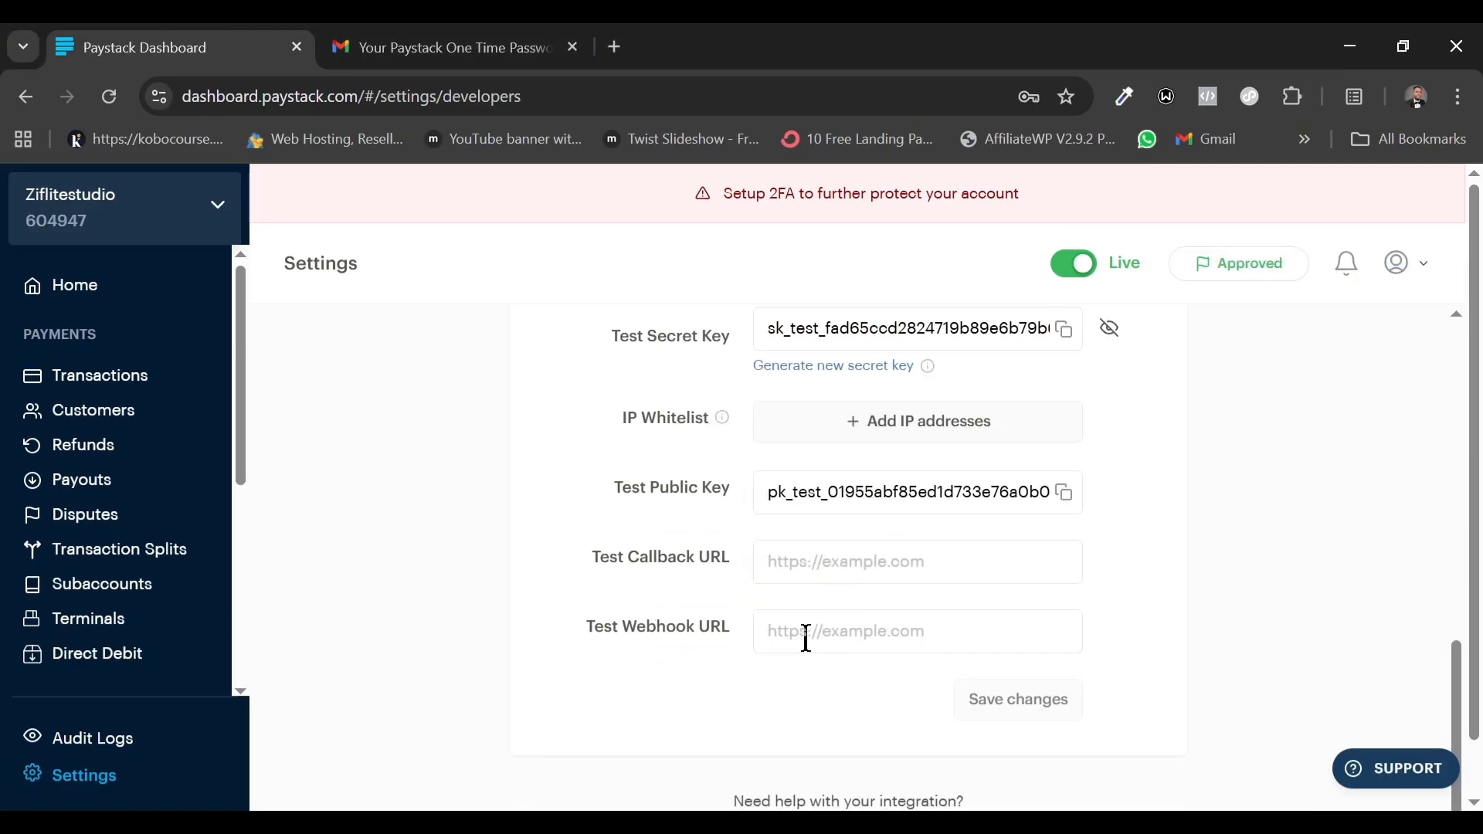
pyautogui.click(815, 631)
# Check where the webhook link in the WooCommerce settings leads, close that page, and save the changes in the Paystack dashboard
pyautogui.hotkey('alt', 'Tab')
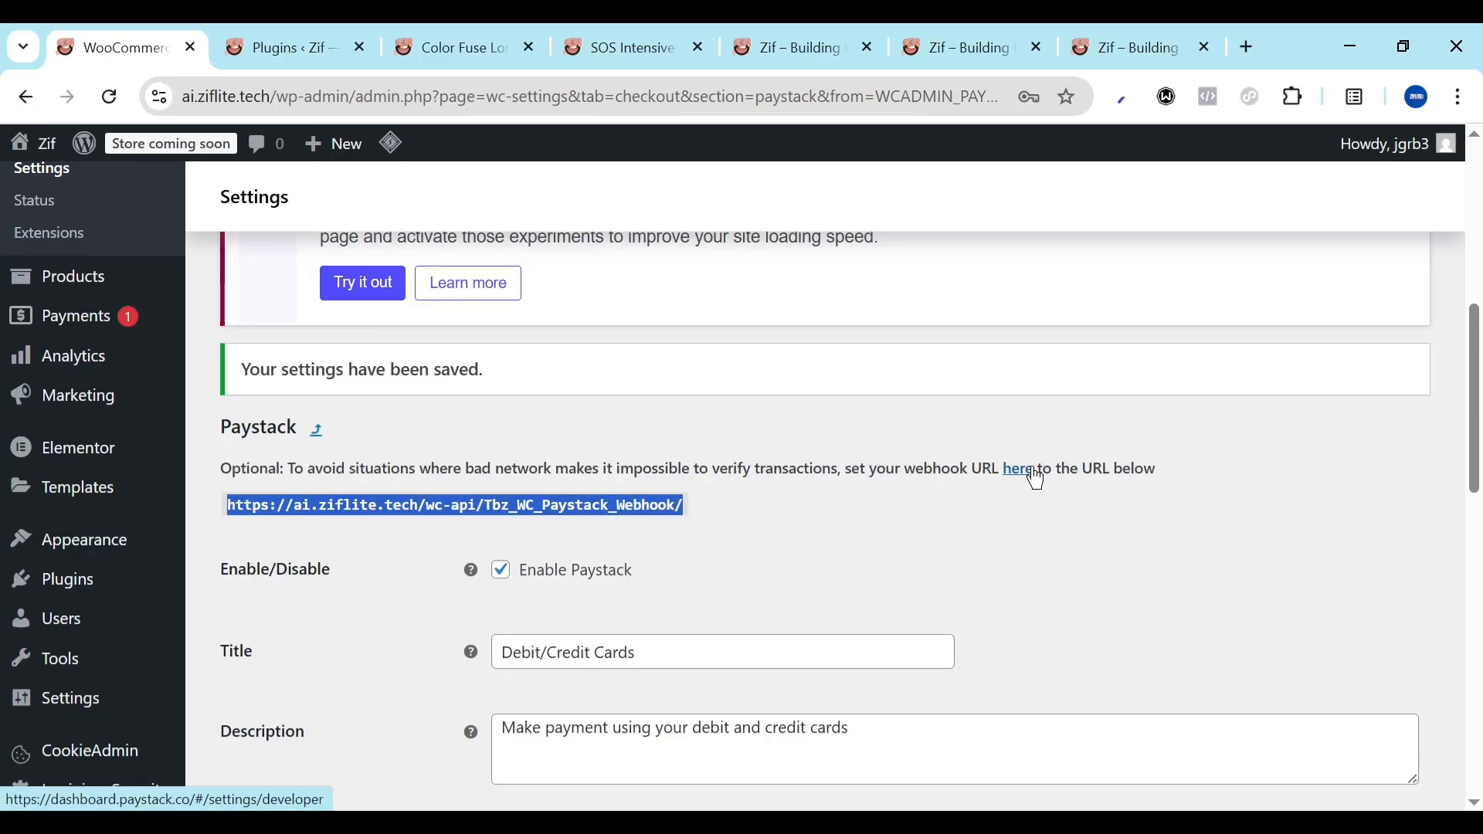
pyautogui.click(1017, 473)
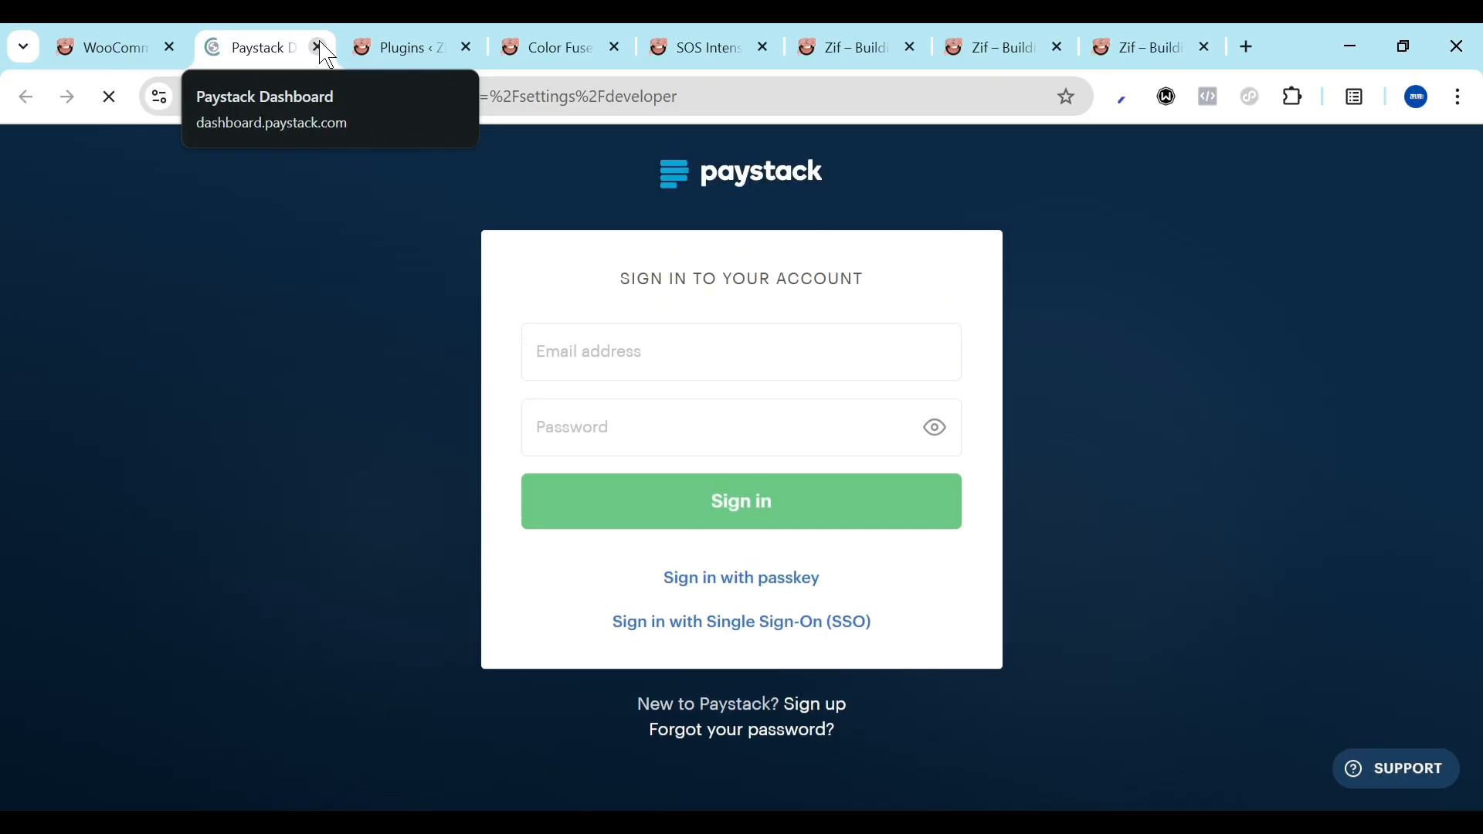
pyautogui.click(318, 48)
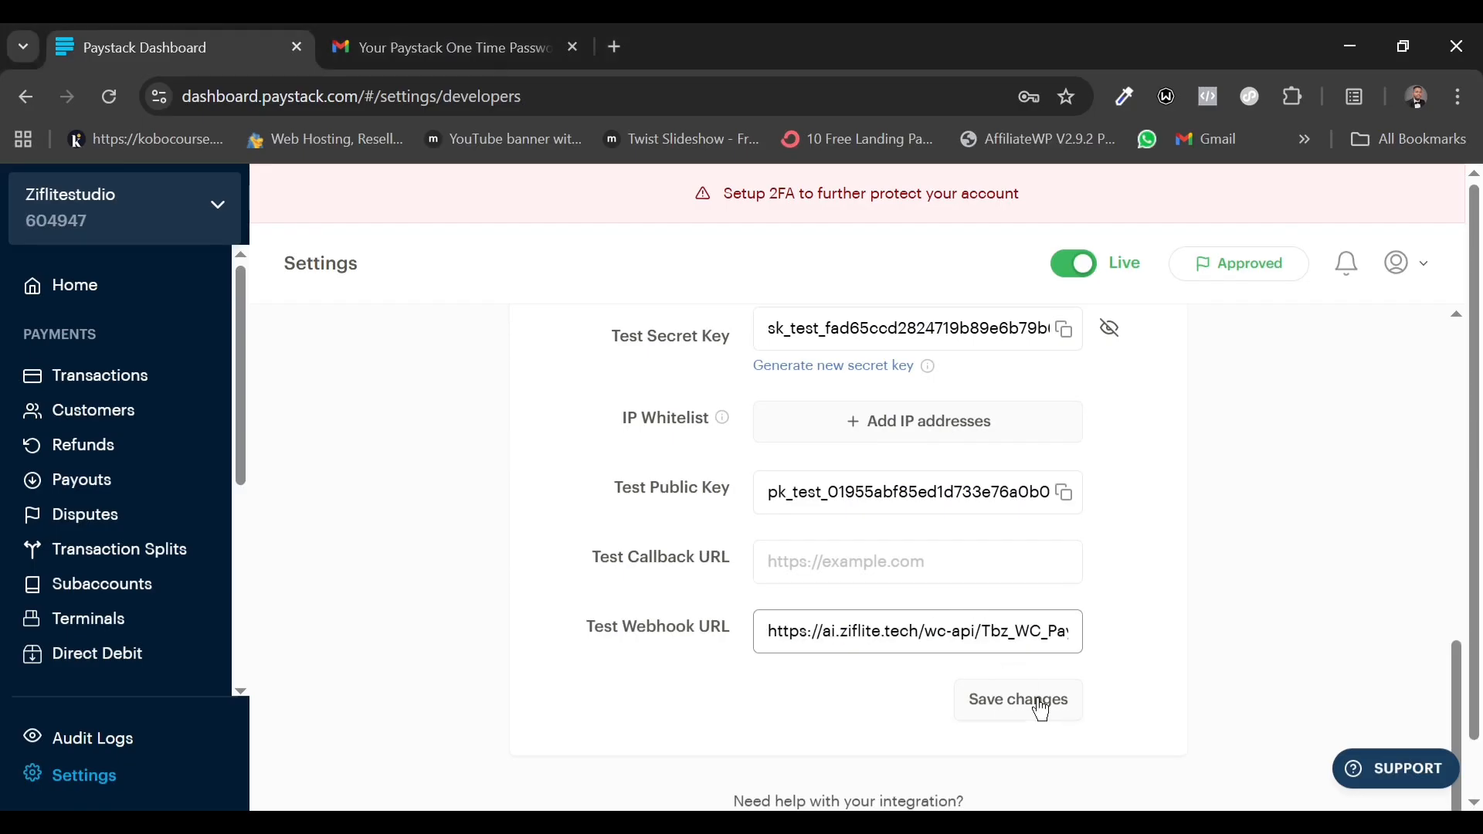
pyautogui.click(1041, 709)
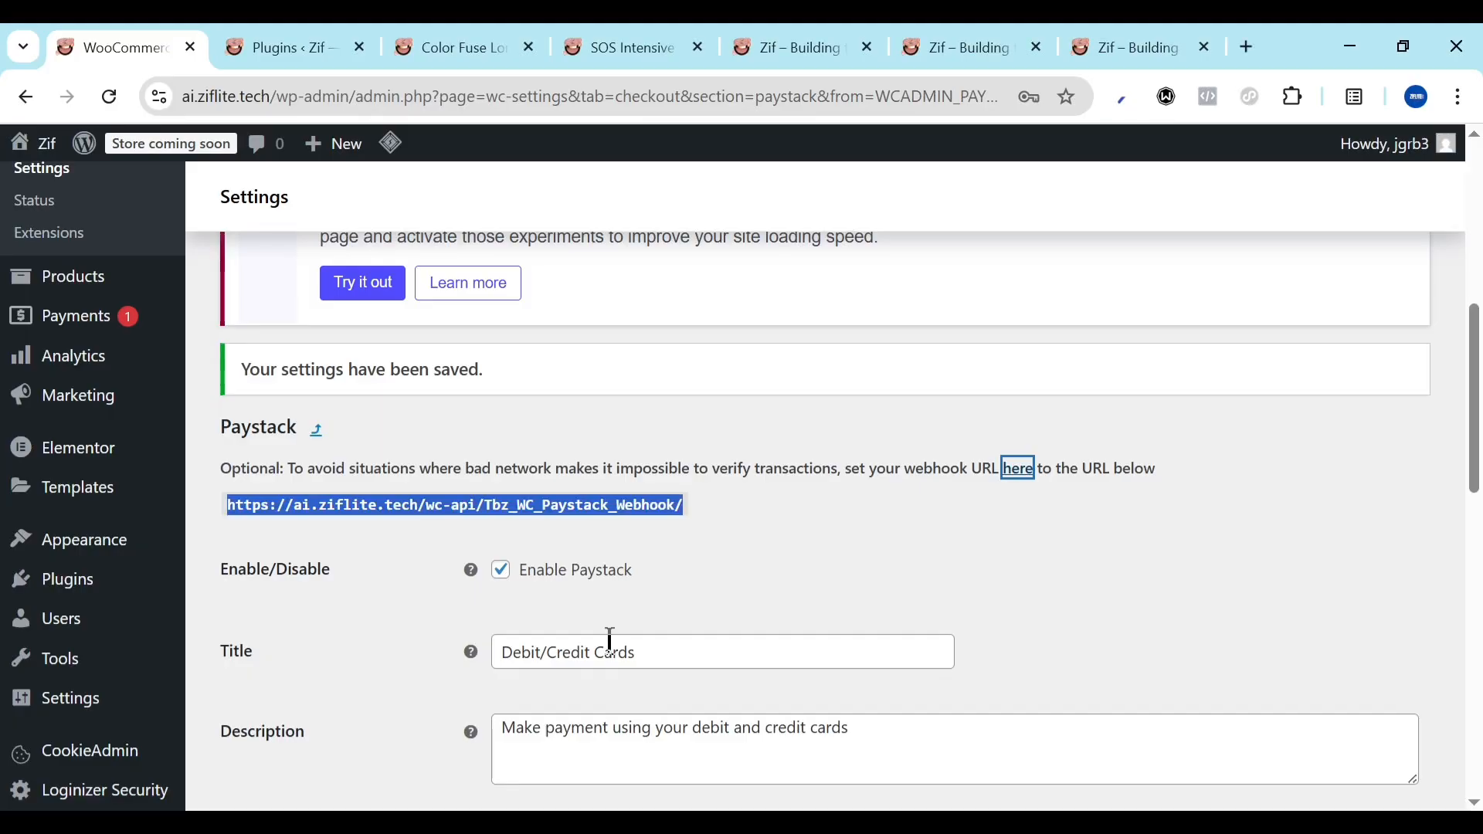
# Open the Color Fuse Longwear Hydrating Glassy Lip product page and set the quantity to 2
pyautogui.scroll(-10, 607, 641)
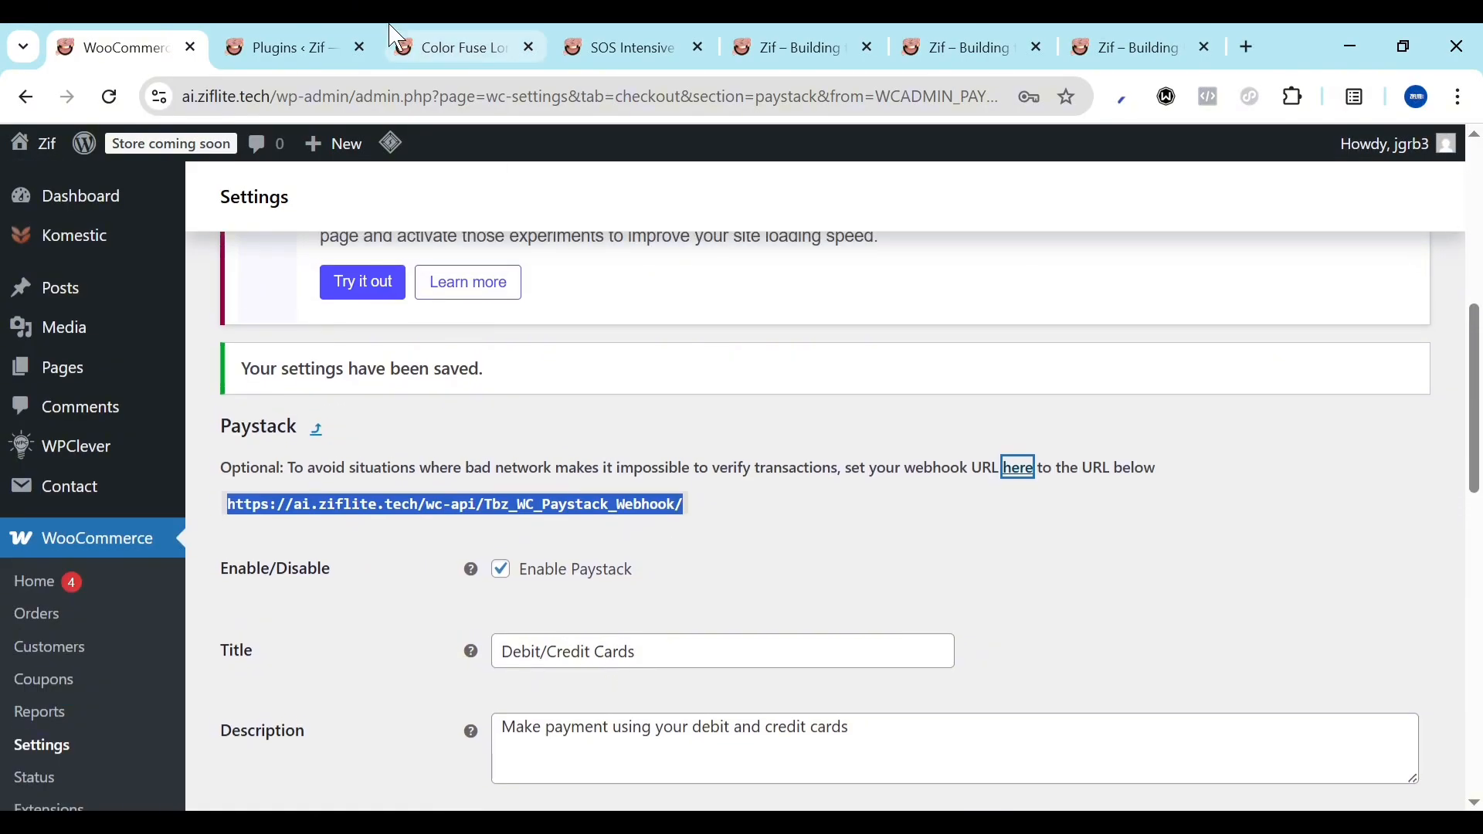
pyautogui.click(294, 48)
pyautogui.click(470, 39)
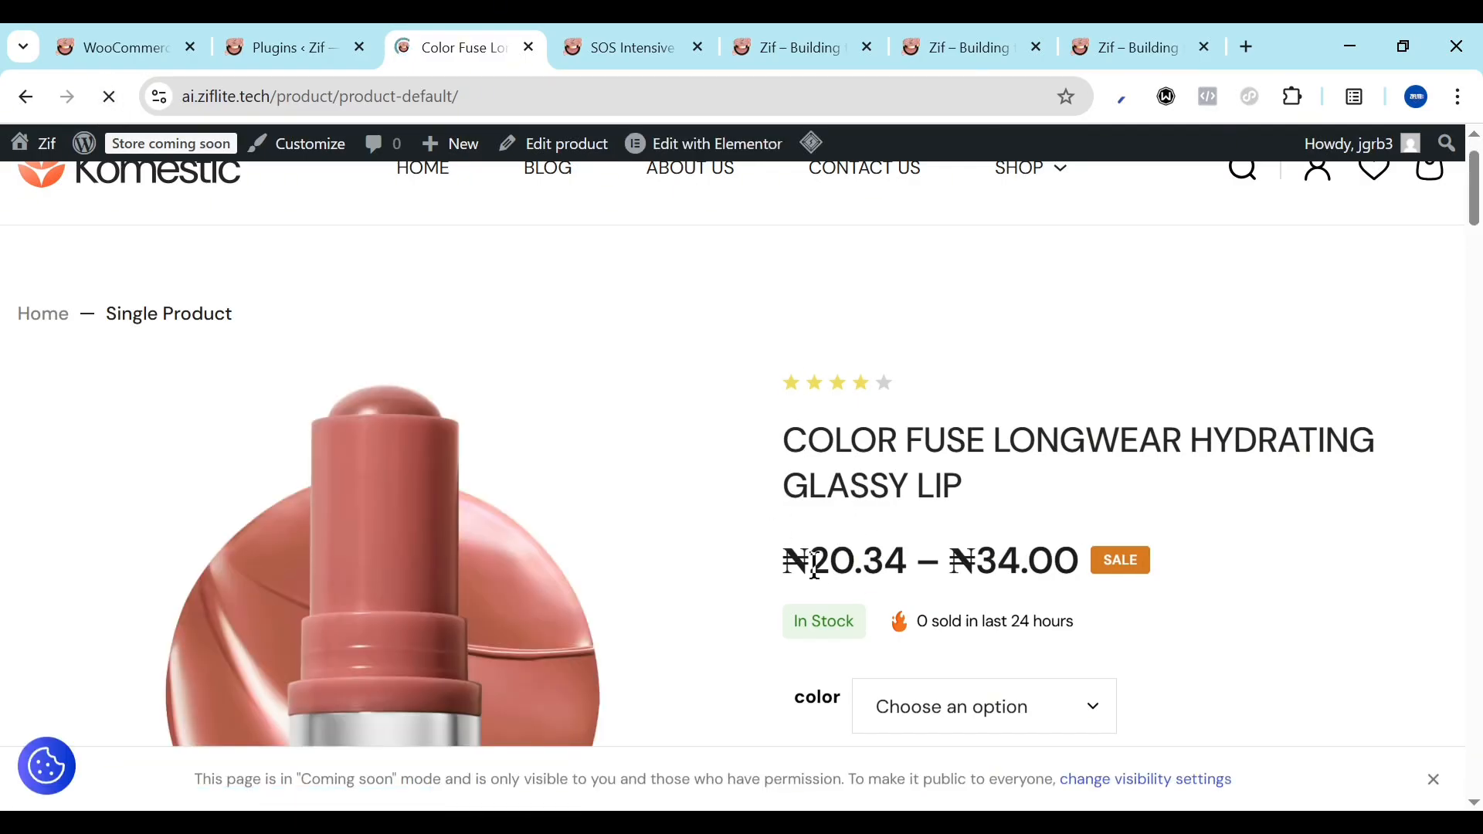
pyautogui.scroll(-1, 814, 568)
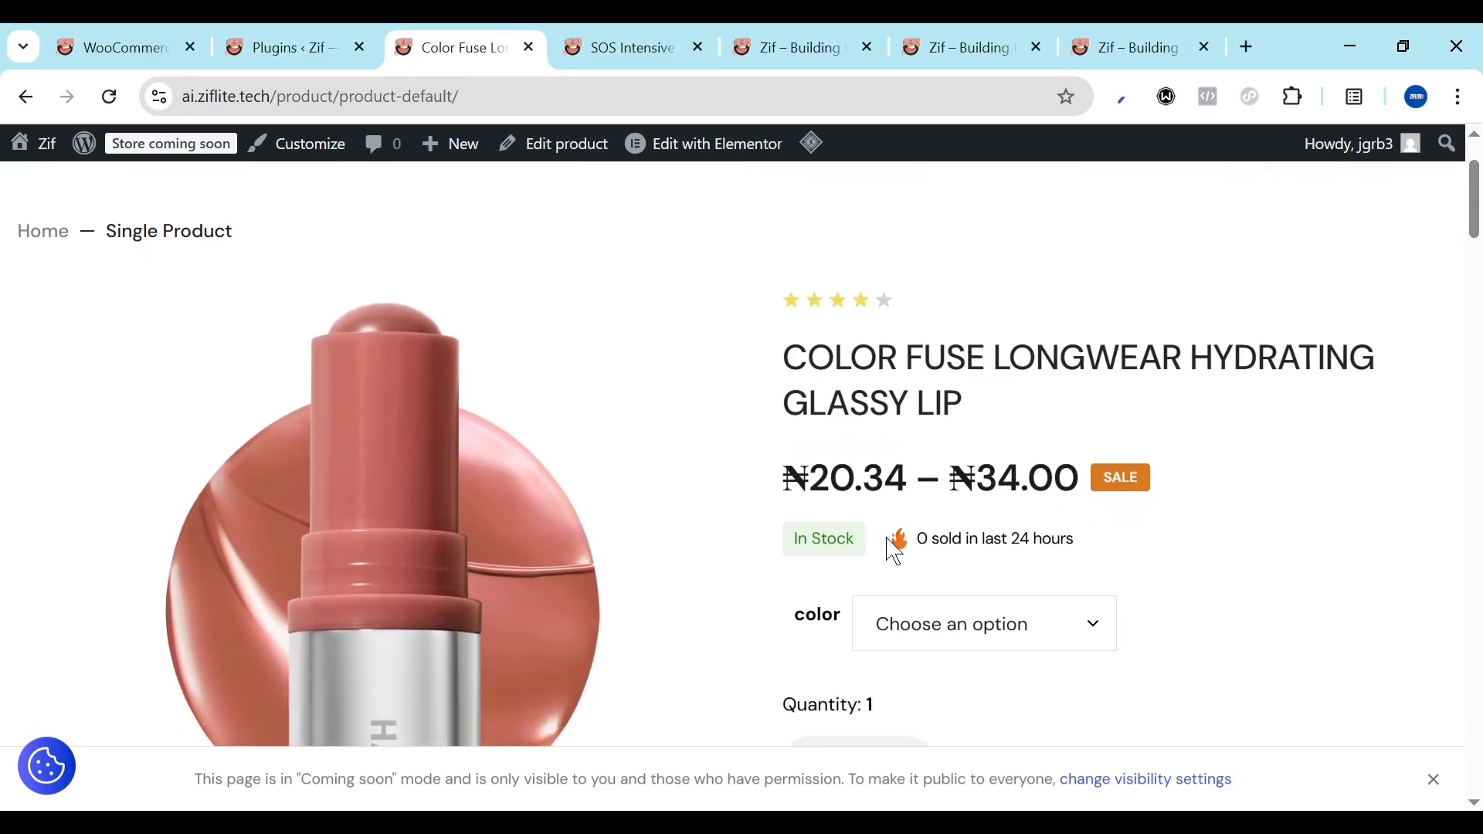
pyautogui.scroll(-5, 888, 553)
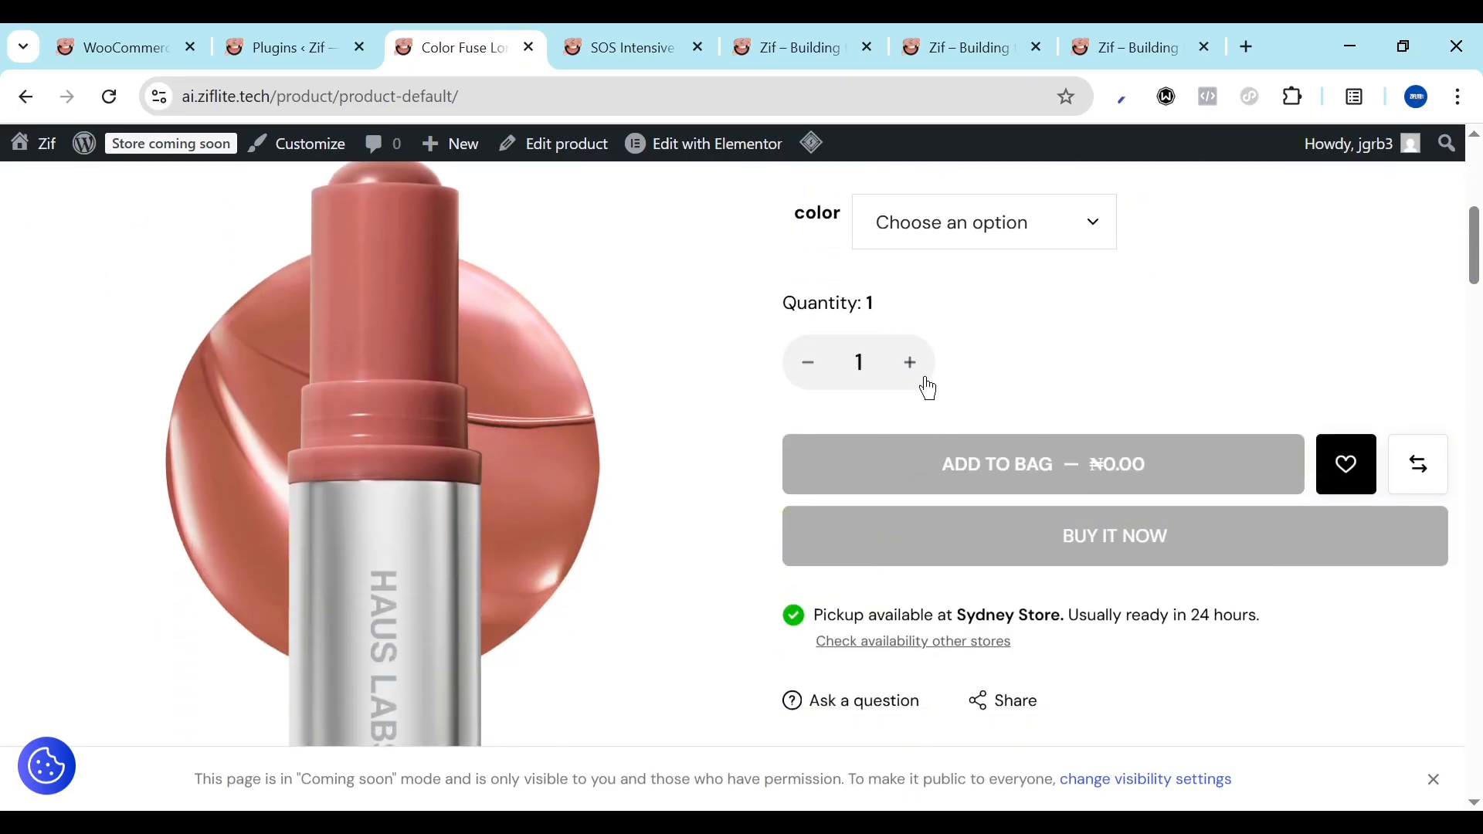
pyautogui.click(926, 379)
pyautogui.scroll(-2, 953, 427)
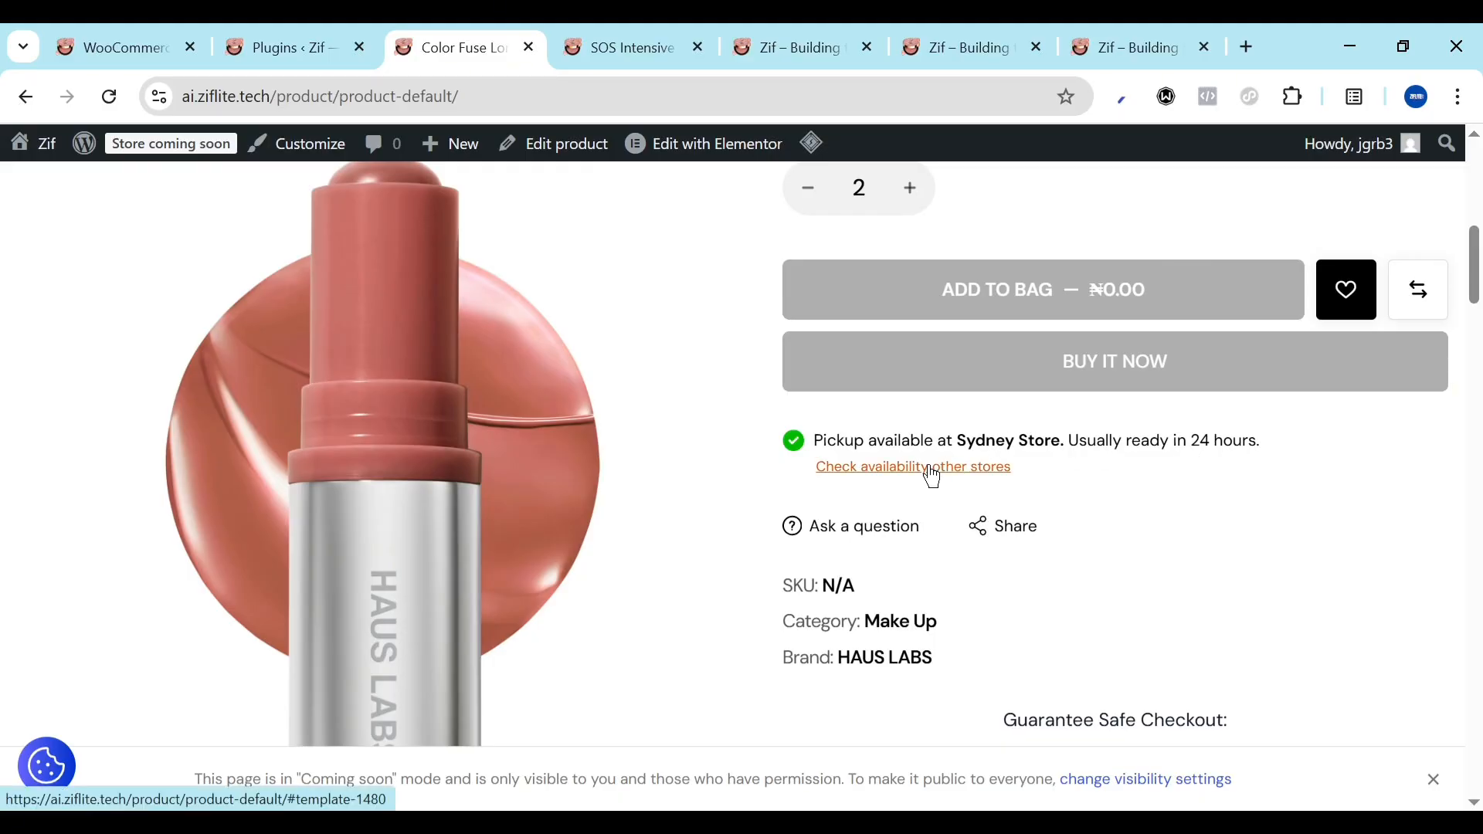
pyautogui.scroll(-7, 885, 615)
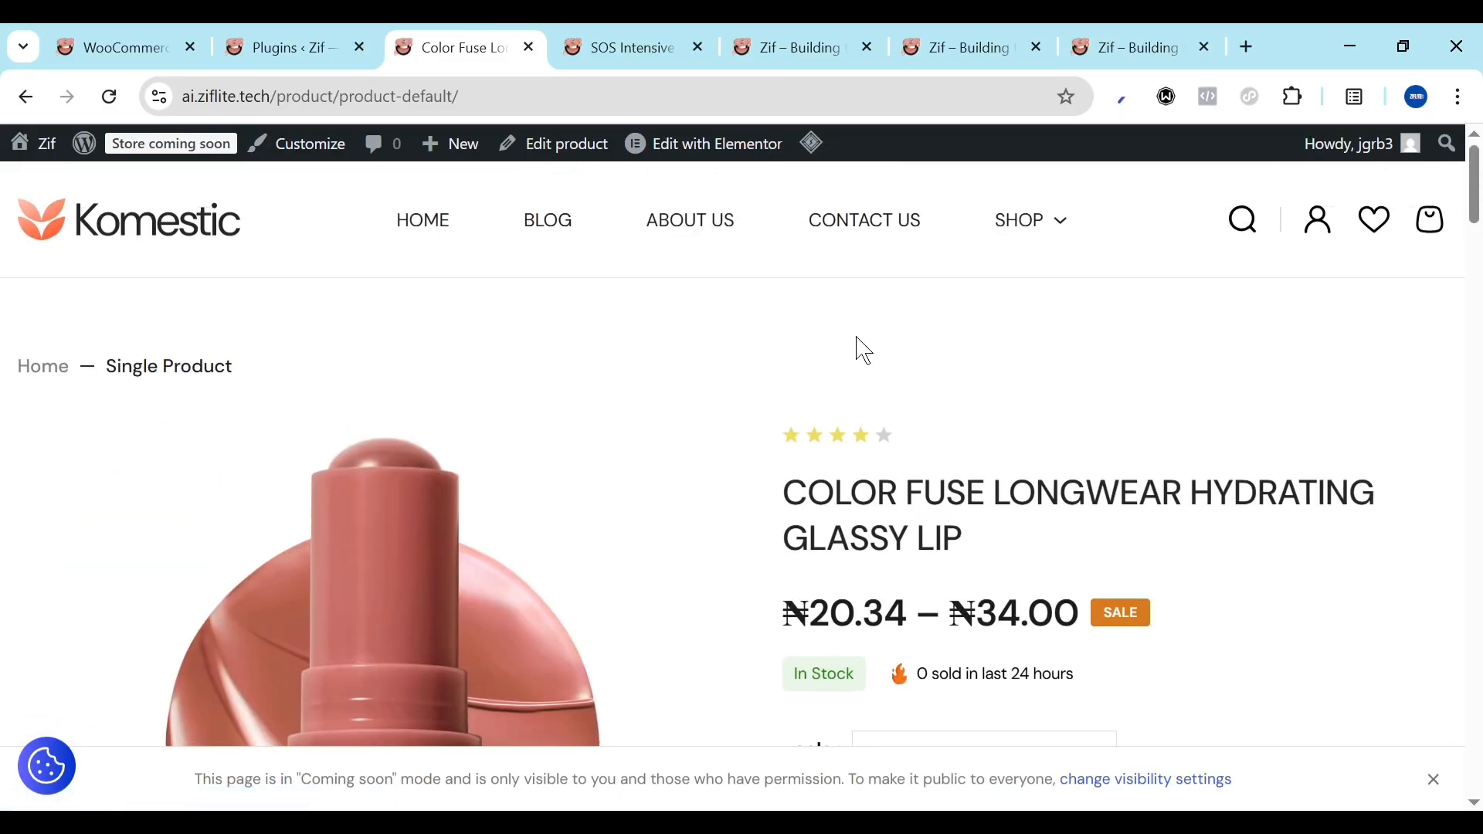
pyautogui.scroll(-3, 614, 550)
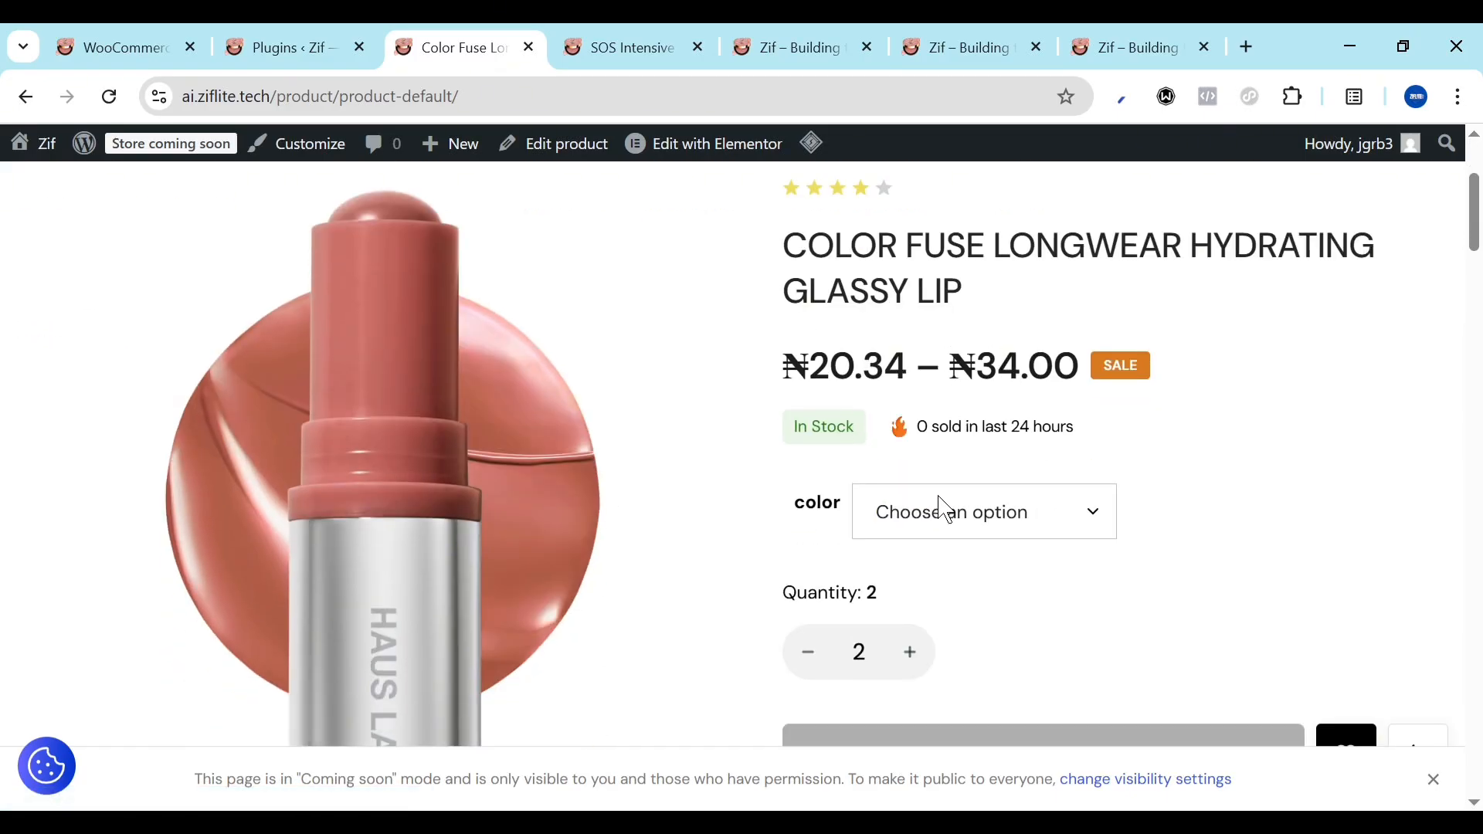
# Try the Glassy Tangelo colour, switch to Glassy Acai instead, and add the product to the bag
pyautogui.click(948, 510)
pyautogui.click(952, 445)
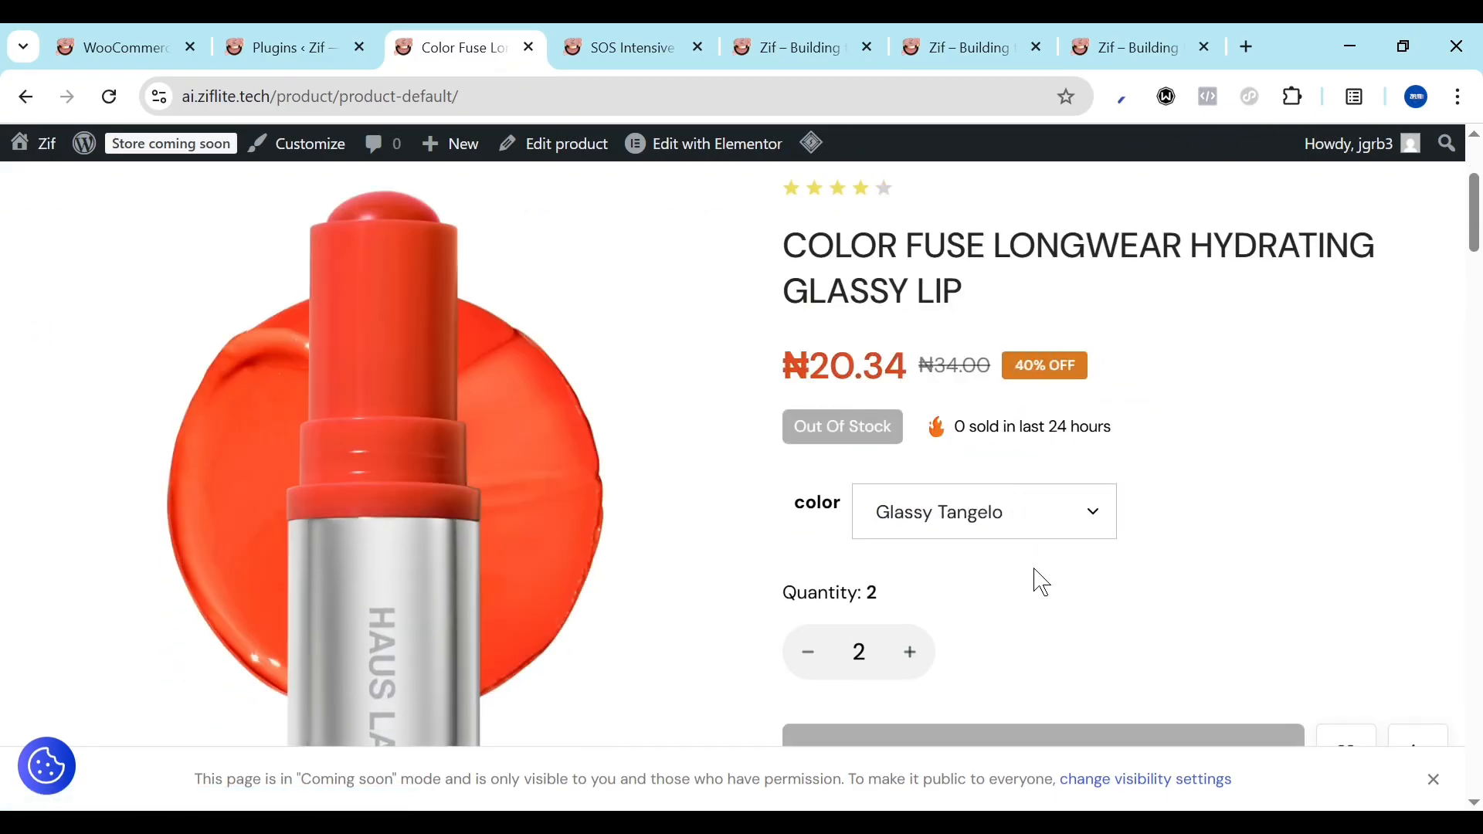
pyautogui.scroll(-2, 1042, 581)
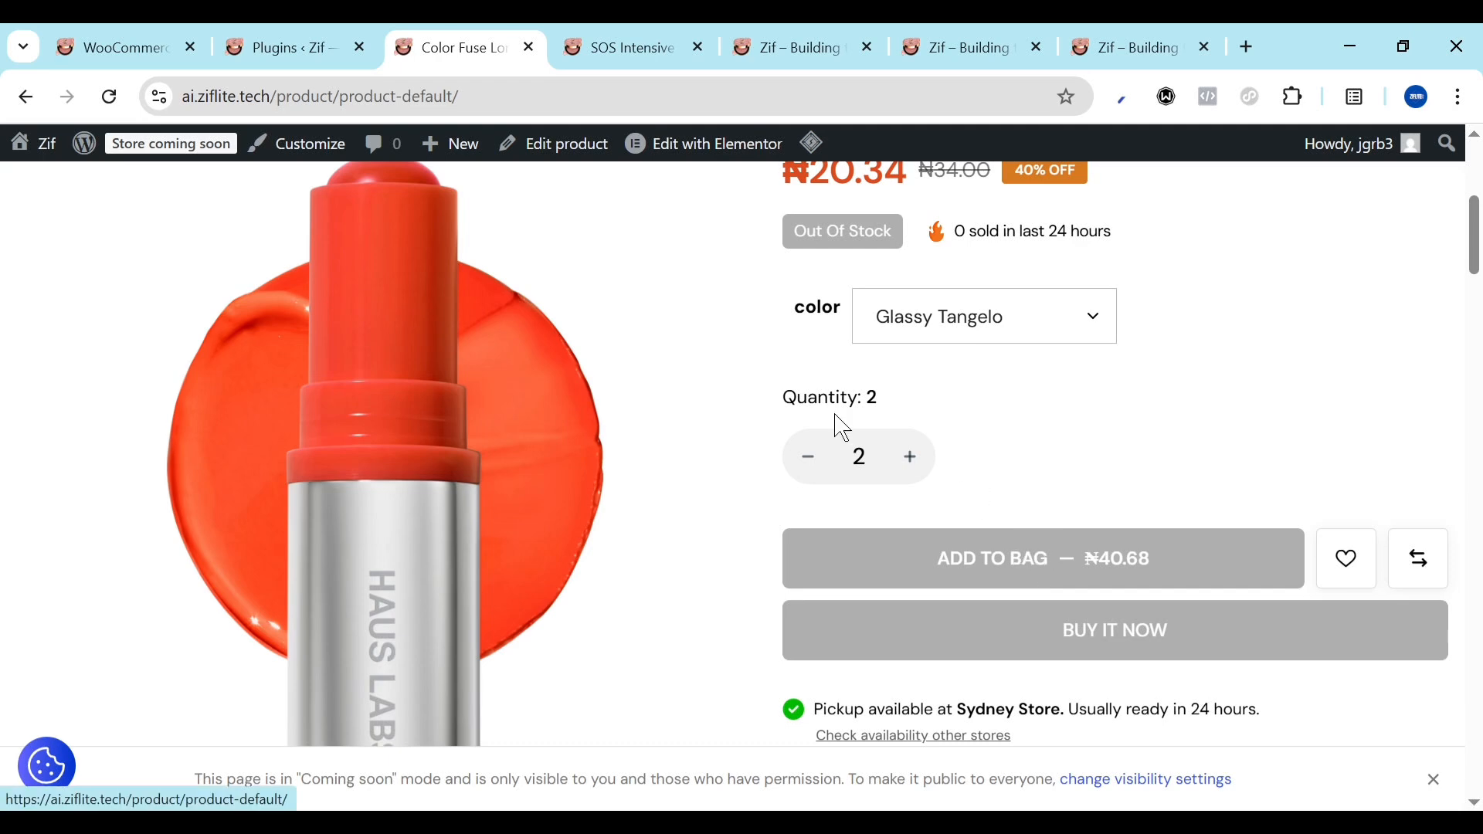
pyautogui.click(969, 308)
pyautogui.click(966, 391)
pyautogui.scroll(-1, 966, 401)
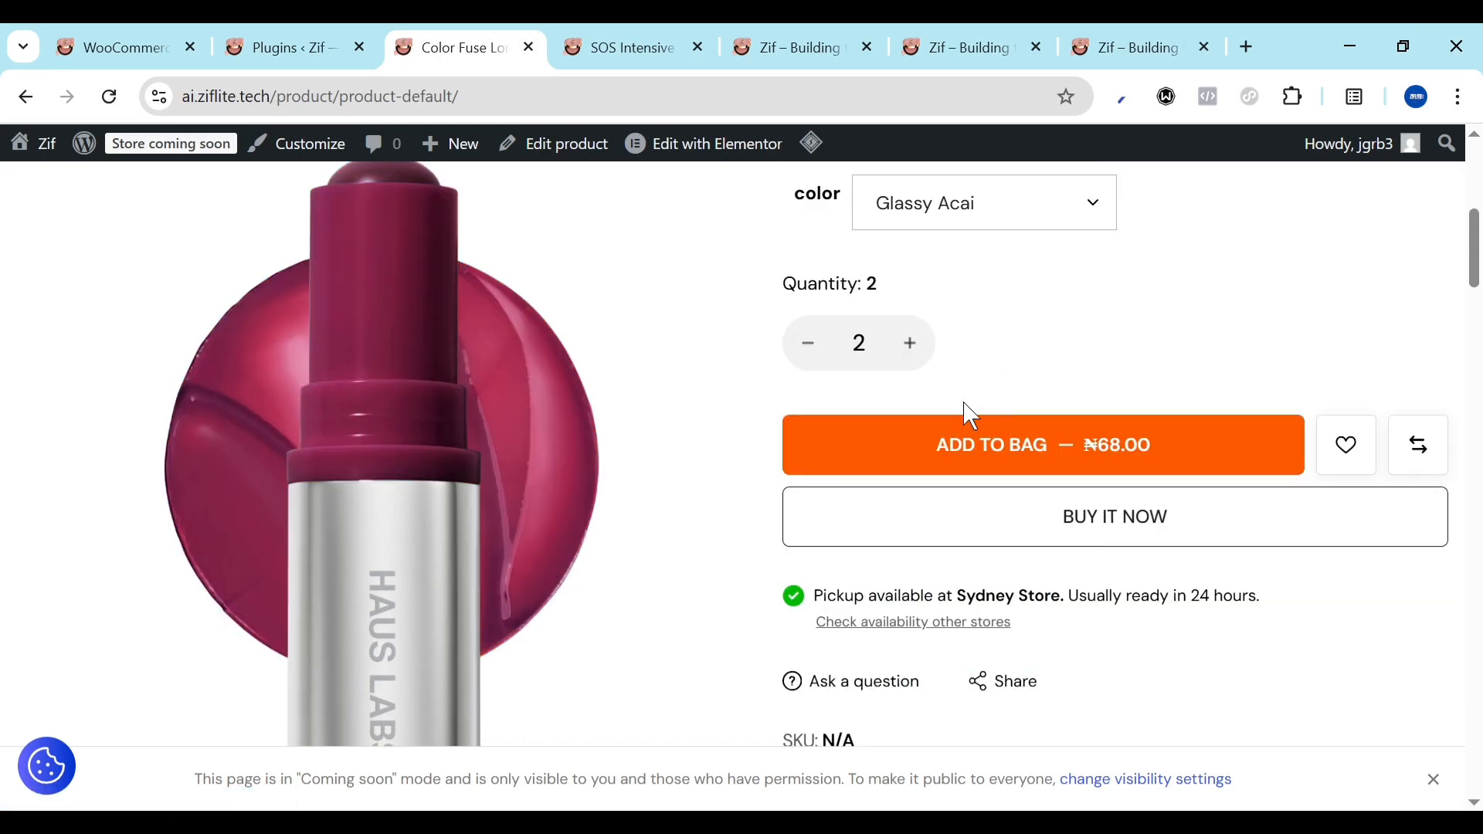
pyautogui.click(976, 457)
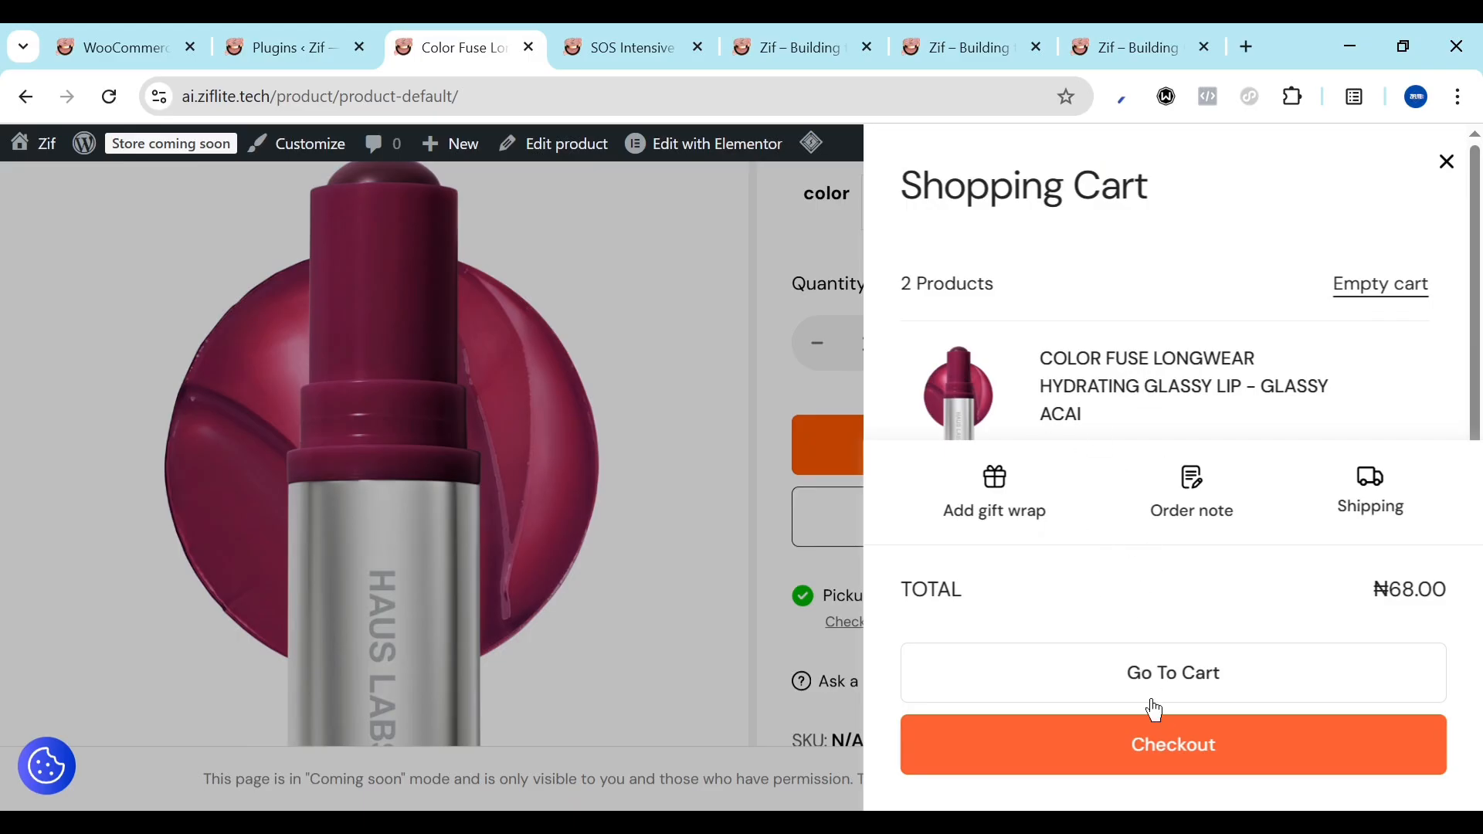
# Proceed to checkout and examine the delivery, contact, shipping method and payment sections
pyautogui.click(1175, 744)
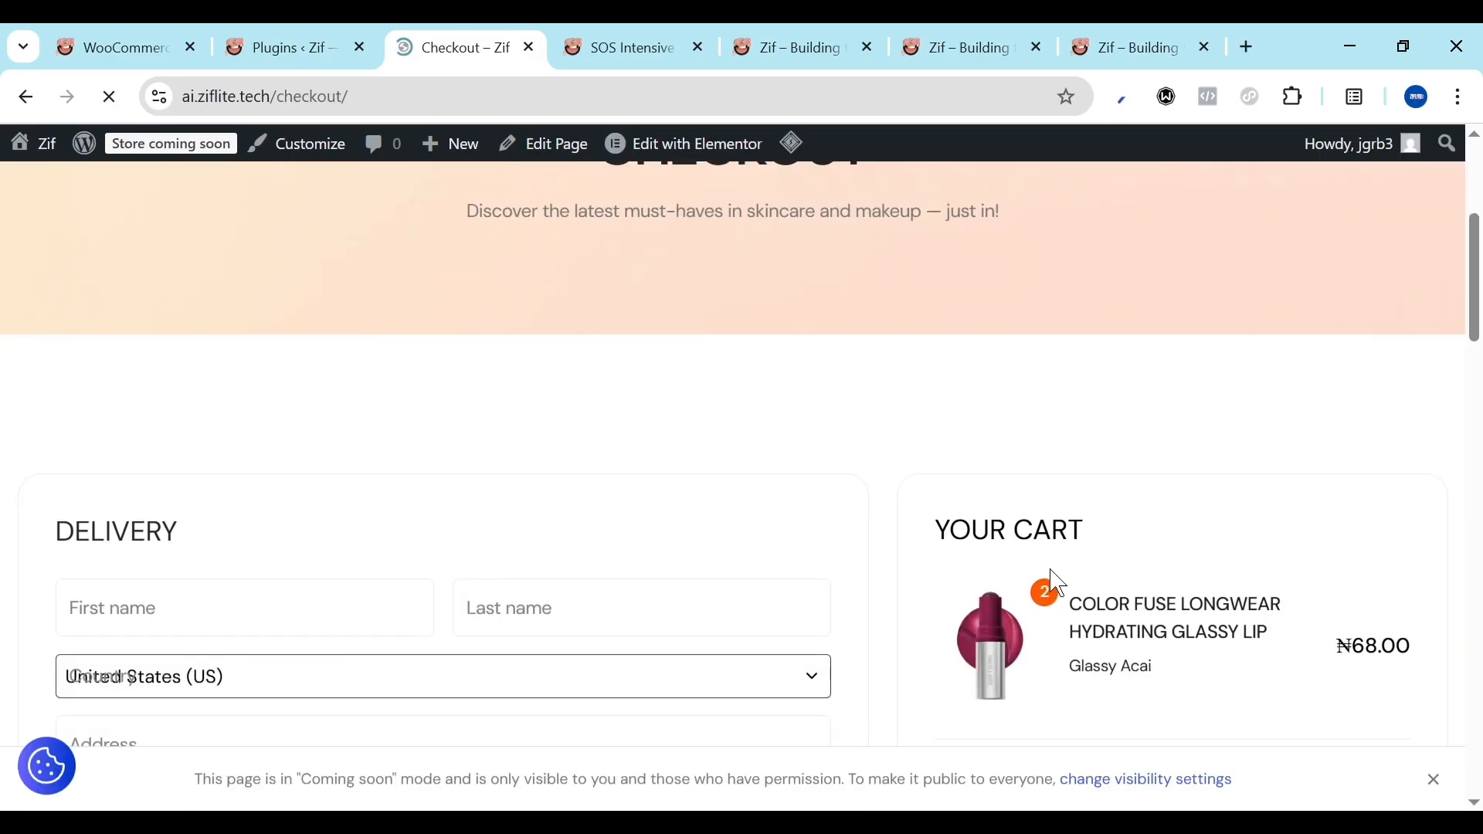
pyautogui.scroll(-4, 712, 457)
pyautogui.scroll(-5, 440, 580)
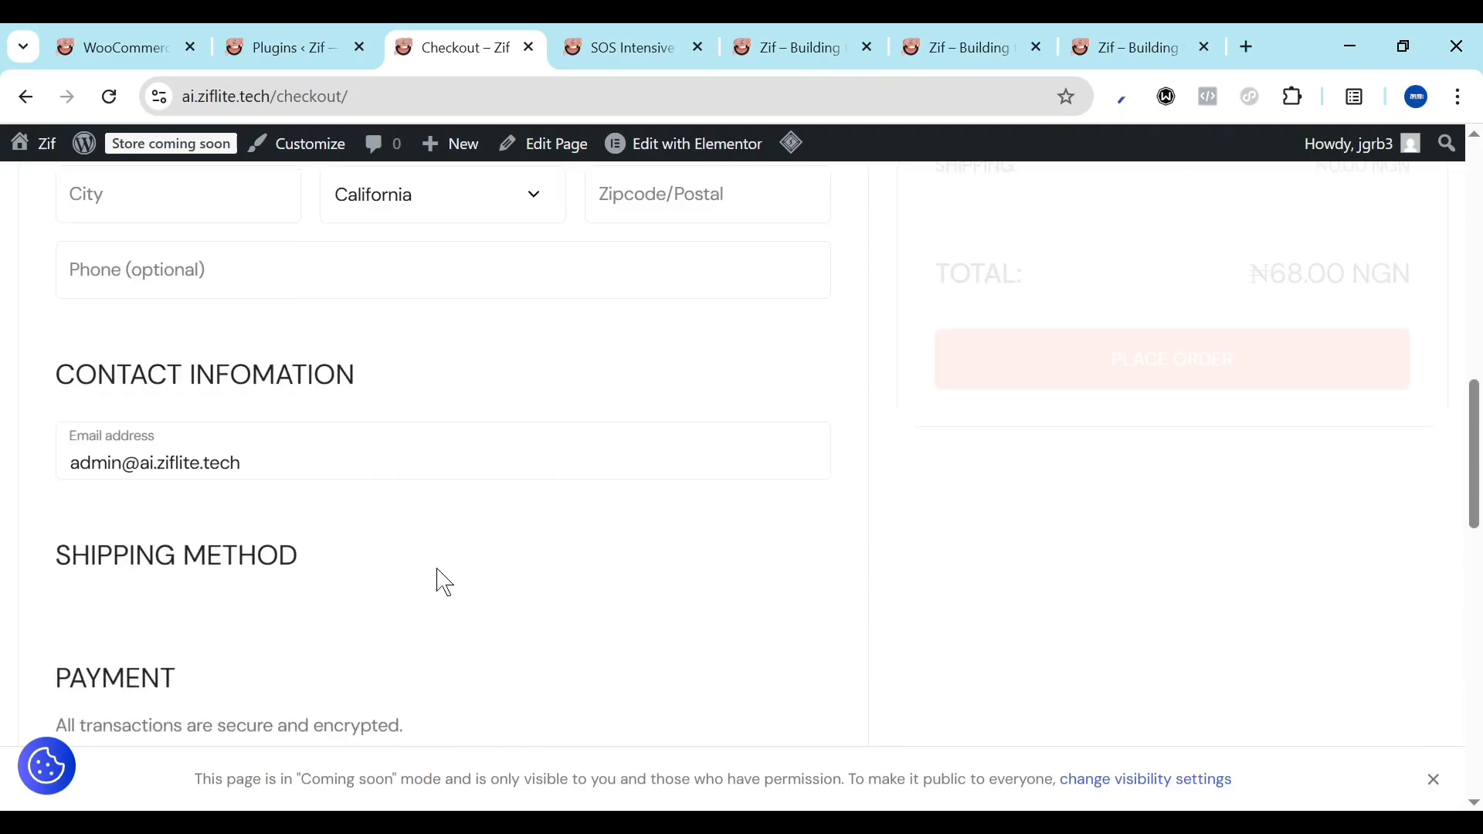
pyautogui.scroll(-3, 549, 590)
pyautogui.scroll(4, 553, 592)
pyautogui.scroll(8, 549, 591)
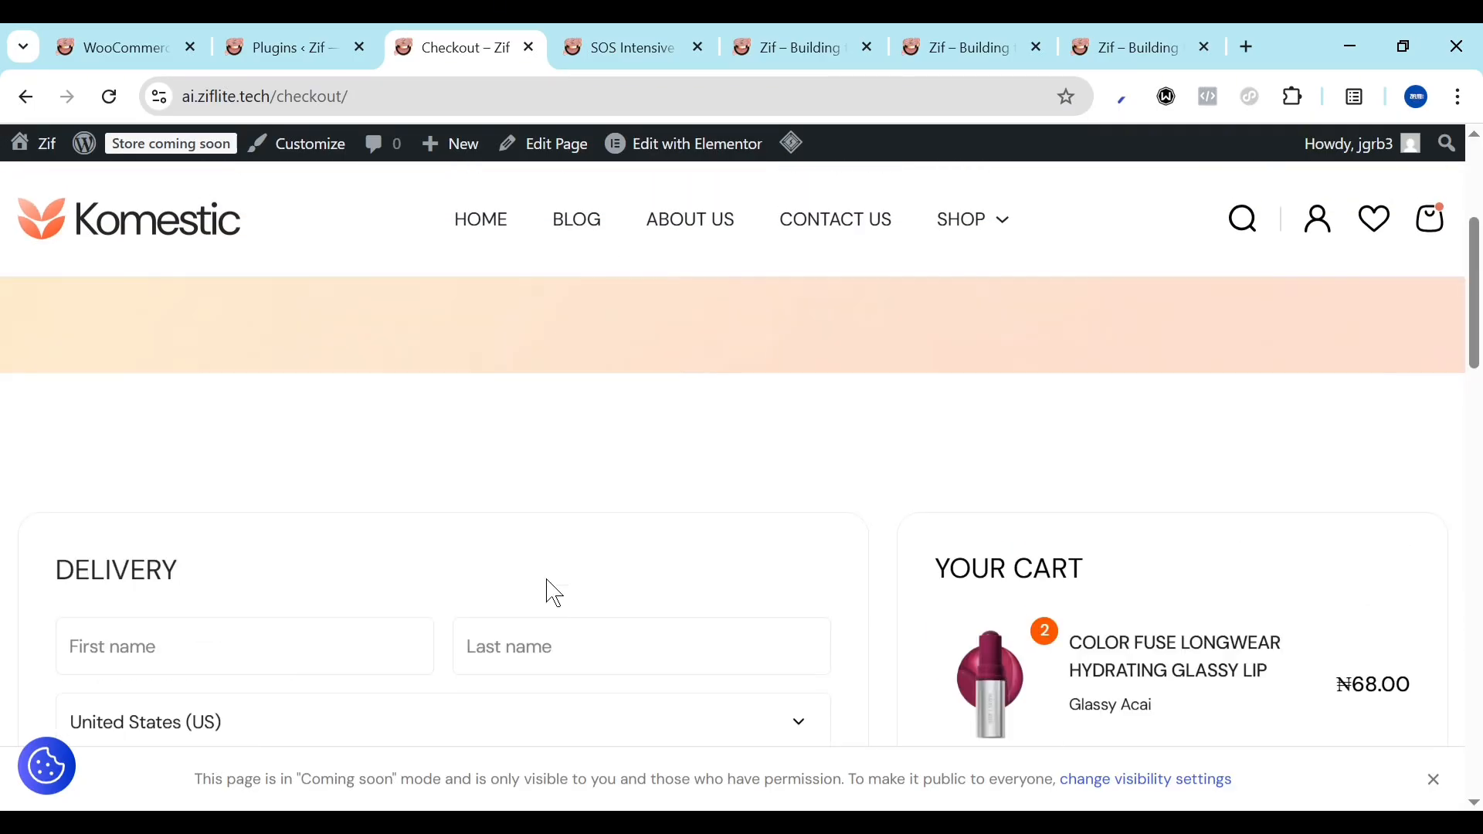
# Autofill the delivery form with the customer's name, address and phone number, with Nigeria as country, and close the checkout page
pyautogui.scroll(-5, 553, 565)
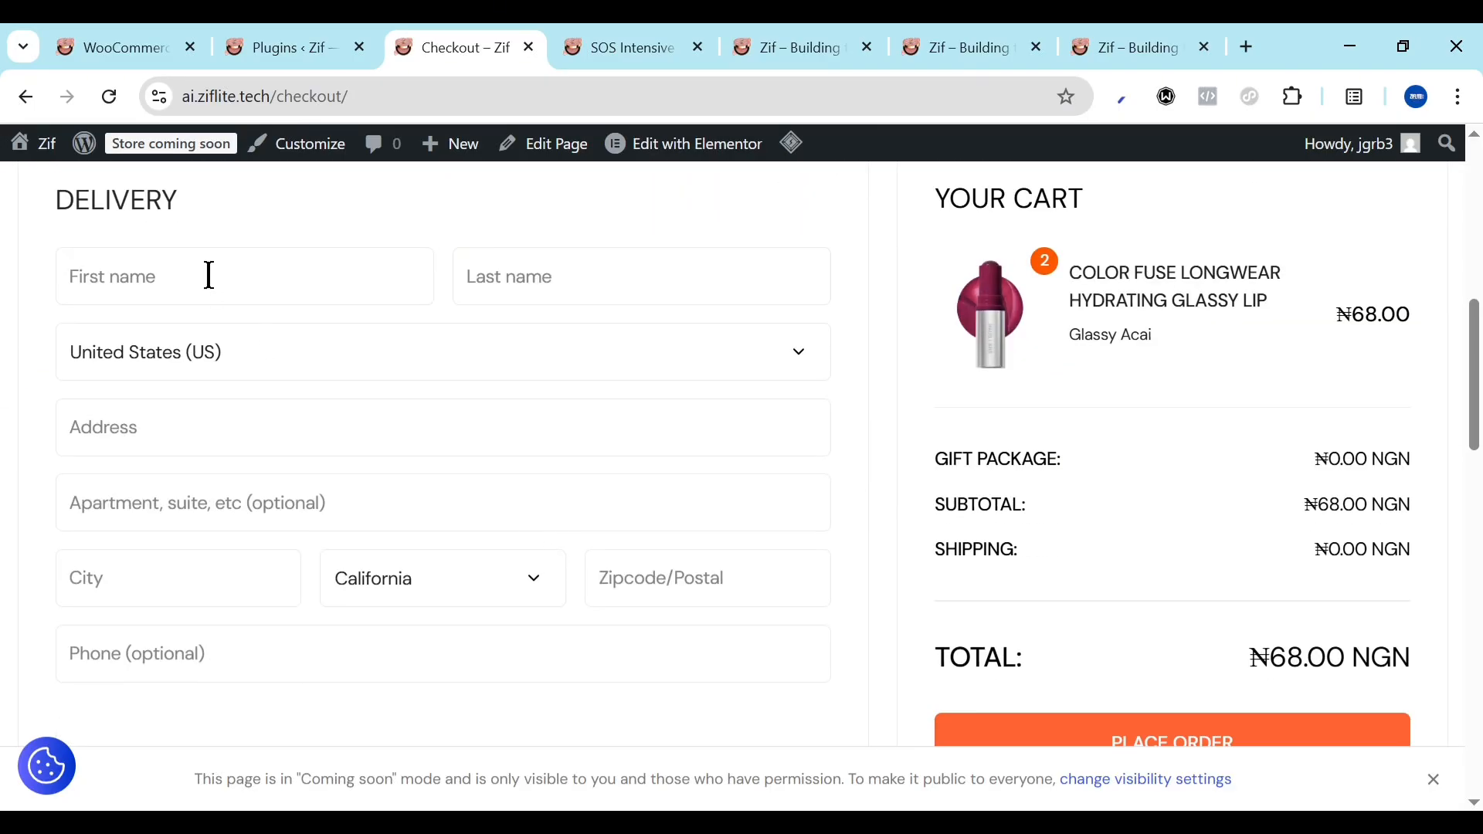
pyautogui.click(222, 347)
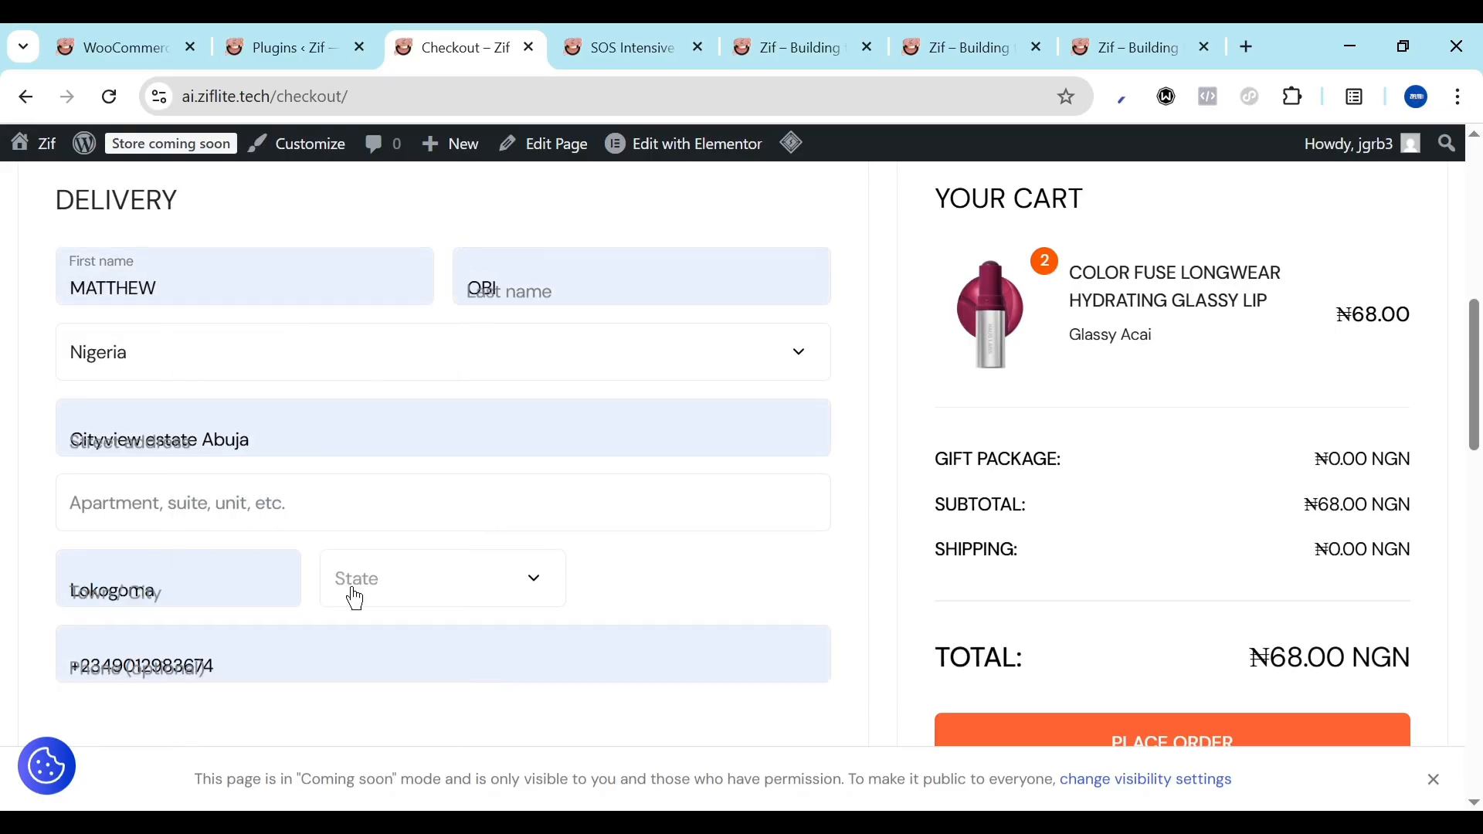
pyautogui.scroll(8, 394, 534)
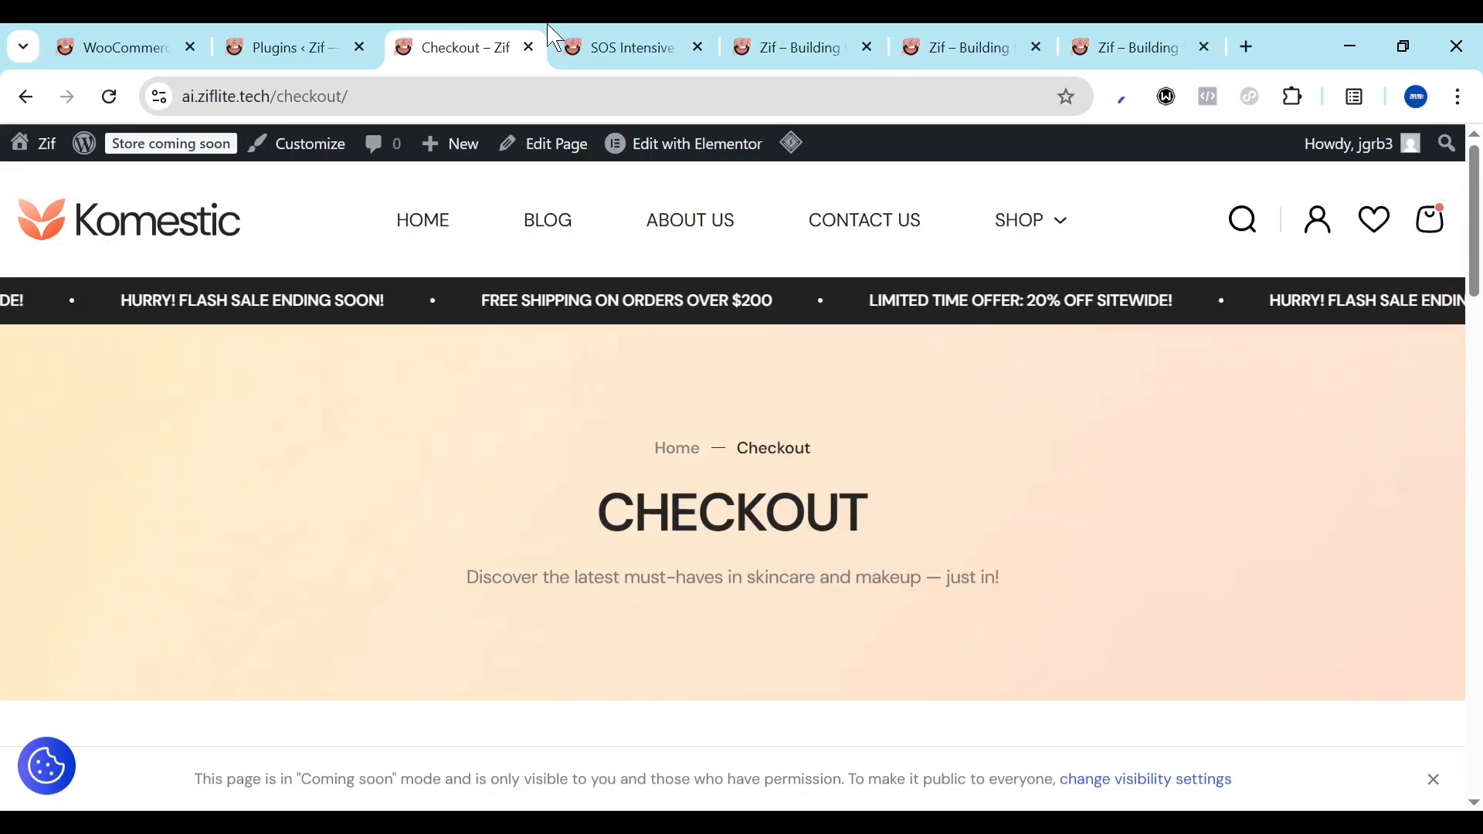
pyautogui.click(529, 48)
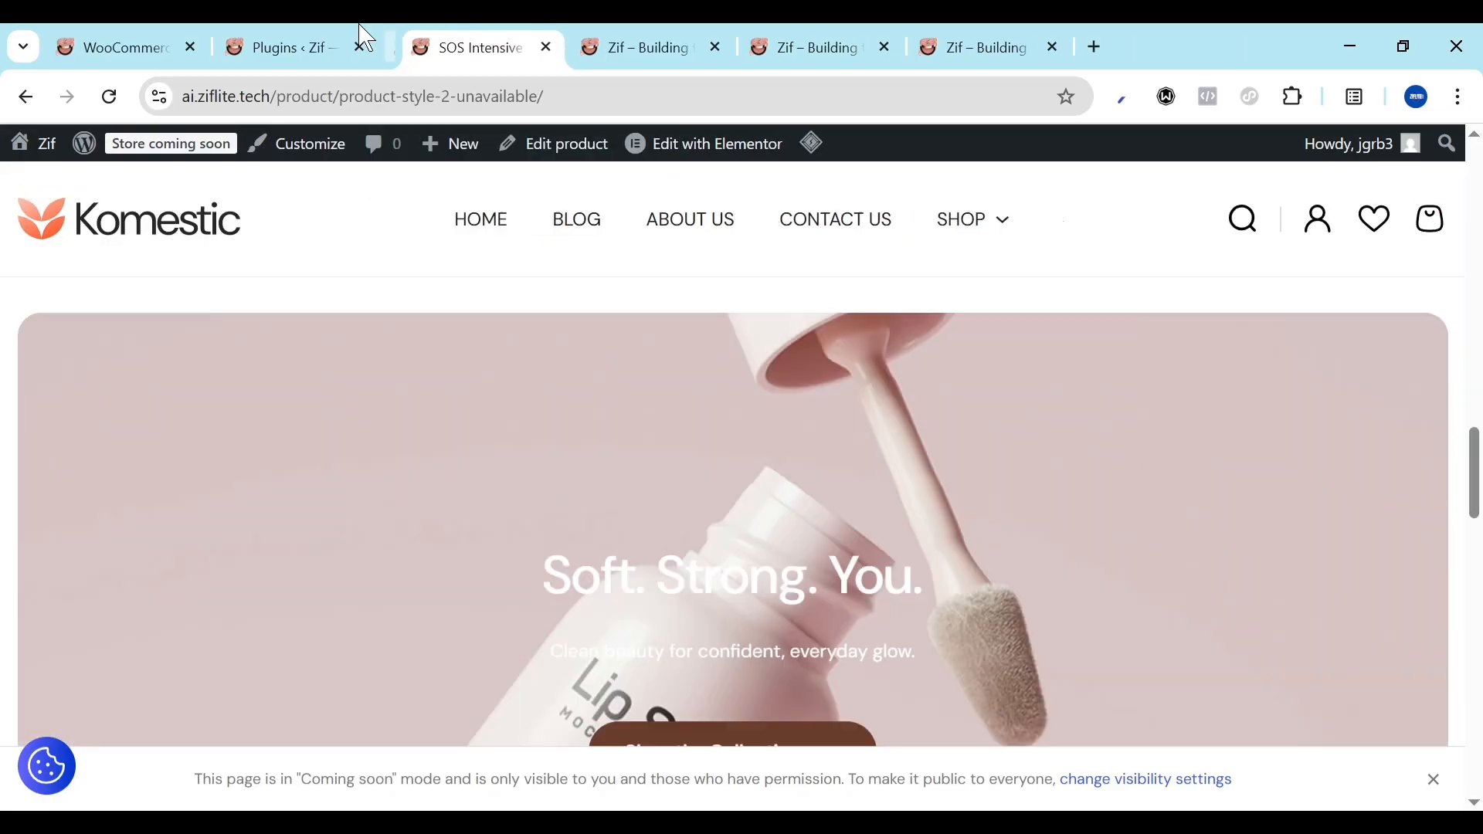
# Return to the WooCommerce Paystack settings and review the payment option, test keys and order settings
pyautogui.click(281, 41)
pyautogui.click(108, 40)
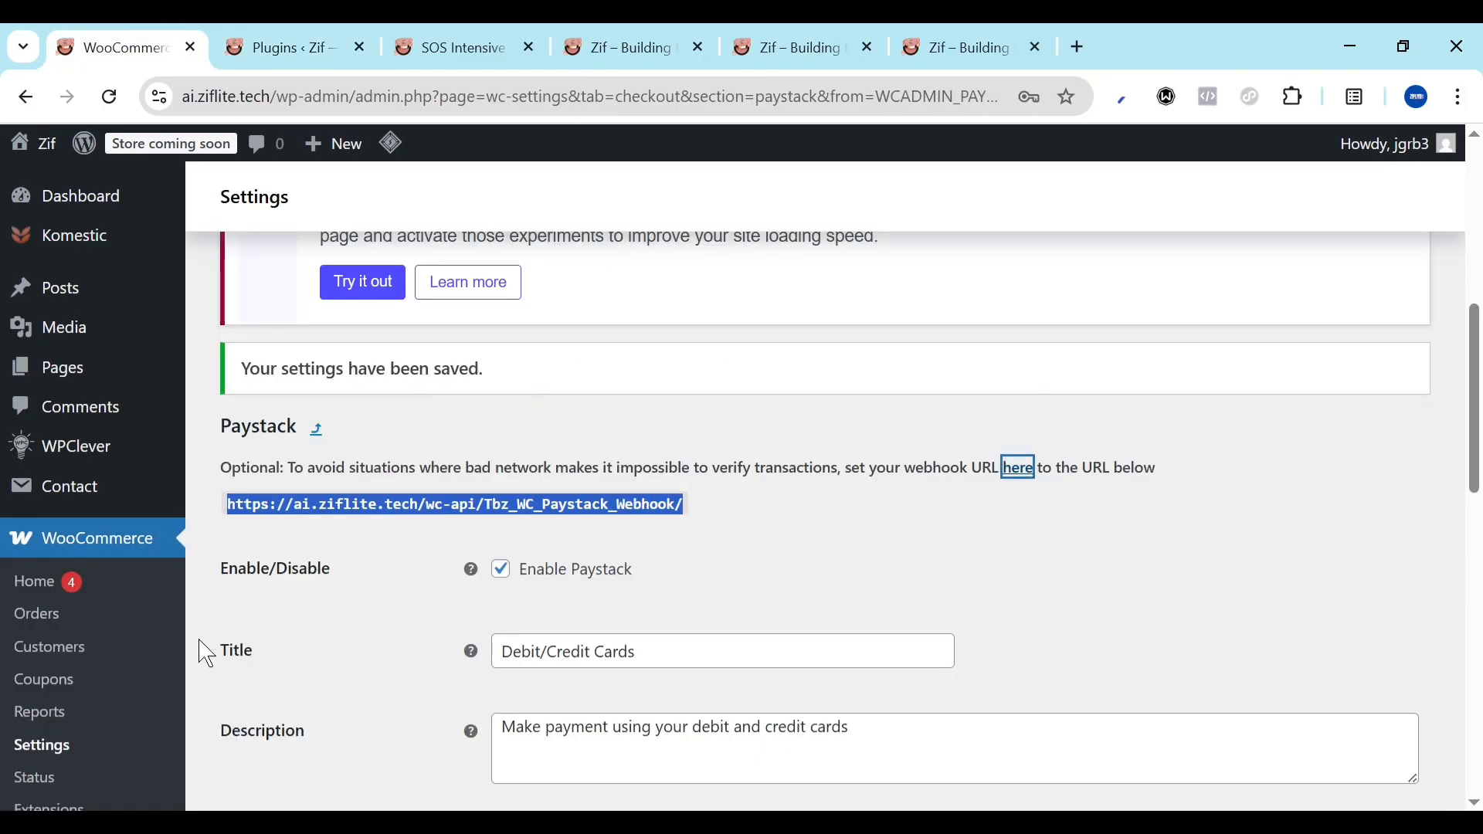
pyautogui.scroll(-8, 206, 653)
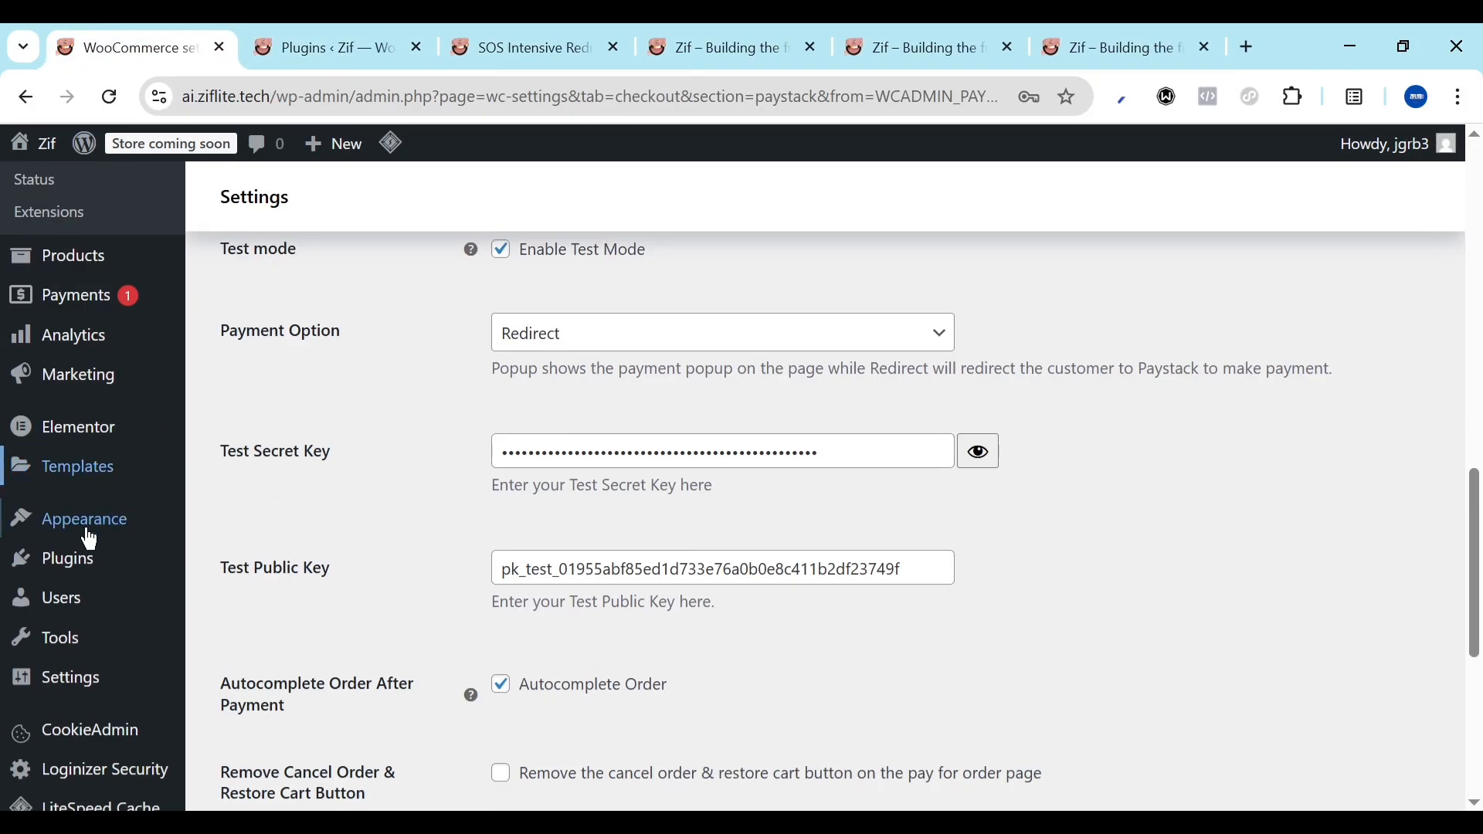
pyautogui.scroll(4, 92, 629)
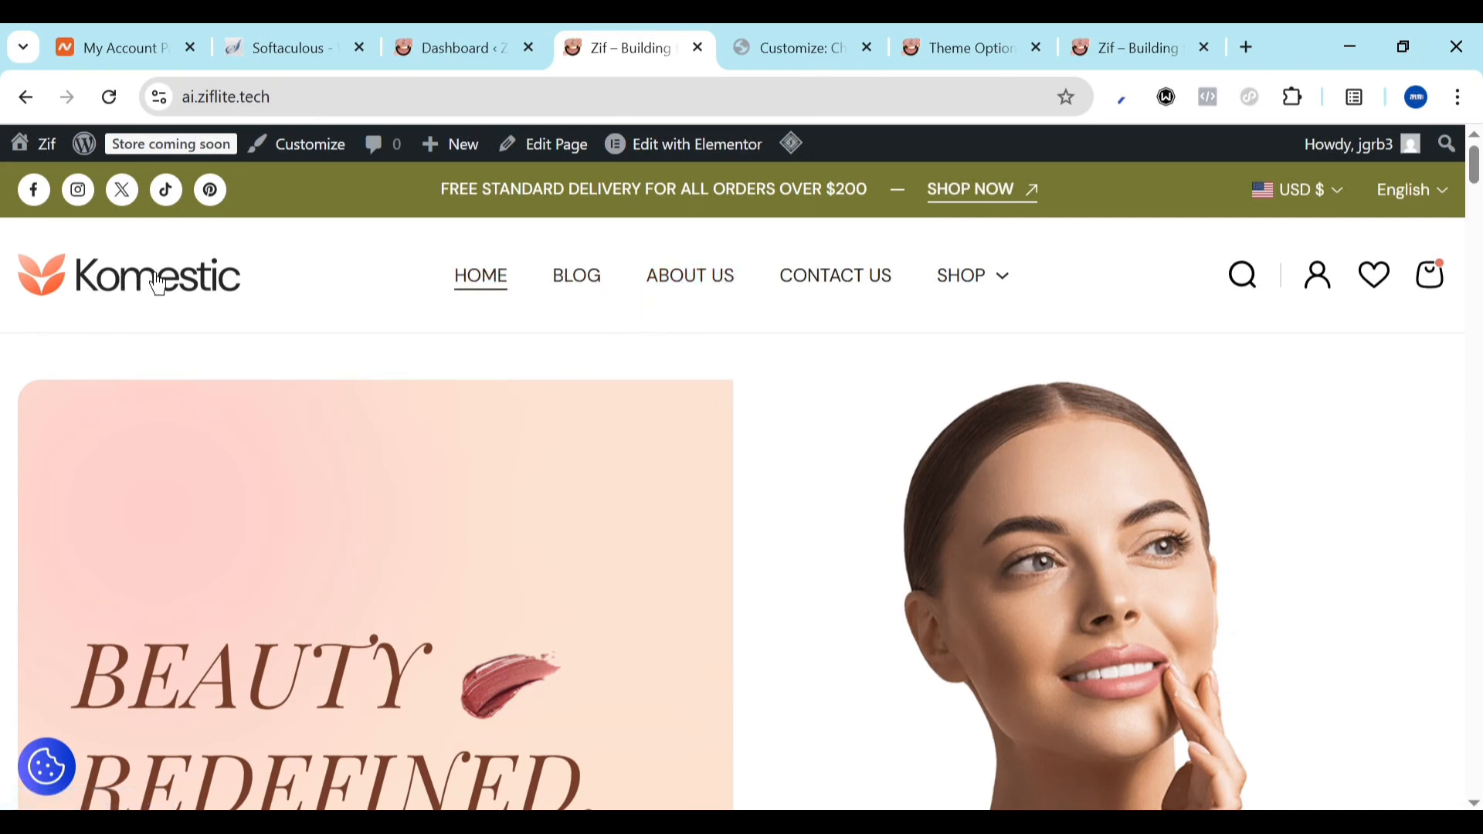
# Review the store homepage down to its footer, and open the Komestic theme's Footer templates in the WordPress dashboard
pyautogui.scroll(-10, 238, 503)
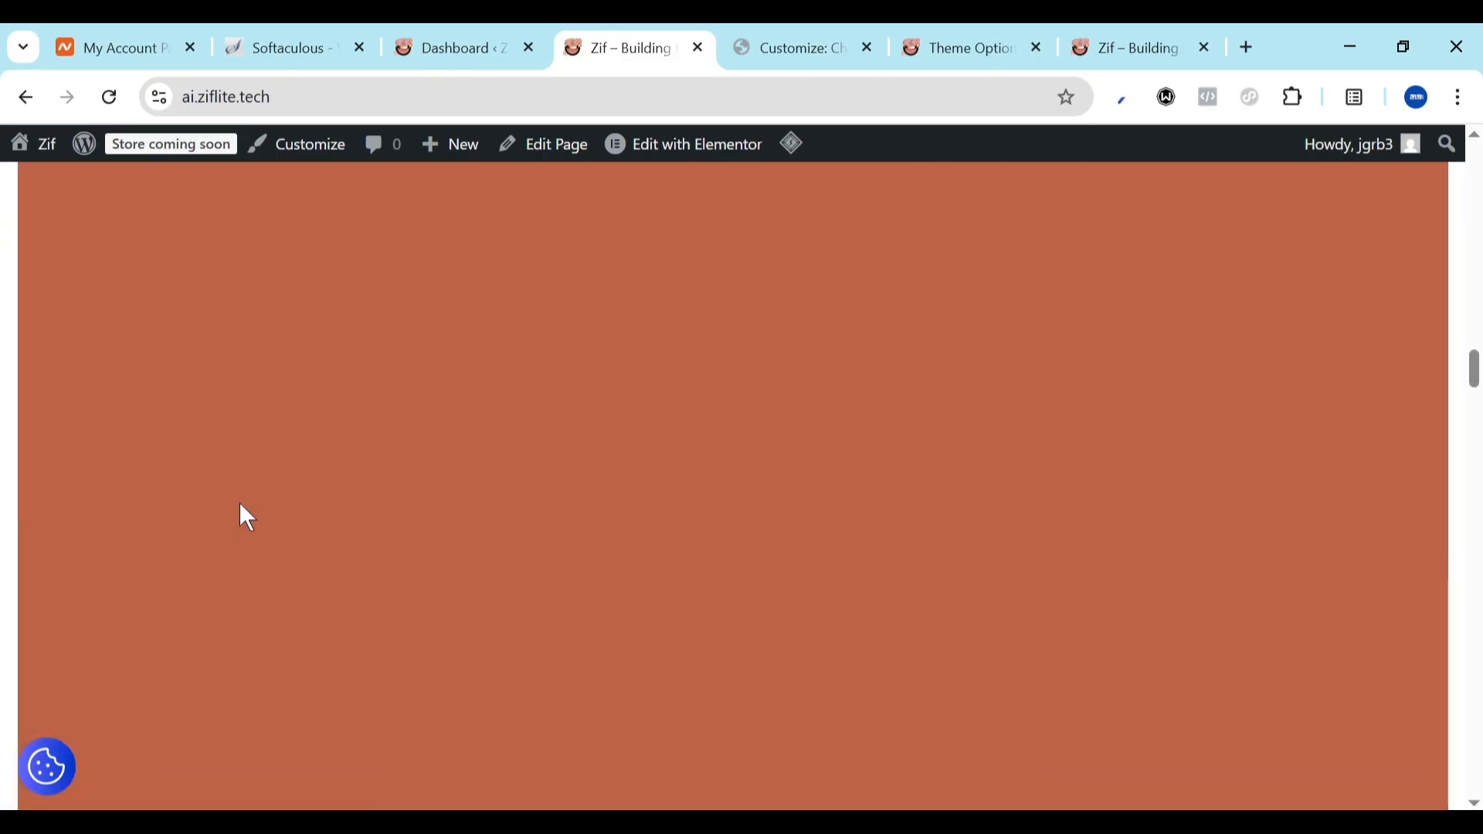
pyautogui.scroll(-10, 240, 506)
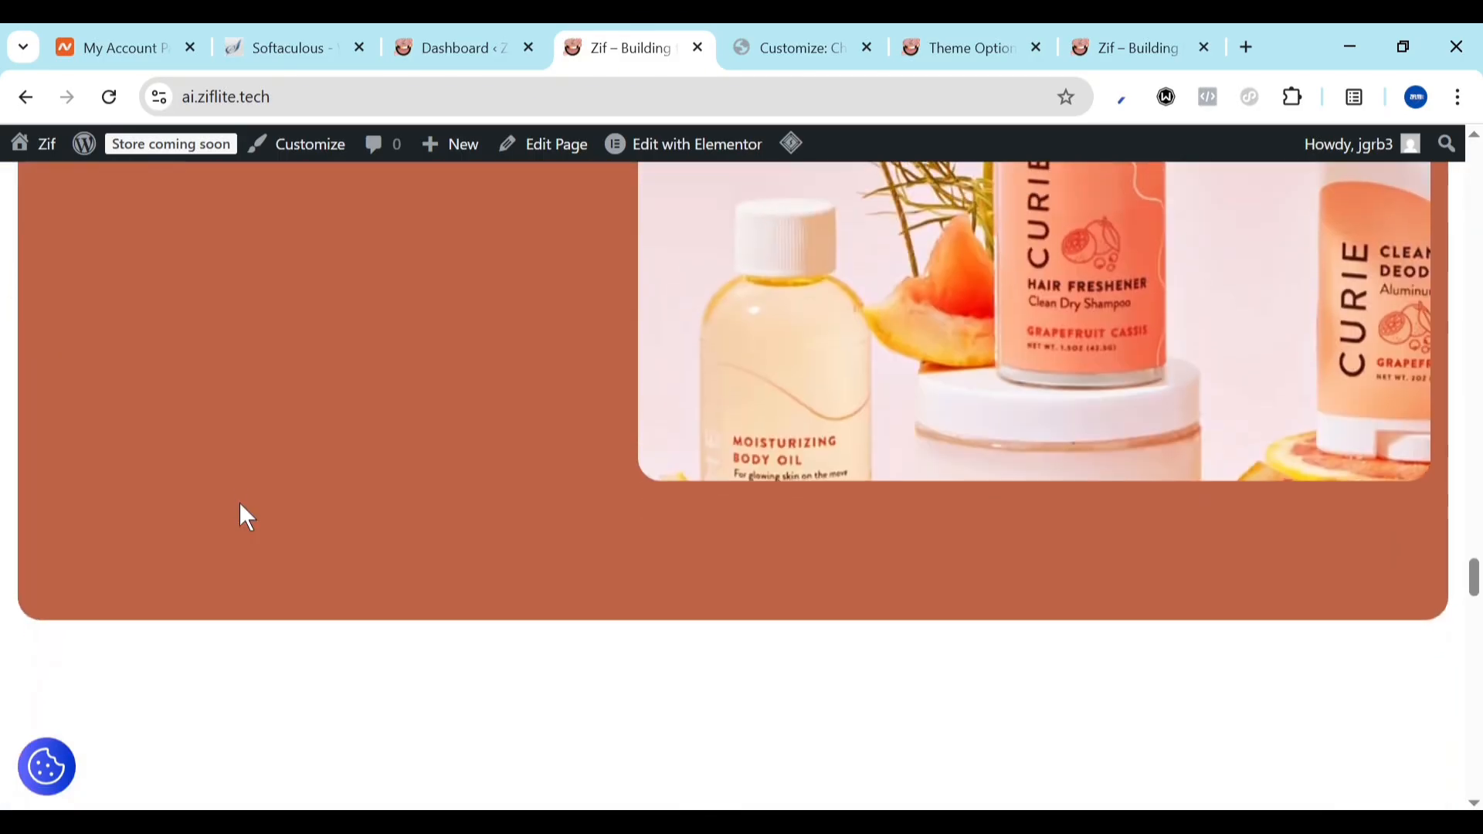
pyautogui.scroll(-15, 246, 516)
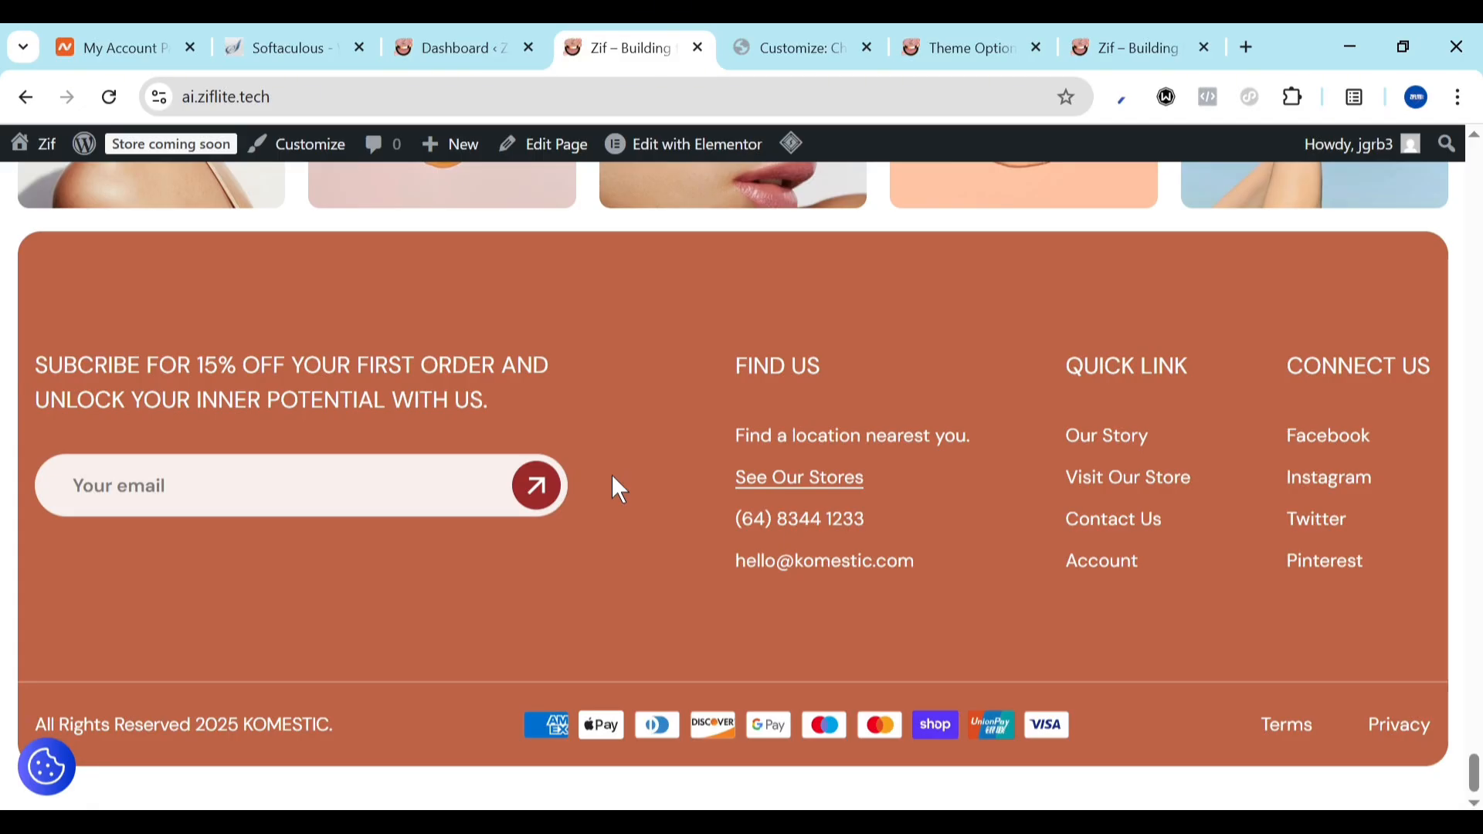
pyautogui.click(424, 37)
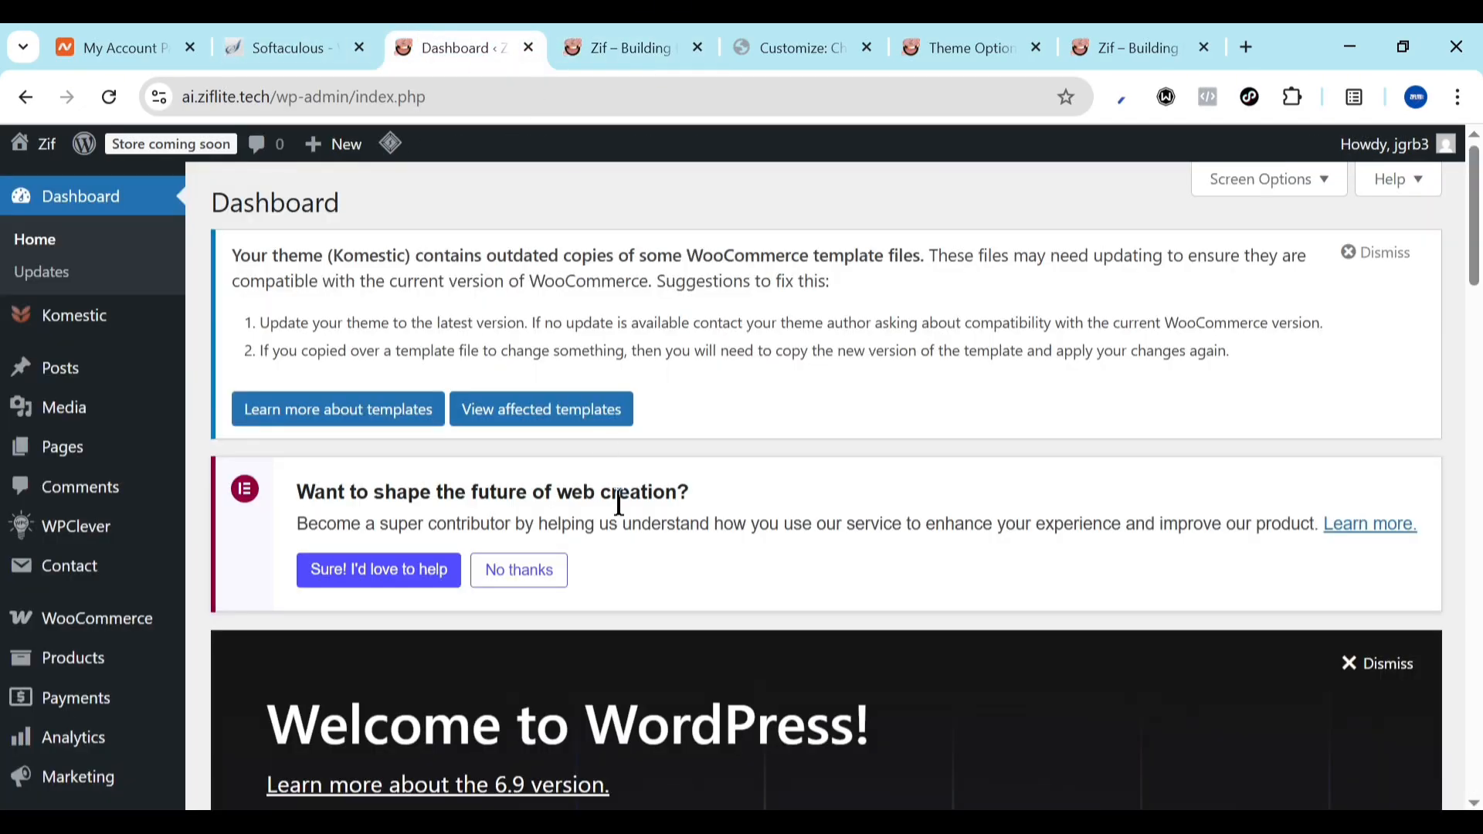
pyautogui.moveTo(99, 320)
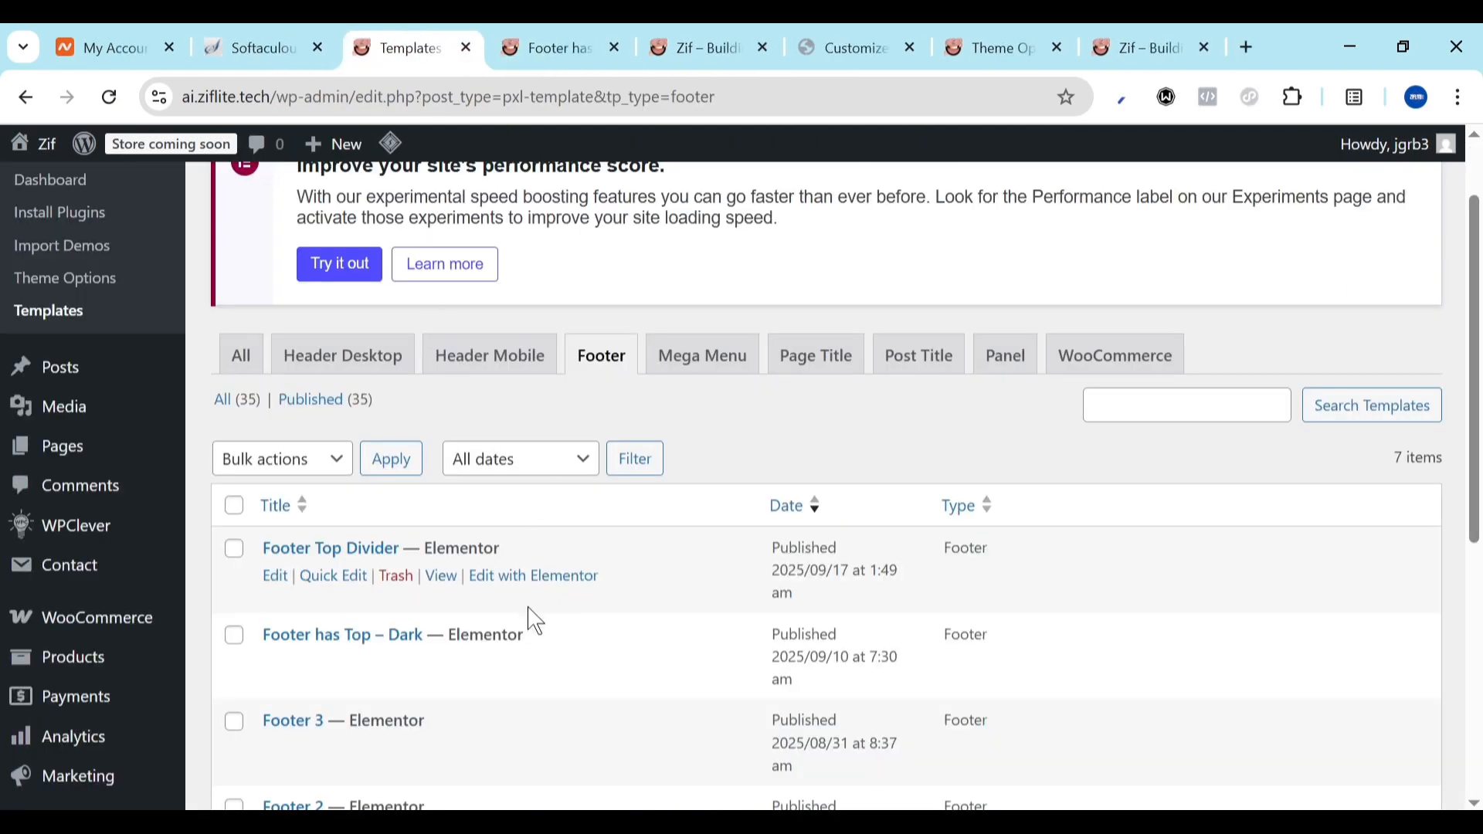
# Close the Footer has Top 2 preview and examine the footer on the store homepage
pyautogui.click(579, 35)
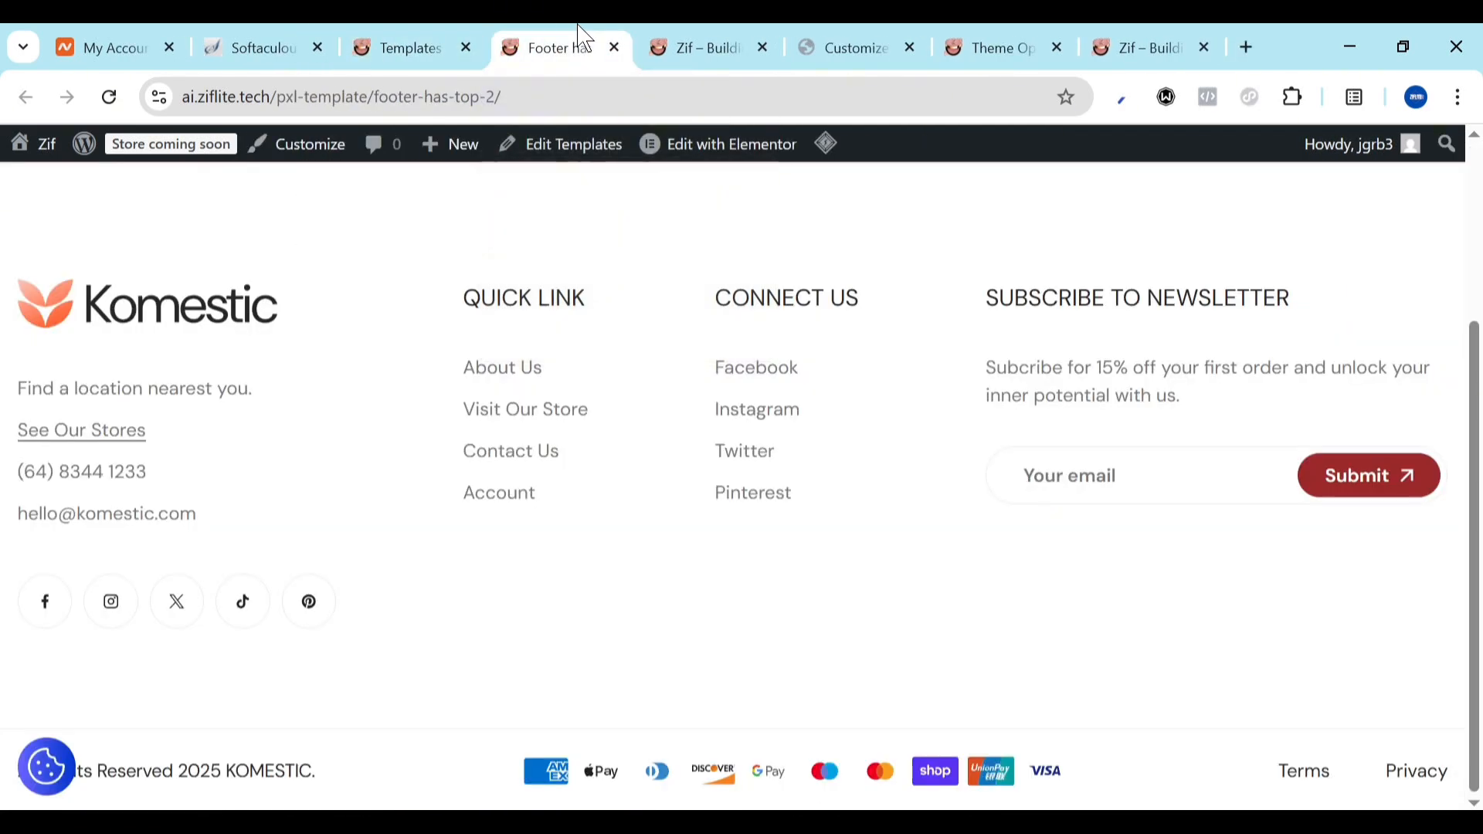
pyautogui.click(615, 48)
pyautogui.scroll(-10, 626, 681)
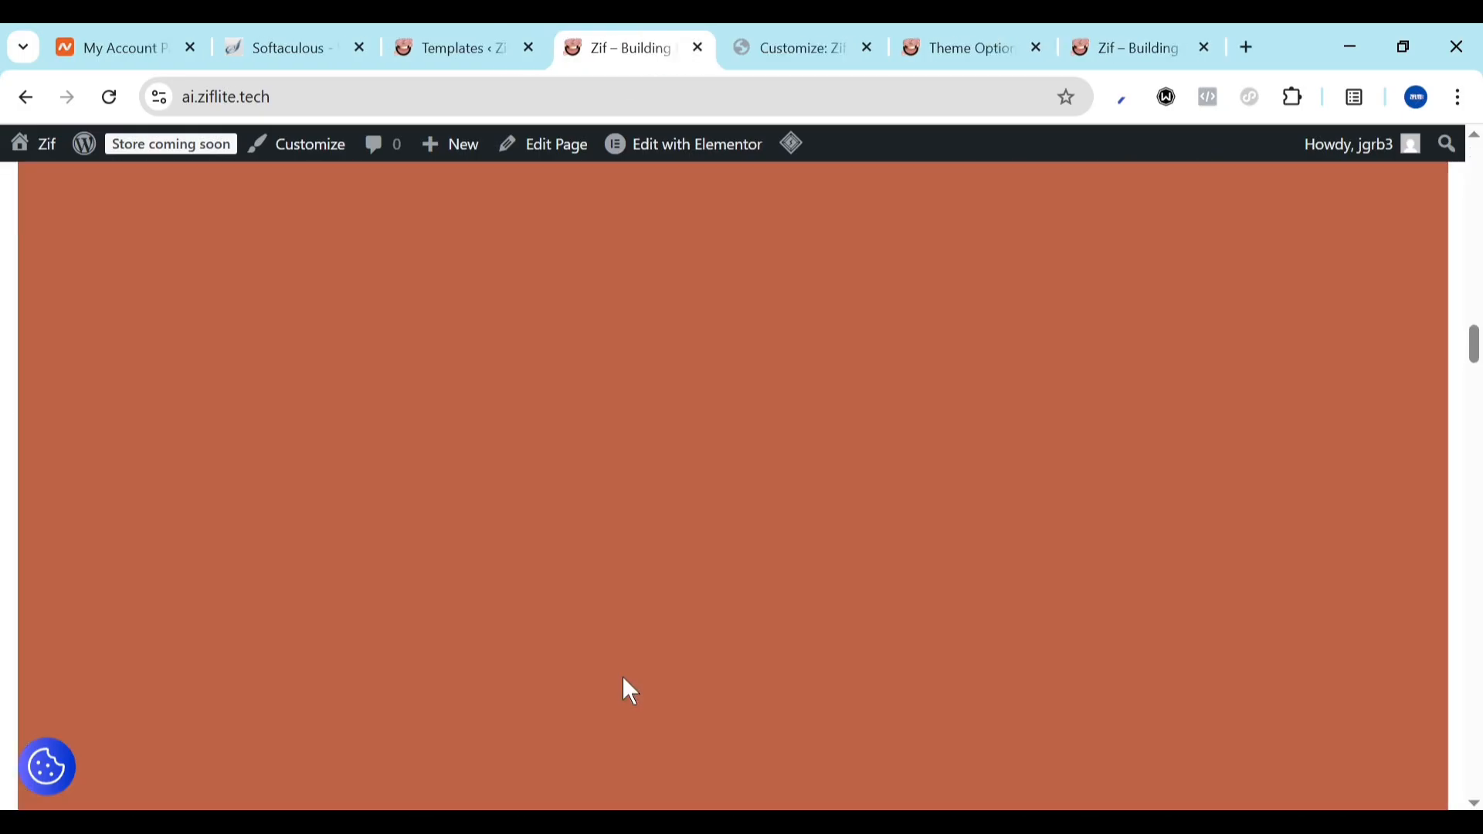
pyautogui.scroll(-10, 626, 679)
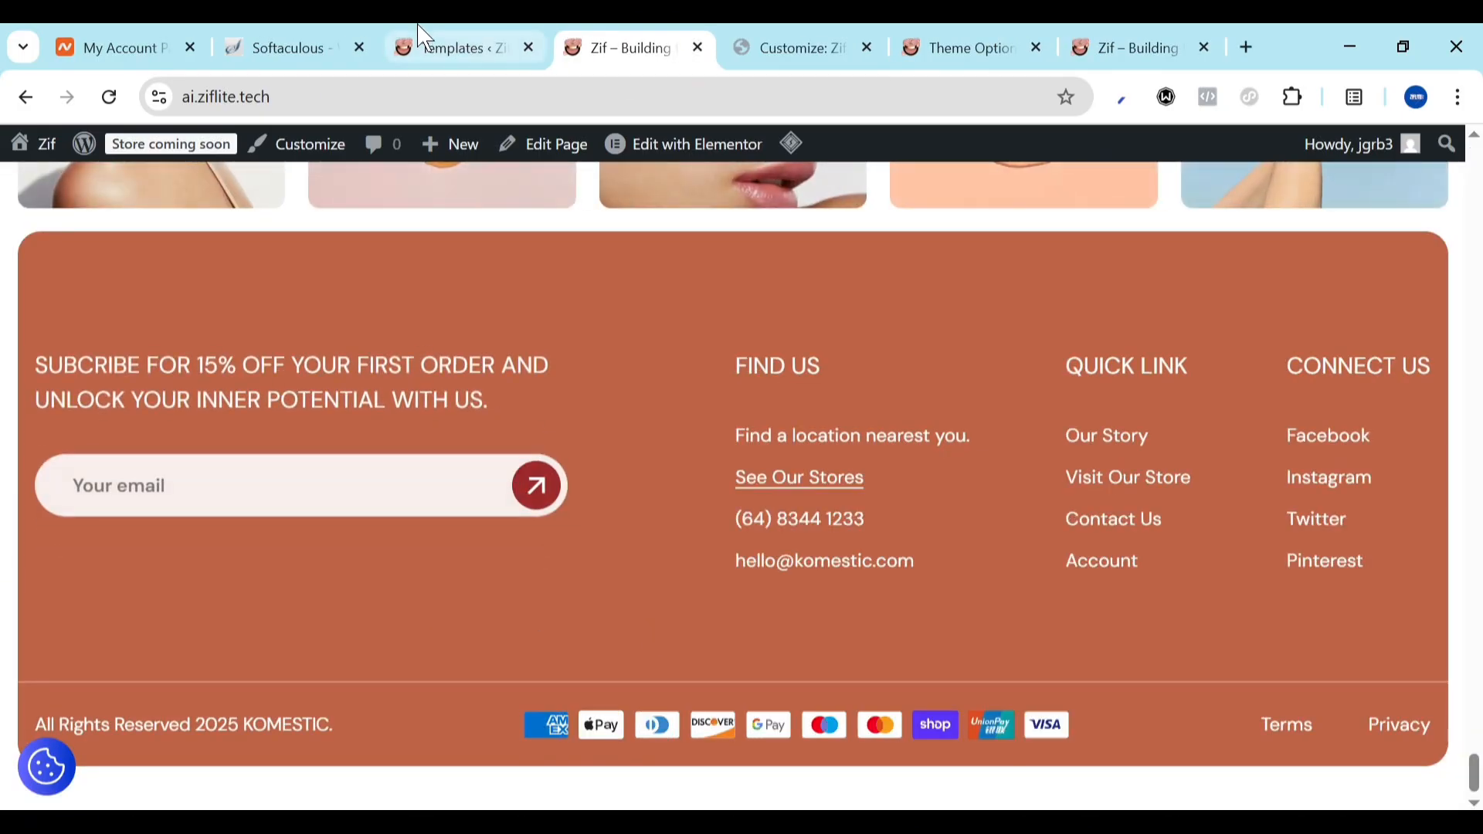
# From the footer templates list, open previews of Footer Top Divider, Footer has Top – Dark and Footer 3 in separate browser tabs
pyautogui.click(425, 45)
pyautogui.scroll(-2, 305, 549)
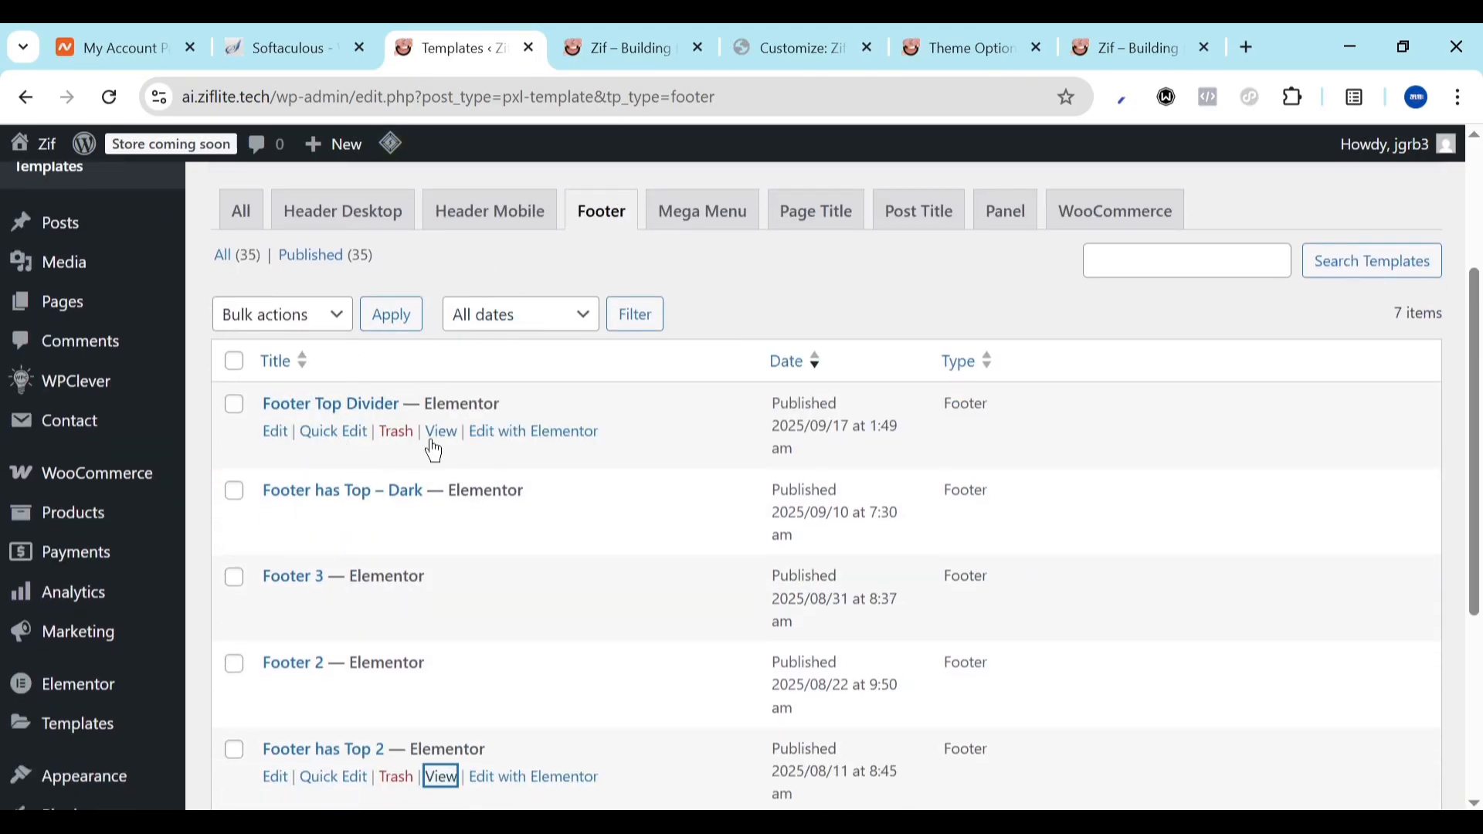
pyautogui.rightClick(455, 440)
pyautogui.click(577, 433)
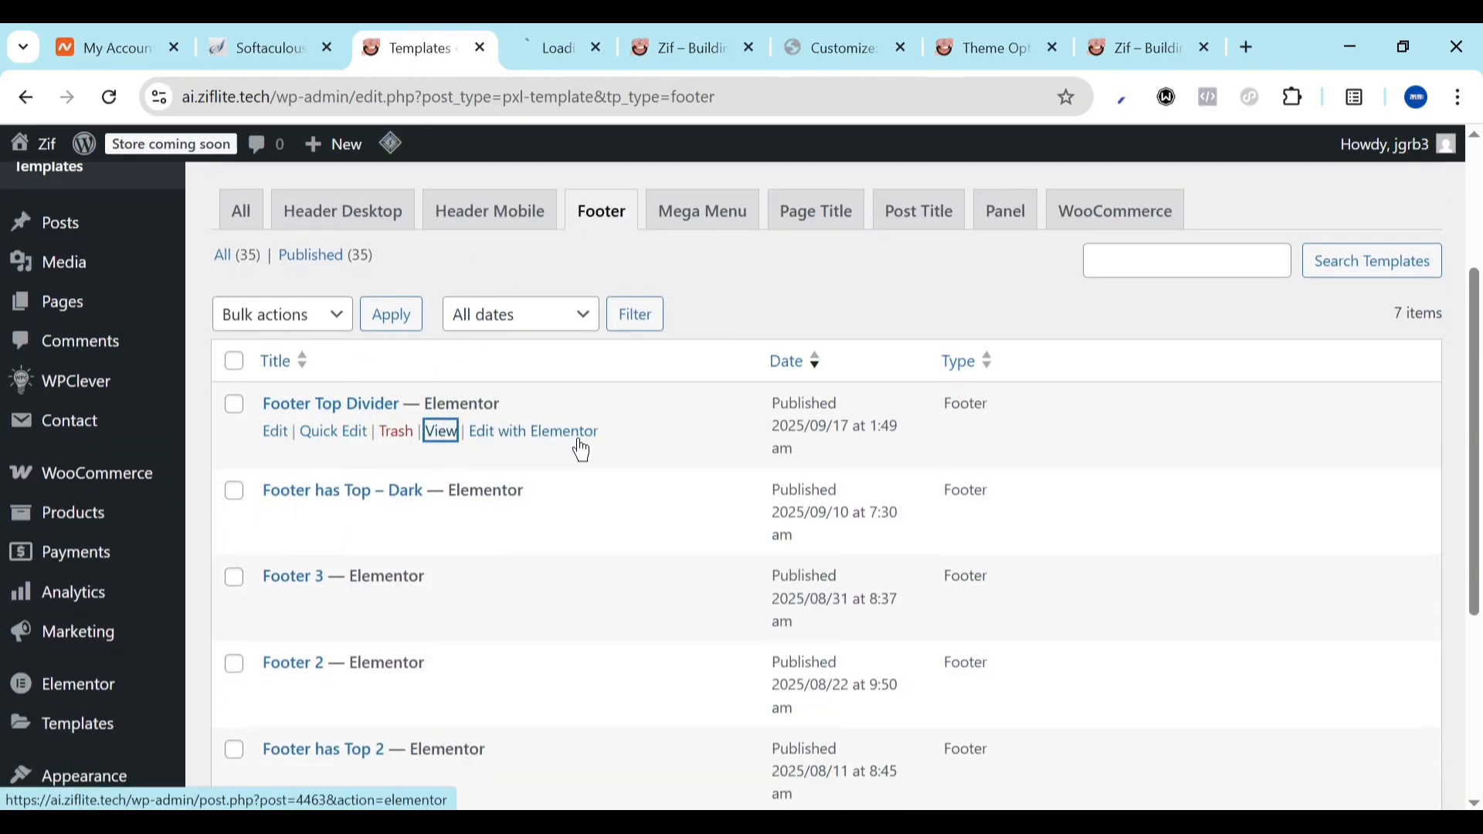
pyautogui.rightClick(440, 518)
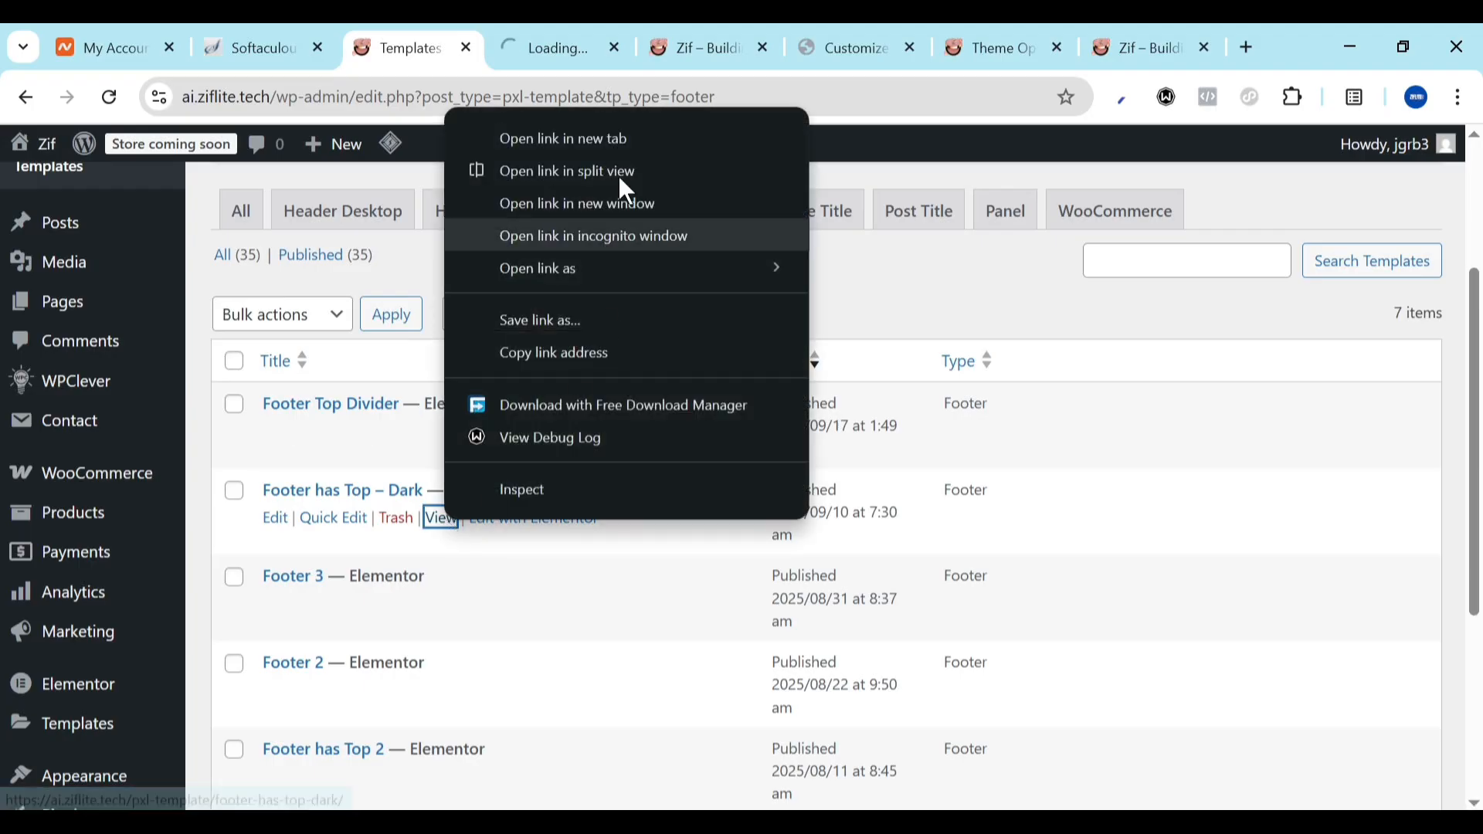
pyautogui.click(595, 139)
pyautogui.scroll(-3, 543, 487)
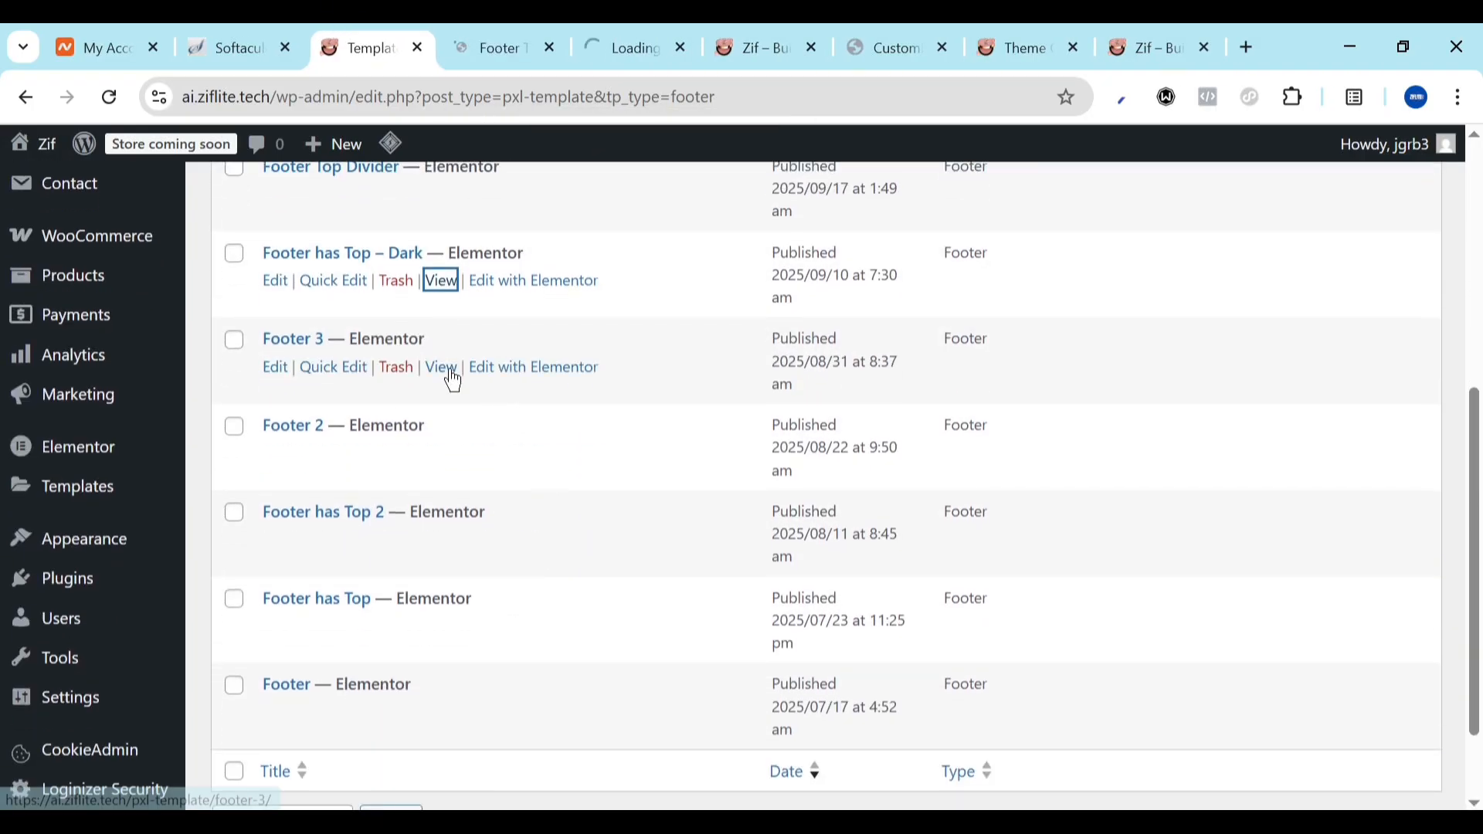
pyautogui.rightClick(450, 369)
pyautogui.click(551, 405)
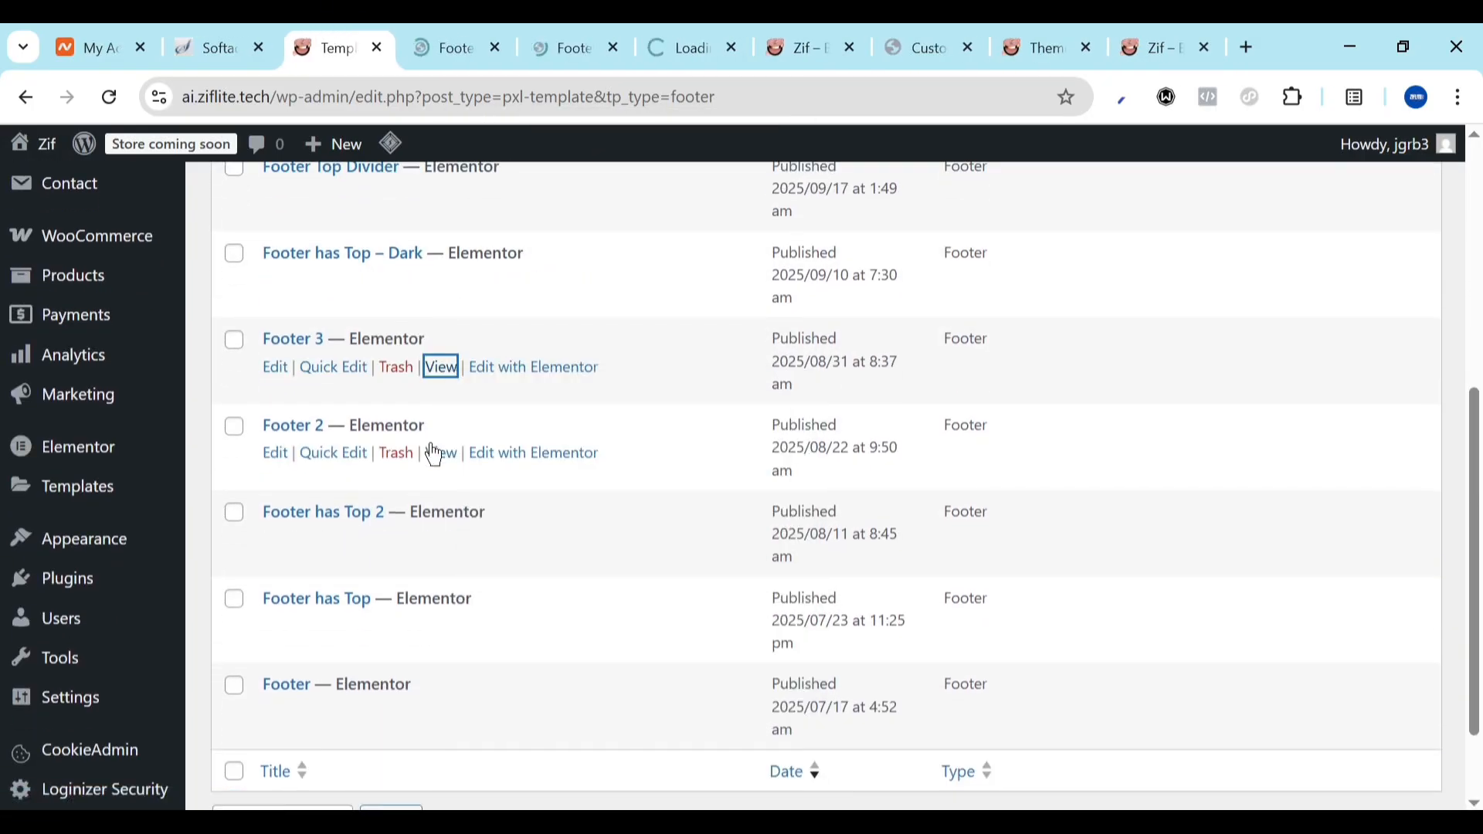
# Open previews of Footer 2, Footer has Top 2, Footer has Top and Footer in separate browser tabs
pyautogui.rightClick(461, 471)
pyautogui.click(563, 73)
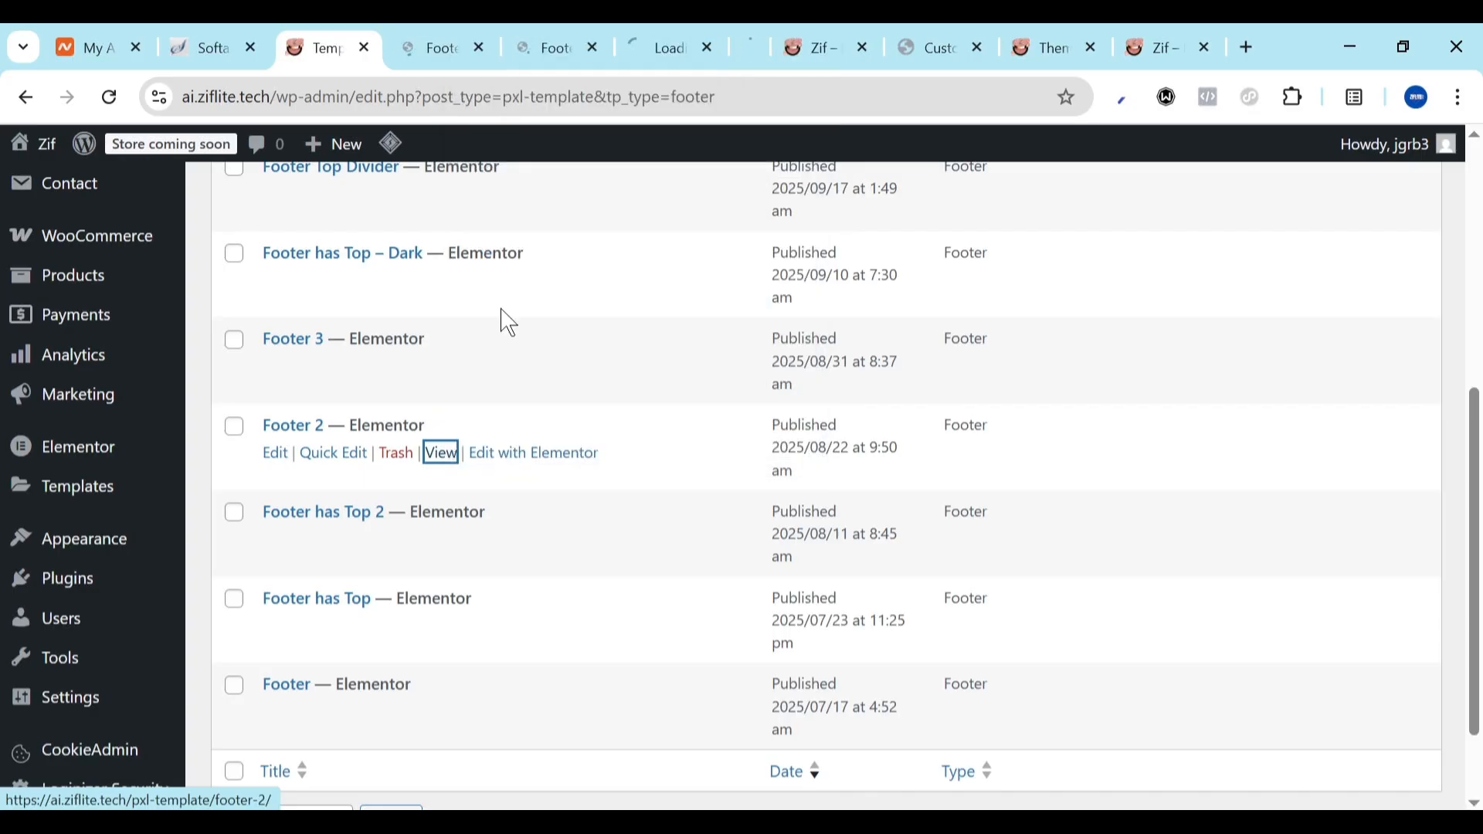
pyautogui.rightClick(441, 541)
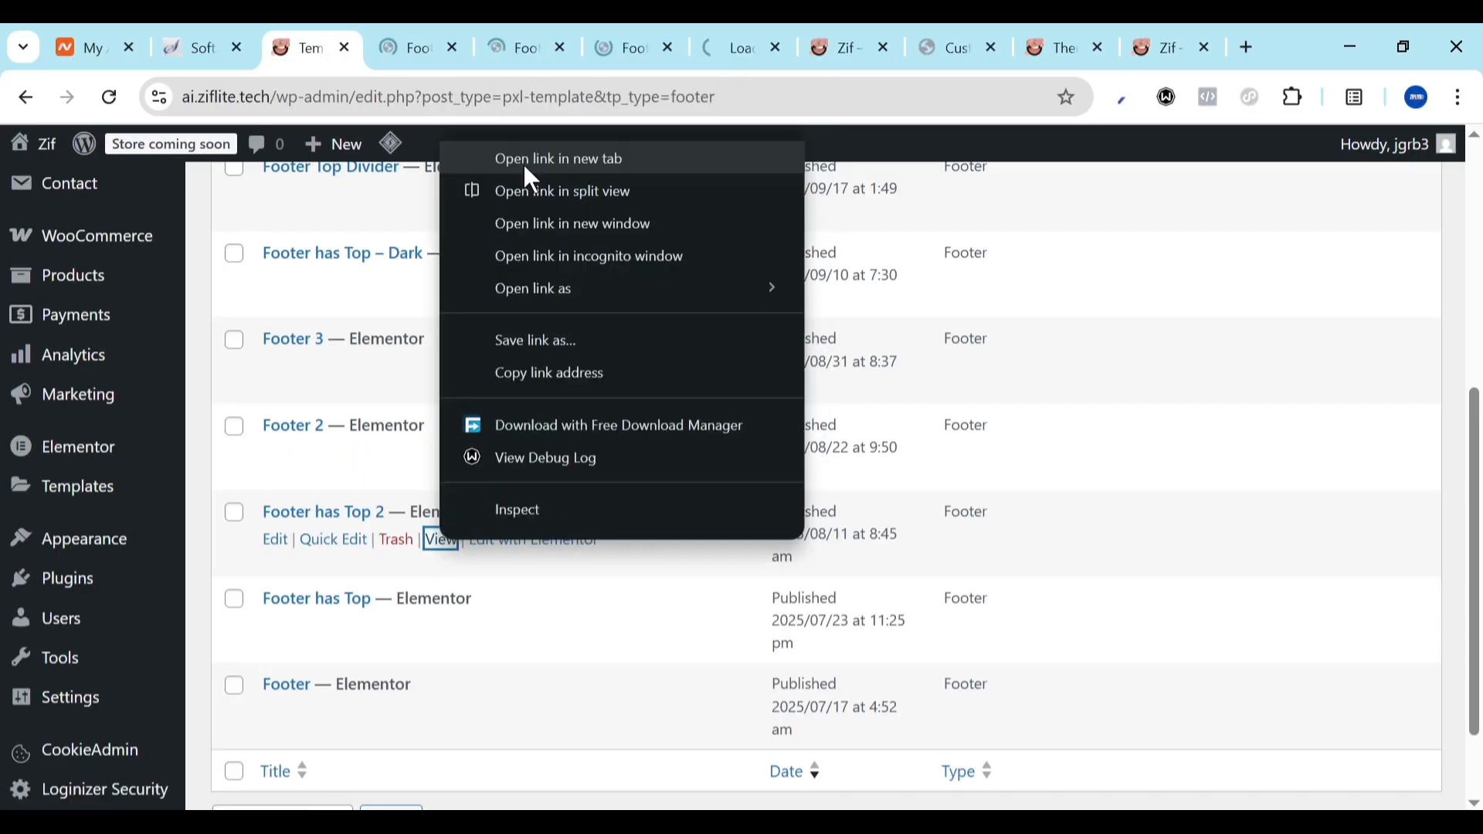
pyautogui.click(523, 164)
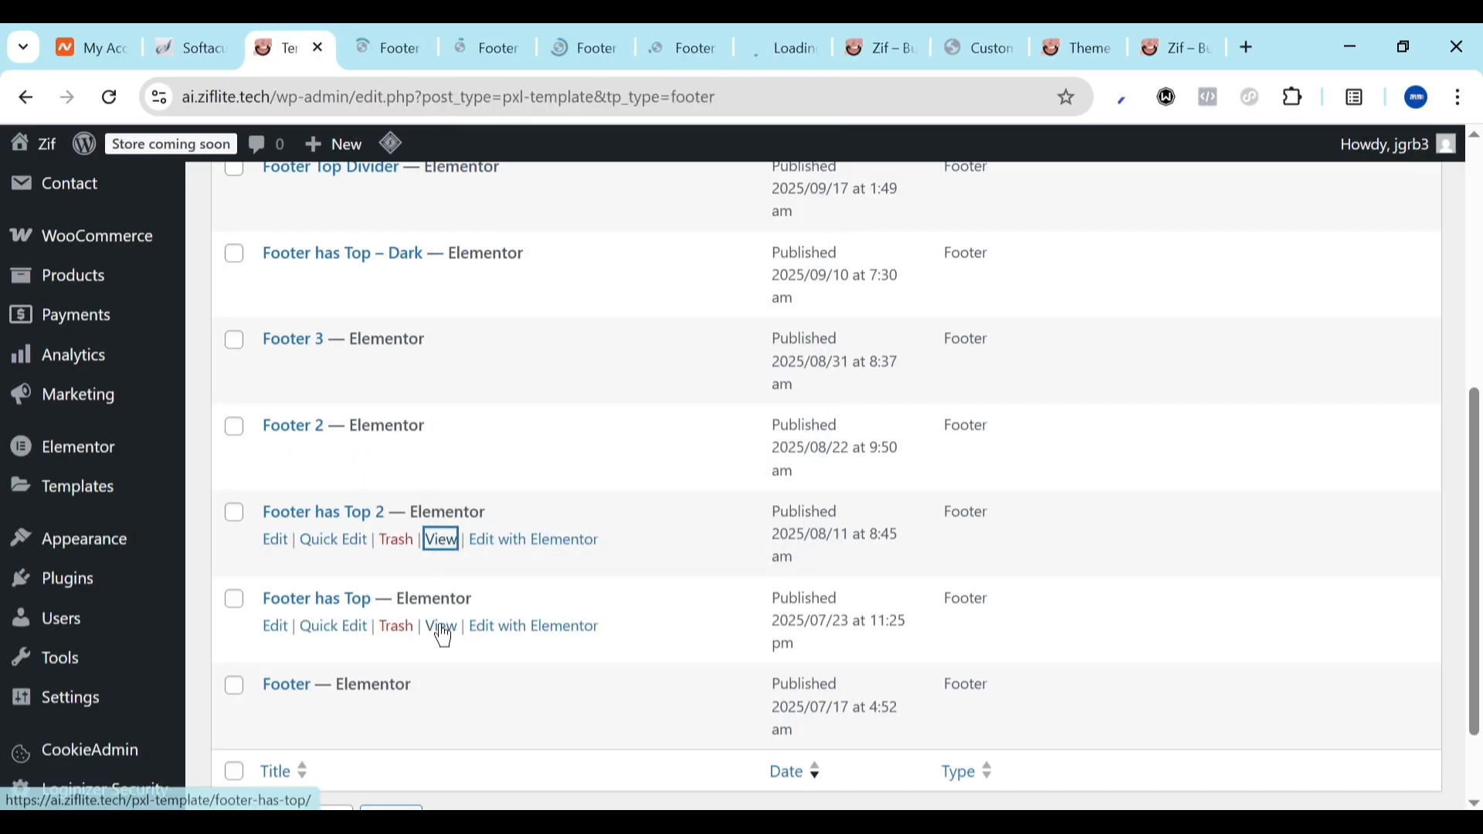
pyautogui.rightClick(443, 631)
pyautogui.click(506, 248)
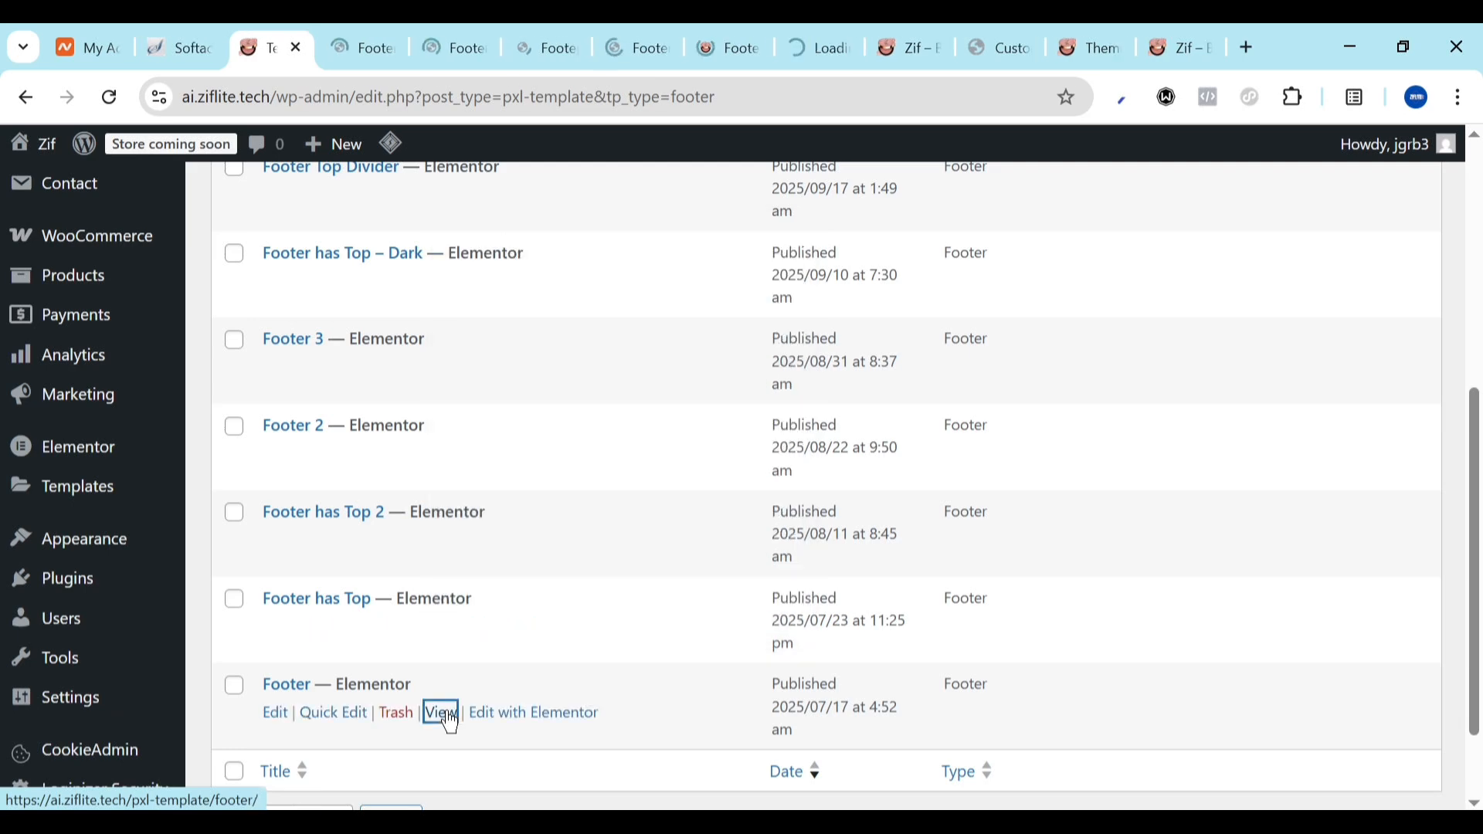
pyautogui.rightClick(446, 717)
pyautogui.click(525, 328)
pyautogui.scroll(6, 448, 569)
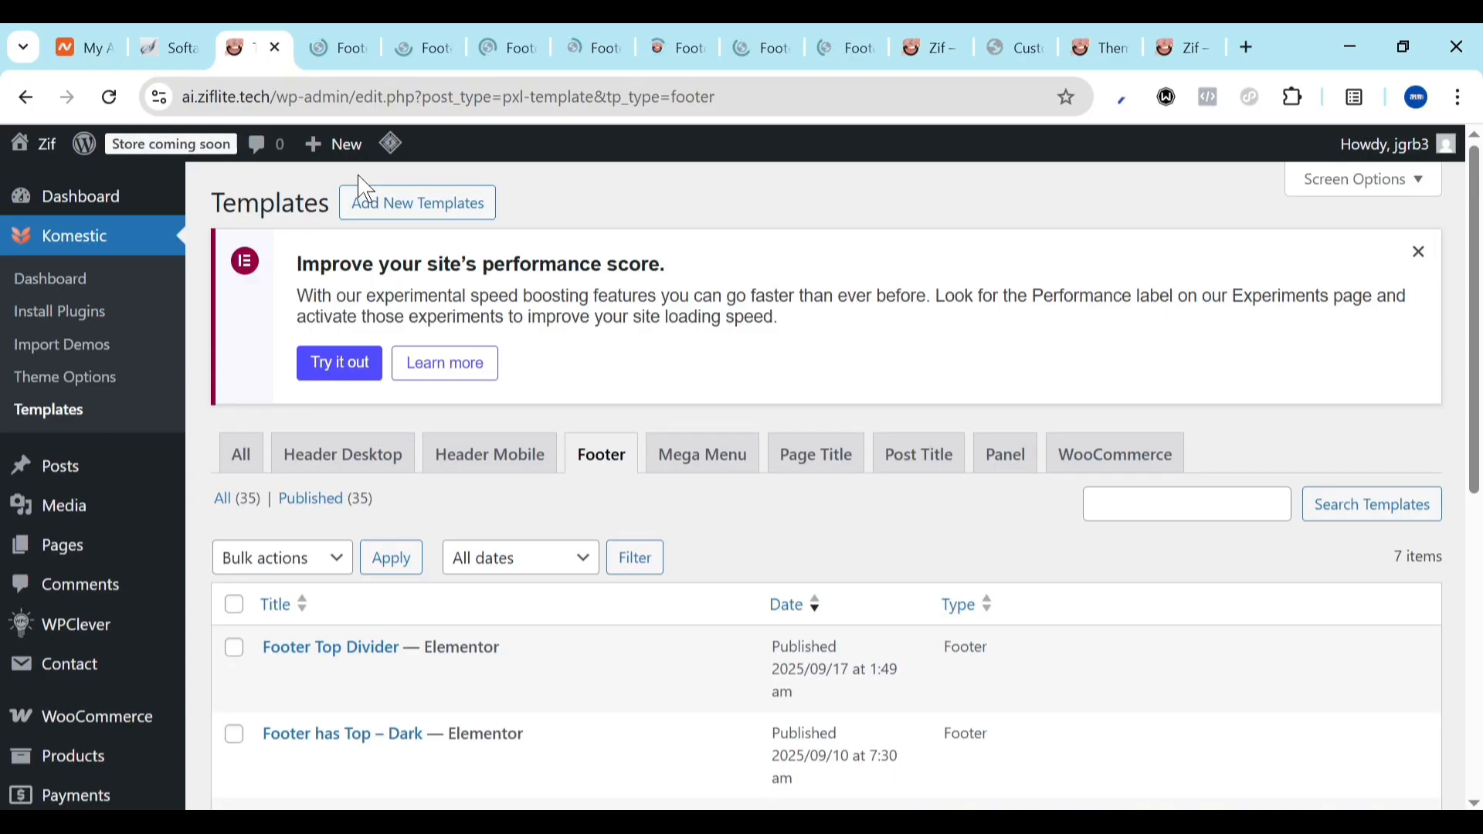
# Review the Footer Top Divider, Footer has Top – Dark and Footer 3 previews, closing each one
pyautogui.click(344, 46)
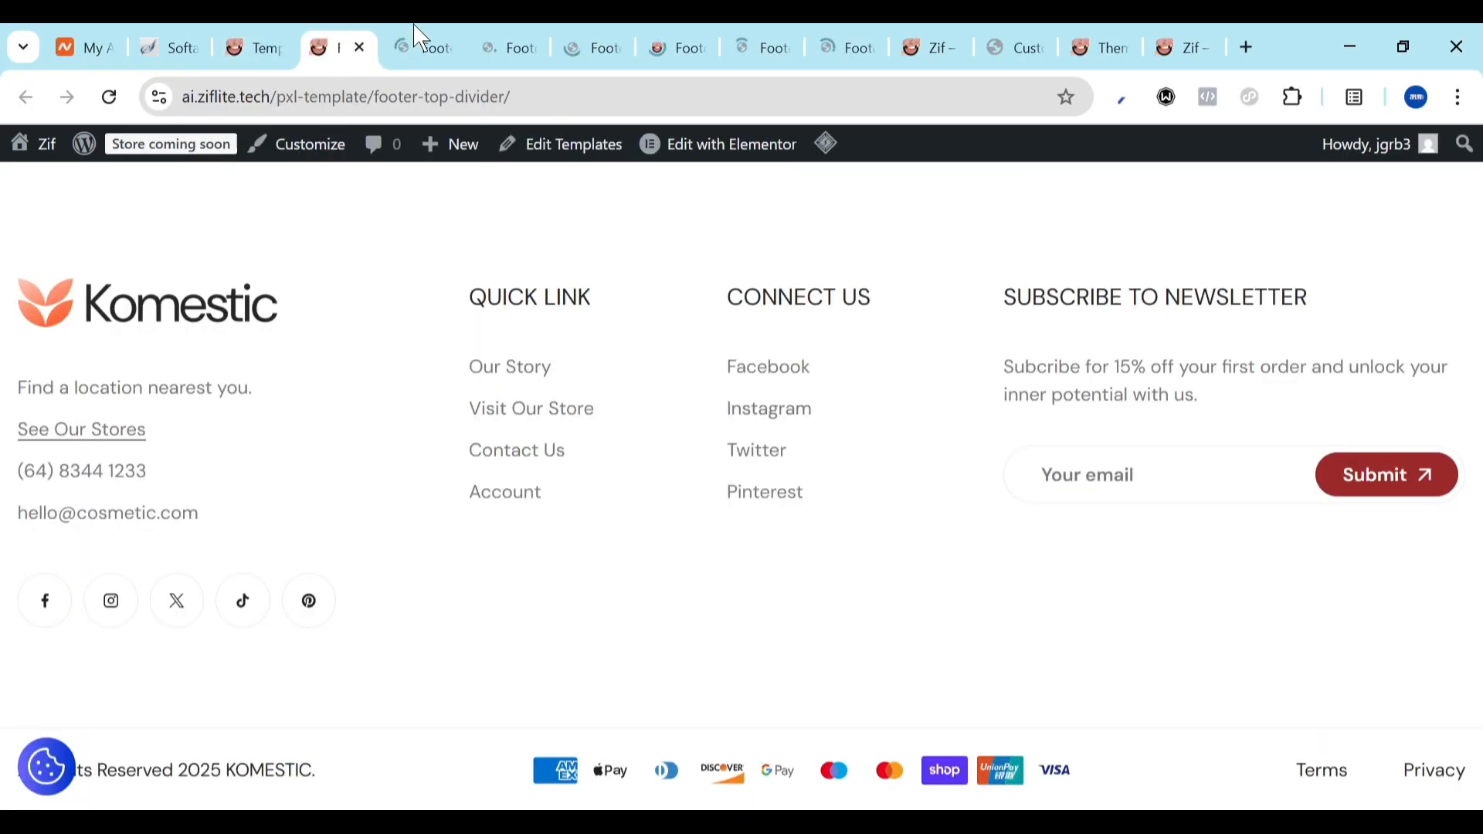
pyautogui.click(359, 50)
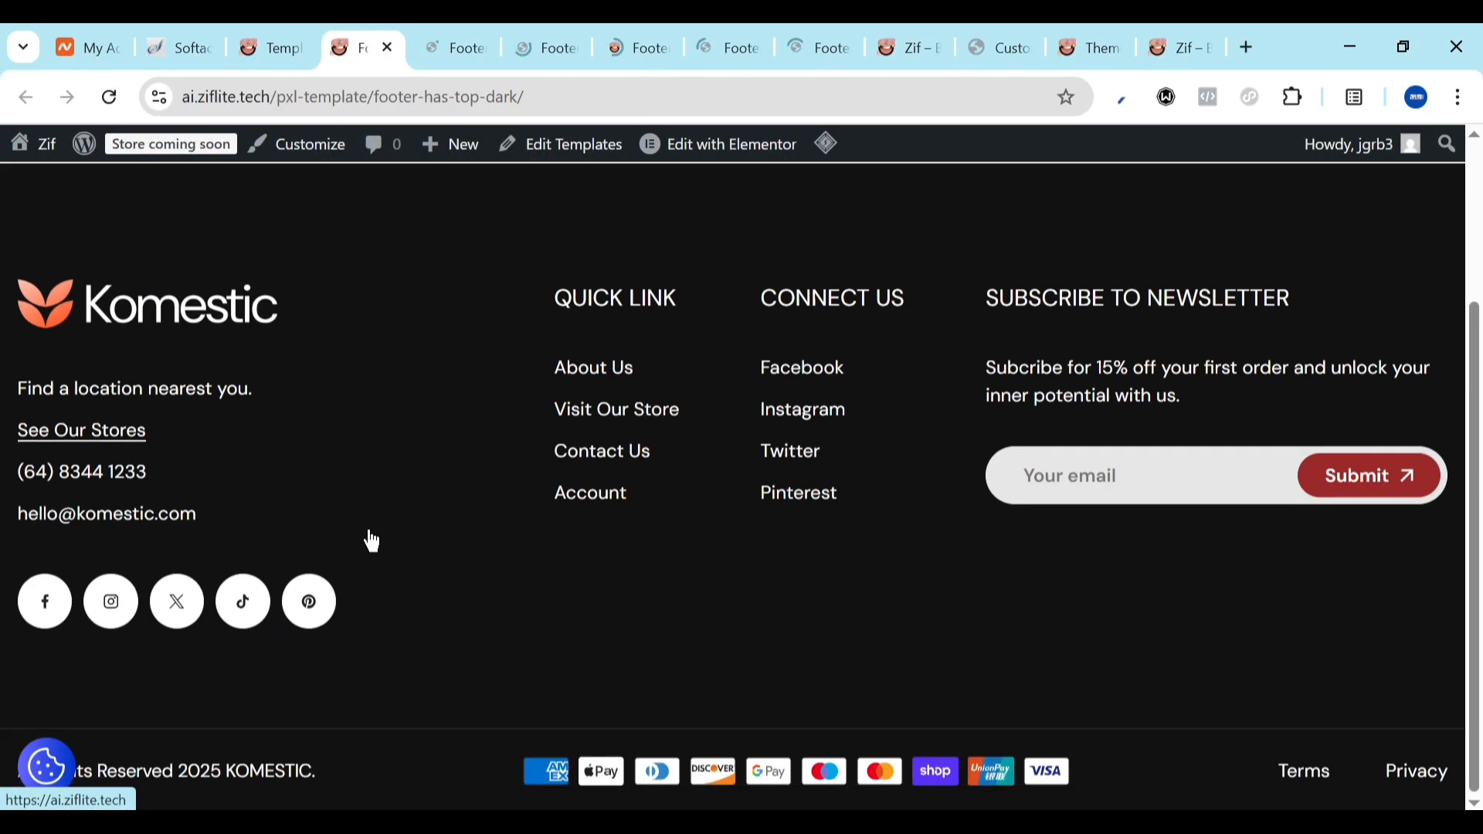
pyautogui.click(388, 48)
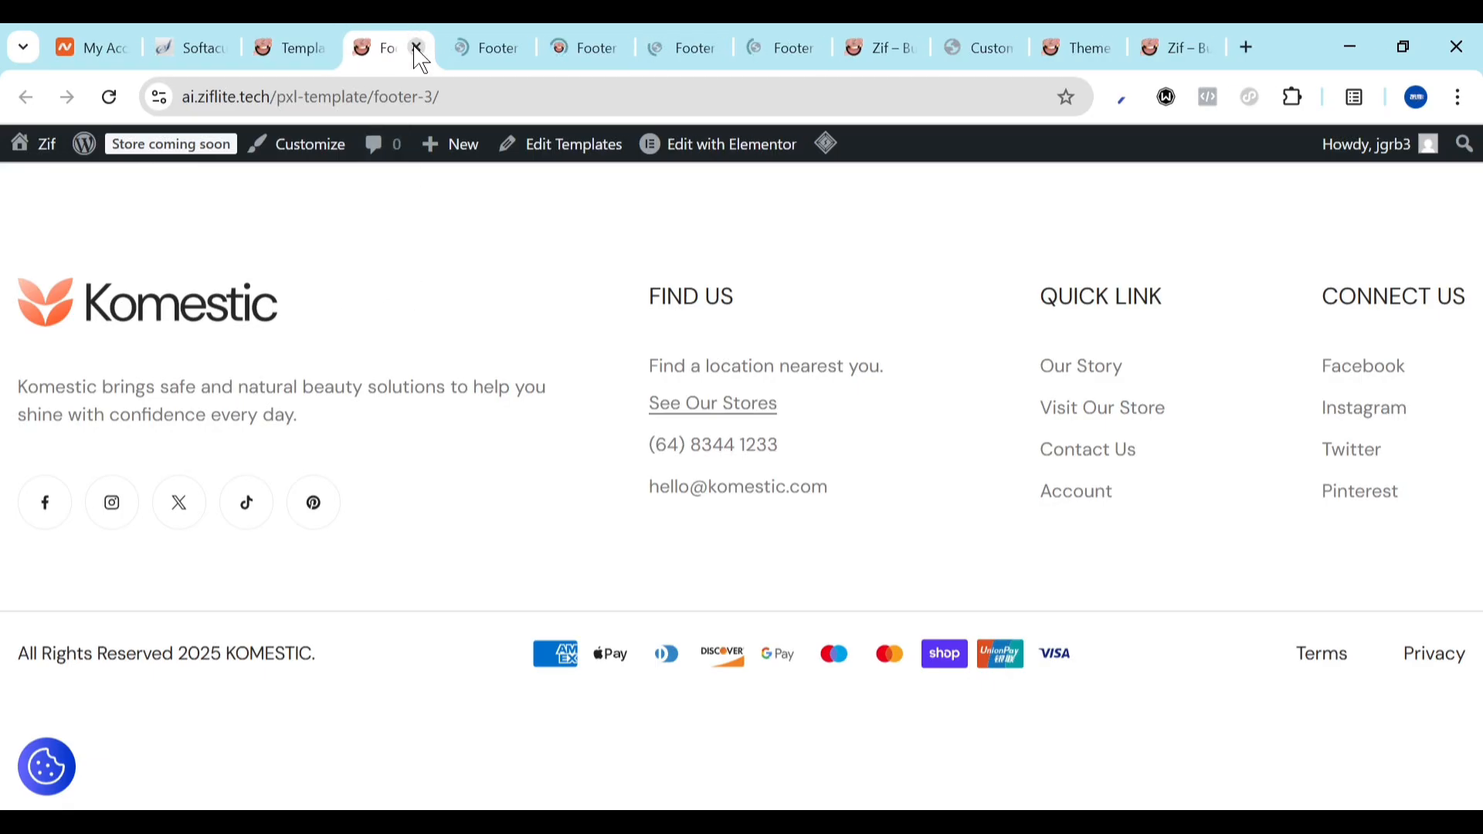
pyautogui.click(417, 48)
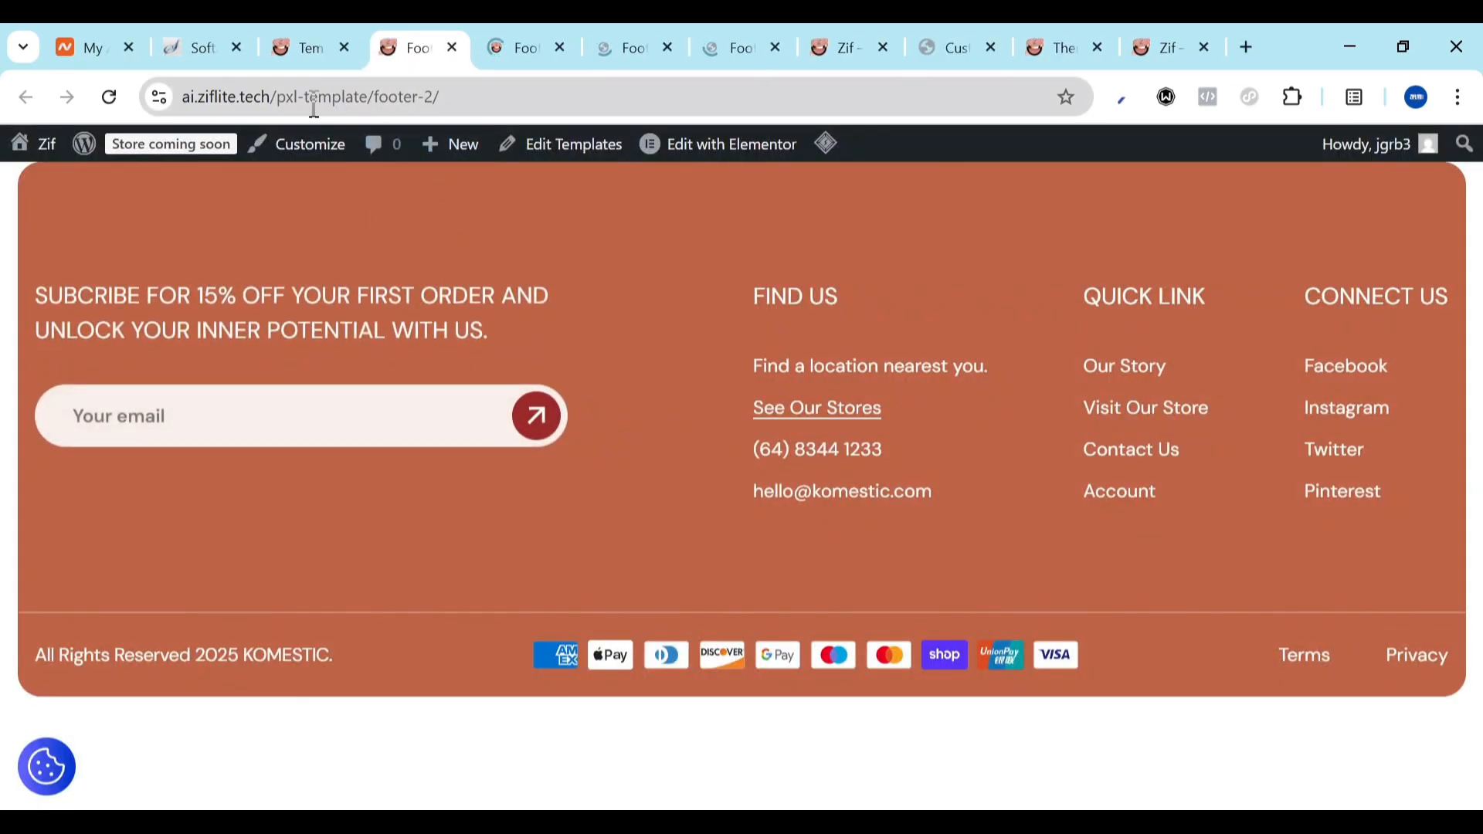
# Keep the Footer 2 preview open, close the Footer has Top 2 and Footer has Top previews, and review and close the Footer preview
pyautogui.click(562, 48)
pyautogui.click(561, 48)
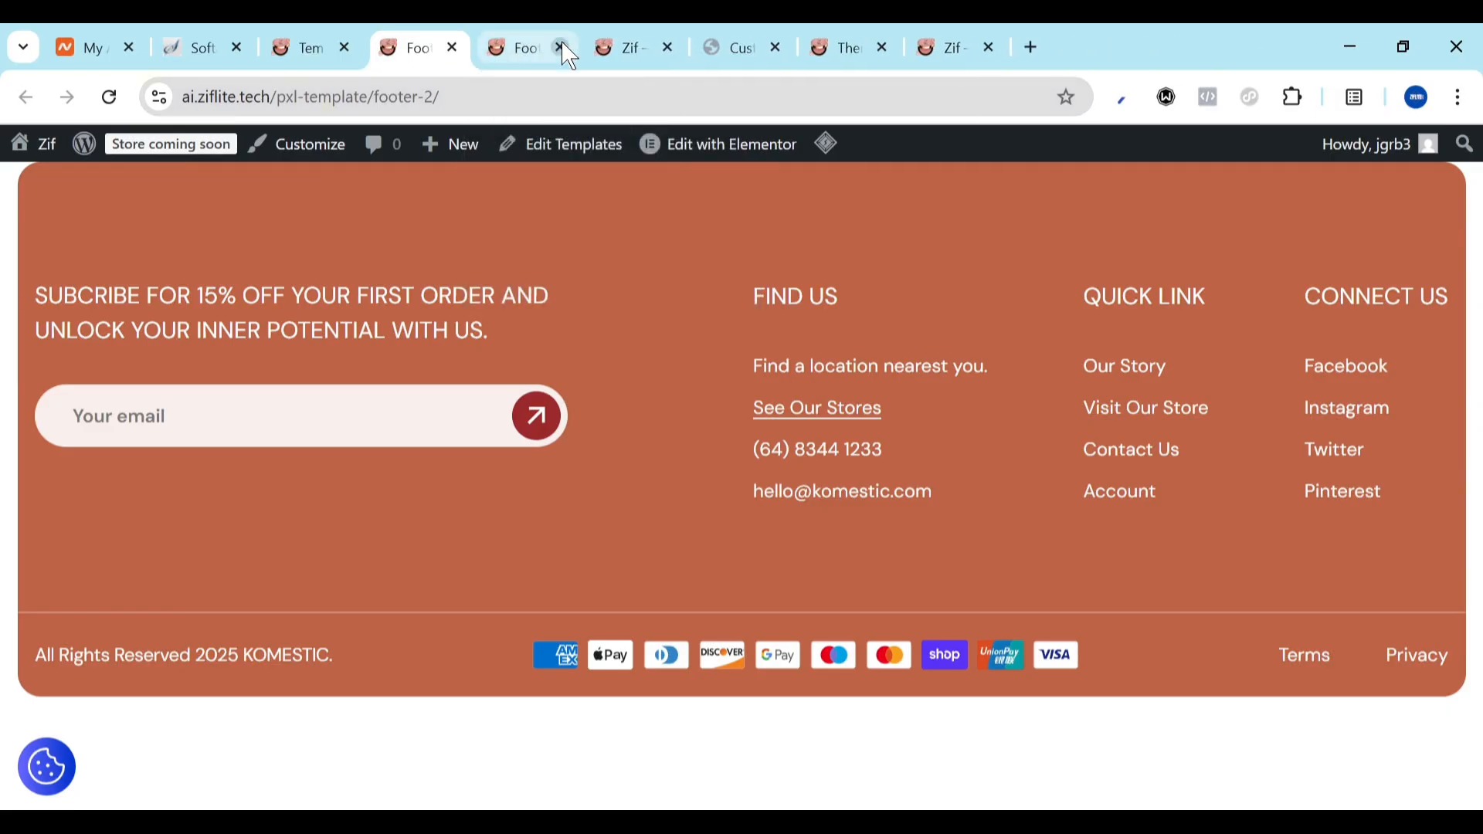
pyautogui.click(533, 38)
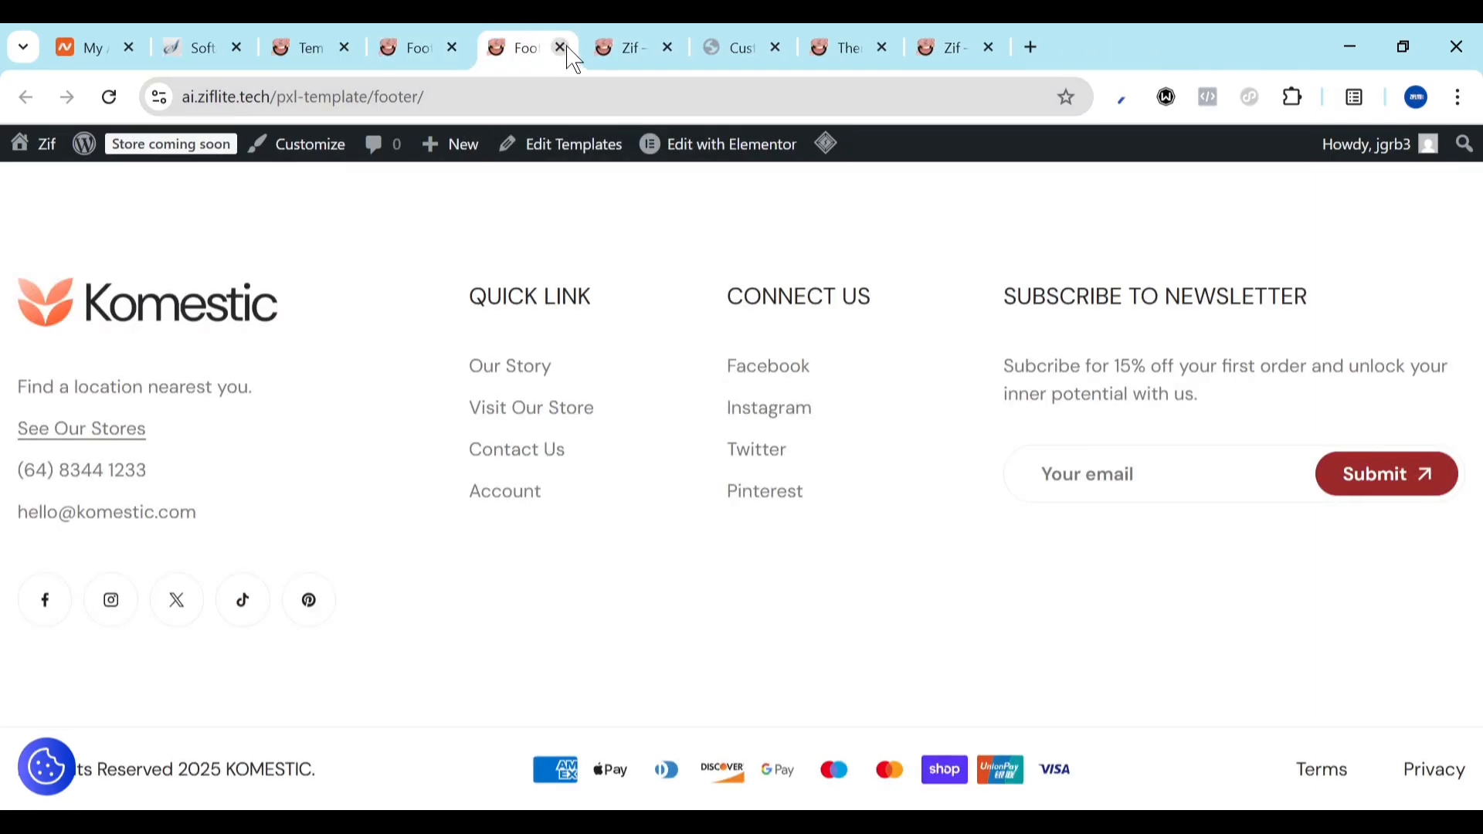
pyautogui.click(563, 49)
# Compare the homepage footer with the Footer 2 preview and open the Footer 2 template for editing
pyautogui.click(540, 53)
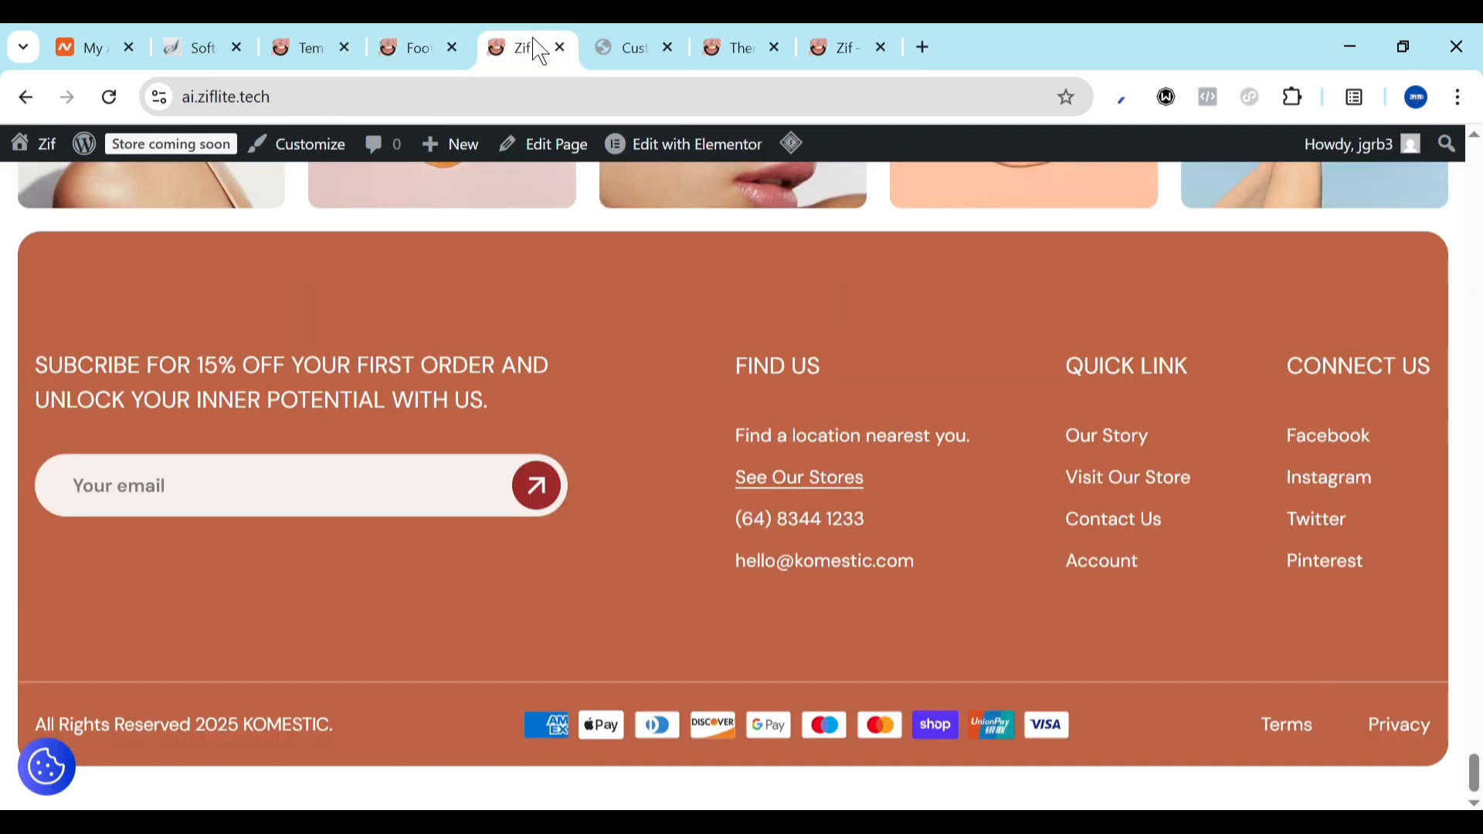
pyautogui.click(432, 38)
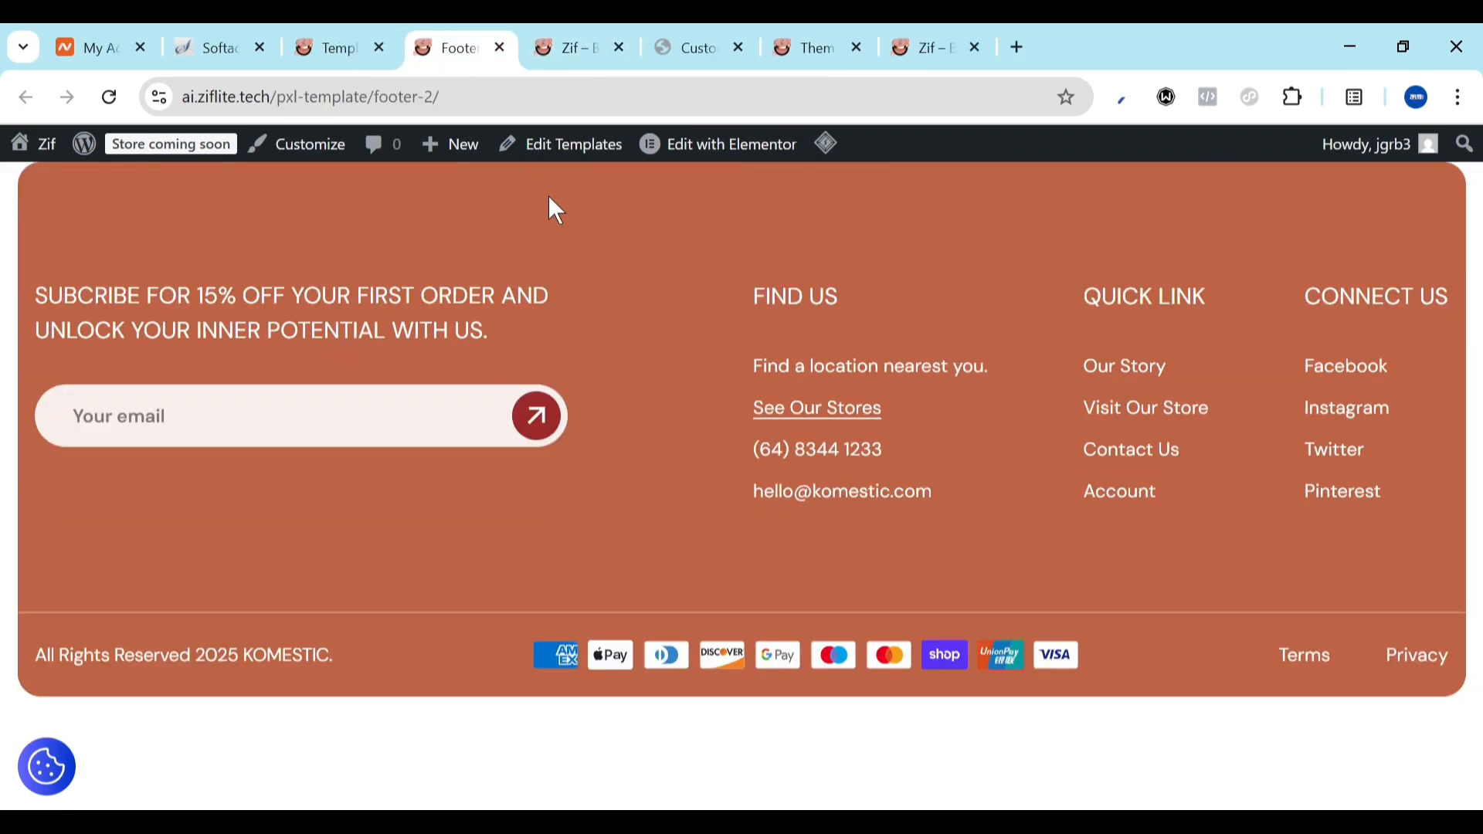
pyautogui.click(575, 159)
# Return to the templates list, show the desktop header templates, and preview Header Main – 404 Page in its own browser tab
pyautogui.click(454, 40)
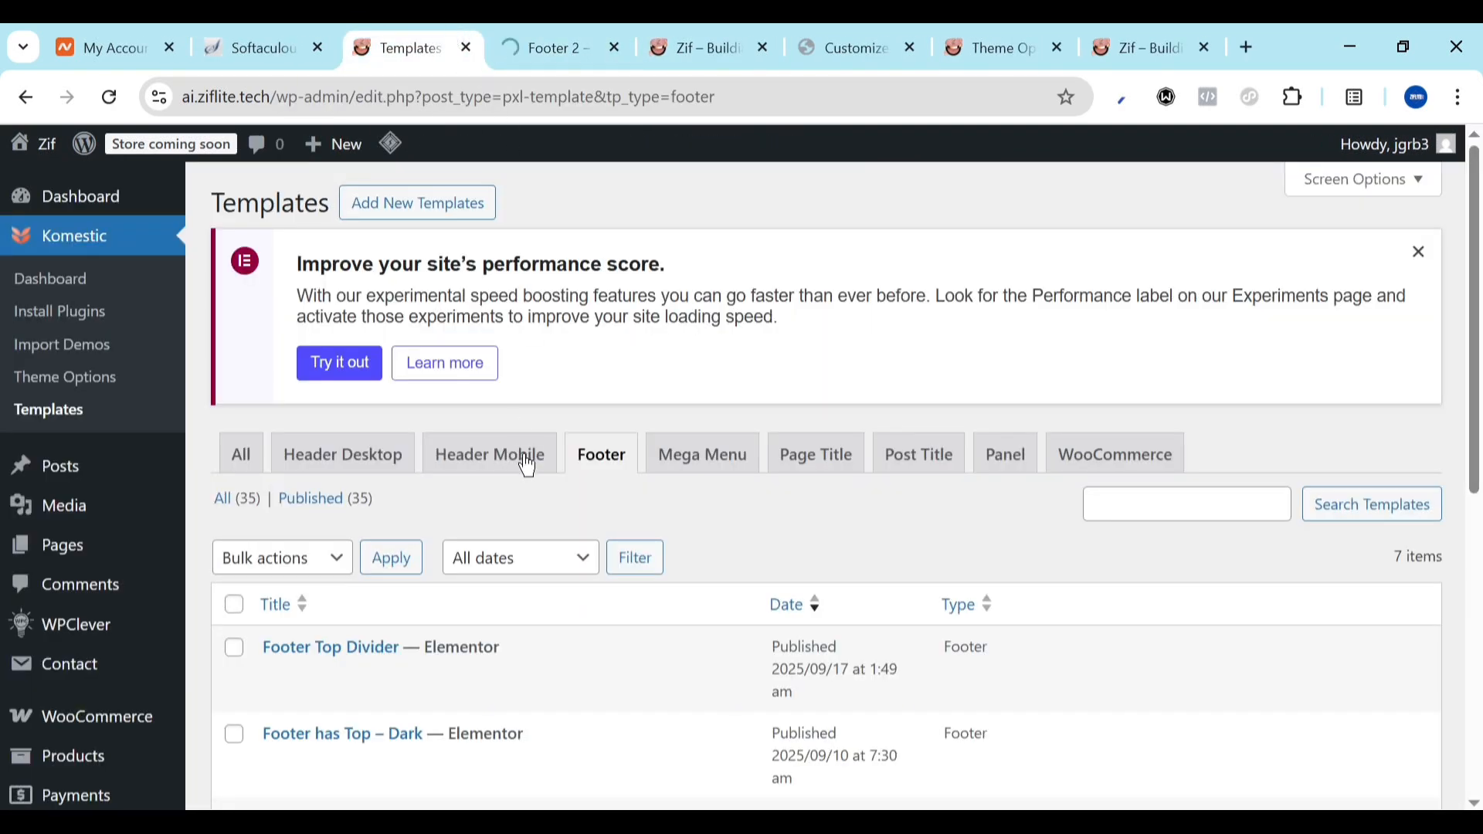
pyautogui.scroll(-5, 528, 467)
pyautogui.scroll(1, 531, 471)
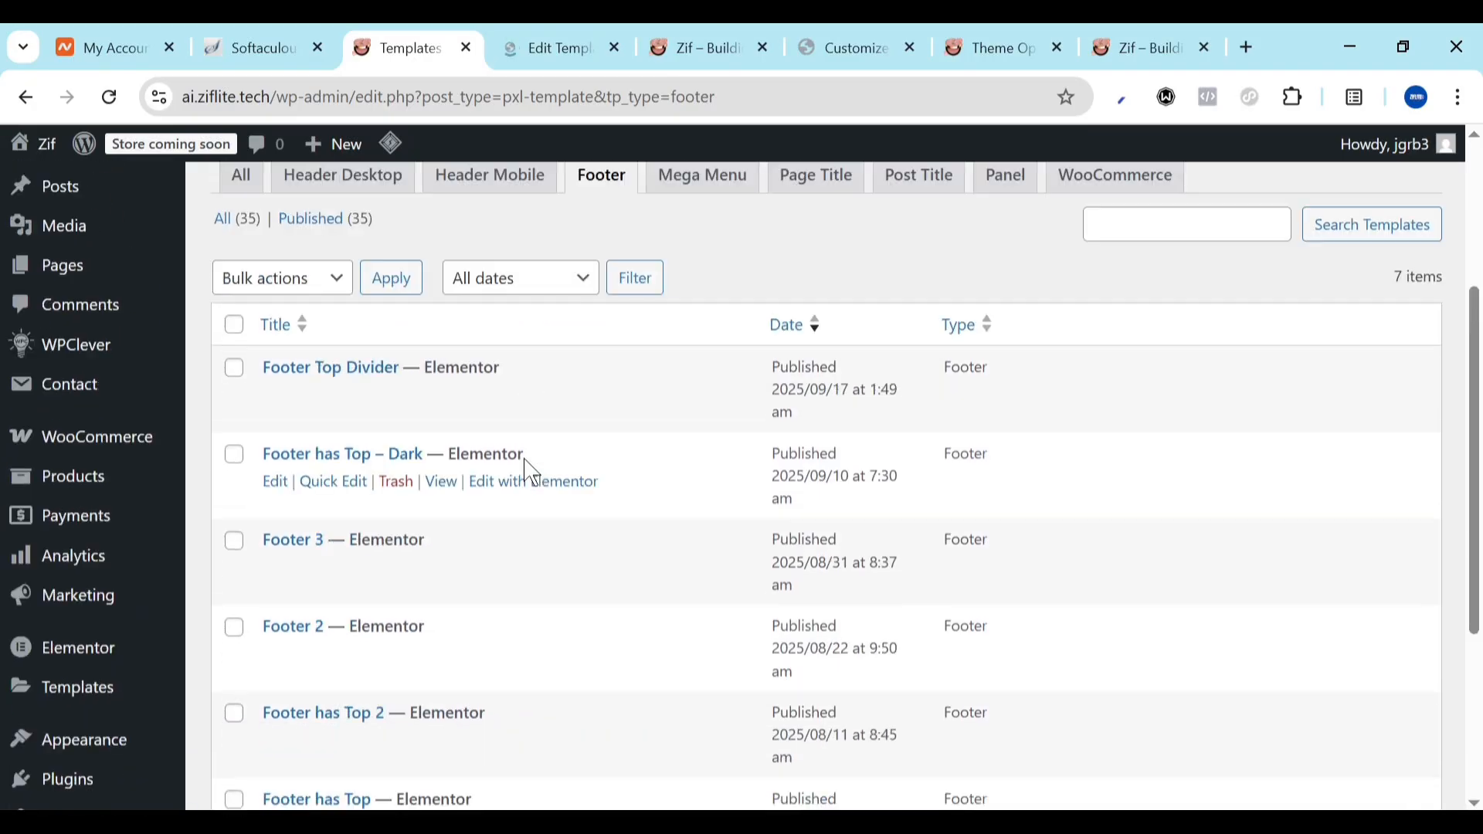
pyautogui.scroll(2, 503, 333)
pyautogui.click(377, 346)
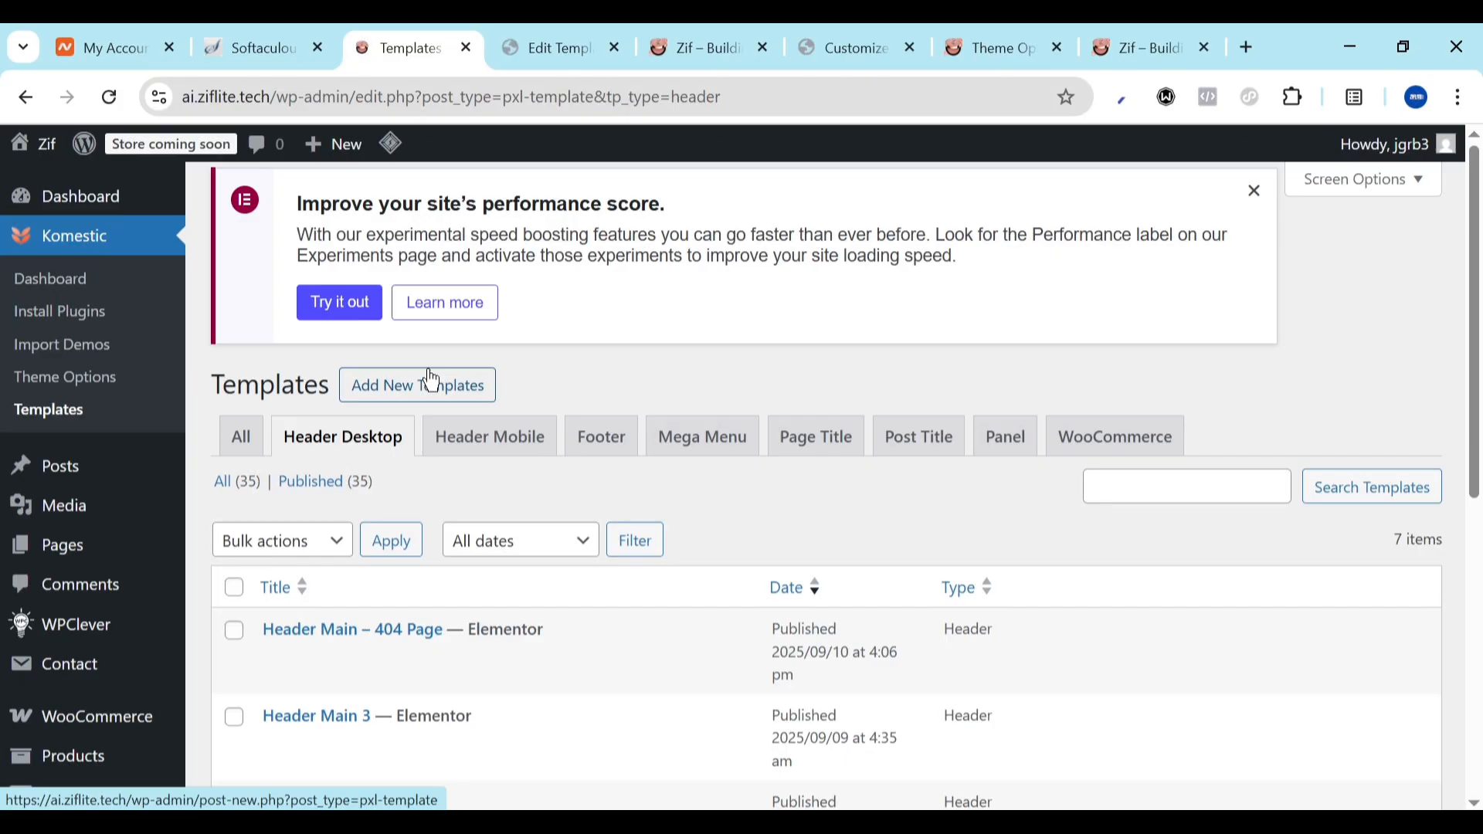
pyautogui.rightClick(458, 686)
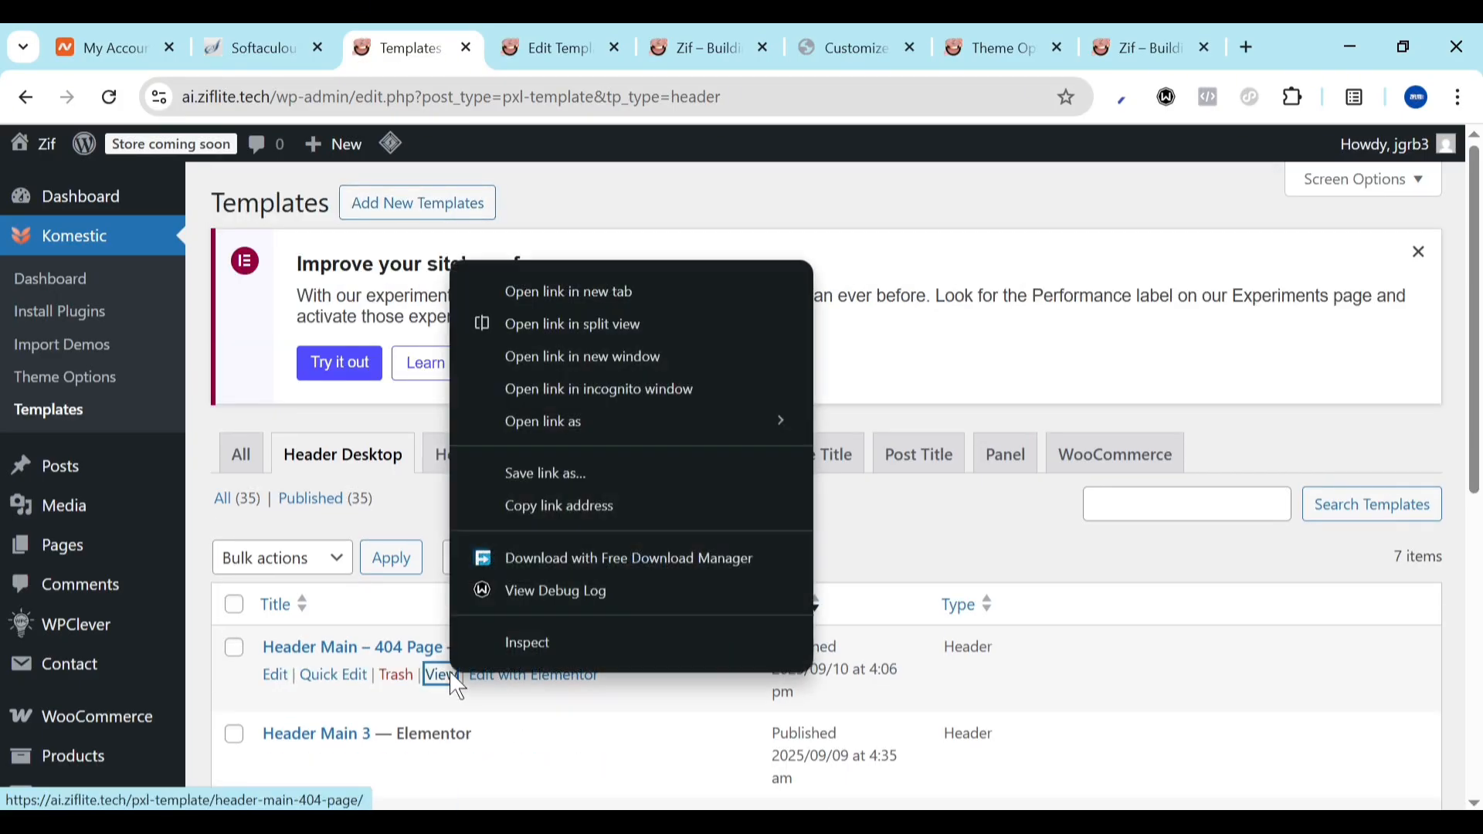
pyautogui.click(575, 292)
pyautogui.hotkey('ctrl', 'Tab')
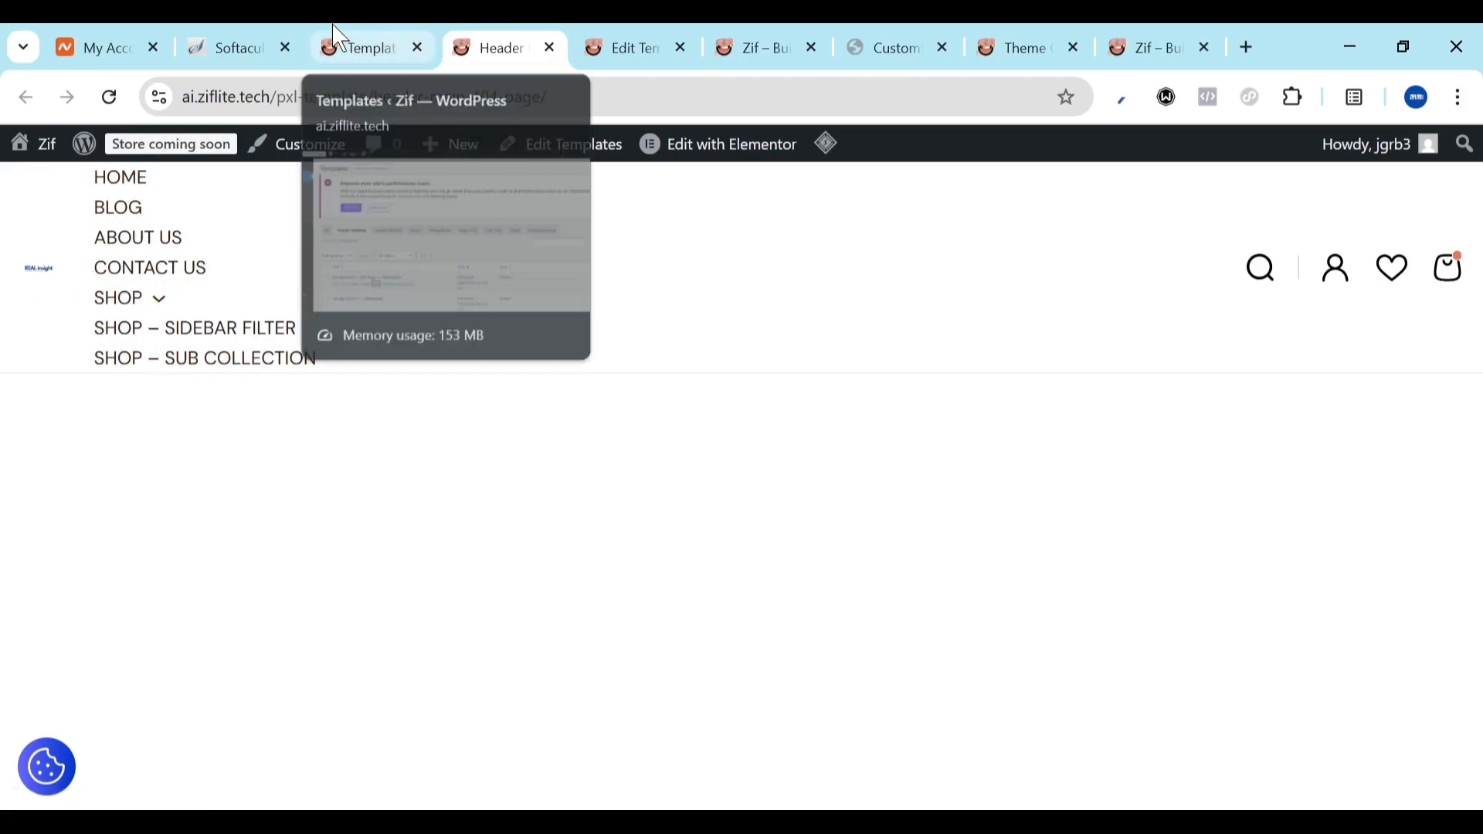
# Open previews of the remaining desktop header templates, from Header Main 3 down to Header Main, in separate browser tabs
pyautogui.click(357, 46)
pyautogui.scroll(-4, 312, 541)
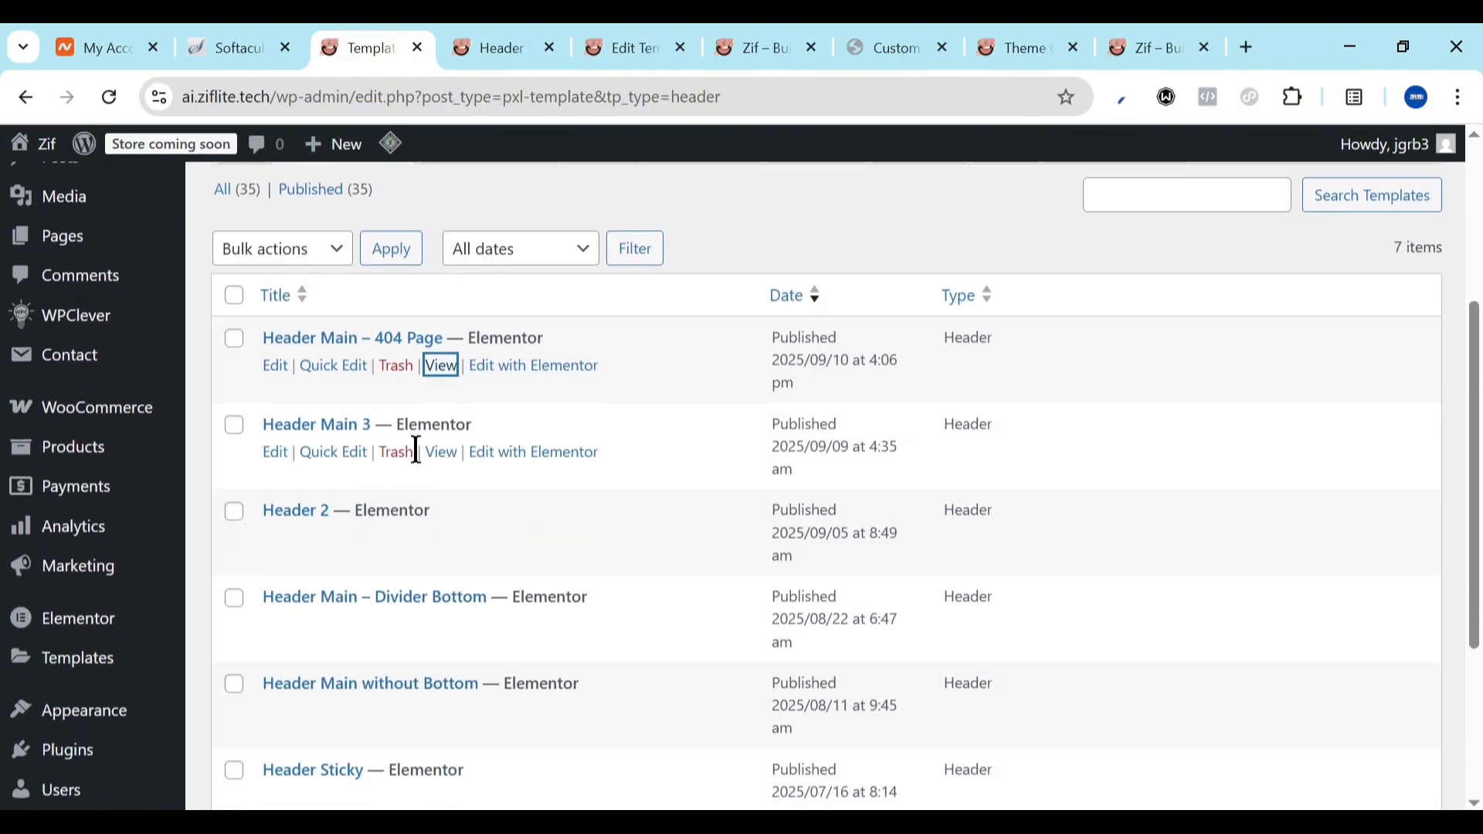
pyautogui.rightClick(446, 455)
pyautogui.click(515, 75)
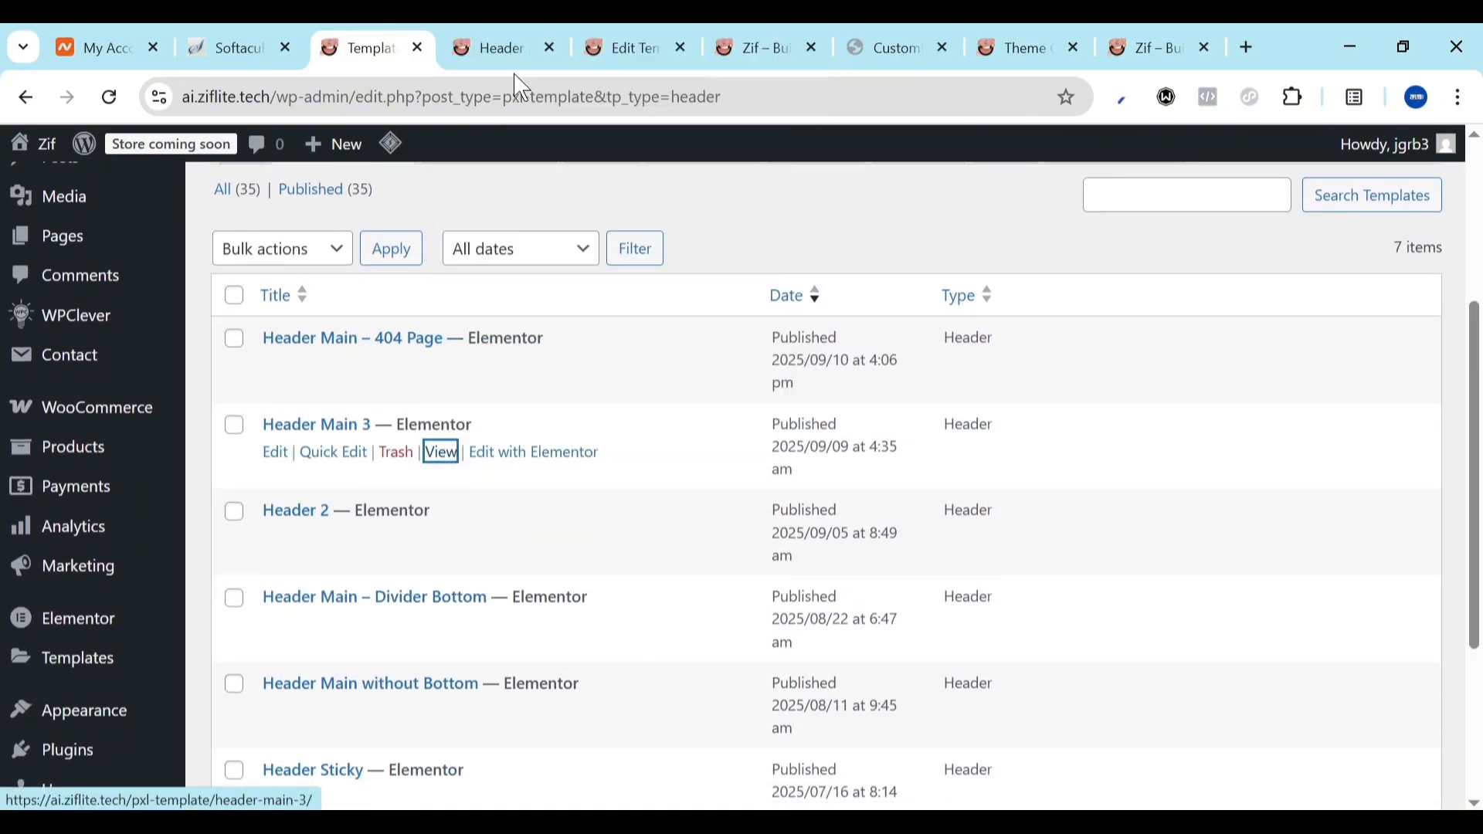
pyautogui.rightClick(442, 541)
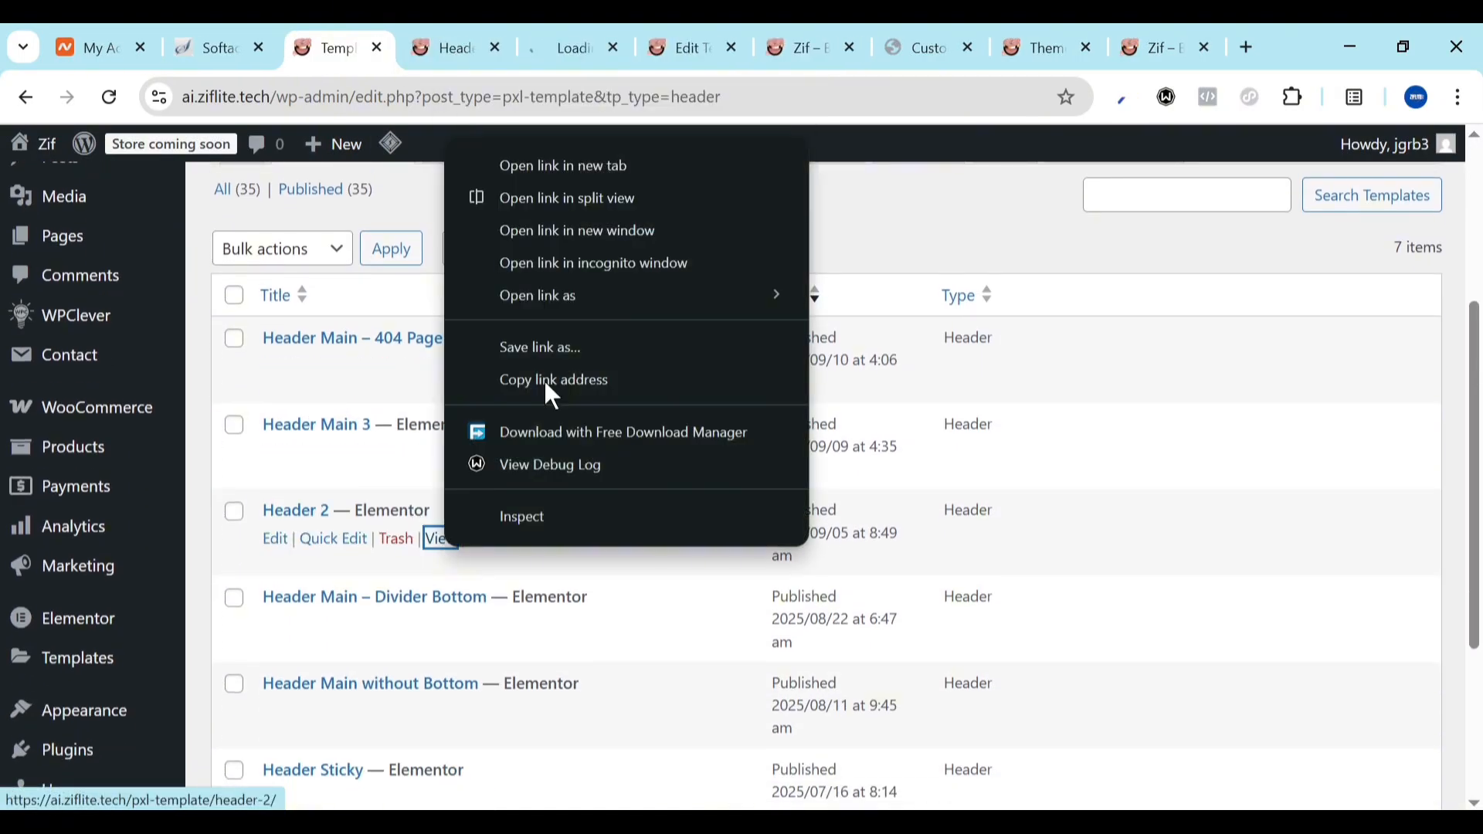
pyautogui.click(570, 171)
pyautogui.scroll(-3, 470, 579)
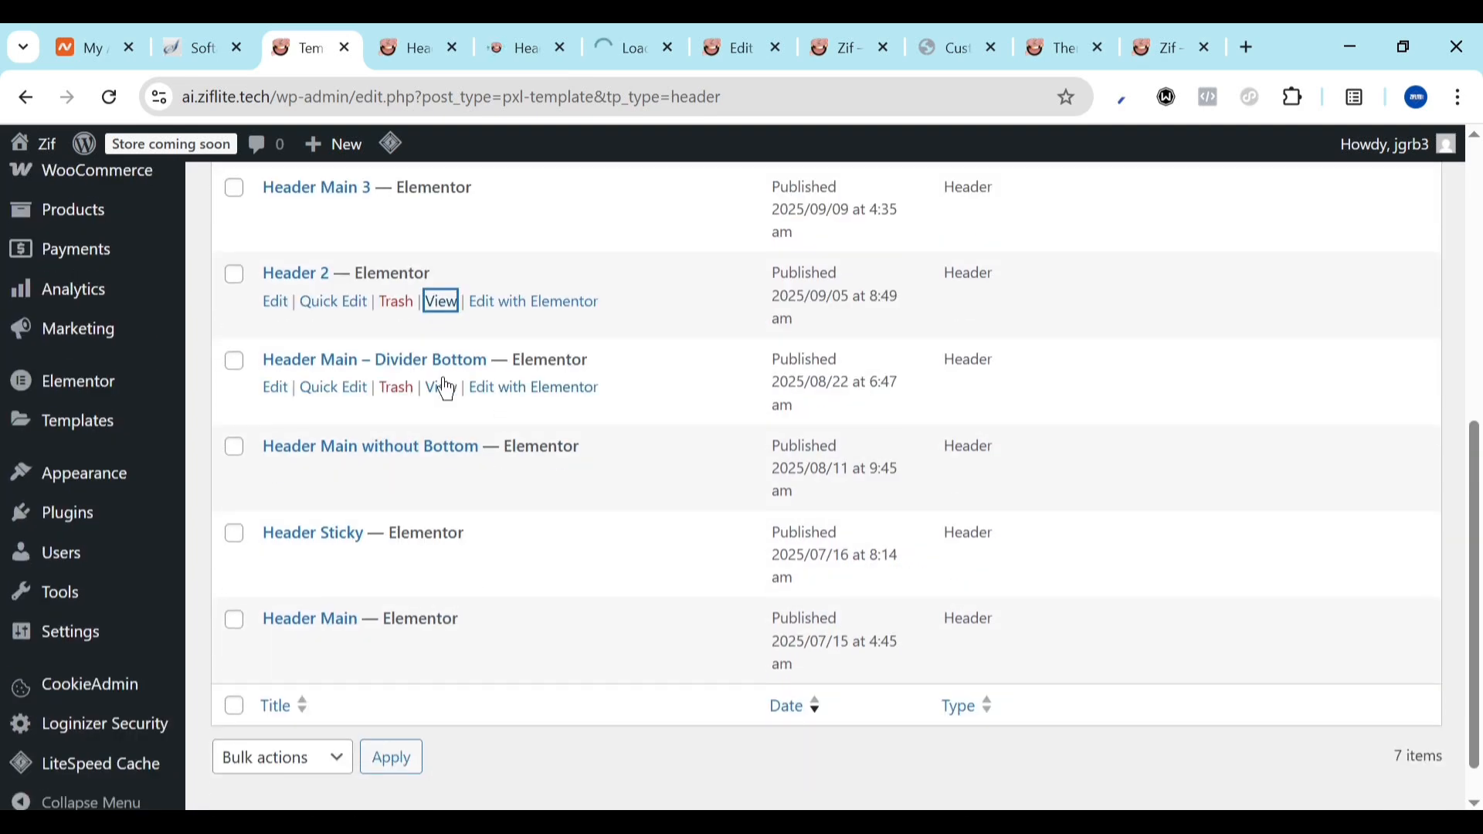
pyautogui.rightClick(444, 388)
pyautogui.click(541, 407)
pyautogui.rightClick(443, 647)
pyautogui.click(546, 269)
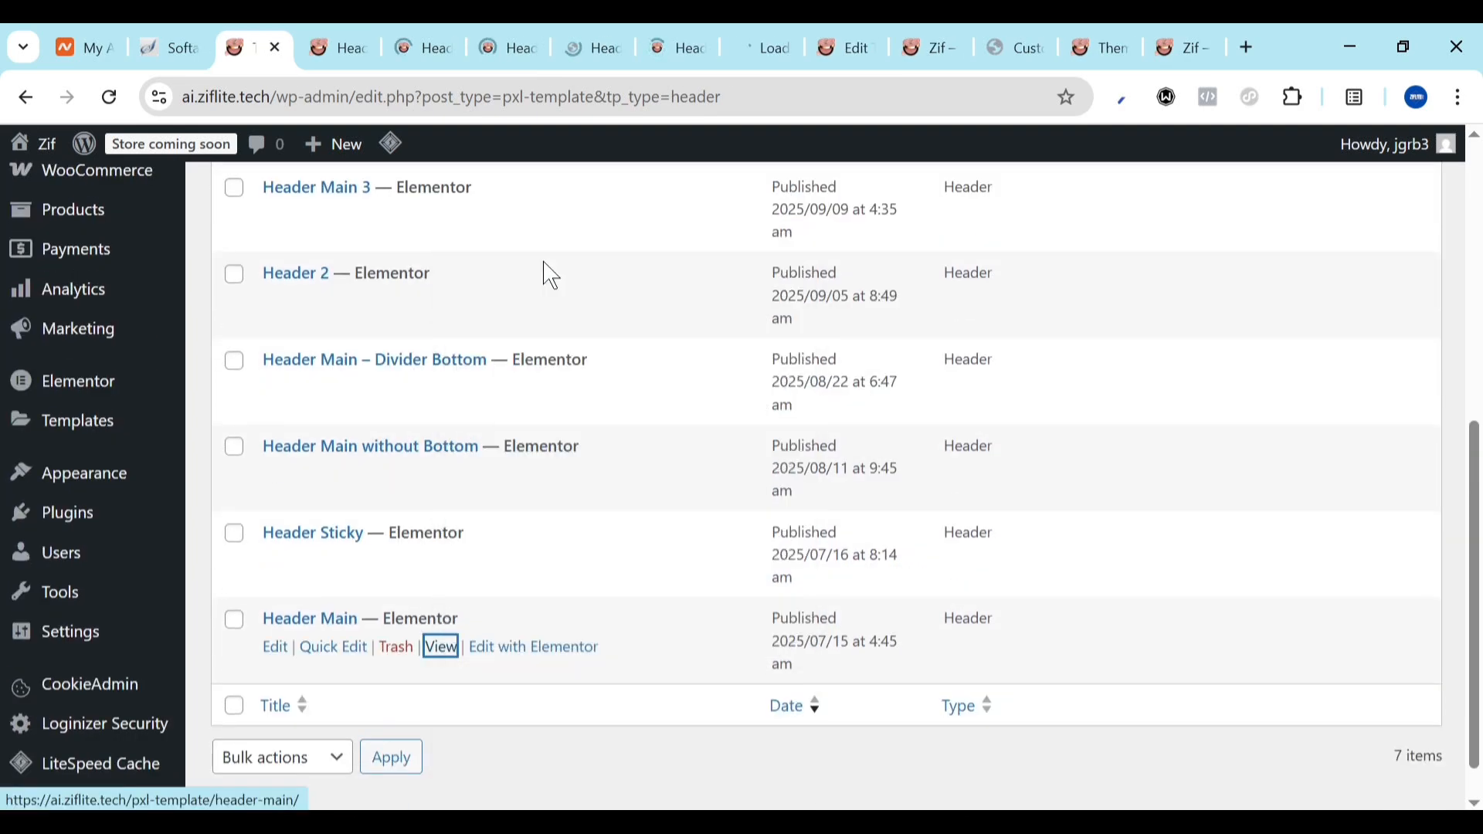
# Review the Header Main – 404 Page and Header Main 3 previews, and close the 404 Page preview
pyautogui.hotkey('ctrl', 'Tab')
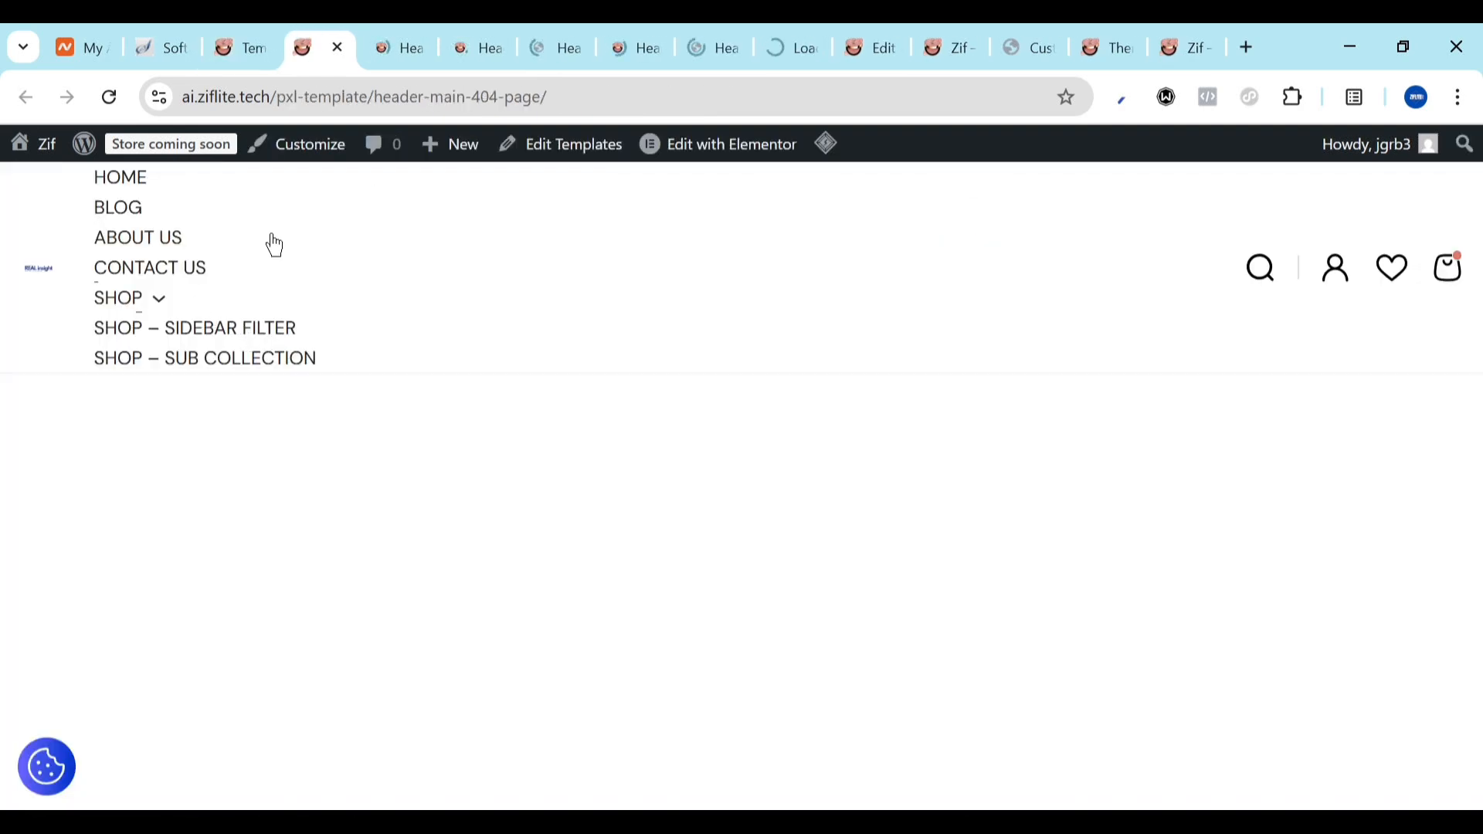
pyautogui.hotkey('ctrl', 'Tab')
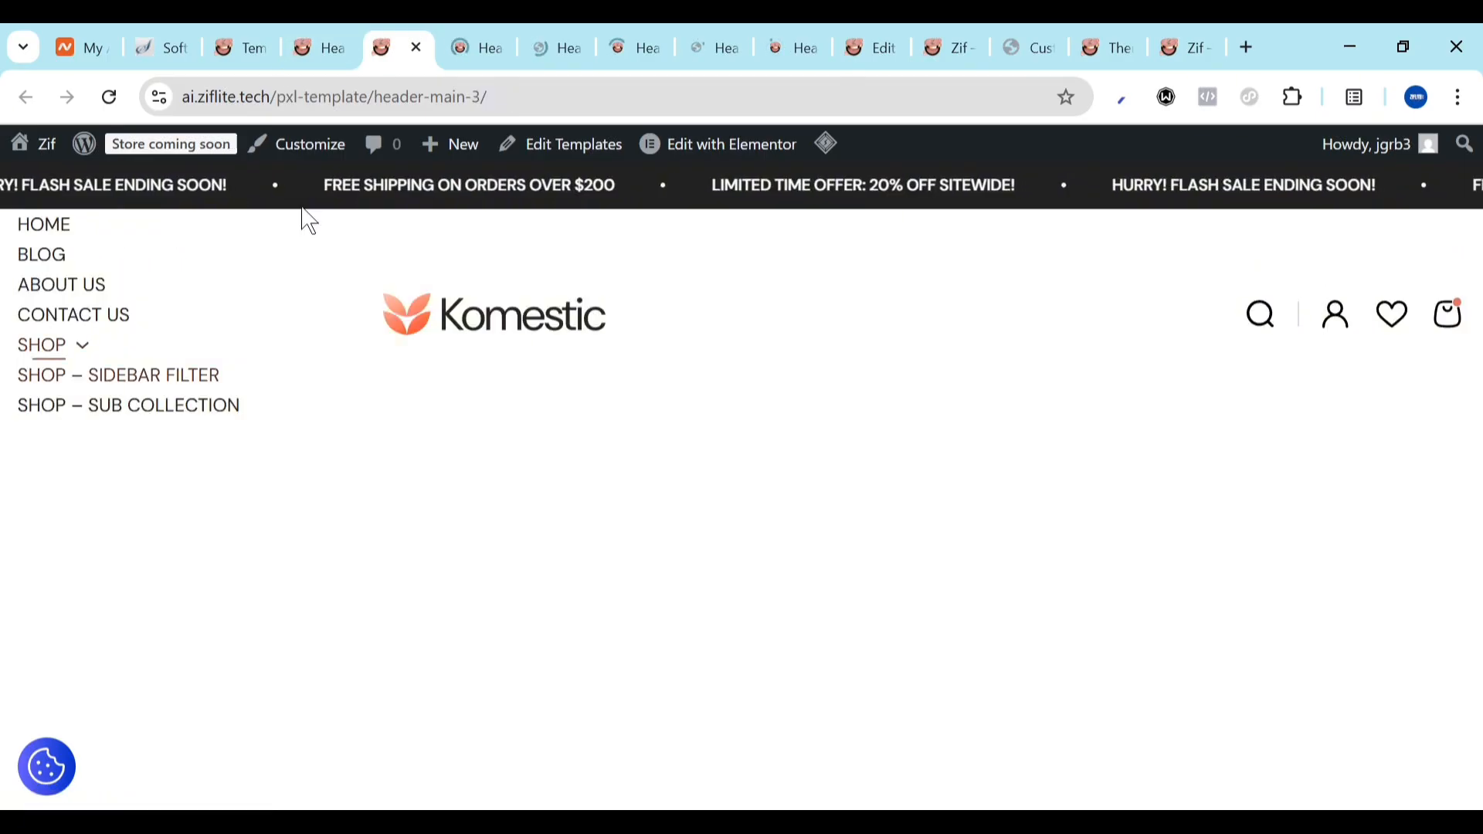
pyautogui.click(336, 56)
pyautogui.click(338, 49)
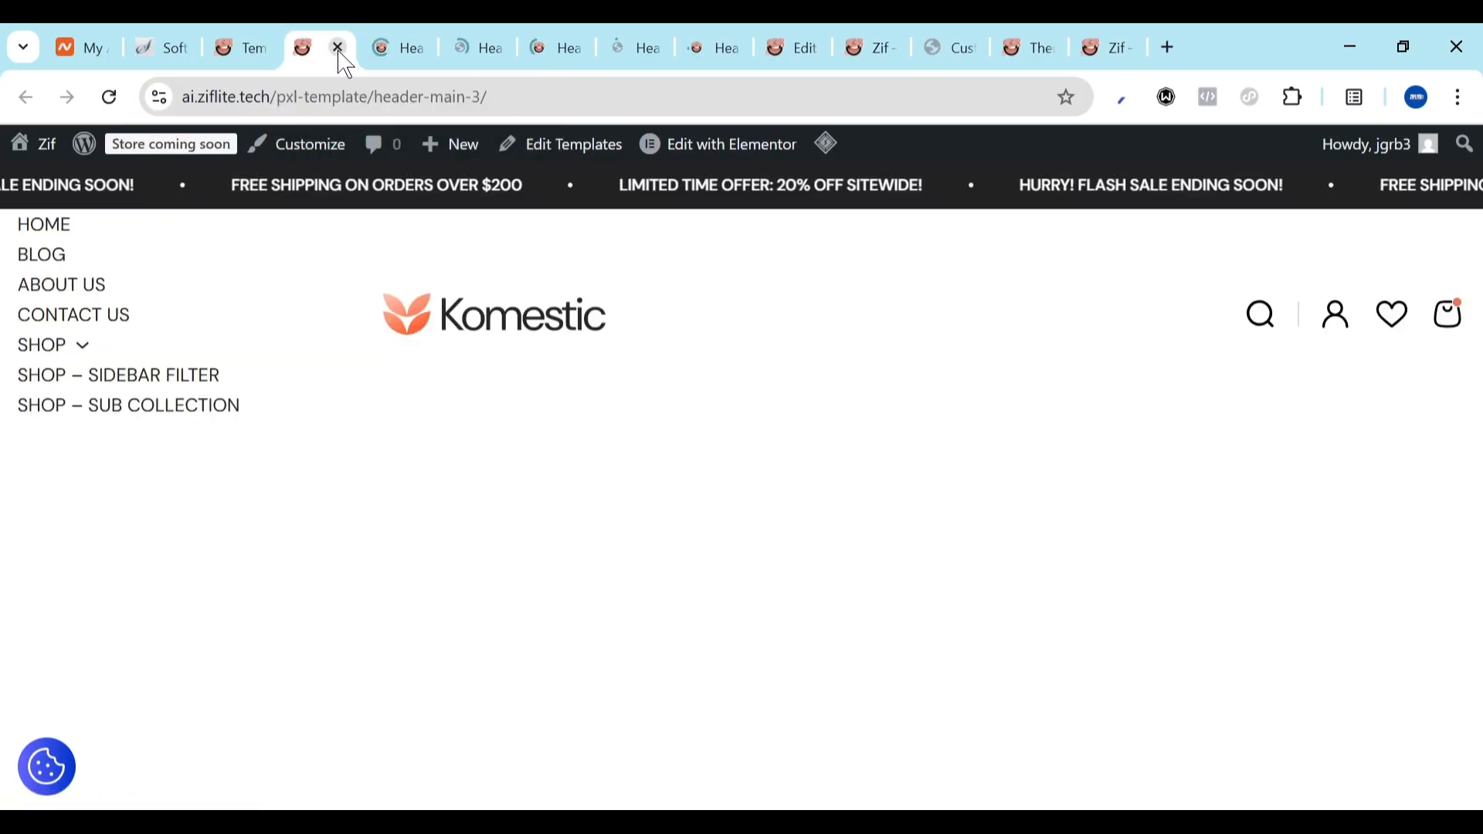
# Review the Header 2, Header Main – Divider Bottom, Header Main without Bottom, Header Sticky, and Header Main previews
pyautogui.click(407, 42)
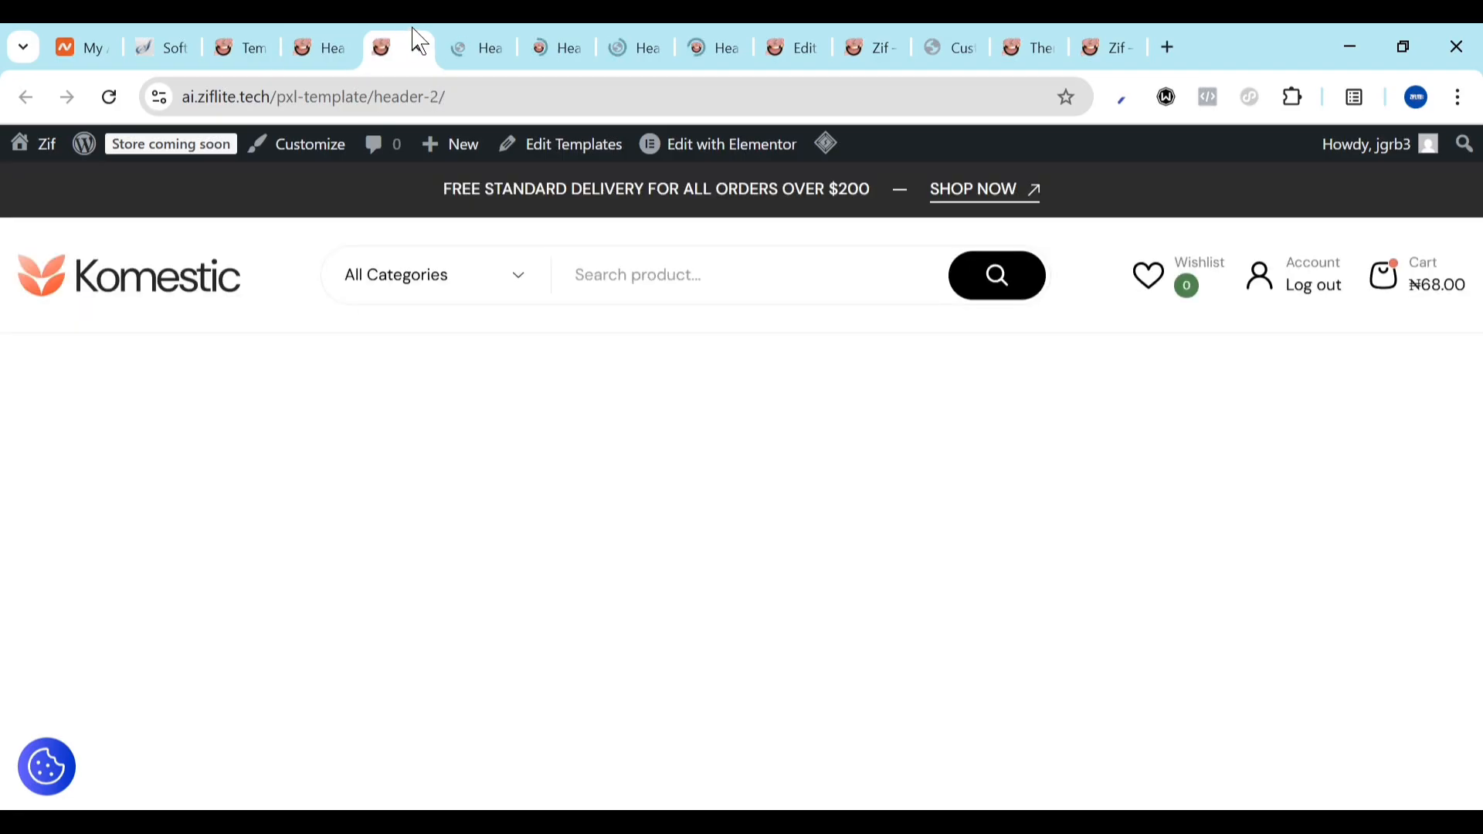
pyautogui.click(513, 40)
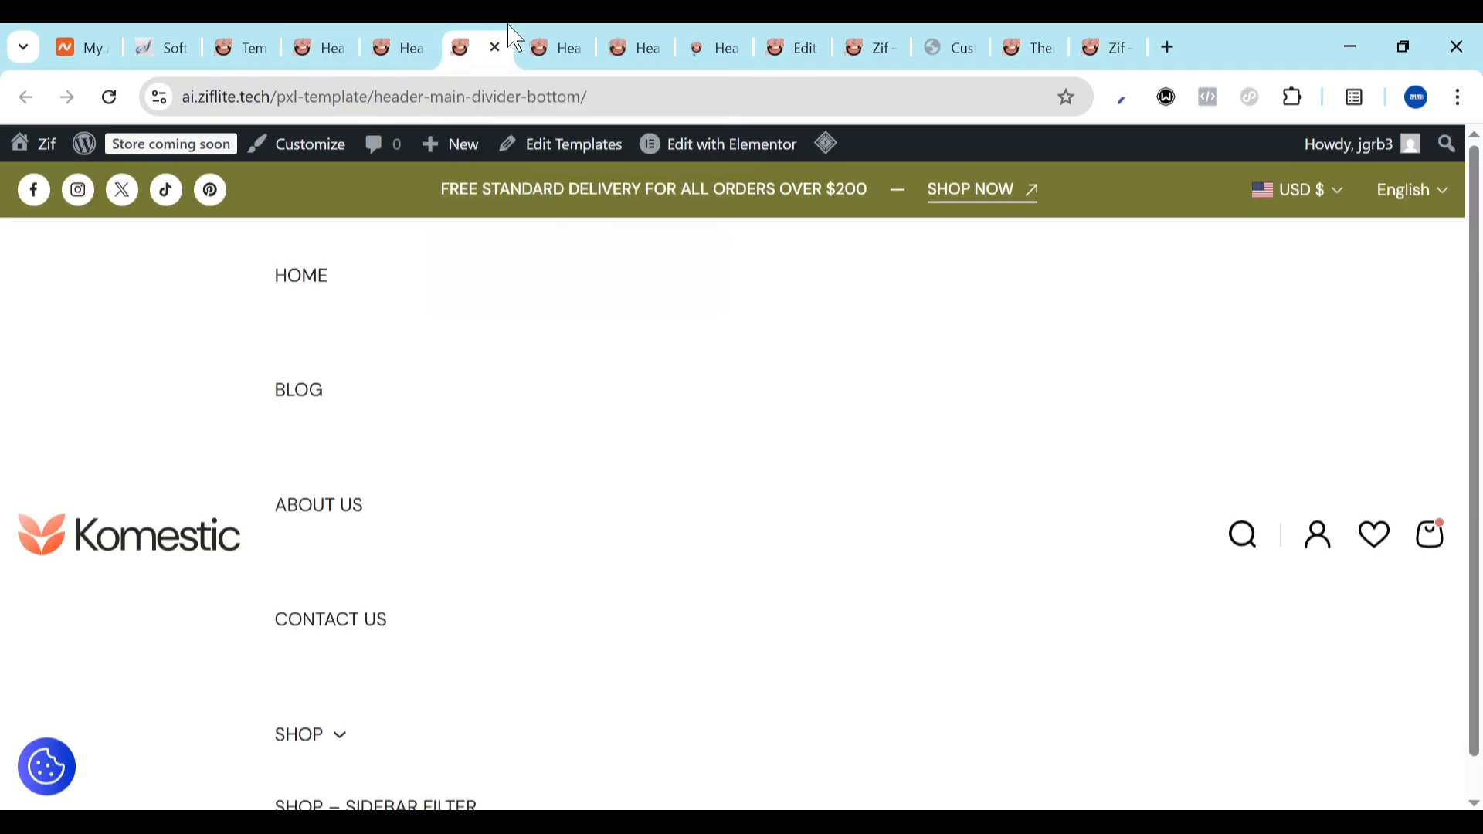
pyautogui.click(549, 38)
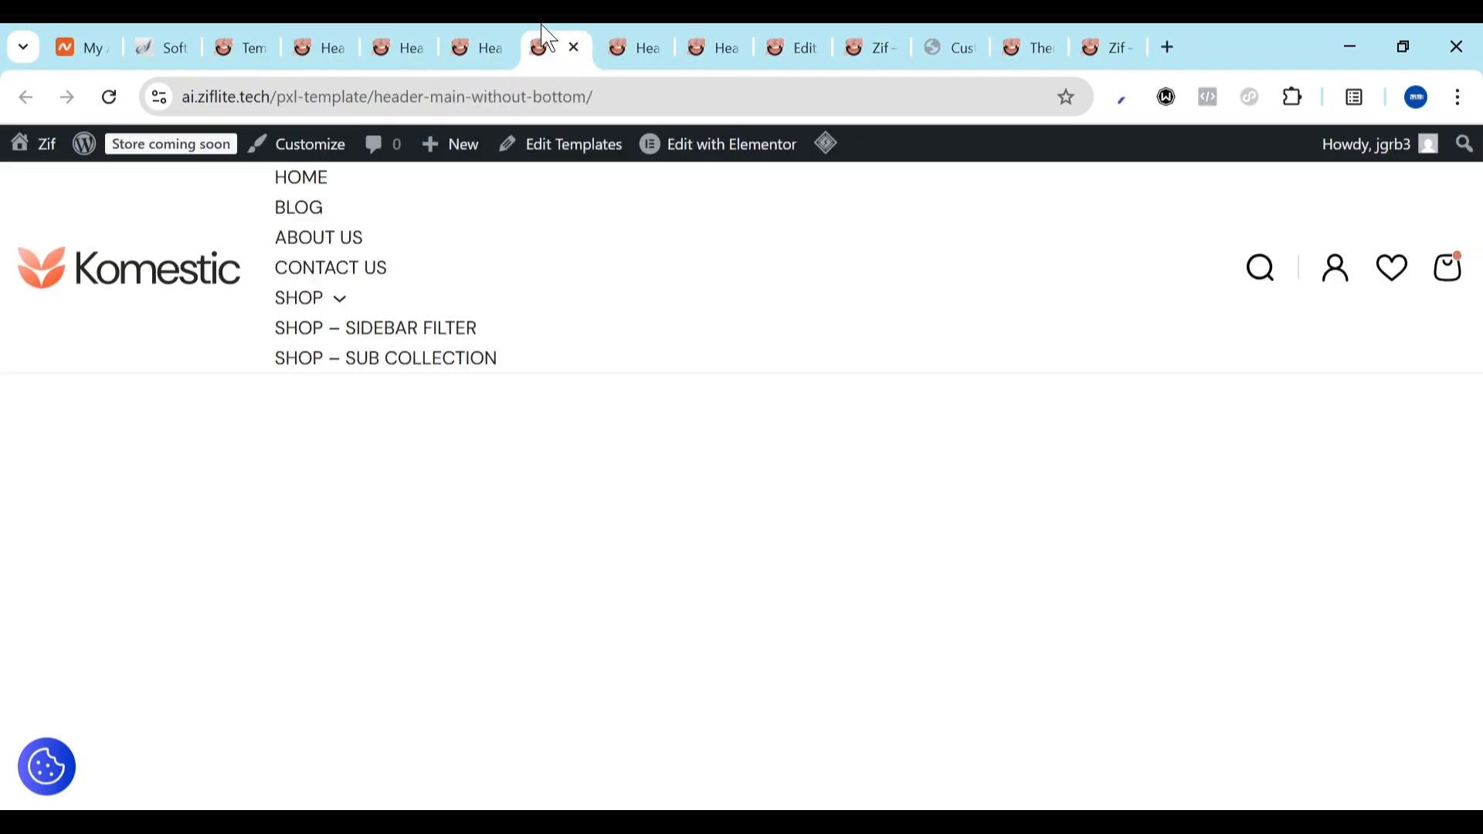
pyautogui.click(637, 43)
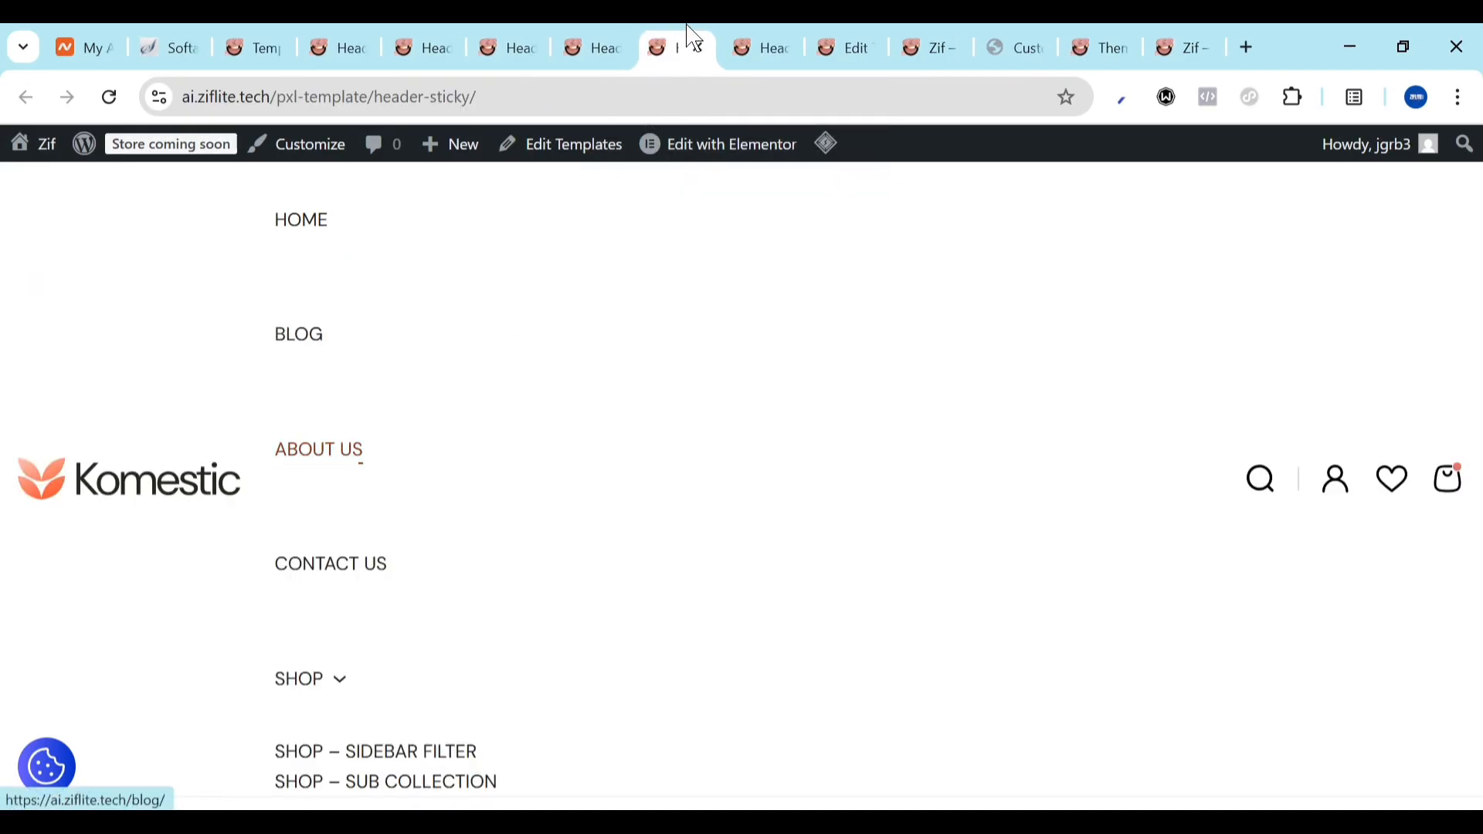
pyautogui.click(739, 48)
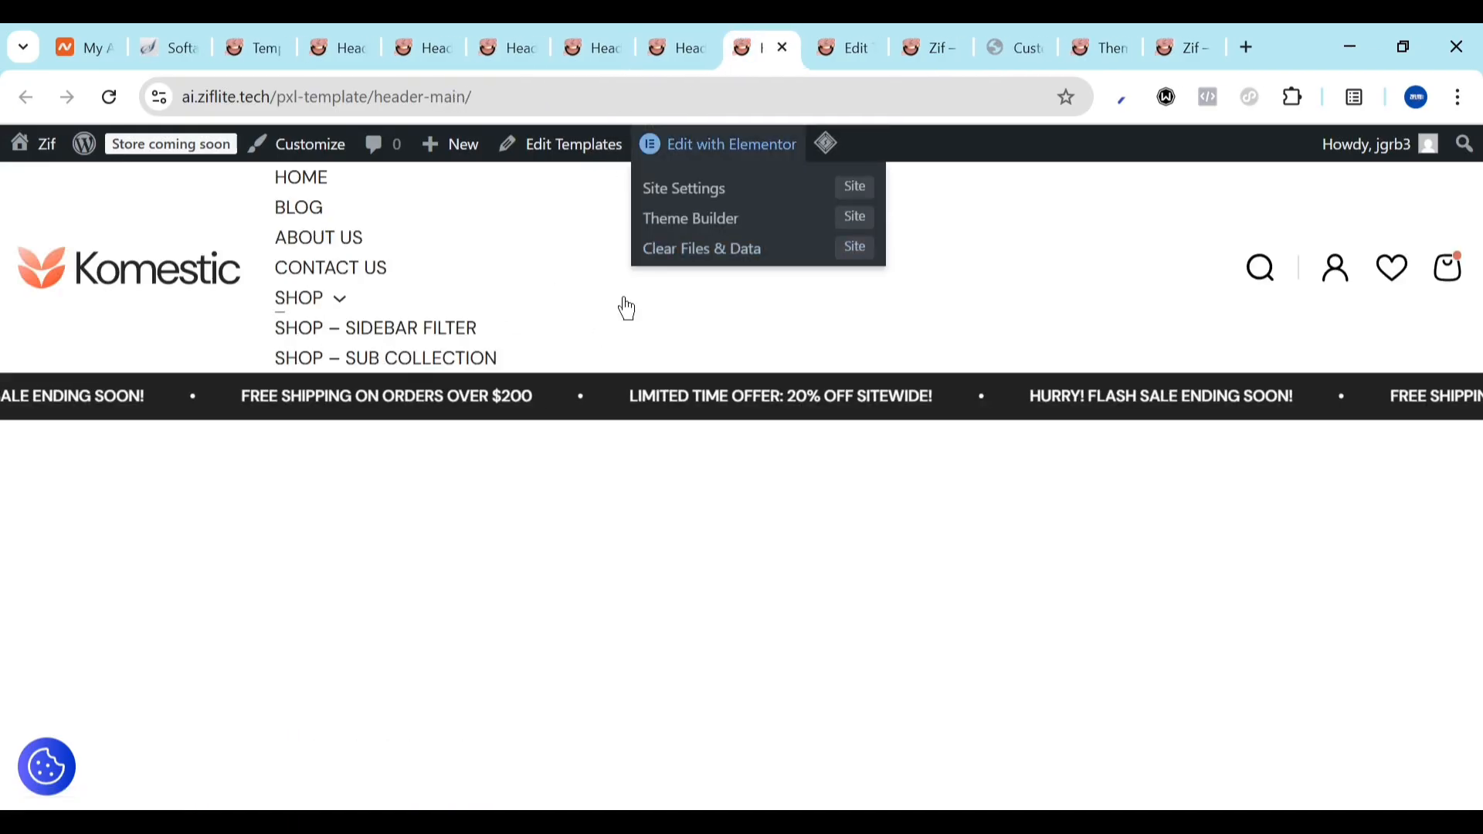
# Check the live homepage's footer and return to the Footer 2 template in the Elementor editor
pyautogui.click(881, 38)
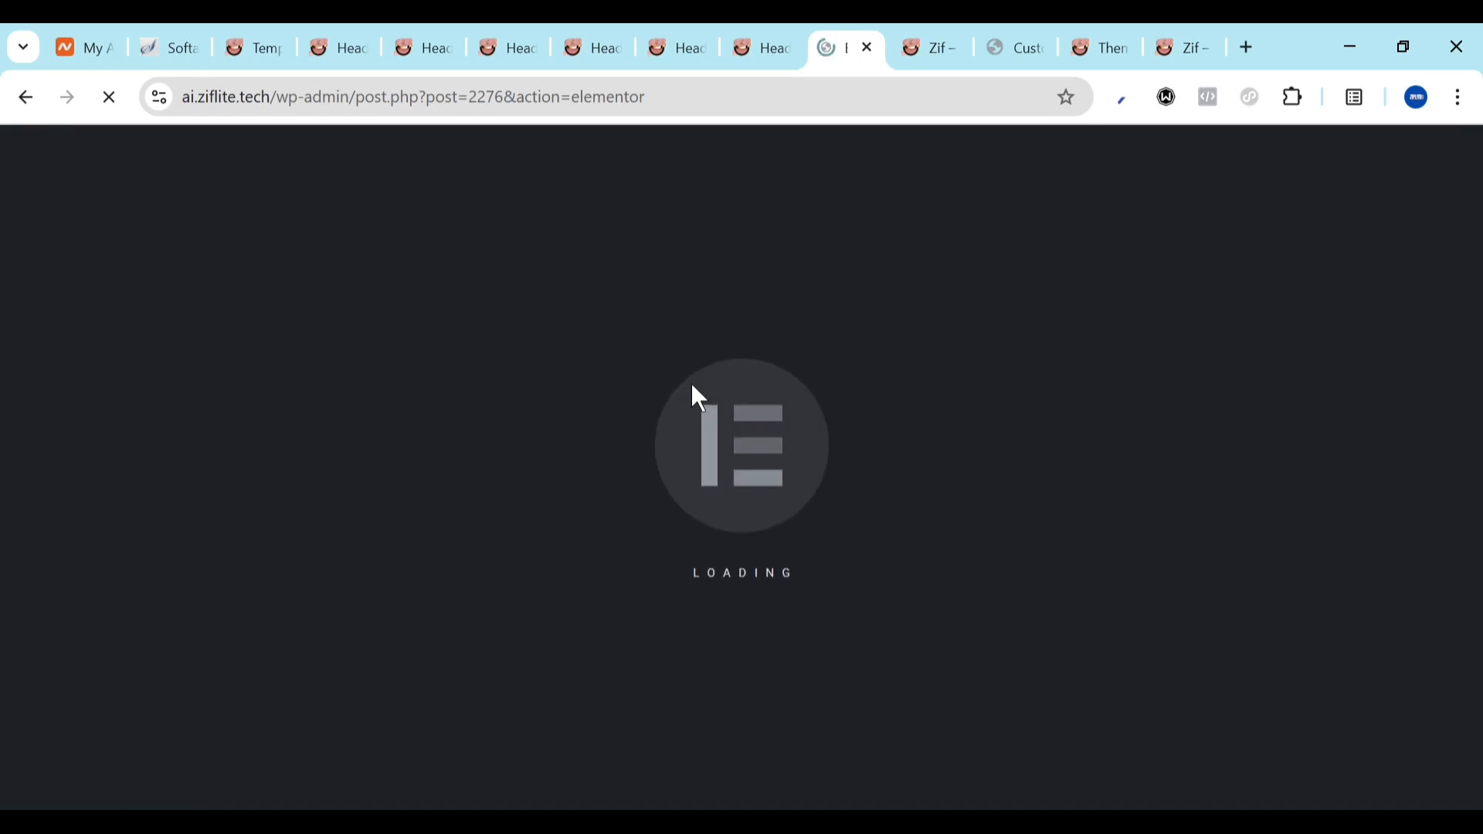
pyautogui.click(1004, 46)
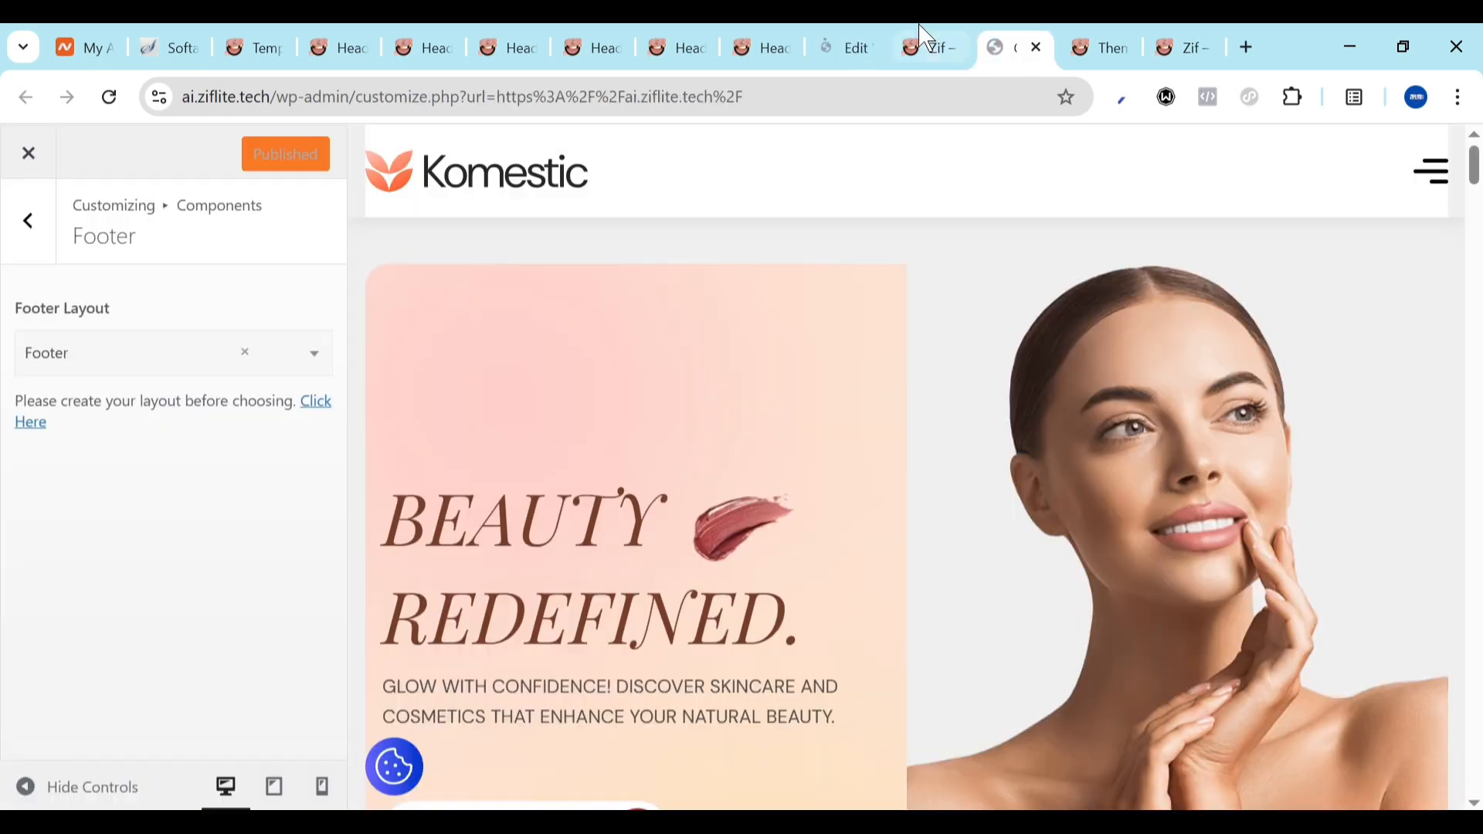
pyautogui.click(926, 39)
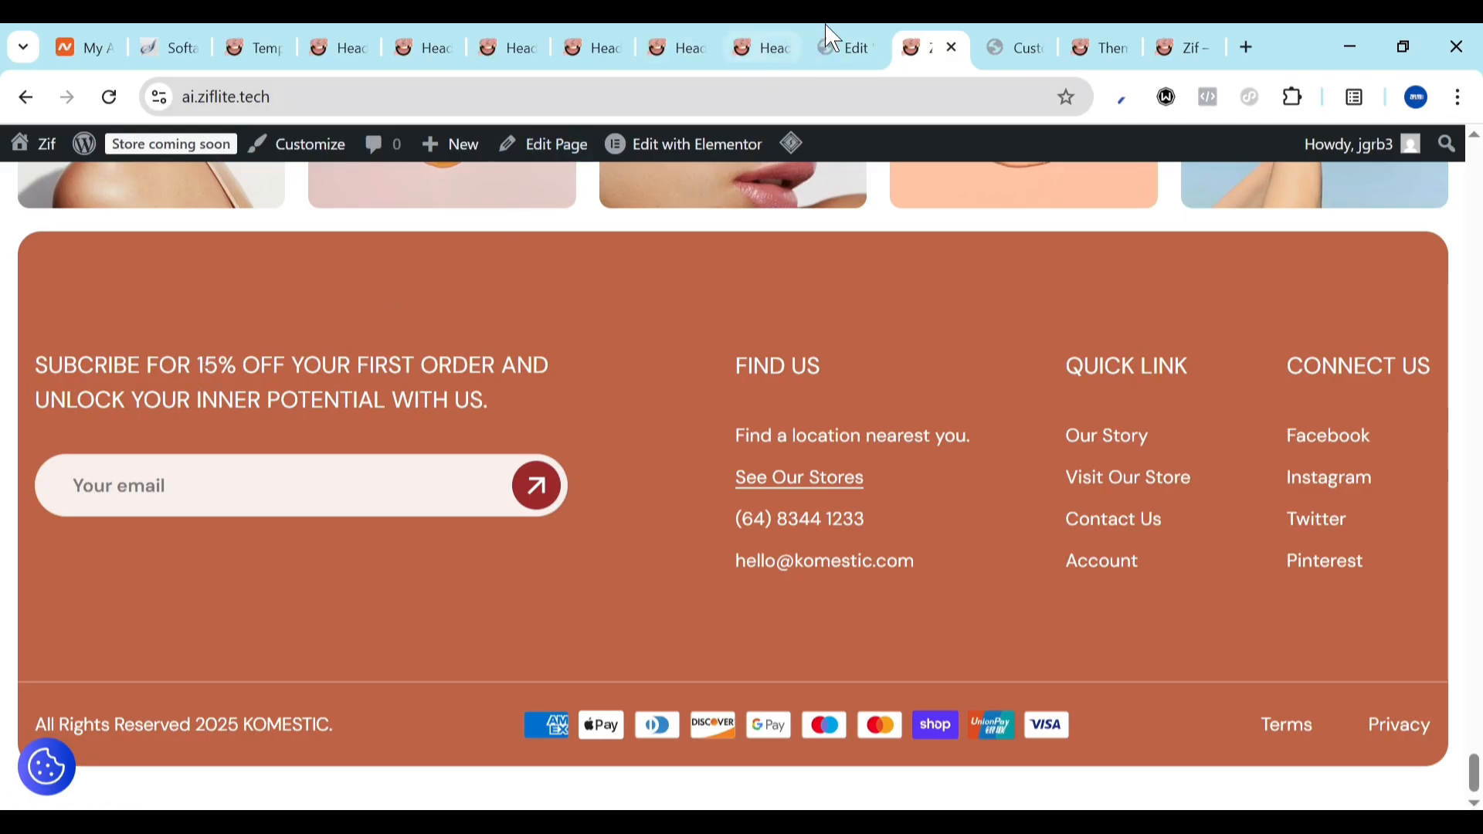
pyautogui.click(838, 48)
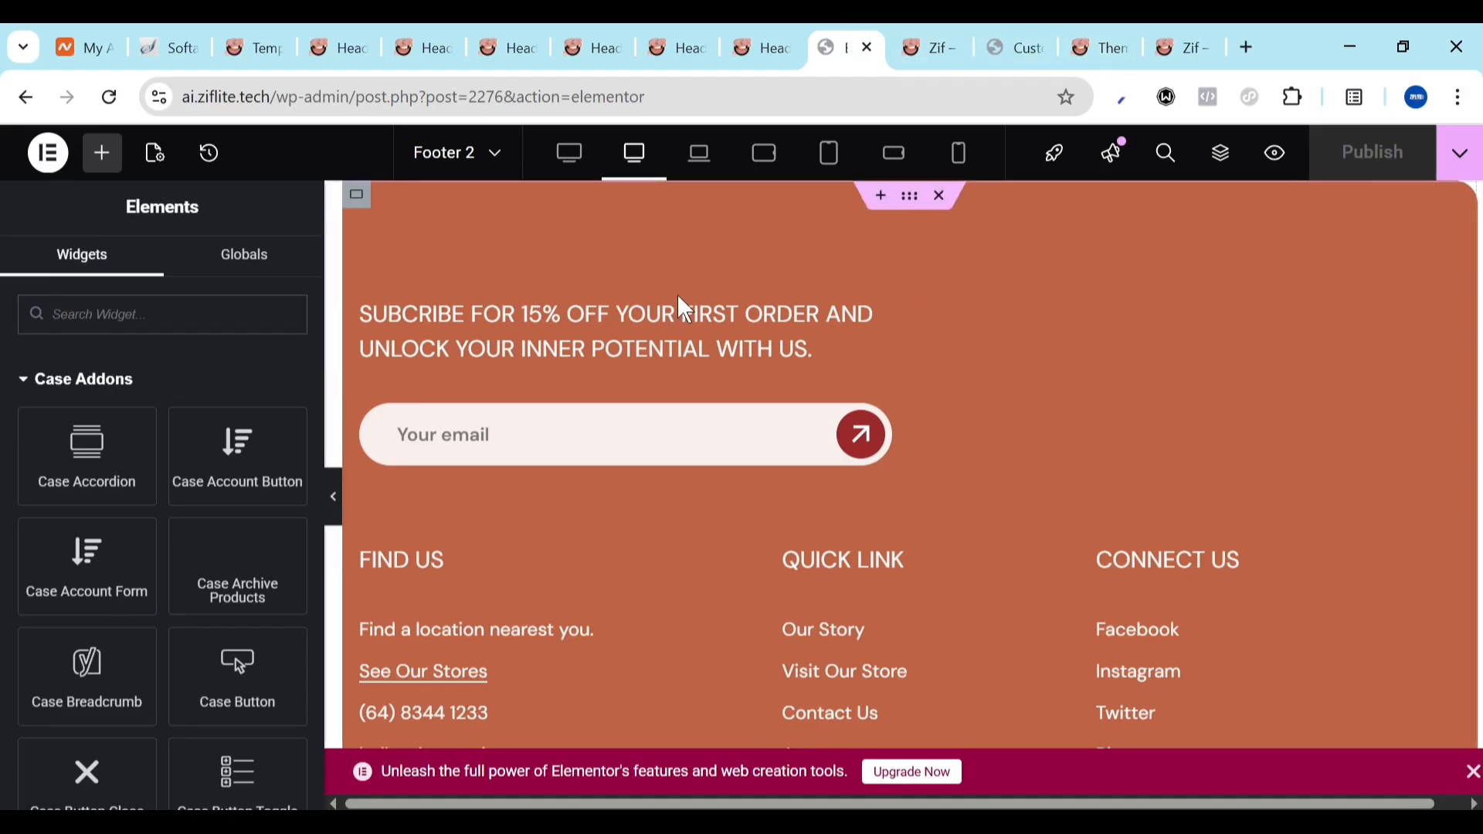
# Change the discount in the footer's subscription heading to 50%
pyautogui.click(541, 320)
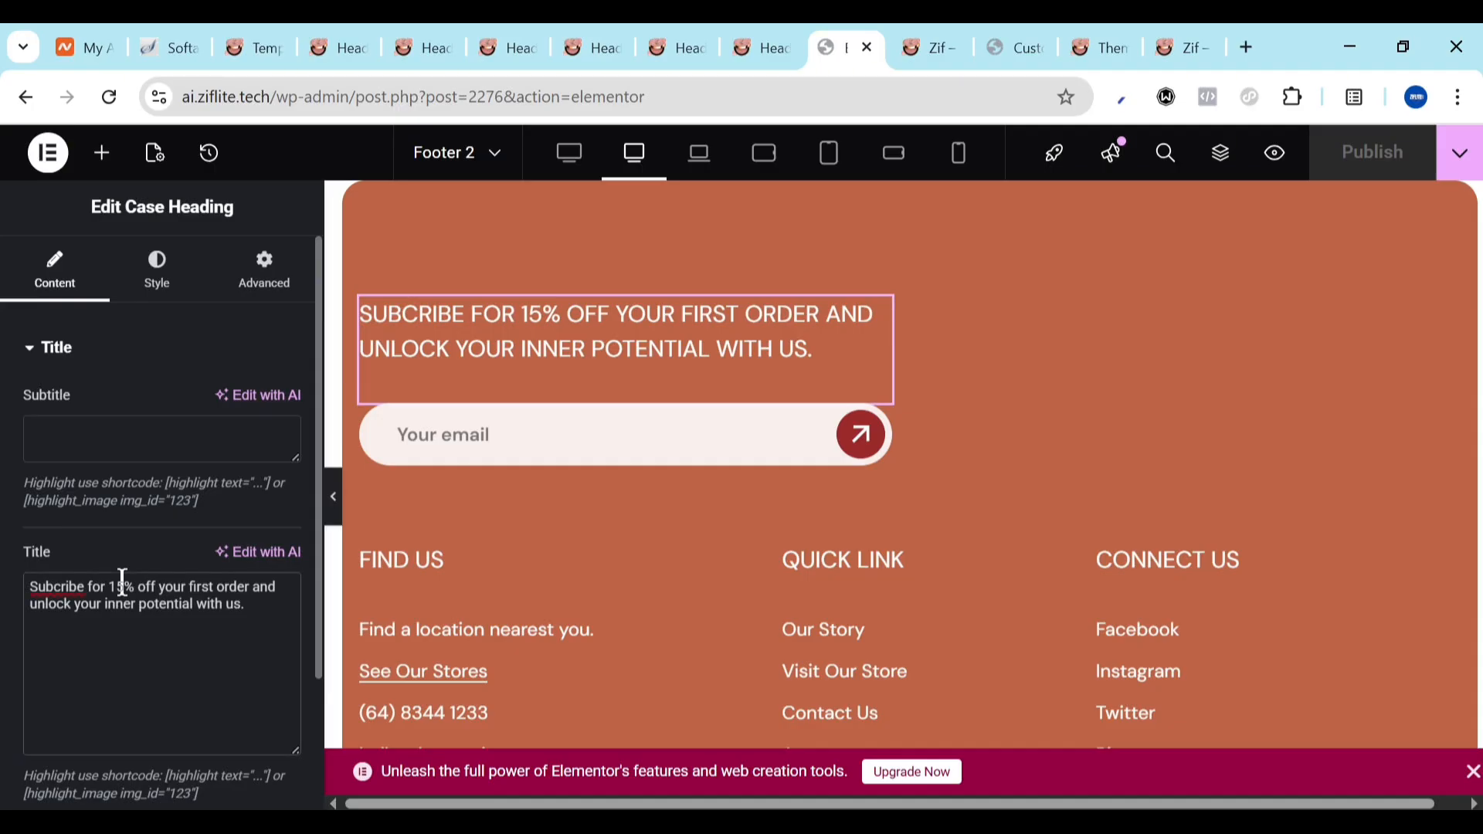
pyautogui.press('BackSpace')
pyautogui.press('BackSpace')
pyautogui.write('50')
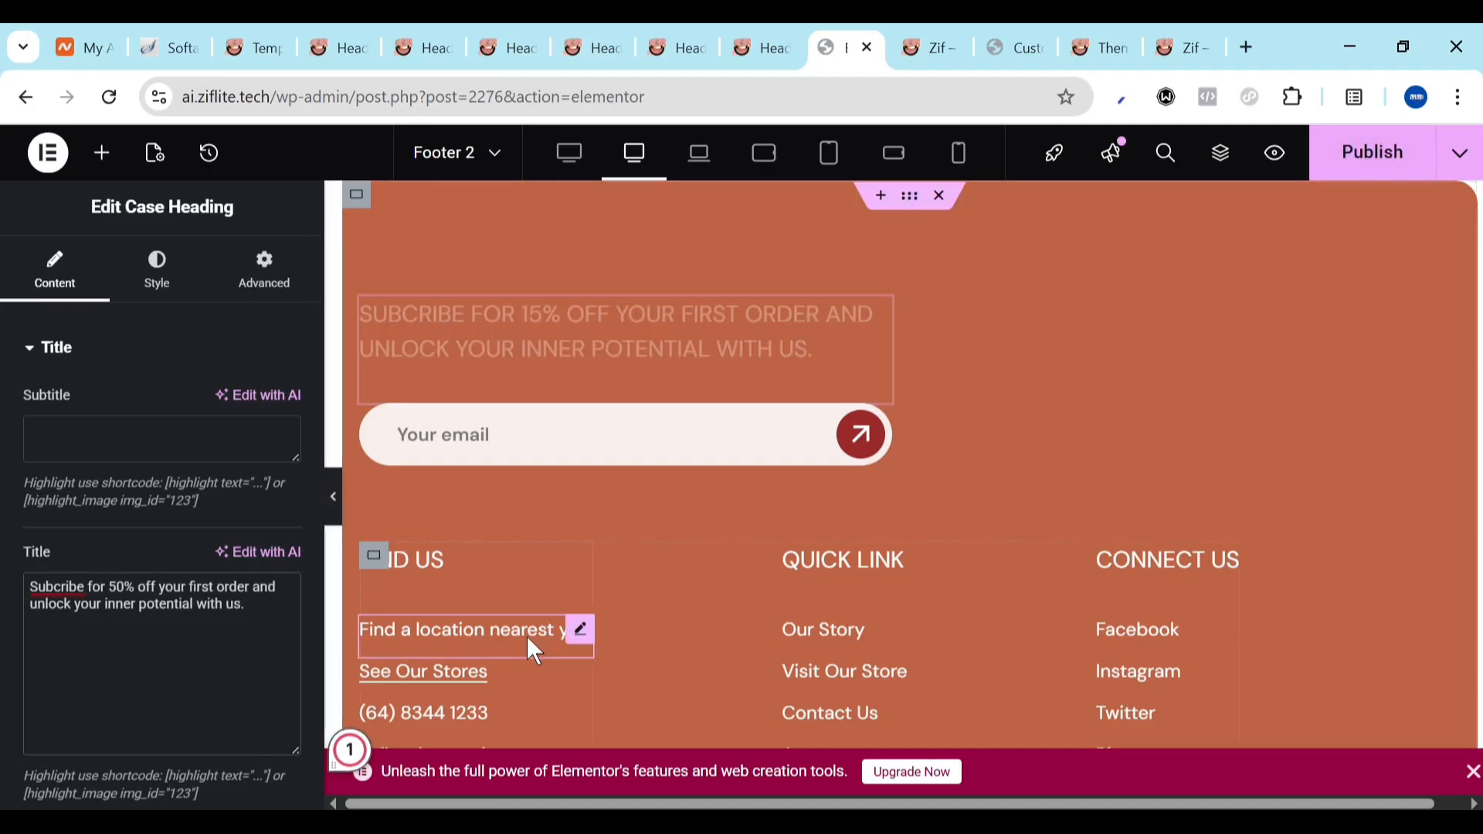
# Open the Find Us links for editing and expand the See Our Stores item to examine its settings
pyautogui.scroll(-3, 742, 672)
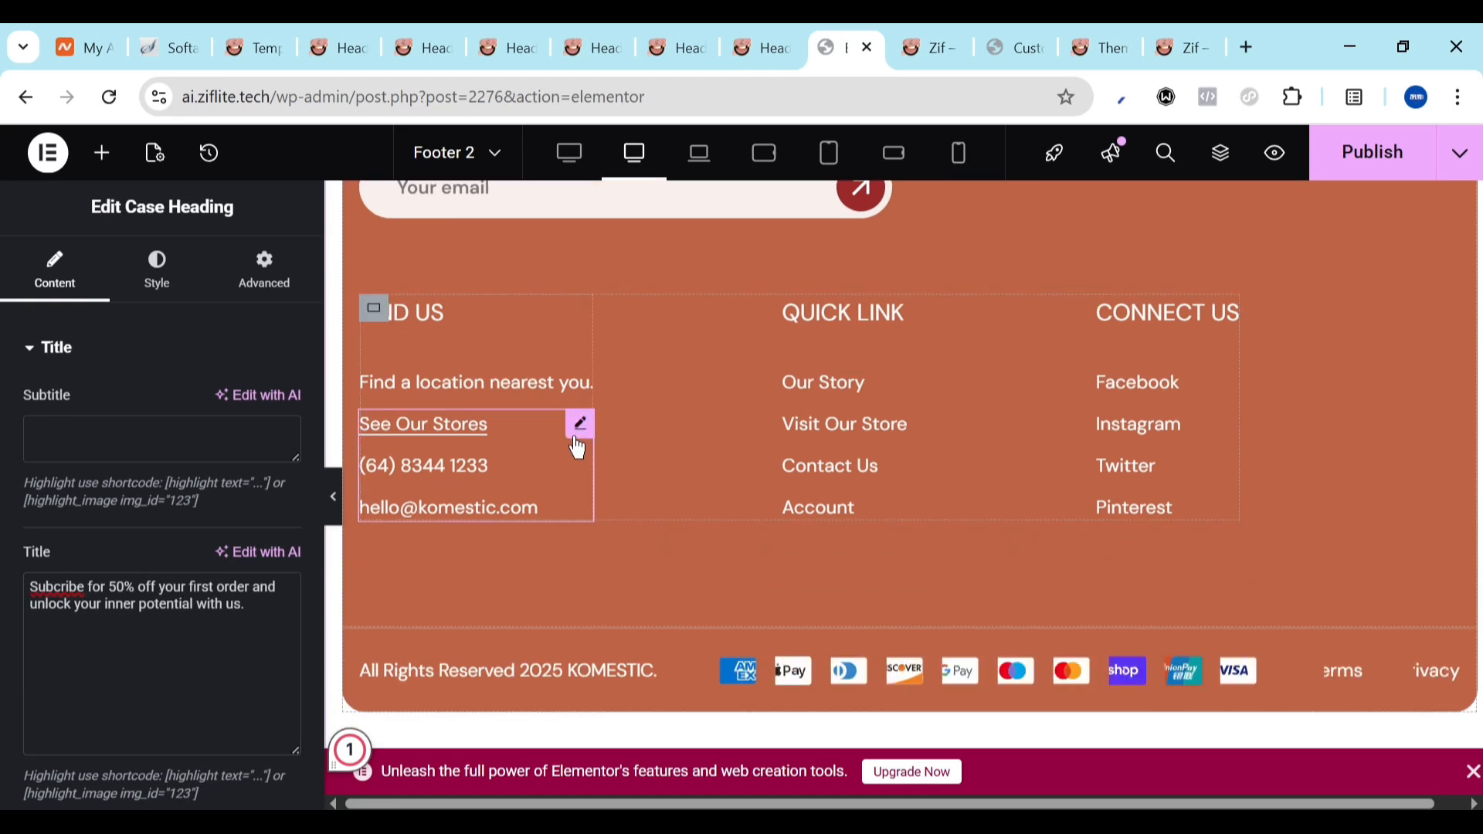
pyautogui.click(582, 434)
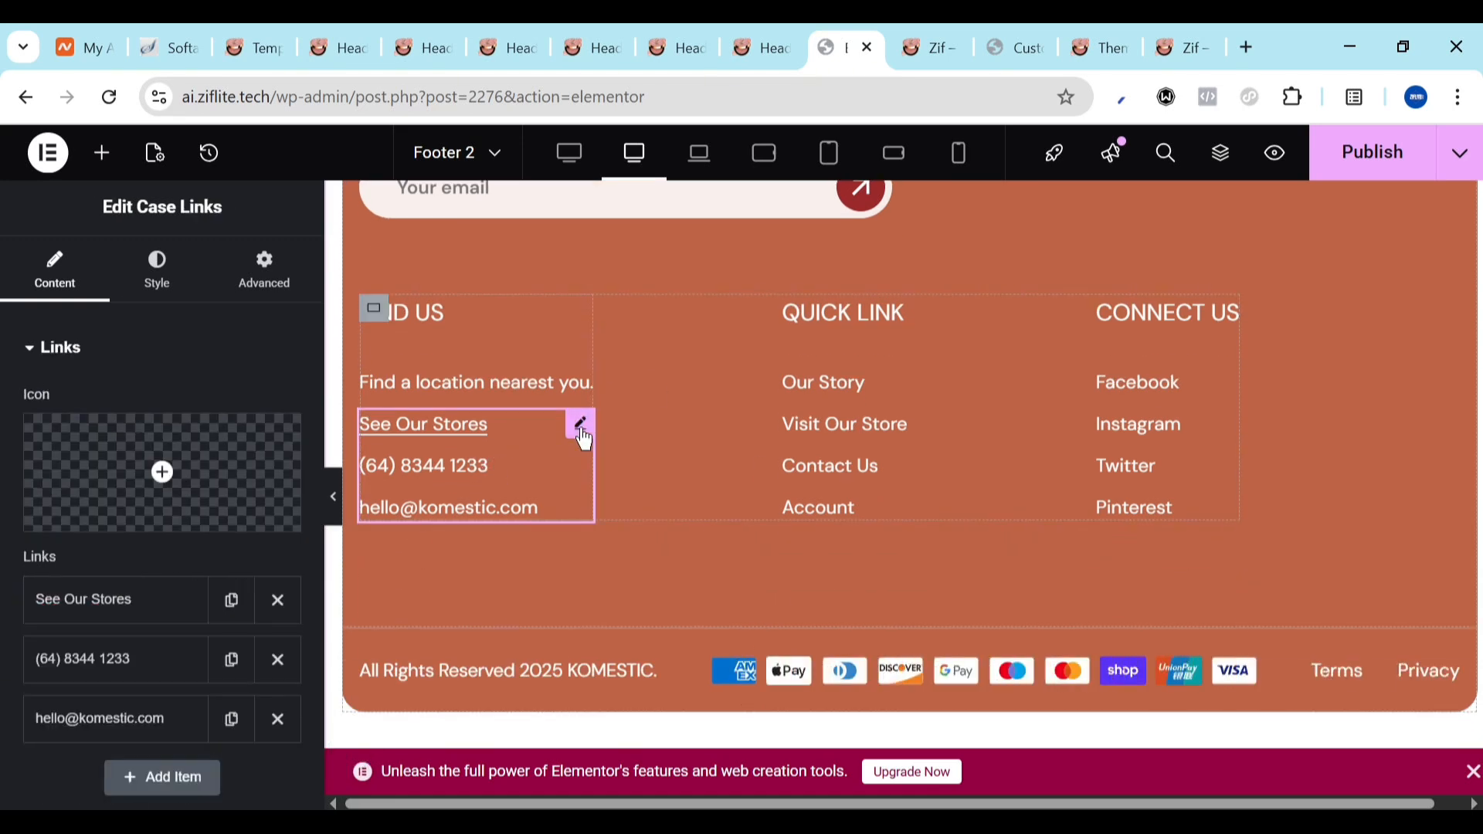
pyautogui.click(142, 601)
pyautogui.scroll(-2, 142, 591)
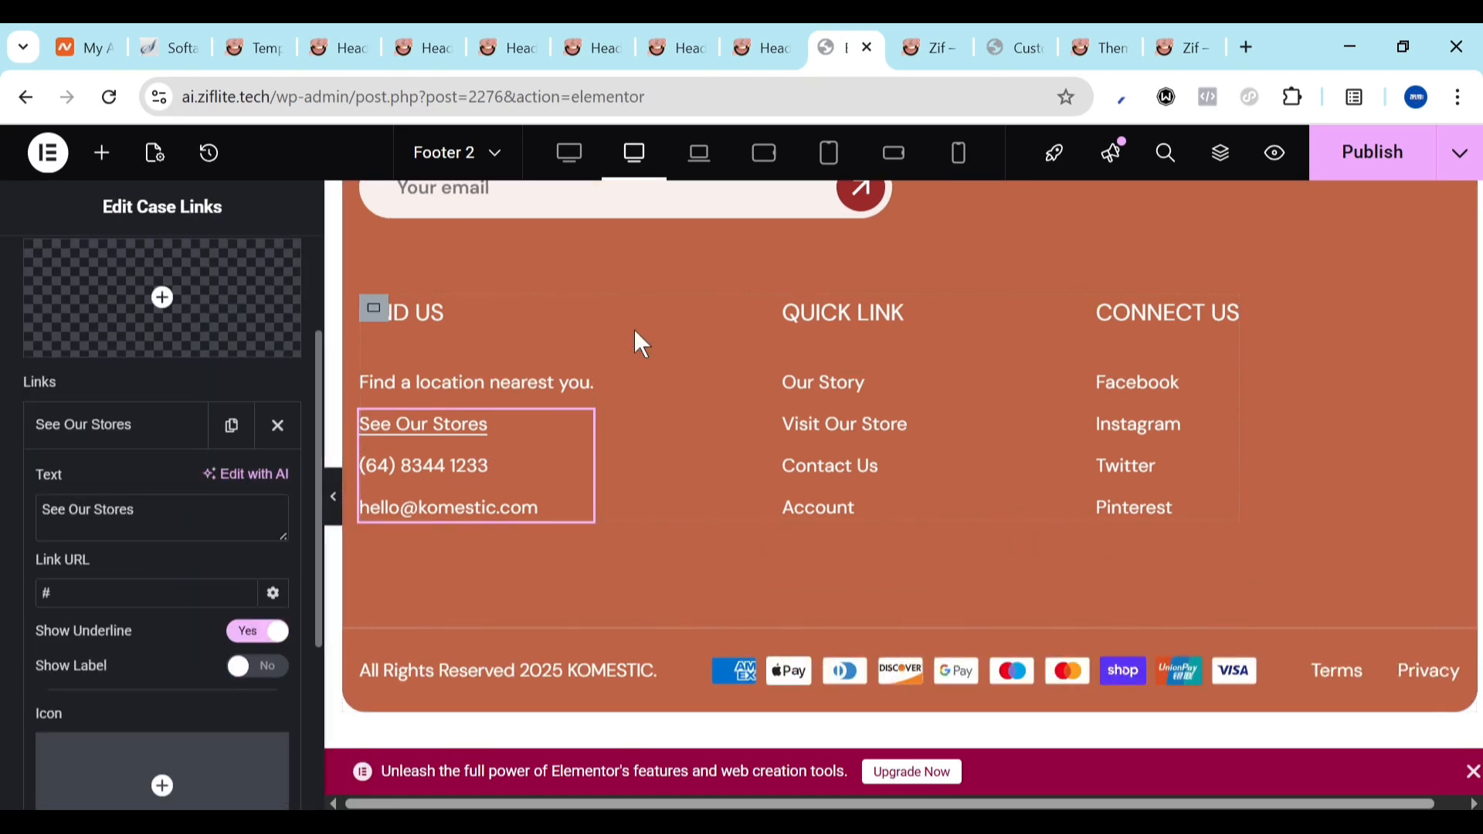
pyautogui.click(895, 382)
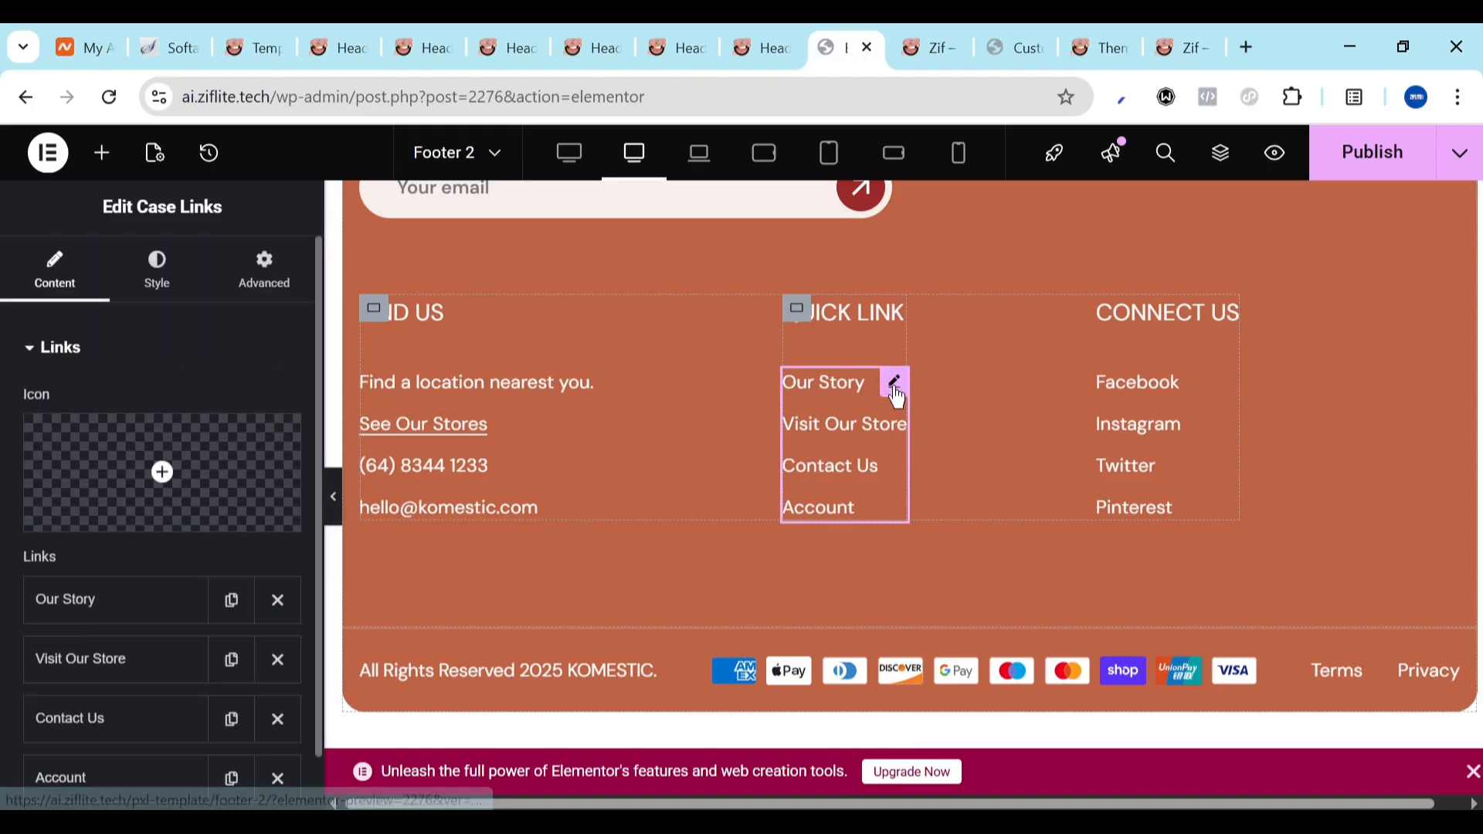
pyautogui.scroll(-1, 176, 650)
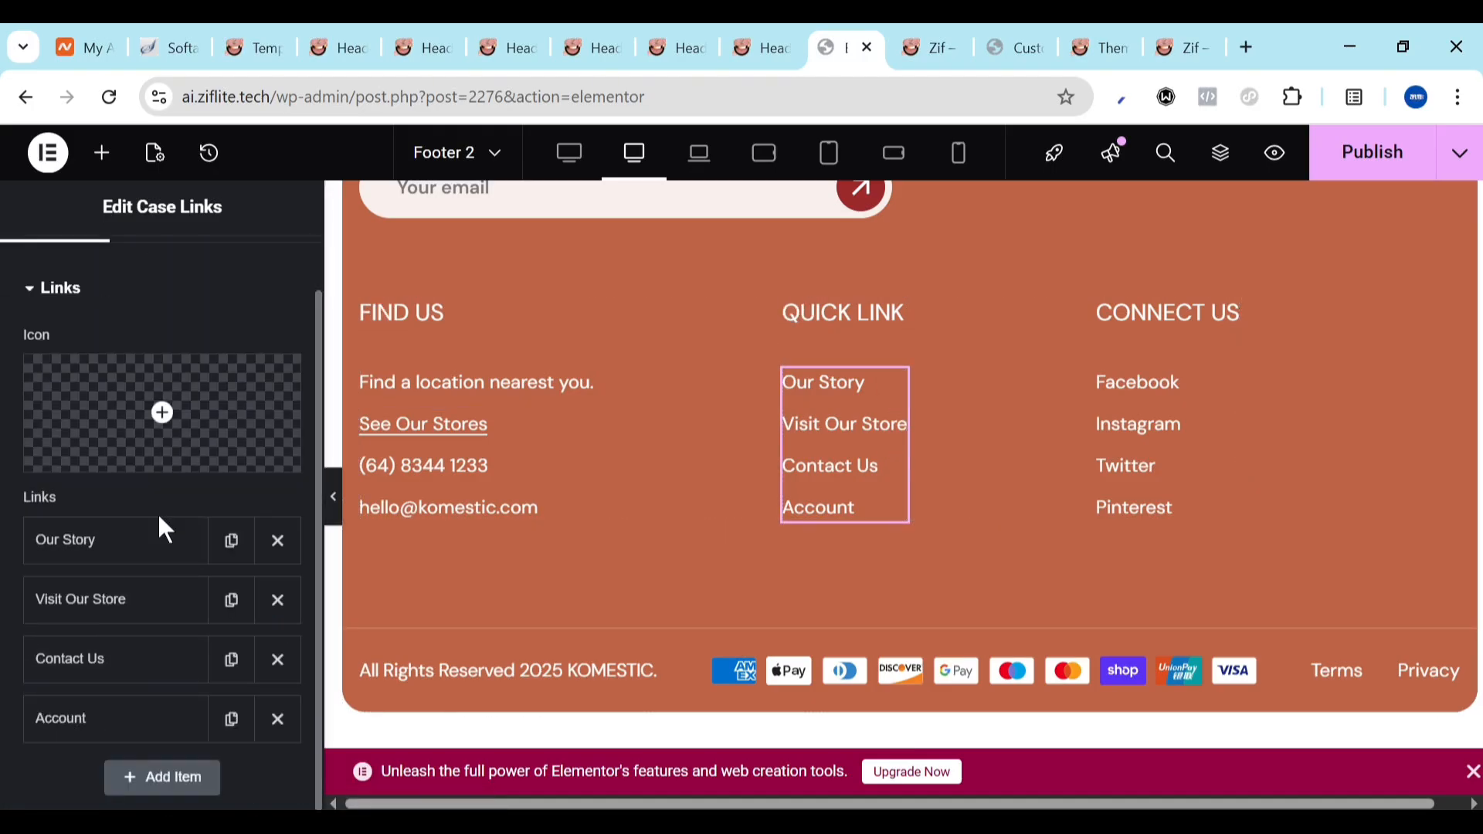
pyautogui.click(160, 539)
pyautogui.scroll(-2, 159, 526)
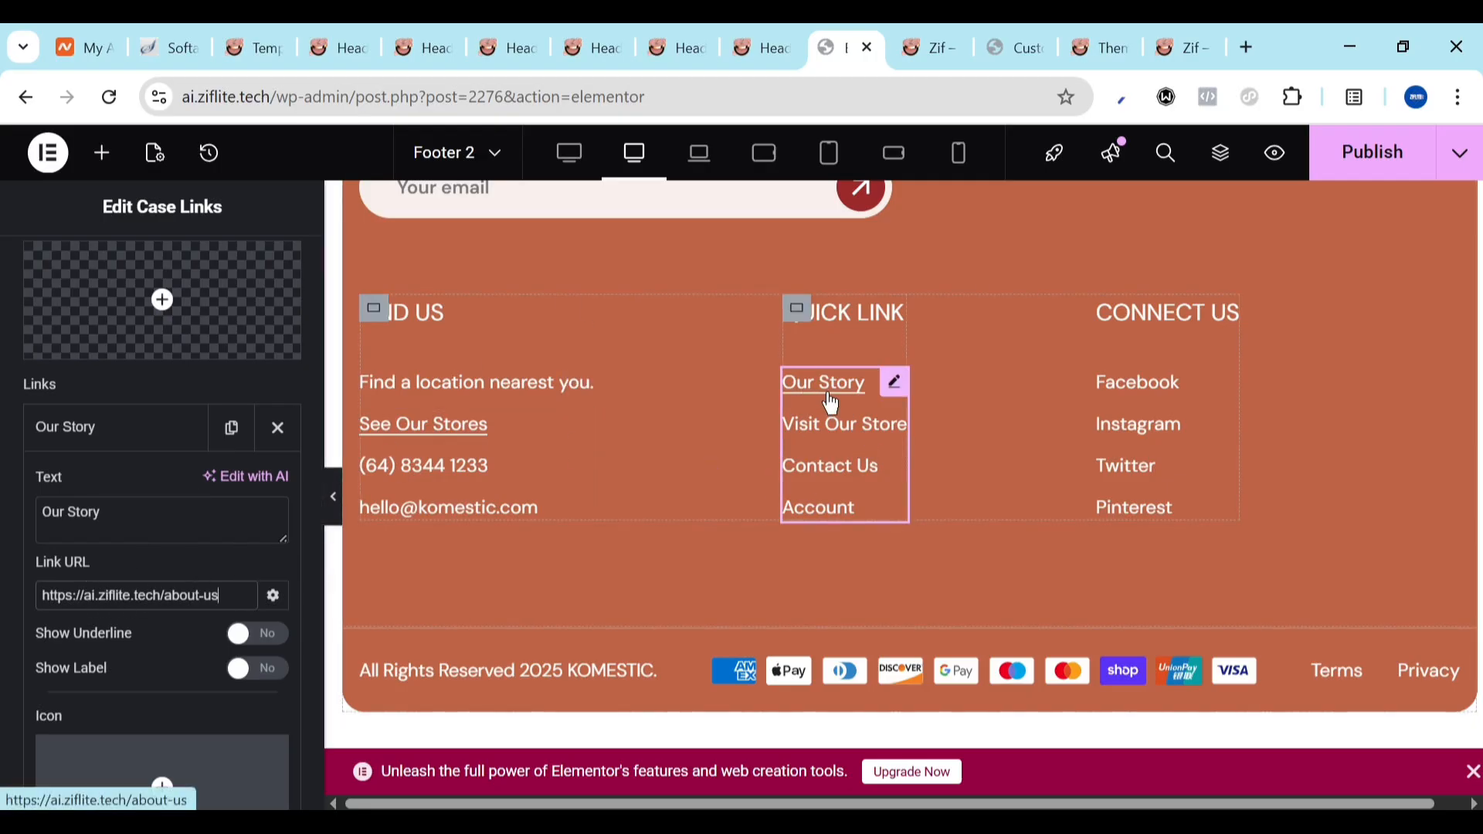
# Open the About Us page on the live site and copy its address
pyautogui.click(914, 48)
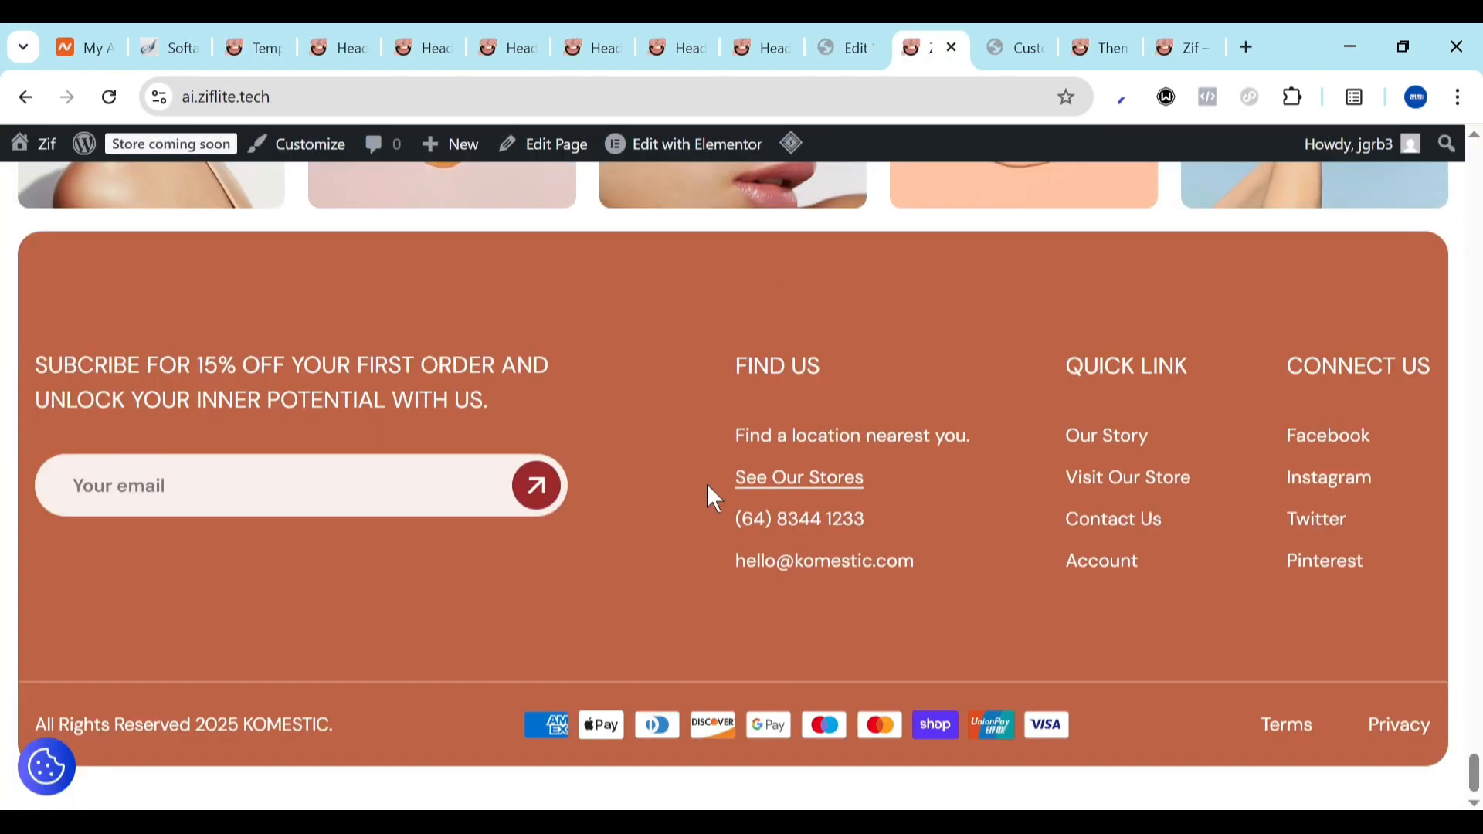
pyautogui.scroll(15, 708, 488)
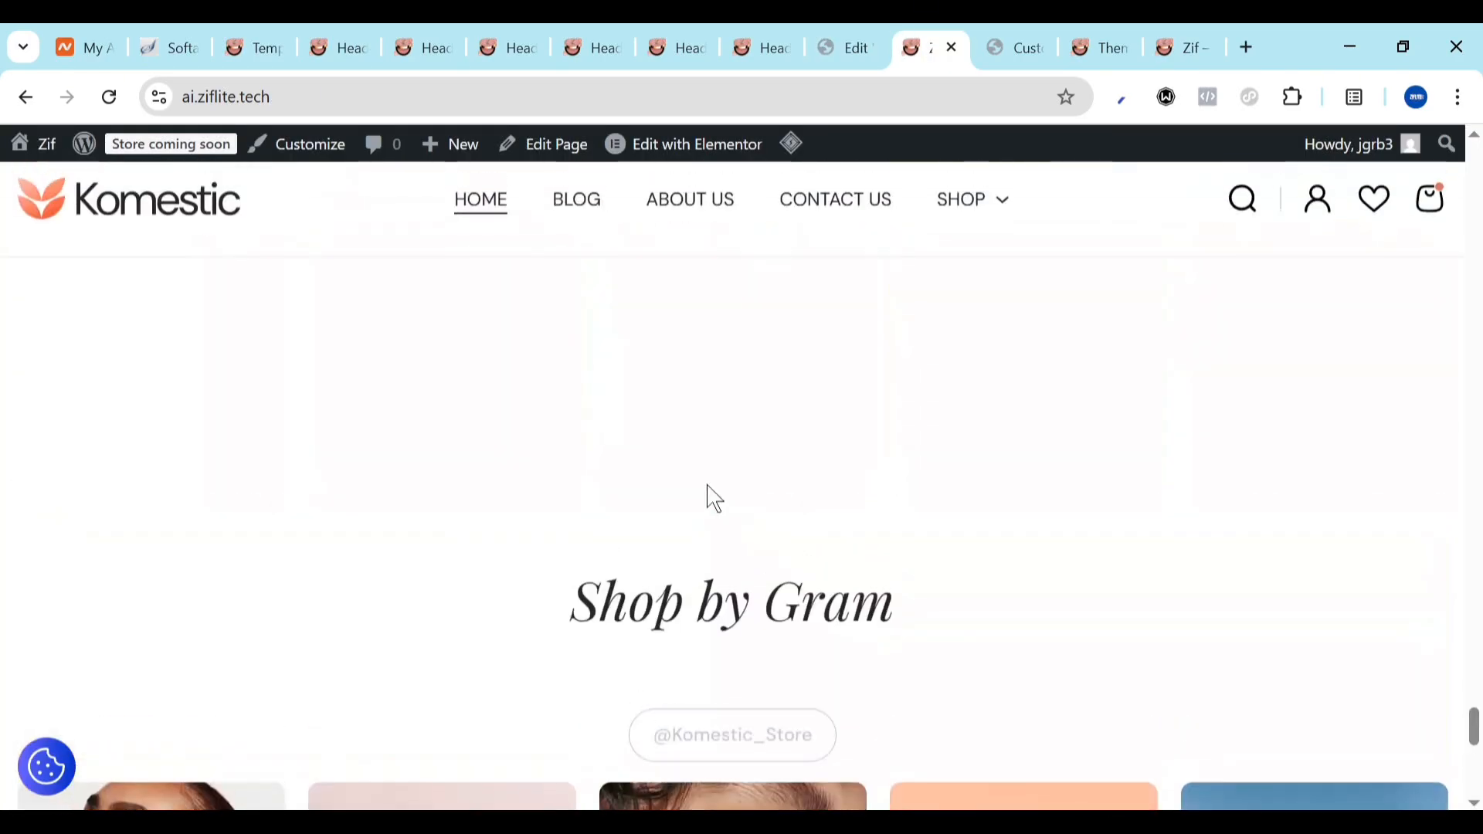
pyautogui.click(695, 230)
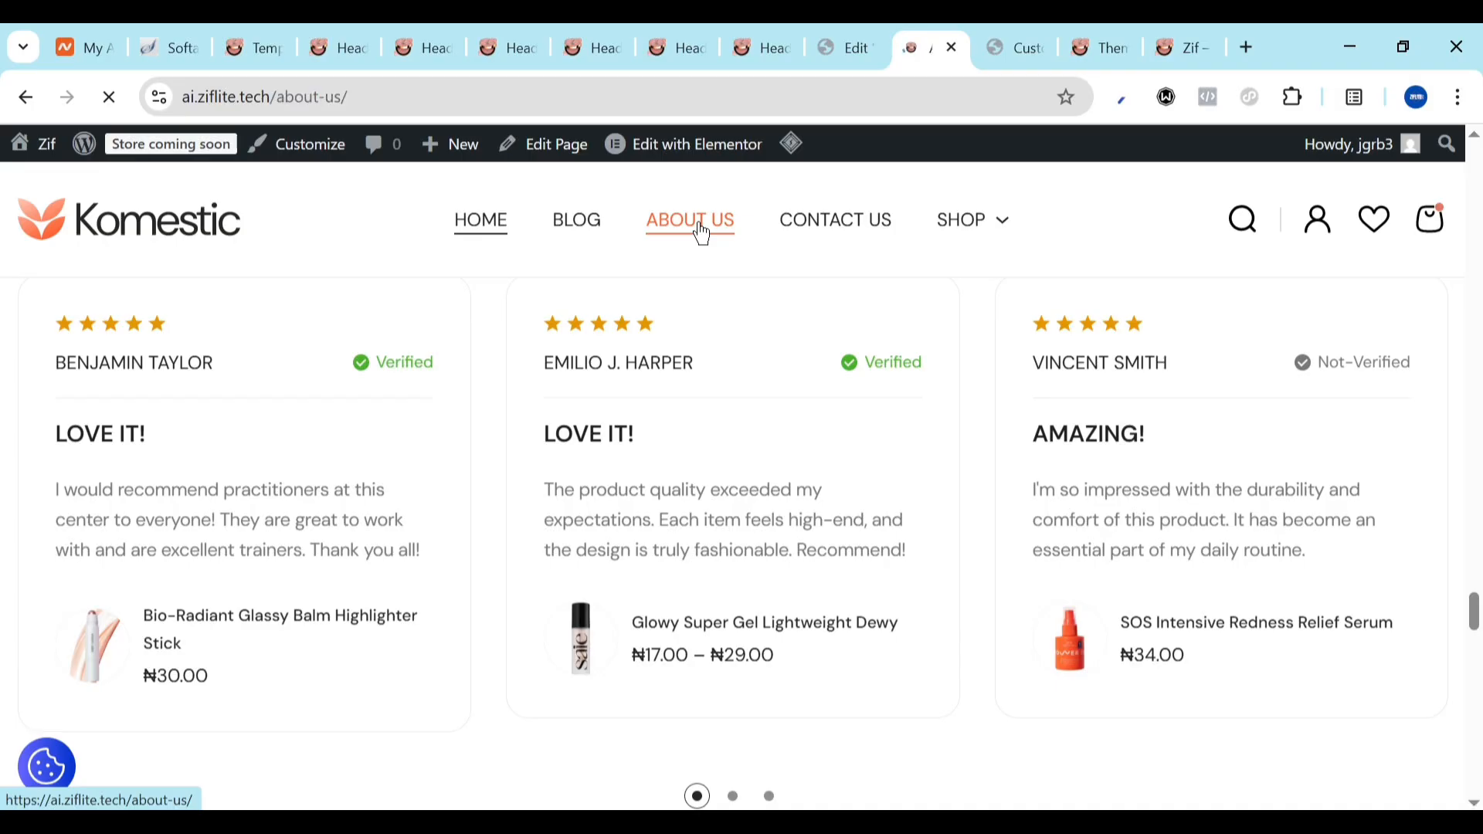
pyautogui.click(398, 98)
pyautogui.hotkey('ctrl', 'c')
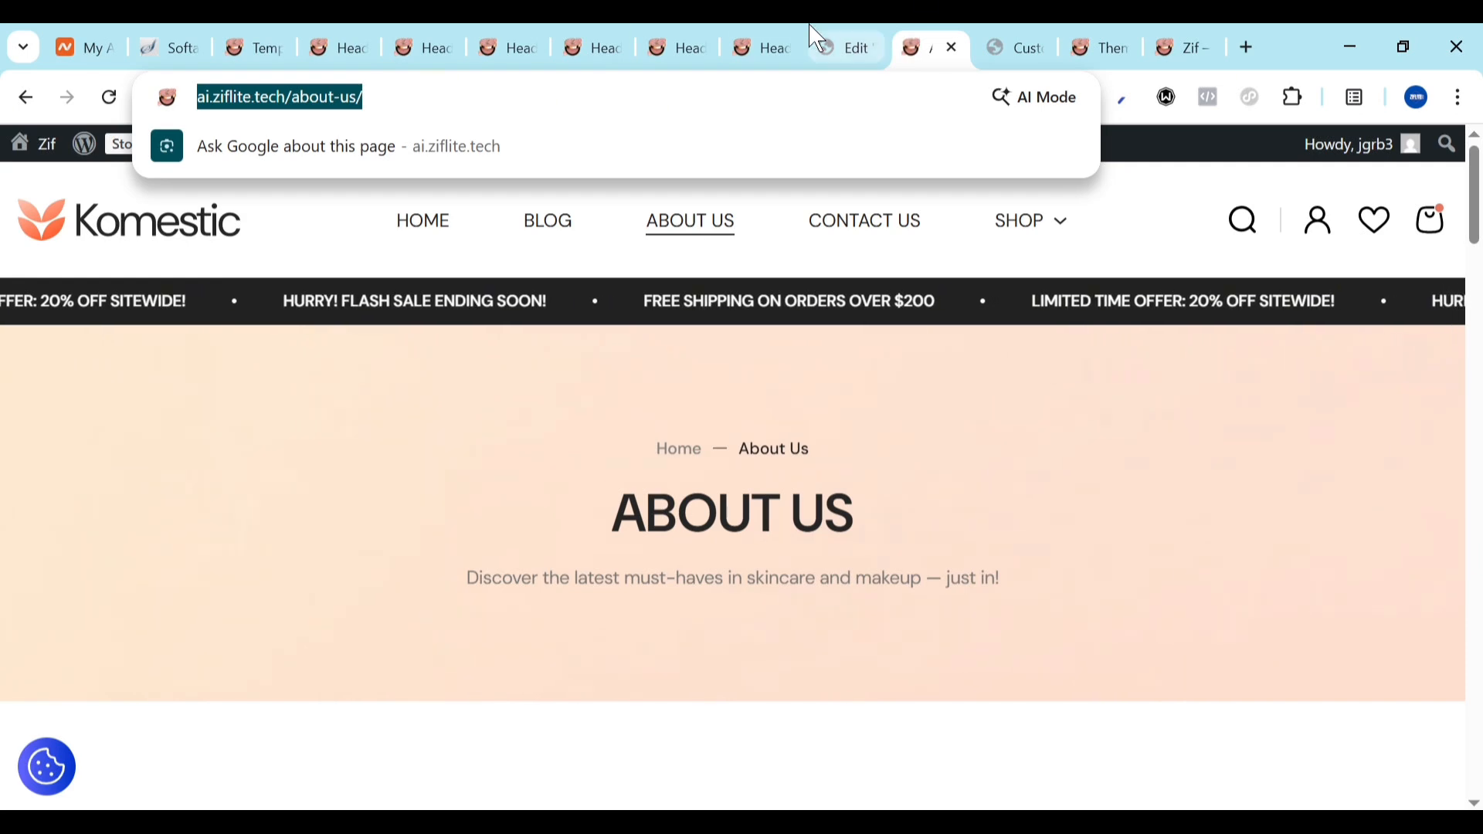
pyautogui.click(772, 45)
pyautogui.click(870, 36)
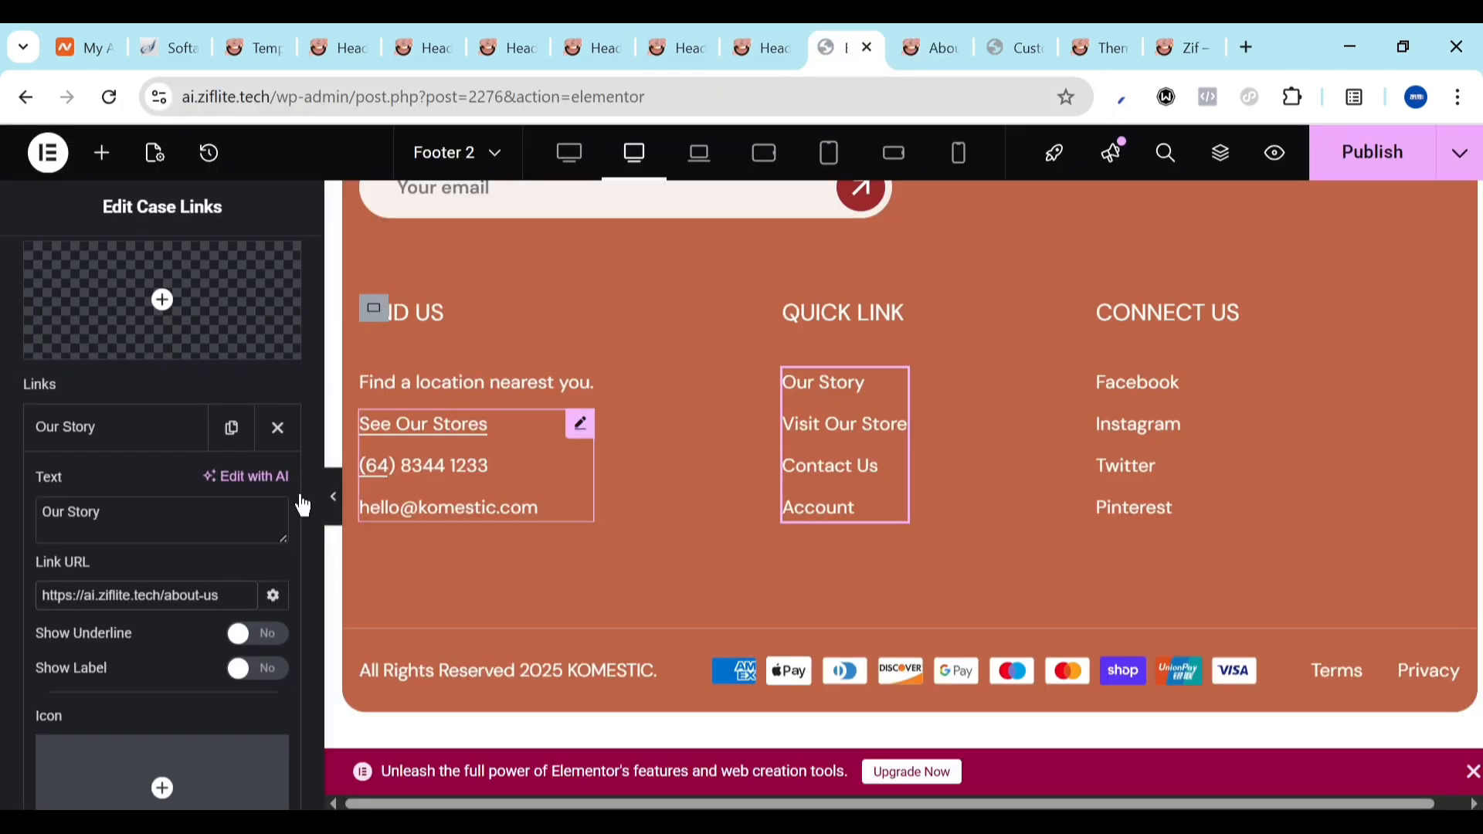
pyautogui.press('BackSpace')
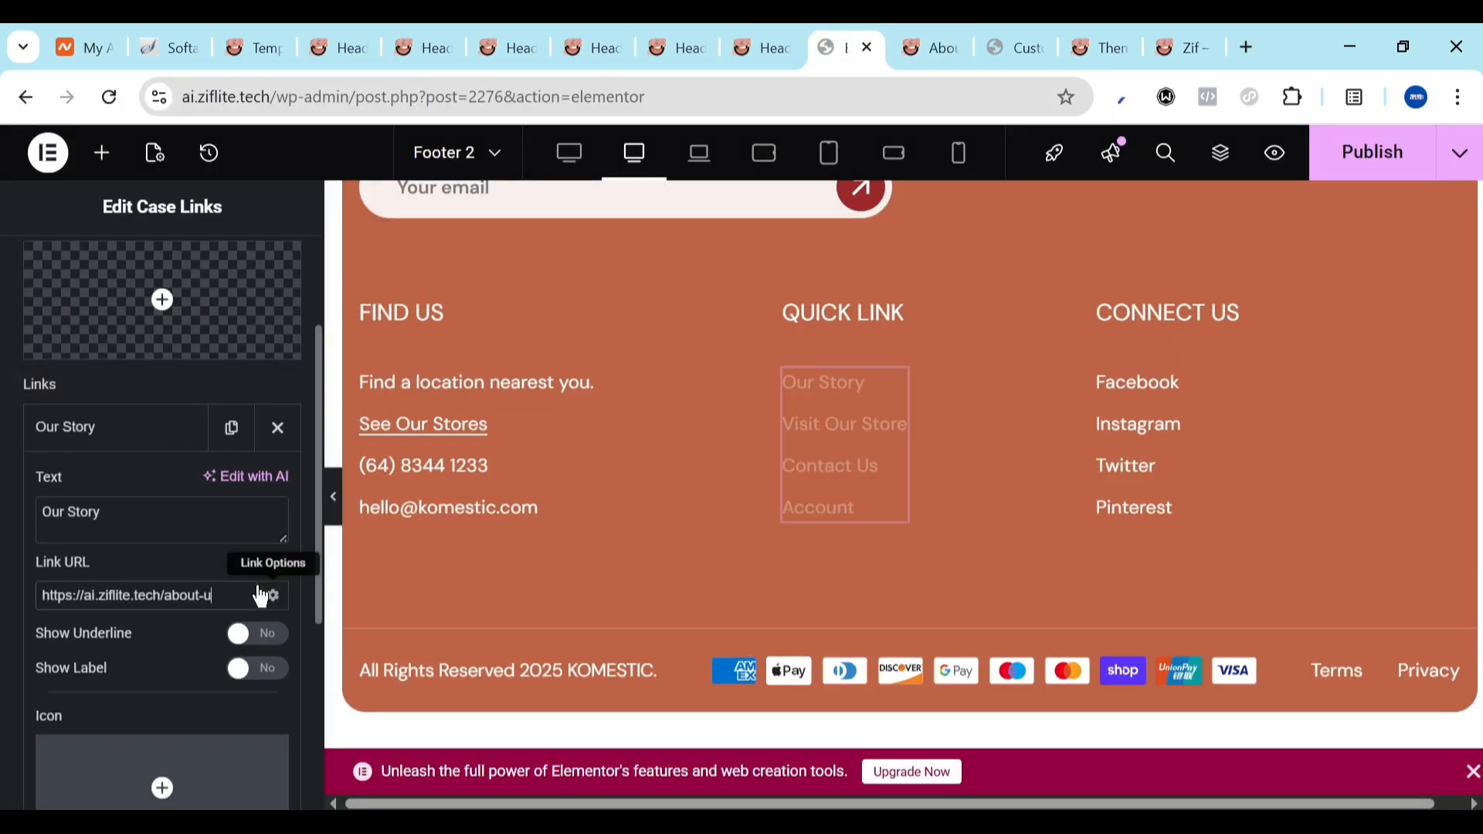
pyautogui.hotkey('ctrl', 'a')
pyautogui.press('BackSpace')
pyautogui.hotkey('ctrl', 'v')
pyautogui.click(1361, 174)
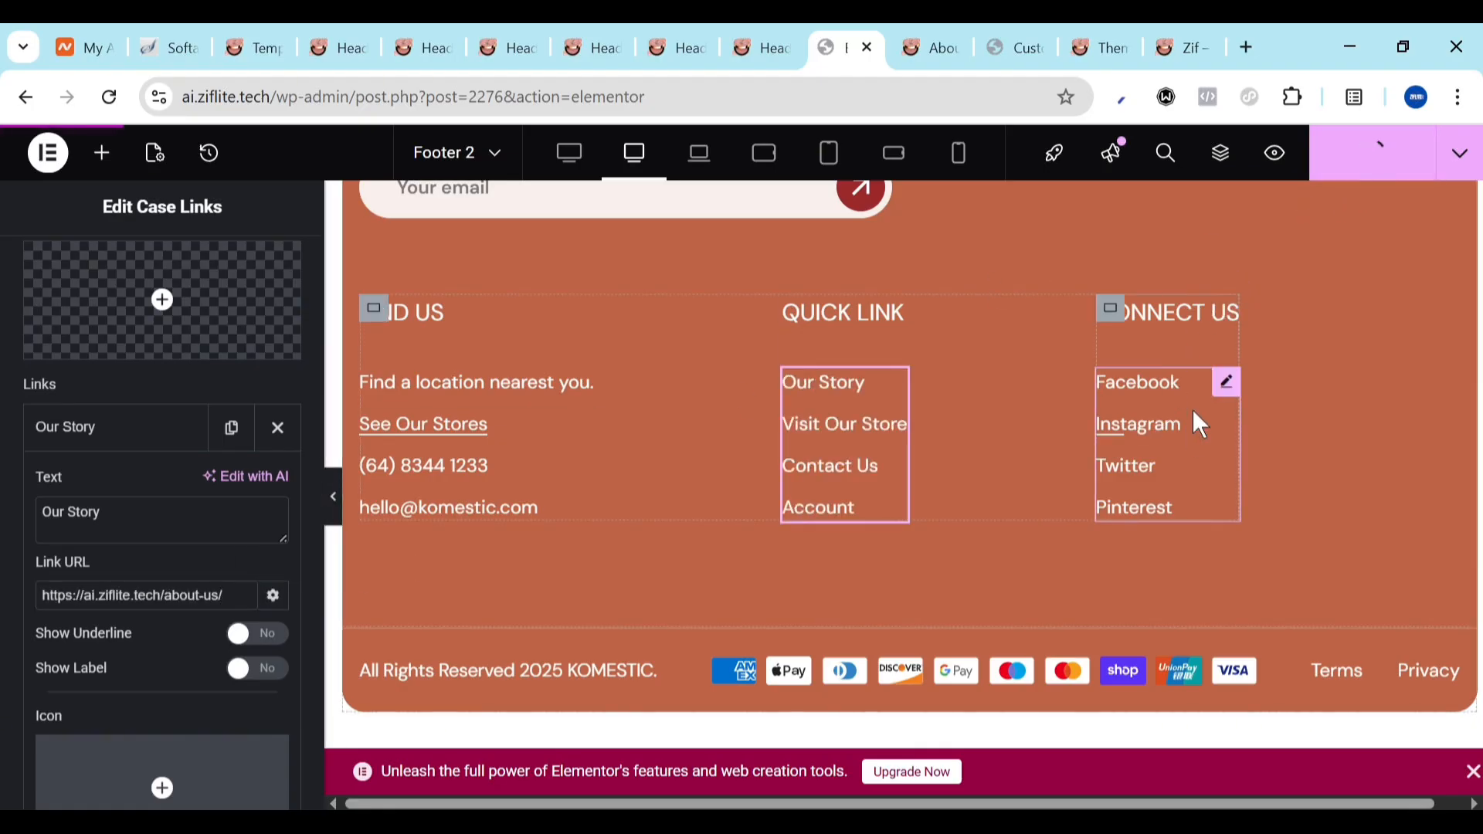
# Examine the editing options of the Connect Us links, payment image gallery, copyright text, and Terms and Privacy links
pyautogui.click(1230, 389)
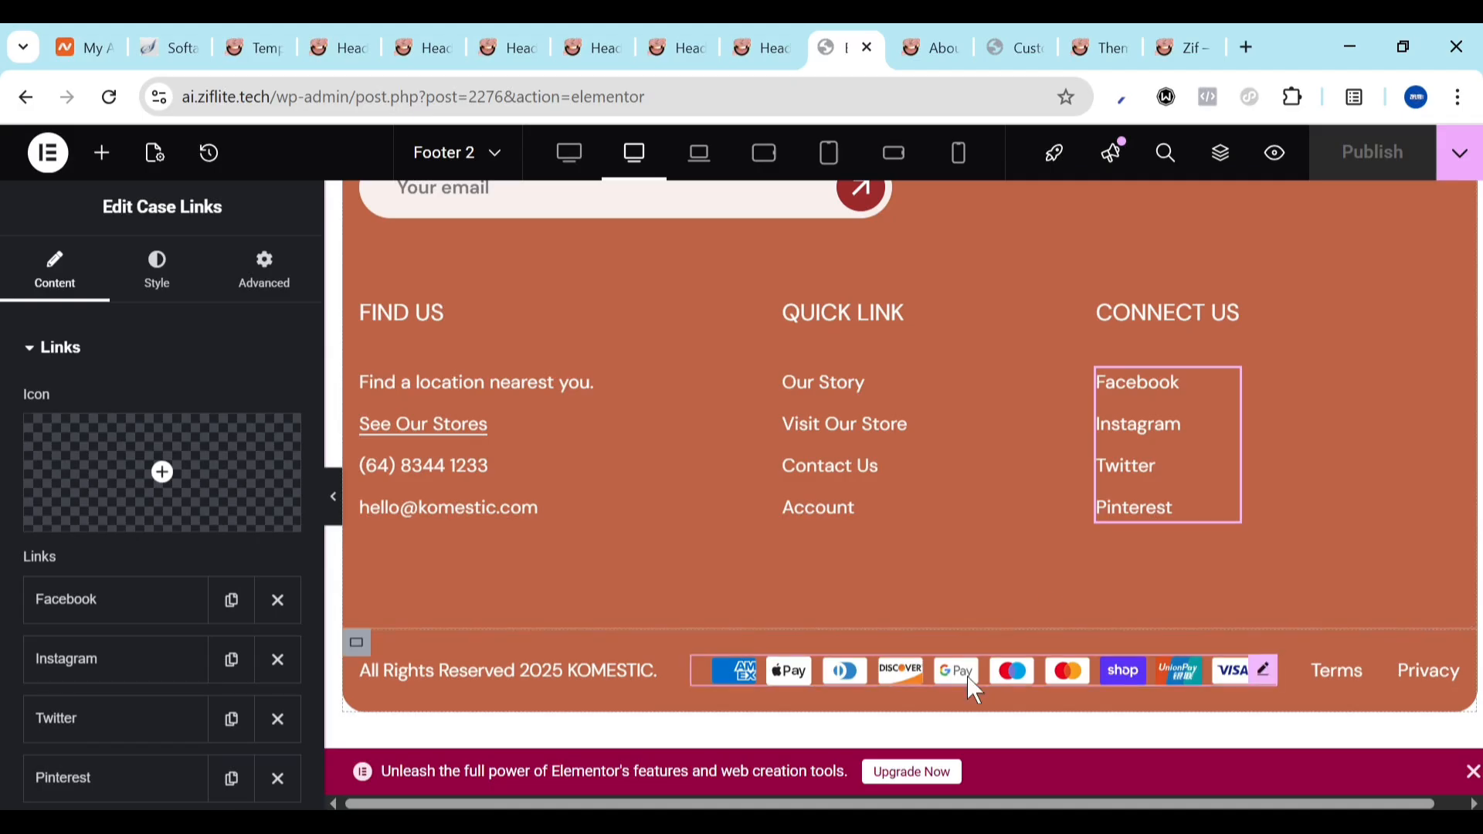
pyautogui.click(926, 682)
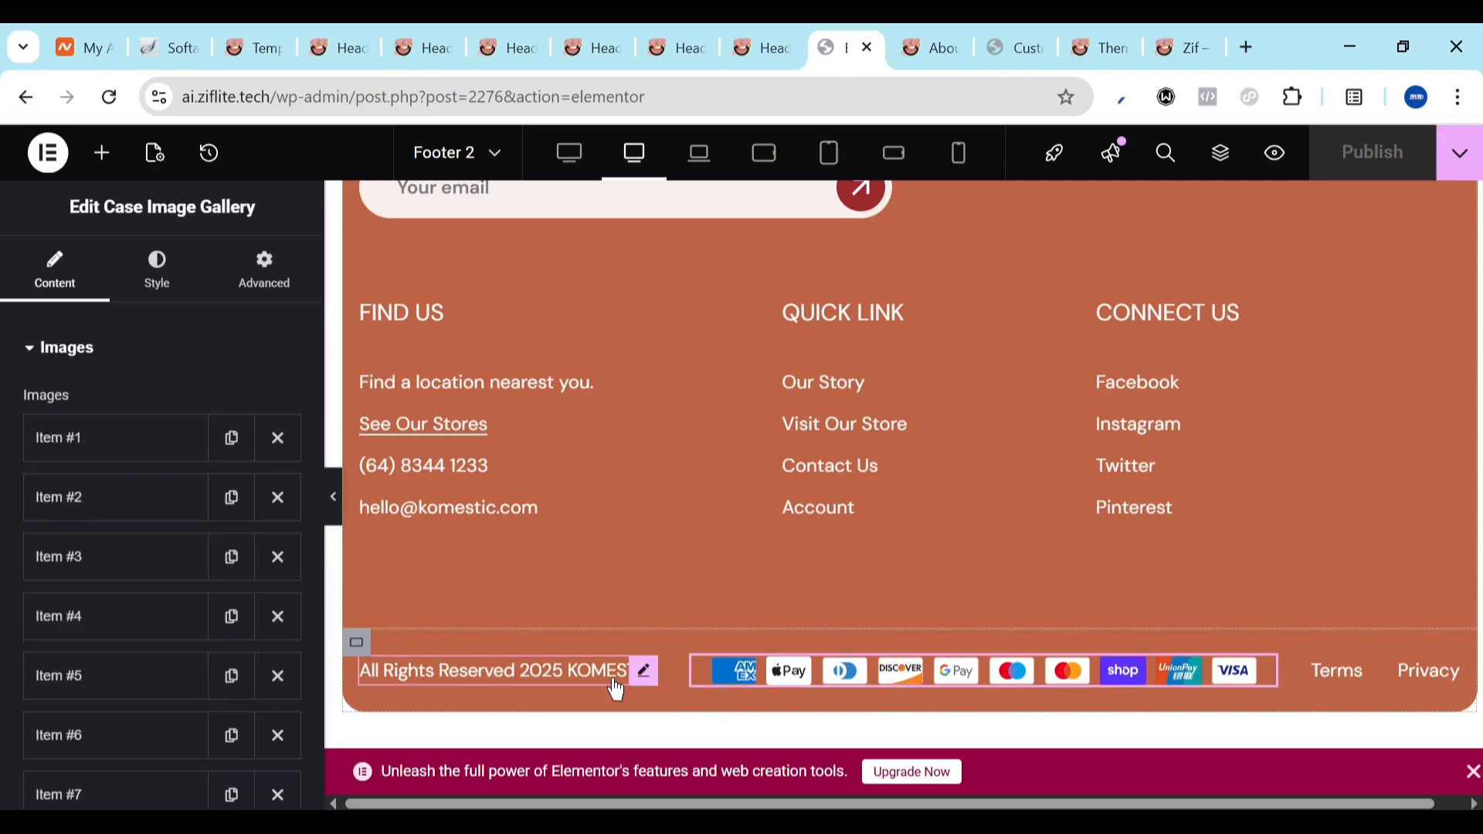
pyautogui.click(461, 683)
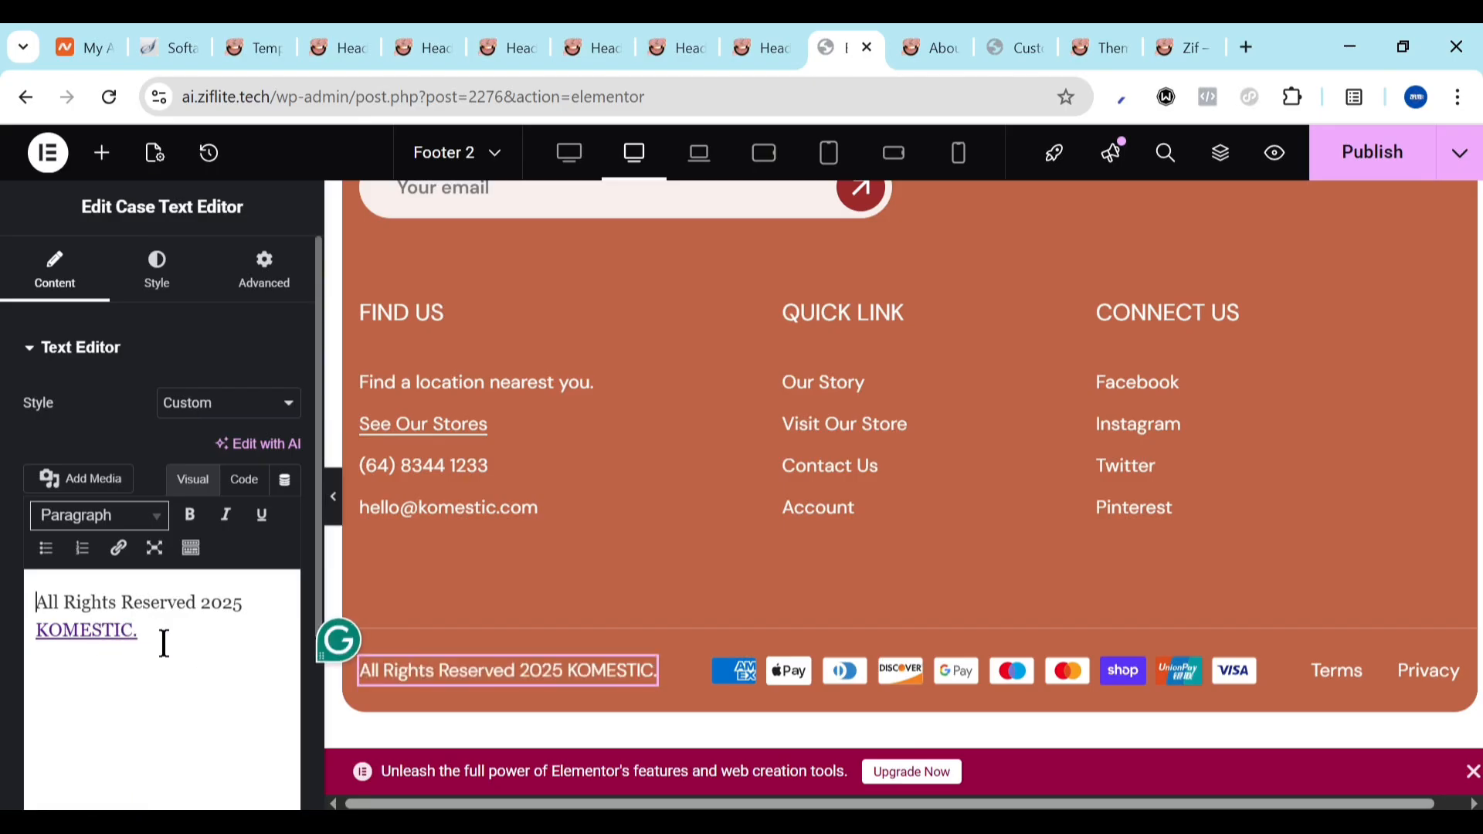
pyautogui.click(1448, 674)
pyautogui.scroll(3, 1132, 564)
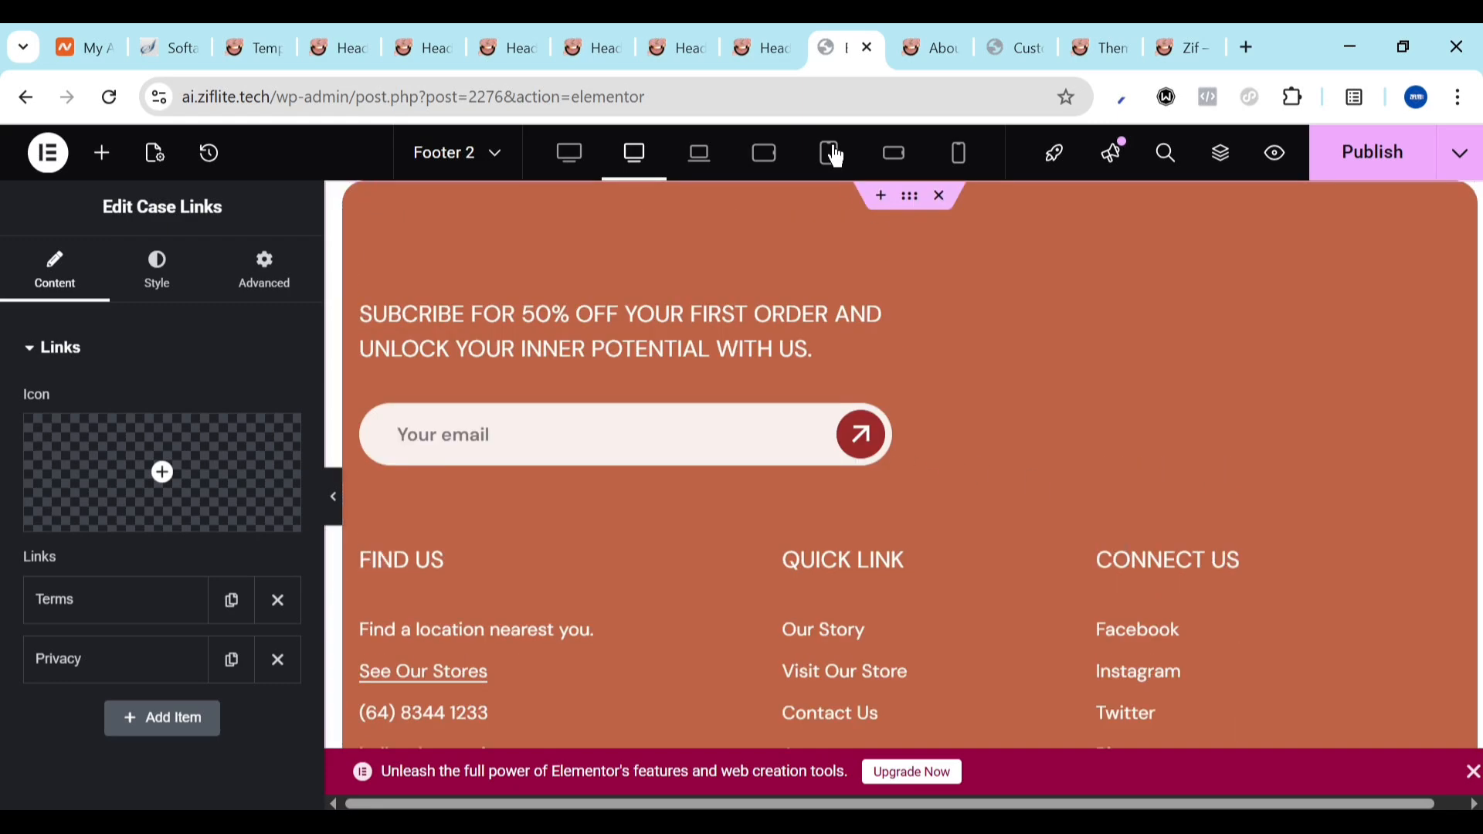
# Stay in the Footer 2 editor, publish the template again, and switch to the live About Us page
pyautogui.click(867, 48)
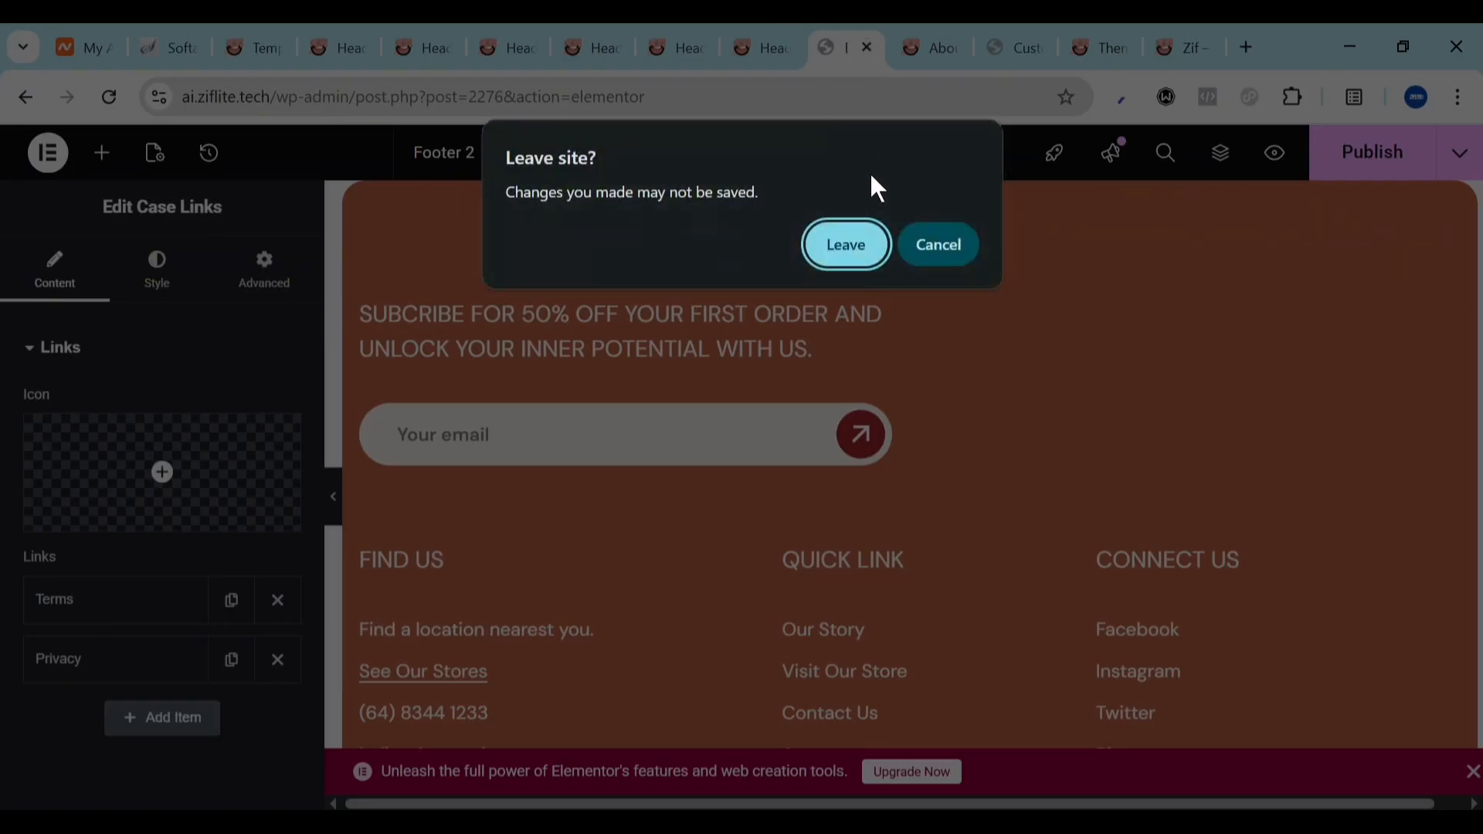
pyautogui.click(927, 251)
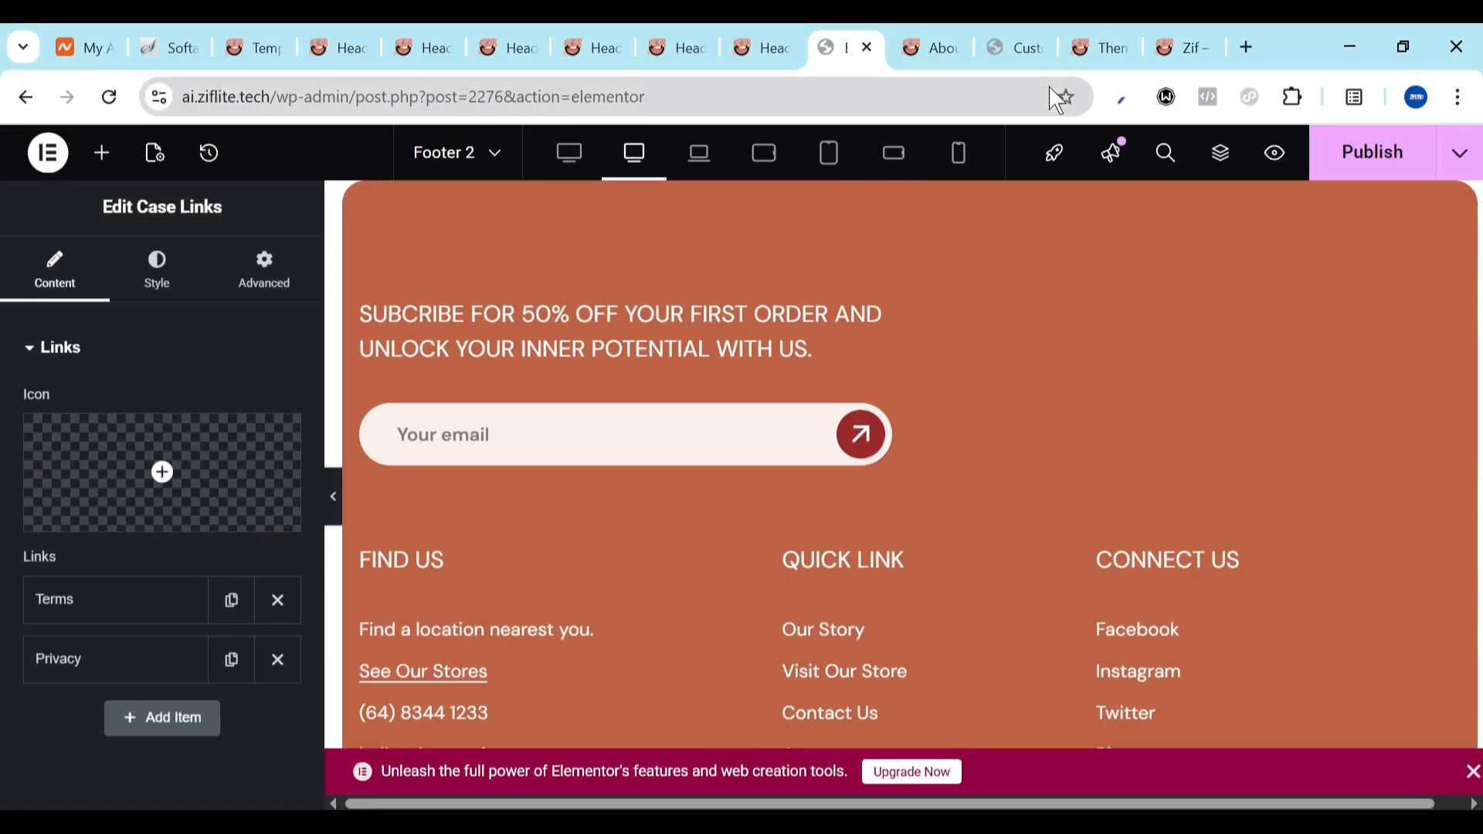
pyautogui.click(1379, 163)
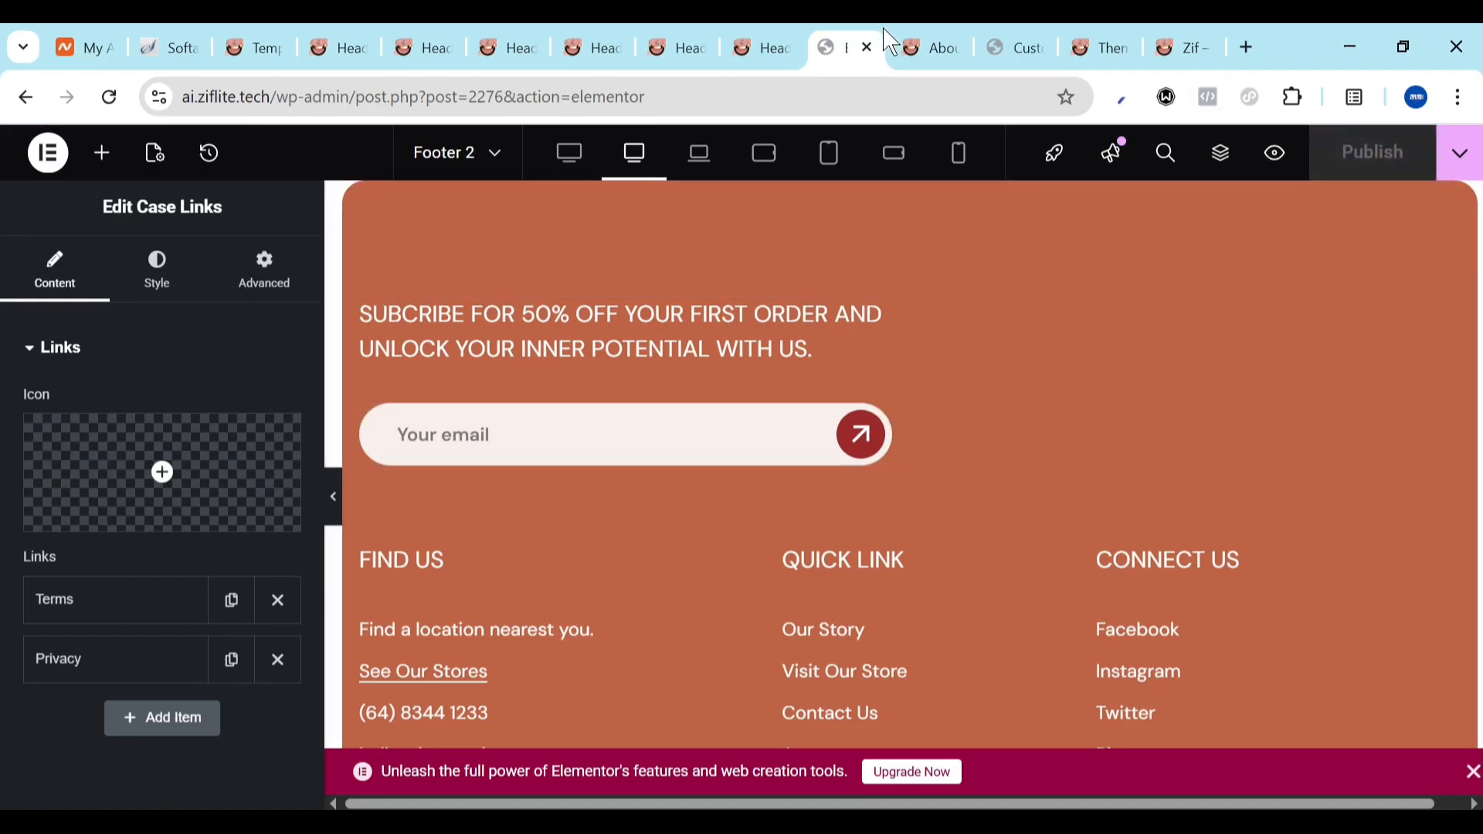
pyautogui.click(932, 47)
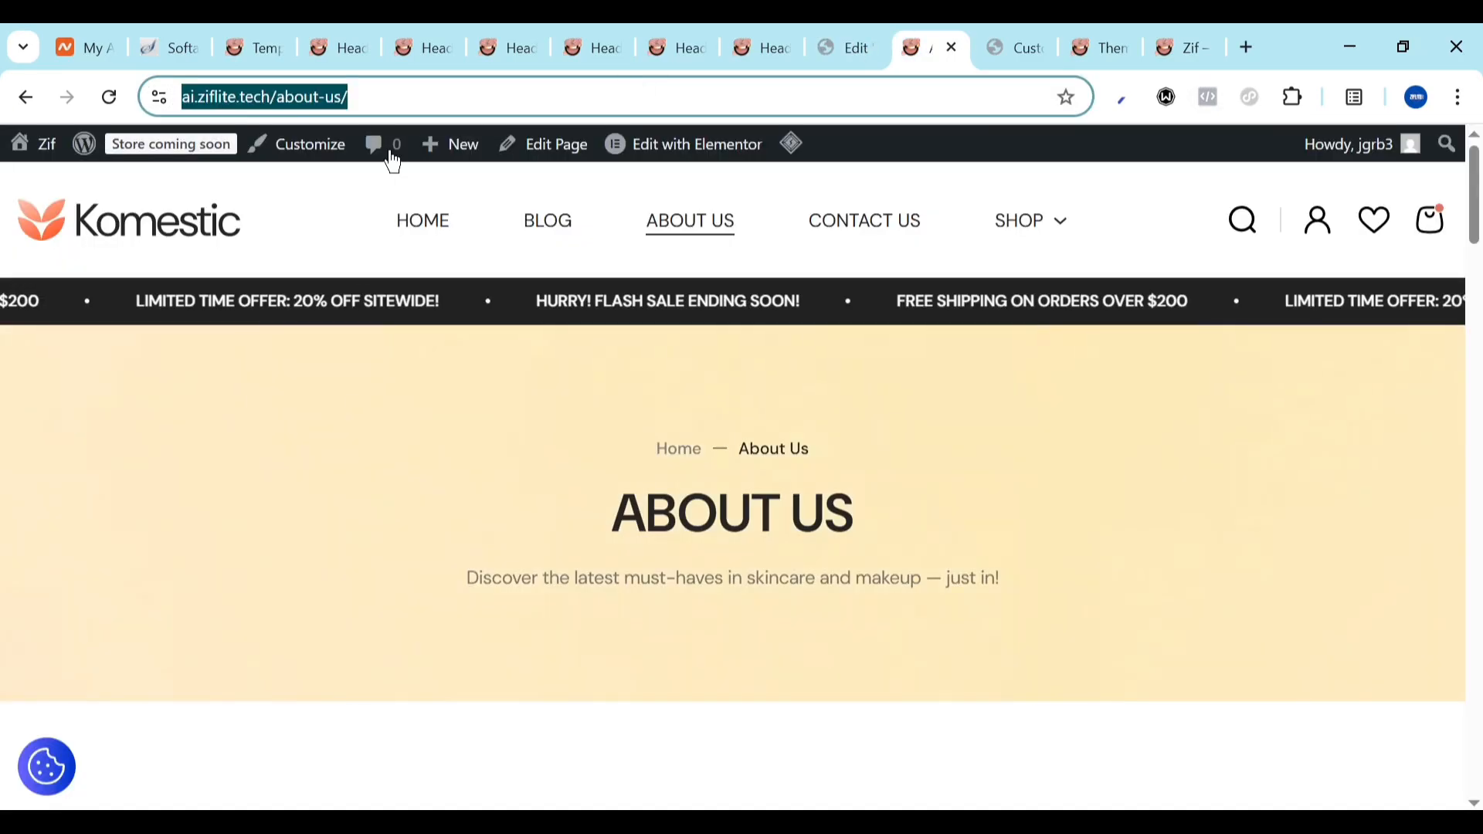
# Reload the live About Us page and check the updated Quick Link entries in its footer
pyautogui.click(110, 99)
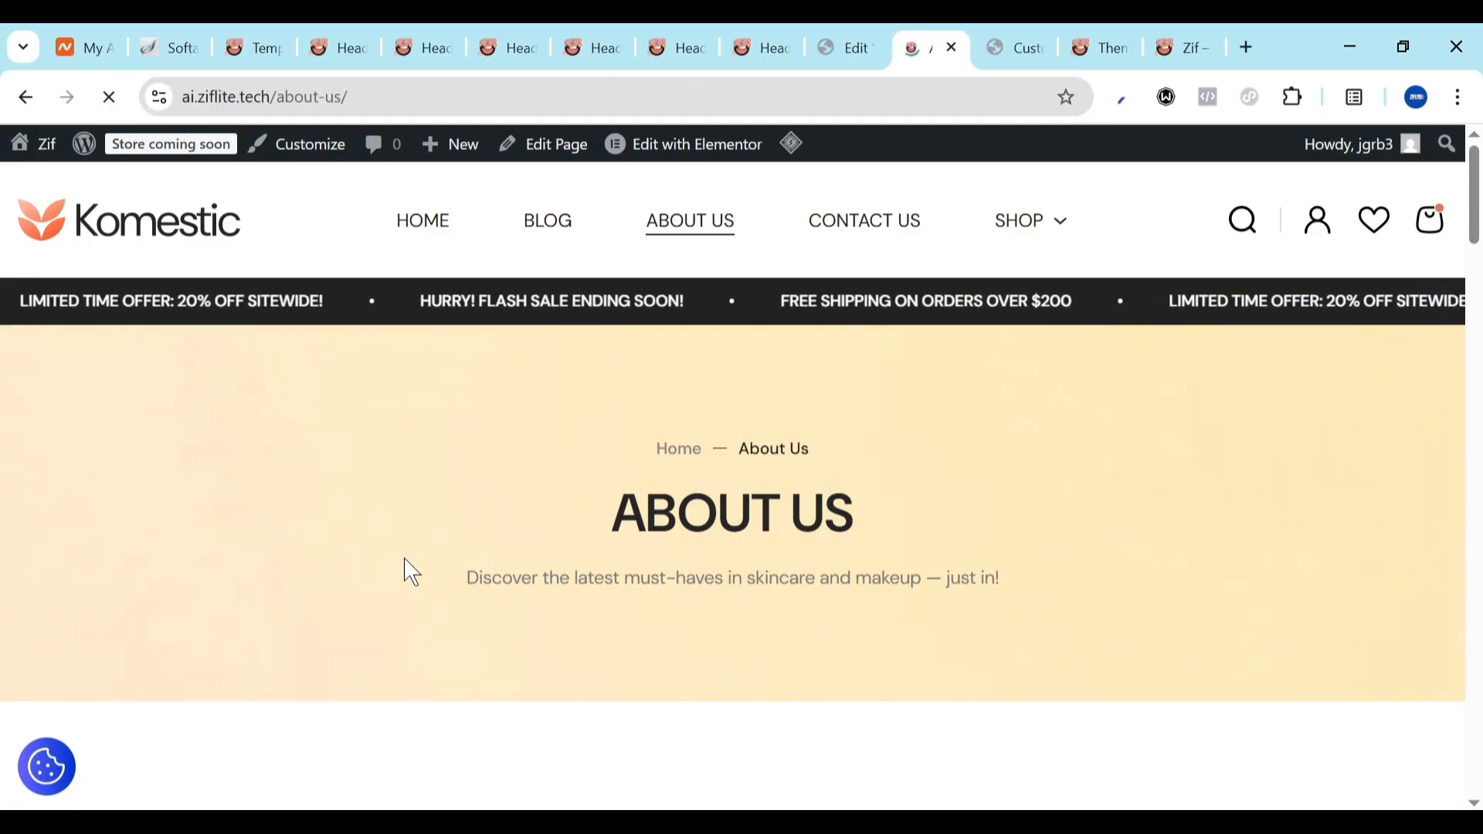
pyautogui.scroll(-15, 411, 571)
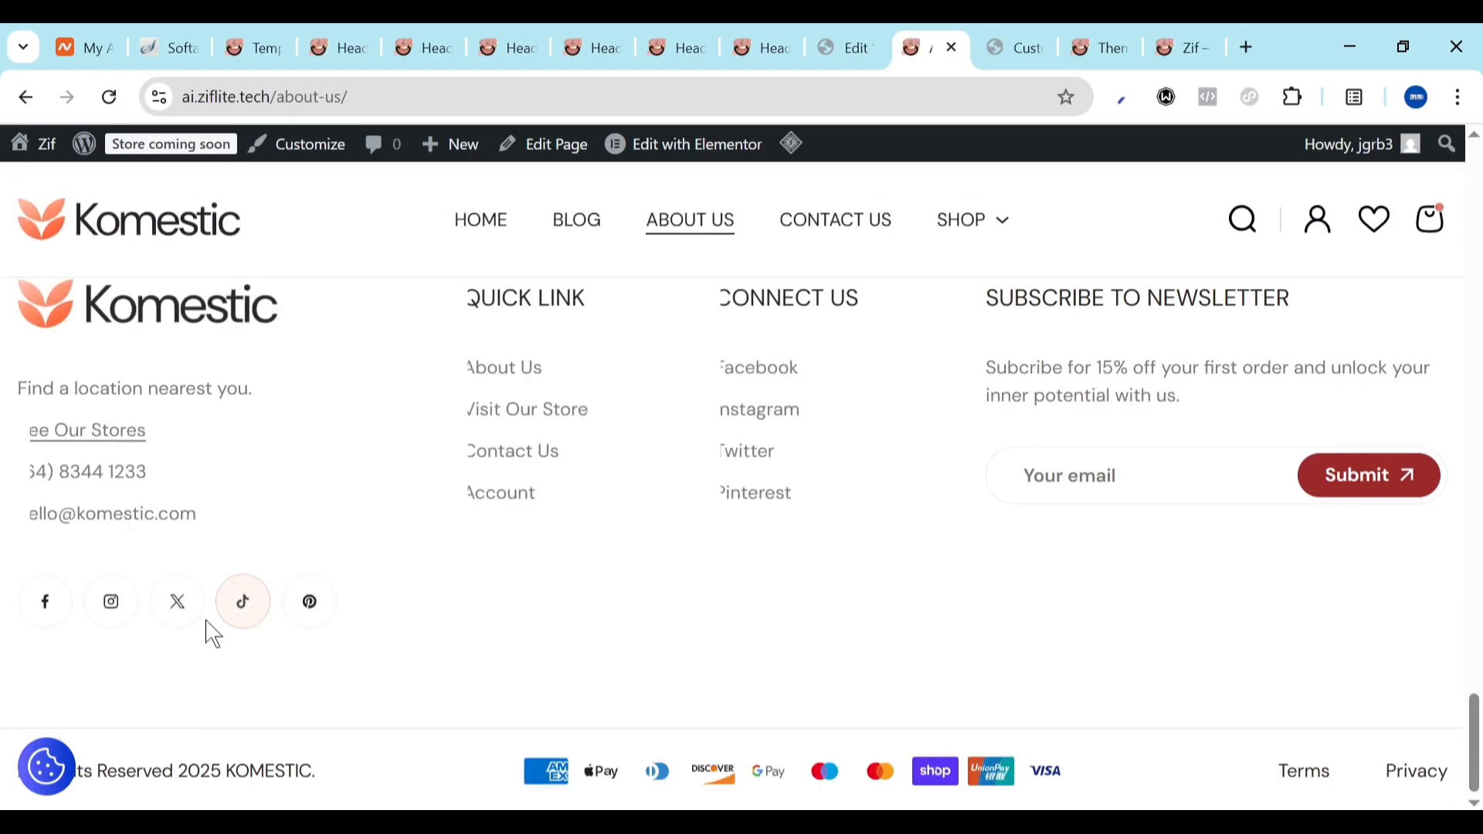
pyautogui.scroll(3, 336, 552)
pyautogui.scroll(3, 336, 553)
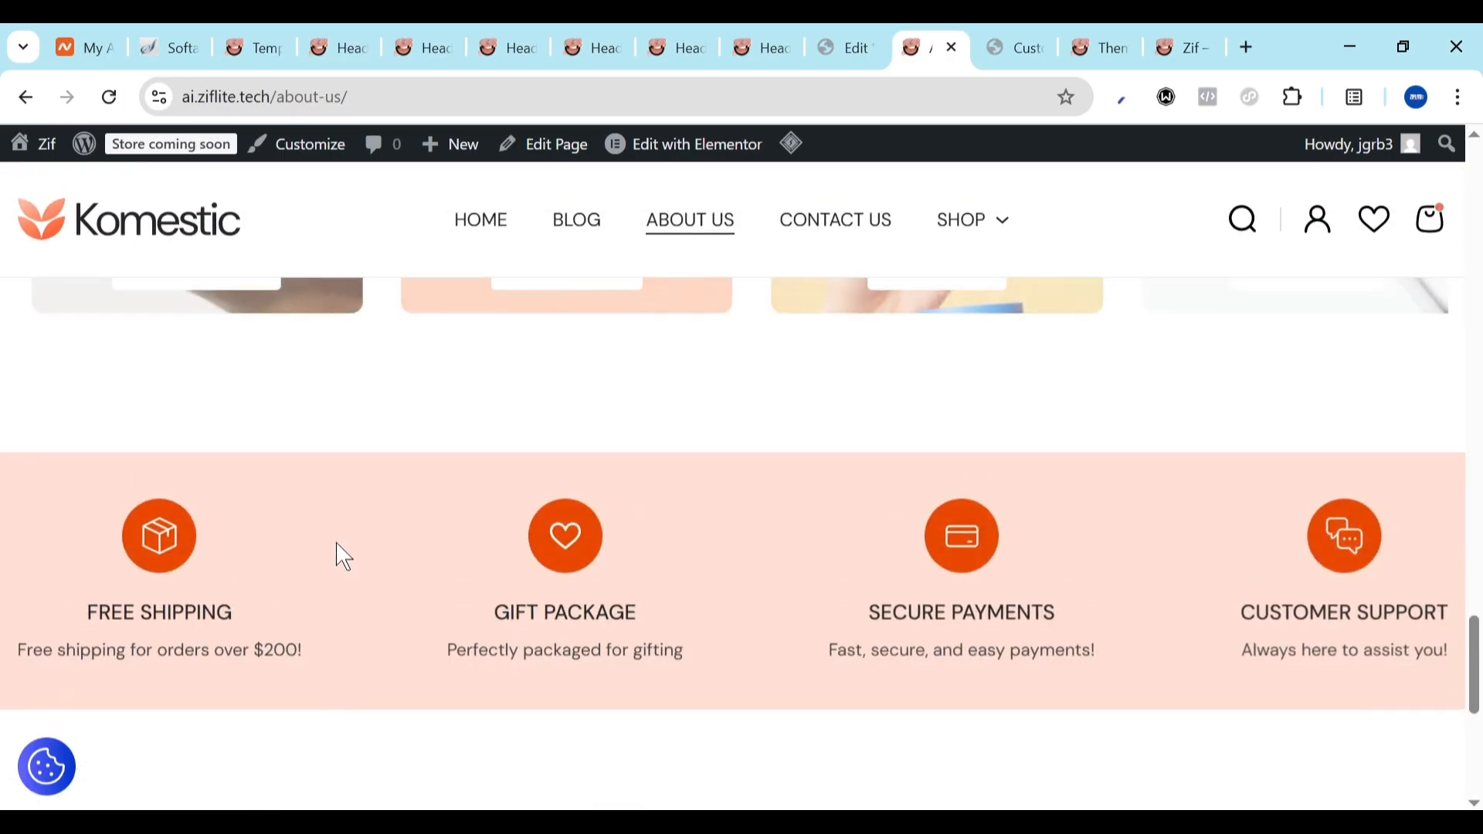
pyautogui.scroll(-1, 337, 553)
pyautogui.scroll(6, 344, 556)
pyautogui.scroll(-1, 541, 278)
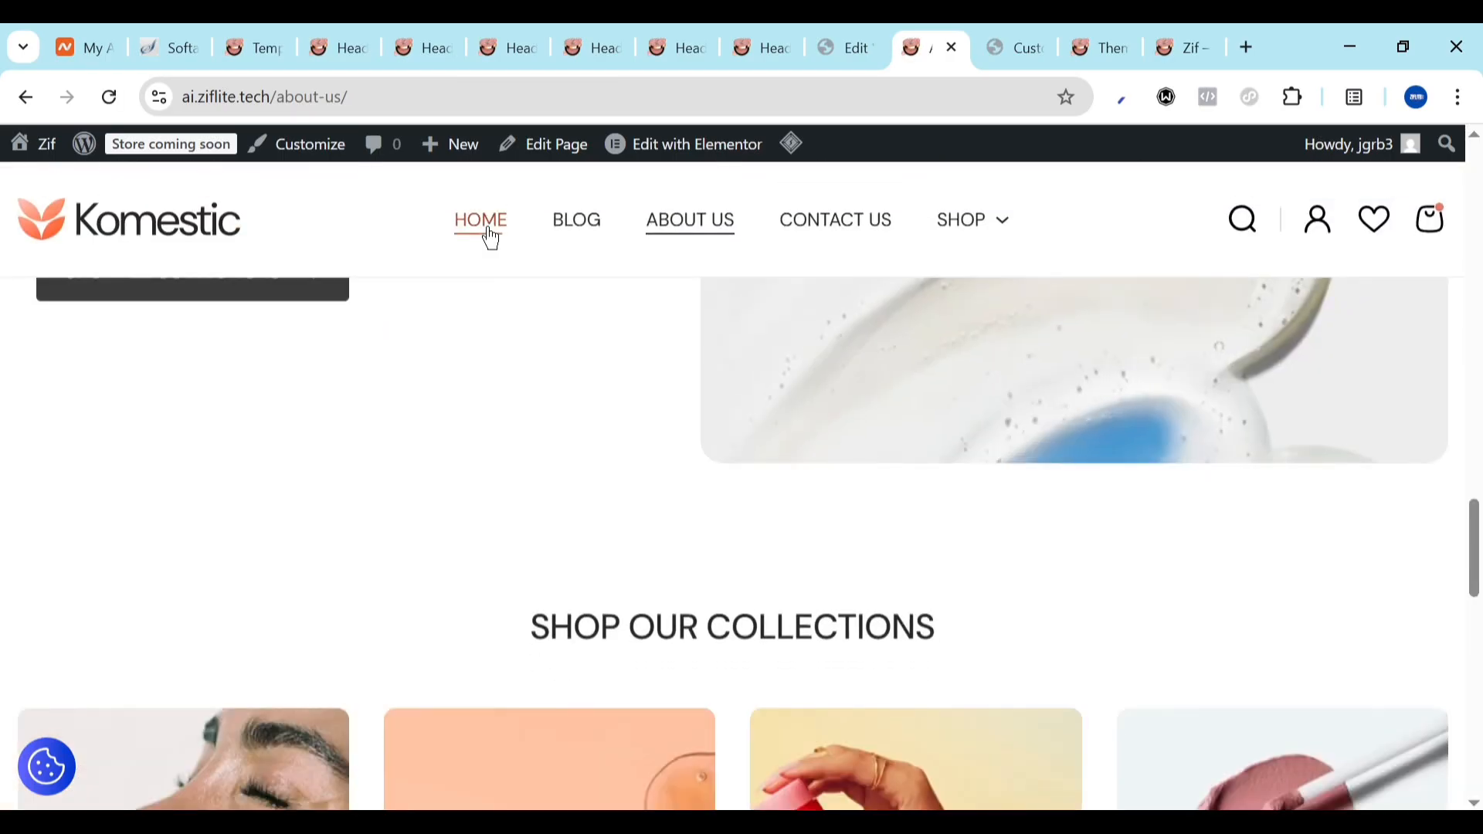
# Open the live Home page and examine its footer for comparison with the About Us footer
pyautogui.click(490, 230)
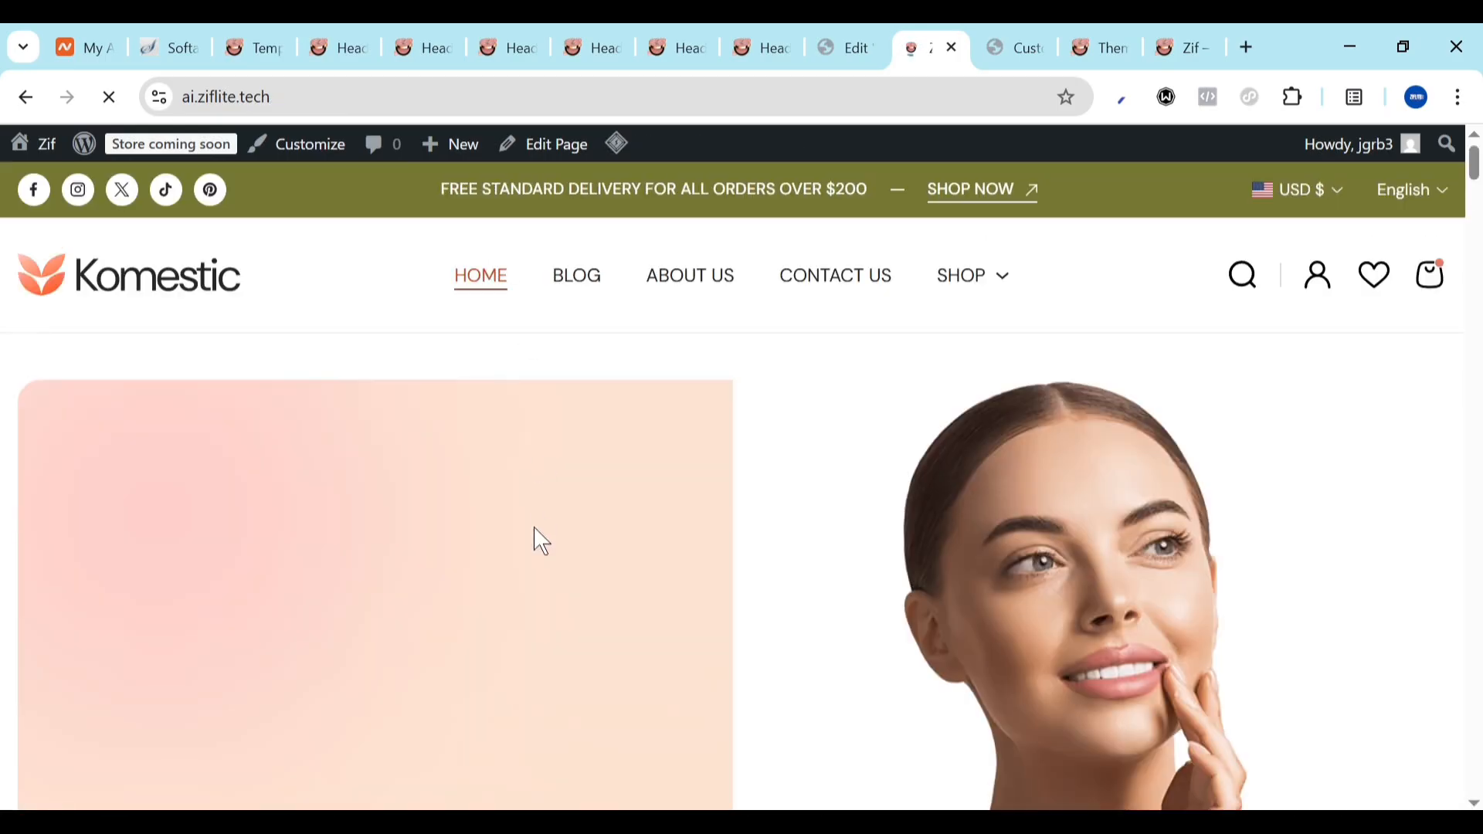
pyautogui.scroll(-5, 535, 540)
pyautogui.scroll(-10, 543, 541)
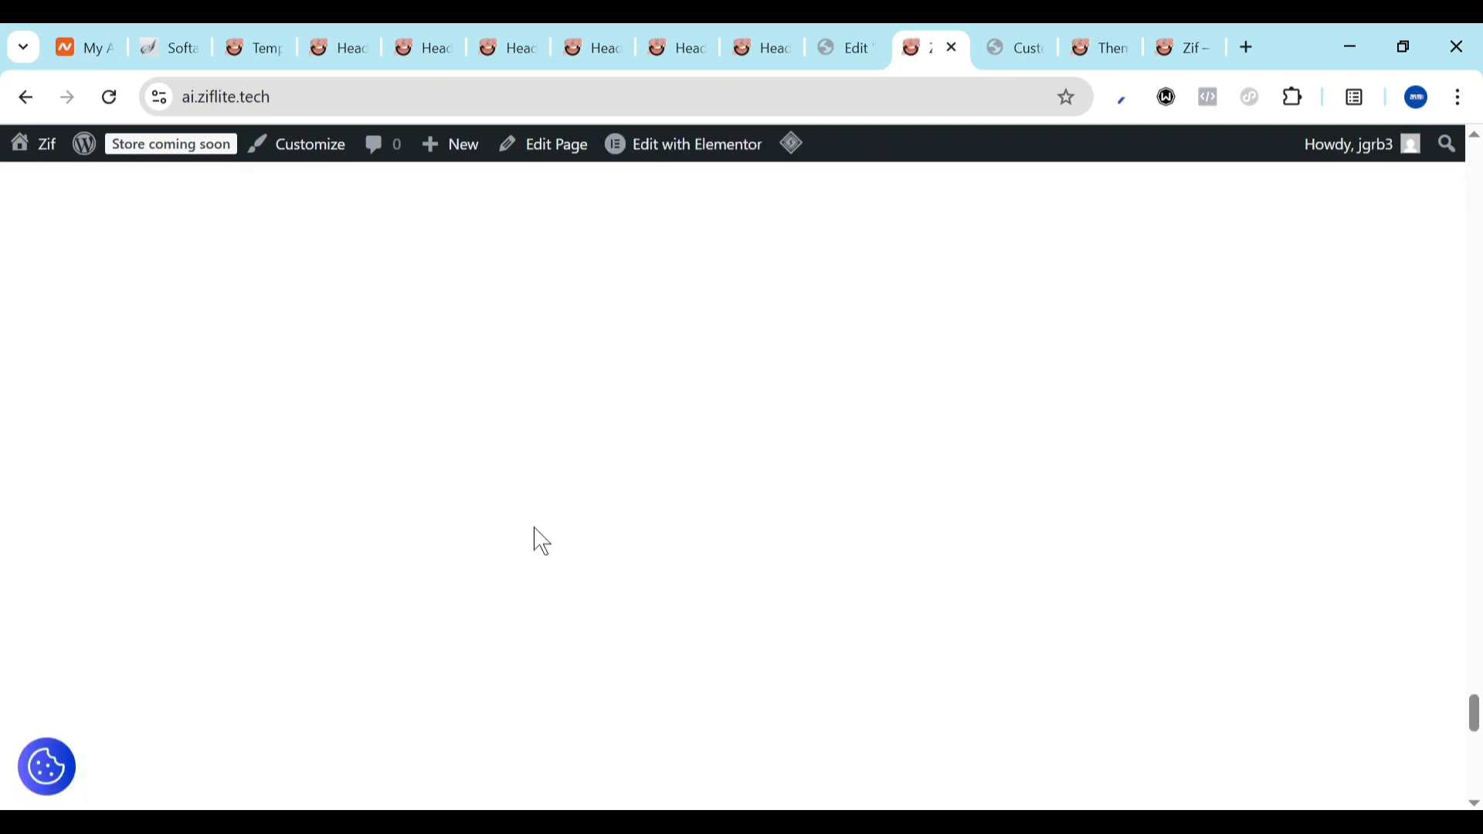
pyautogui.scroll(-3, 543, 541)
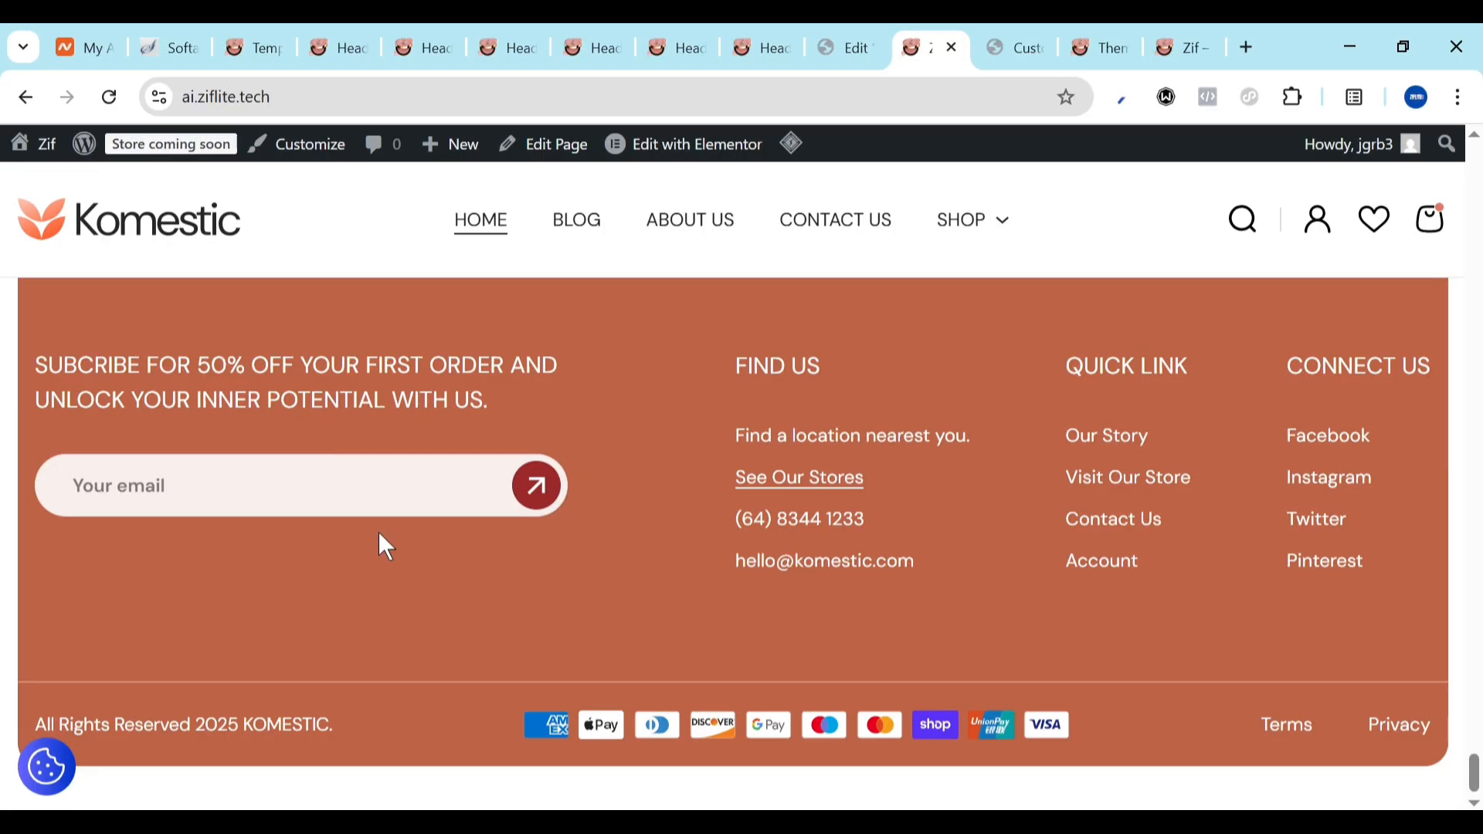
pyautogui.scroll(10, 462, 572)
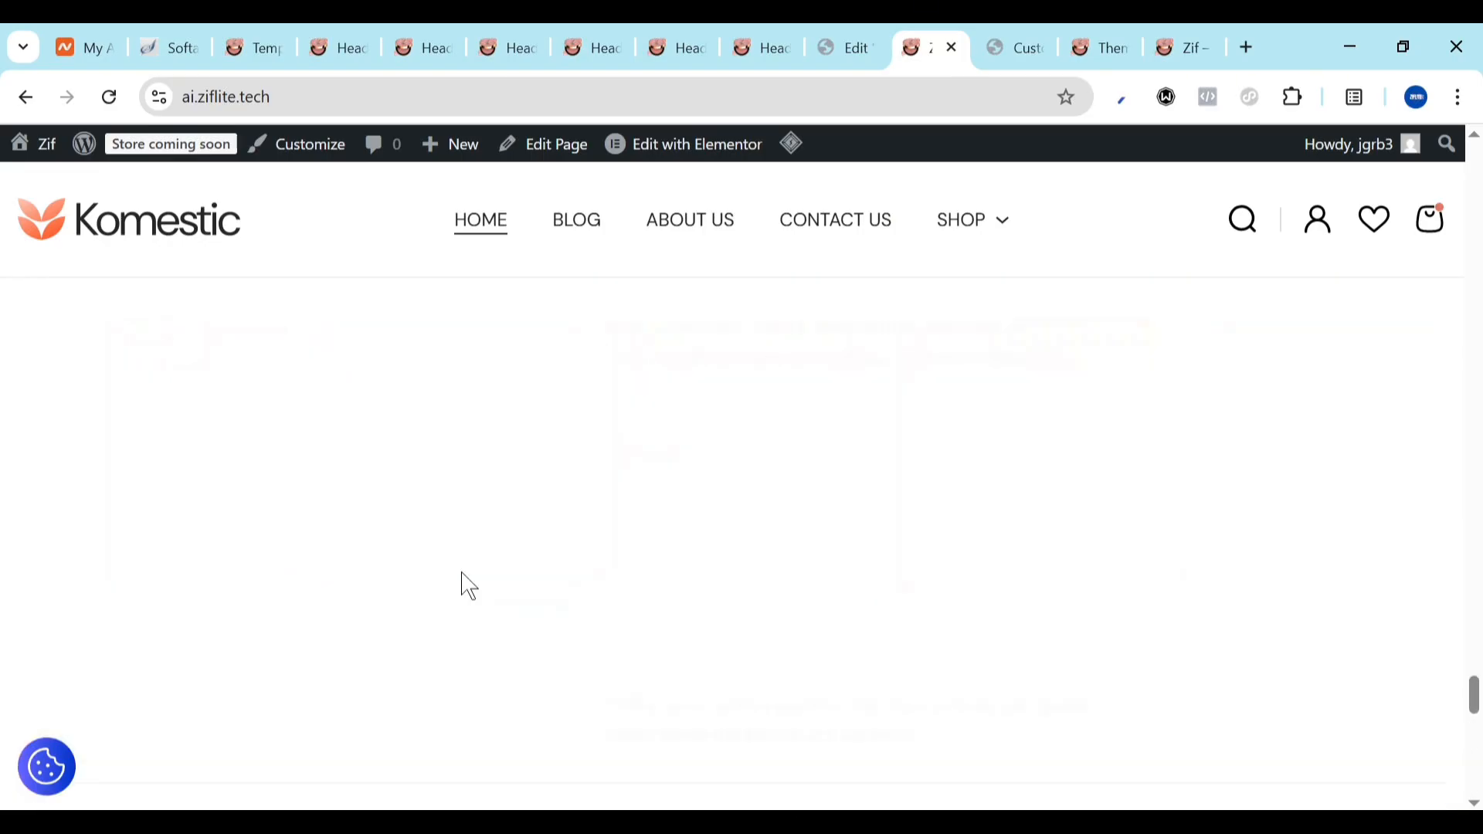
pyautogui.scroll(2, 469, 586)
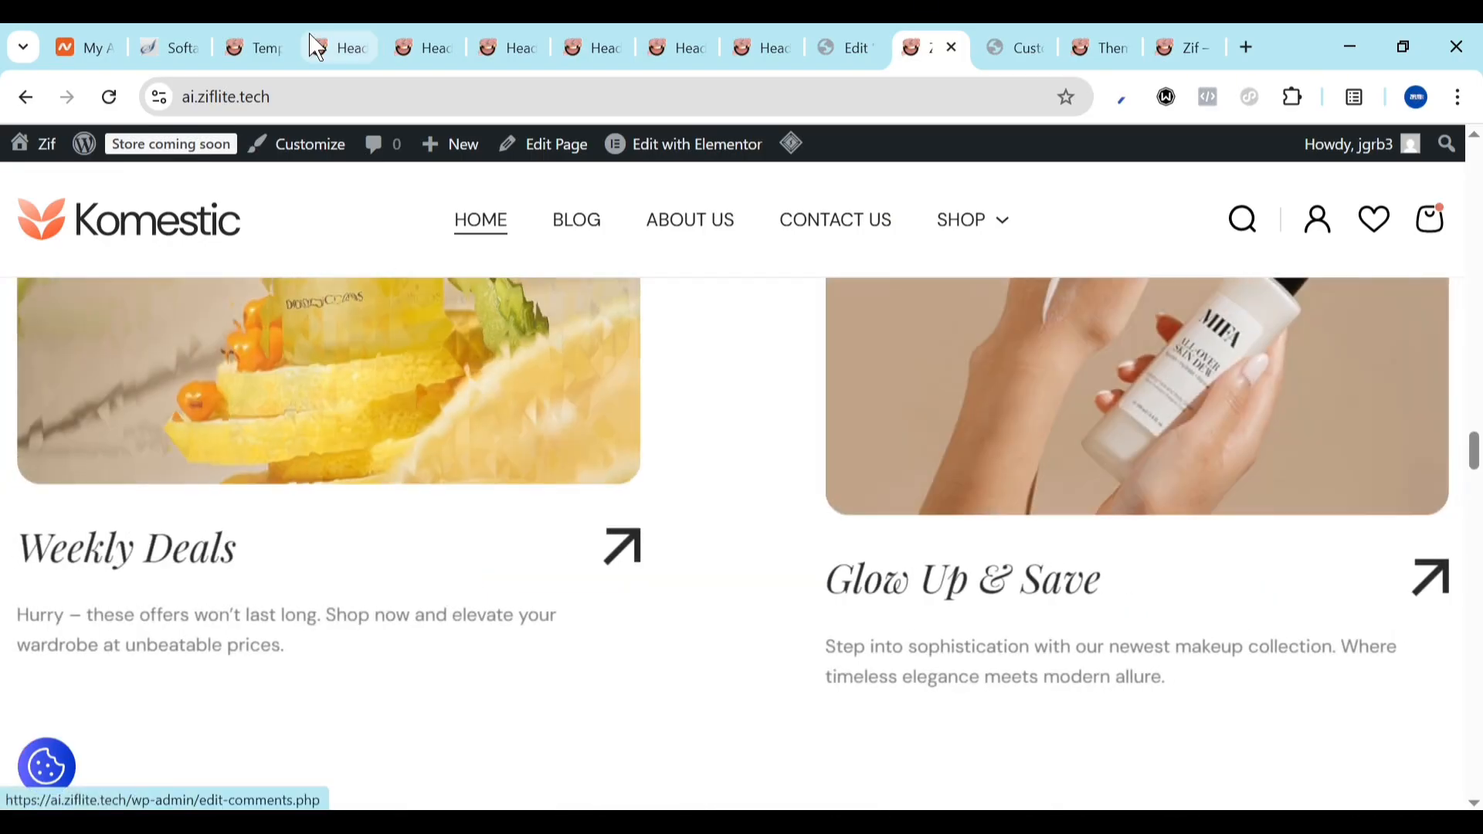
# Review the desktop header template list and the Header Main 3, Header 2 and Header Main without Bottom previews
pyautogui.click(292, 37)
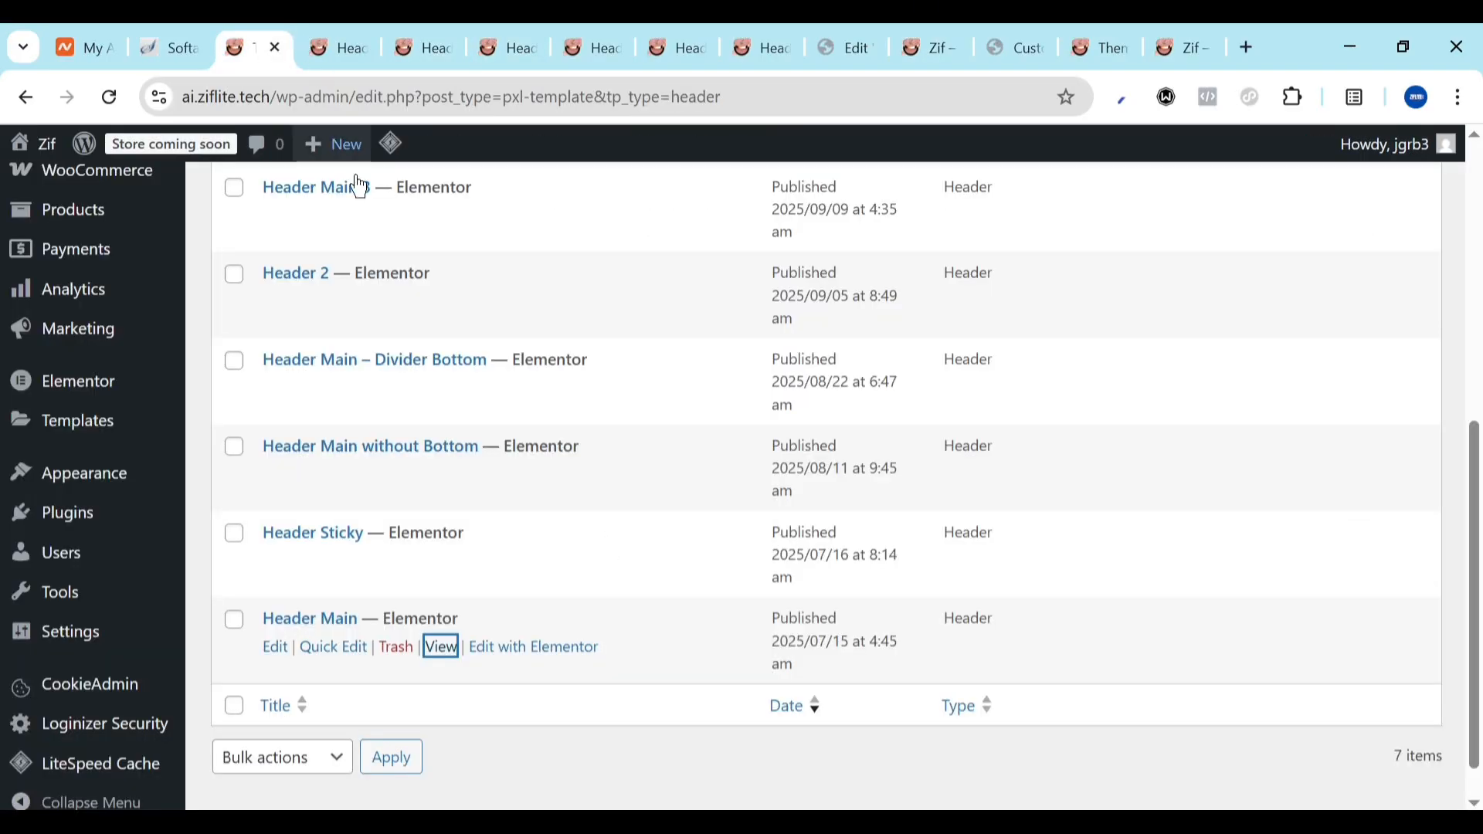
pyautogui.scroll(5, 376, 423)
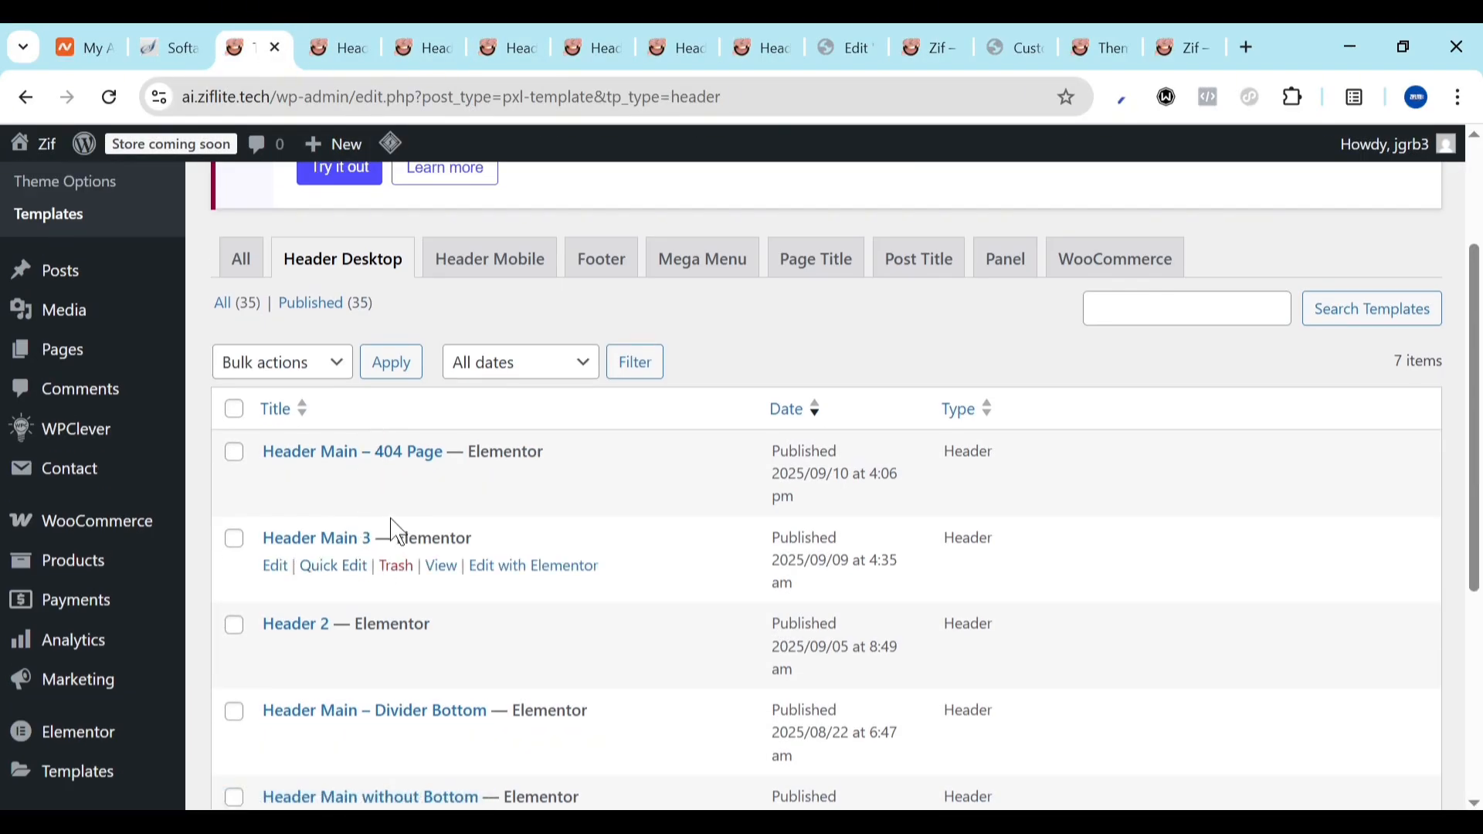
pyautogui.click(341, 49)
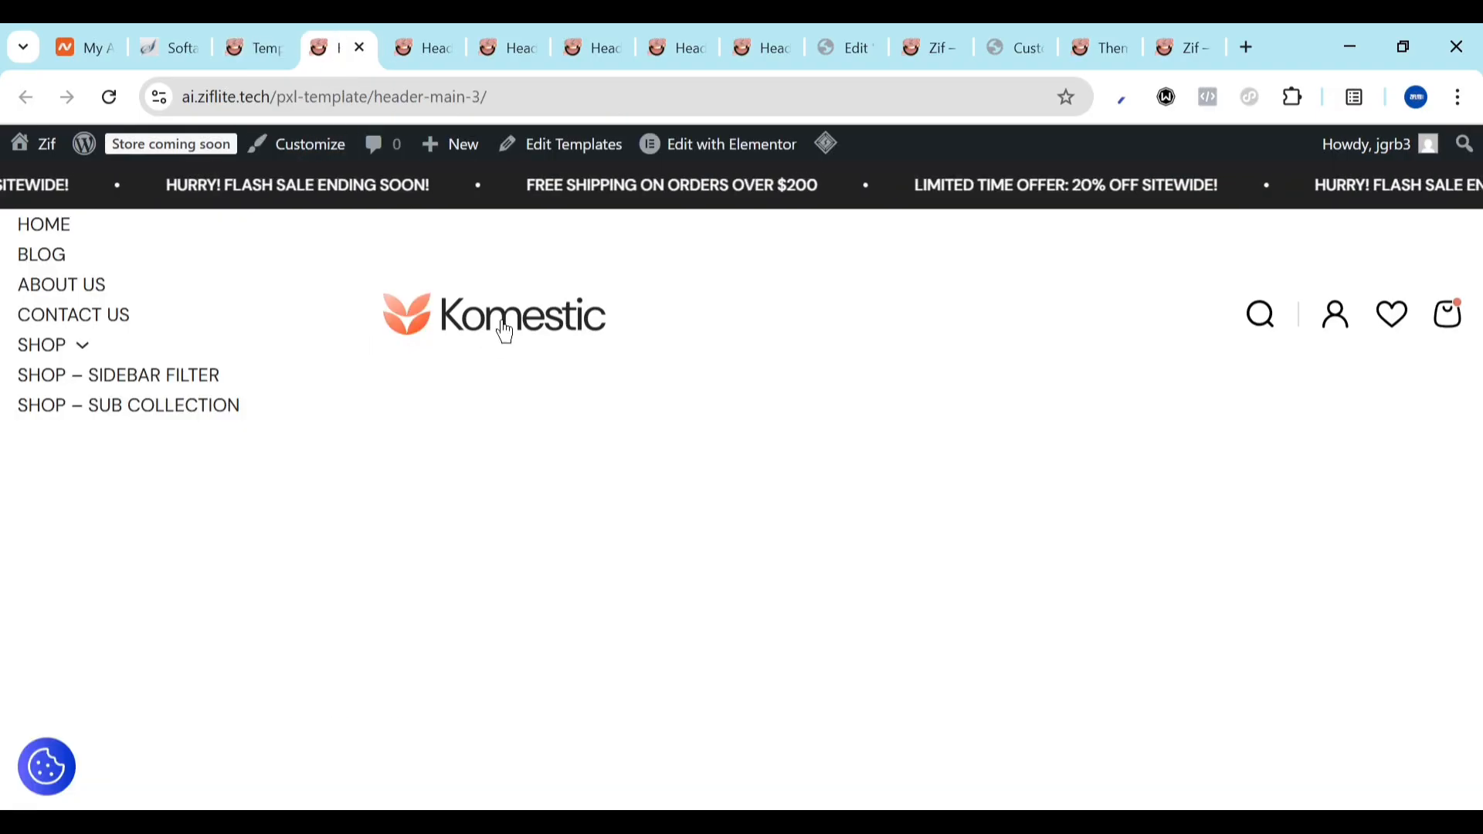
pyautogui.click(434, 34)
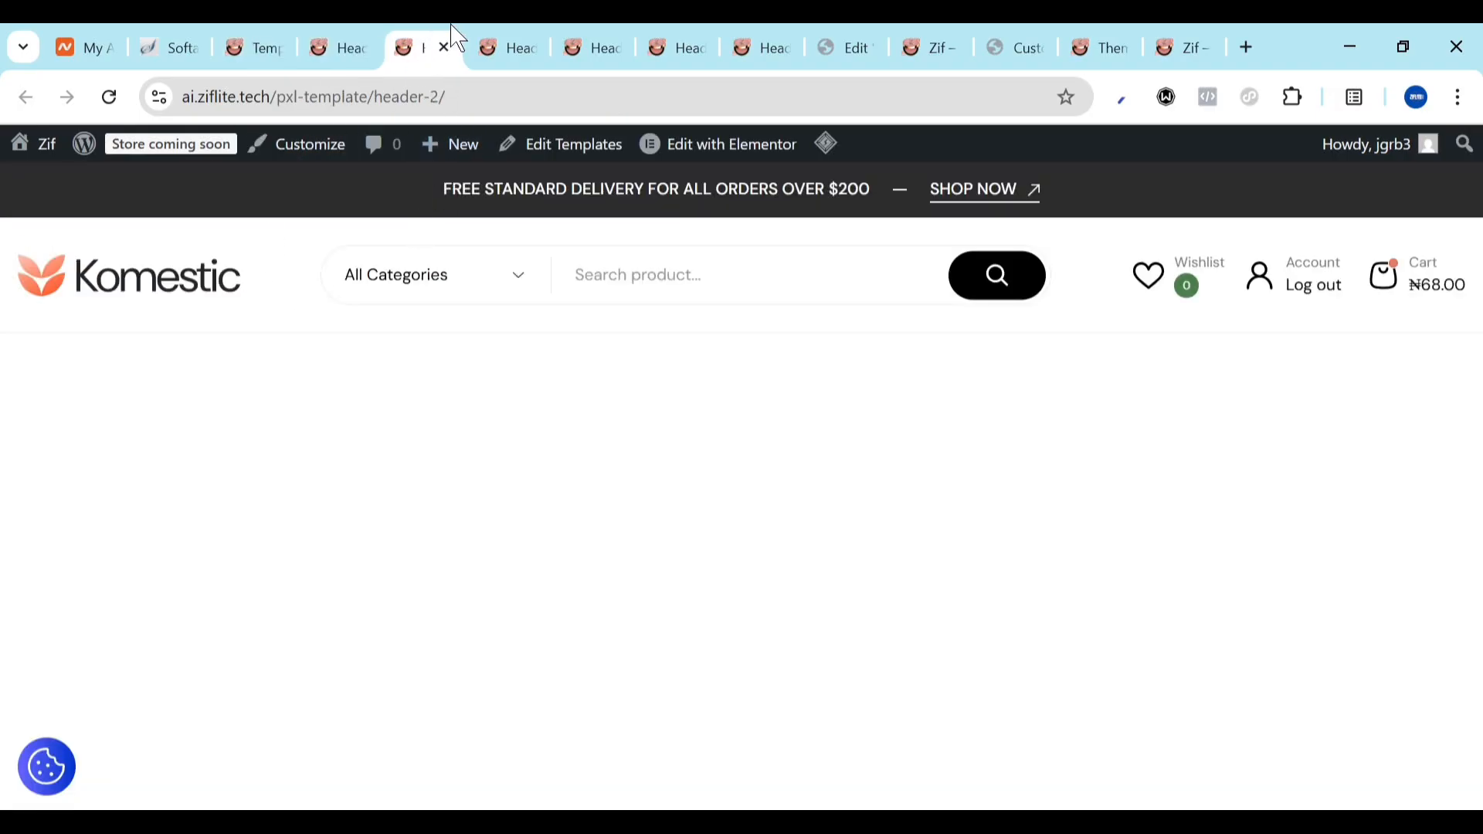
pyautogui.click(593, 38)
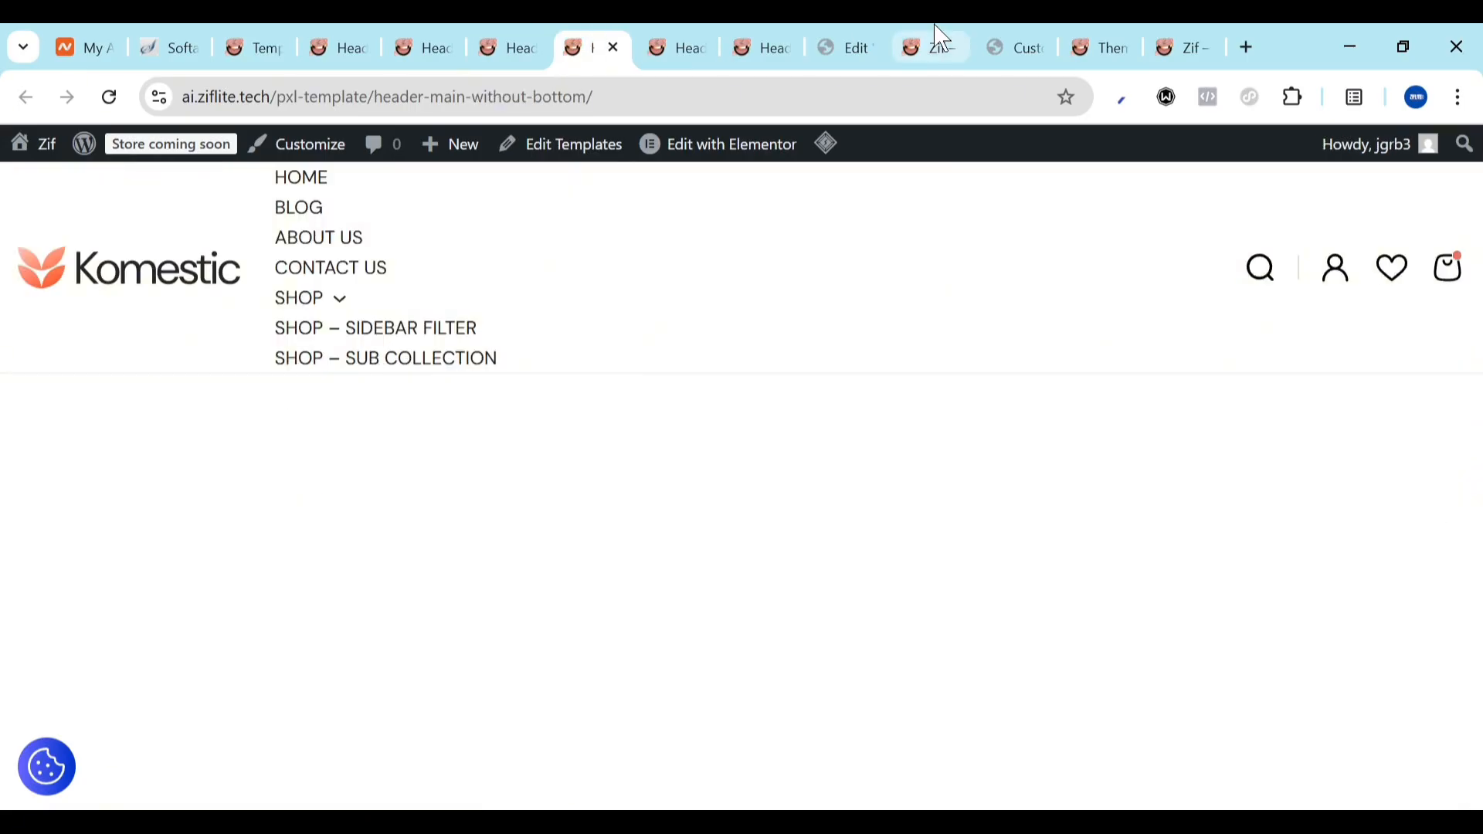
# Return to the live site, open the About Us page, and inspect its header and footer
pyautogui.click(942, 36)
pyautogui.scroll(5, 817, 415)
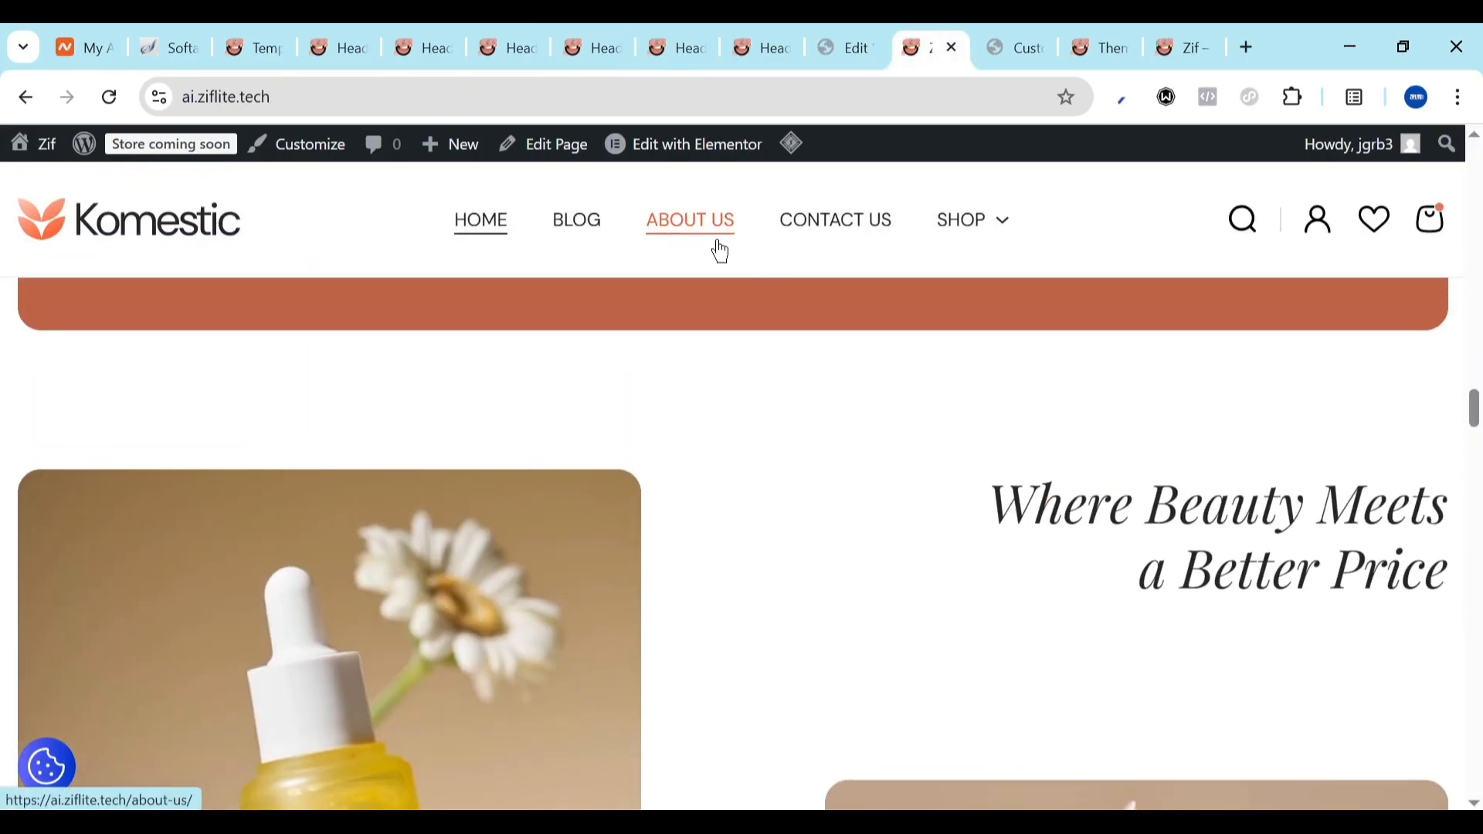
pyautogui.click(717, 248)
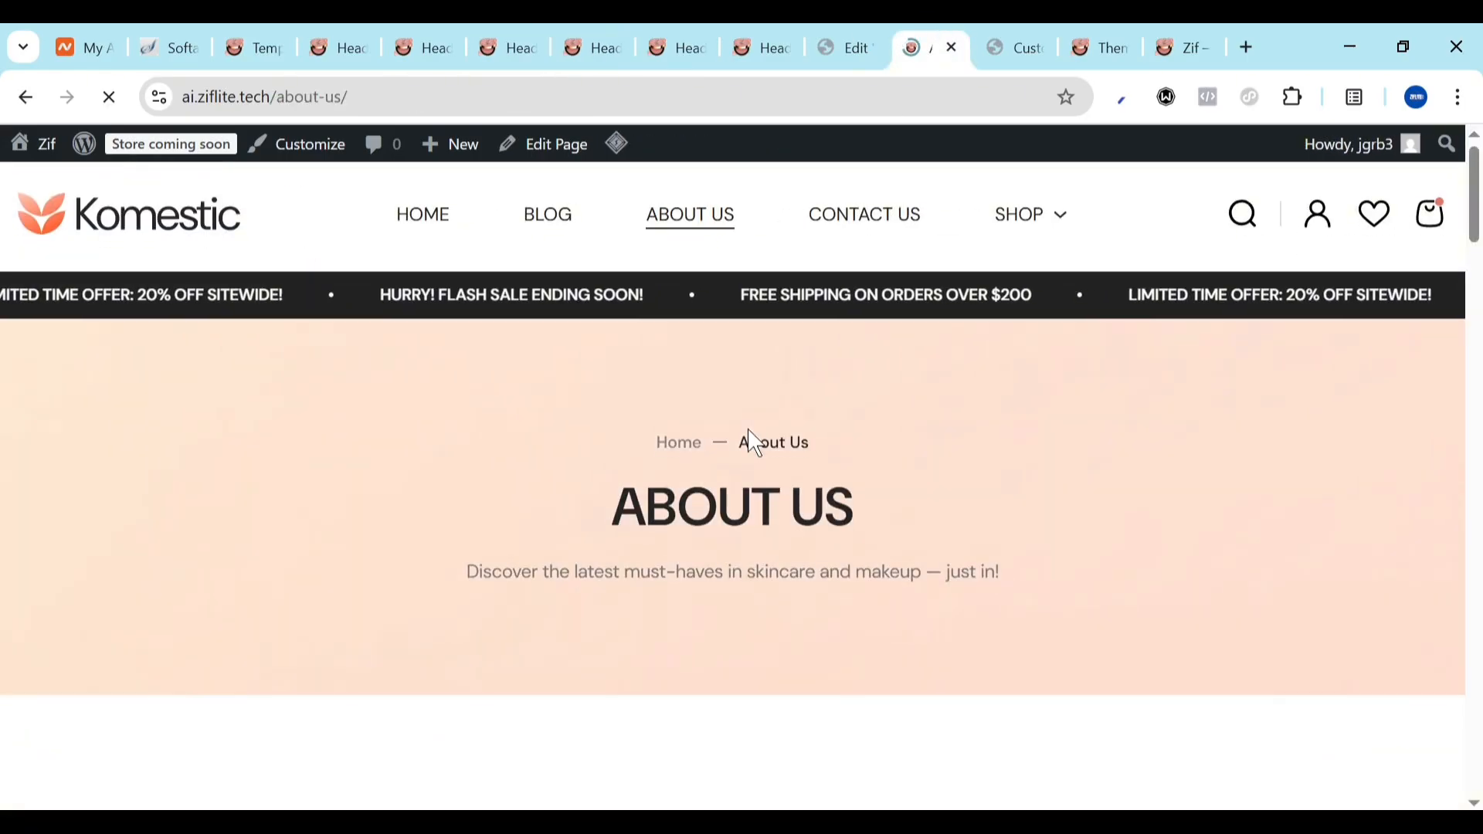
pyautogui.scroll(-20, 747, 430)
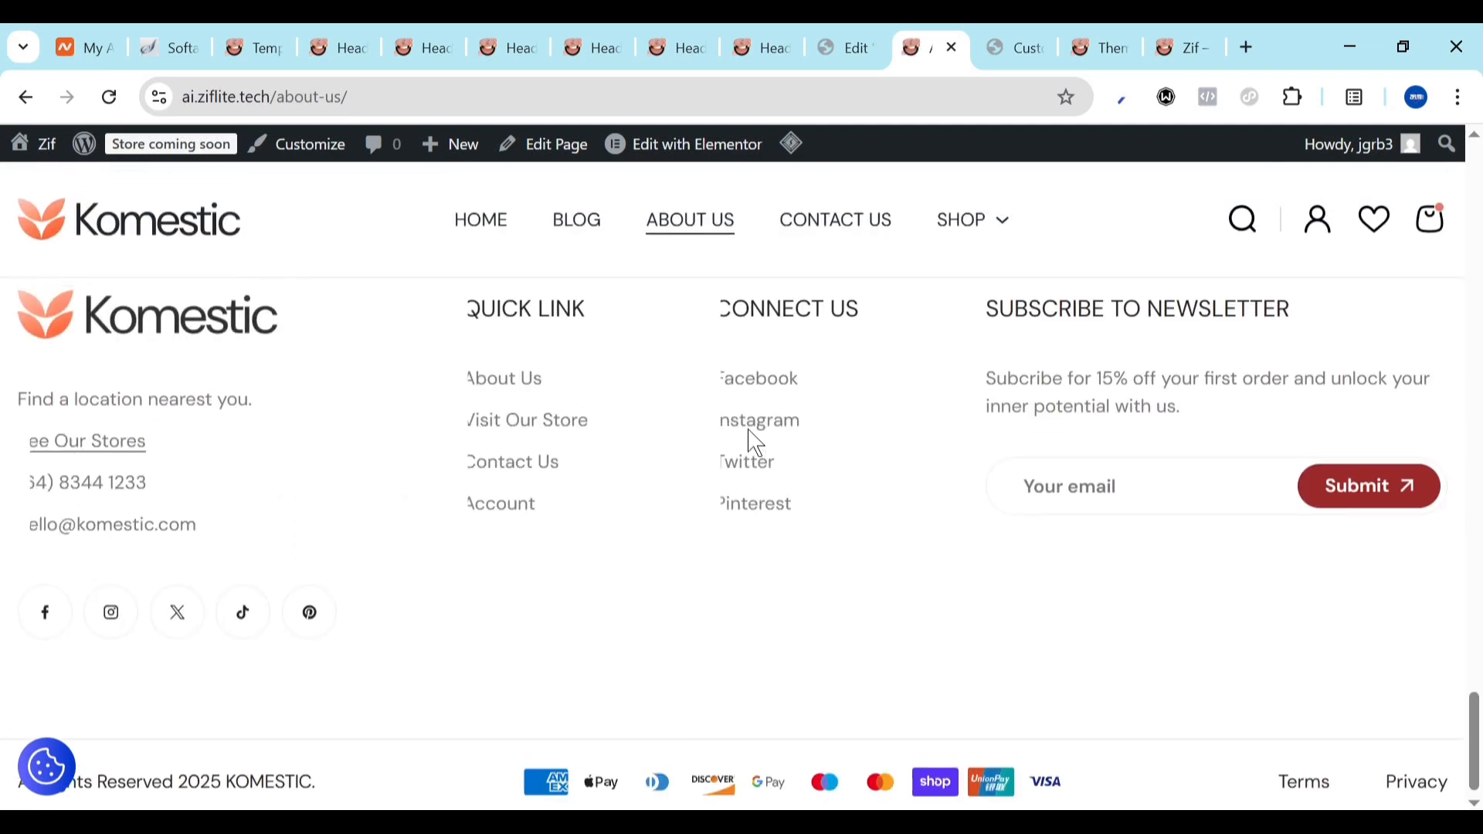
pyautogui.scroll(4, 755, 442)
pyautogui.scroll(-3, 563, 652)
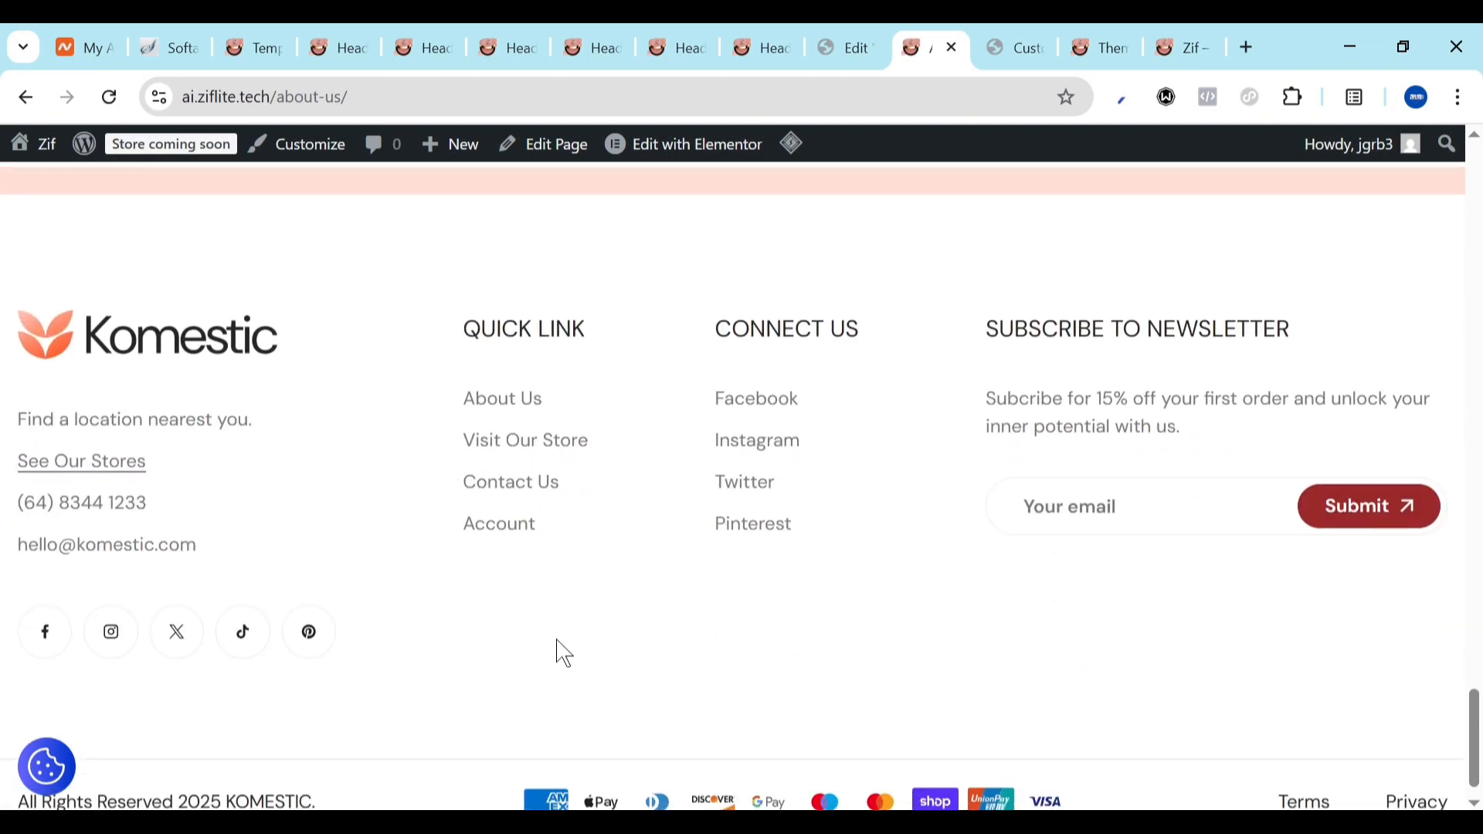
pyautogui.scroll(4, 563, 652)
pyautogui.scroll(8, 563, 652)
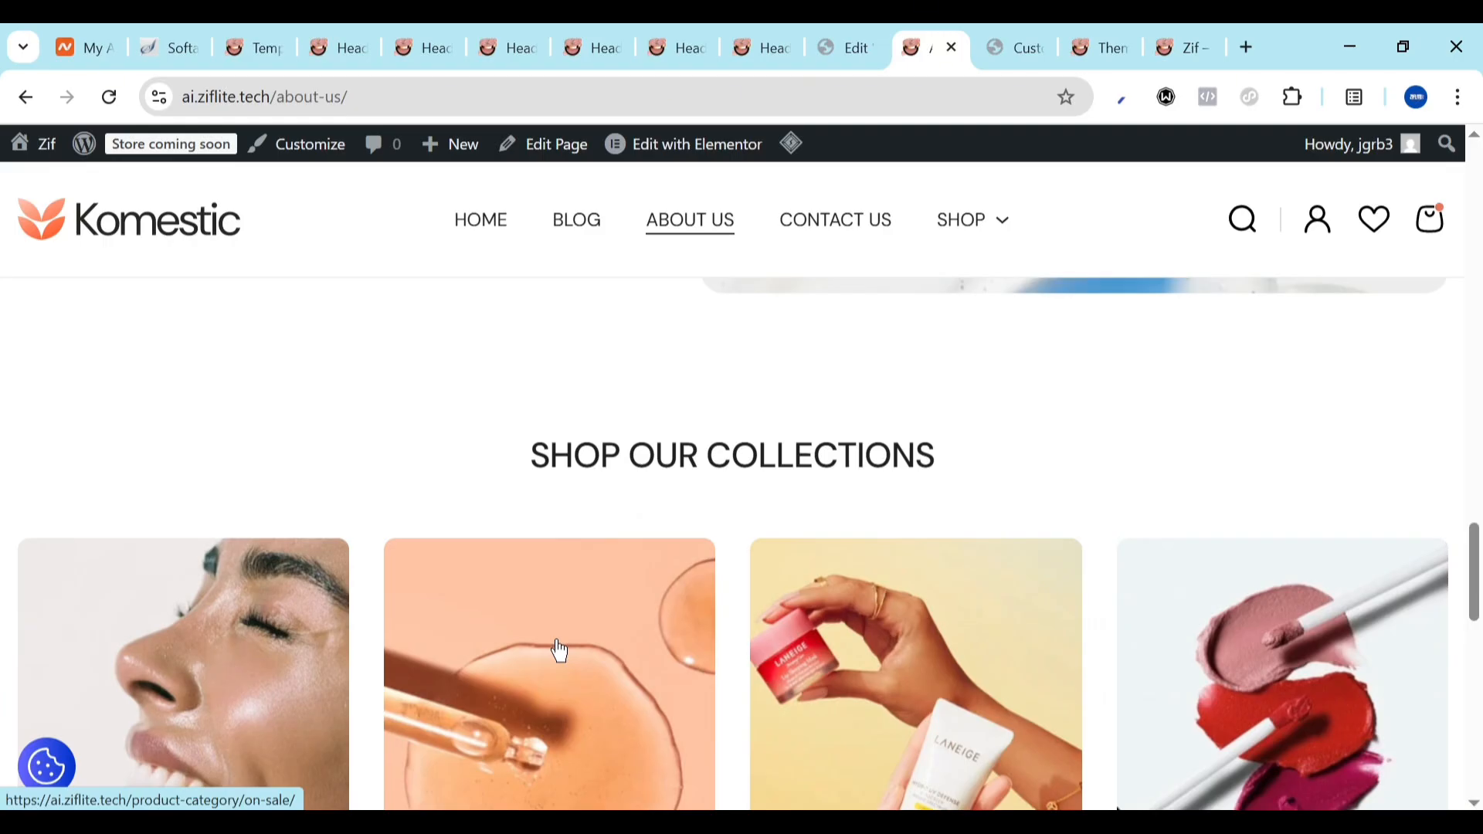
pyautogui.scroll(5, 561, 651)
# Compare the Header Main 3 and Header 2 template previews with the live About Us header
pyautogui.click(344, 40)
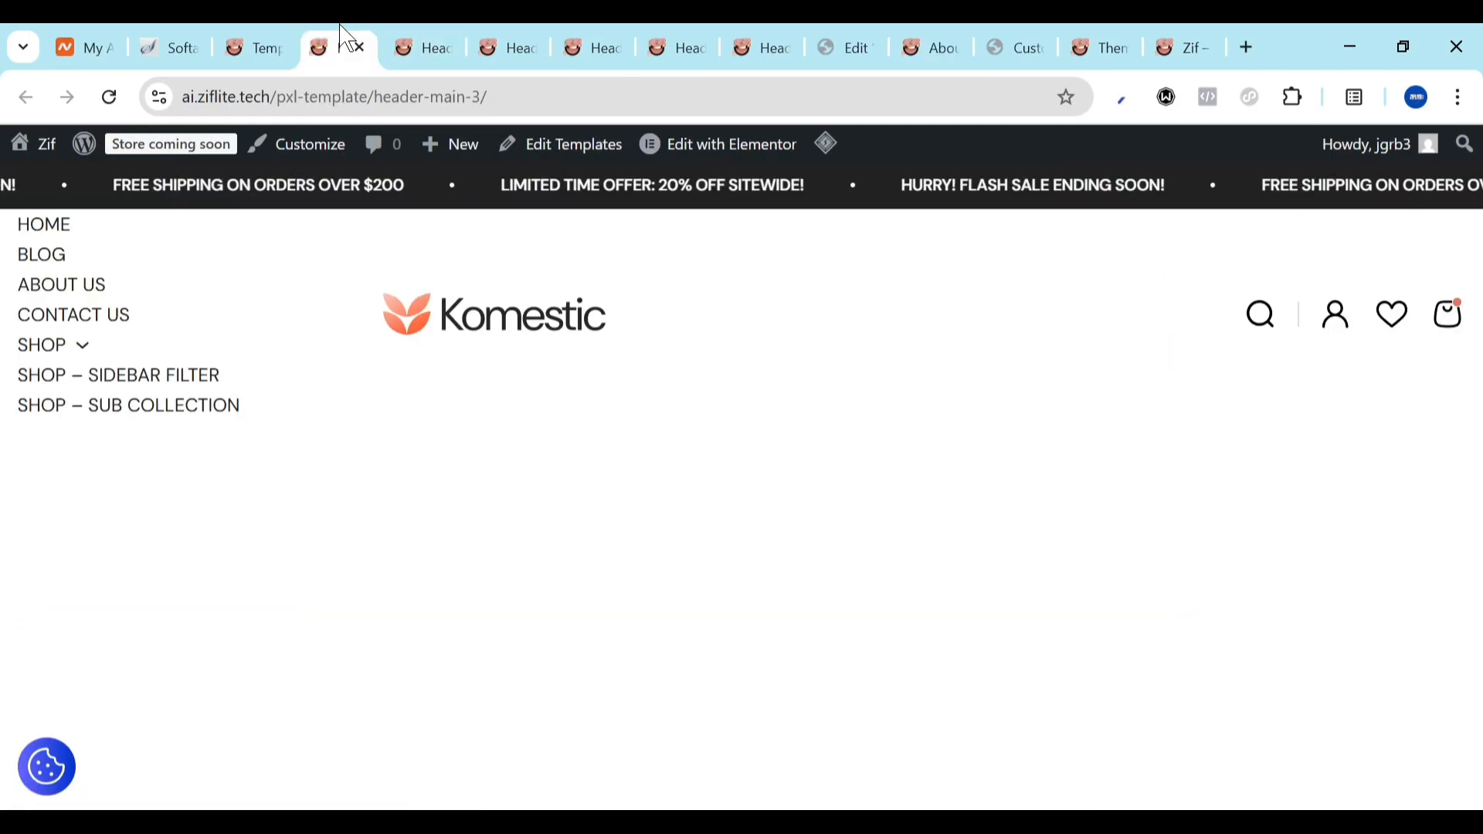
pyautogui.click(431, 38)
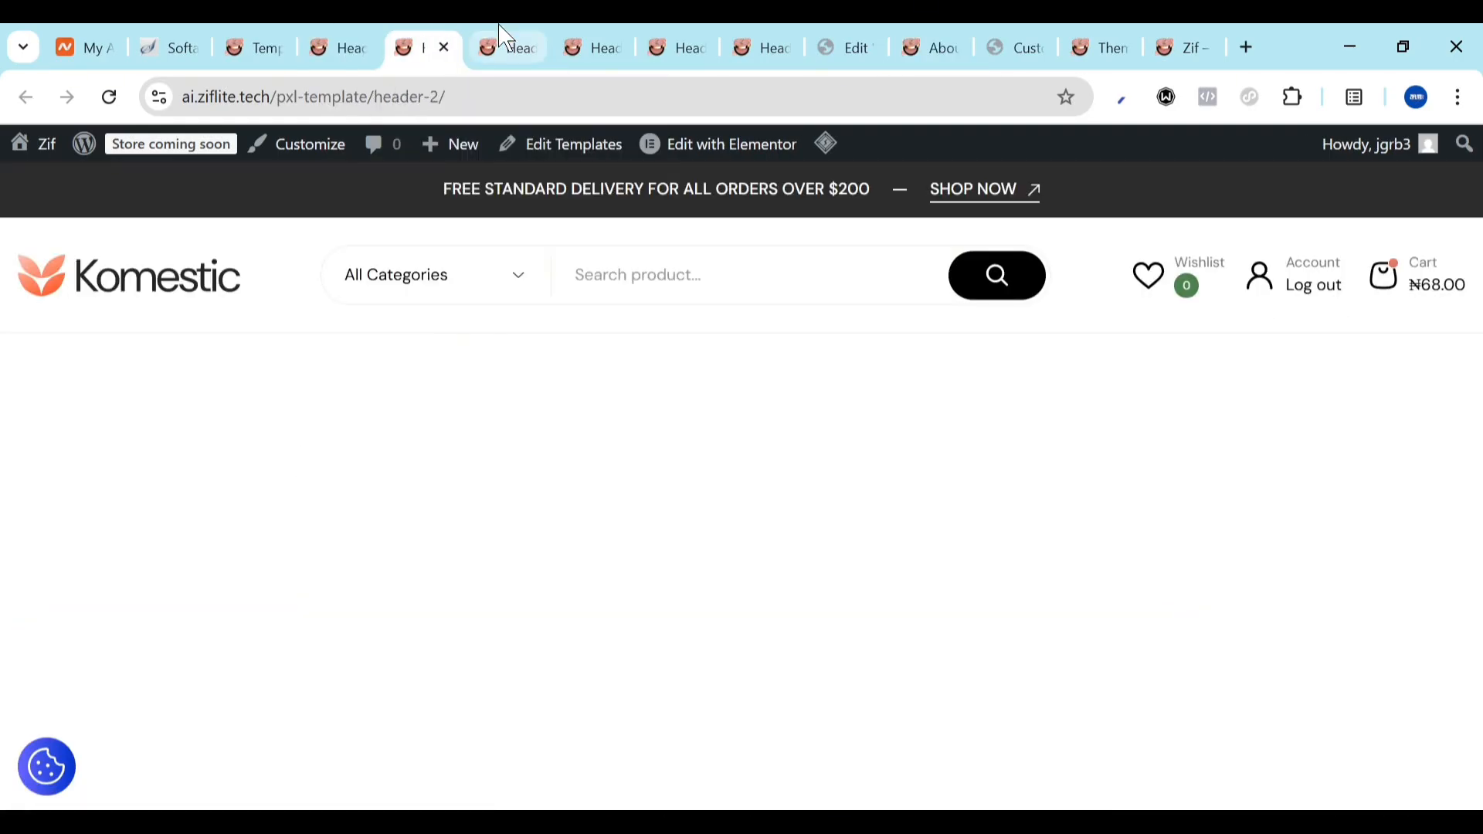
pyautogui.click(506, 40)
pyautogui.click(403, 38)
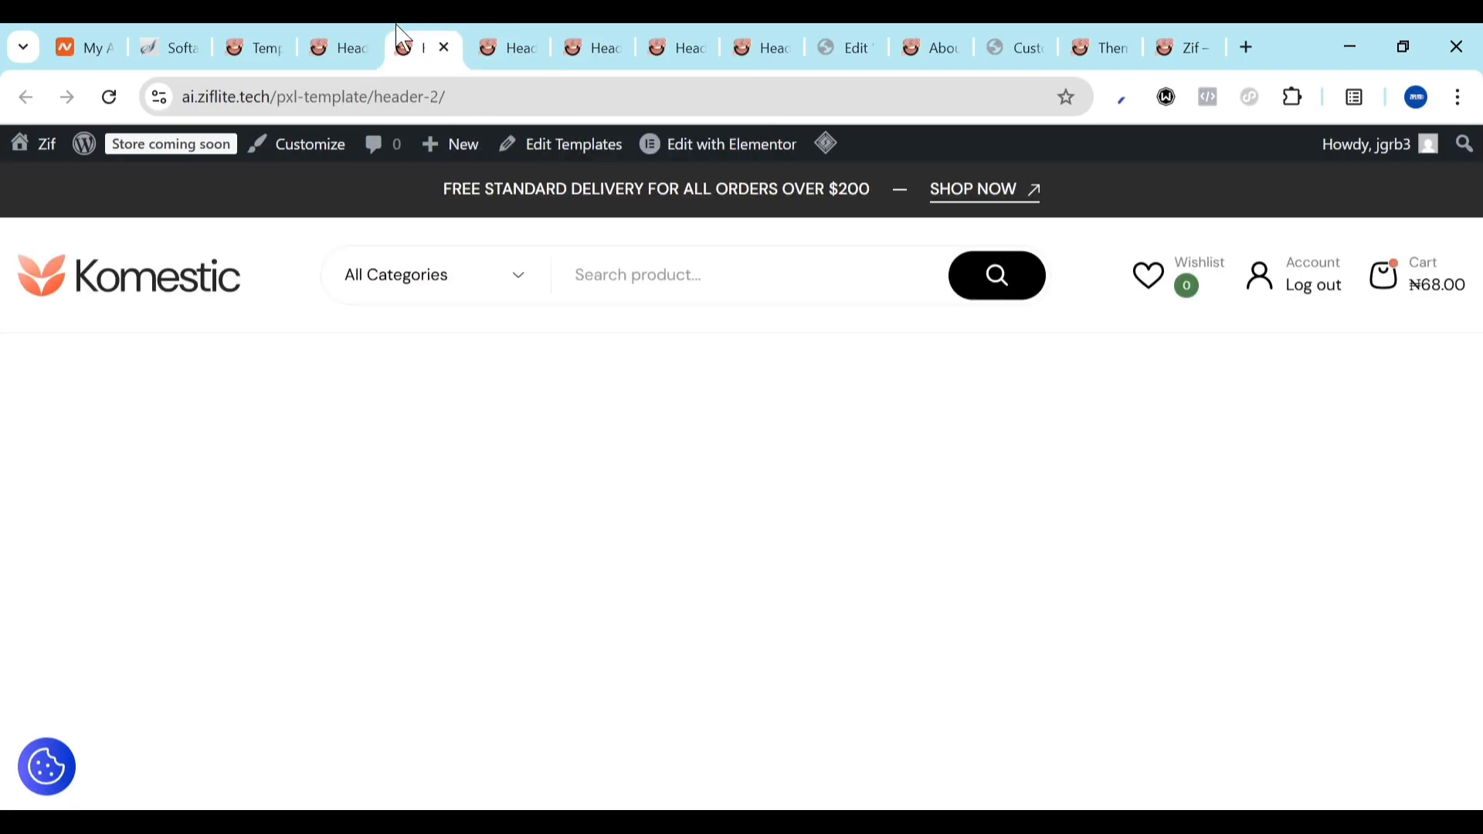